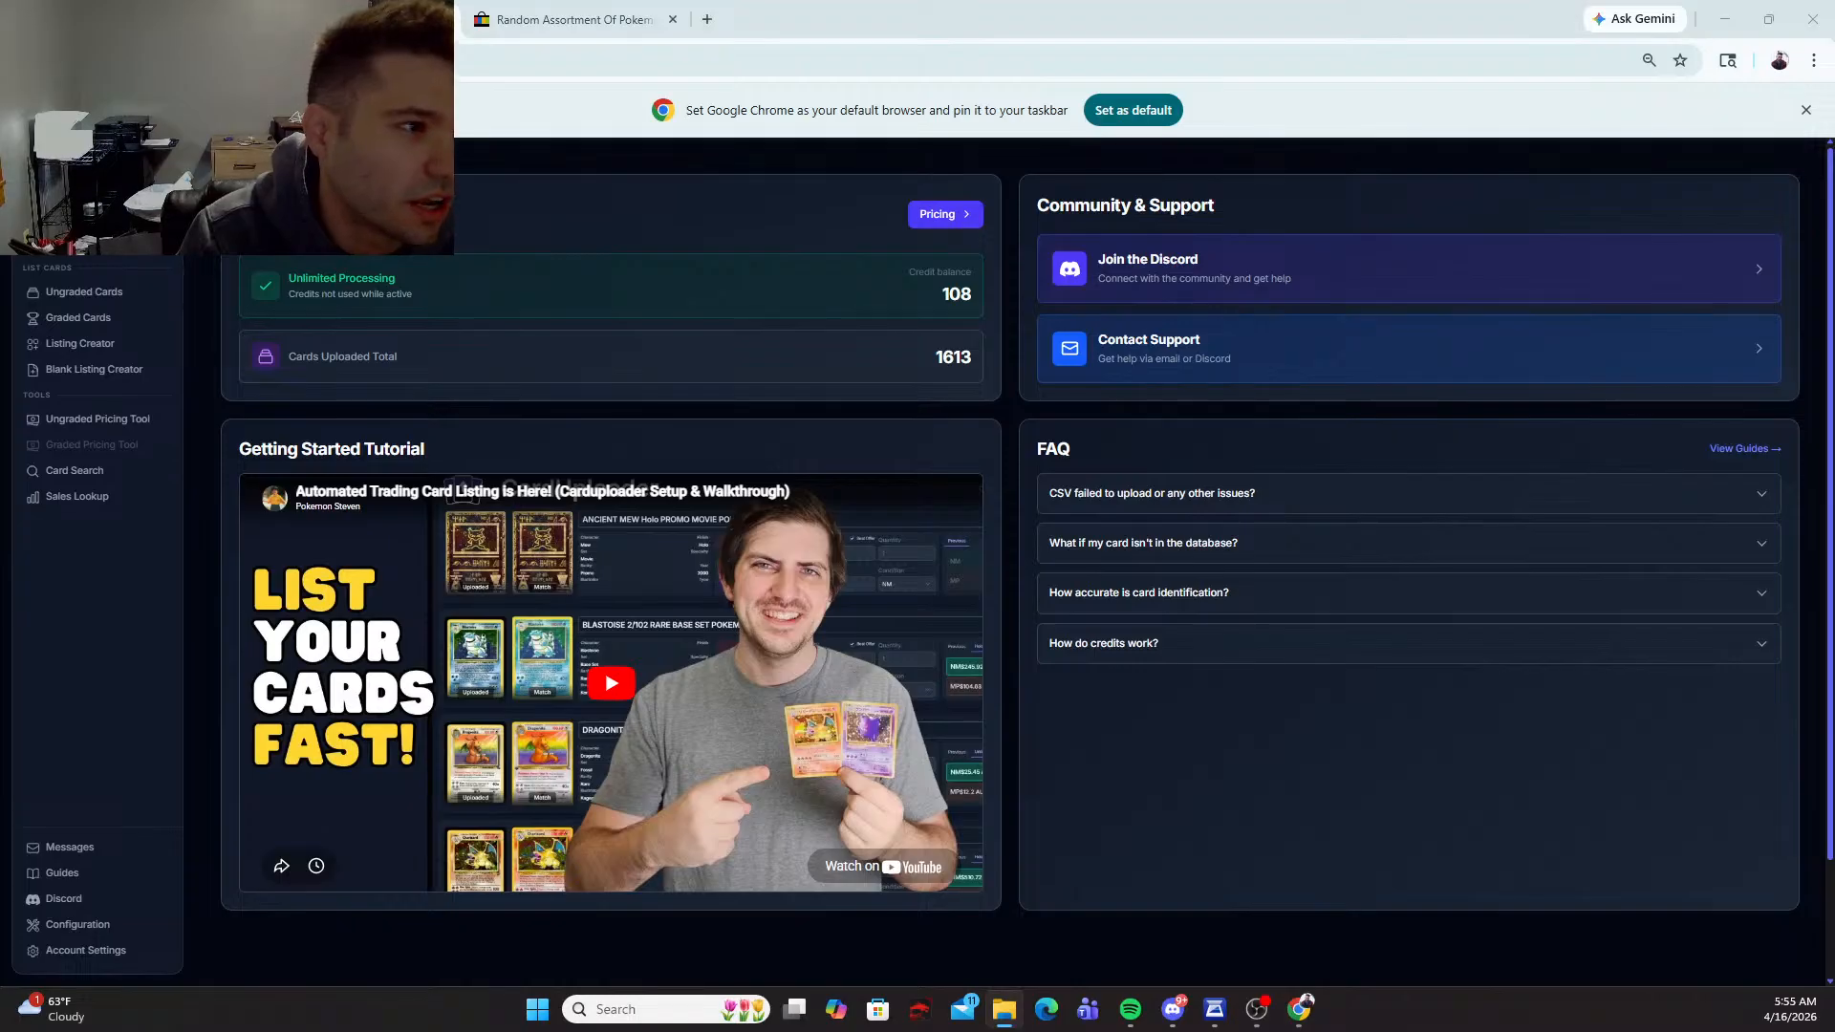
Step: Open the ungraded cards listing setup and set the SKU prefix to 1-
left_click_drag(0, 287, 0, 573)
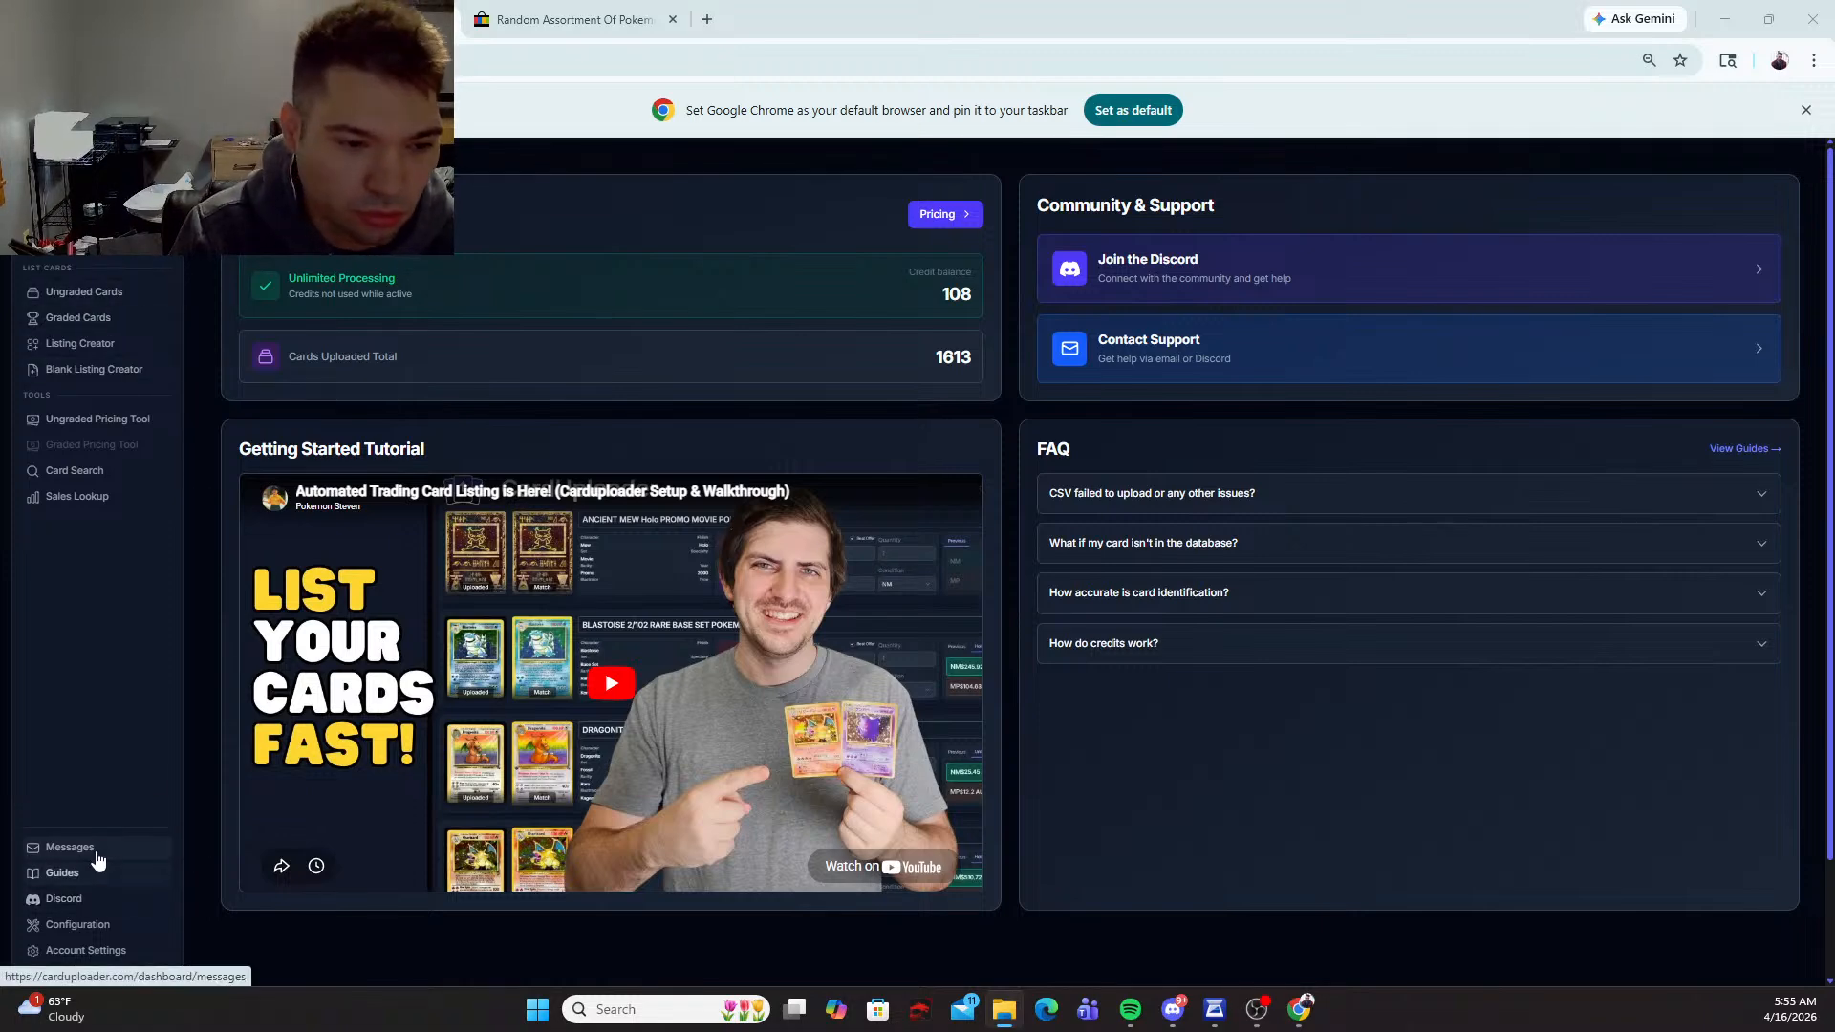
left_click(143, 298)
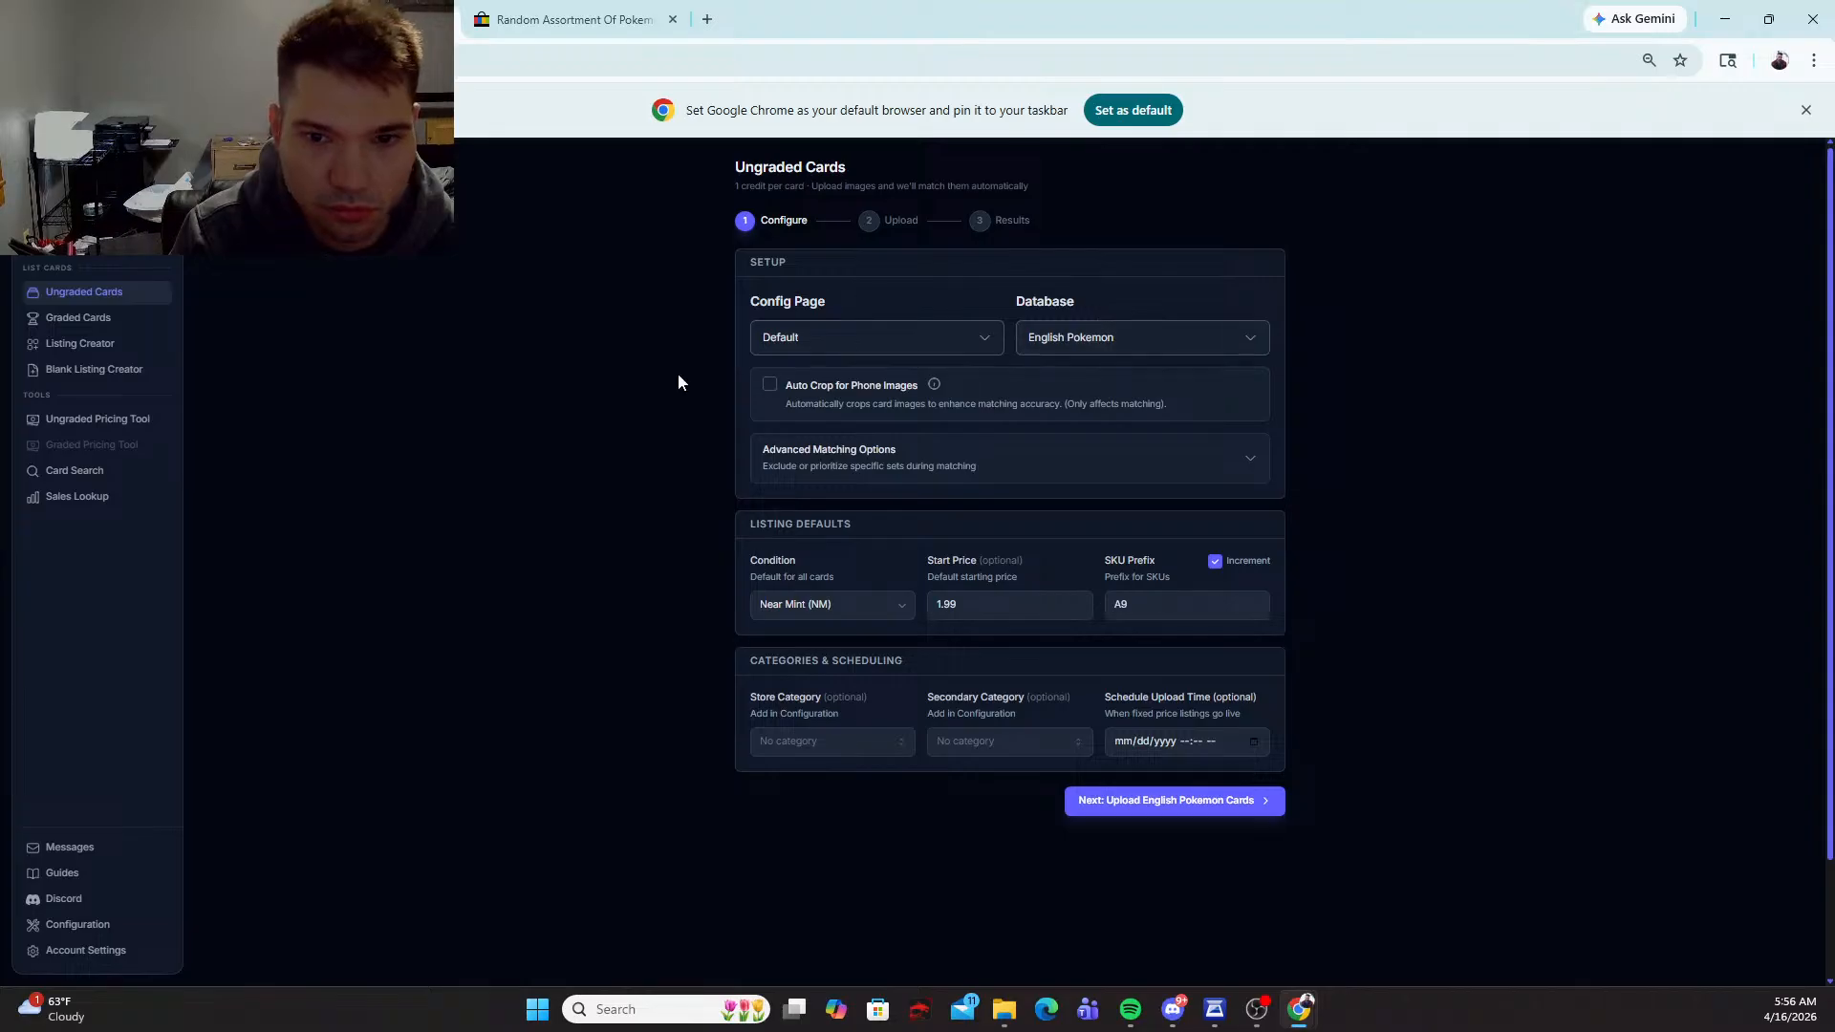
left_click(1162, 617)
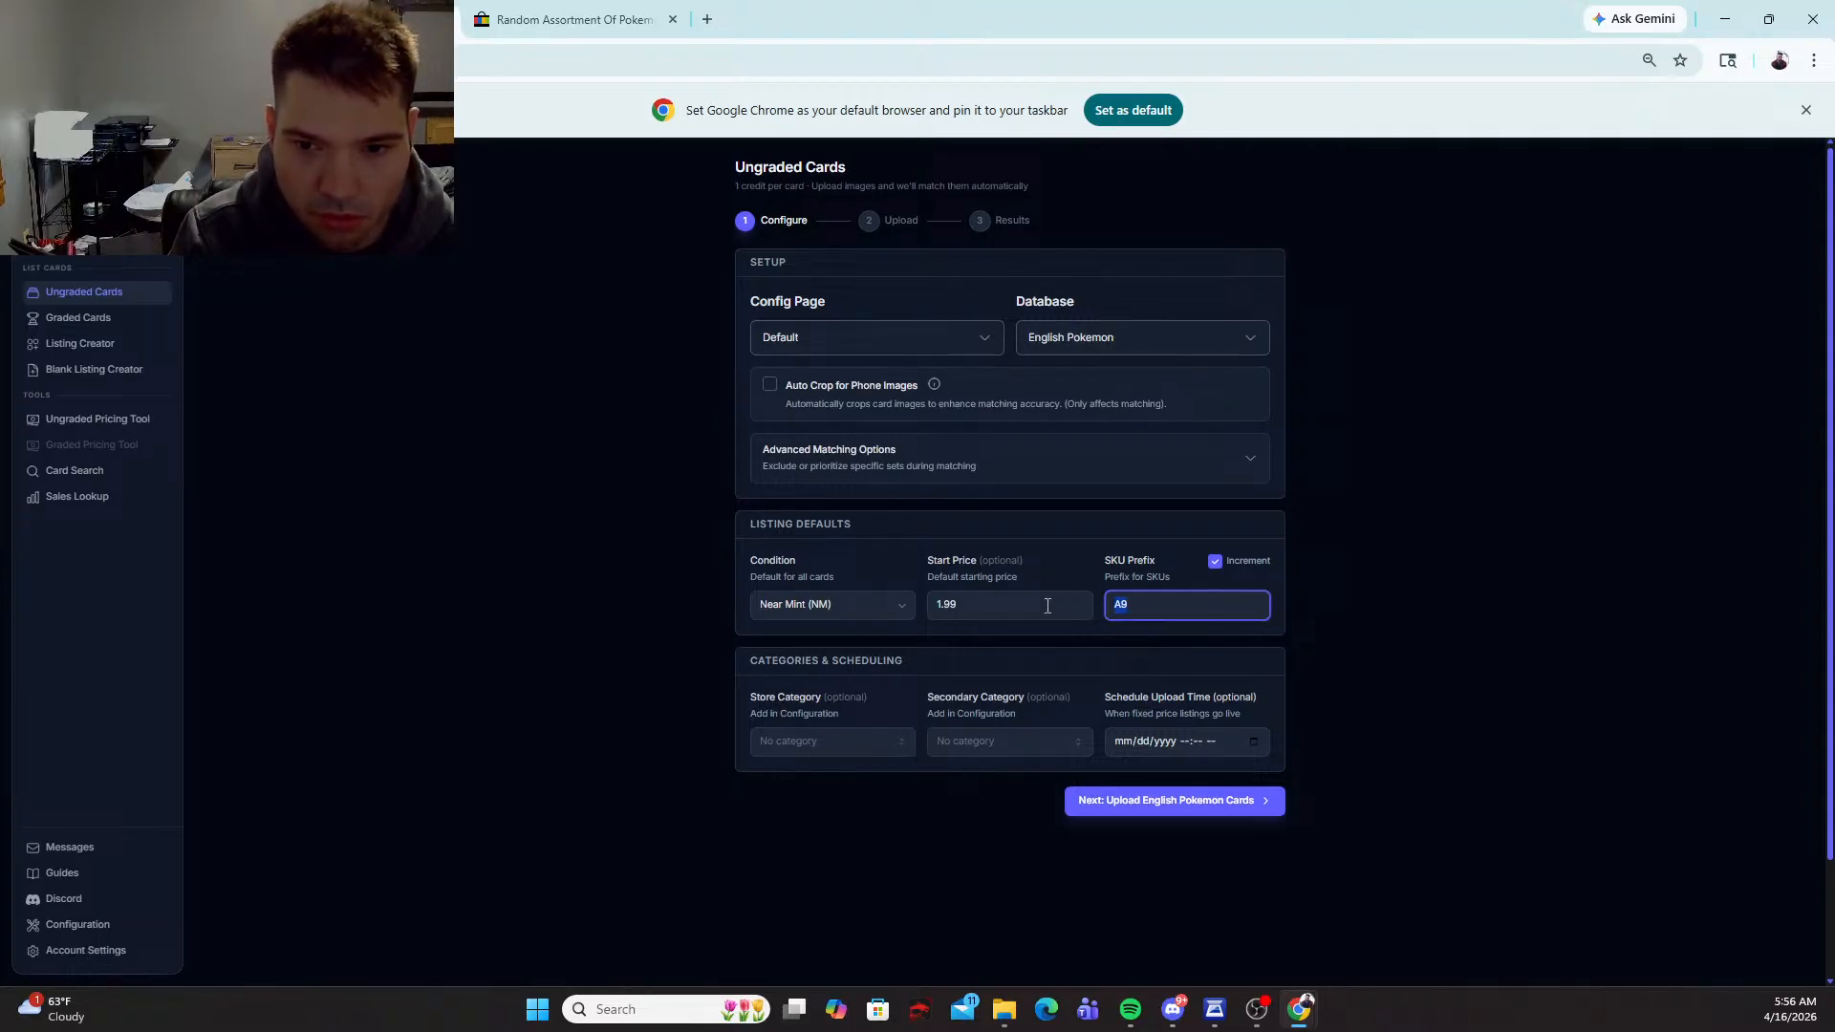
key("BackSpace")
key("BackSpace")
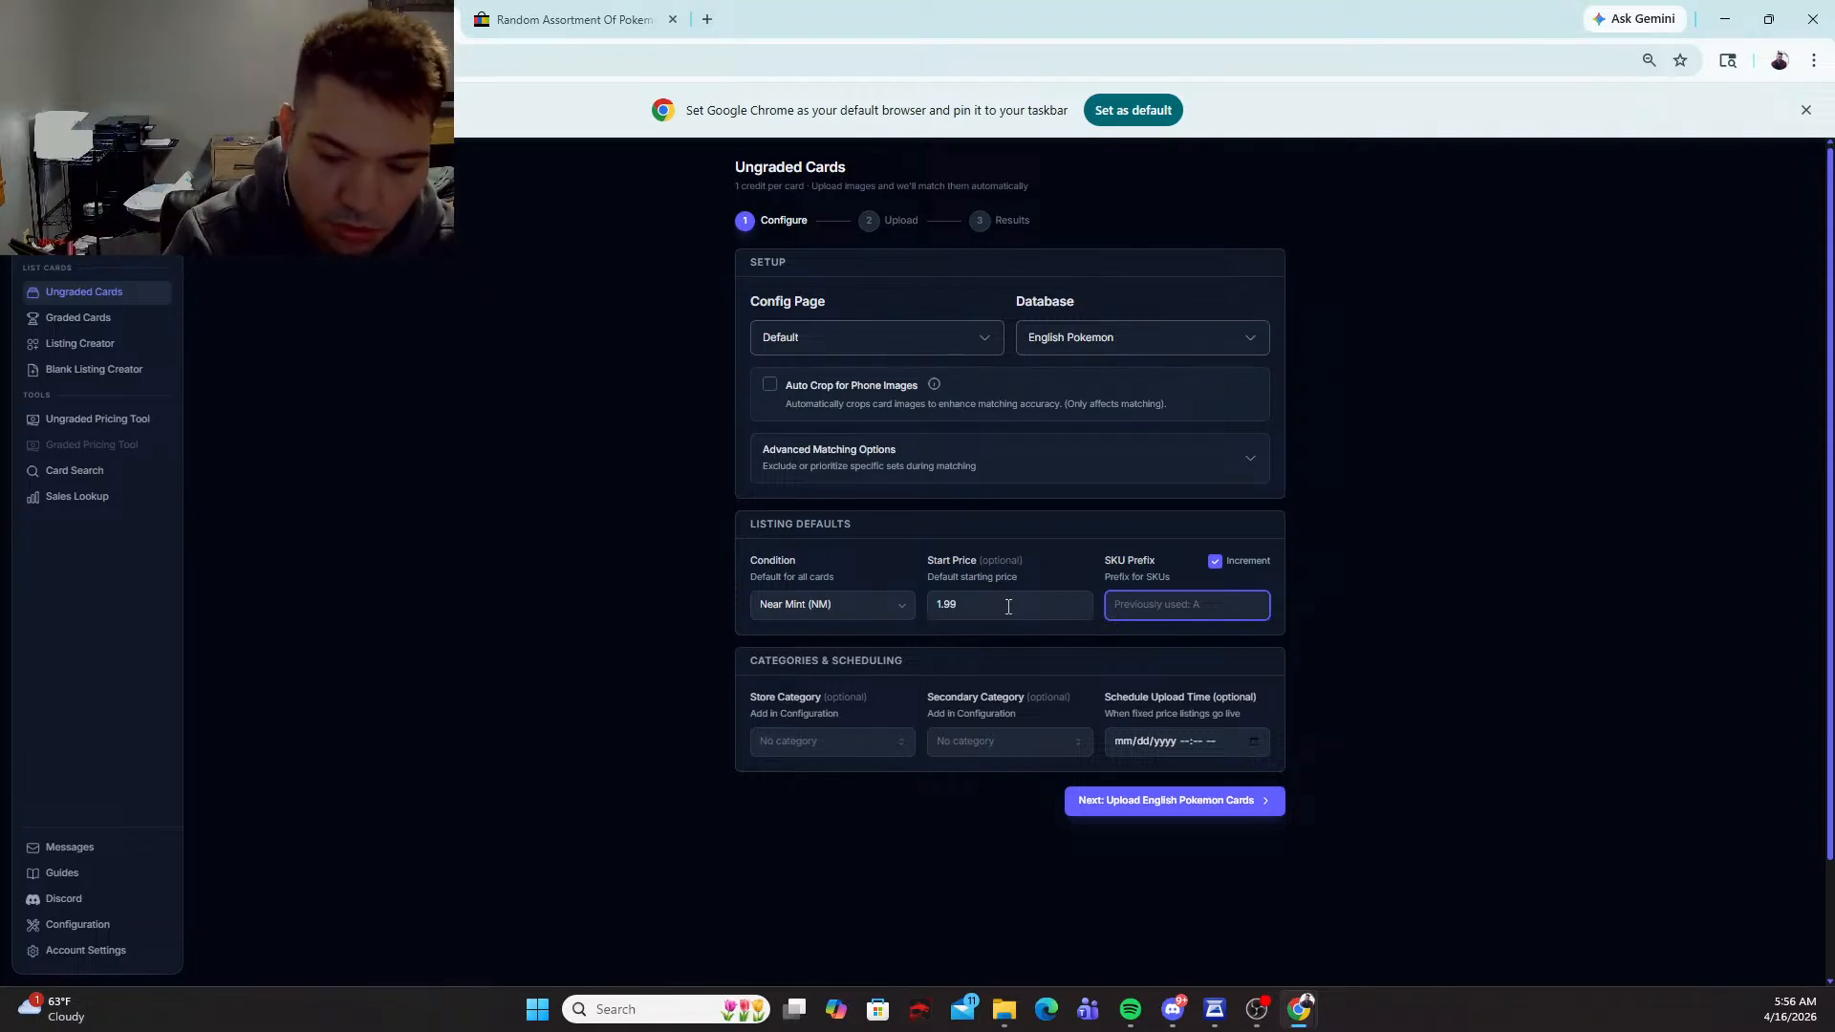
type("1-")
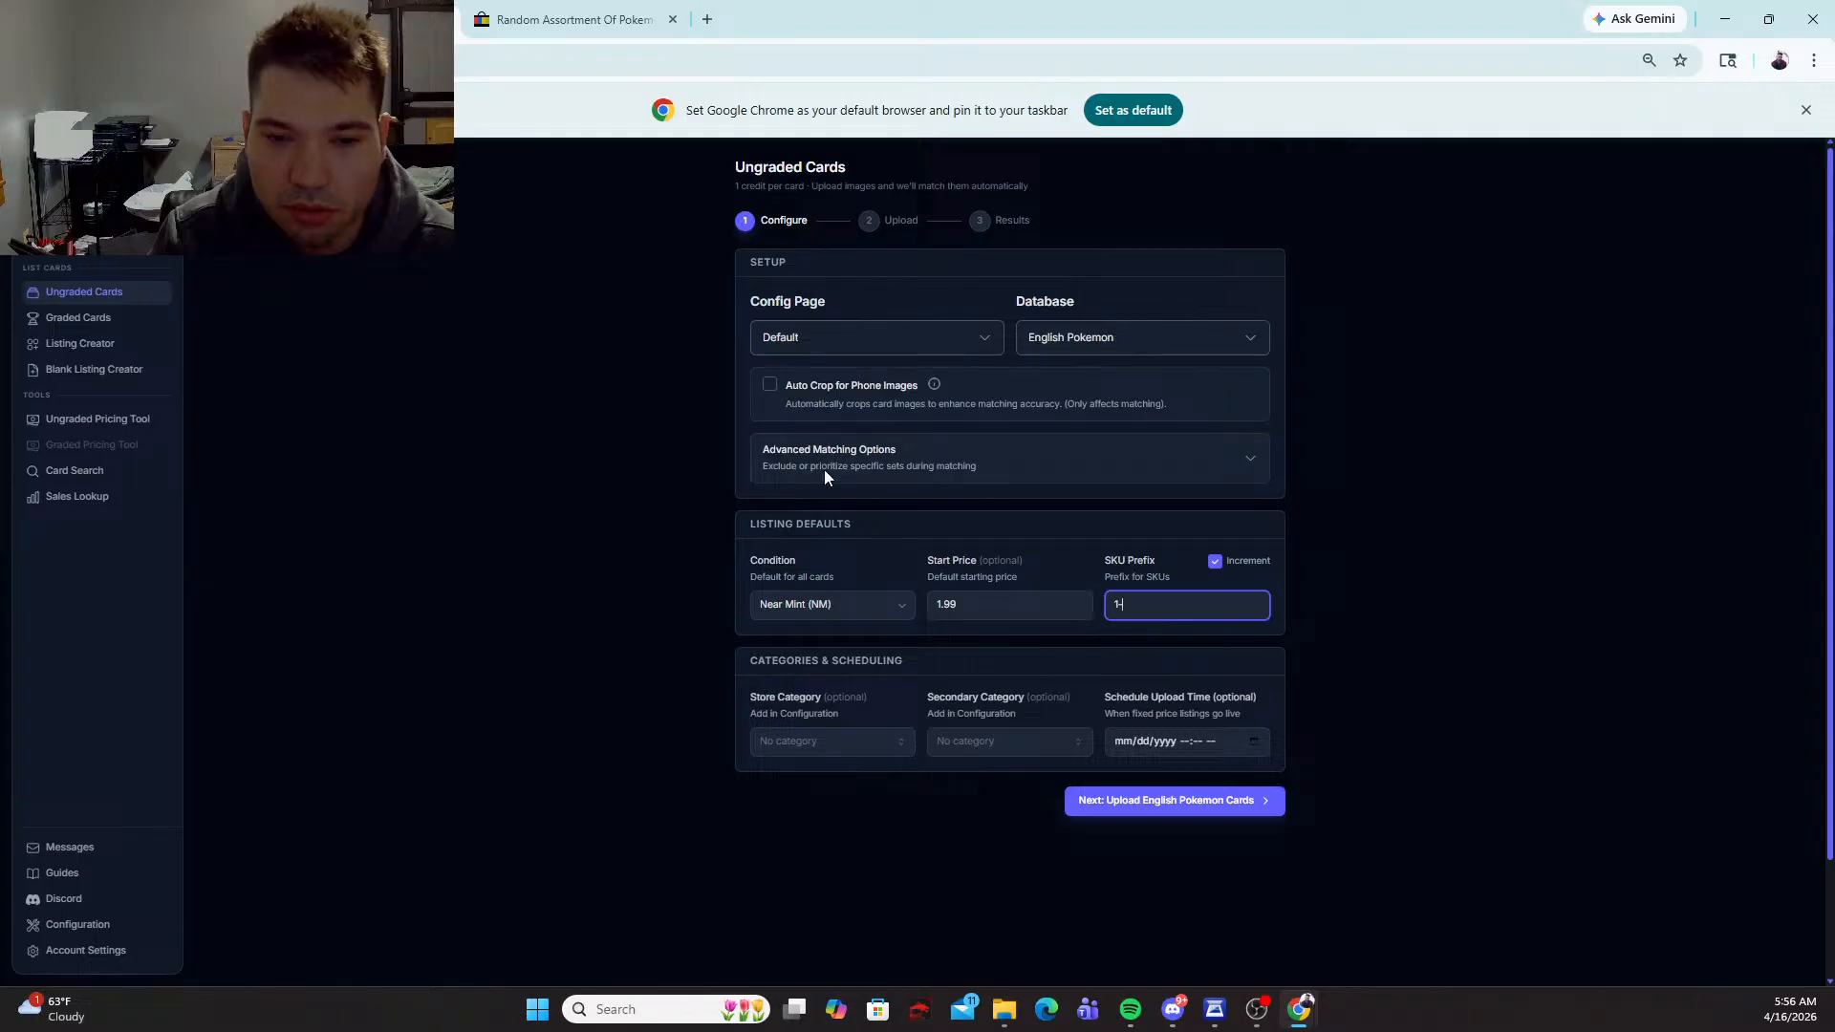
Step: Continue to the upload stage and add the 50 card scans as front-and-back pairs
left_click(1185, 801)
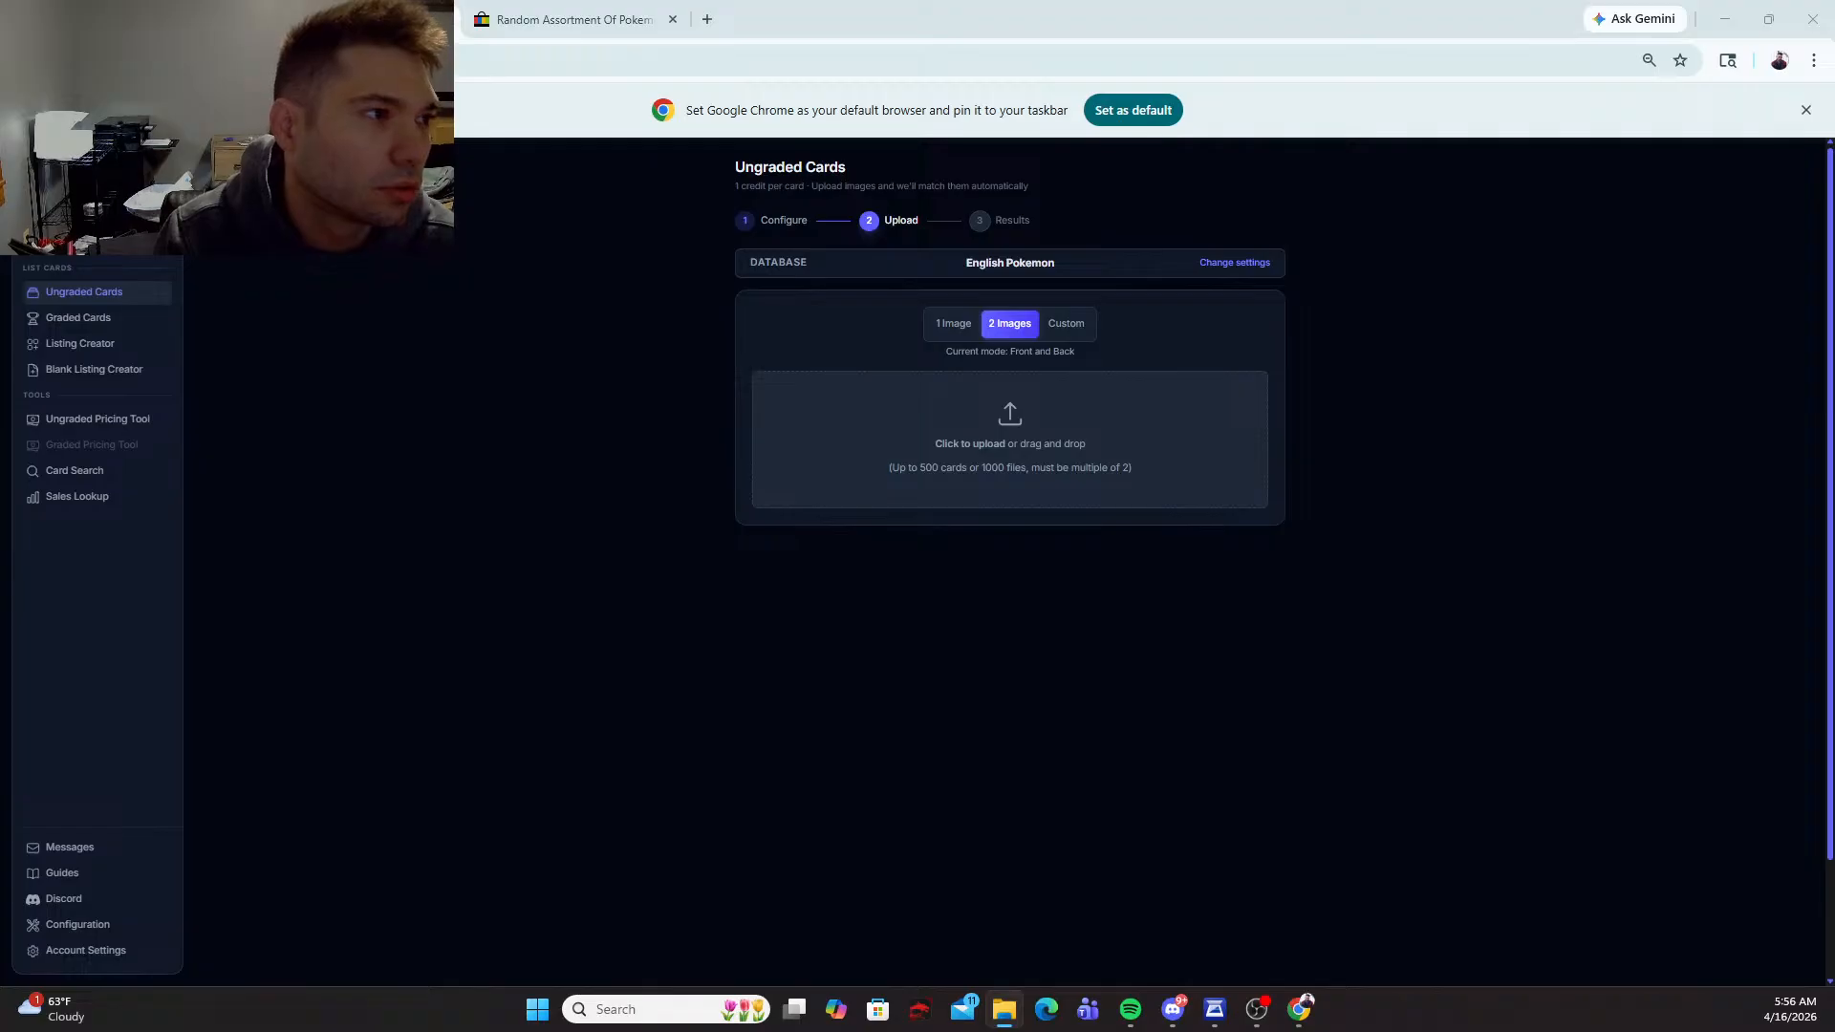
left_click_drag(373, 444, 856, 413)
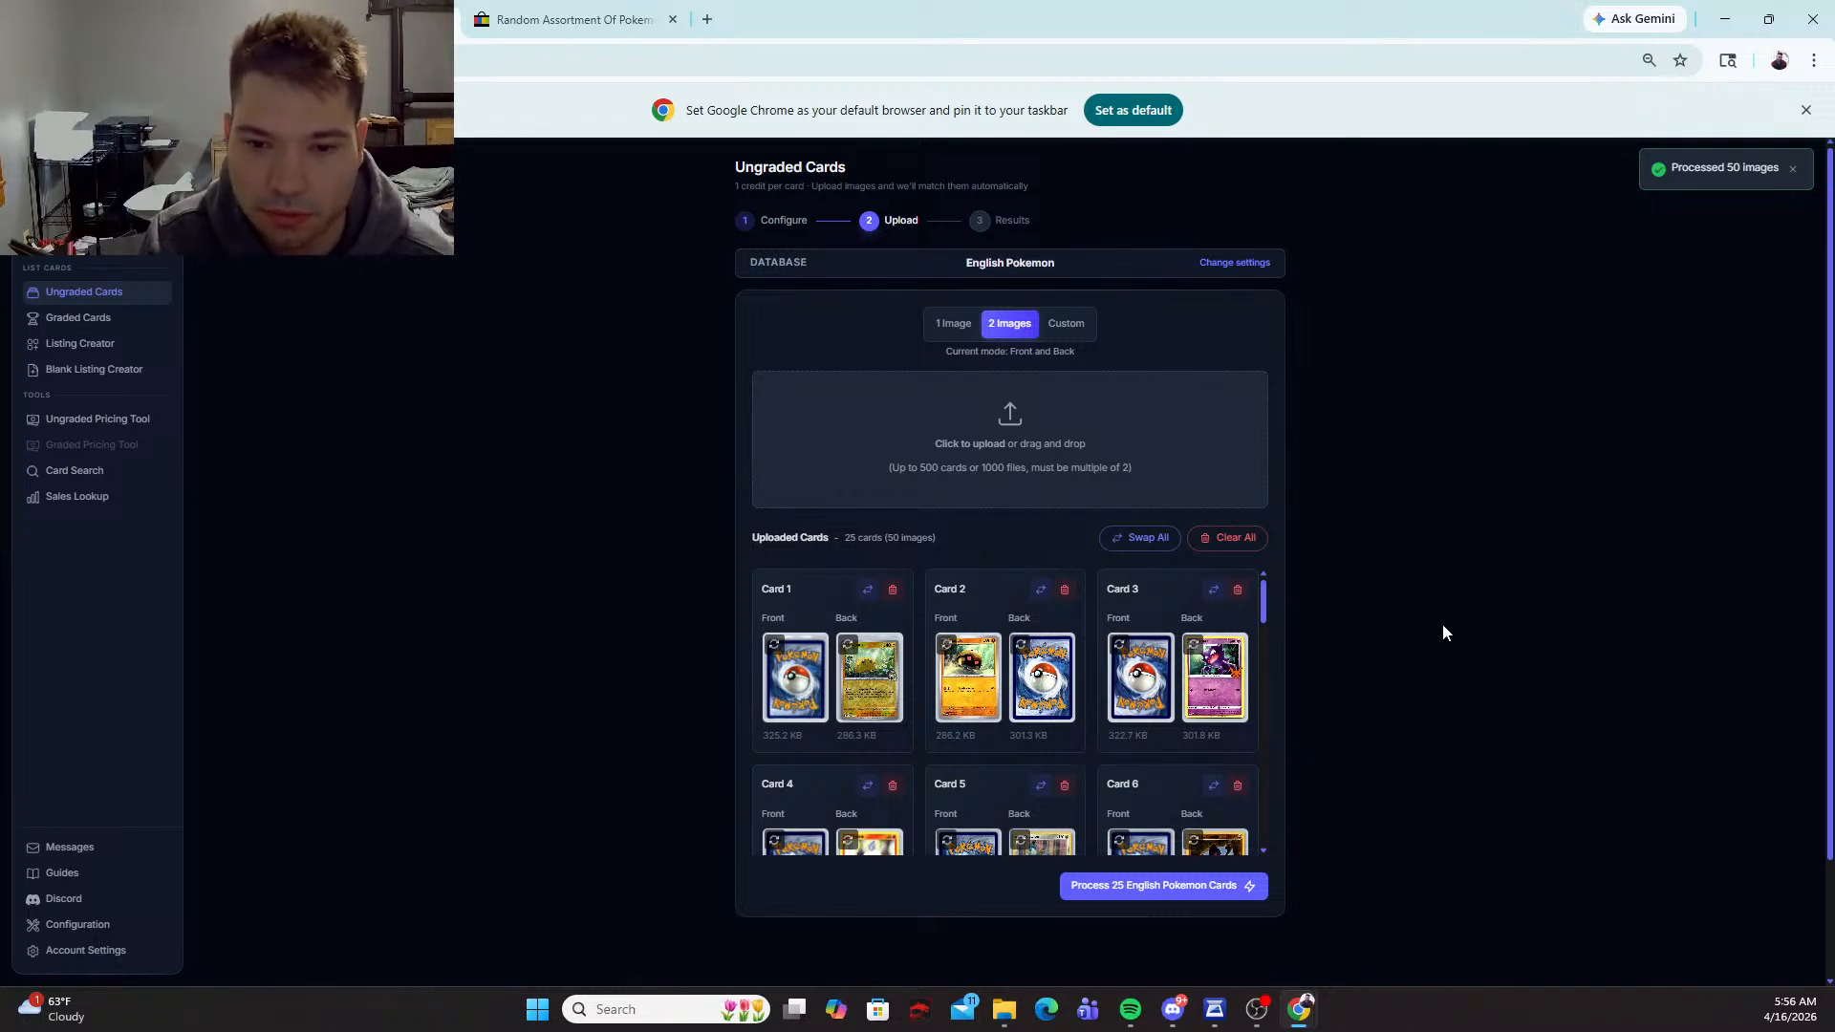
left_click(1144, 538)
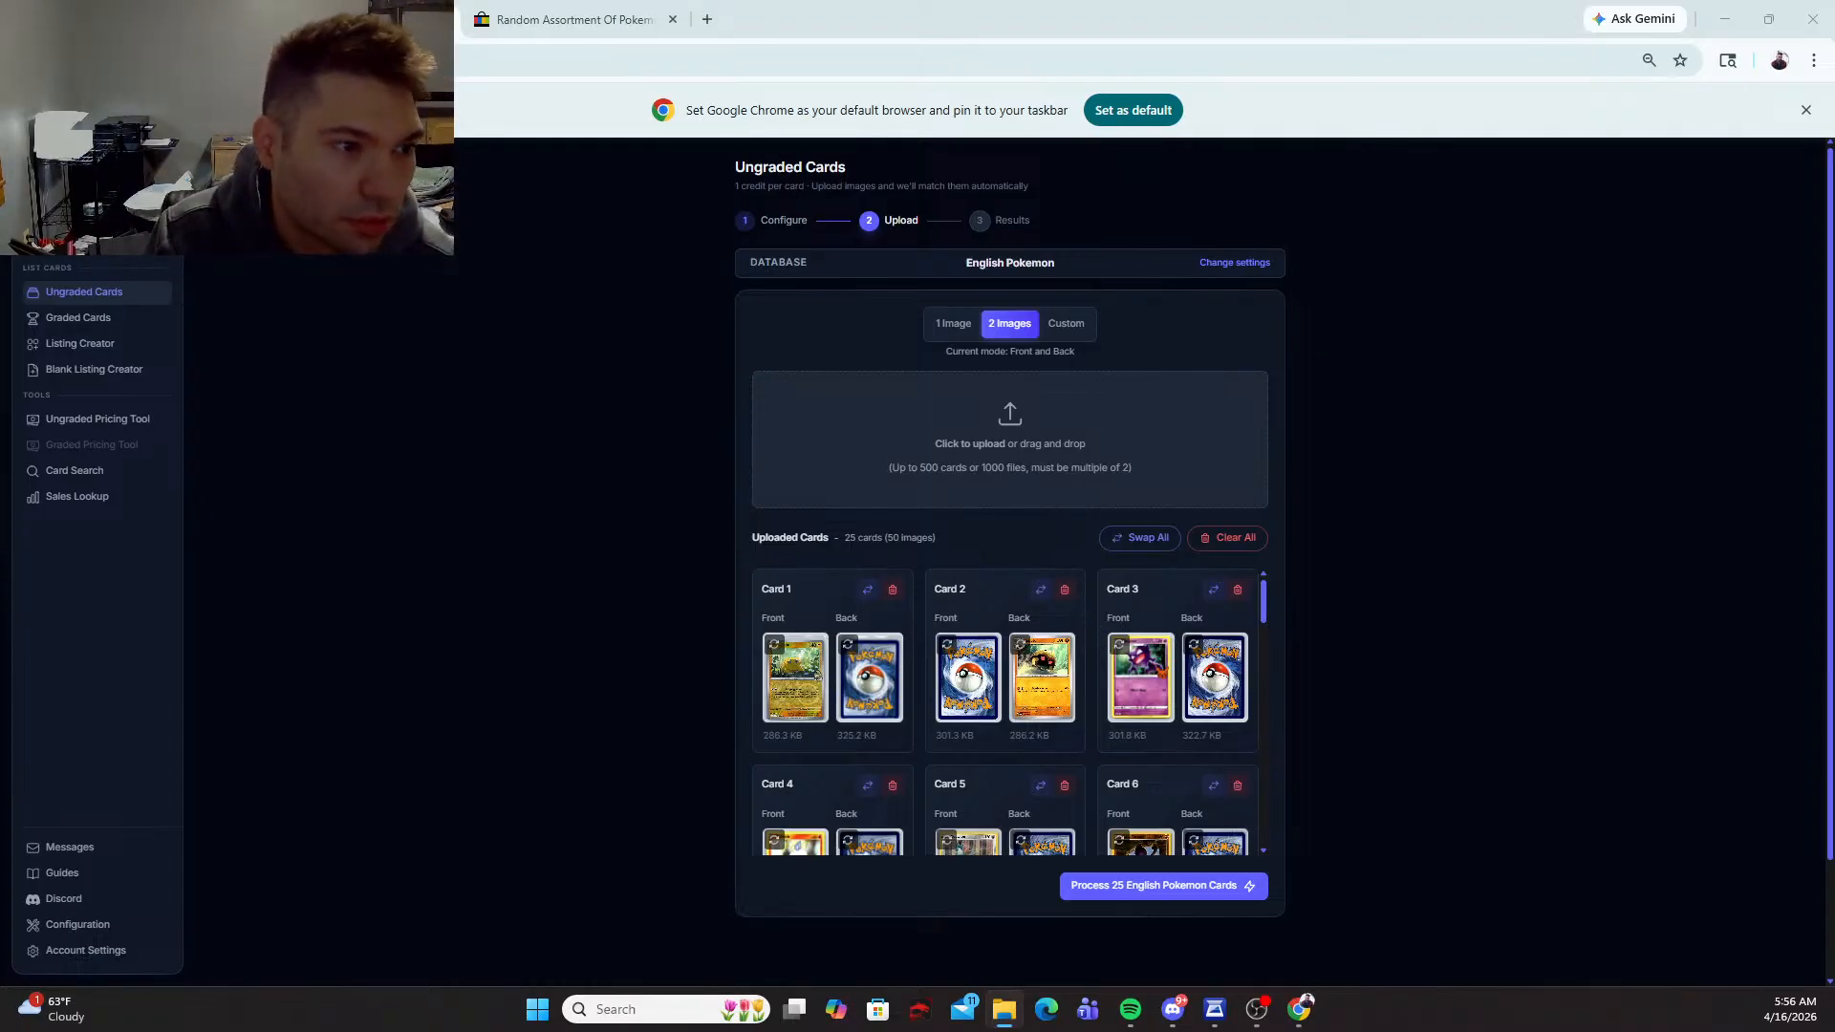
scroll(1109, 658, "down", 2)
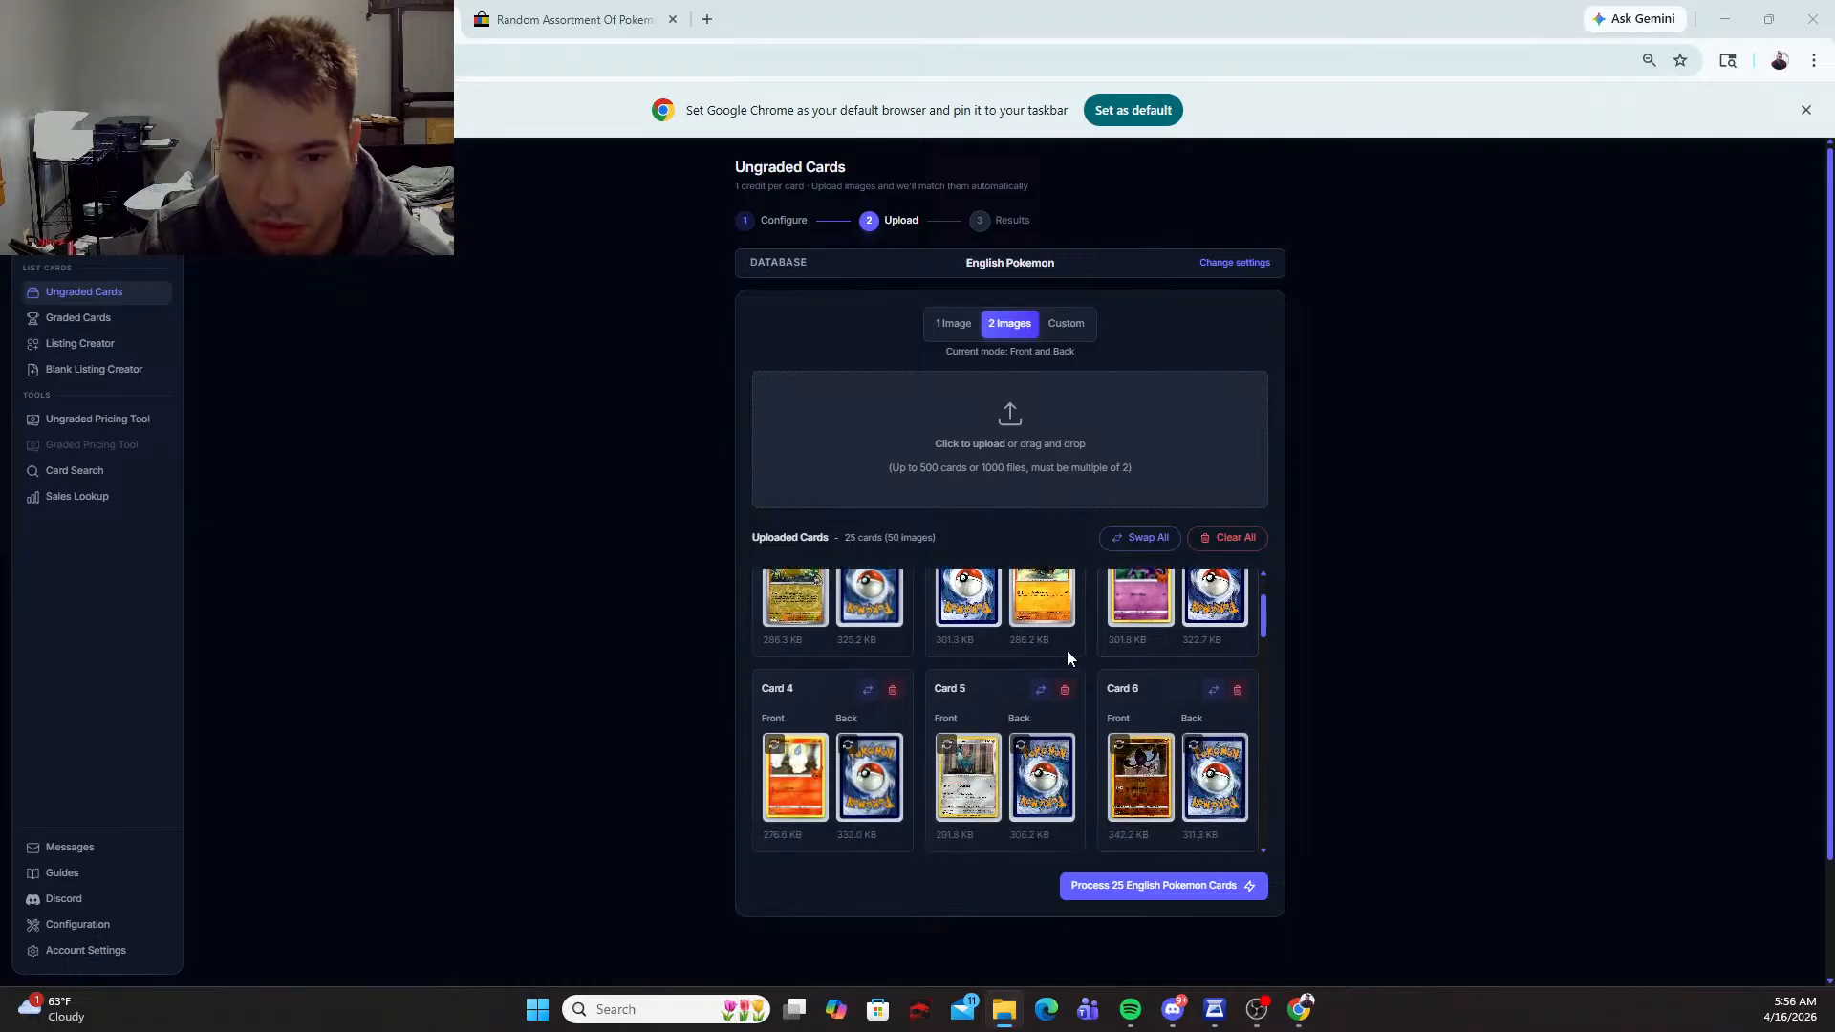
scroll(1068, 658, "up", 2)
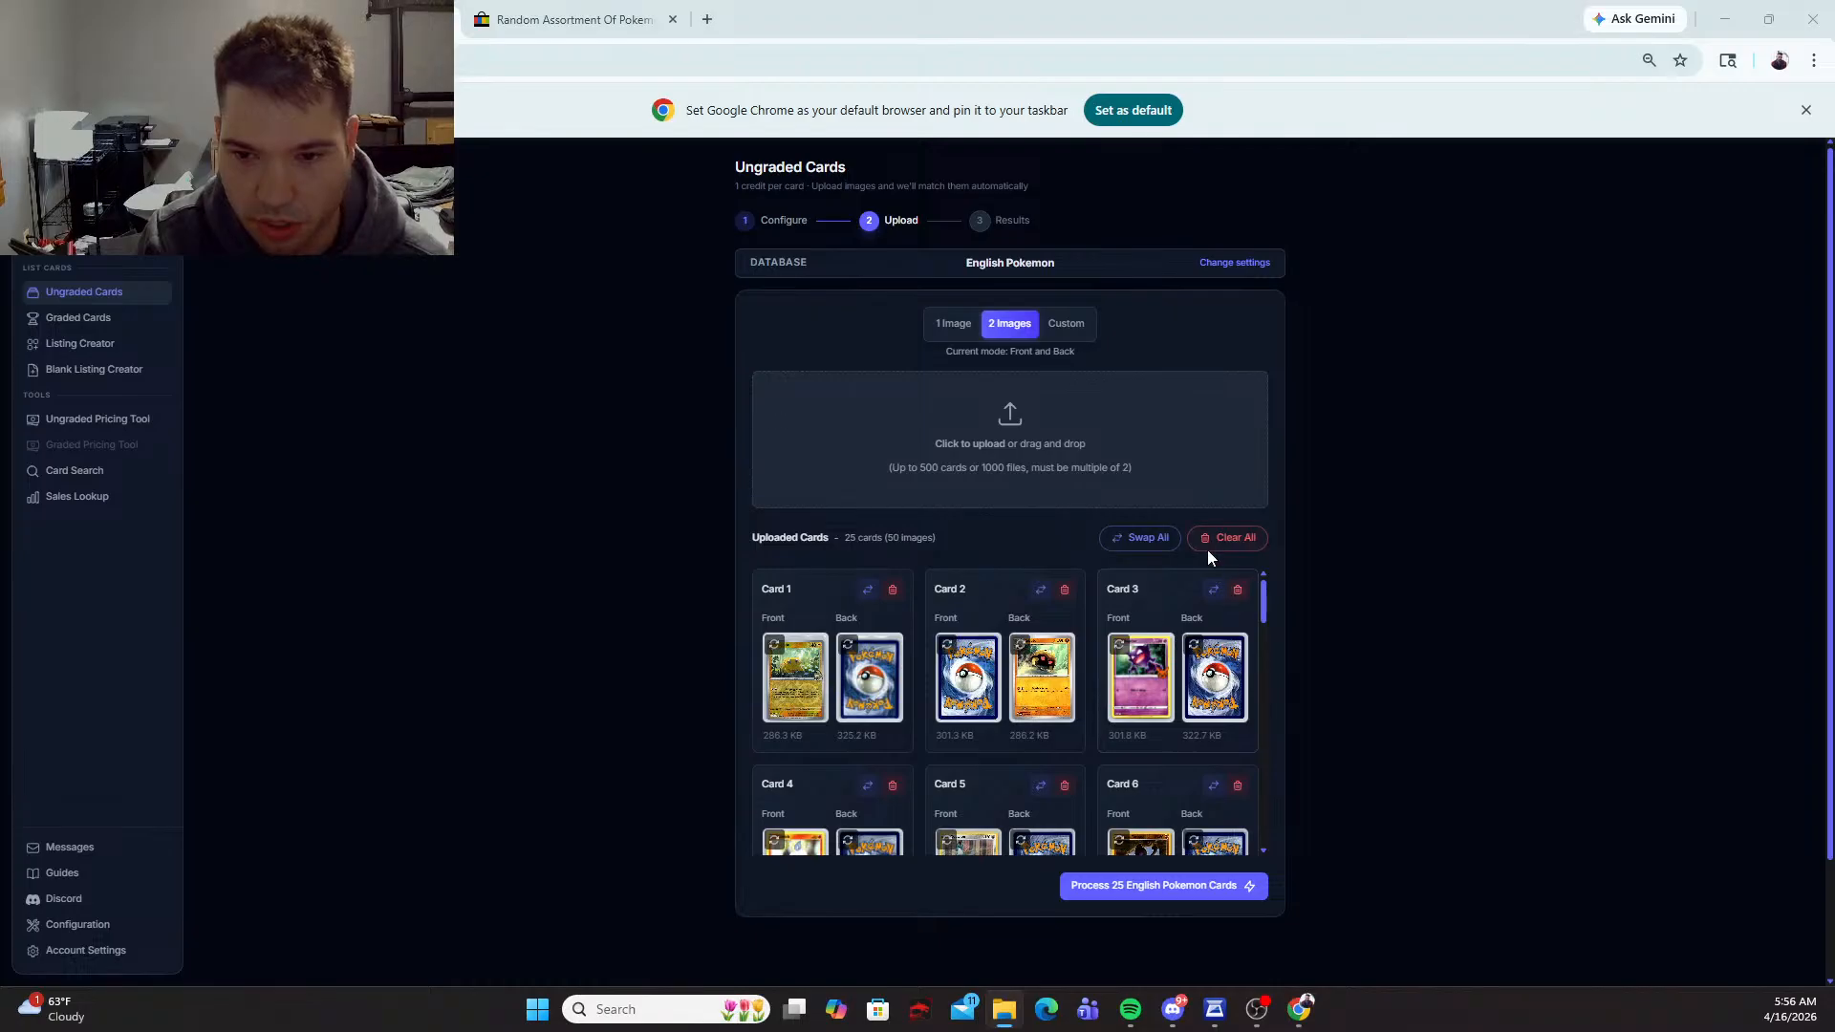
left_click(1151, 542)
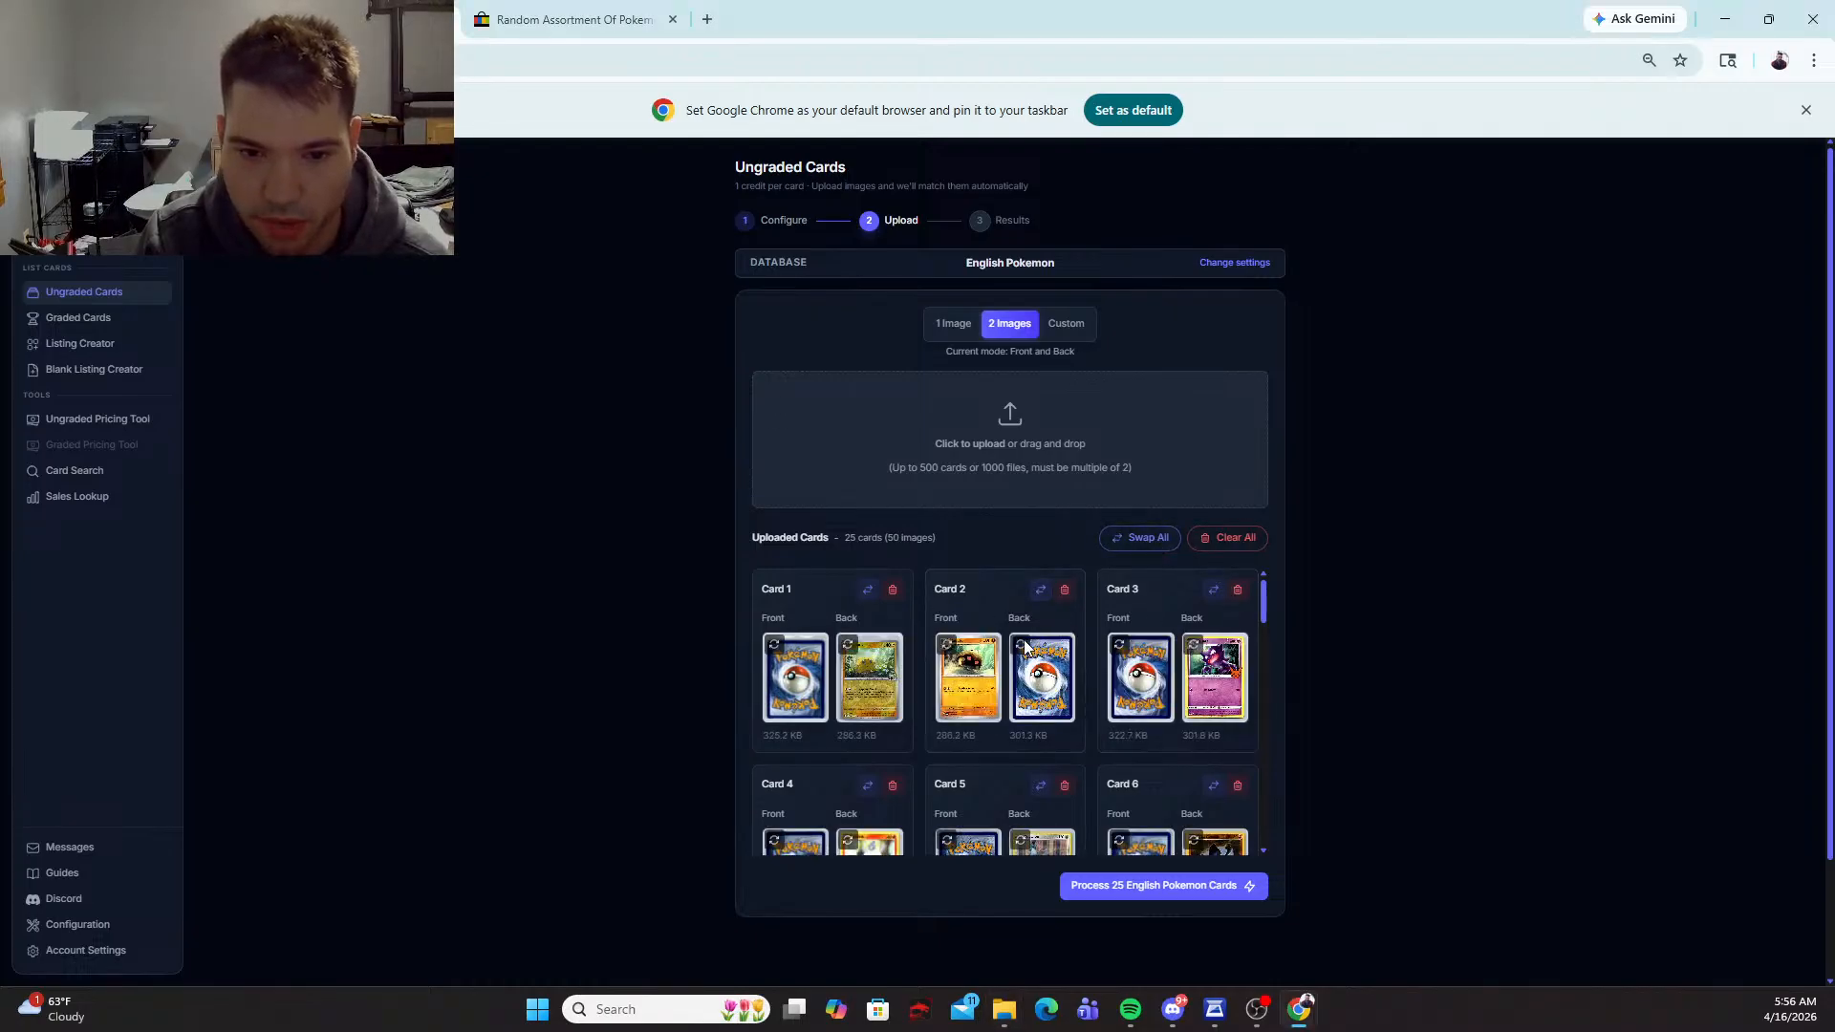
Step: Swap the front and back images of cards 3, 4, 5 and 6
left_click(1212, 590)
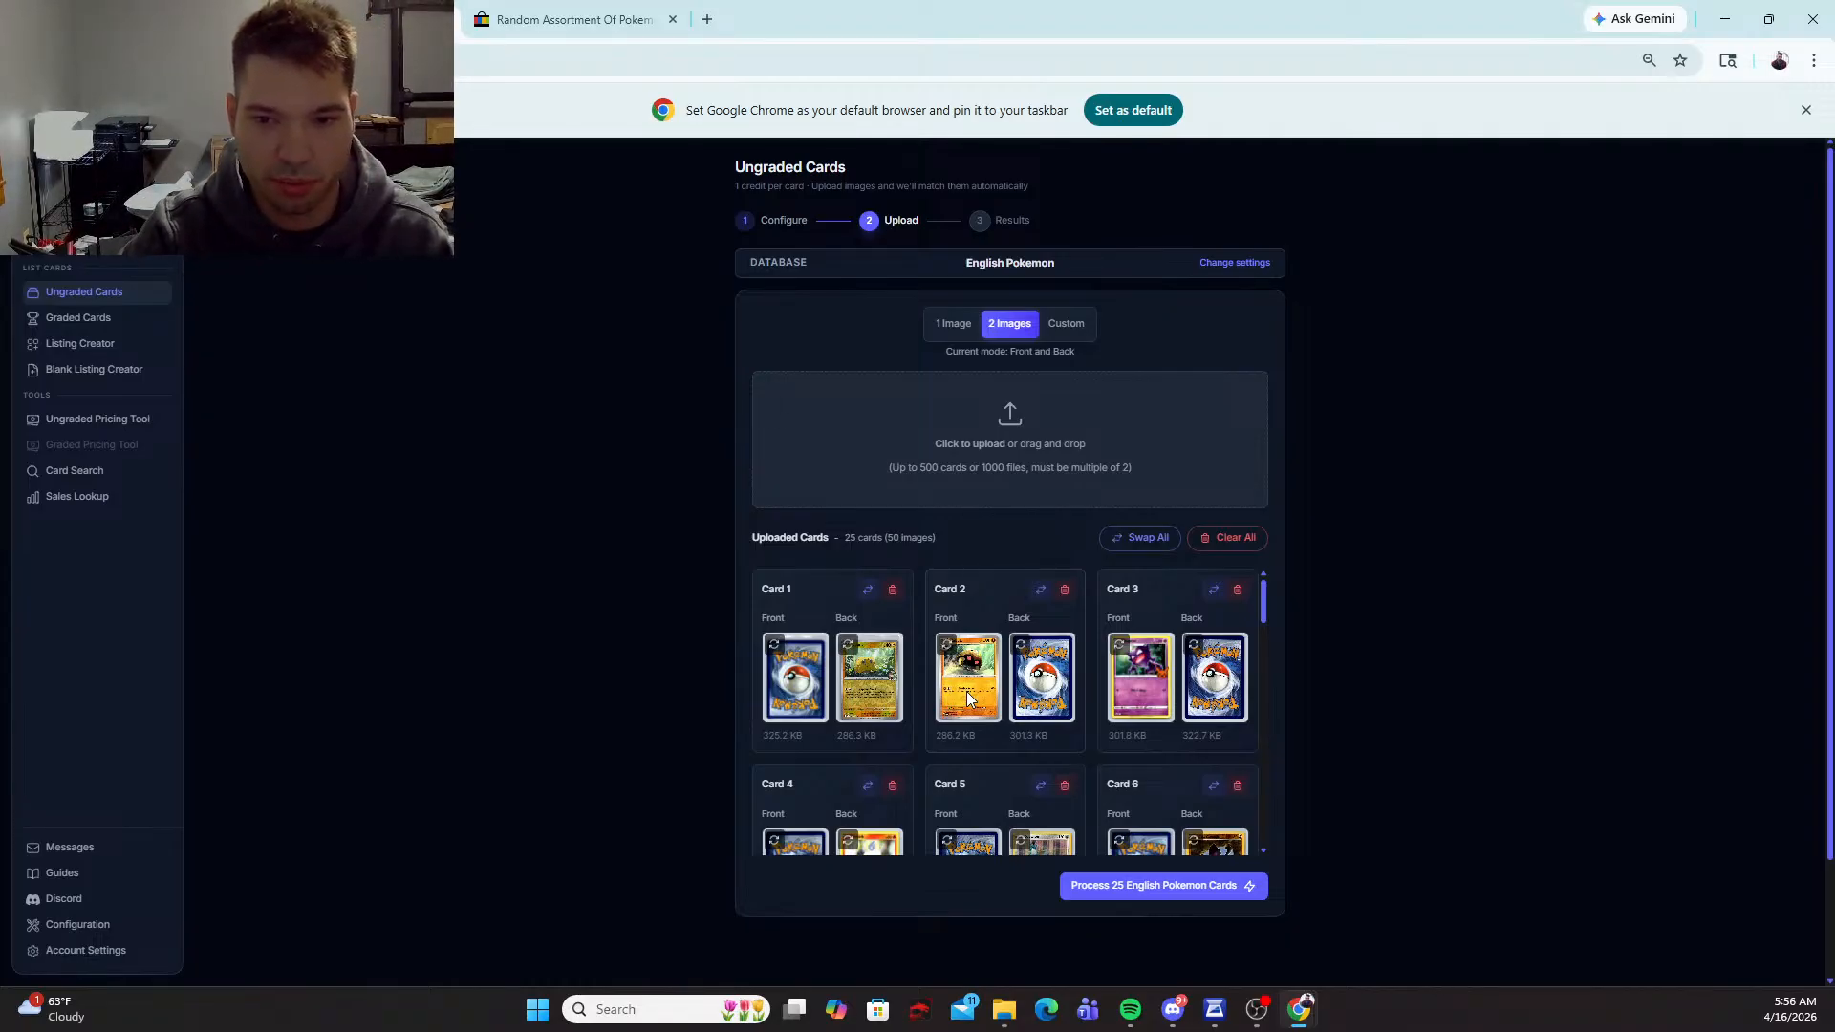
scroll(966, 691, "down", 2)
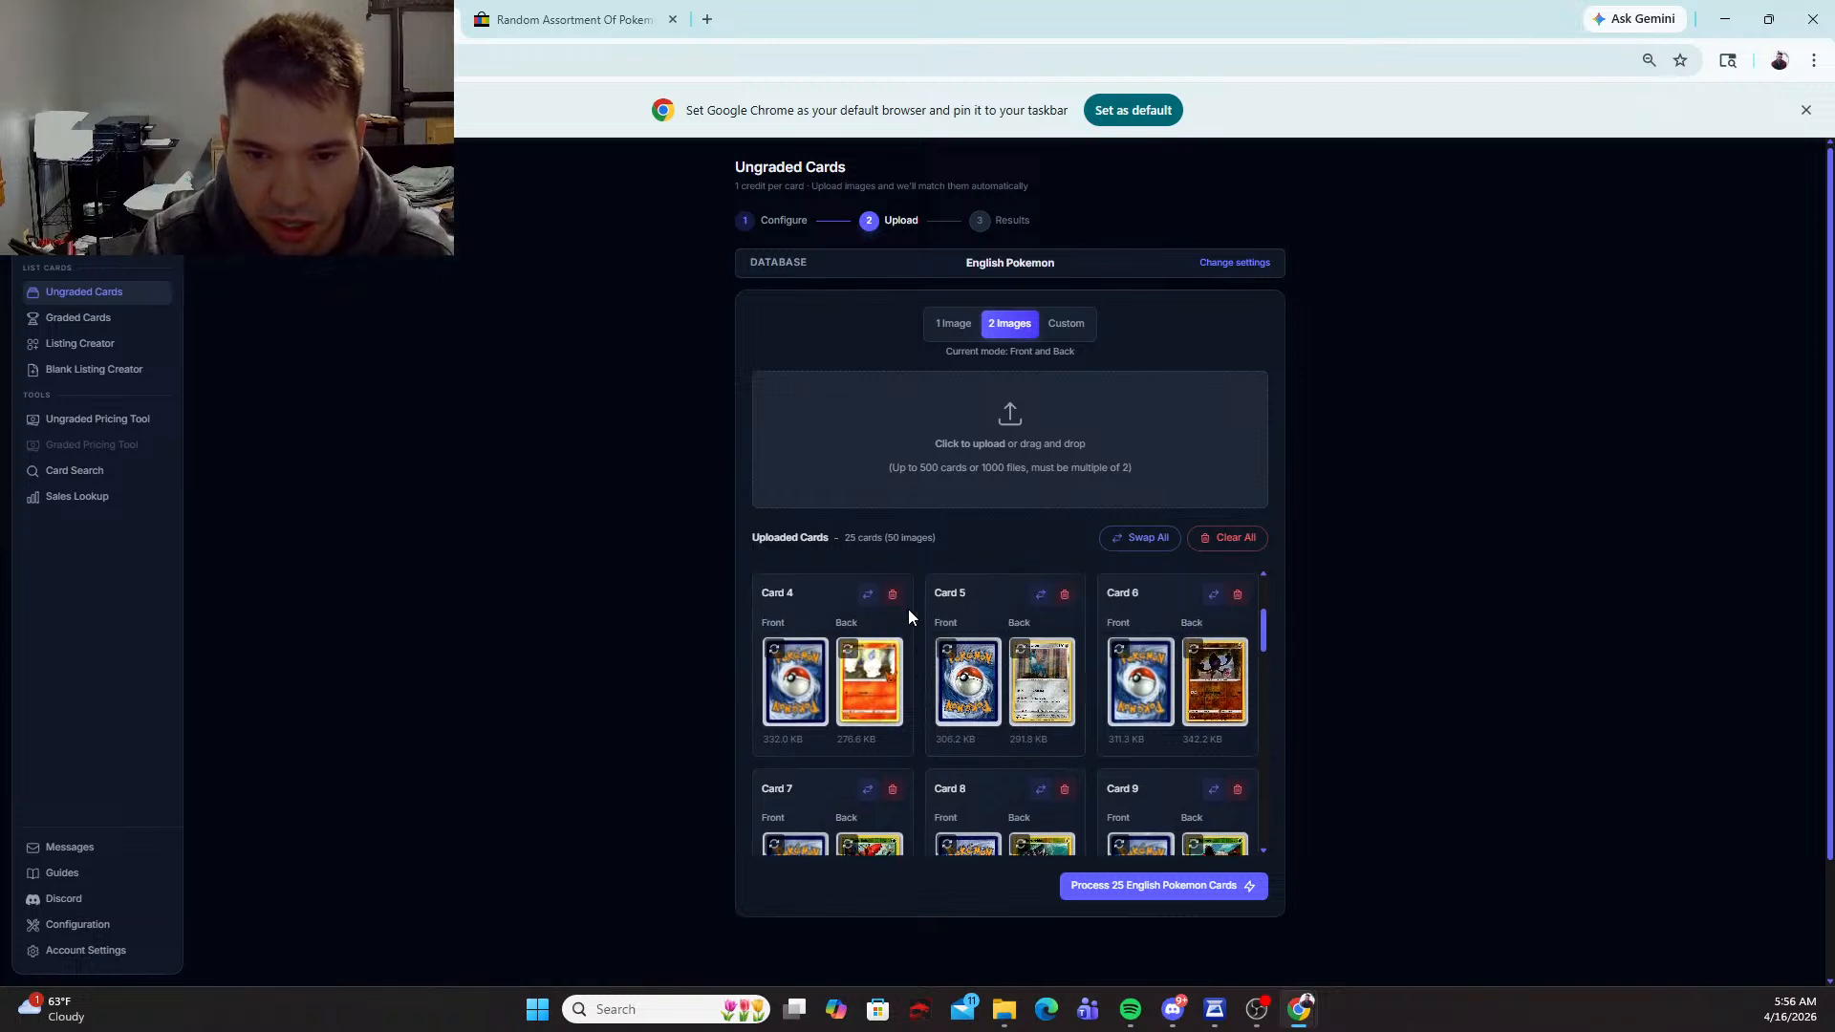
left_click(867, 594)
left_click(1040, 594)
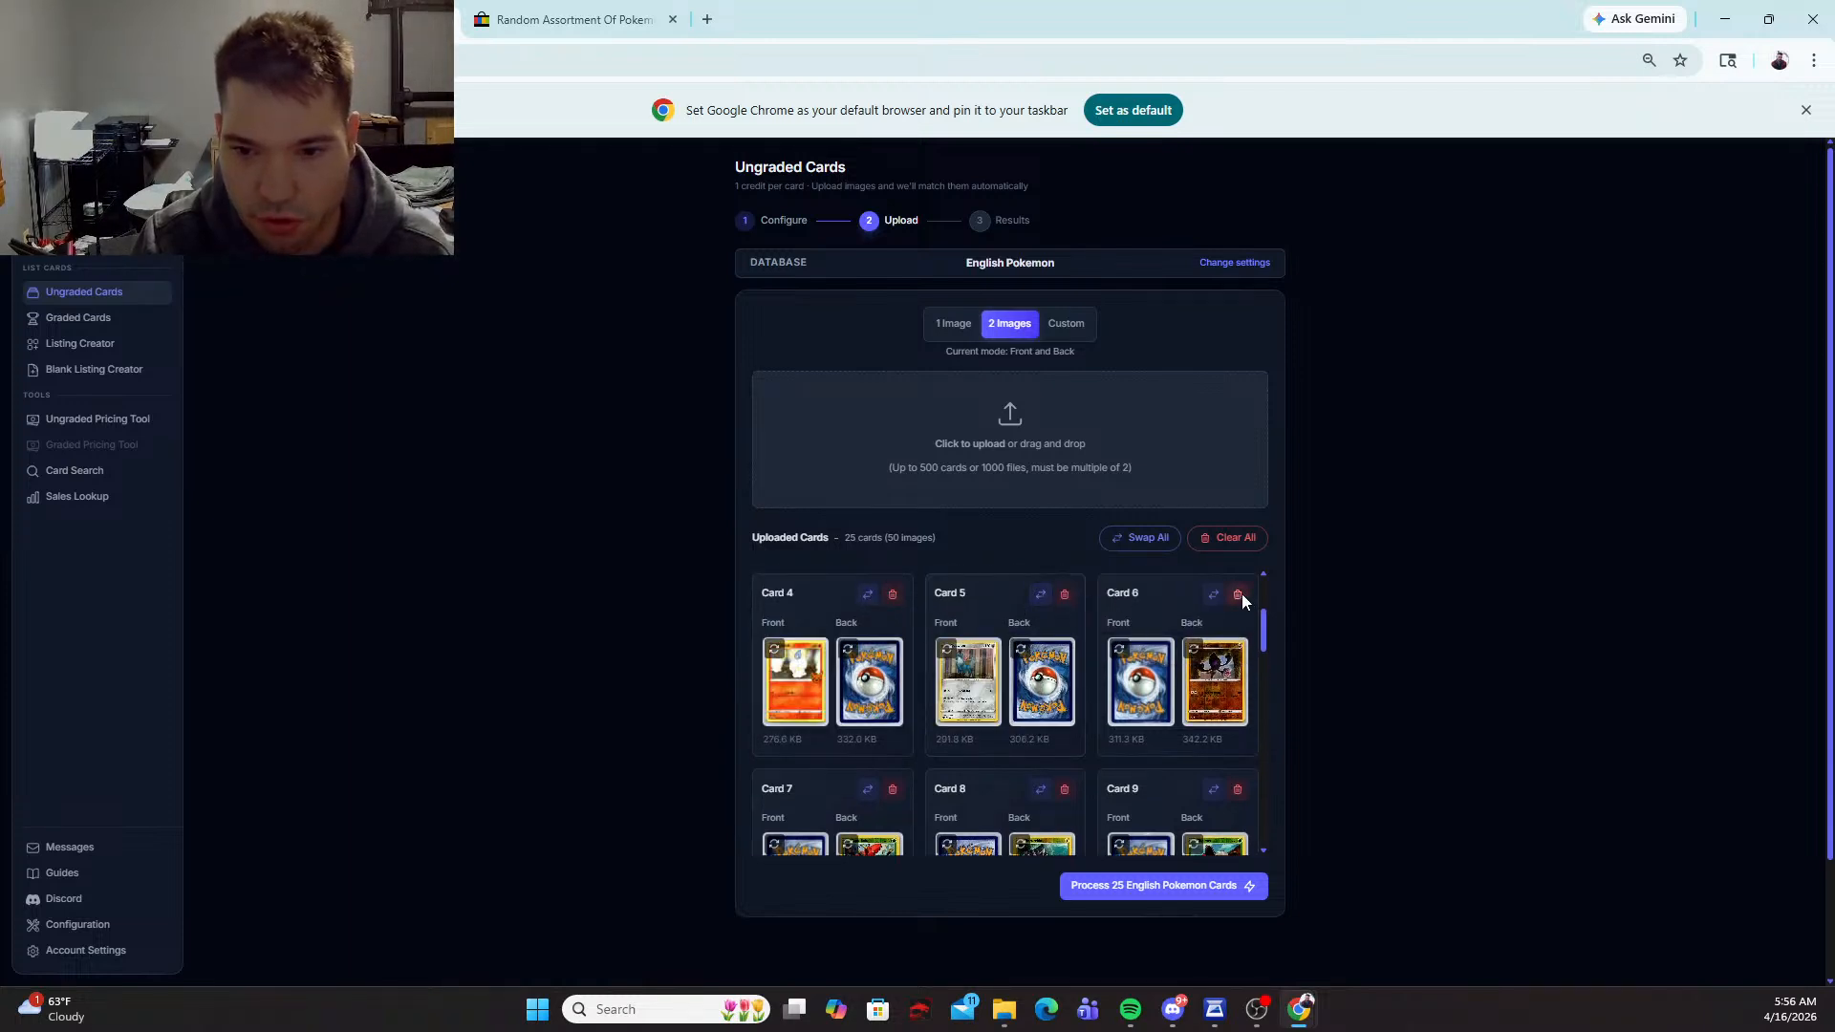
left_click(1212, 595)
Step: Swap the front and back images of cards 7, 8, 9, 10 and 11
scroll(1052, 660, "down", 2)
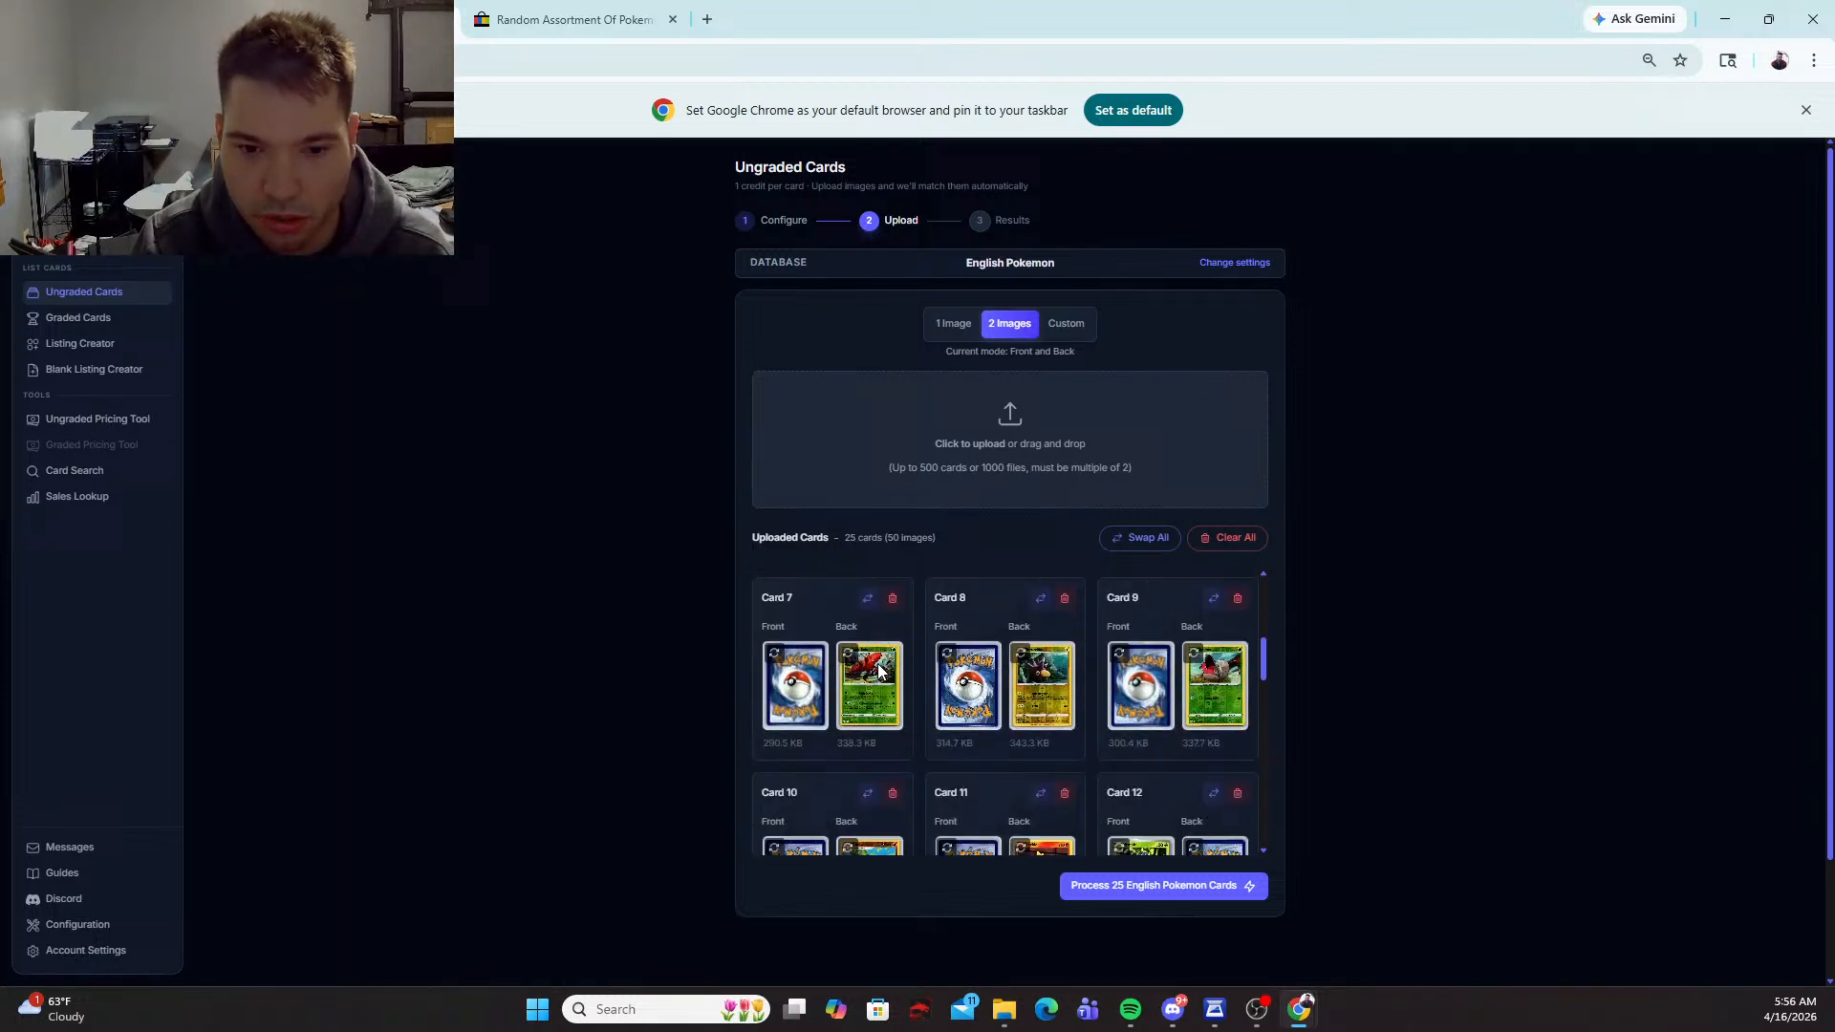
left_click(868, 598)
left_click(1041, 598)
left_click(1213, 598)
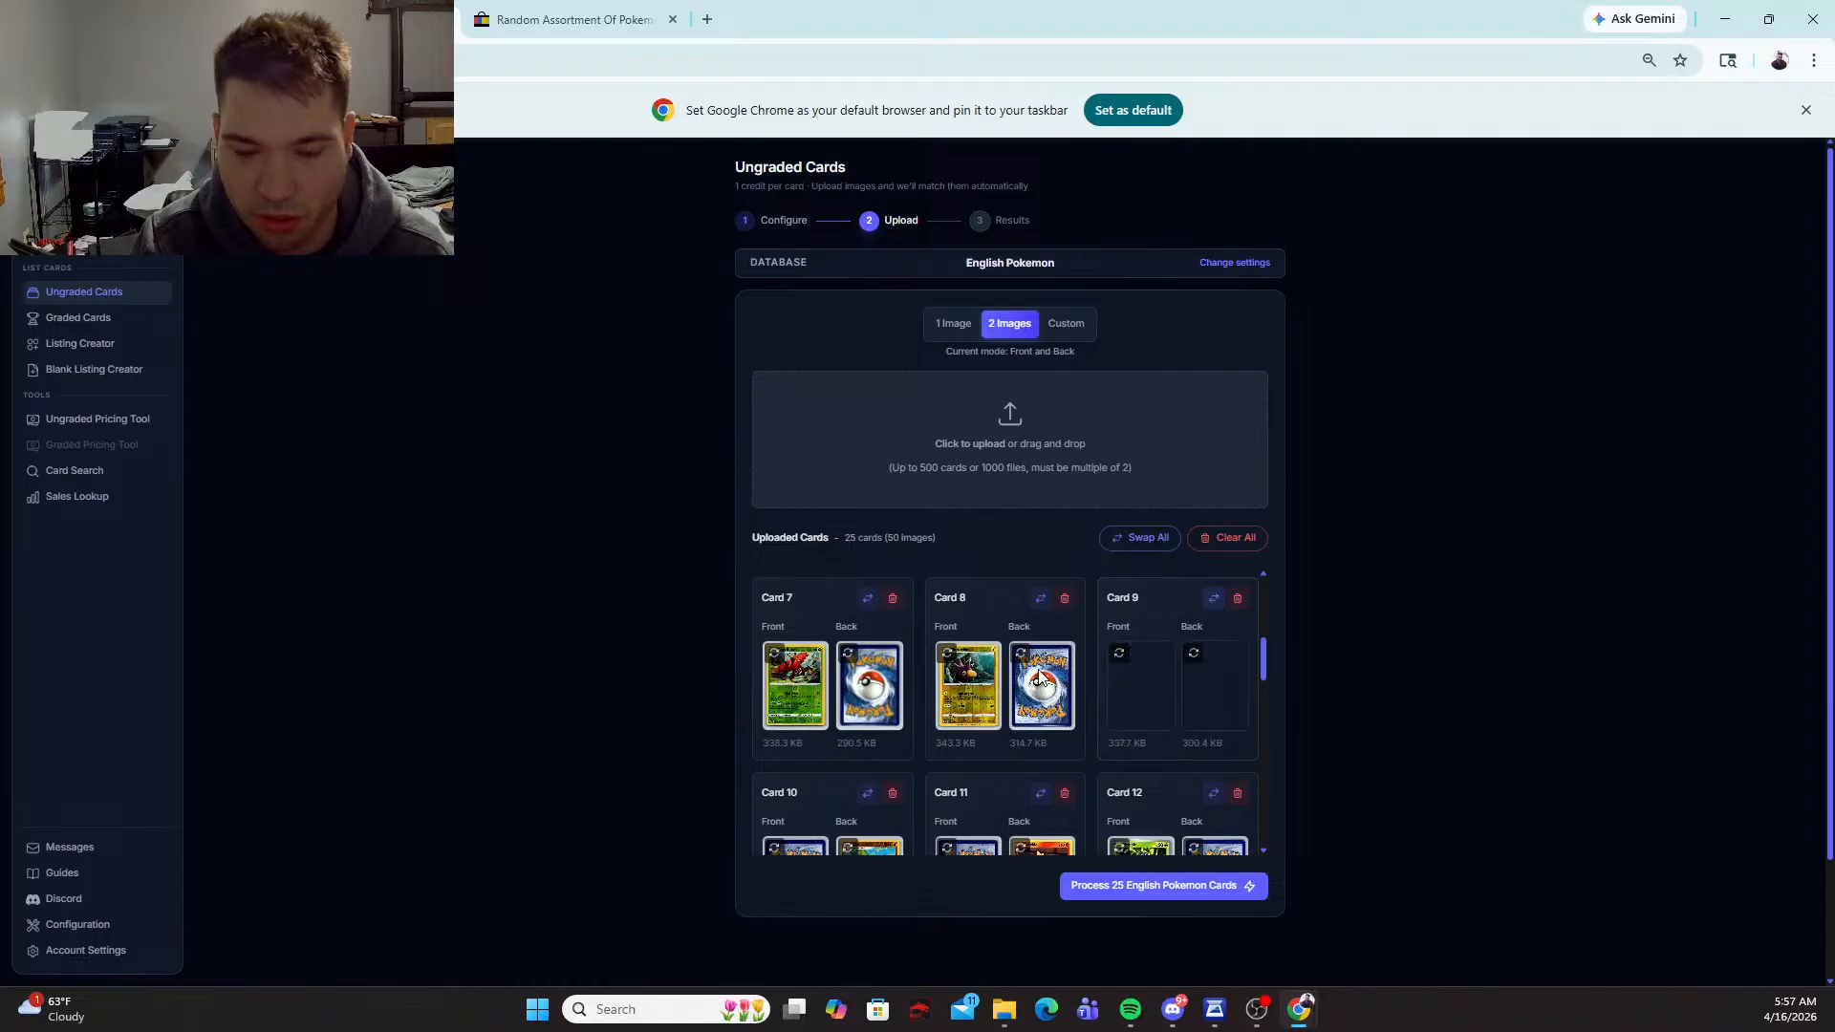
scroll(877, 683, "down", 2)
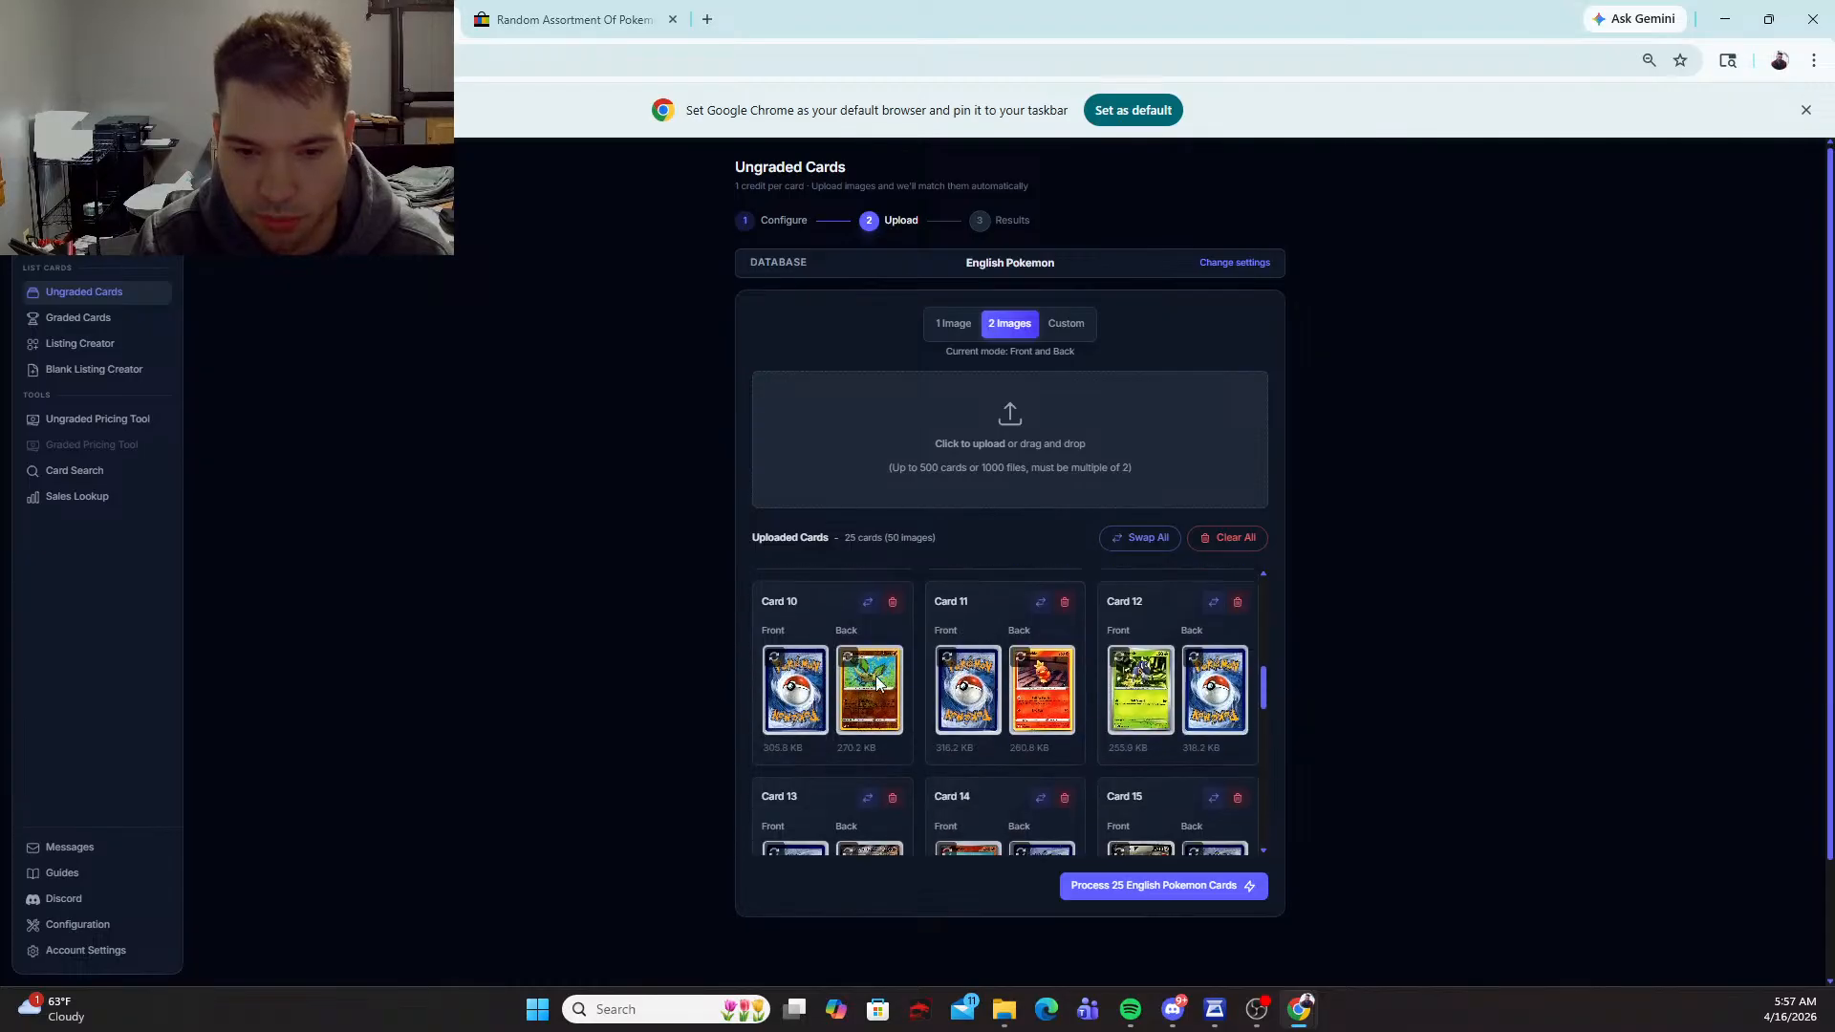
left_click(868, 601)
left_click(1041, 601)
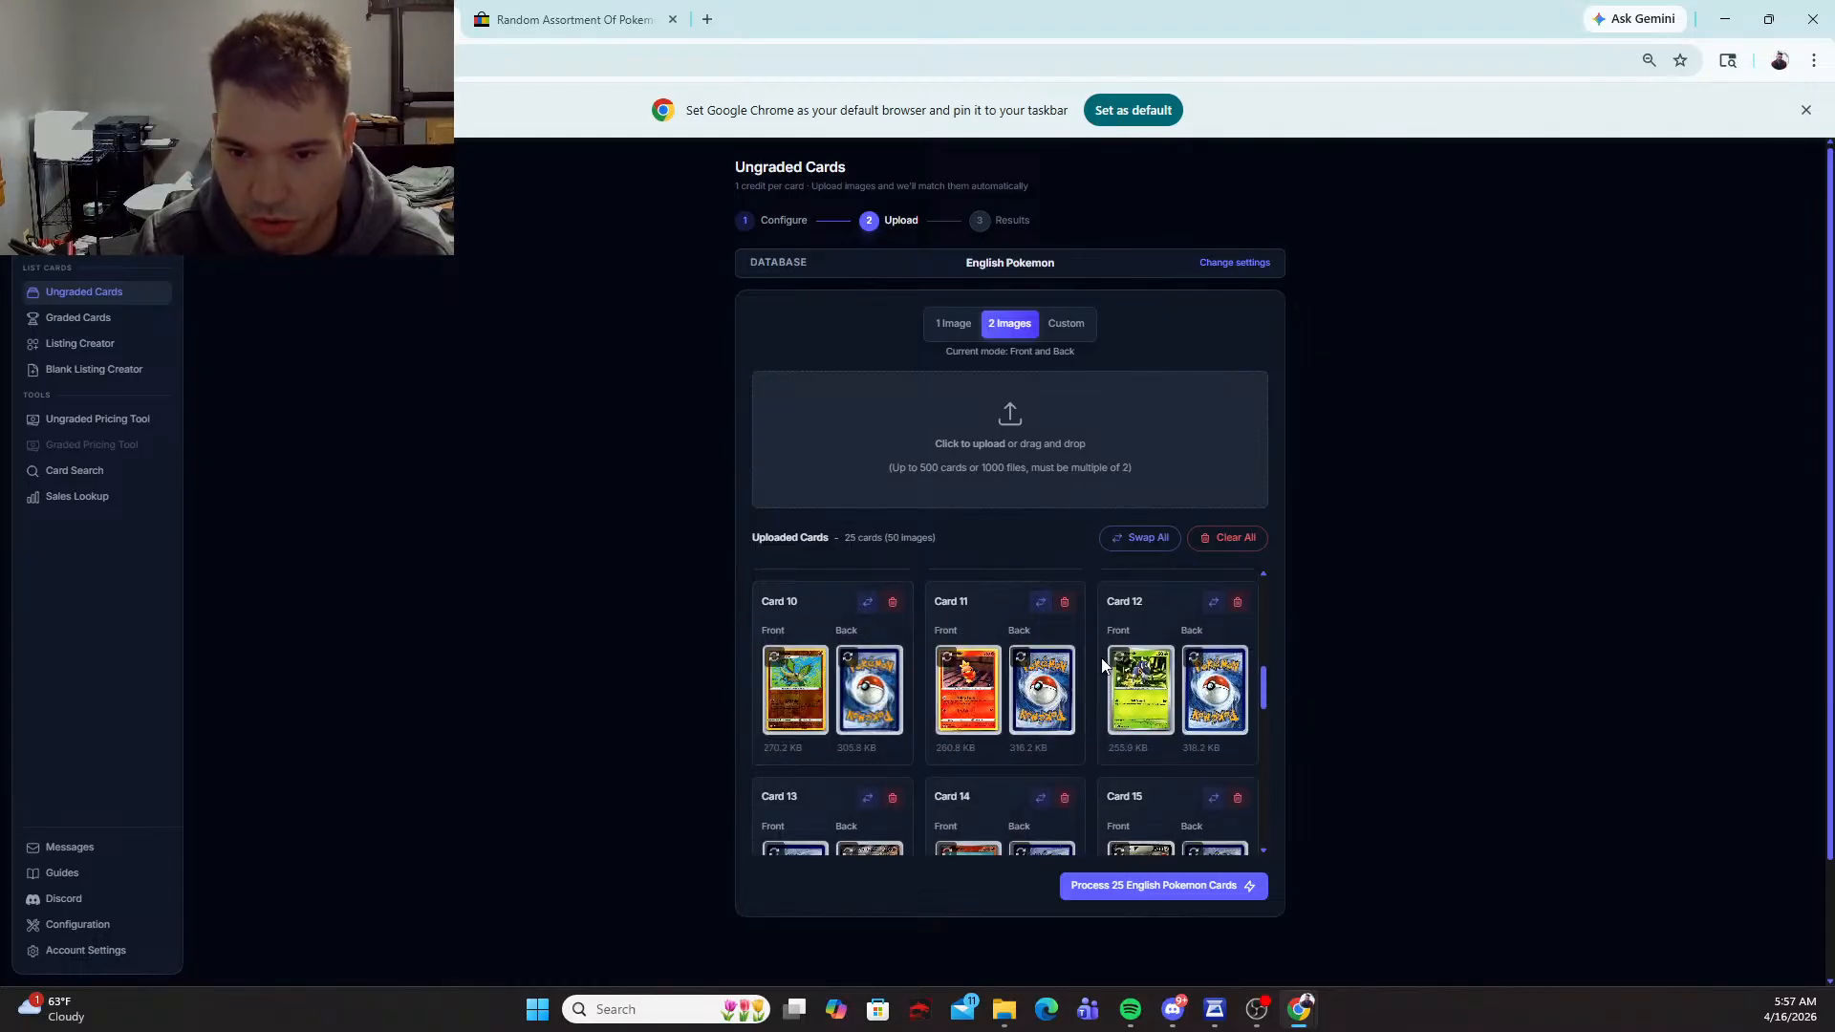
Step: Swap the front and back images of cards 13, 19 and 20
scroll(951, 674, "down", 2)
left_click(868, 606)
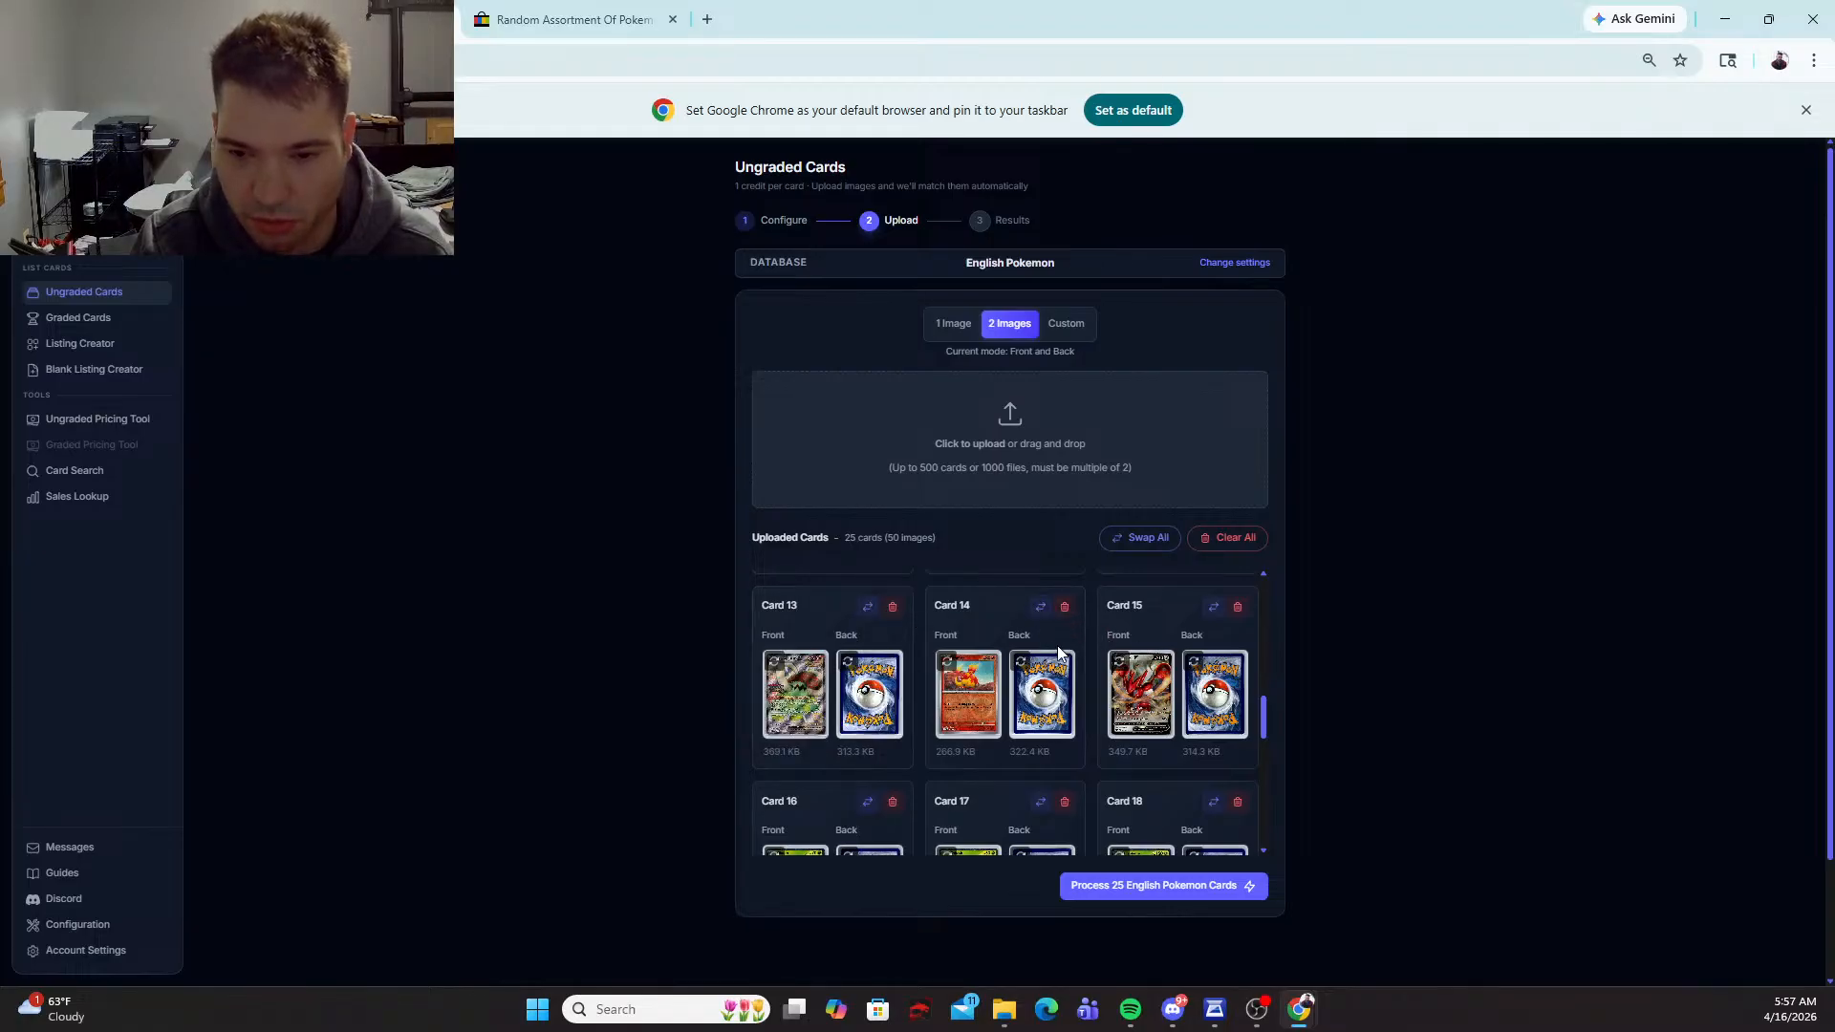
scroll(897, 667, "down", 1)
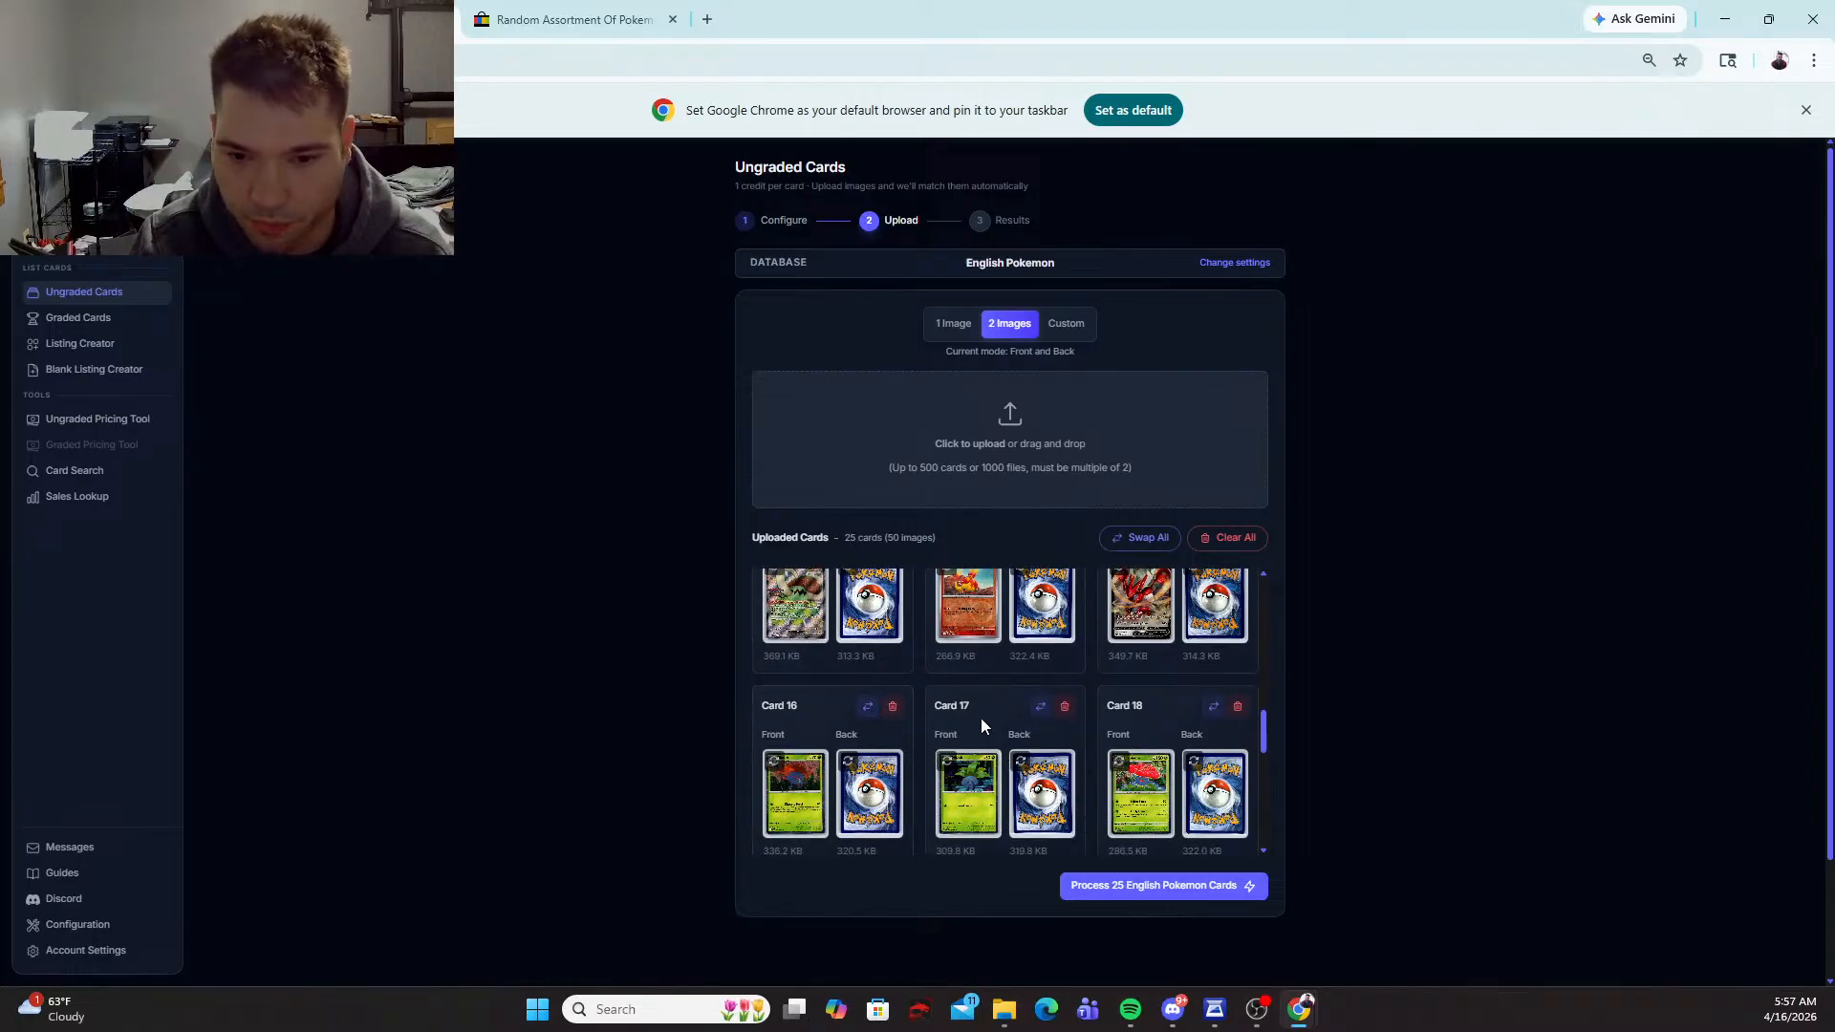
scroll(1178, 723, "down", 1)
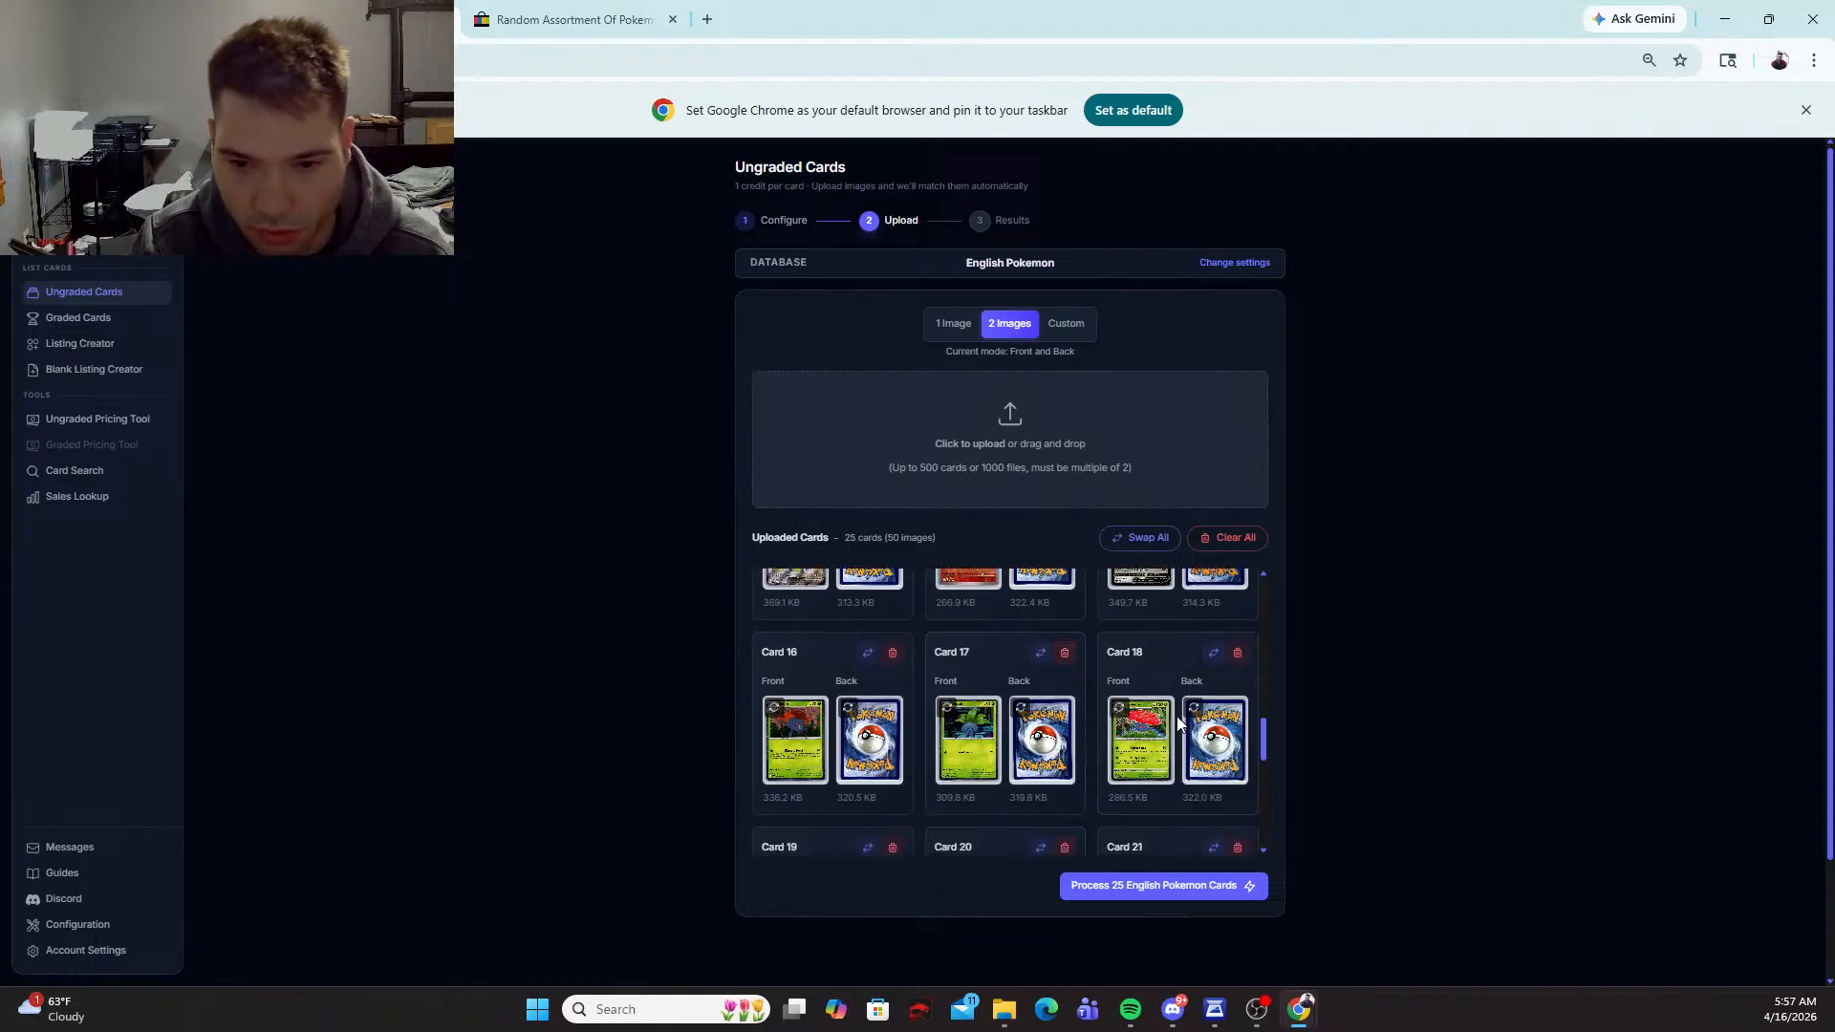
scroll(1174, 717, "down", 4)
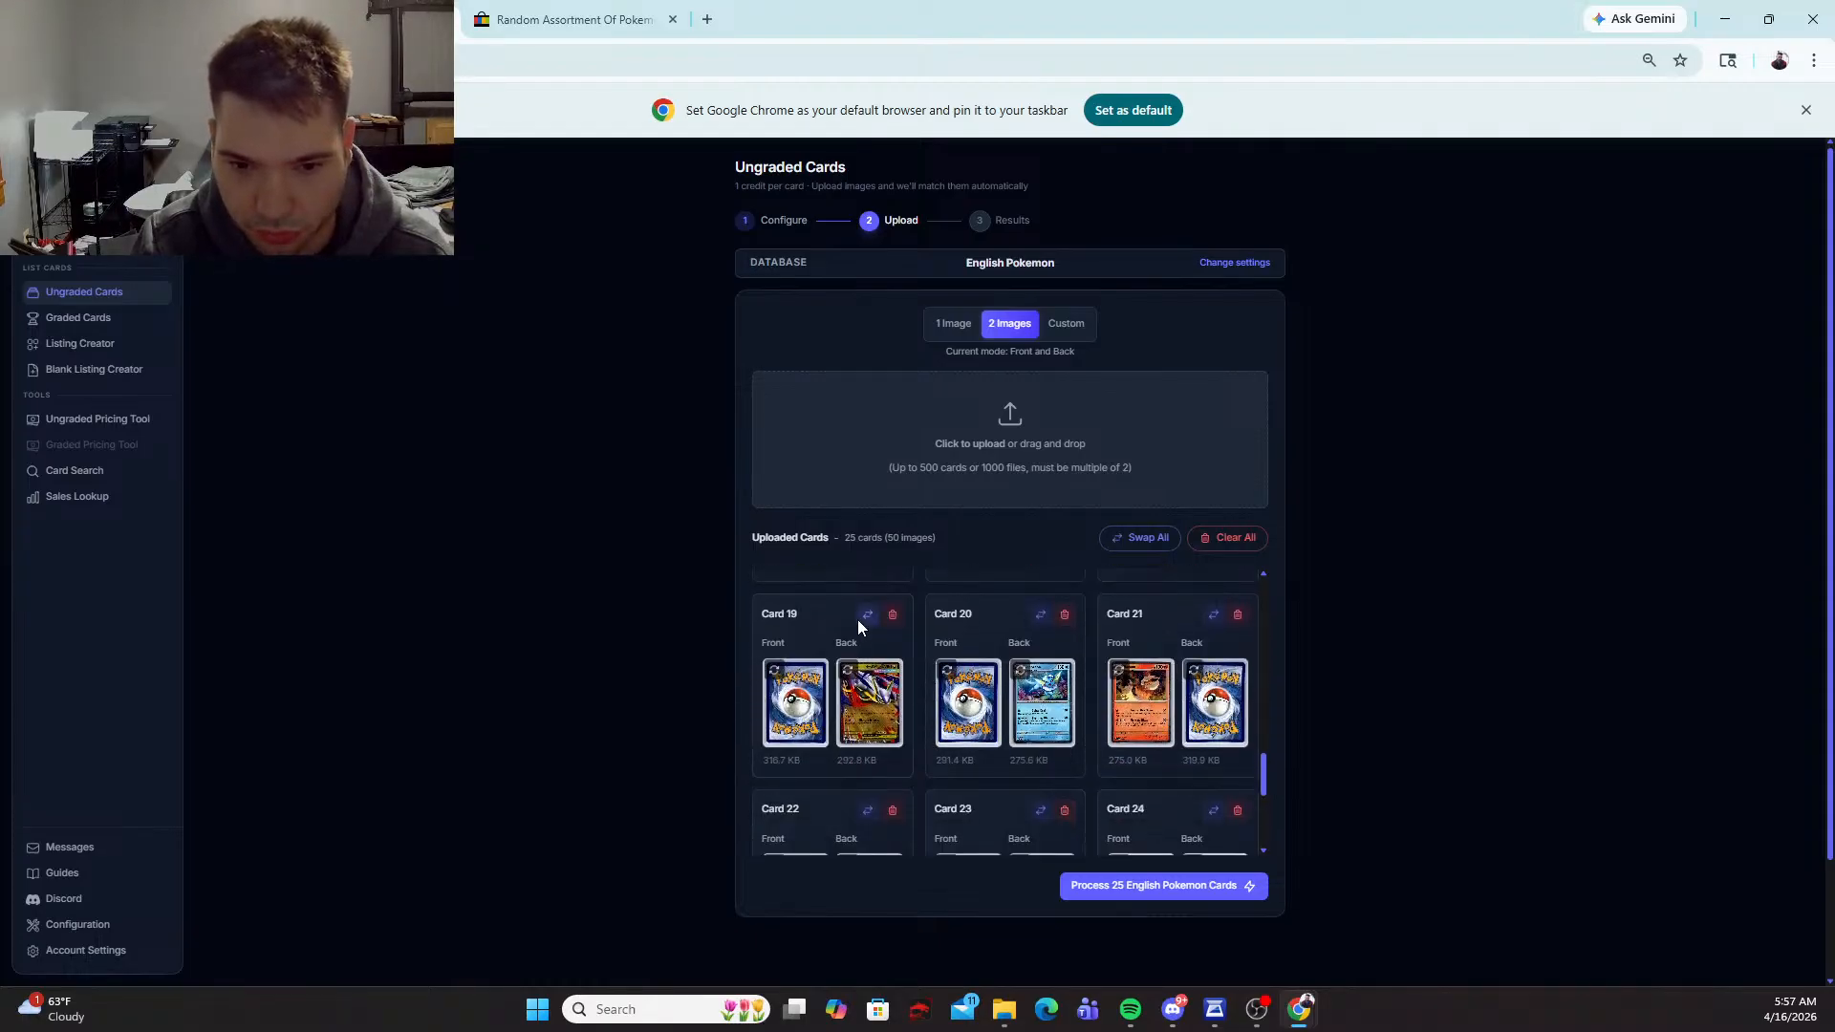
left_click(867, 614)
left_click(1042, 614)
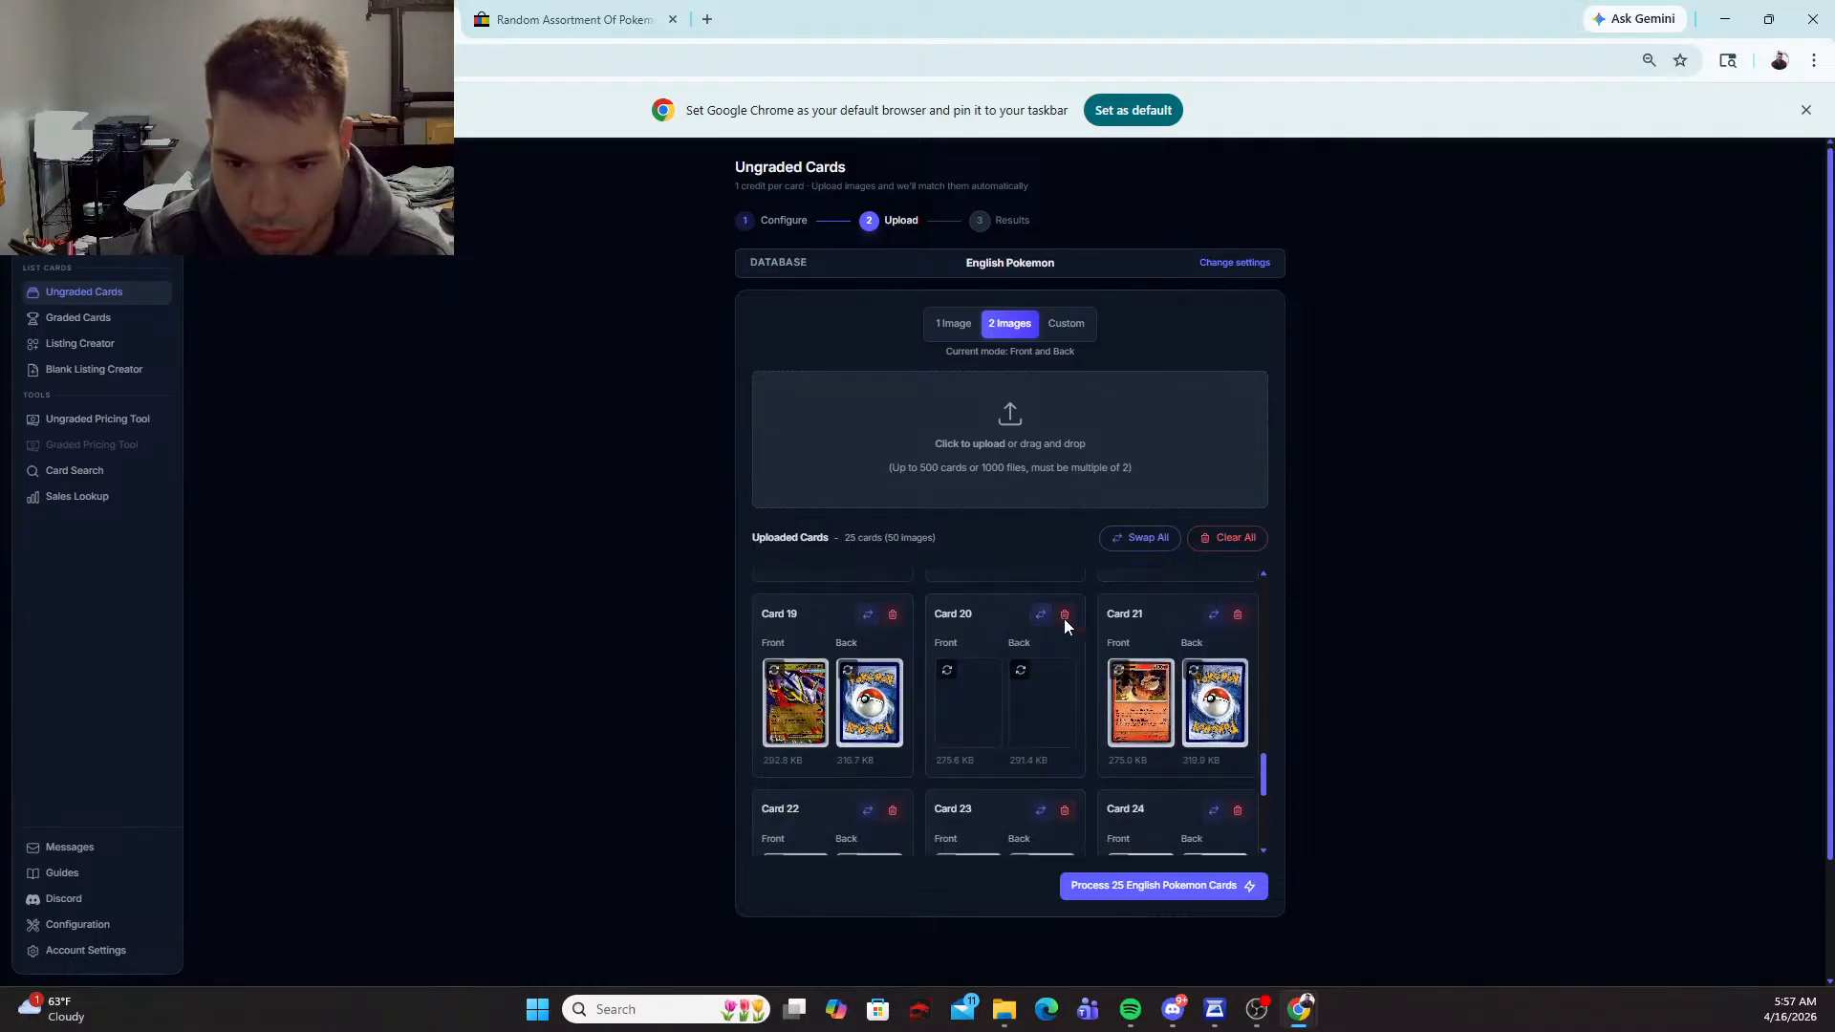
Step: Swap the front and back images of cards 22, 23, 24 and 25
scroll(1076, 650, "down", 3)
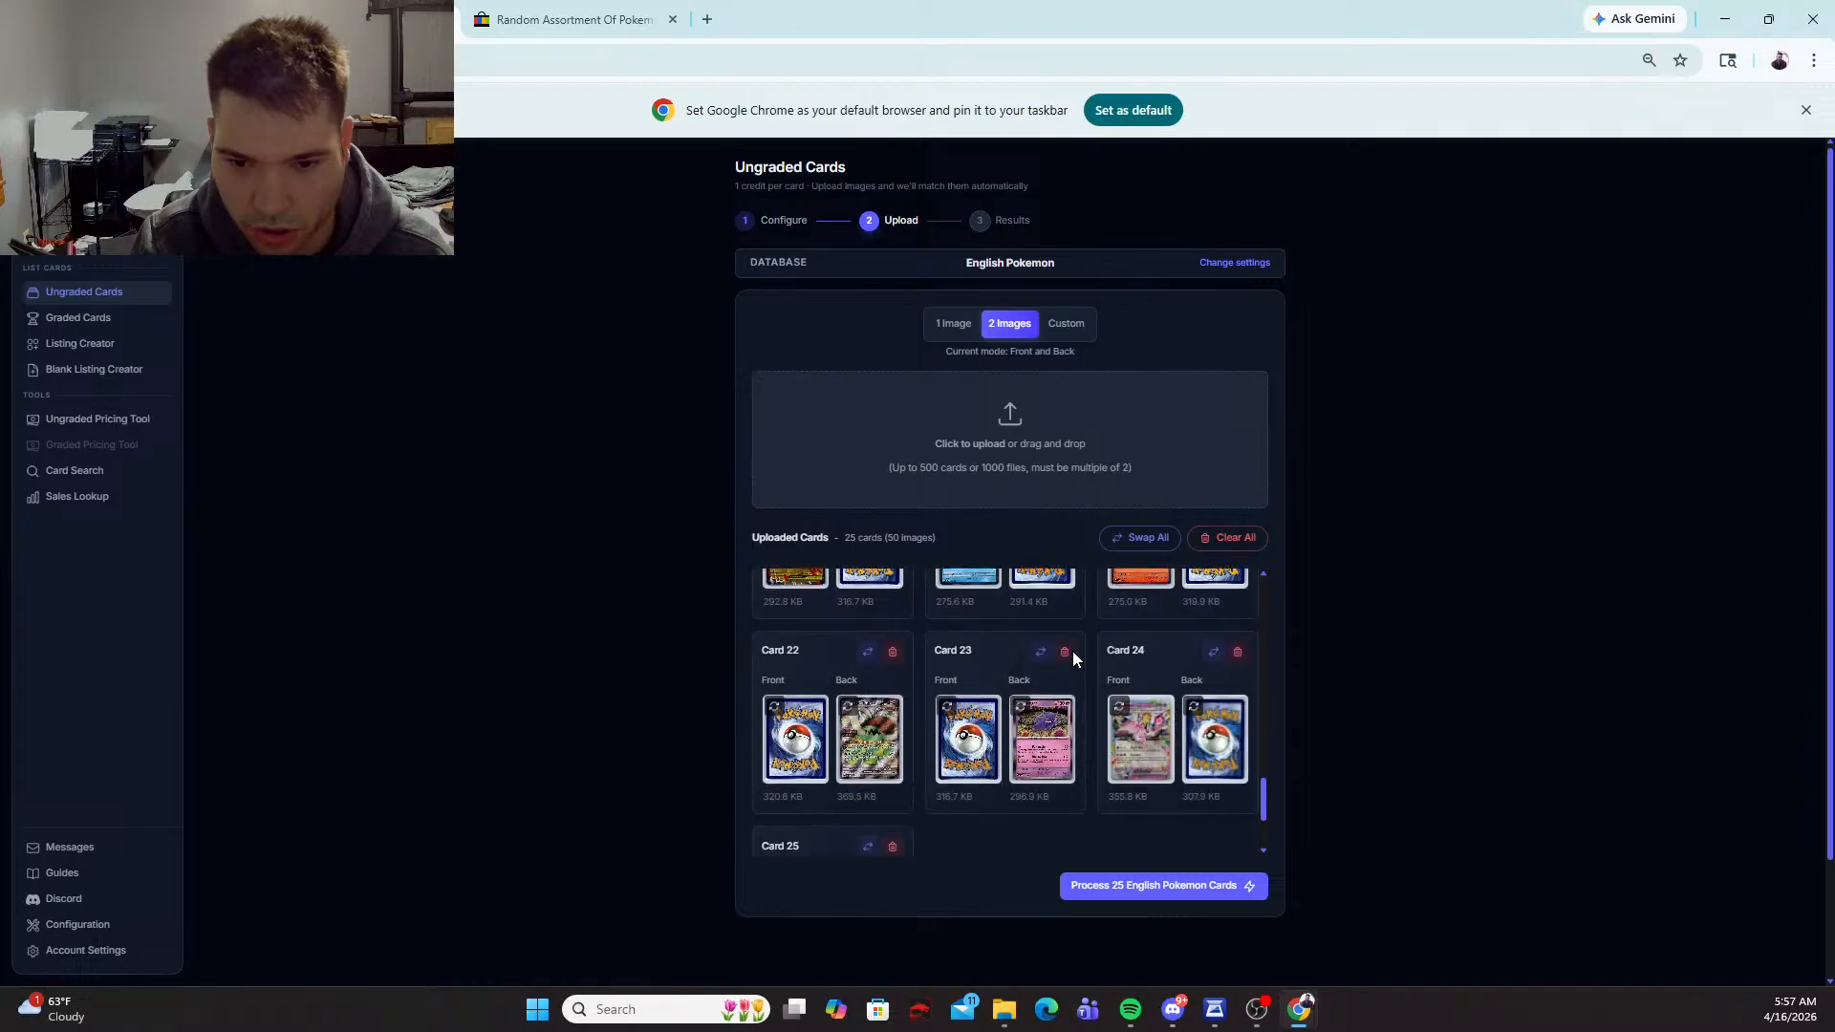
scroll(1073, 651, "down", 1)
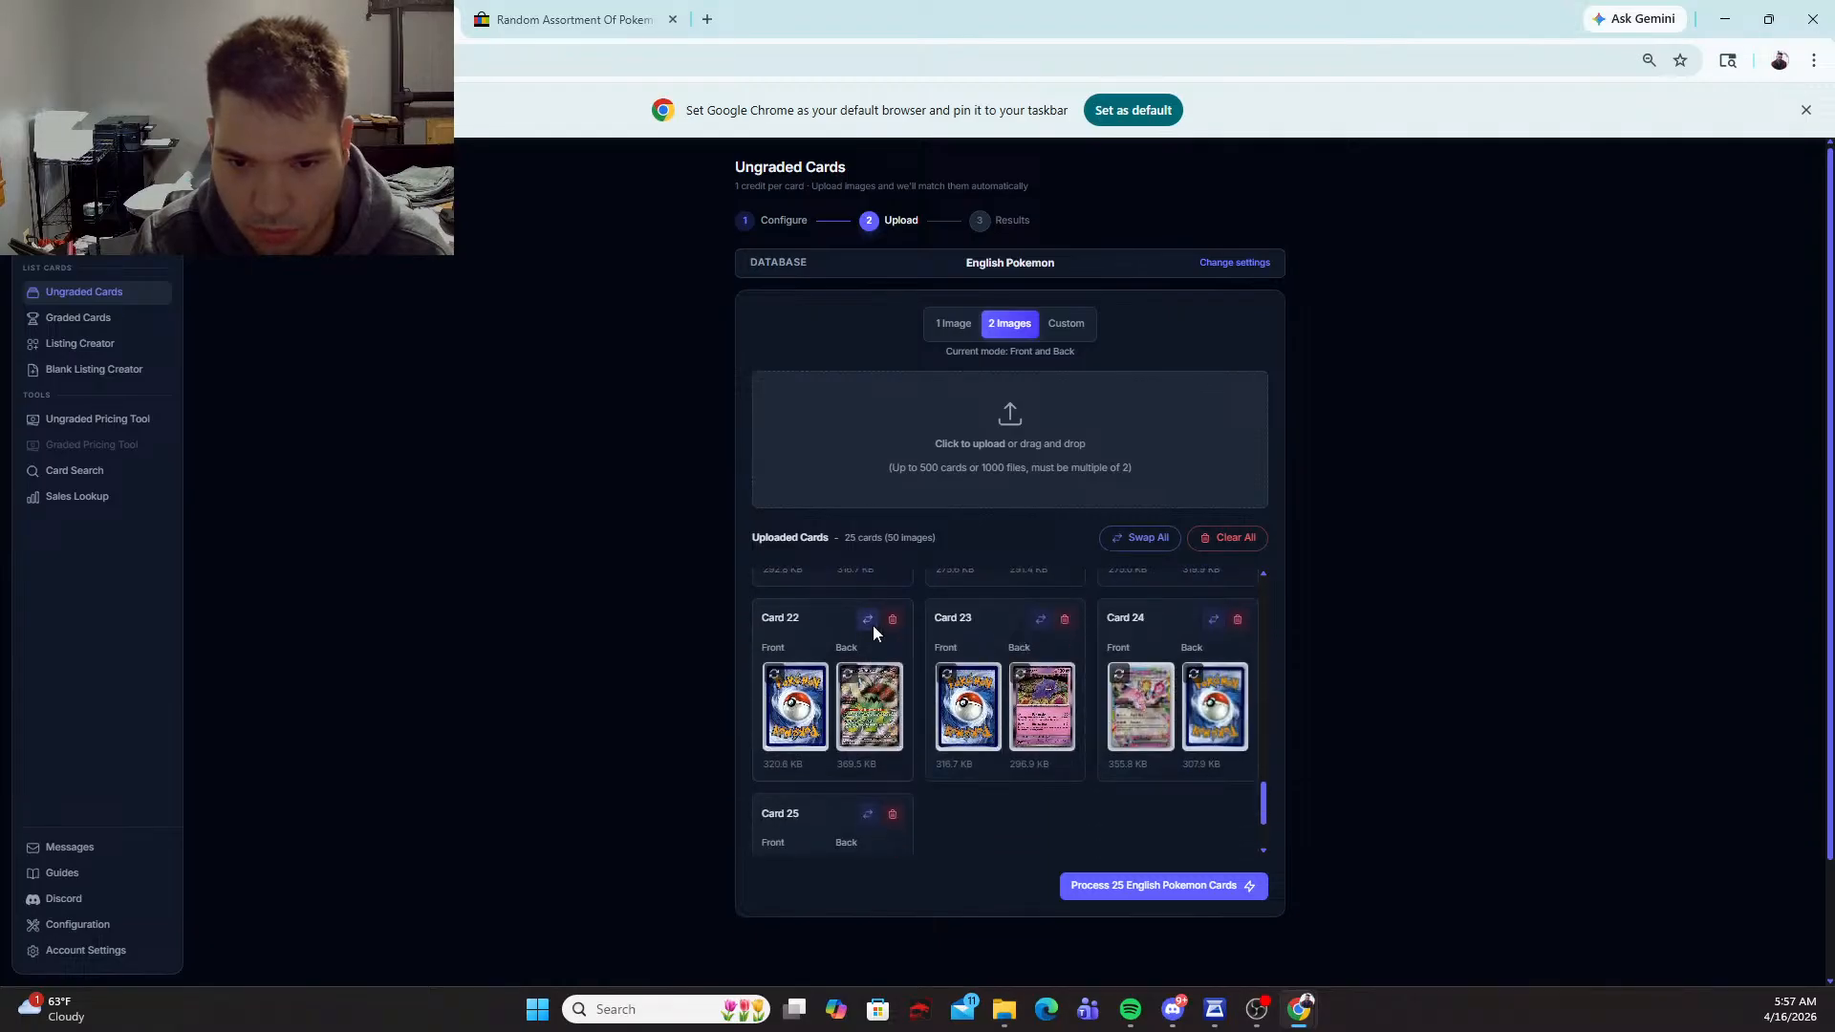
left_click(874, 623)
left_click(1039, 620)
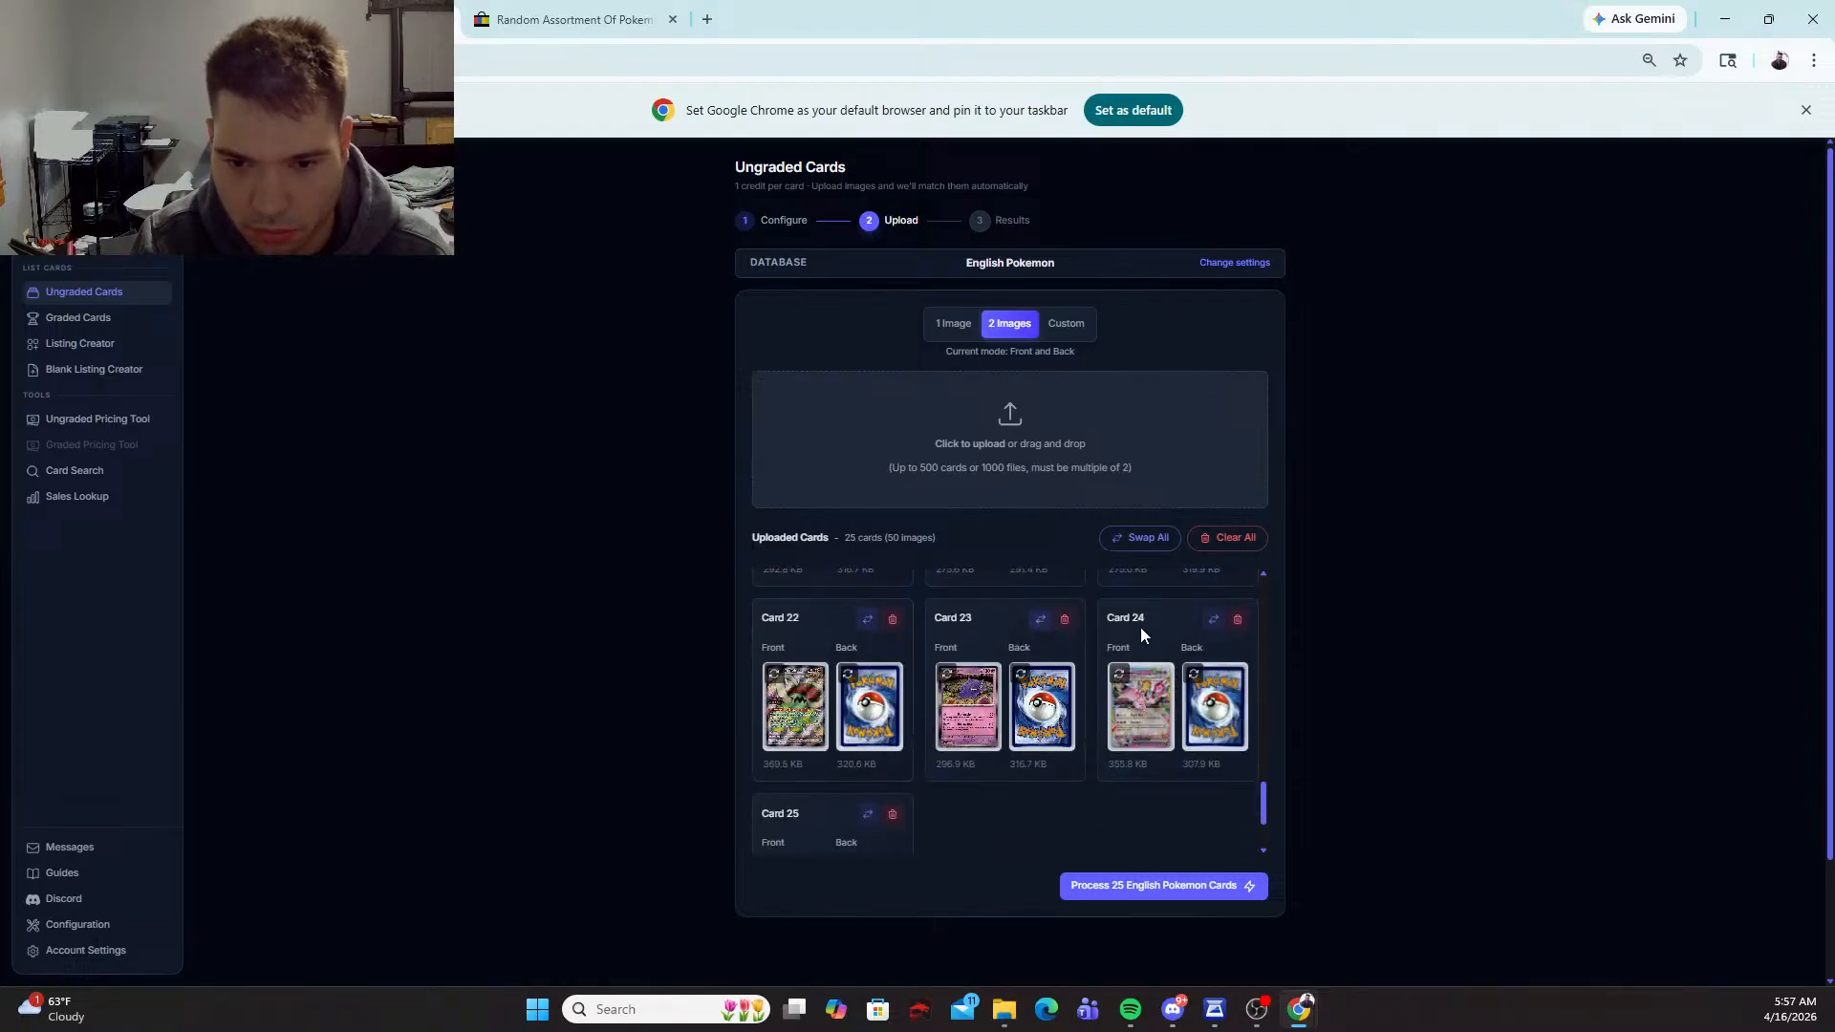
left_click(1210, 620)
scroll(1008, 668, "down", 2)
left_click(864, 692)
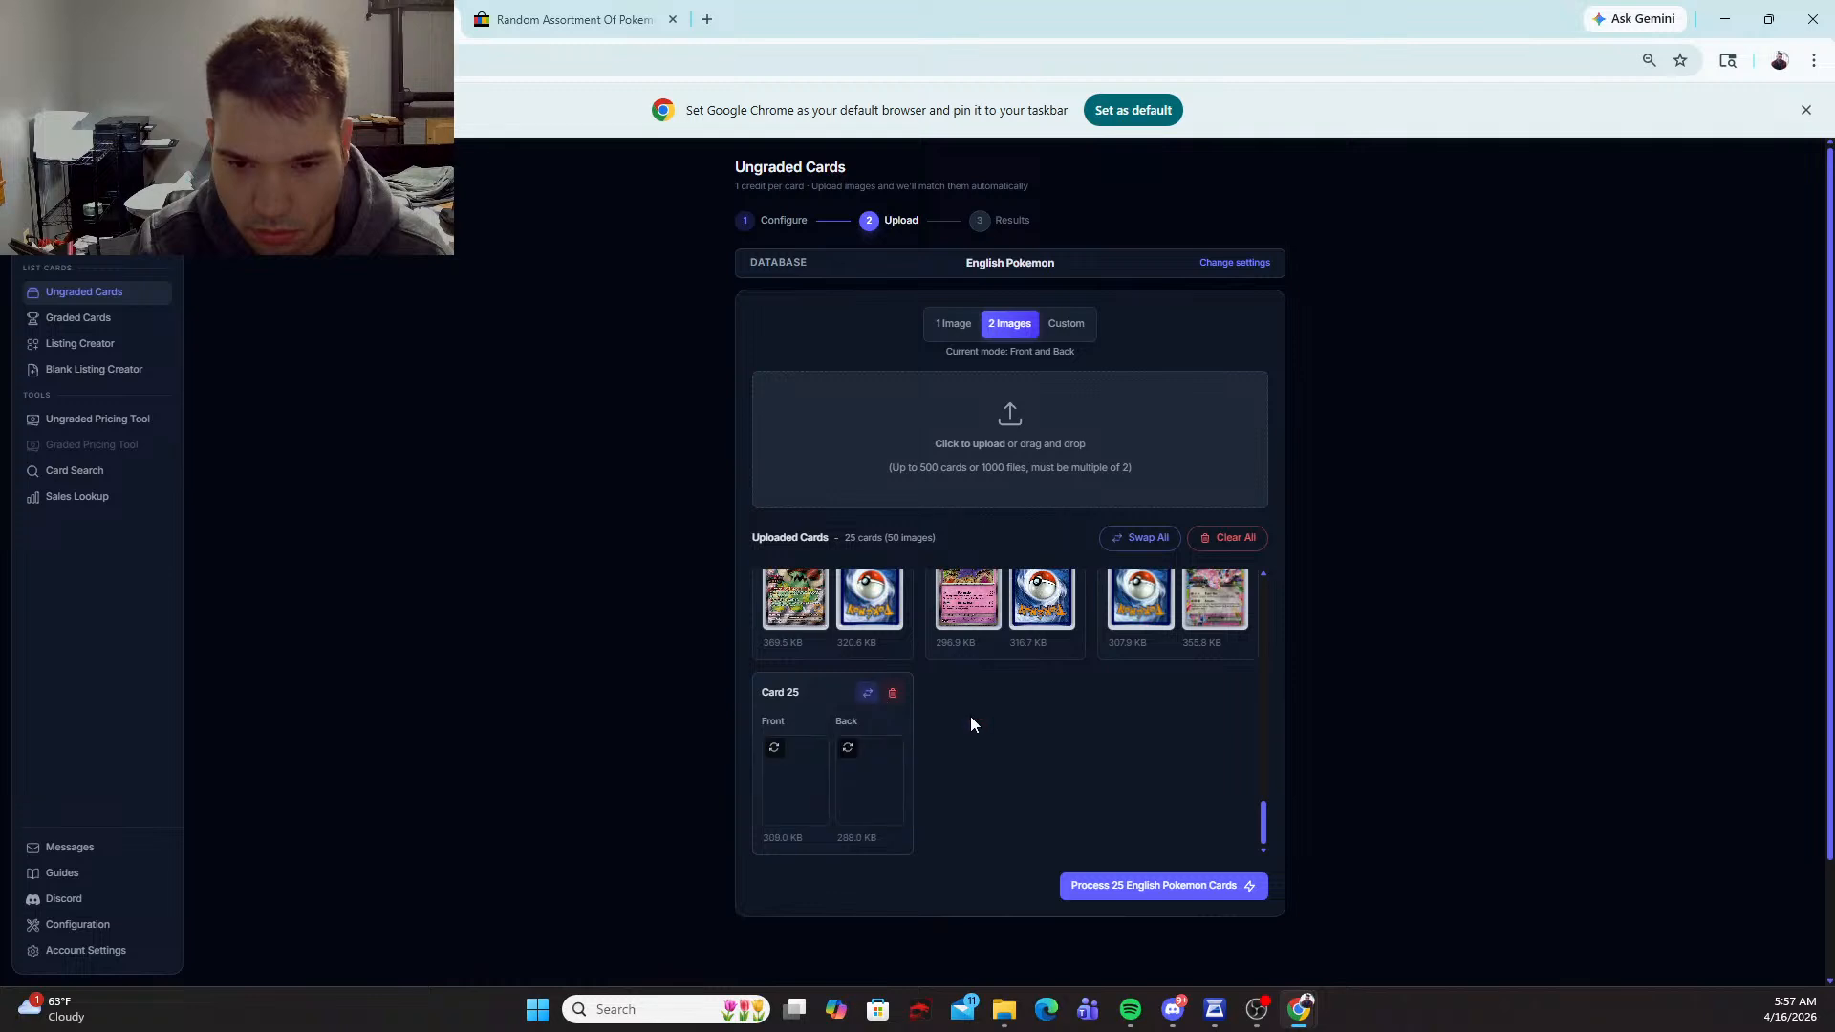
Step: Check the front and back order of the uploaded pairs, process the 25 English Pokemon cards and dismiss the default-browser banner
scroll(1103, 759, "down", 2)
scroll(1090, 722, "up", 1)
scroll(1086, 708, "up", 6)
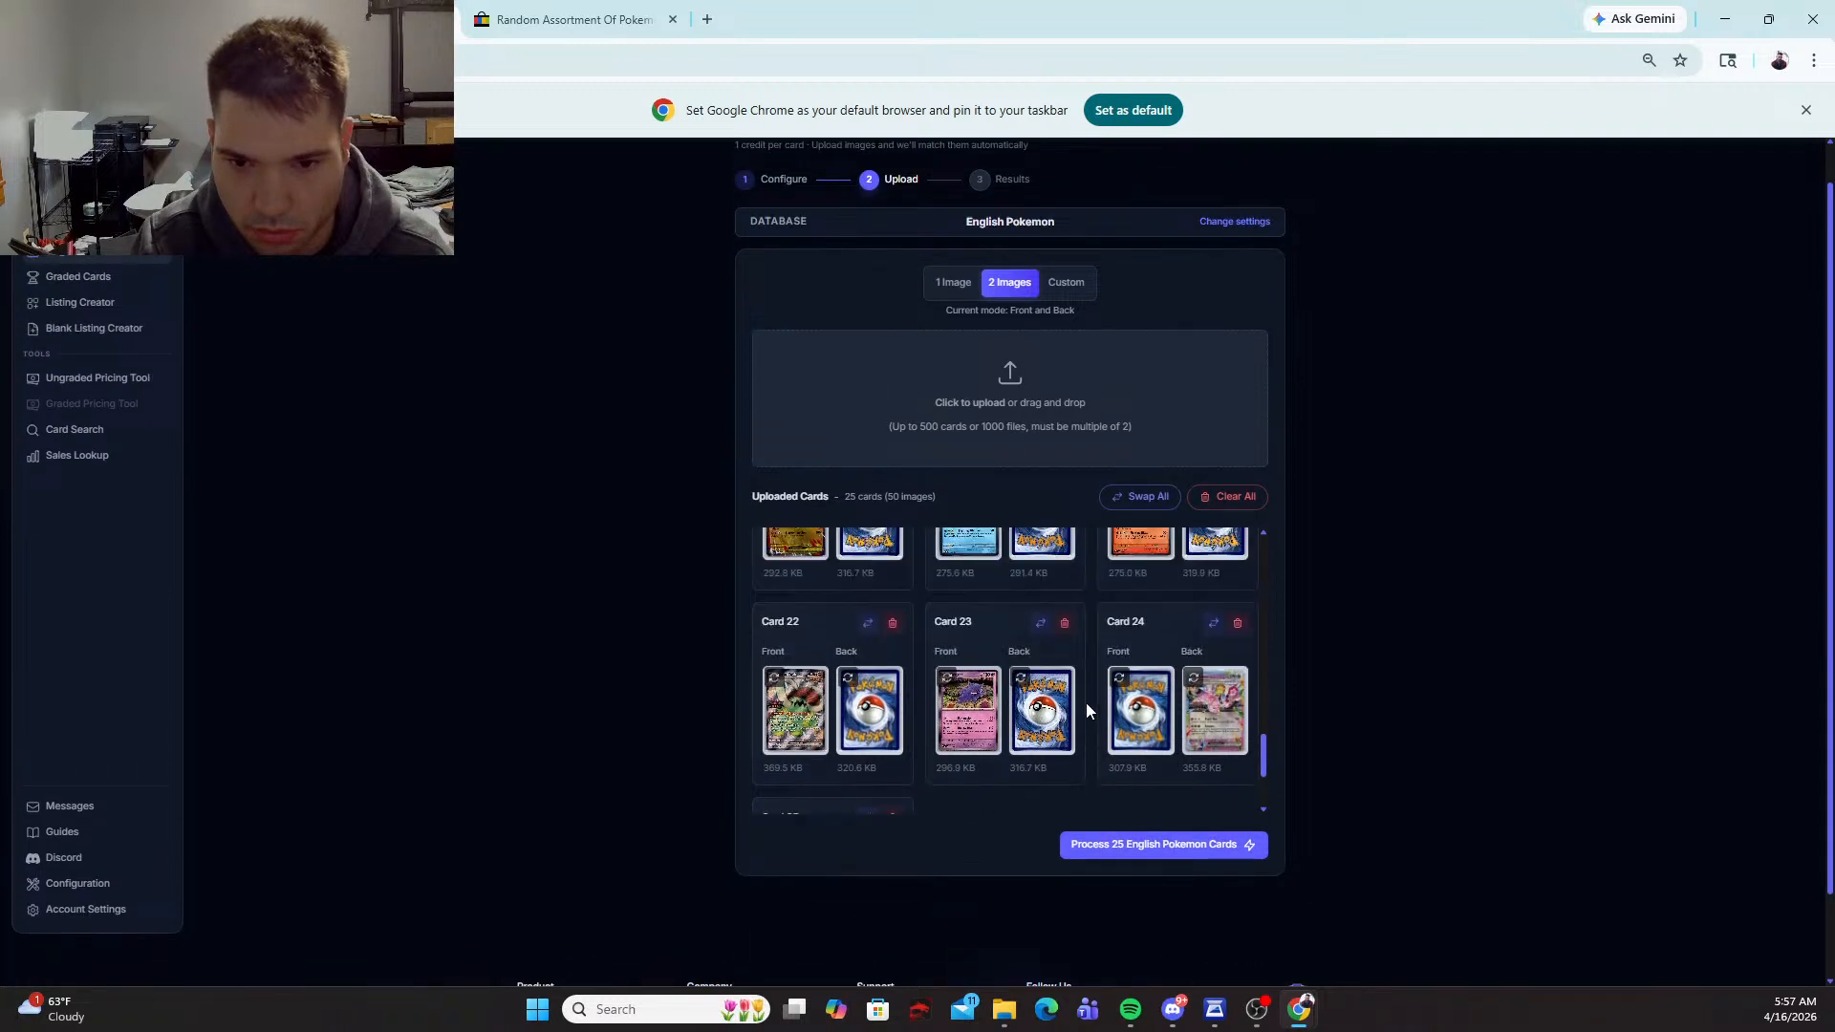
scroll(1087, 706, "up", 6)
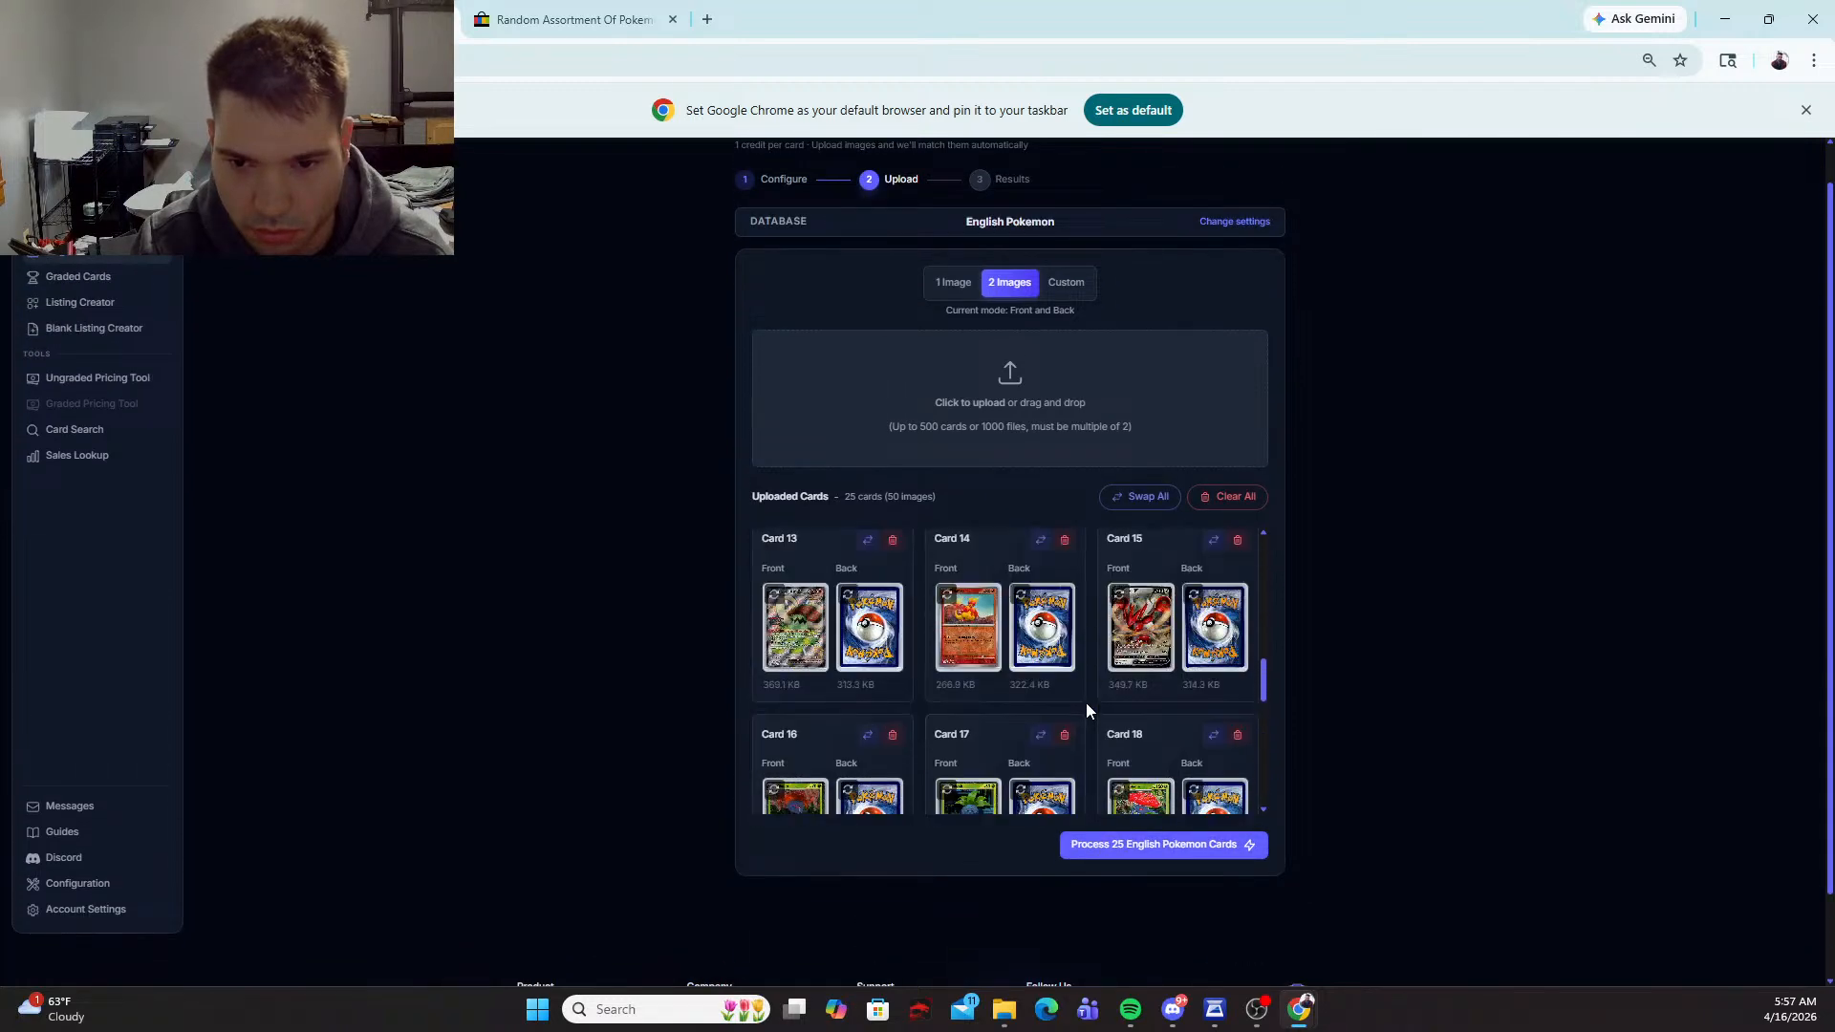
scroll(1087, 707, "down", 4)
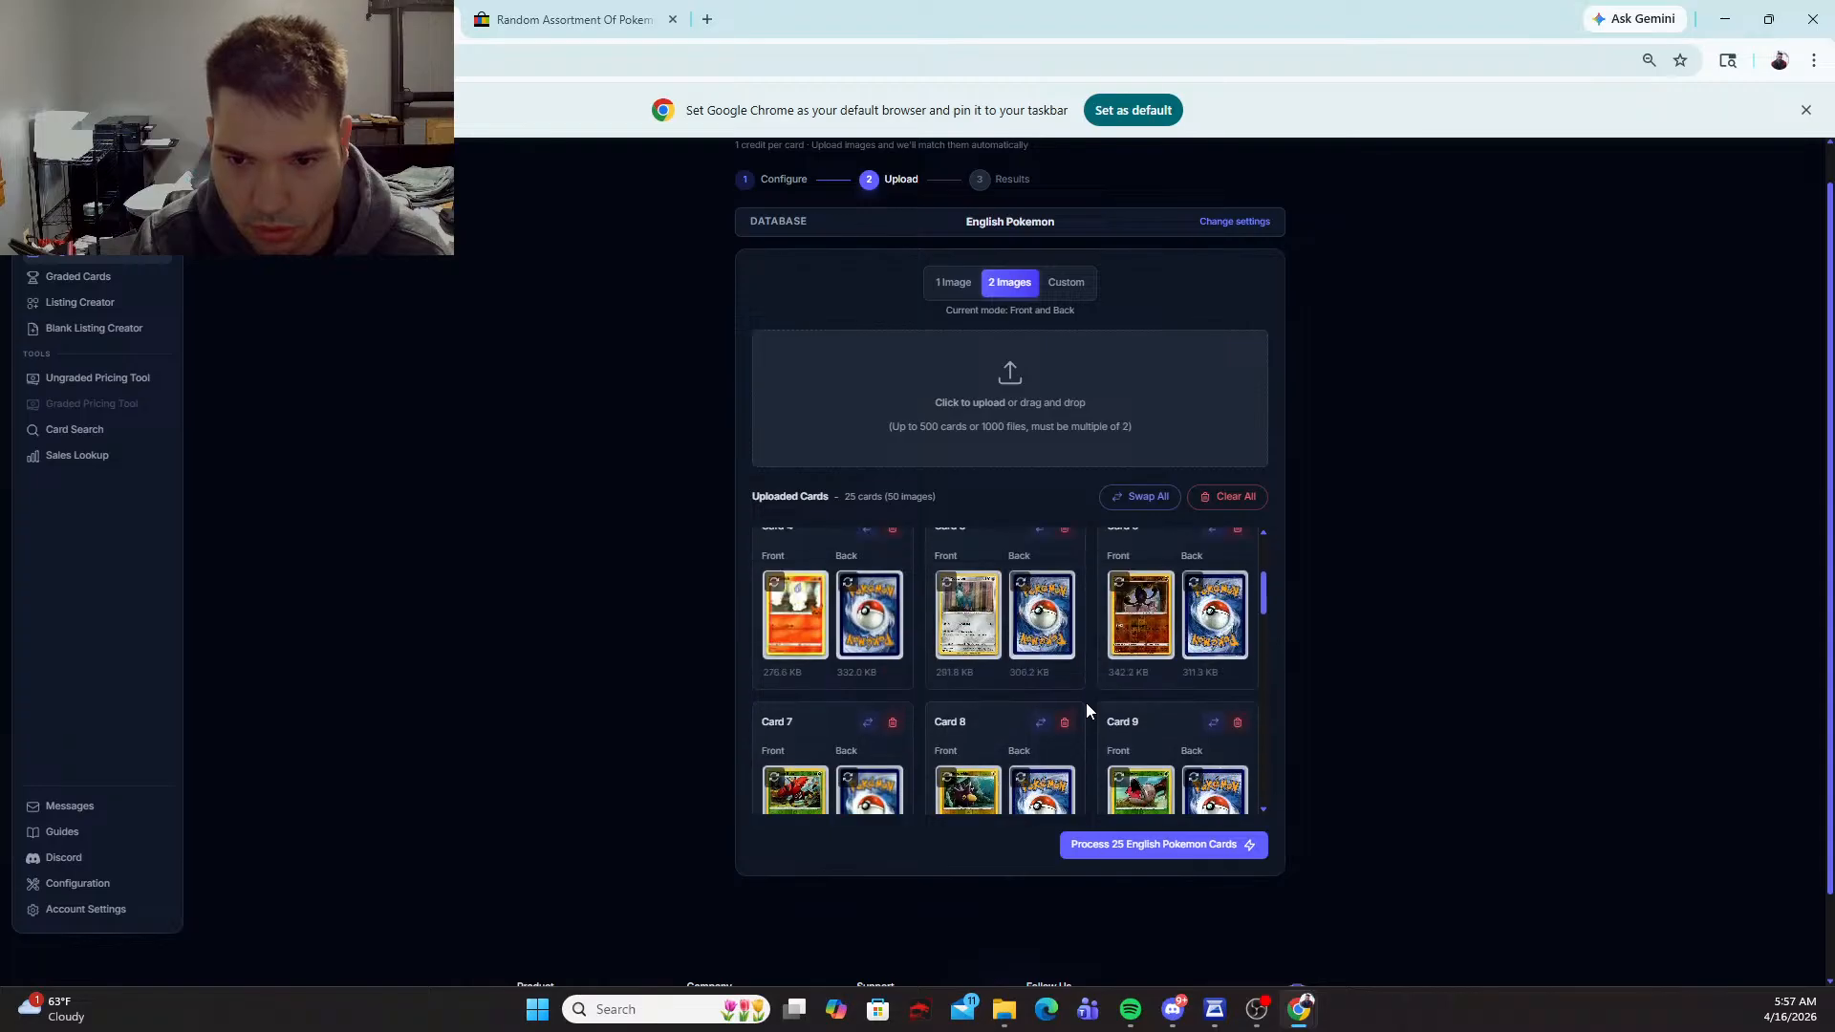
scroll(1089, 711, "down", 5)
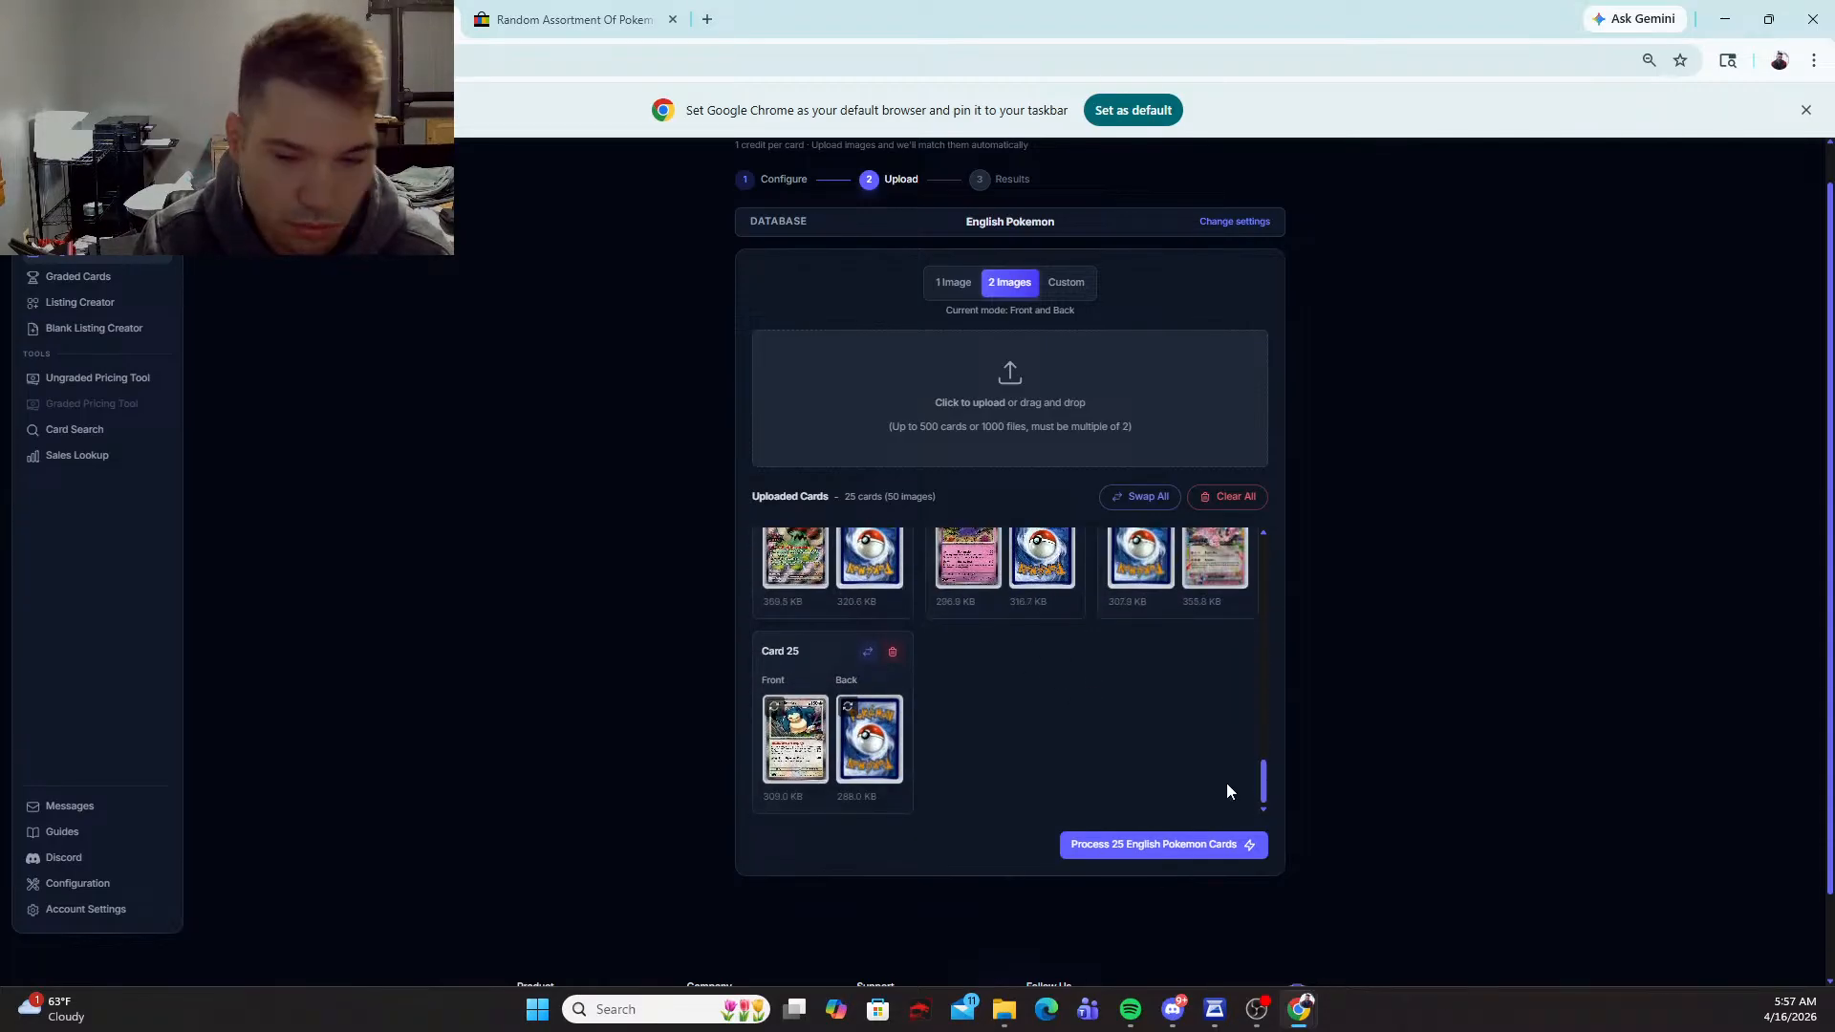
left_click(1219, 845)
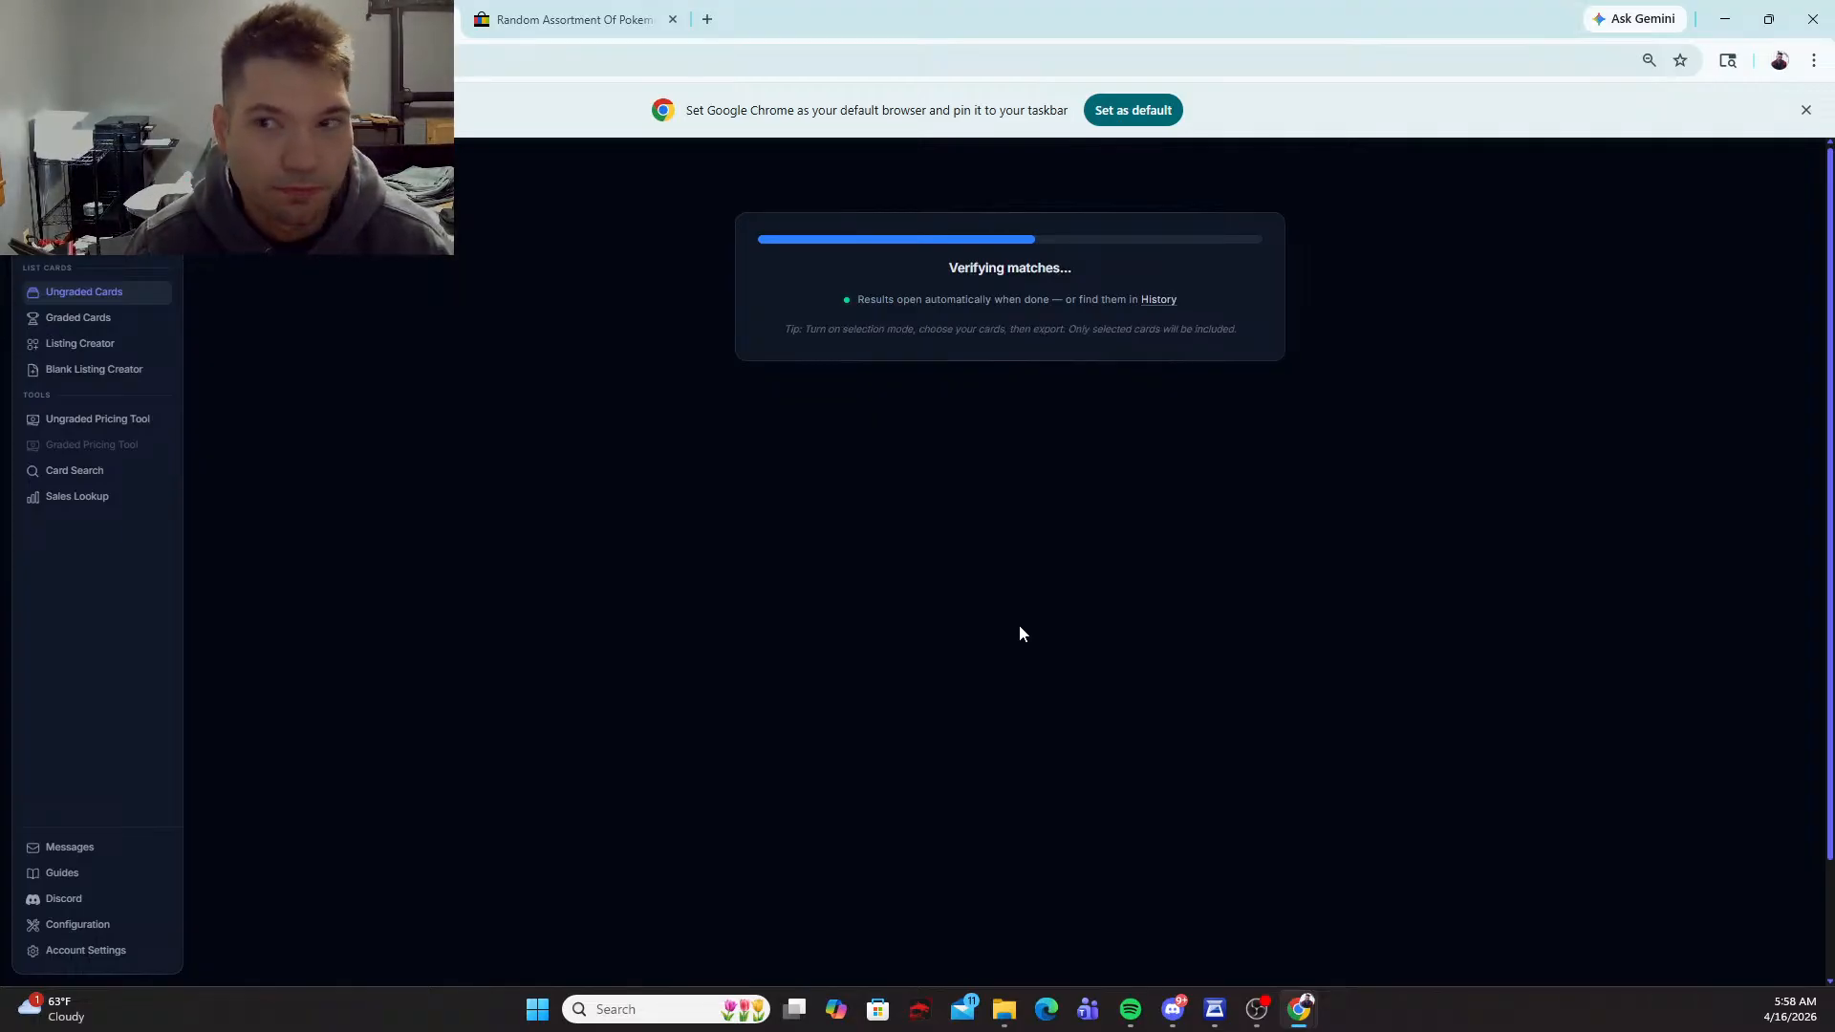
left_click(1805, 110)
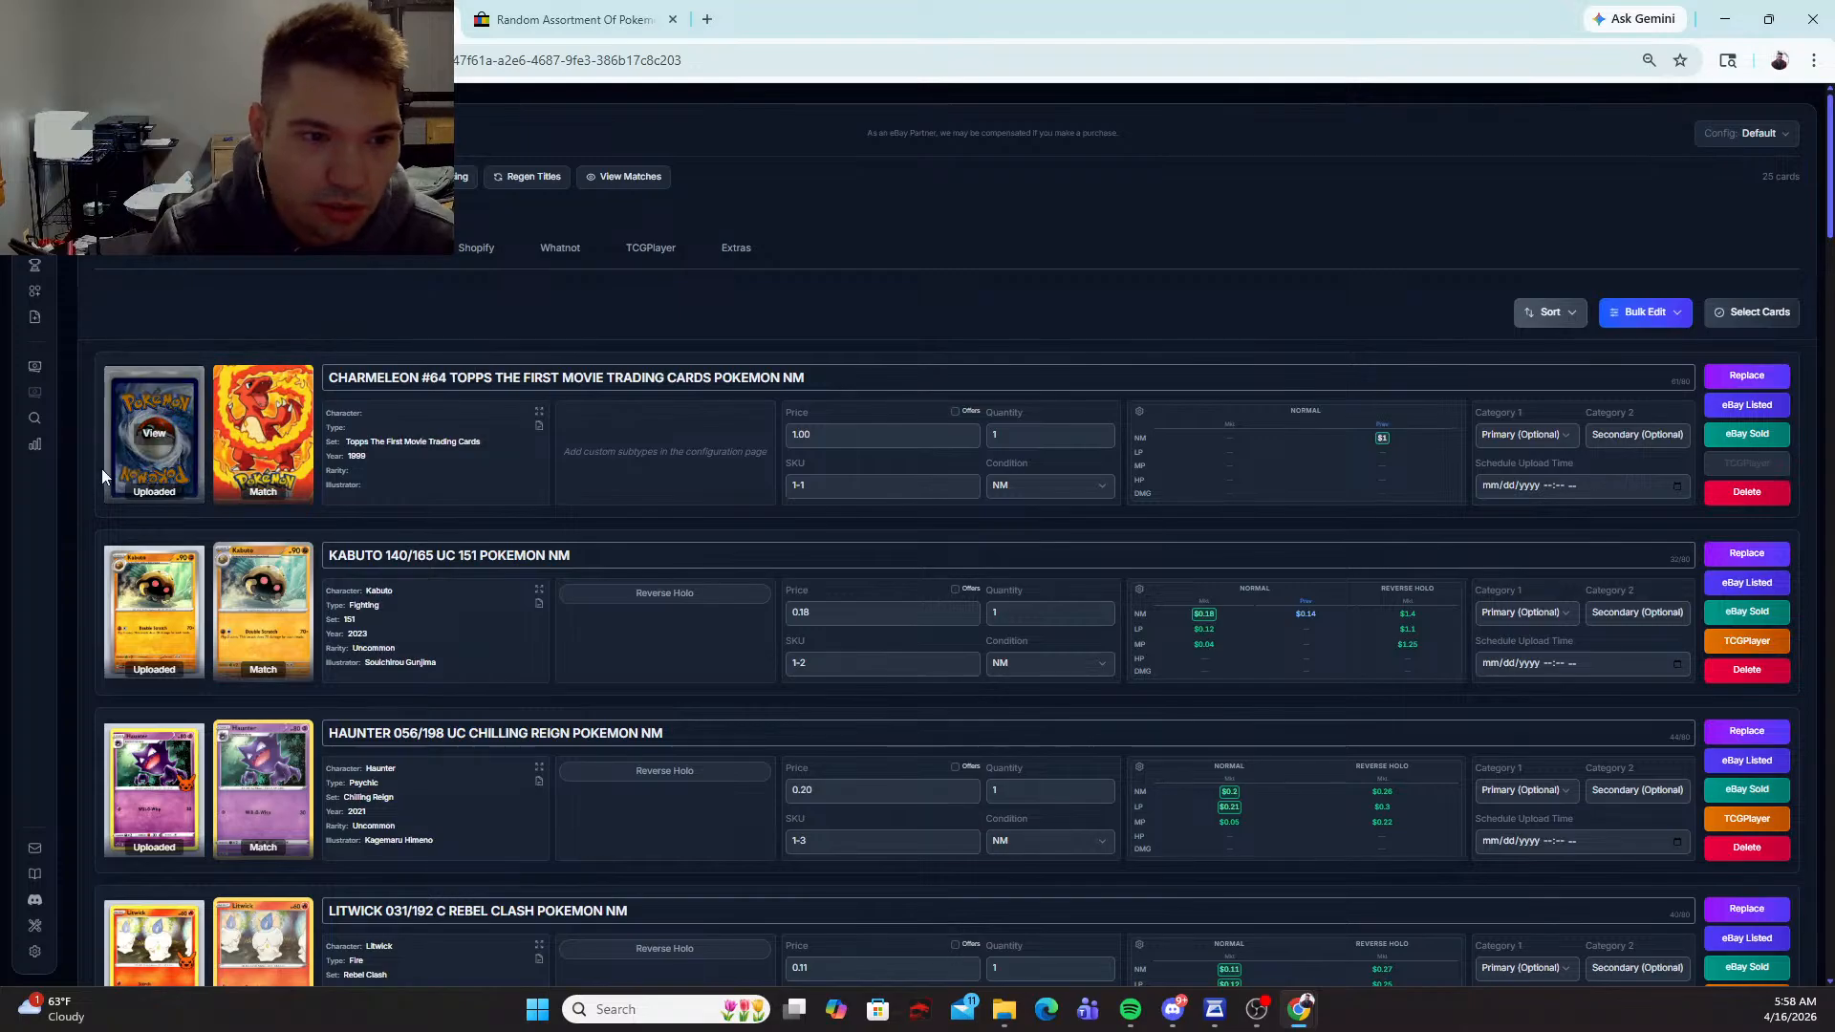
Step: Remove the card-back image from the first card and add it again as the second image, behind the N's Joltik front
left_click(163, 441)
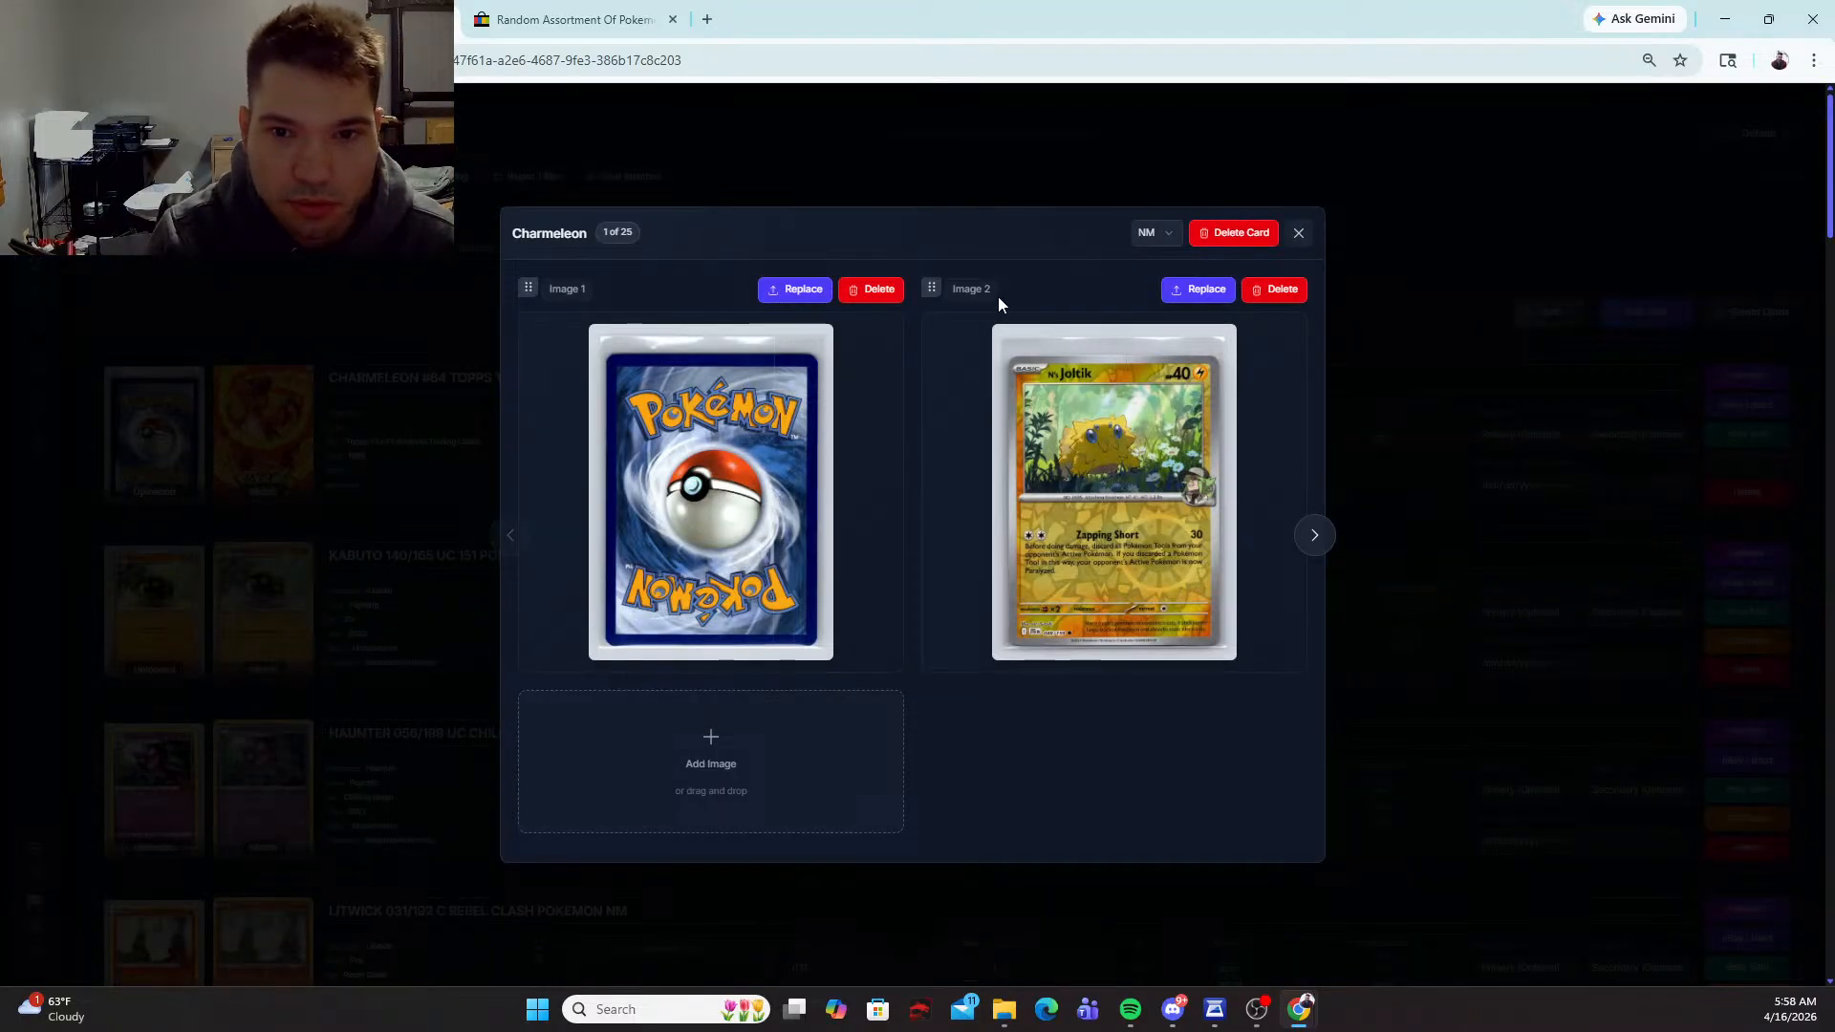
left_click(1208, 291)
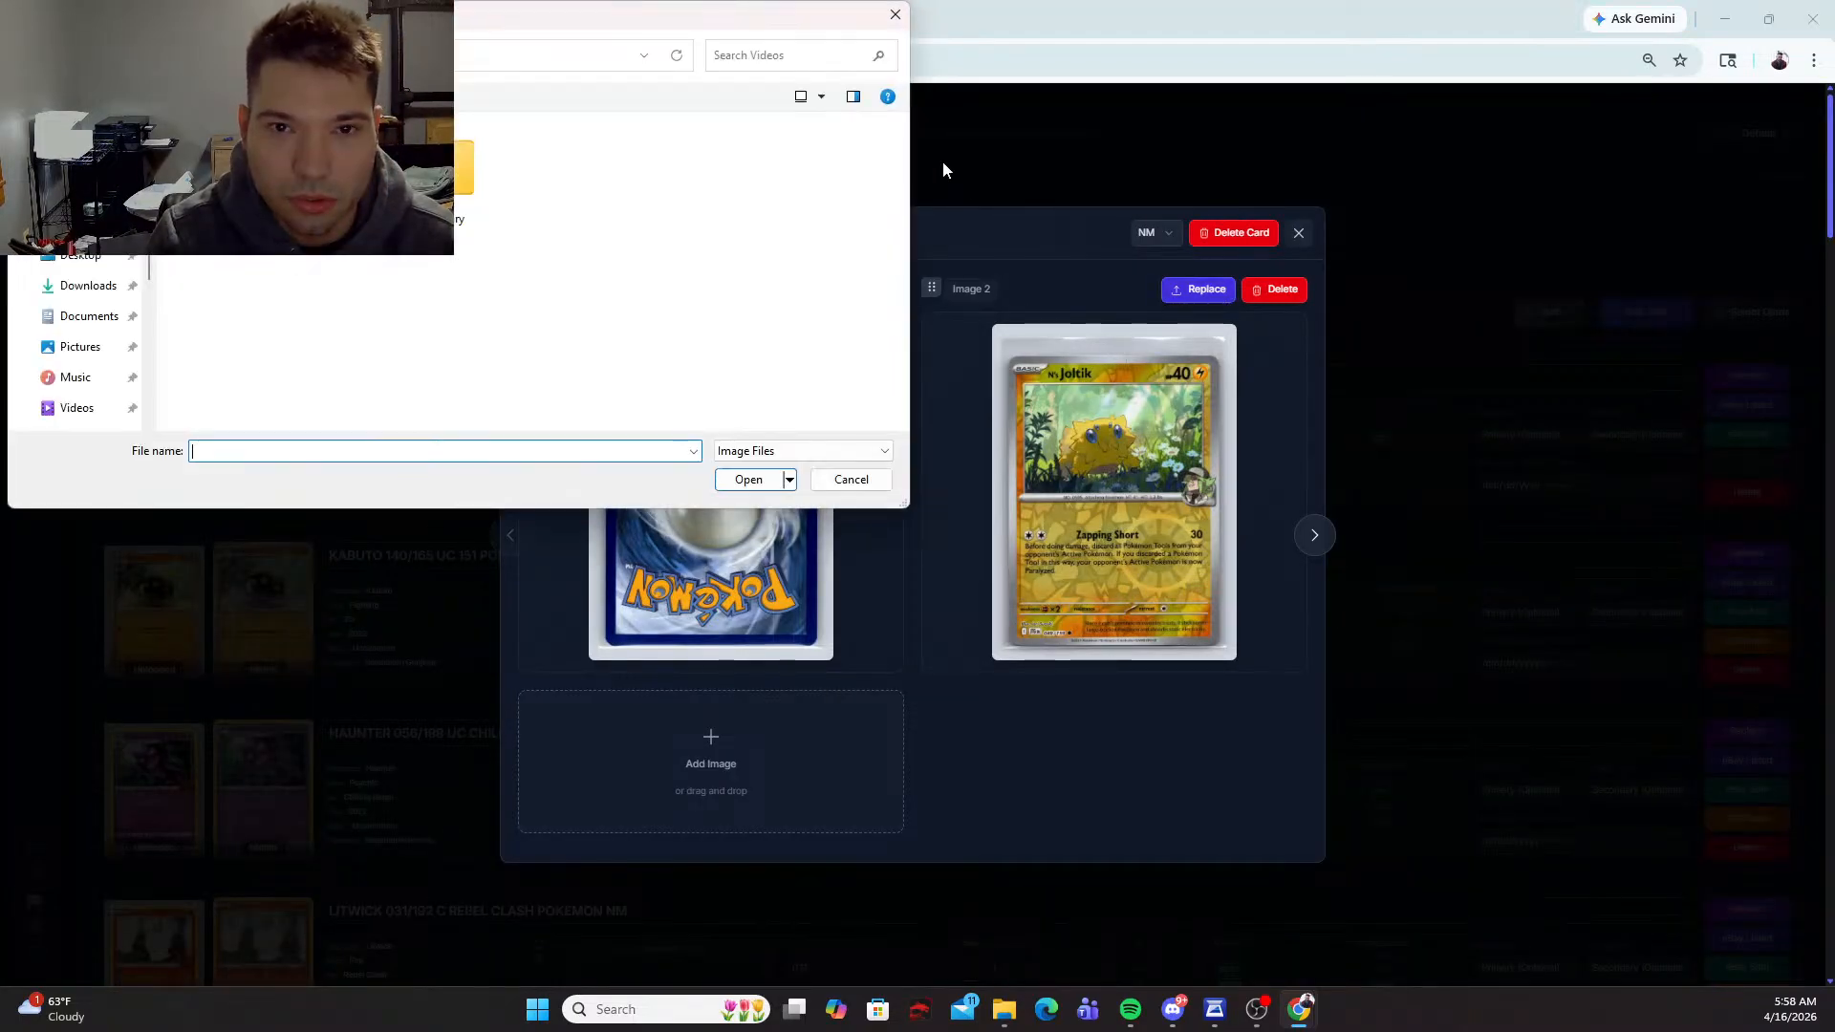
left_click(895, 17)
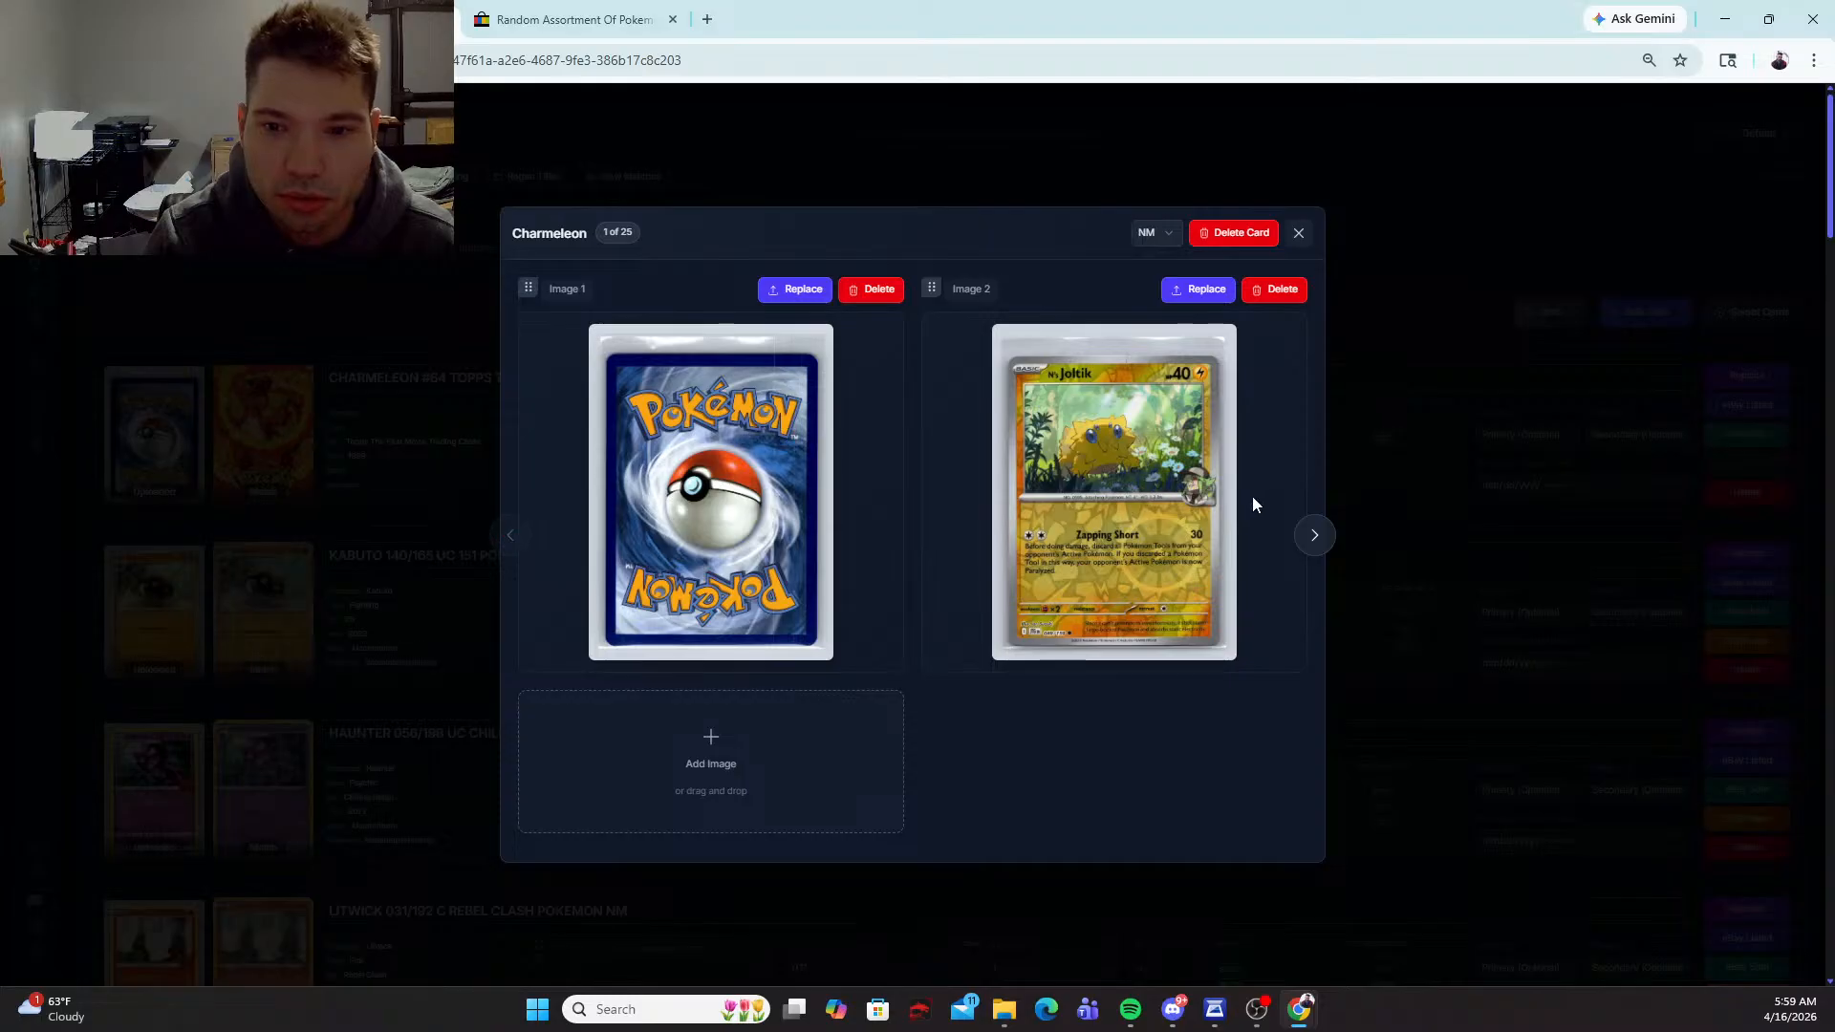
left_click(1316, 532)
left_click(510, 535)
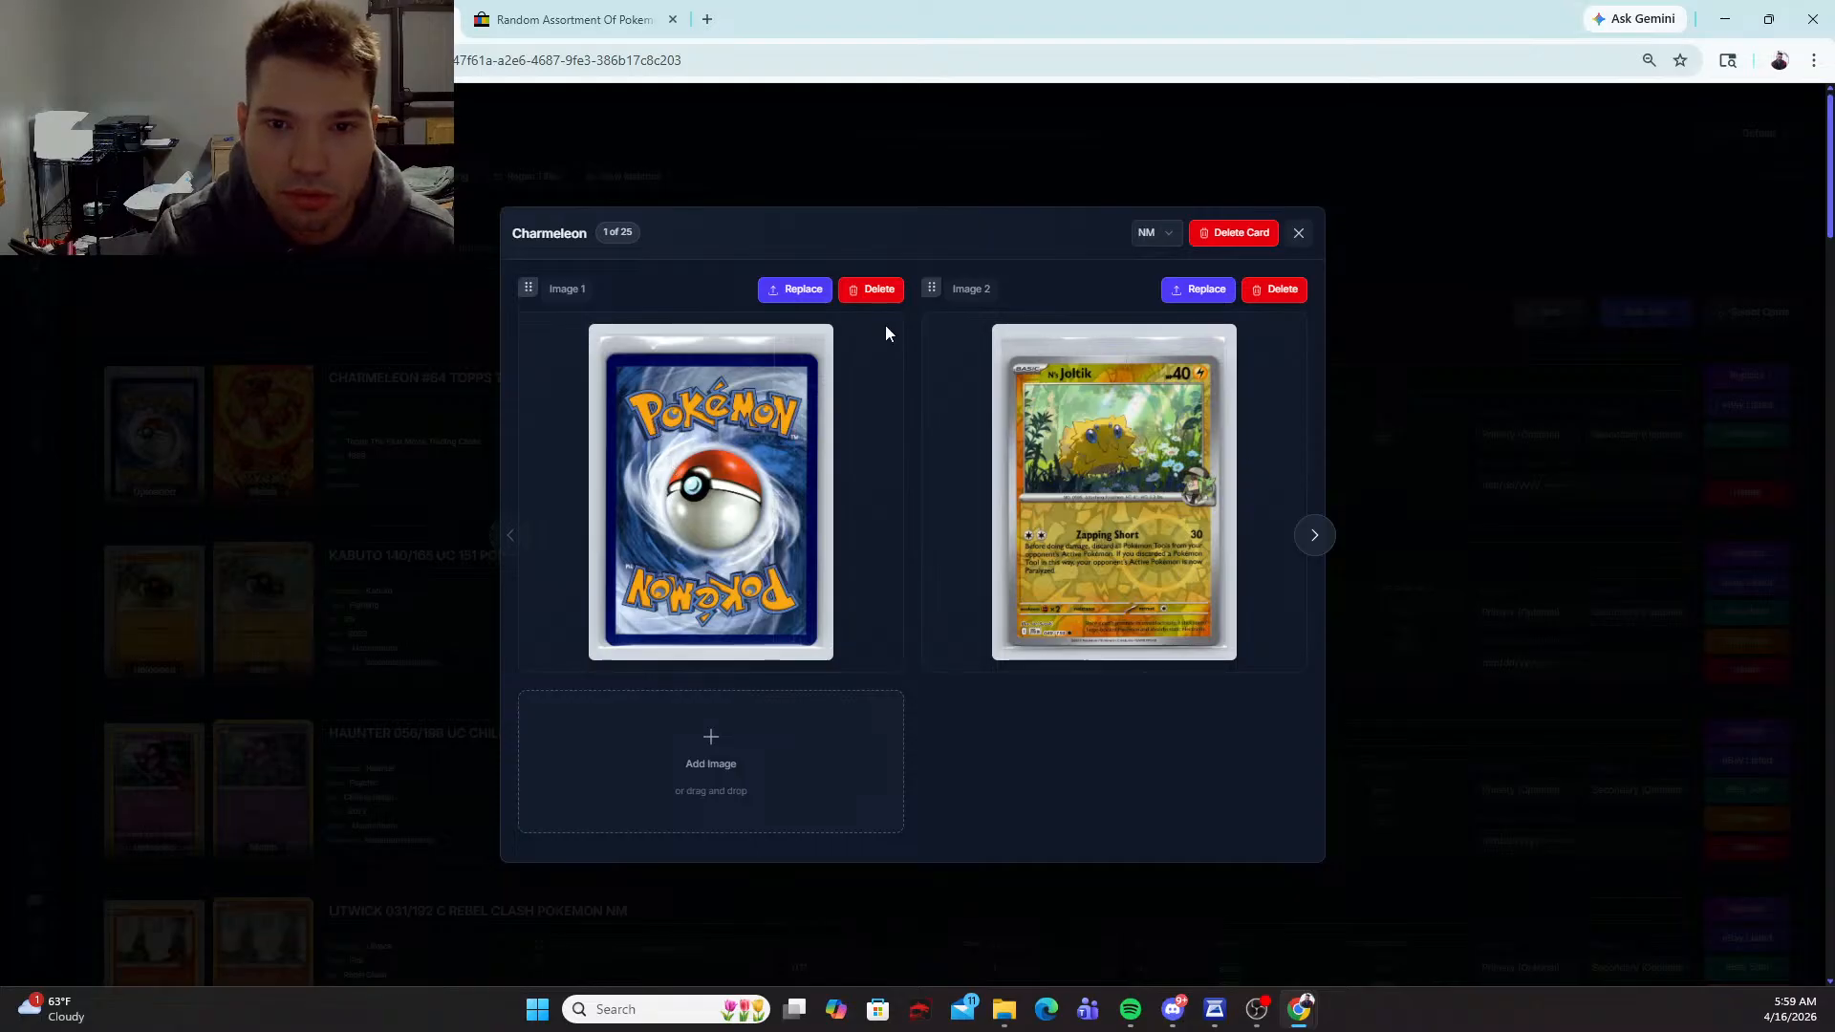
left_click(876, 288)
left_click(1008, 181)
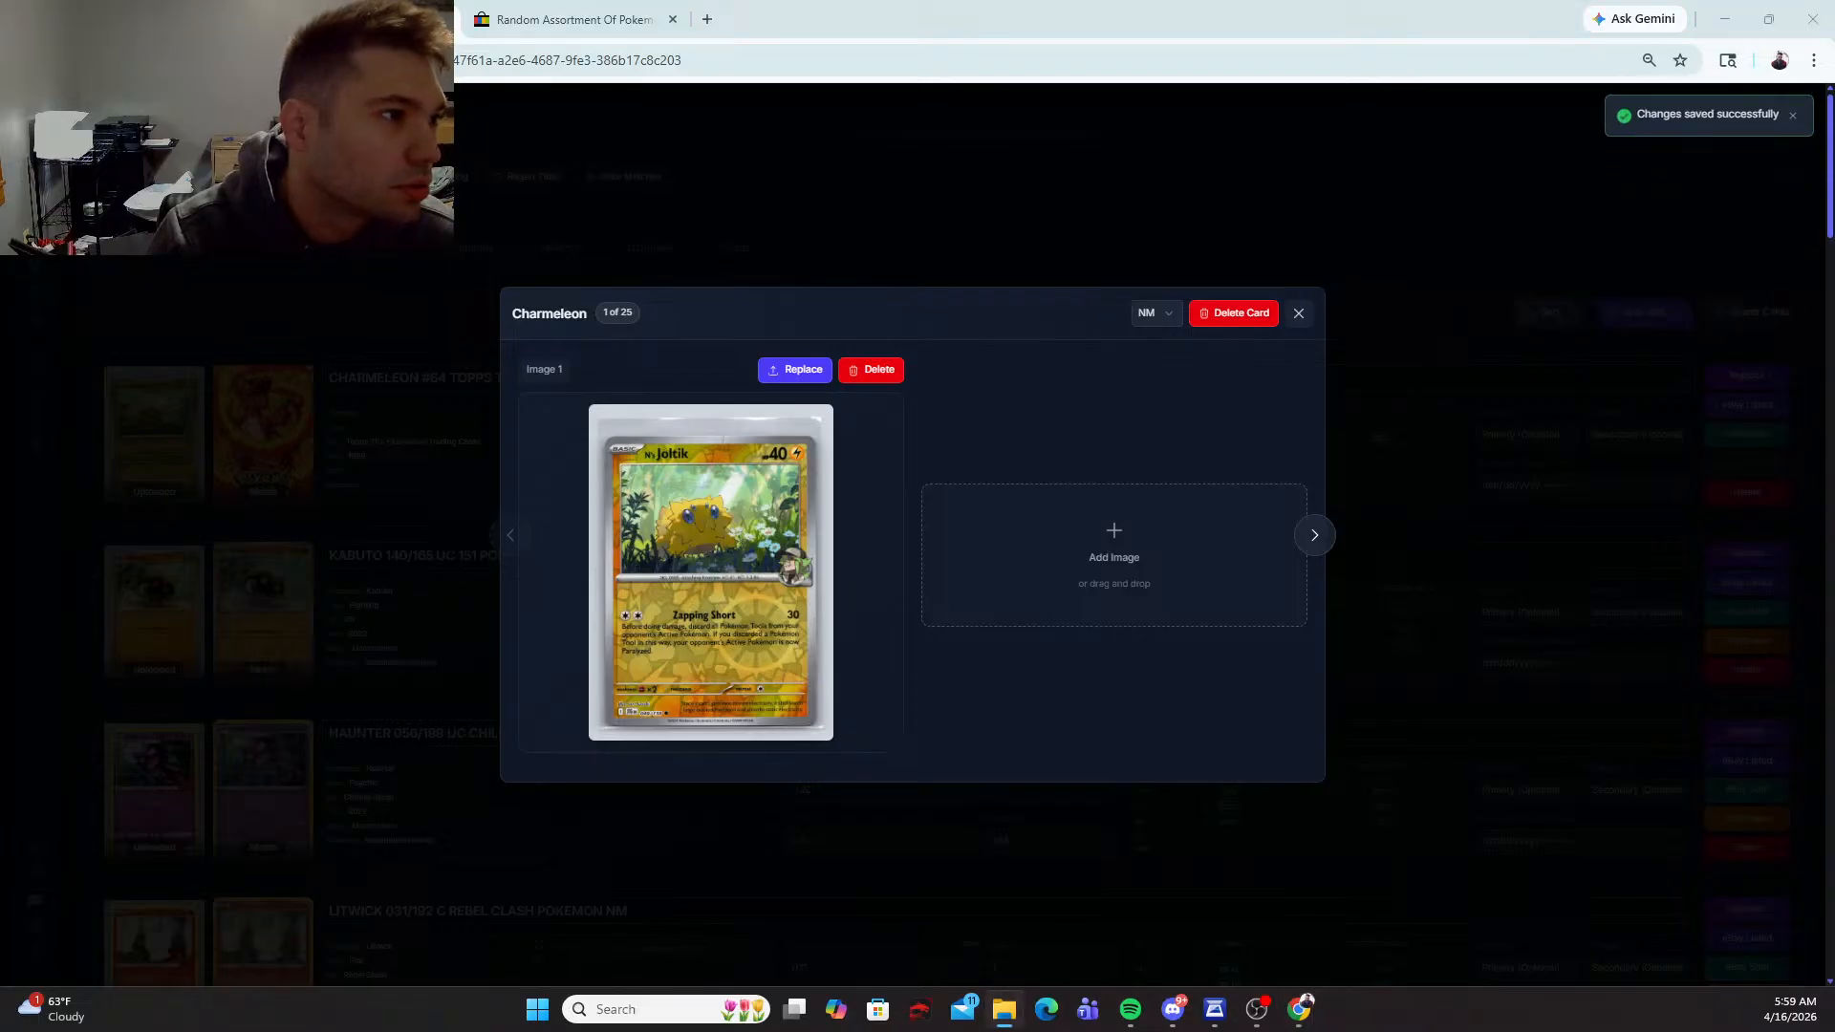
left_click_drag(817, 577, 937, 524)
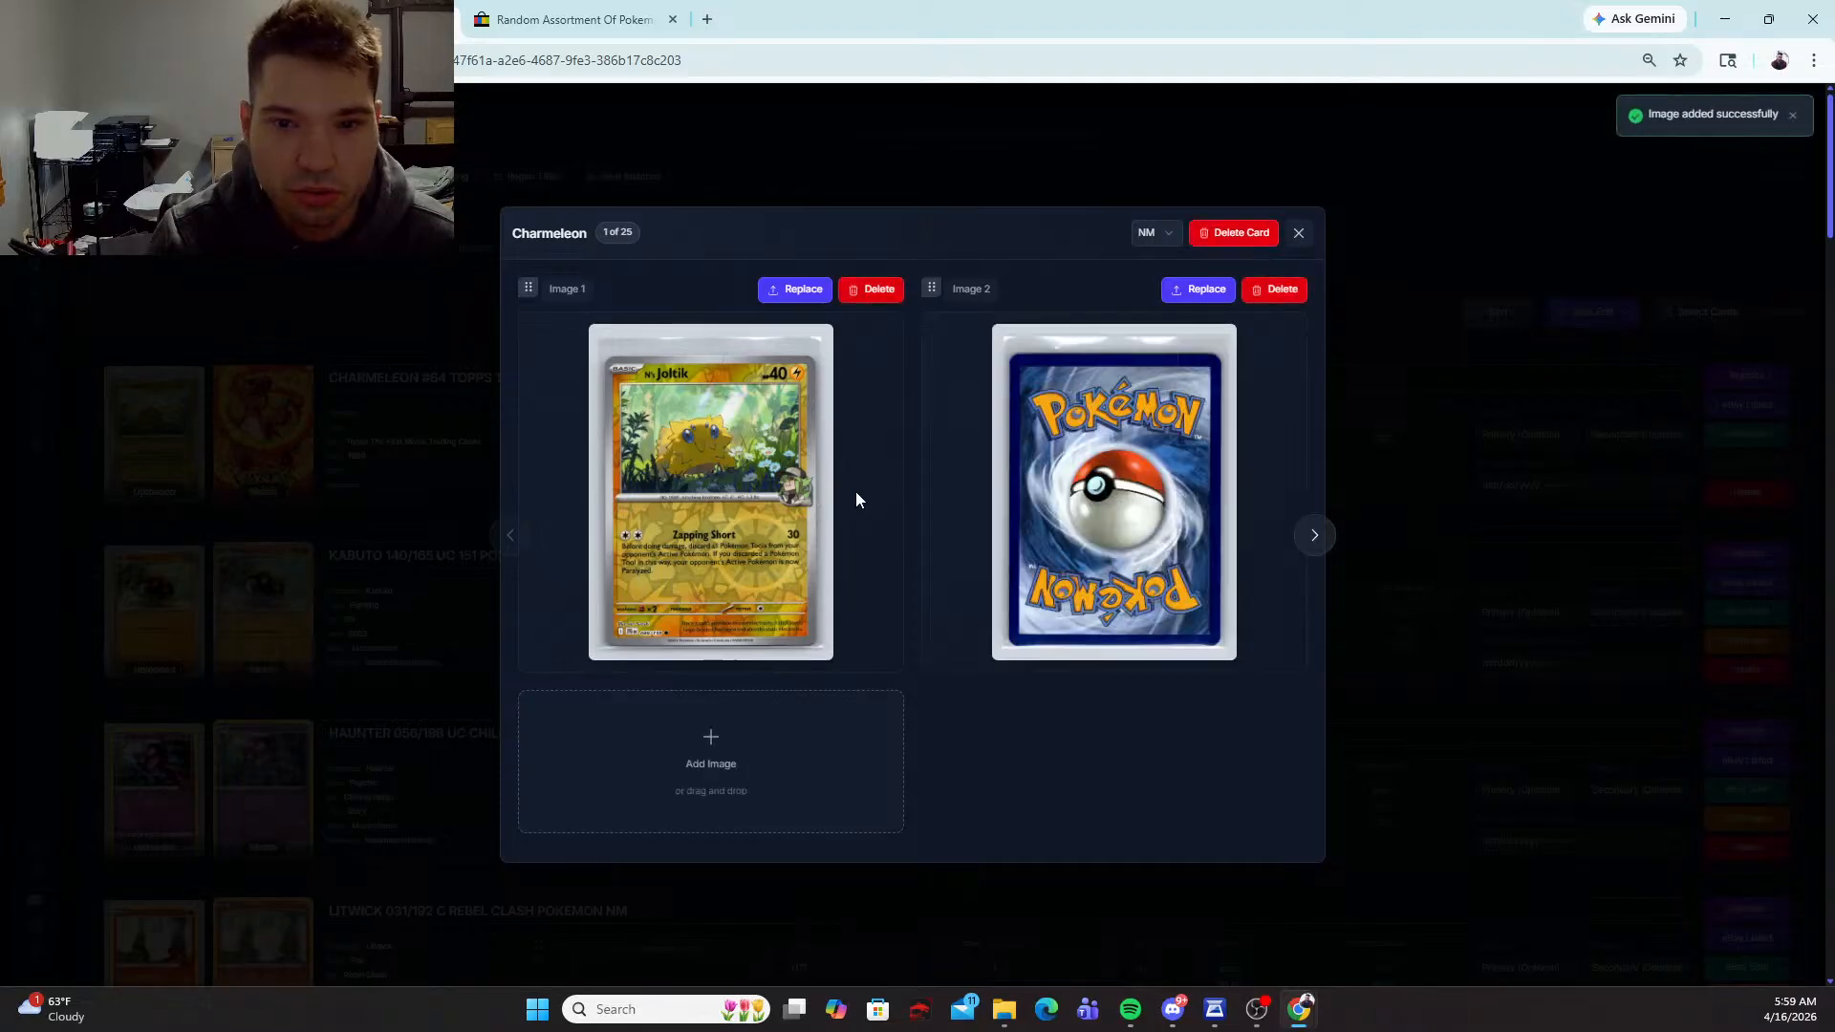
left_click(1299, 234)
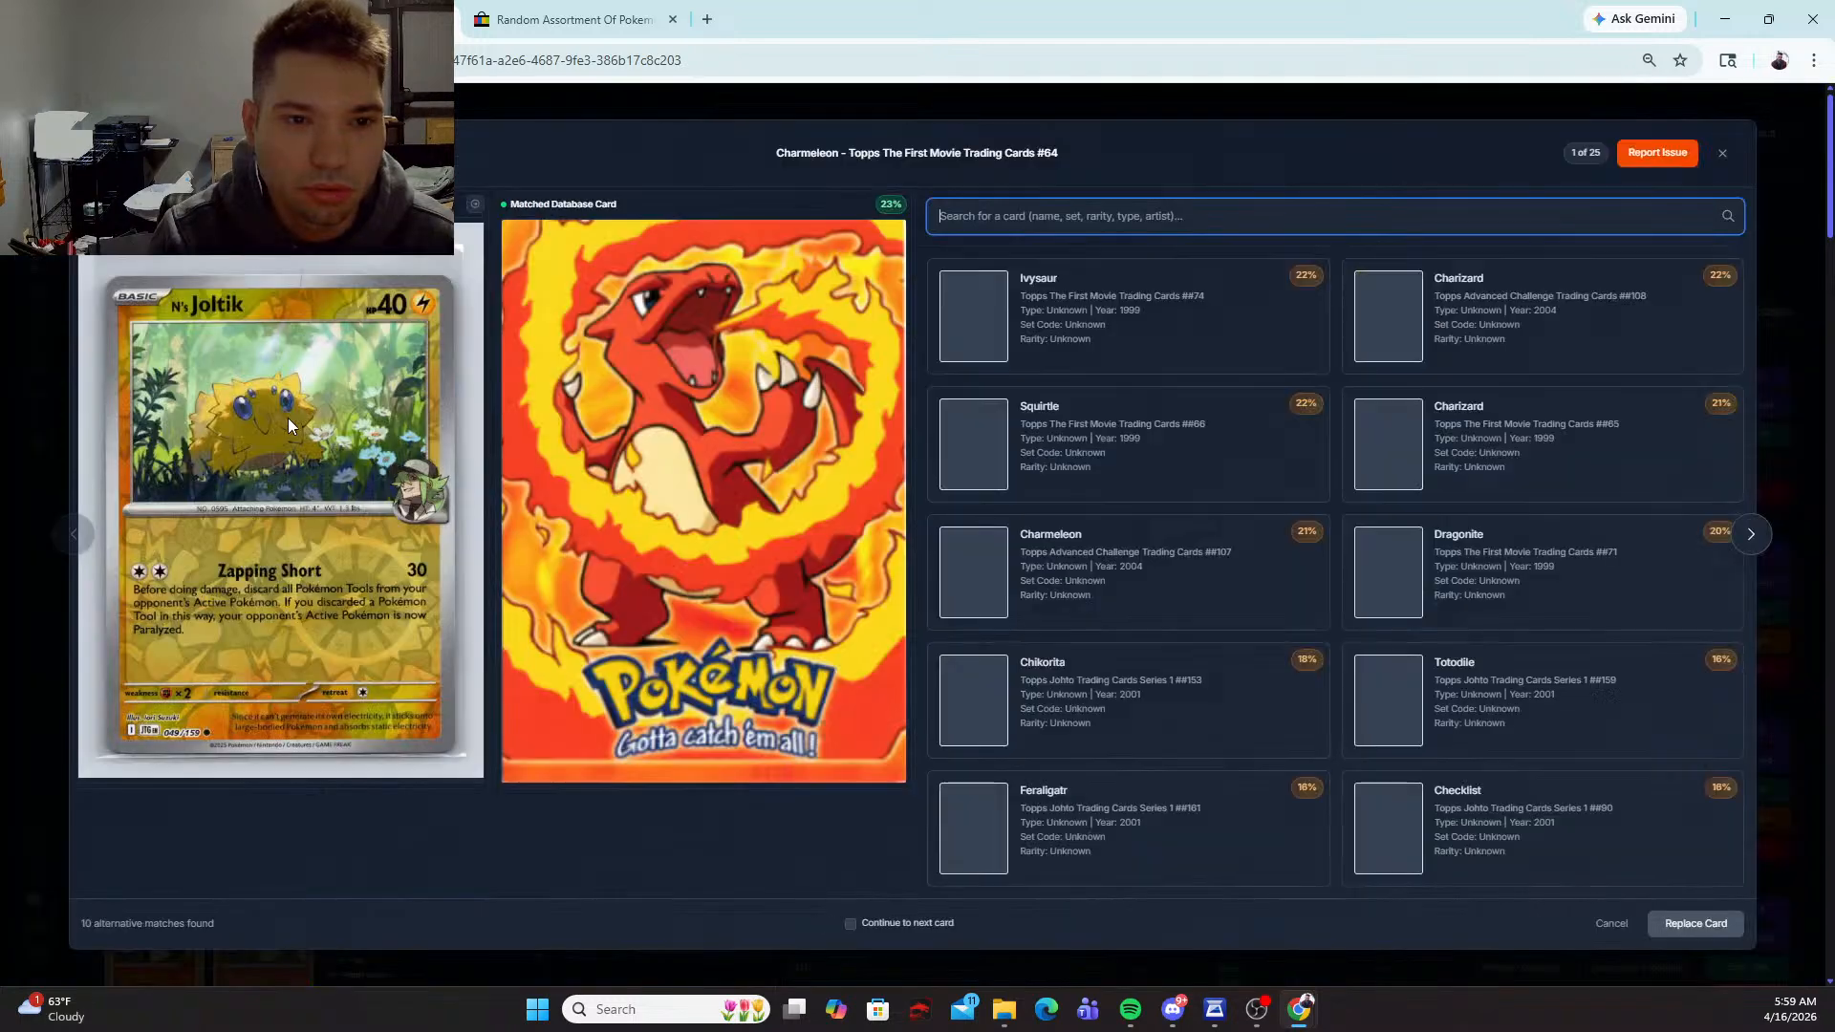
Step: Search for "n's joltik" and replace the first card's Charmeleon match with N's Joltik, Journey Together #049/159
left_click(278, 425)
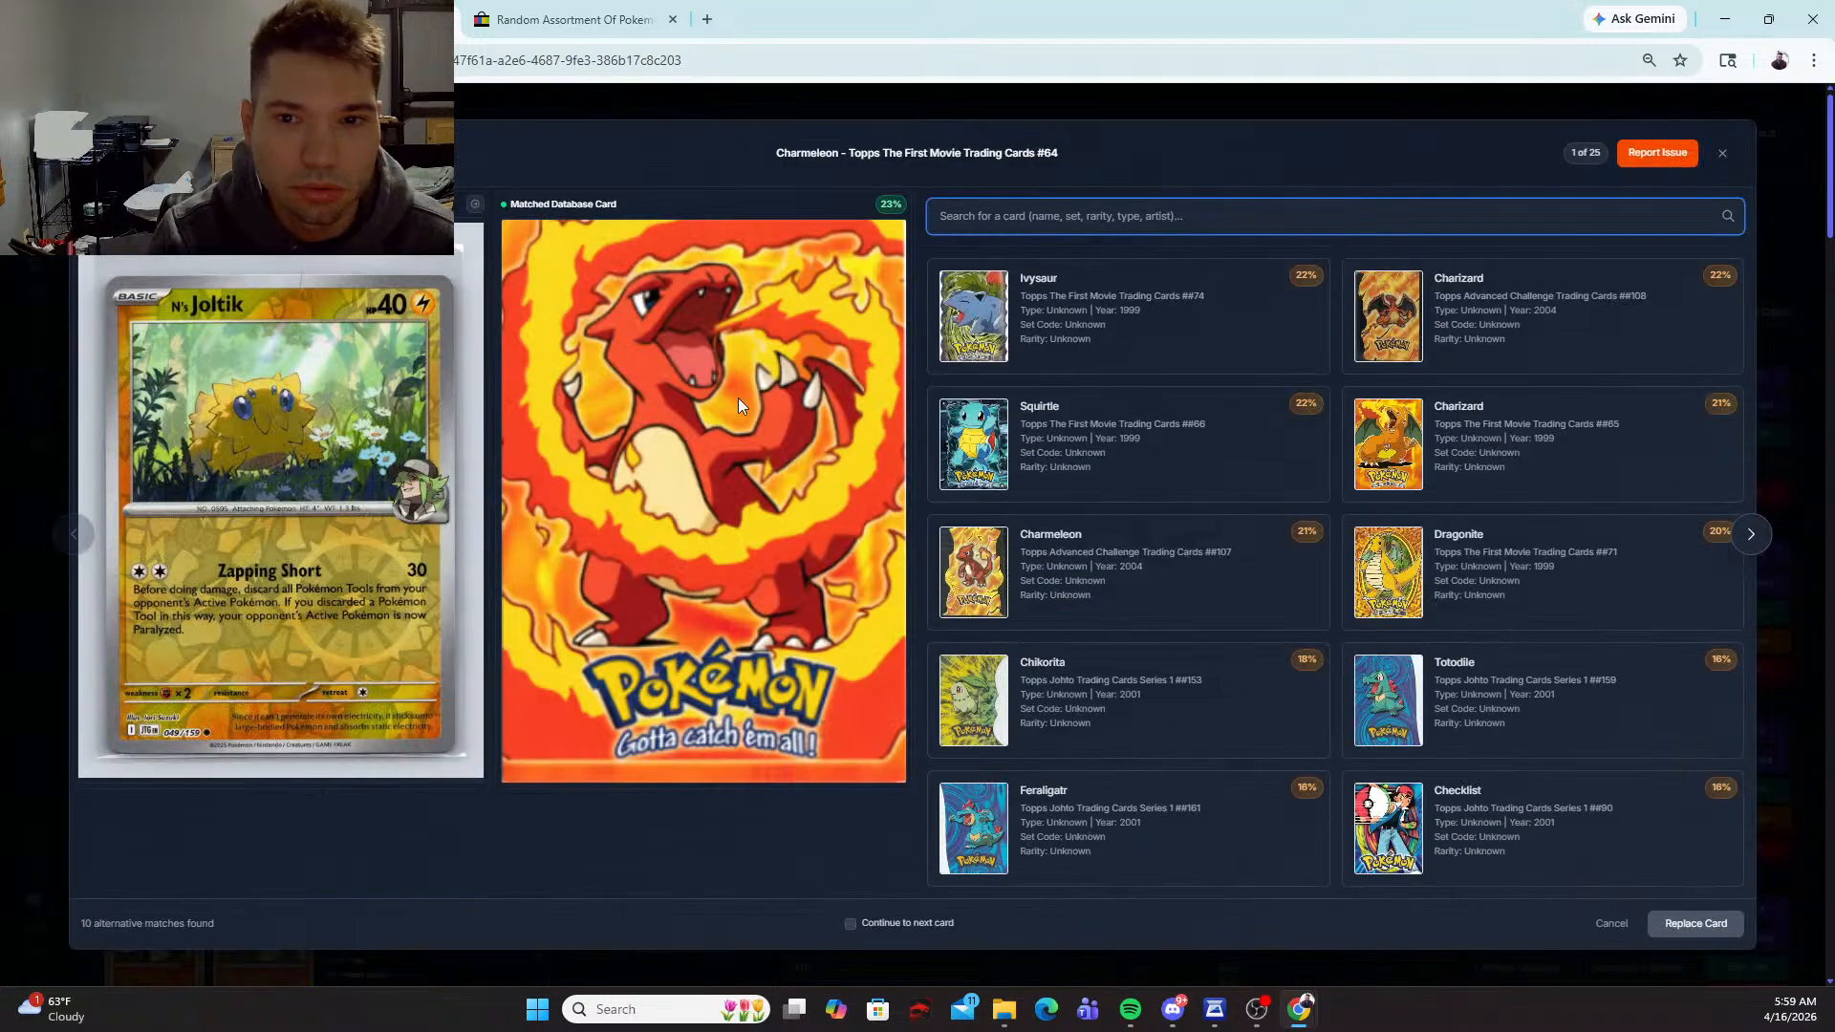
left_click(1037, 210)
type("n's joltik")
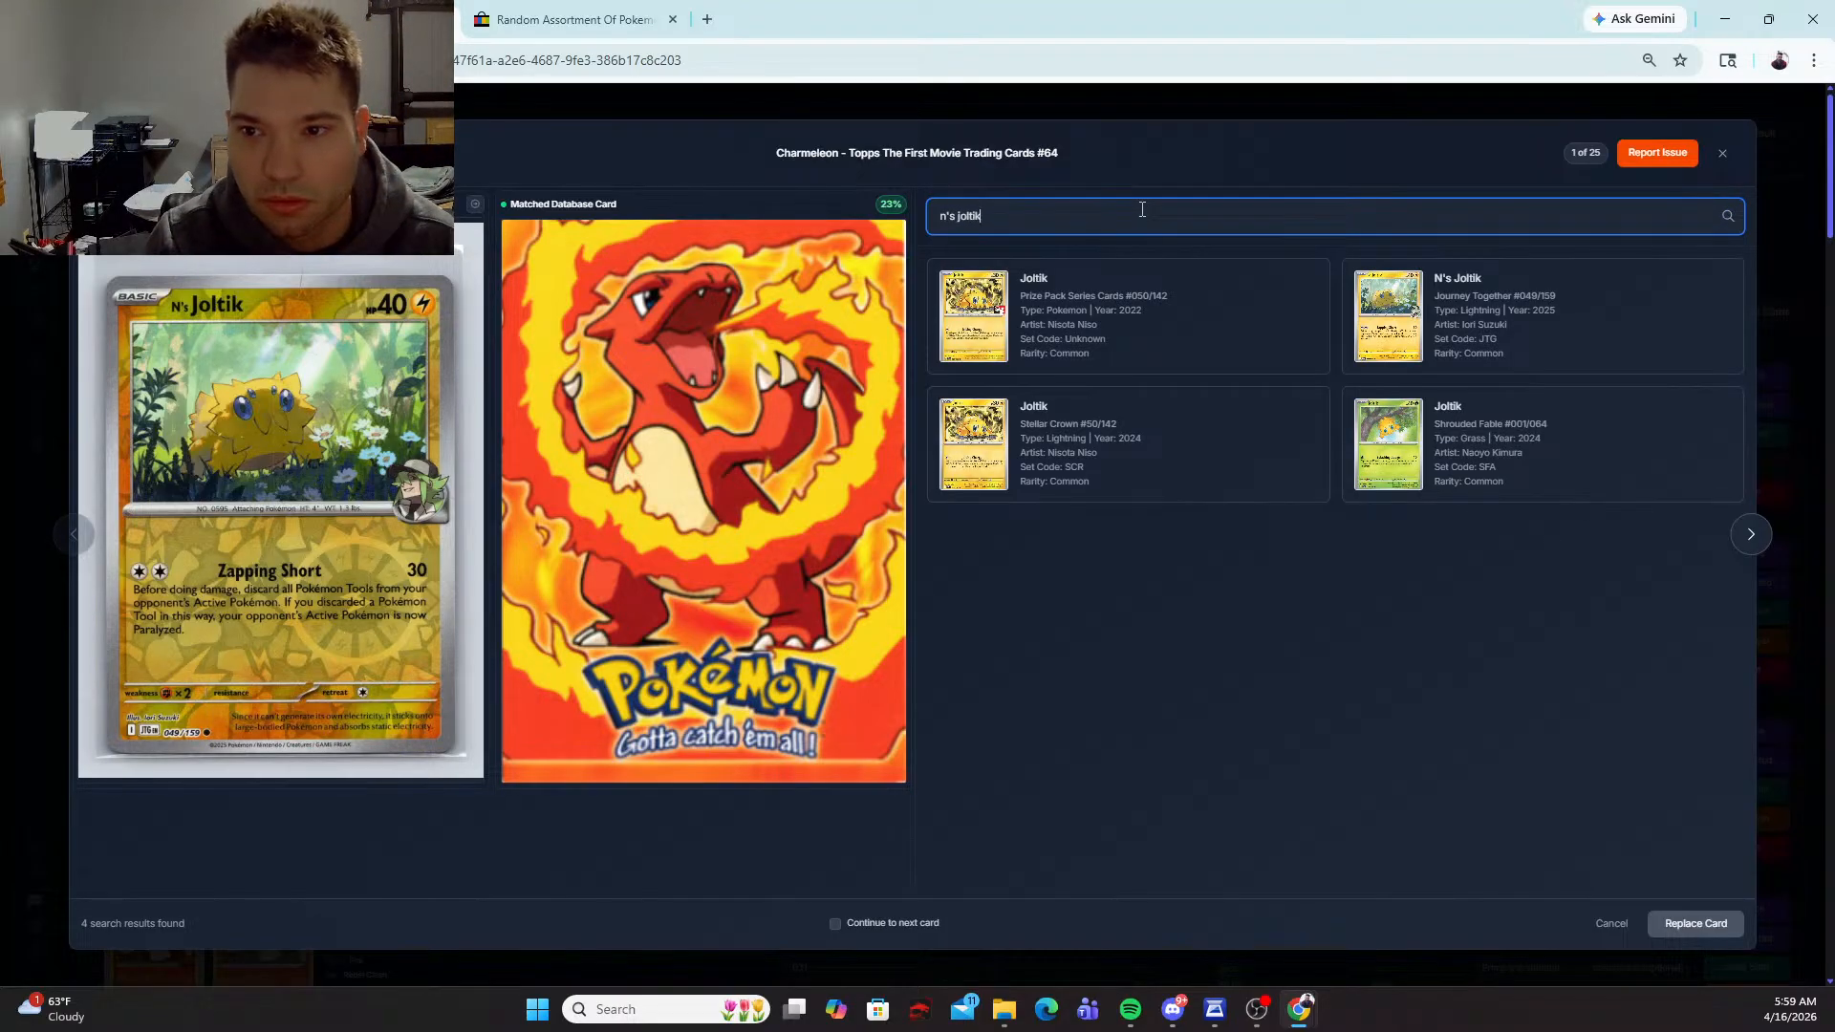
left_click(1386, 320)
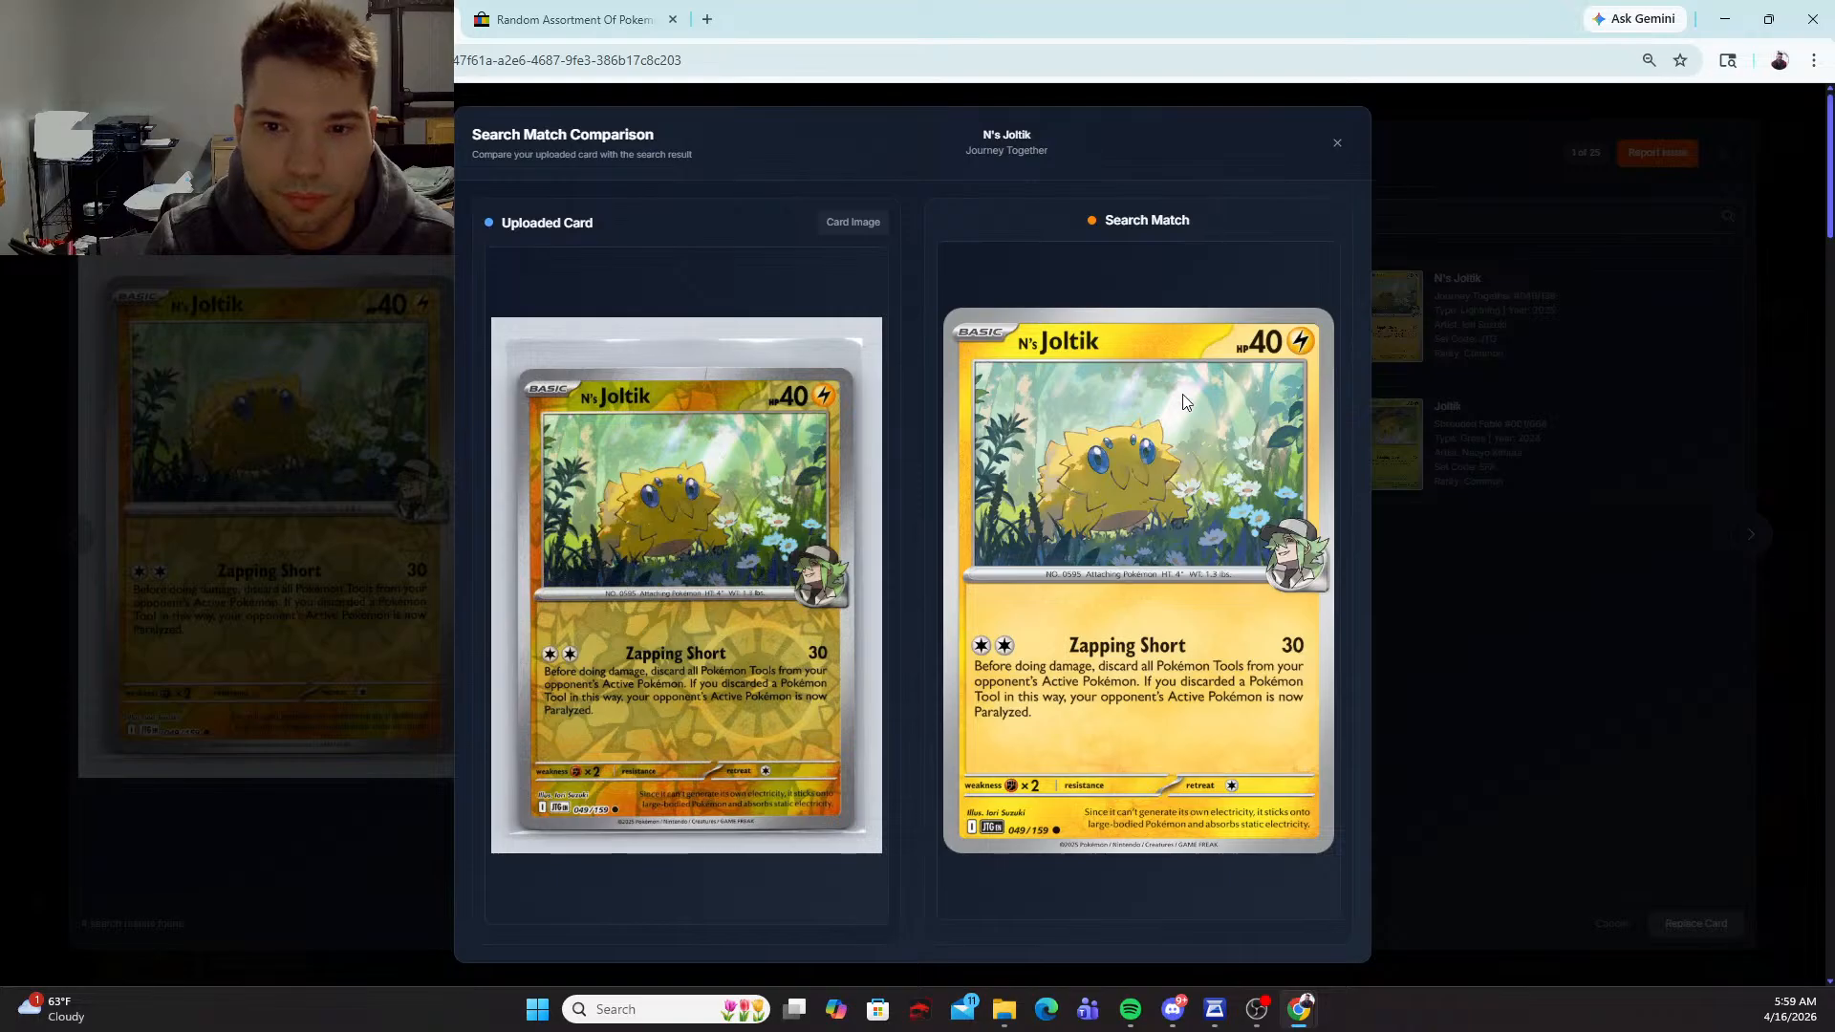
left_click(1337, 143)
left_click(1455, 325)
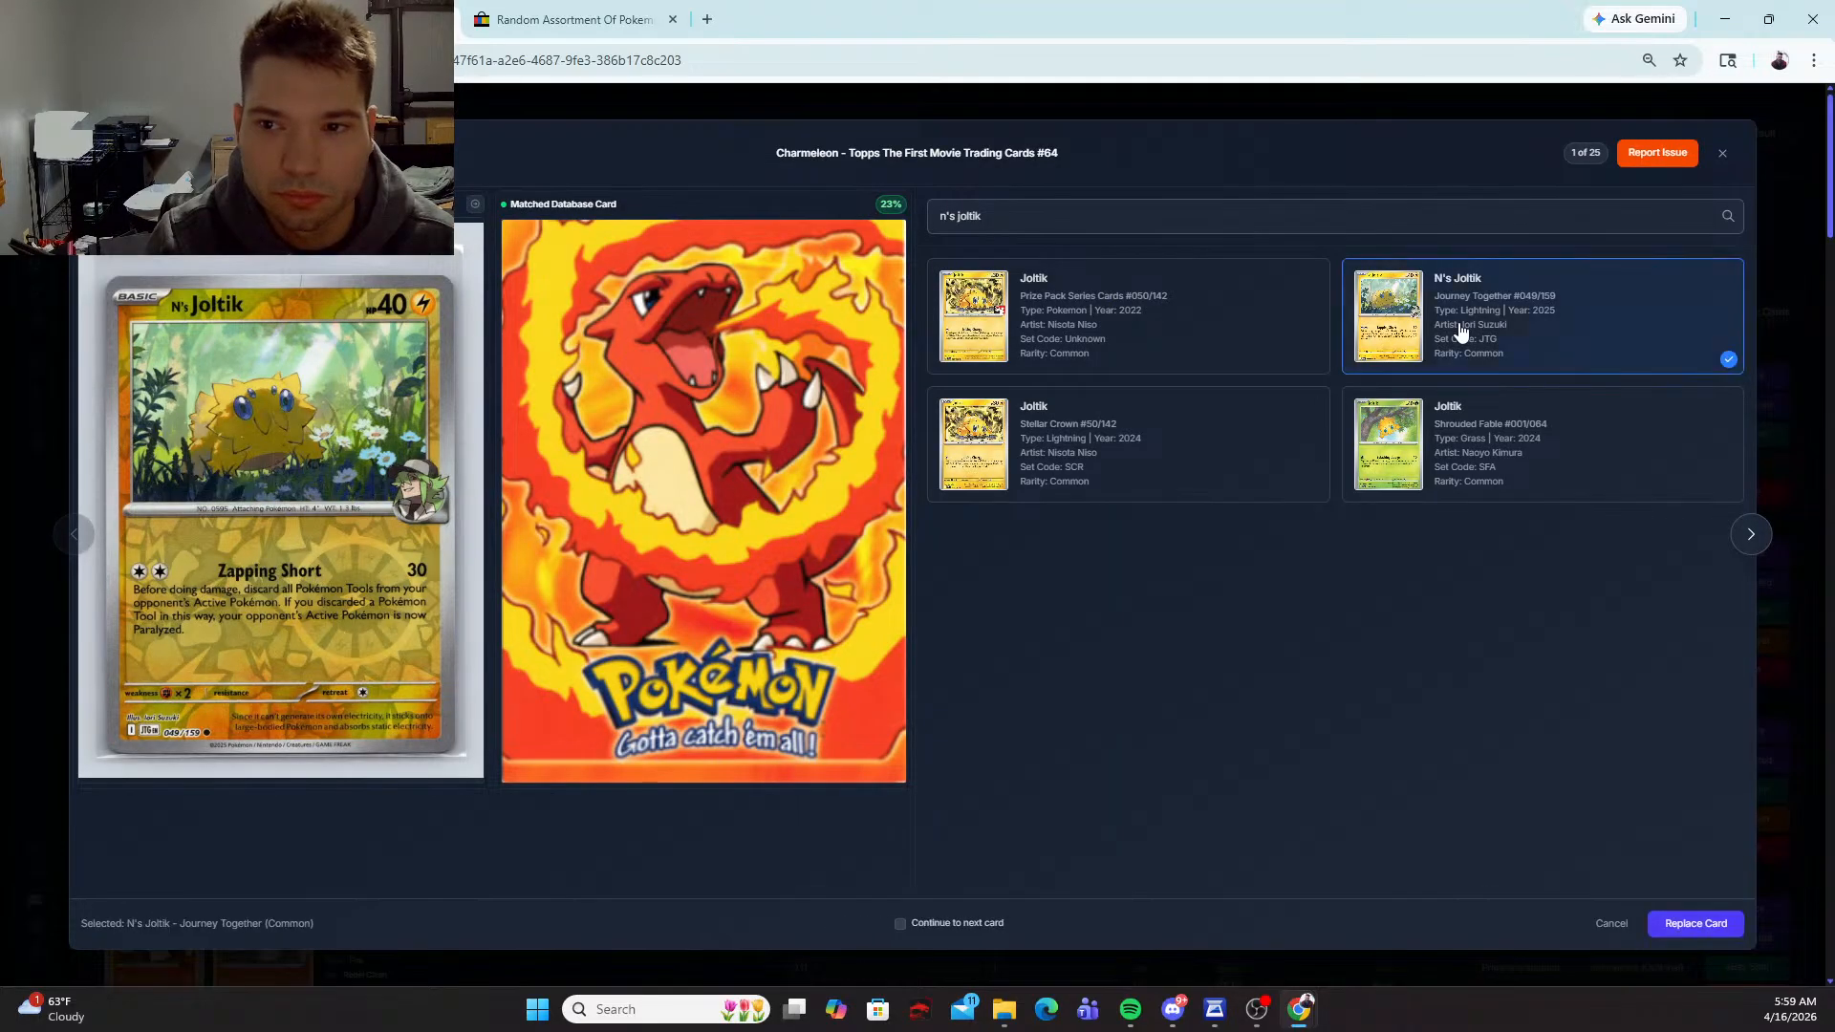
left_click(1684, 920)
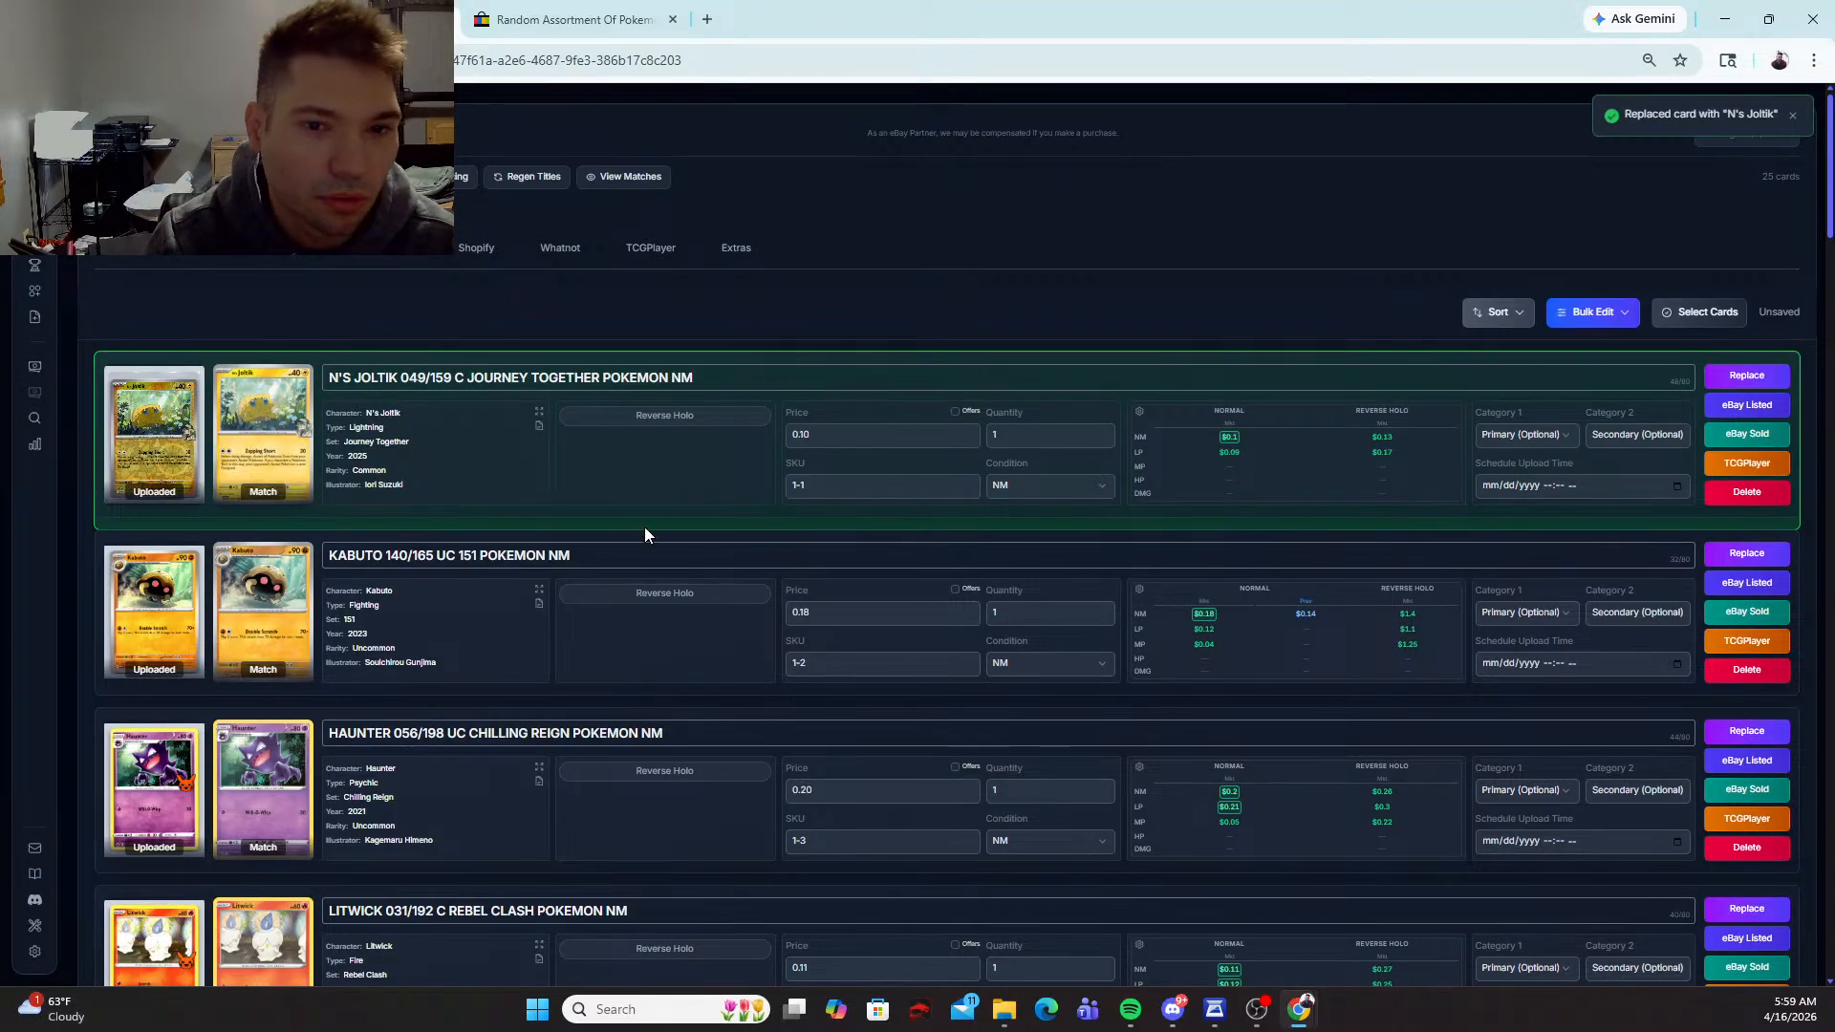
Step: Mark the N's Joltik card as Reverse Holo and set its price to 1.99
scroll(865, 574, "down", 1)
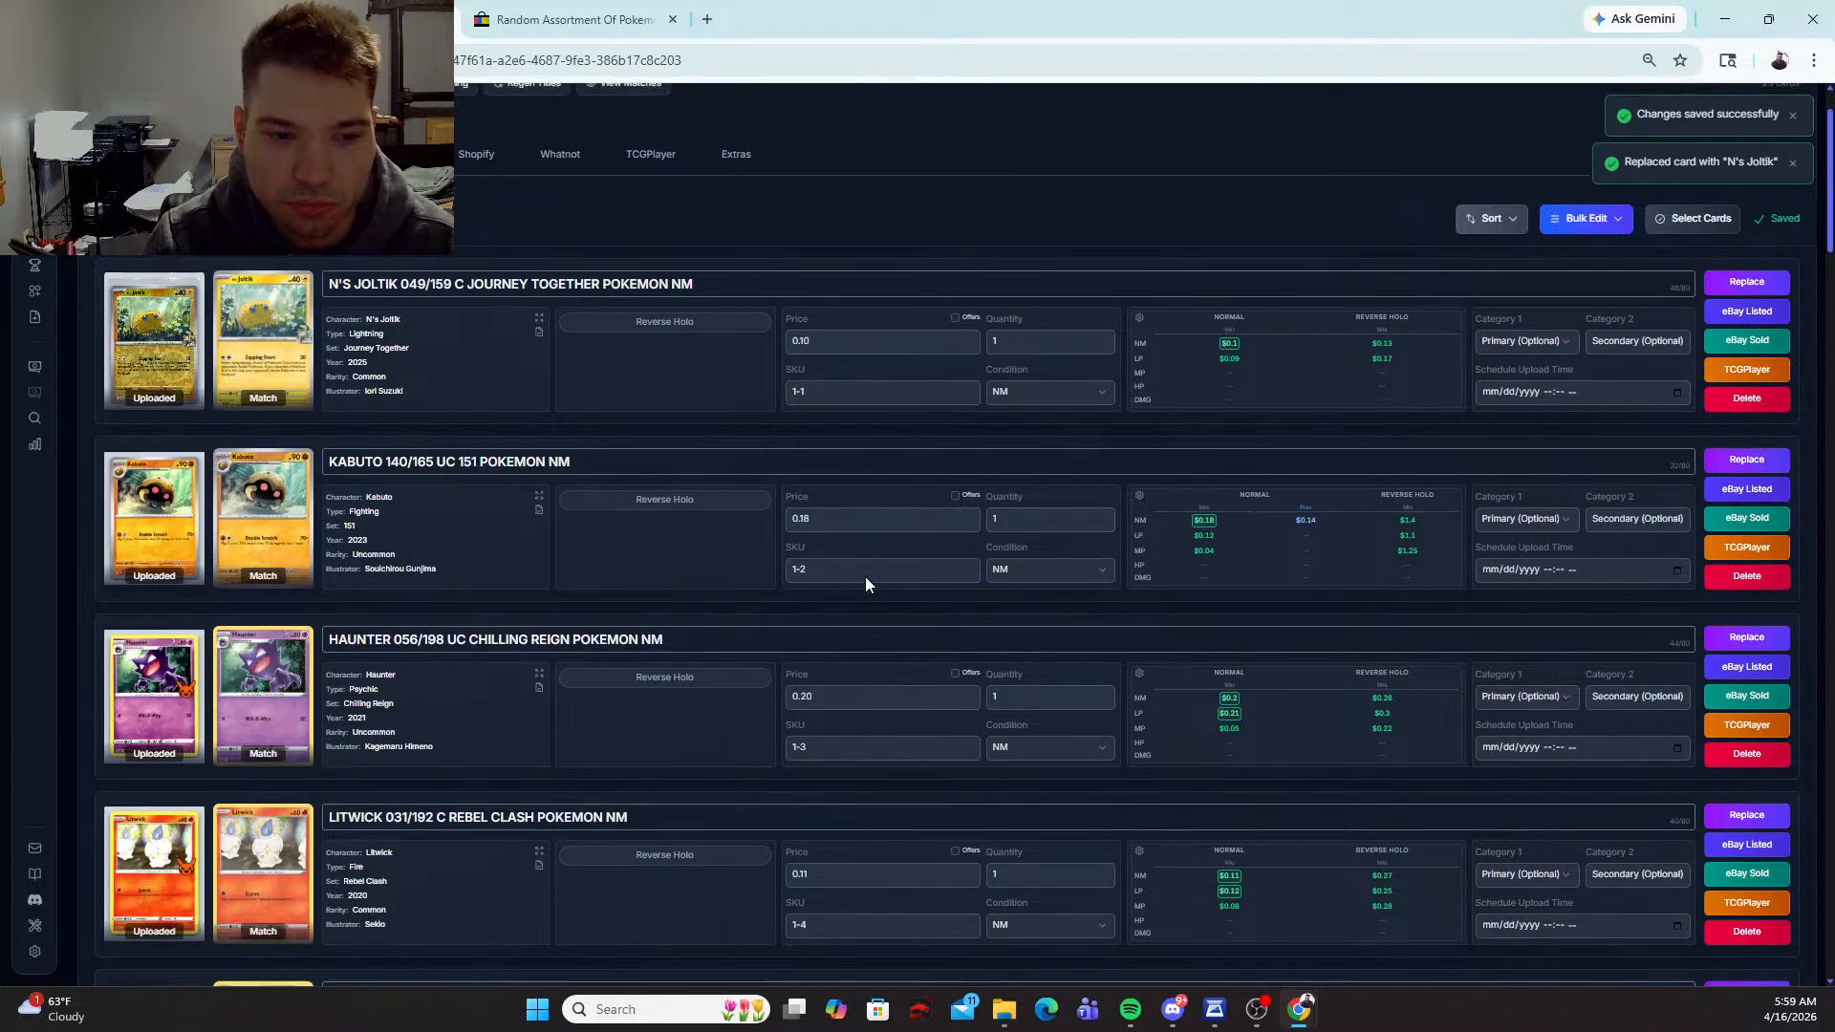
scroll(866, 581, "up", 1)
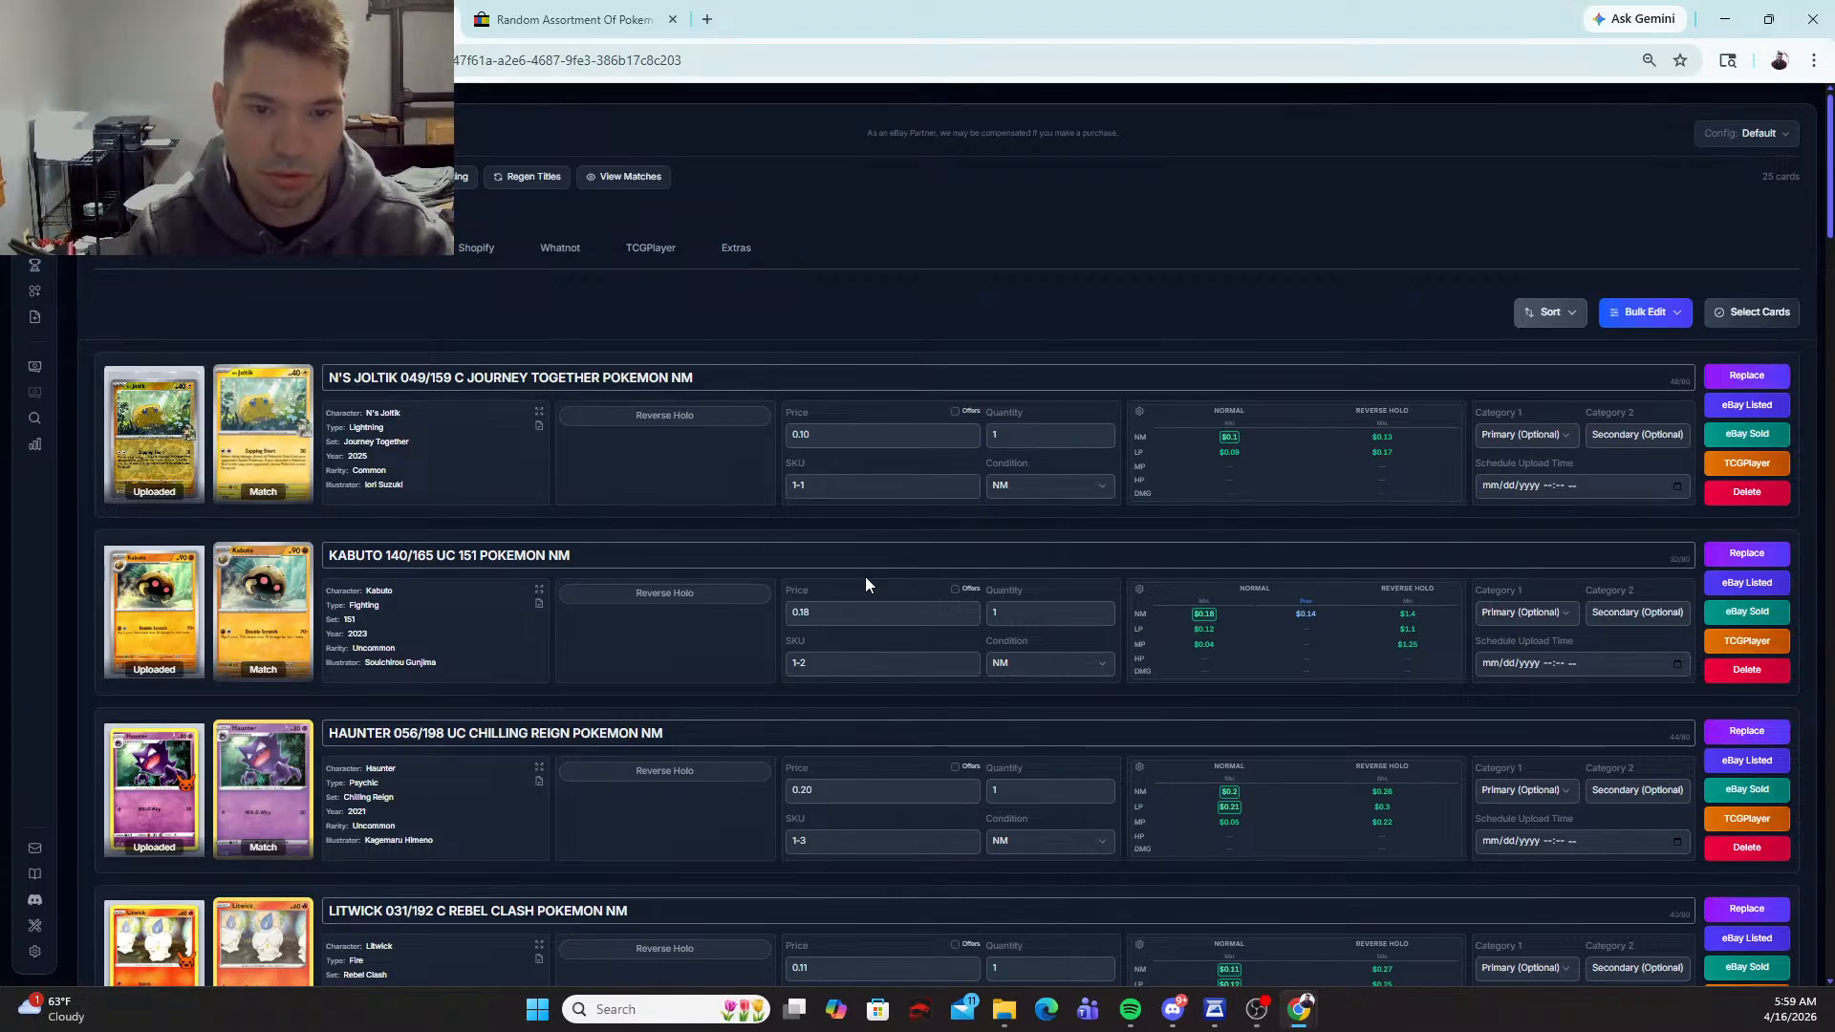
left_click(713, 415)
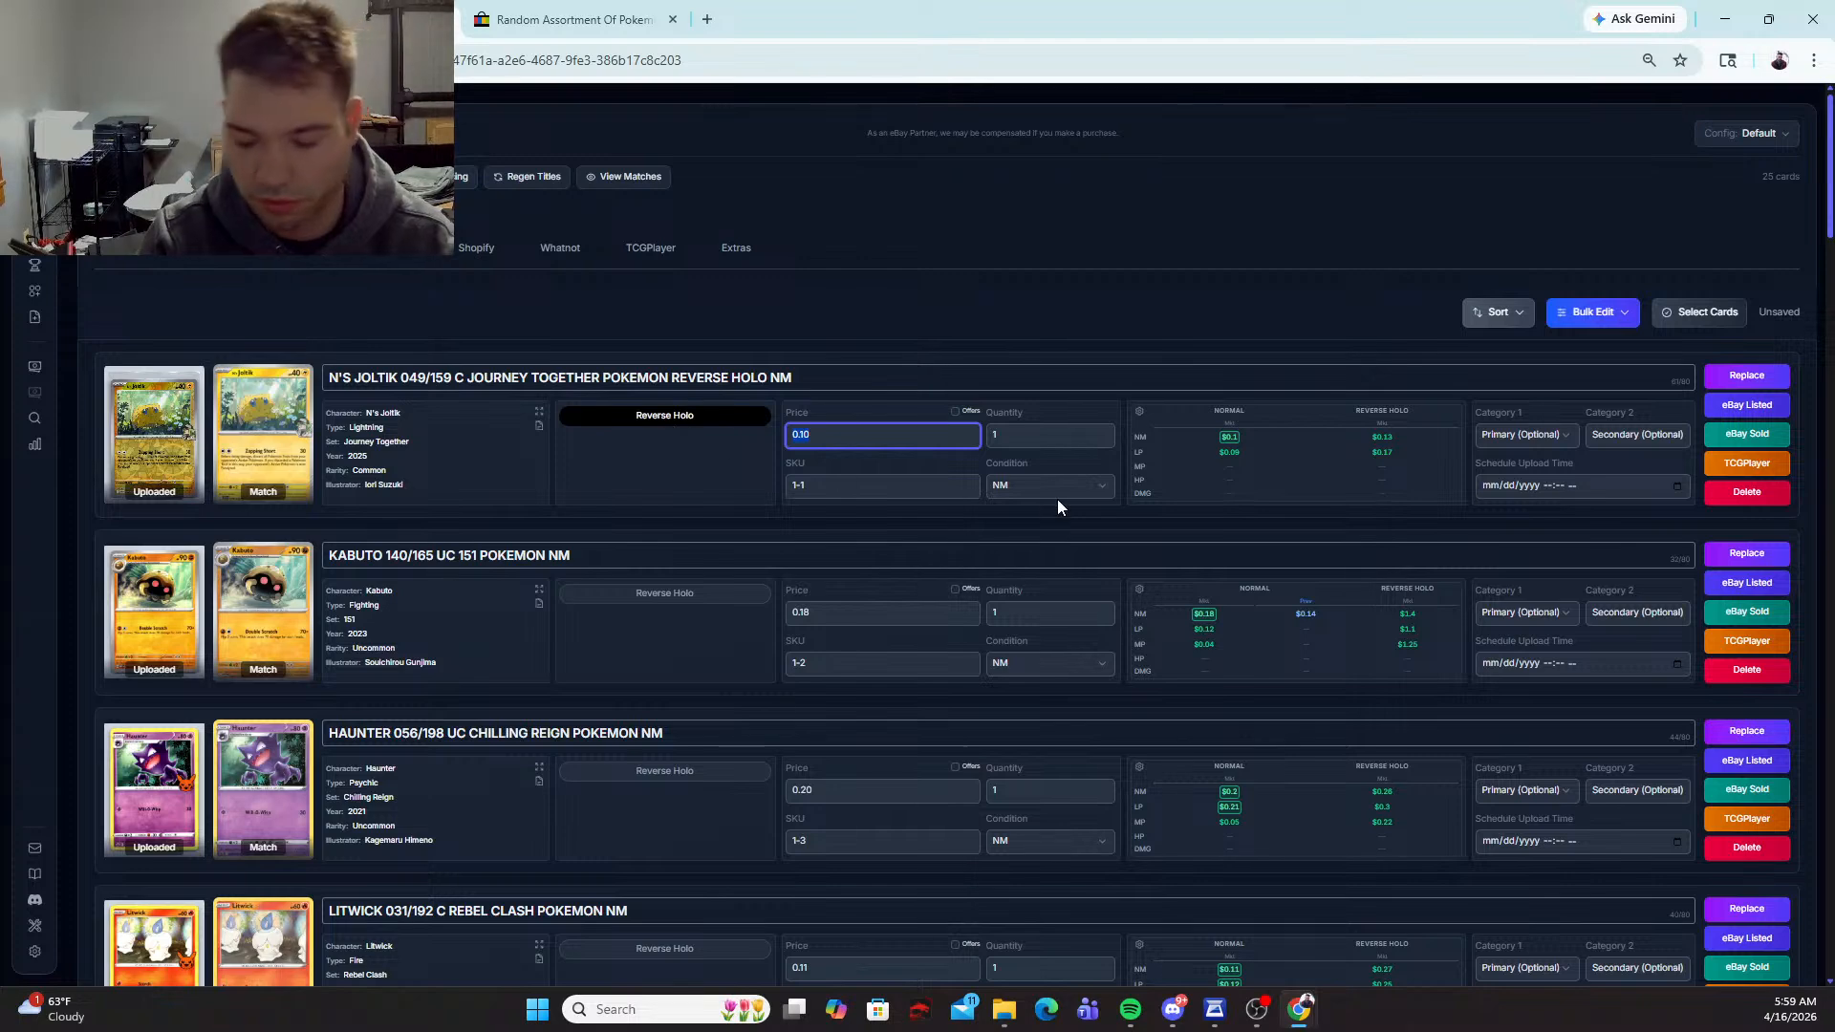
type("1.99")
key("Tab")
key("Tab")
key("Tab")
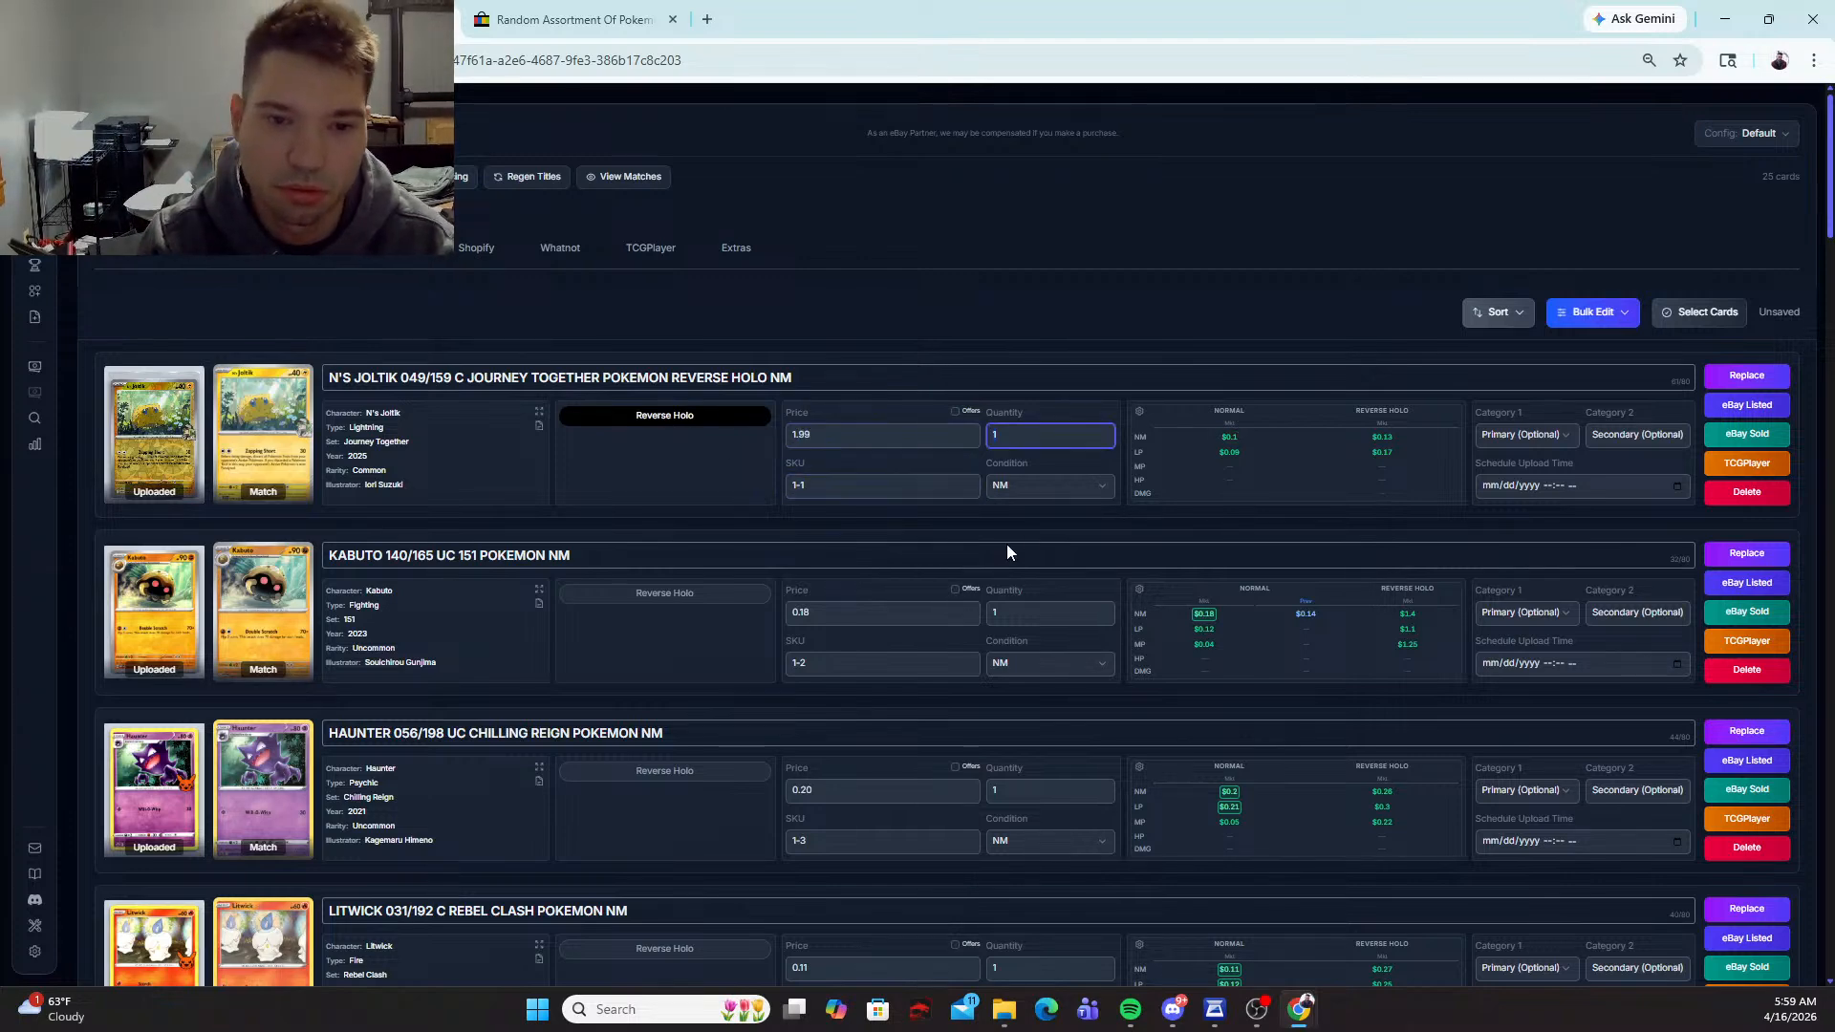
Step: Set the price of the Kabuto 140/165 card to 1.59
type("1.")
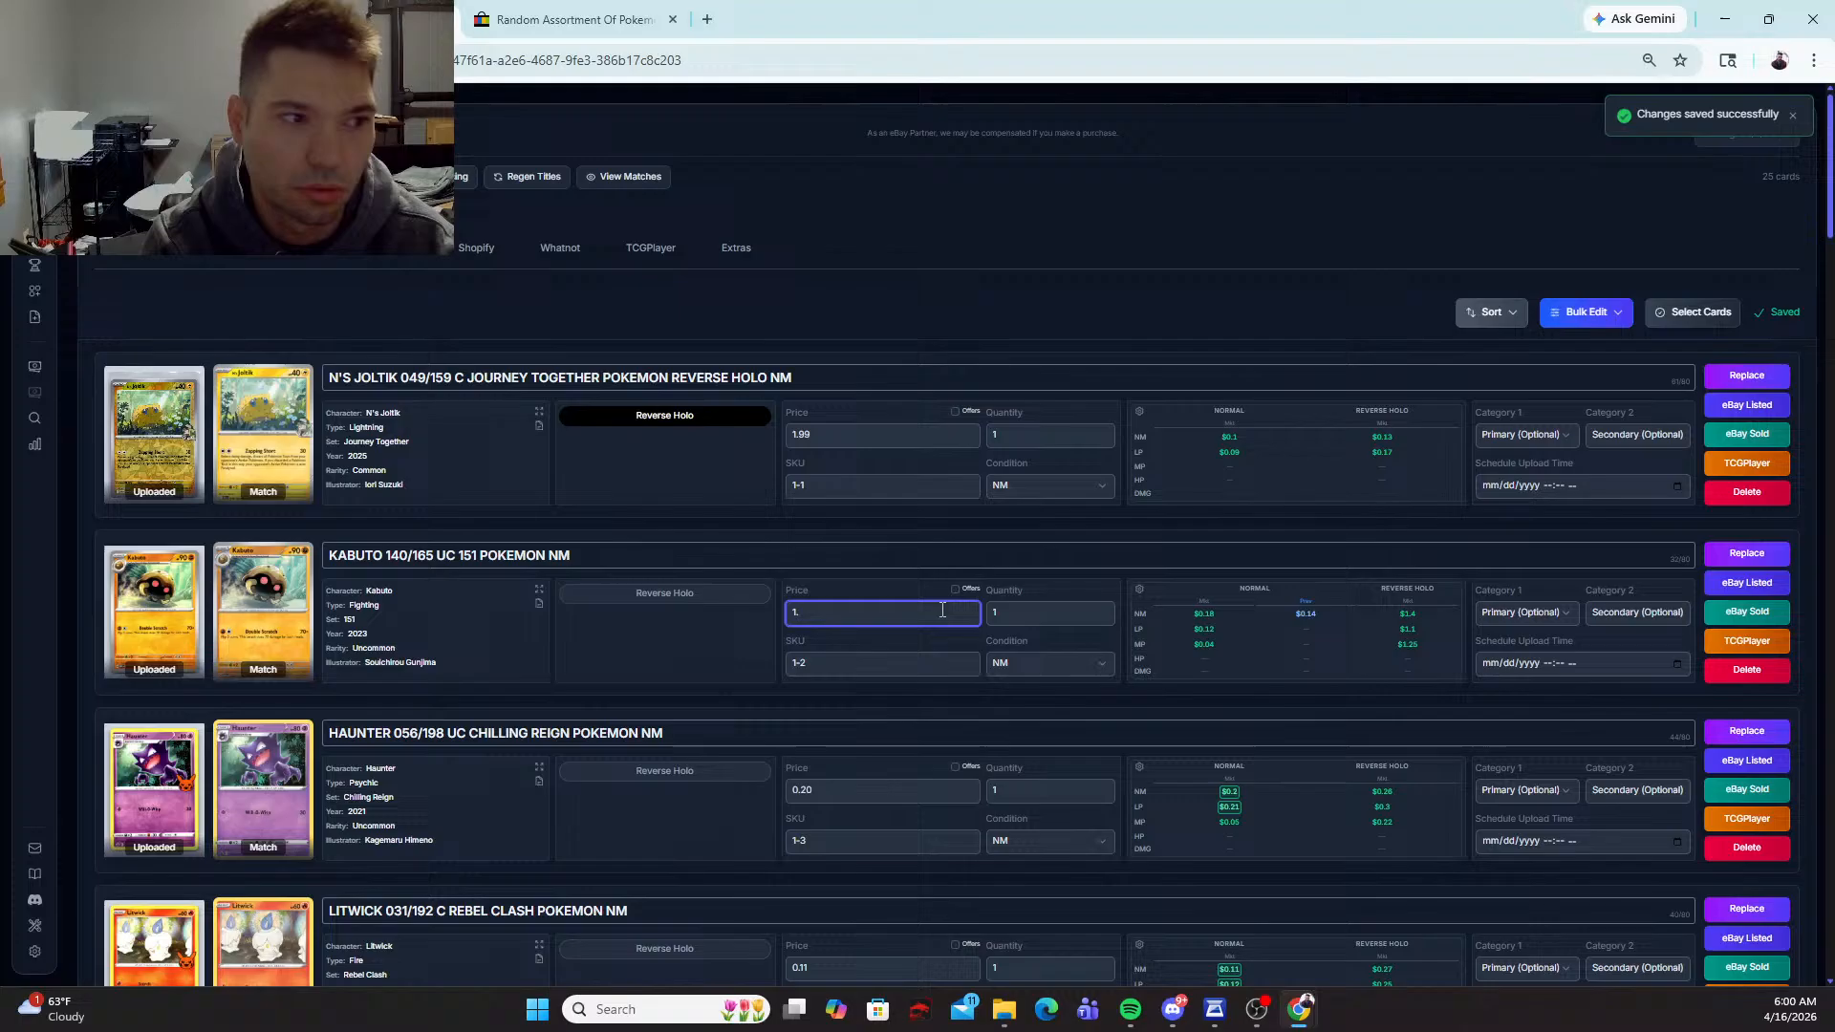
key("BackSpace")
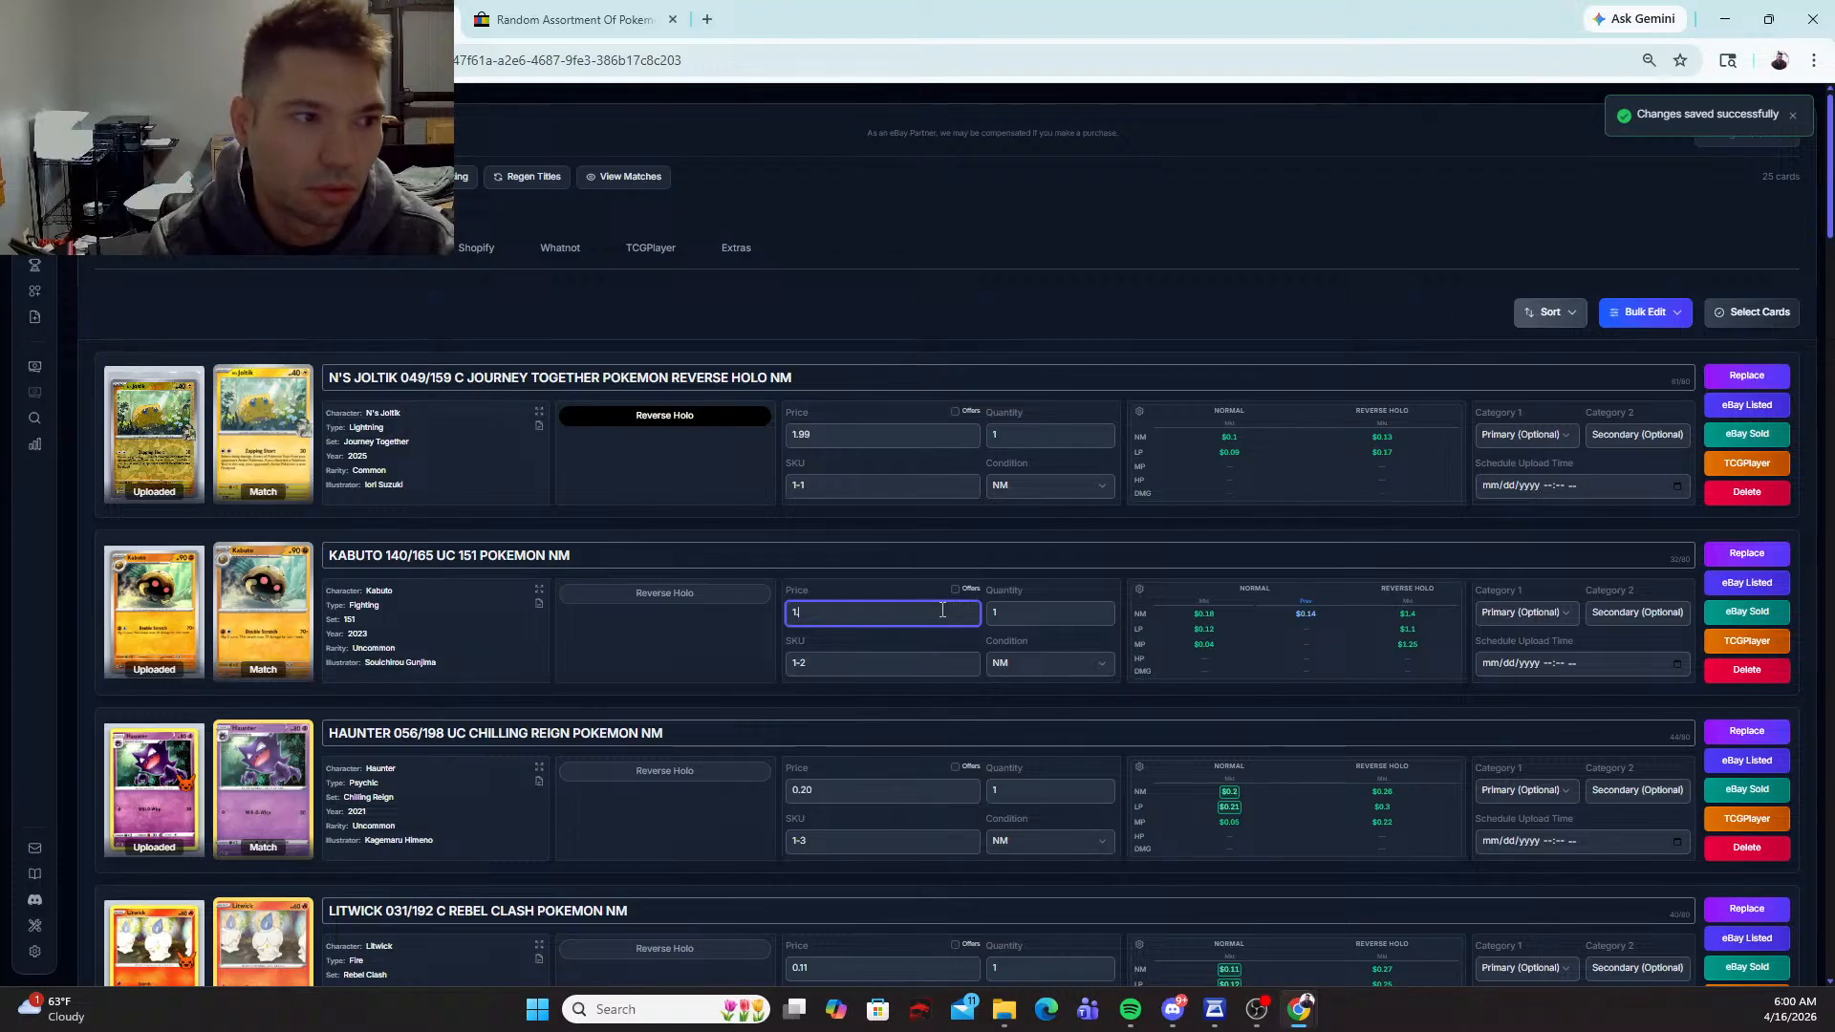
type(".59")
key("Tab")
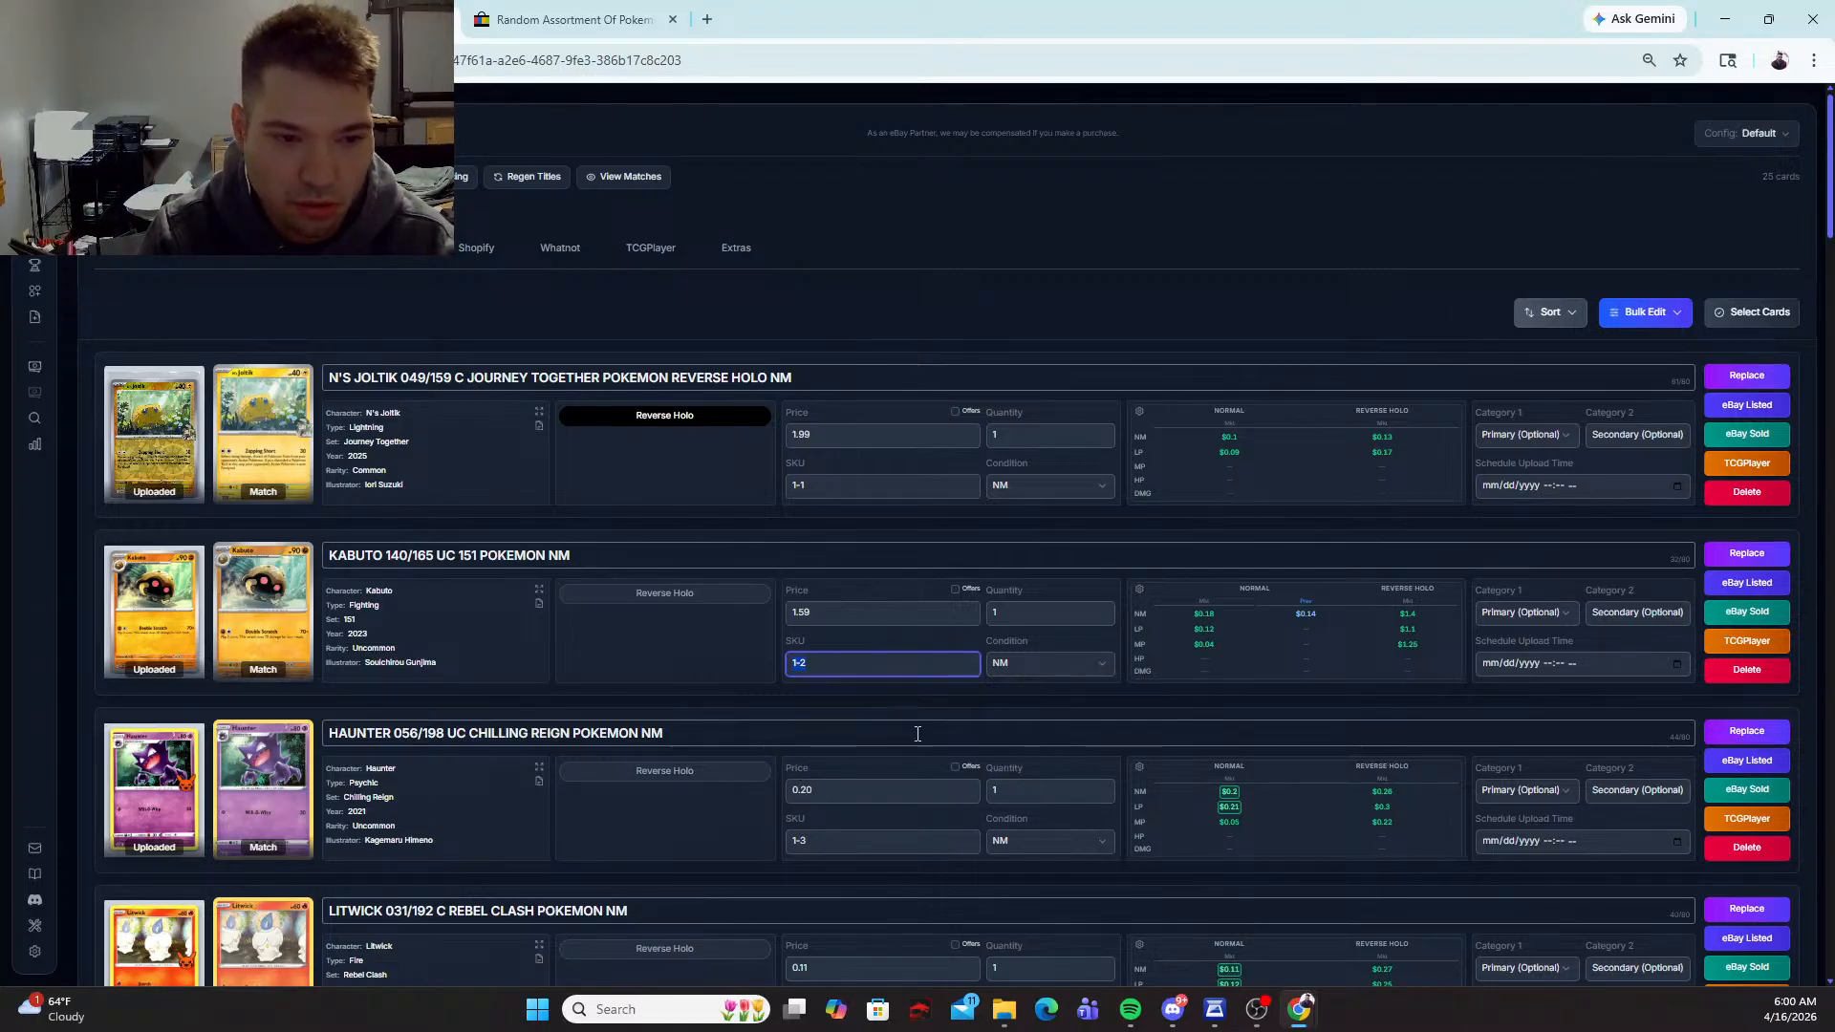
Step: Replace the Haunter card's match with the Trick or Trade BOOster #056/198 version
left_click(1748, 732)
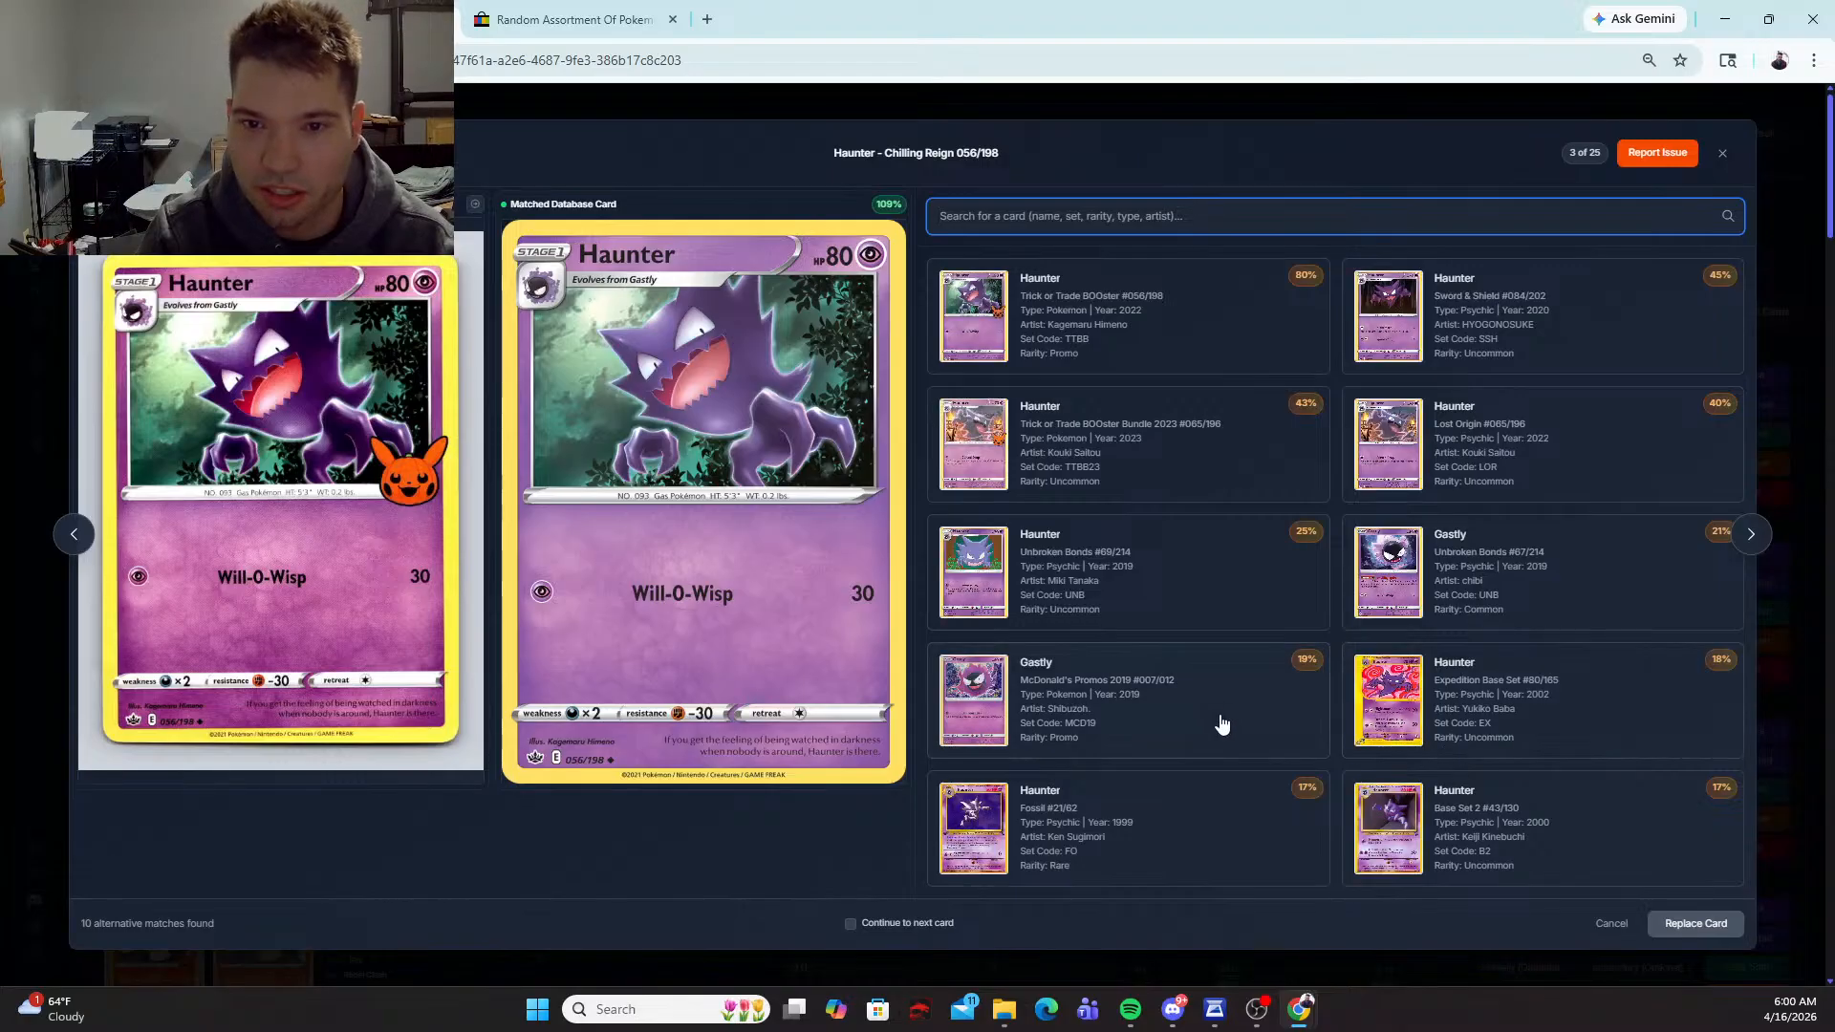
left_click(1126, 336)
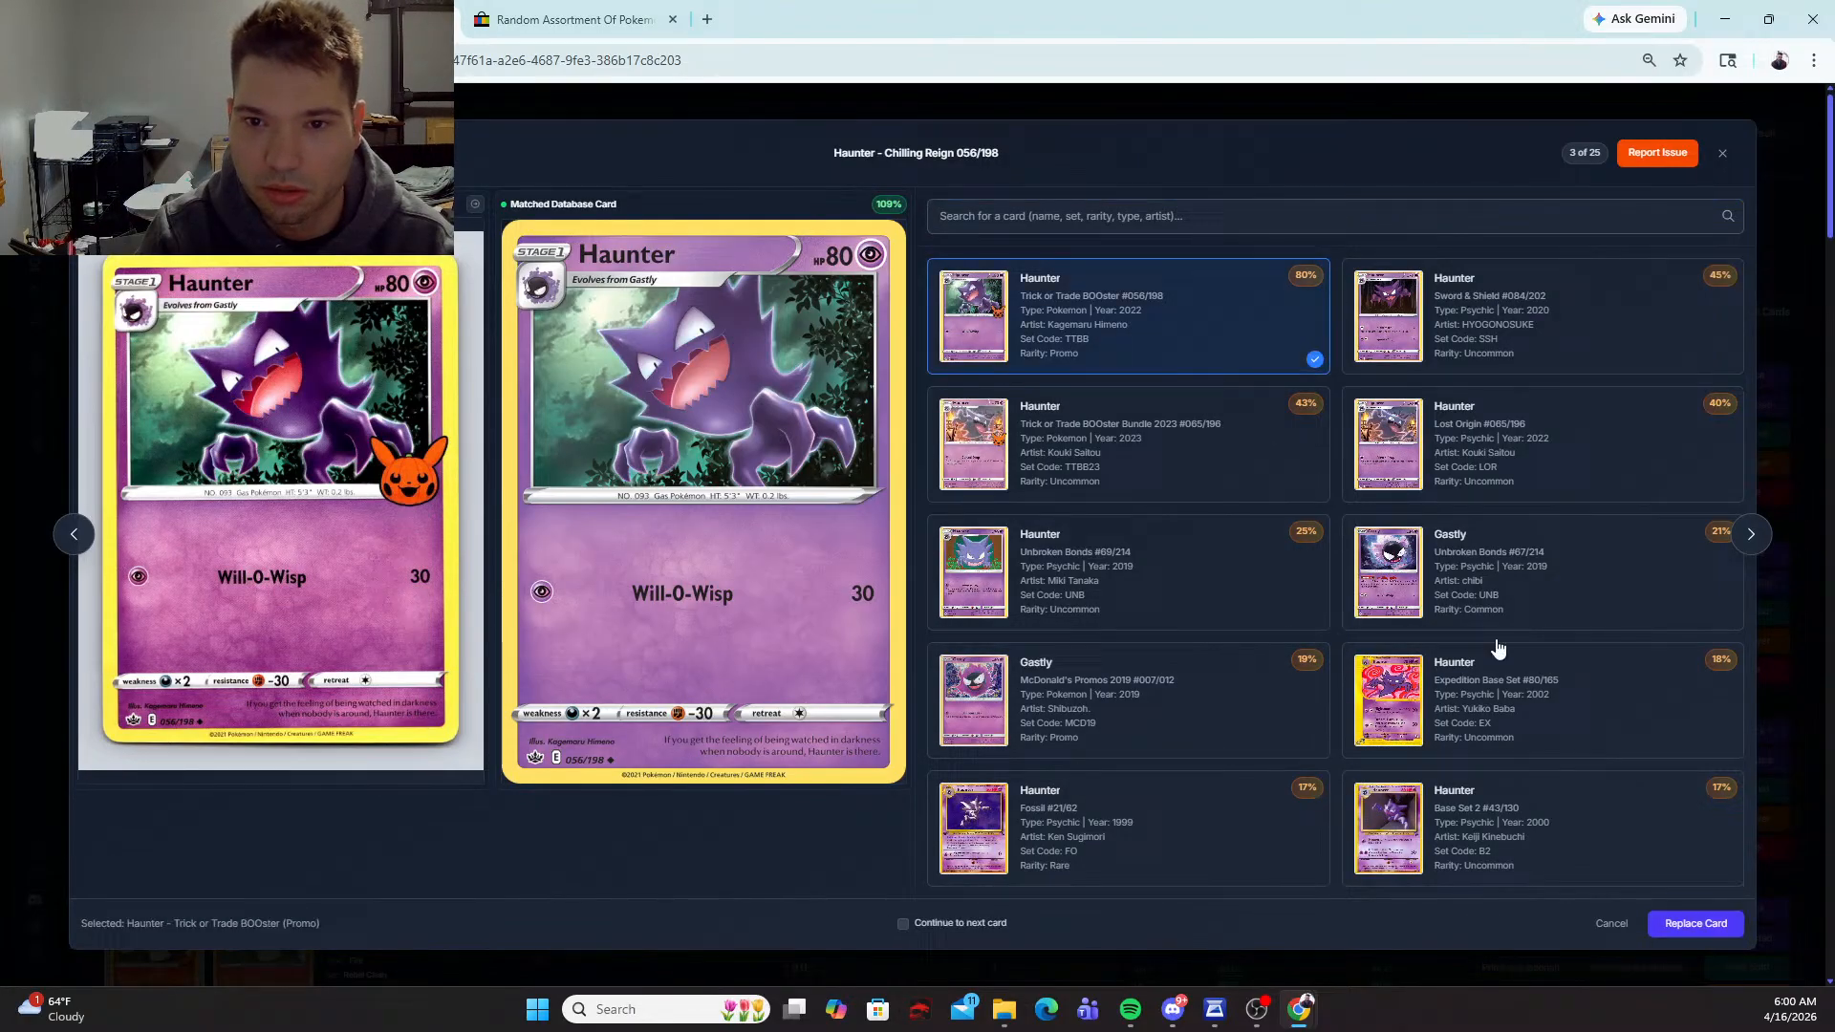
left_click(1696, 924)
Step: Set the price of the Haunter Trick or Trade BOOster card to 1.79
left_click_drag(794, 791, 1070, 774)
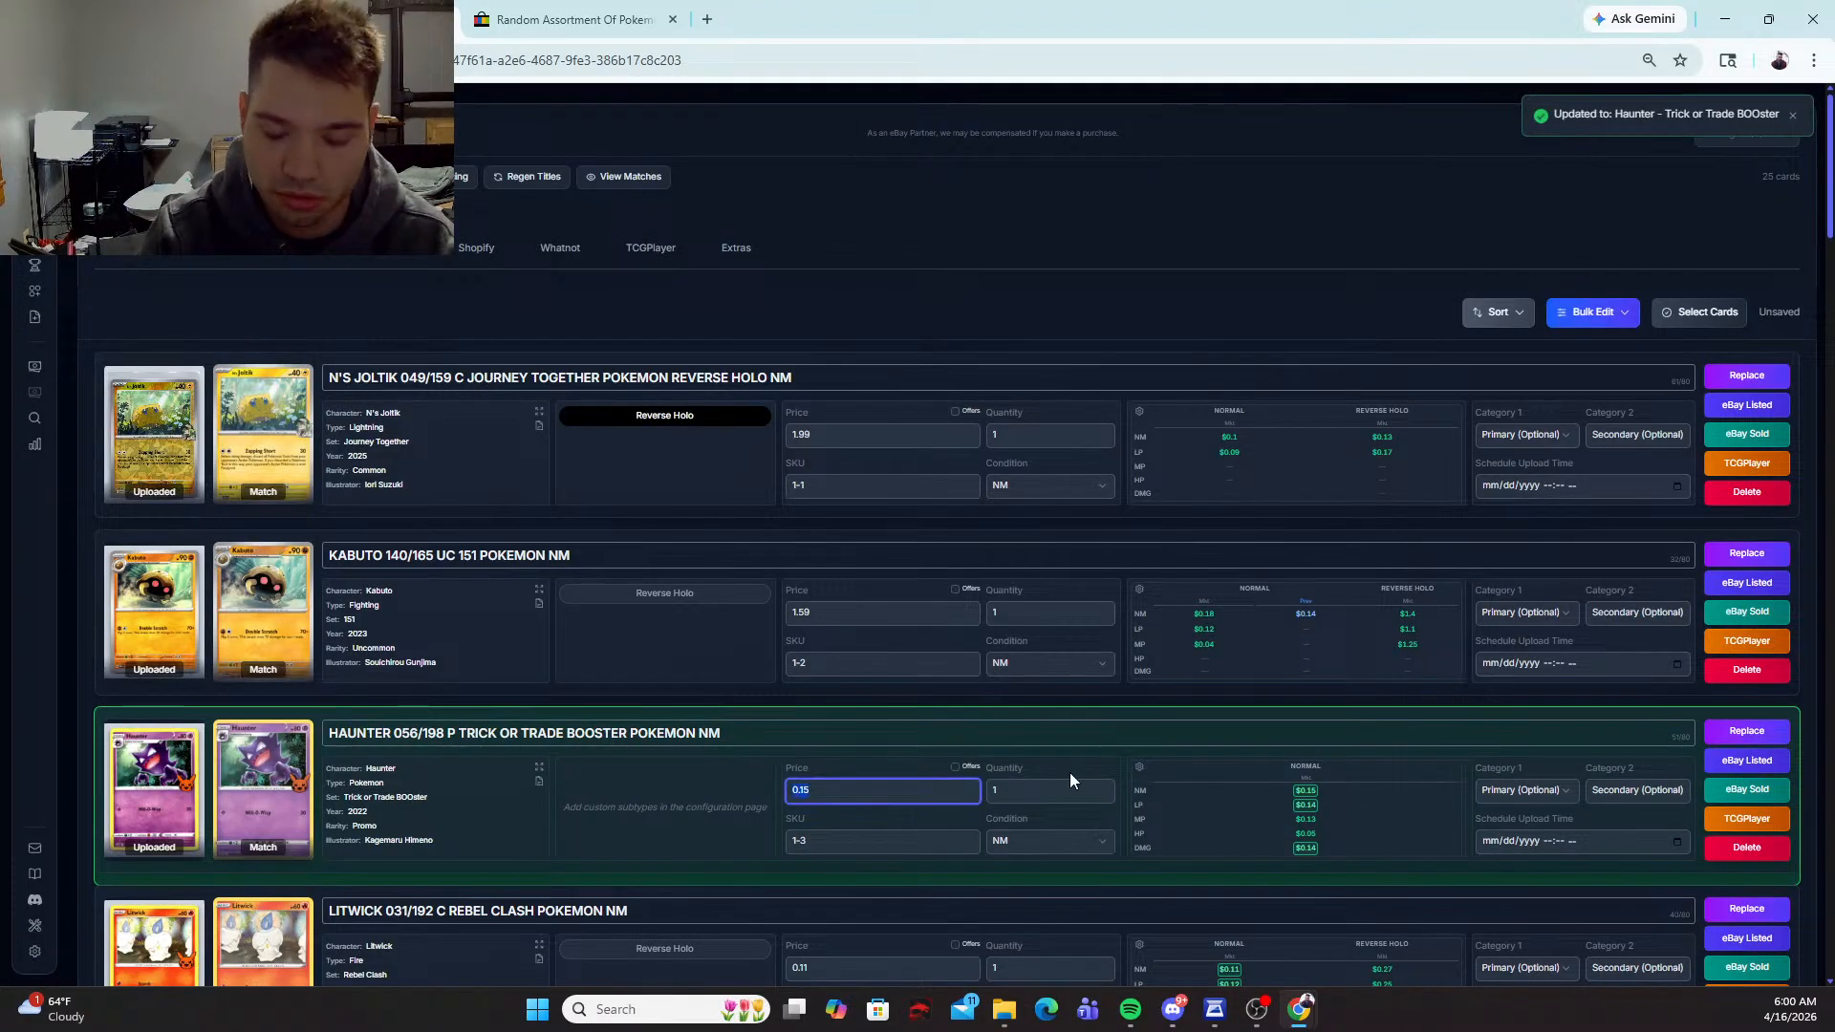
type("0.160")
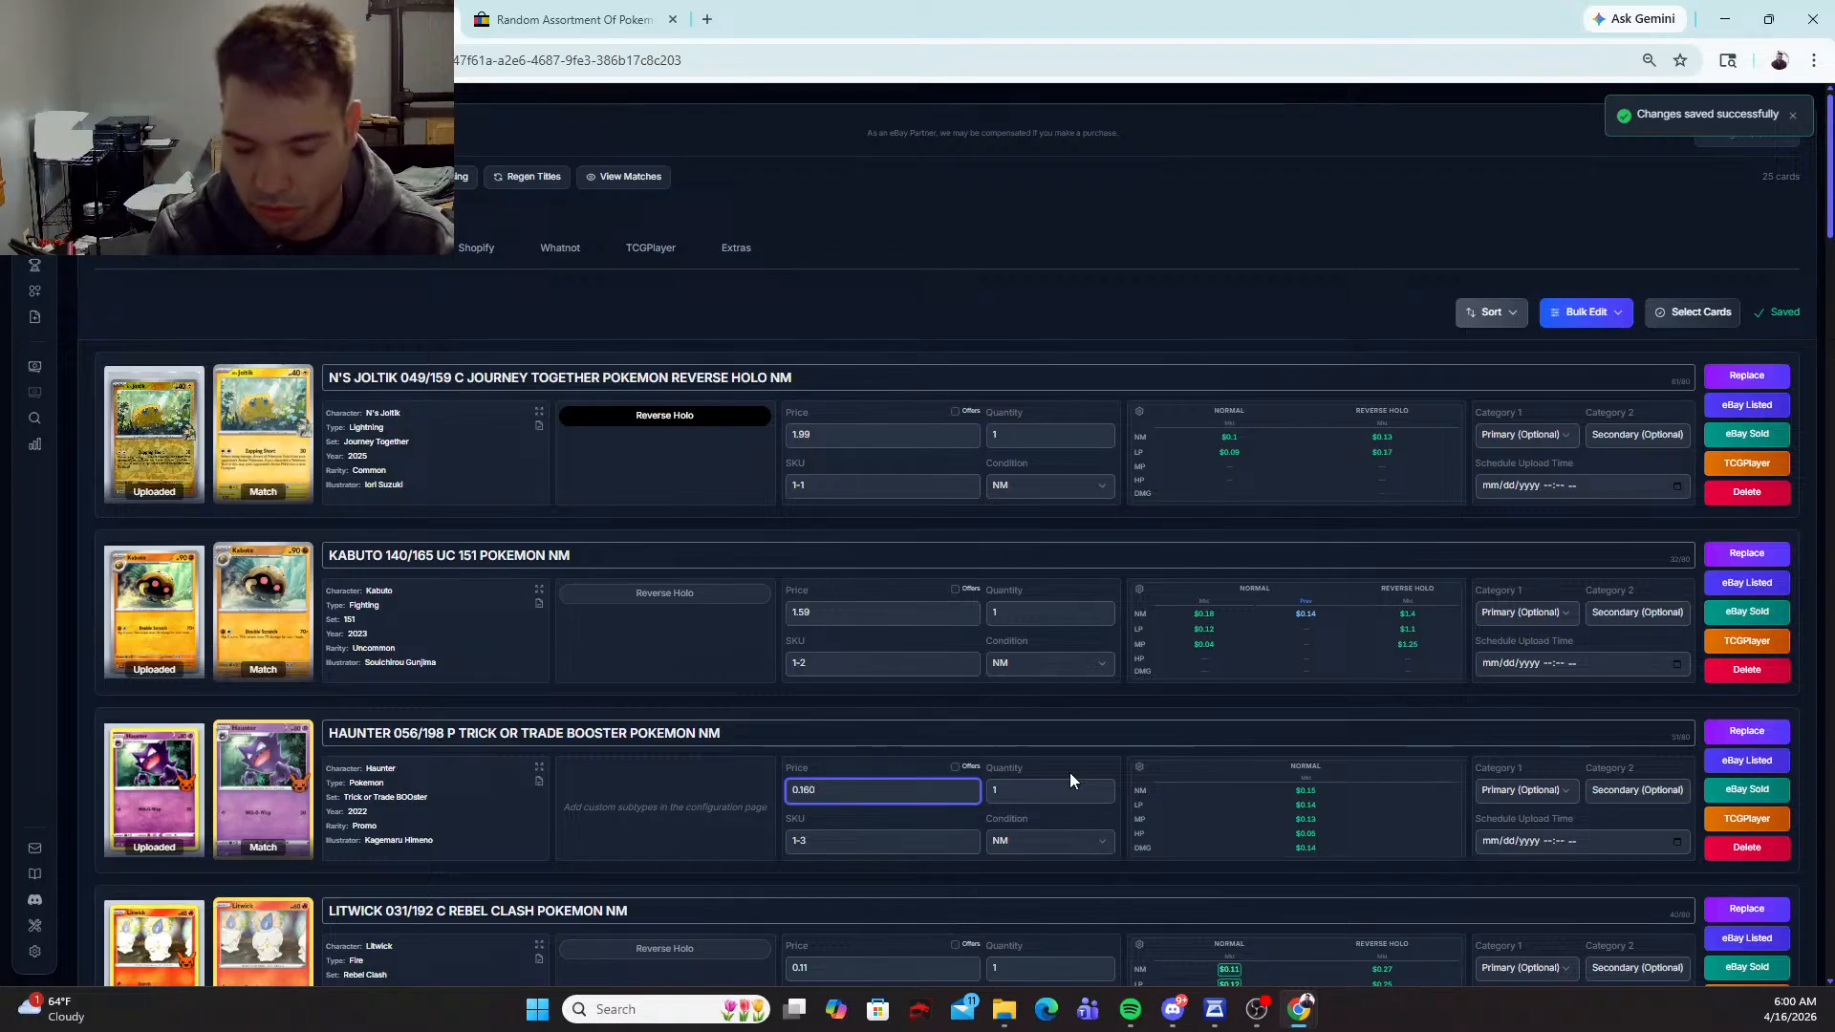
key("BackSpace")
key("BackSpace")
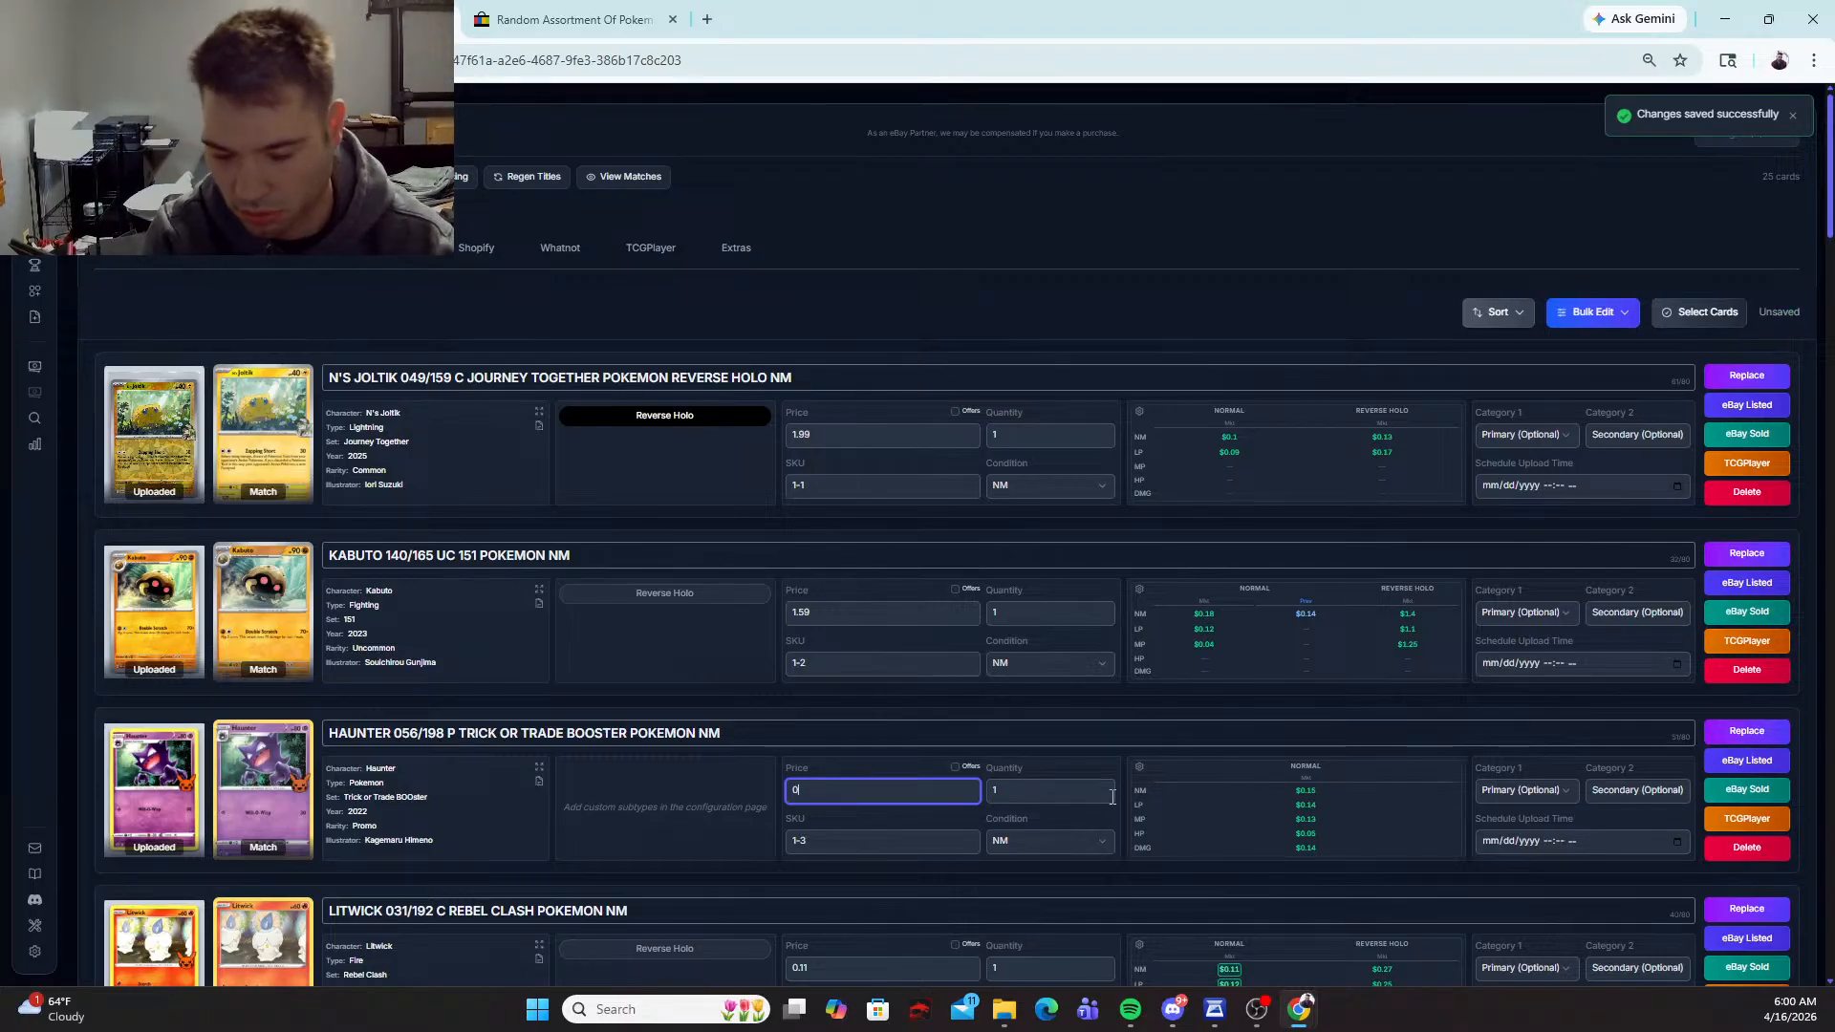
key("BackSpace")
type("1.79")
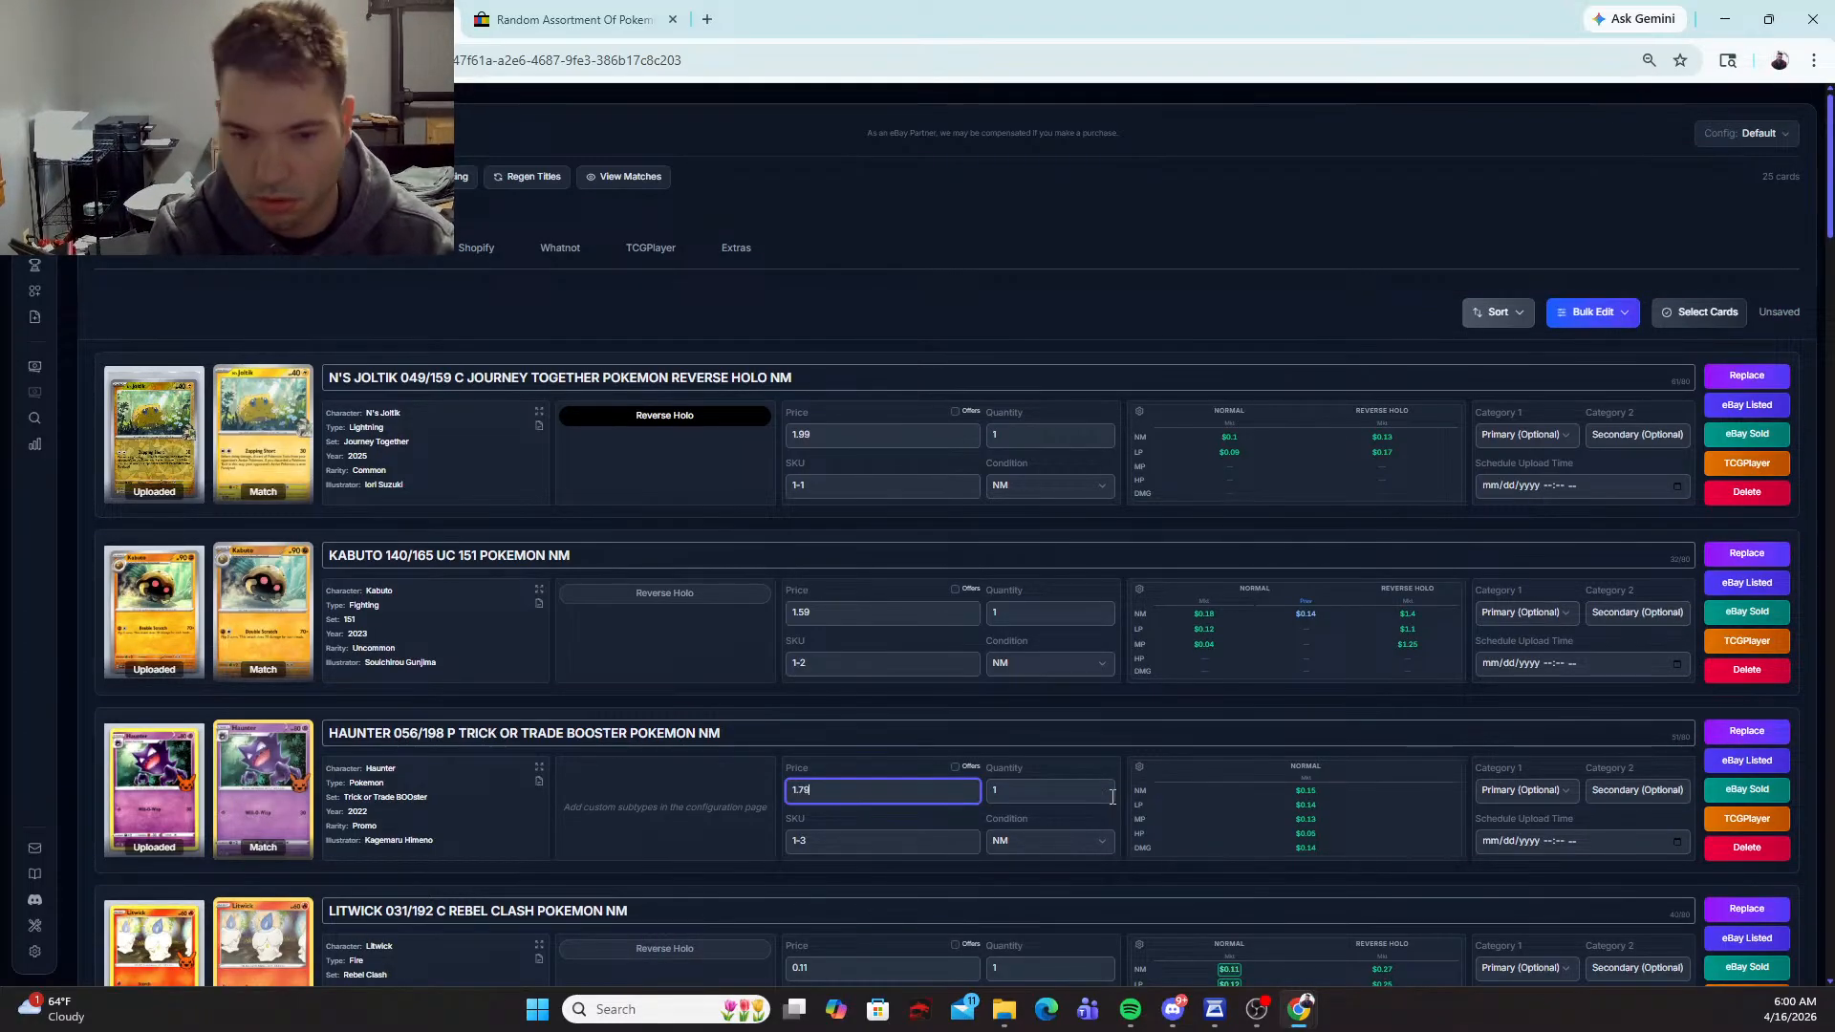
key("Tab")
Step: Replace the Litwick card's match with Trick or Trade BOOster #031/192 and set its price to 1.79
scroll(1060, 737, "down", 3)
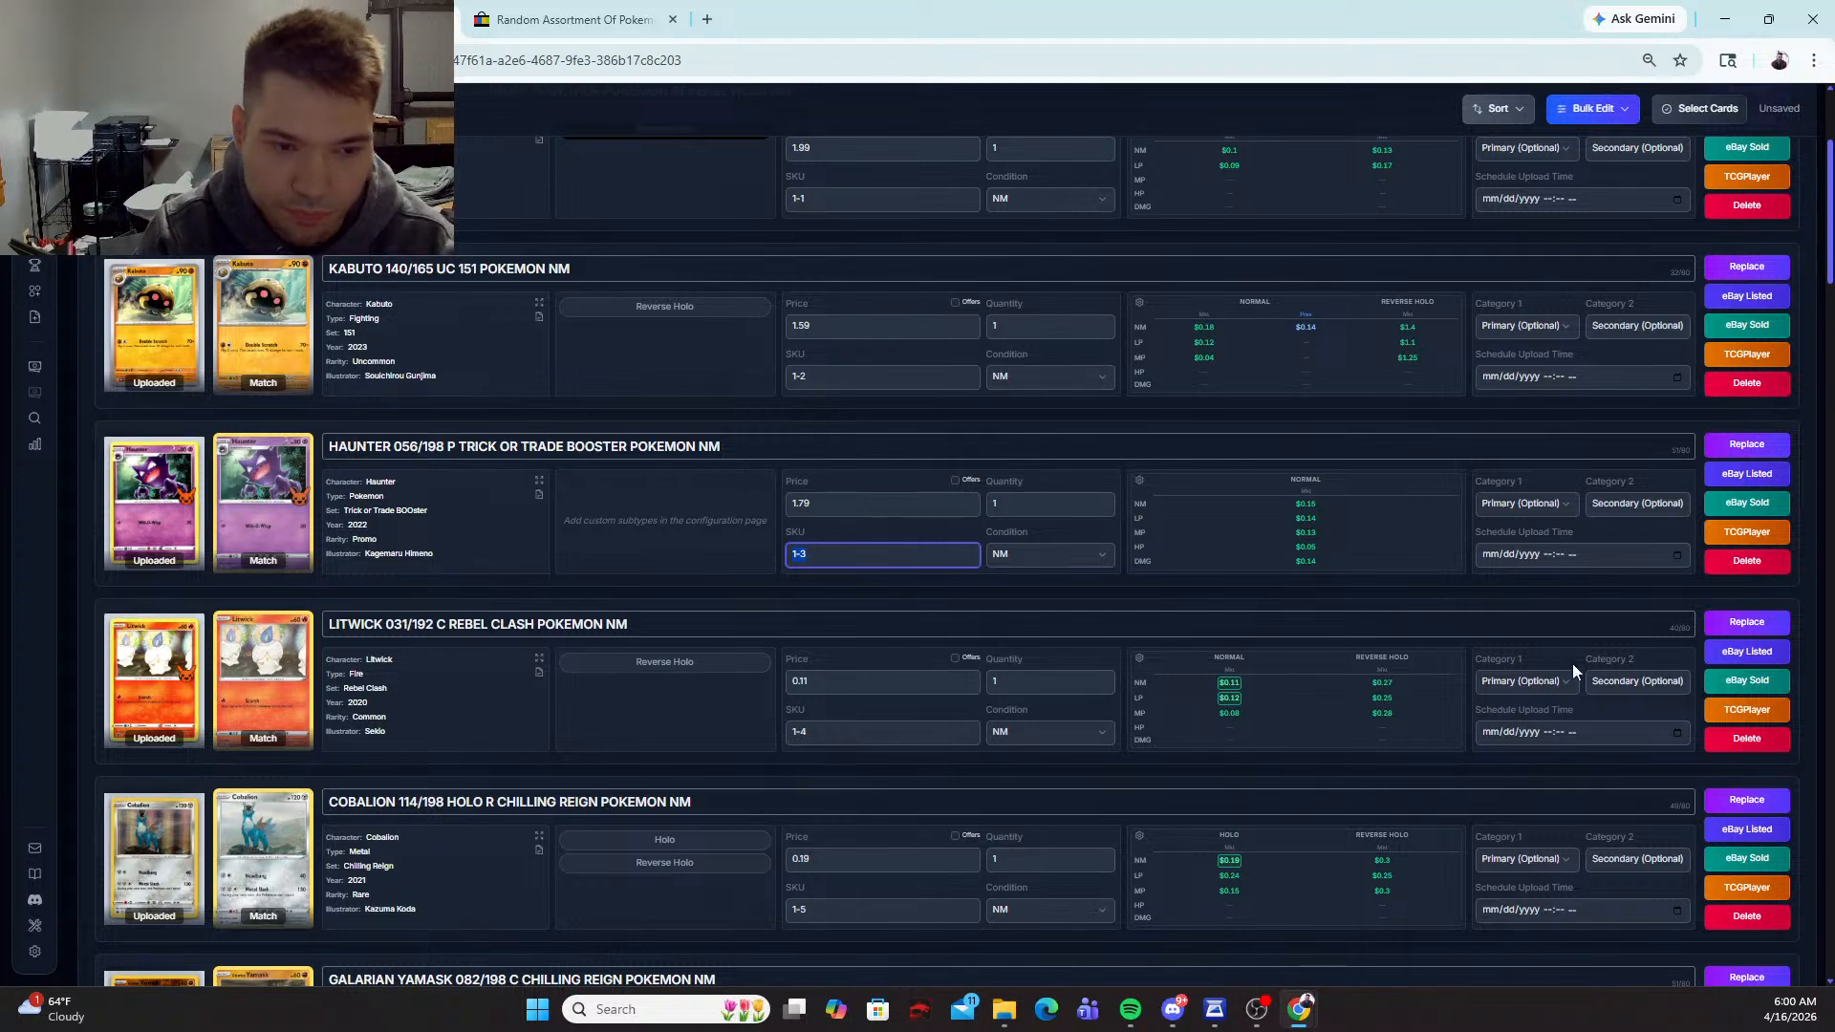
left_click(1746, 622)
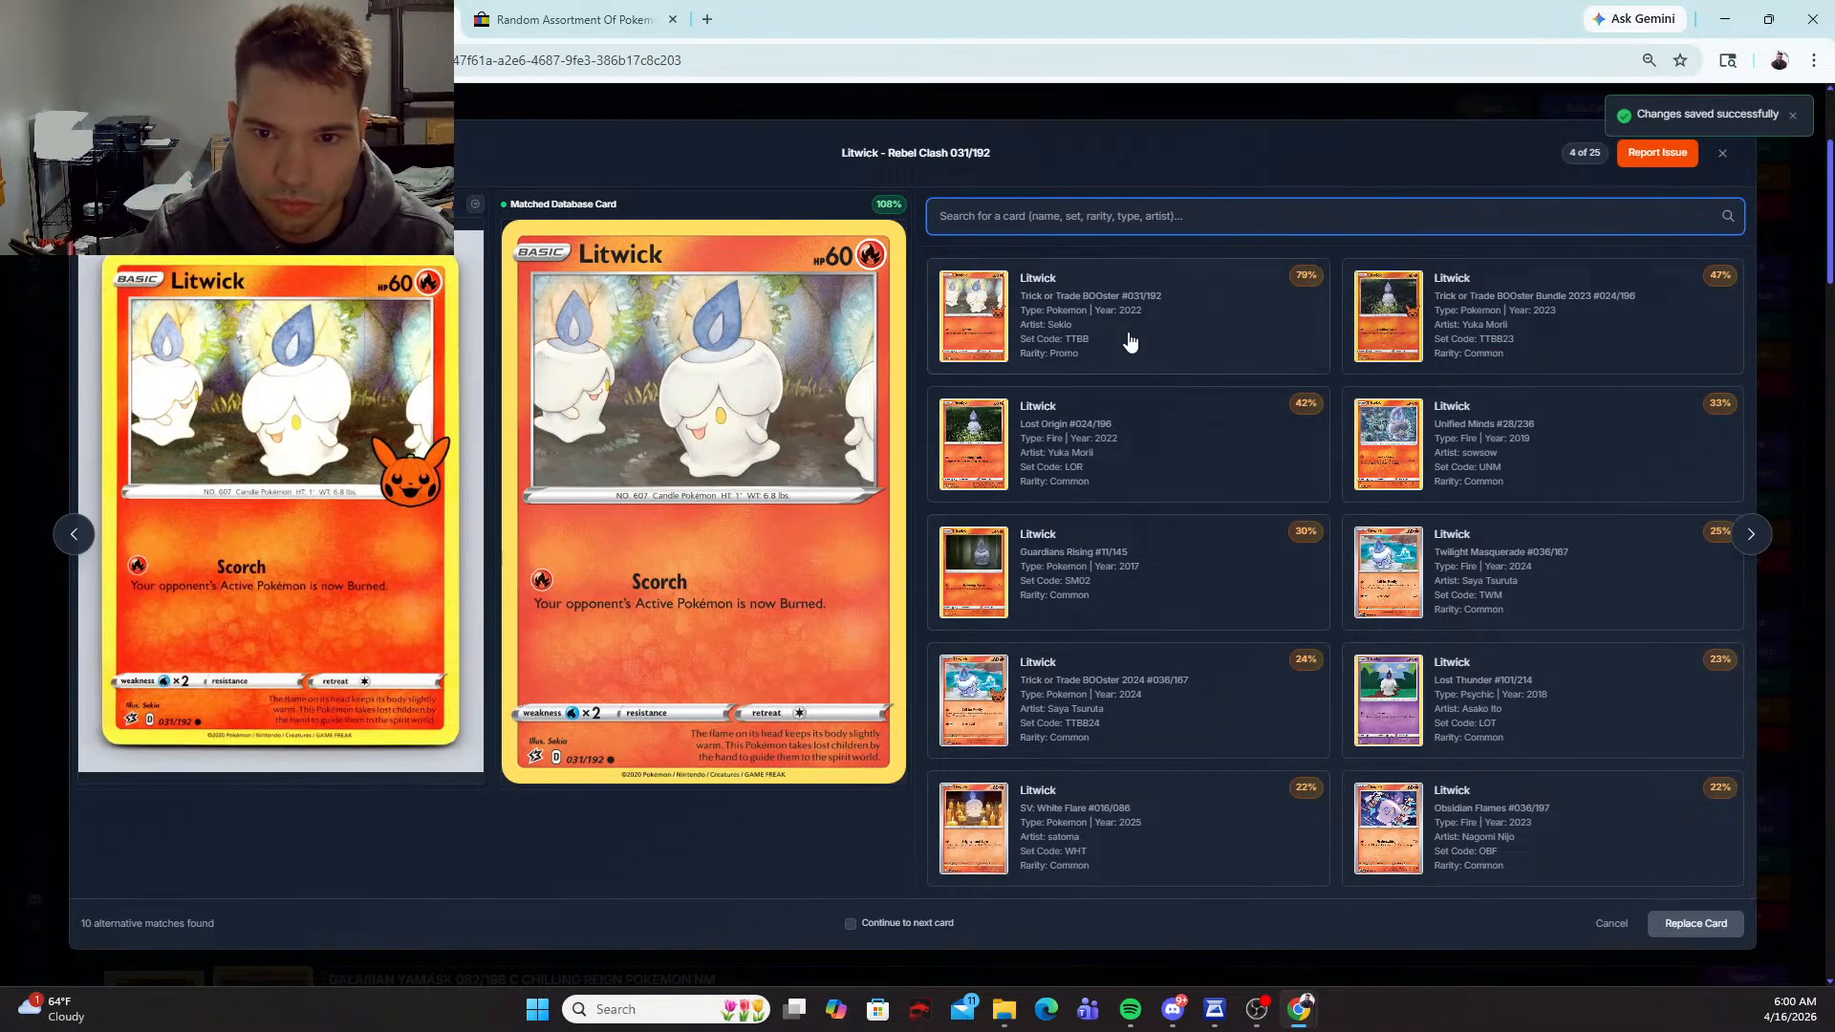
left_click(1130, 342)
left_click(1689, 925)
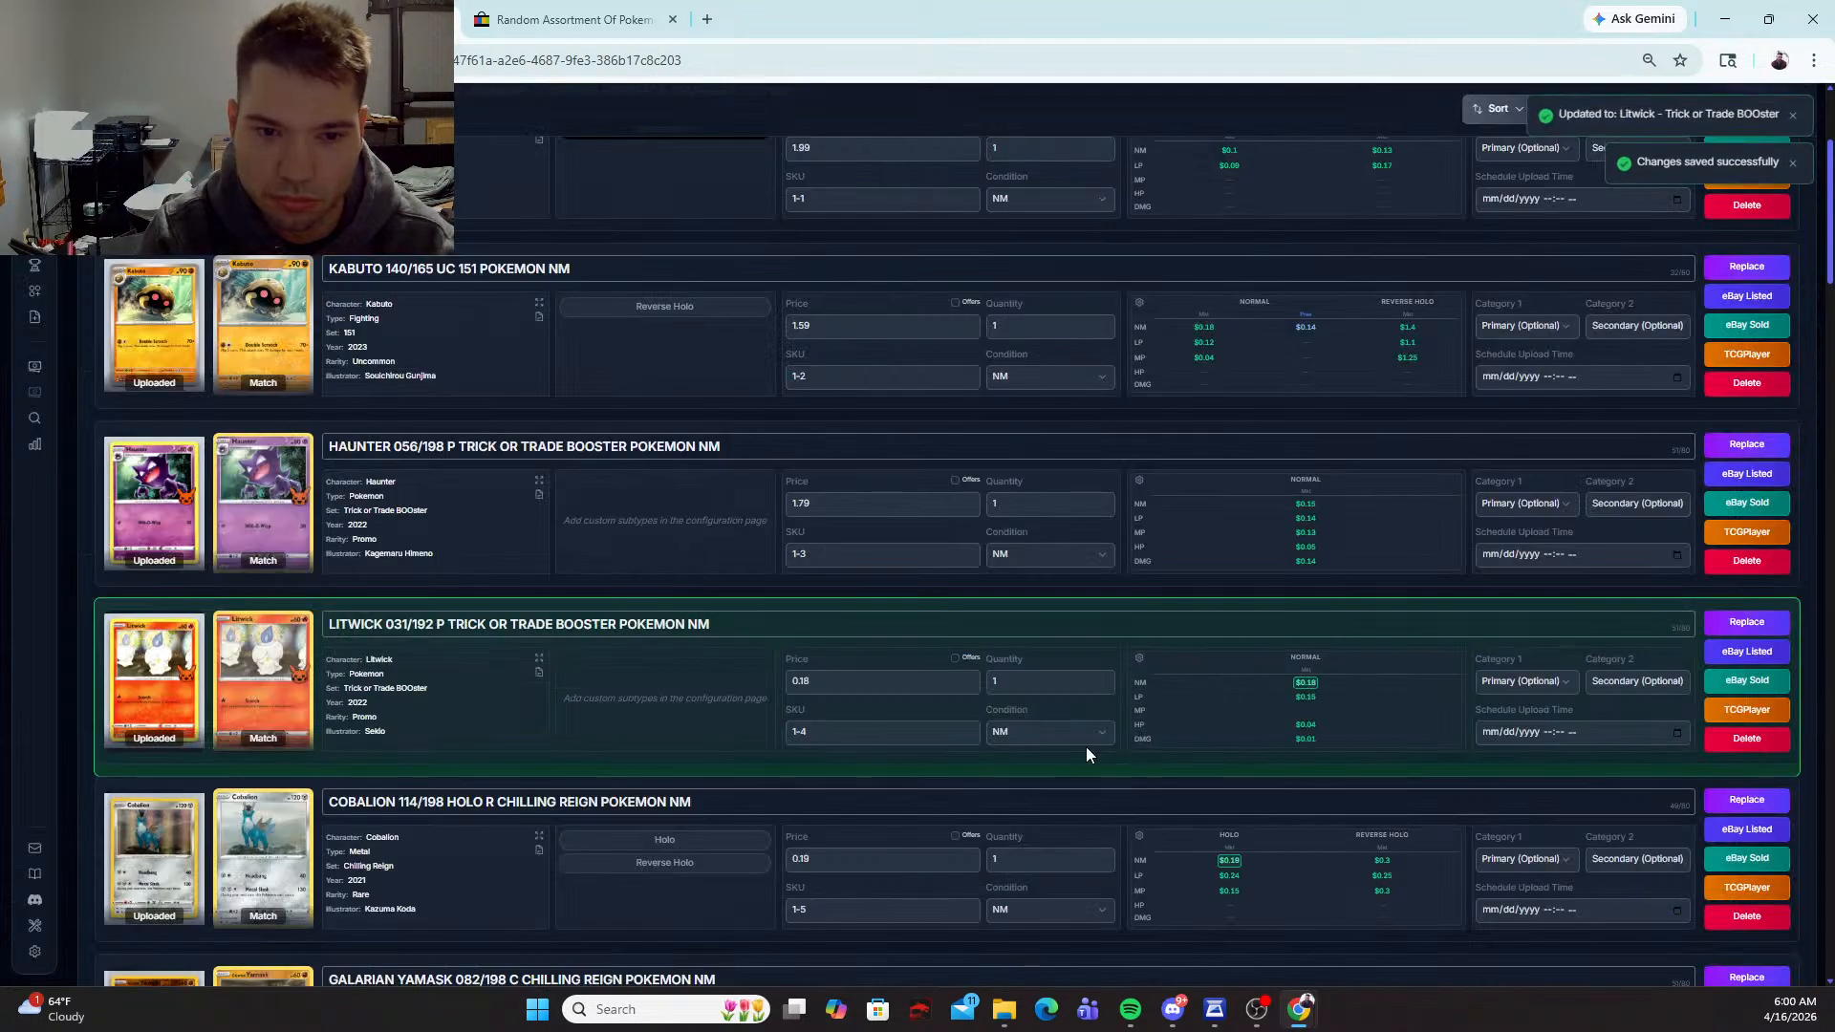
left_click_drag(848, 681, 732, 681)
type("1.79")
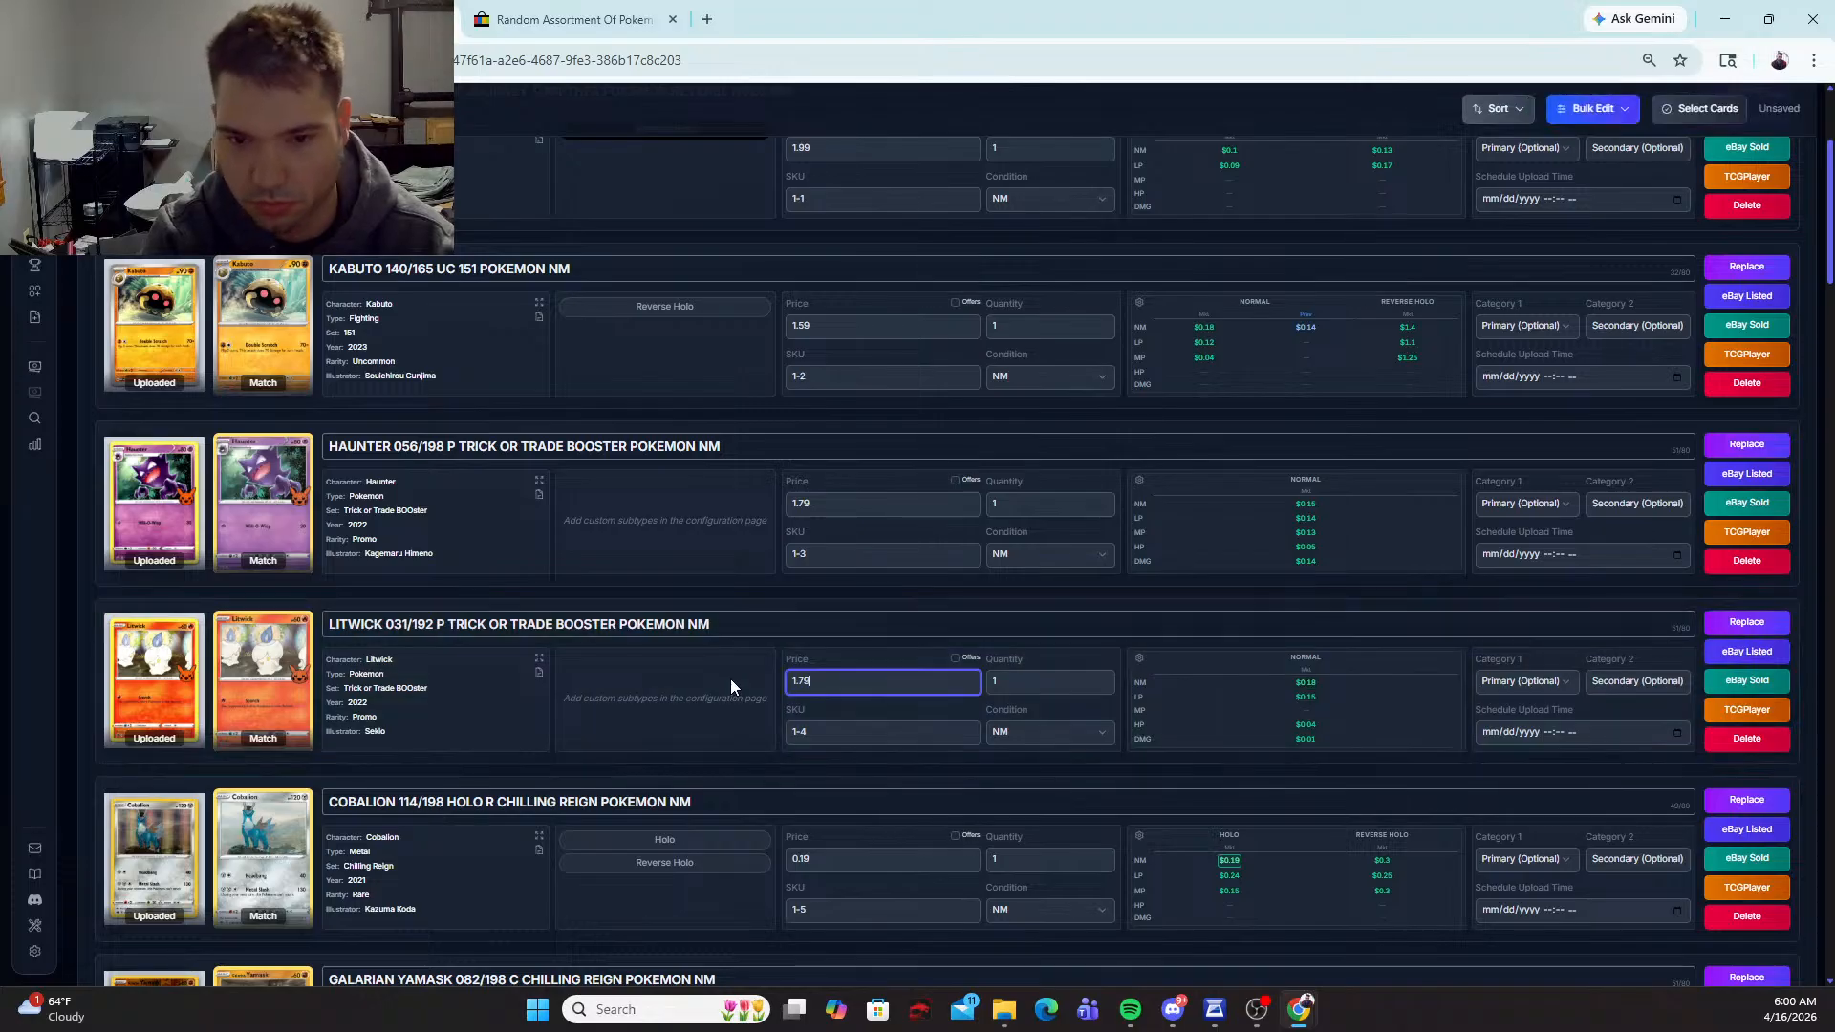
Step: Mark the Cobalion 114/198 card as Holo and set its price to 1.99
scroll(730, 679, "down", 2)
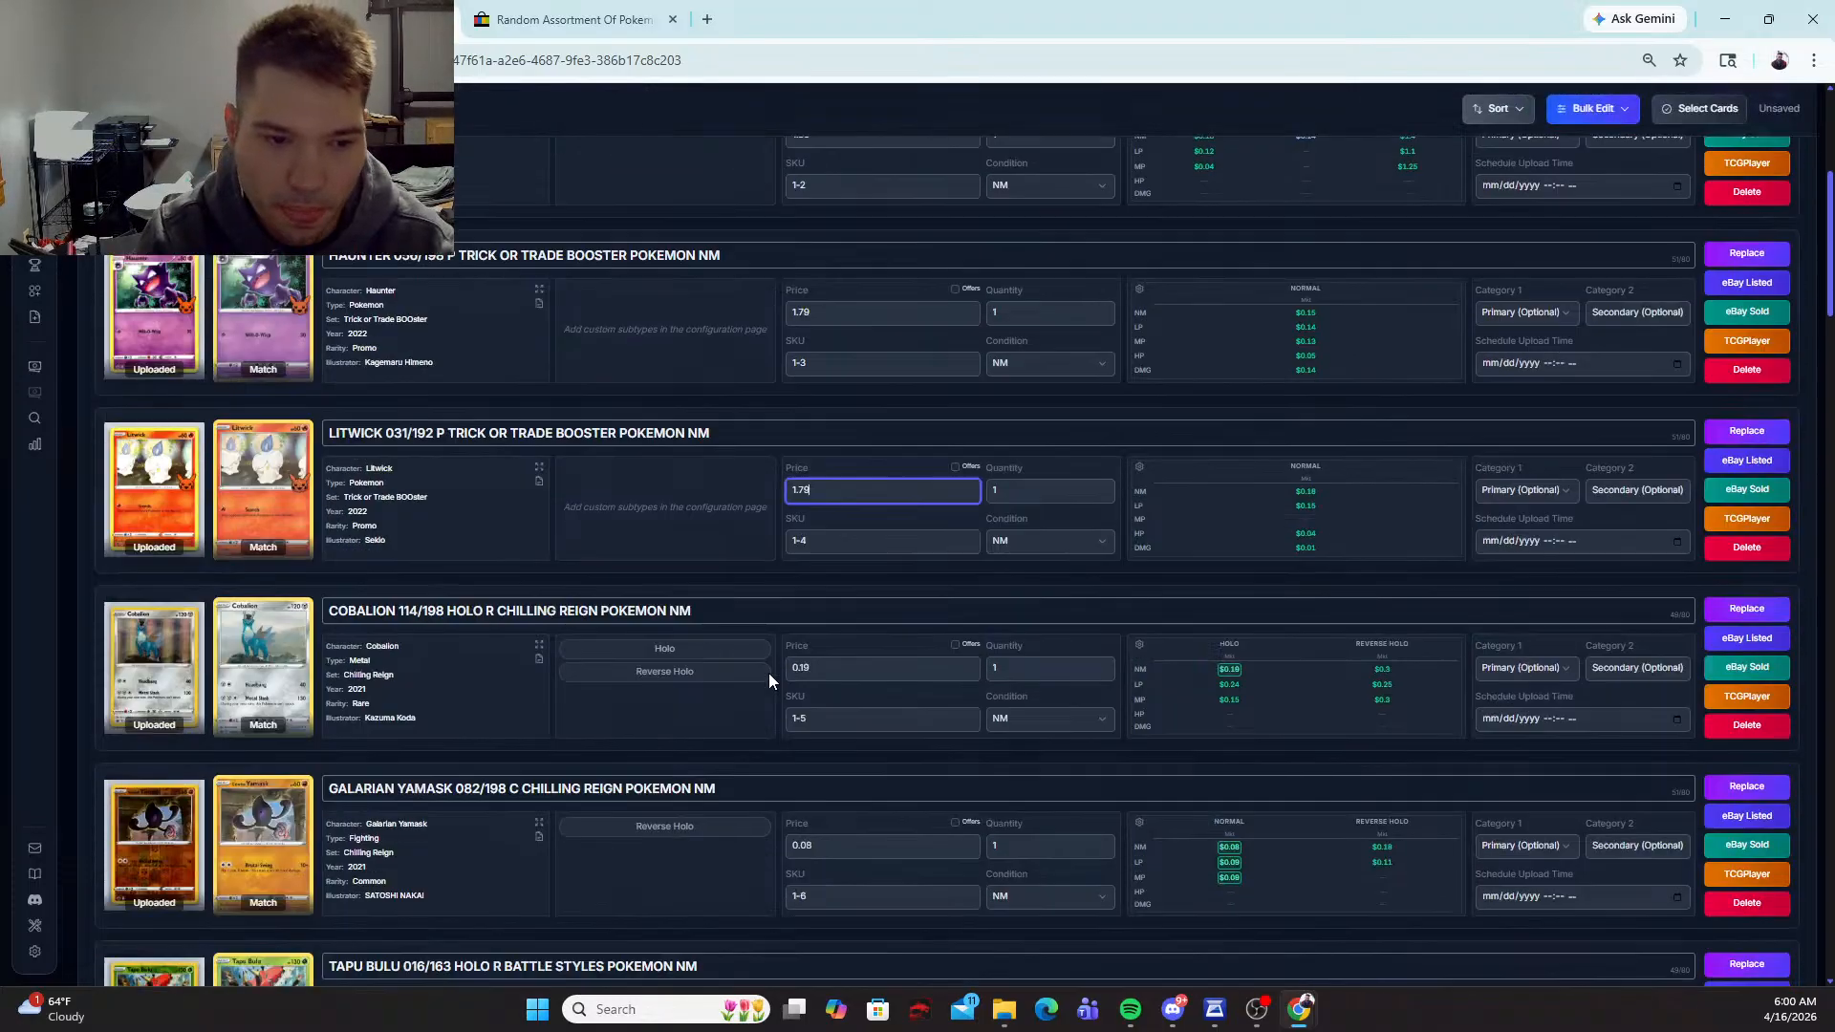
left_click(667, 650)
double_click(864, 675)
type("1.99")
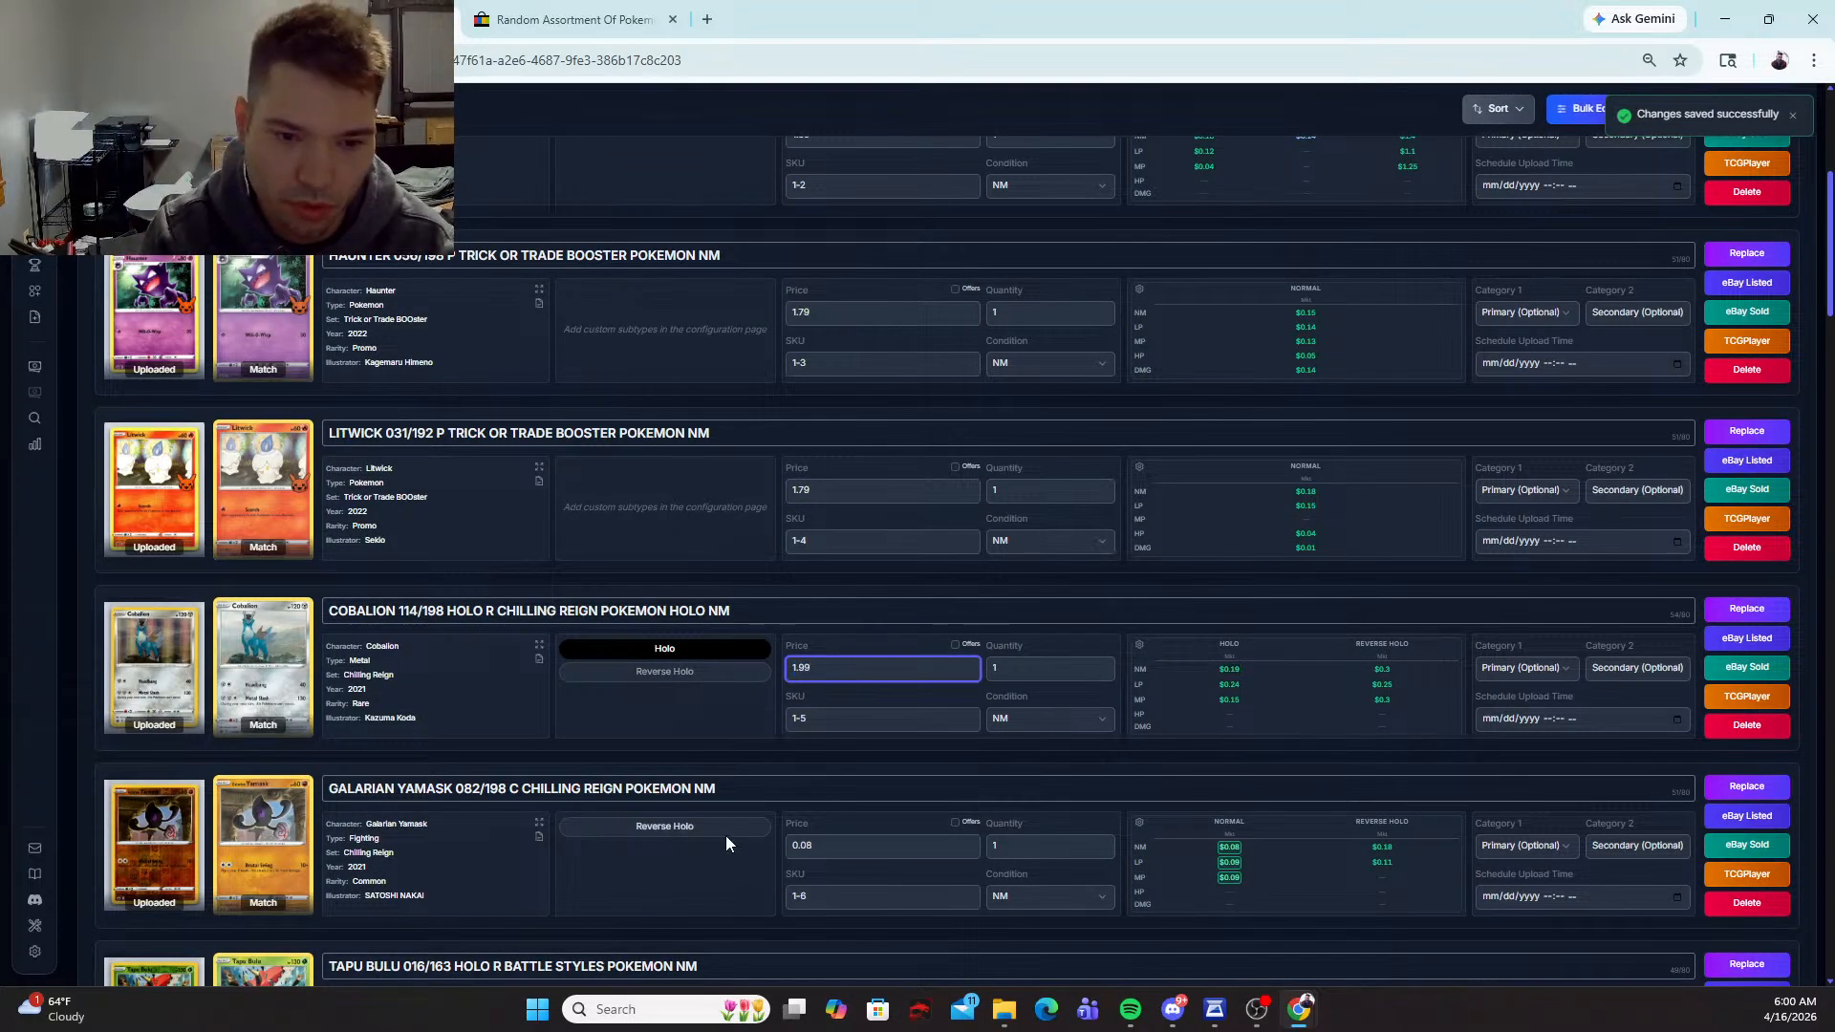
Step: Mark the Galarian Yamask 082/198 card as Reverse Holo and set its price to 1.99
scroll(725, 836, "down", 3)
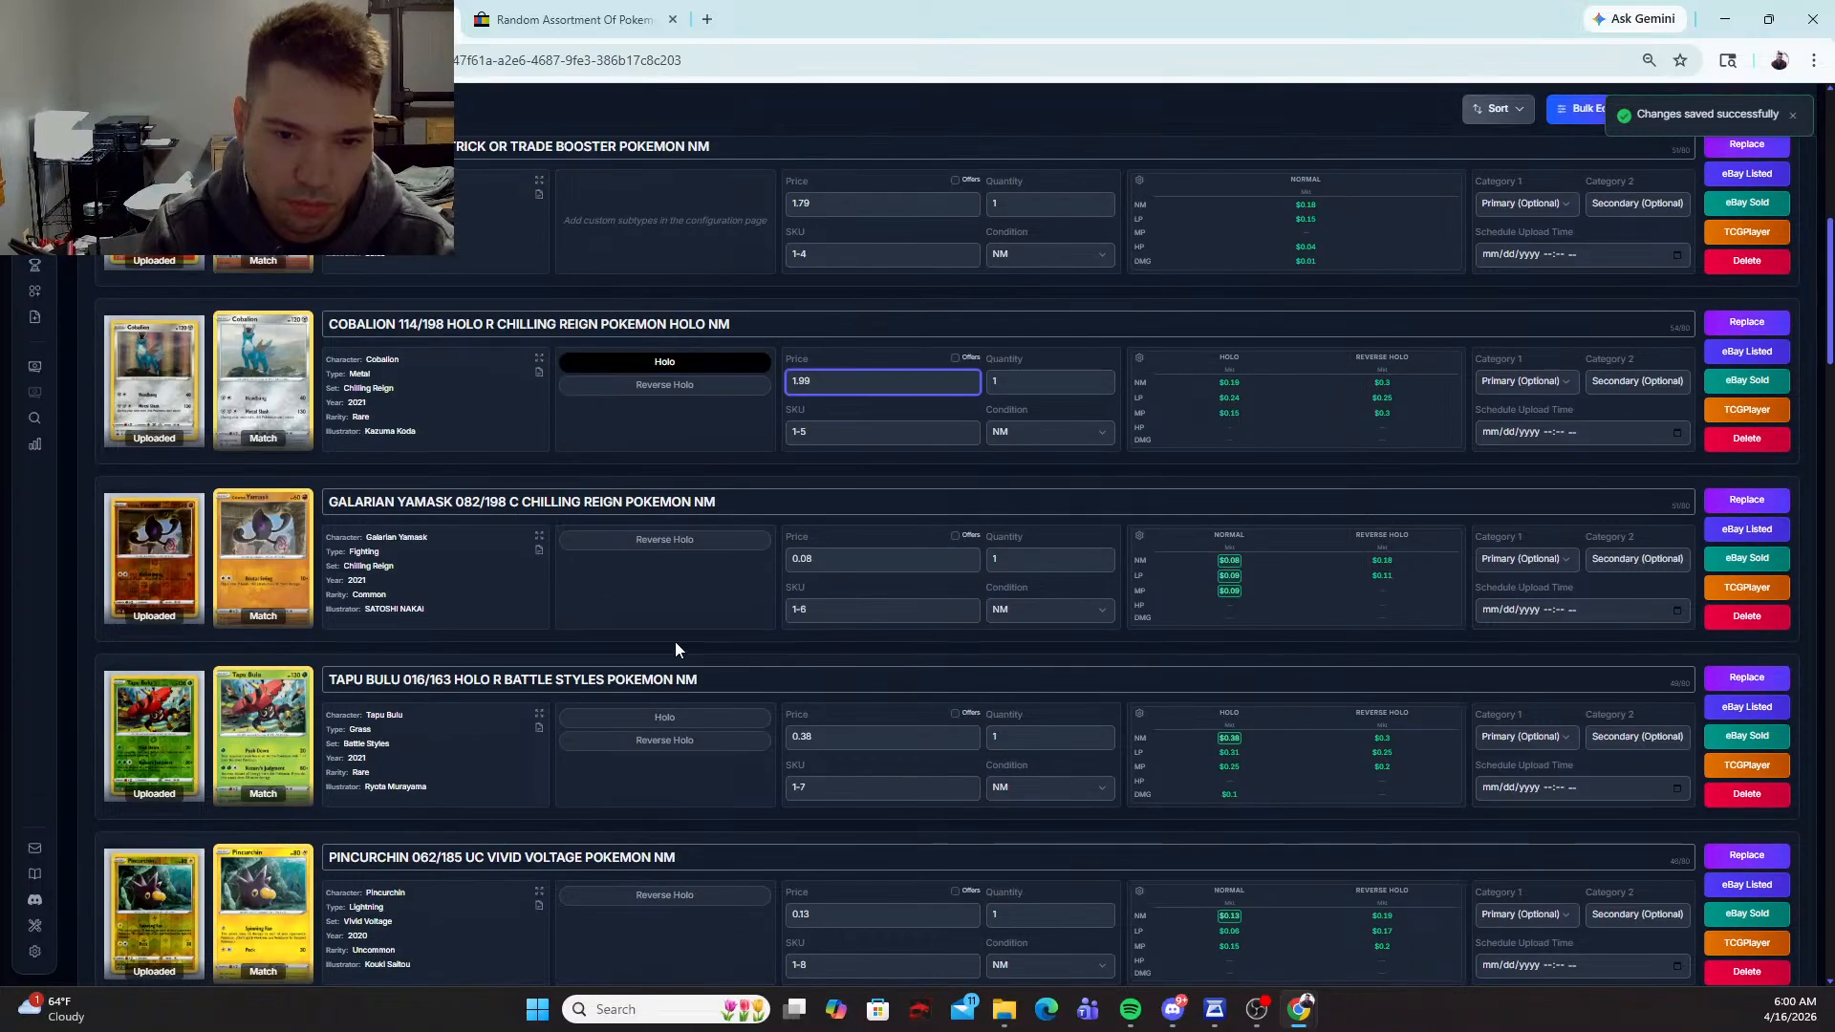
left_click(683, 540)
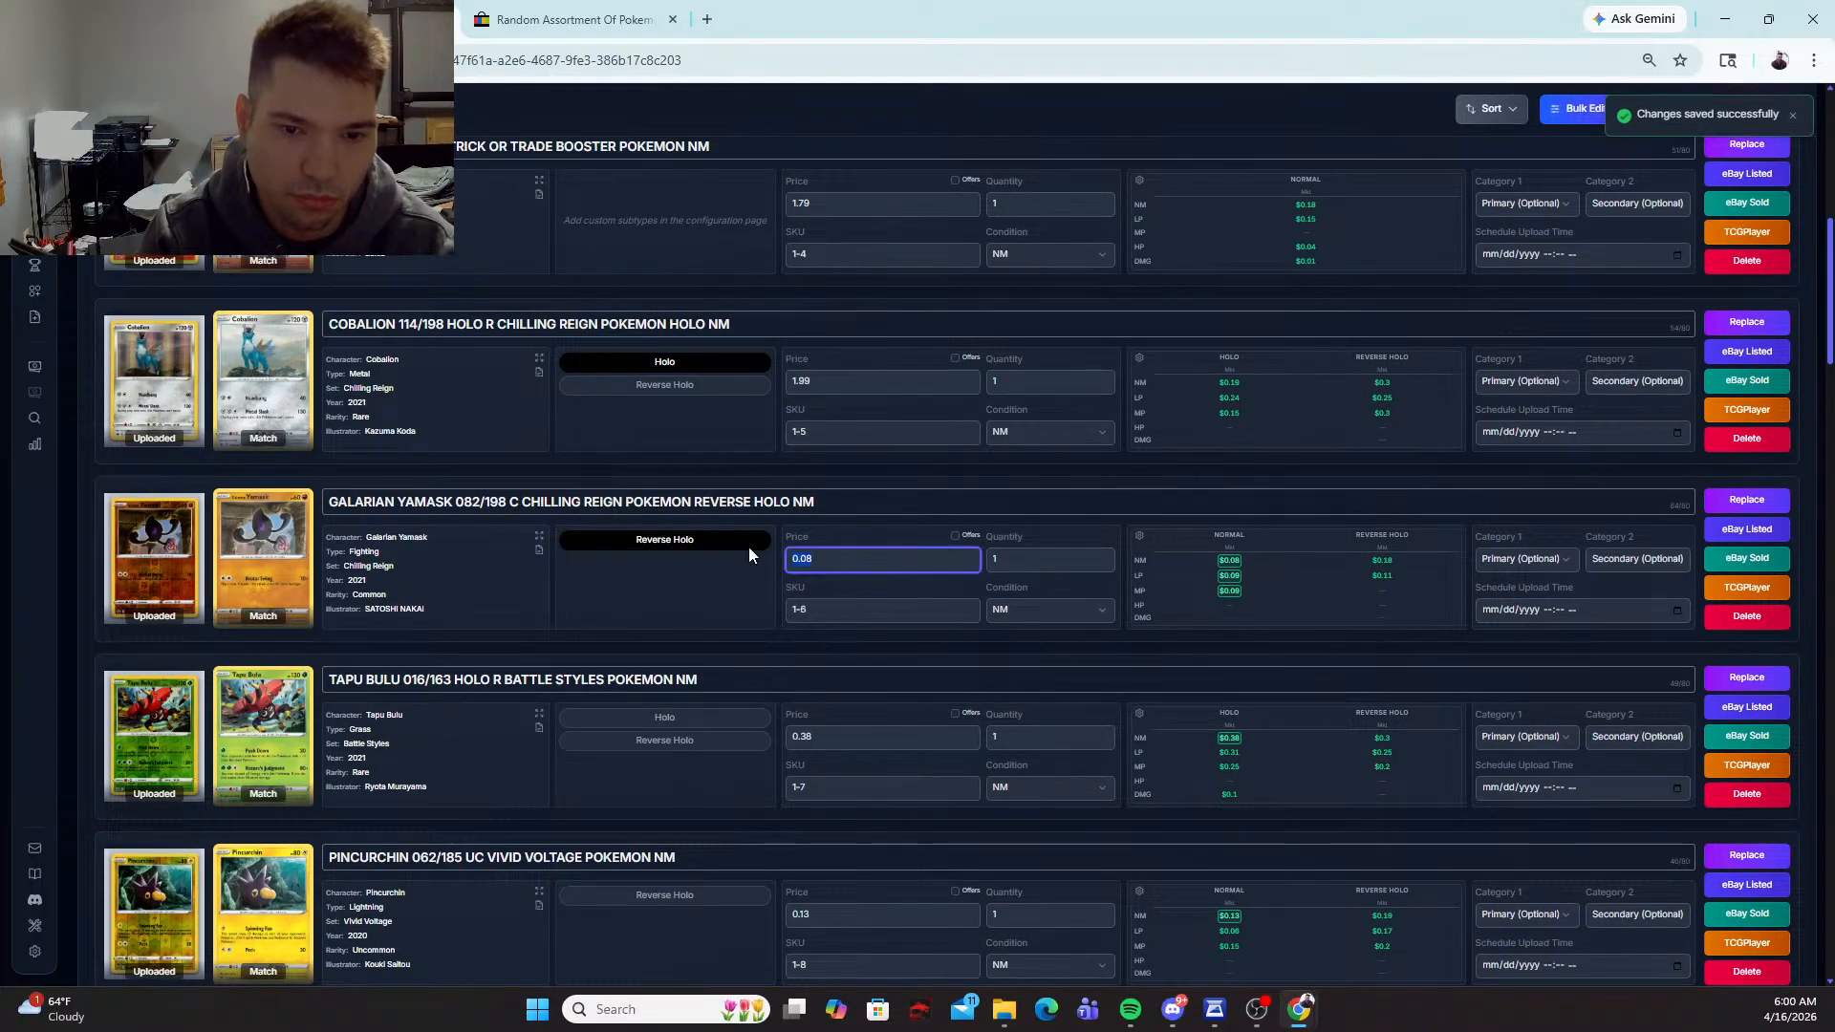
type("1.99")
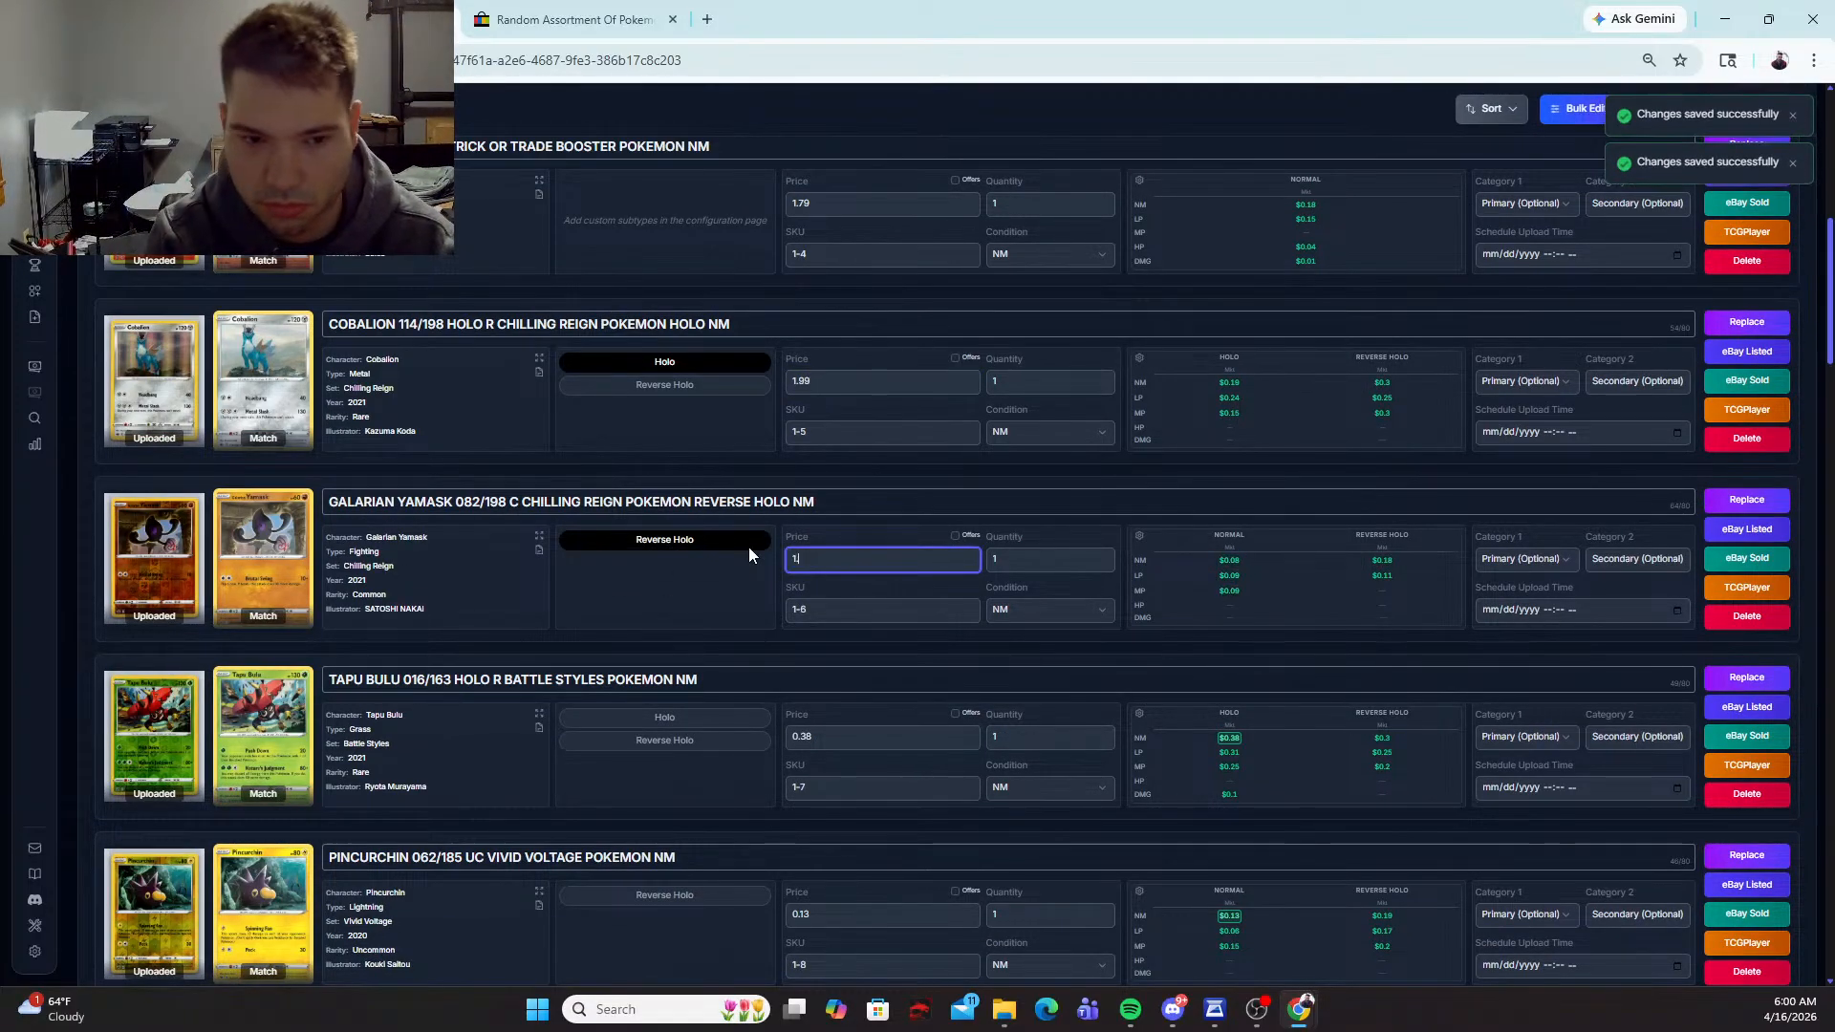
key("Tab")
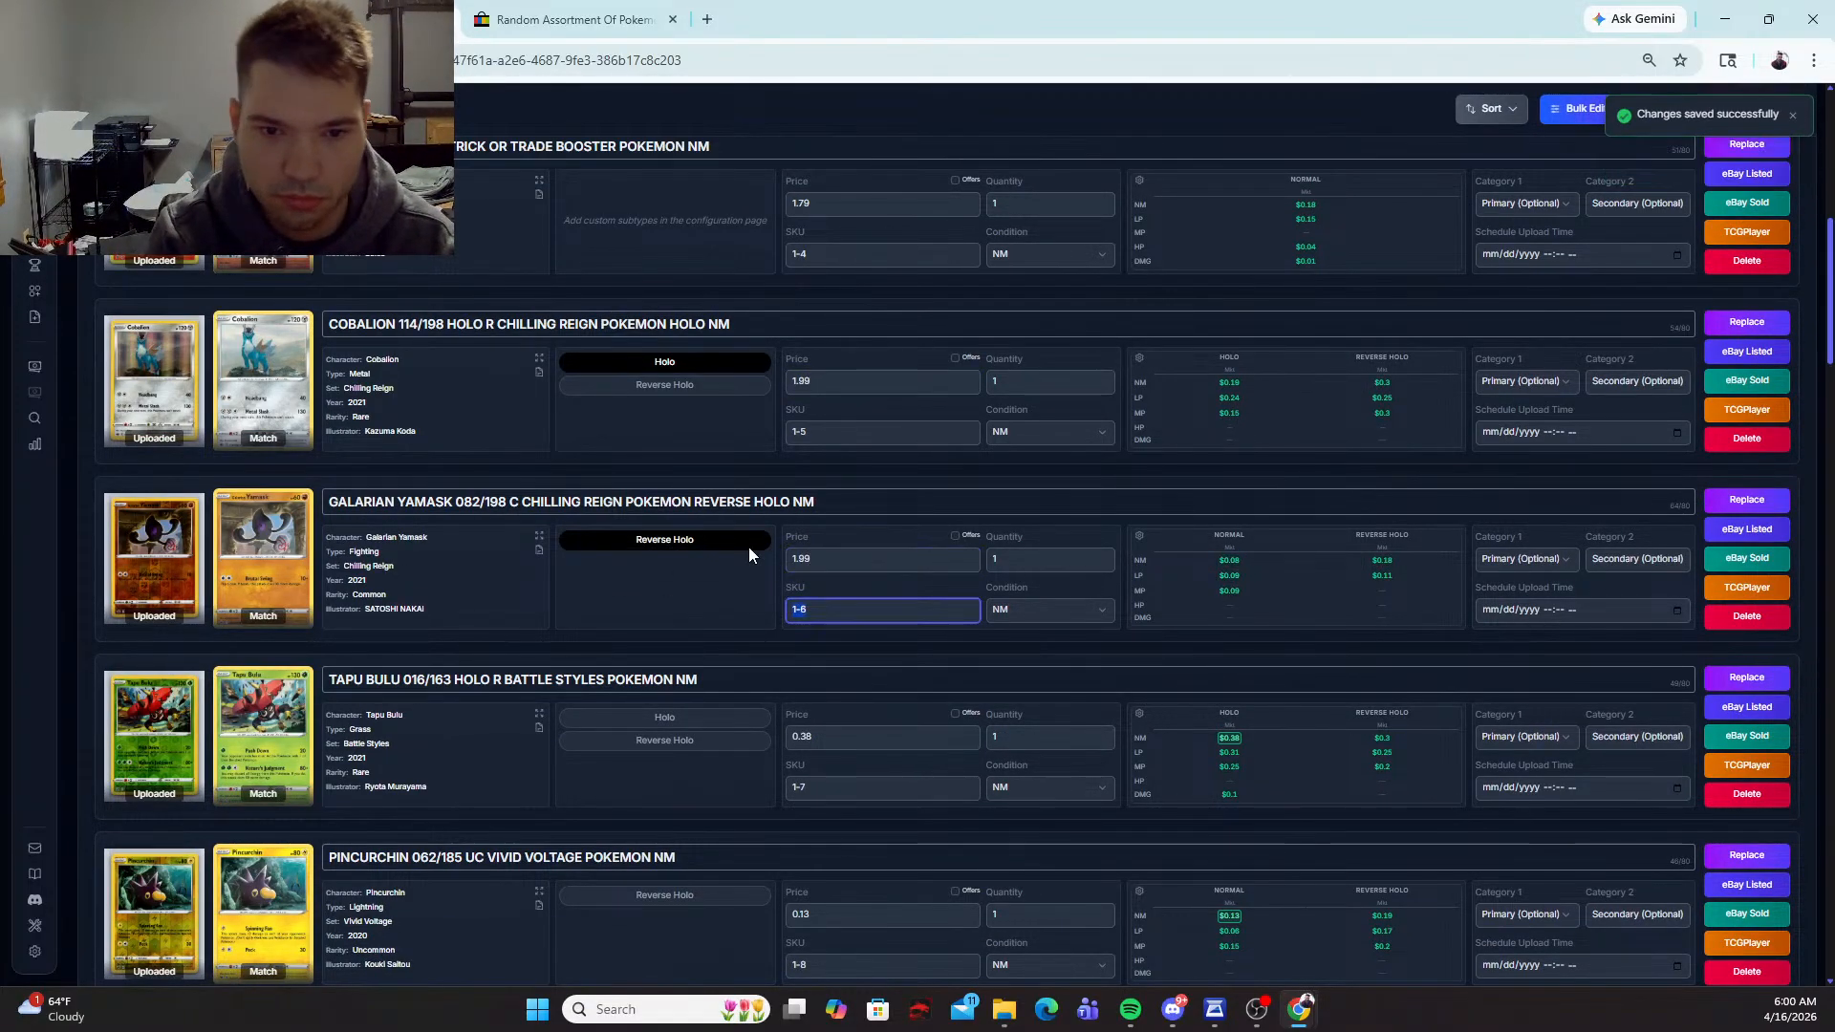
Step: Mark the Tapu Bulu 016/163 card as Reverse Holo and set its price to 1.99
left_click(691, 742)
type("1.99")
key("Tab")
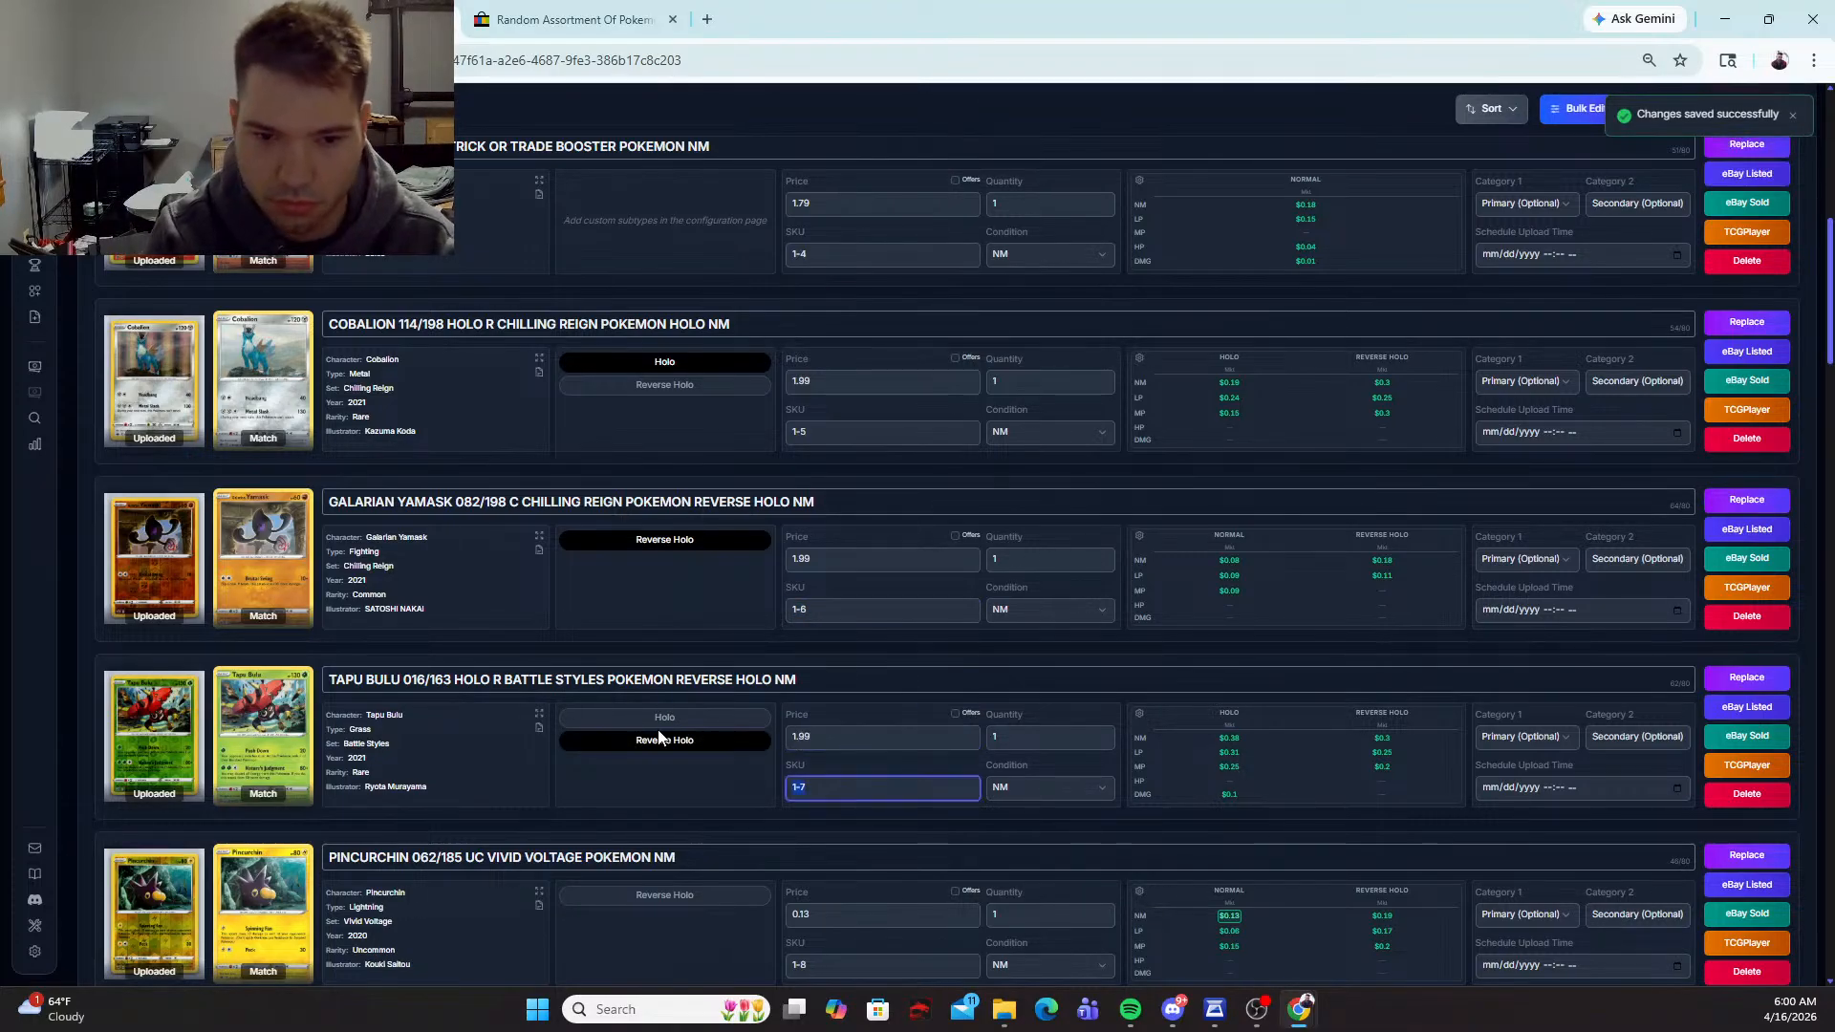
Step: Mark the Pincurchin 062/185 and Shelmet 009/189 cards as Reverse Holo and set both prices to 1.99
scroll(659, 737, "down", 4)
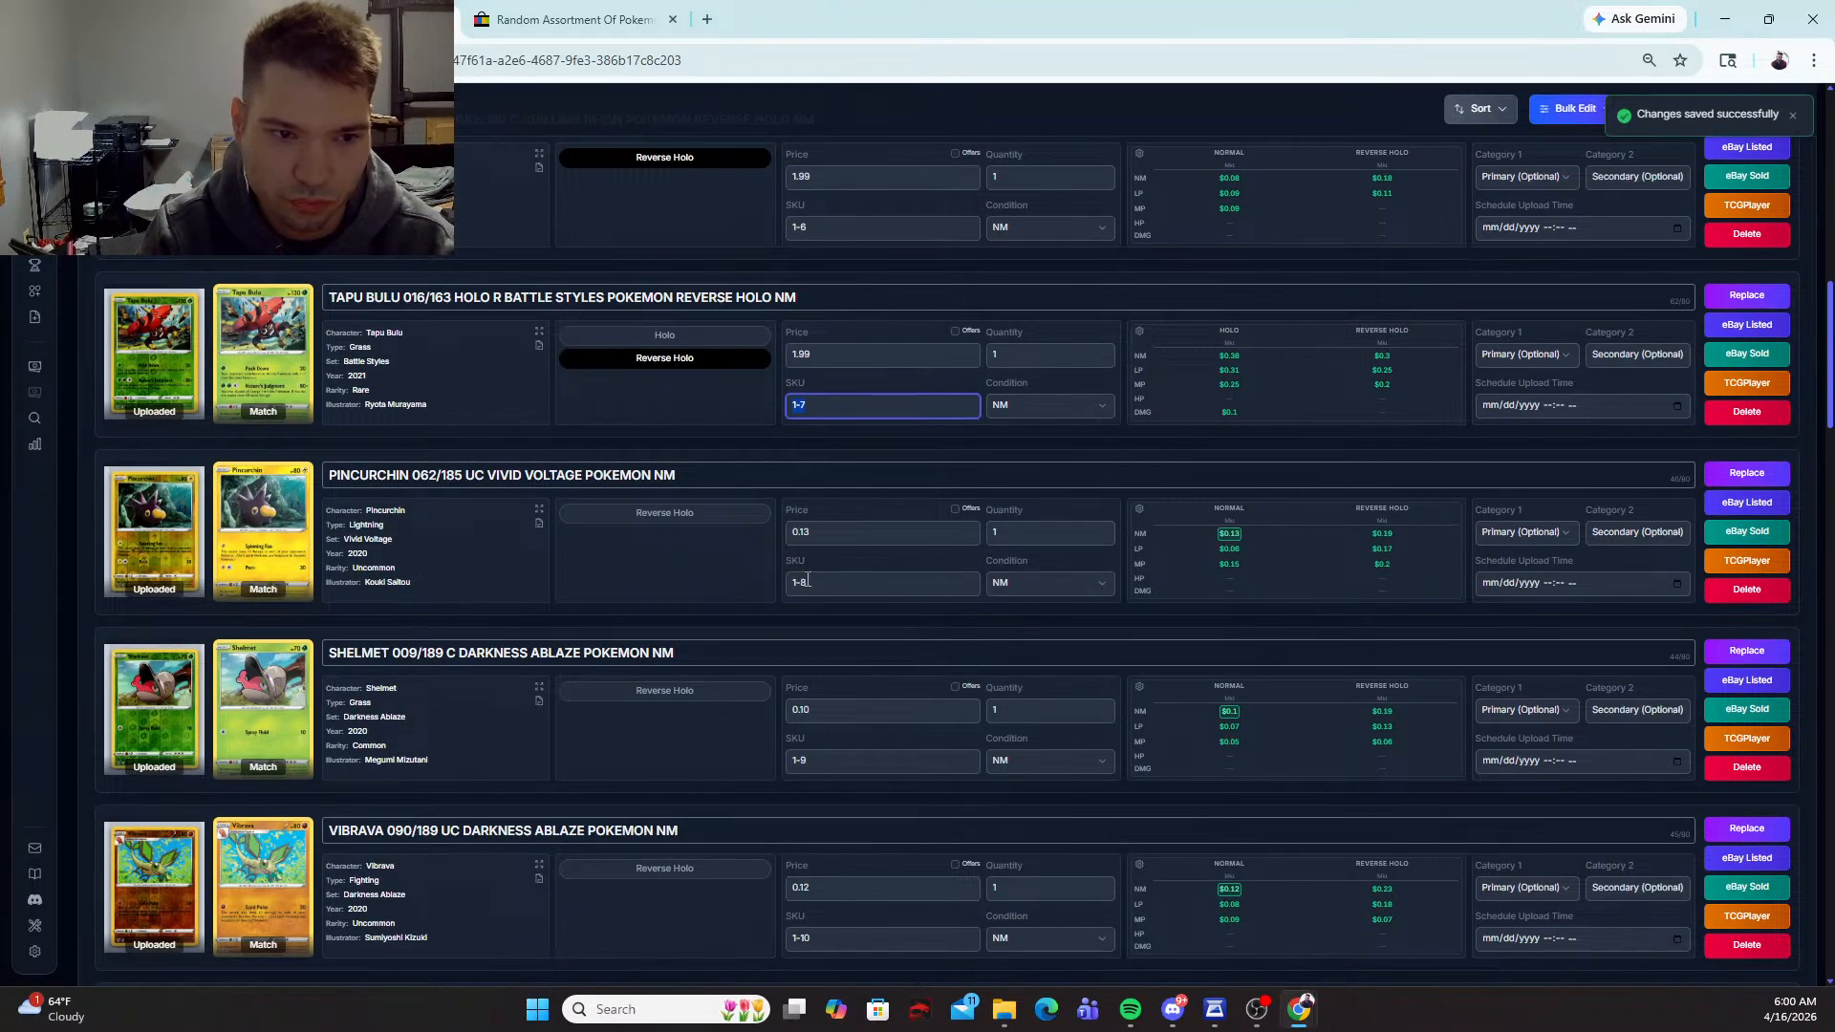
left_click(808, 582)
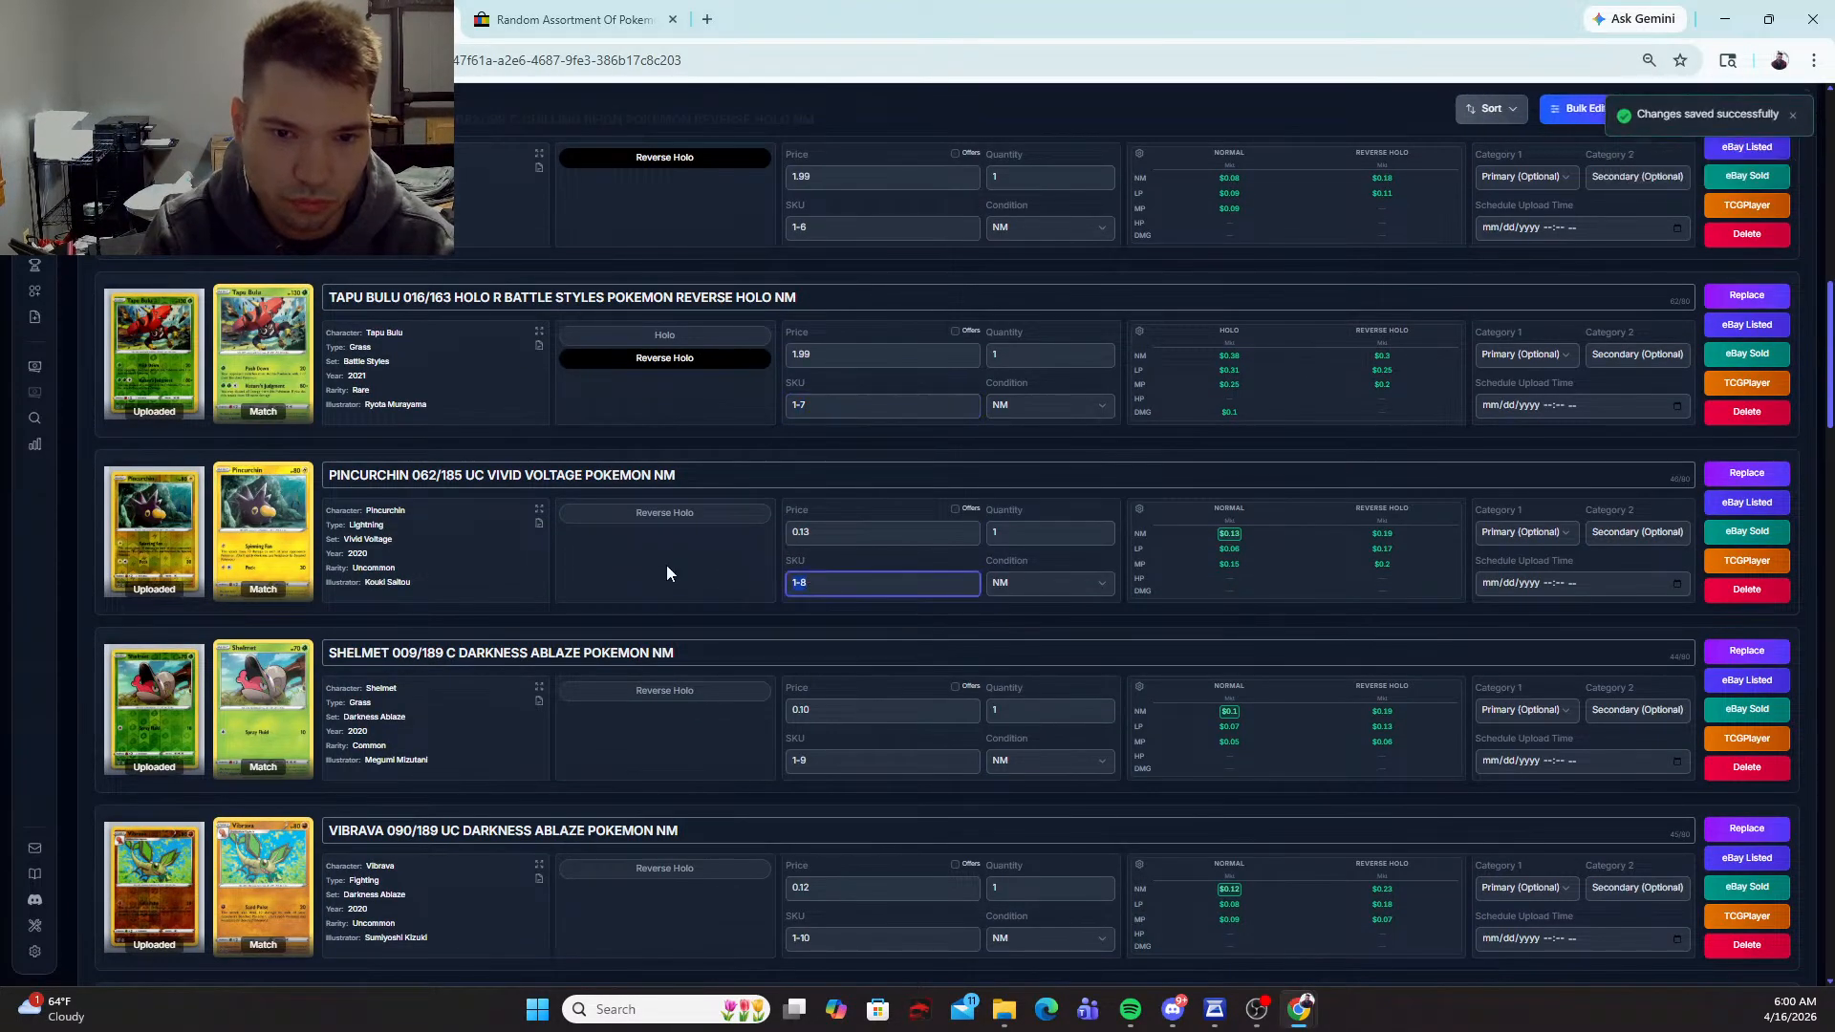
left_click(817, 525)
key("BackSpace")
type("1.99")
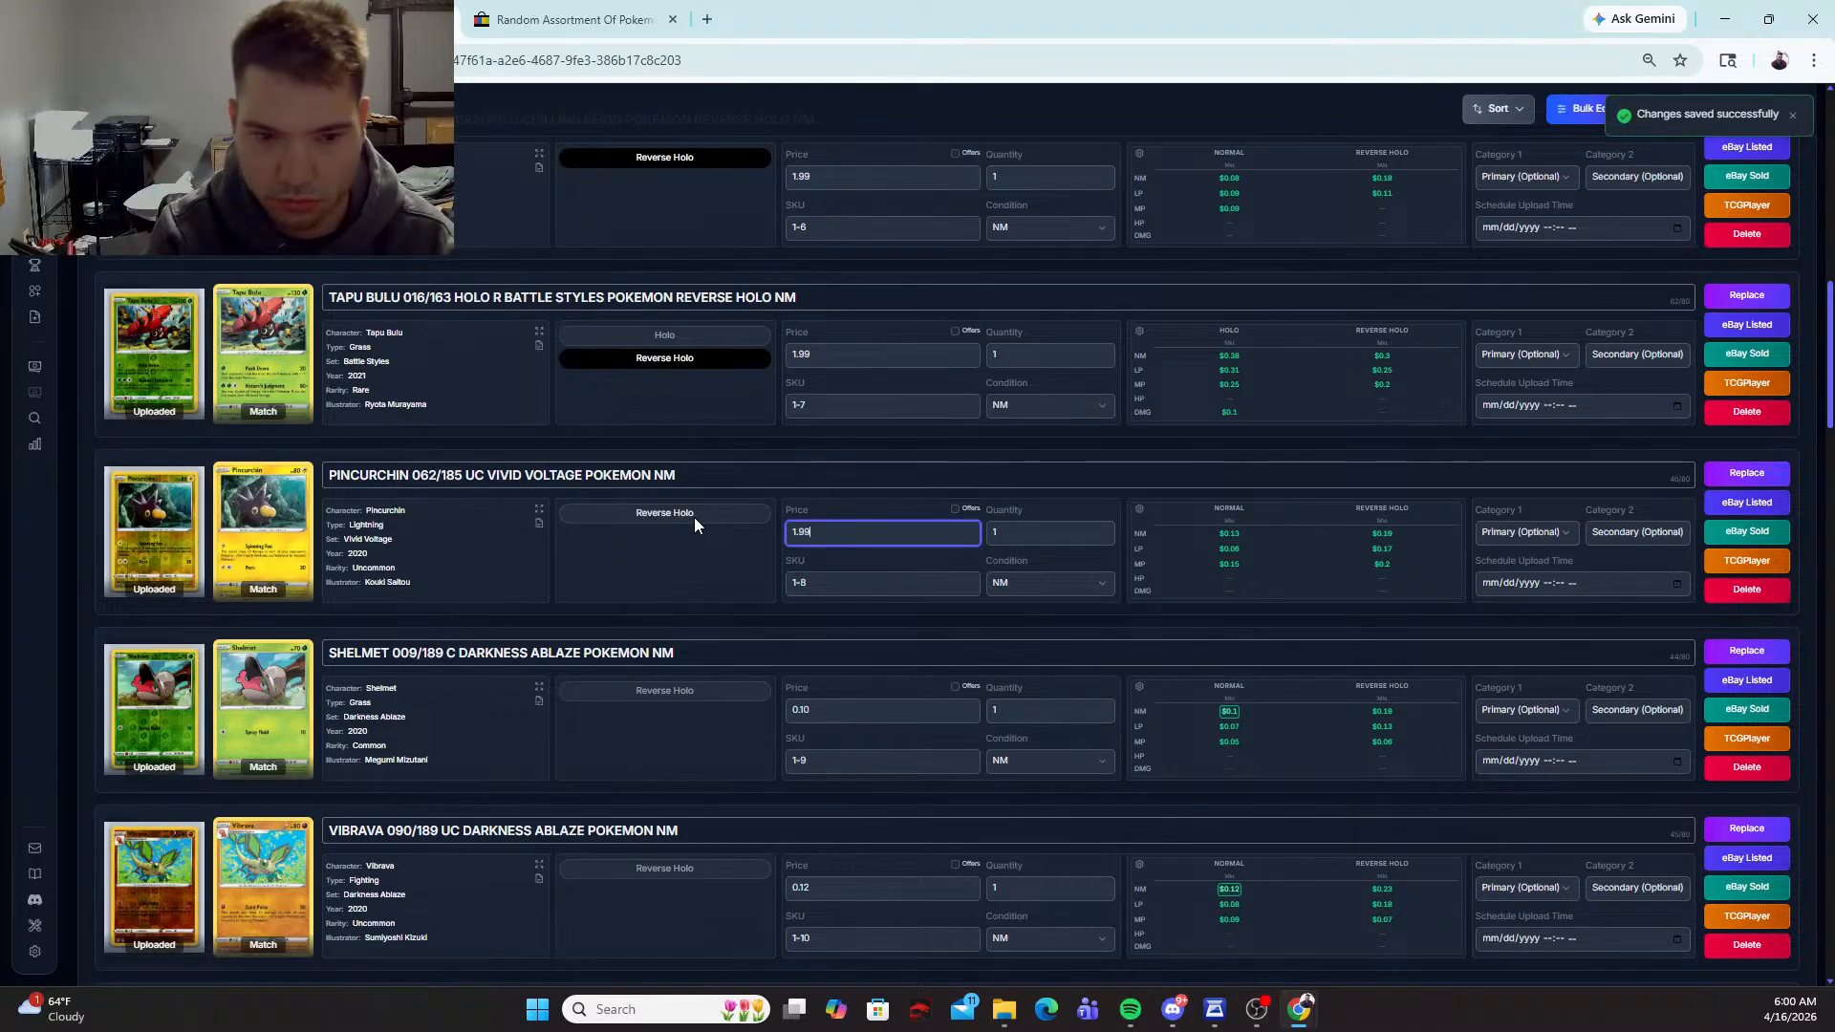
left_click(840, 708)
key("BackSpace")
type("1.99")
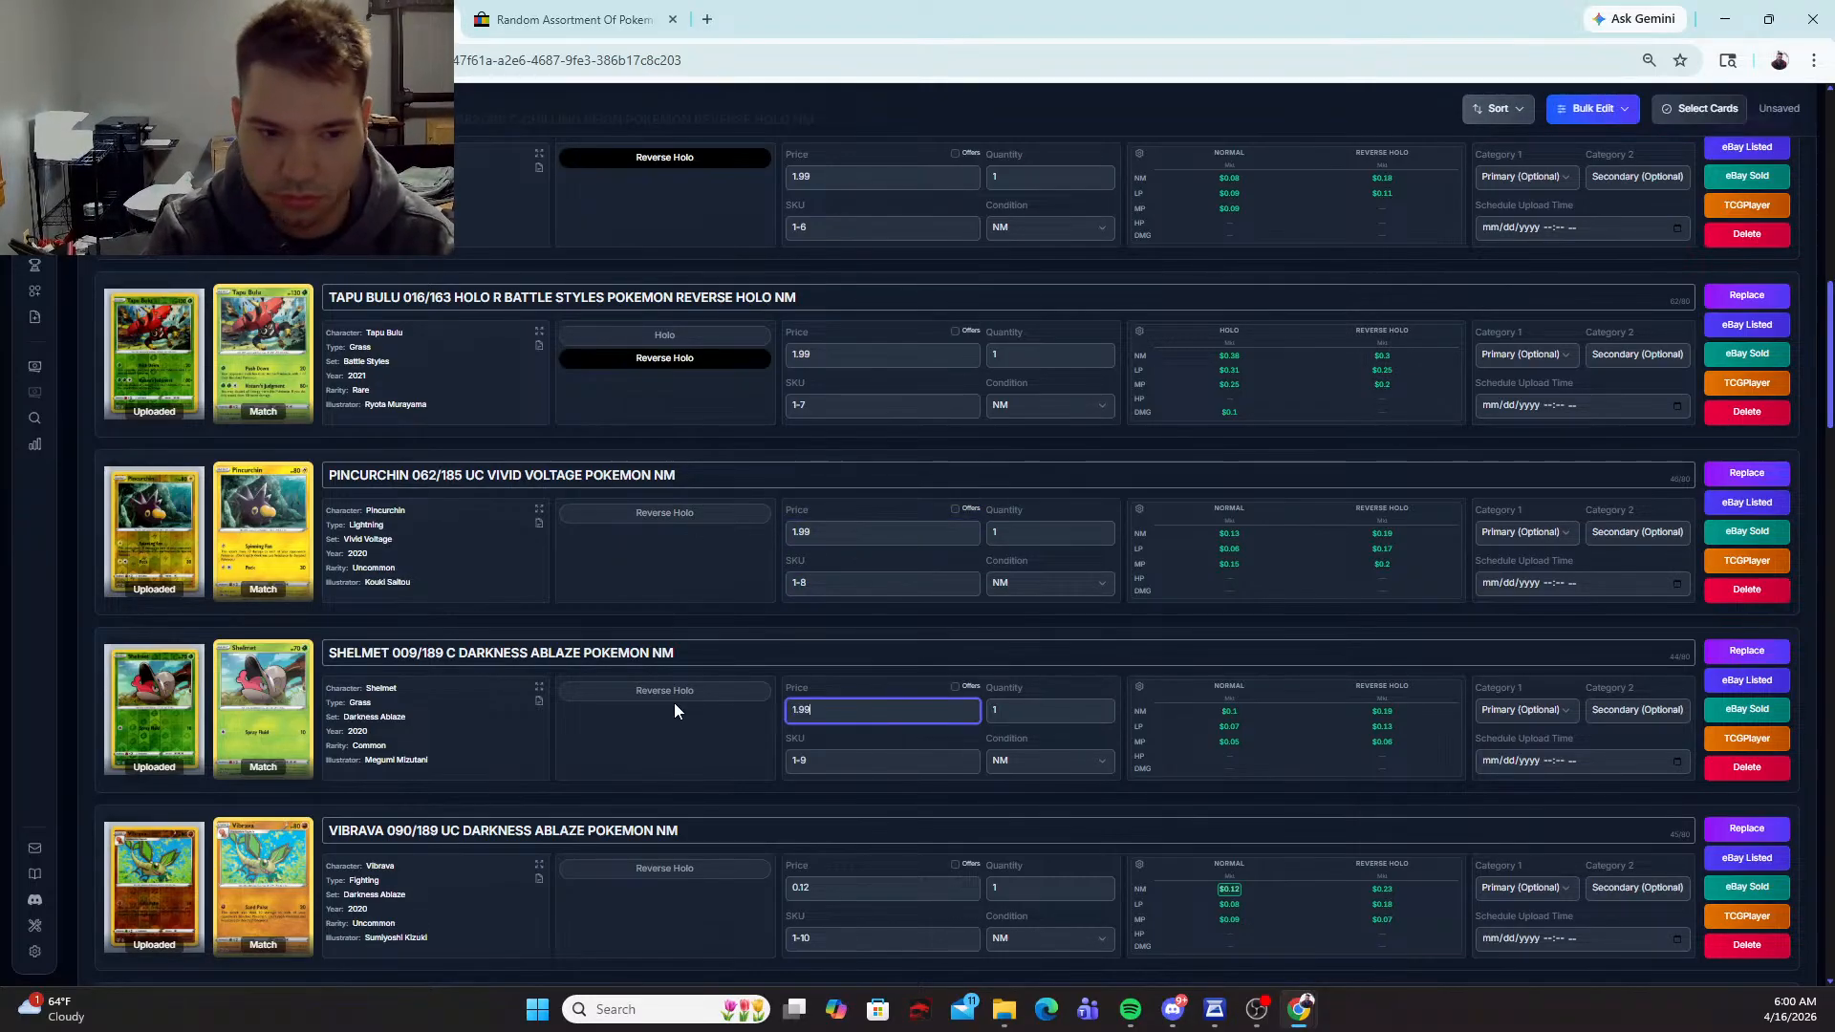
left_click(686, 690)
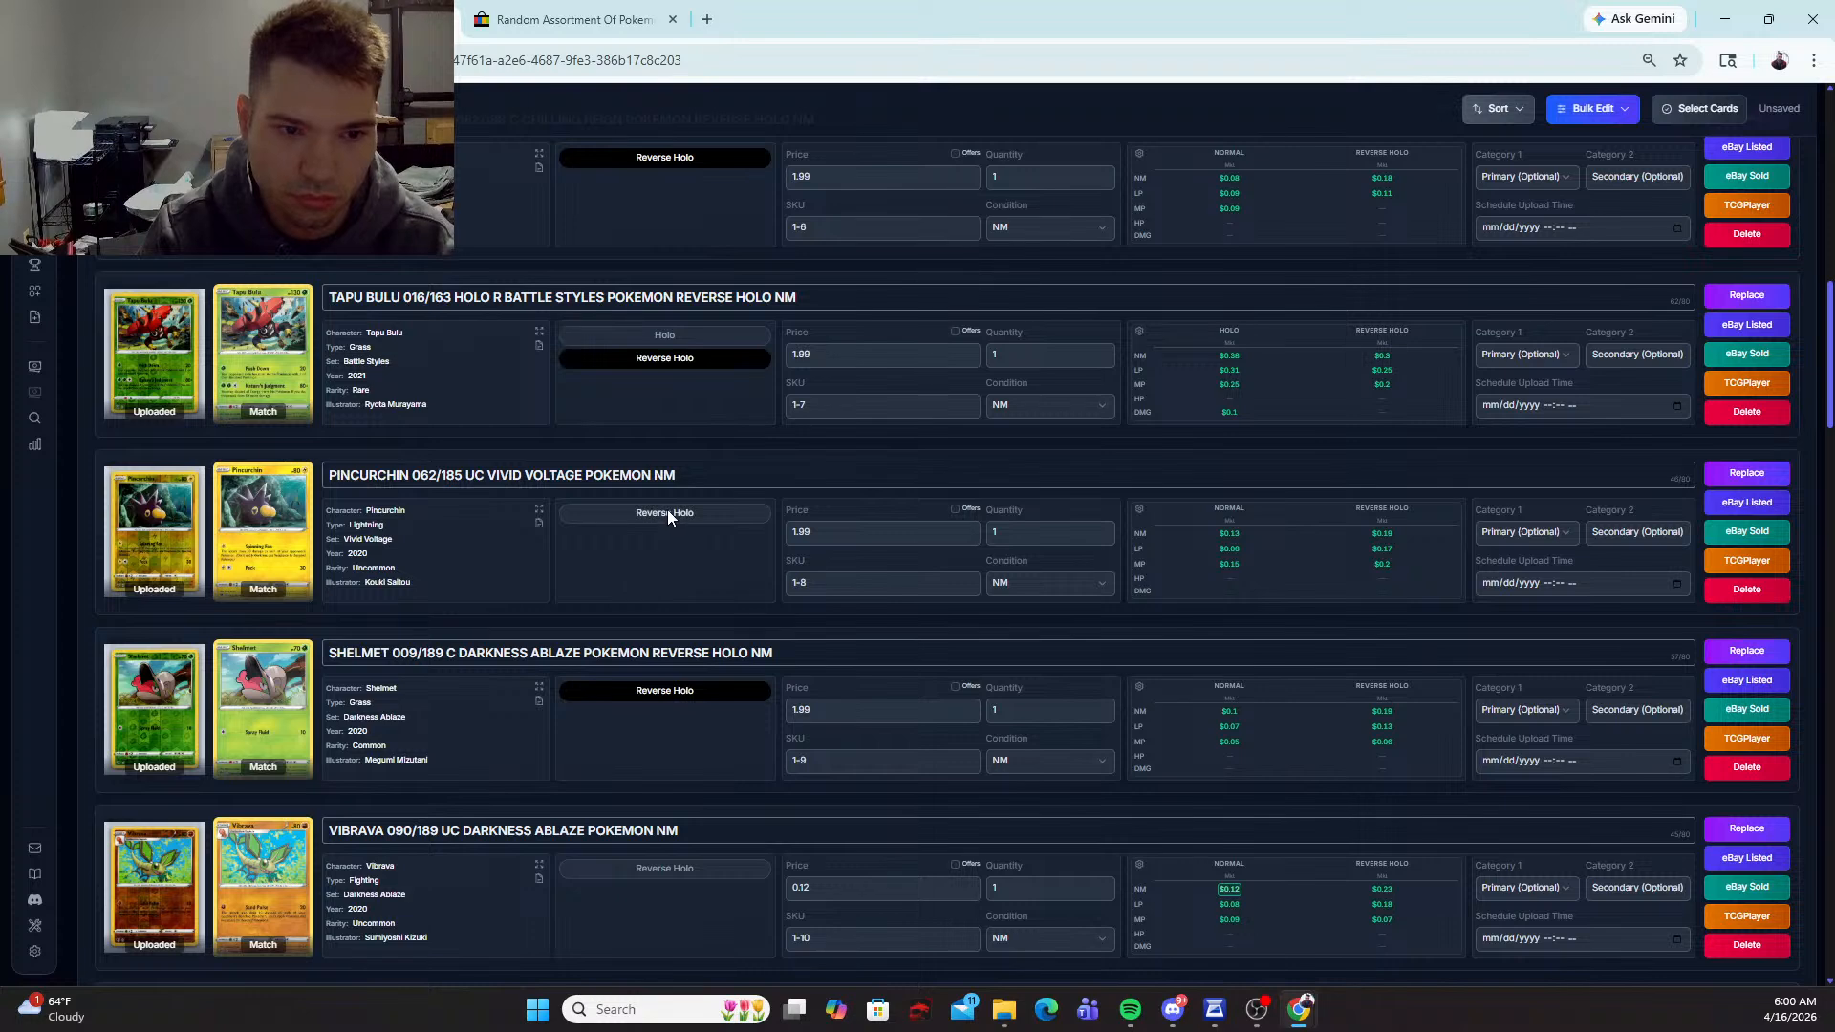
left_click(667, 514)
Step: Mark the Vibrava 090/189 card as Reverse Holo and set its price to 1.99
left_click(661, 867)
left_click_drag(824, 889, 678, 881)
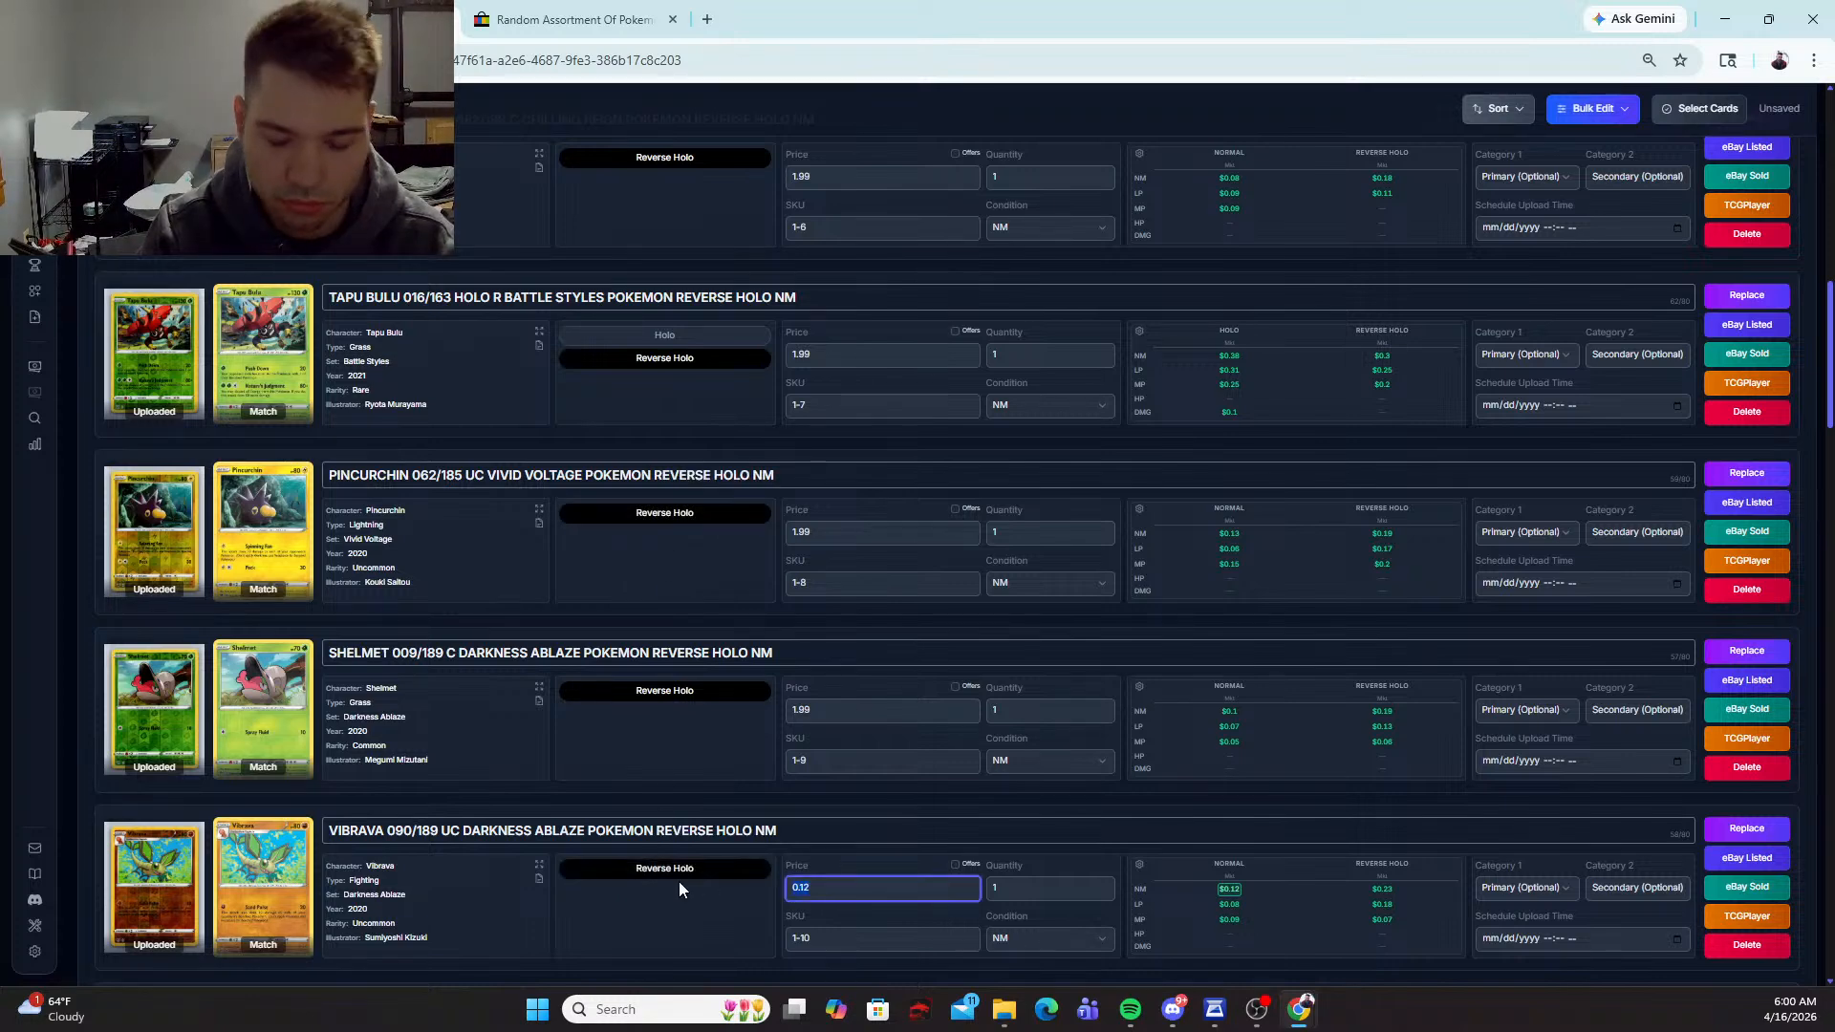
type("1.99")
Step: Set the prices of the Torchic 022/189 and Nymble 009/094 cards to 1.79 each
scroll(678, 889, "down", 5)
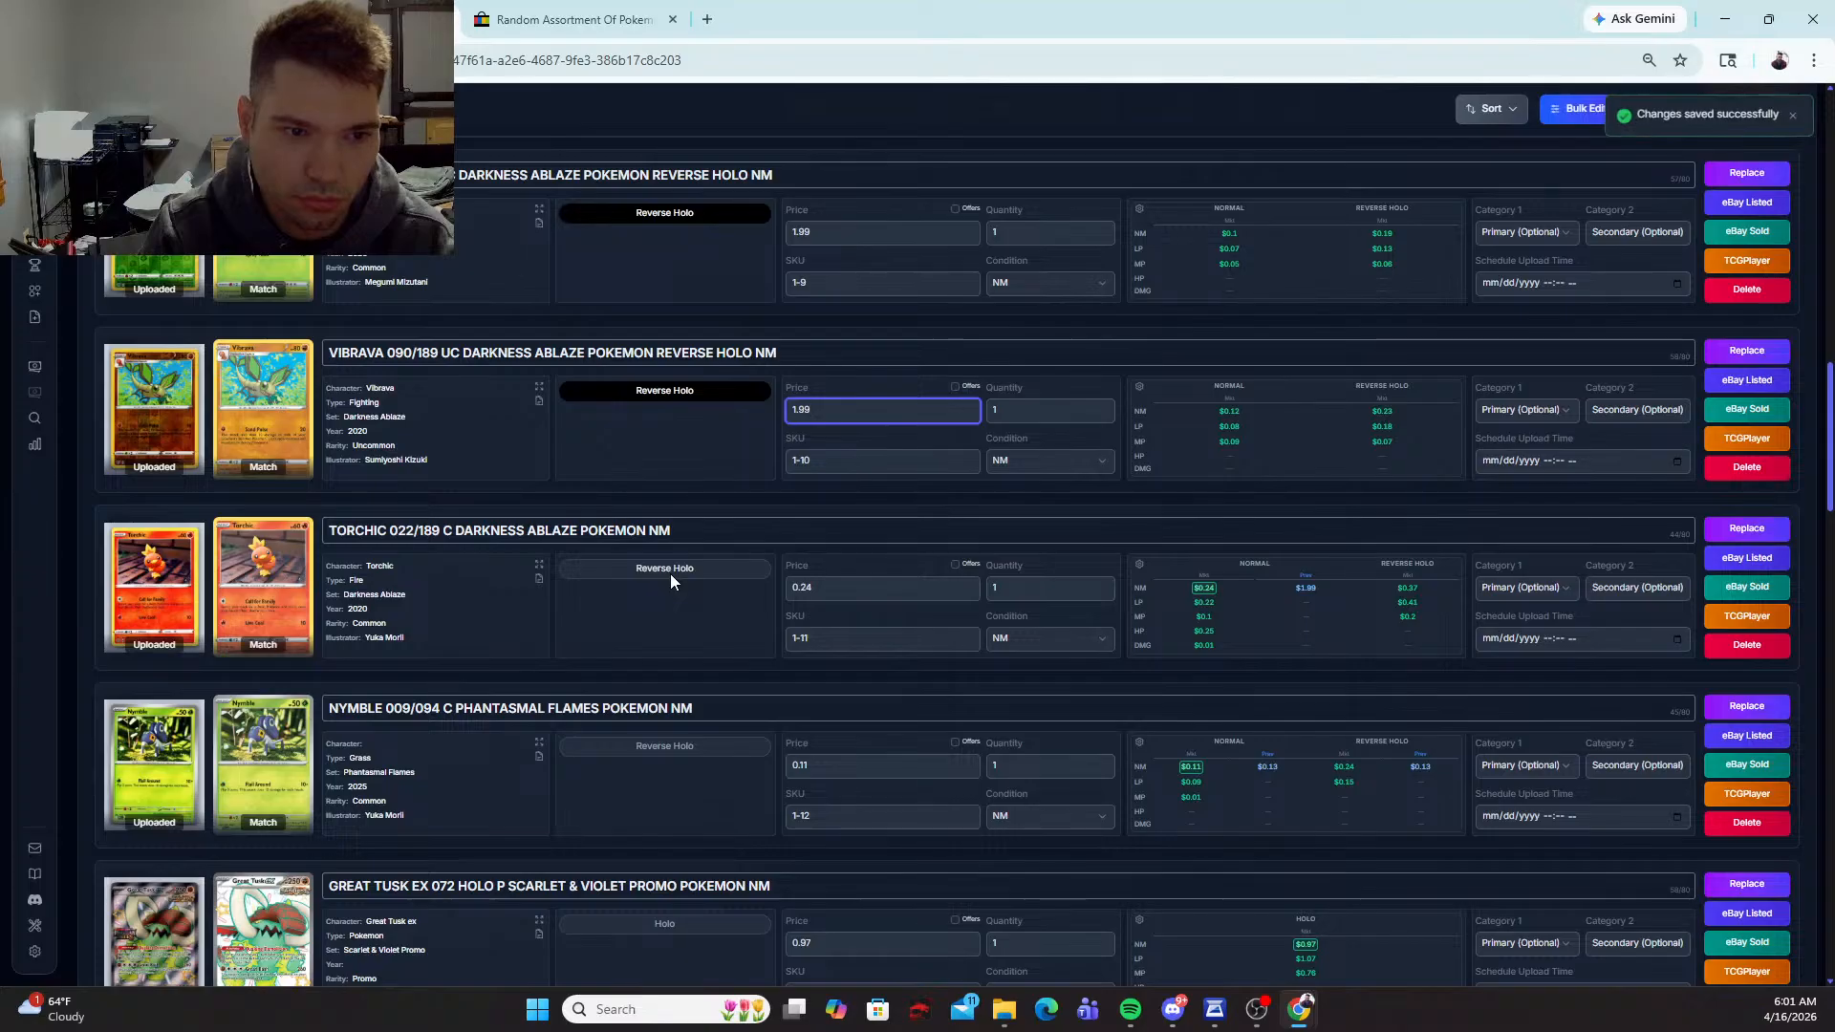
left_click_drag(860, 584, 640, 581)
type("1.79")
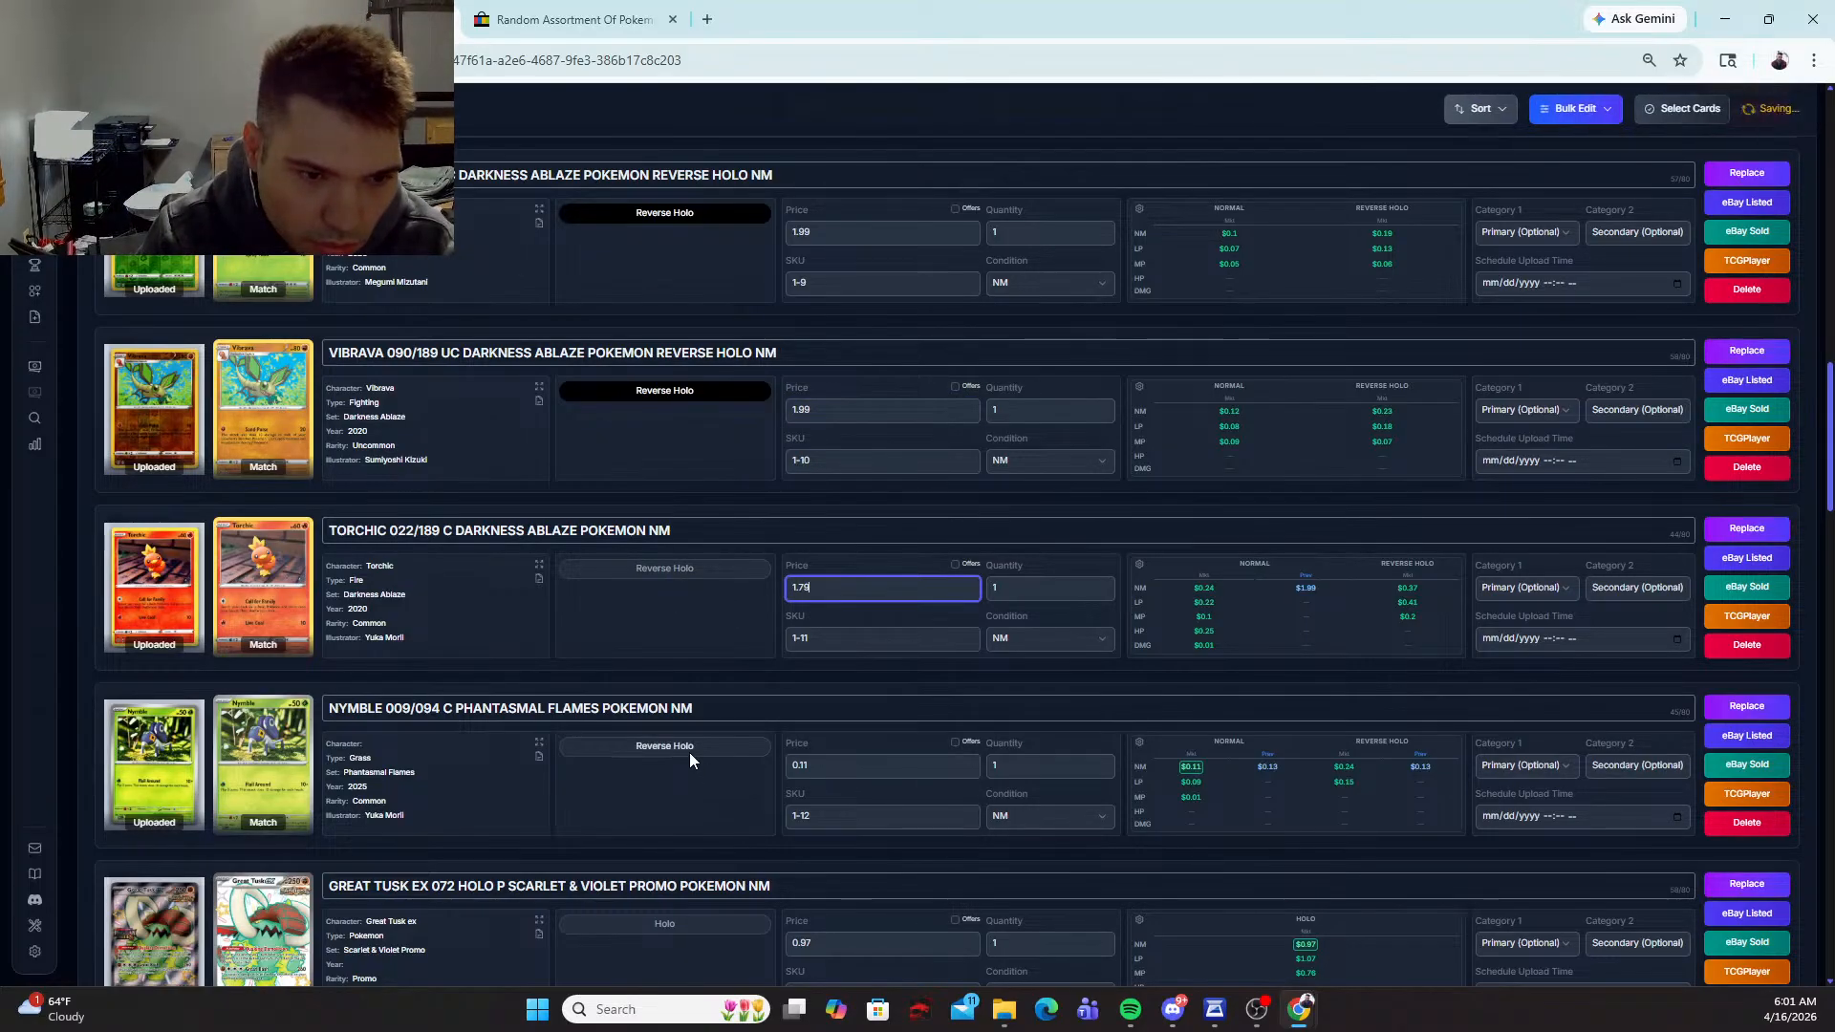
left_click_drag(891, 769, 695, 751)
type("1.79")
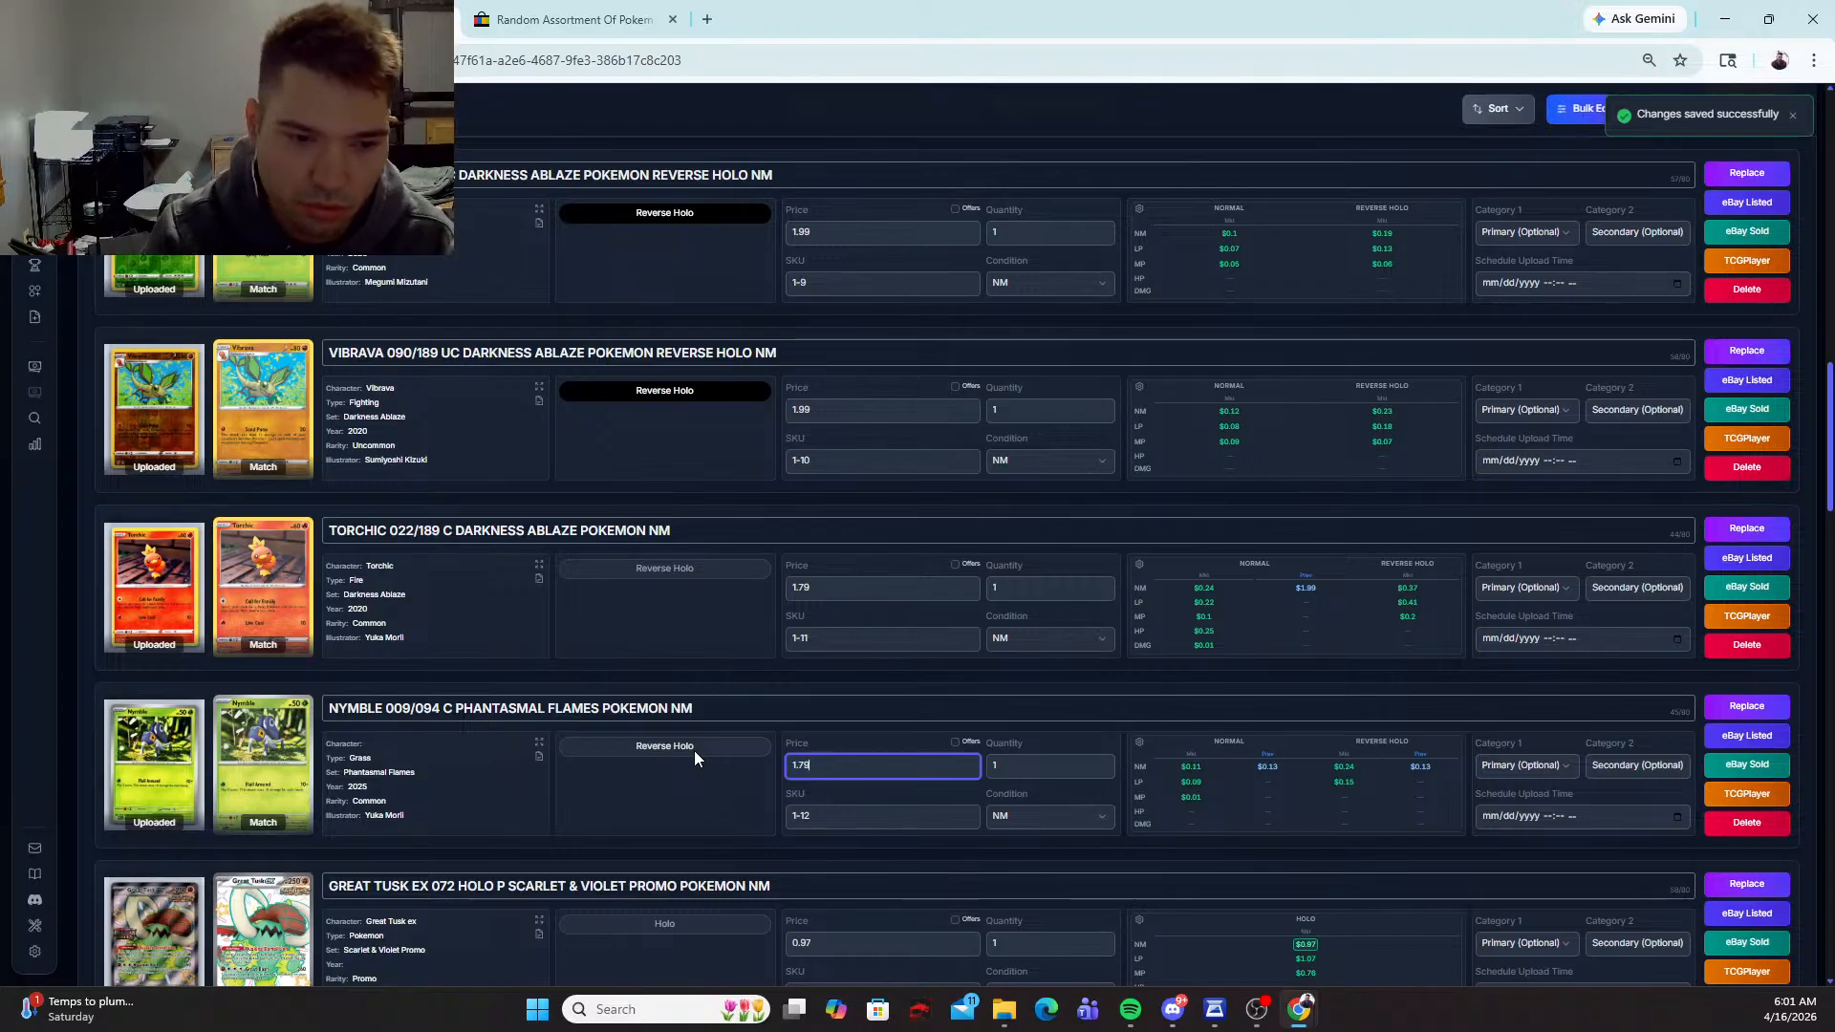
Step: Set the price of the Great Tusk ex 072 promo card to 2.29
scroll(697, 746, "down", 2)
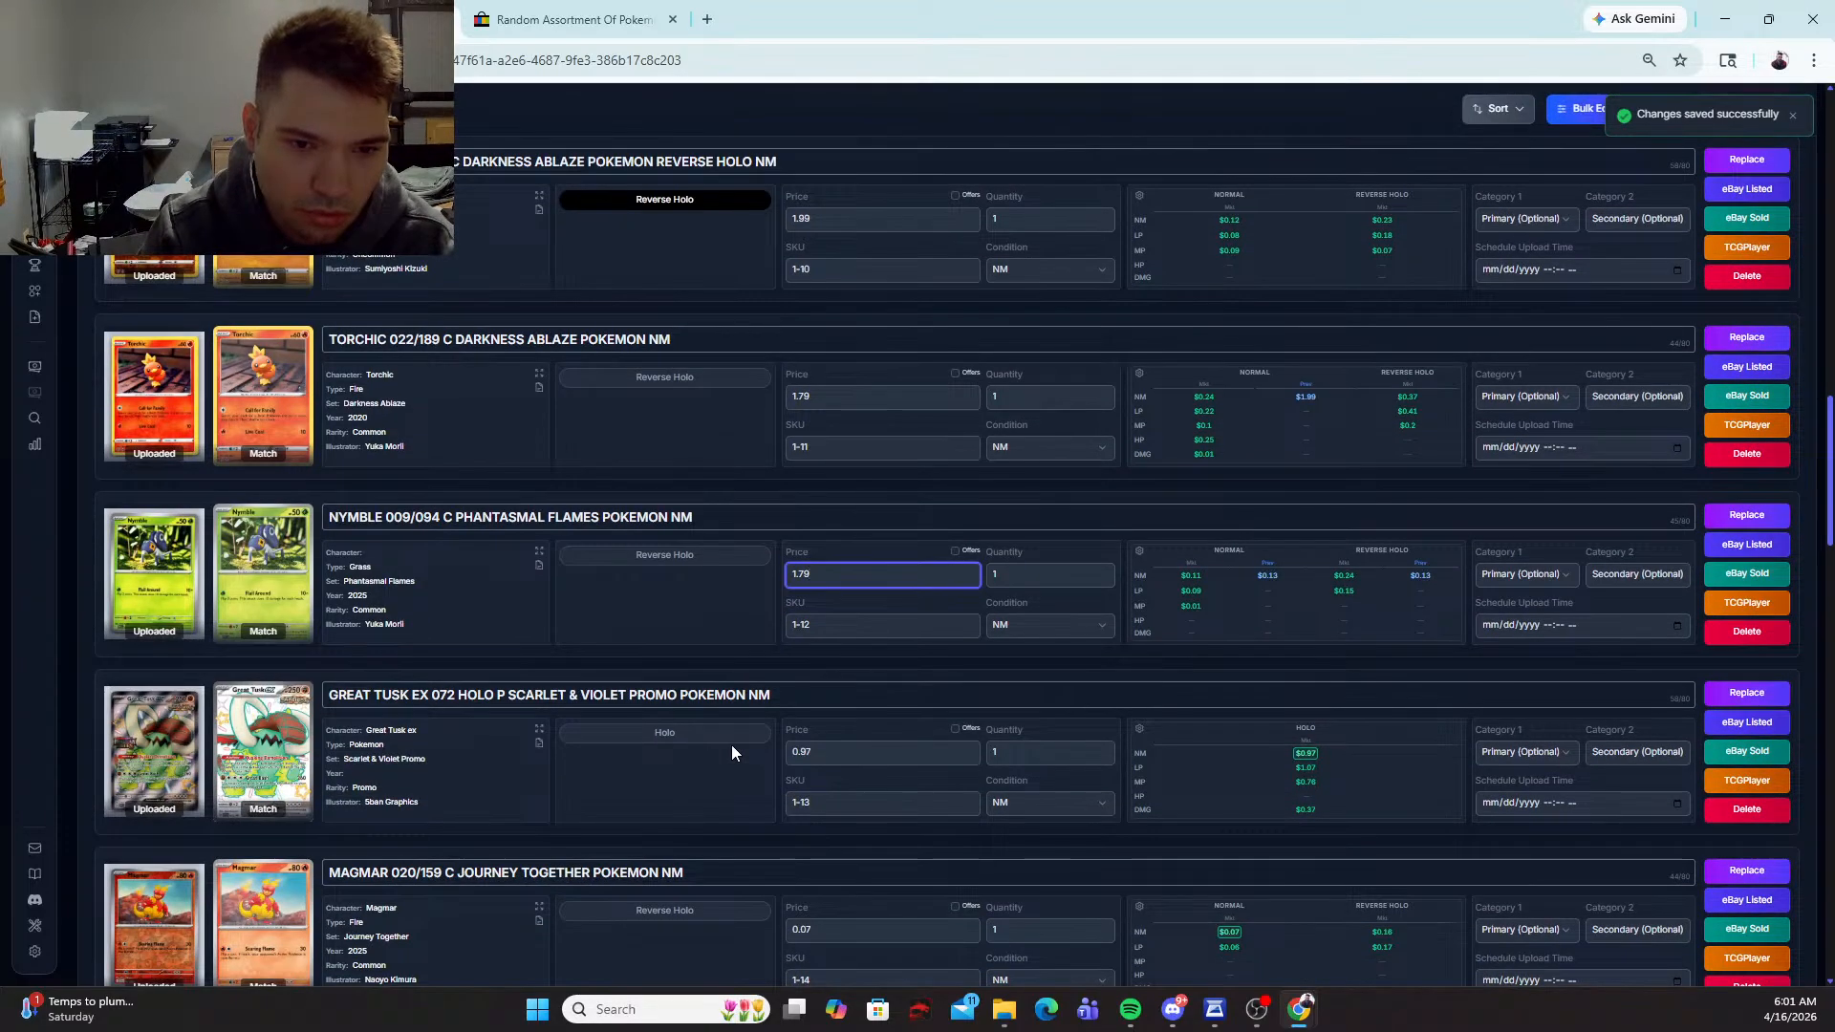
left_click_drag(889, 753, 747, 748)
type("2.29")
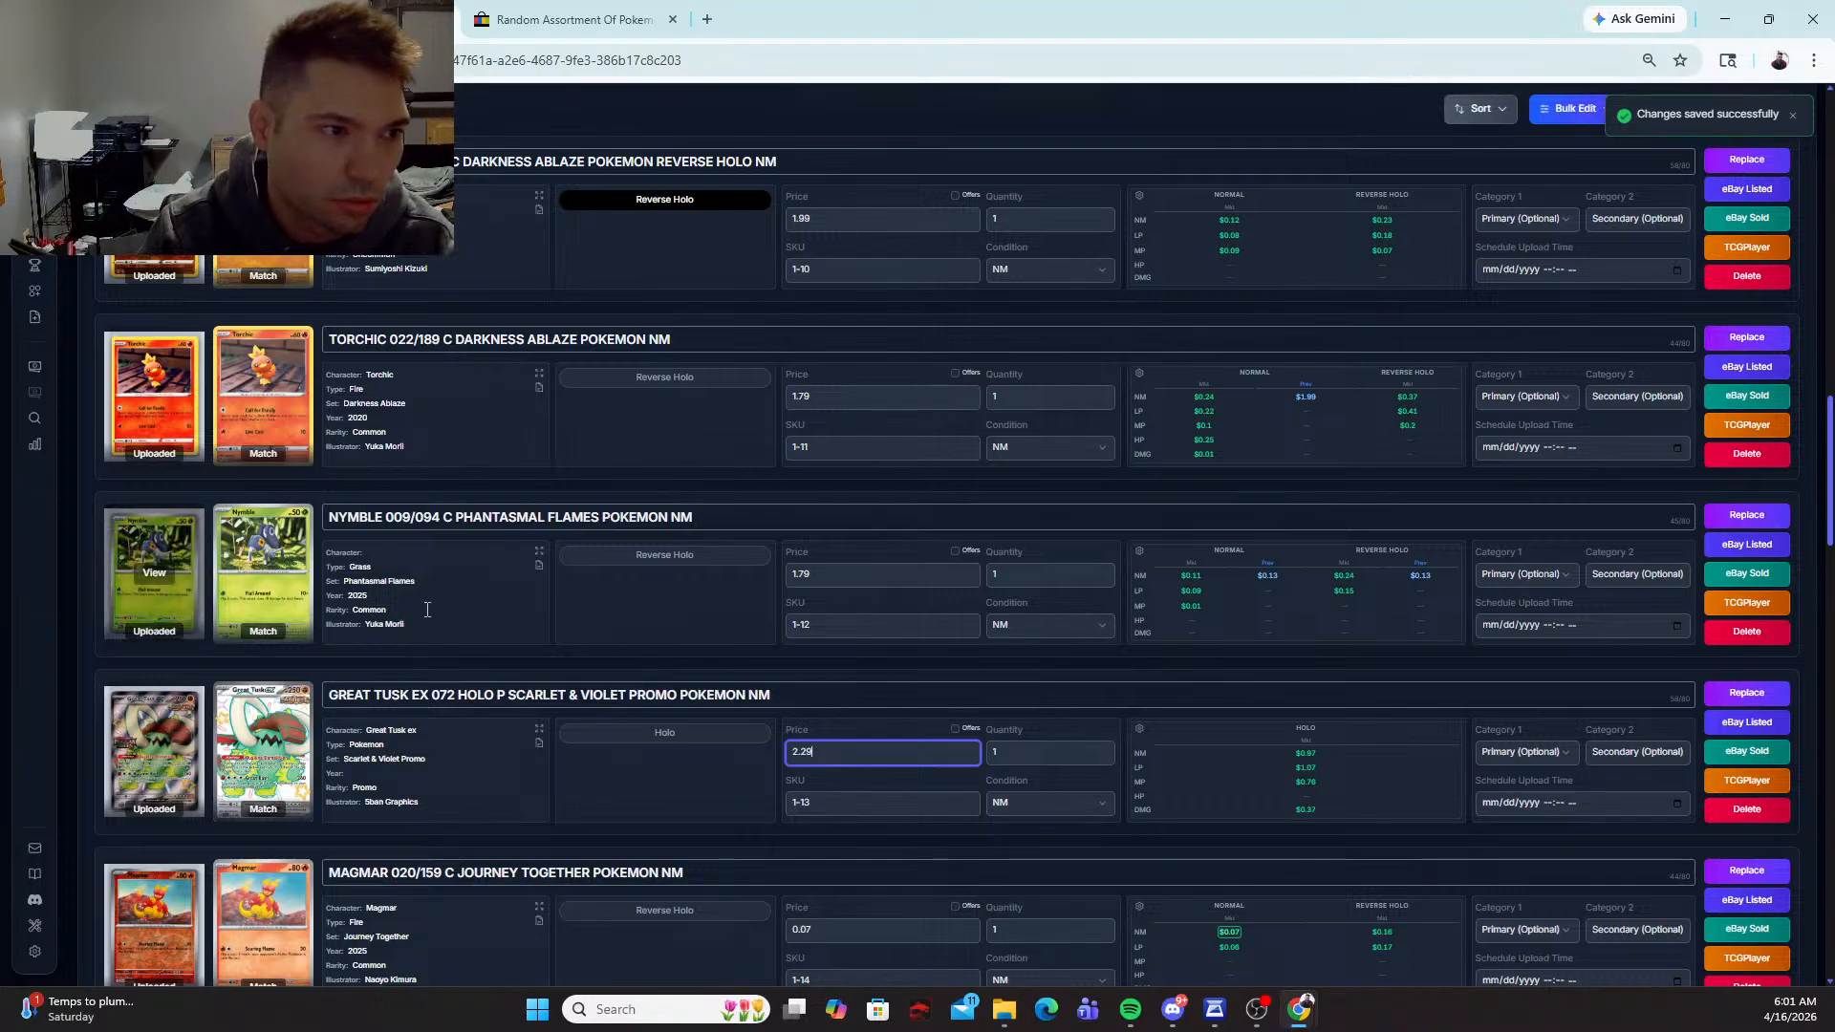
Step: Mark the Magmar 020/159 card as Reverse Holo and set its price to 1.99
scroll(793, 744, "down", 1)
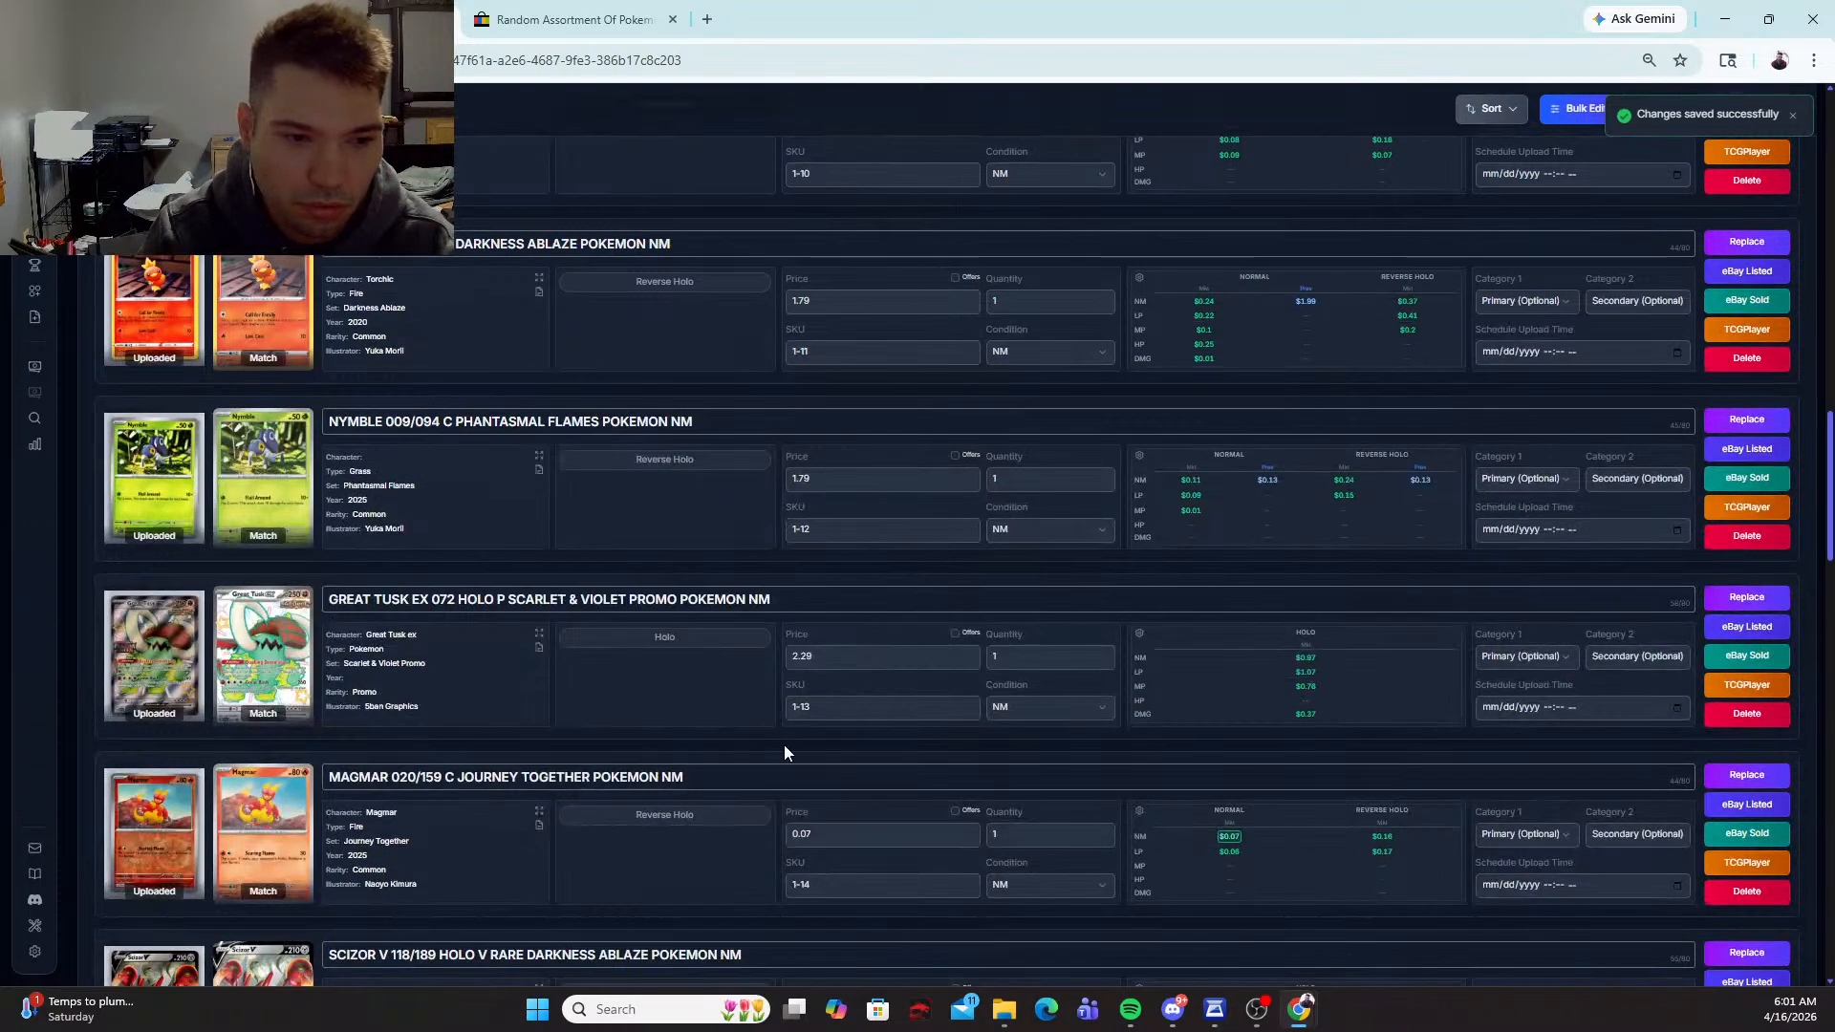
left_click(727, 812)
left_click(841, 824)
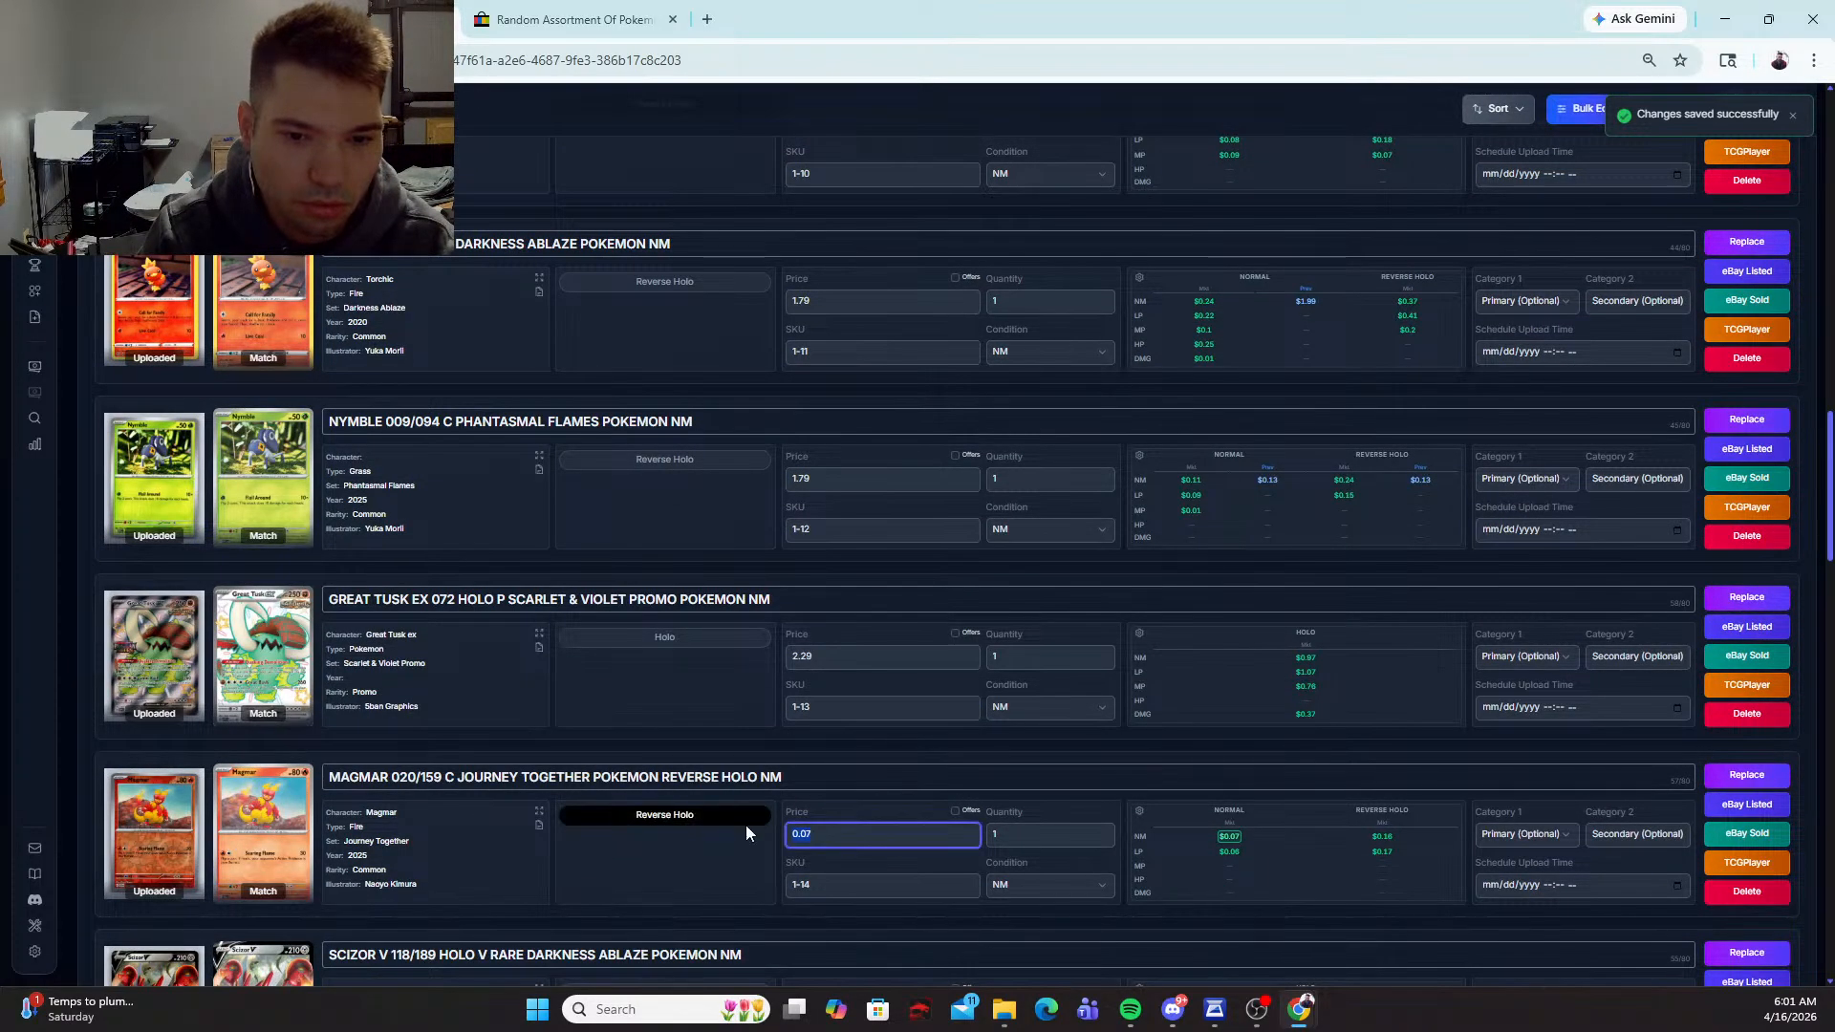
type("1.99")
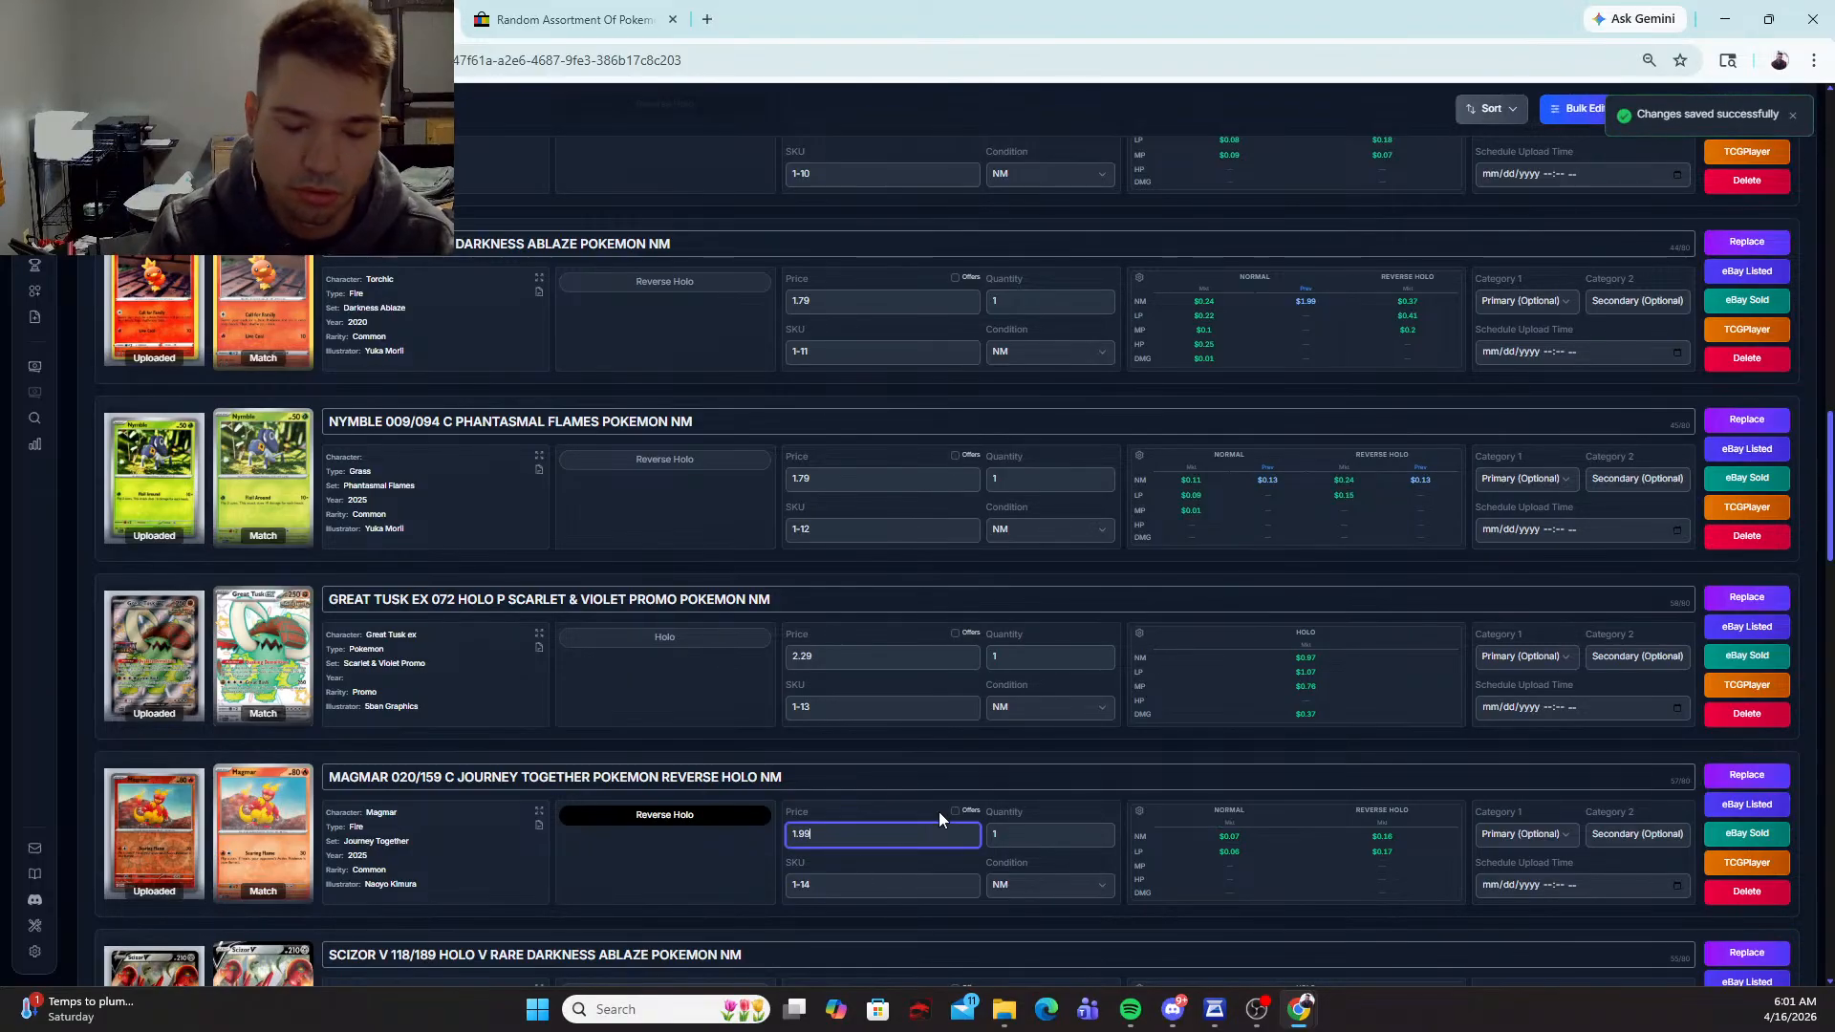
Step: Set the price of the Scizor V 118/189 card to 2.49
scroll(759, 777, "down", 4)
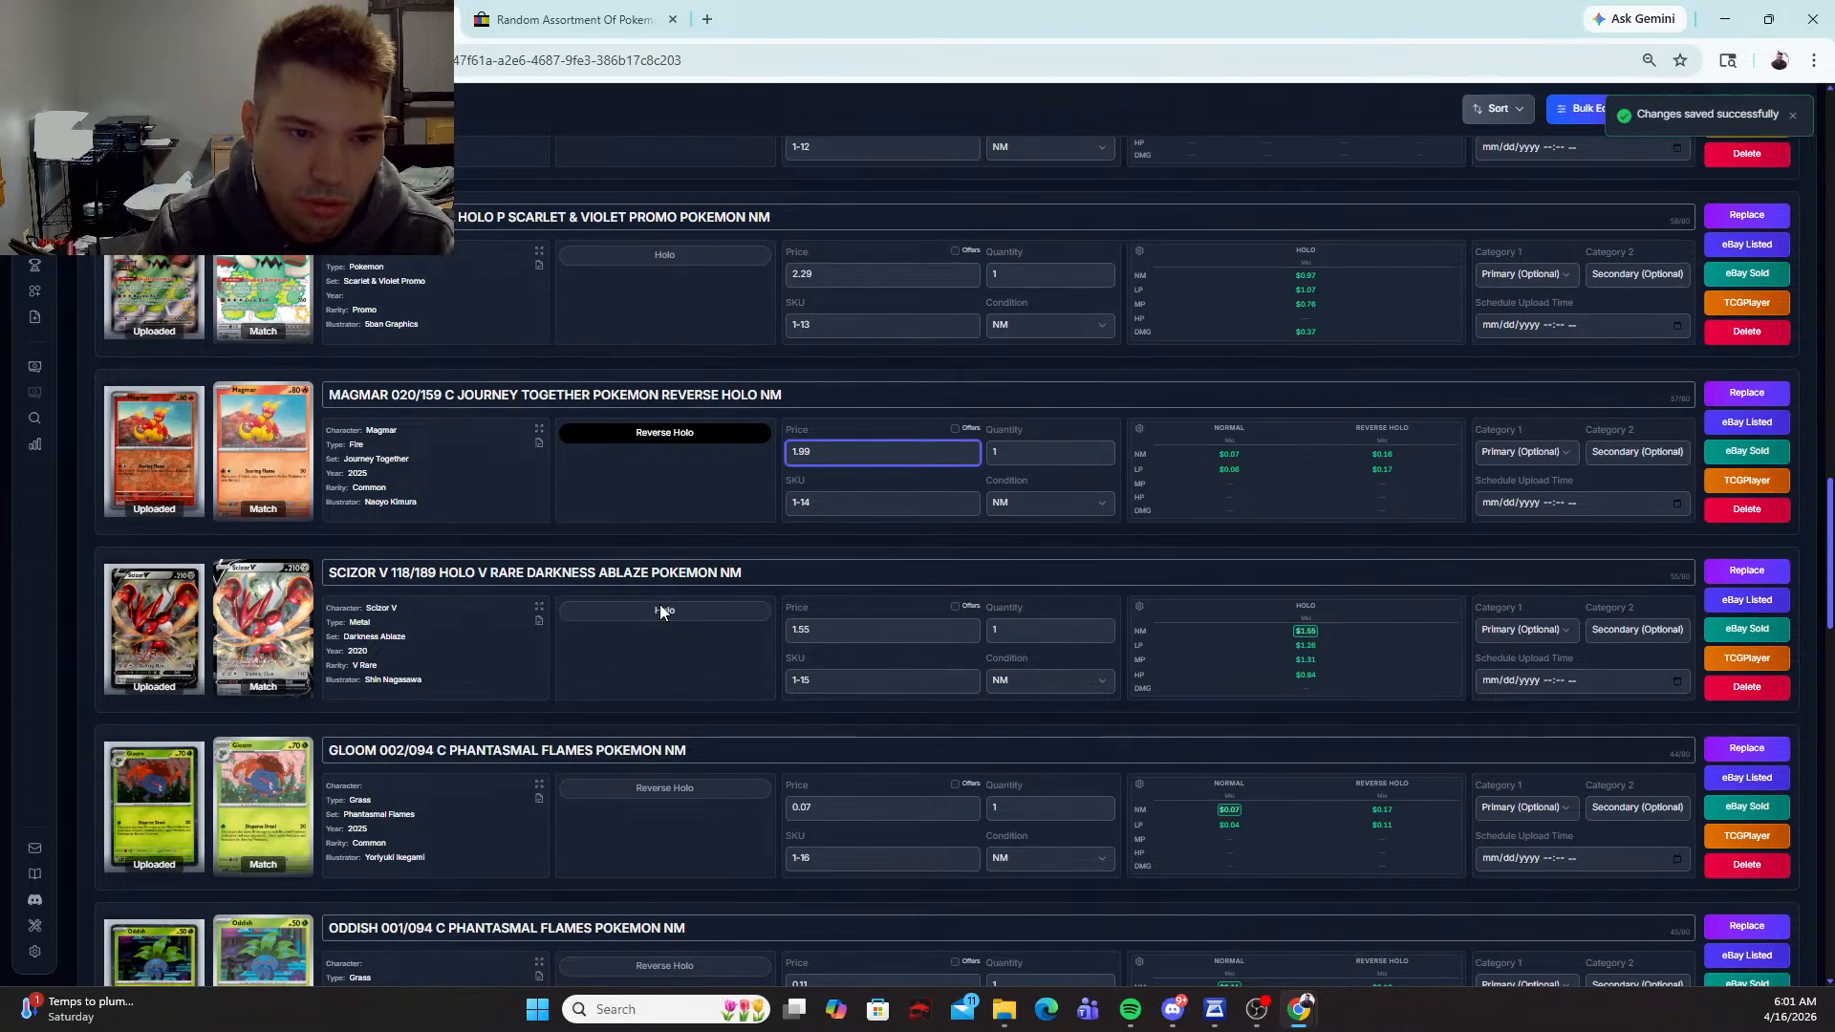
left_click(840, 623)
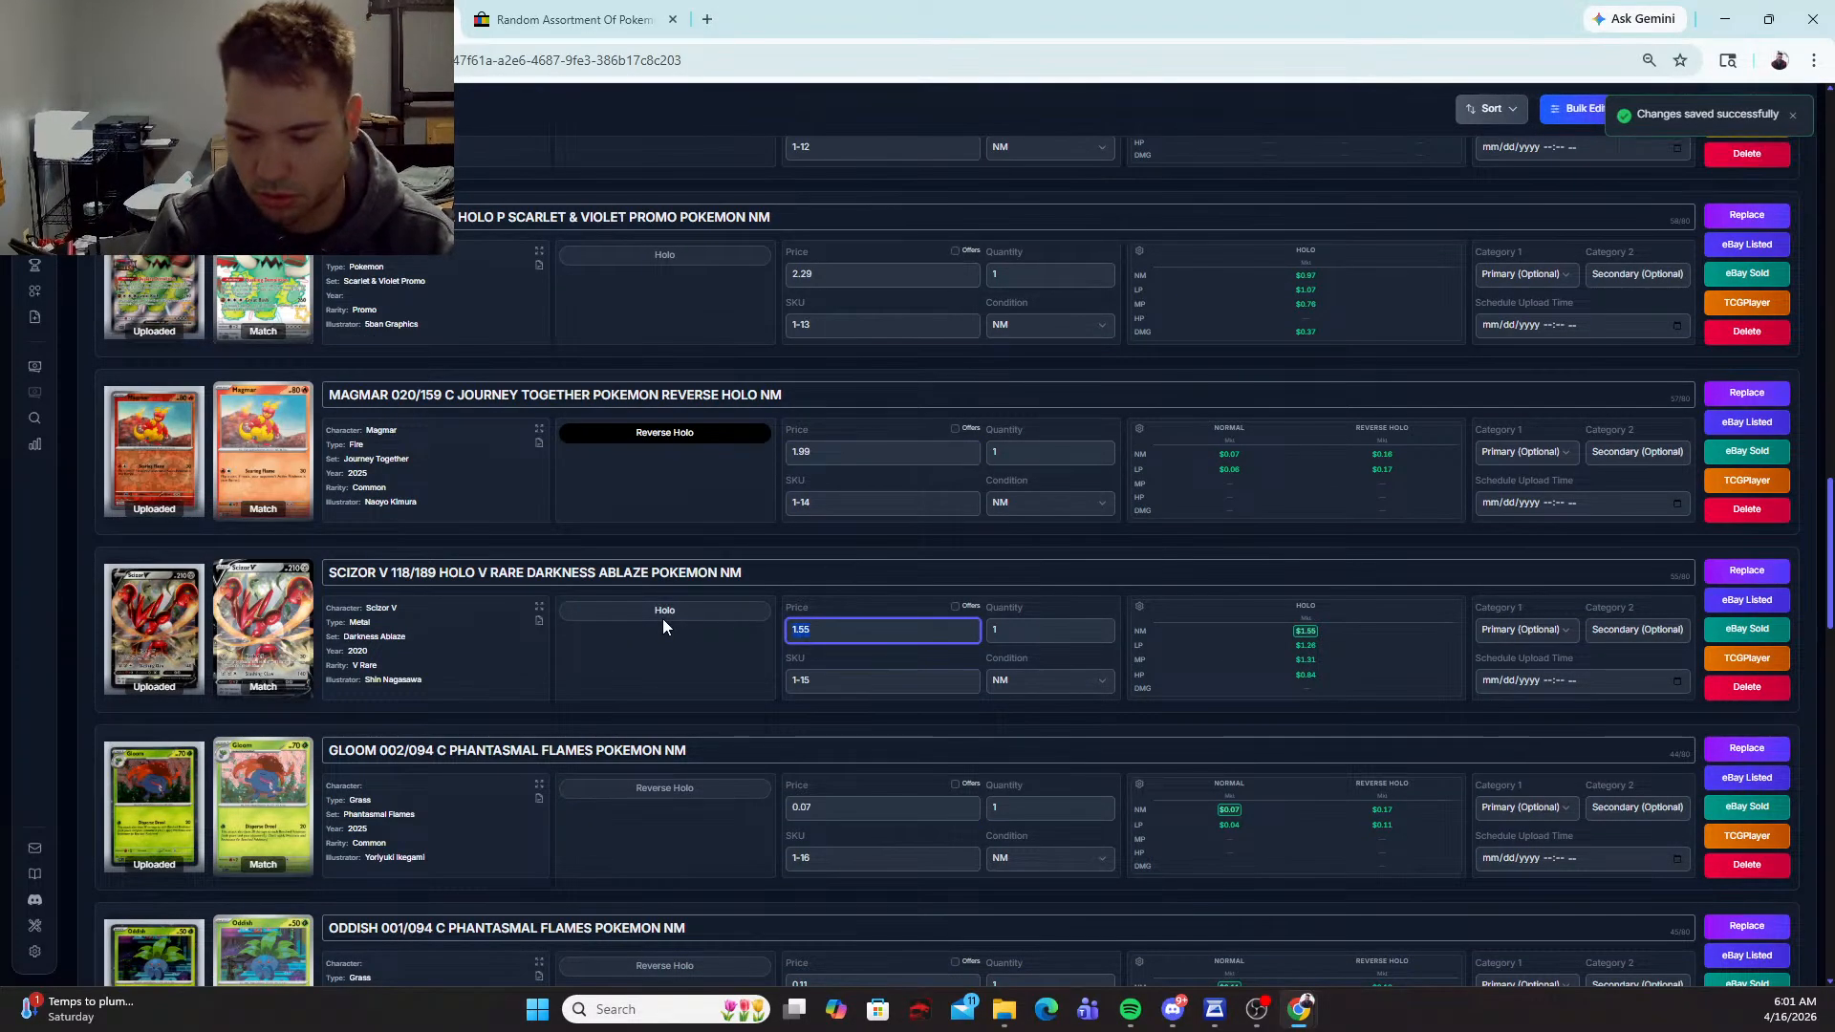
type("2.45")
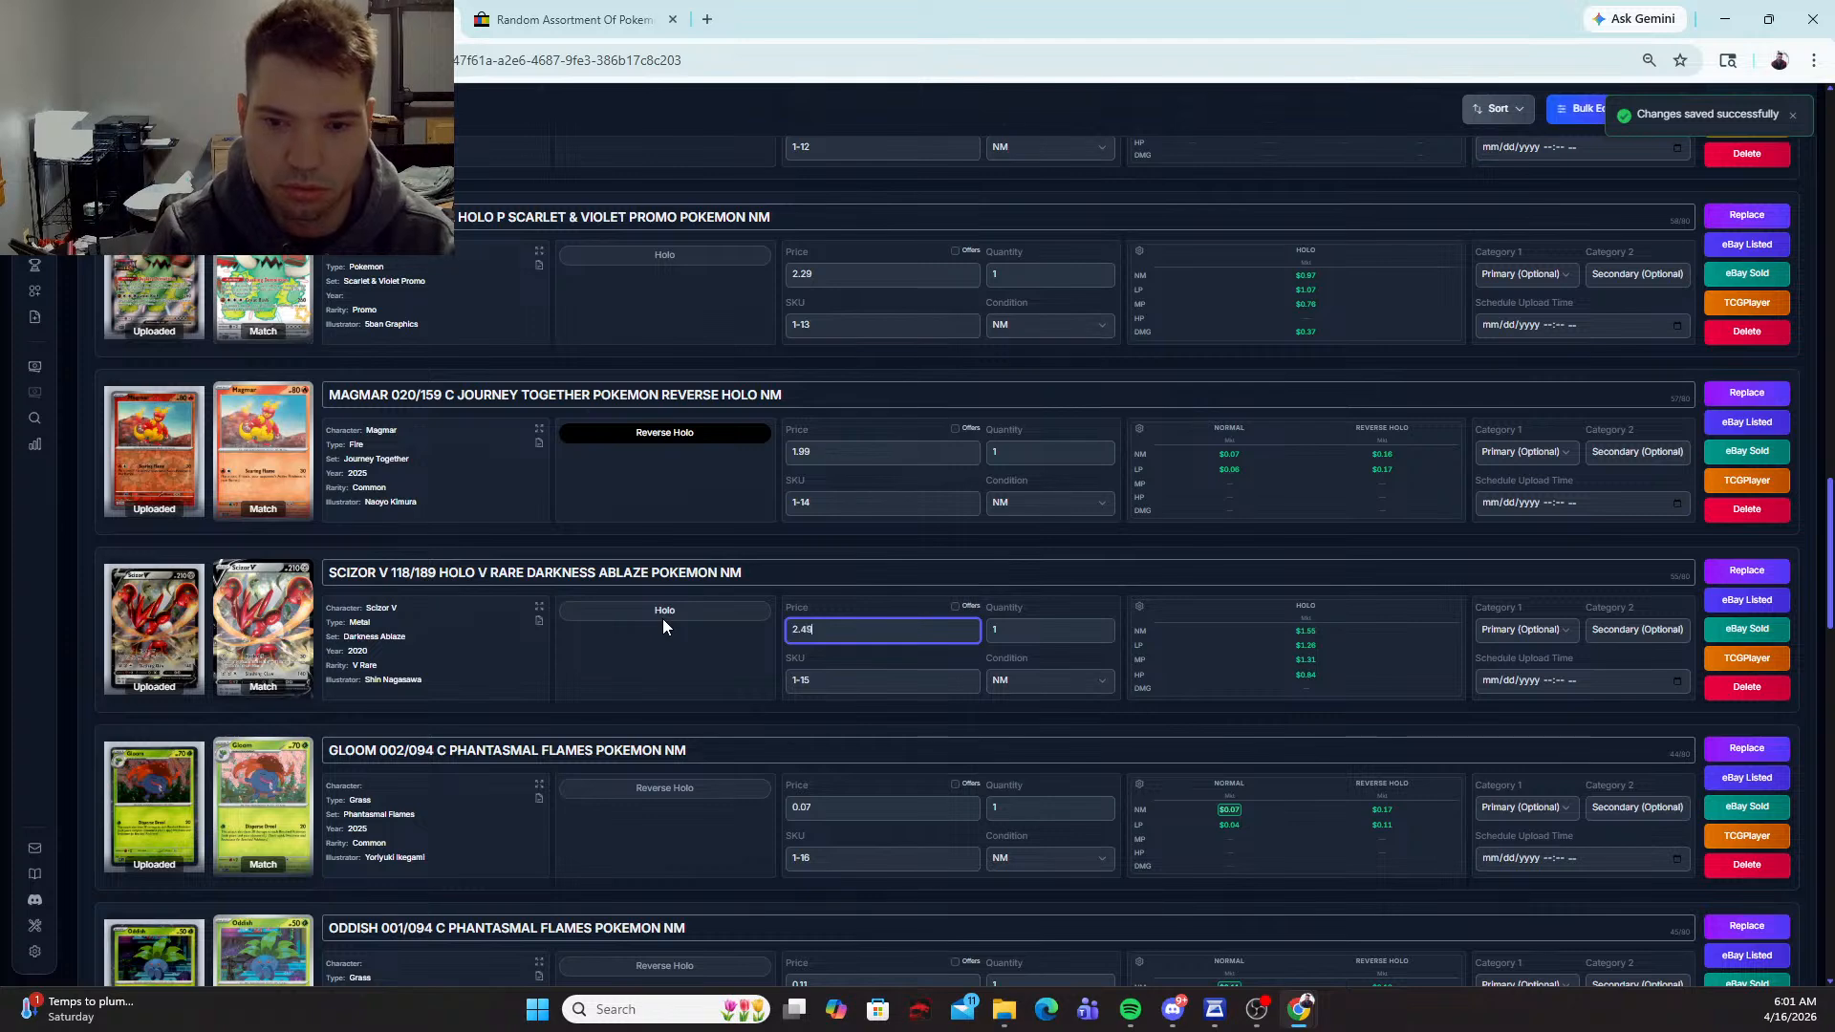
Step: Replace the Gloom card's match with Gloom (Cosmos Holo), Miscellaneous Cards & Products #002/094, and set its price to 2.29
scroll(729, 593, "down", 2)
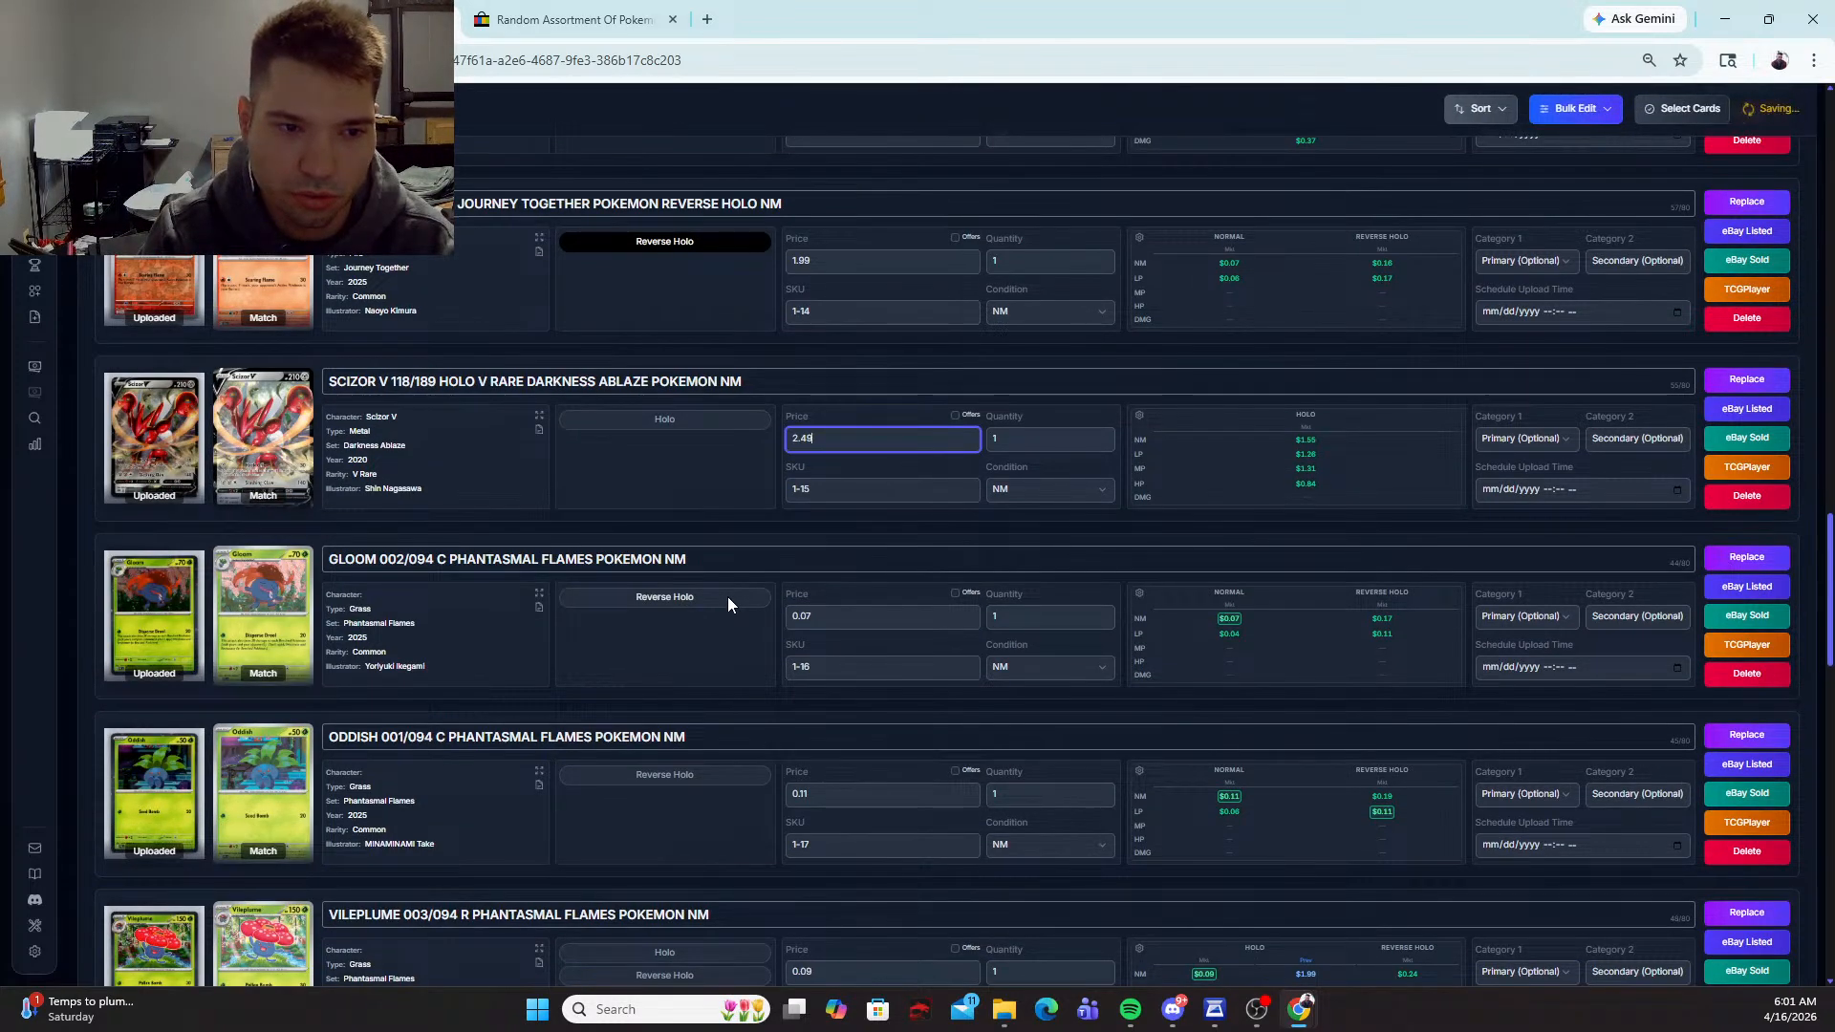
left_click(1747, 556)
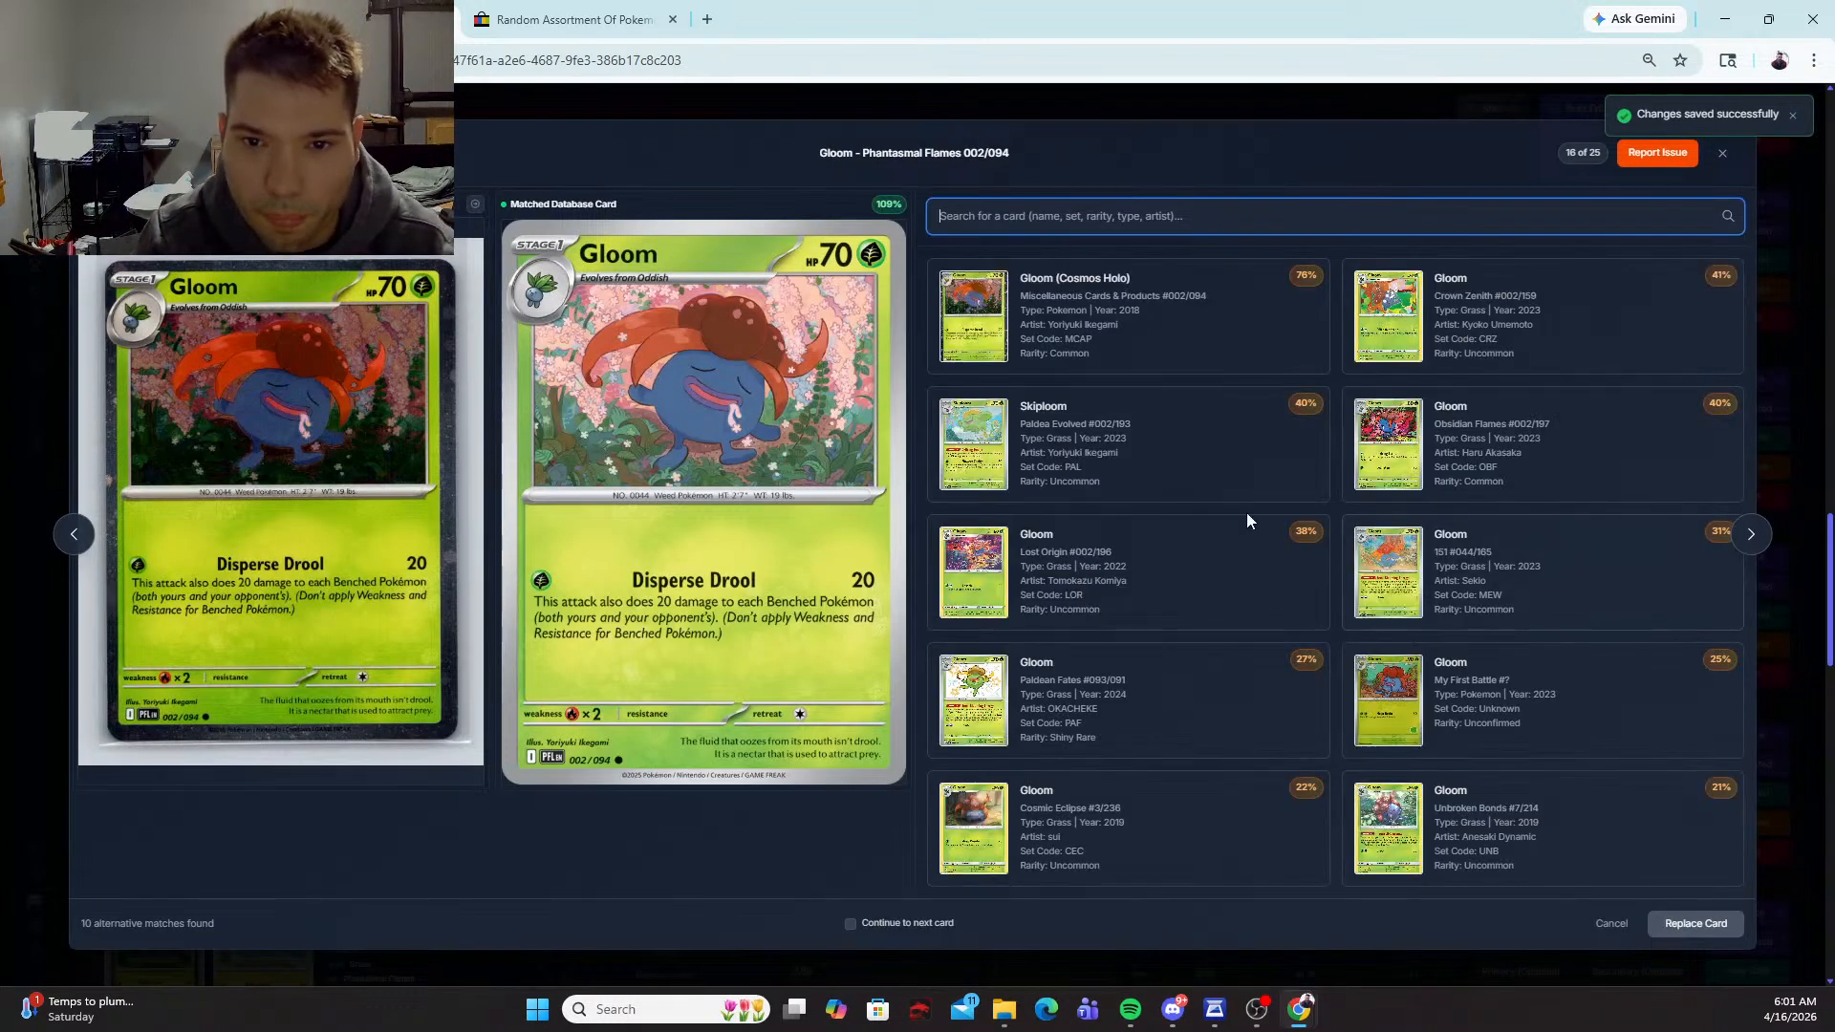
left_click(1164, 325)
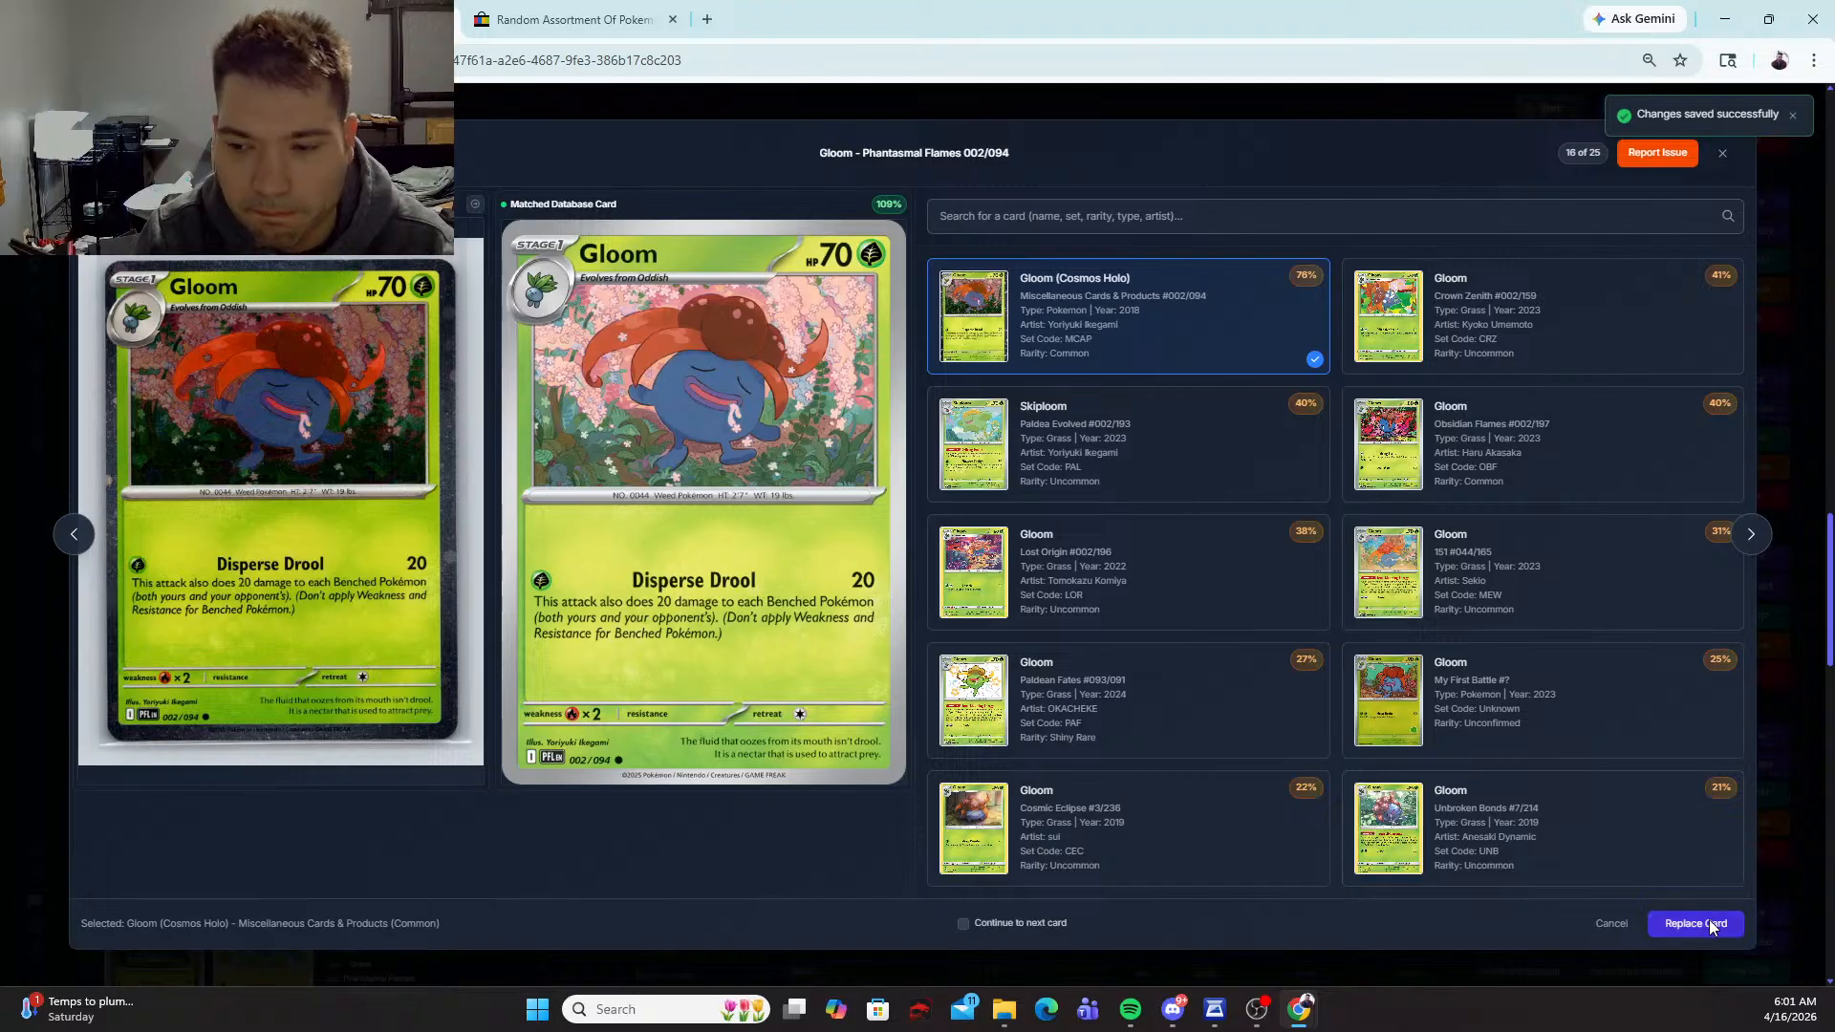
left_click(1709, 920)
left_click_drag(884, 615, 667, 610)
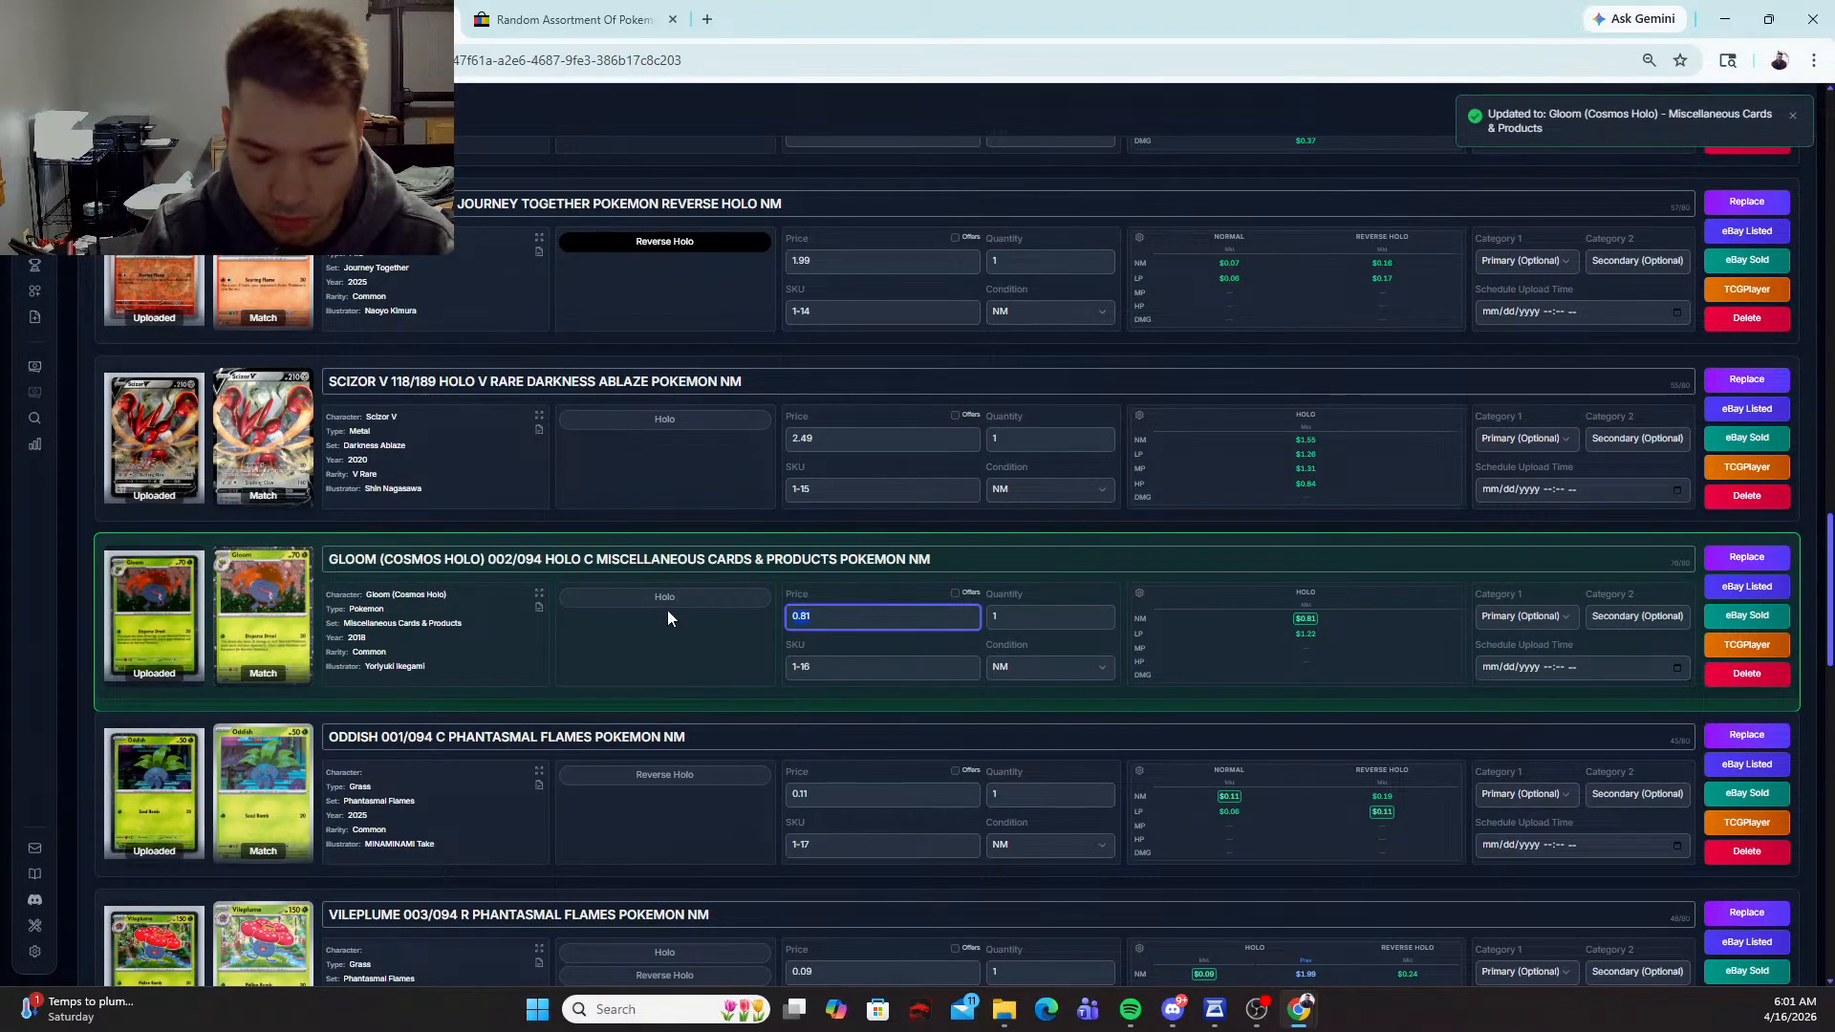
type("2.29")
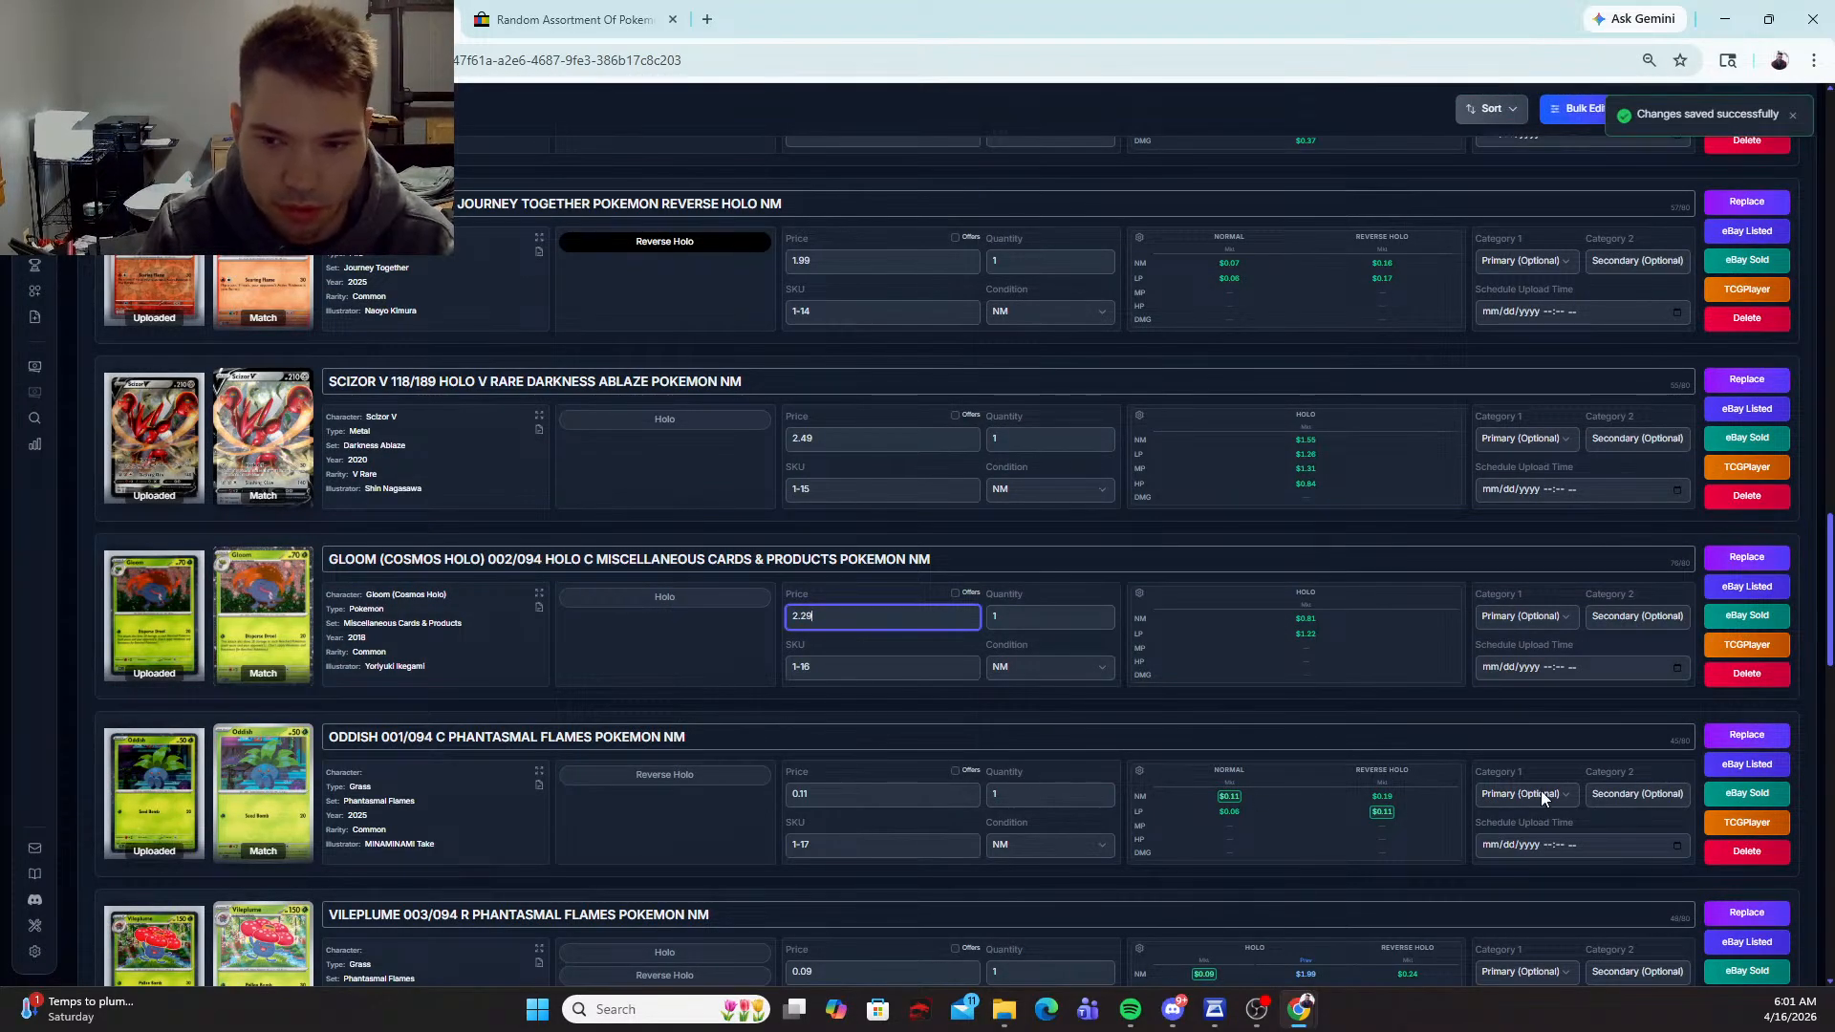
Step: Replace the Oddish card's match with Oddish (Cosmos Holo), Miscellaneous Cards & Products #001/094, and set its price to 2.29
left_click(1736, 736)
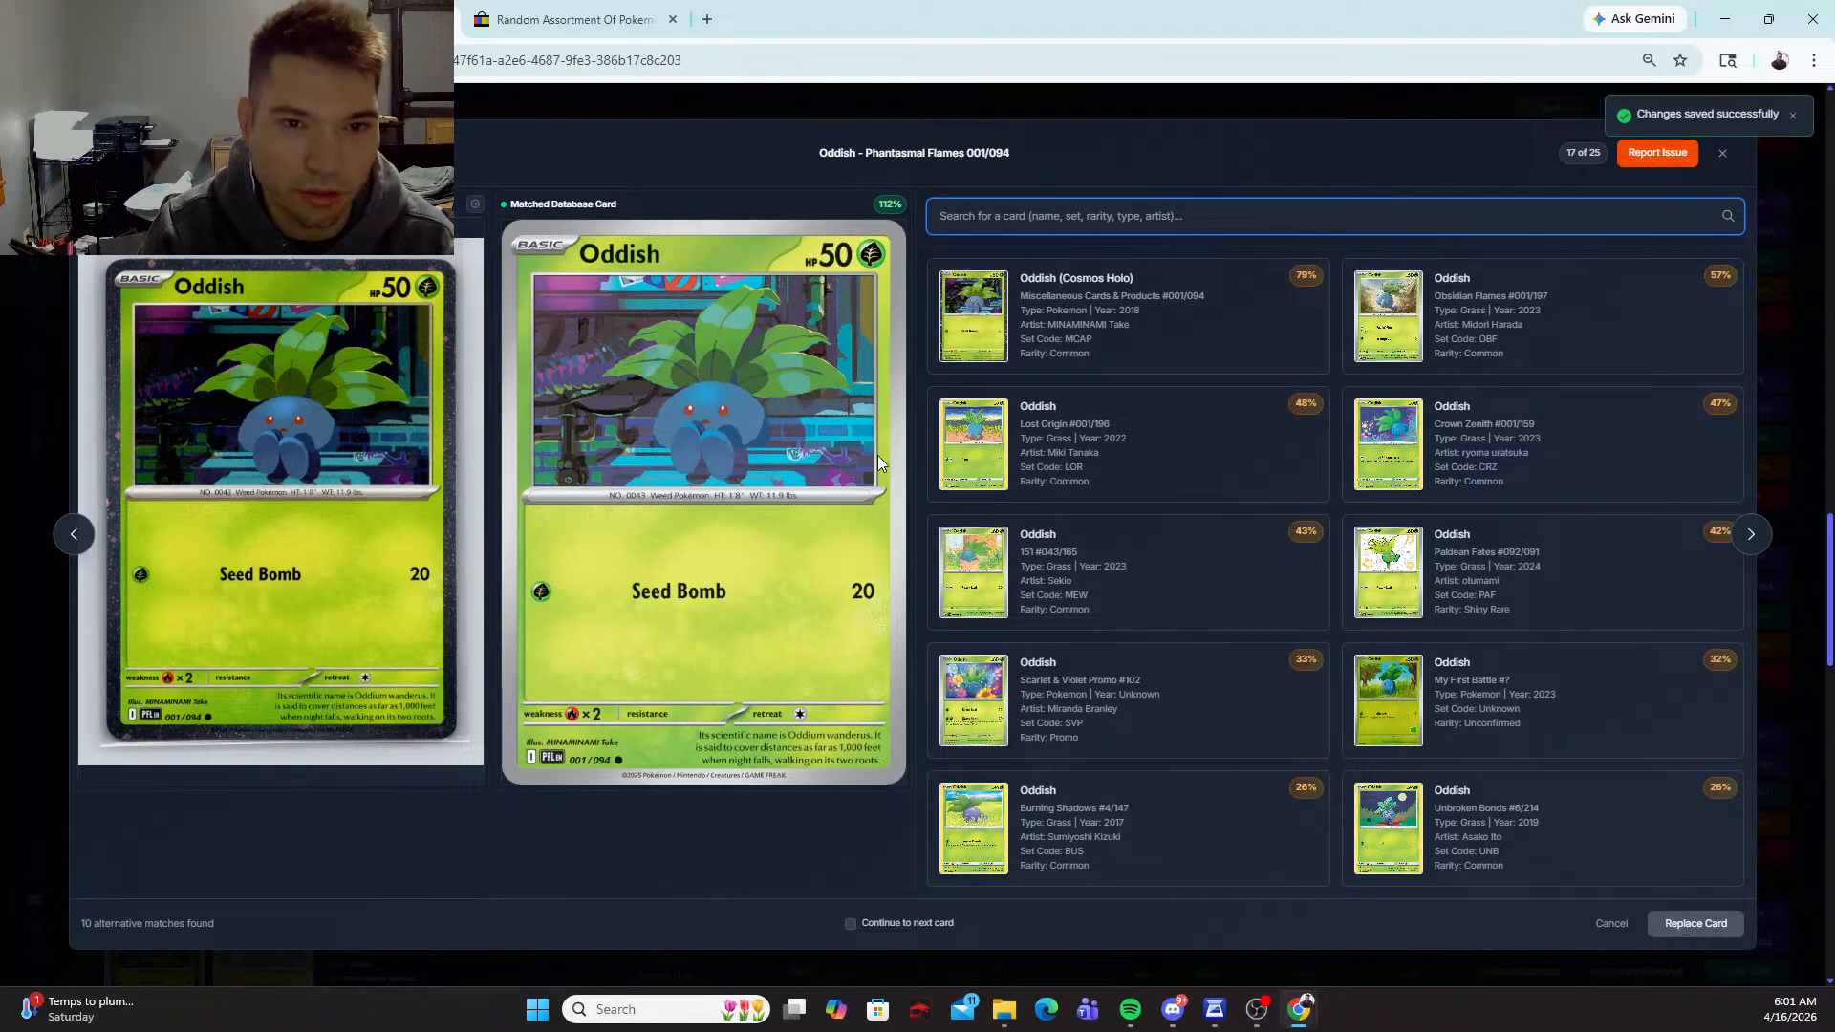
left_click(1130, 335)
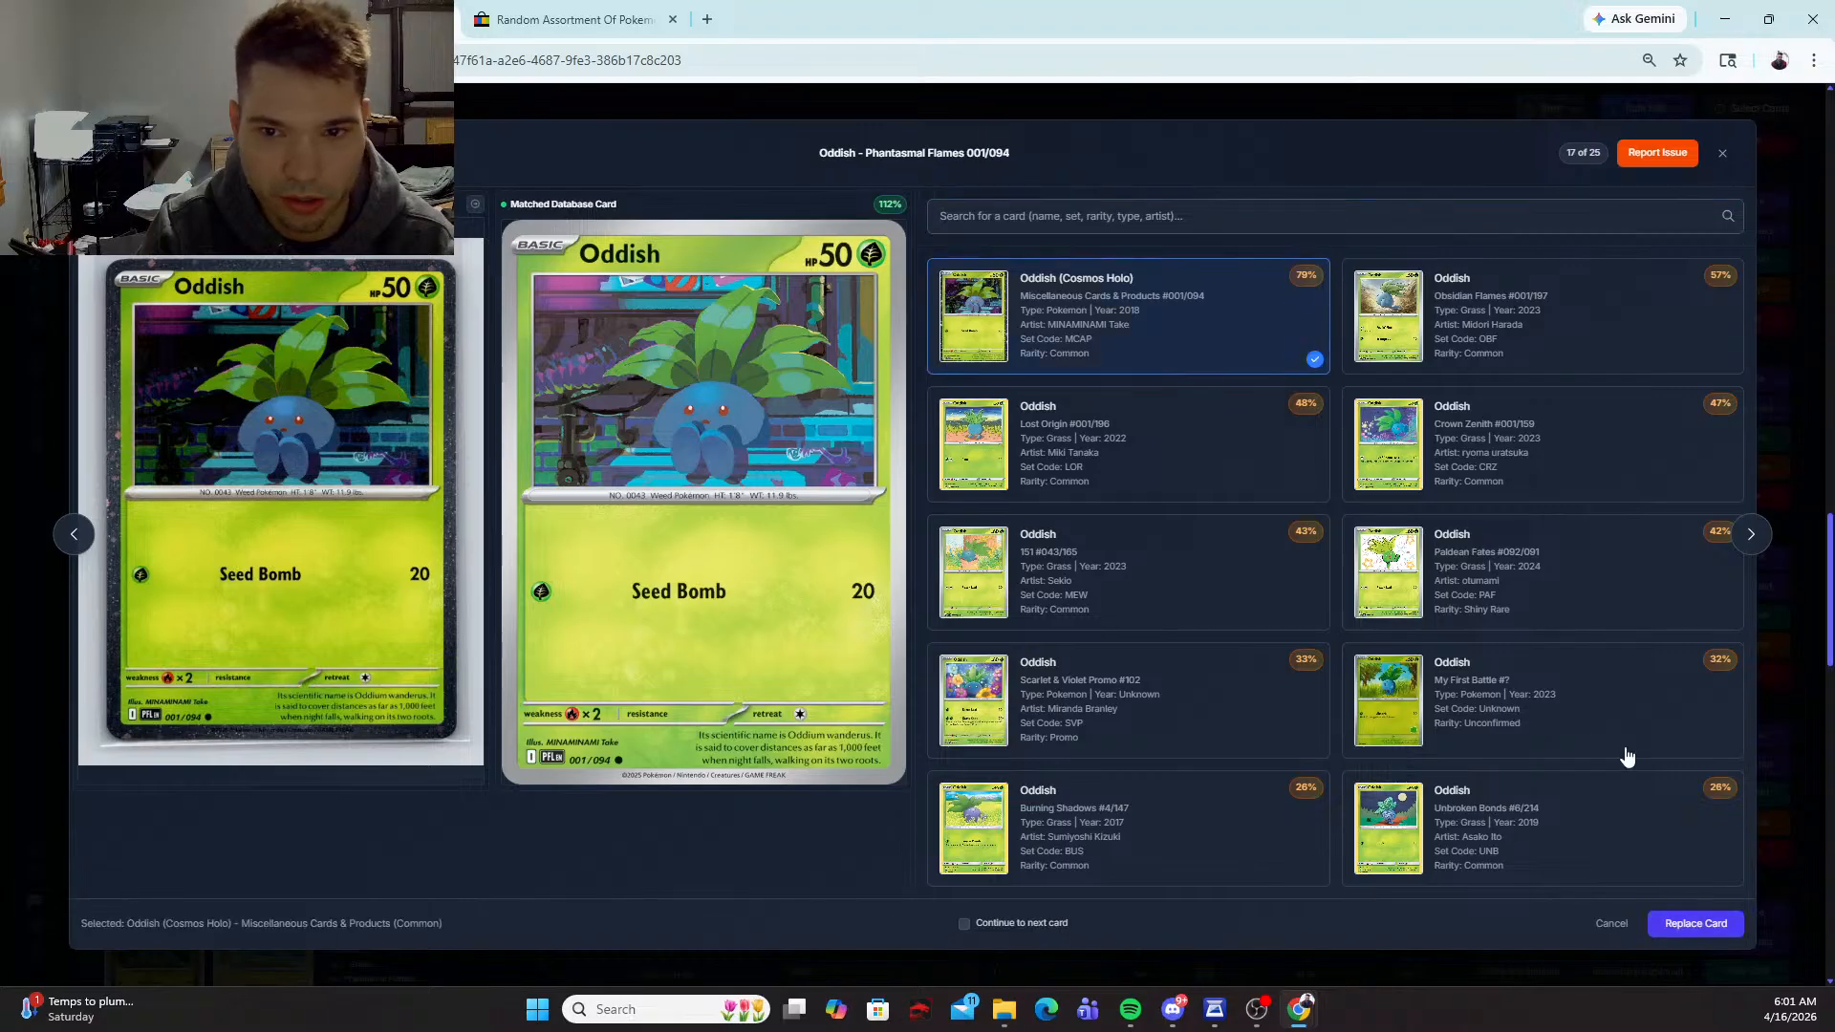
left_click(1720, 923)
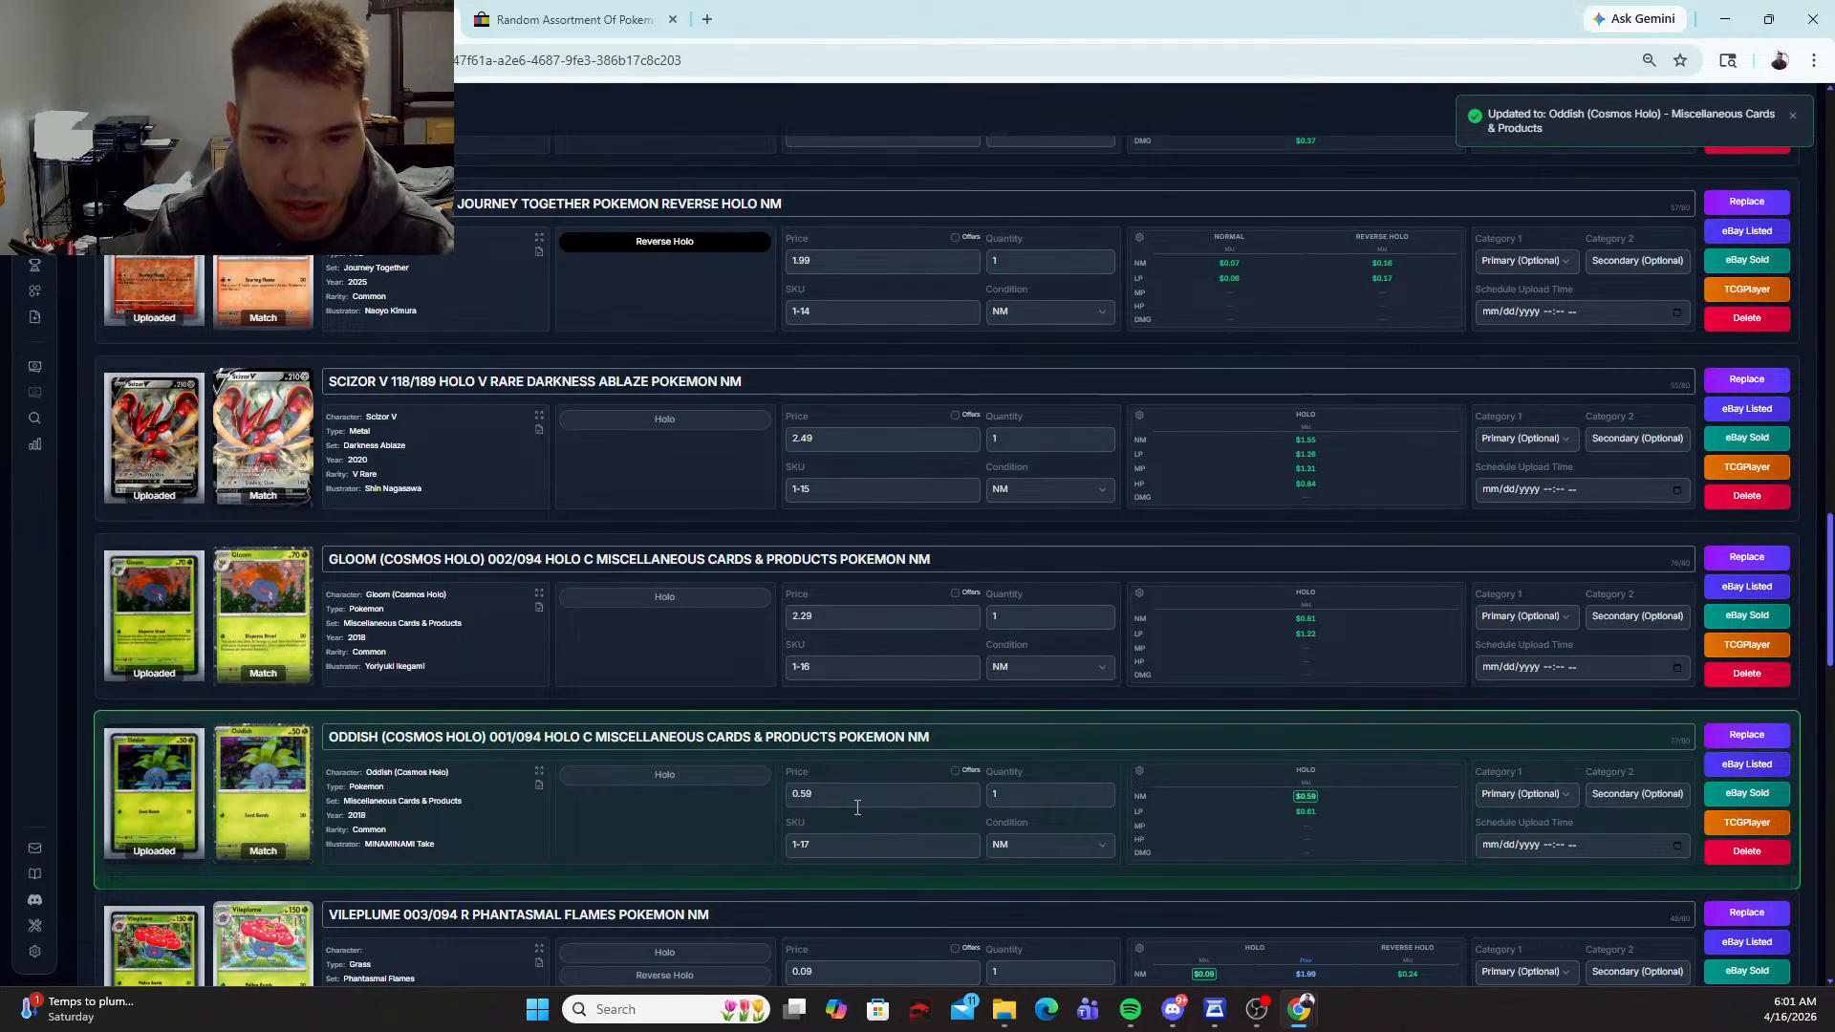
left_click_drag(855, 801, 693, 780)
type("2.29")
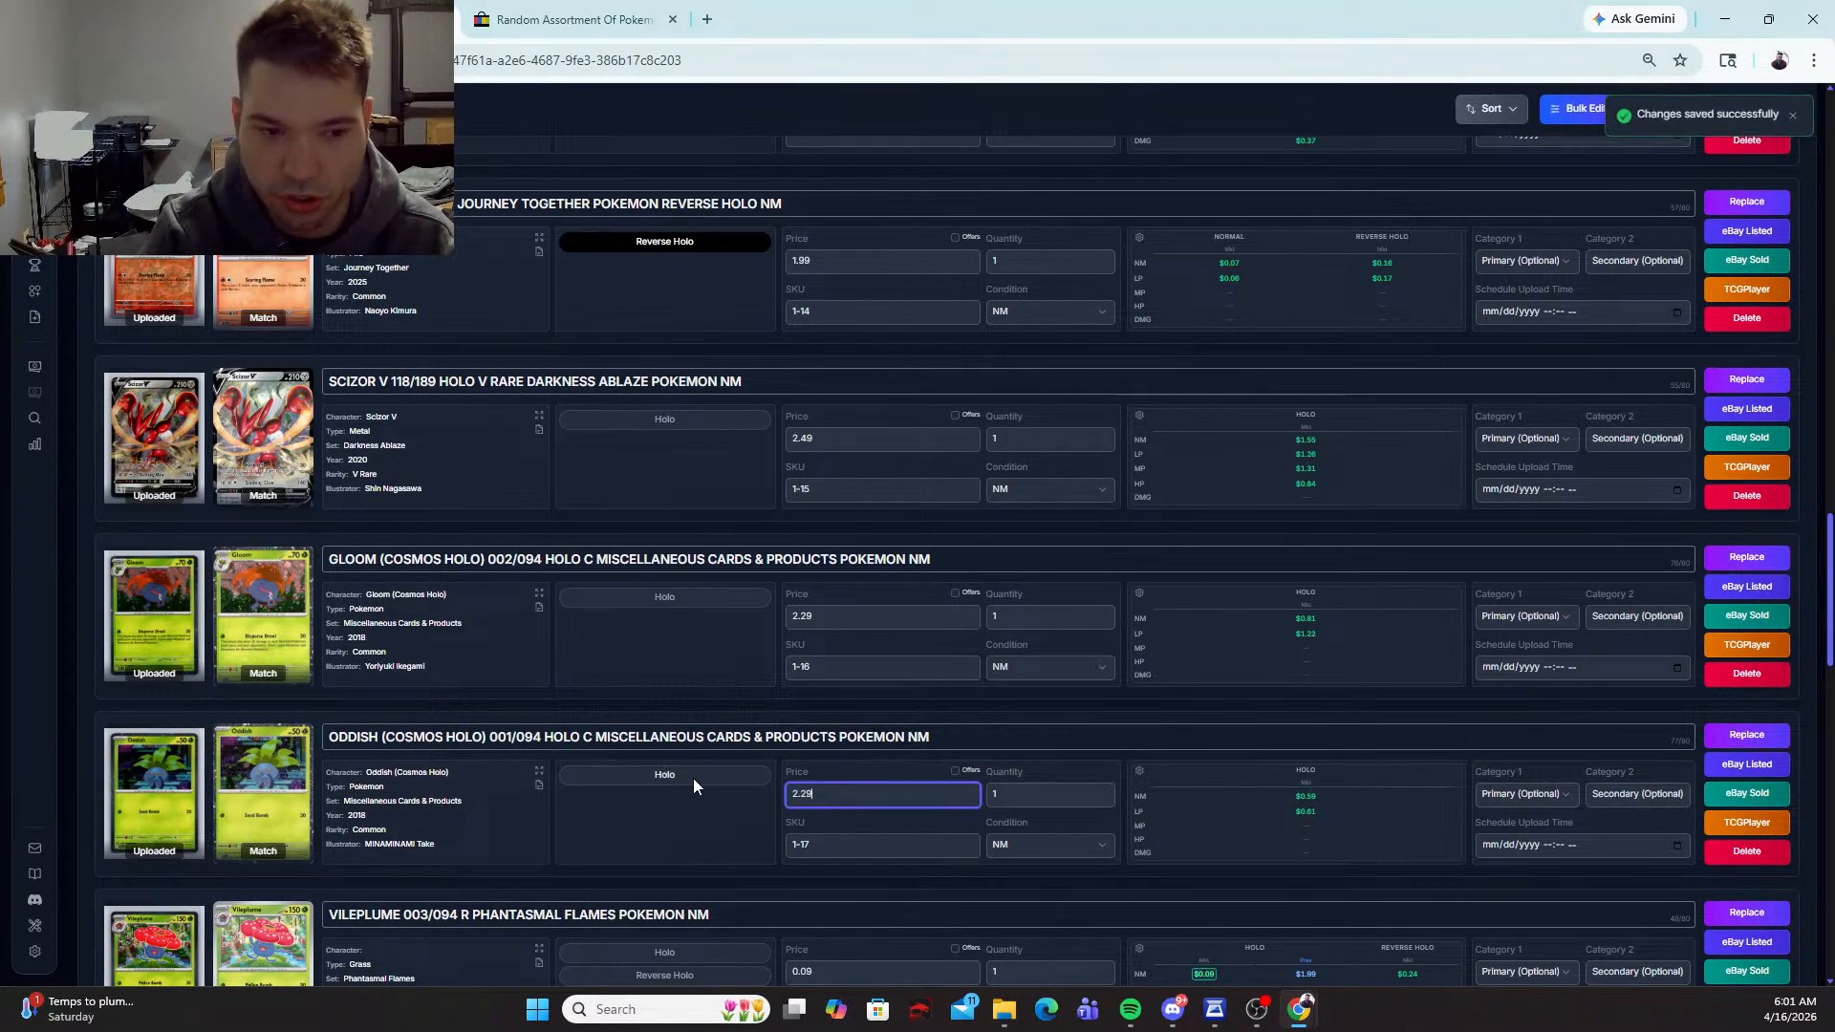
Step: Replace the Vileplume card's match with Vileplume (Cosmos Holo), Miscellaneous Cards & Products #003/094, and set its price to 2.29
scroll(690, 756, "down", 3)
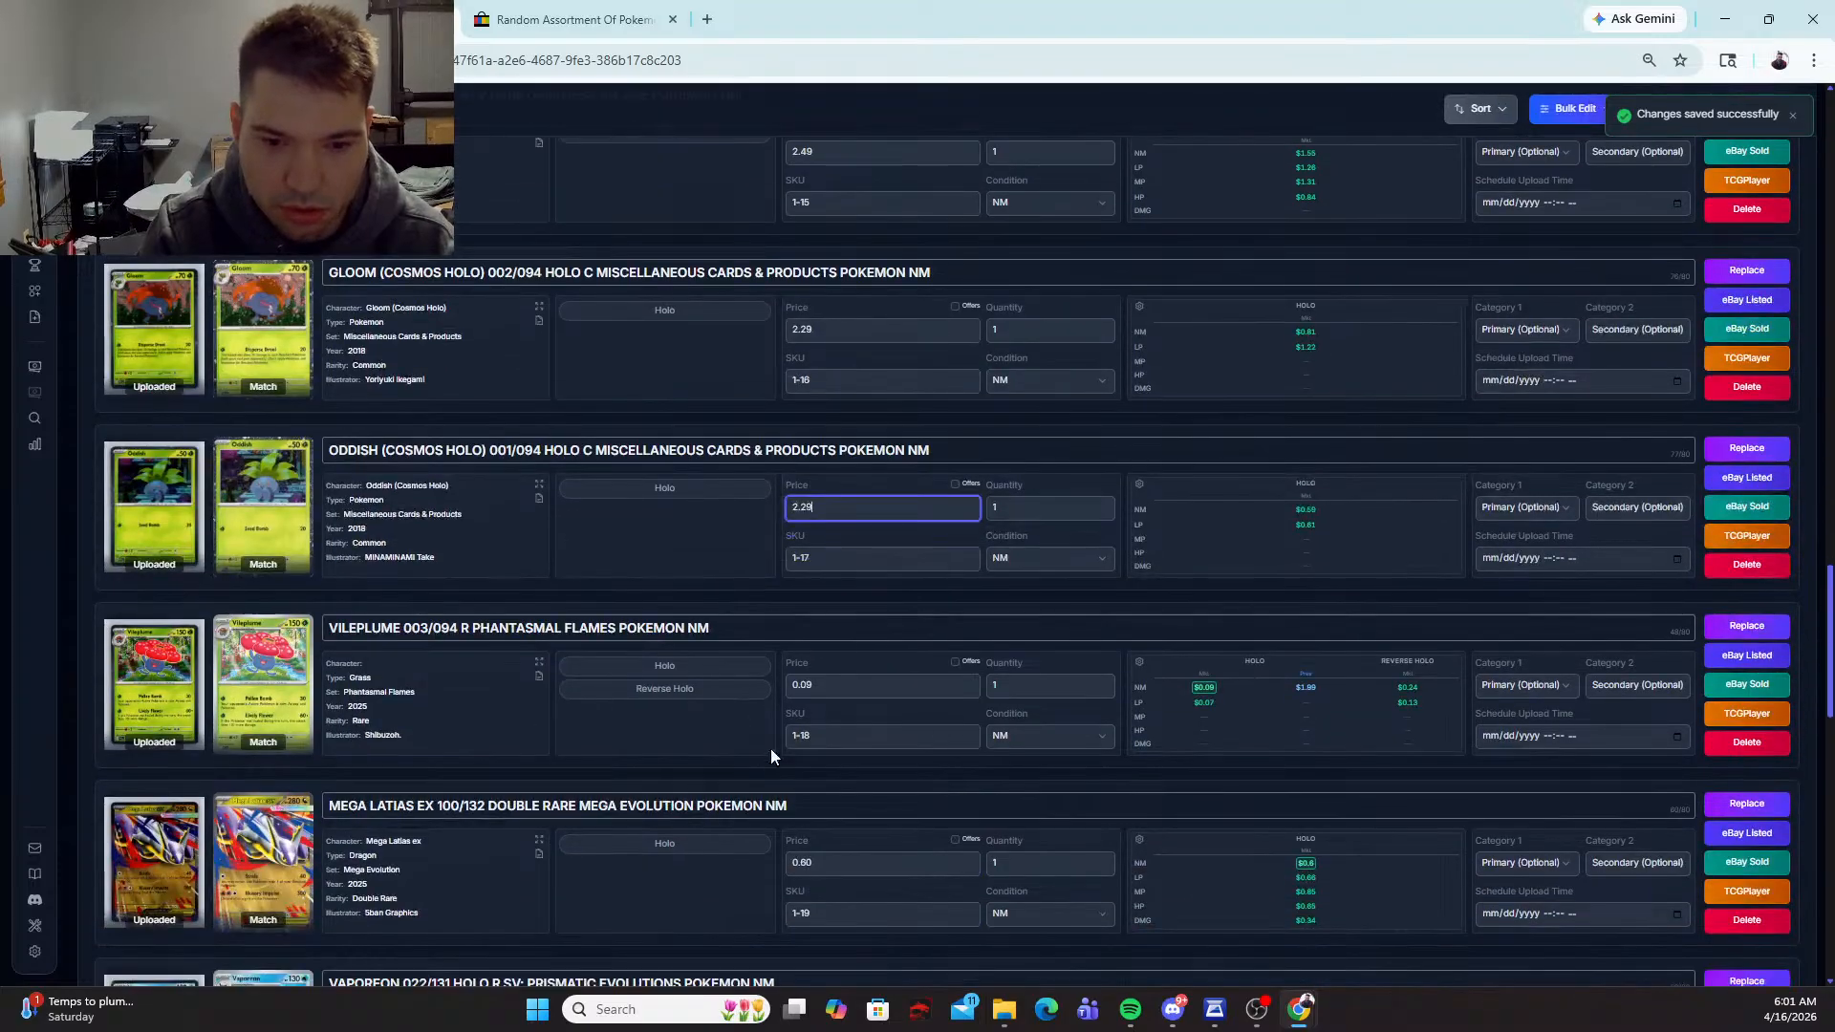
left_click(1746, 627)
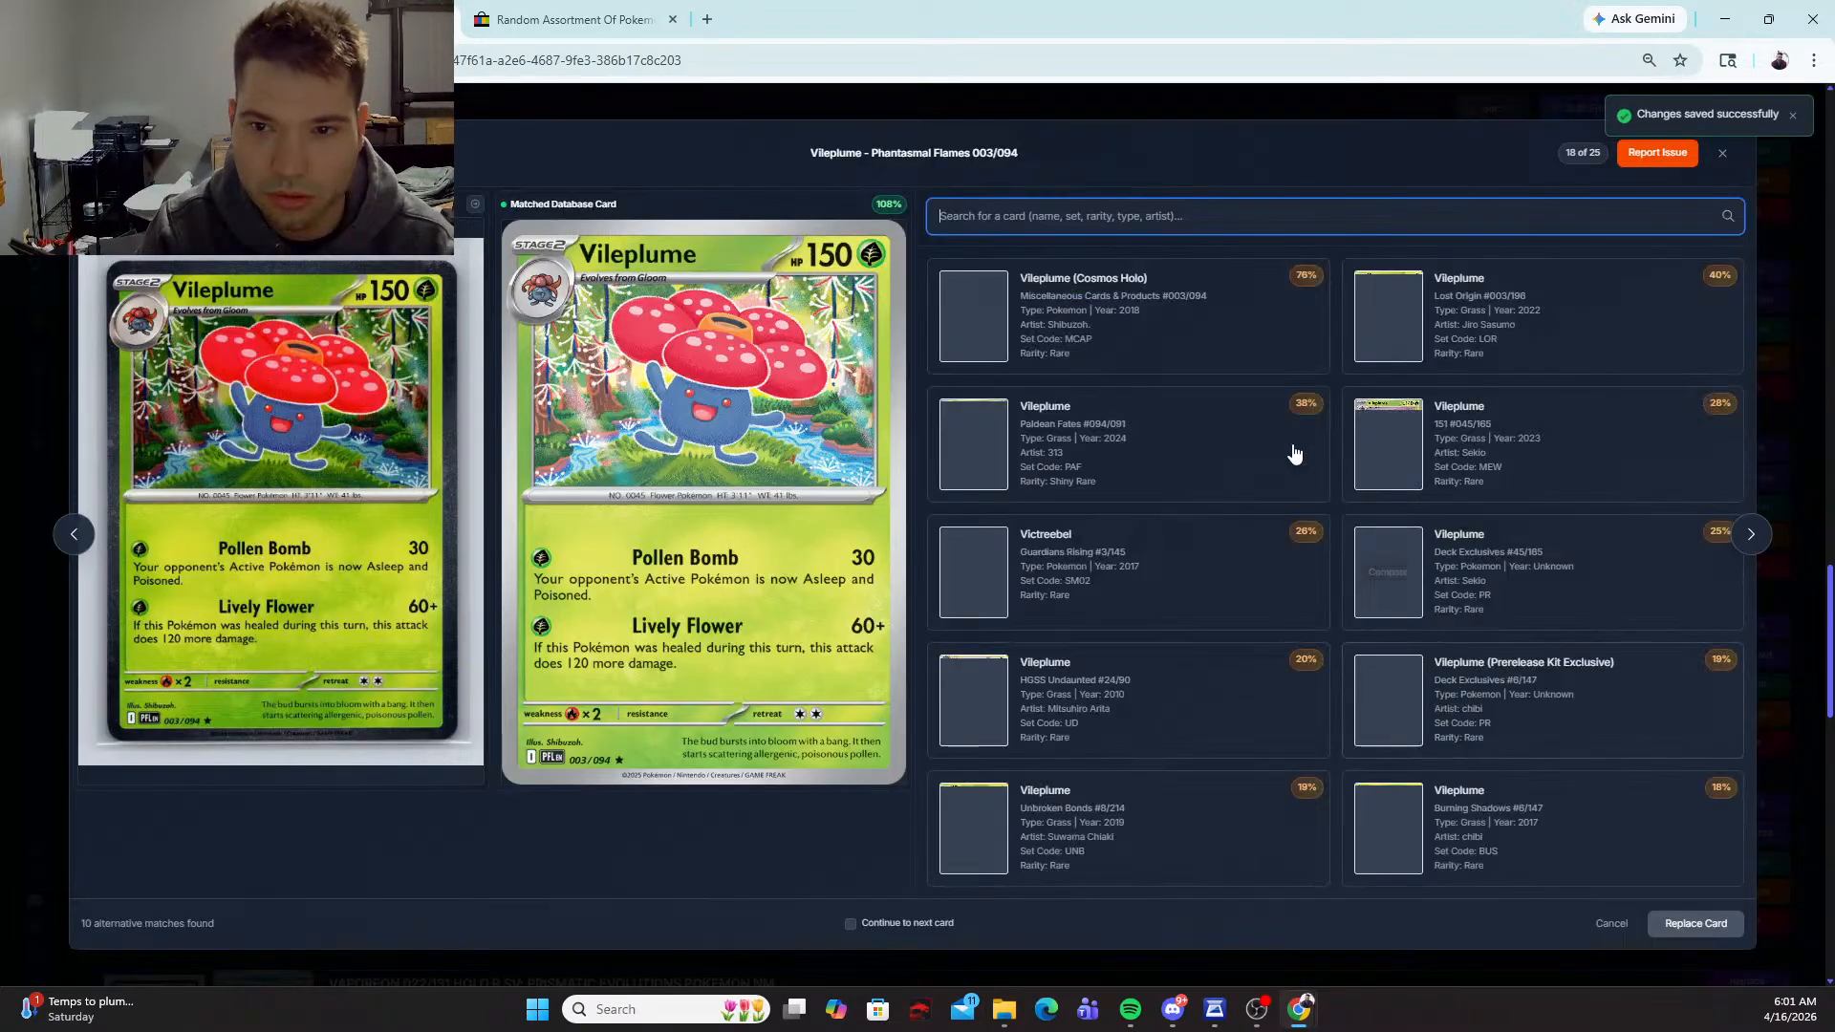
left_click(1707, 923)
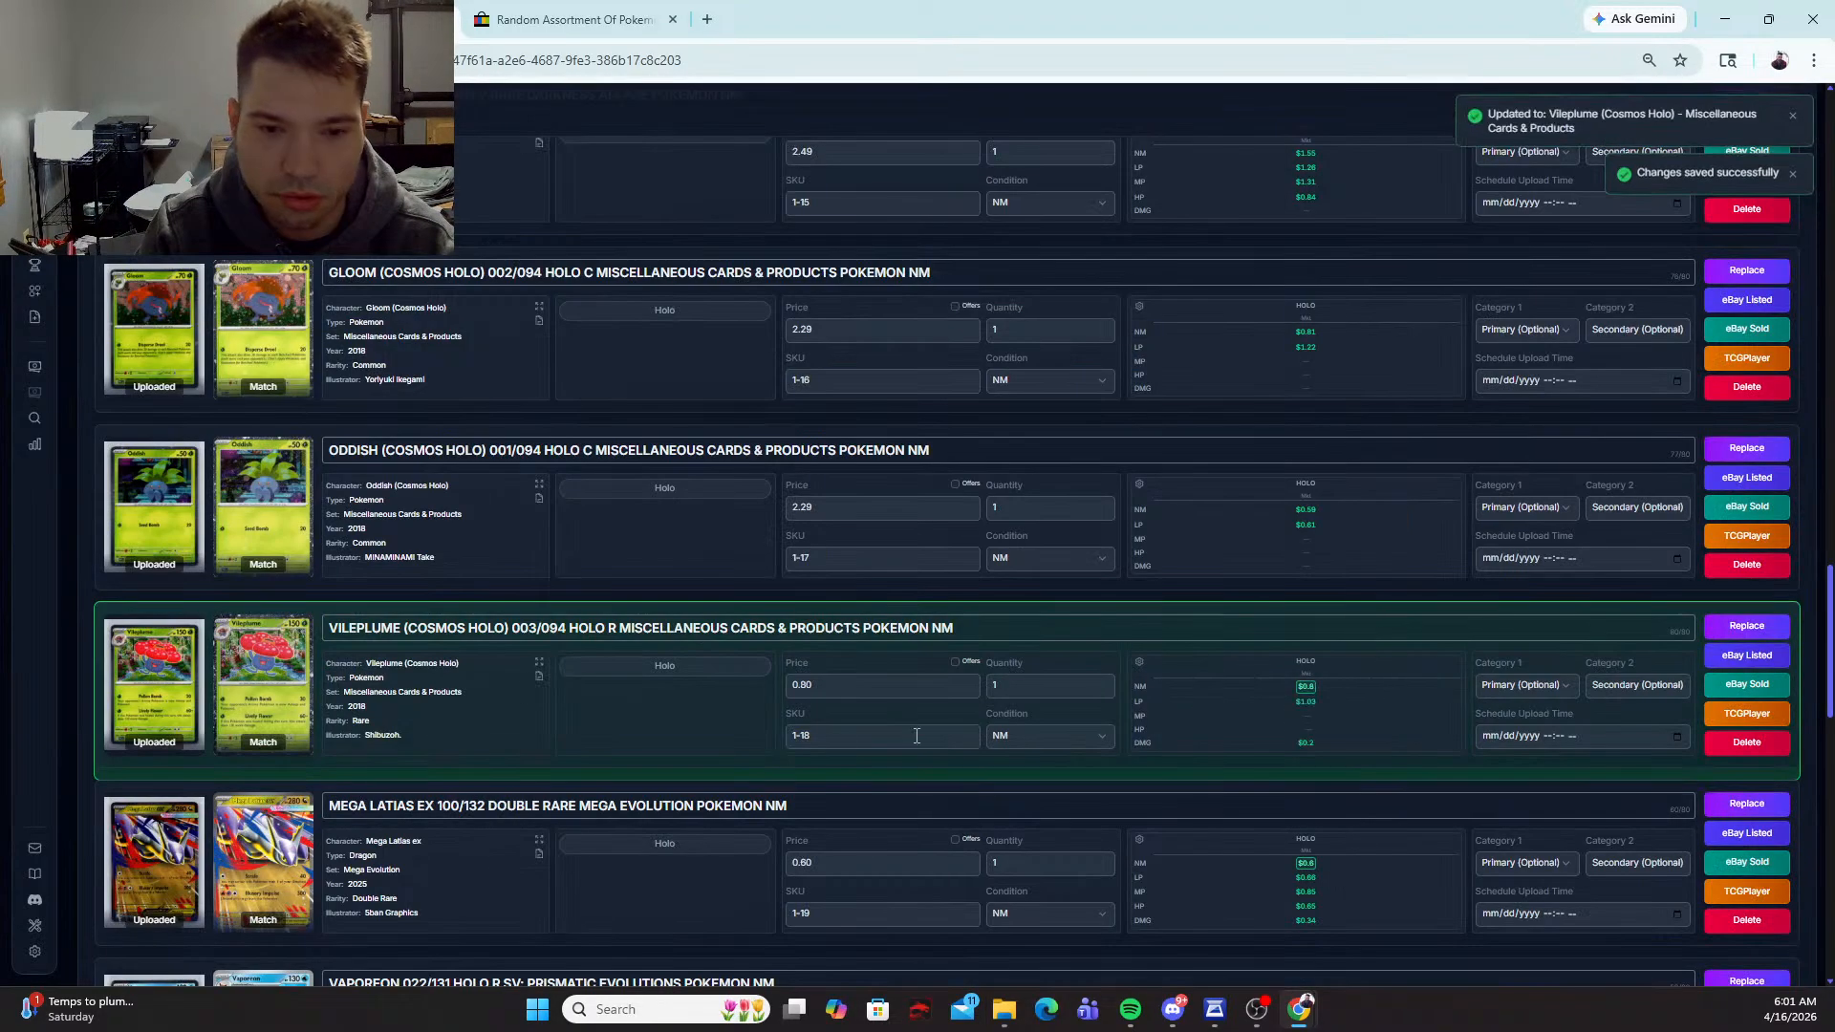
type("2.29")
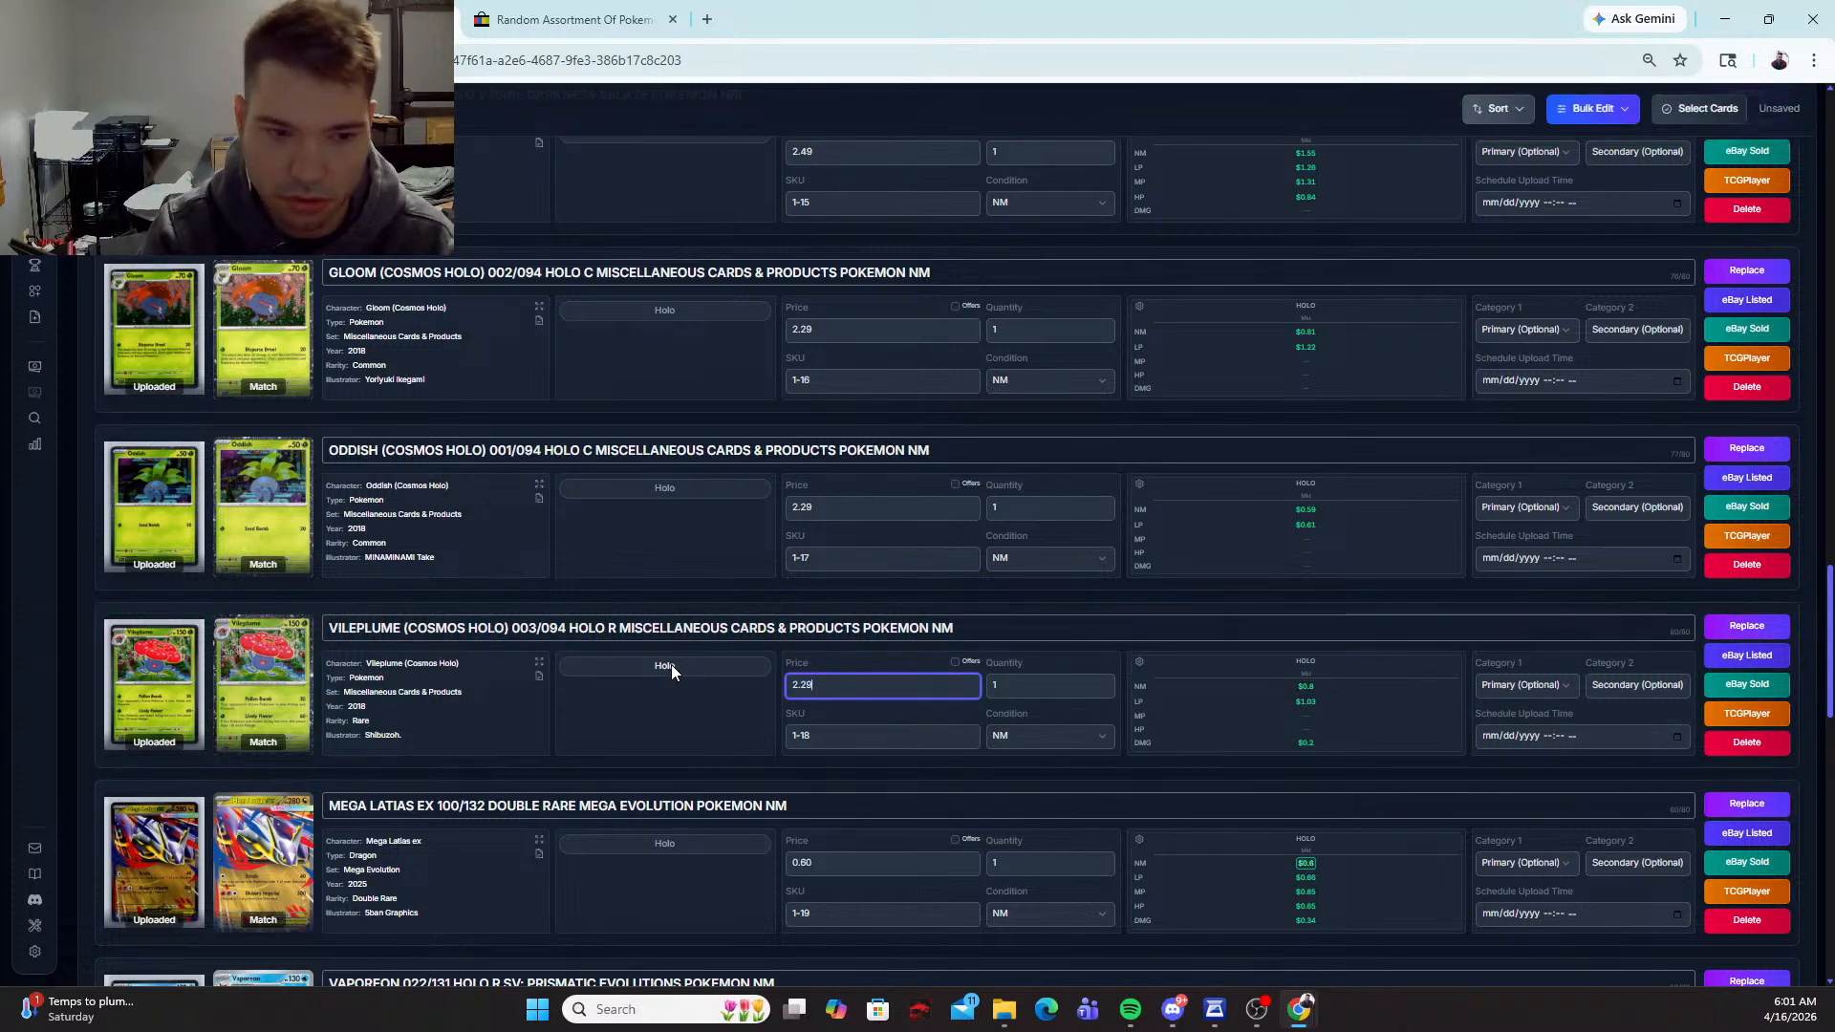
Step: Set the price of the Mega Latias ex 100/132 card to 2.29
scroll(659, 636, "down", 1)
scroll(656, 626, "down", 1)
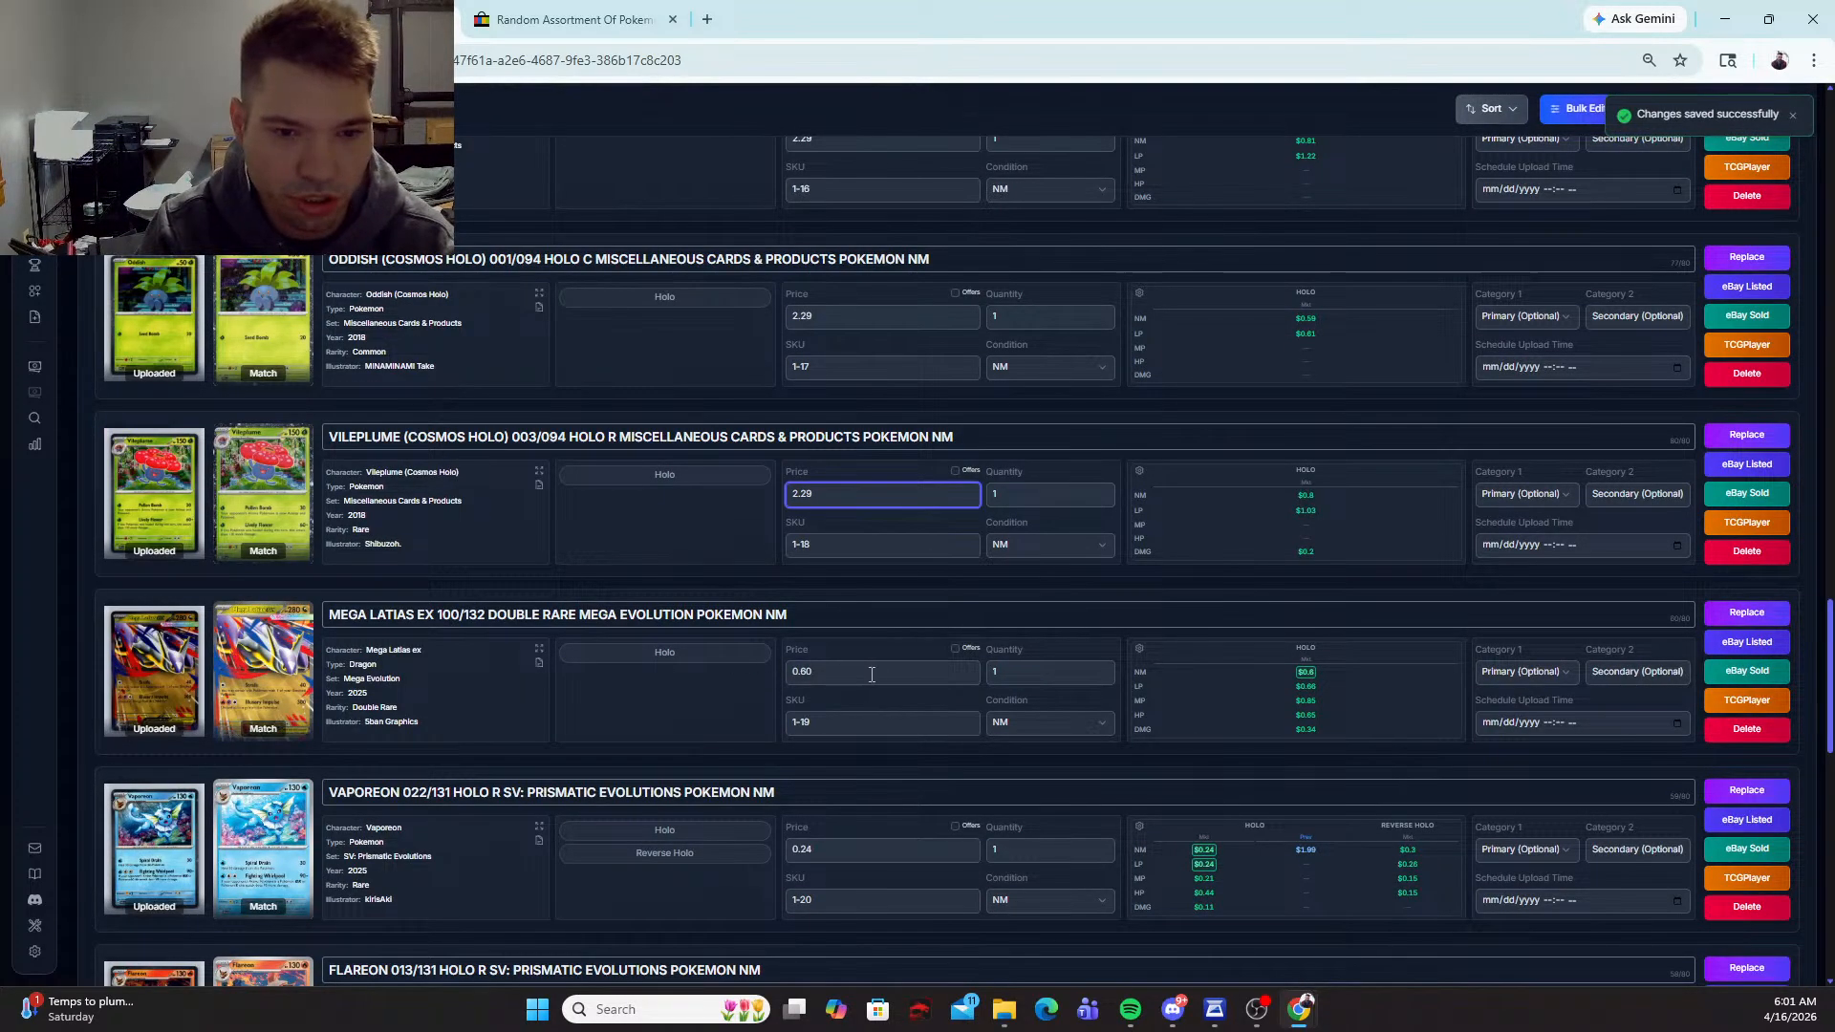
left_click_drag(869, 675, 646, 658)
type("2.29")
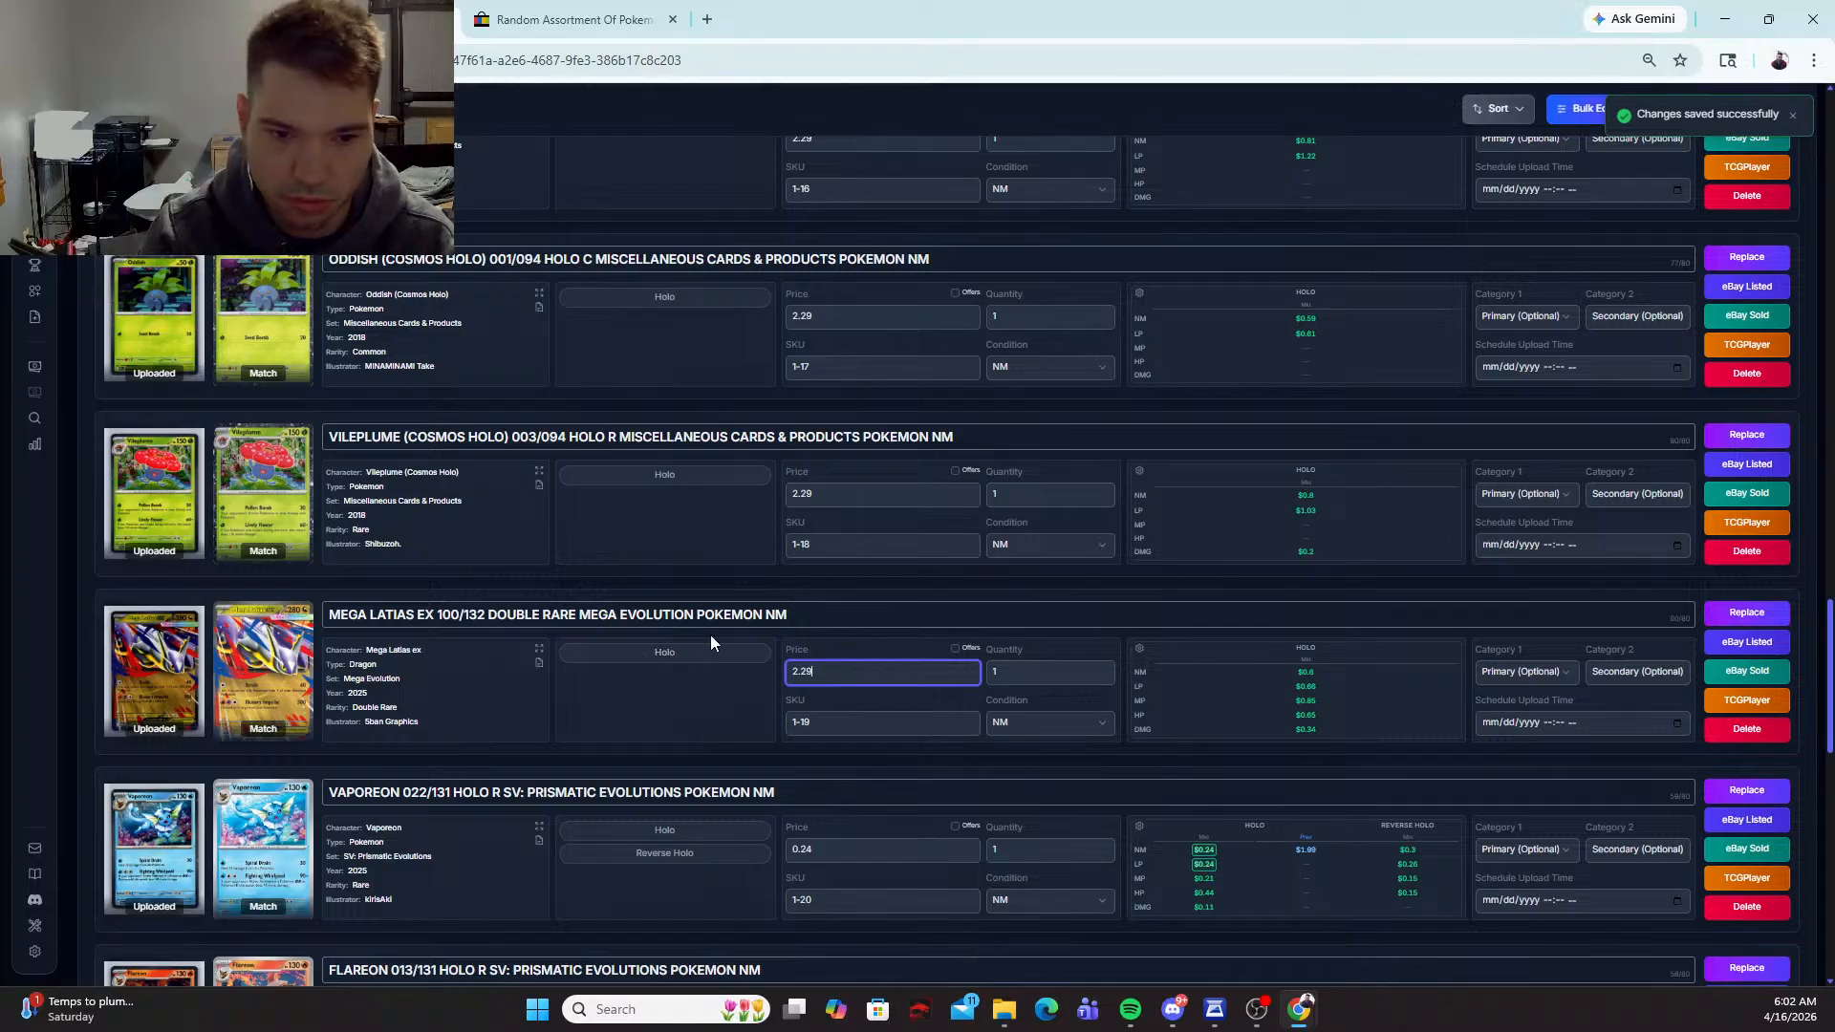
scroll(709, 634, "down", 3)
left_click(1729, 504)
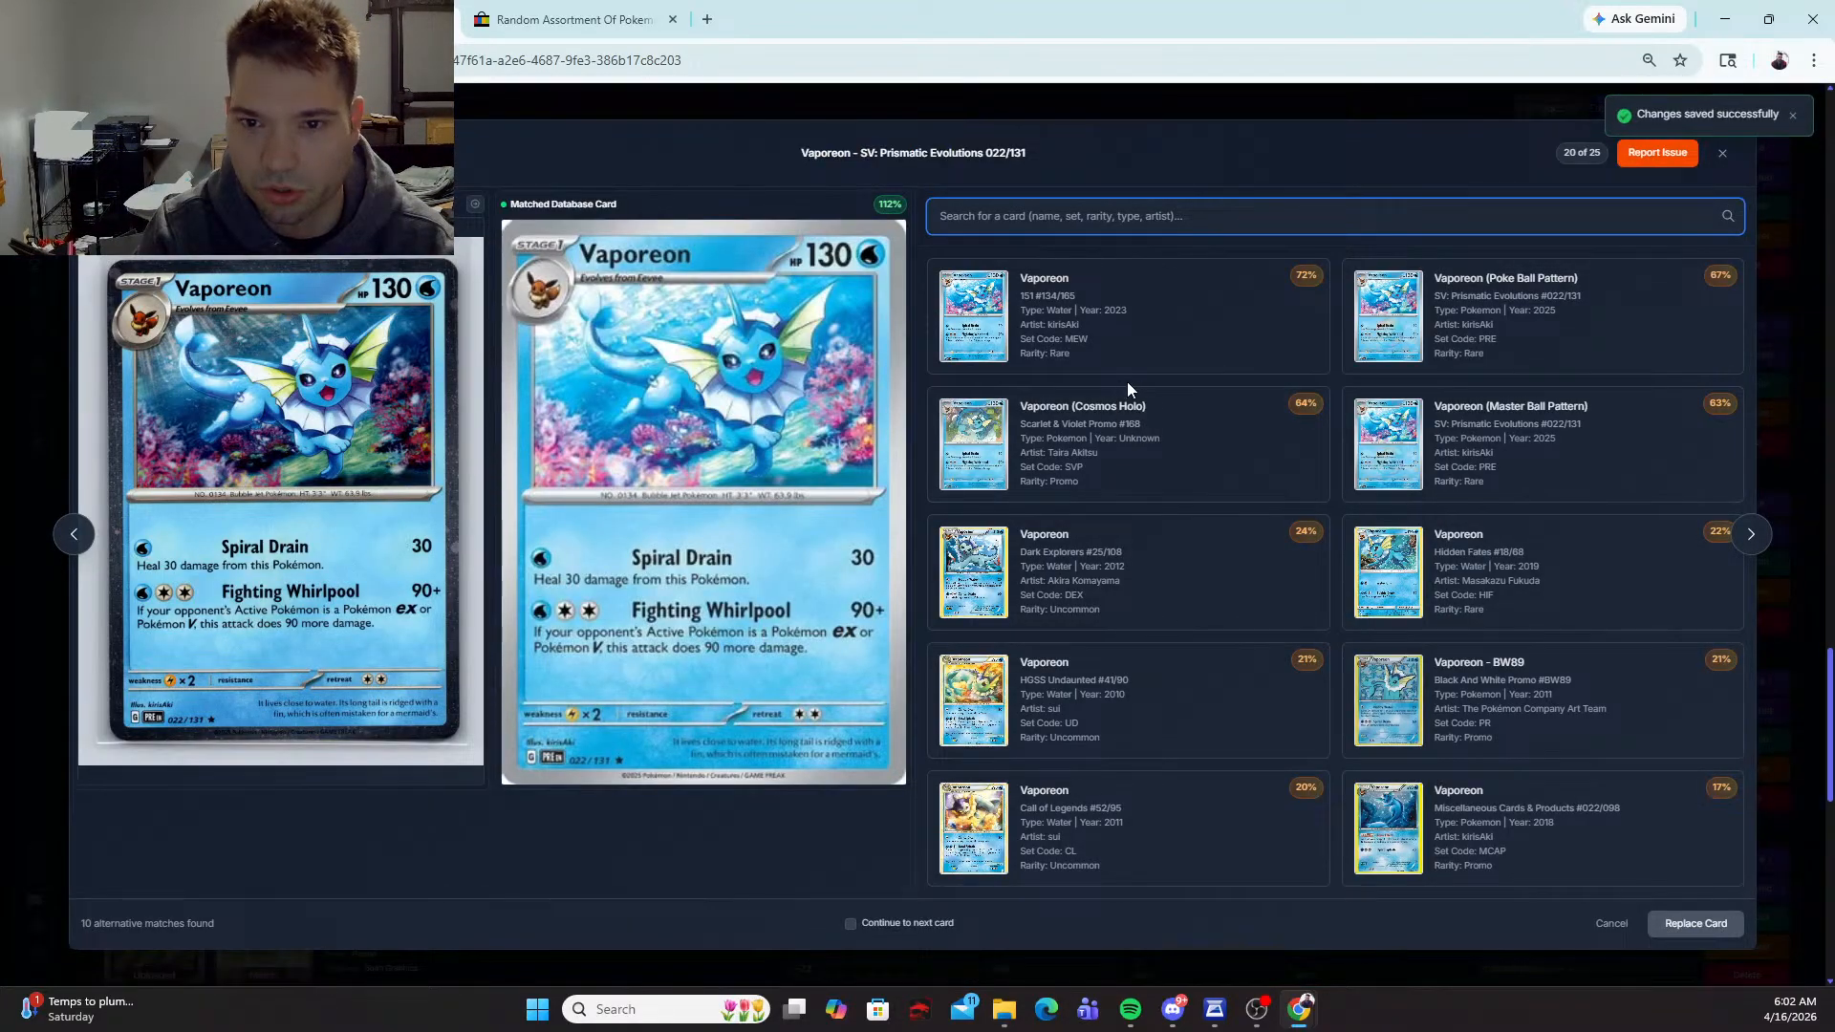
left_click(1156, 414)
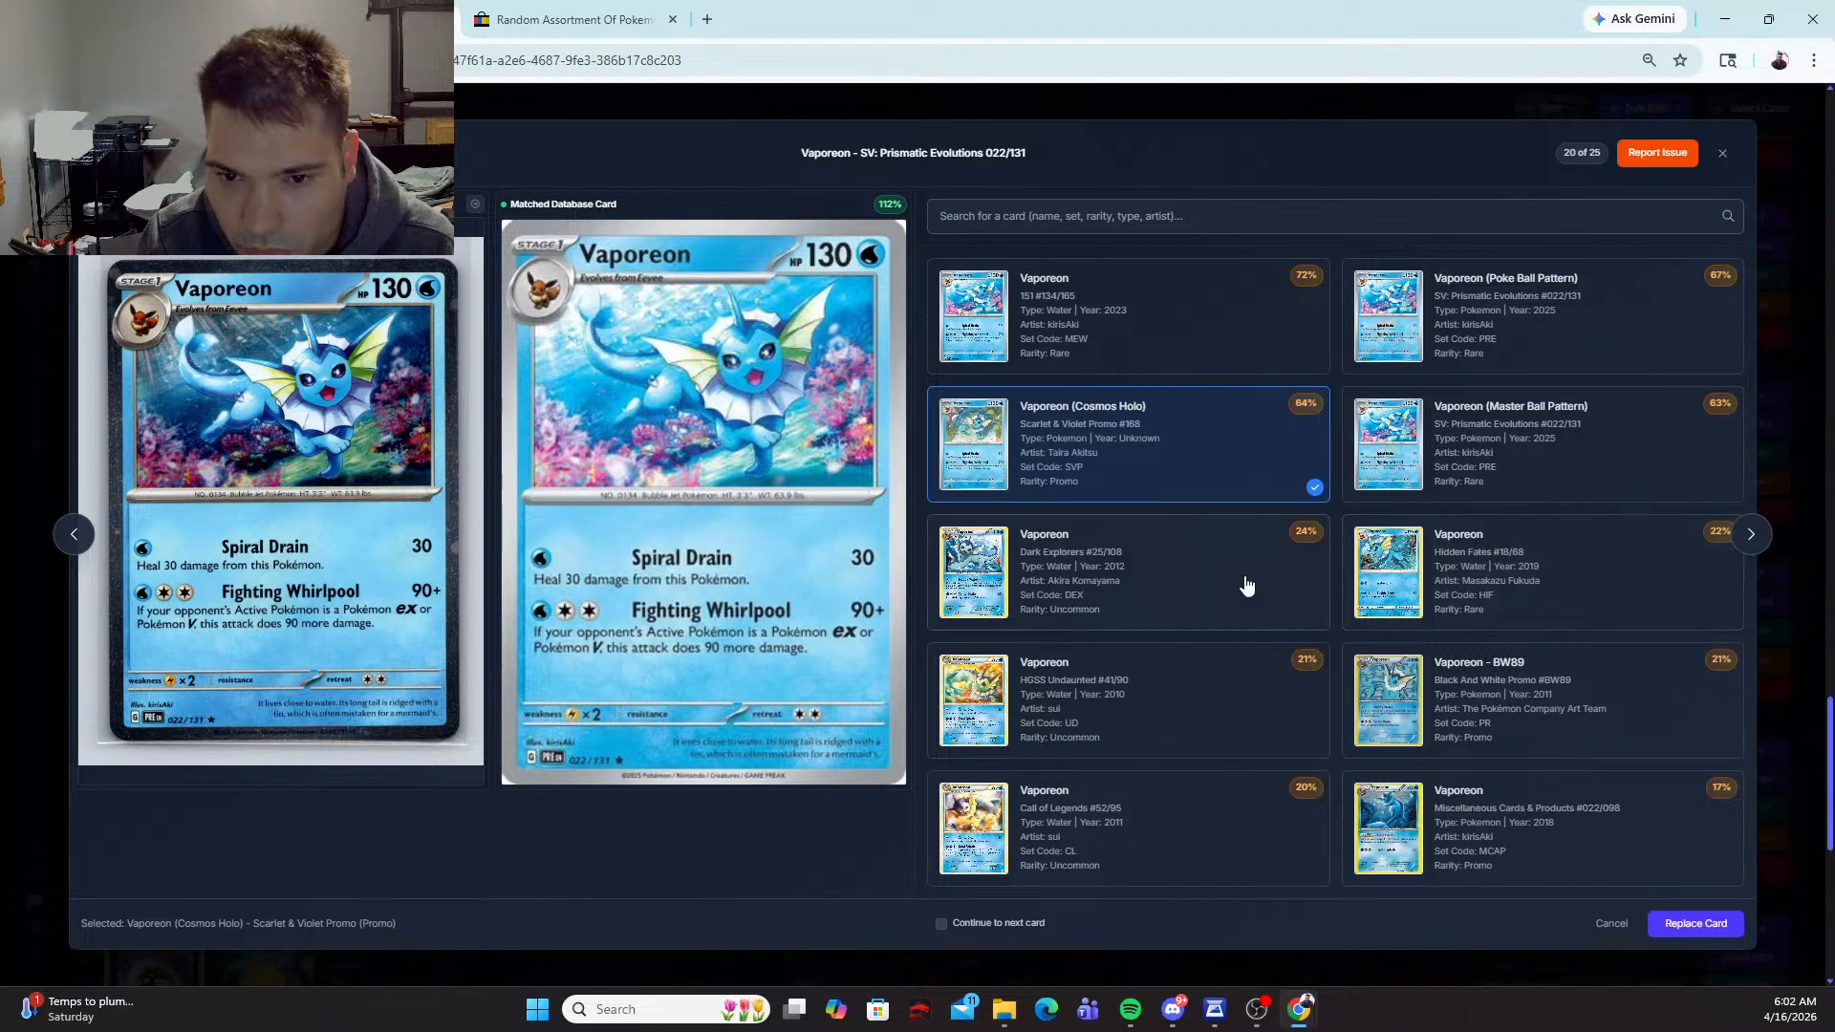
left_click(1723, 153)
Step: Search the replacement matches of the Vaporeon 022/131 card for "vaporeon cosmos" and close them without replacing the match
scroll(794, 541, "down", 7)
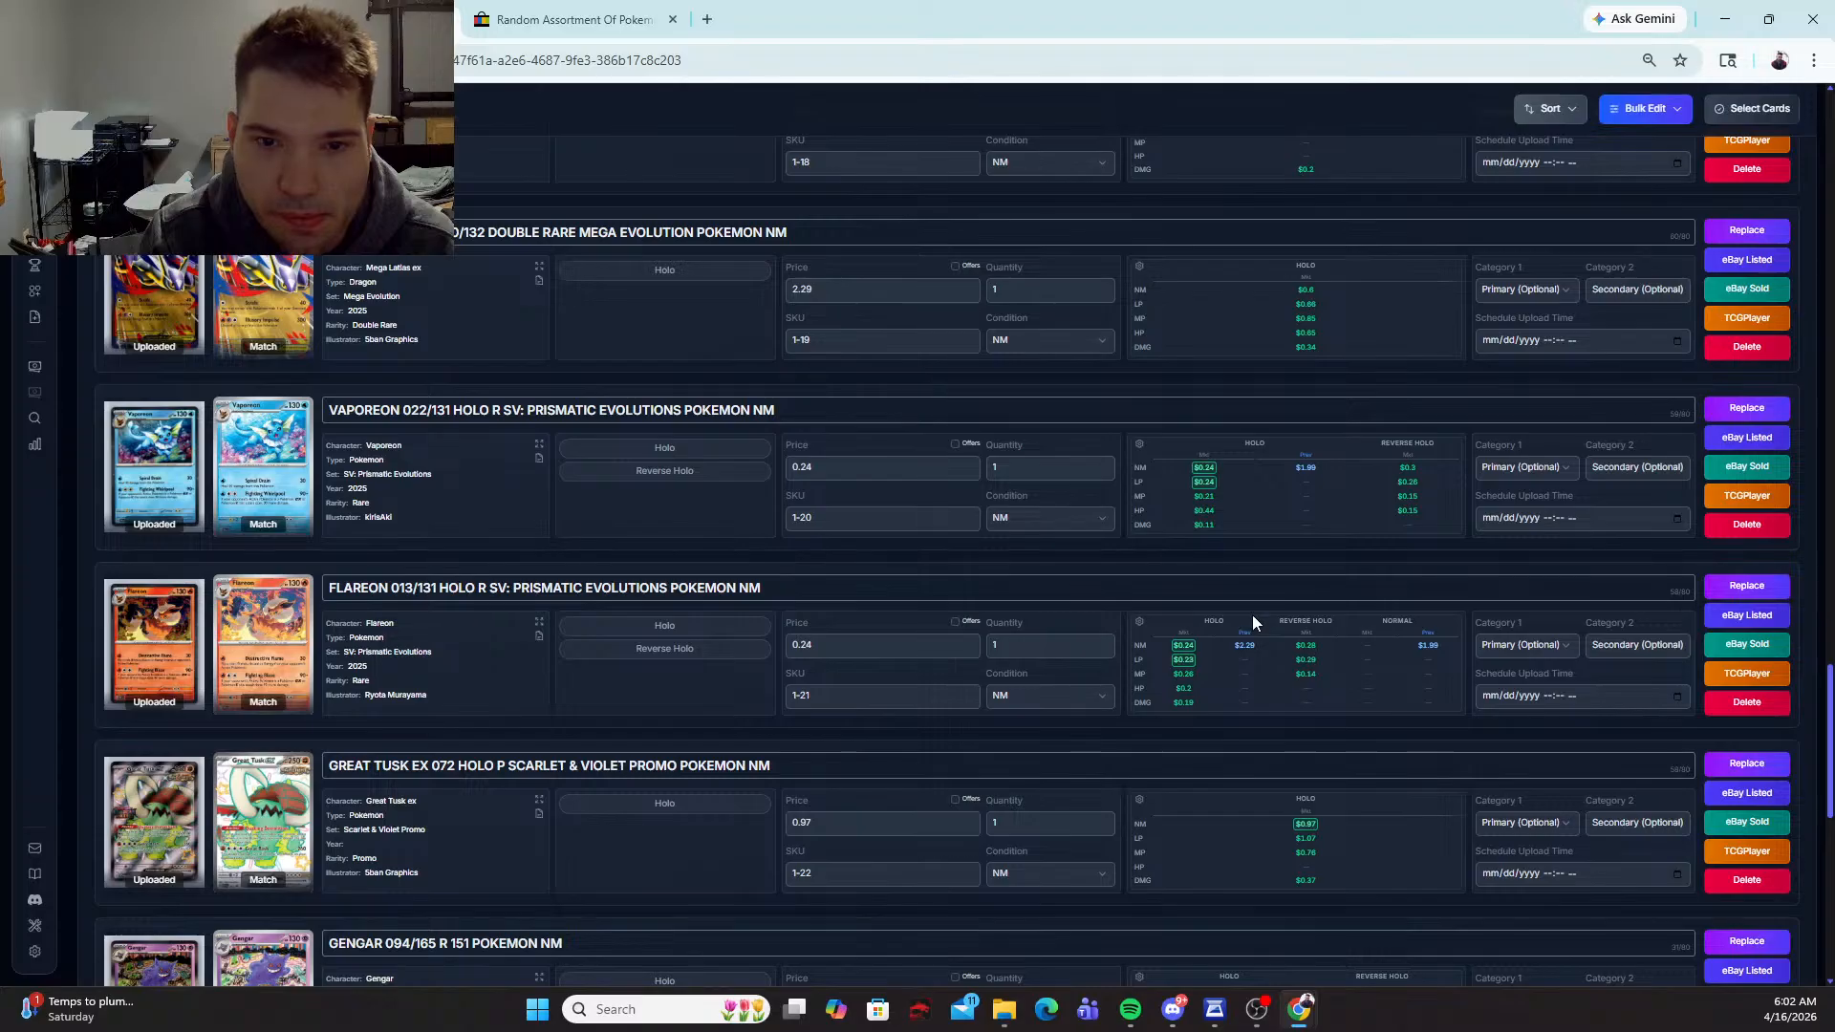
left_click(1746, 407)
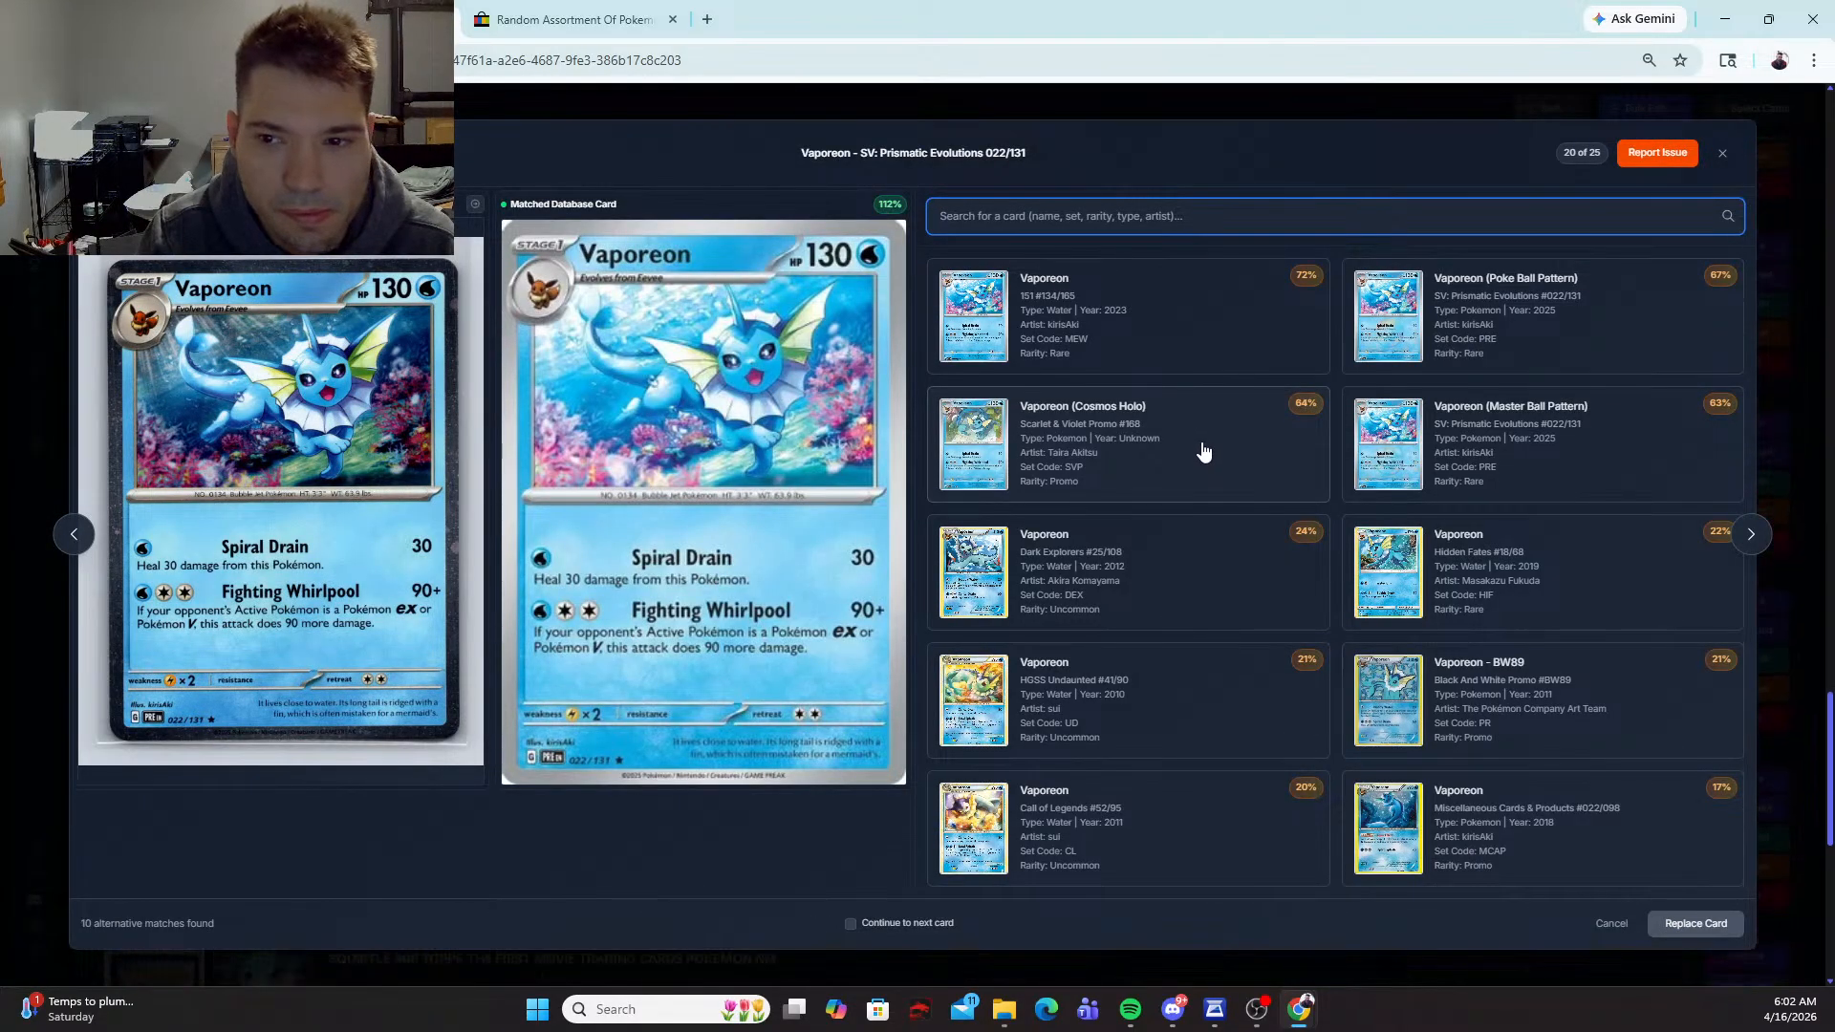
type("cosmos")
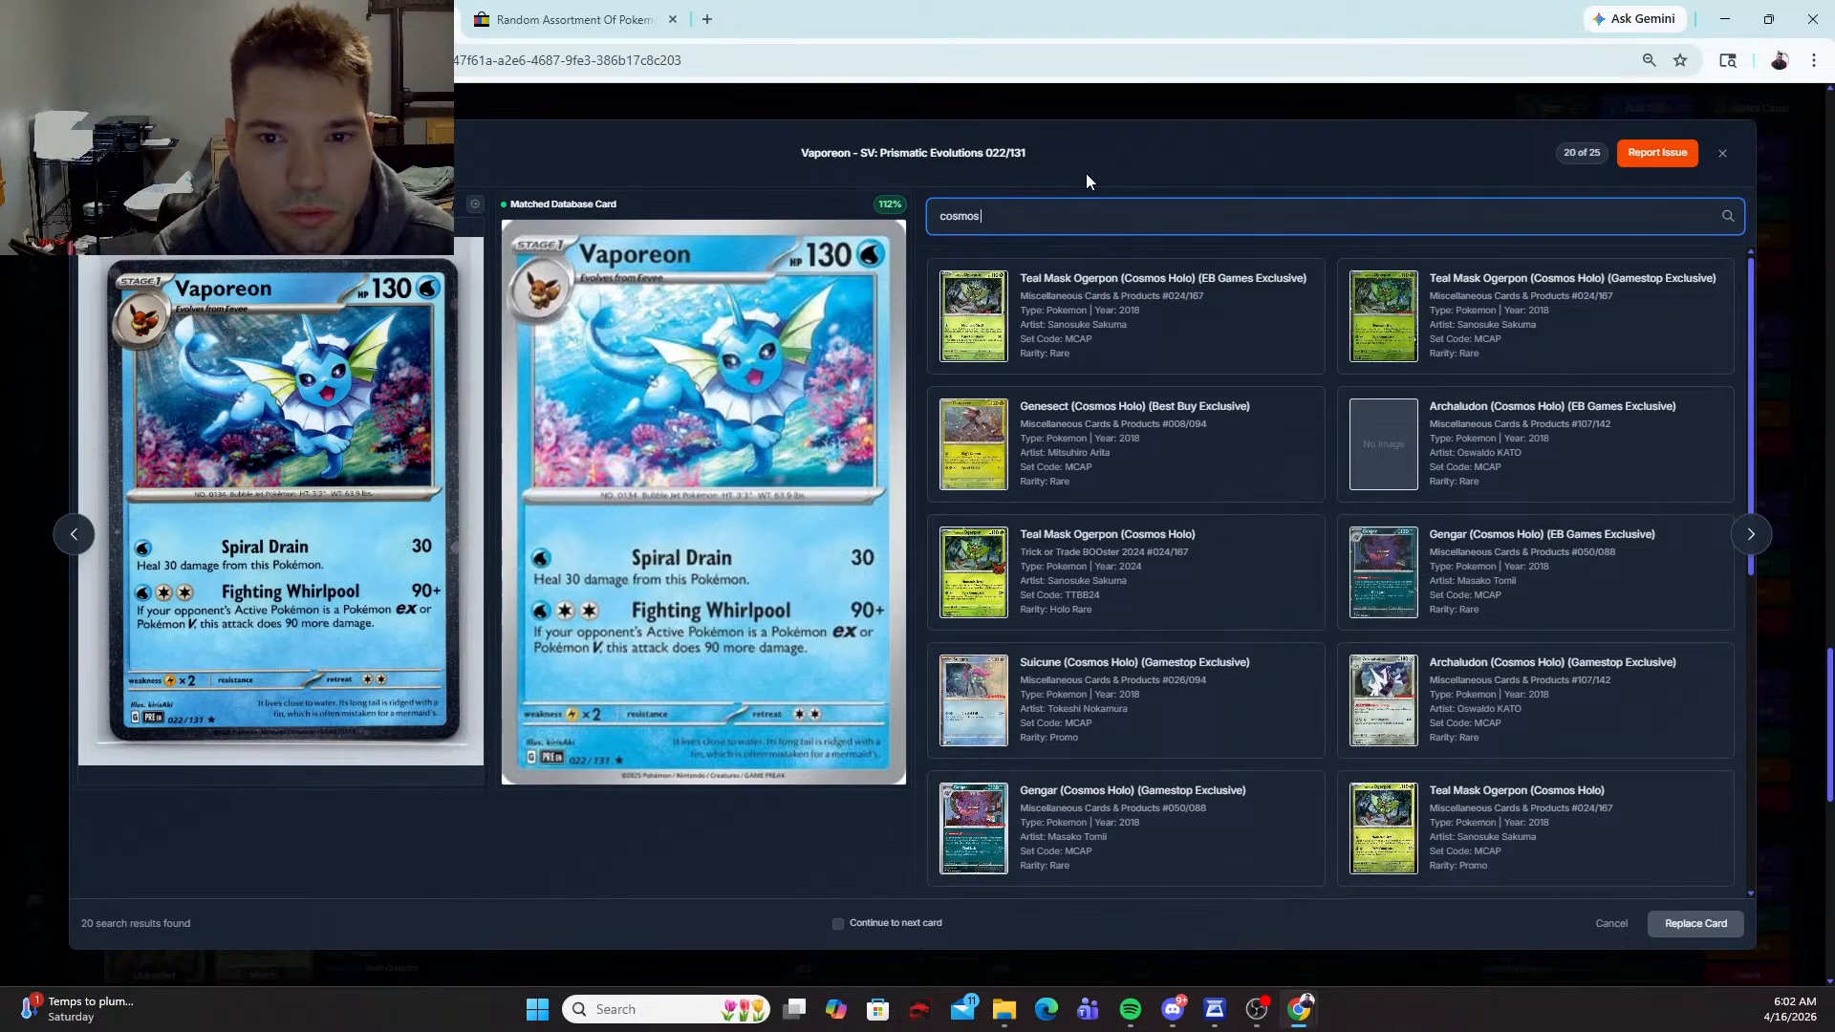
key("BackSpace")
key("BackSpace")
key("BackSpace")
key("BackSpace")
key("BackSpace")
key("BackSpace")
type("va")
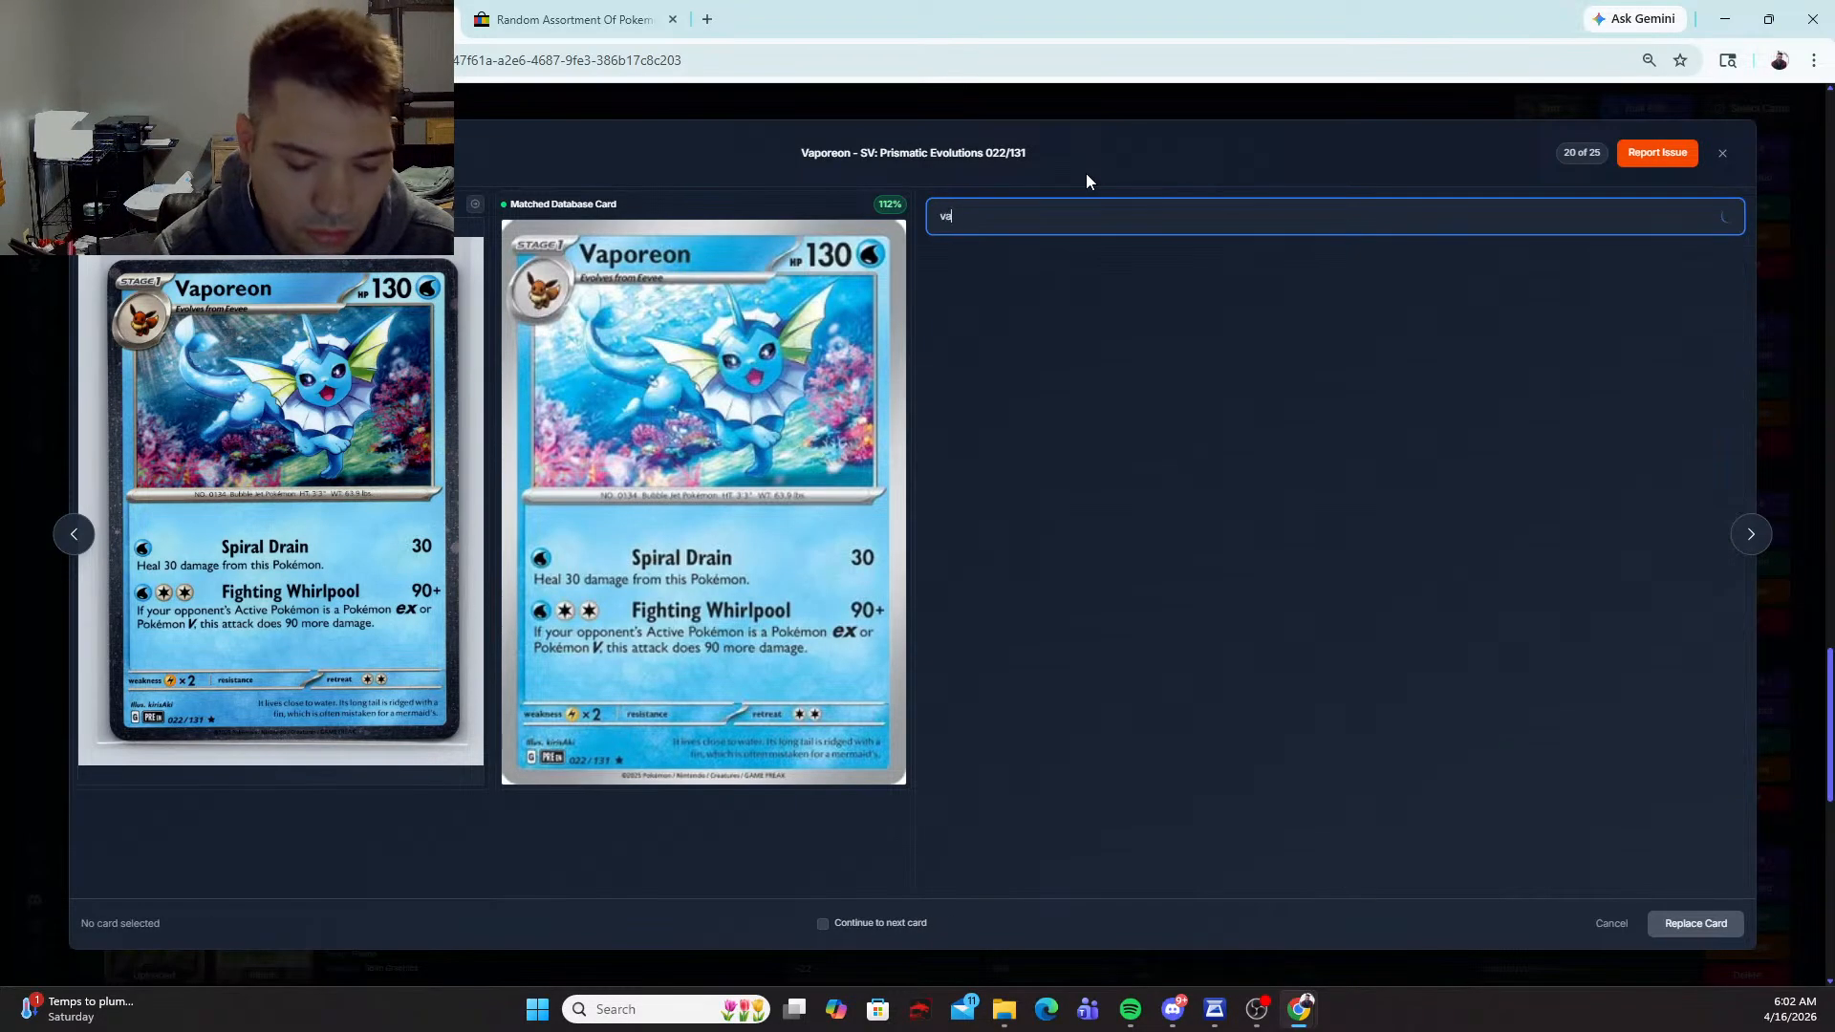
type("poreon c")
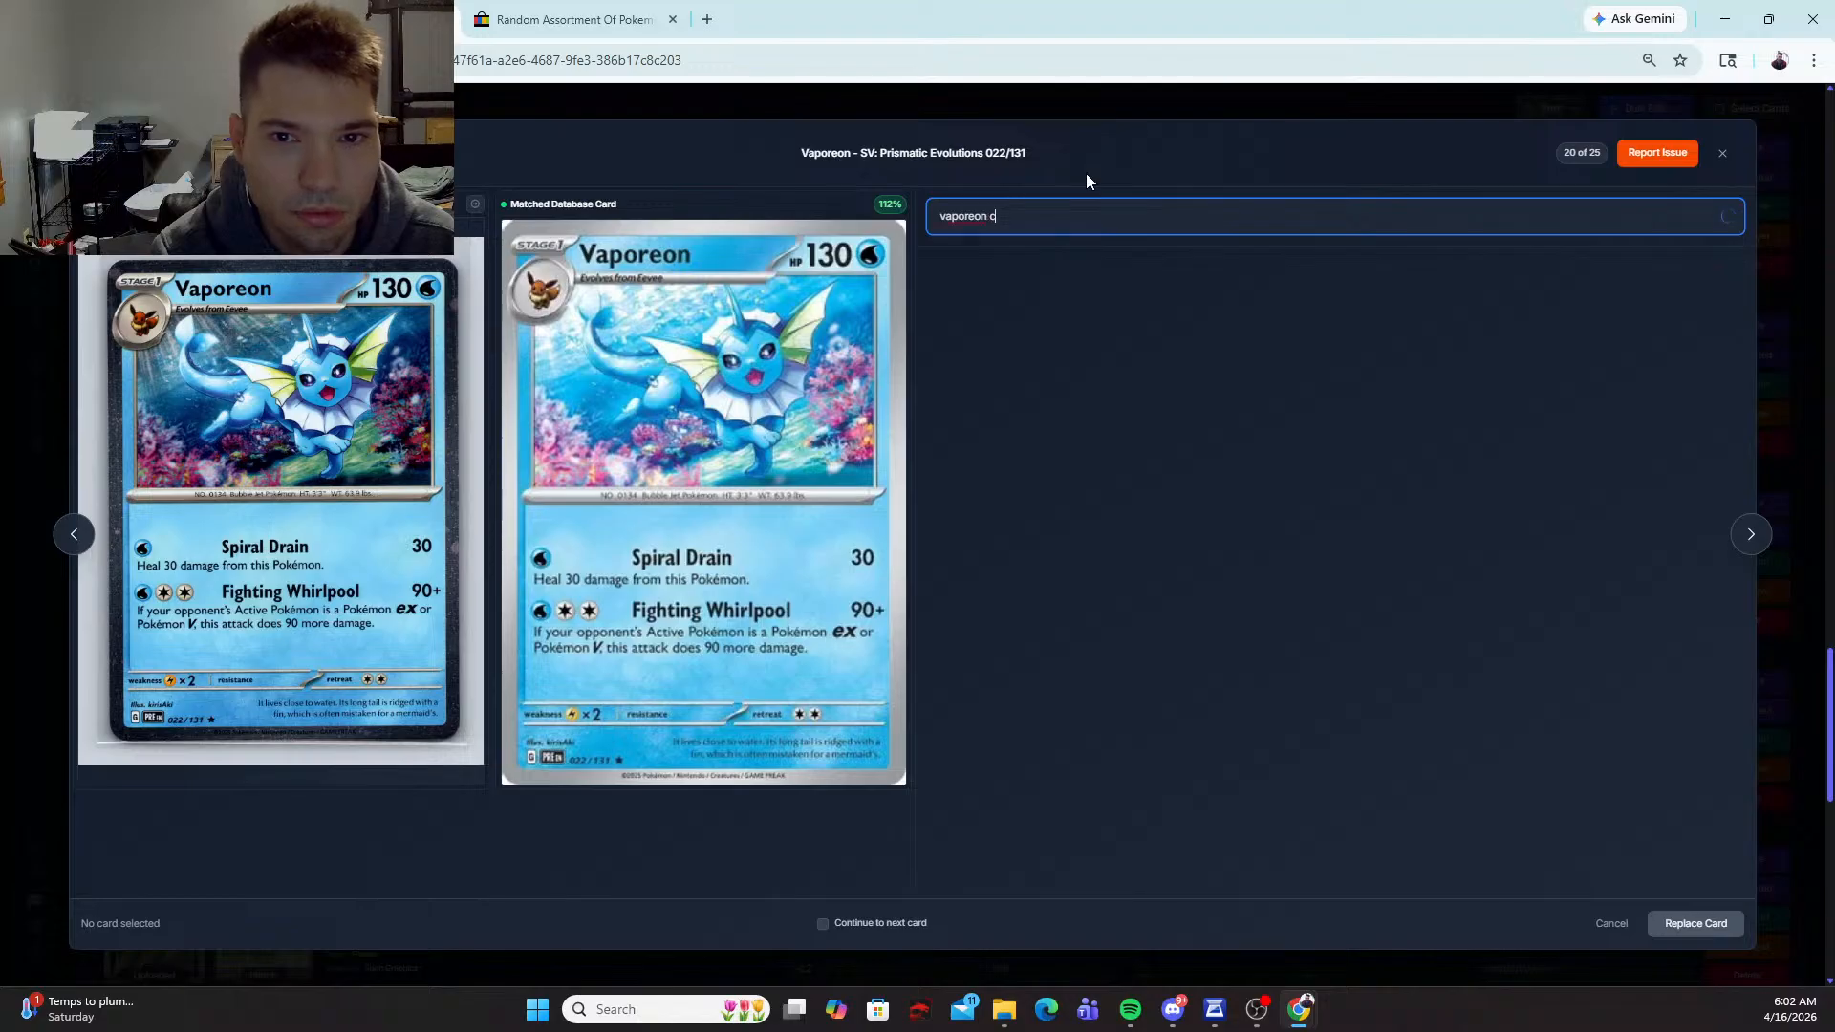
key("BackSpace")
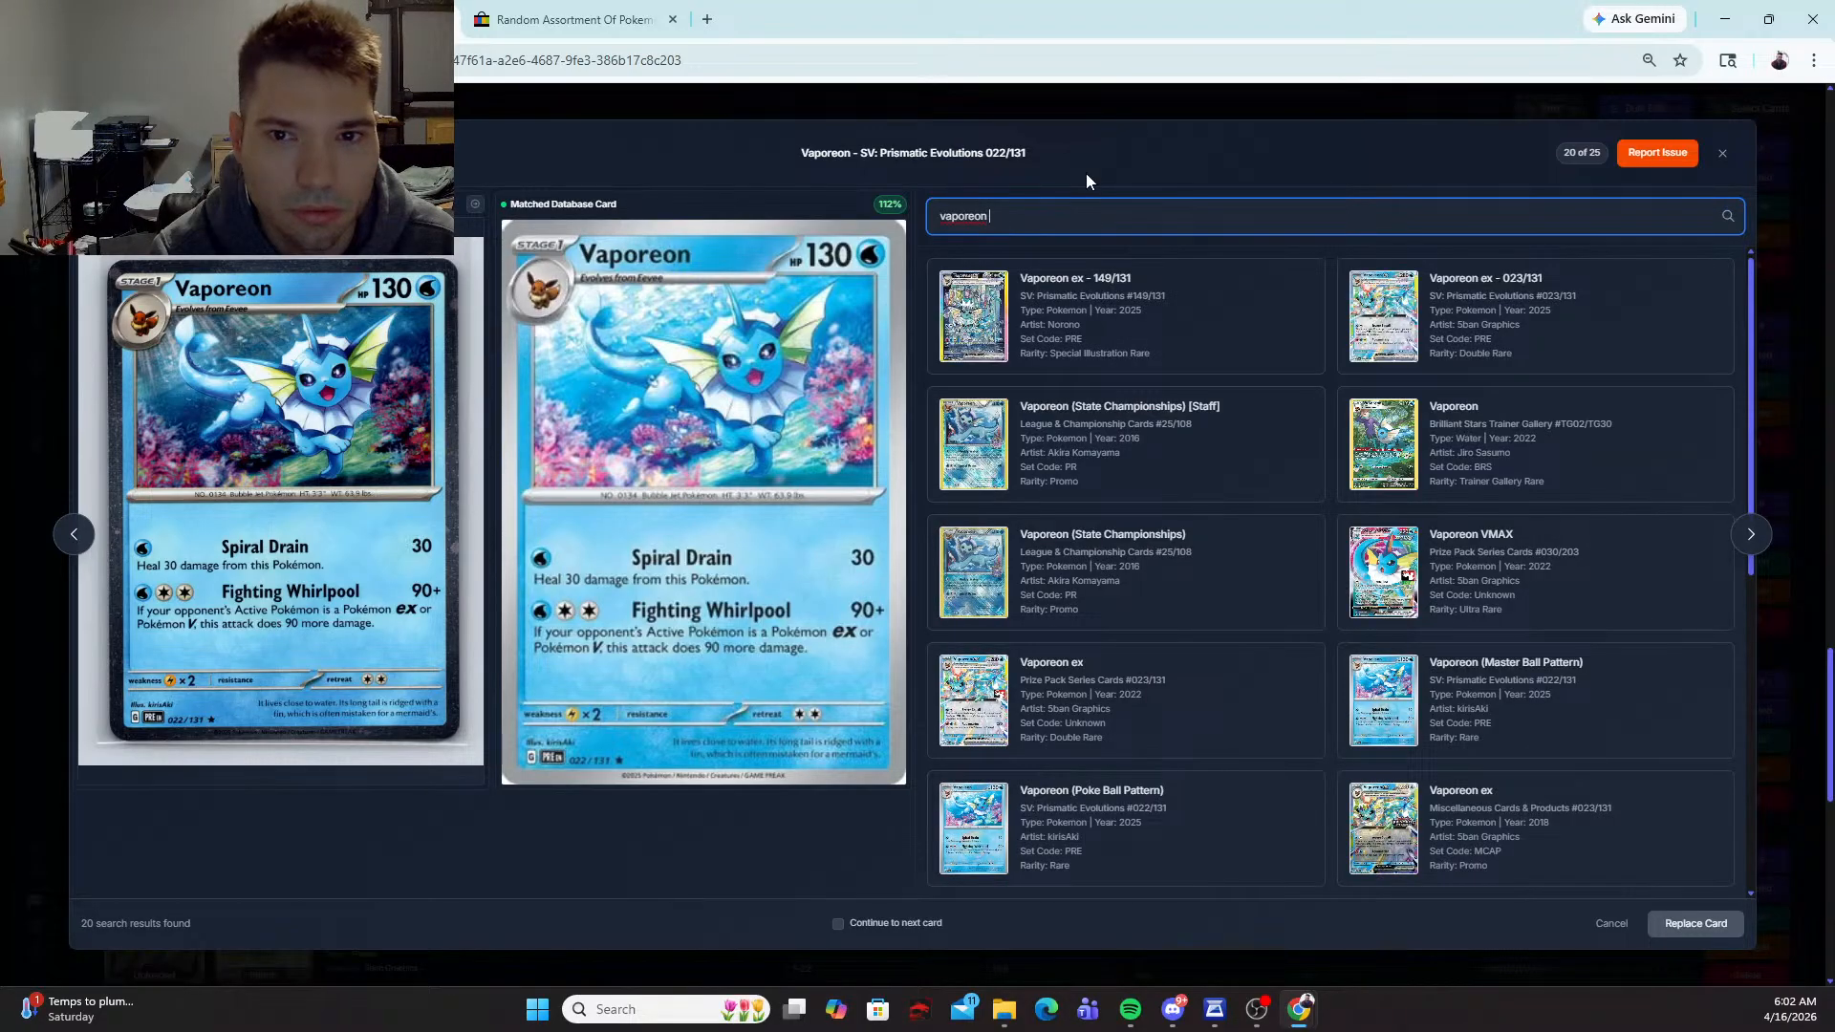
type("cosmos")
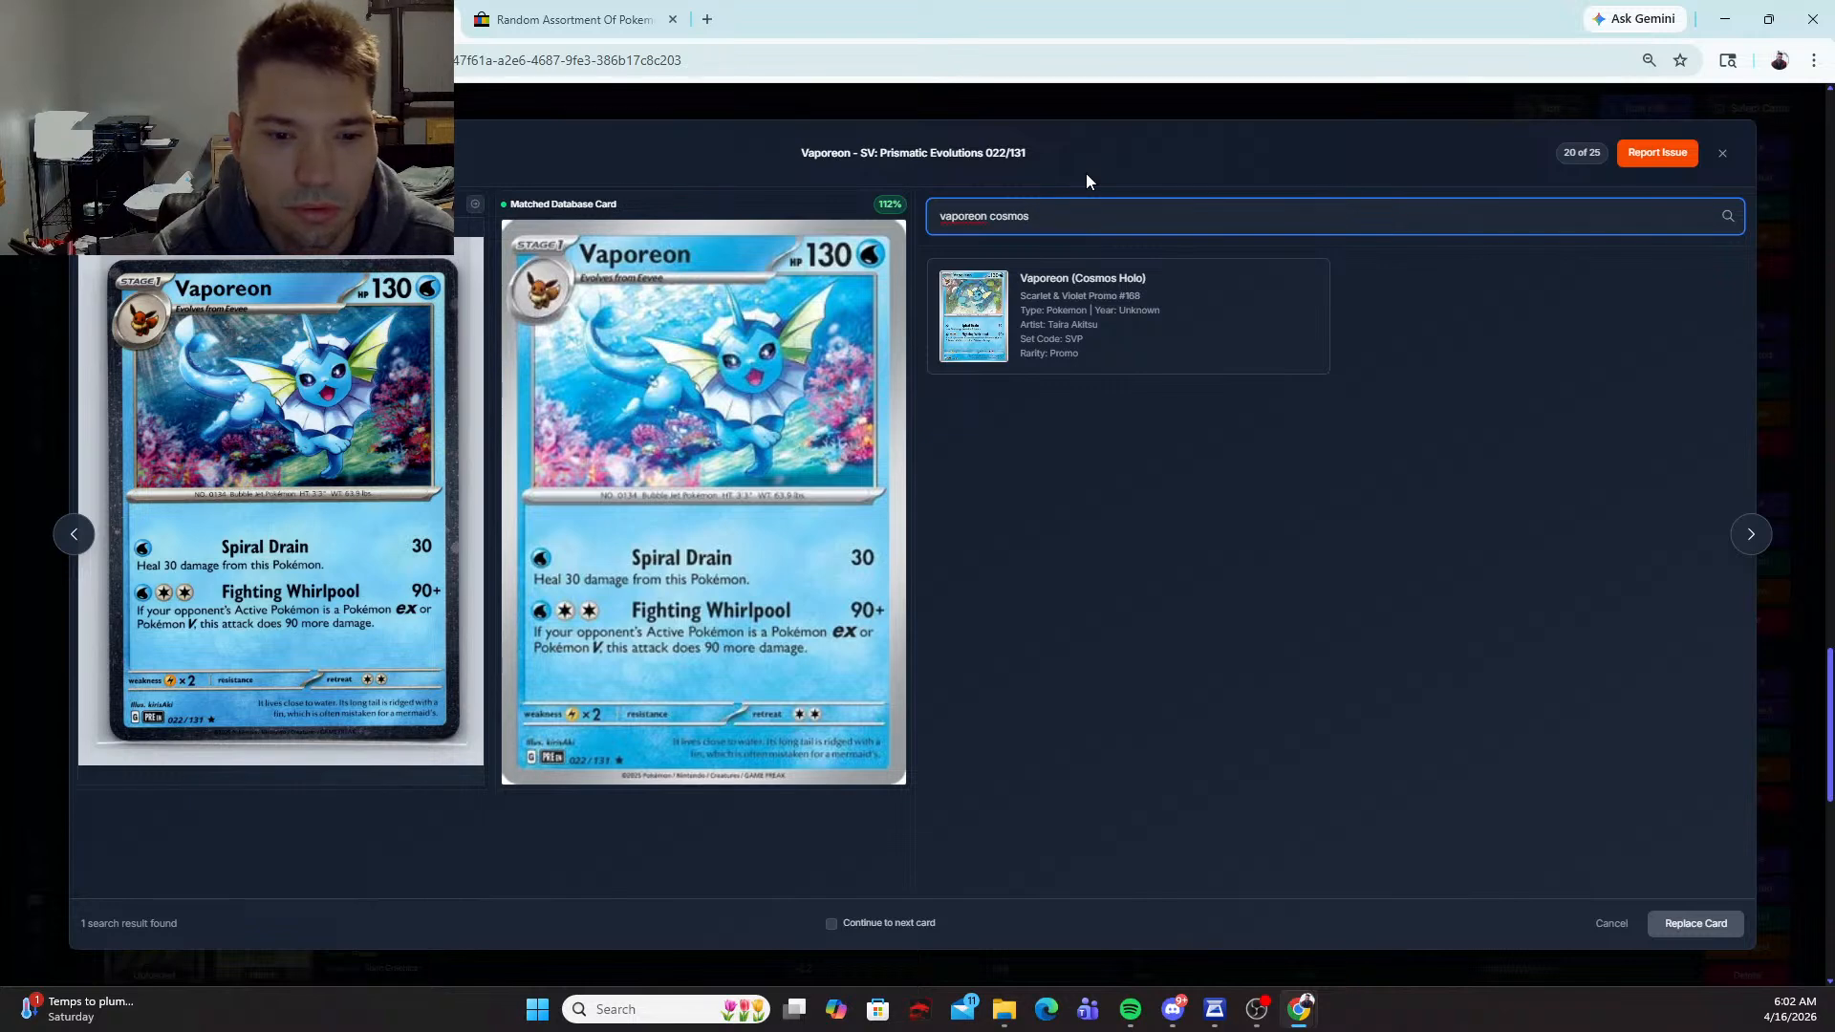
key("BackSpace")
key("BackSpace")
key("BackSpace")
key("BackSpace")
key("BackSpace")
key("BackSpace")
key("BackSpace")
key("BackSpace")
key("BackSpace")
key("BackSpace")
key("BackSpace")
key("BackSpace")
key("BackSpace")
key("BackSpace")
key("BackSpace")
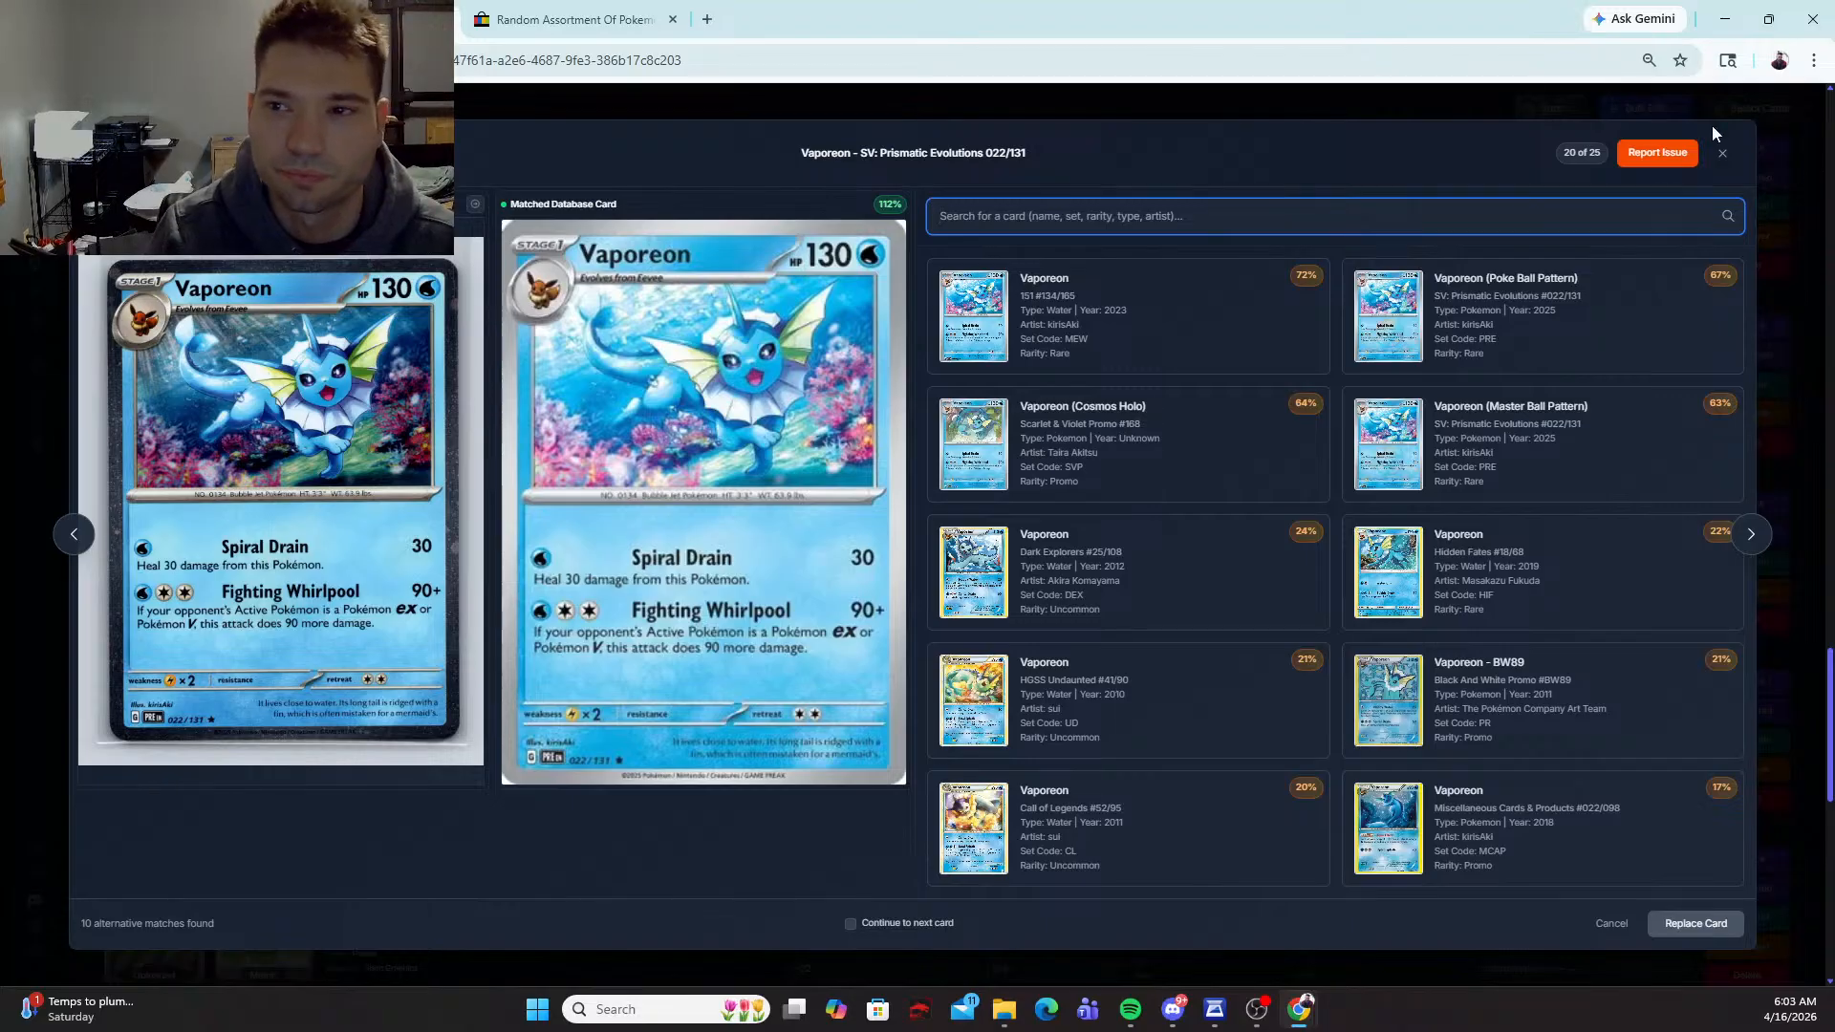
left_click(1722, 153)
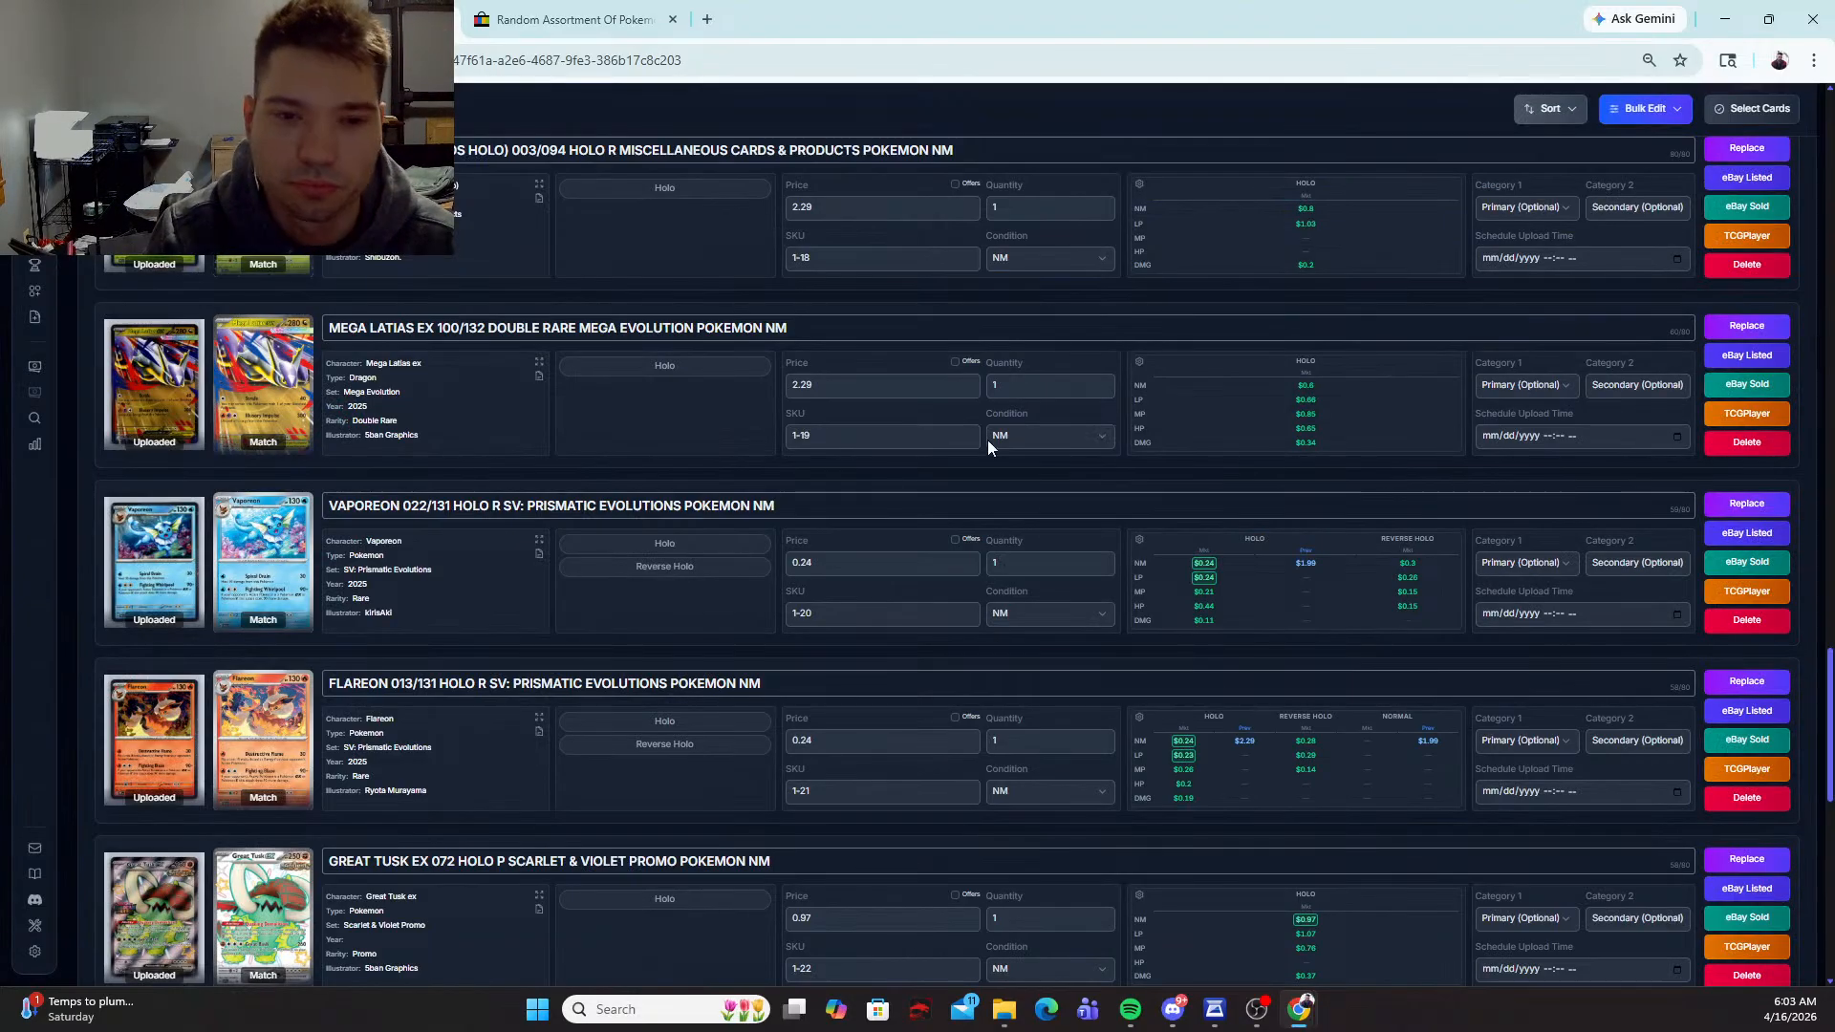
Step: Mark the Vaporeon 022/131 card as Holo with COSMOS added before HOLO in its title, and set its price to 2.29
left_click(710, 548)
left_click(764, 504)
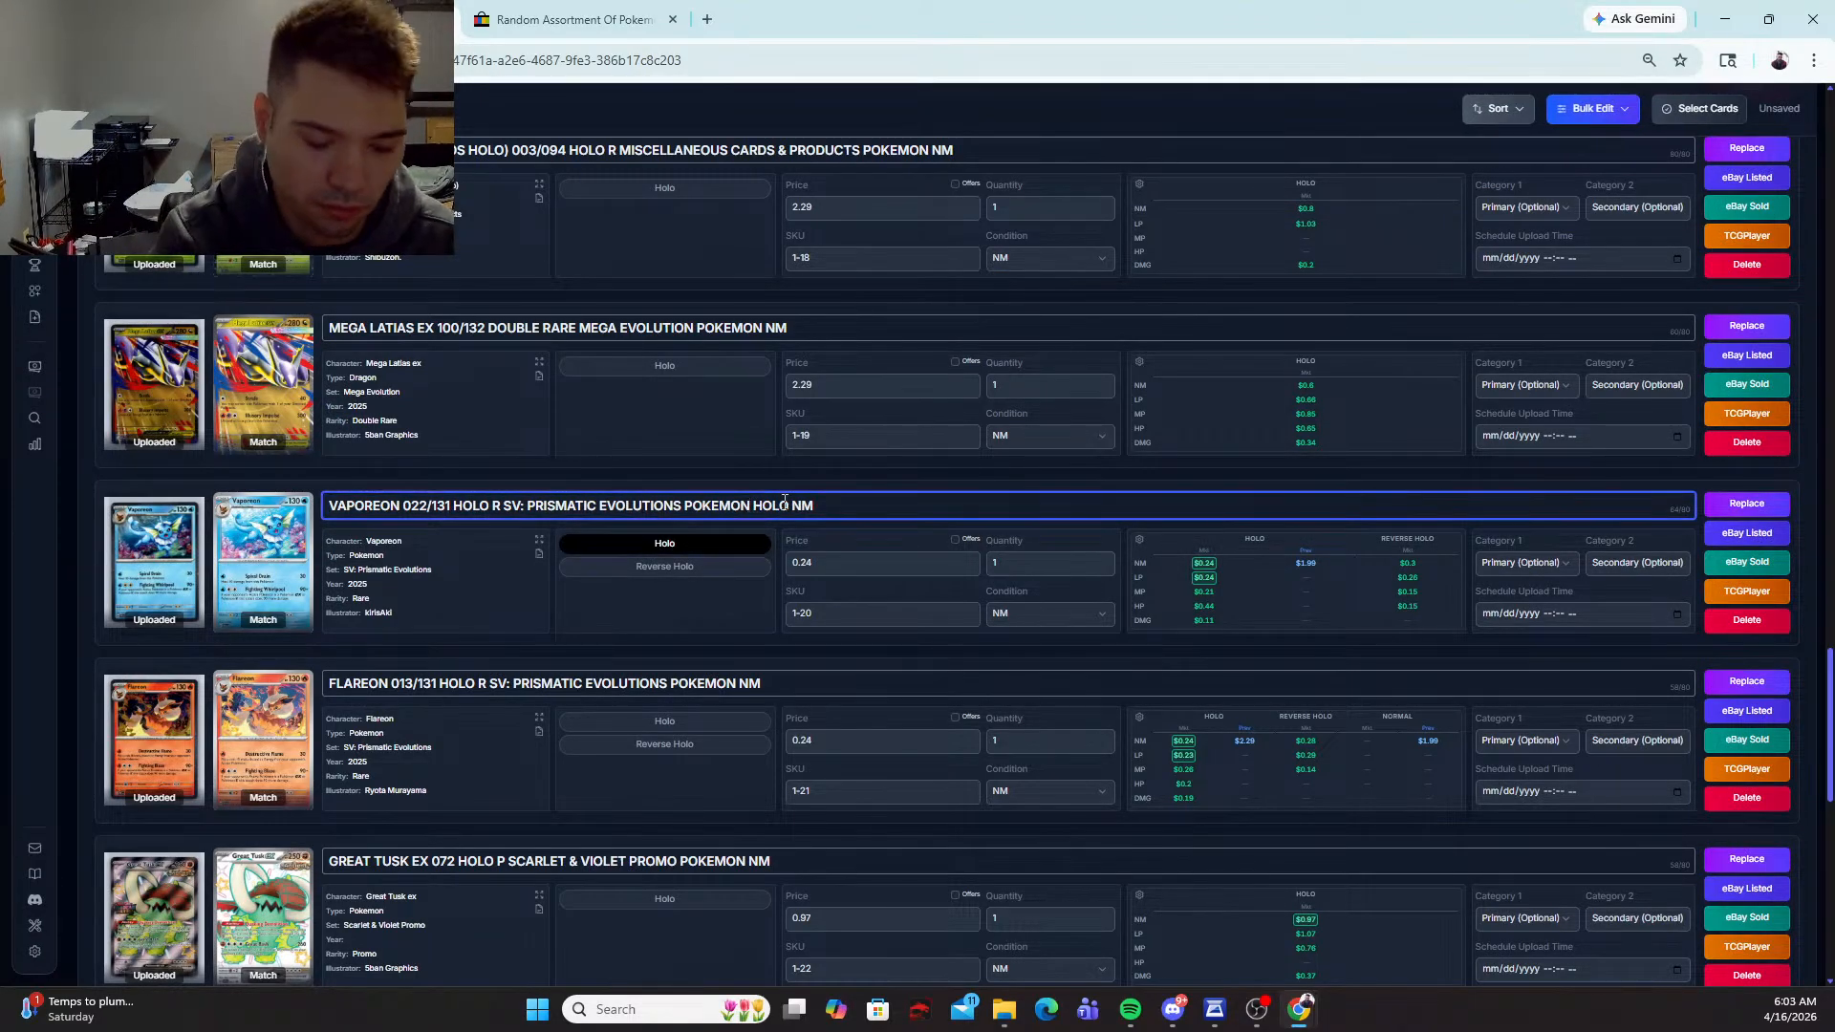
type("c osmos")
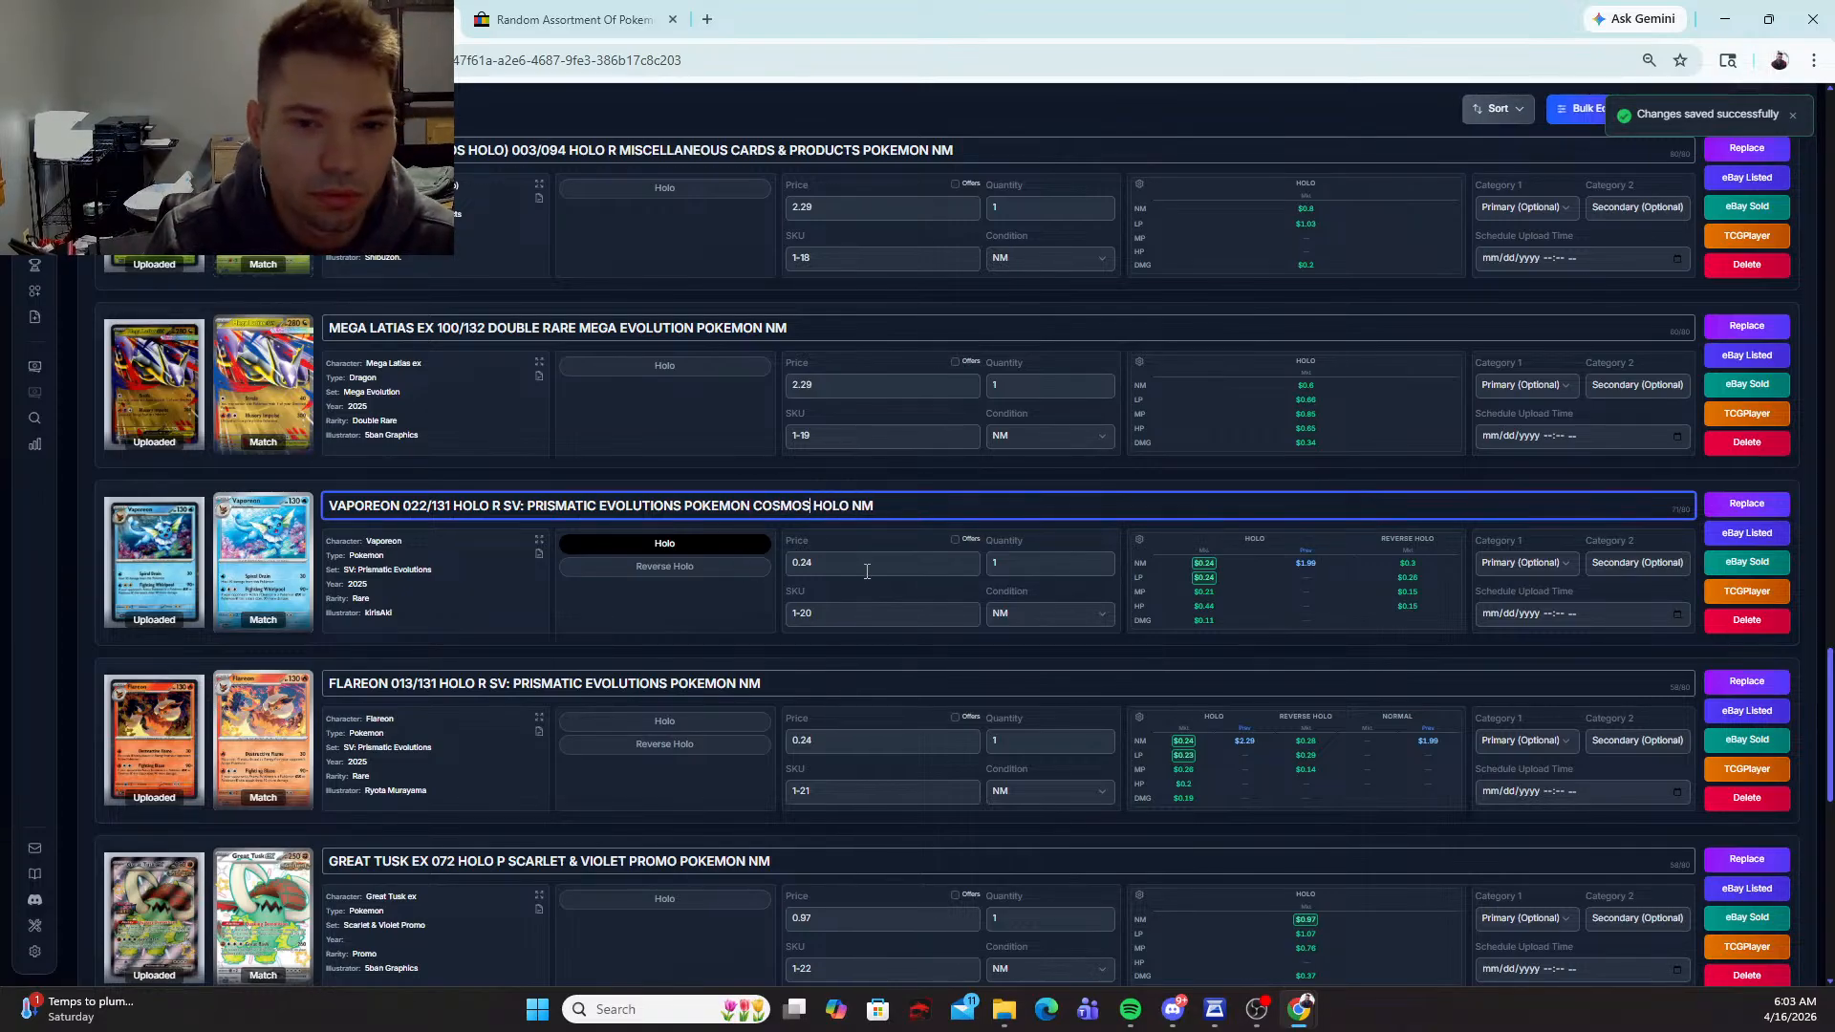
key("Tab")
type("2.29")
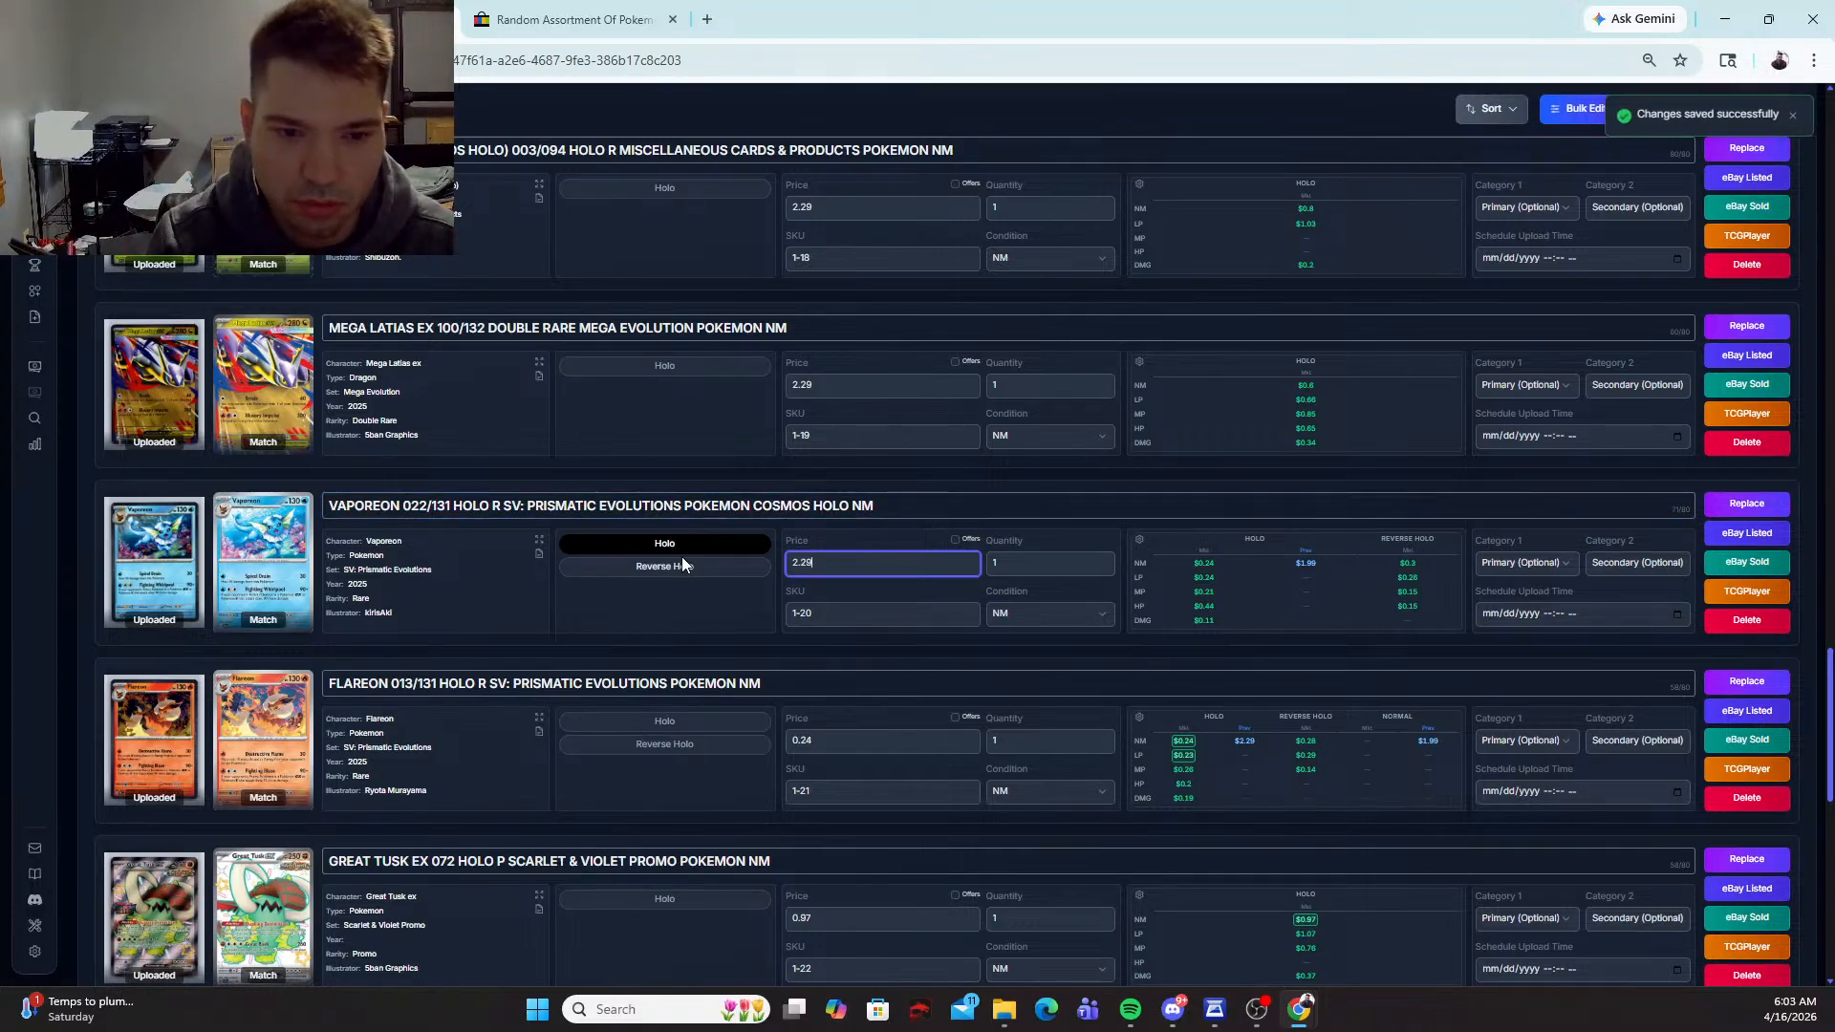
Step: Mark the Flareon 013/131 card as Holo with COSMOS added before HOLO in its title, and set its price to 2.29
left_click(656, 724)
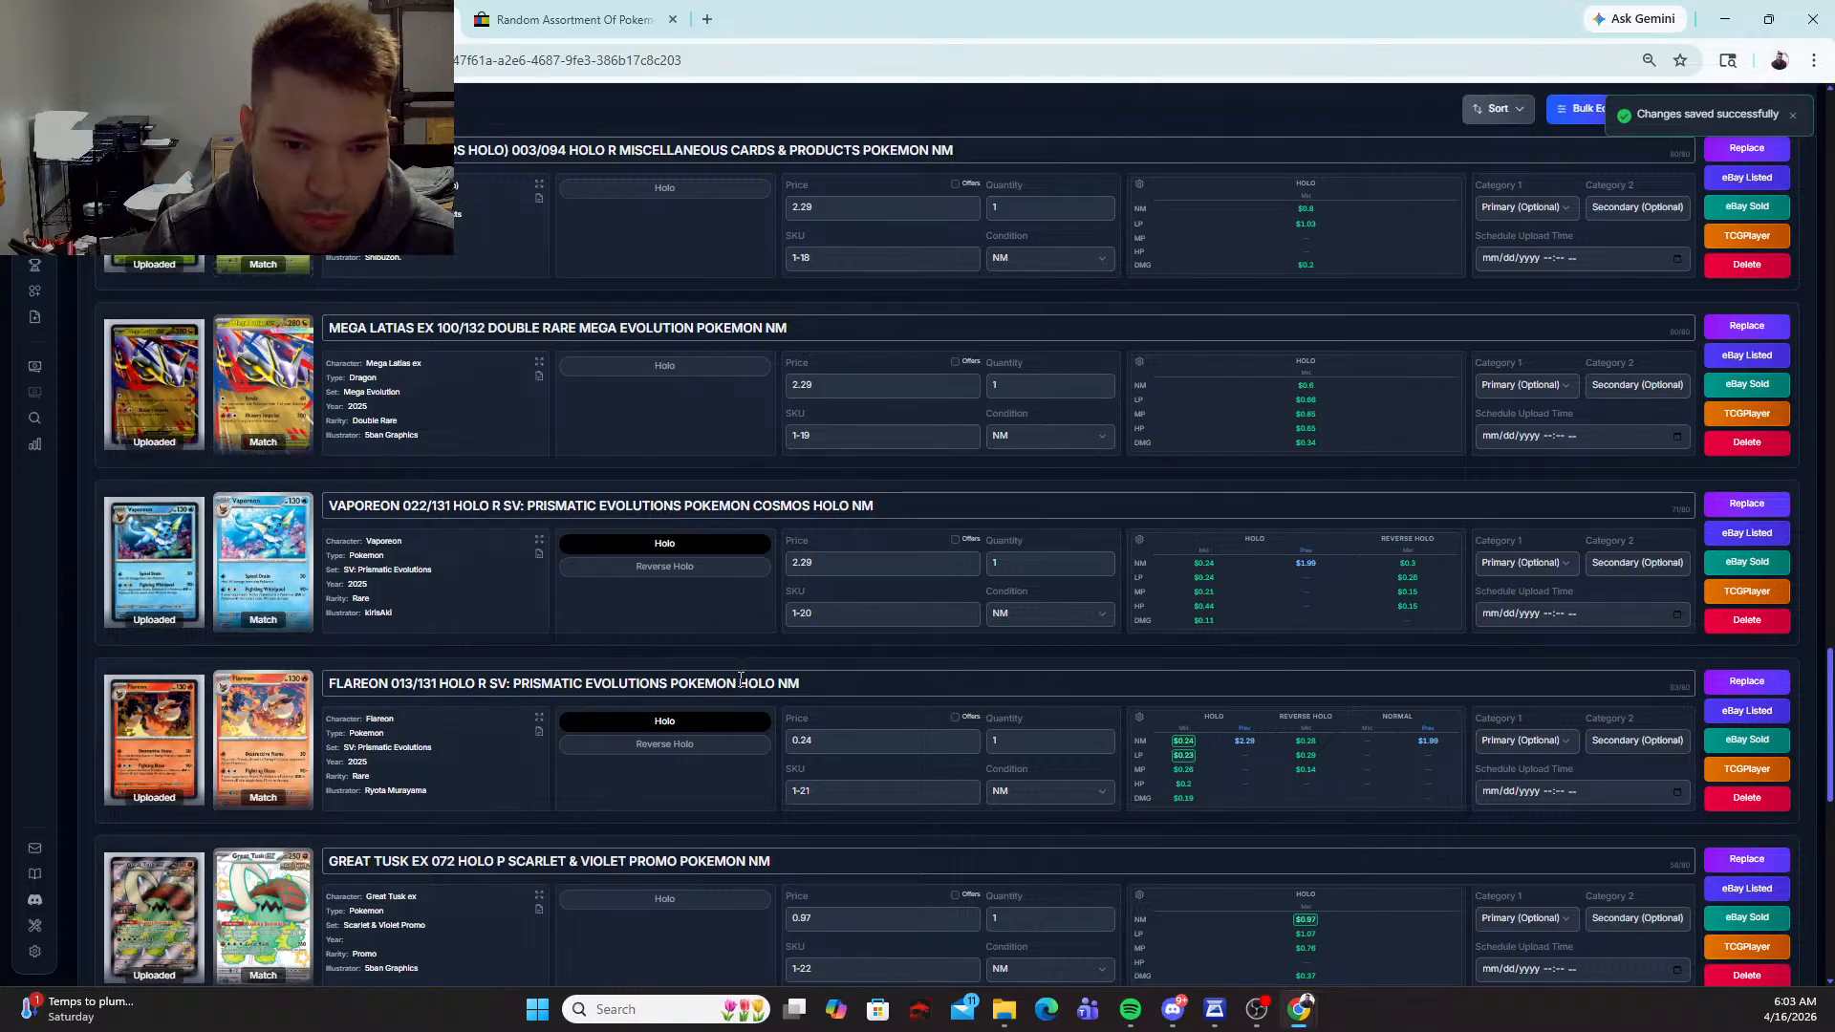
type("COSMOS")
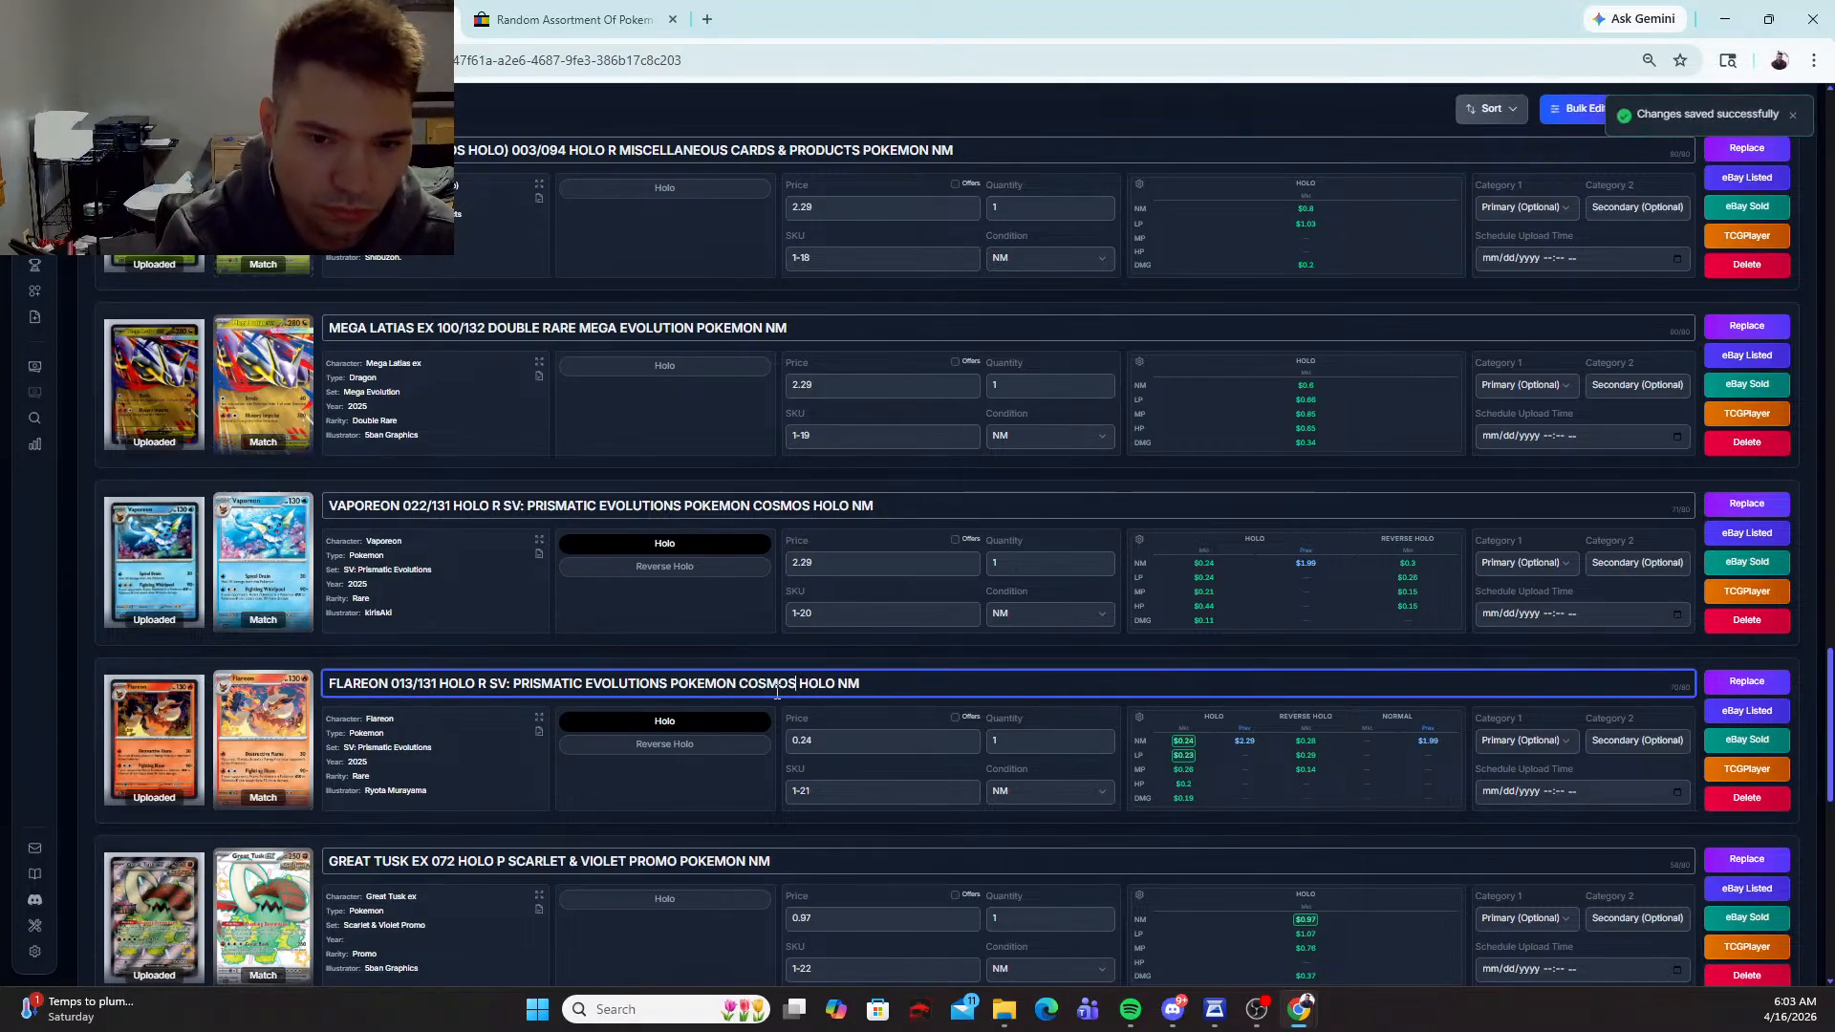
double_click(856, 742)
type("2.2")
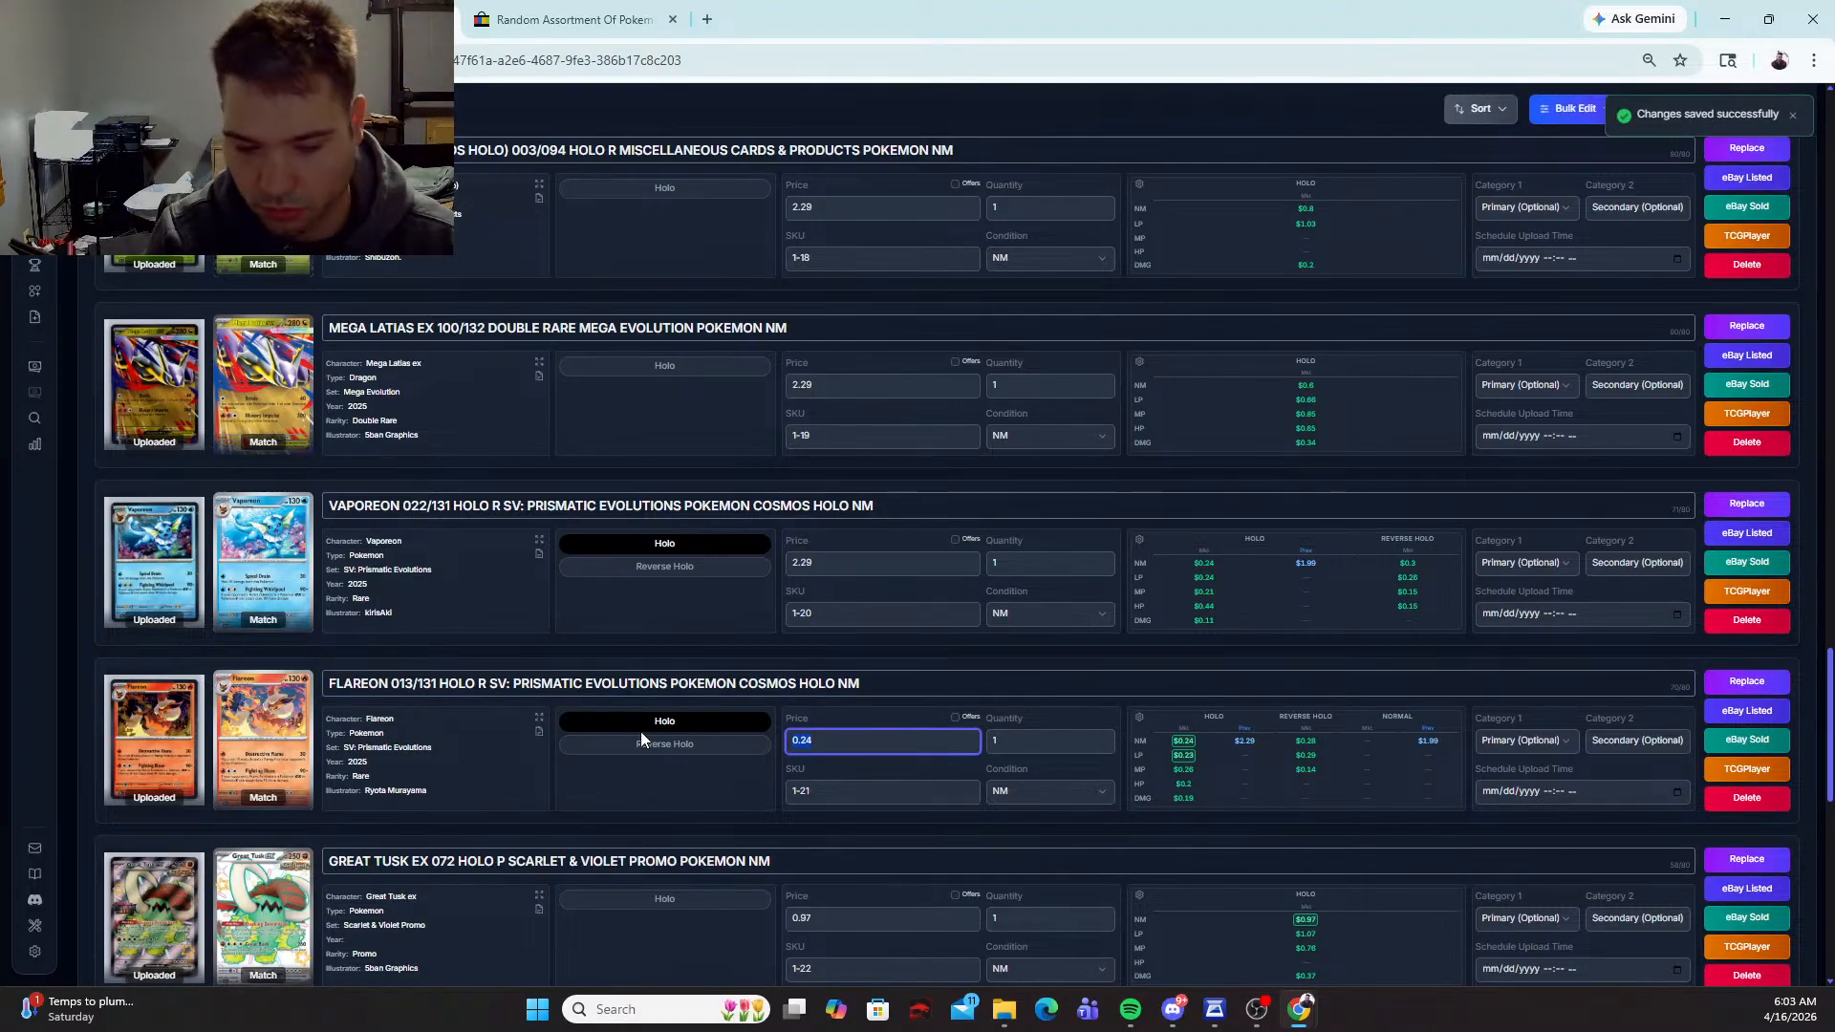
type("9")
key("Tab")
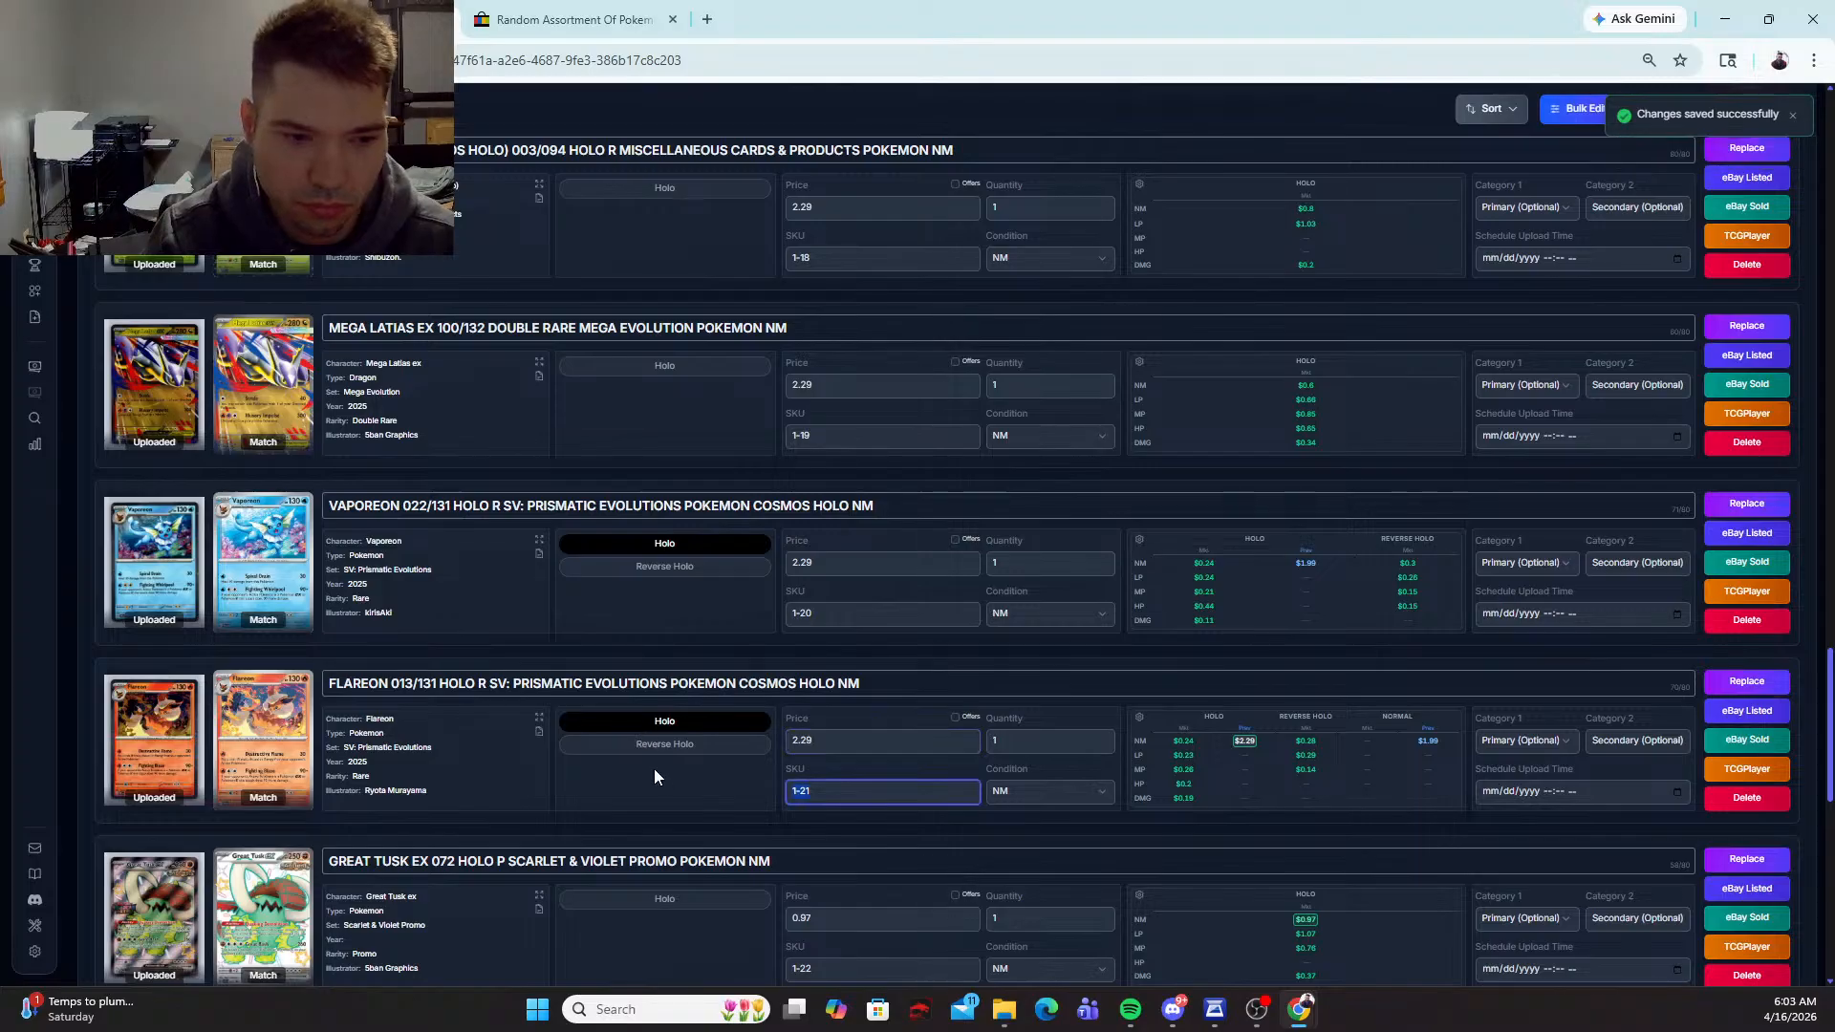
Step: Delete the duplicate Great Tusk ex 072 Scarlet & Violet Promo card that has SKU 1-22
scroll(659, 788, "up", 7)
scroll(659, 788, "up", 5)
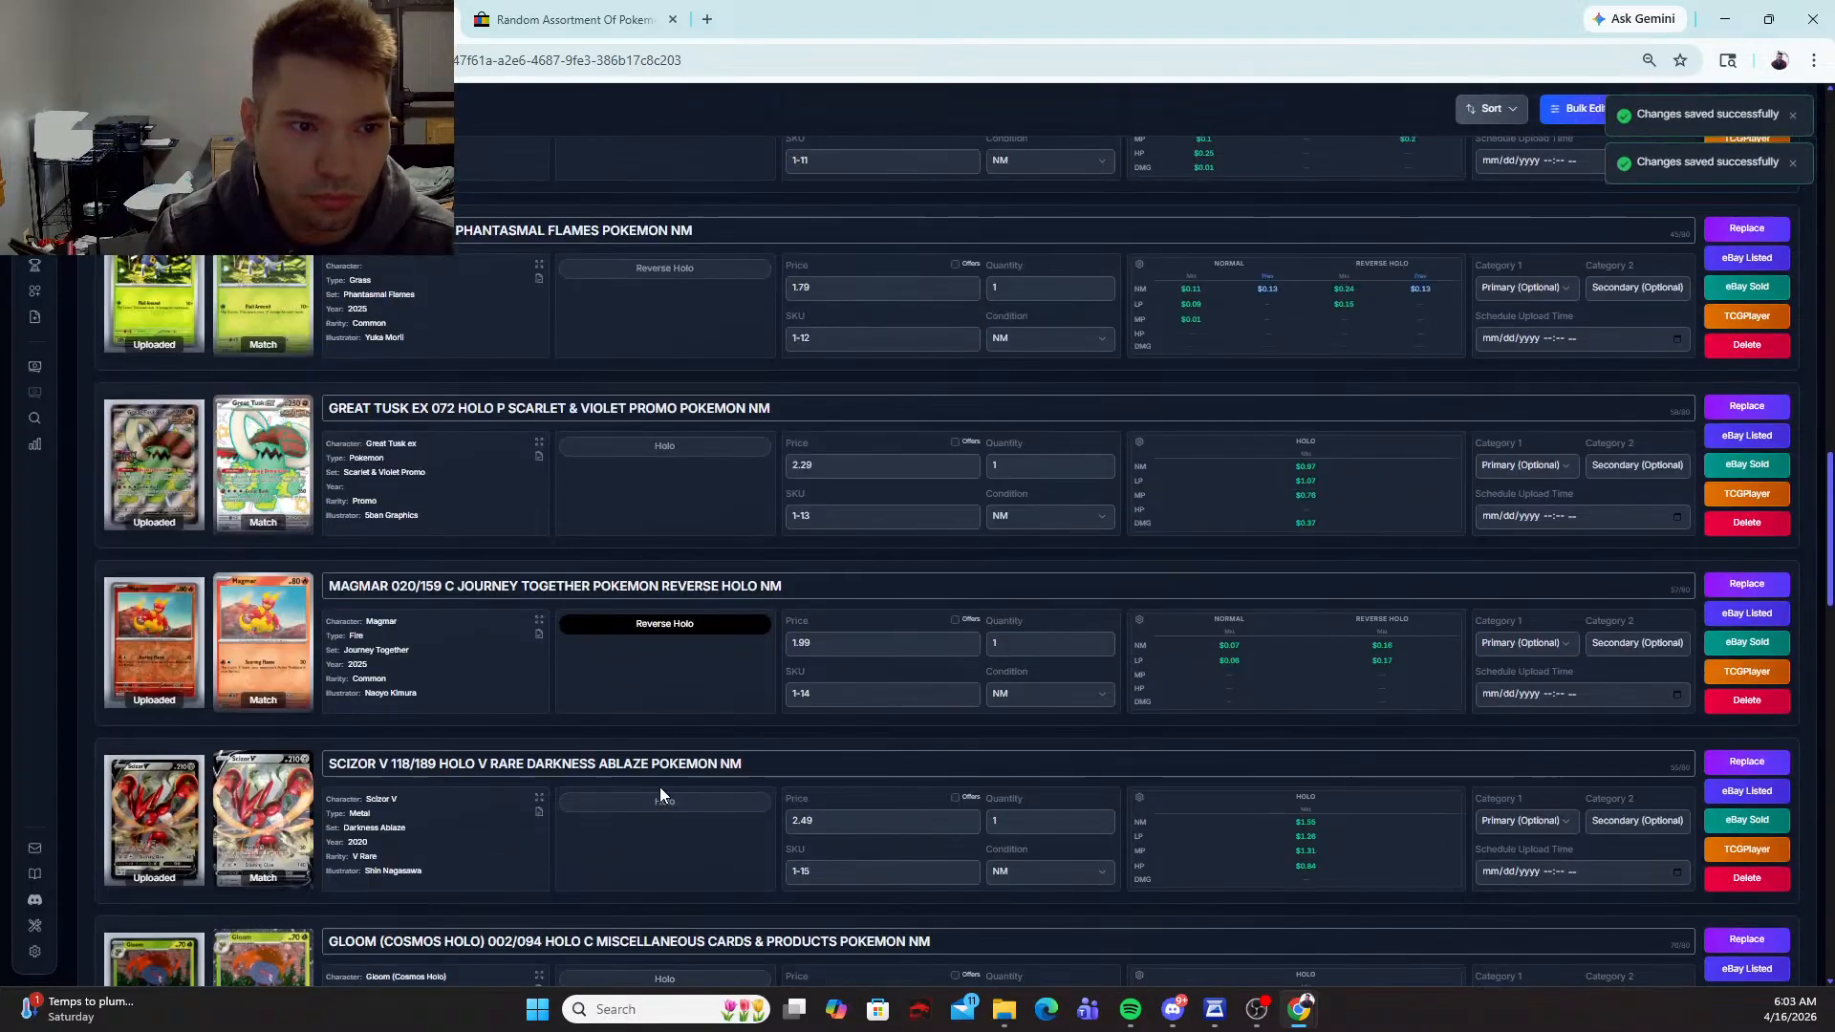
scroll(659, 788, "down", 10)
scroll(660, 790, "down", 7)
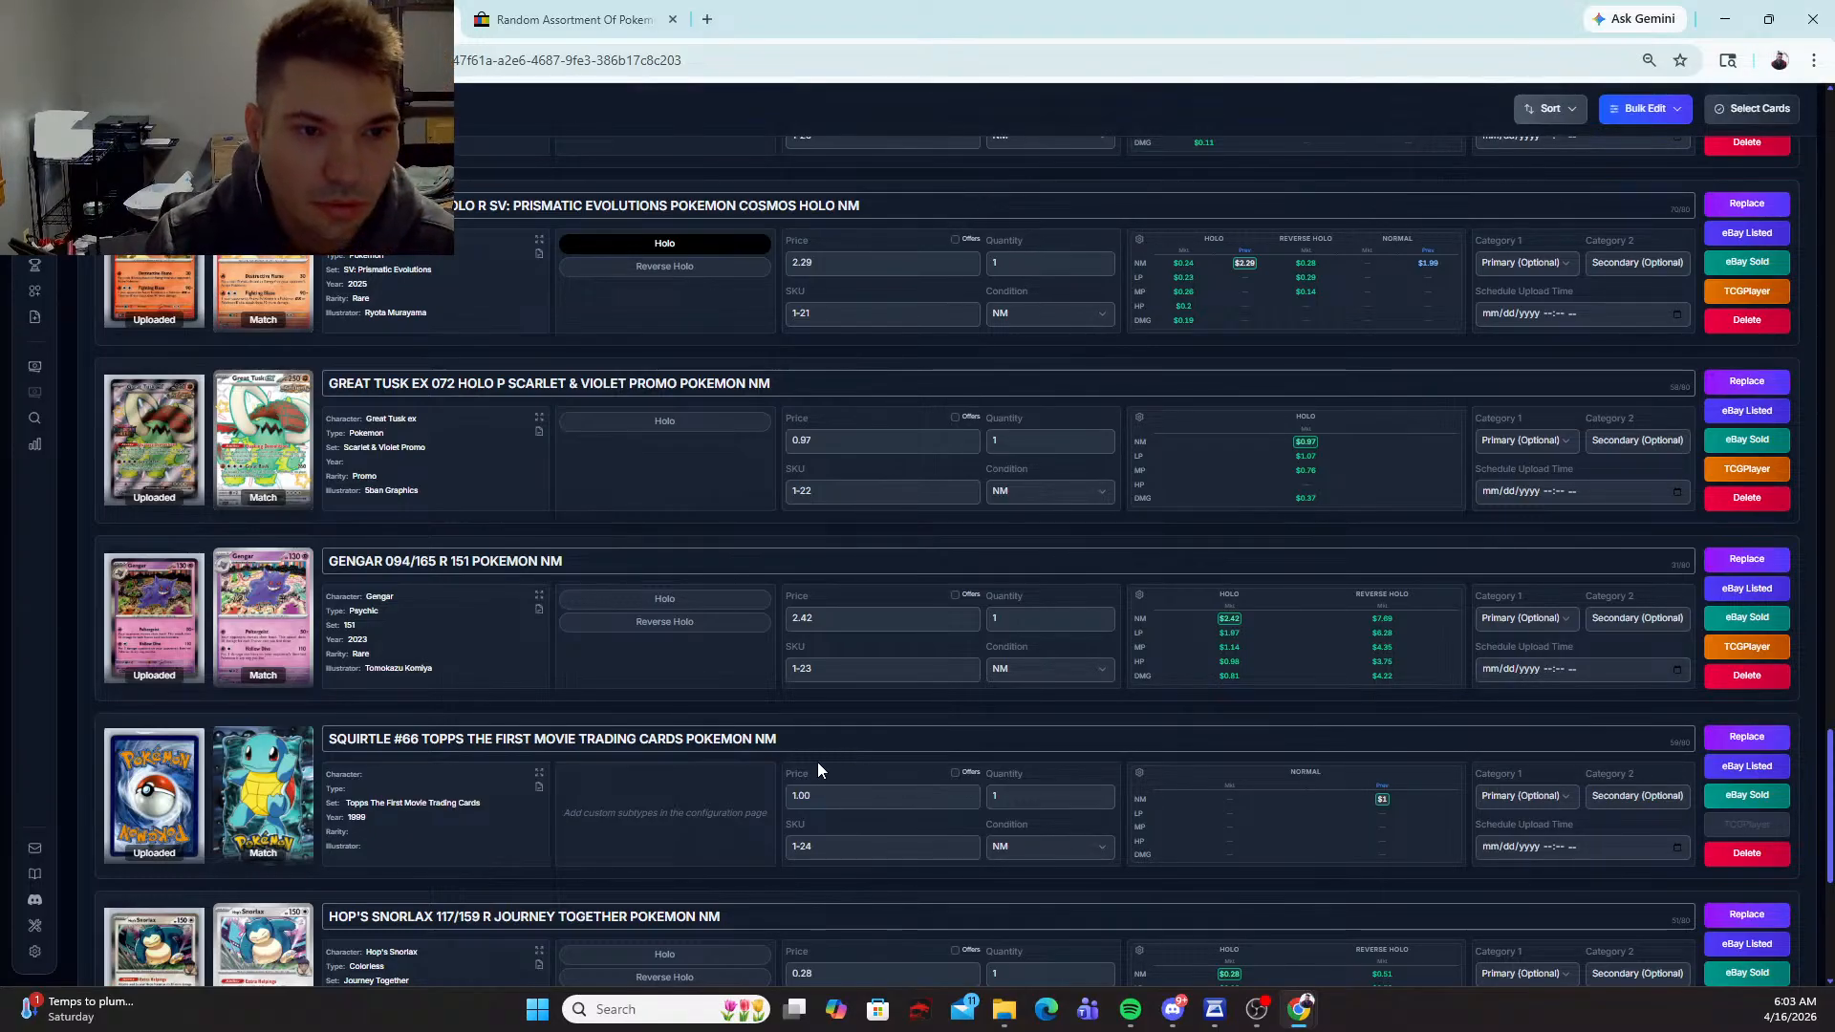
scroll(1066, 599, "up", 4)
scroll(1066, 604, "up", 15)
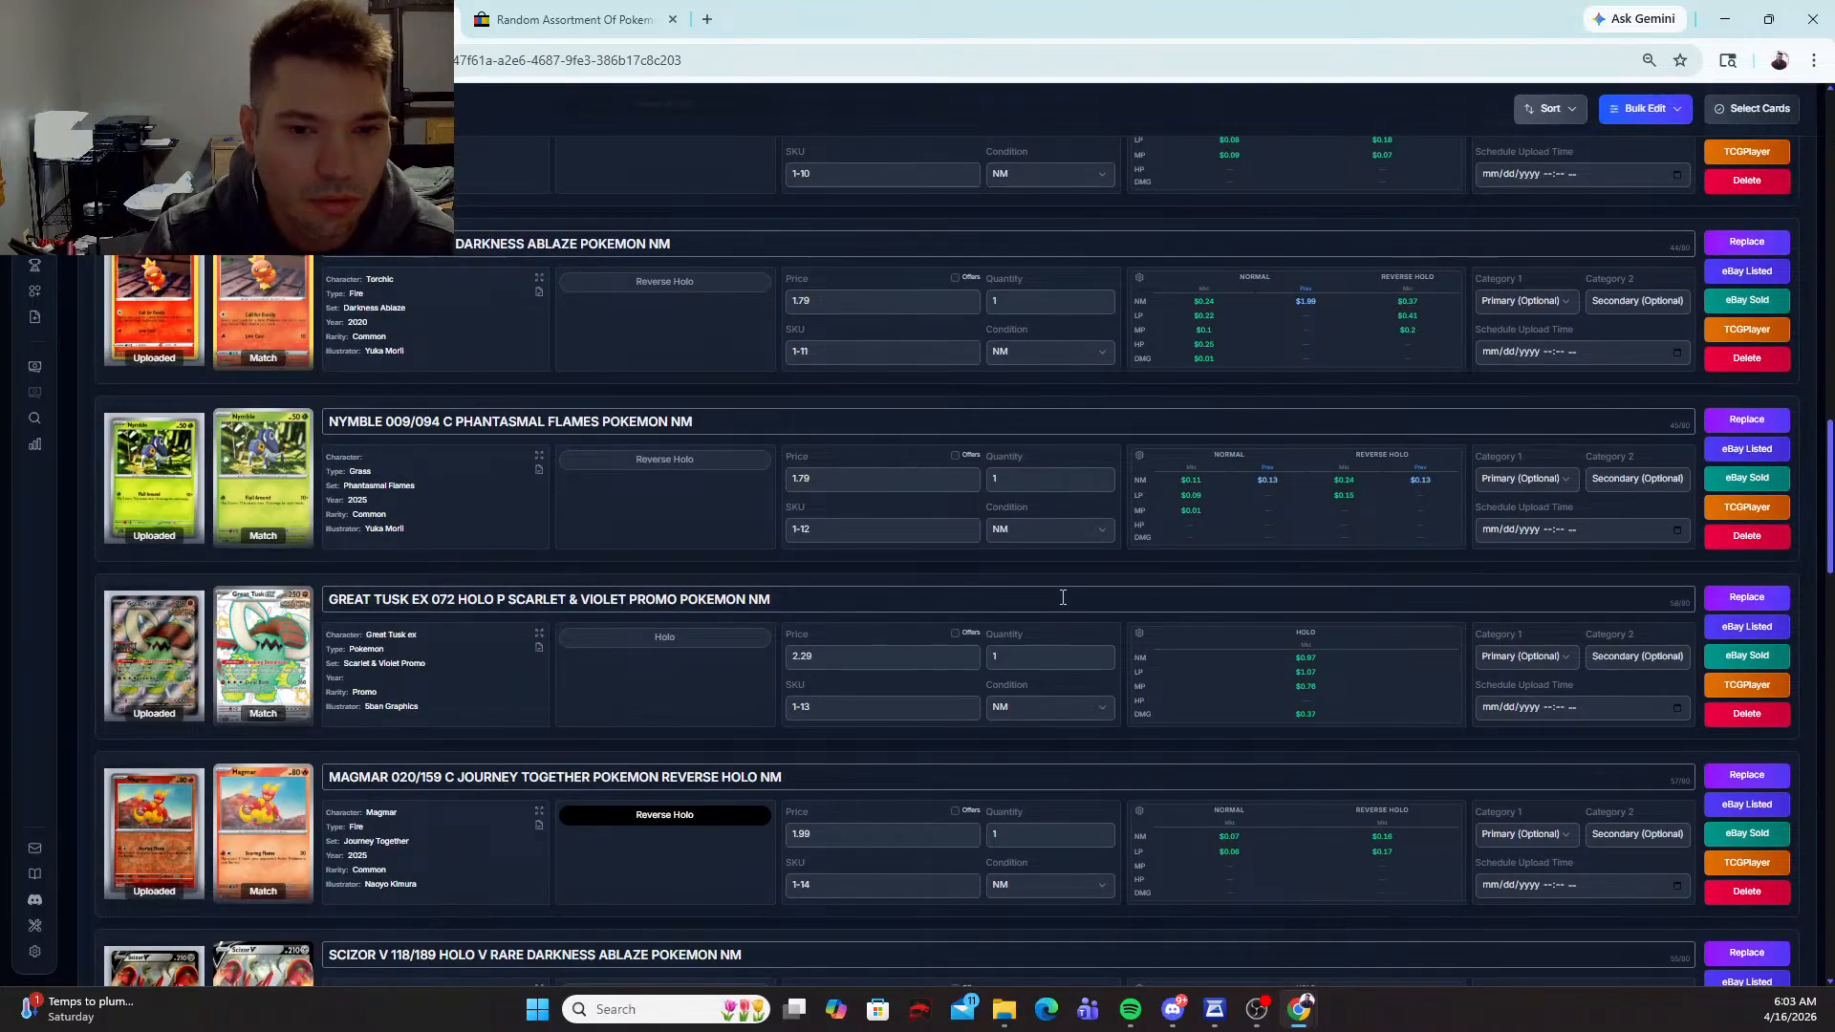
scroll(1062, 597, "up", 1)
scroll(1061, 597, "down", 15)
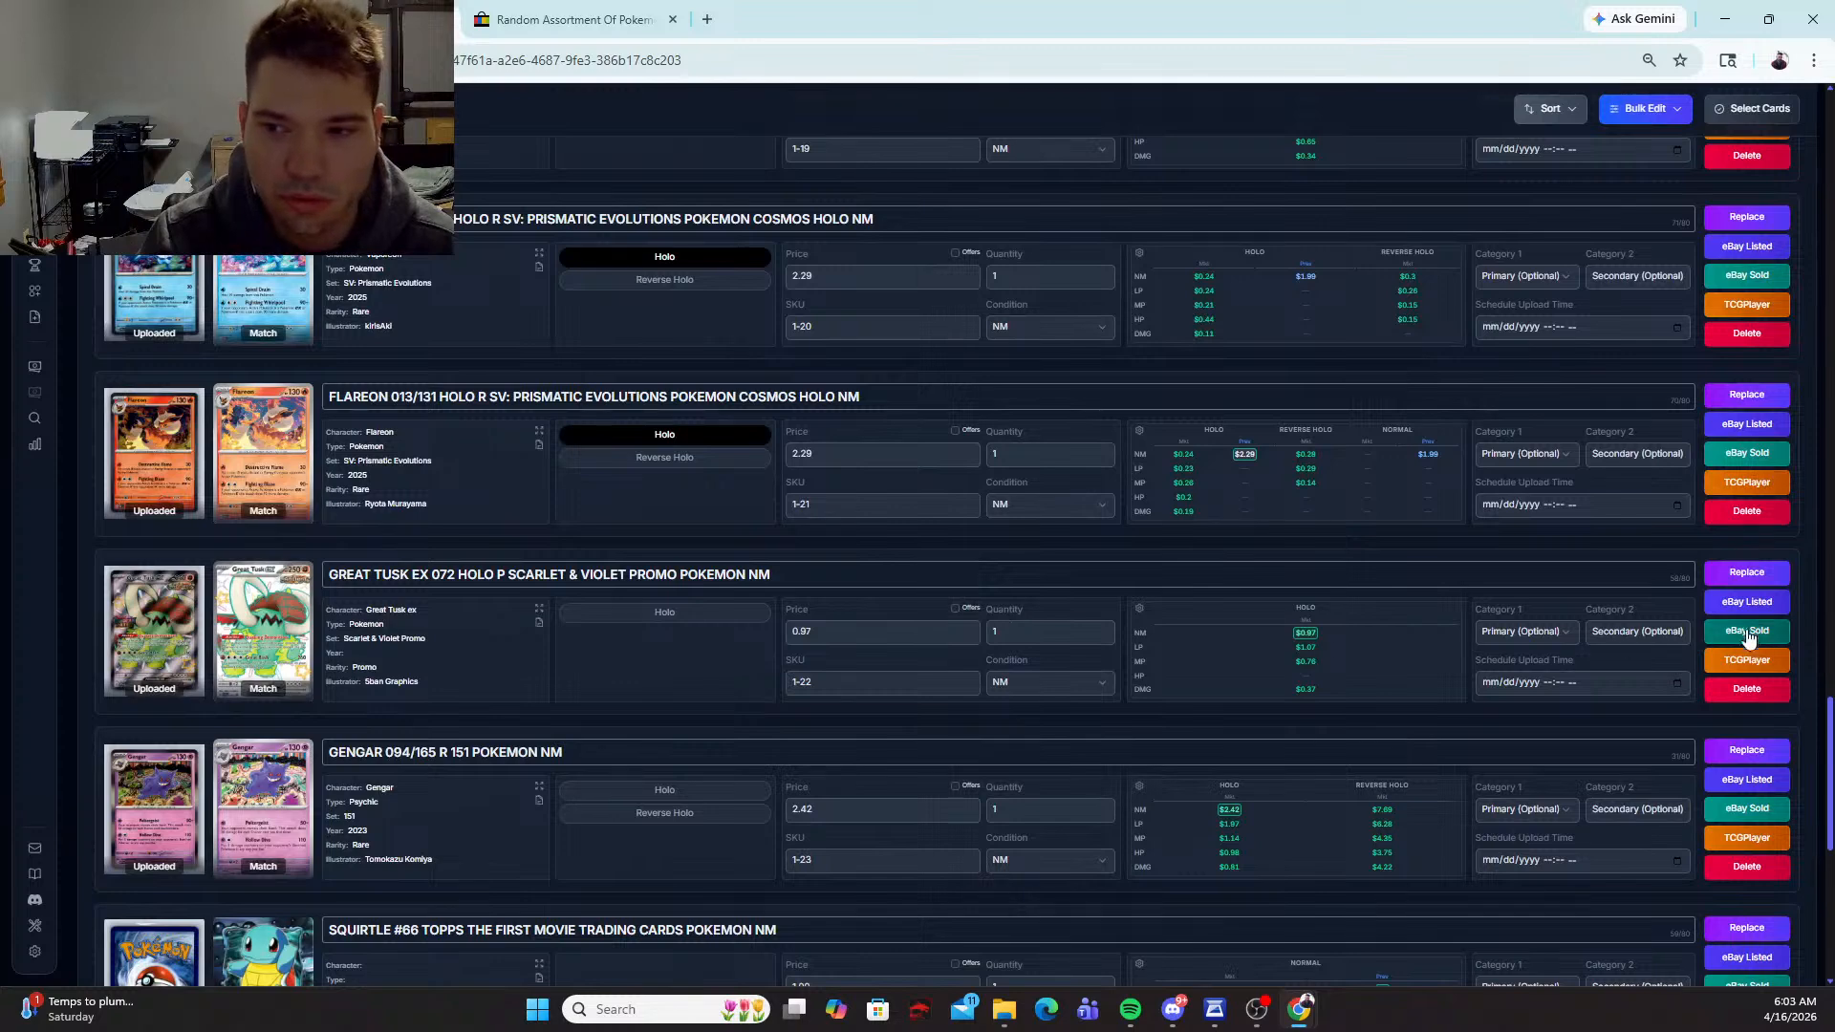
left_click(1756, 697)
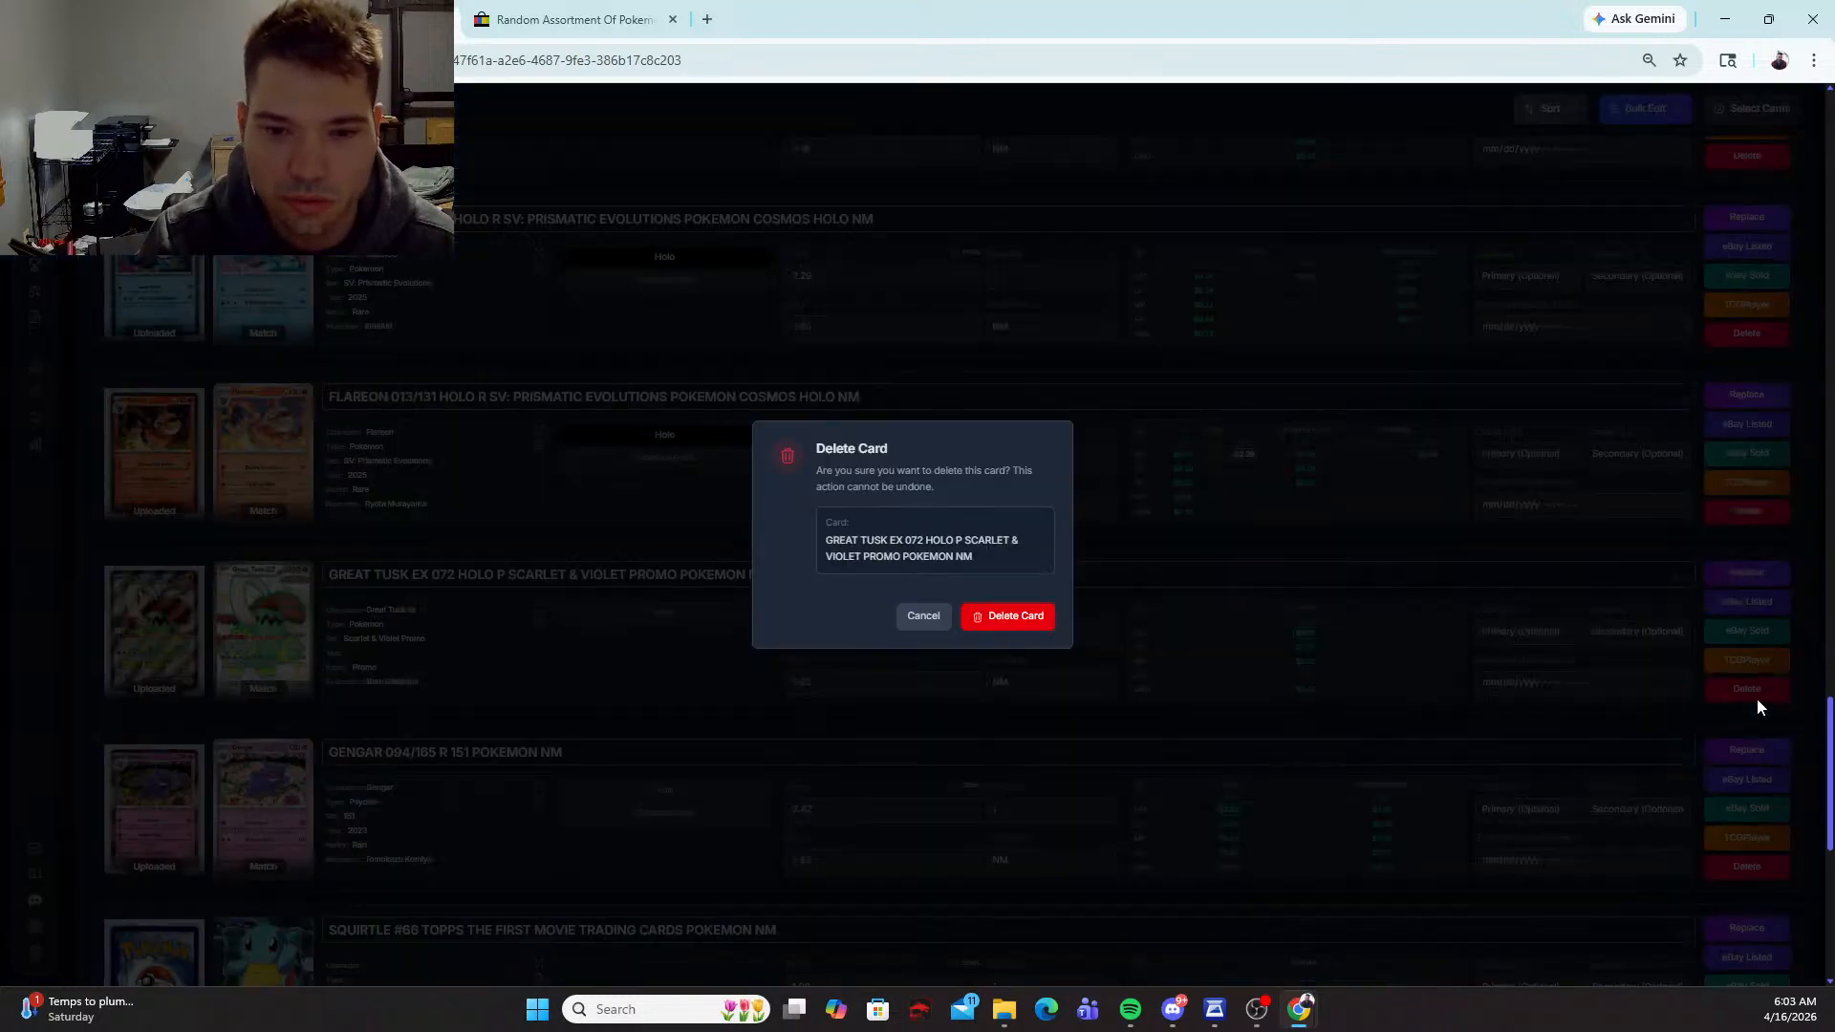
left_click(1008, 616)
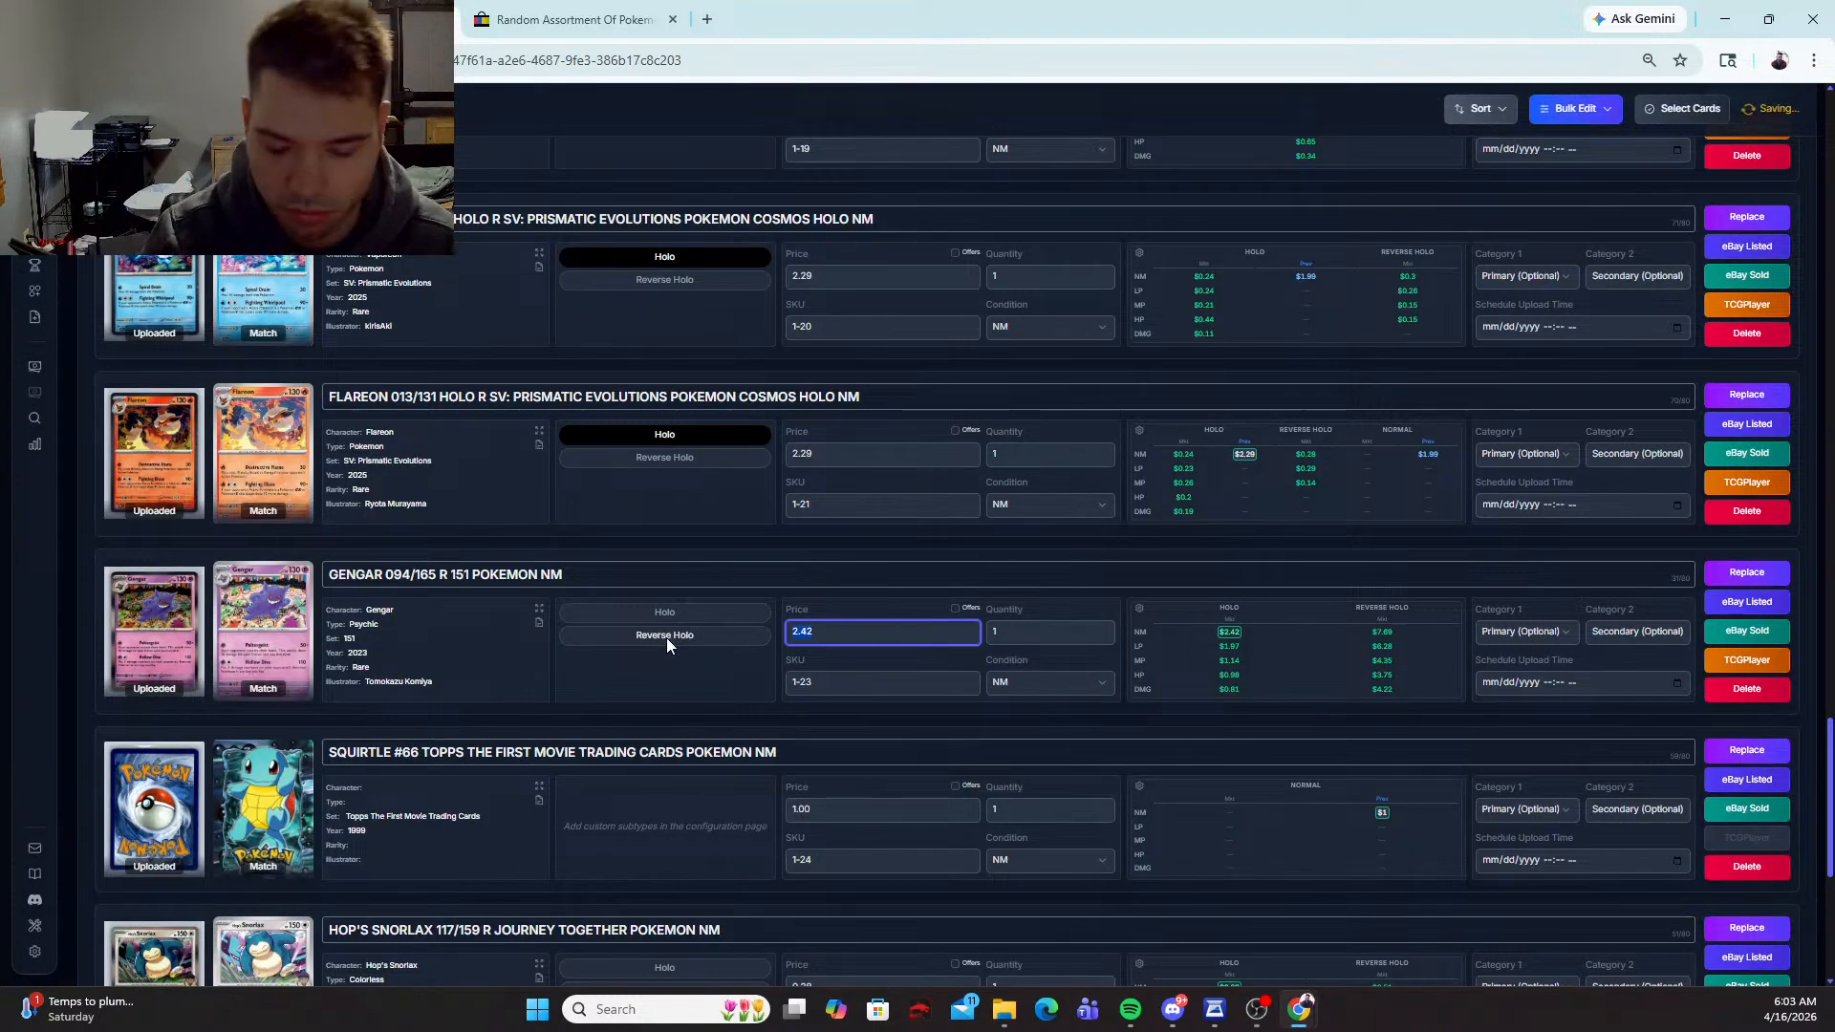
Step: Set the price of the Gengar 094/165 card to 4.99 and mark it as Holo
type("4.99")
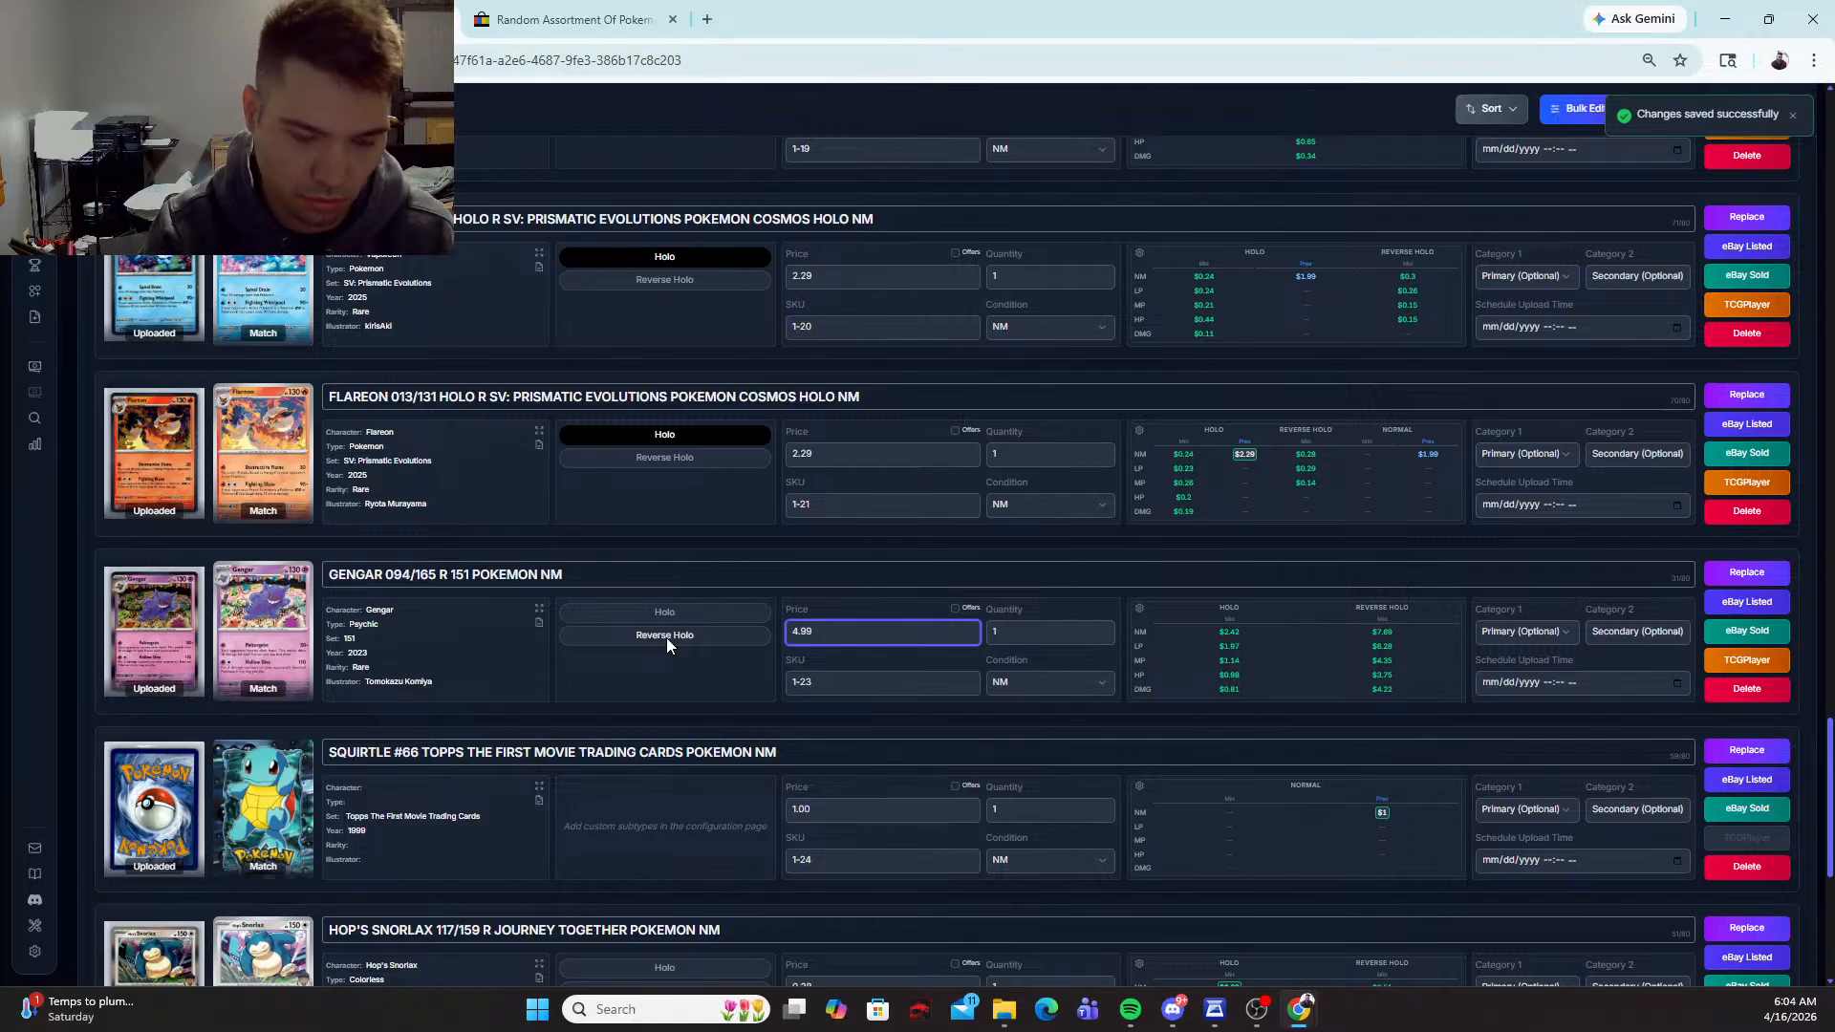
left_click(723, 619)
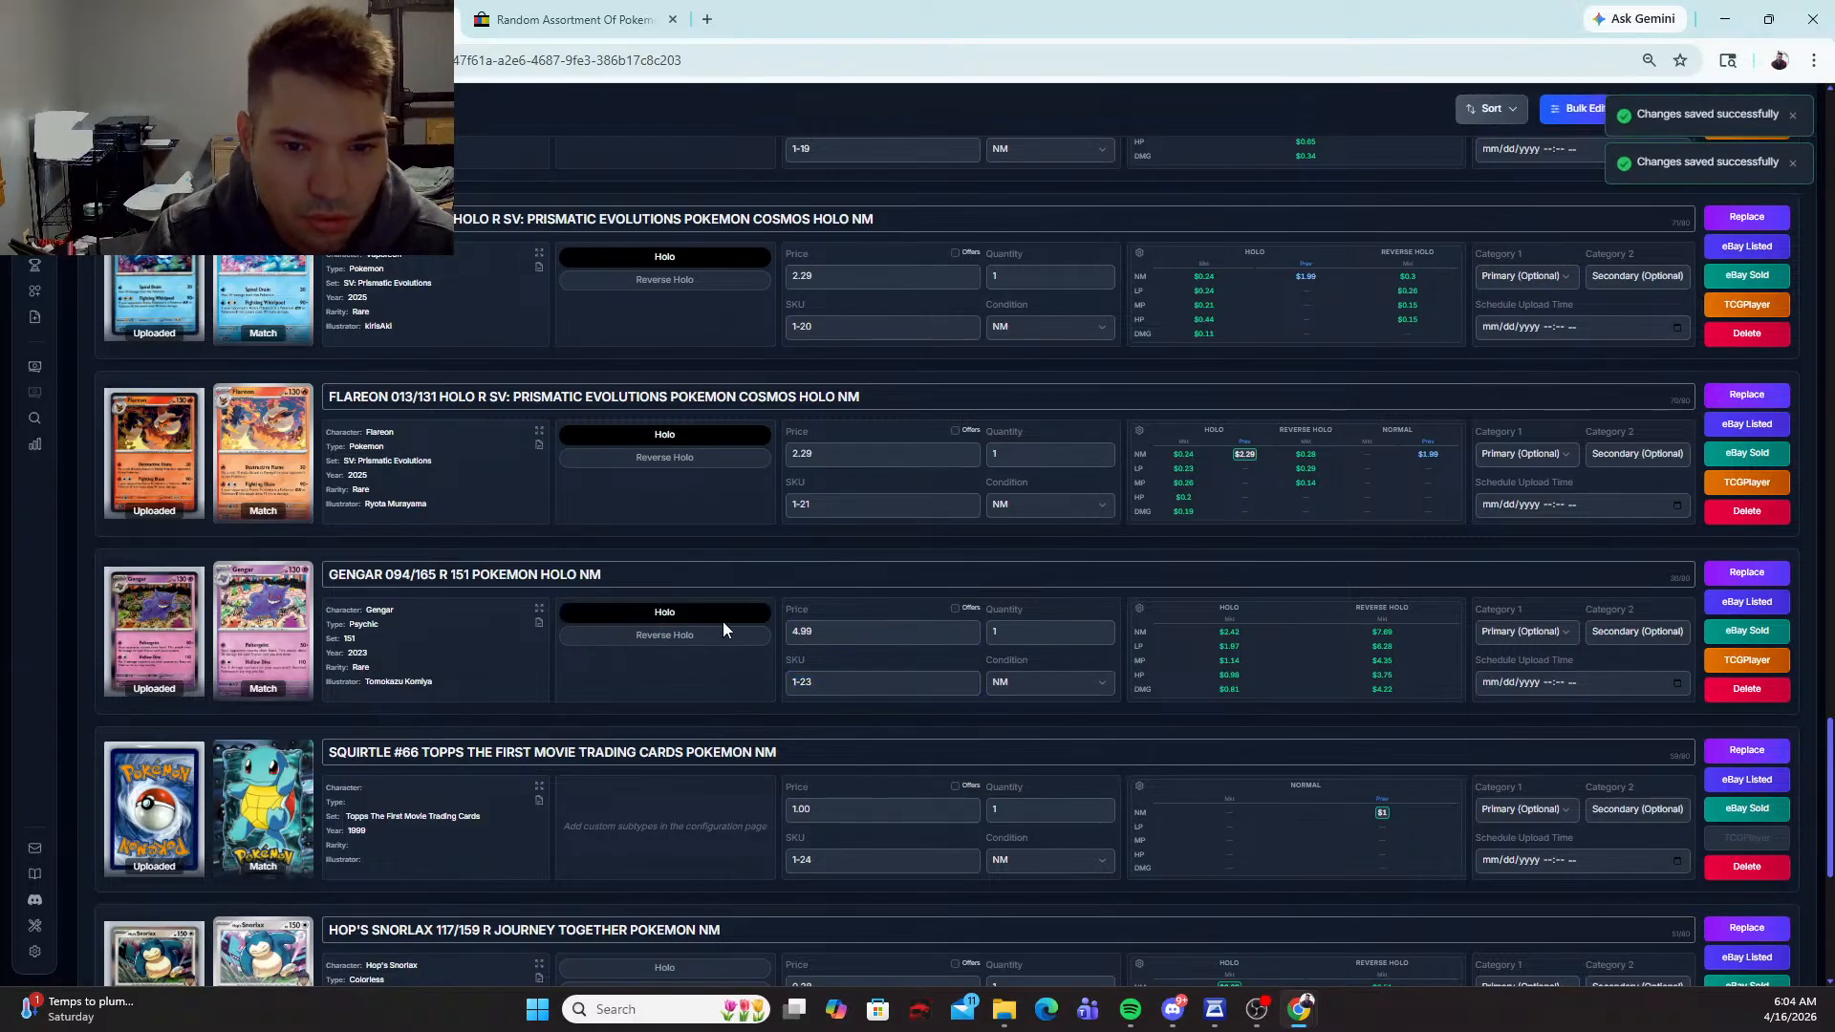
Step: Delete the card-back picture, Image 1, from the Squirtle #66 Topps The First Movie card
scroll(723, 631, "down", 3)
scroll(670, 683, "up", 1)
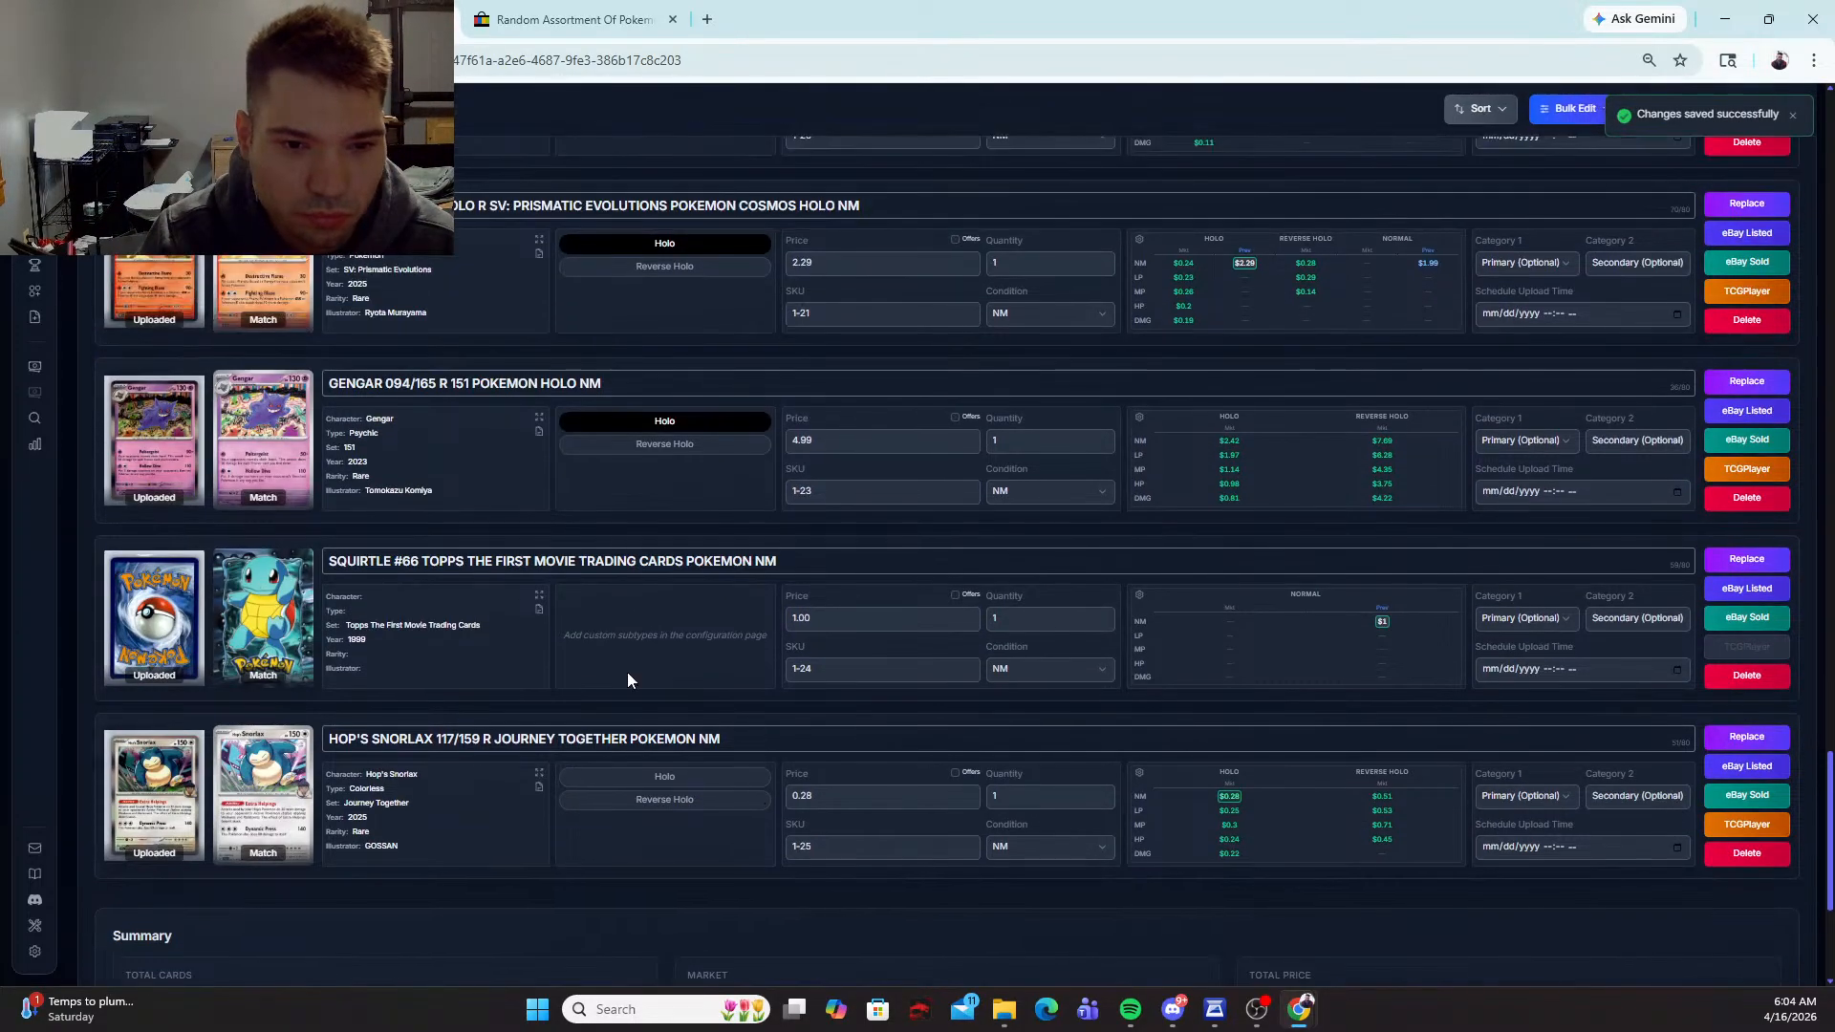
mouse_move(154, 619)
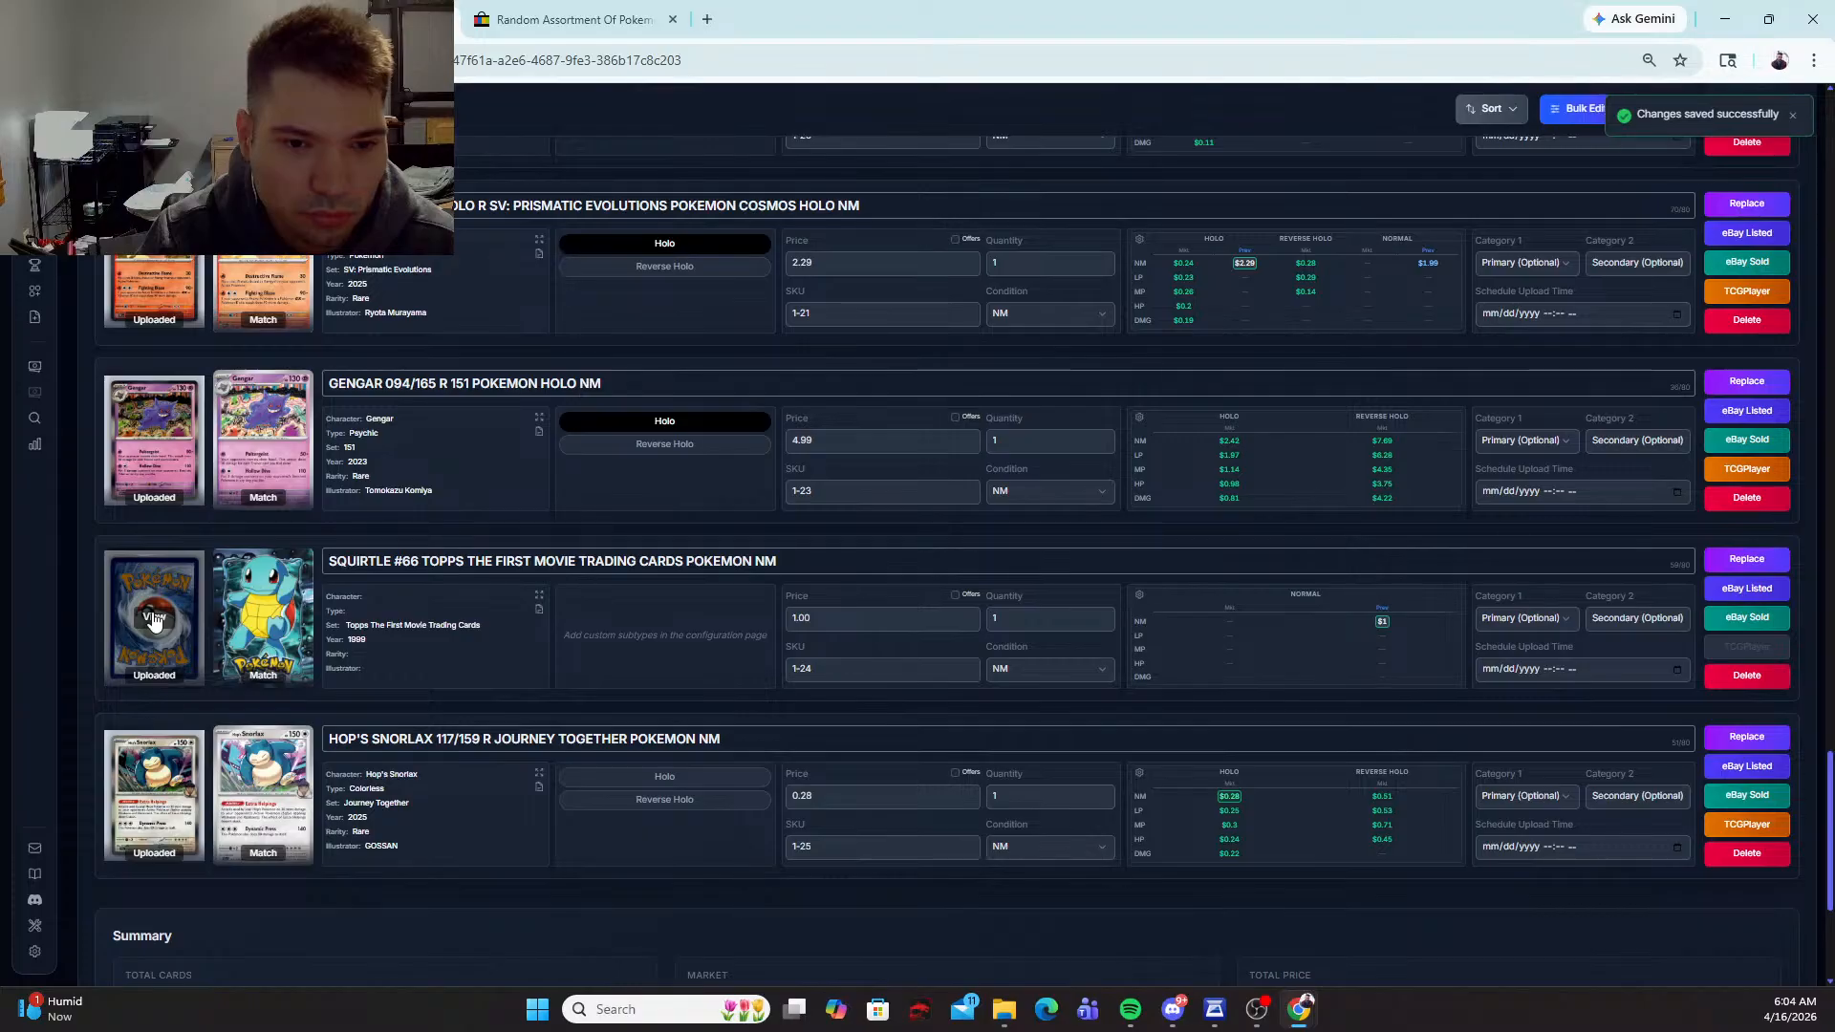
left_click(154, 620)
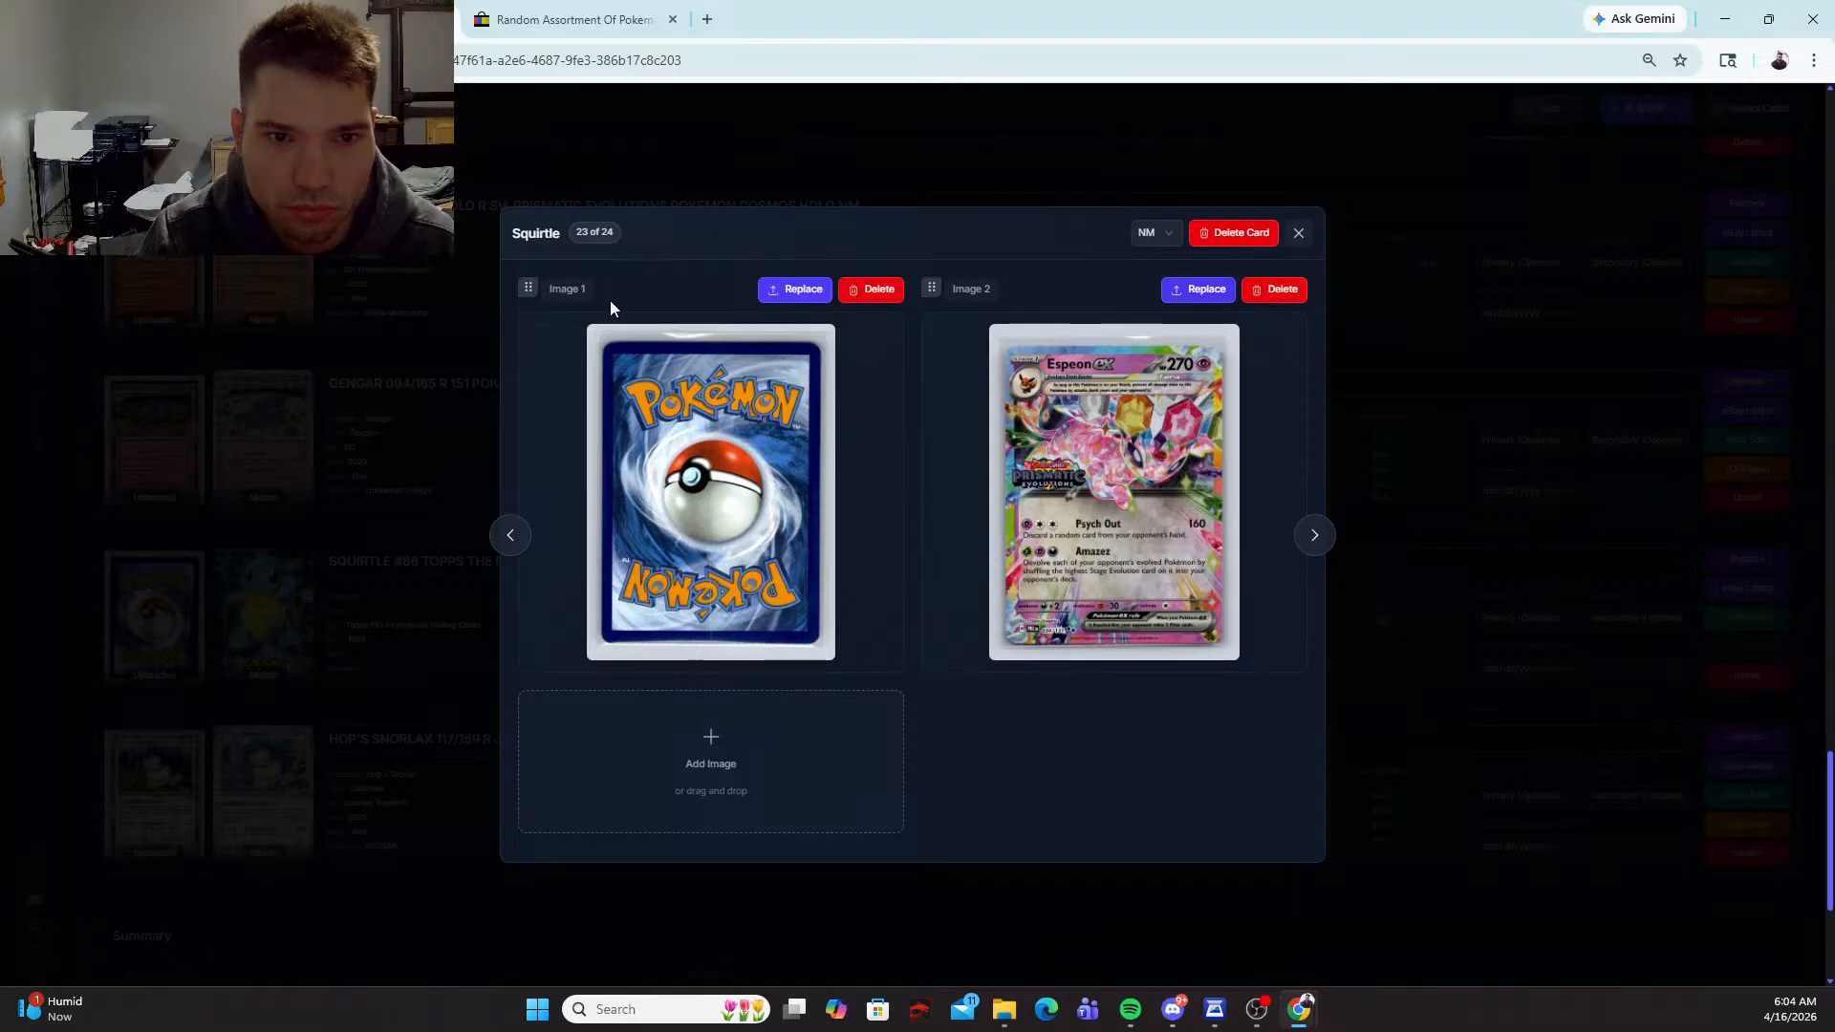
triple_click(1002, 283)
left_click(881, 293)
left_click(999, 177)
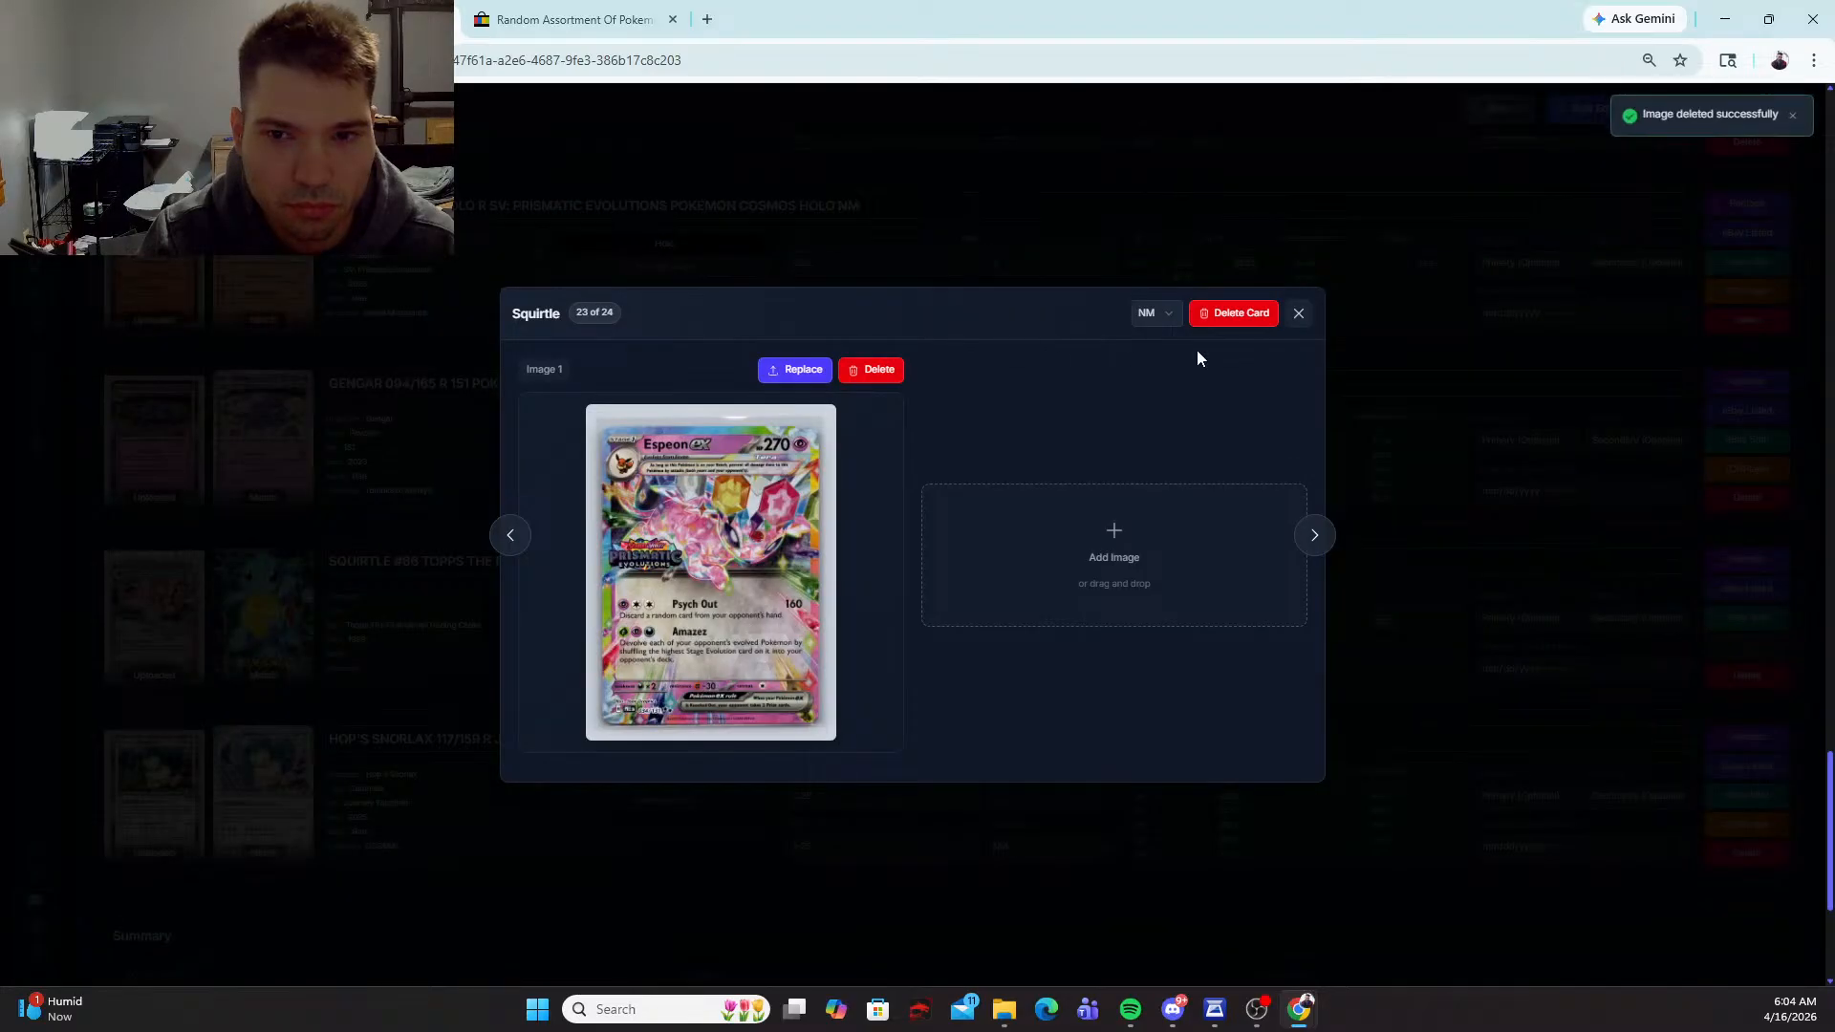
Step: Add the card-back picture as the second image of the Squirtle #66 card, after the Espeon ex front
left_click(1110, 532)
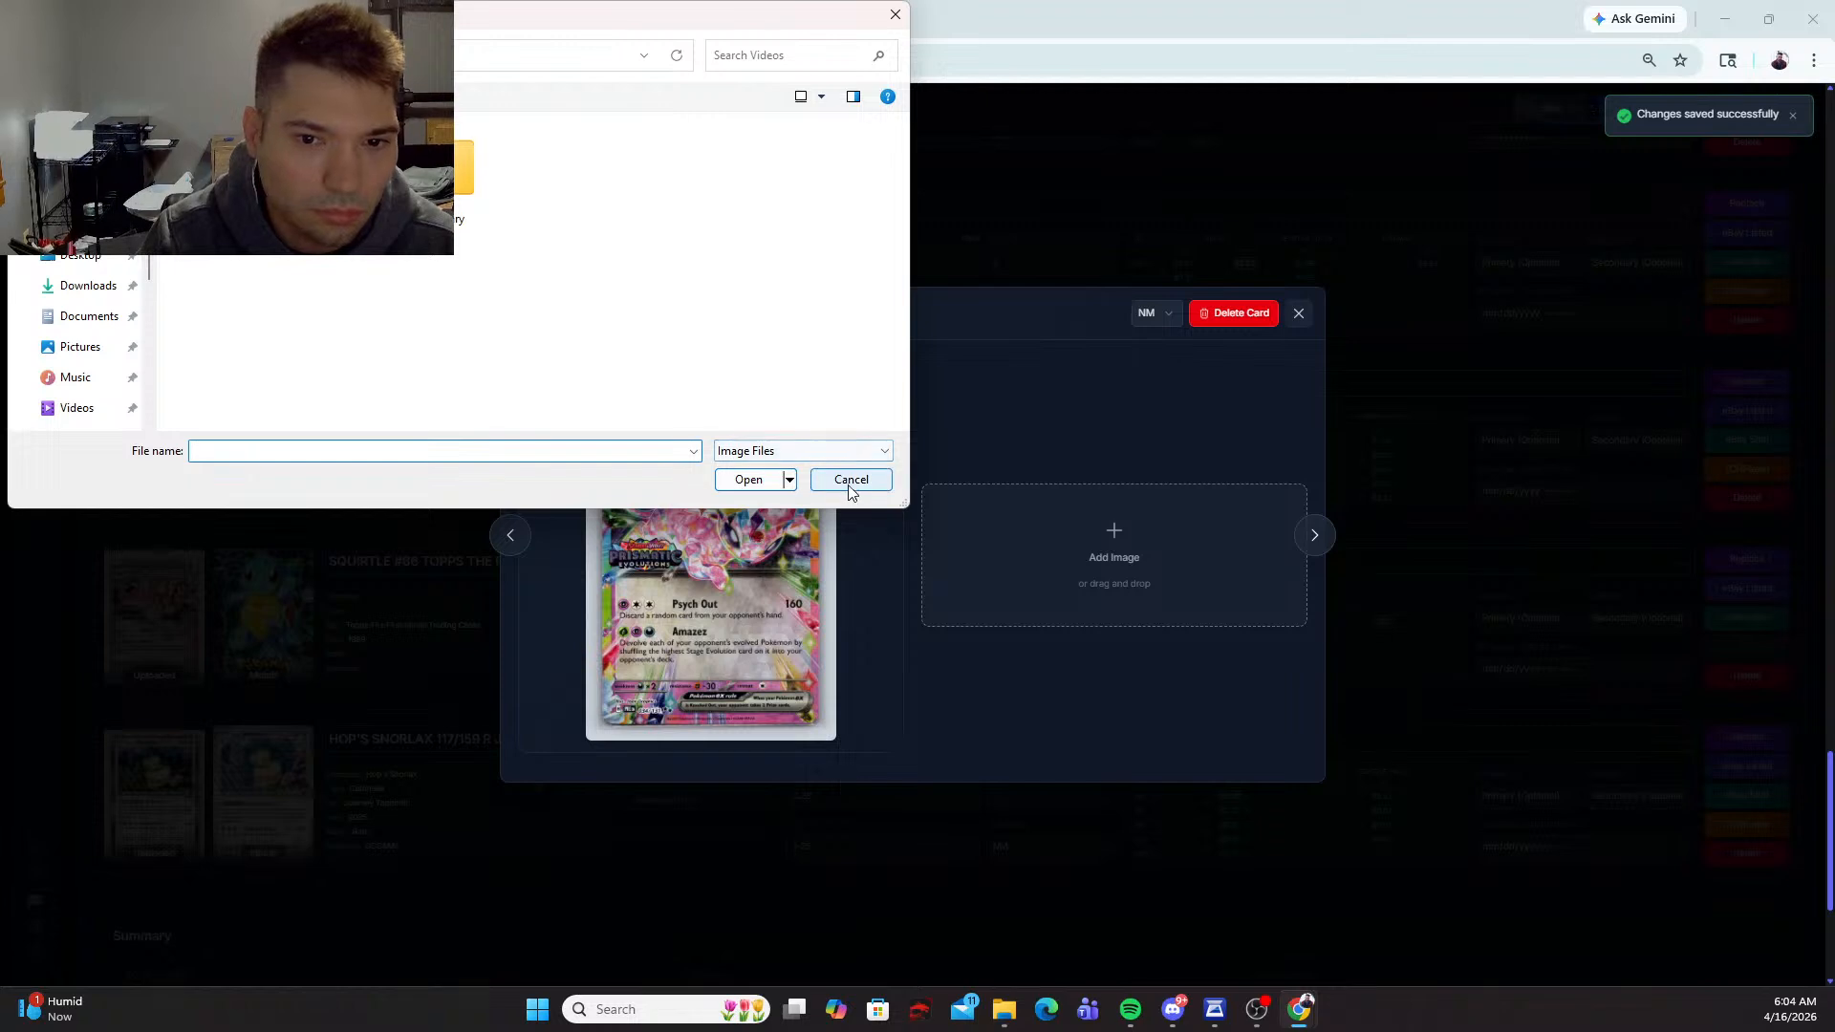
left_click(851, 480)
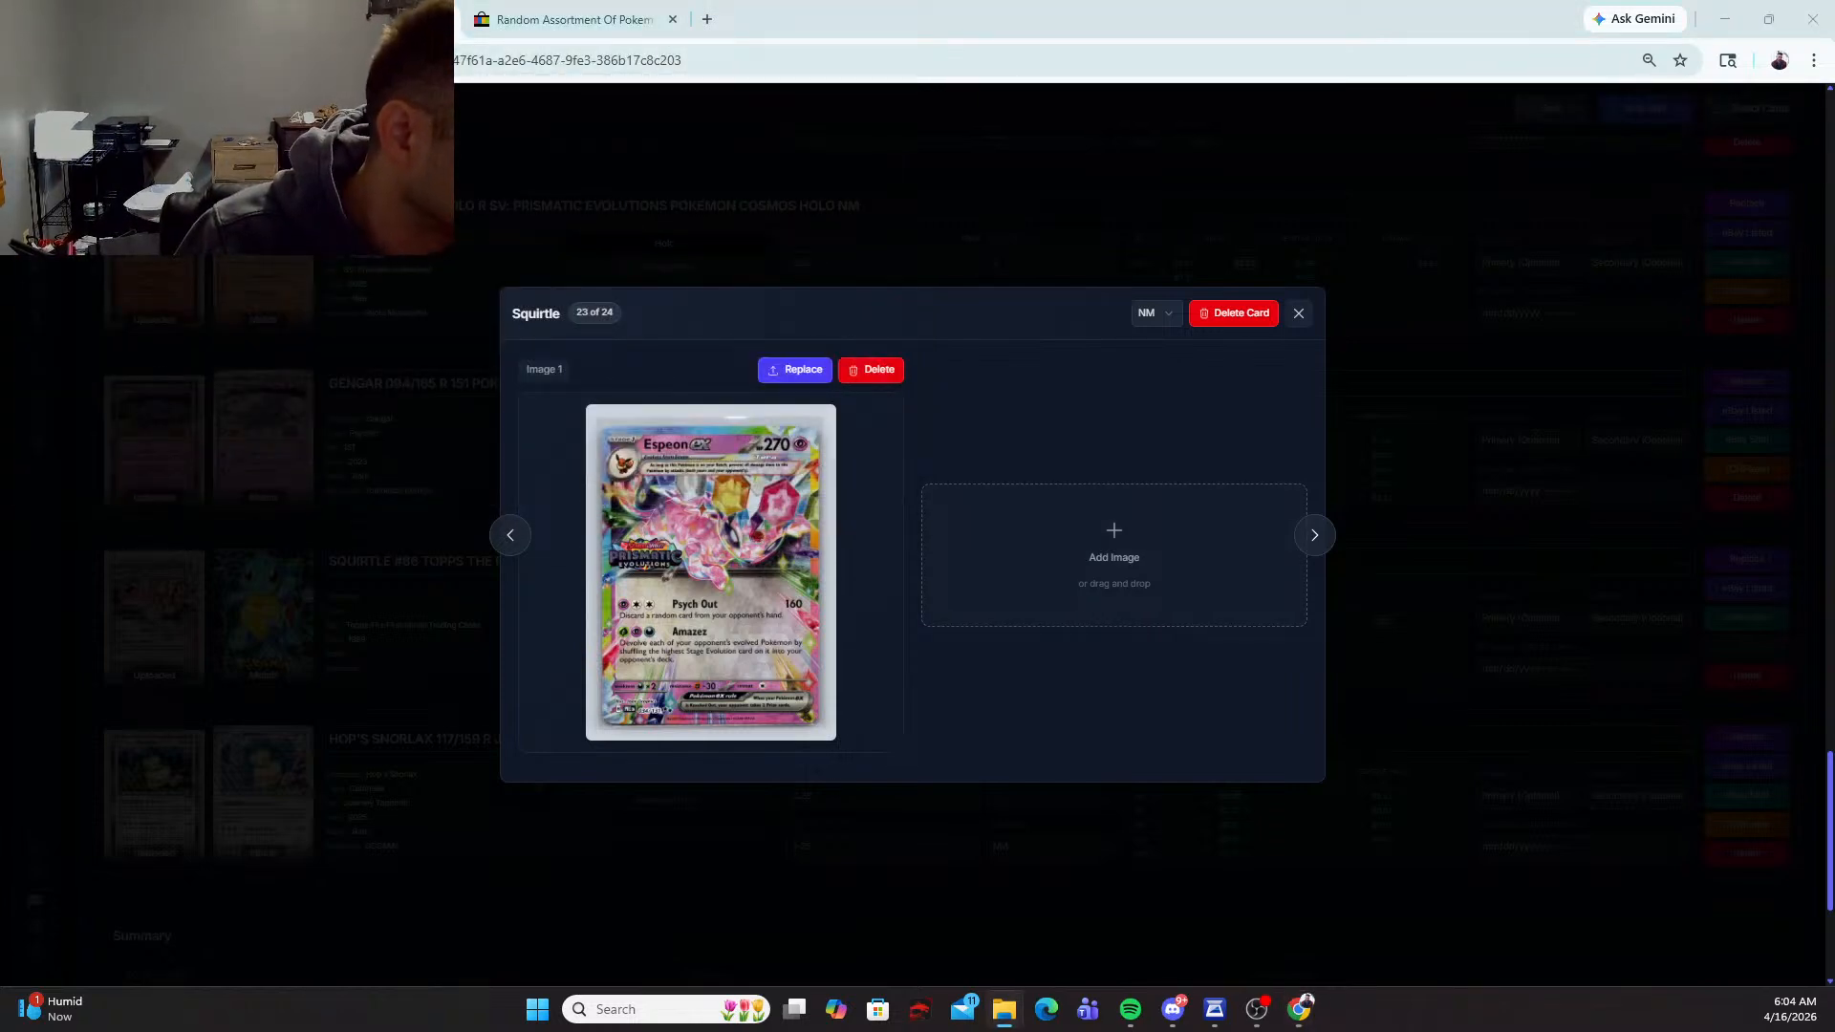
left_click_drag(0, 746, 1118, 592)
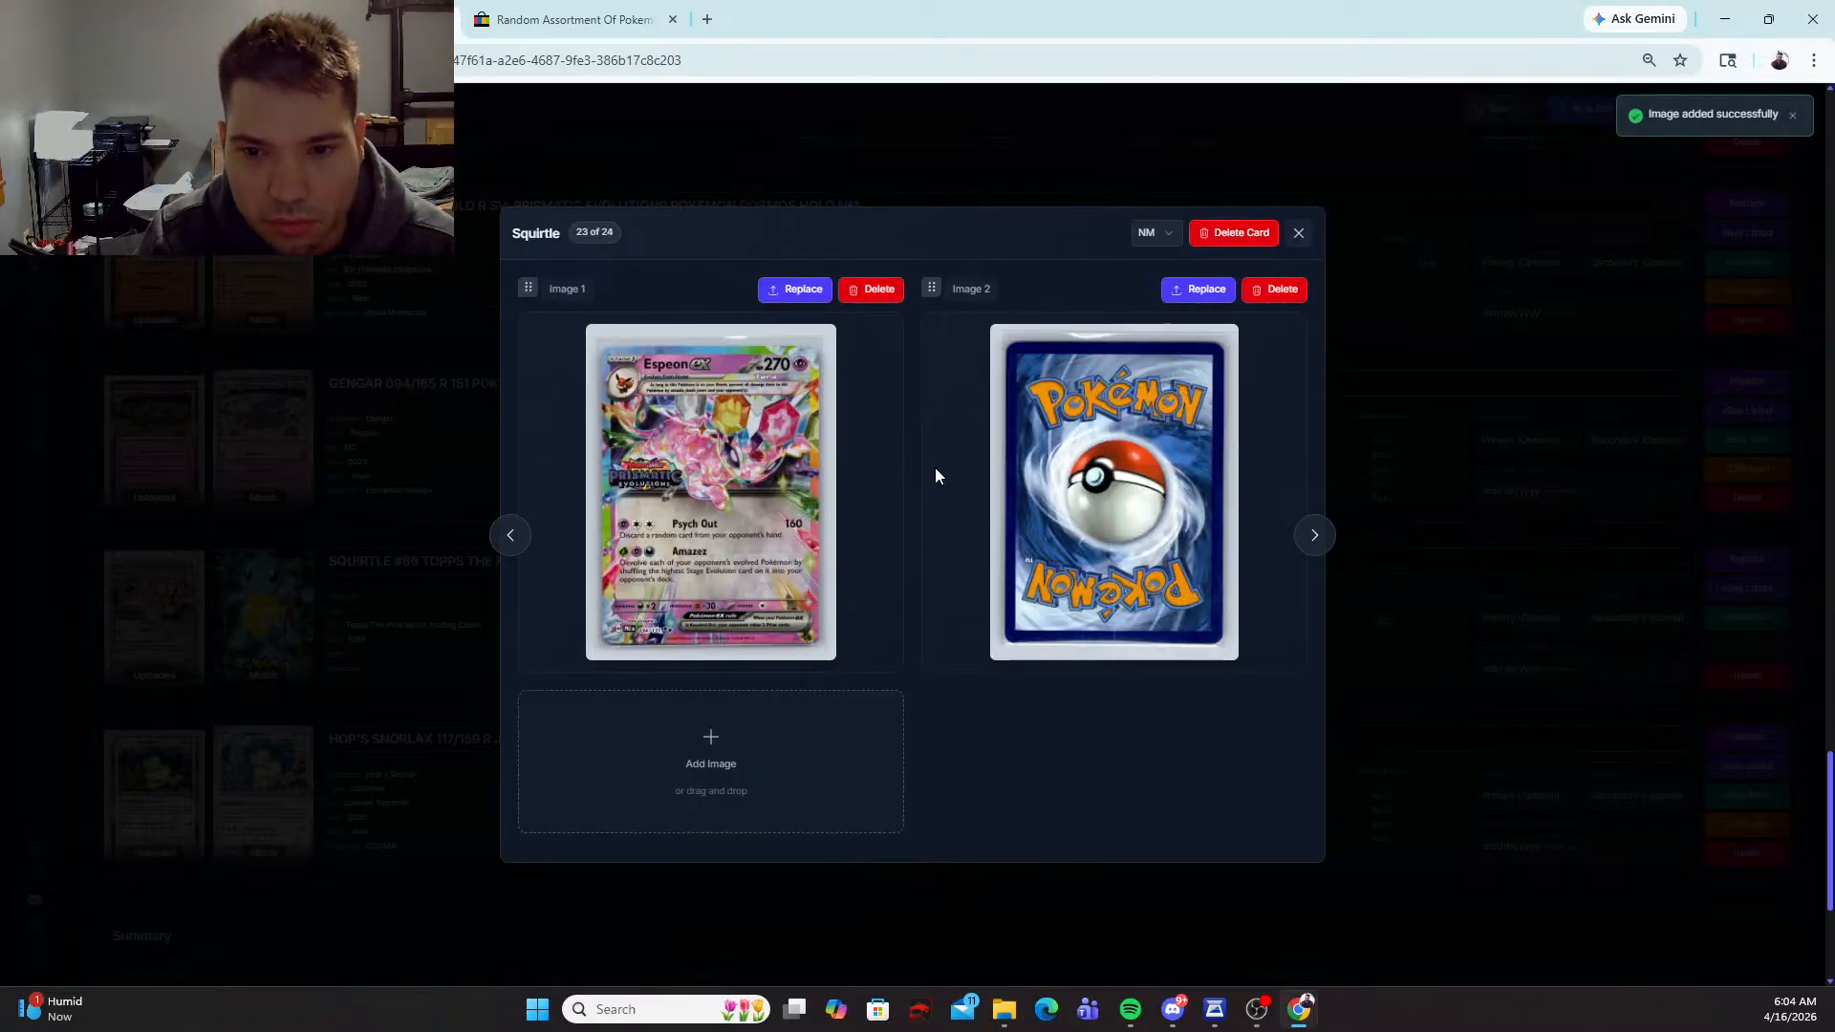
left_click(1297, 234)
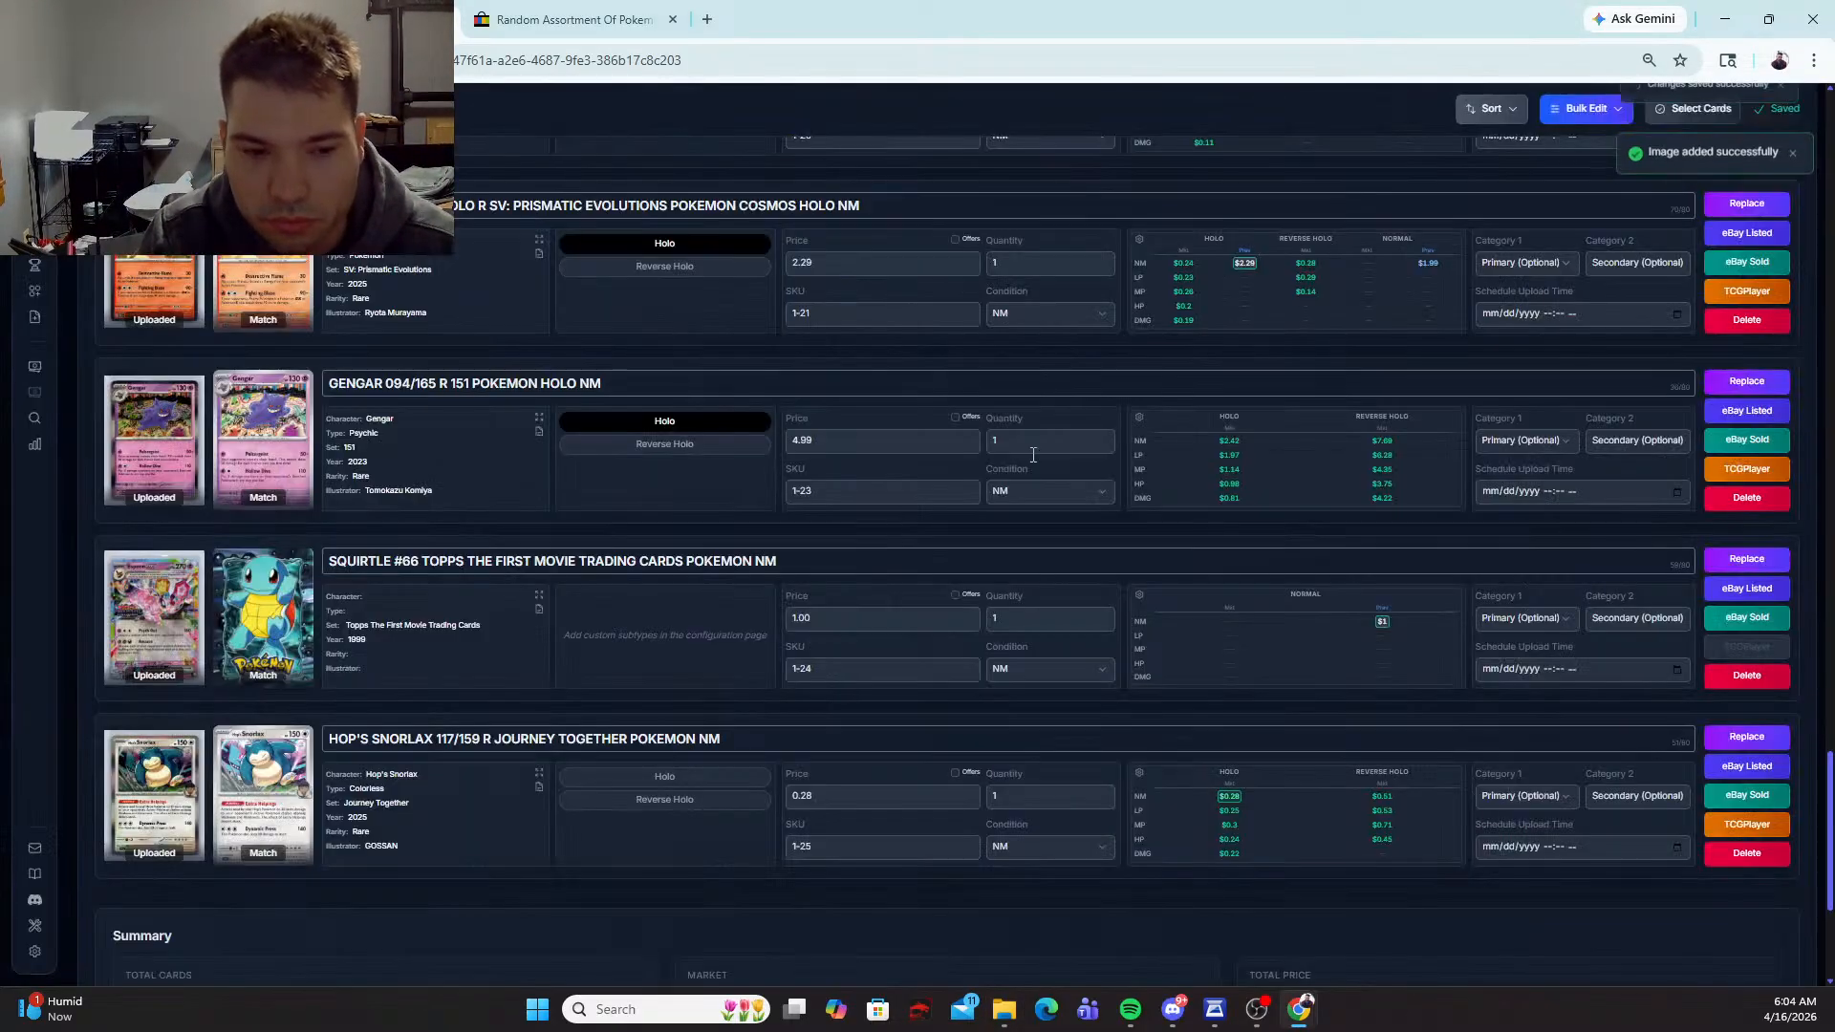
Step: Open the replacement matches for the Squirtle #66 card and search for "ESPEON STAMPED"
left_click(1730, 560)
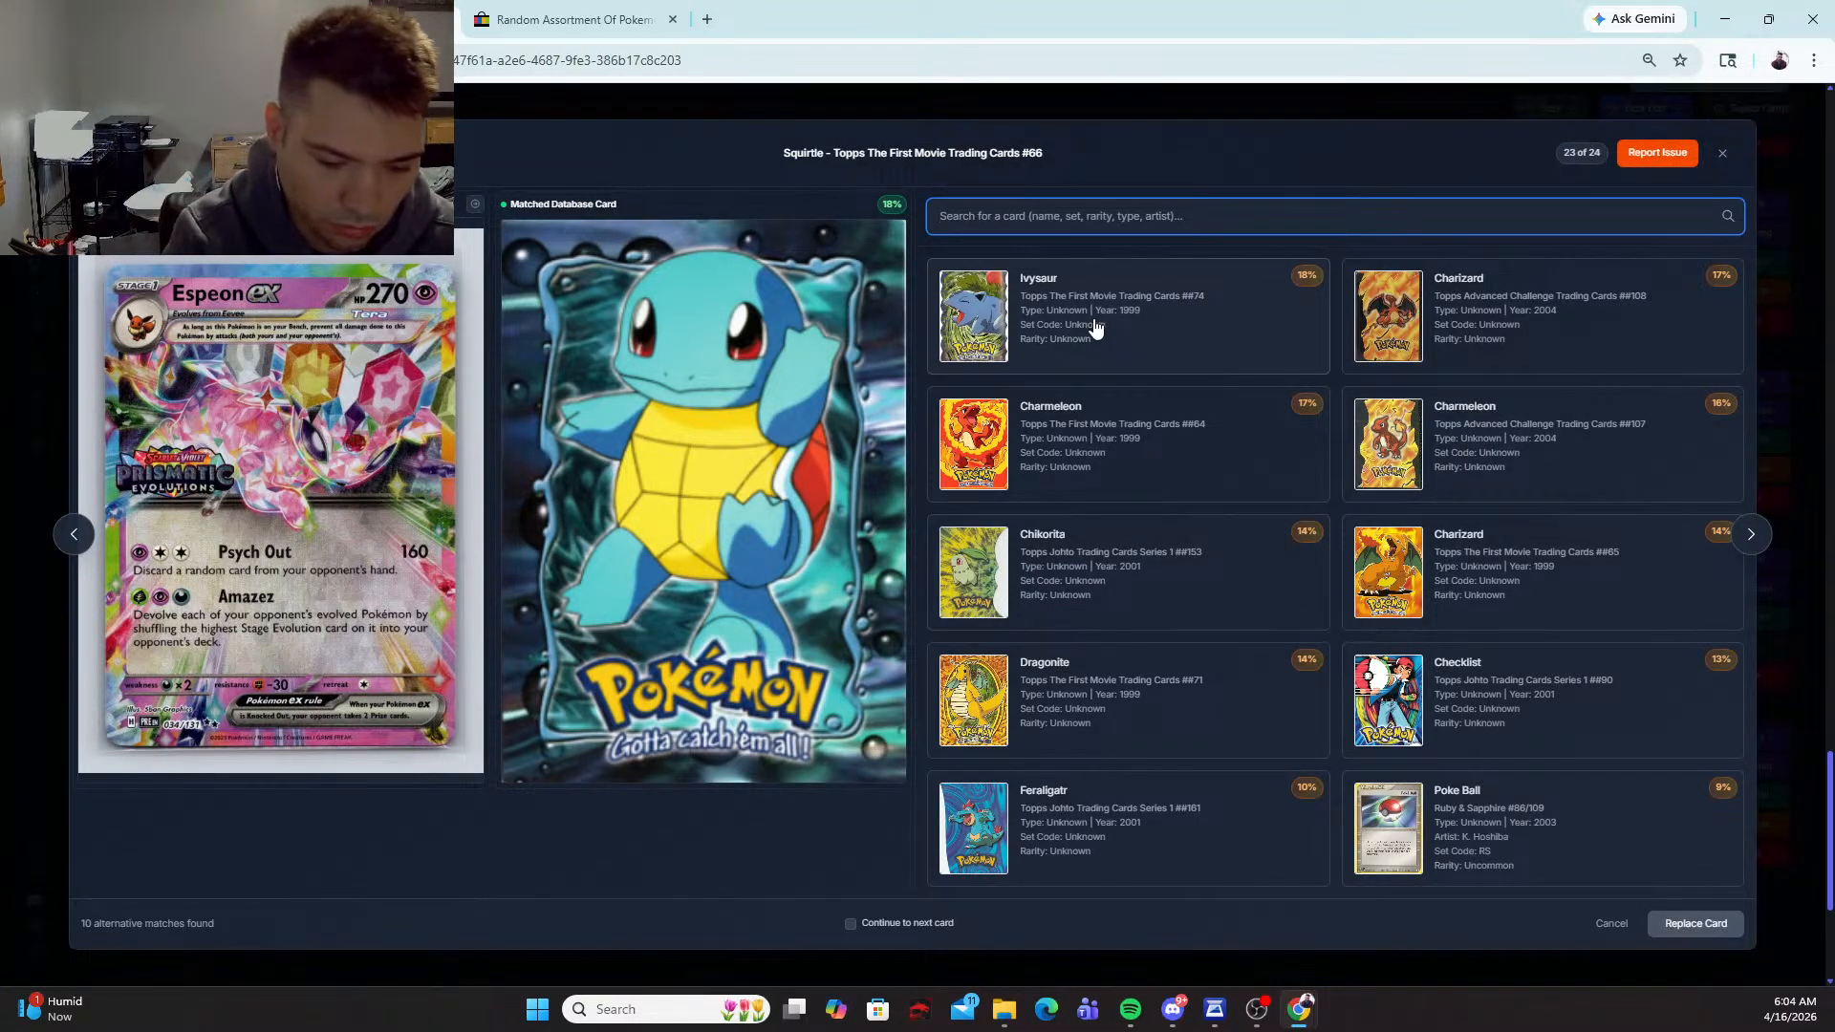
type("ESPEOBN")
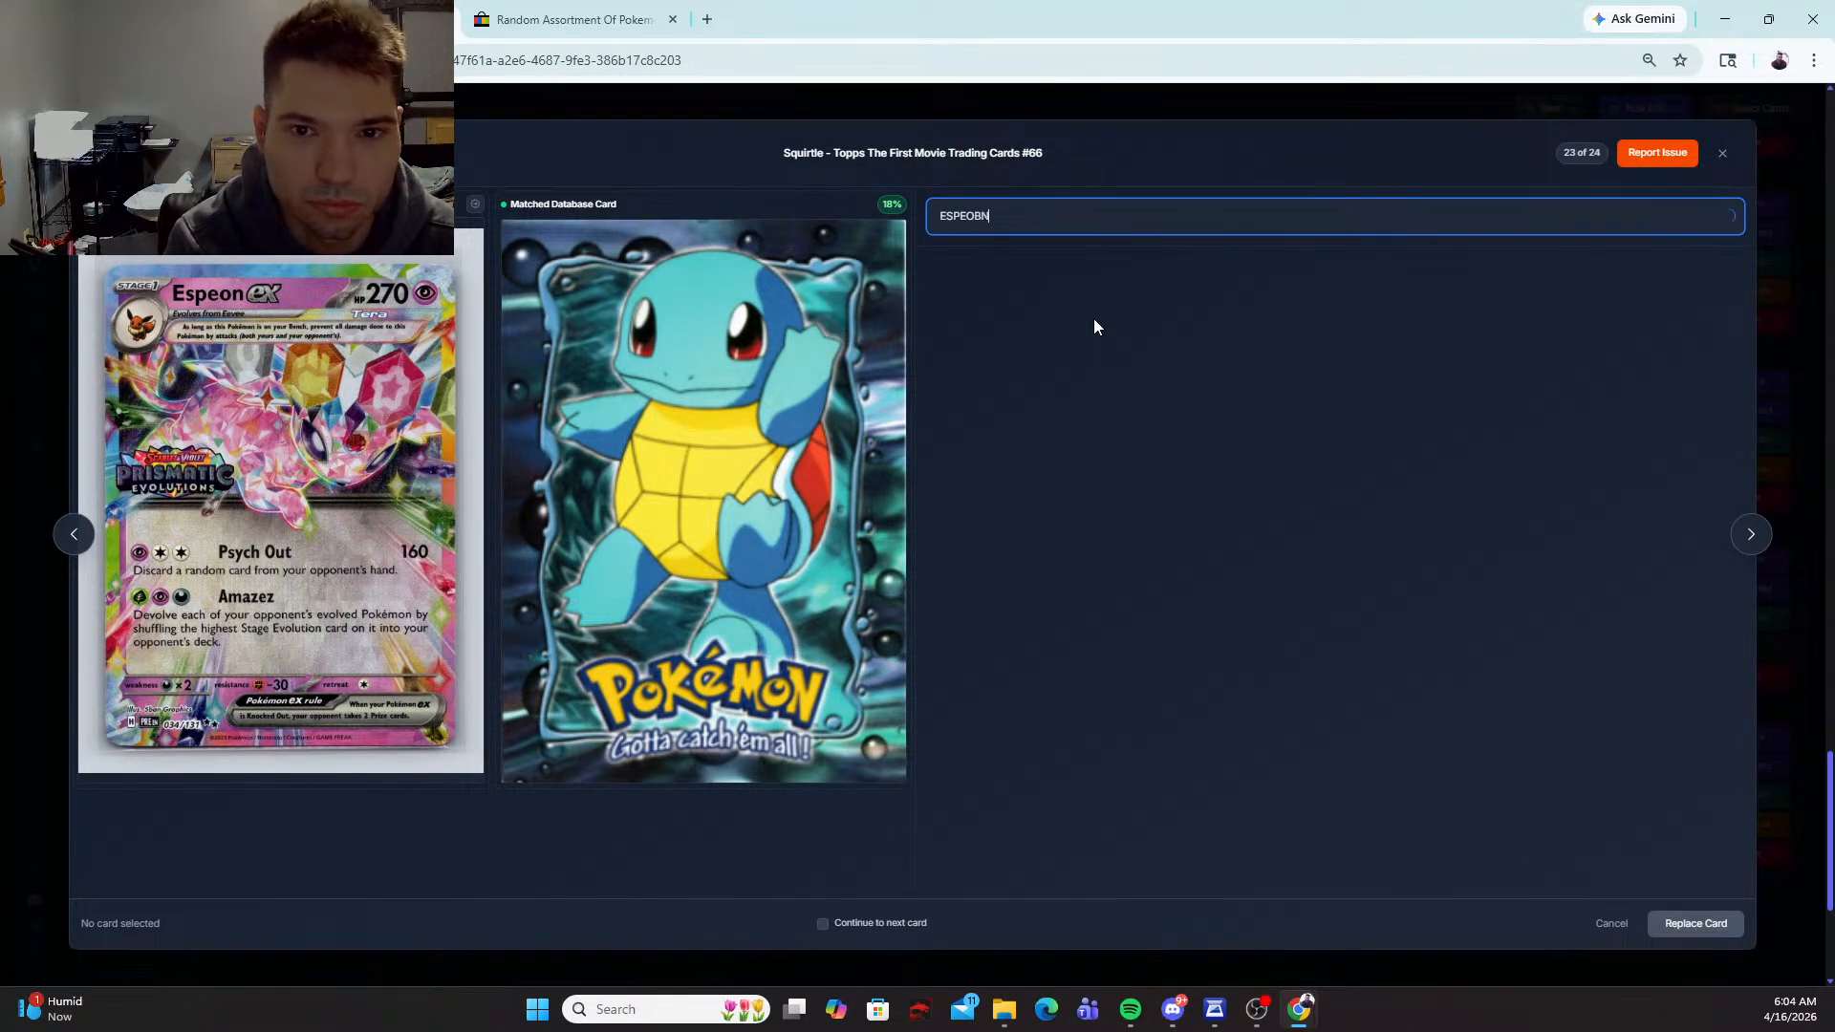
key("BackSpace")
key("BackSpace")
type("N S")
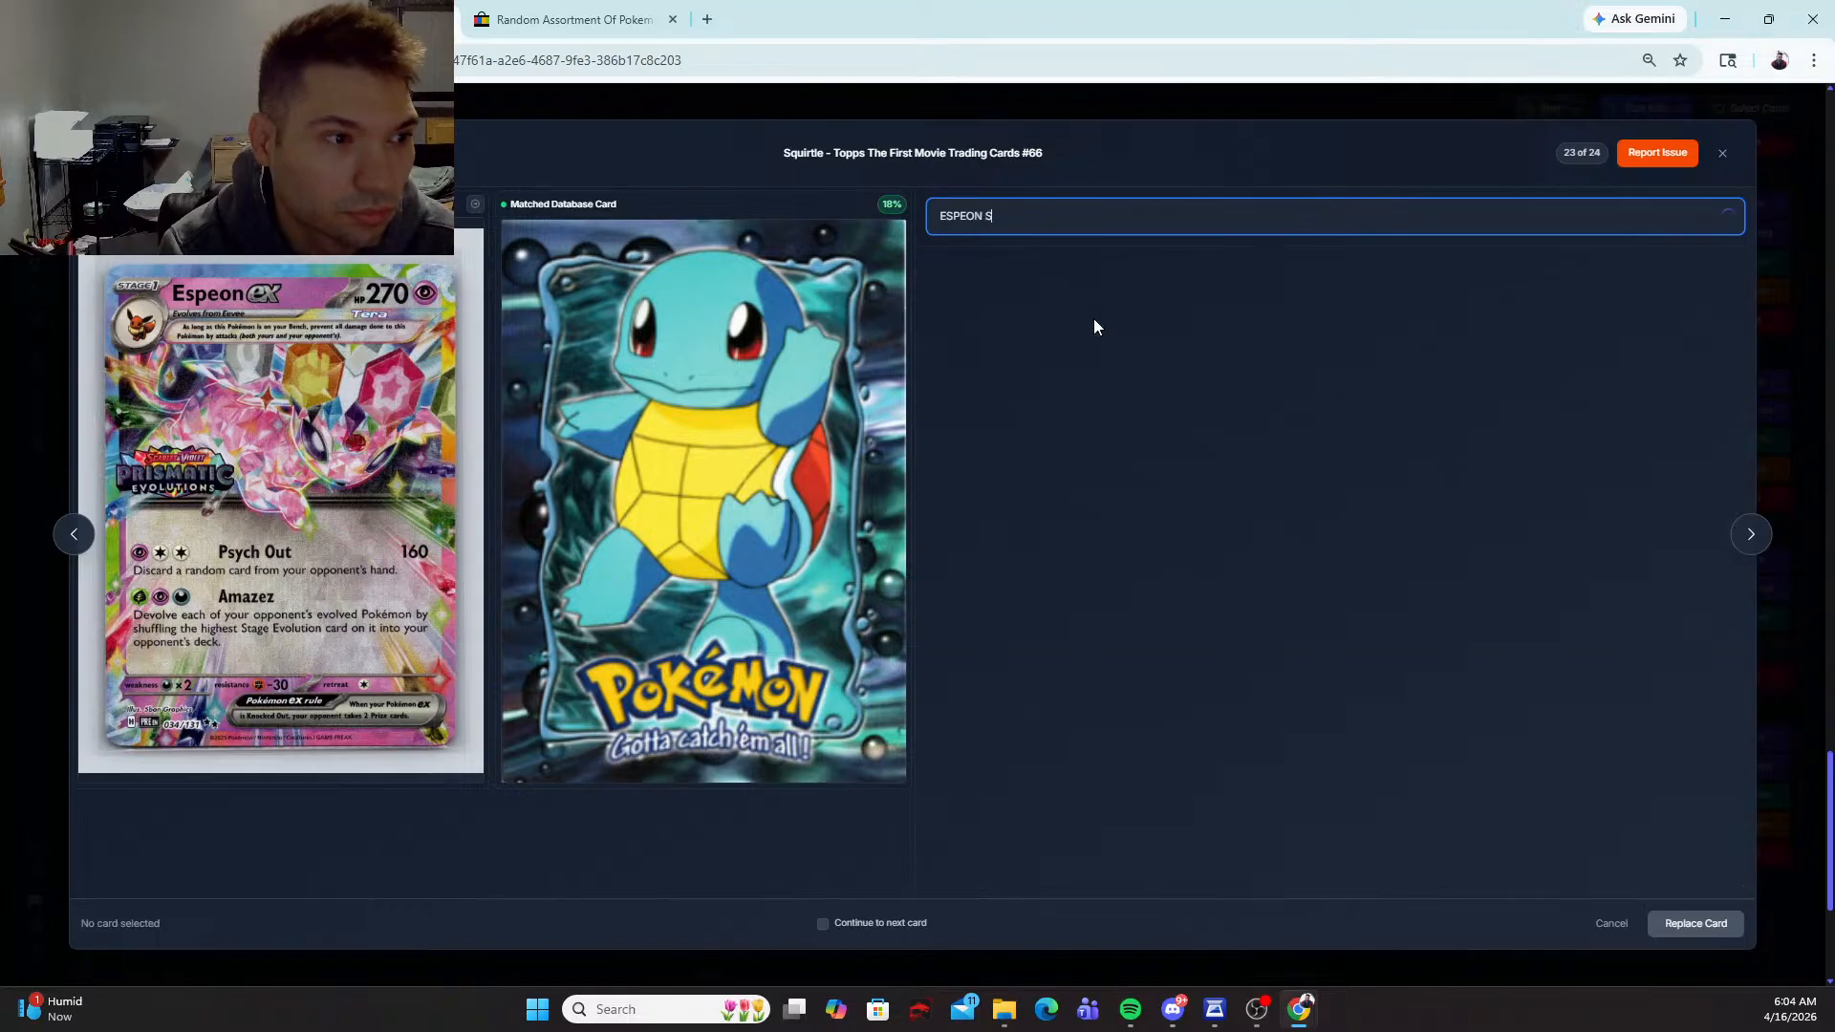
type("TAMPED")
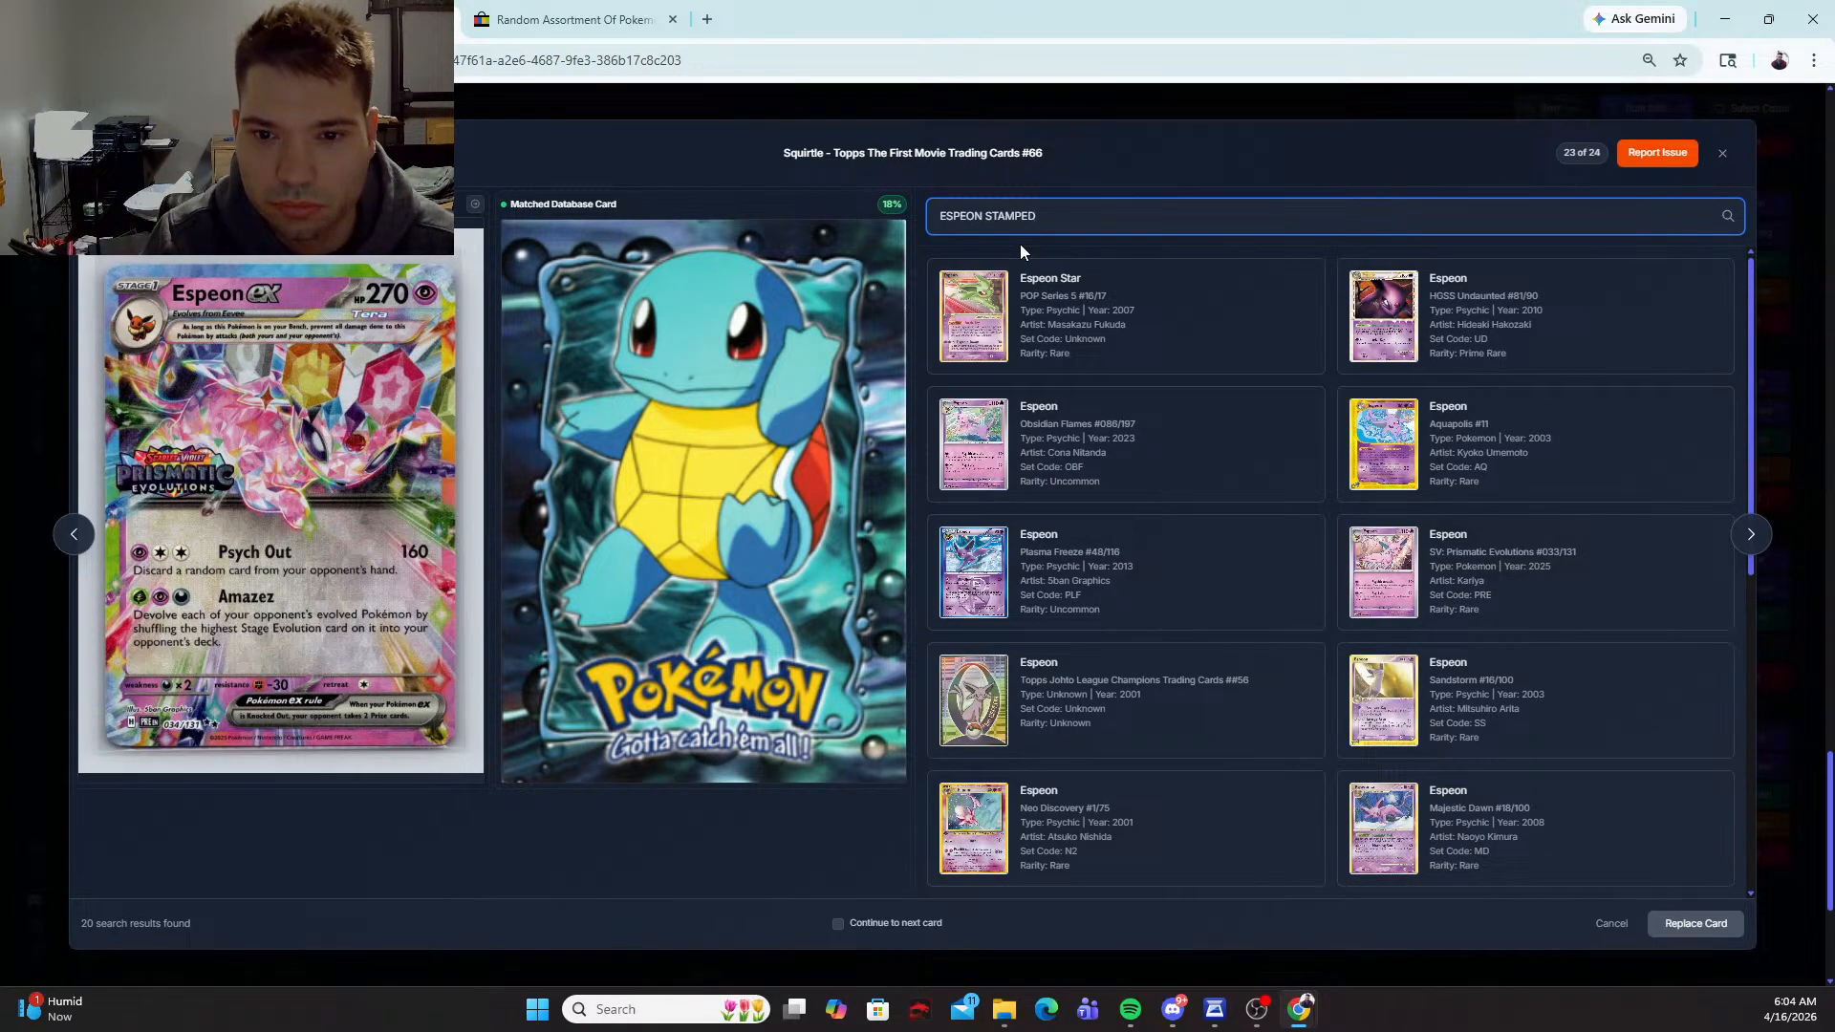
scroll(1049, 354, "down", 2)
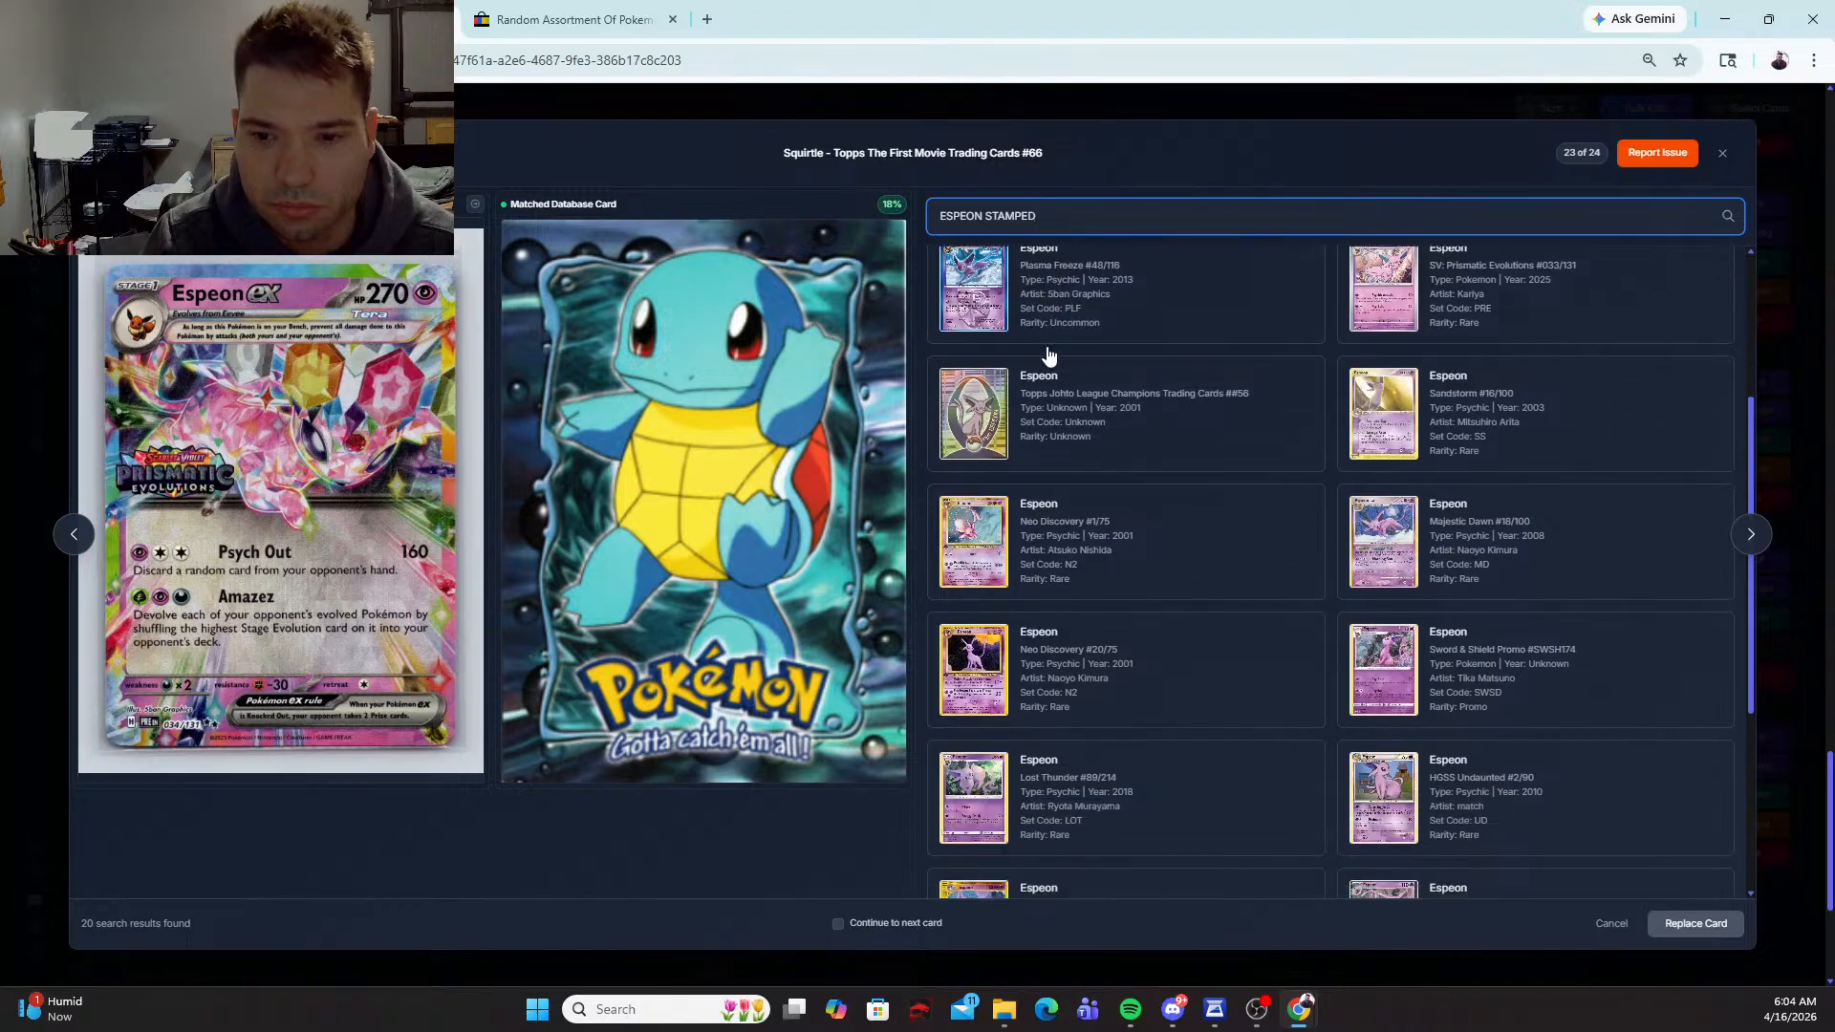
Step: Search for "ESPEON EX" and replace the Squirtle match with Espeon ex, Miscellaneous Cards & Products #034/131
key("BackSpace")
key("BackSpace")
key("BackSpace")
key("BackSpace")
key("BackSpace")
key("BackSpace")
key("BackSpace")
key("BackSpace")
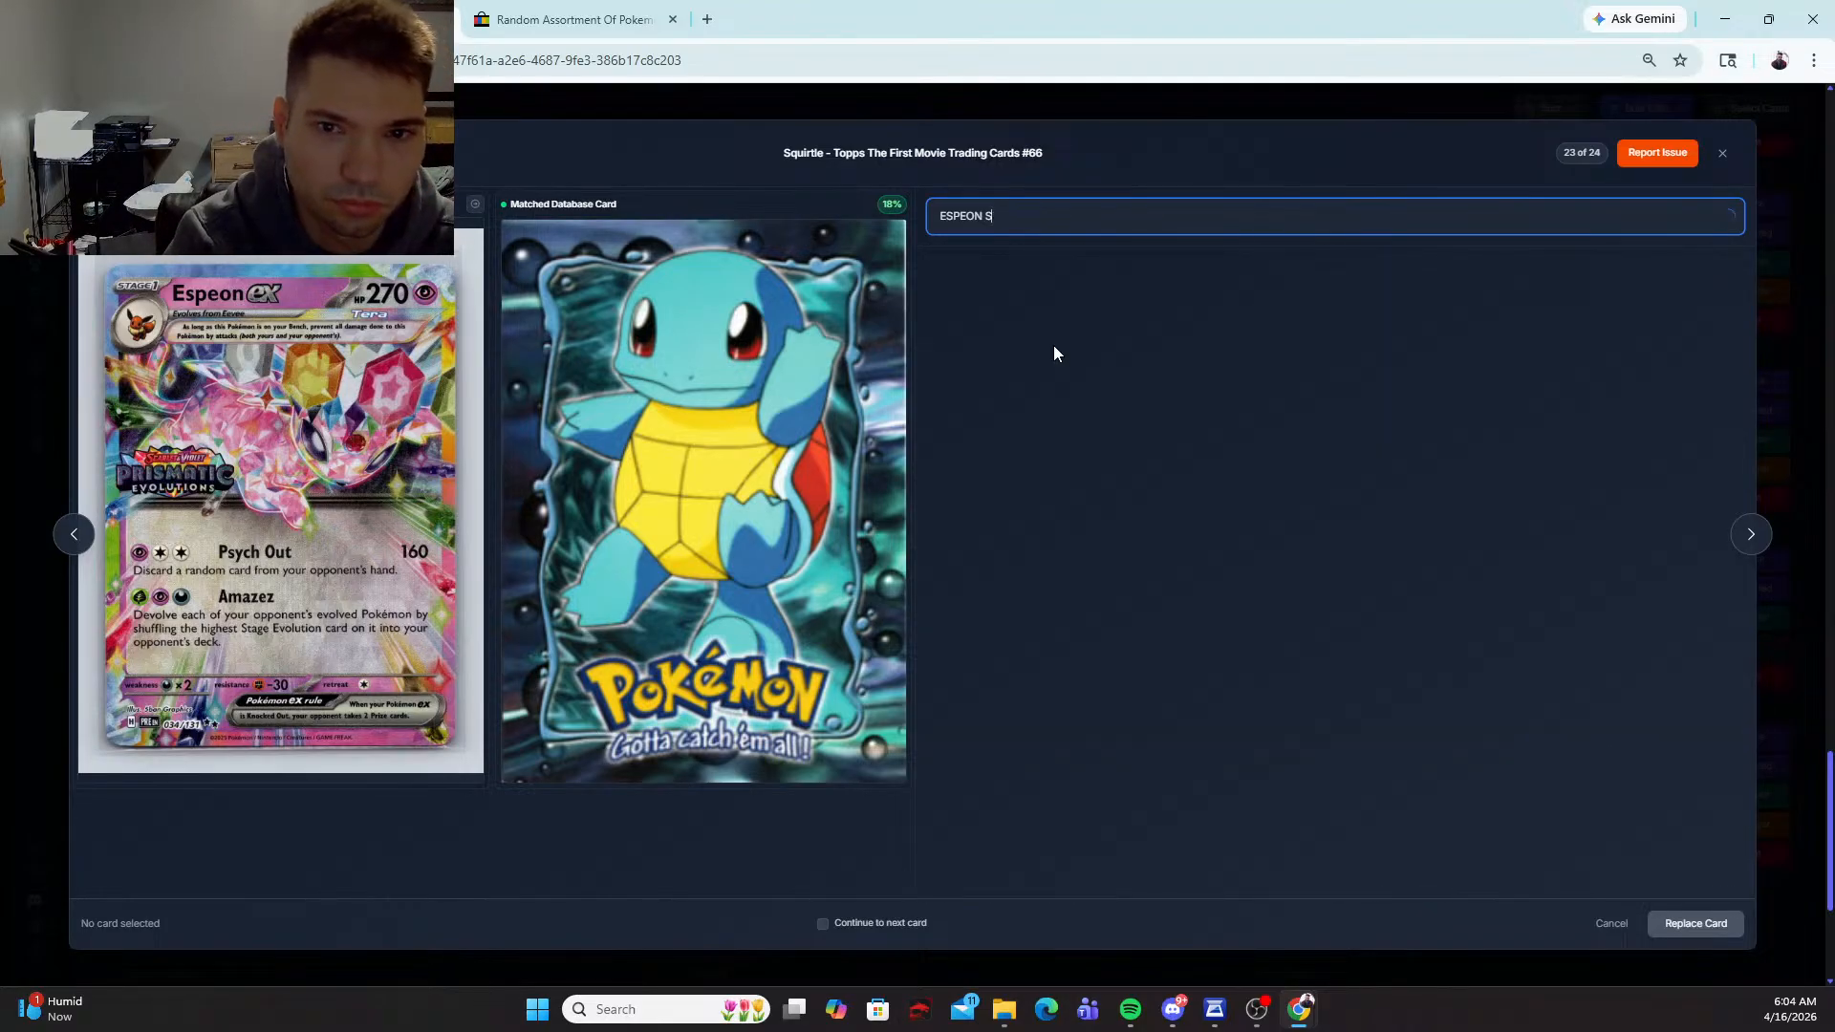
type("EX")
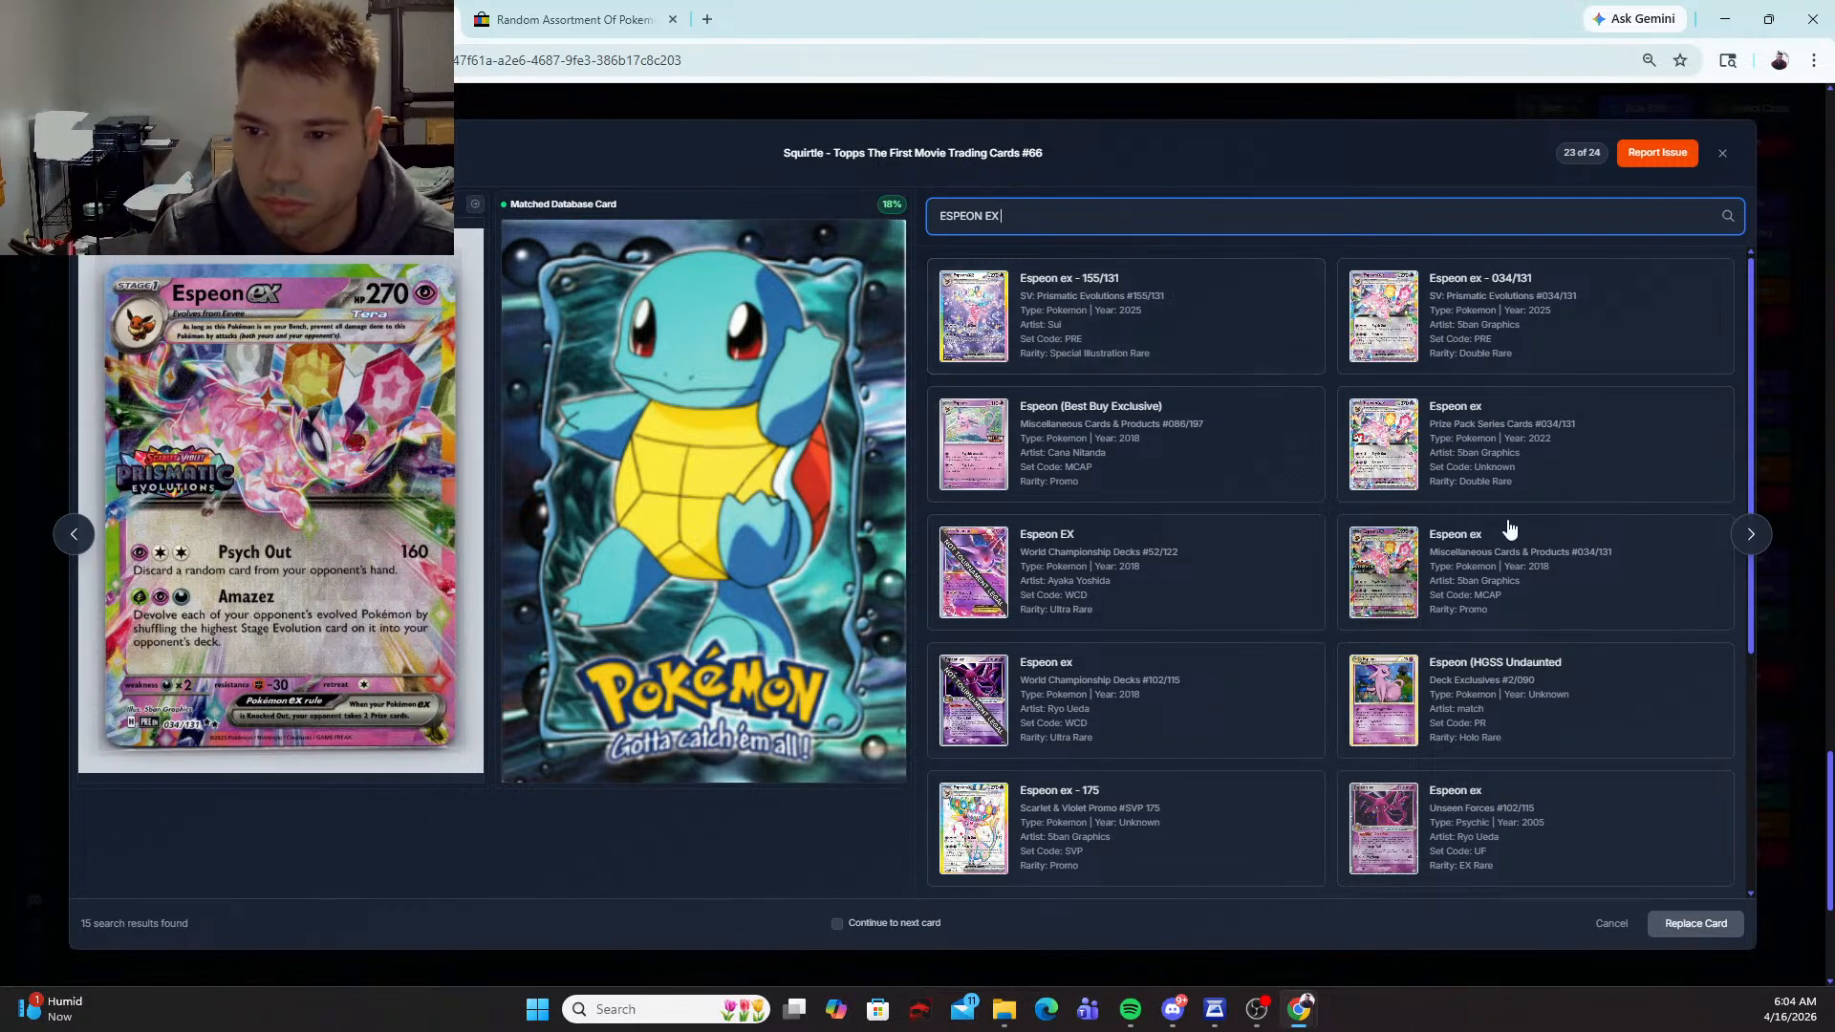
left_click(1601, 586)
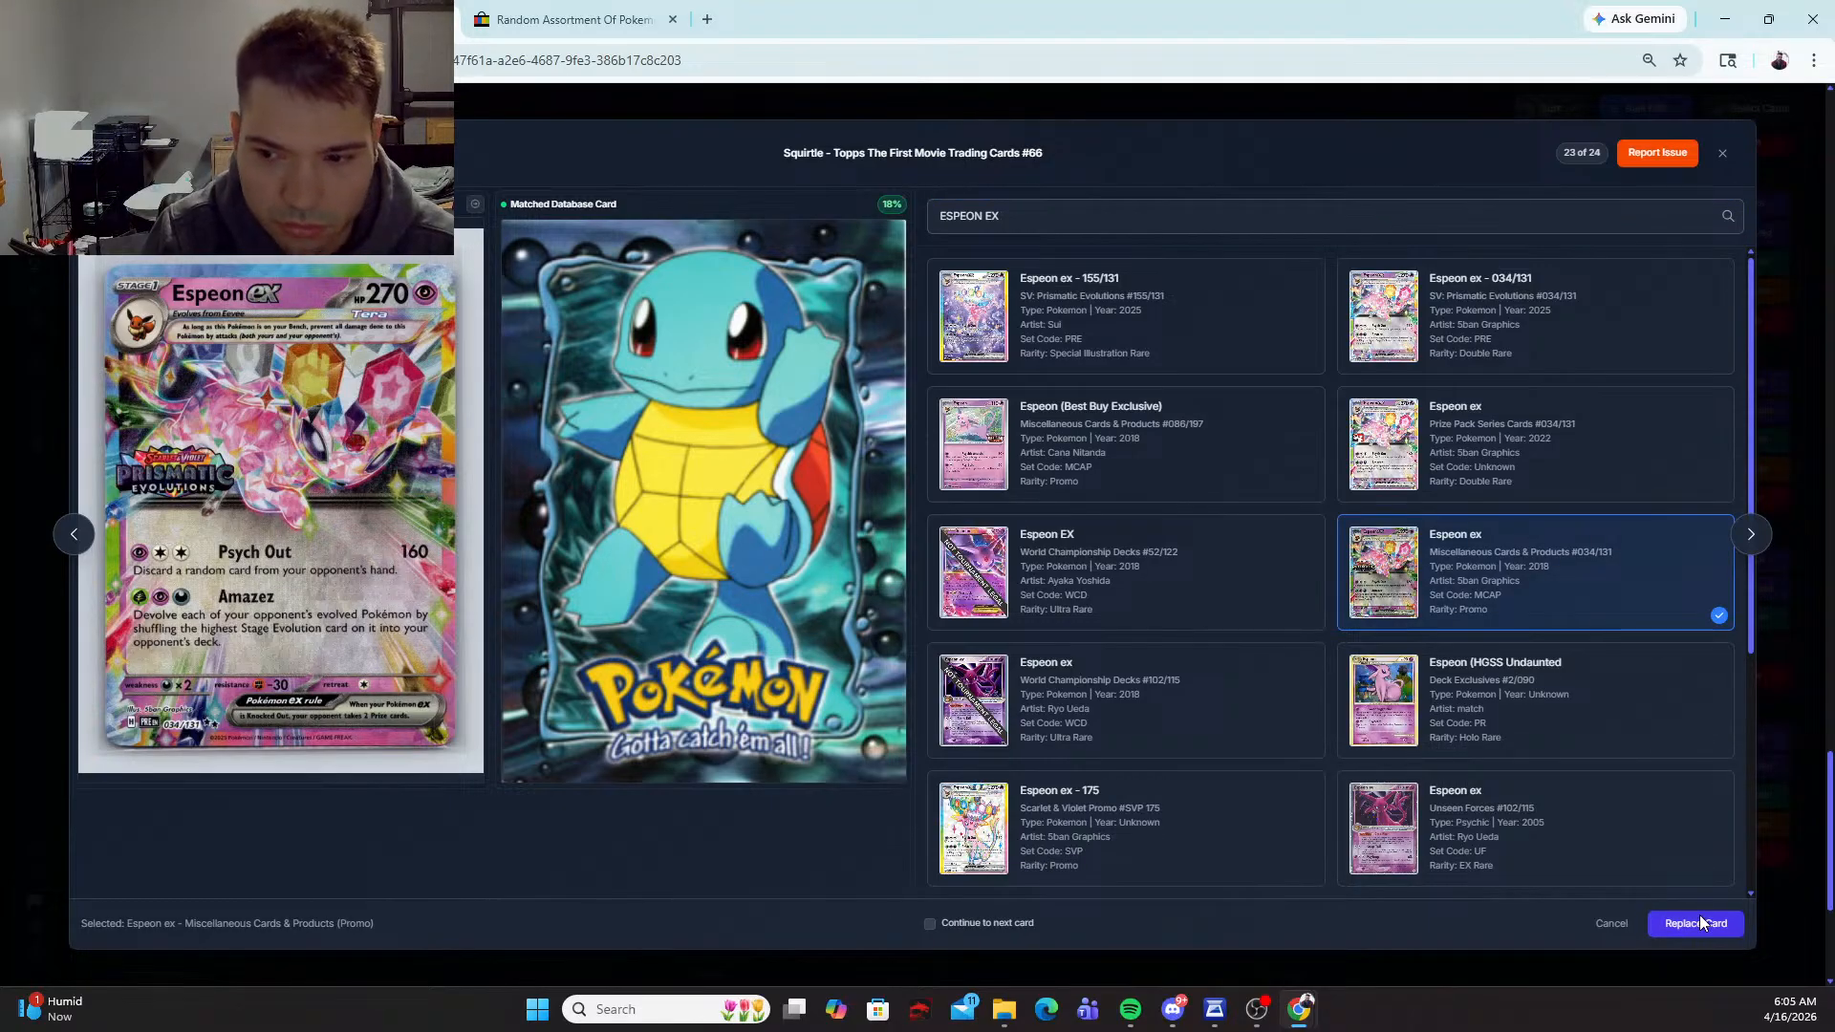
left_click(1699, 919)
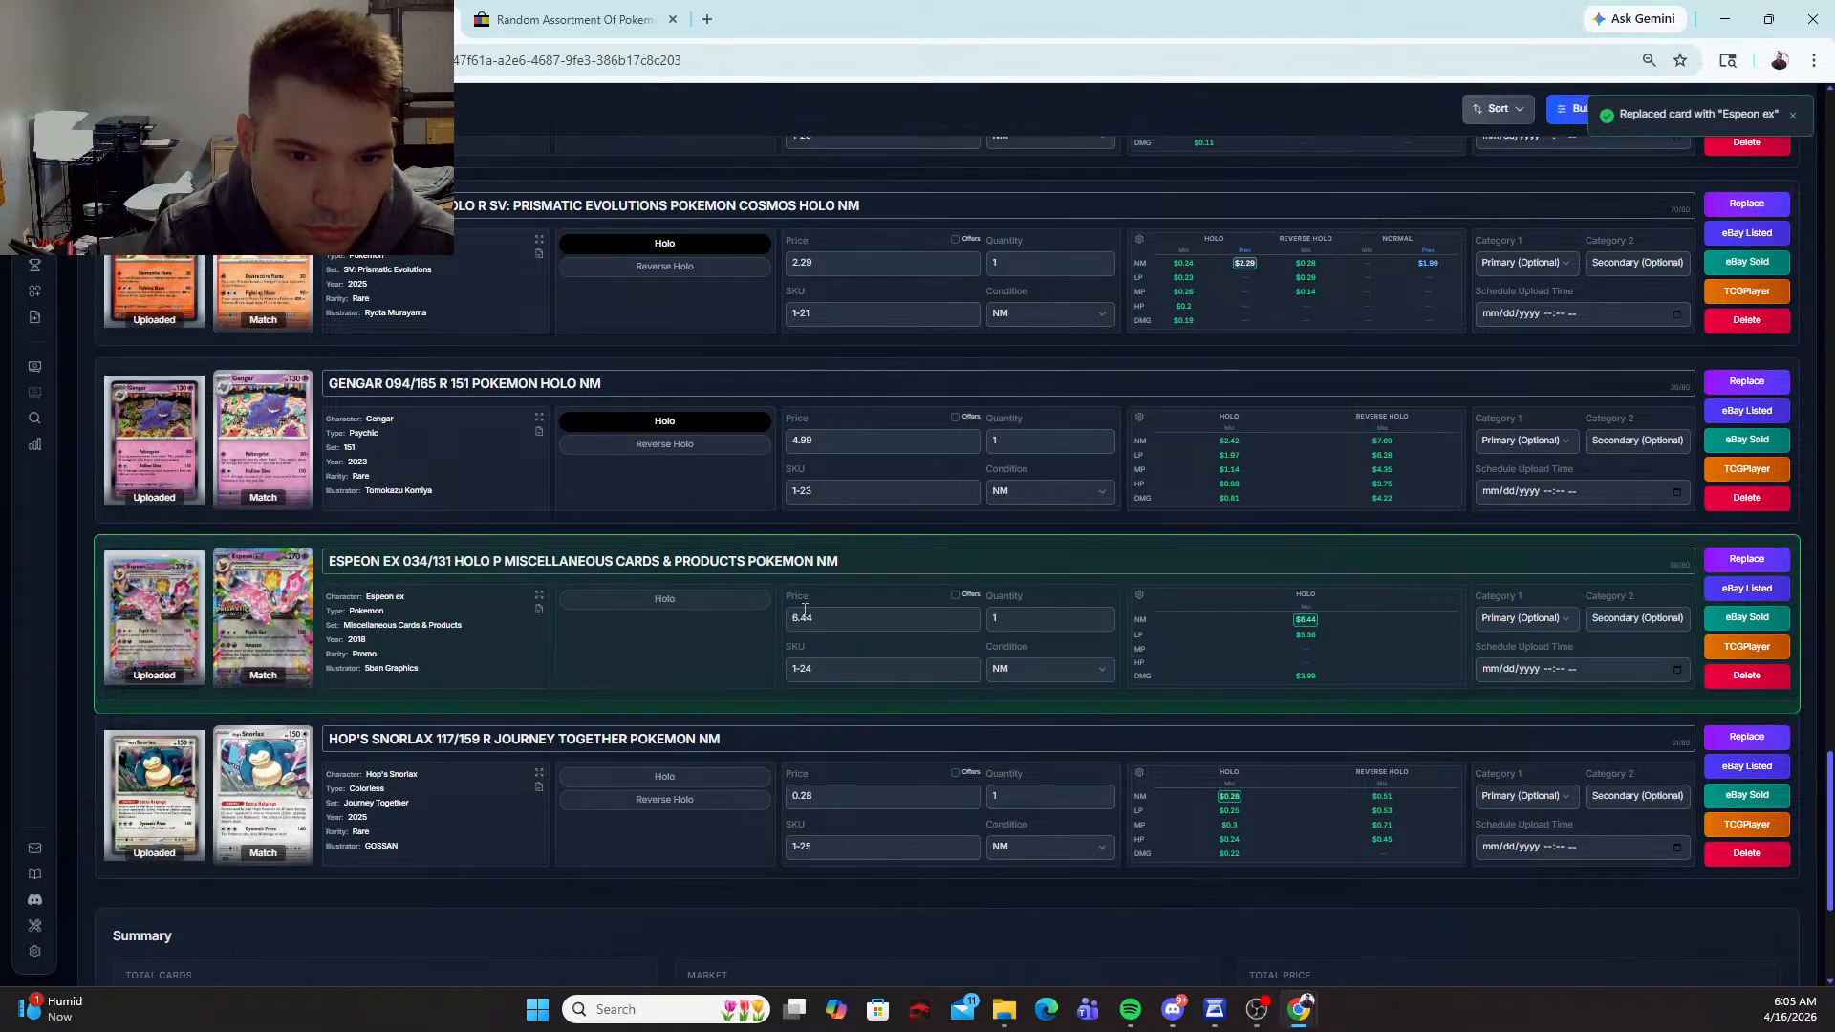
Step: Set the Espeon ex price to 7.99, and mark Hop's Snorlax 117/159 as Holo with a price of 1.99
type("7.99")
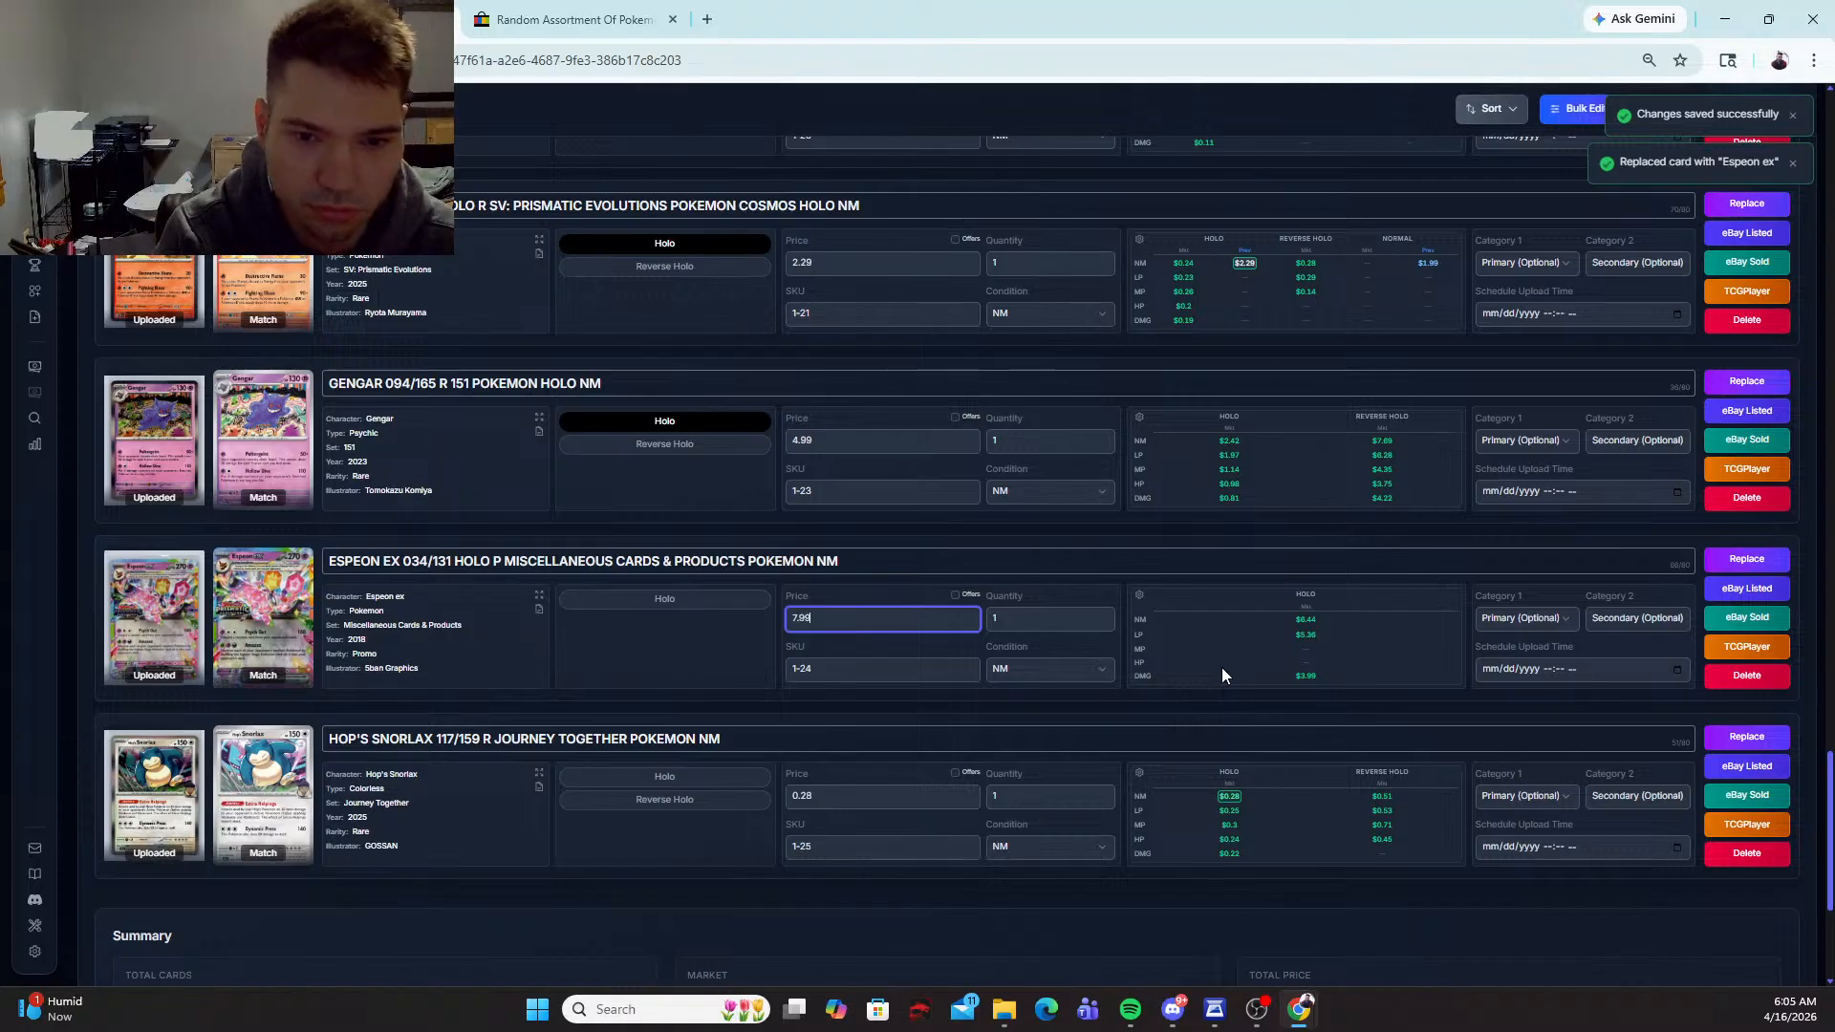
left_click(865, 795)
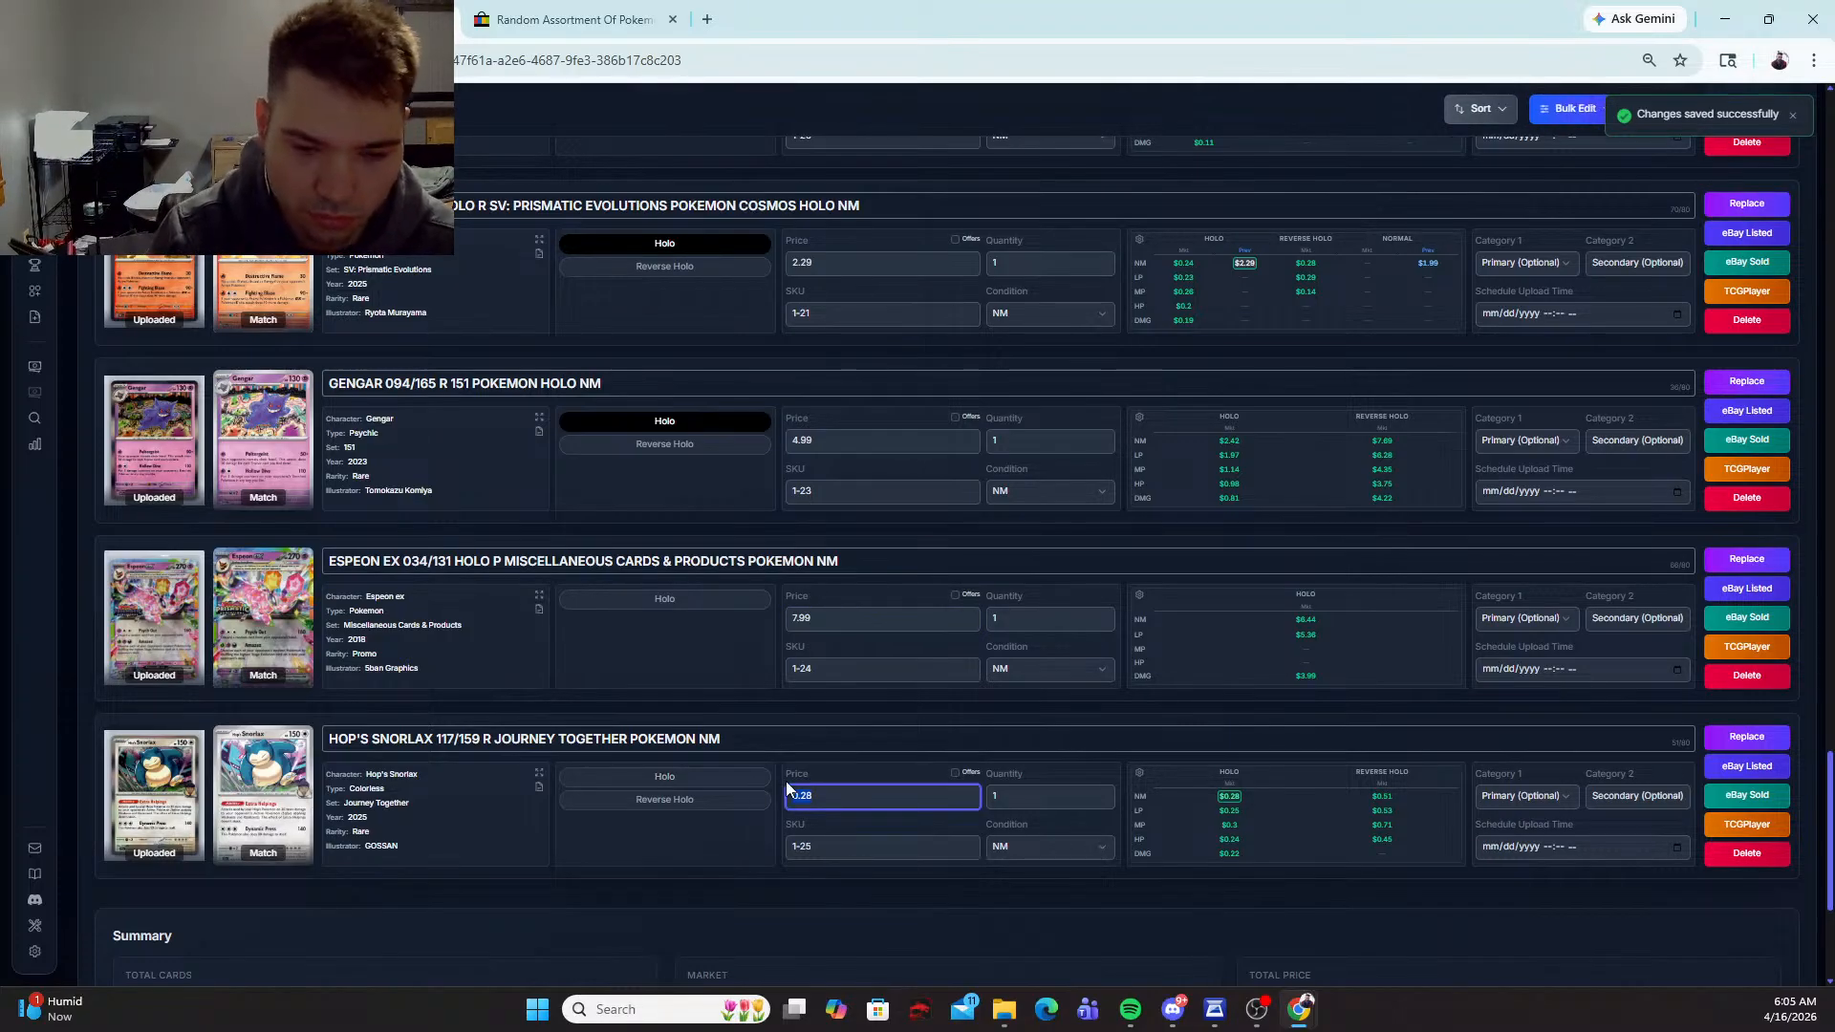
left_click(669, 777)
type("1.99")
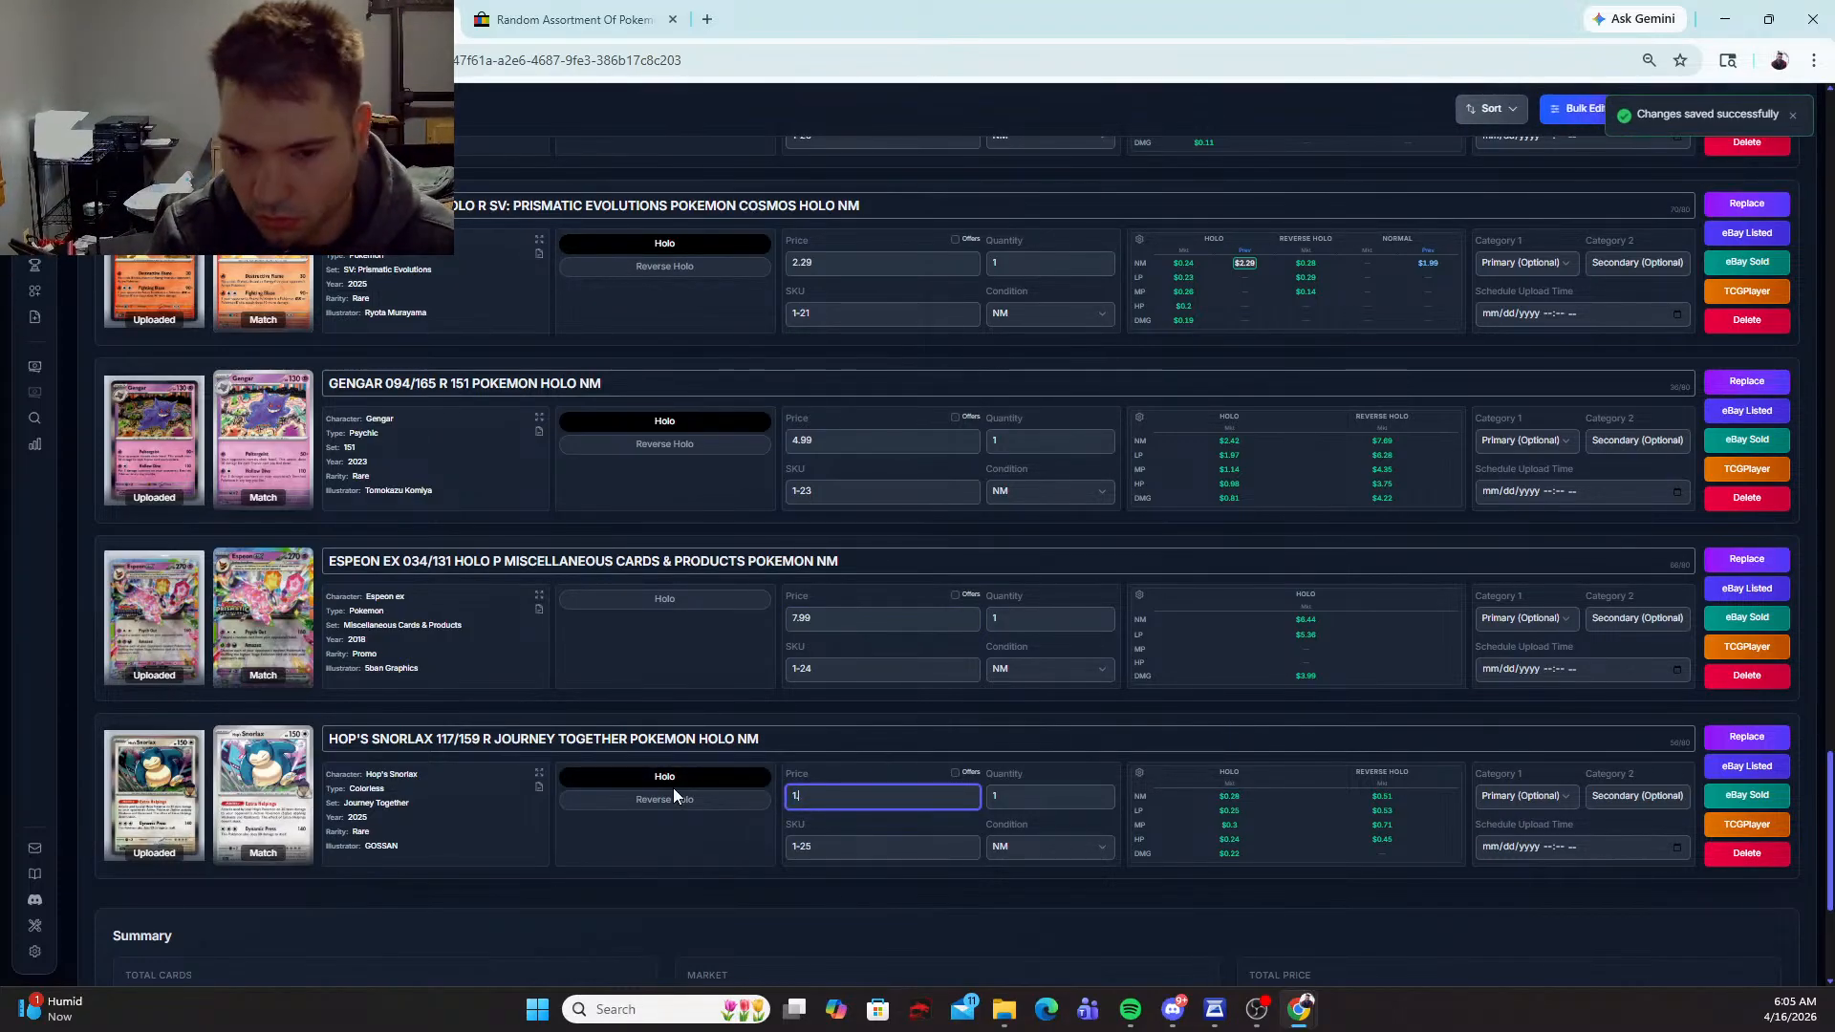
key("Tab")
Step: Review the titles, holo variants, matches and prices of all cards from the first one down to the summary
scroll(1023, 755, "up", 20)
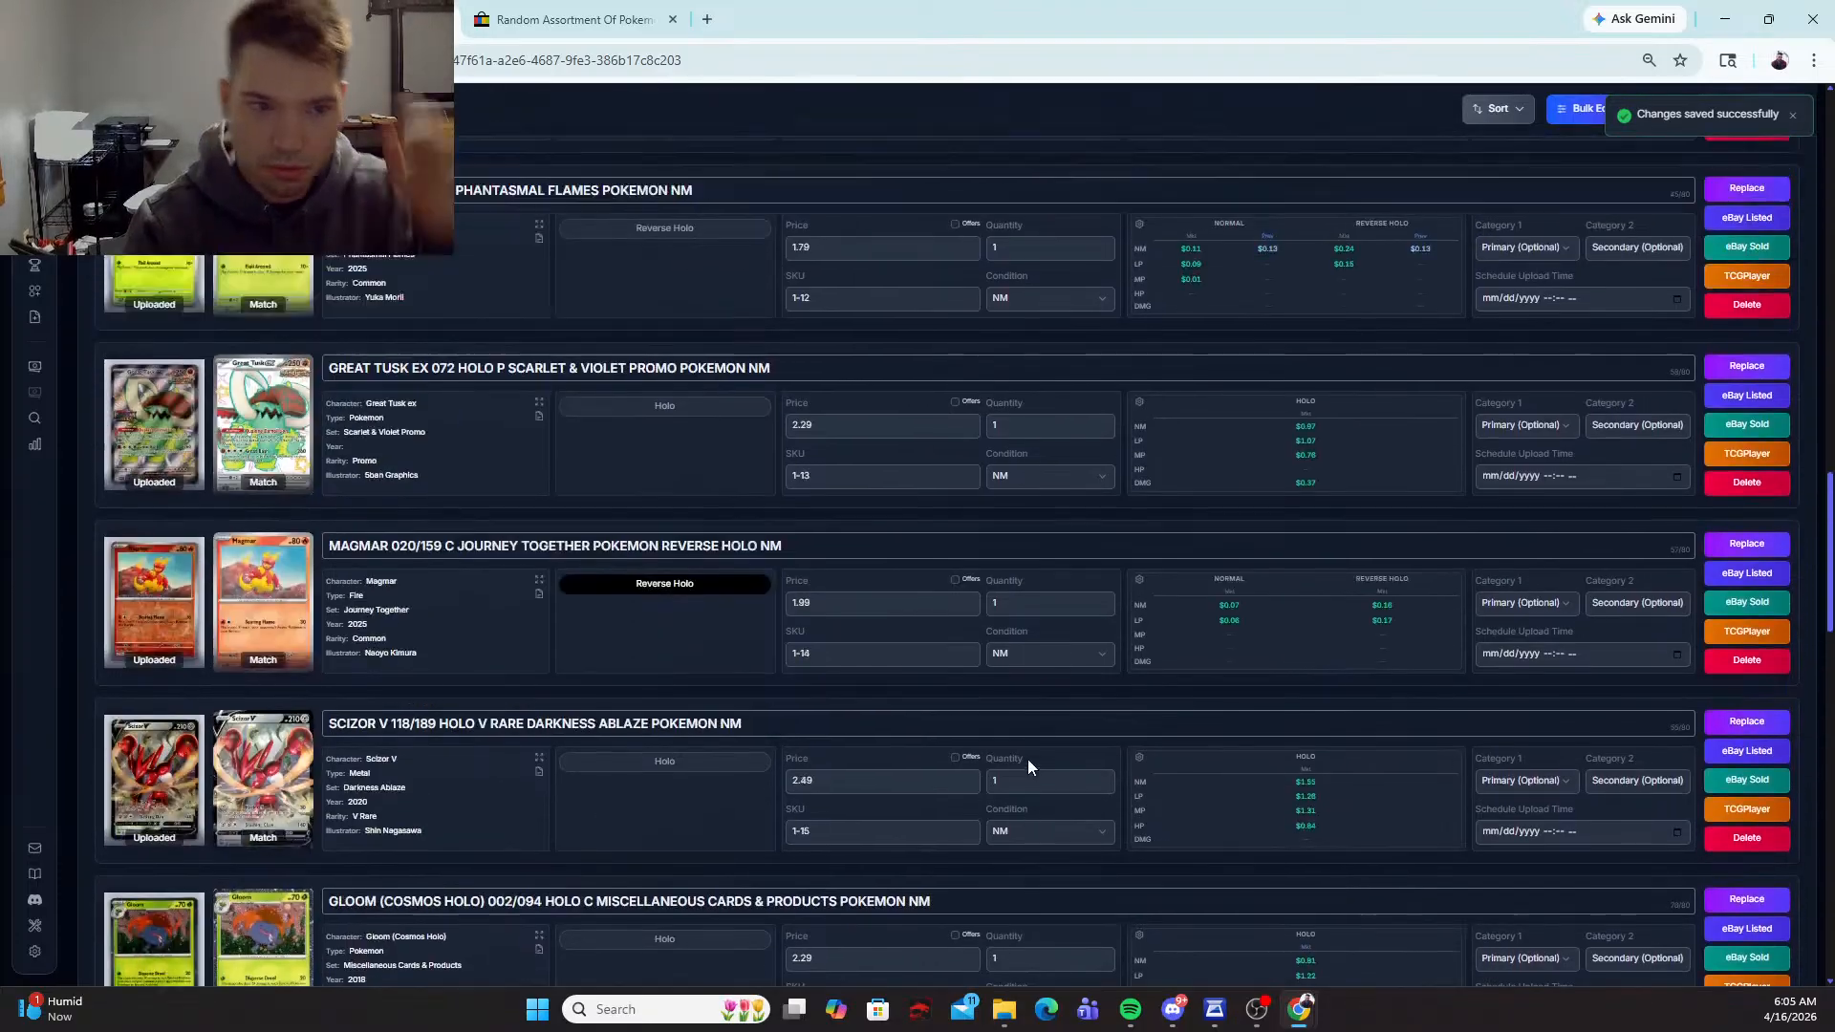
scroll(1021, 750, "up", 8)
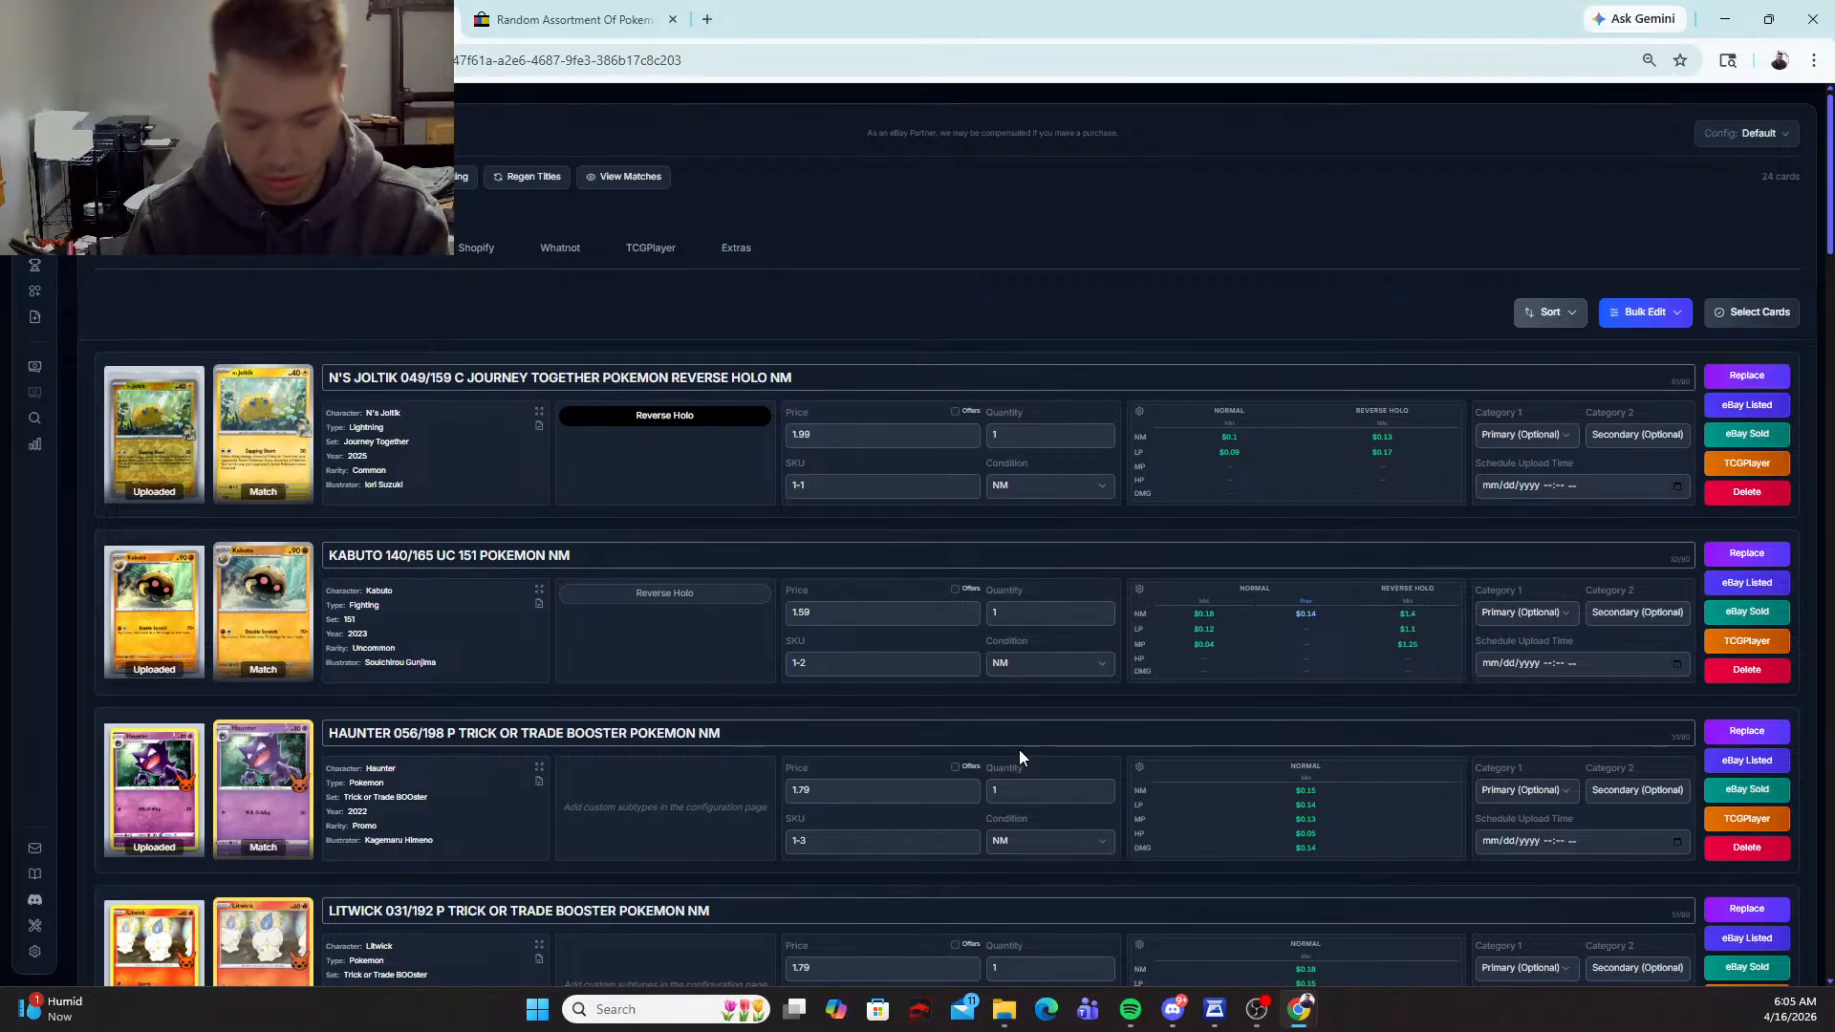
scroll(1019, 755, "down", 4)
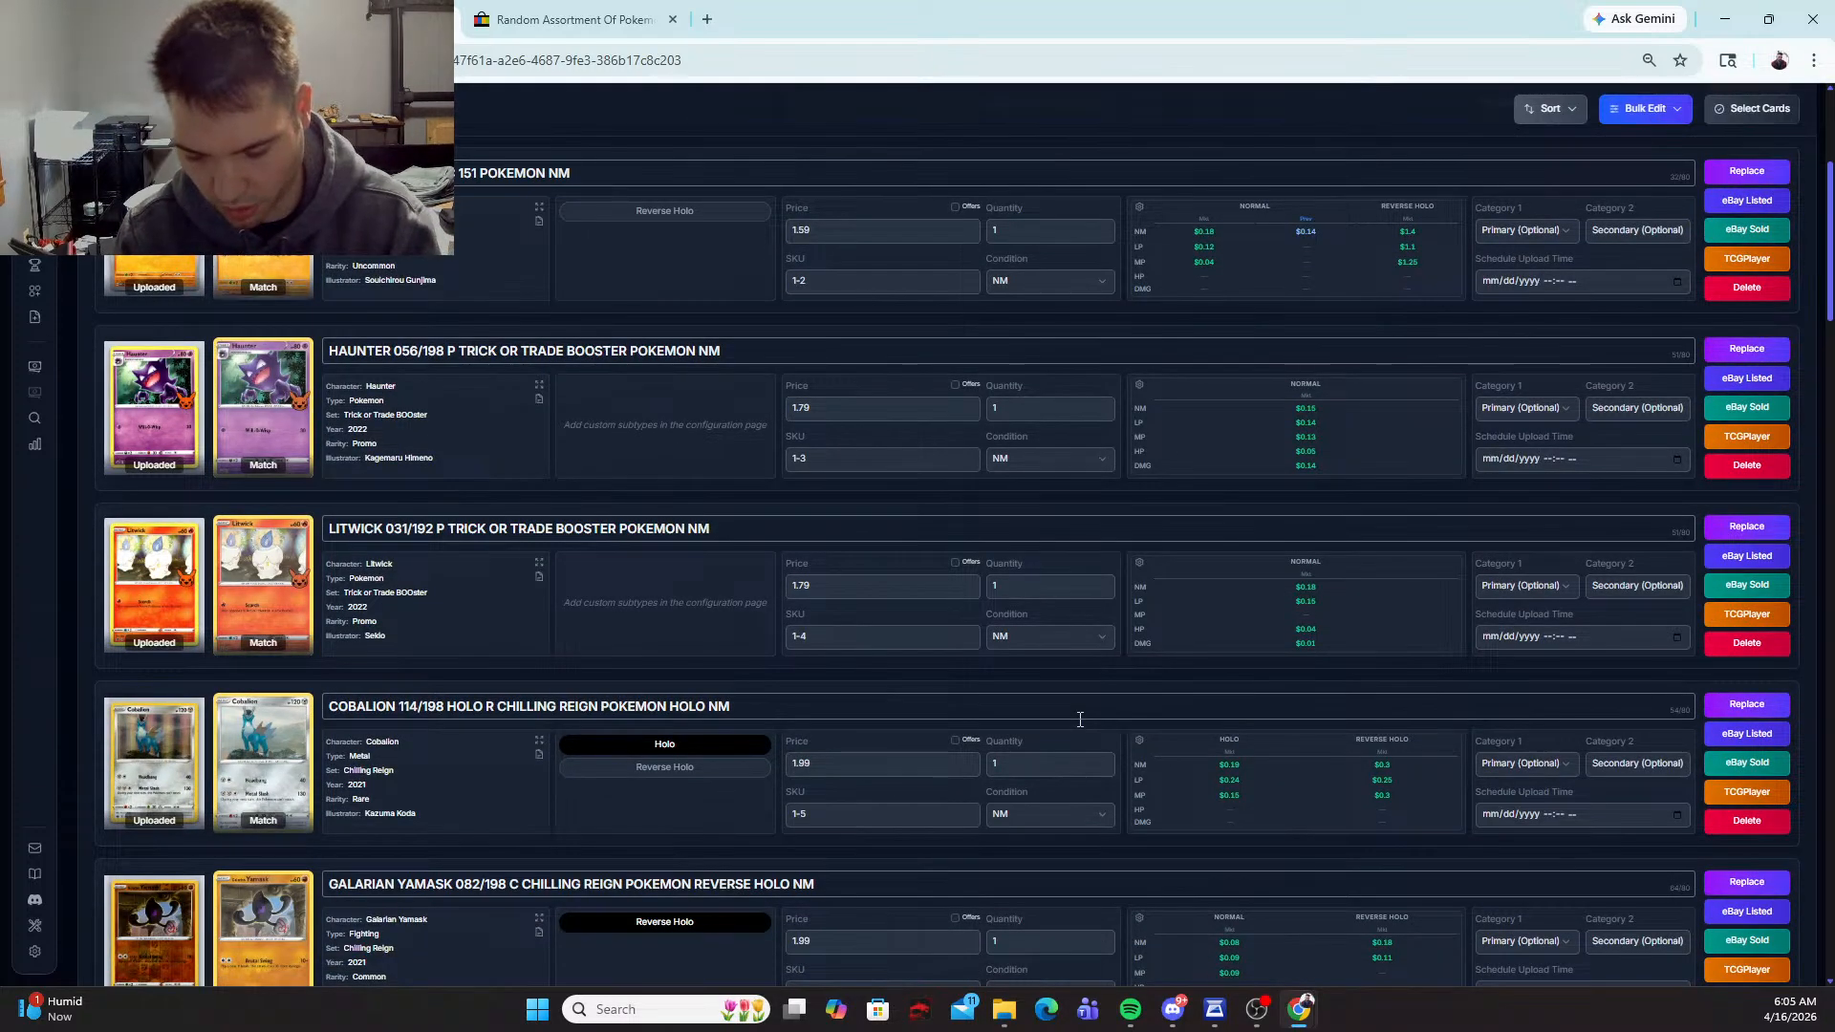
scroll(1094, 737, "down", 7)
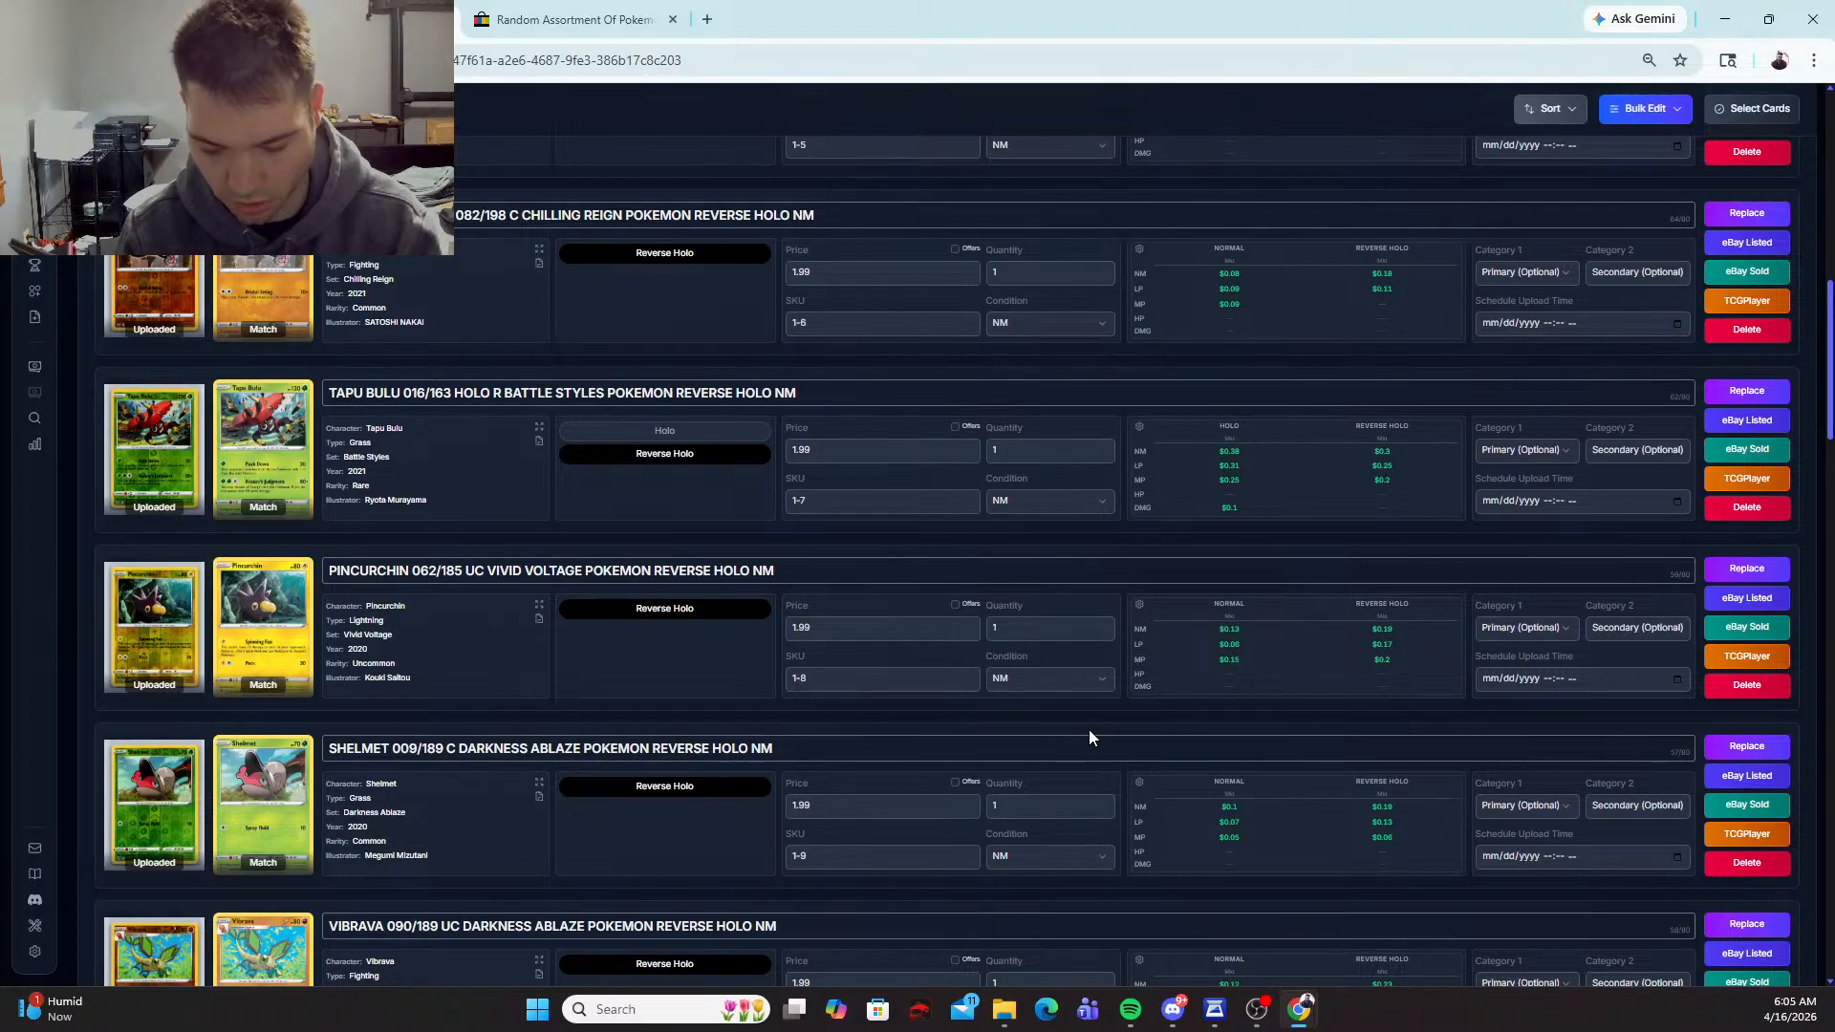
scroll(1094, 758, "down", 4)
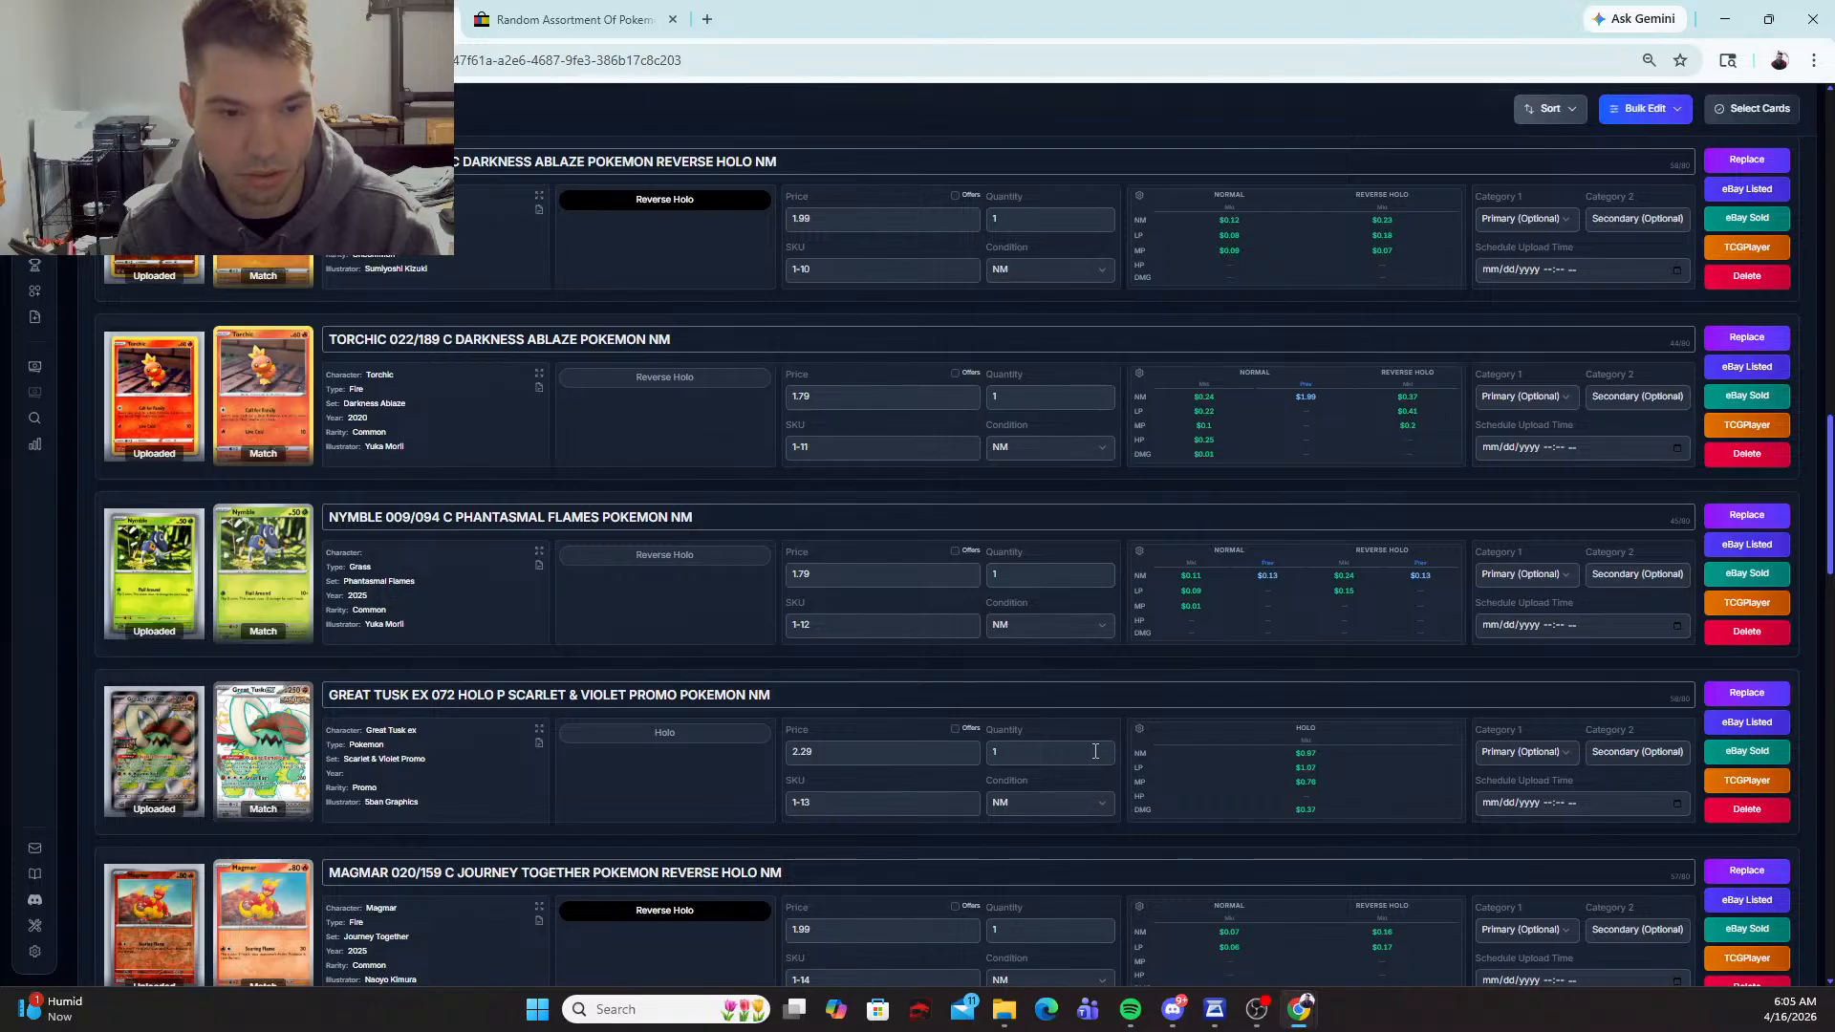
scroll(1109, 719, "down", 8)
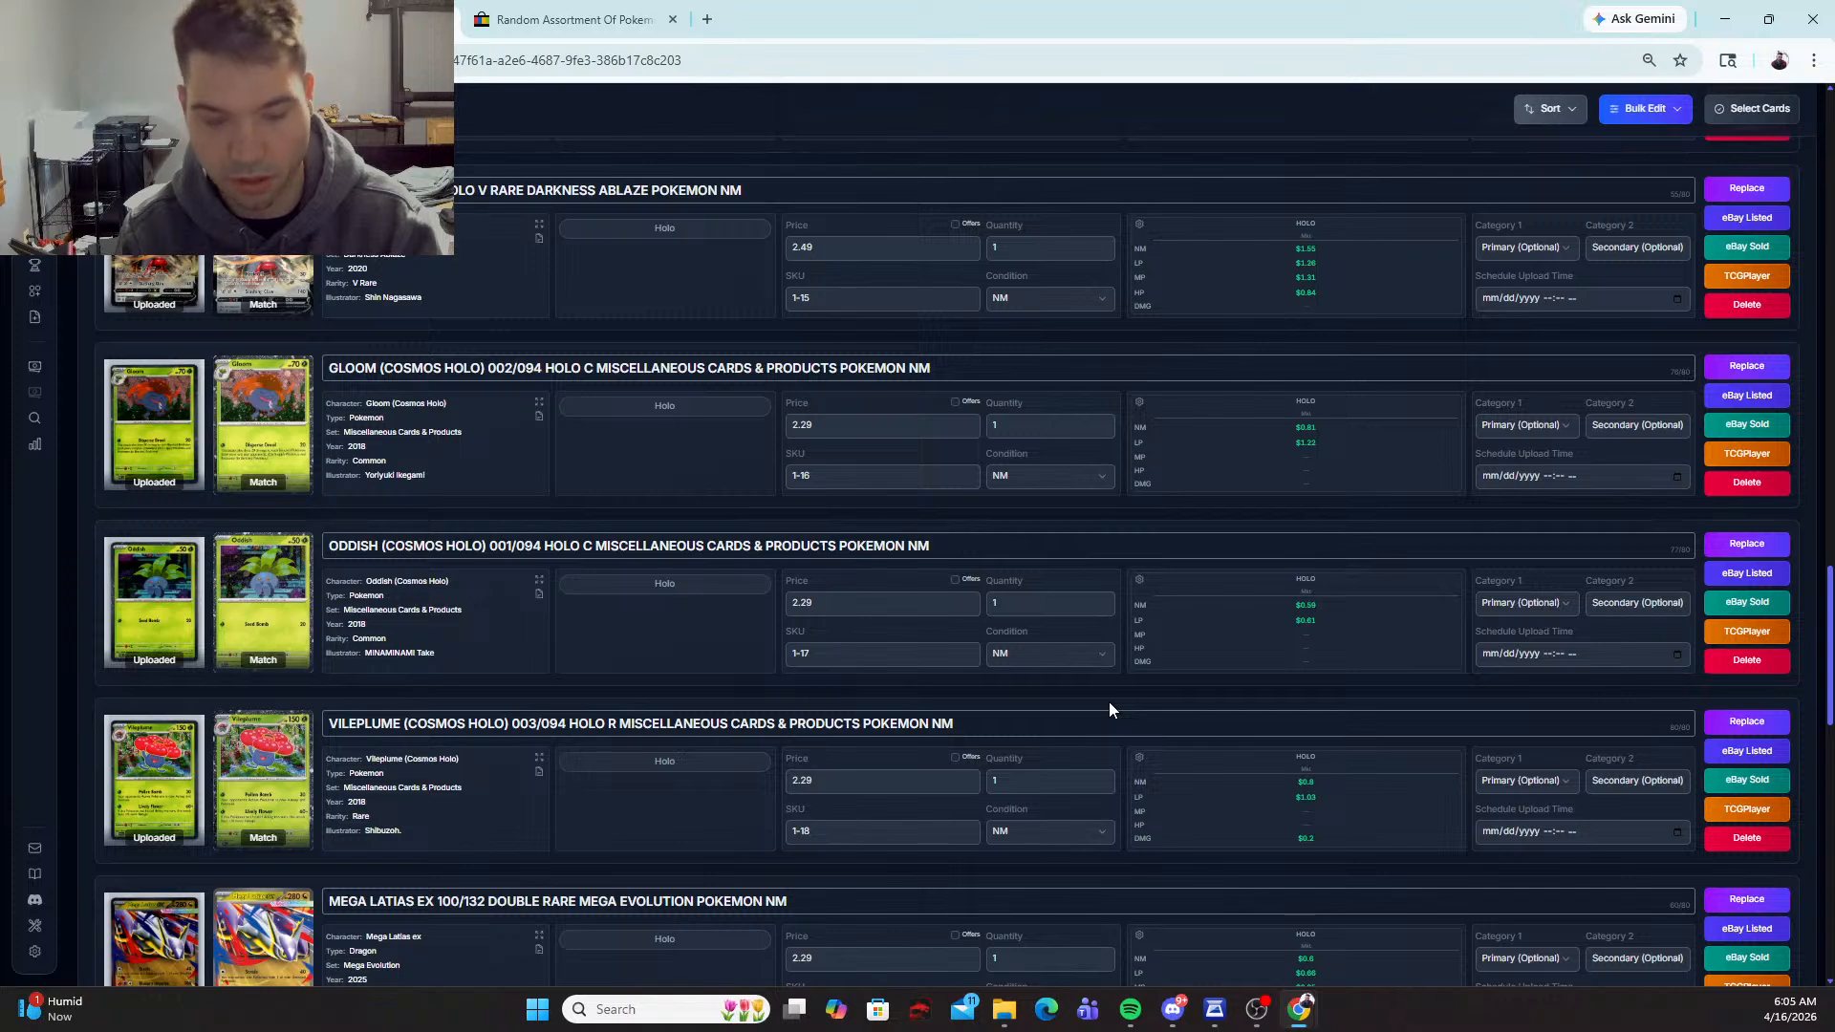
scroll(1109, 709, "down", 5)
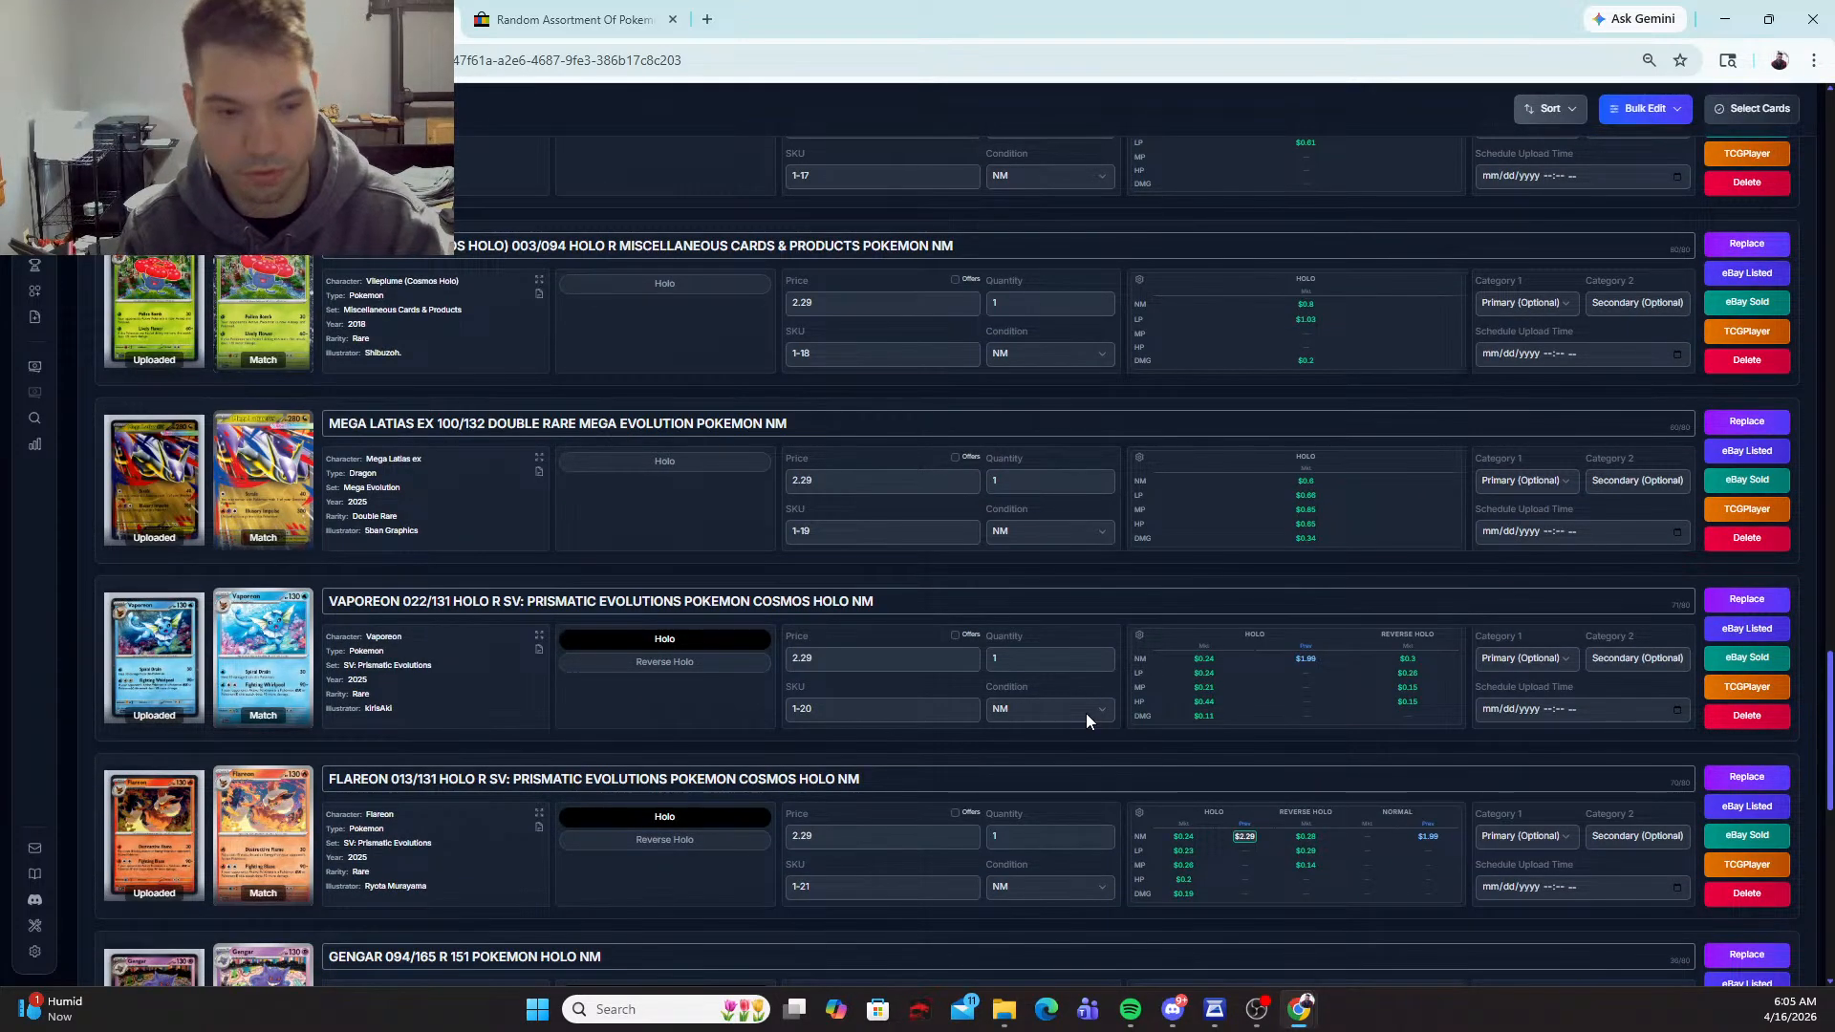
scroll(1047, 714, "down", 6)
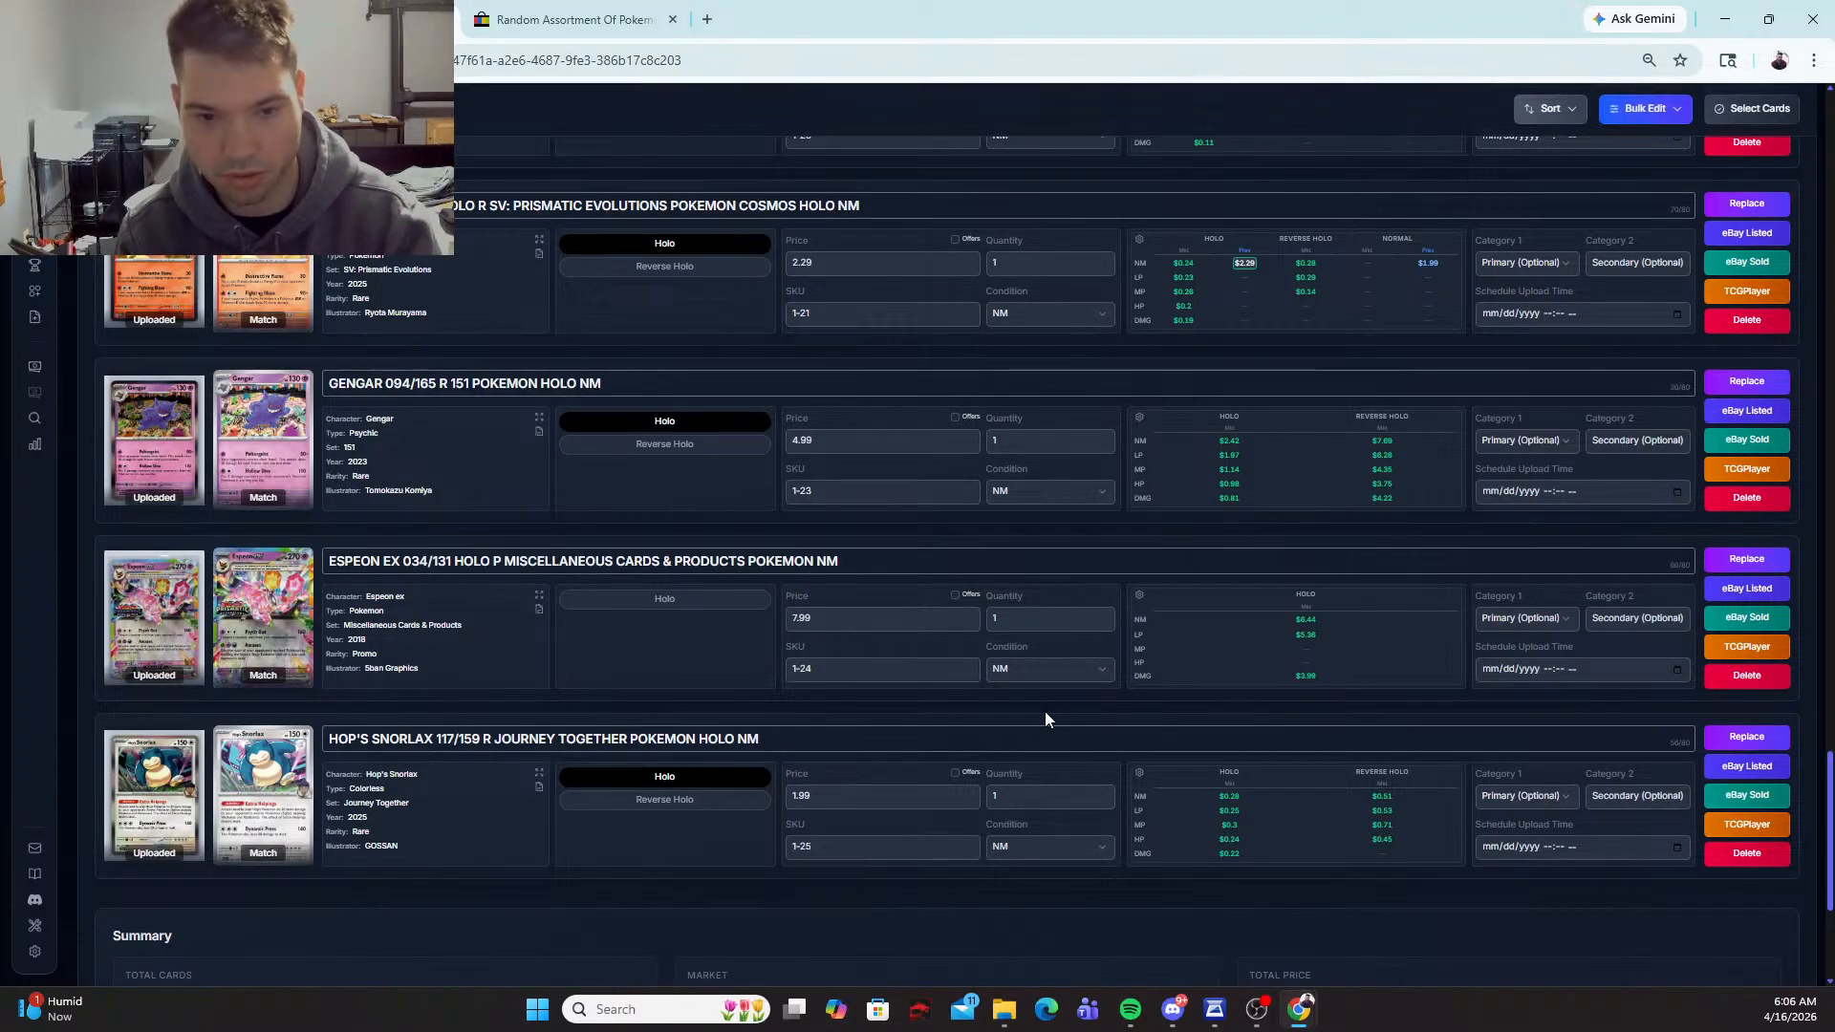
scroll(1428, 357, "down", 4)
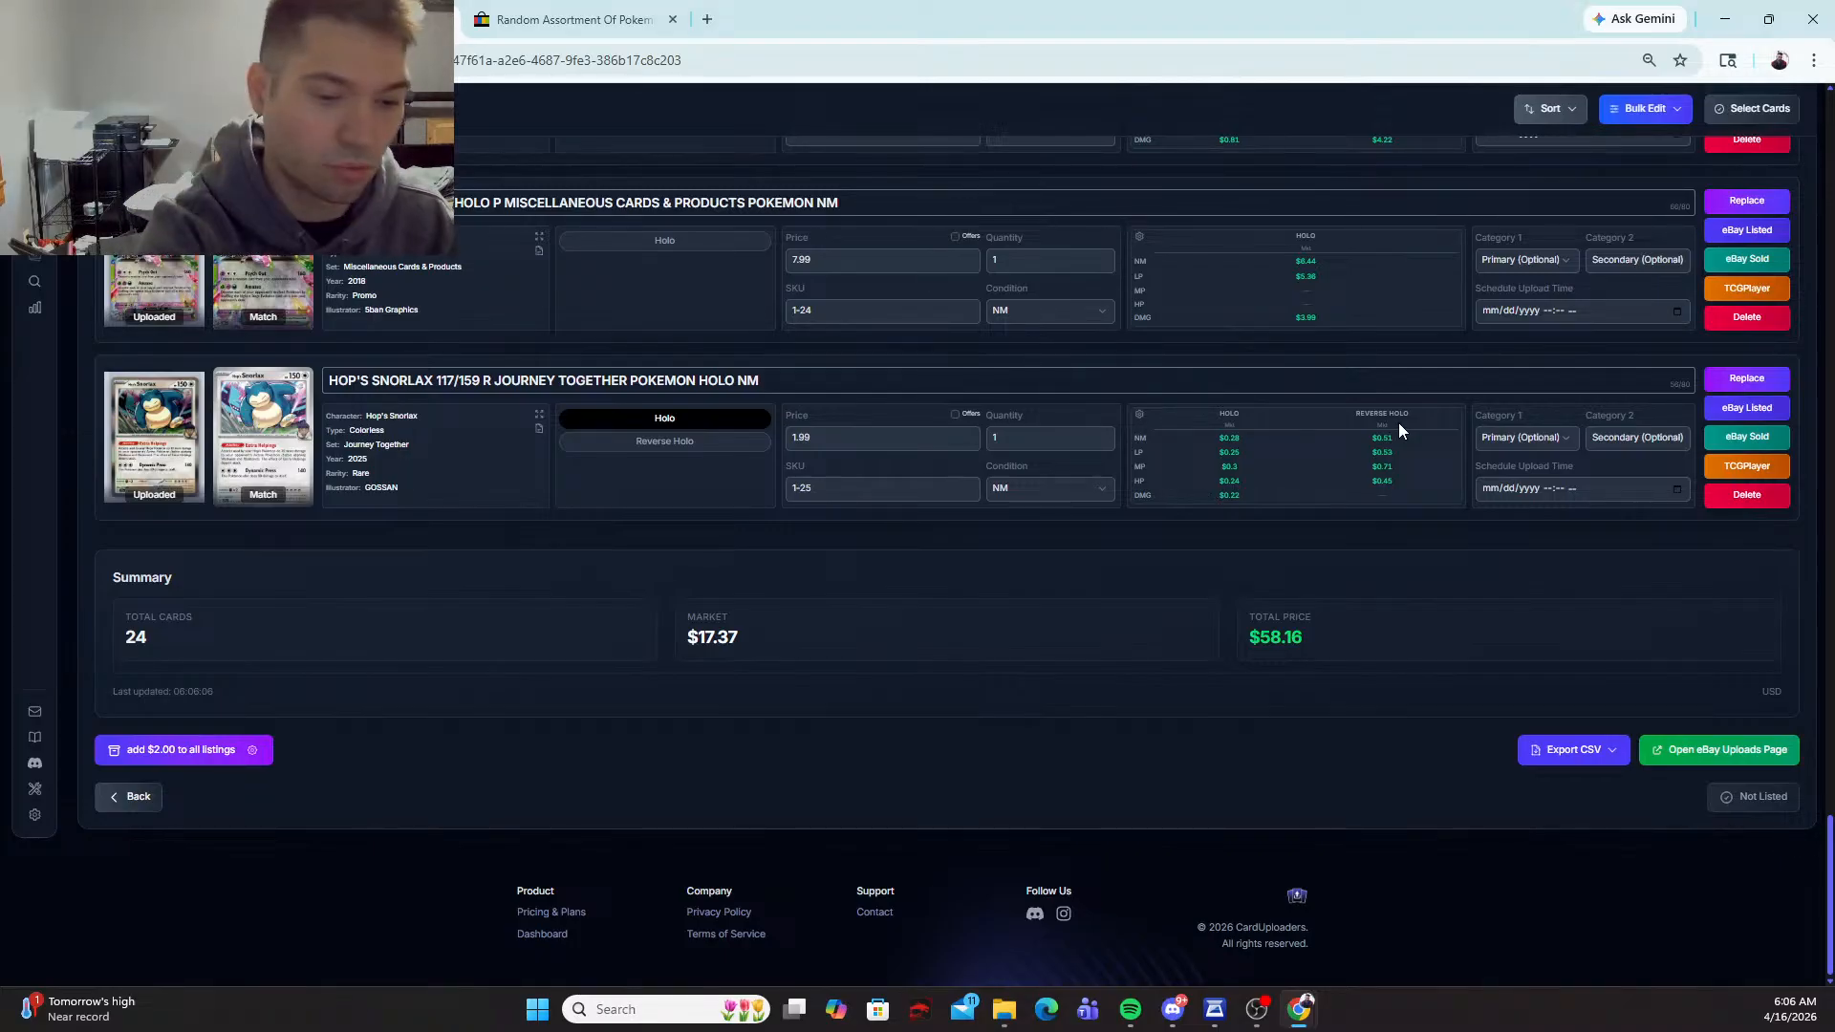
Step: Export the cards as an eBay CSV with the Default configuration and open the eBay Uploads page
left_click(1569, 748)
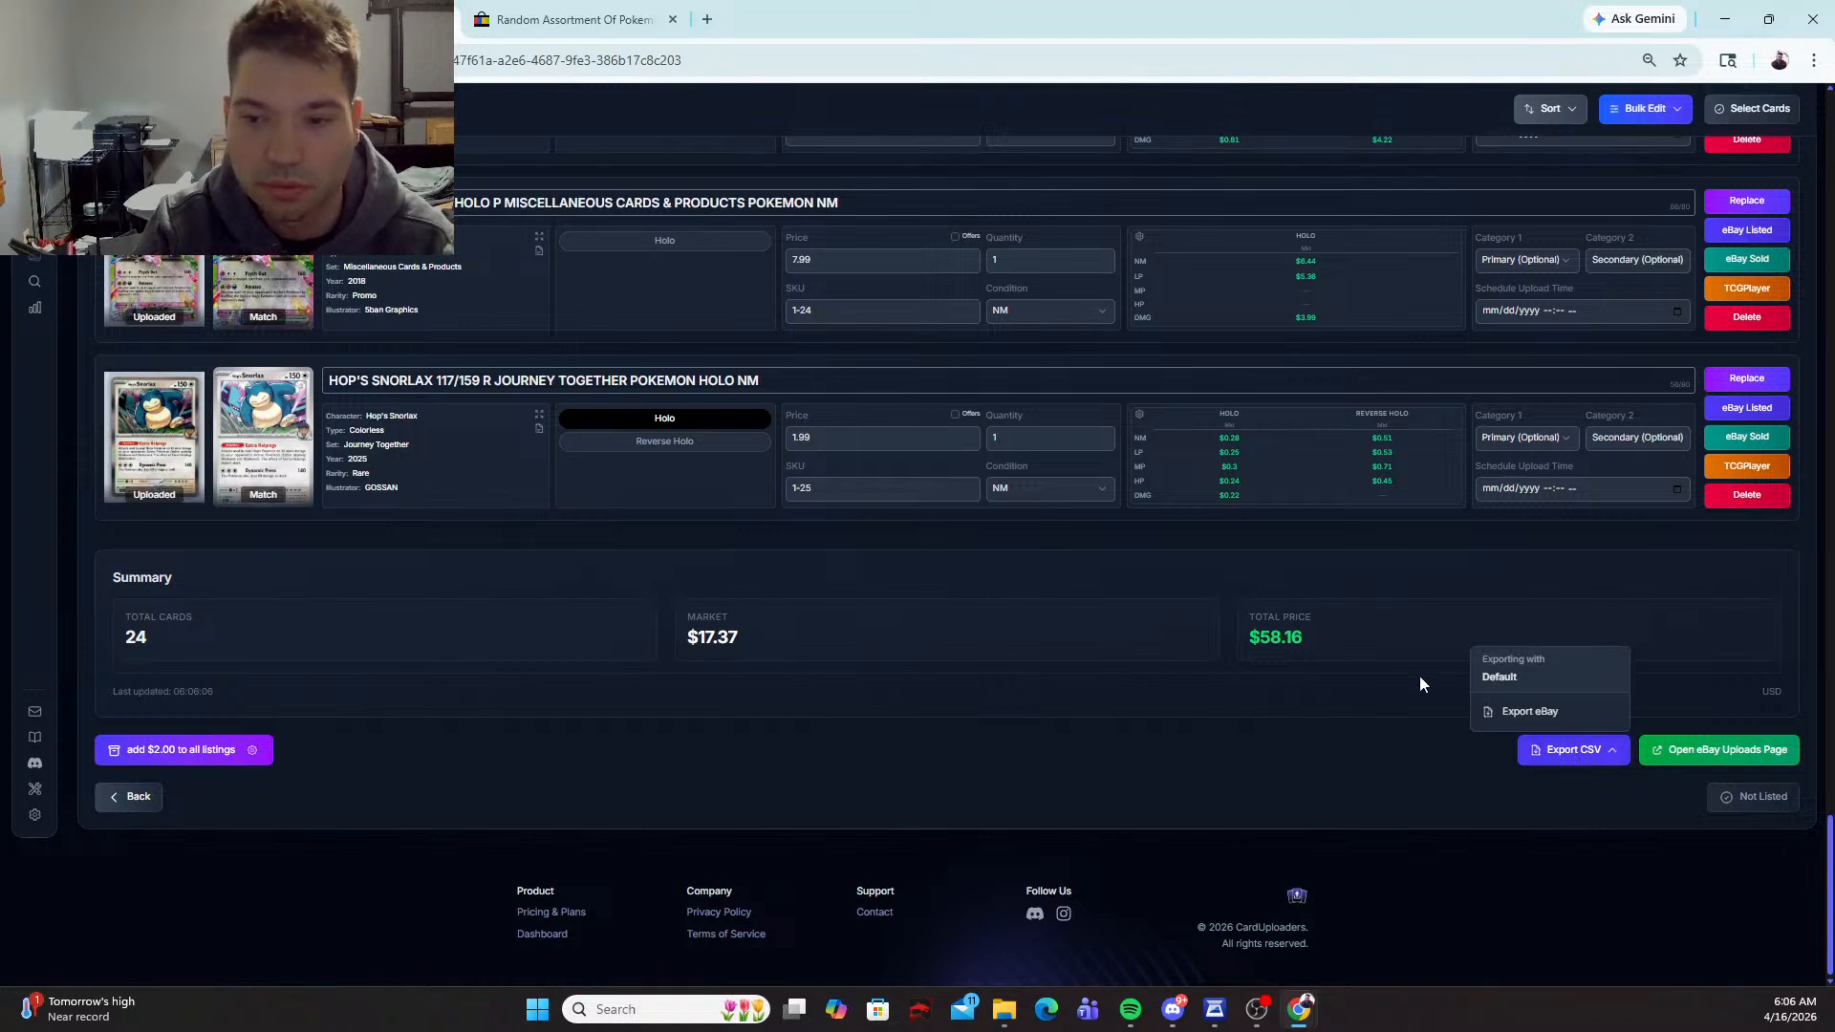
left_click(1526, 715)
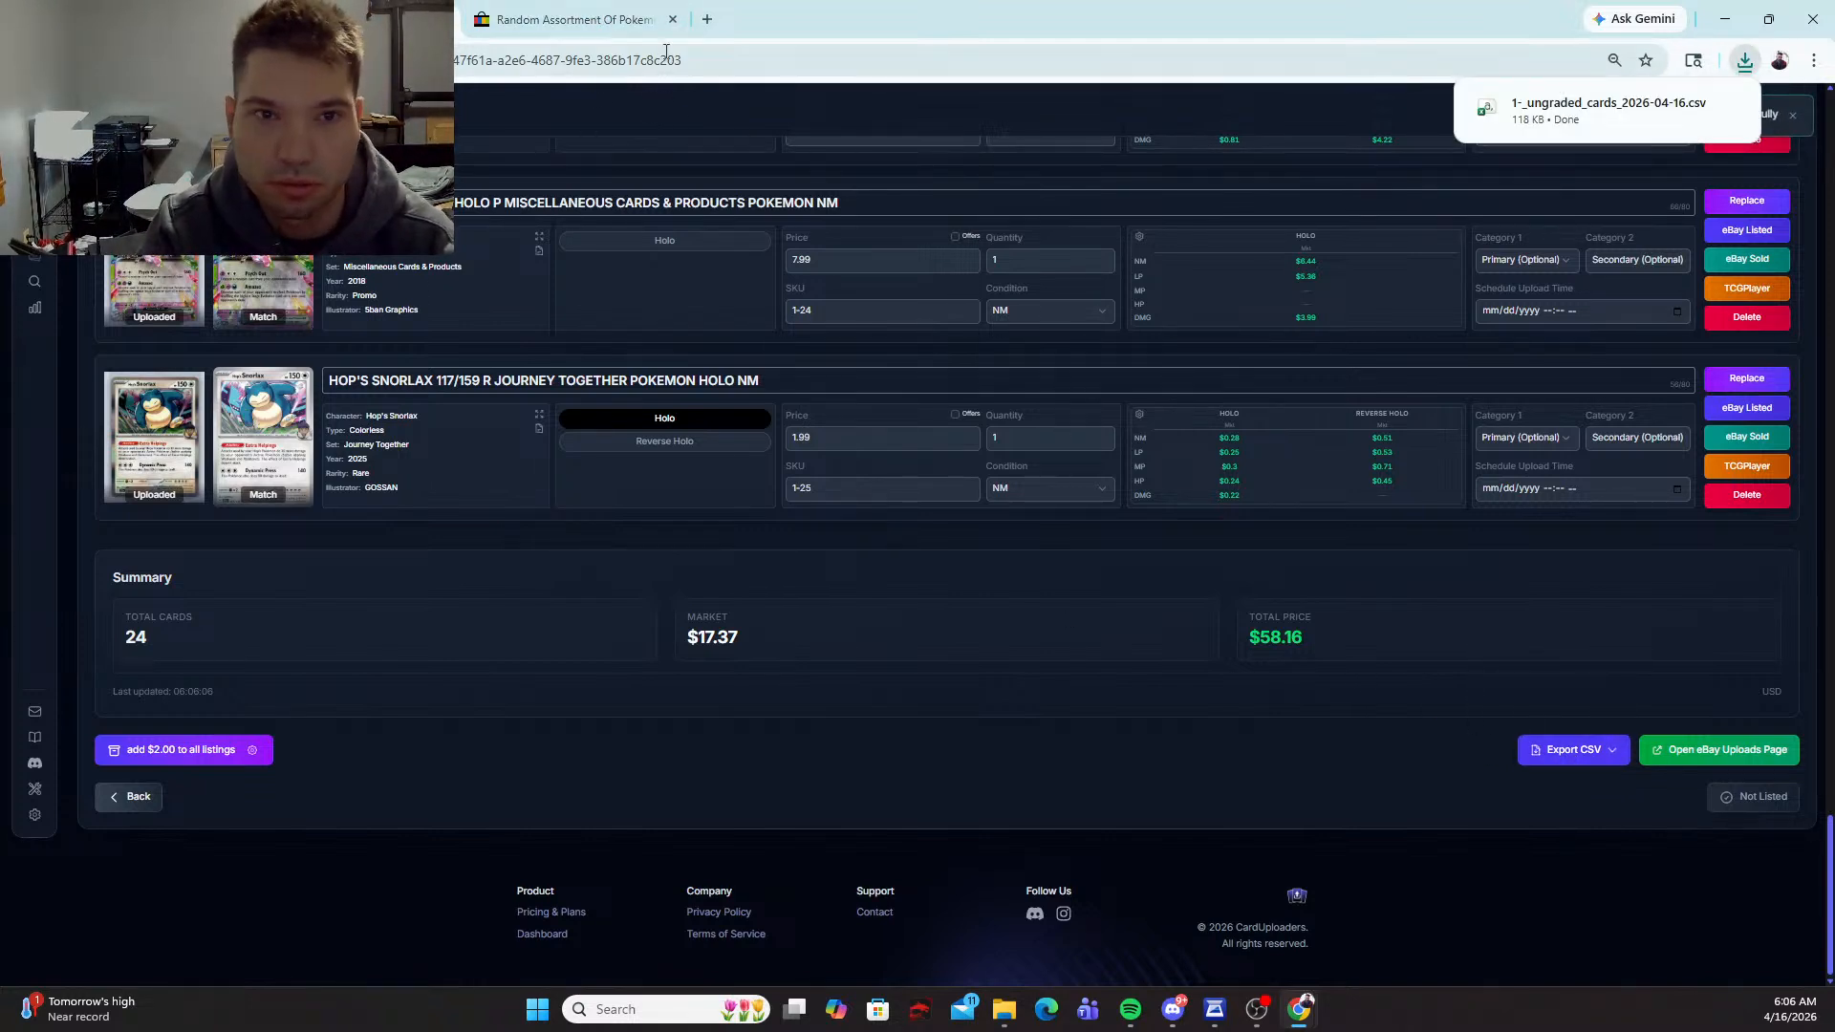
left_click(1739, 749)
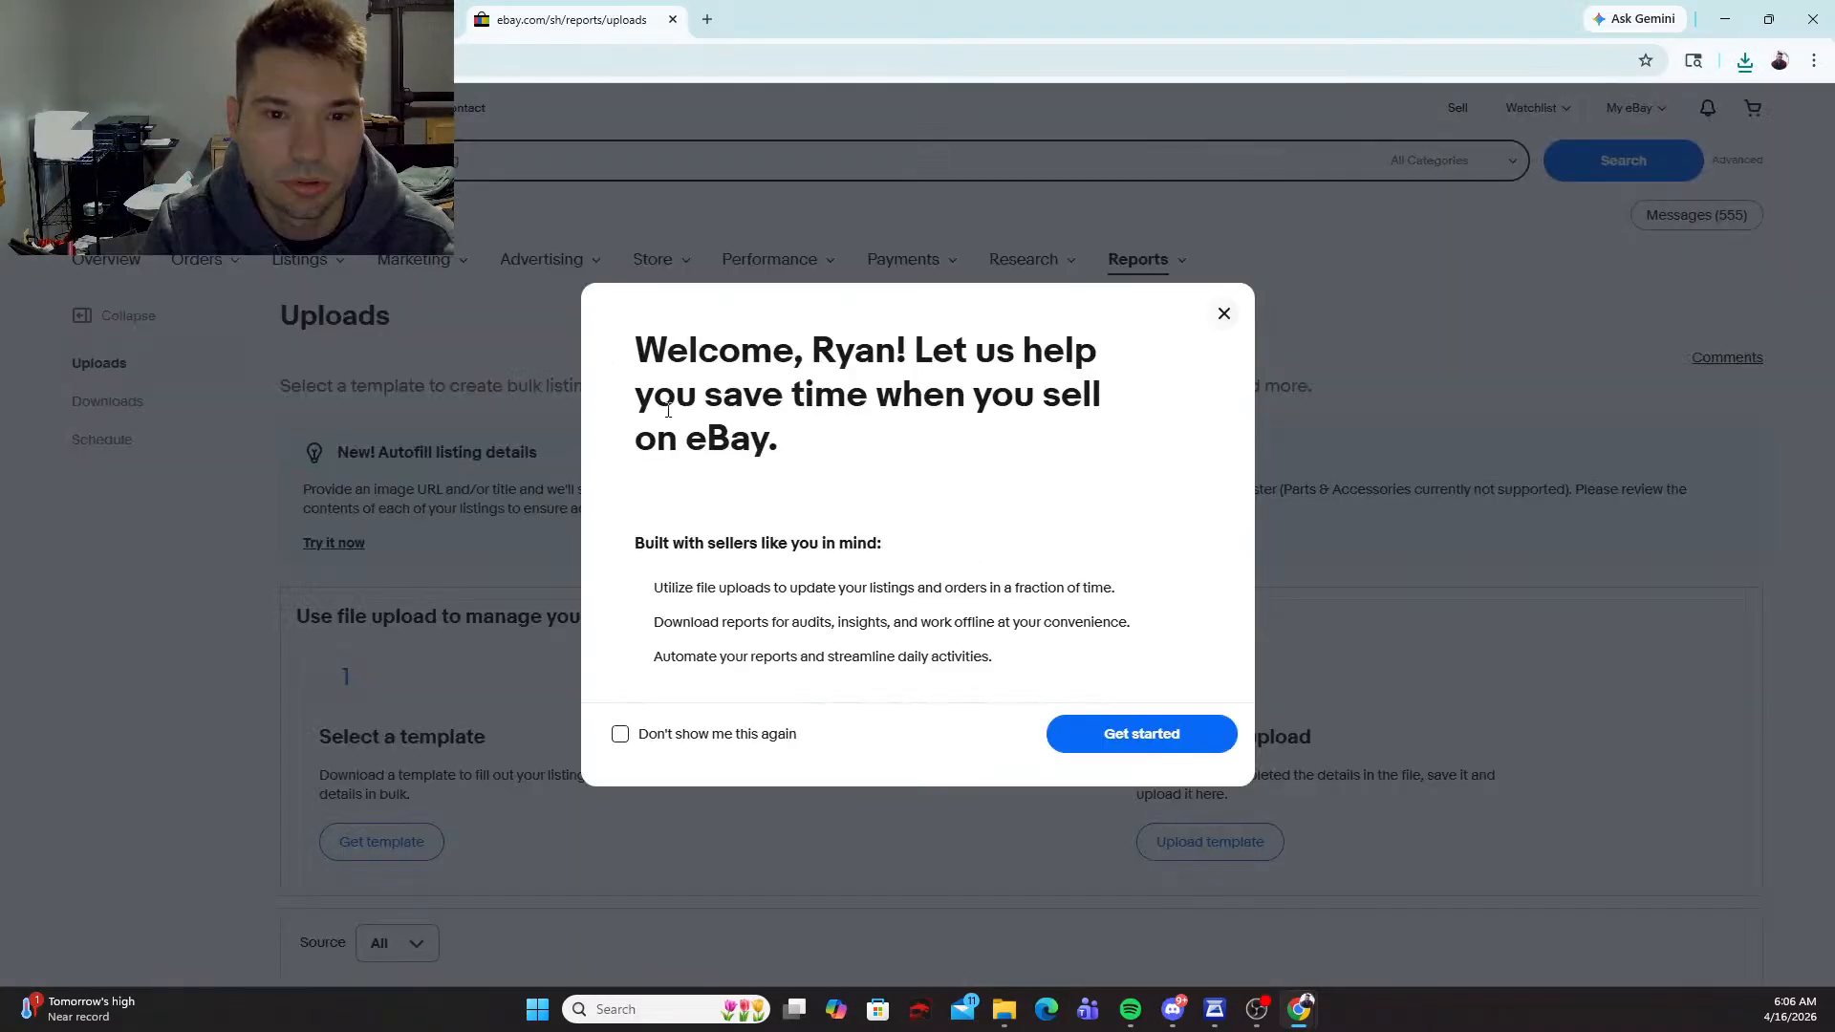
Step: Upload the file 1-_ungraded_cards_2026-04-16 from the Downloads folder to eBay as a listing template
left_click(1186, 738)
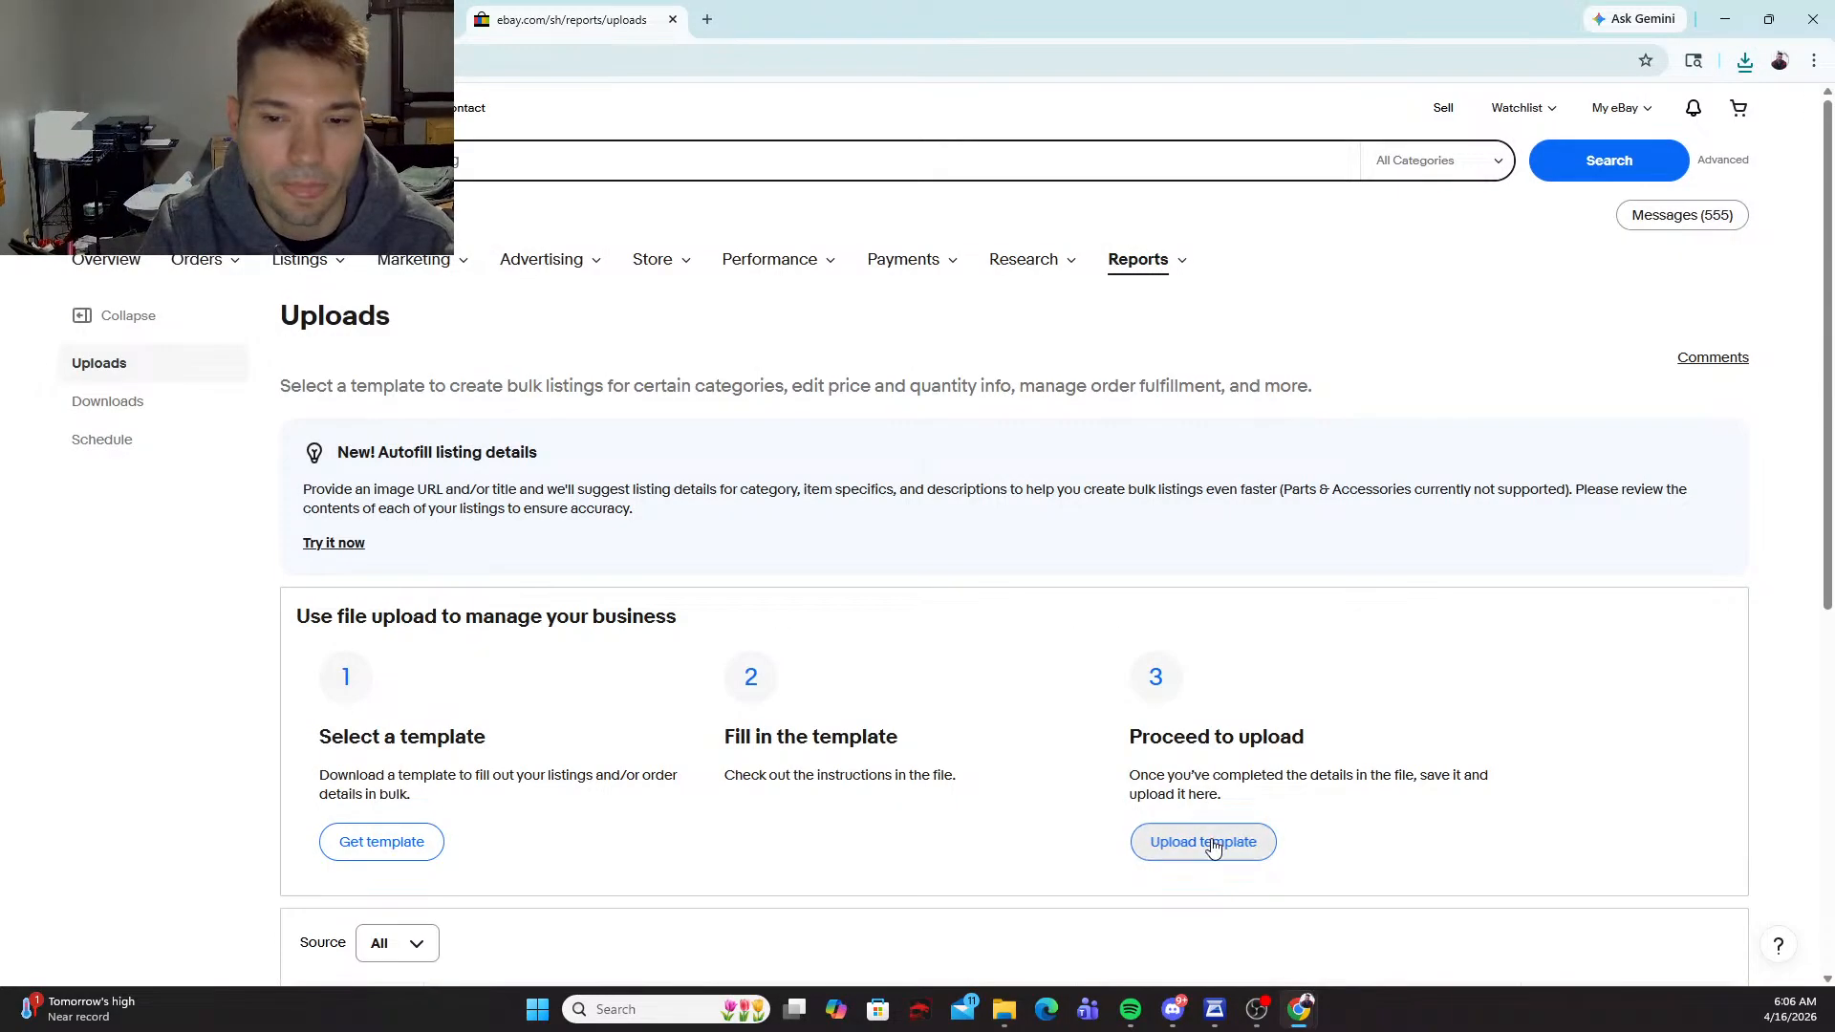
left_click(1211, 843)
left_click(1075, 748)
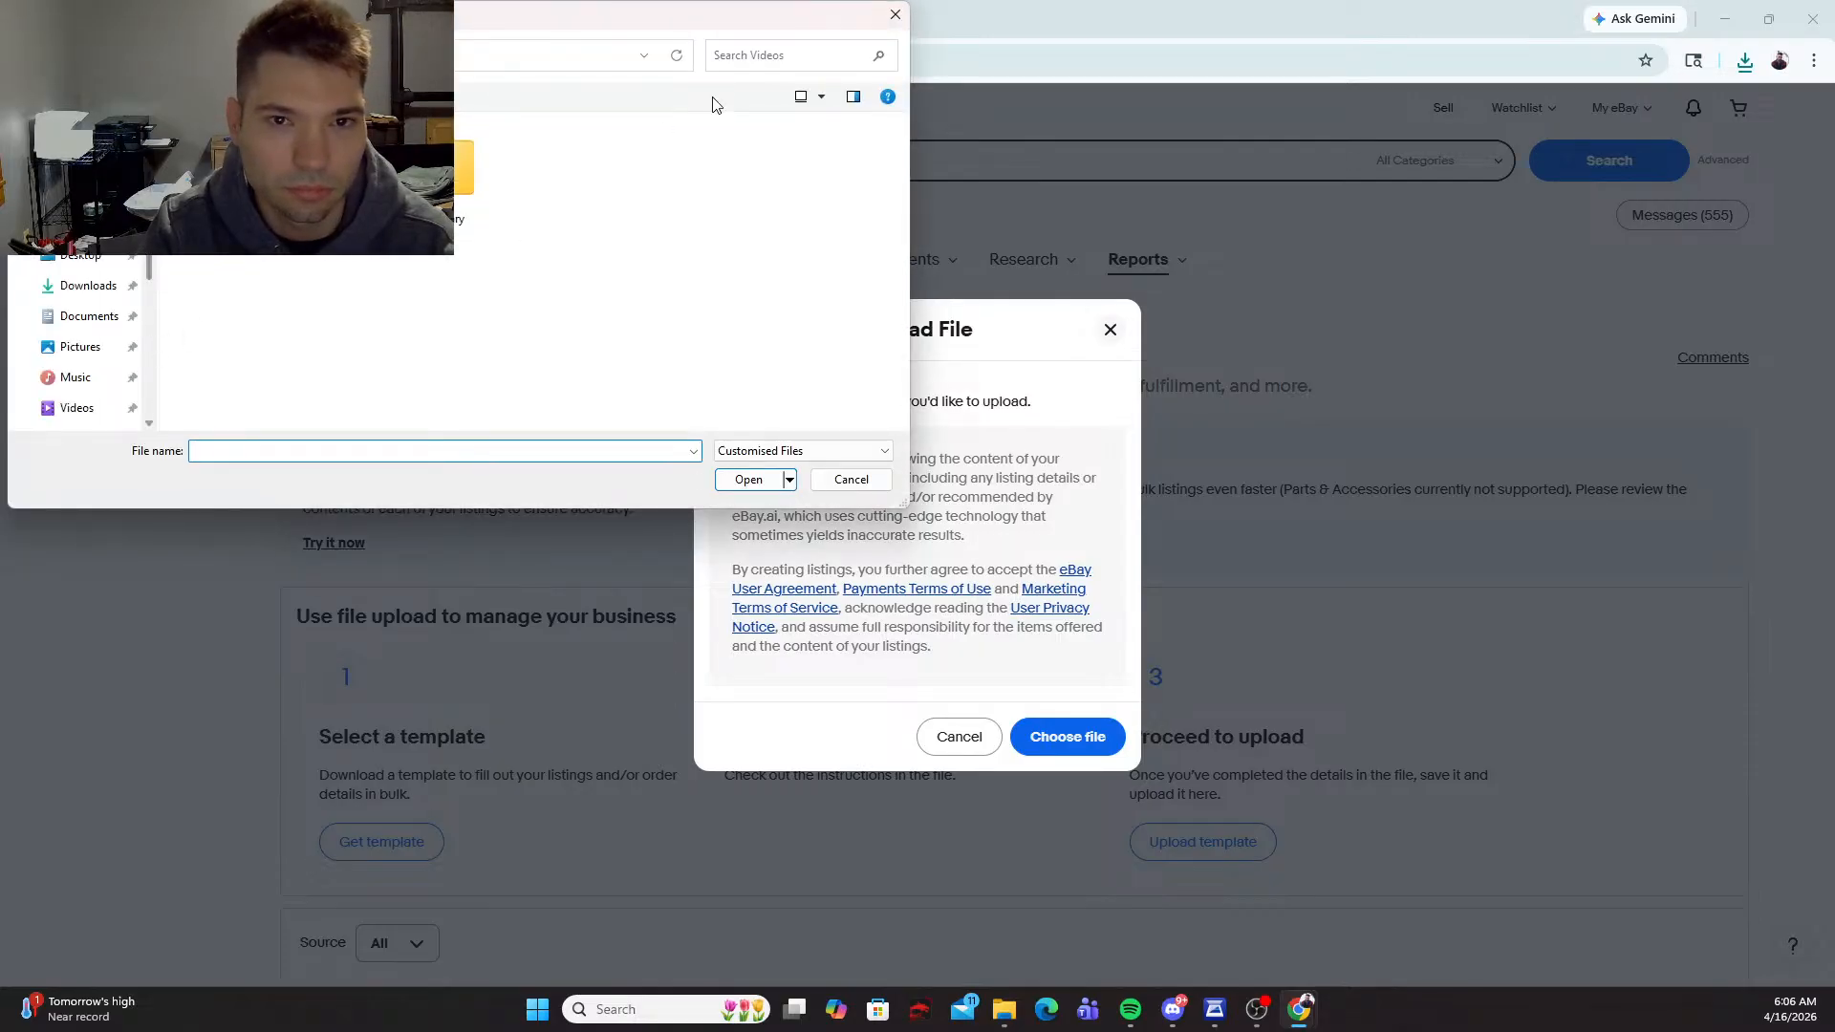
scroll(82, 315, "down", 1)
scroll(82, 319, "up", 1)
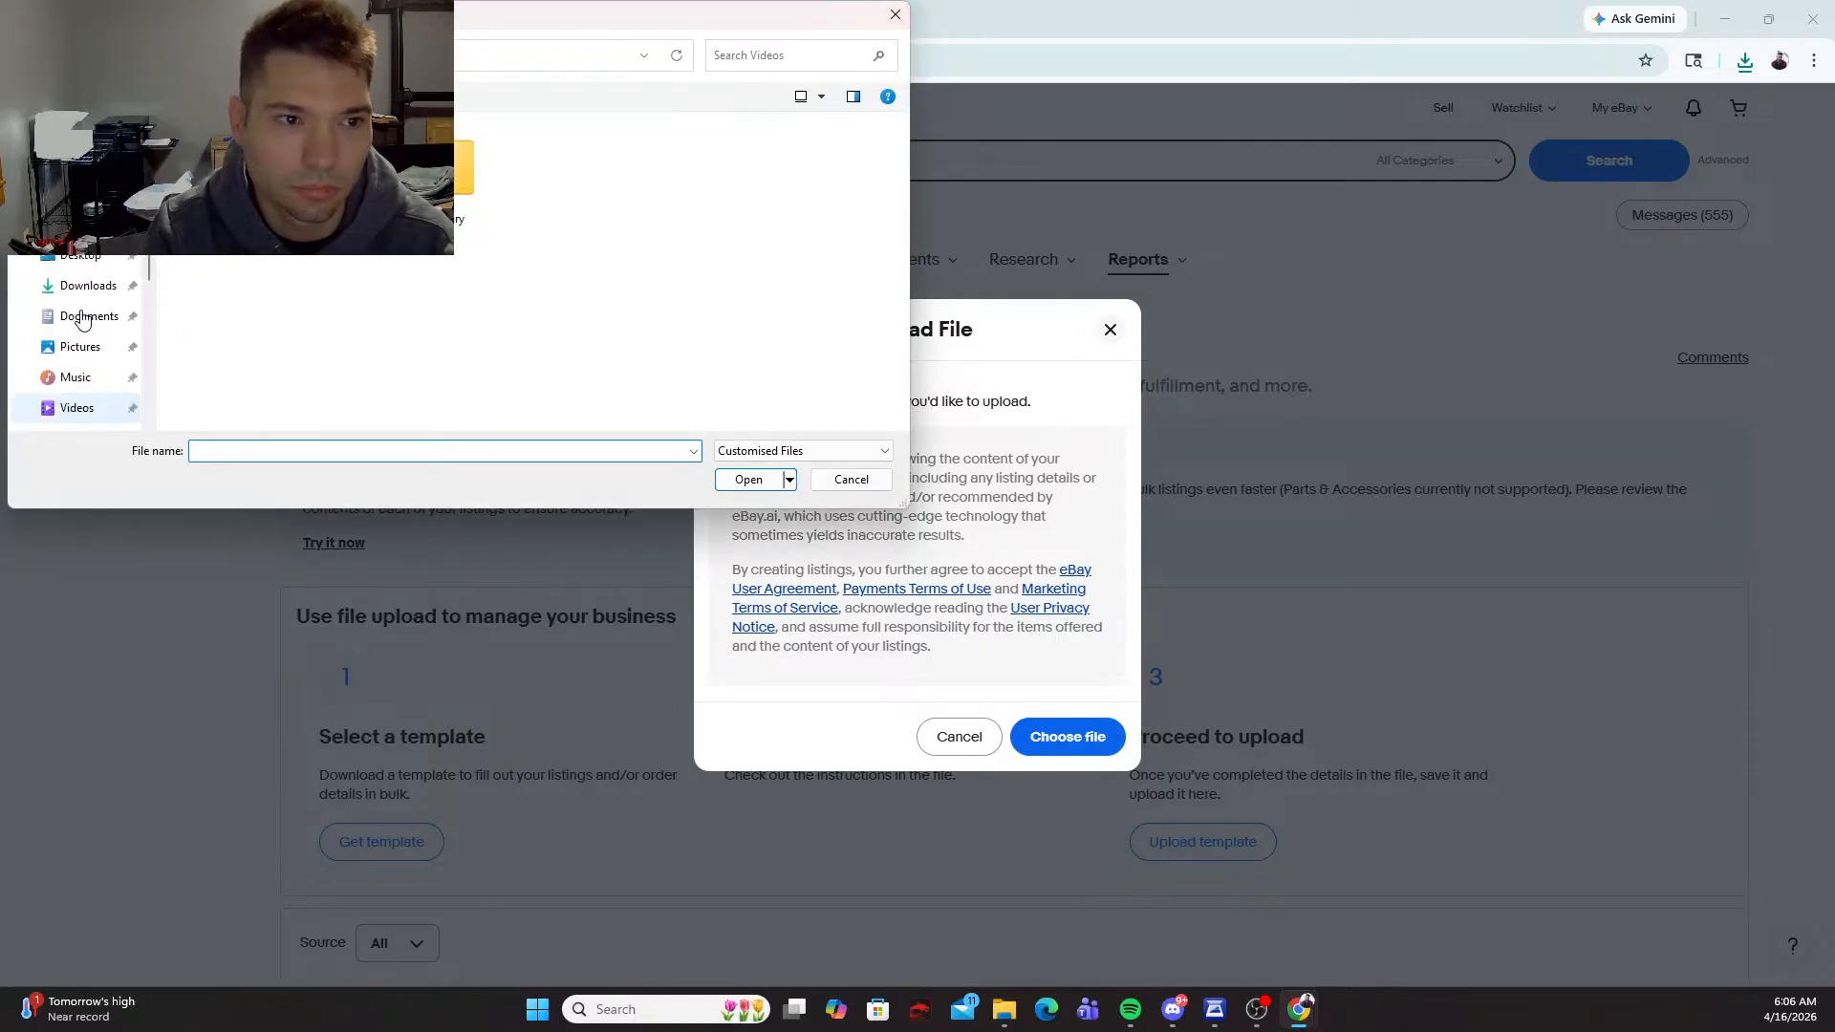
left_click(97, 288)
left_click(268, 180)
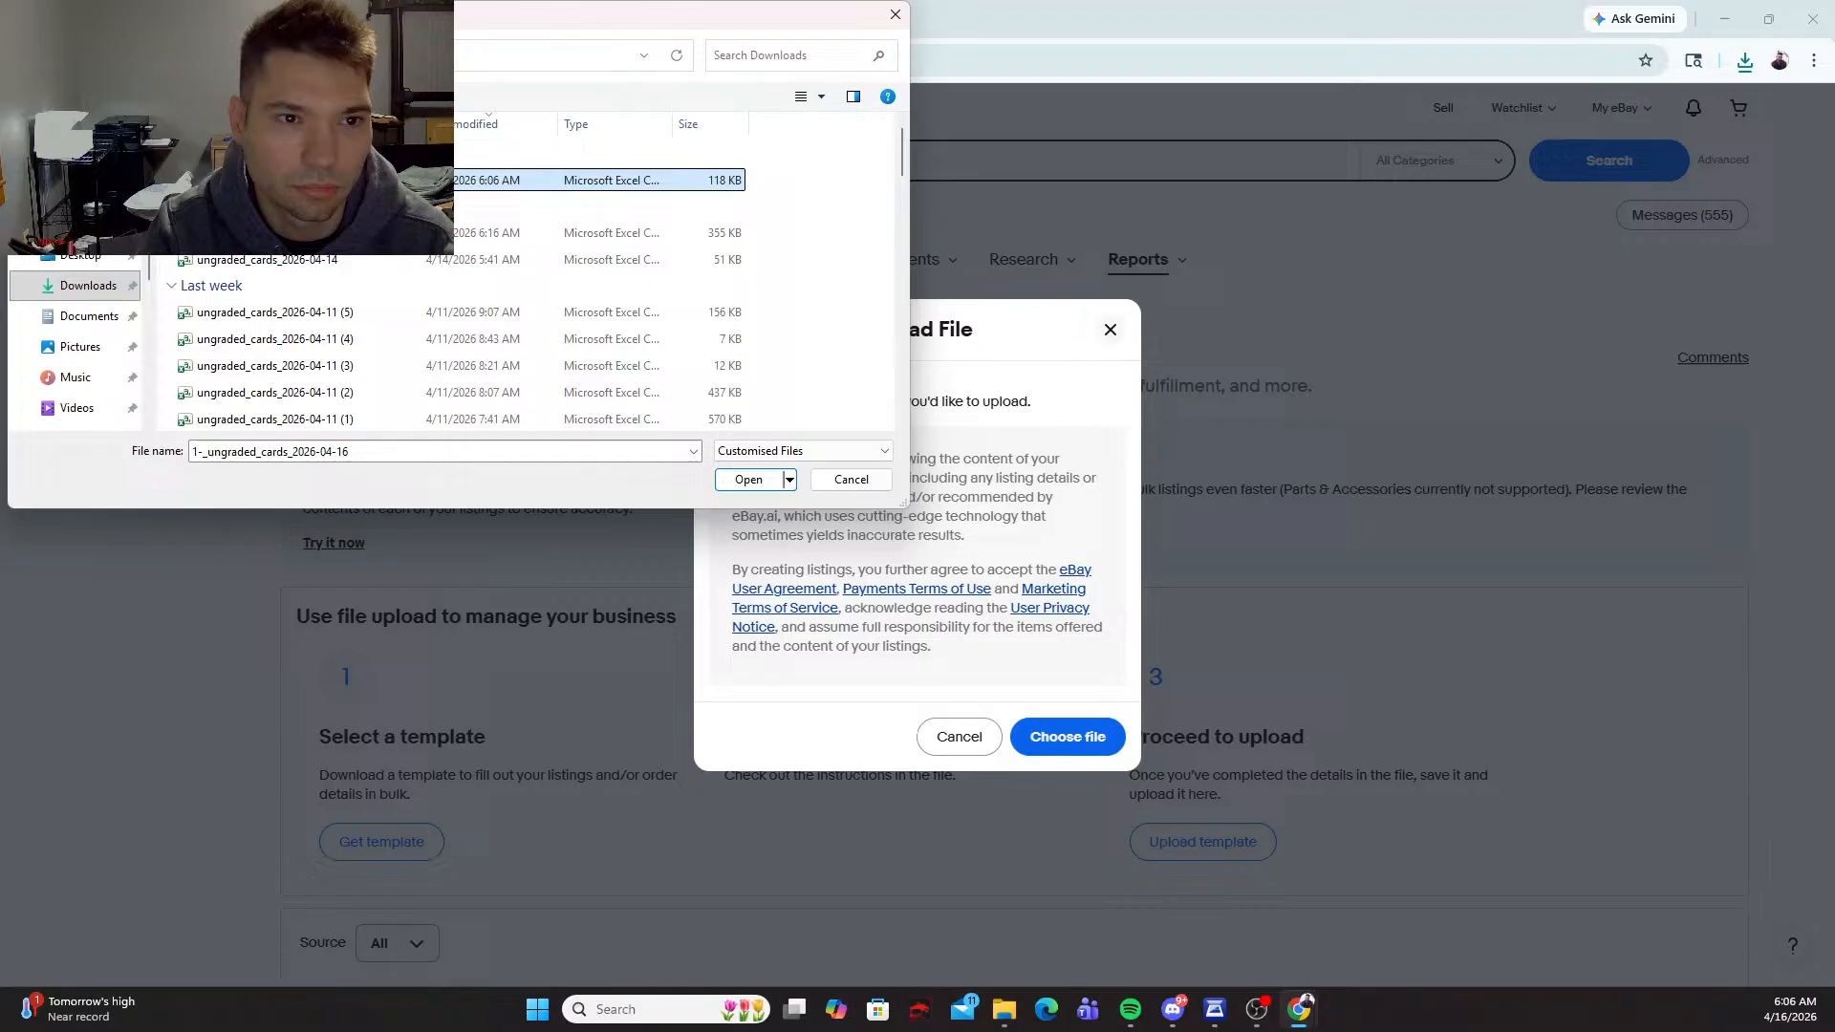
left_click(748, 480)
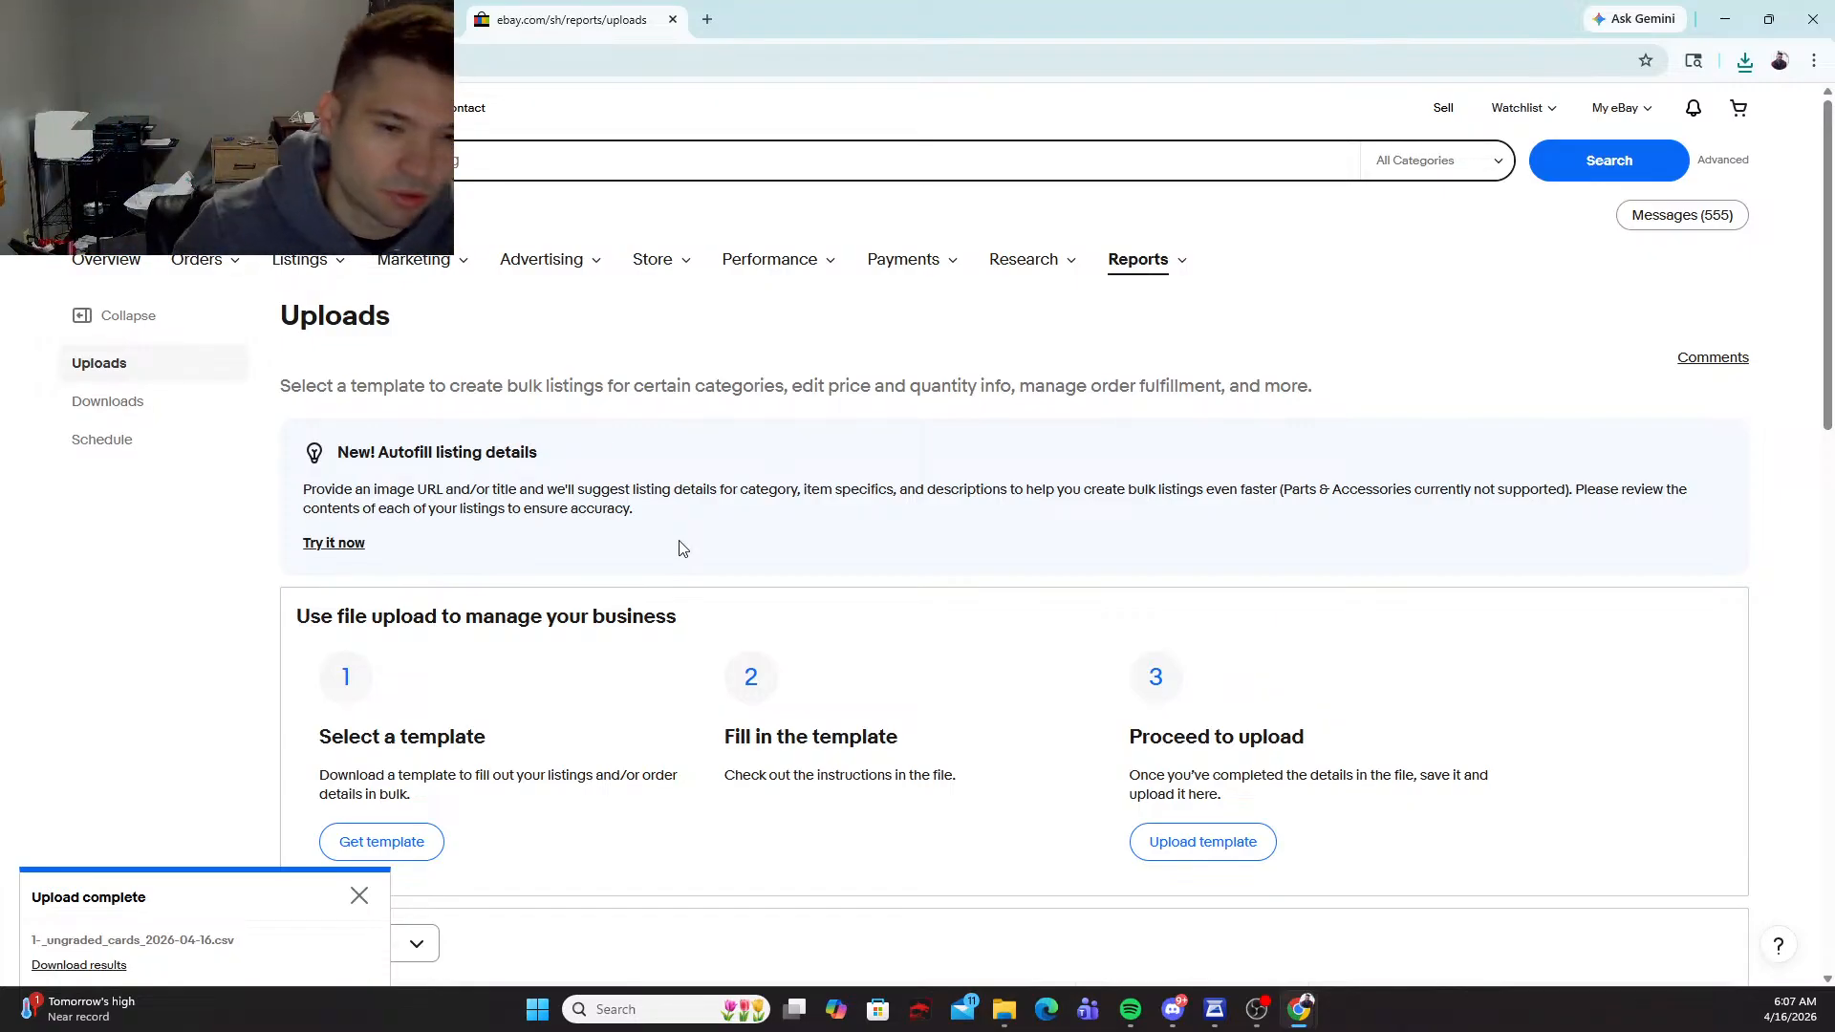
Step: Dismiss the eBay upload notice and switch back to the CardUploader card batch
left_click(360, 896)
left_click(342, 268)
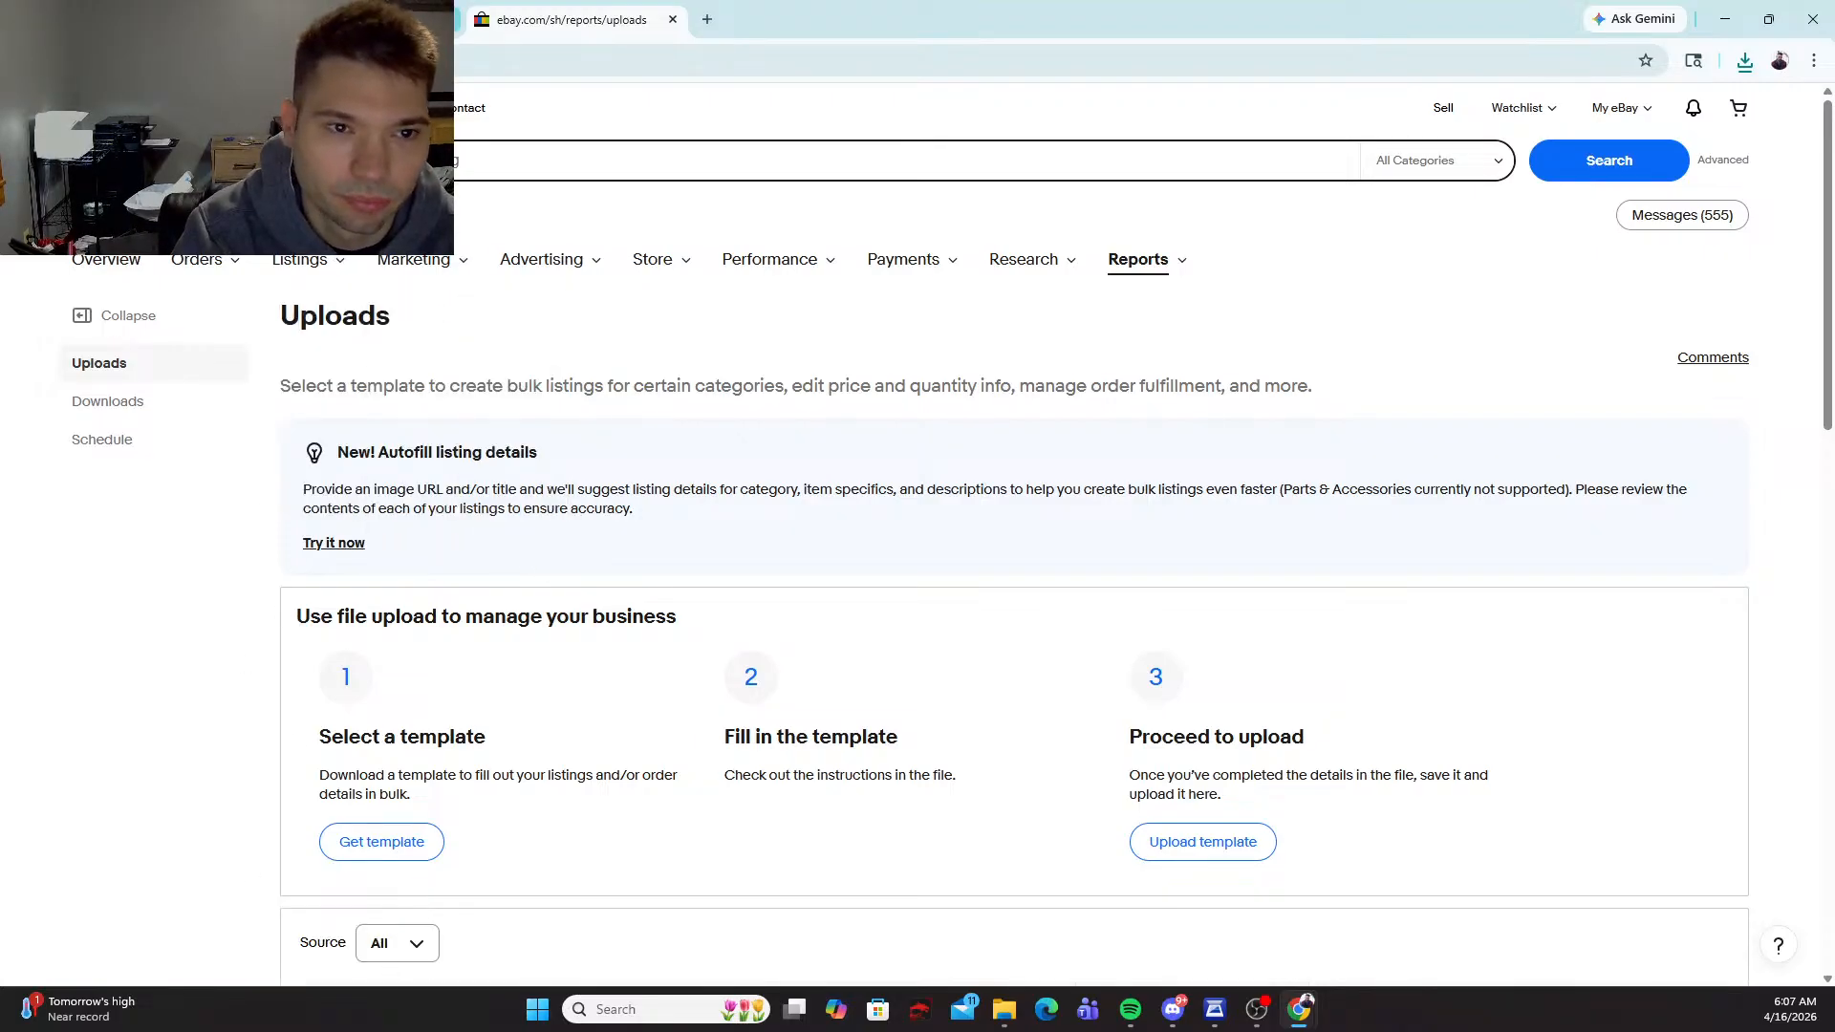
left_click(354, 19)
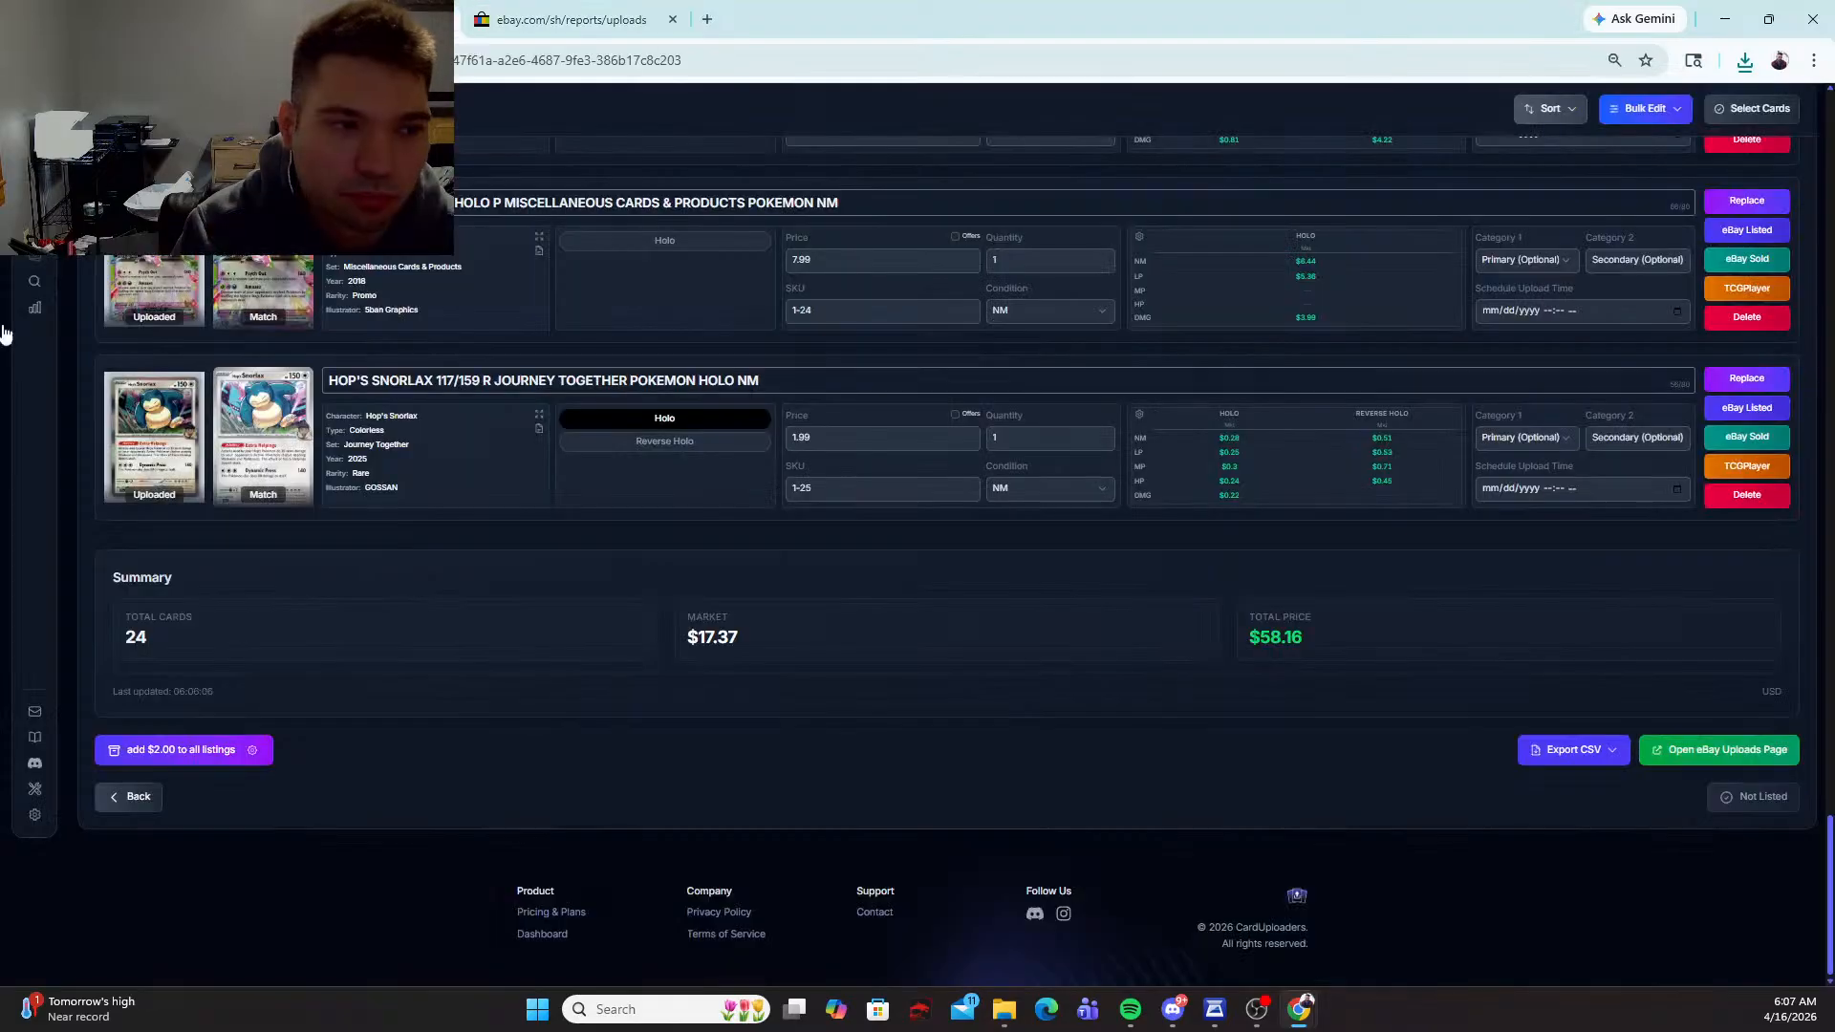
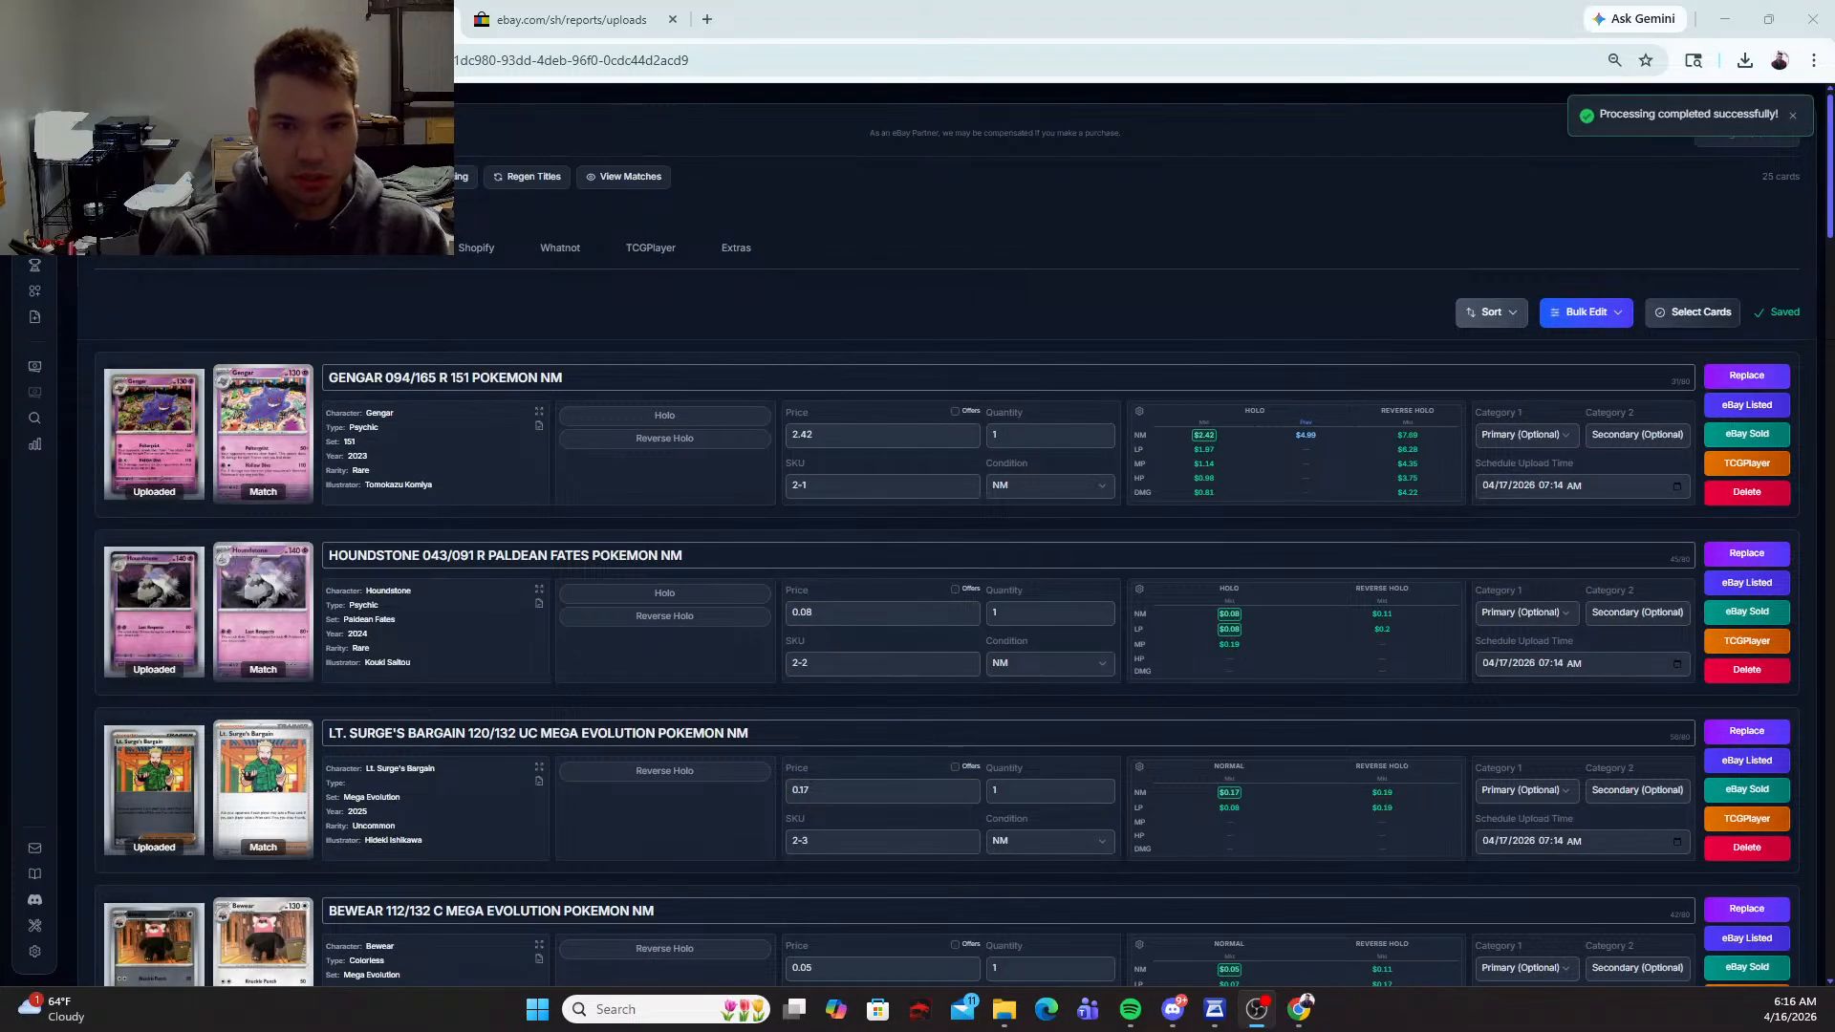
Step: Mark the Gengar 094/165 card as Holo and set its price to 4.99
left_click(713, 412)
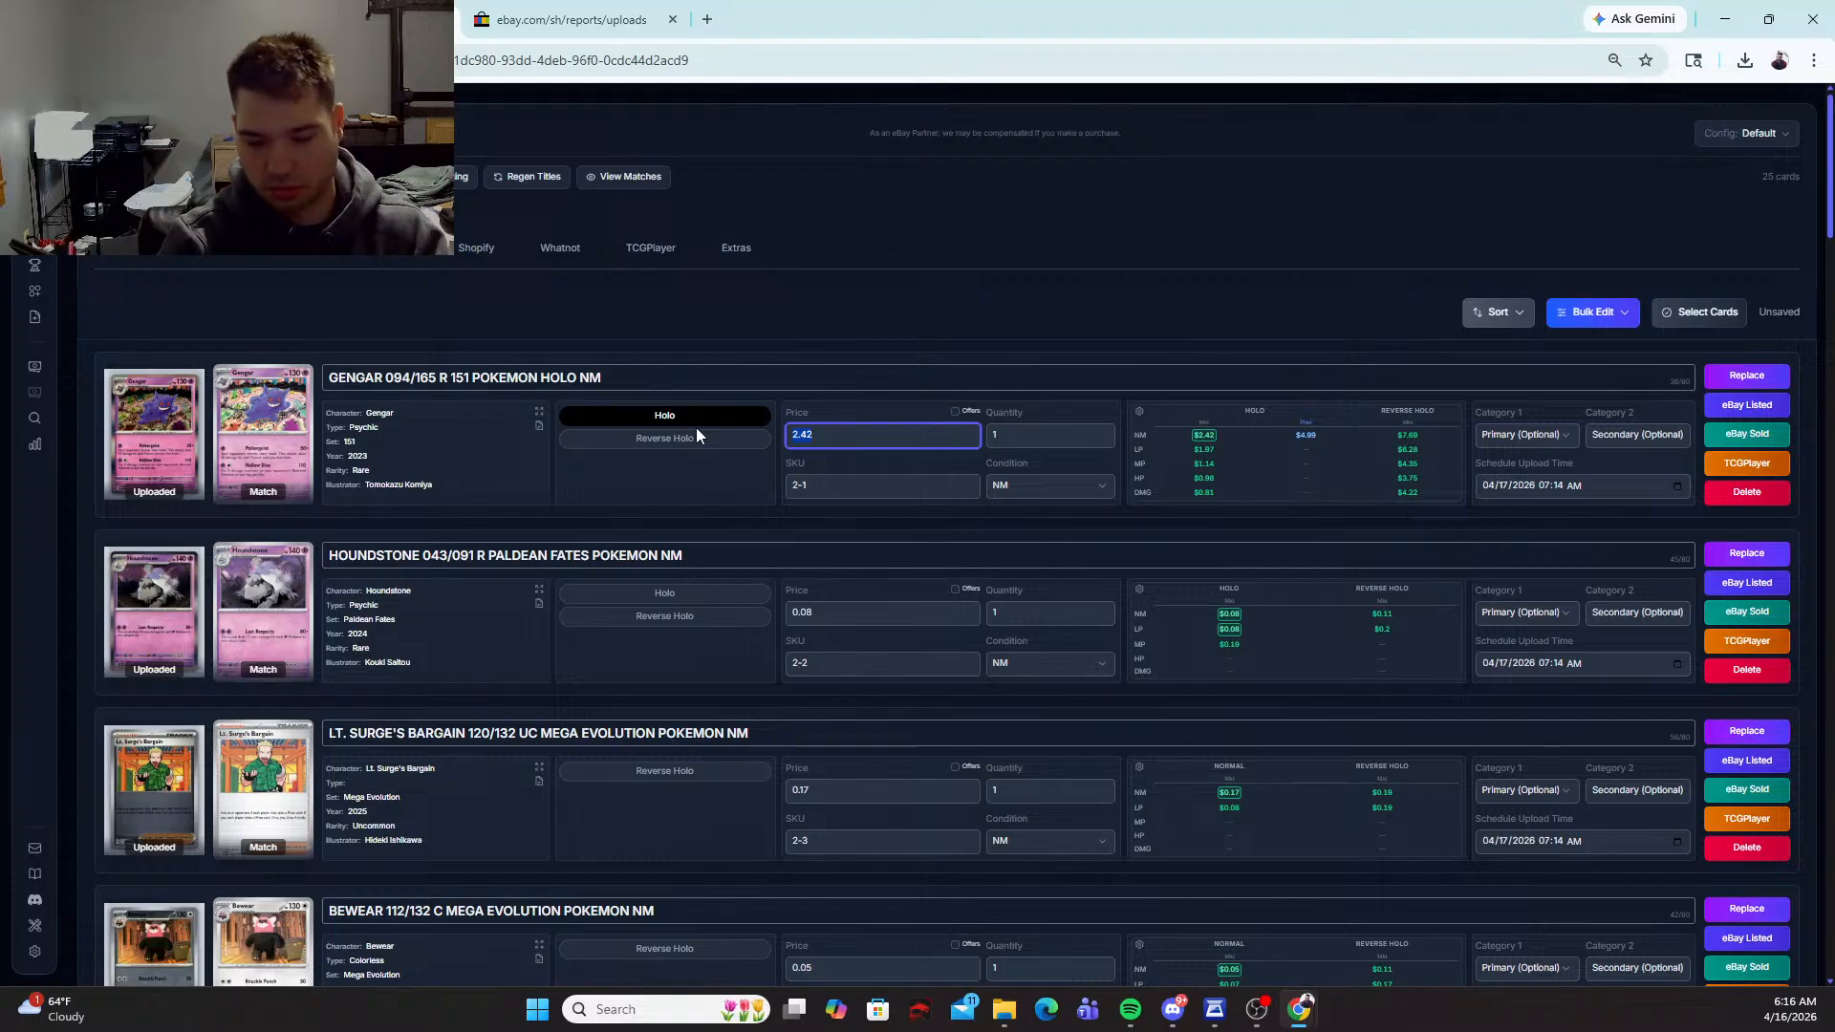
type("4.99")
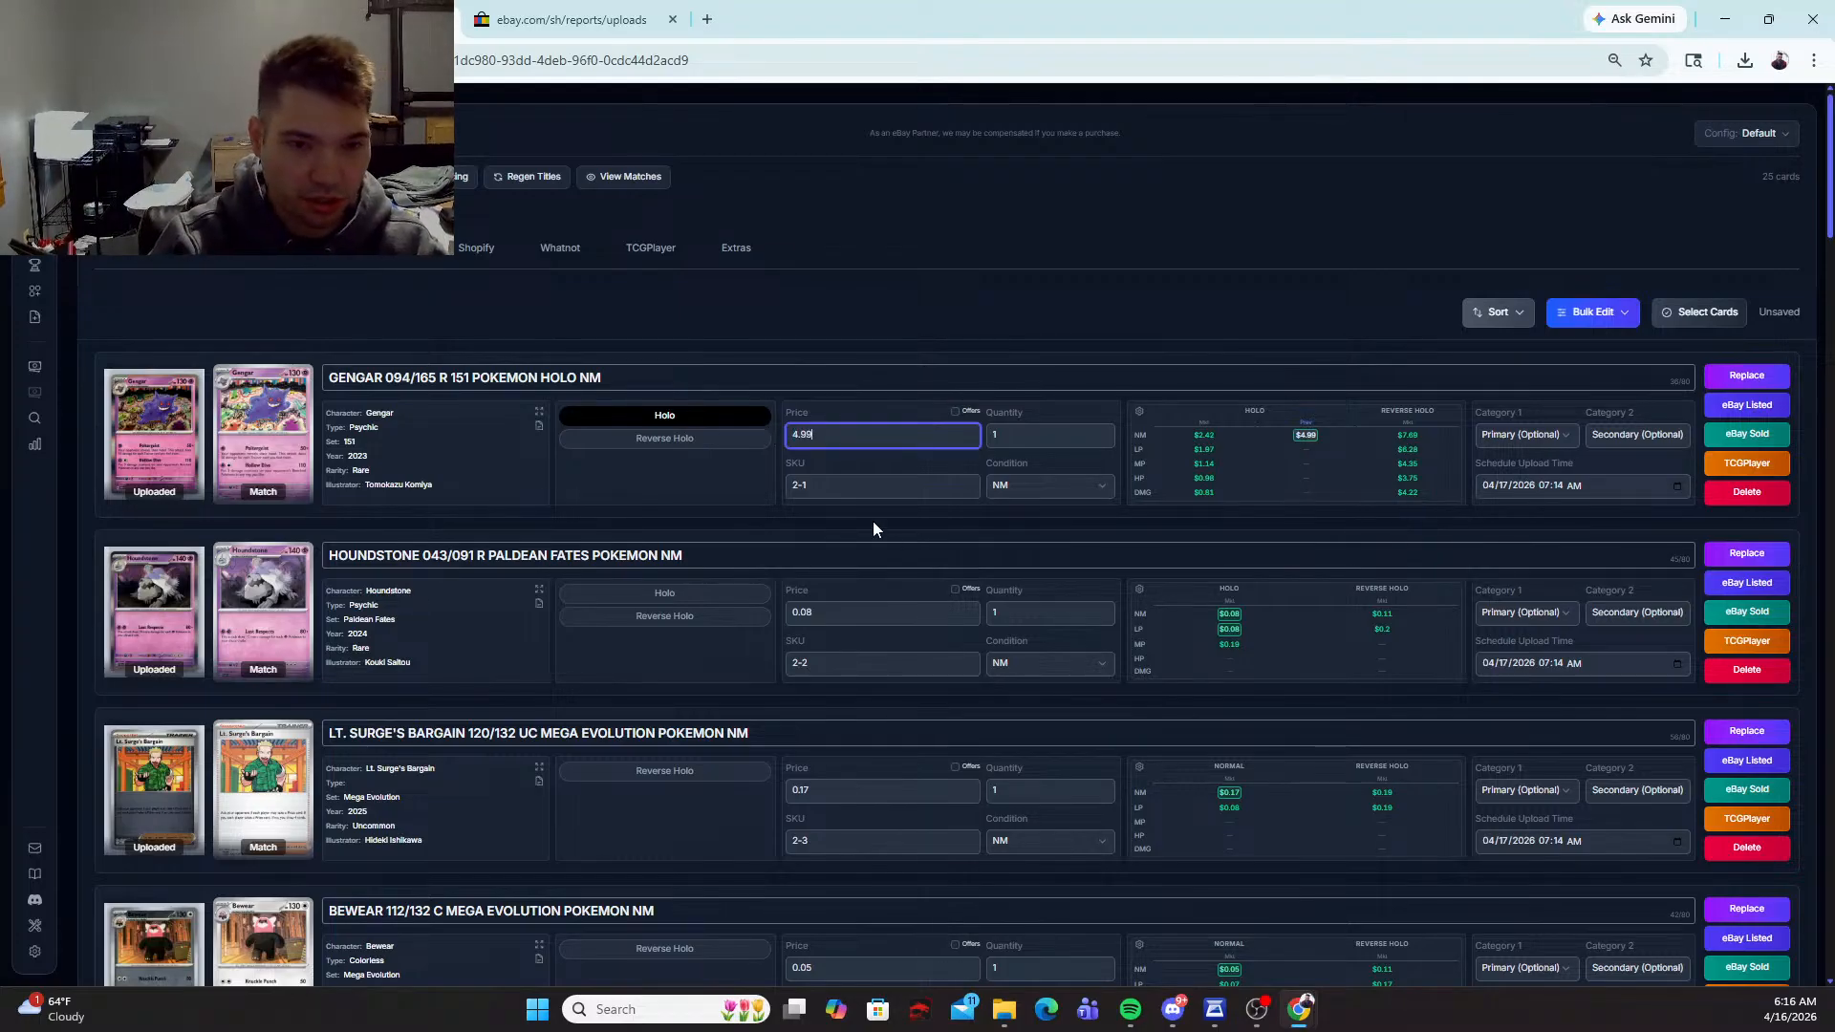
key("Tab")
Step: Mark the Houndstone and Lt. Surge's Bargain cards as Reverse Holo and price each at 1.99
left_click(673, 616)
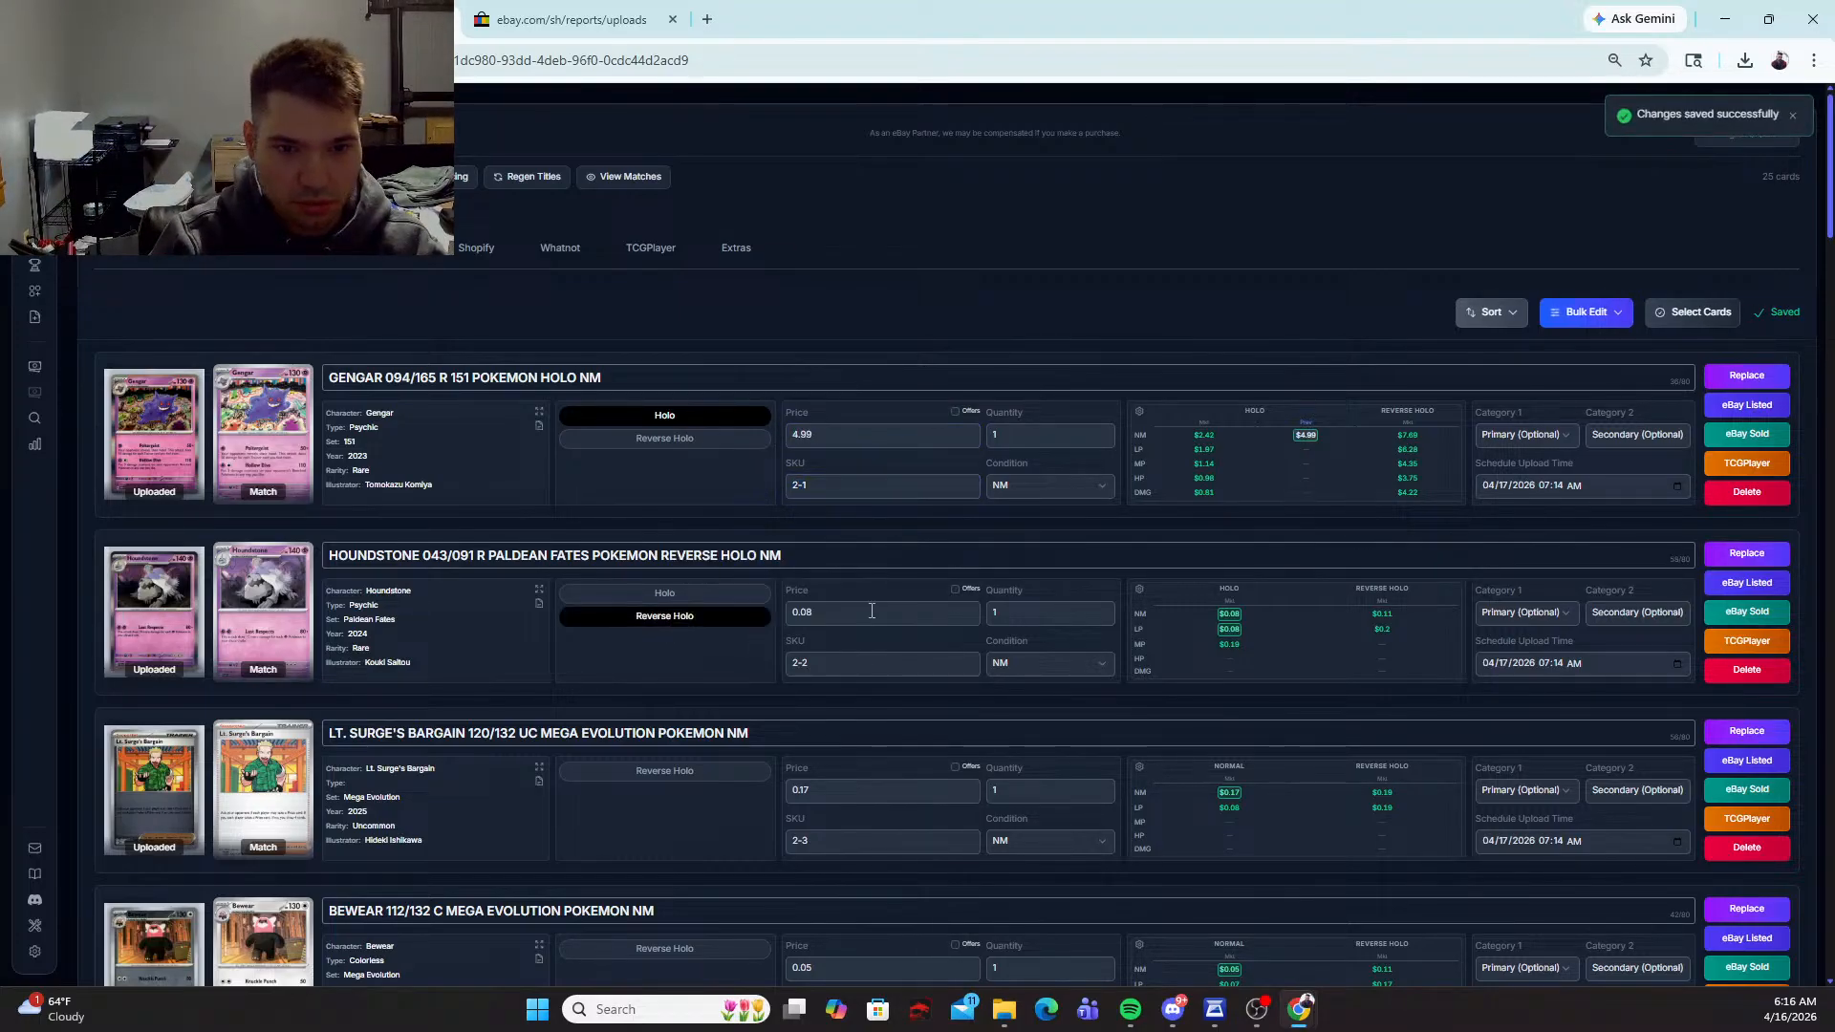
type("1.9")
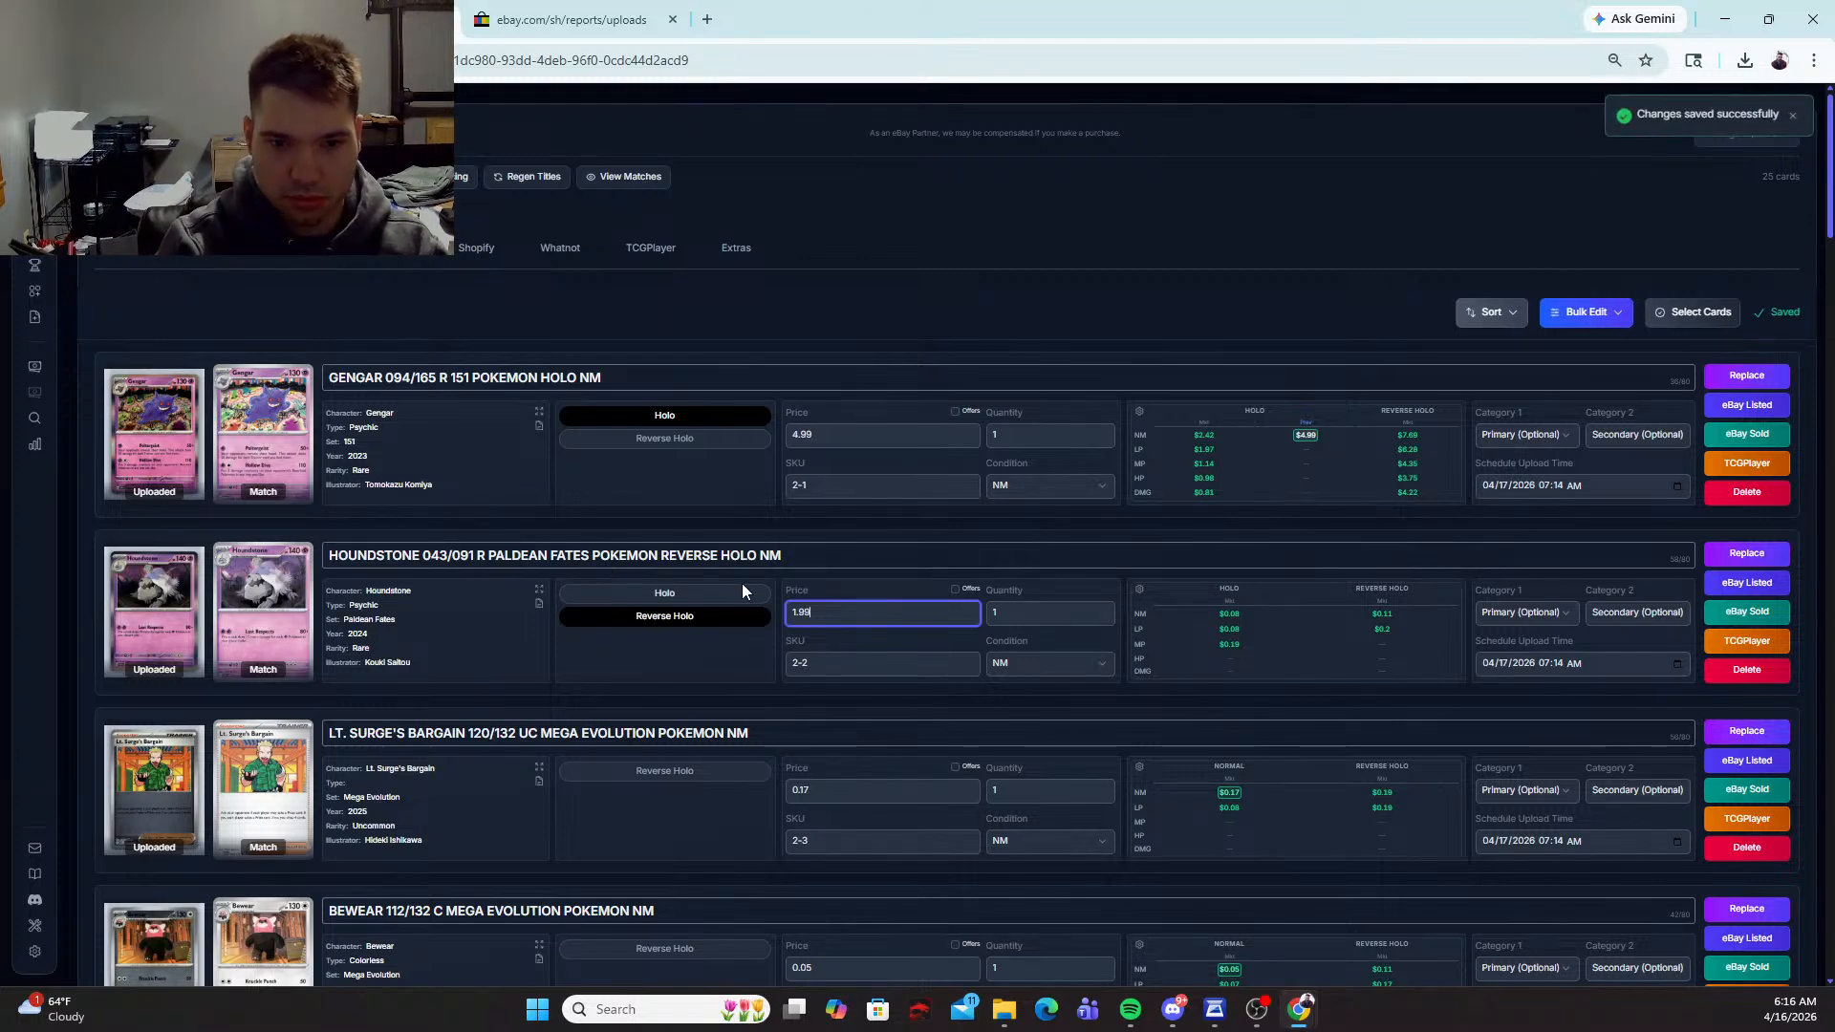
type("9")
left_click(707, 765)
type("1.9")
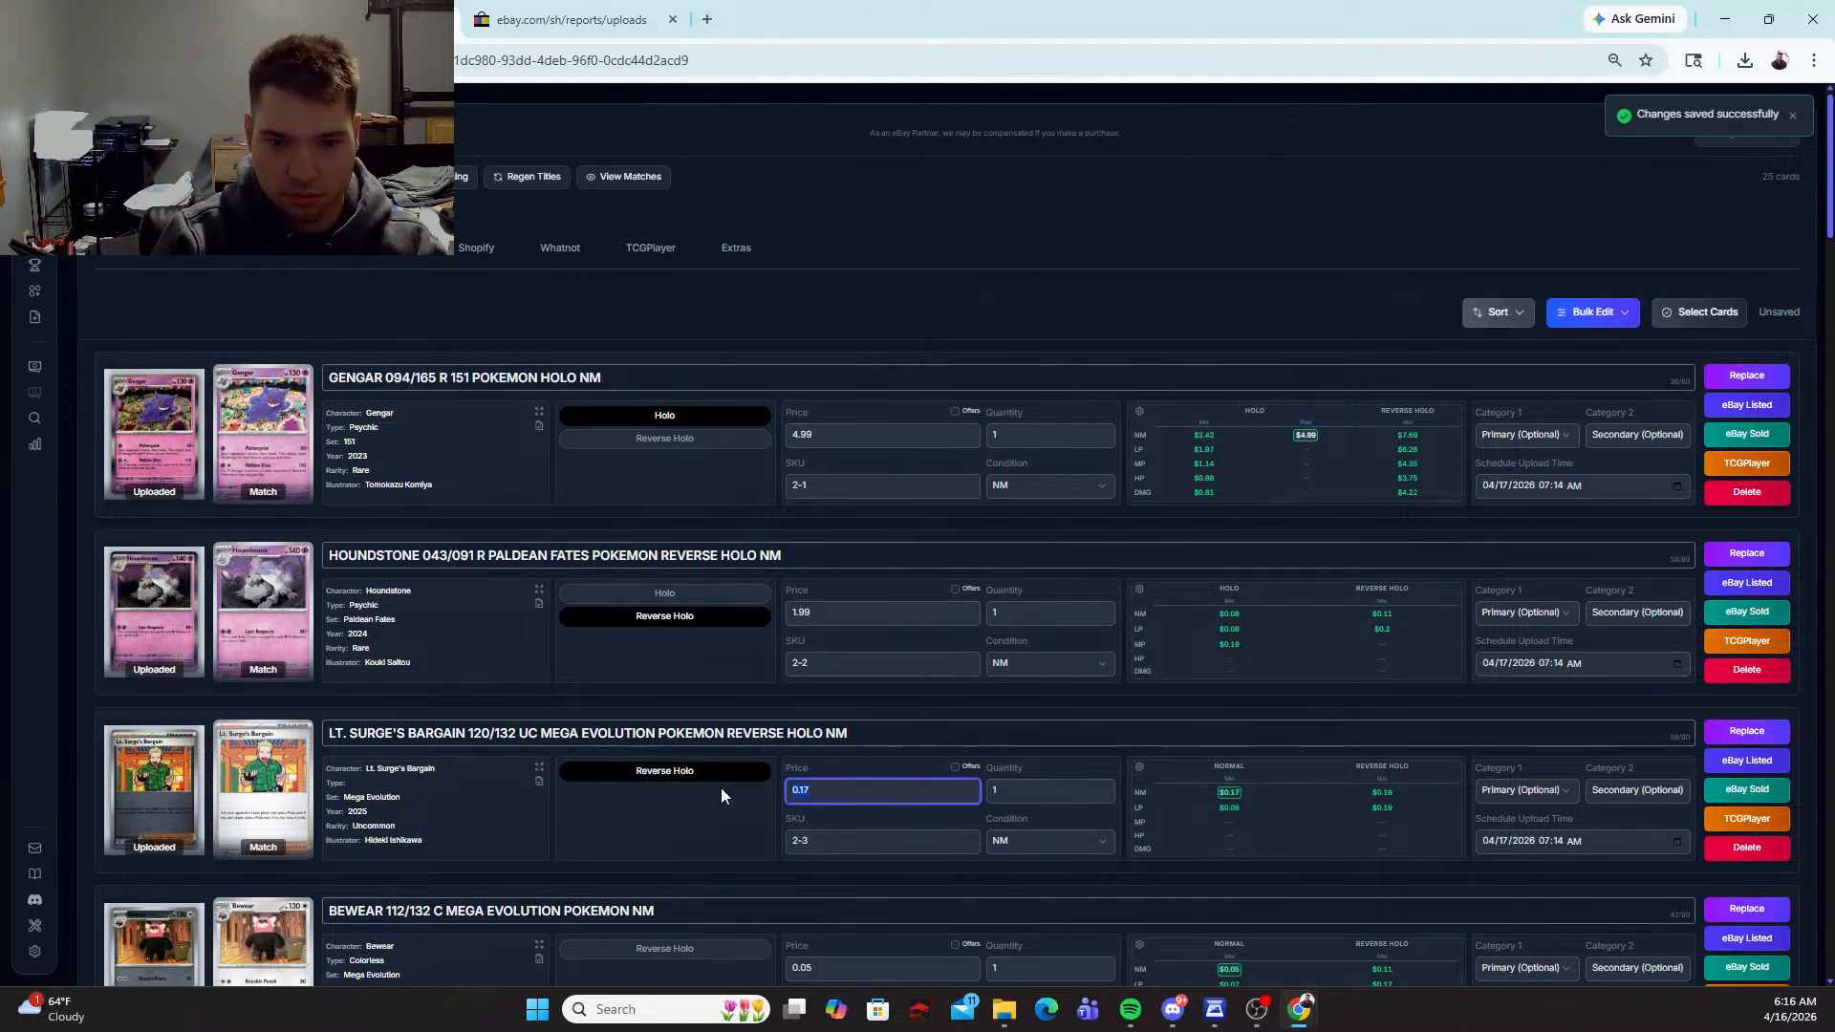
type("9")
Step: Mark the Bewear 112/132 card as Reverse Holo and set its price to 1.99
scroll(650, 765, "down", 3)
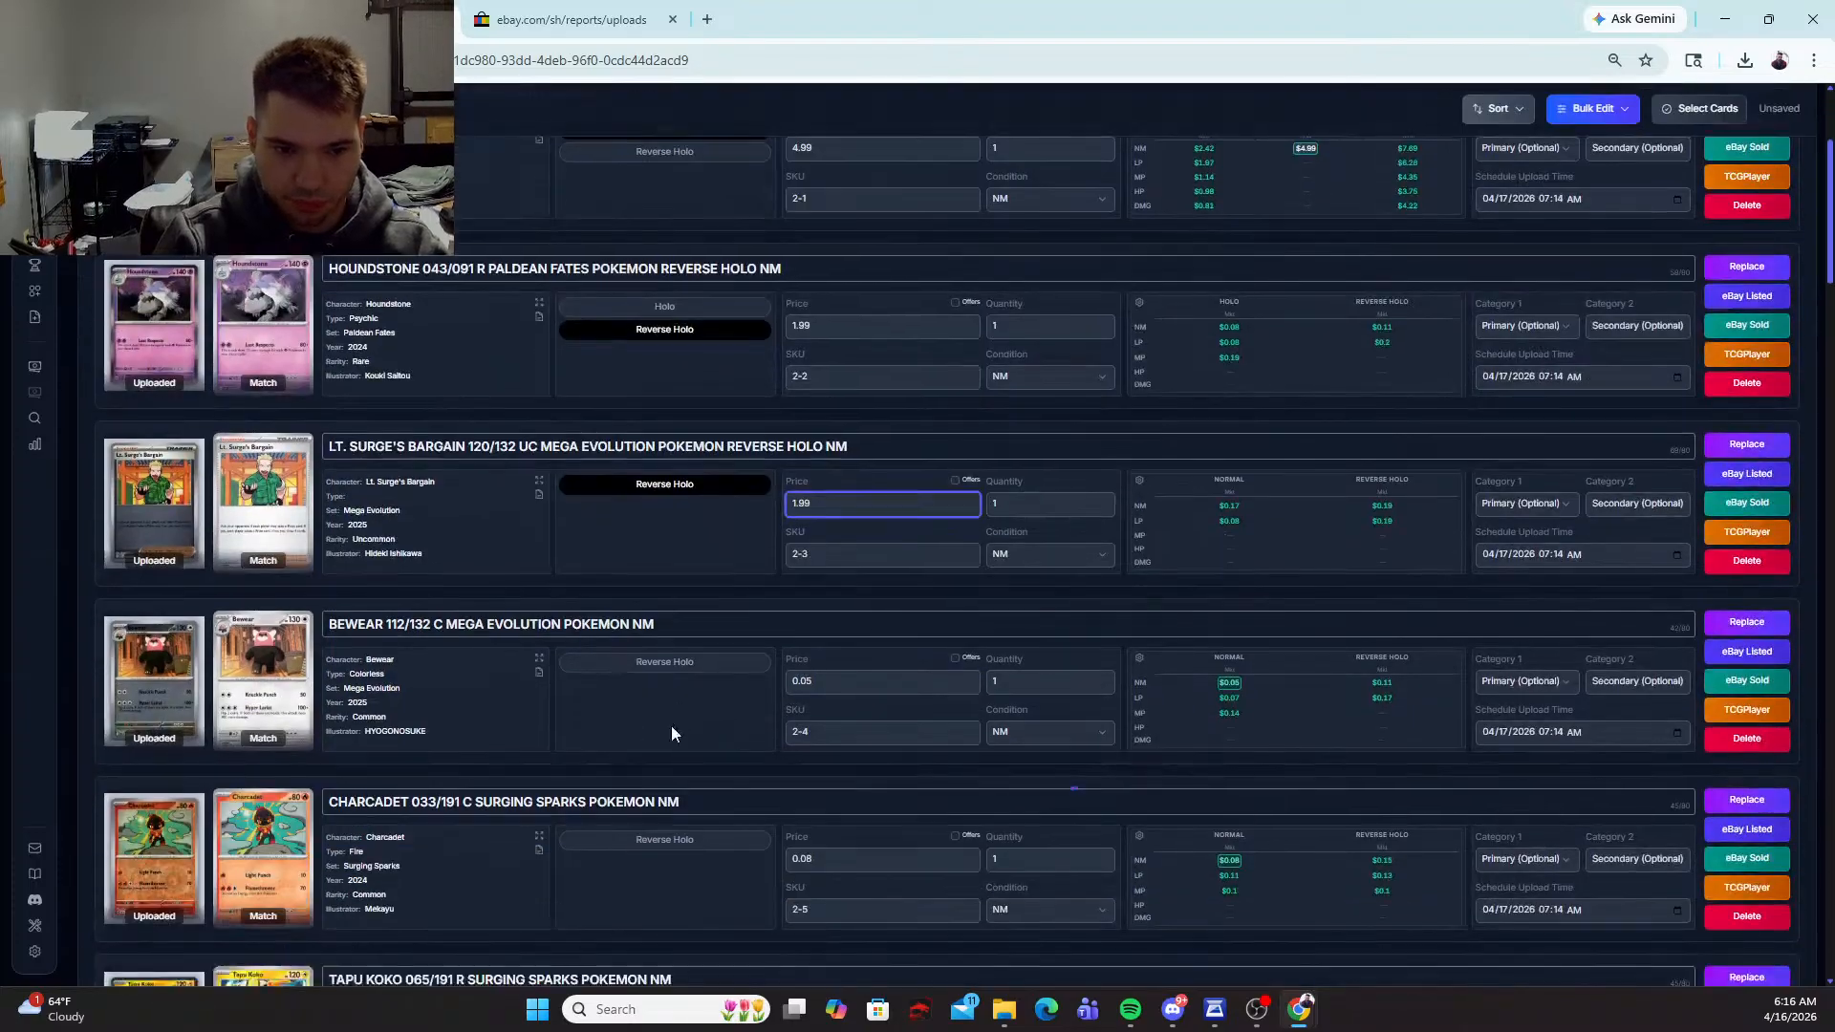
left_click(682, 660)
left_click(843, 684)
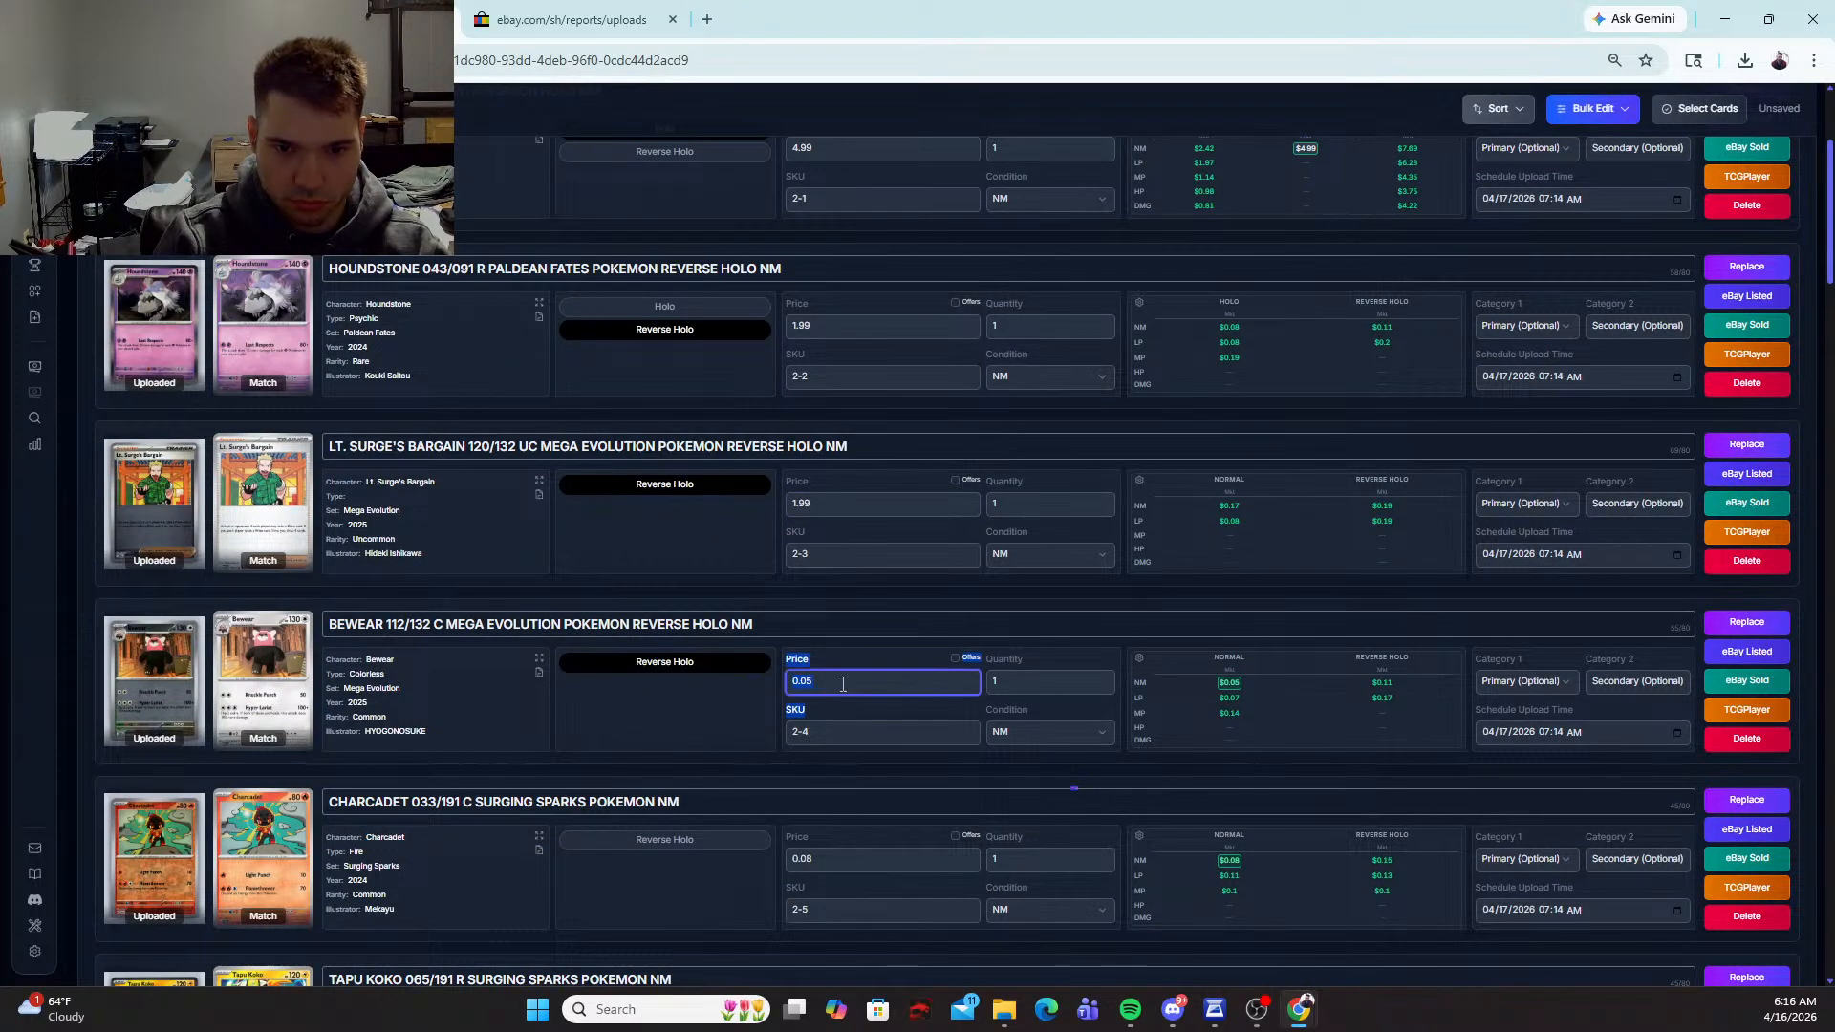
left_click_drag(820, 684, 710, 749)
left_click(709, 748)
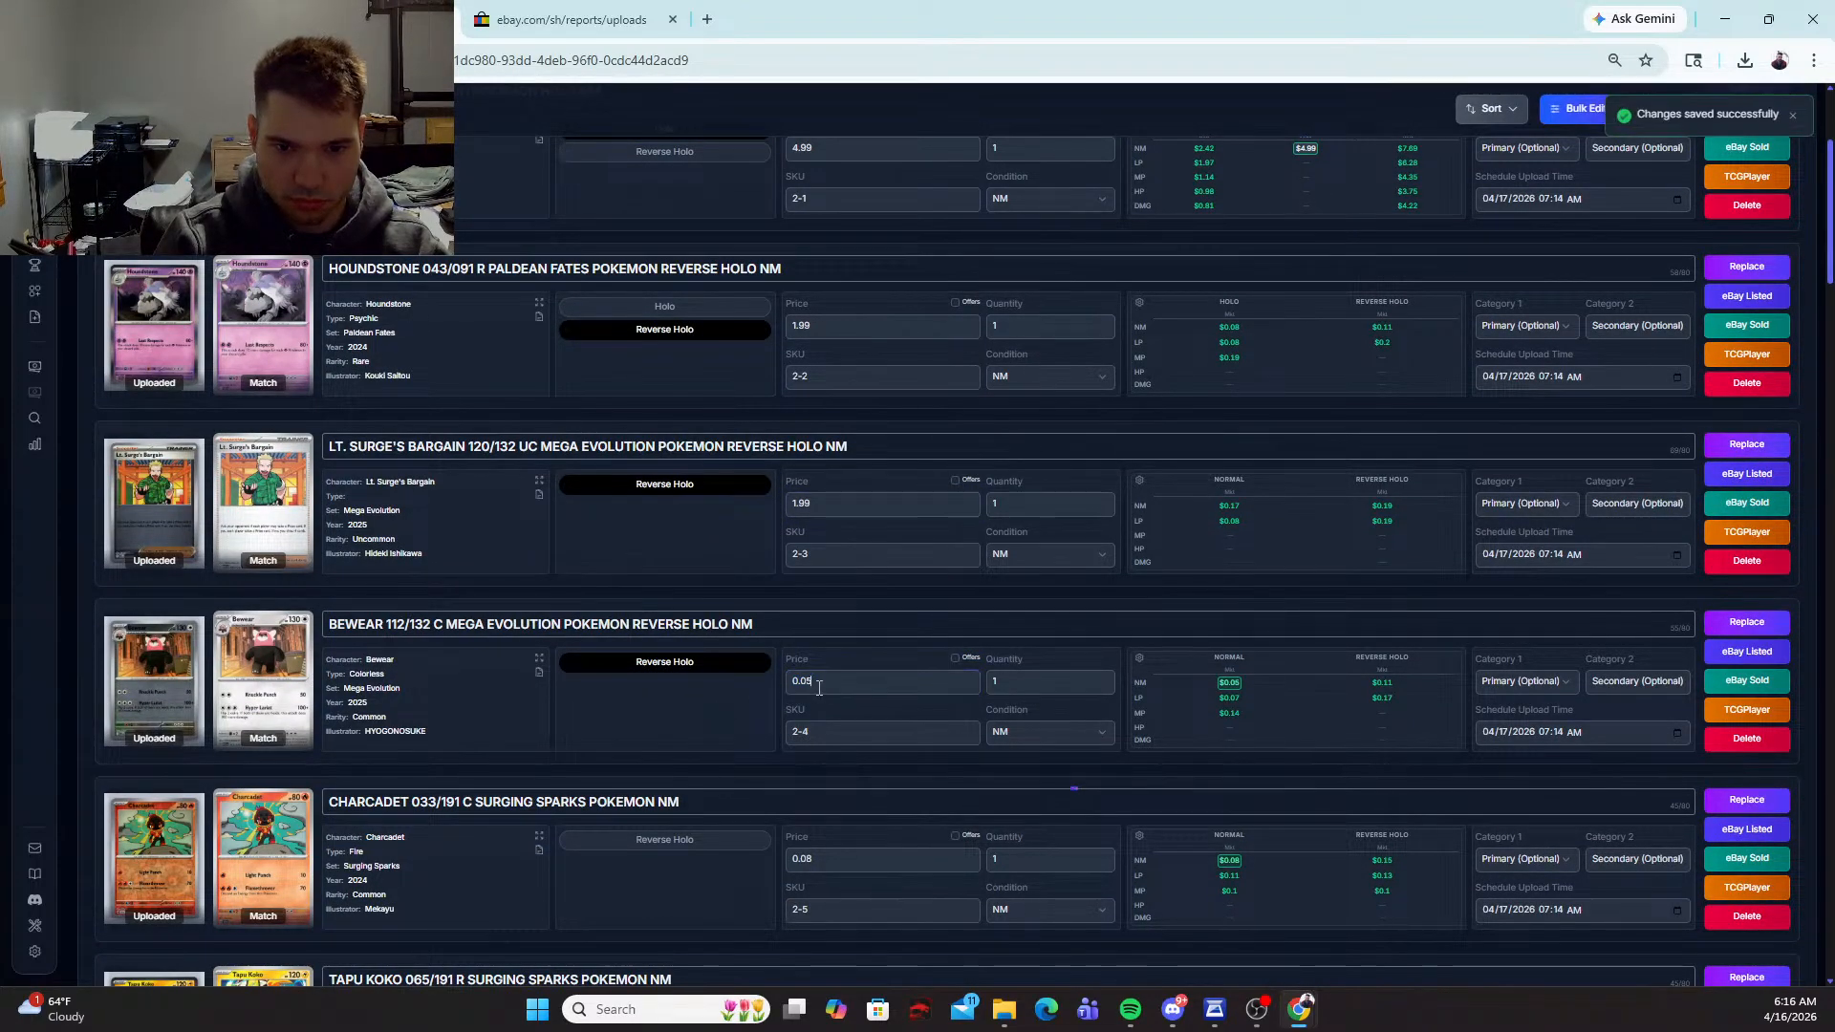
left_click_drag(819, 688, 730, 684)
type("1.99")
Step: Mark the Charcadet and Tapu Koko cards from Surging Sparks as Reverse Holo and price each at 1.99
scroll(736, 698, "down", 3)
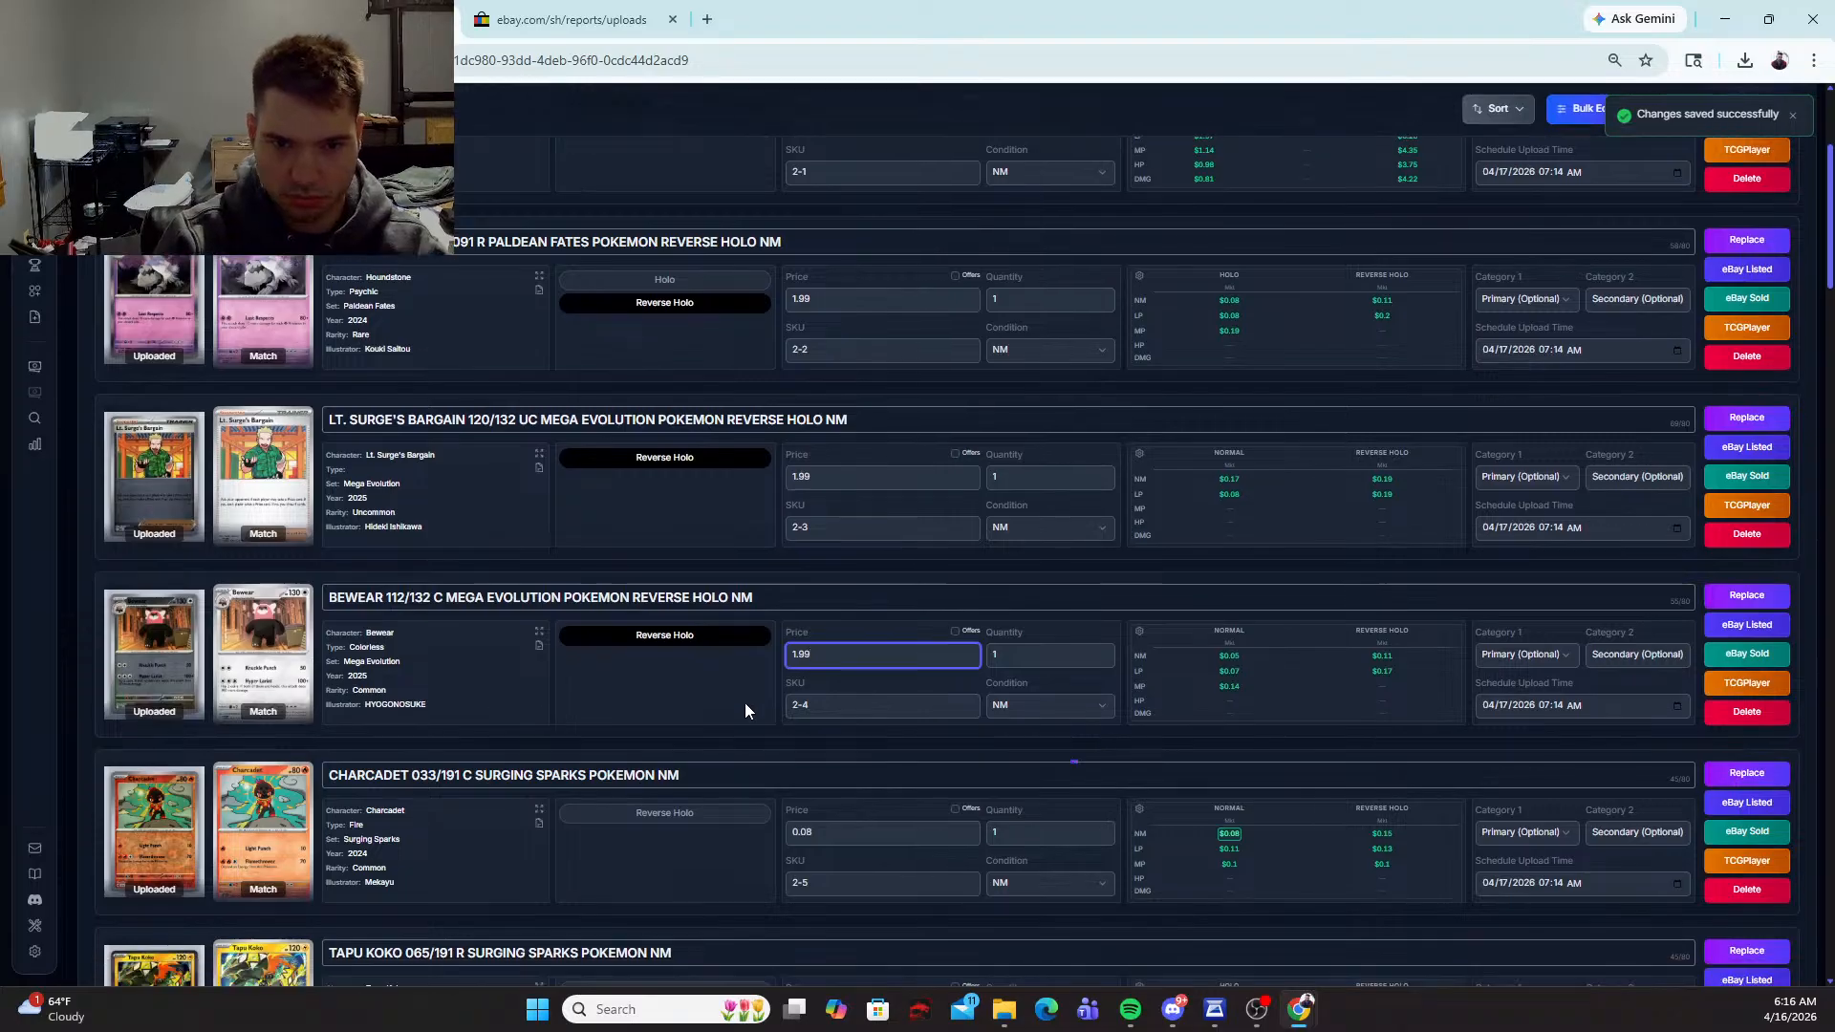
left_click(690, 552)
left_click_drag(814, 572, 738, 568)
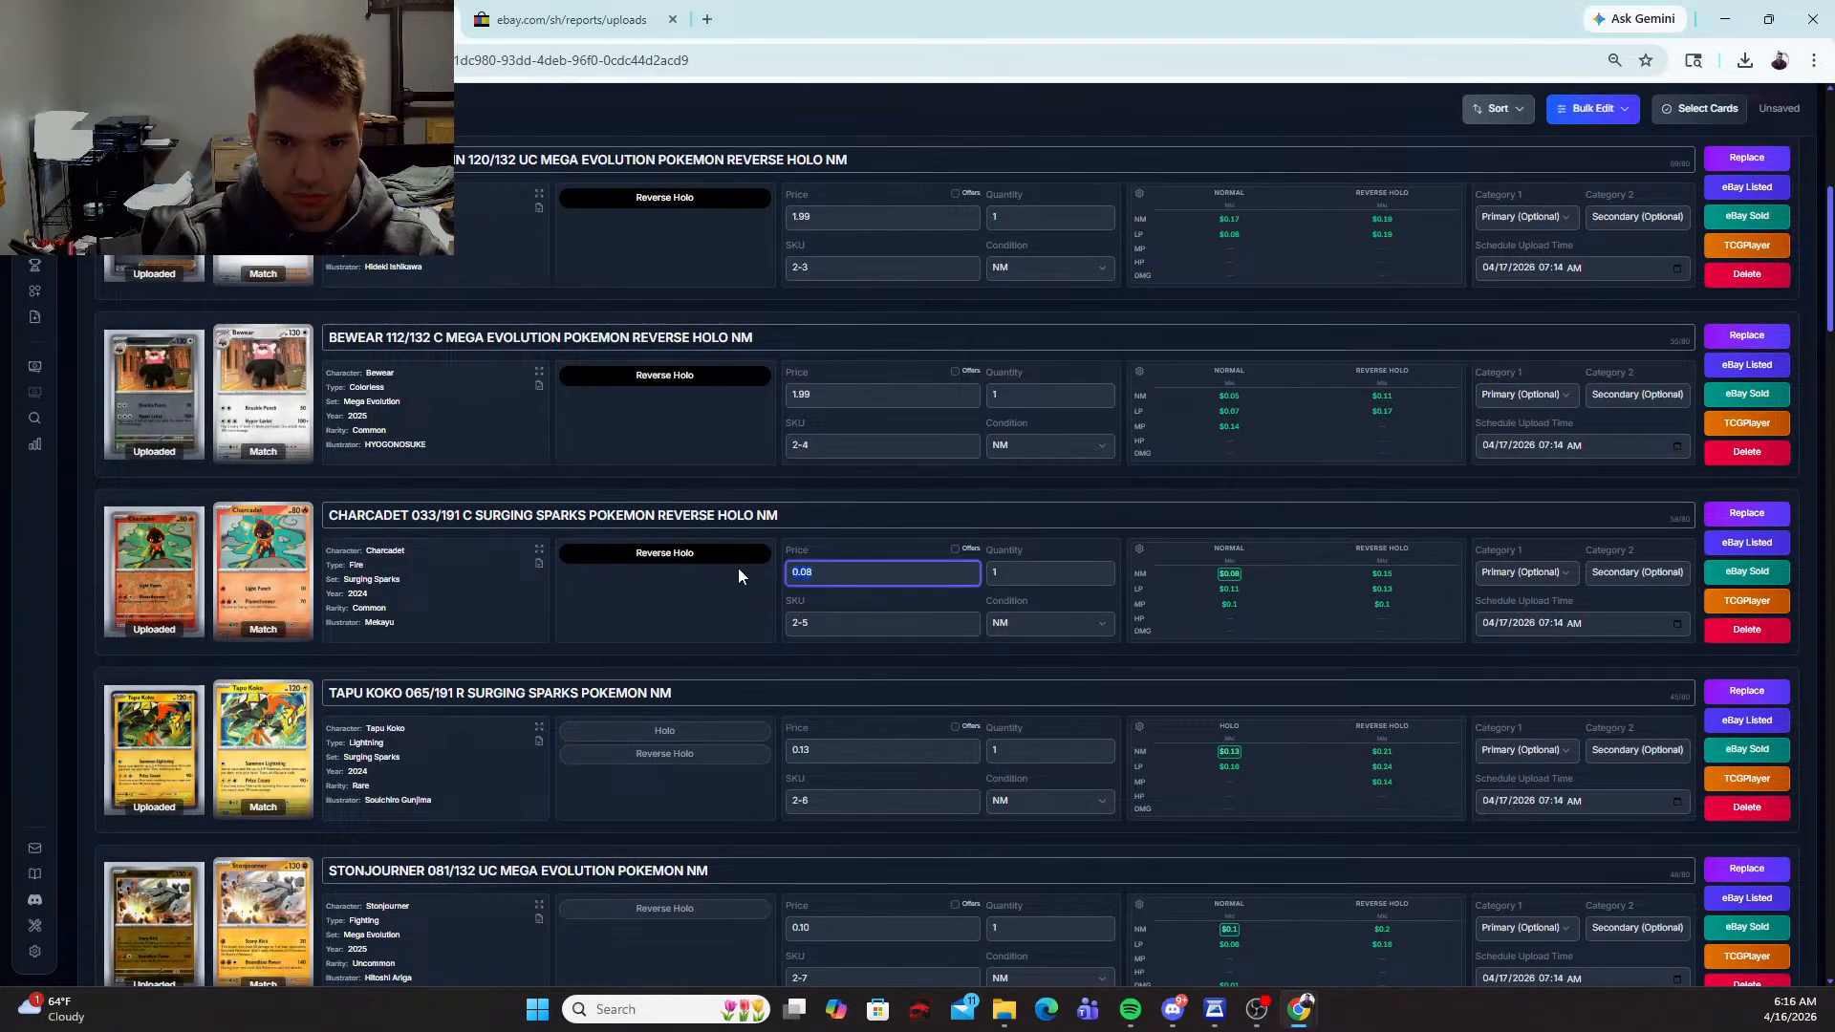
type("1.99")
key("Tab")
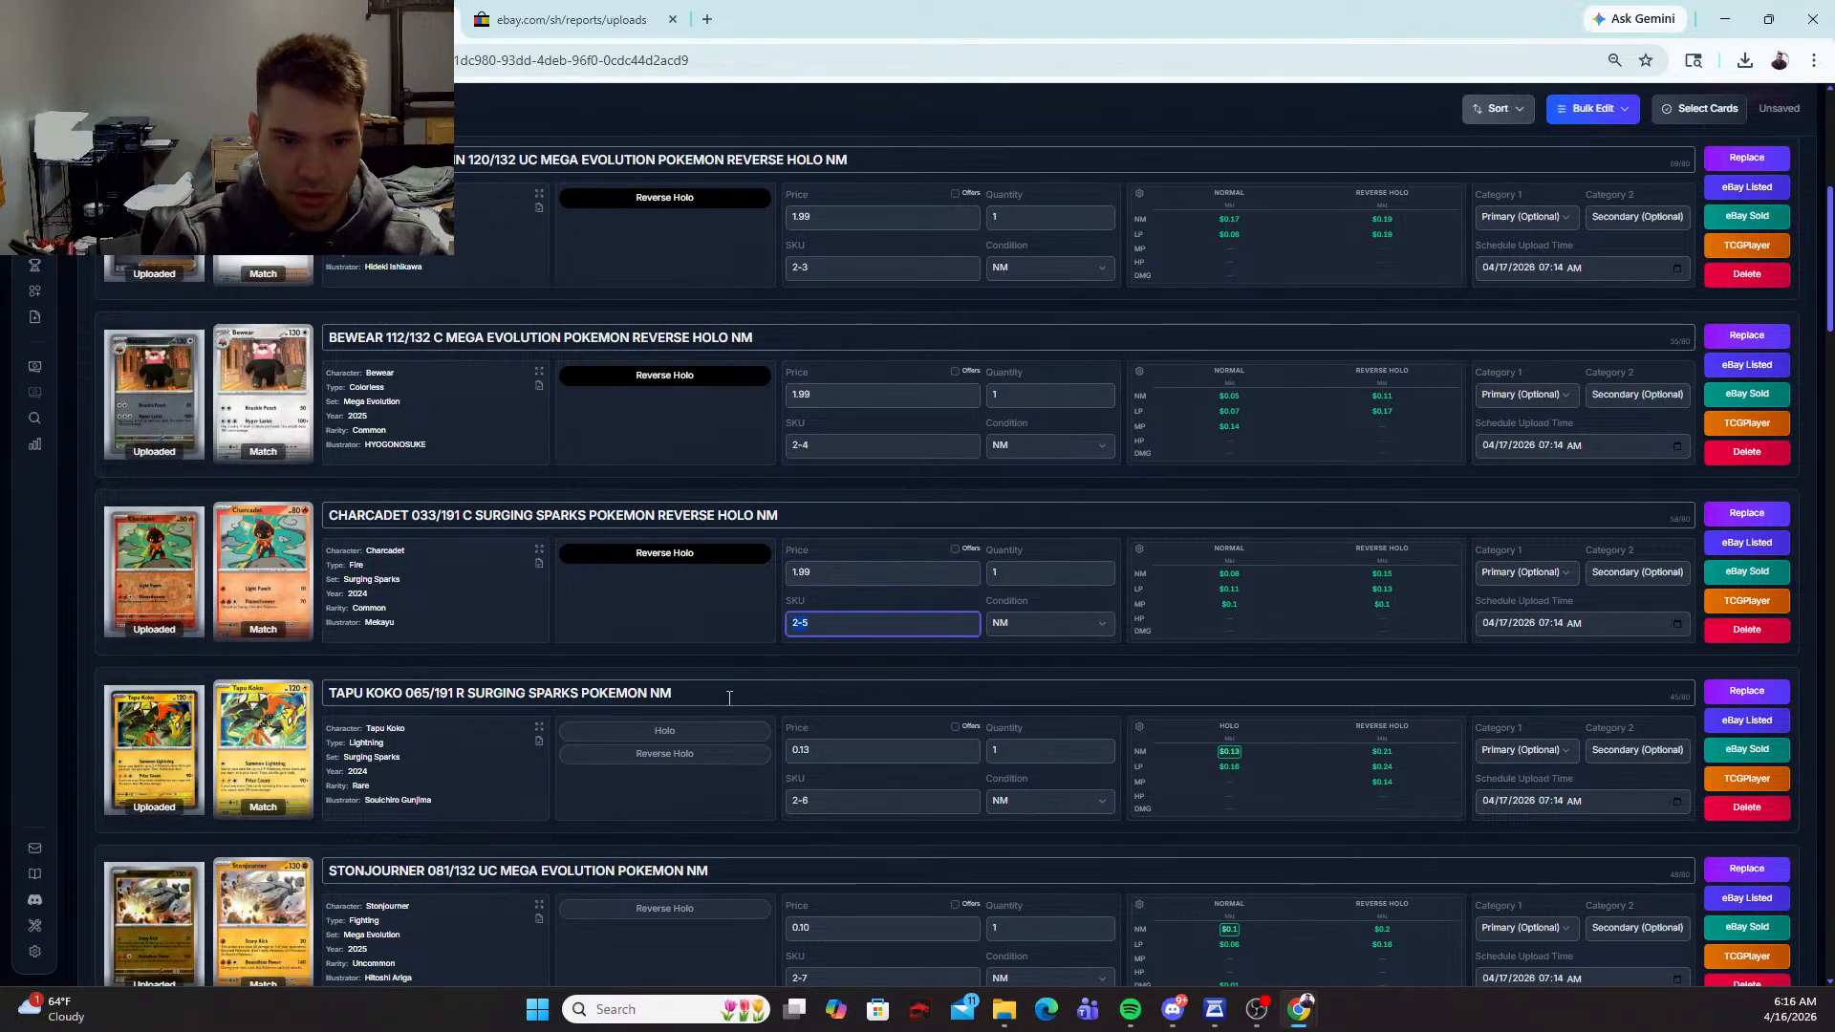
left_click(690, 750)
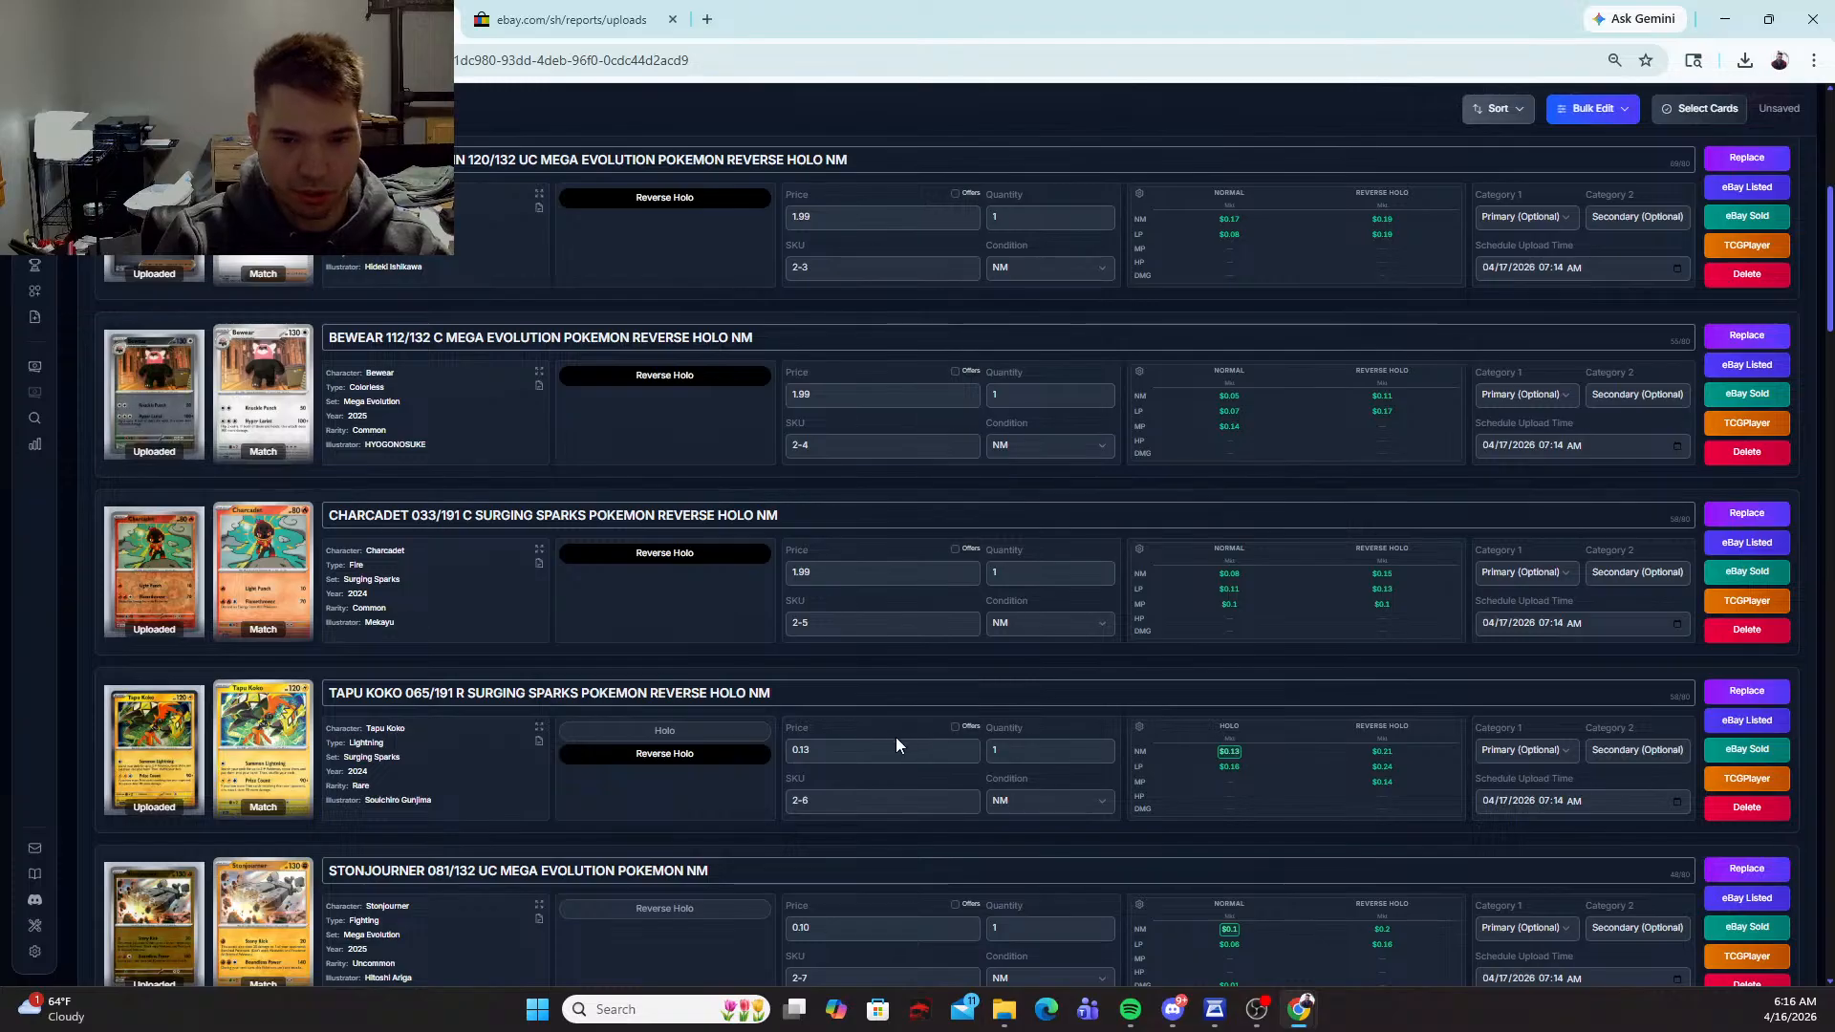
left_click_drag(897, 737, 686, 753)
type("1.99")
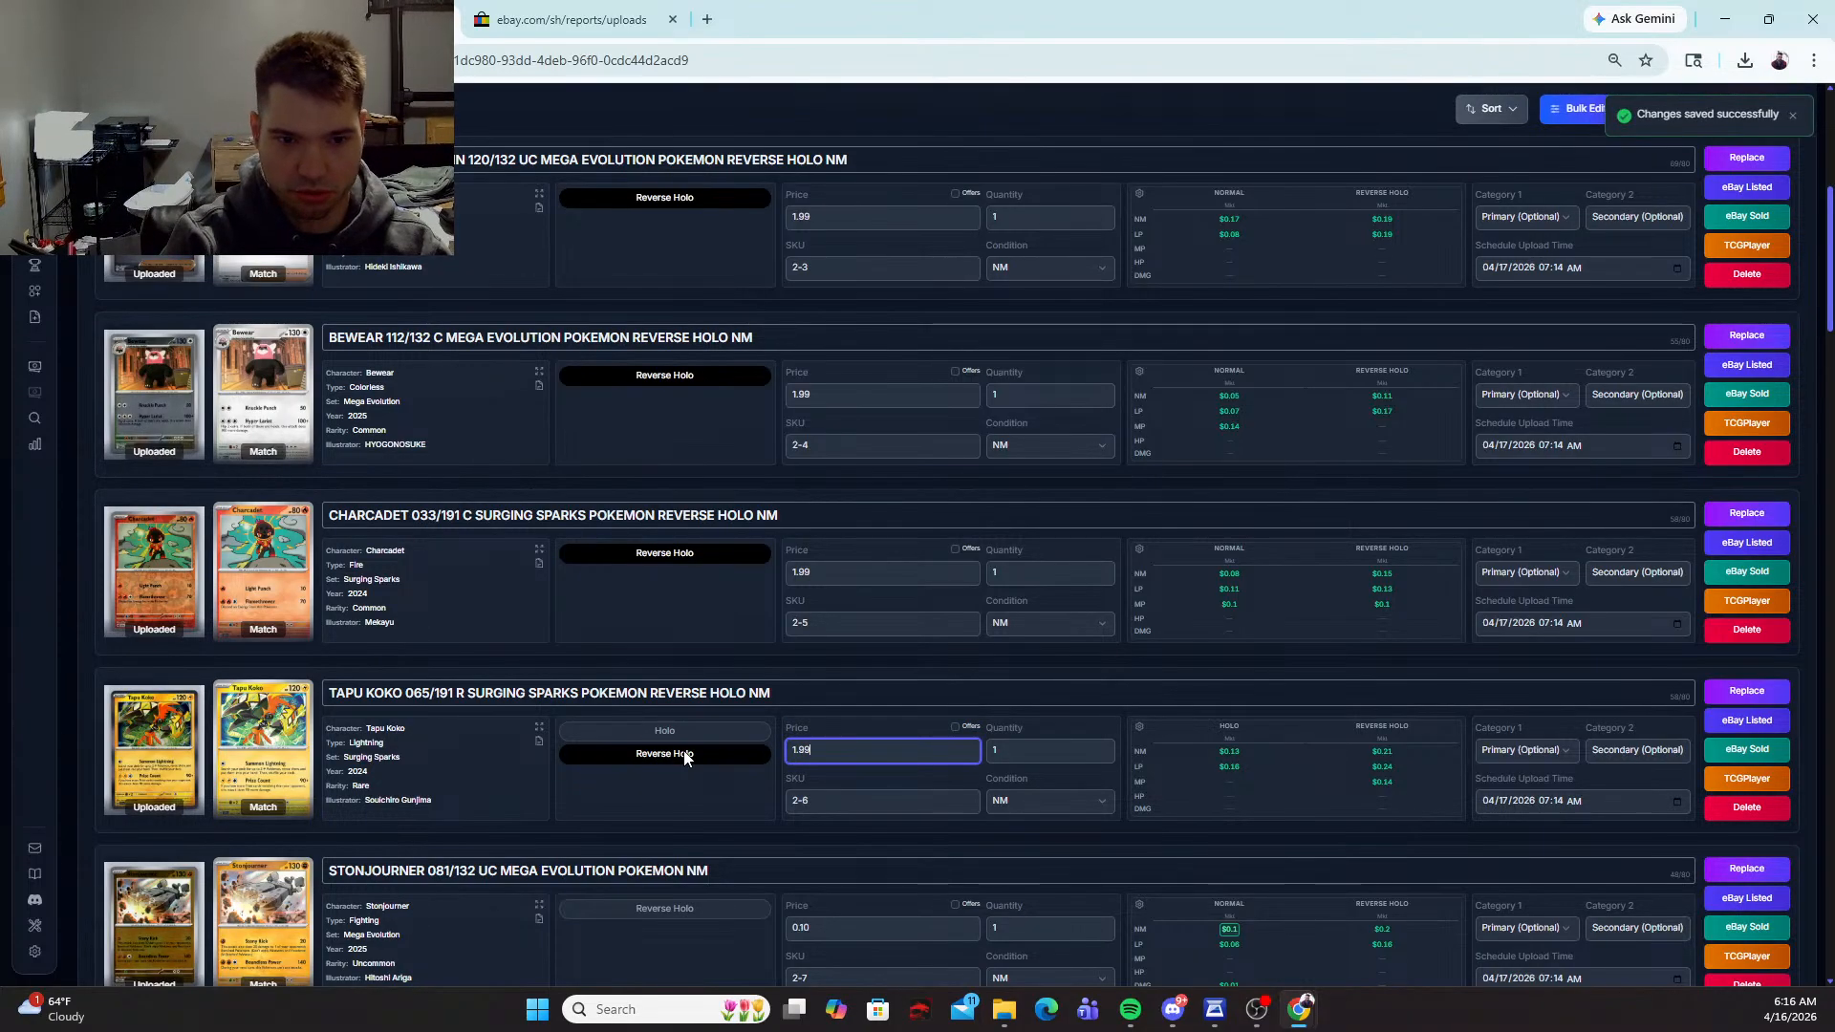
Step: Mark the Stonjourner and Dizzying Valley cards as Reverse Holo and price each at 1.99
scroll(684, 756, "down", 3)
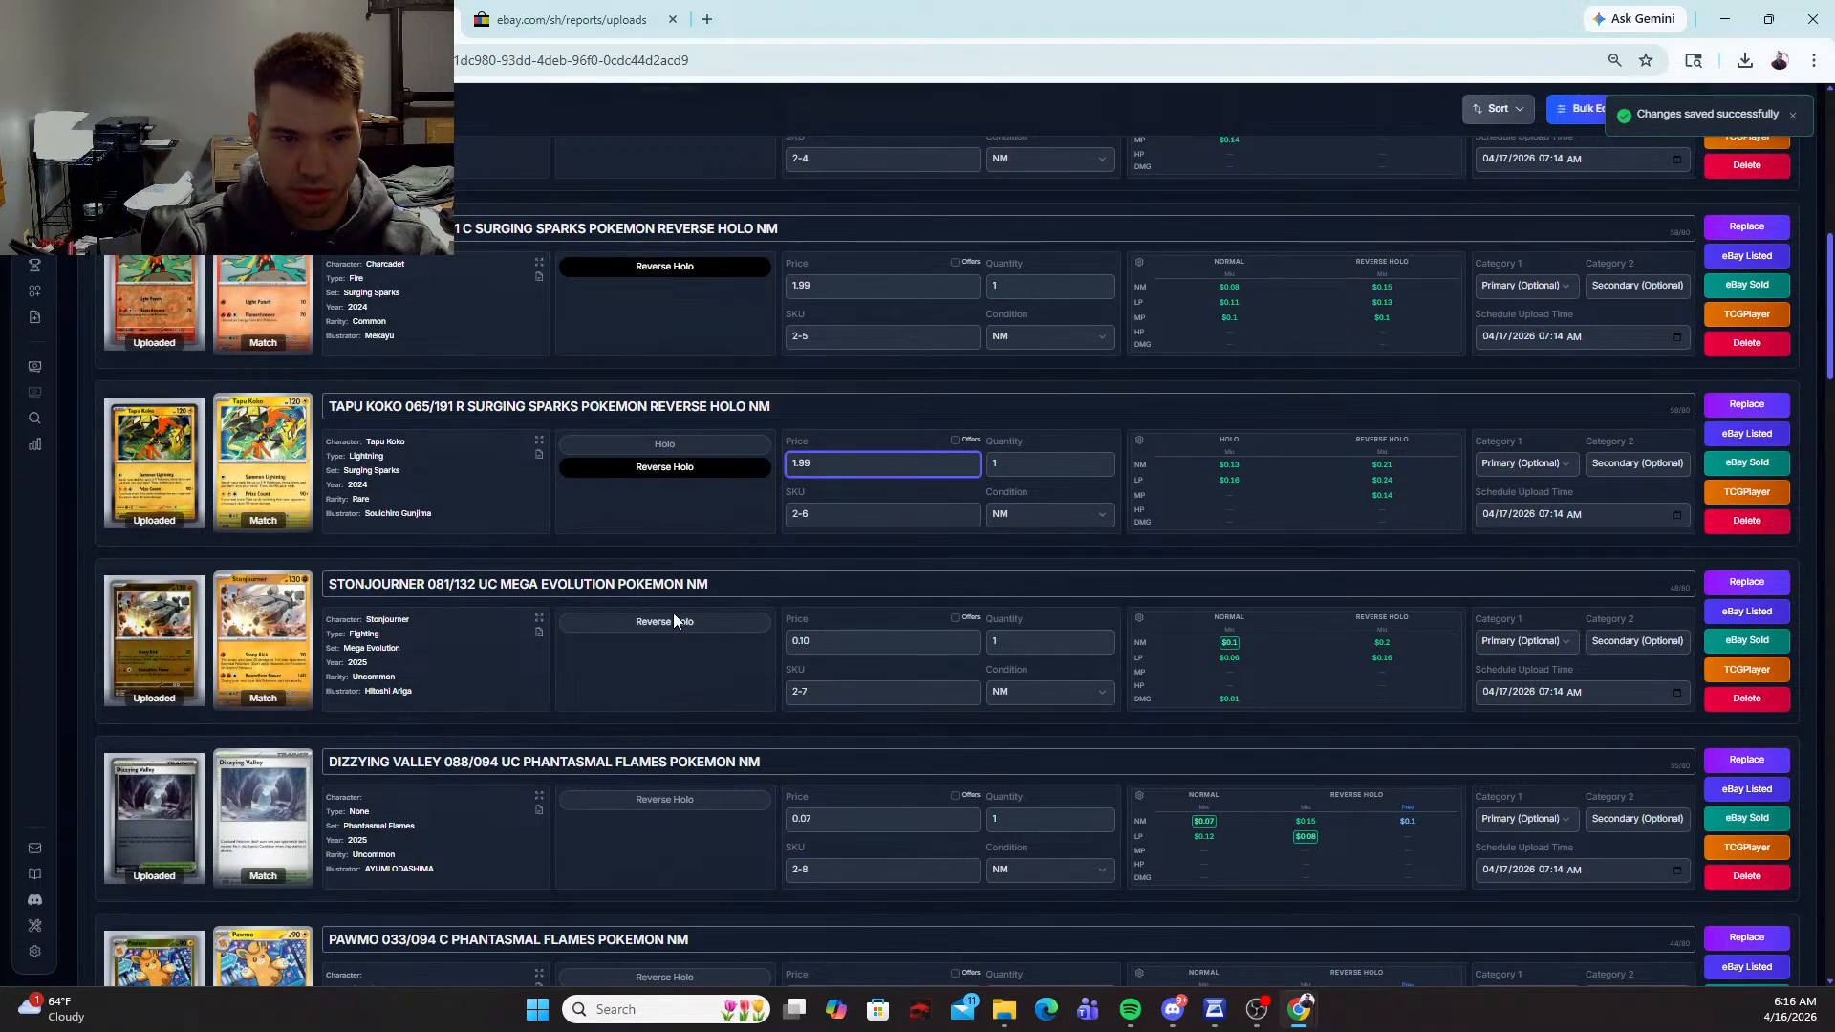
left_click(673, 621)
left_click(822, 642)
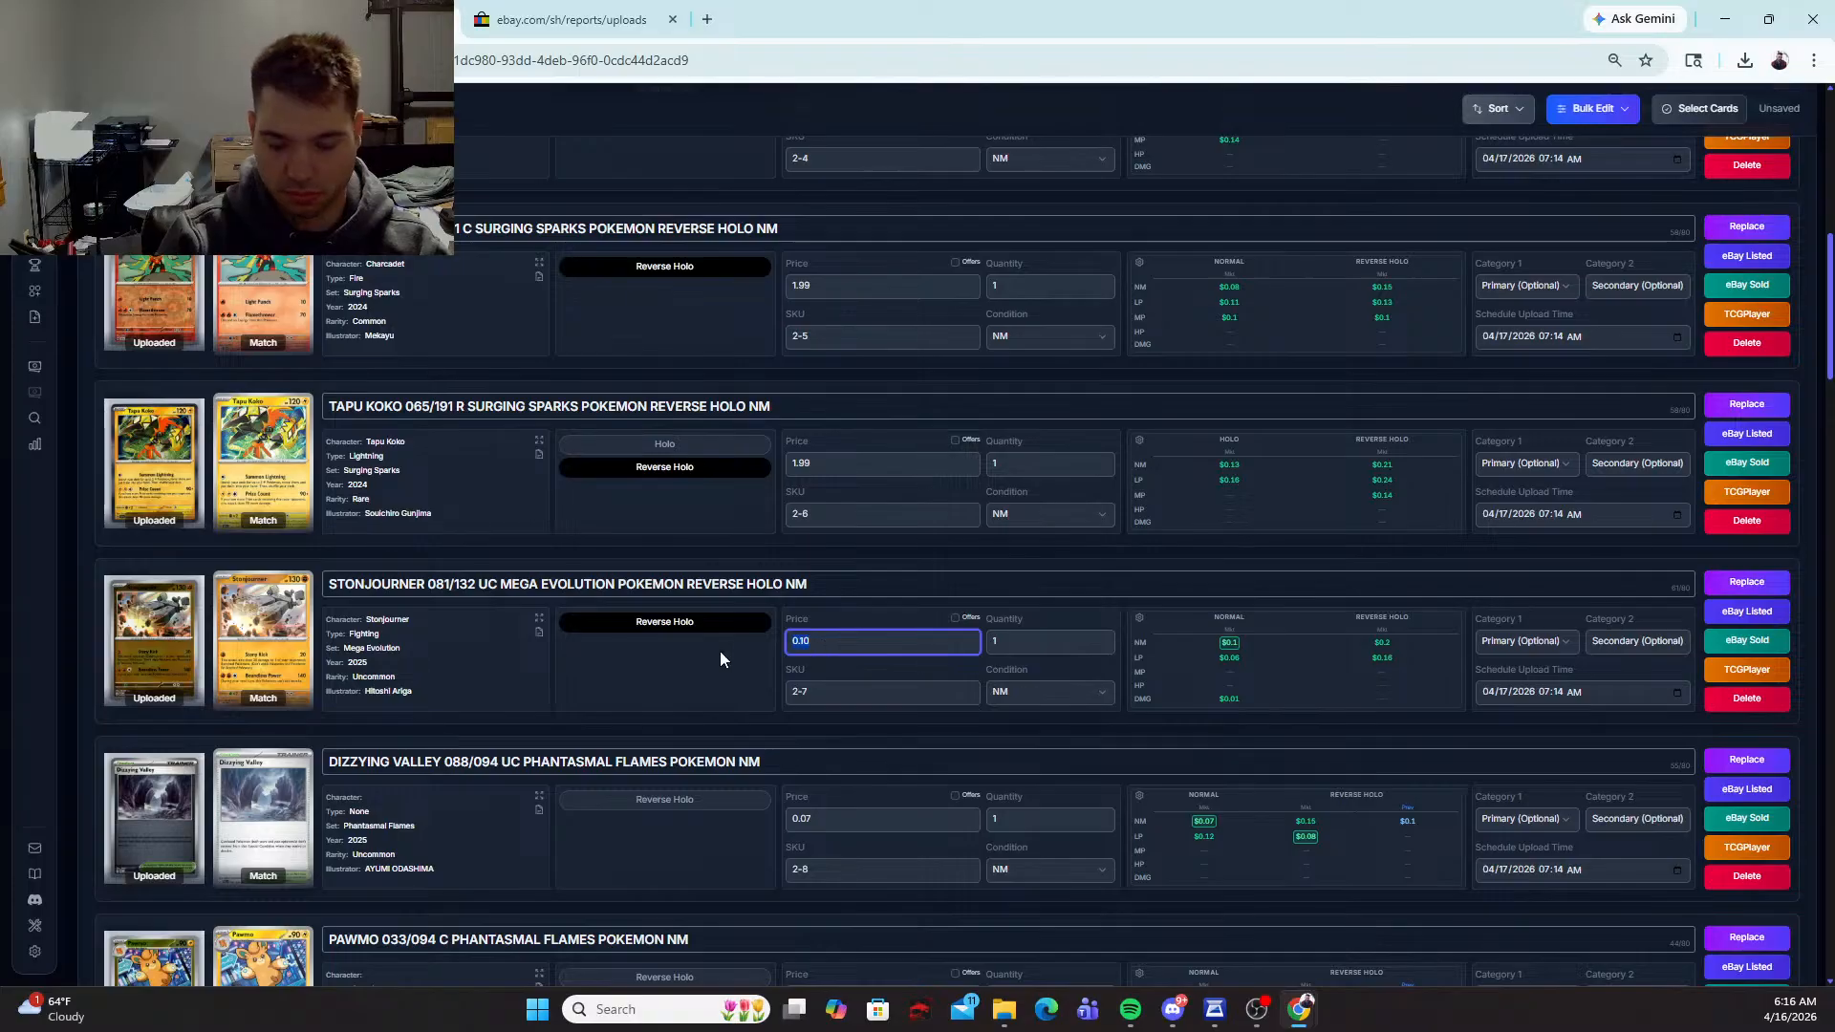
type("1.999")
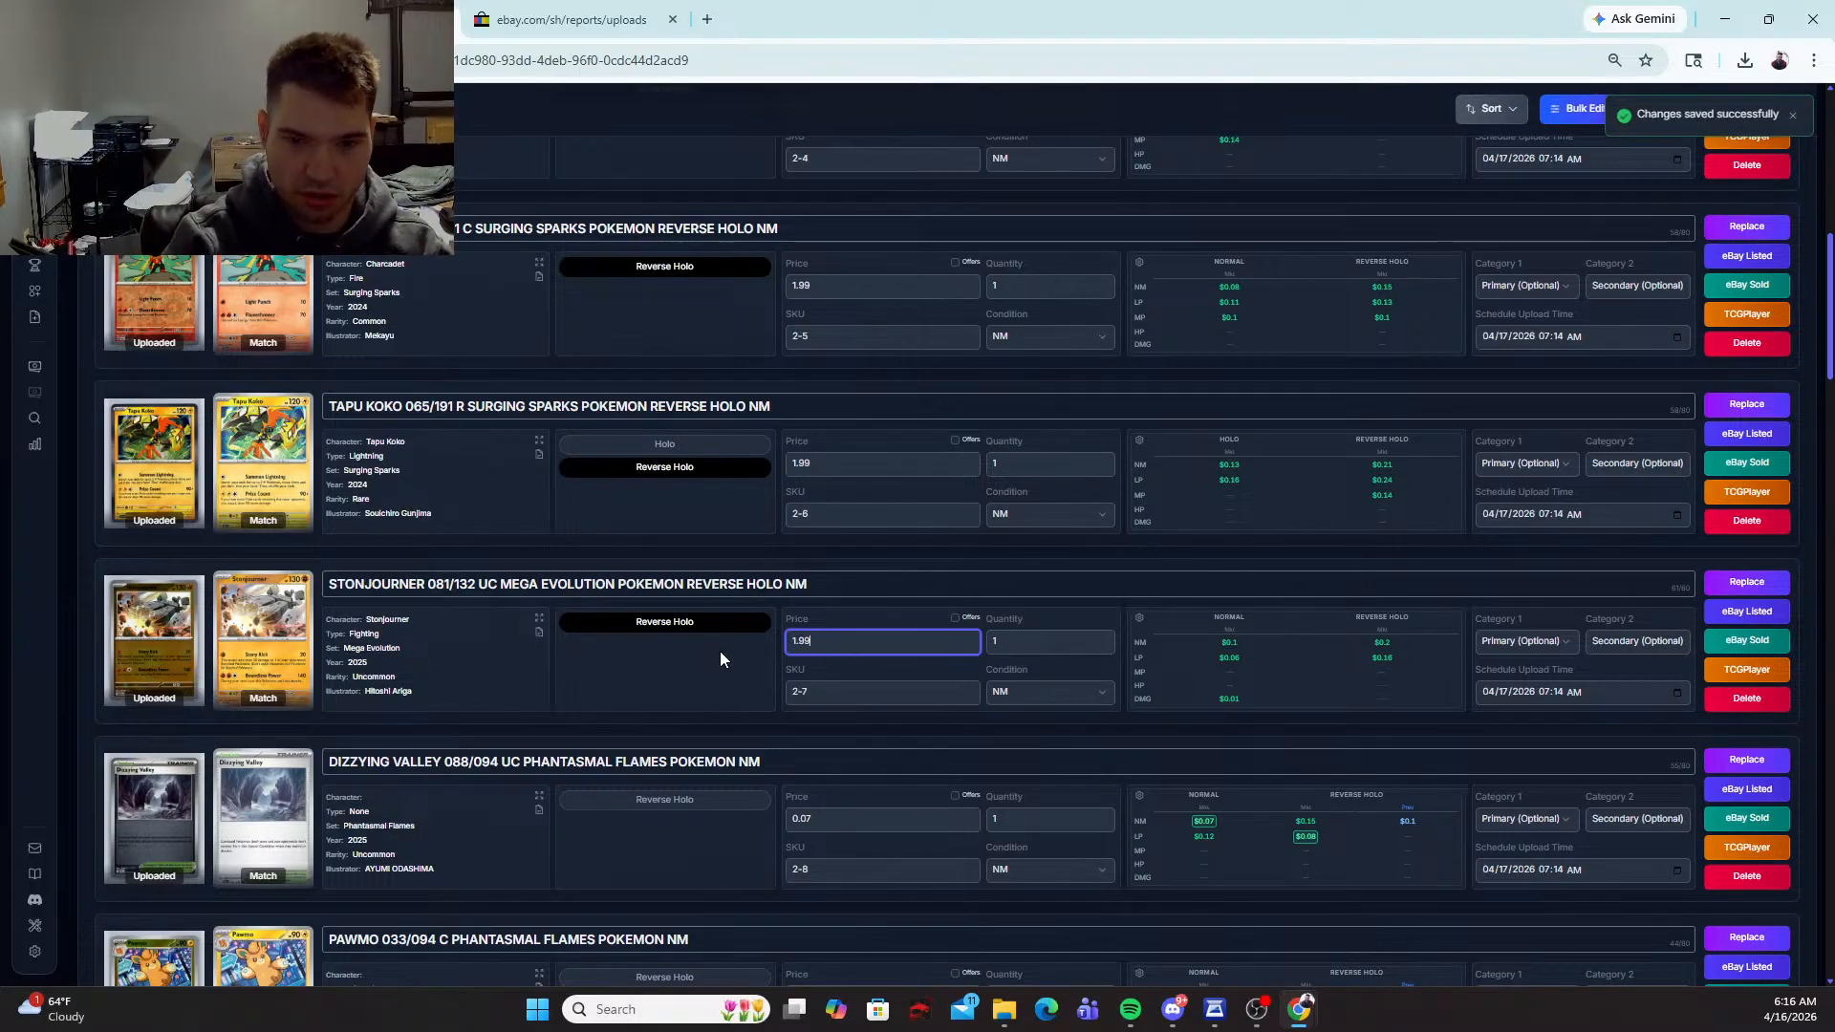
scroll(686, 688, "down", 1)
left_click(675, 713)
key("Tab")
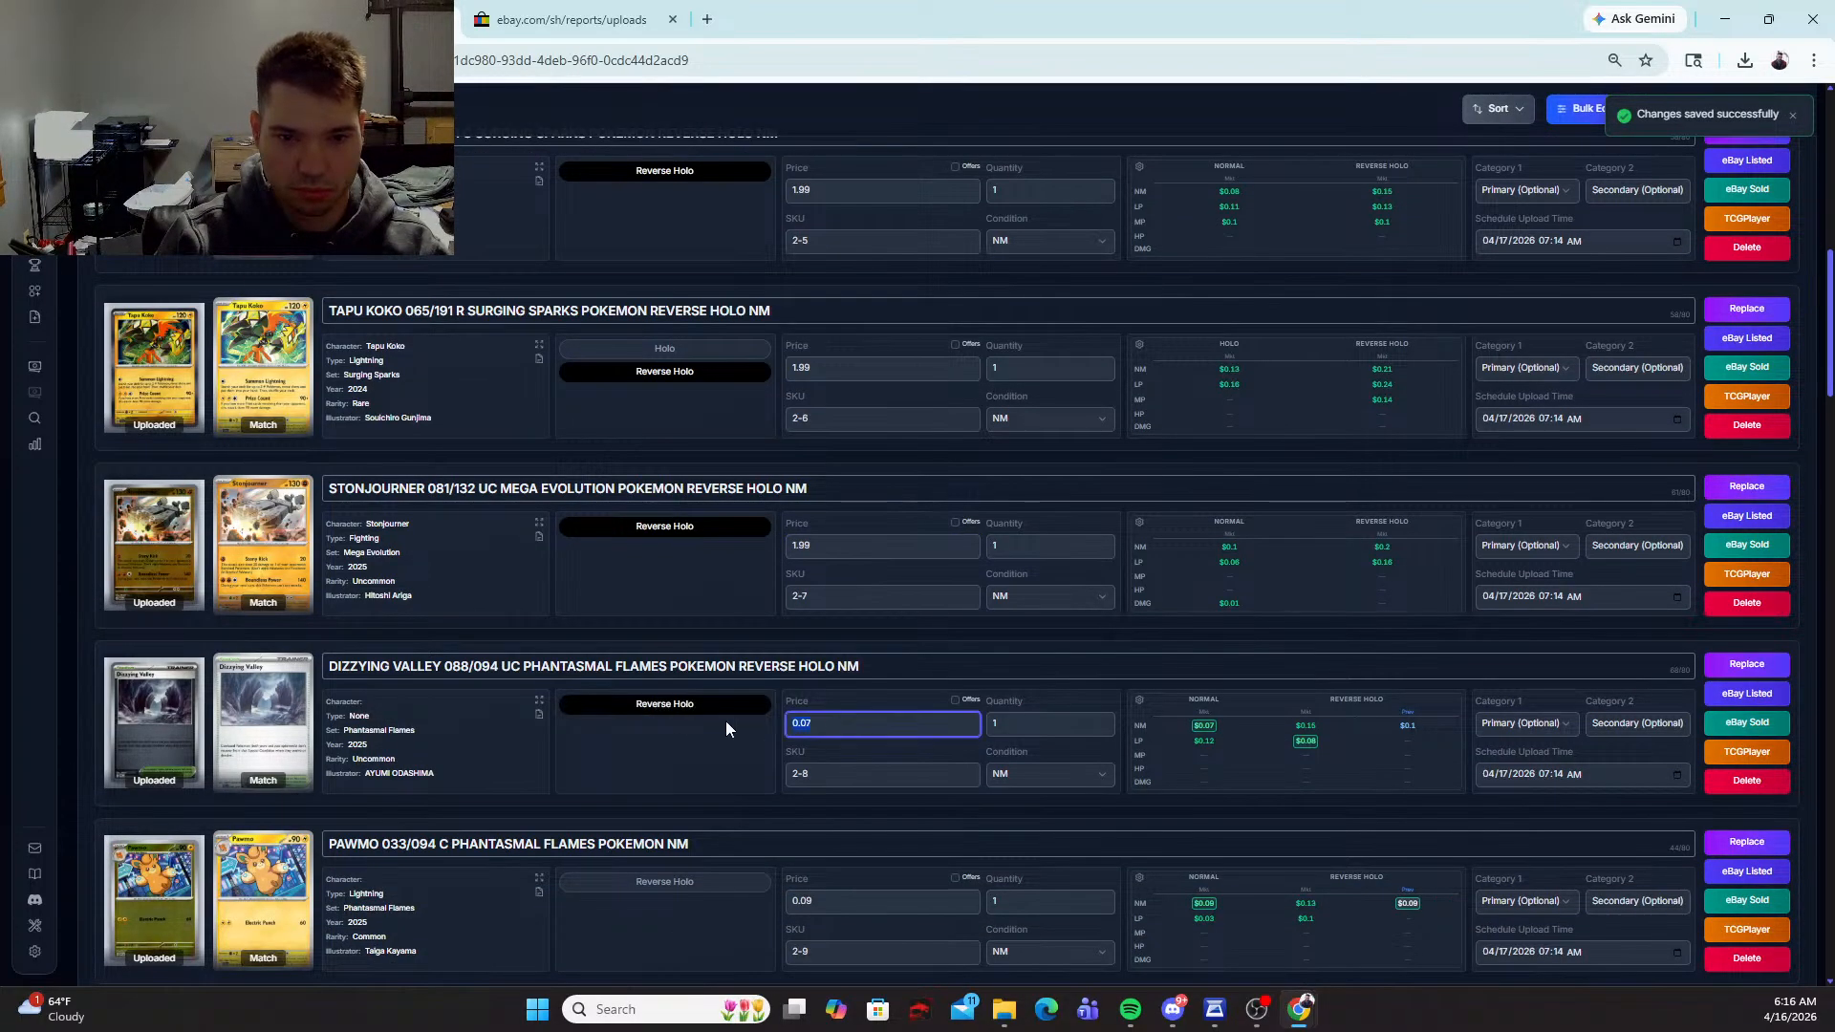
type("1.99")
Step: Mark the Pawmo and Nacli cards as Reverse Holo and price each at 1.99
scroll(727, 731, "down", 2)
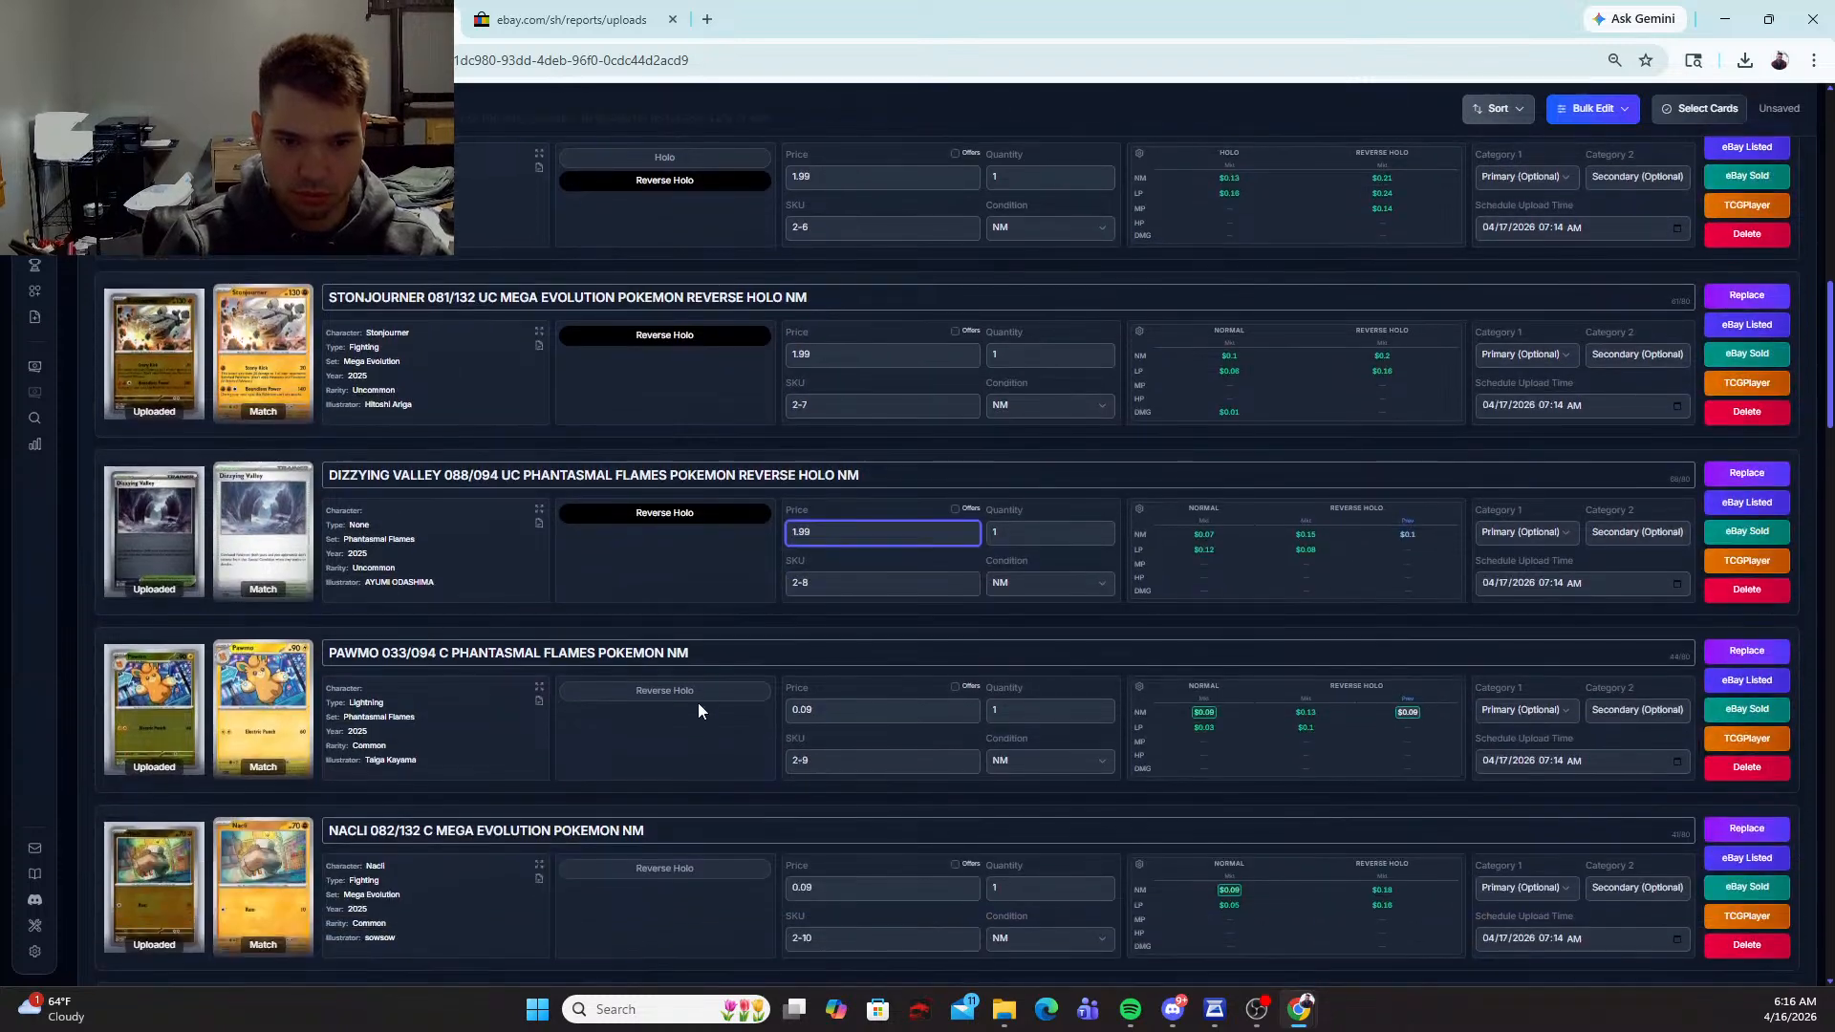
left_click(695, 712)
key("Tab")
type("1.998")
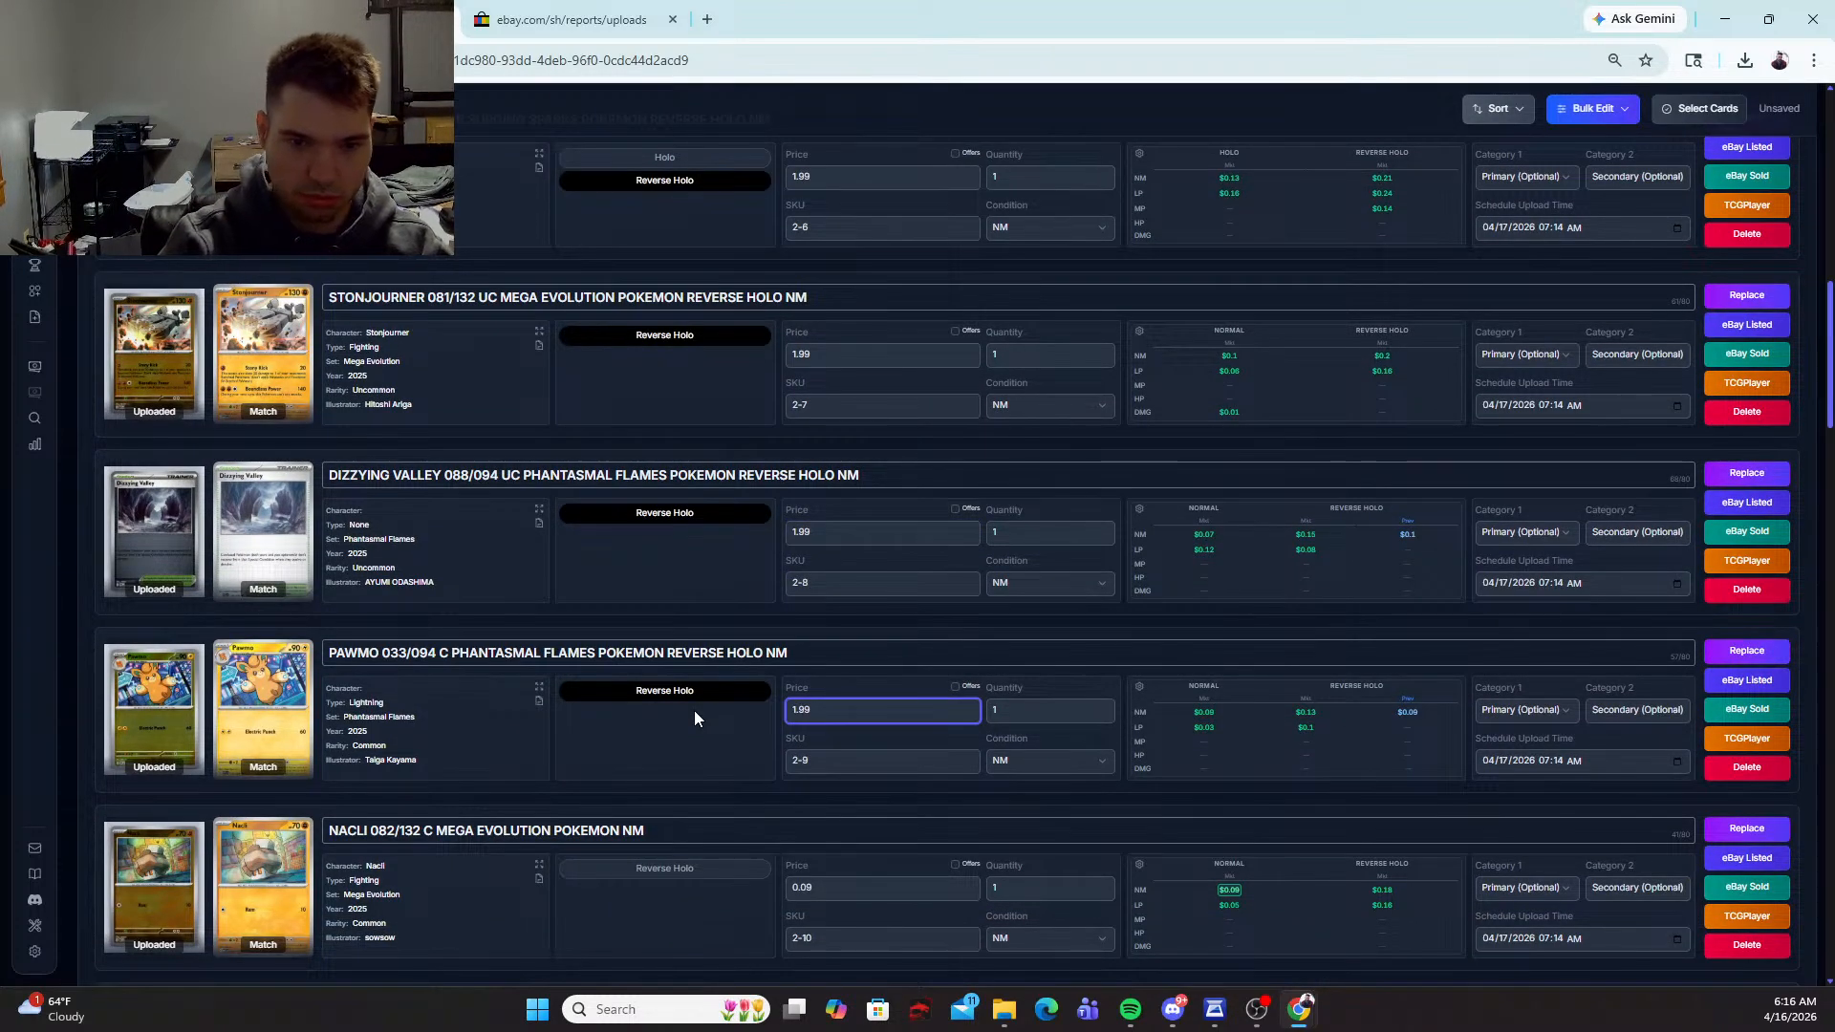
scroll(694, 721, "down", 1)
left_click(692, 774)
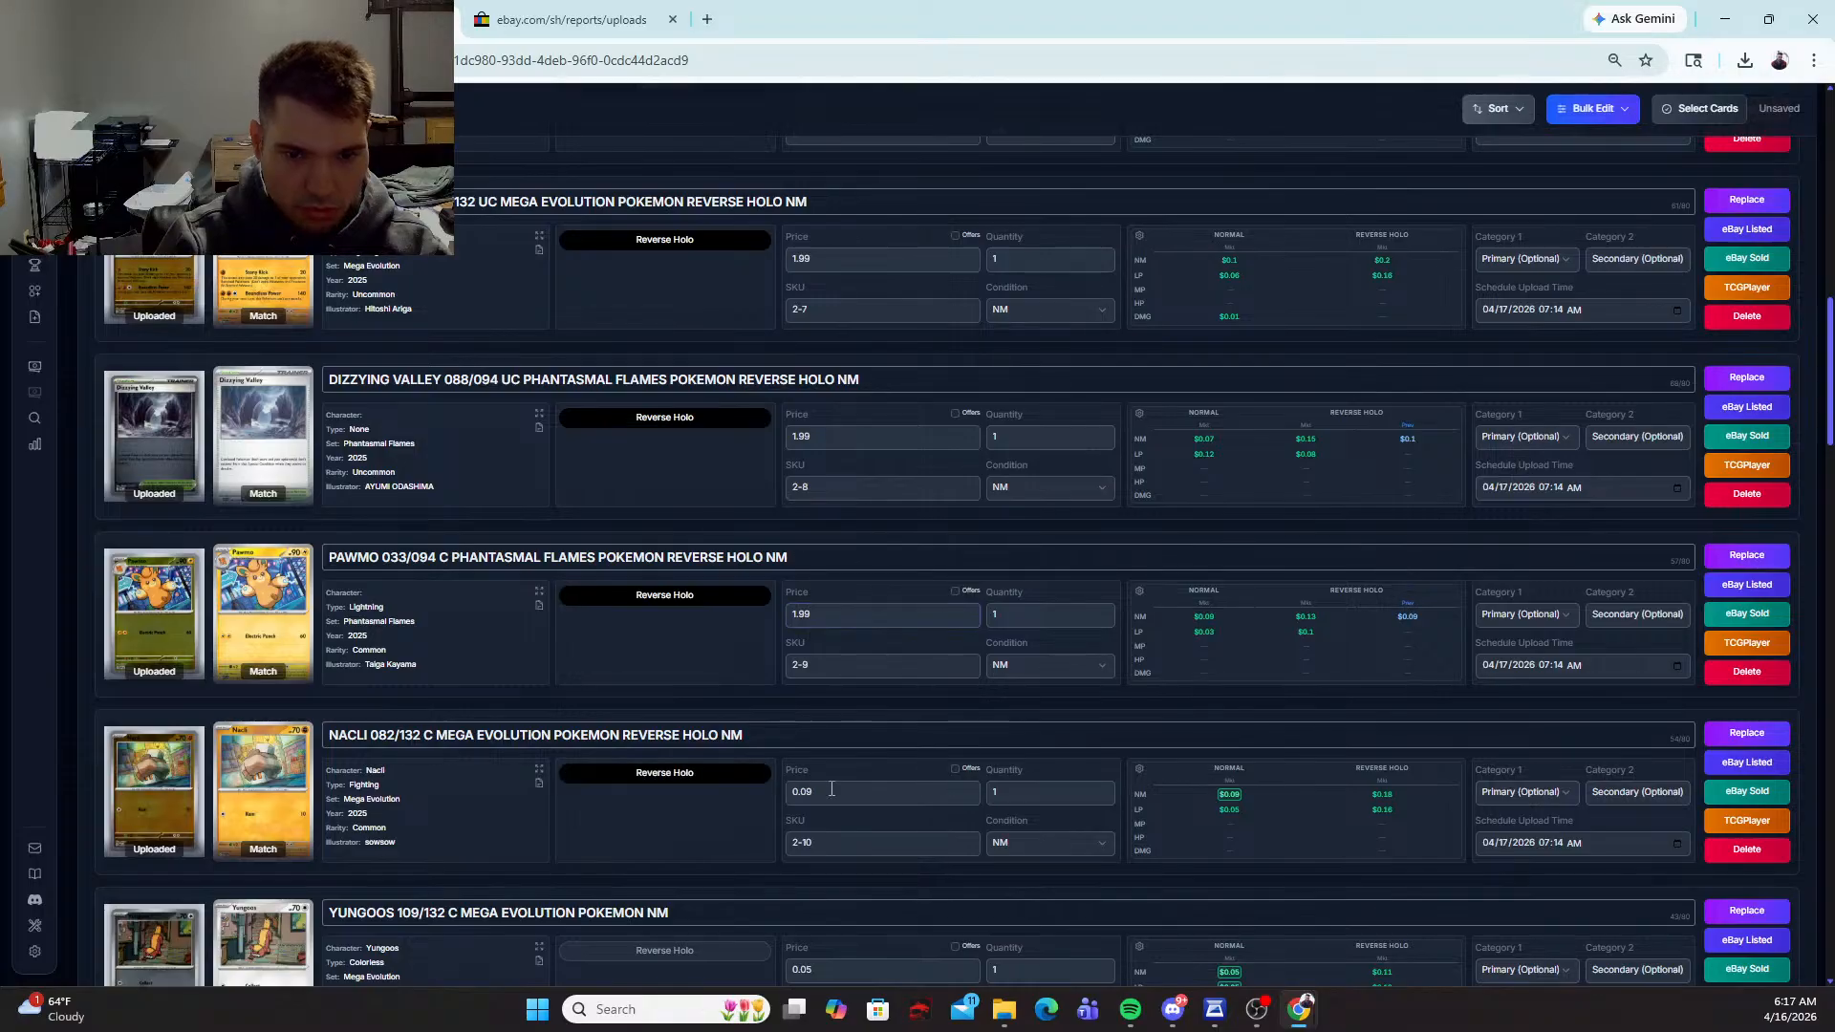
key("Tab")
type("1.99")
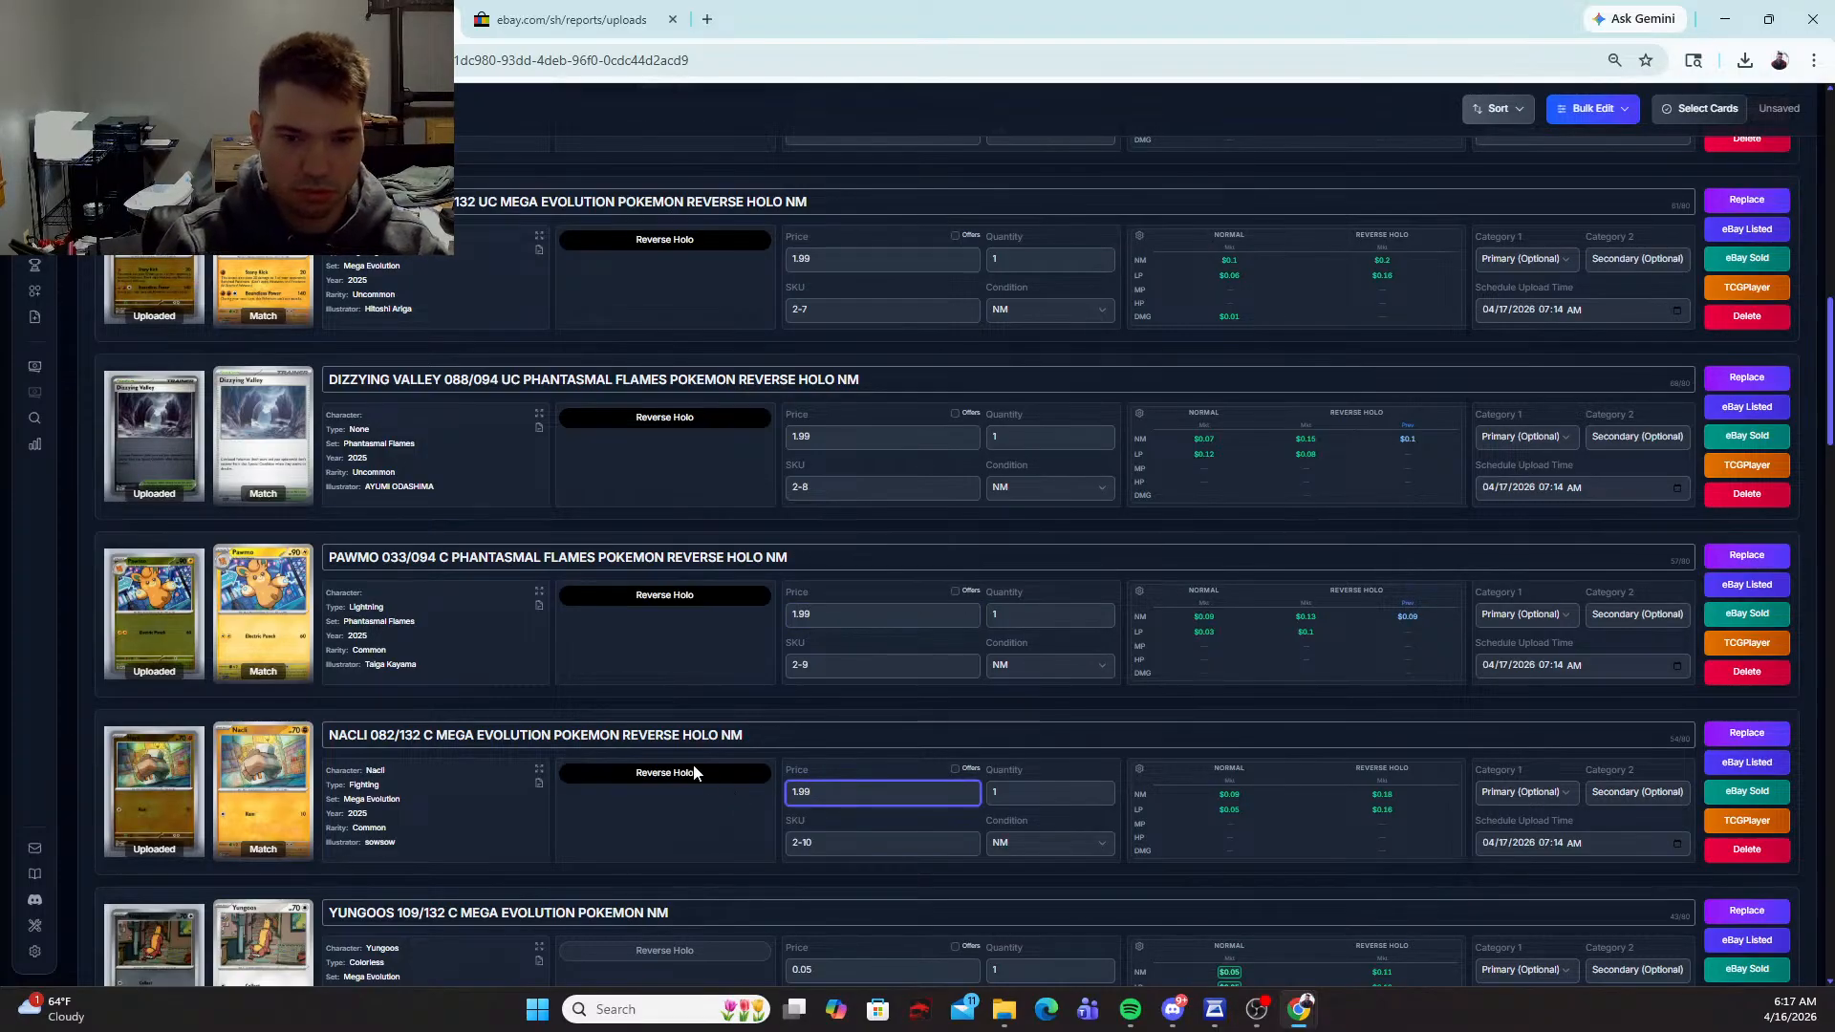
Step: Mark the Yungoos 109/132 card as Reverse Holo and set its price to 1.99
scroll(695, 772, "down", 3)
left_click(678, 663)
key("Tab")
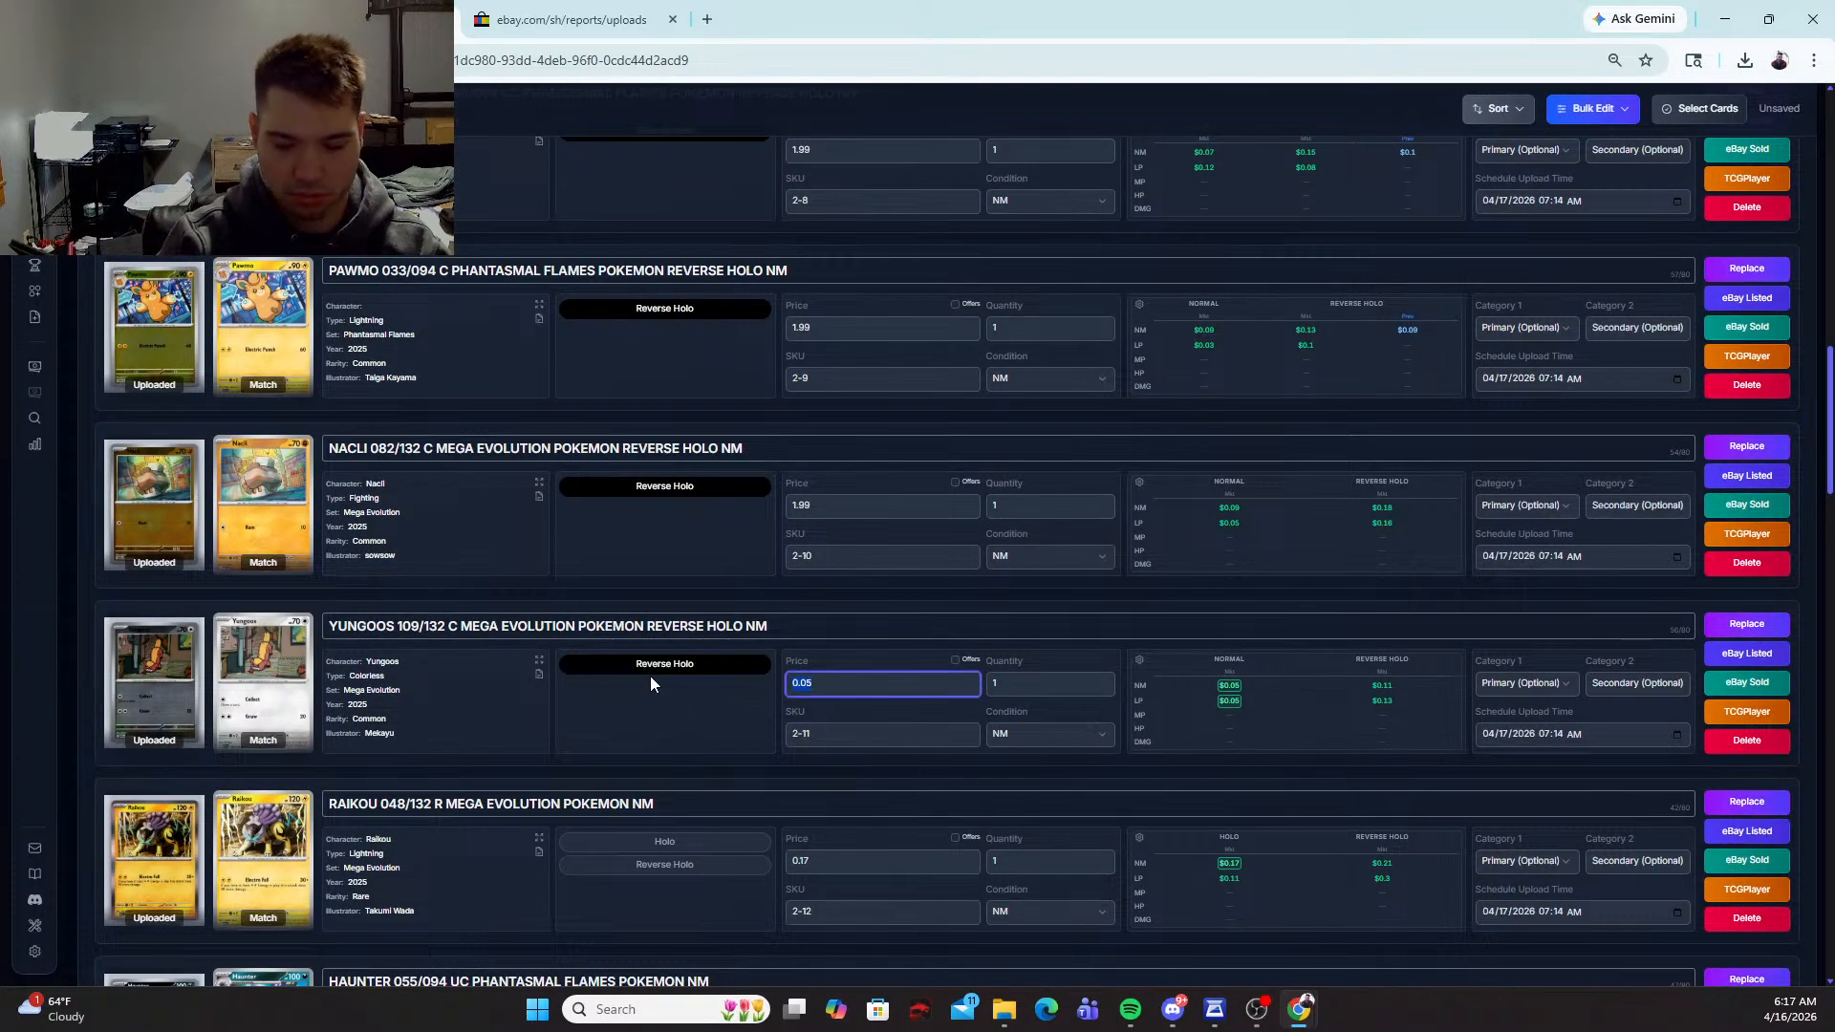
type("1.99")
Step: Mark the Raikou 048/132 card as Holo and set its price to 1.99
scroll(650, 675, "down", 2)
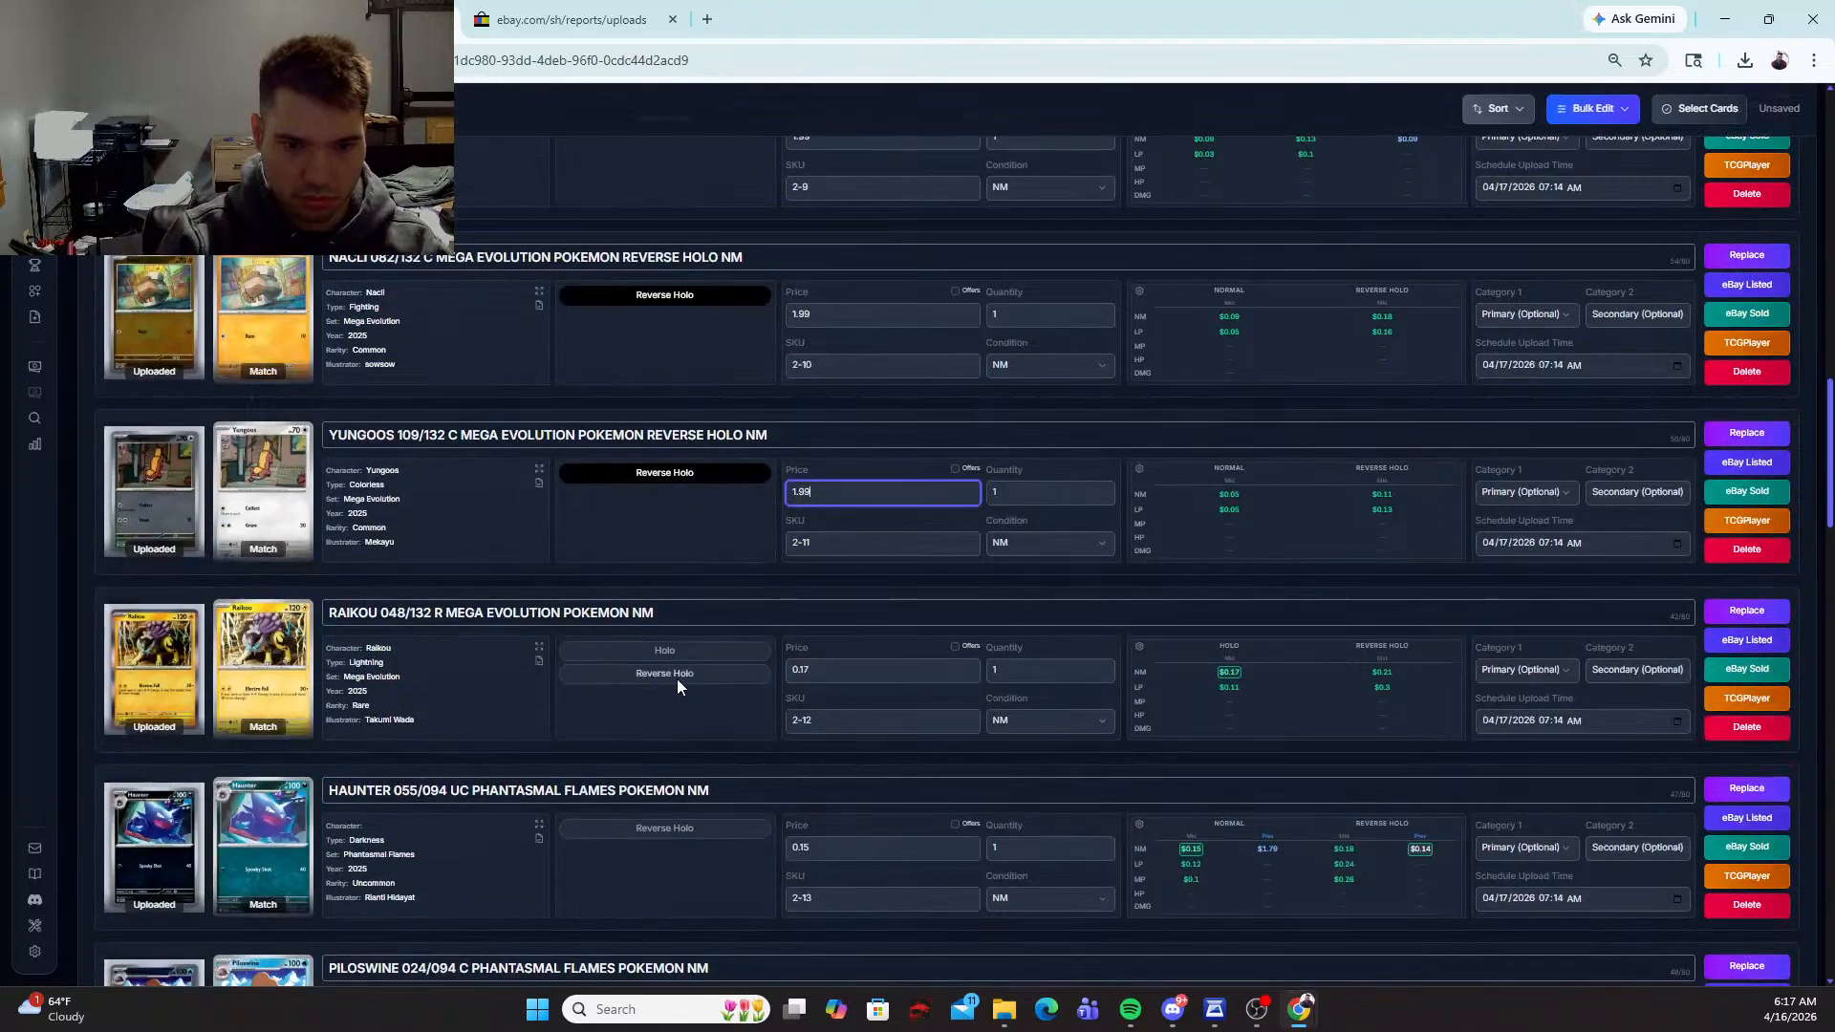
left_click(675, 646)
key("Tab")
type("1")
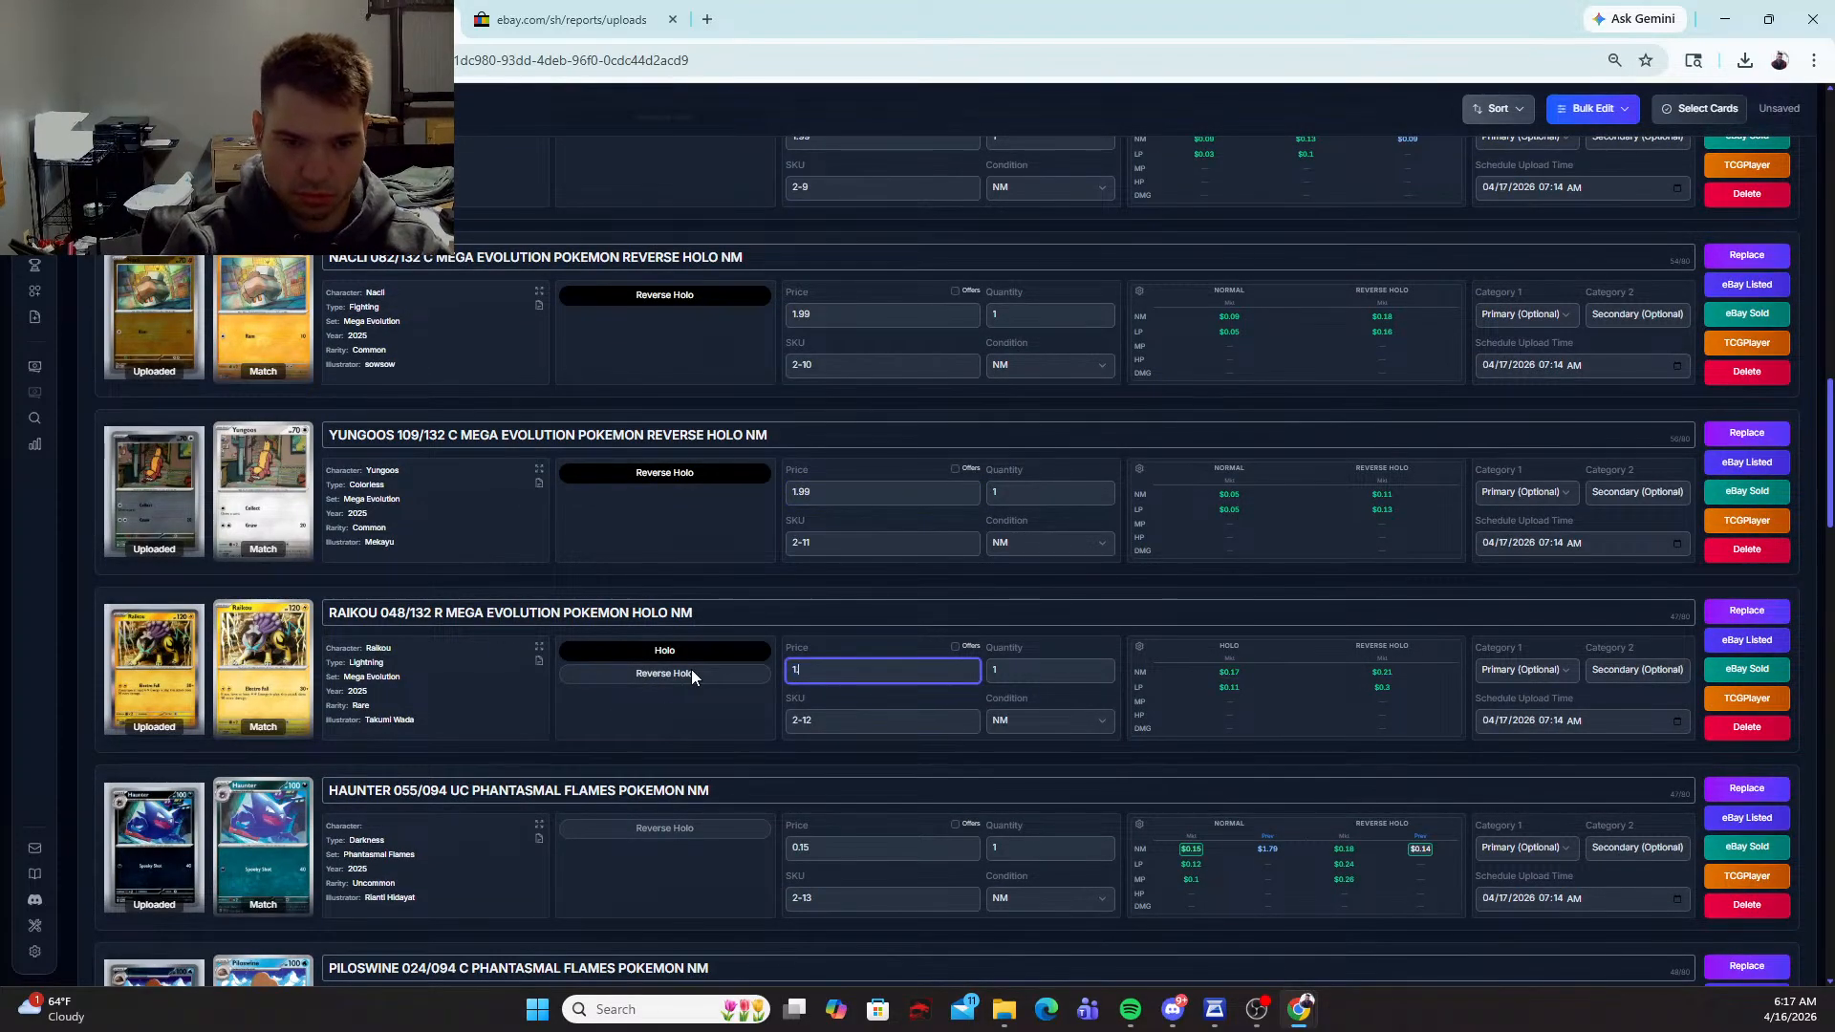
type(".99")
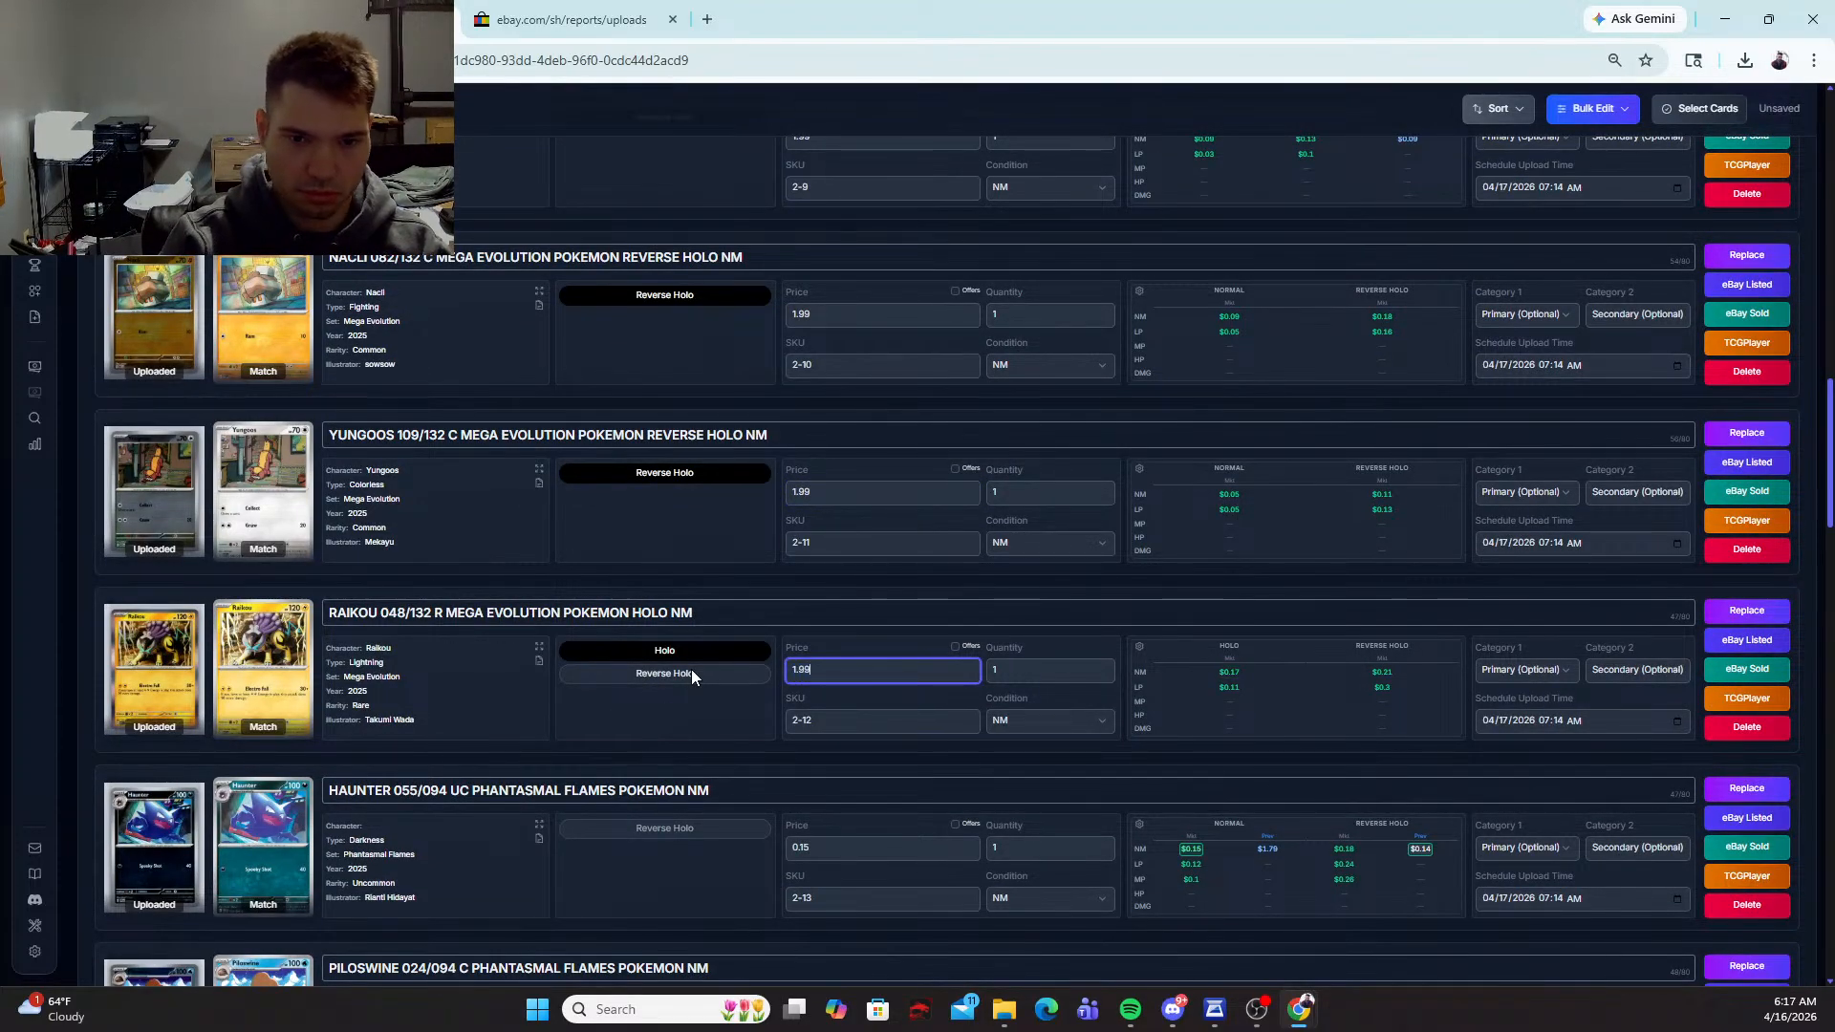
Step: Mark the Haunter and Piloswine cards from Phantasmal Flames as Reverse Holo and price each at 1.99
left_click(675, 830)
key("Tab")
type("1")
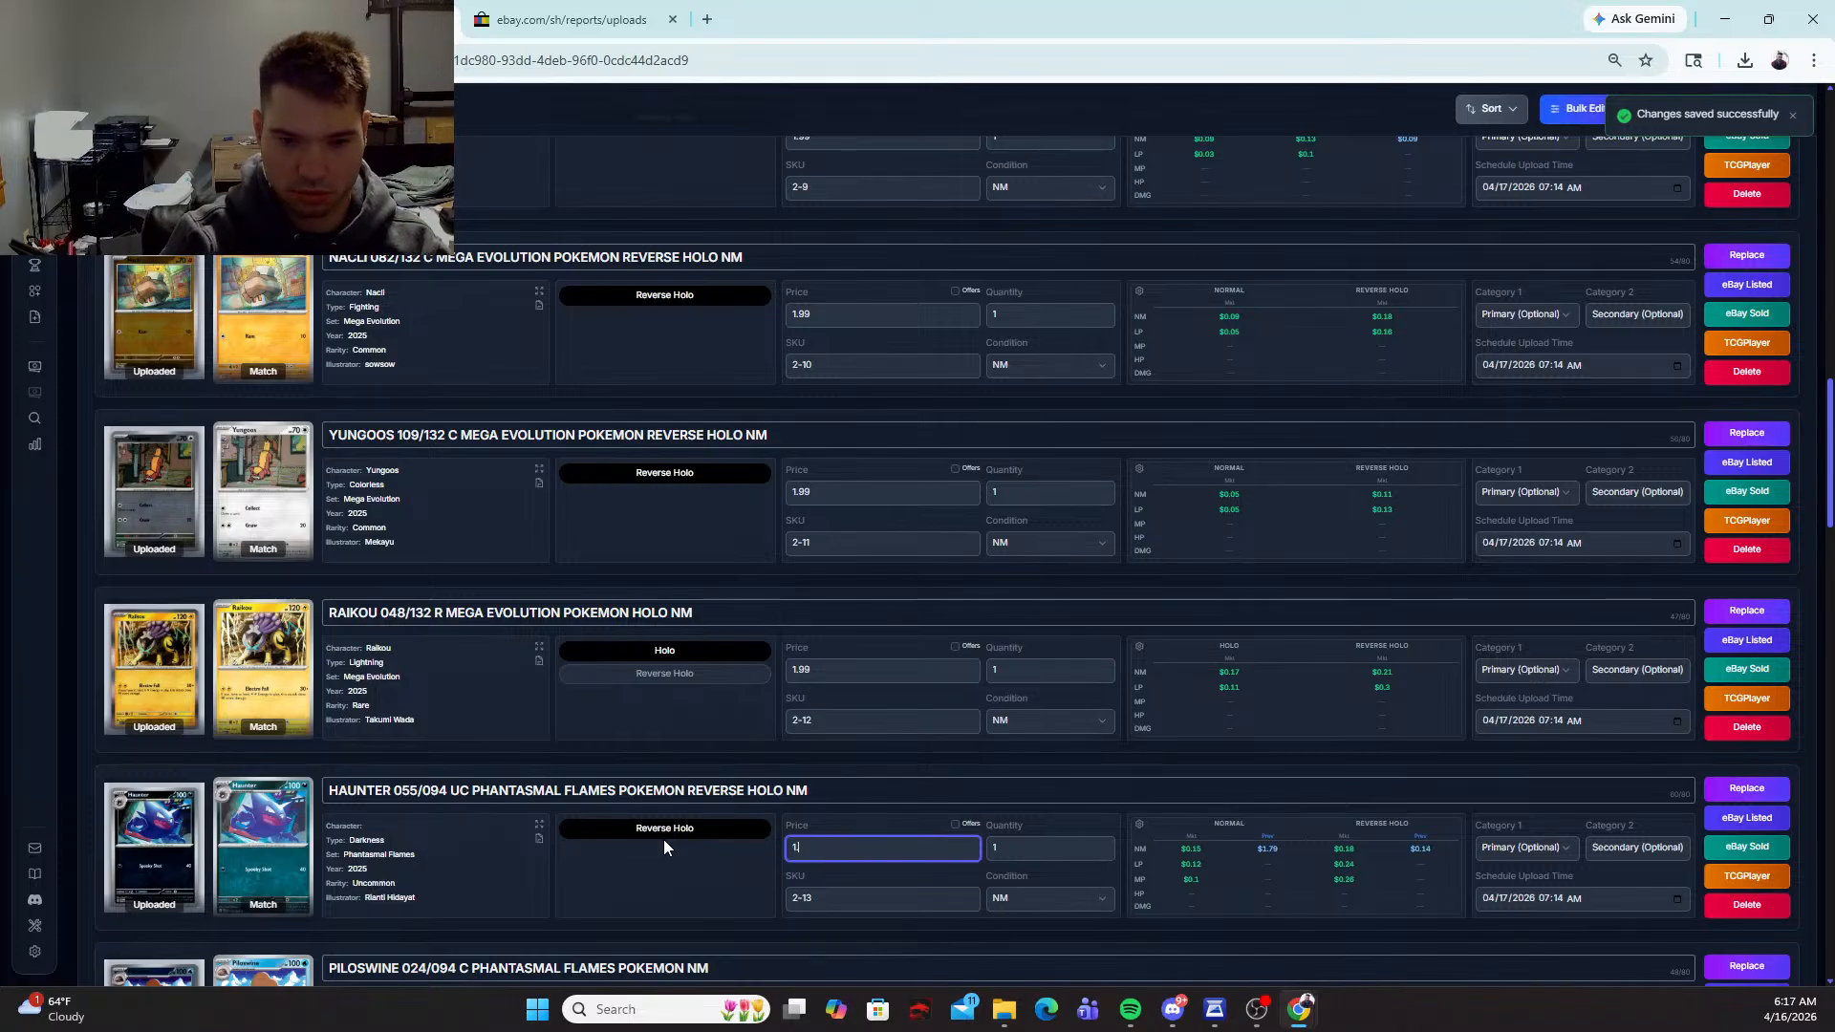
type(".99")
scroll(559, 732, "down", 3)
left_click(639, 719)
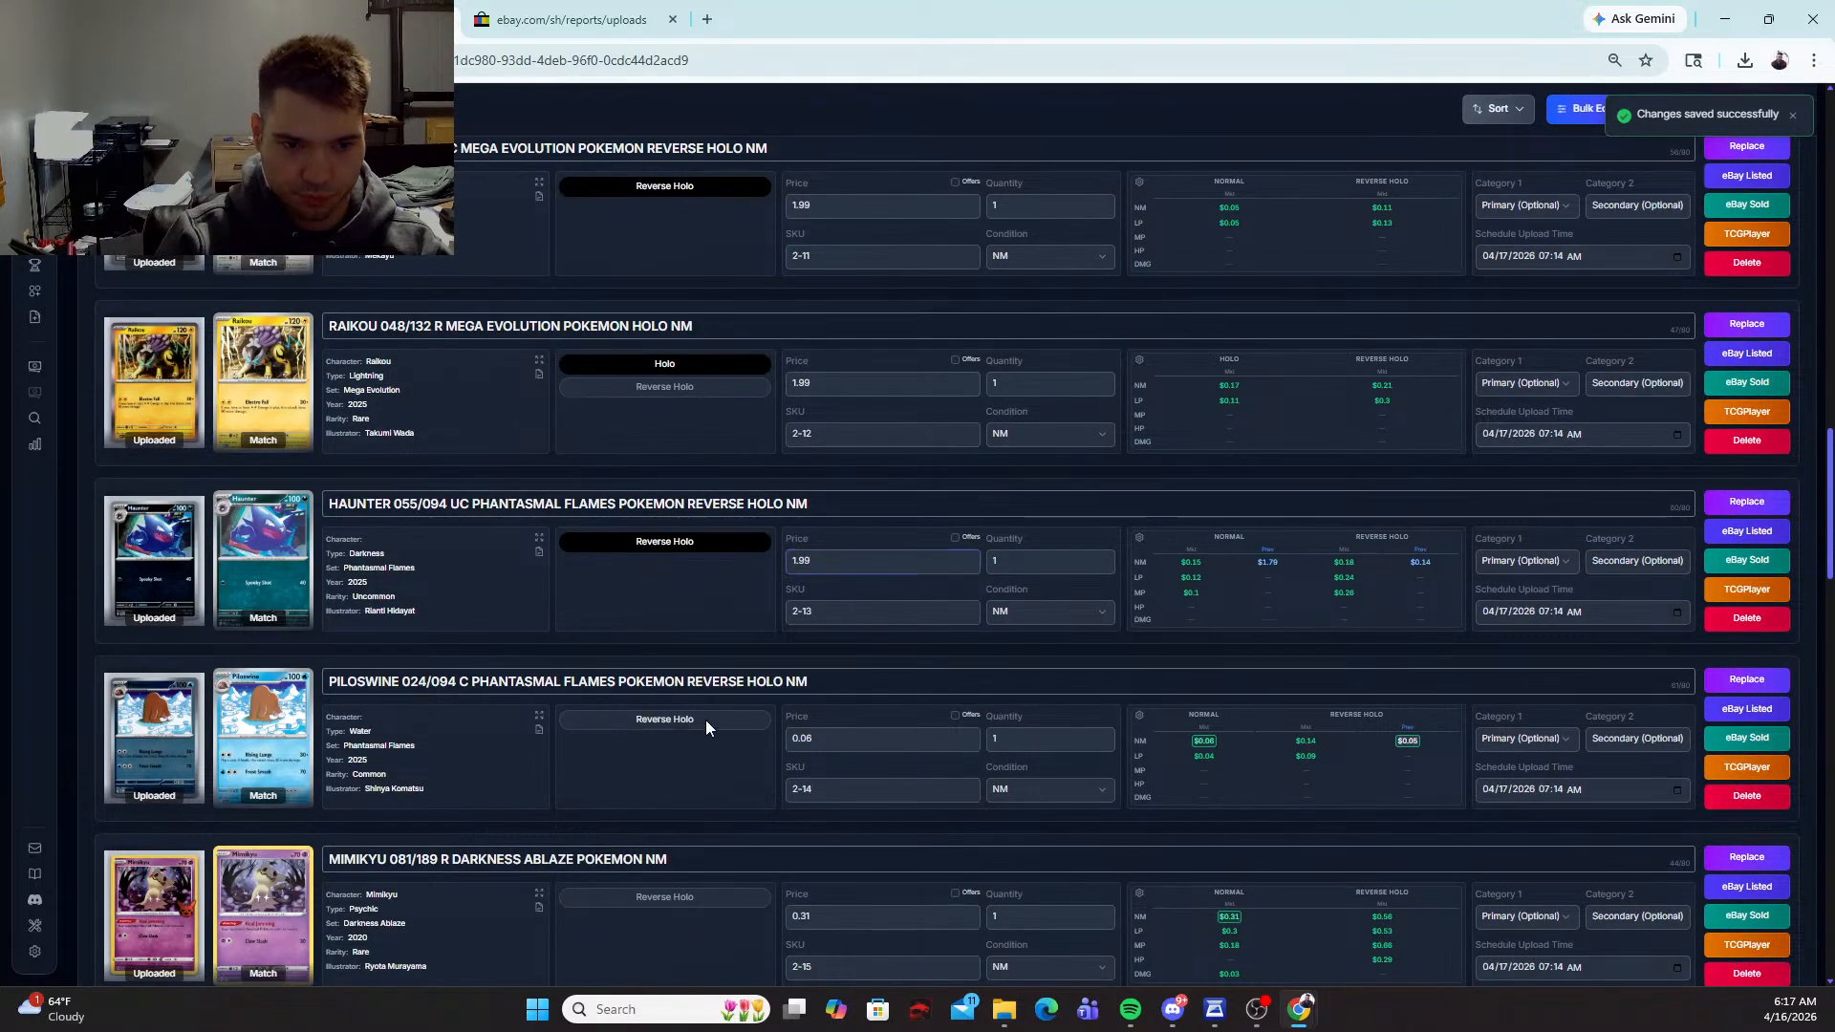
key("Tab")
type("1.99")
key("Tab")
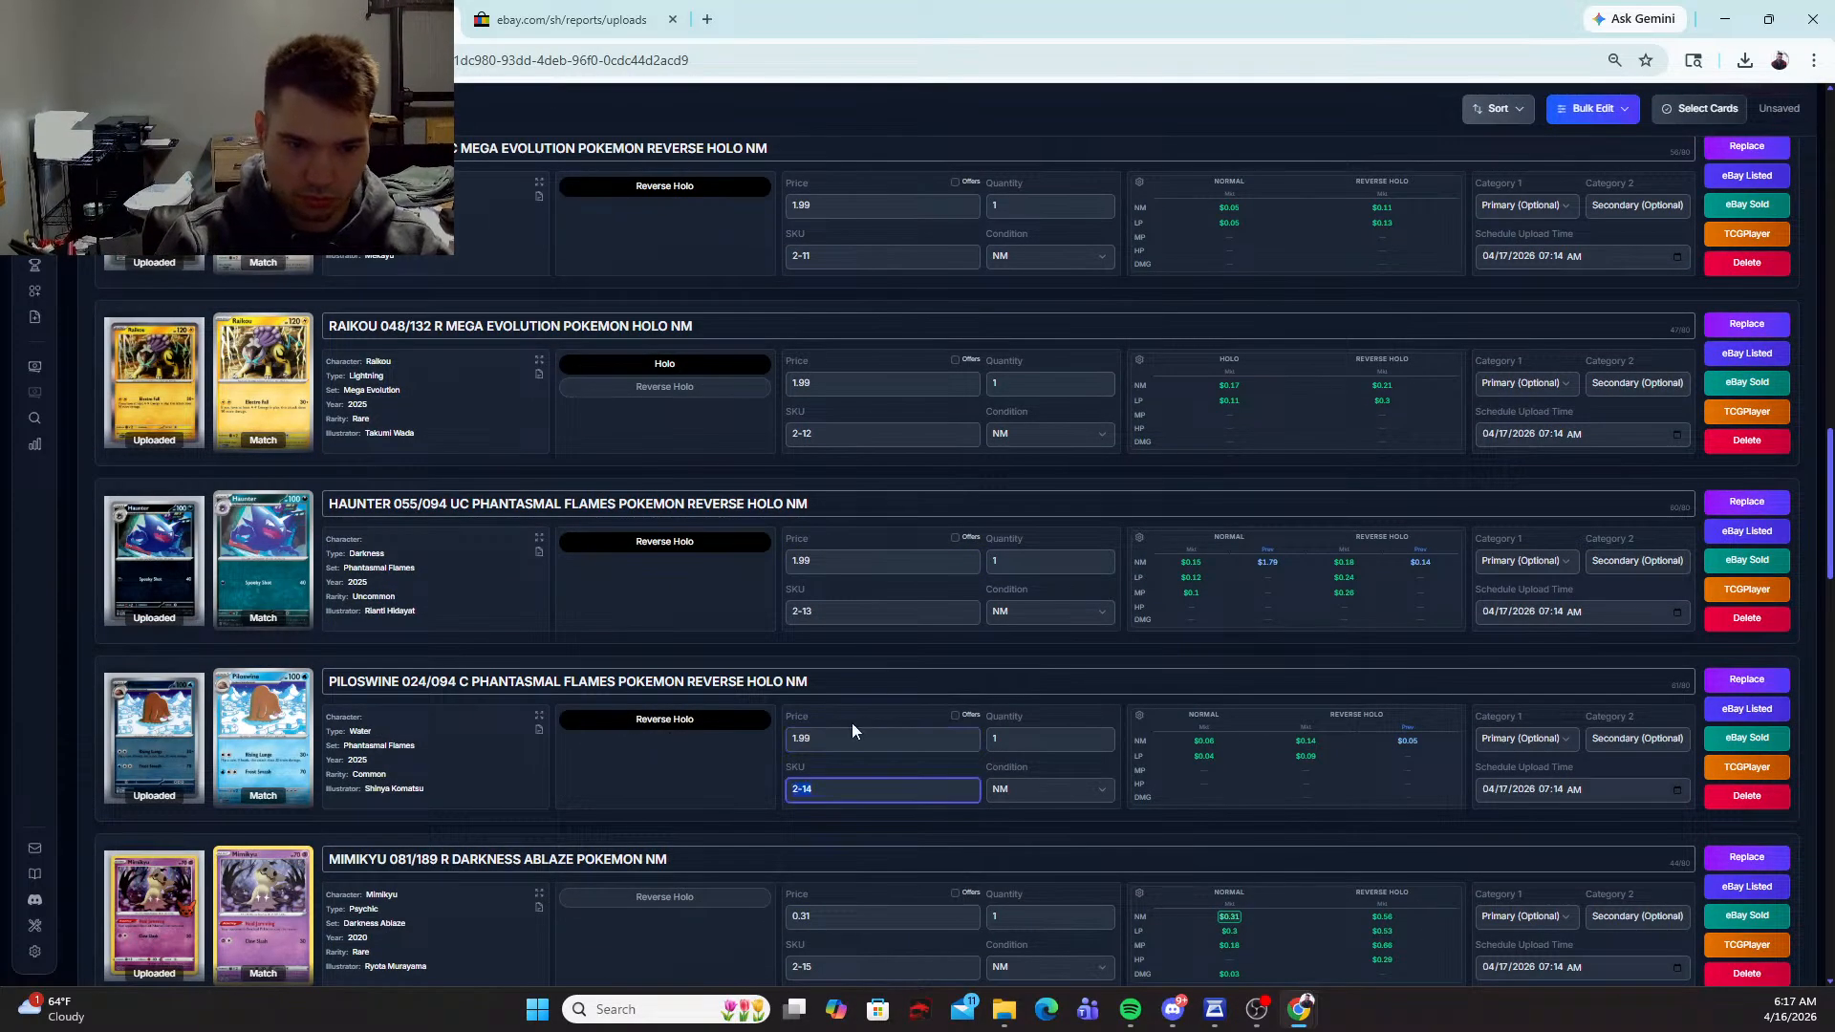
Step: Replace the Darkness Ablaze match of the Mimikyu card with the Trick or Trade BOOster #081/189 version
left_click(1738, 853)
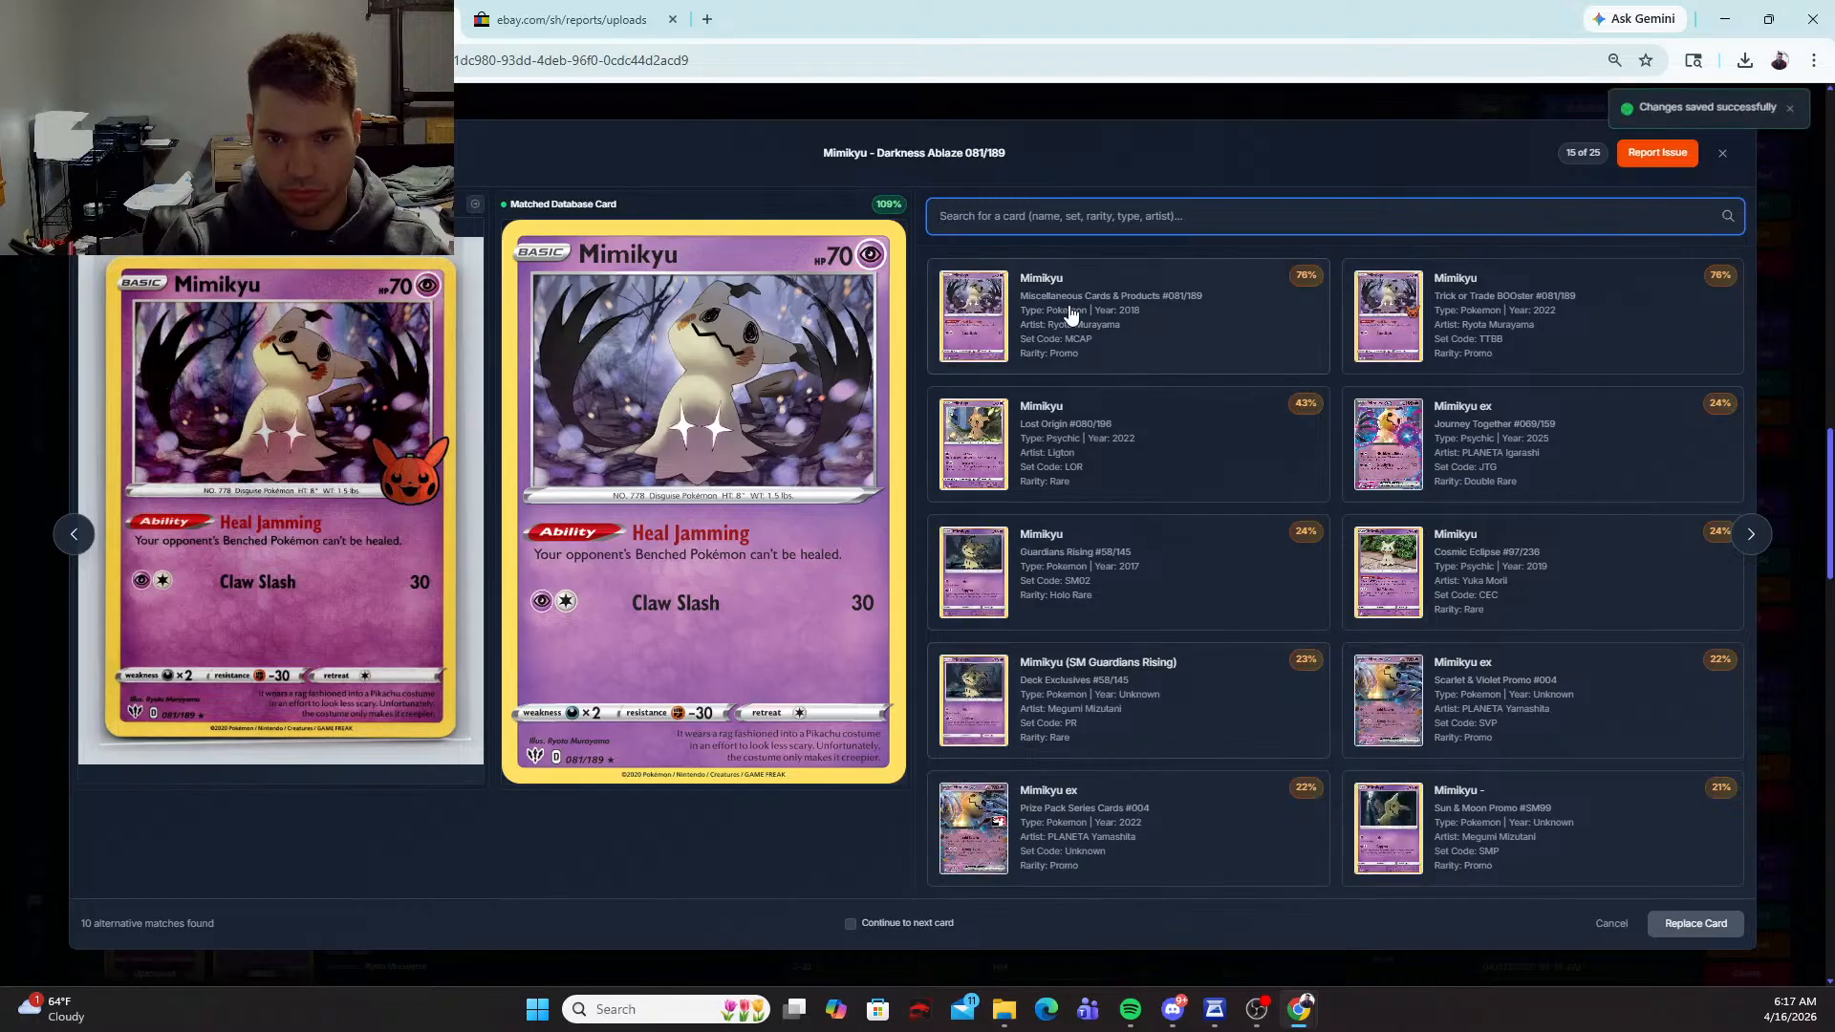
left_click(1474, 335)
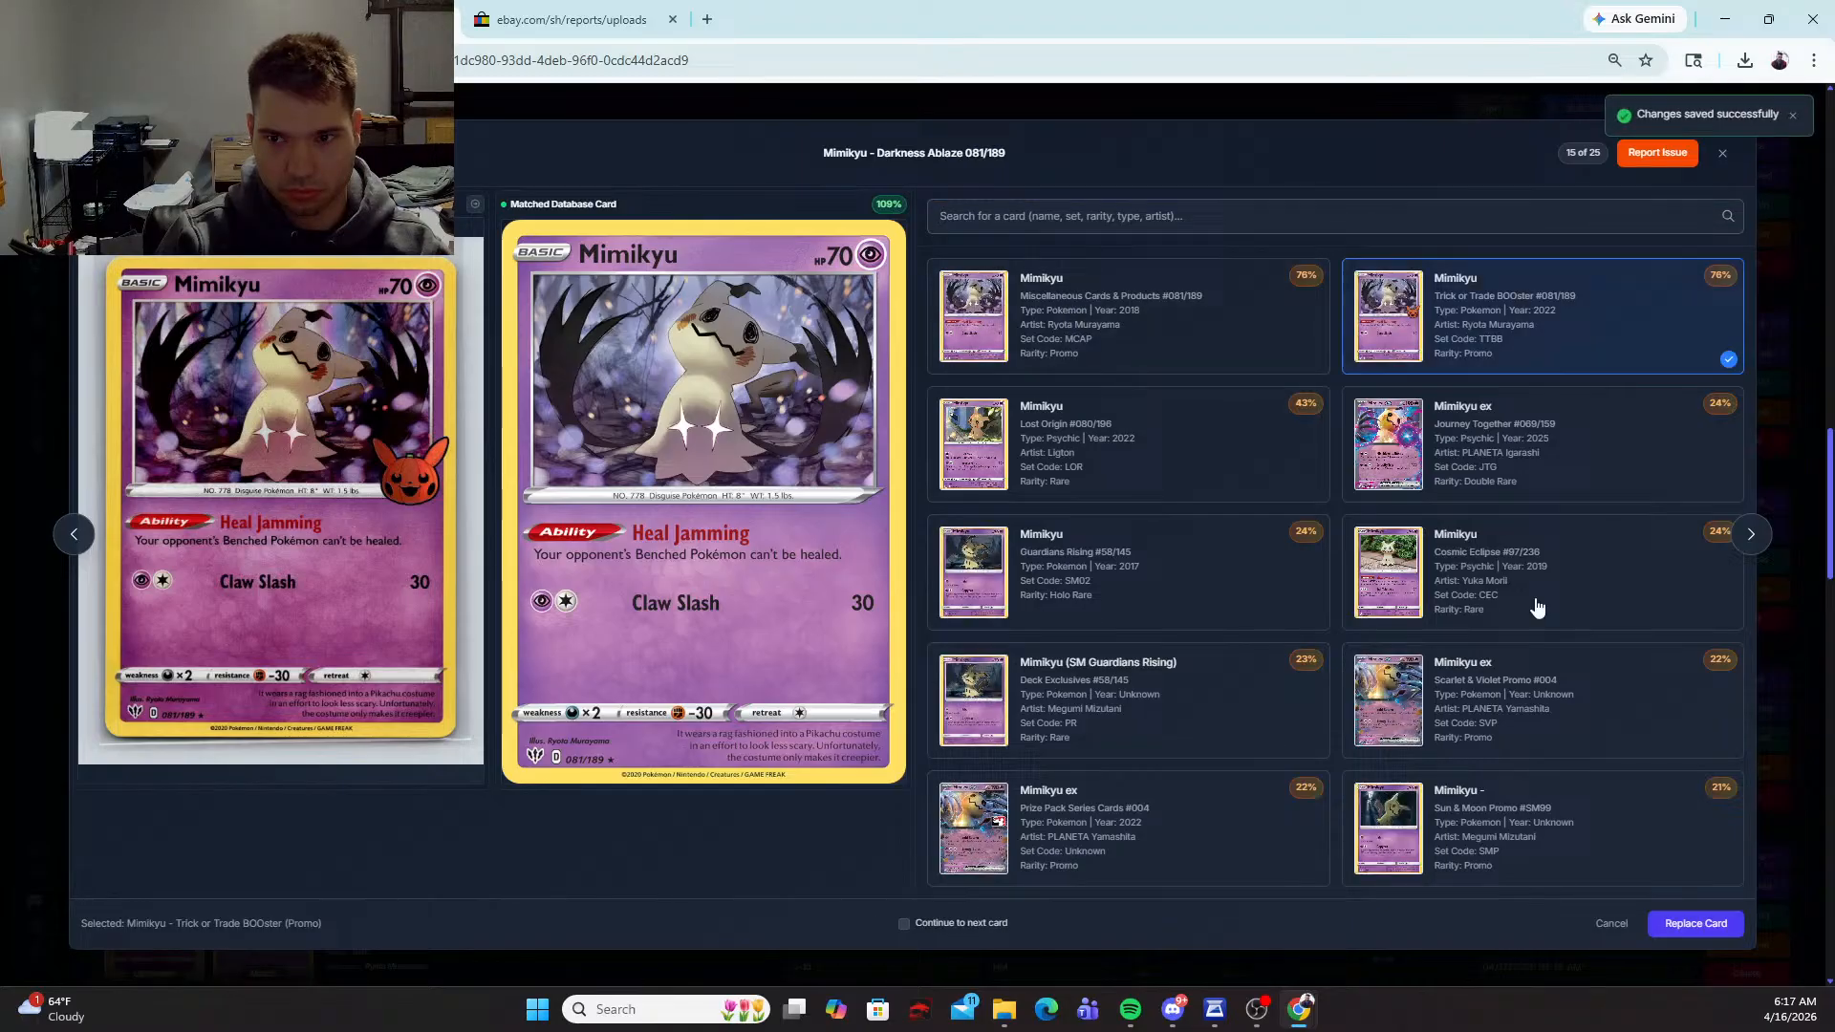
left_click(1678, 923)
Step: Mark the Trick or Trade Mimikyu card as Holo and set its price to 1.99
scroll(793, 803, "down", 2)
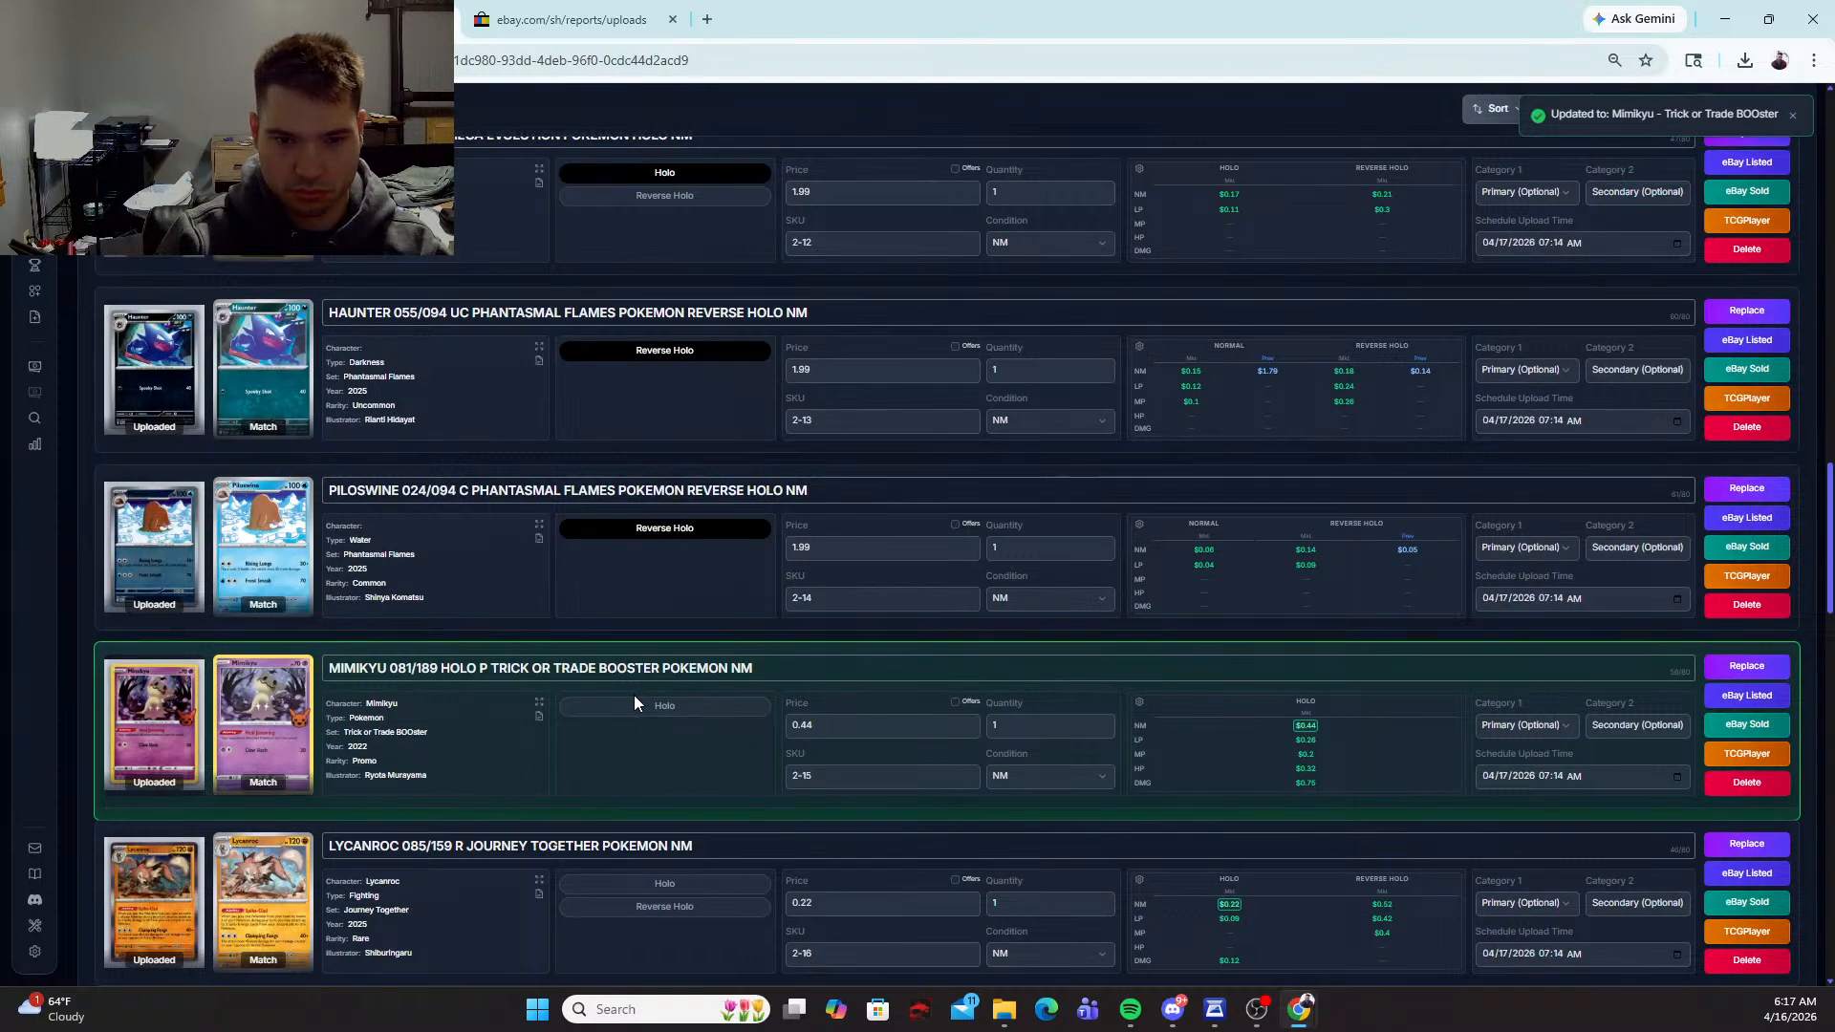
left_click(742, 713)
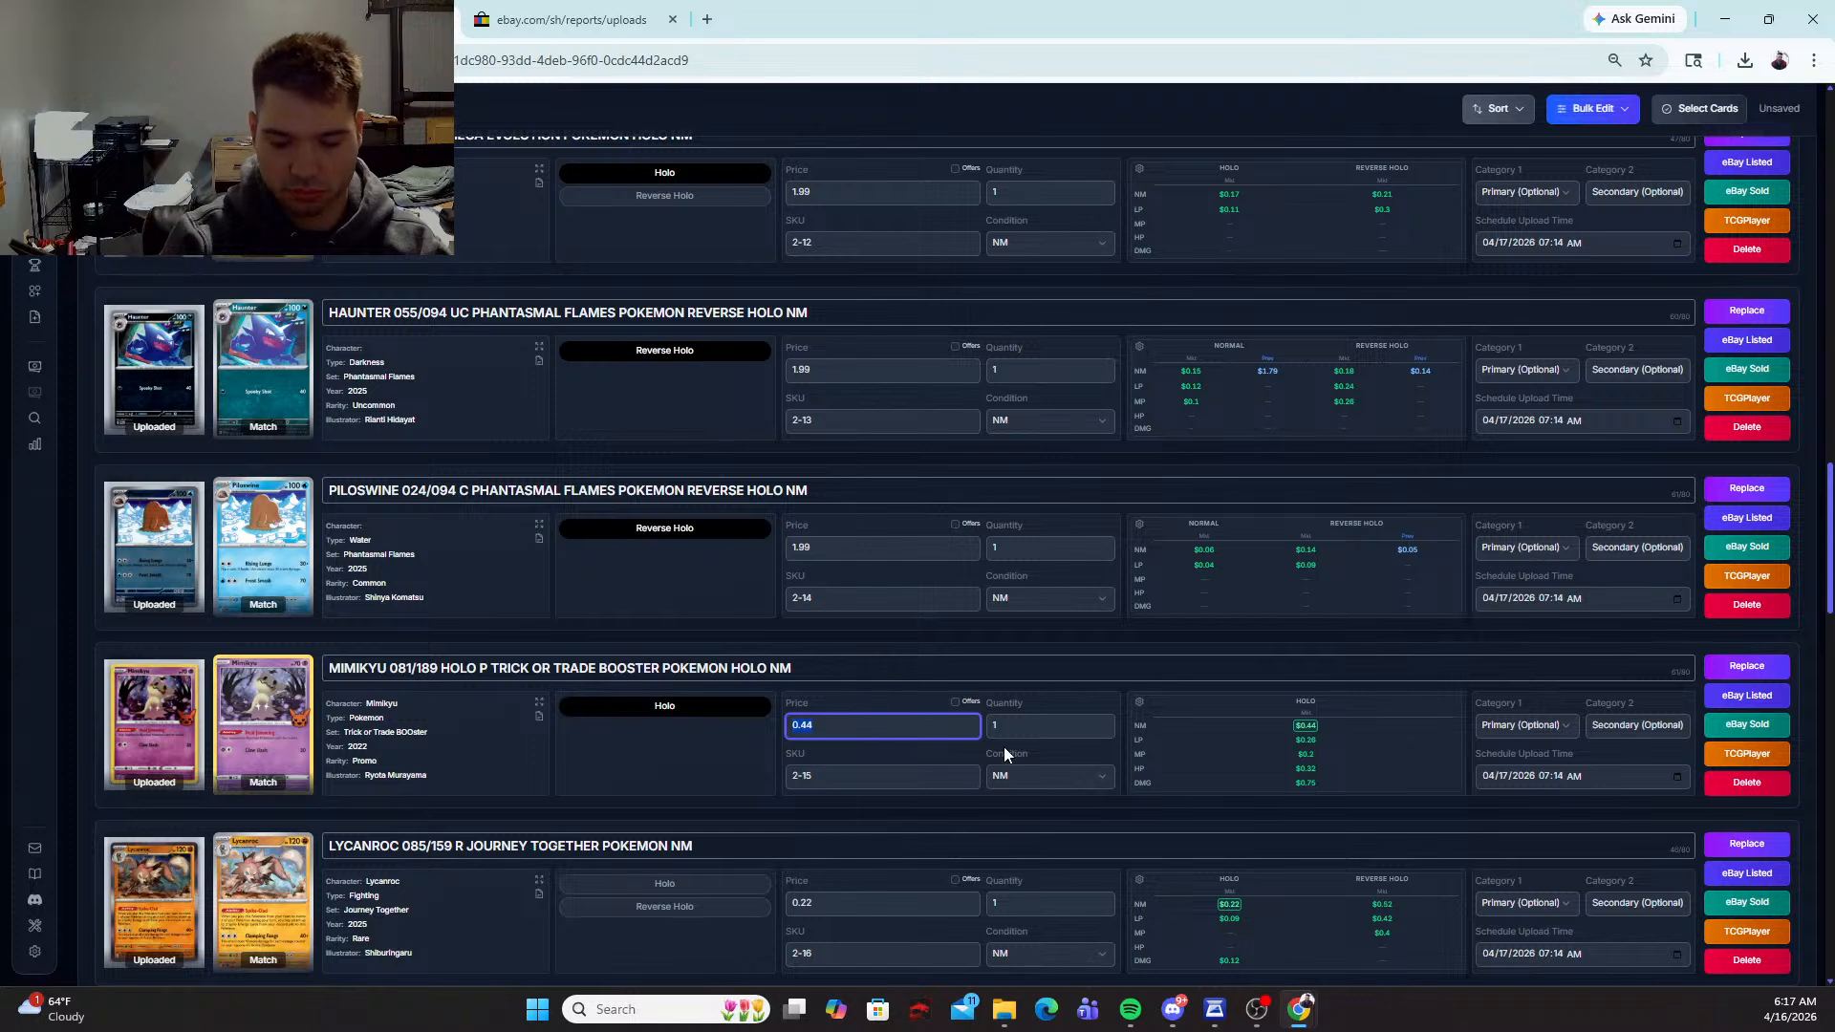
type("1.99")
Step: Mark the Lycanroc 085/159 card as Holo and set its price to 1.99
scroll(687, 704, "down", 2)
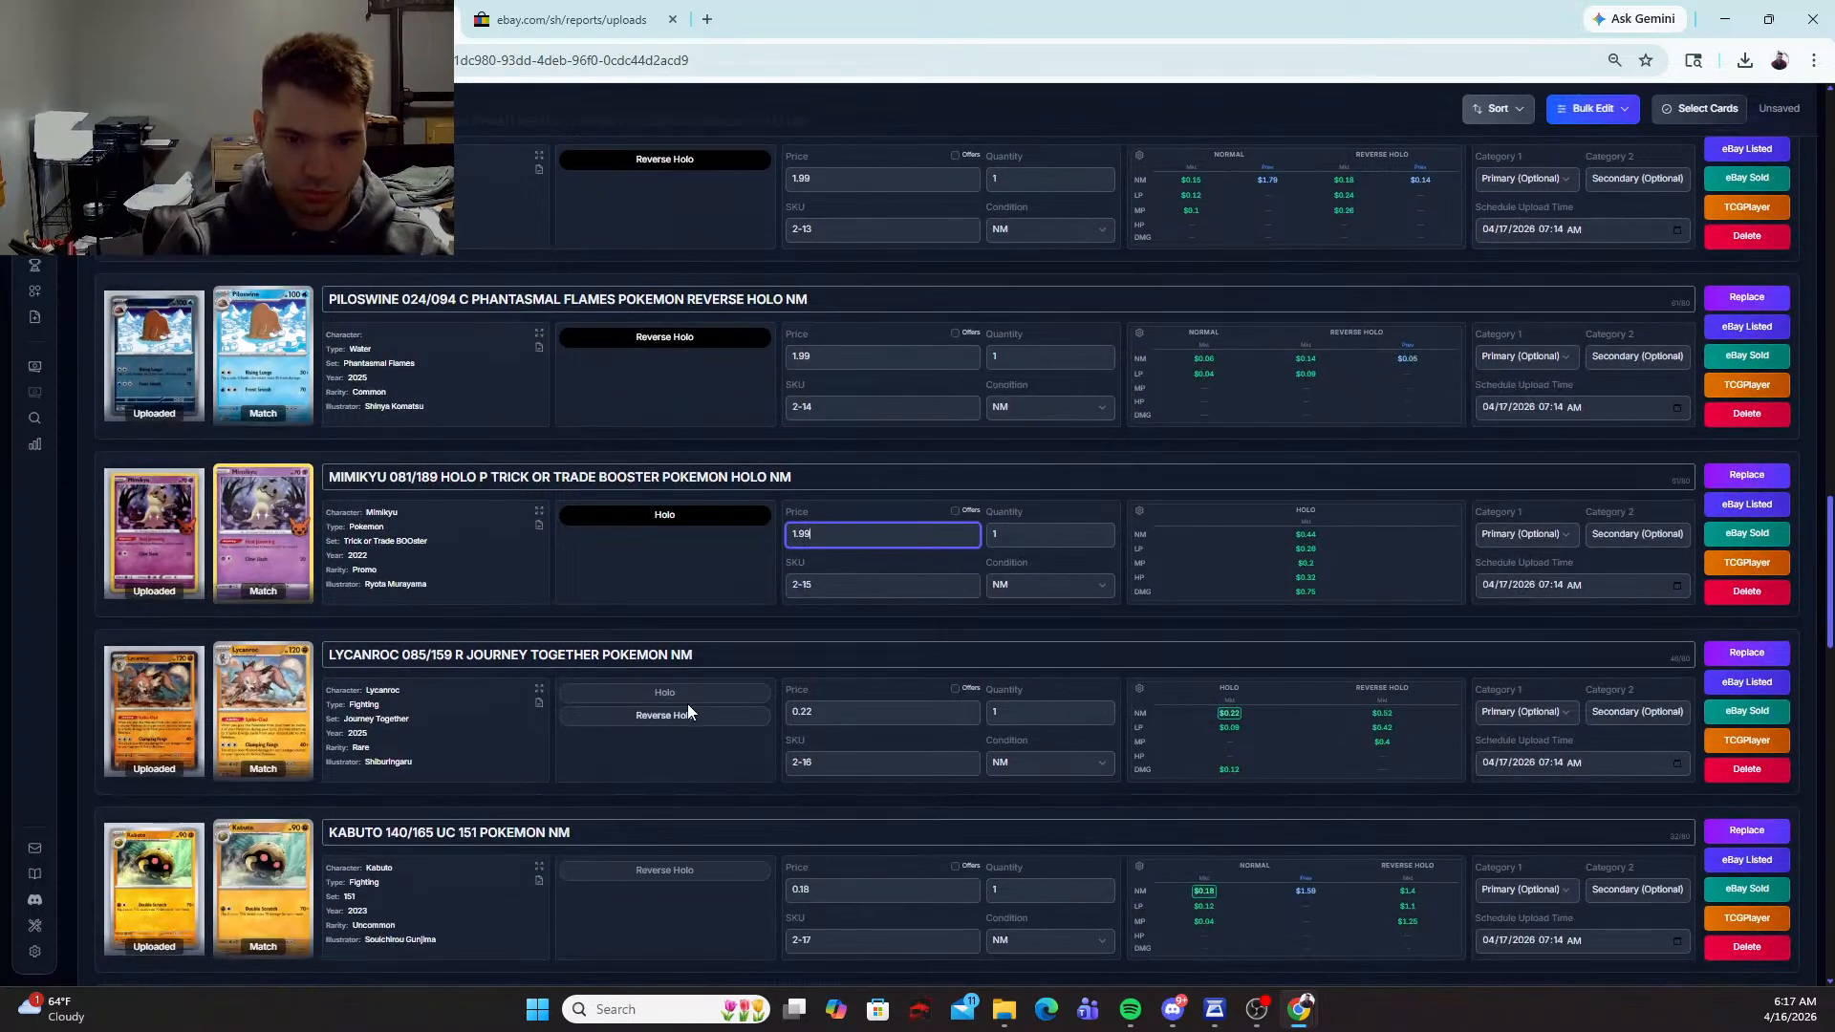
left_click(668, 694)
type("1.9")
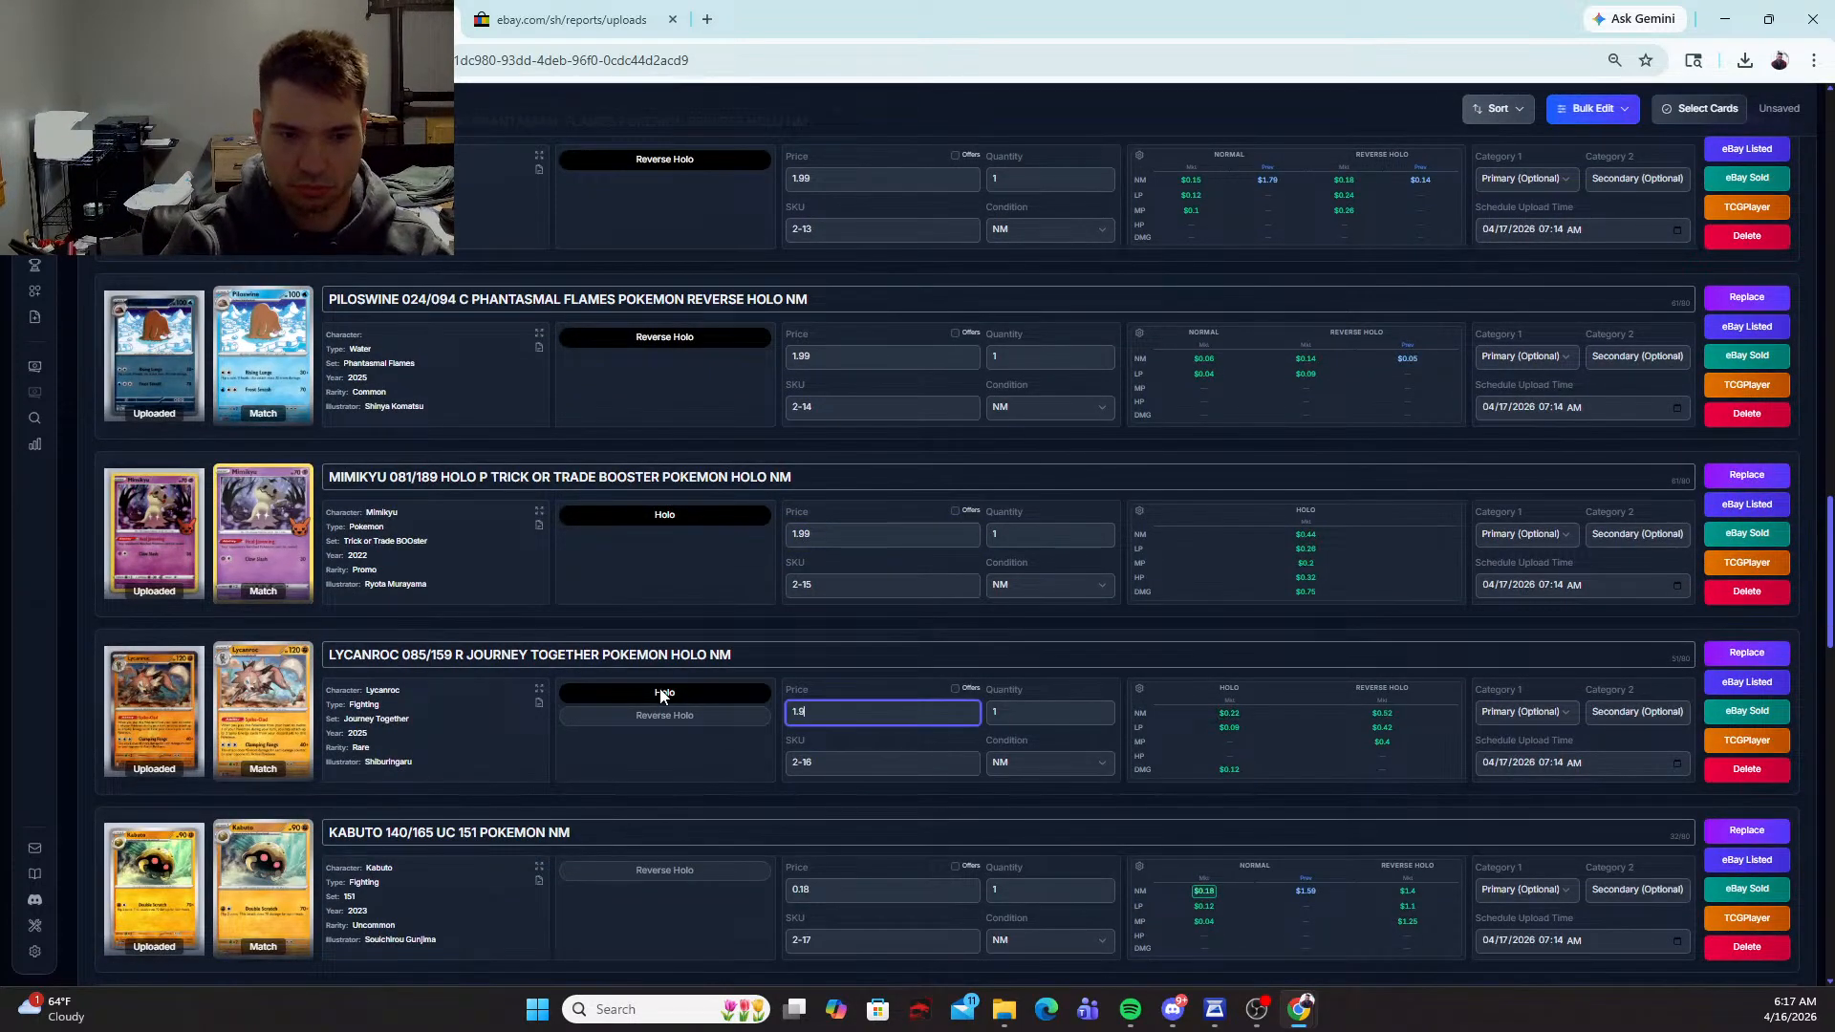
type("9")
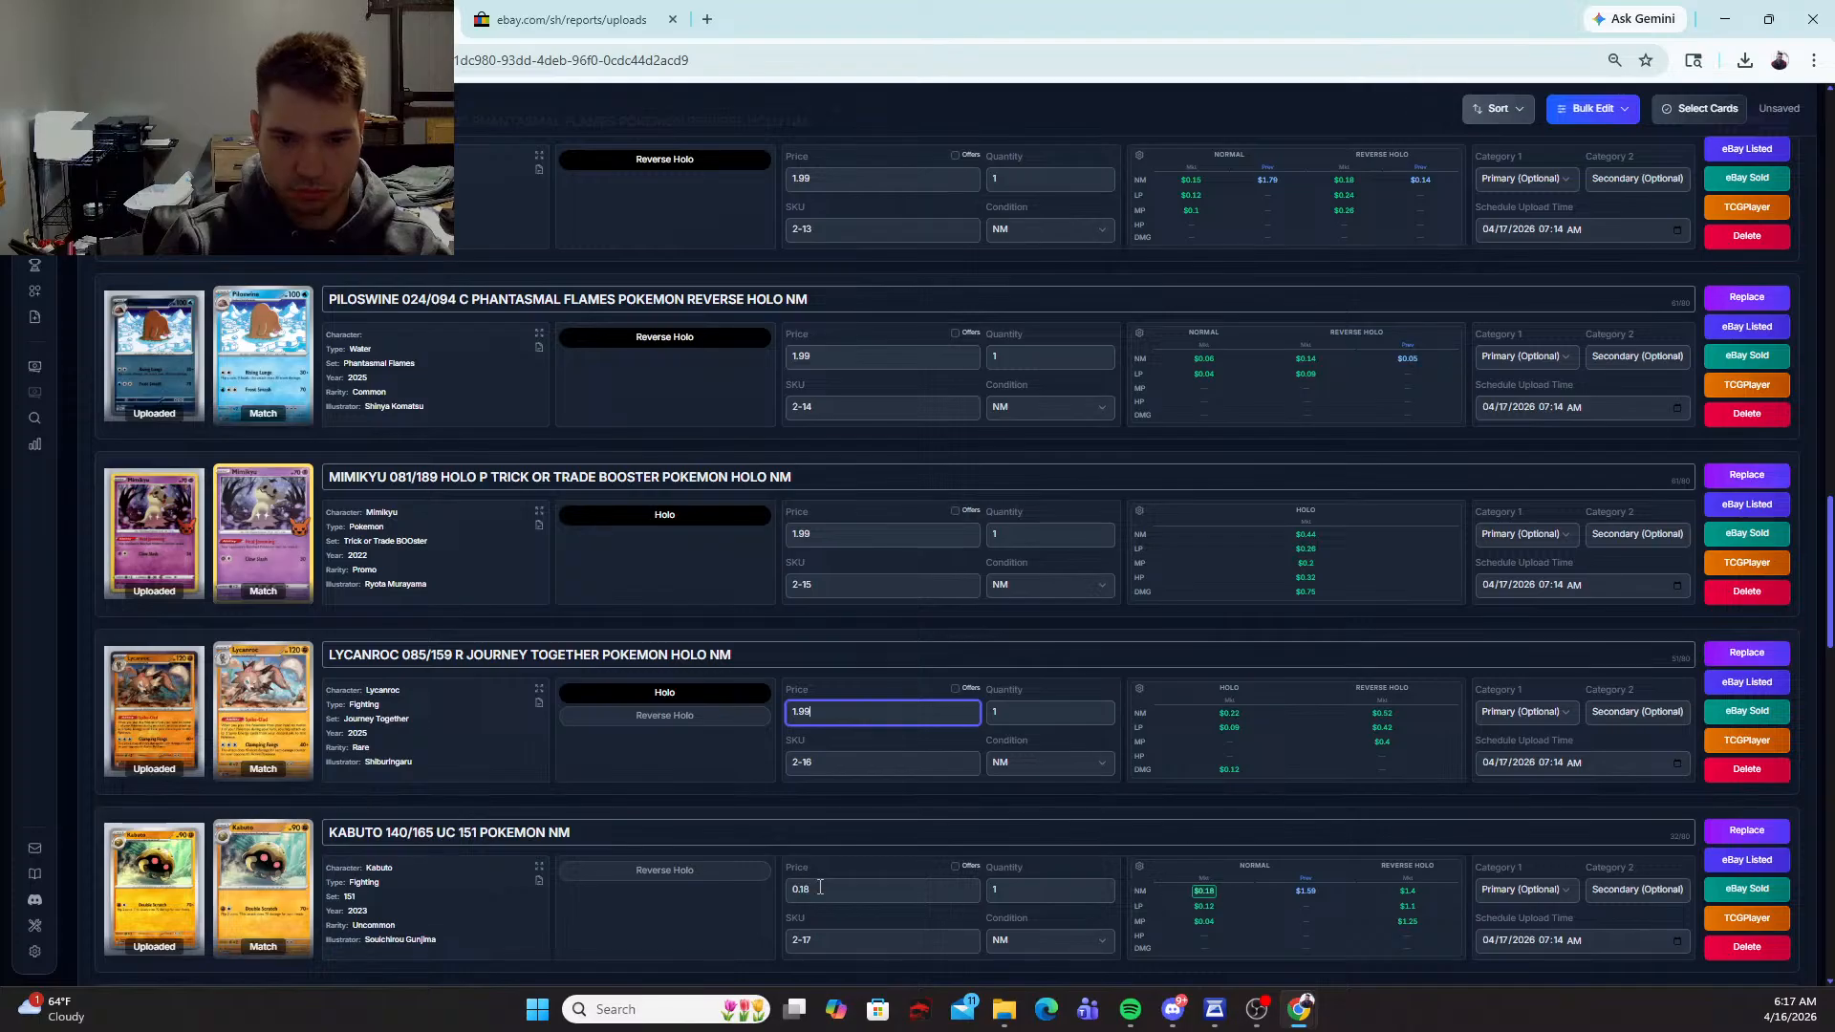
Step: Set the Kabuto 140/165 price to 1.59, and mark the Larvesta 040/197 card as Reverse Holo at 1.99
left_click(820, 887)
type("1.59")
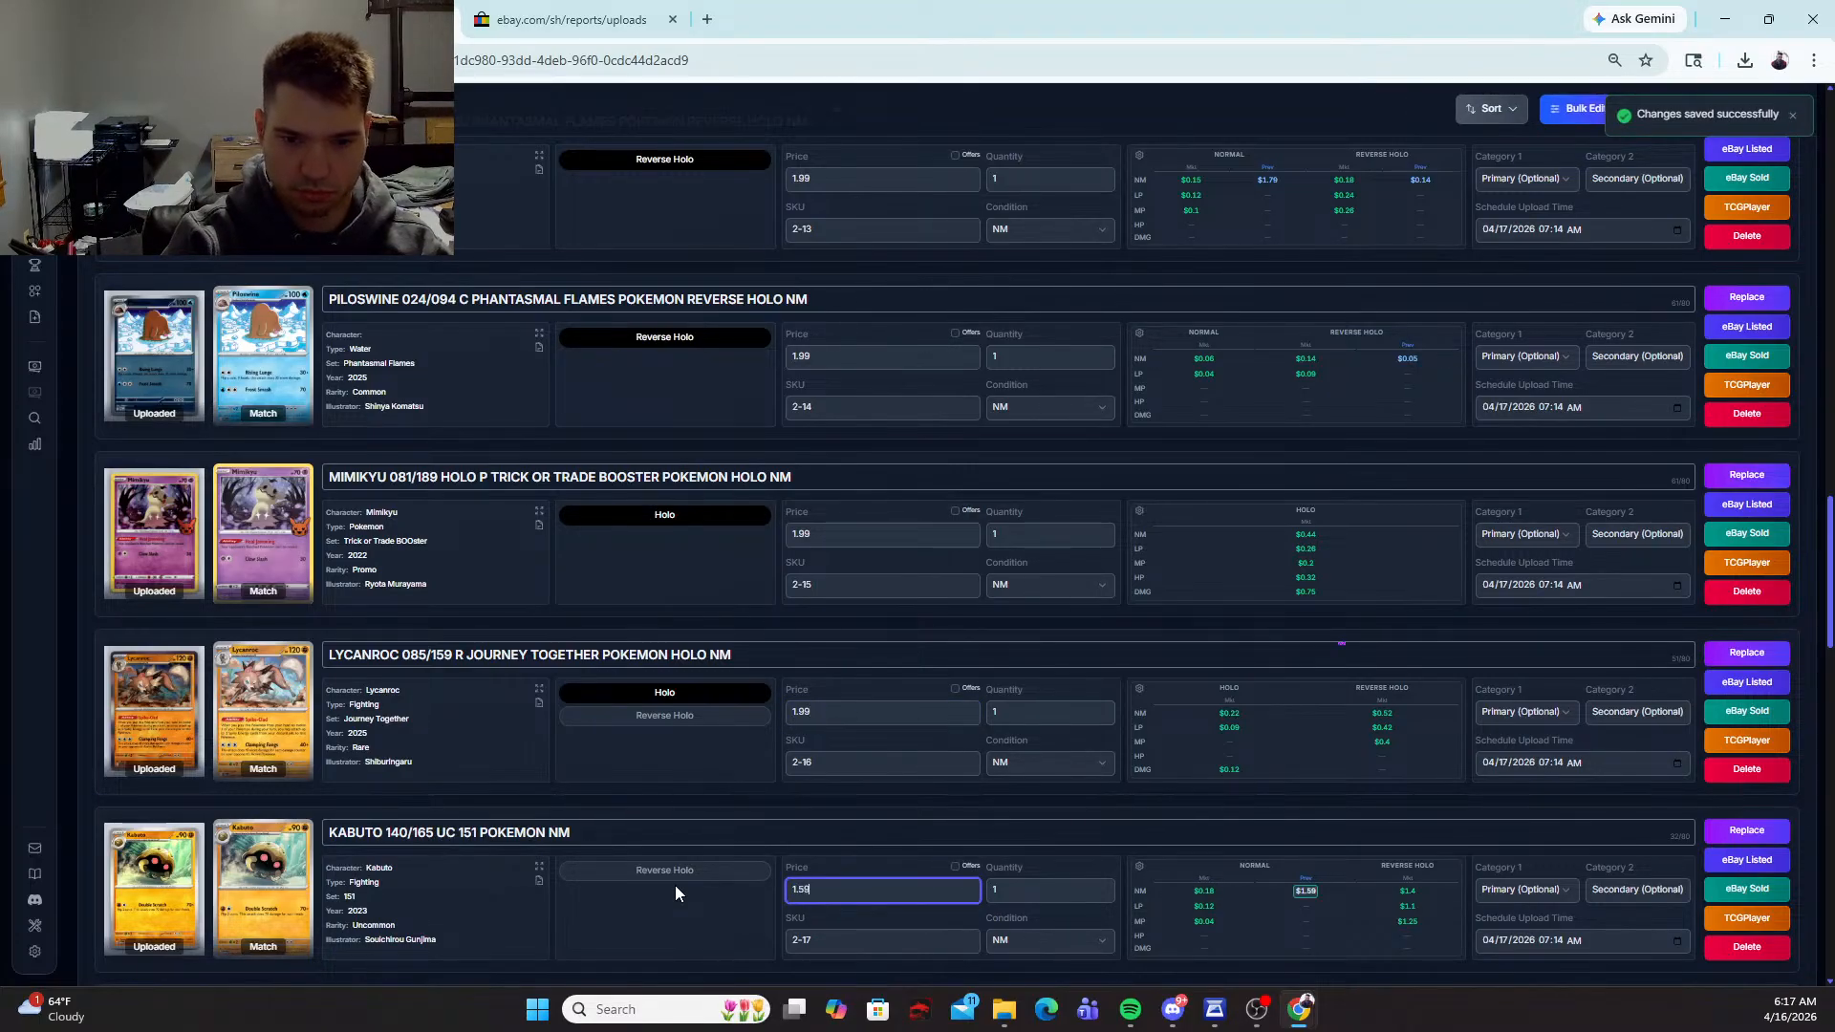
scroll(675, 885, "down", 3)
left_click(694, 631)
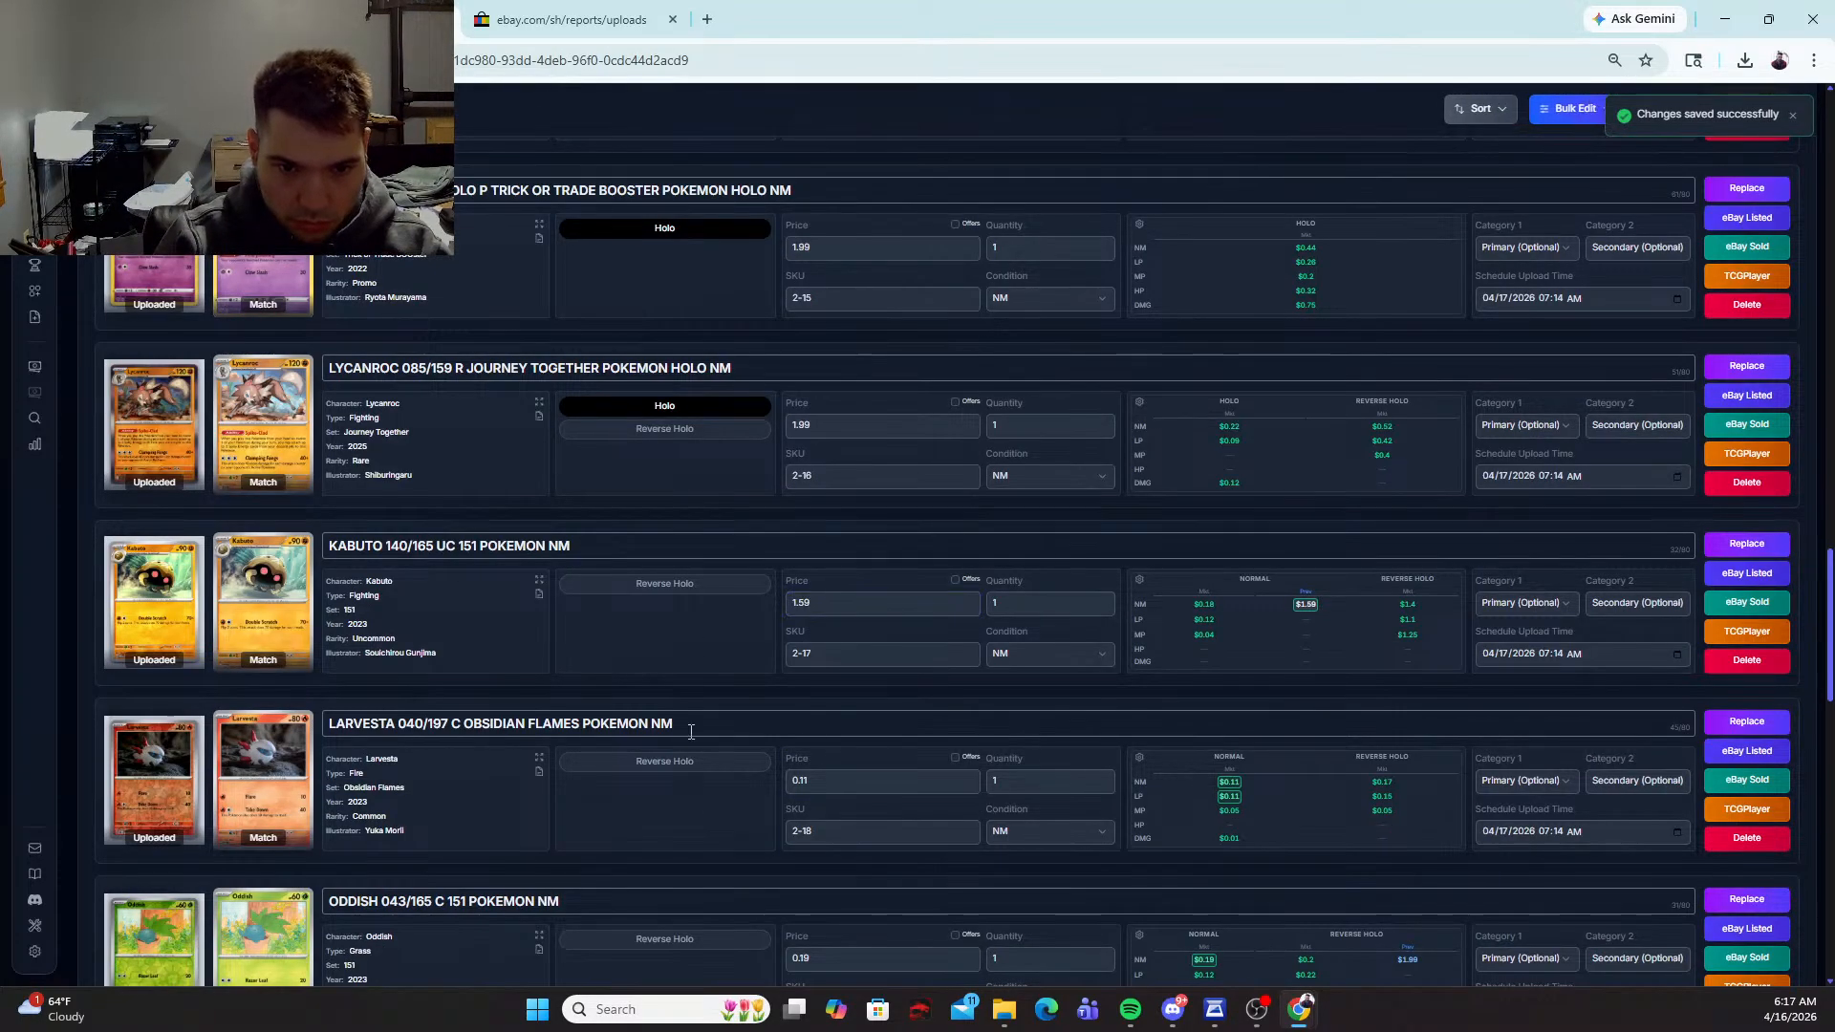
left_click(753, 765)
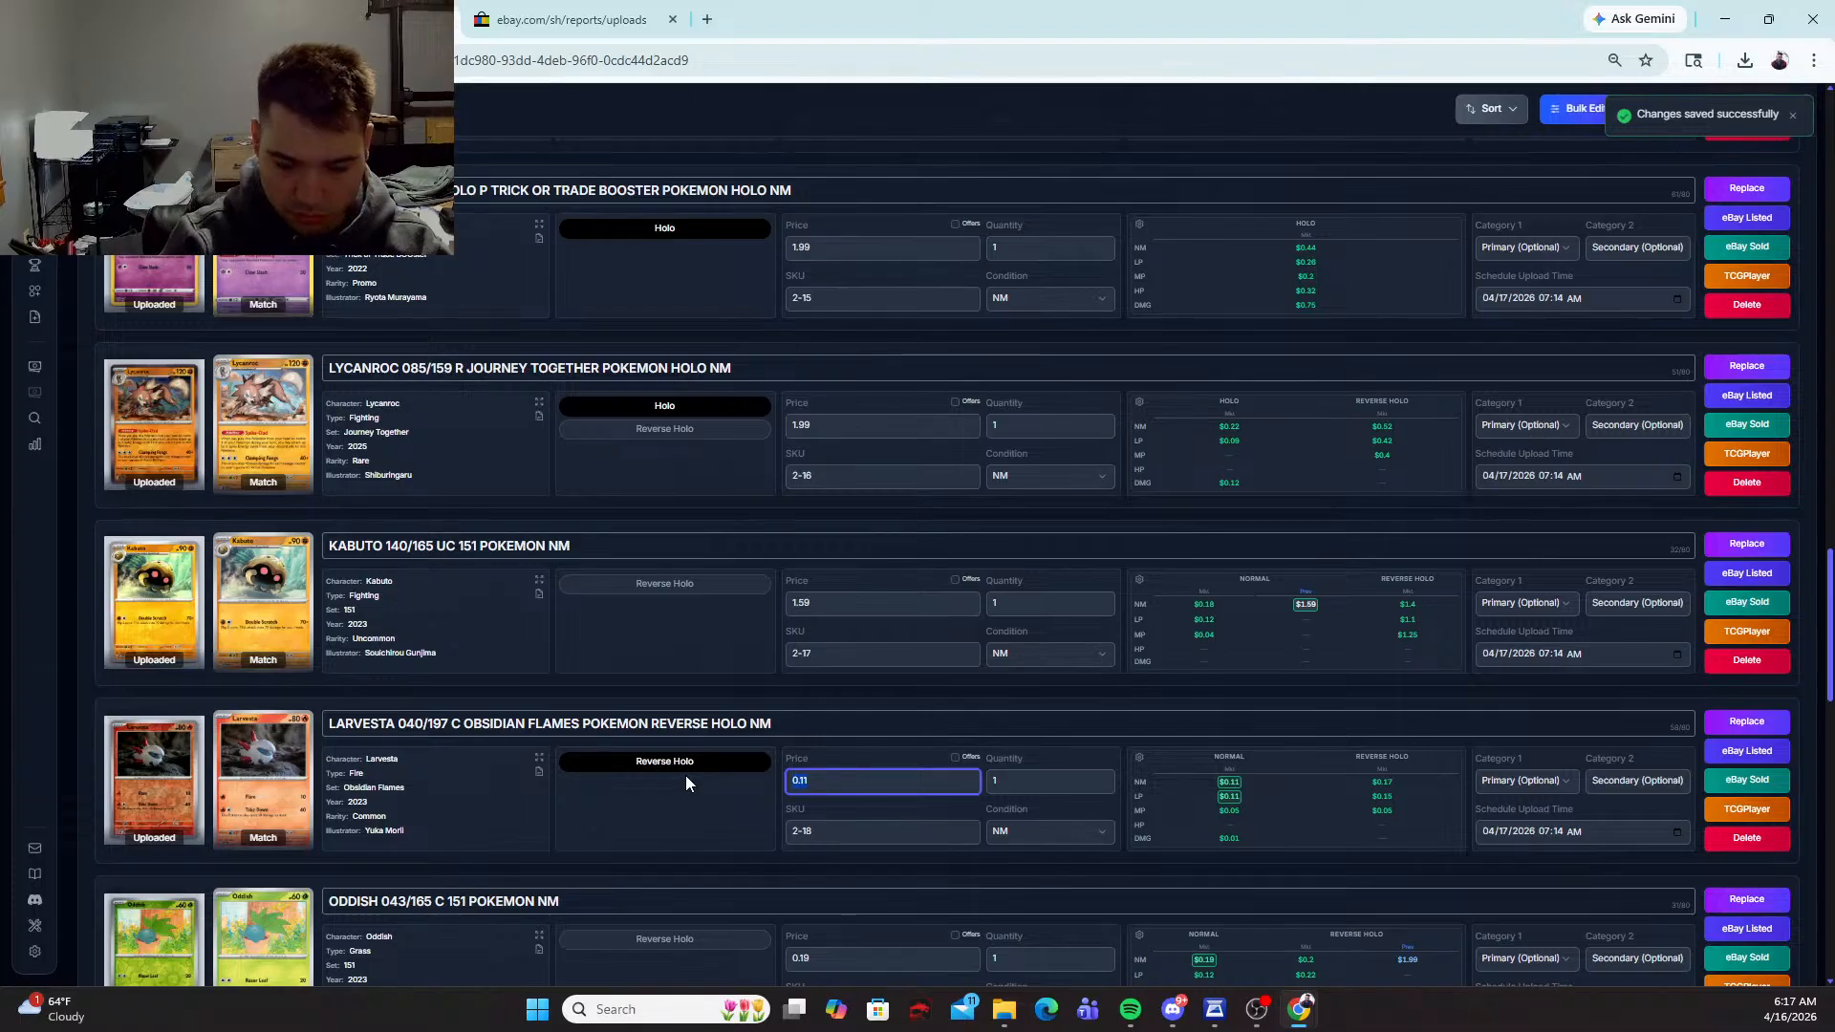
type("1.99")
Step: Mark the Oddish 043/165 and Chewtle 43/142 cards as Reverse Holo and price each at 1.99
scroll(653, 768, "down", 3)
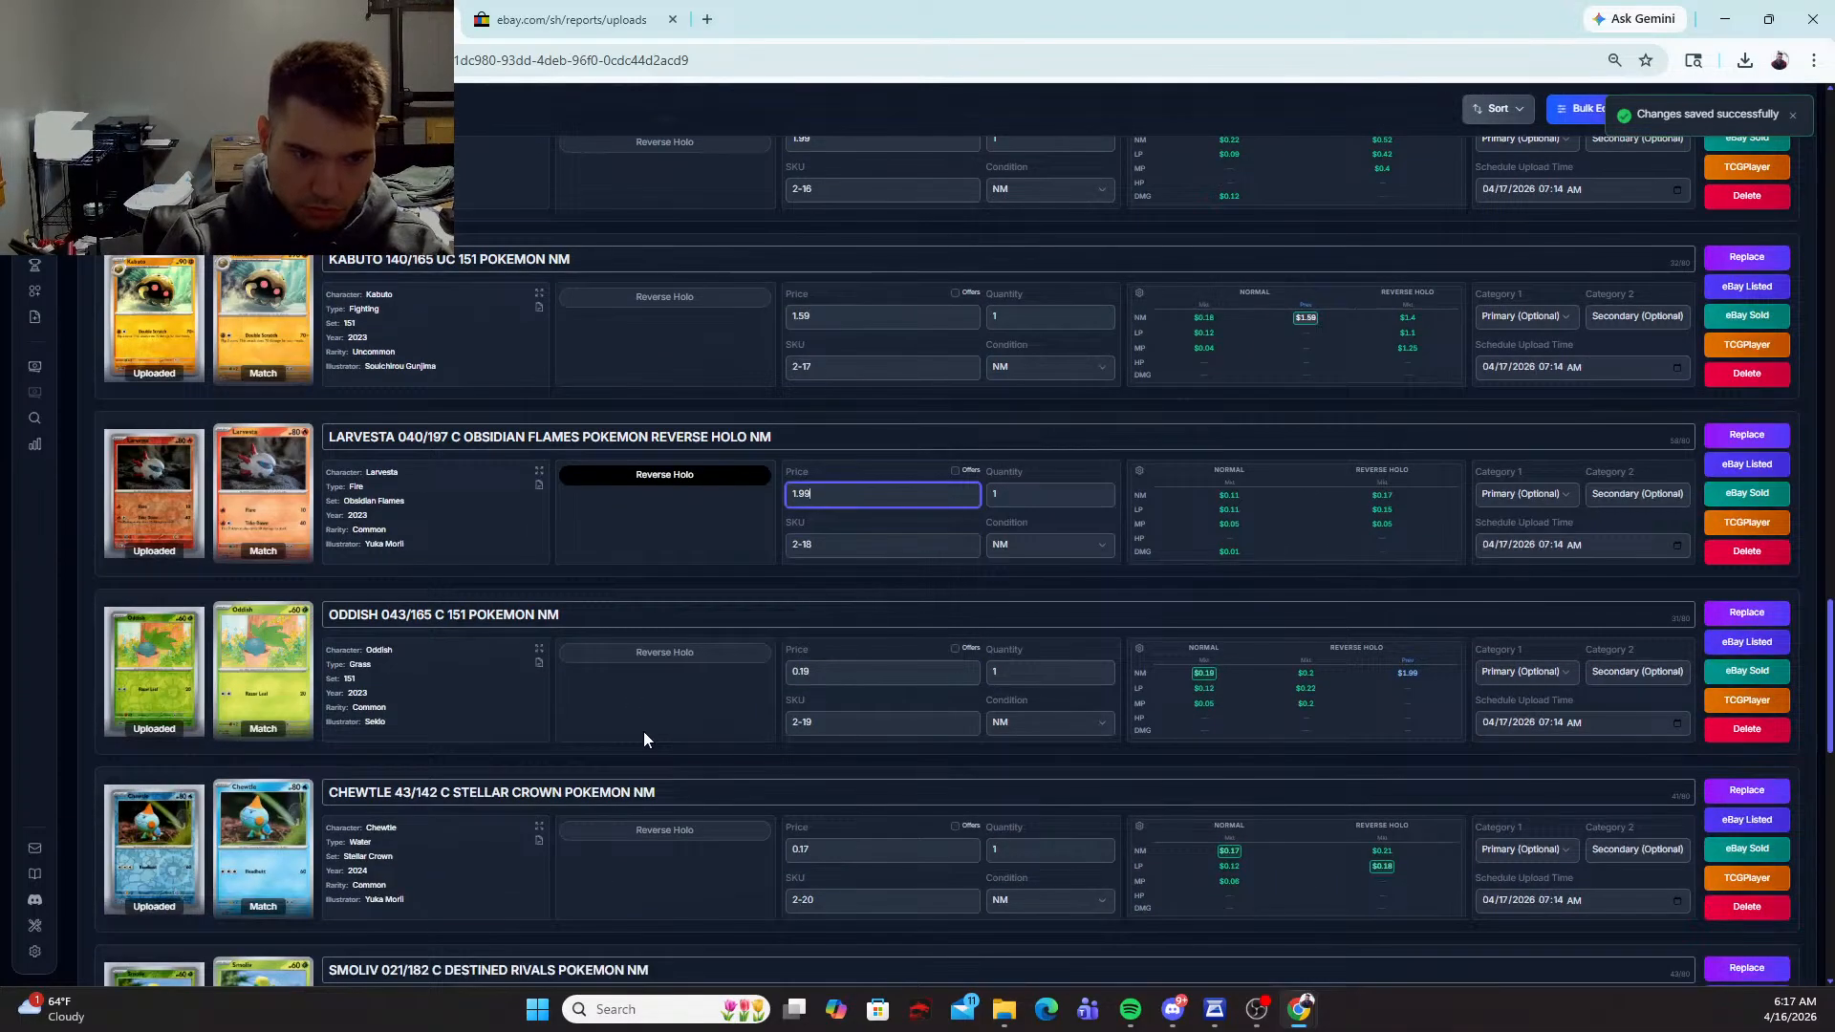
left_click(666, 655)
type("1")
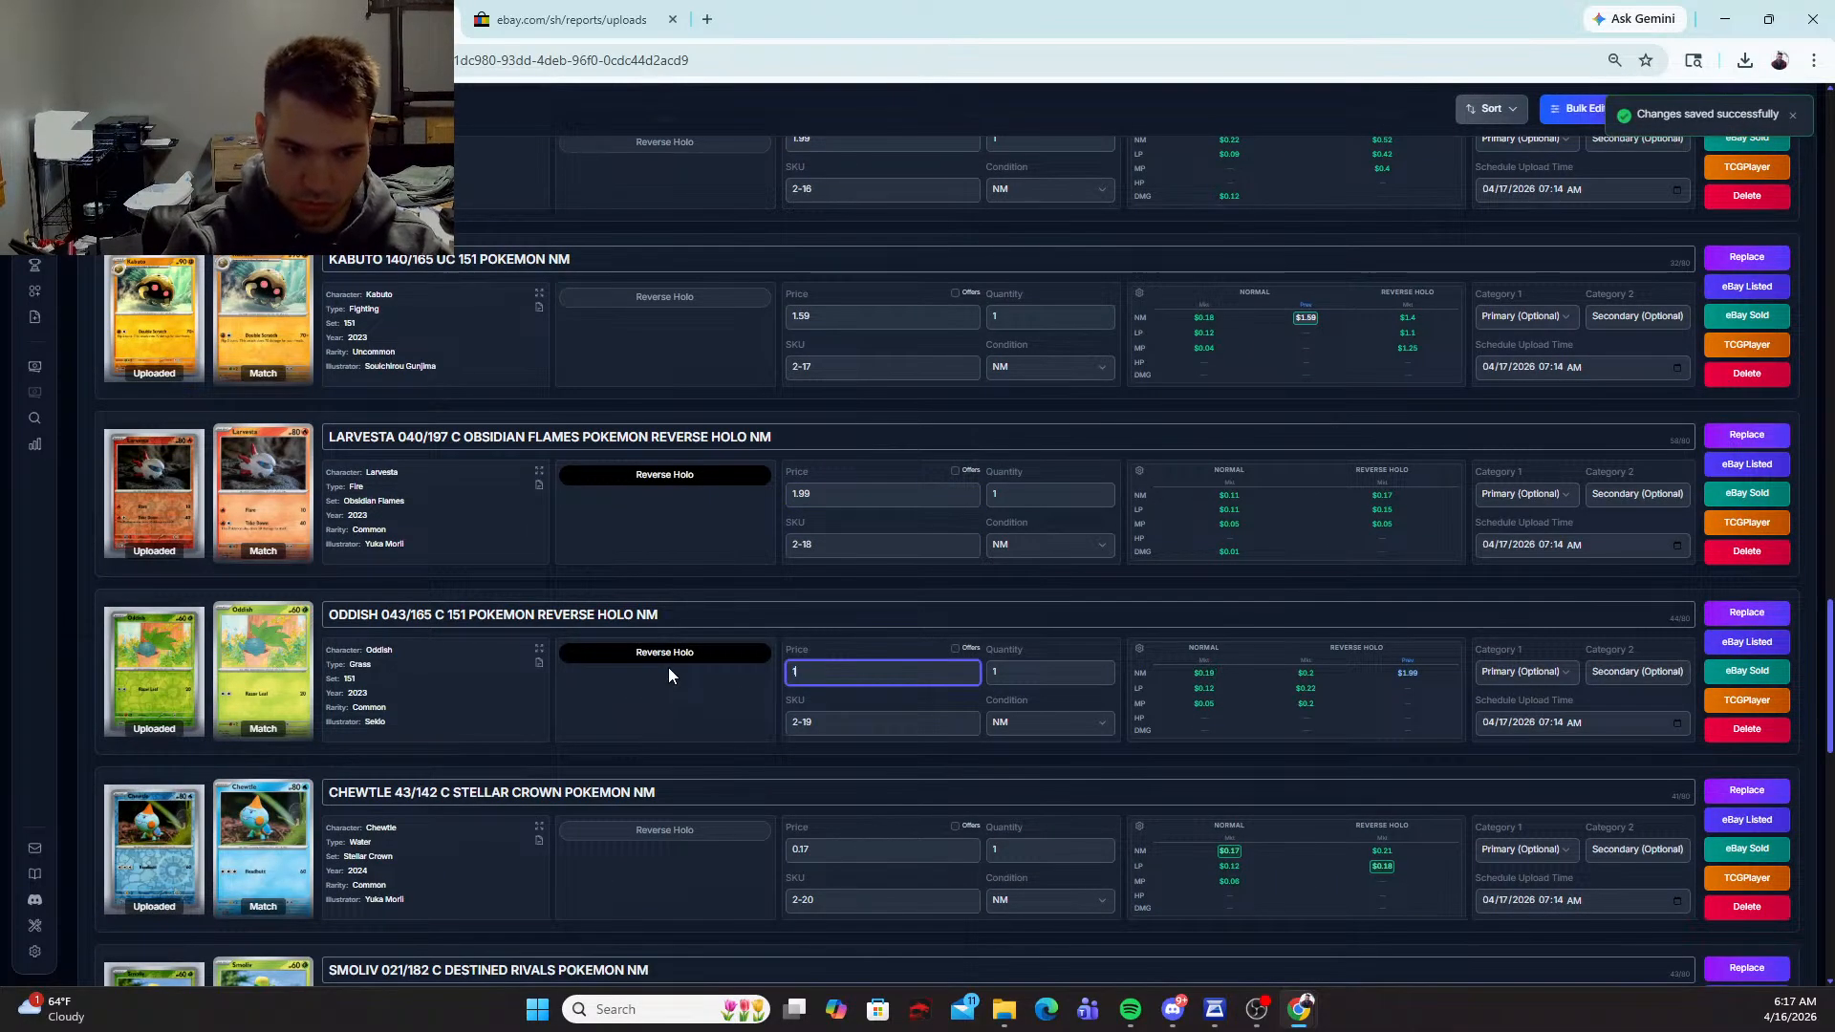
type(".99")
left_click(721, 830)
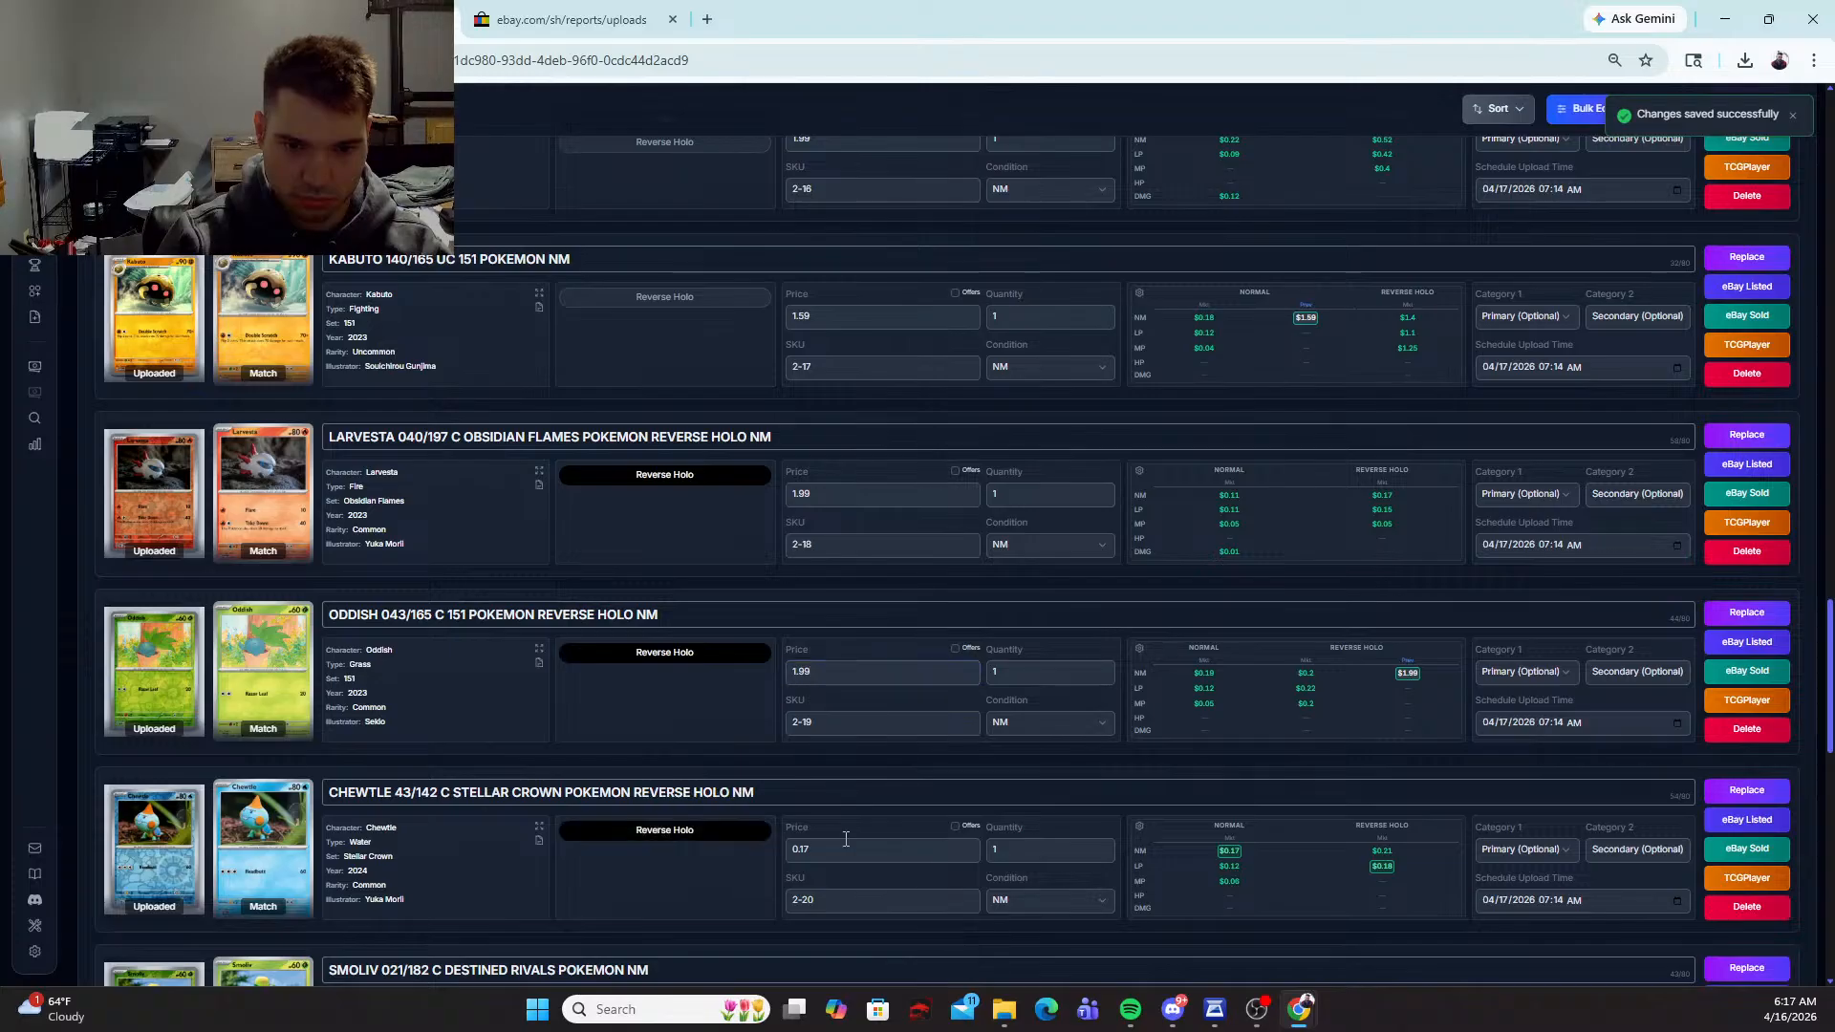
type("1.99")
Step: Mark the Smoliv 021/182 and Dreepy 071/131 cards as Reverse Holo and price each at 1.99
scroll(656, 835, "down", 3)
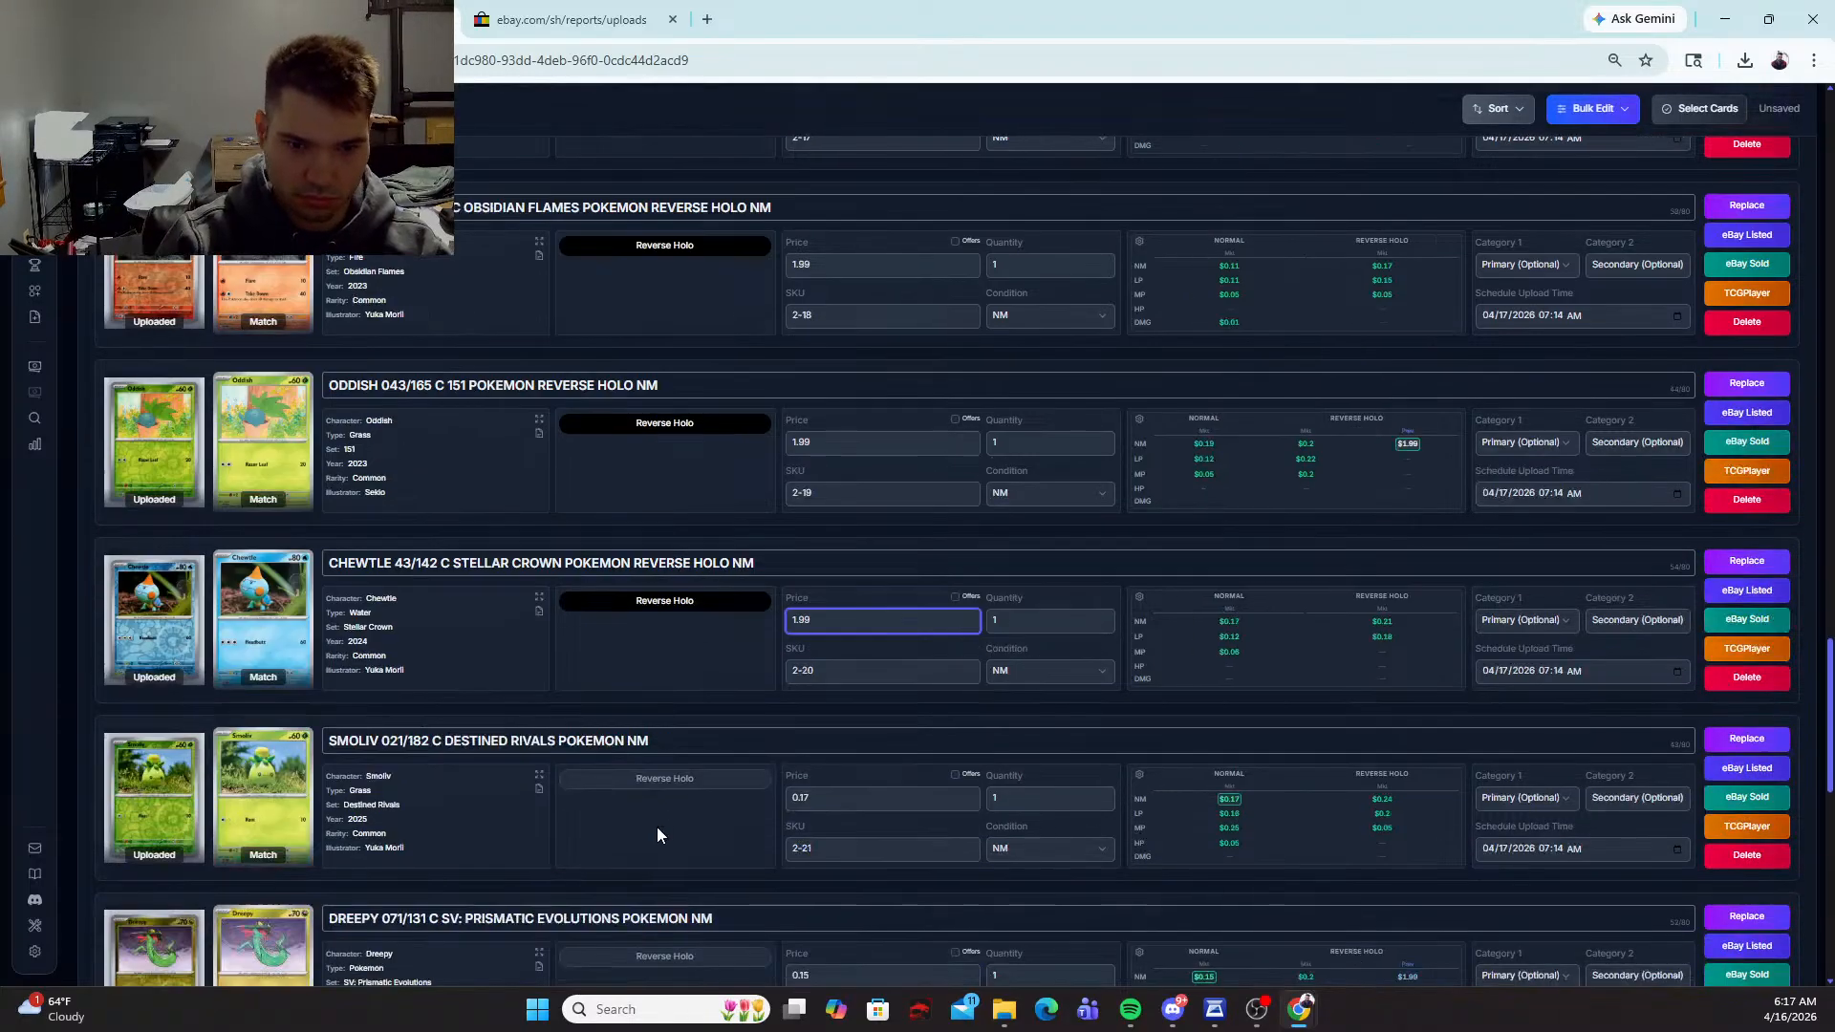
scroll(657, 835, "up", 2)
left_click(683, 622)
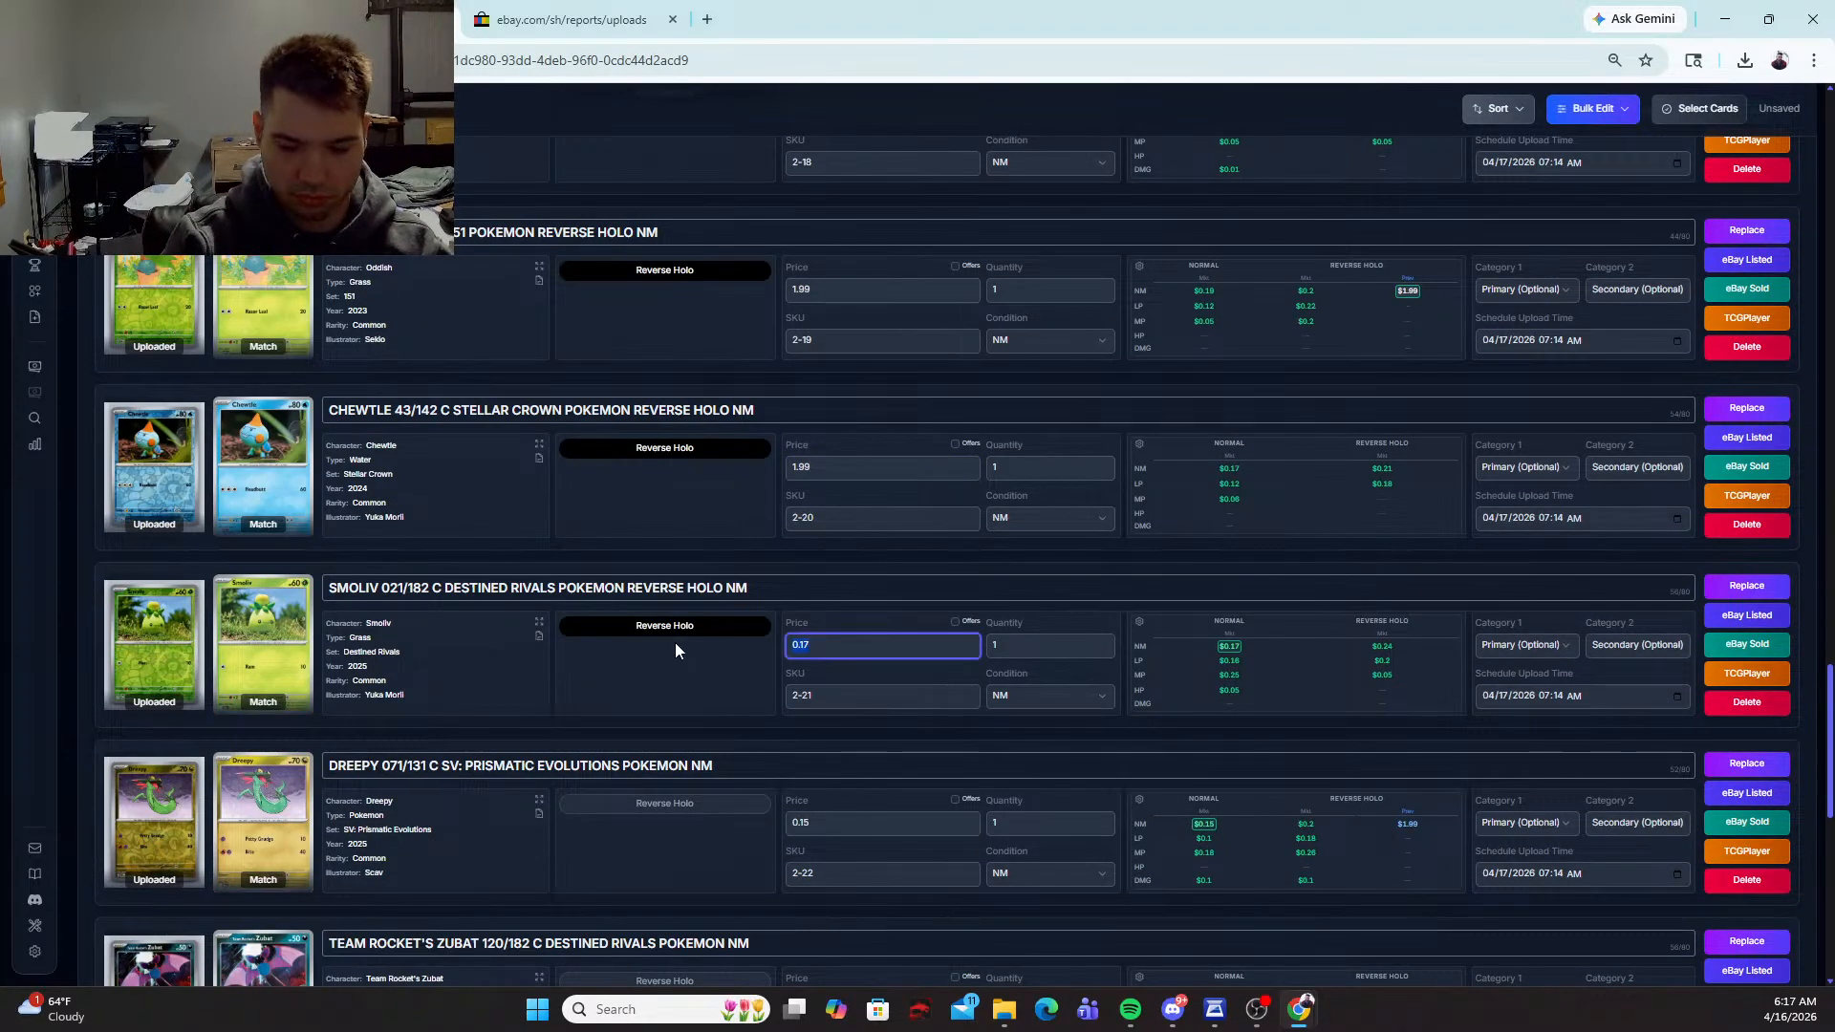
type("1.99")
left_click(751, 808)
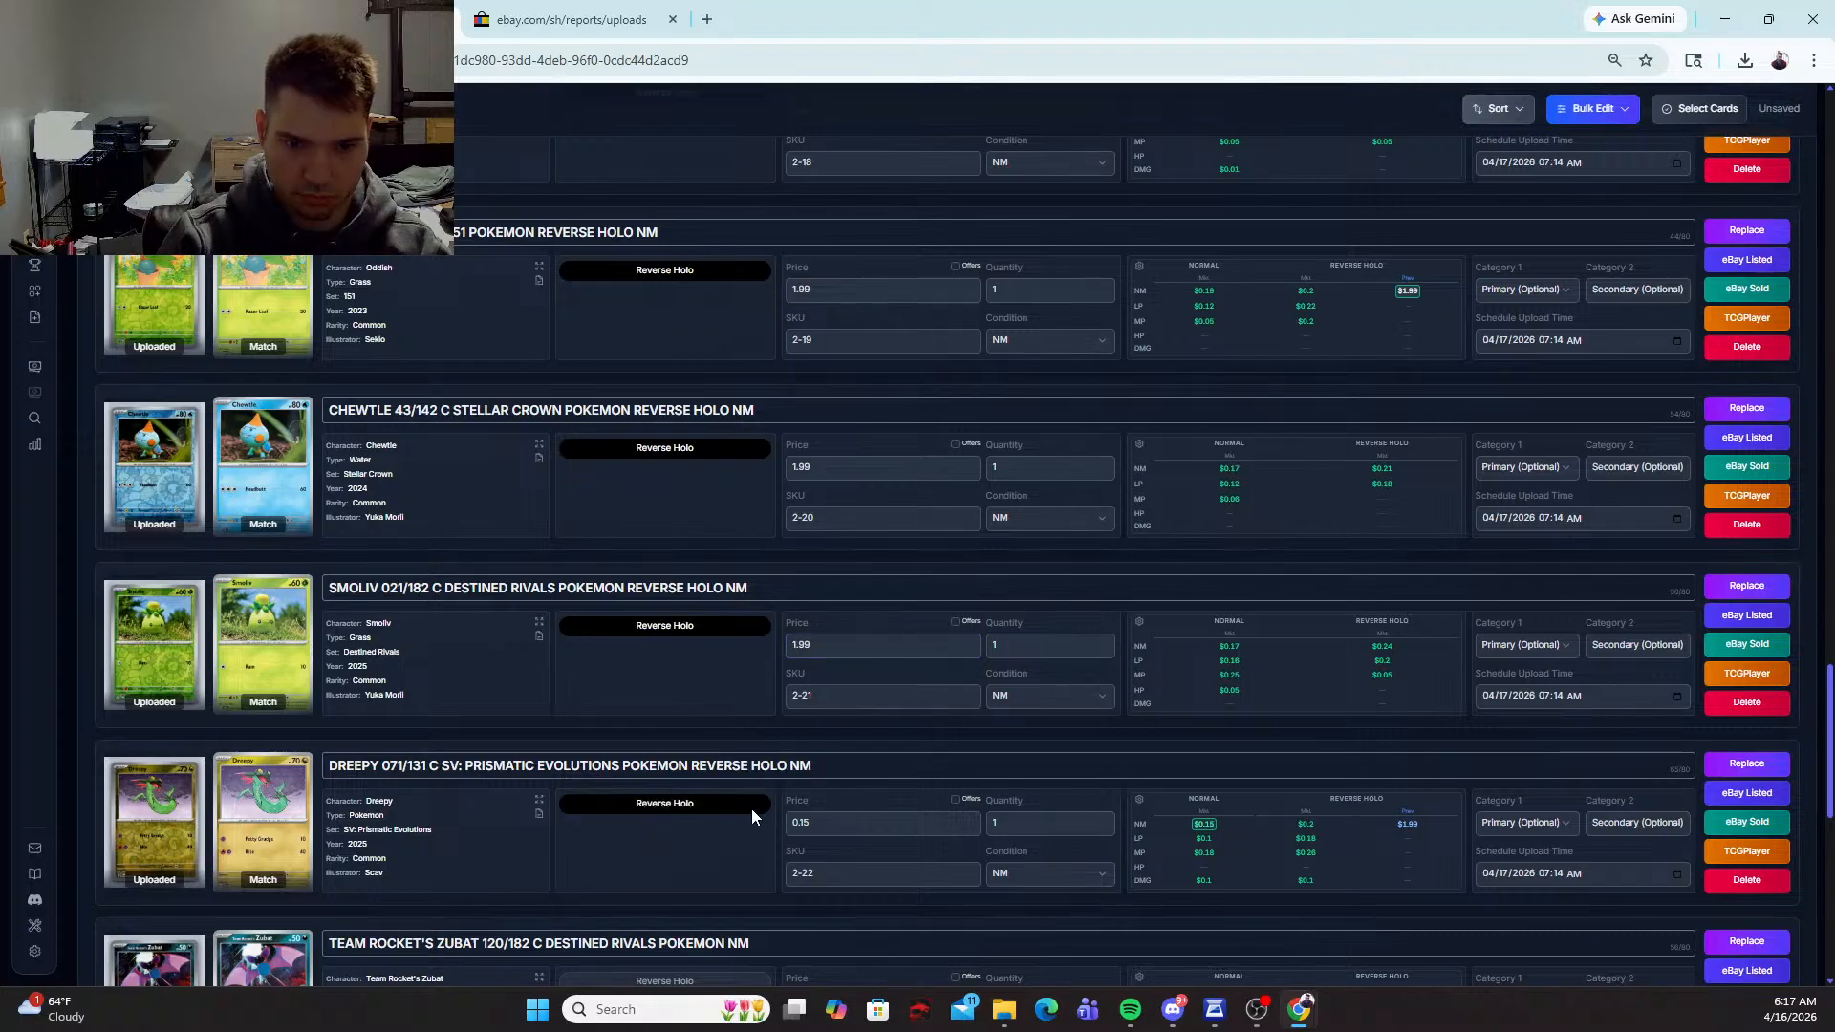
type("1.99")
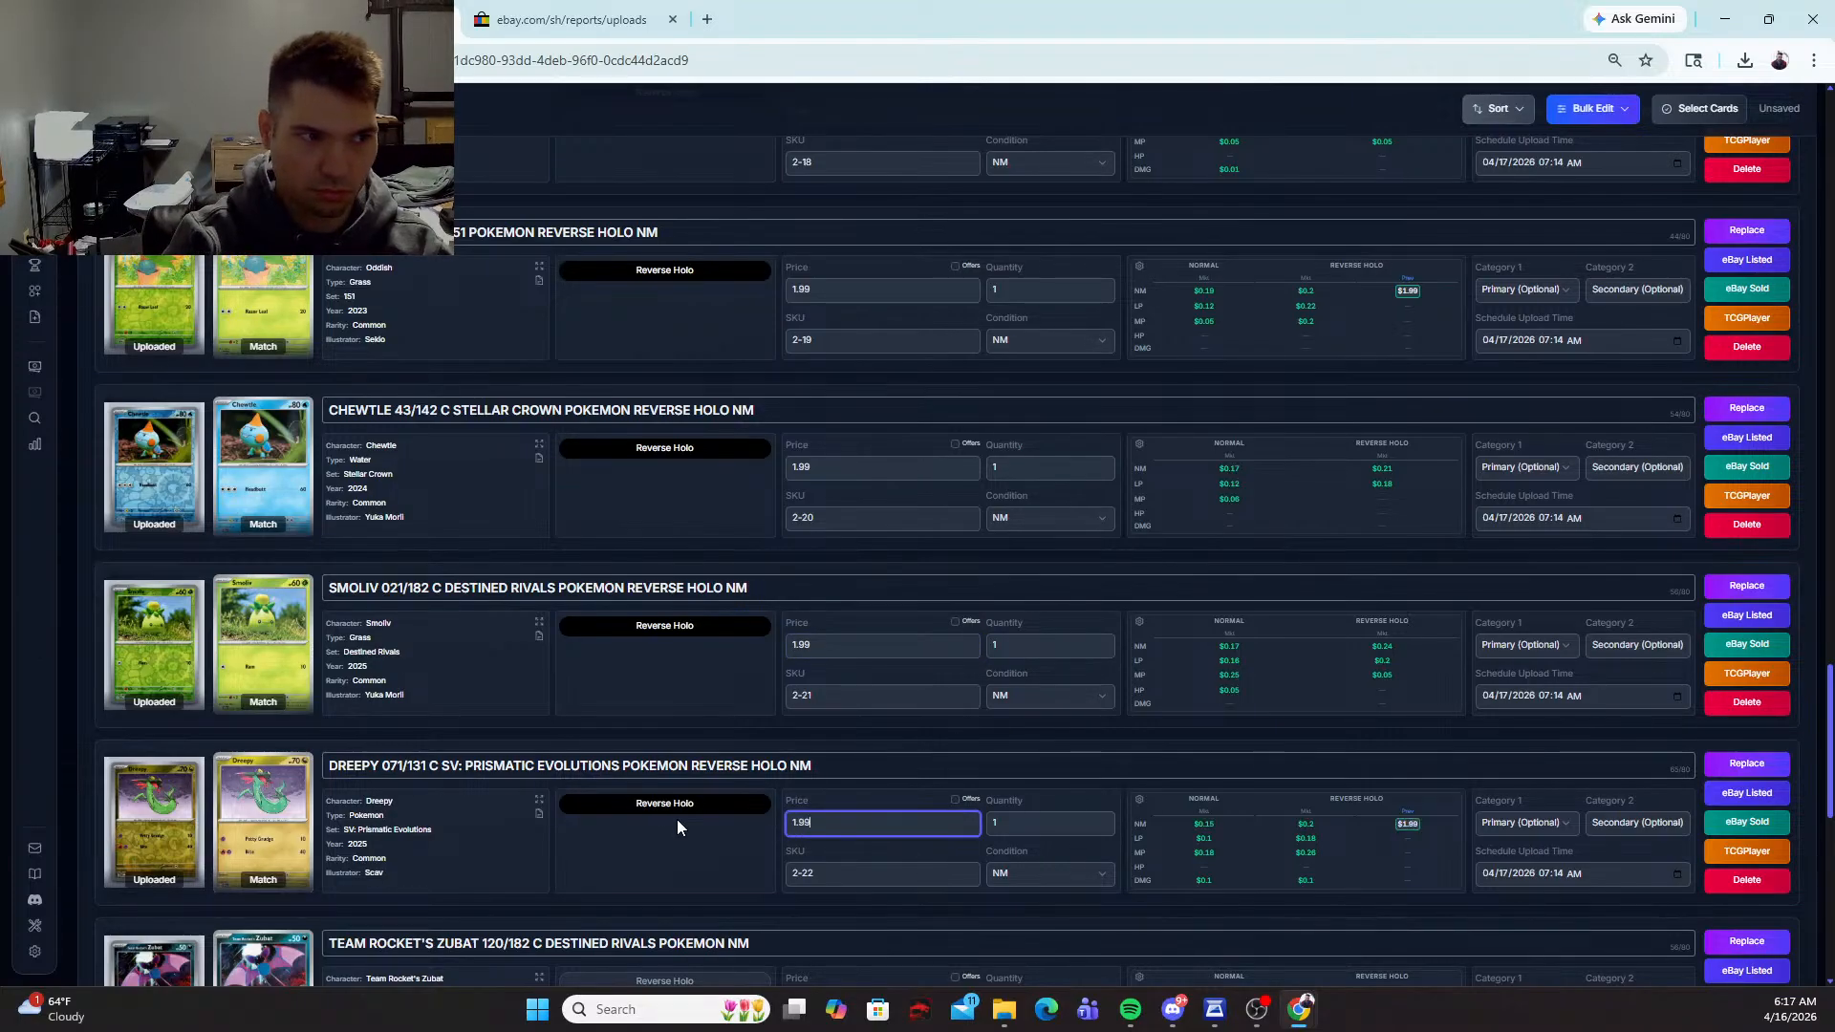
Step: Mark the Team Rocket's Zubat 120/182 and Krabby 098/165 cards as Reverse Holo and price each at 1.99
scroll(679, 818, "down", 2)
left_click(661, 799)
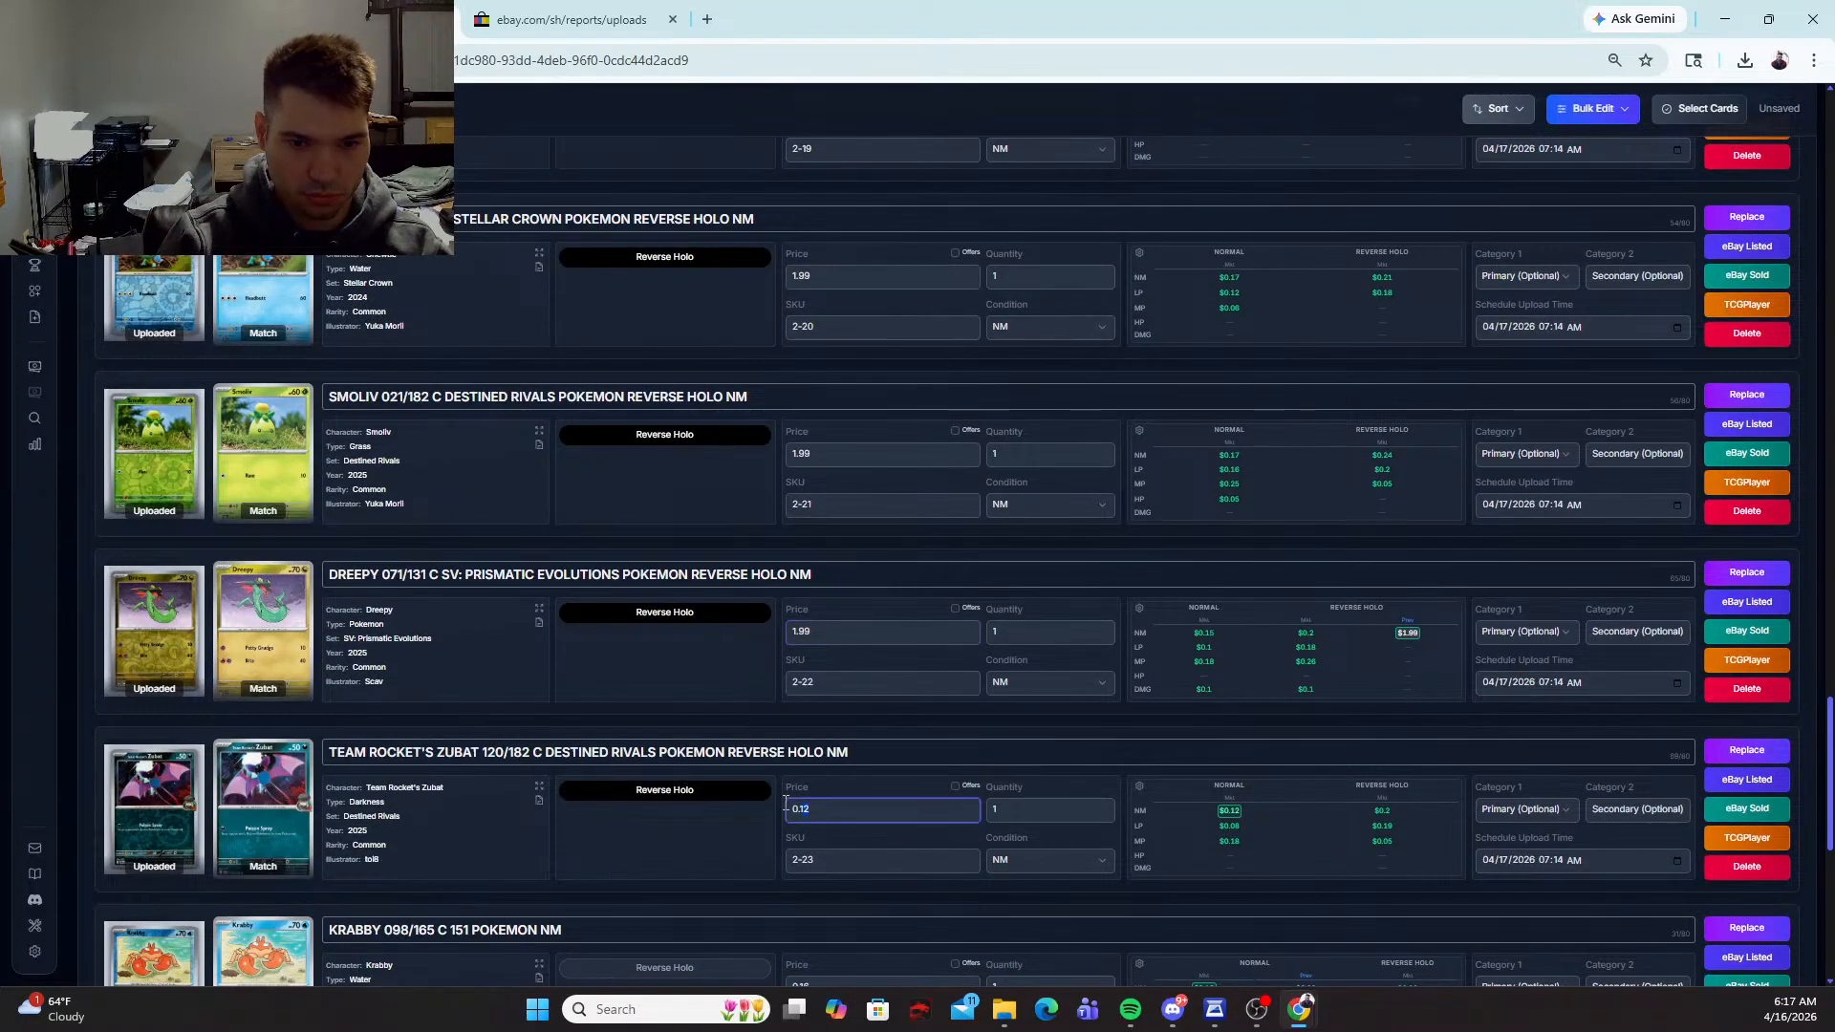
type("1.99")
scroll(698, 811, "down", 4)
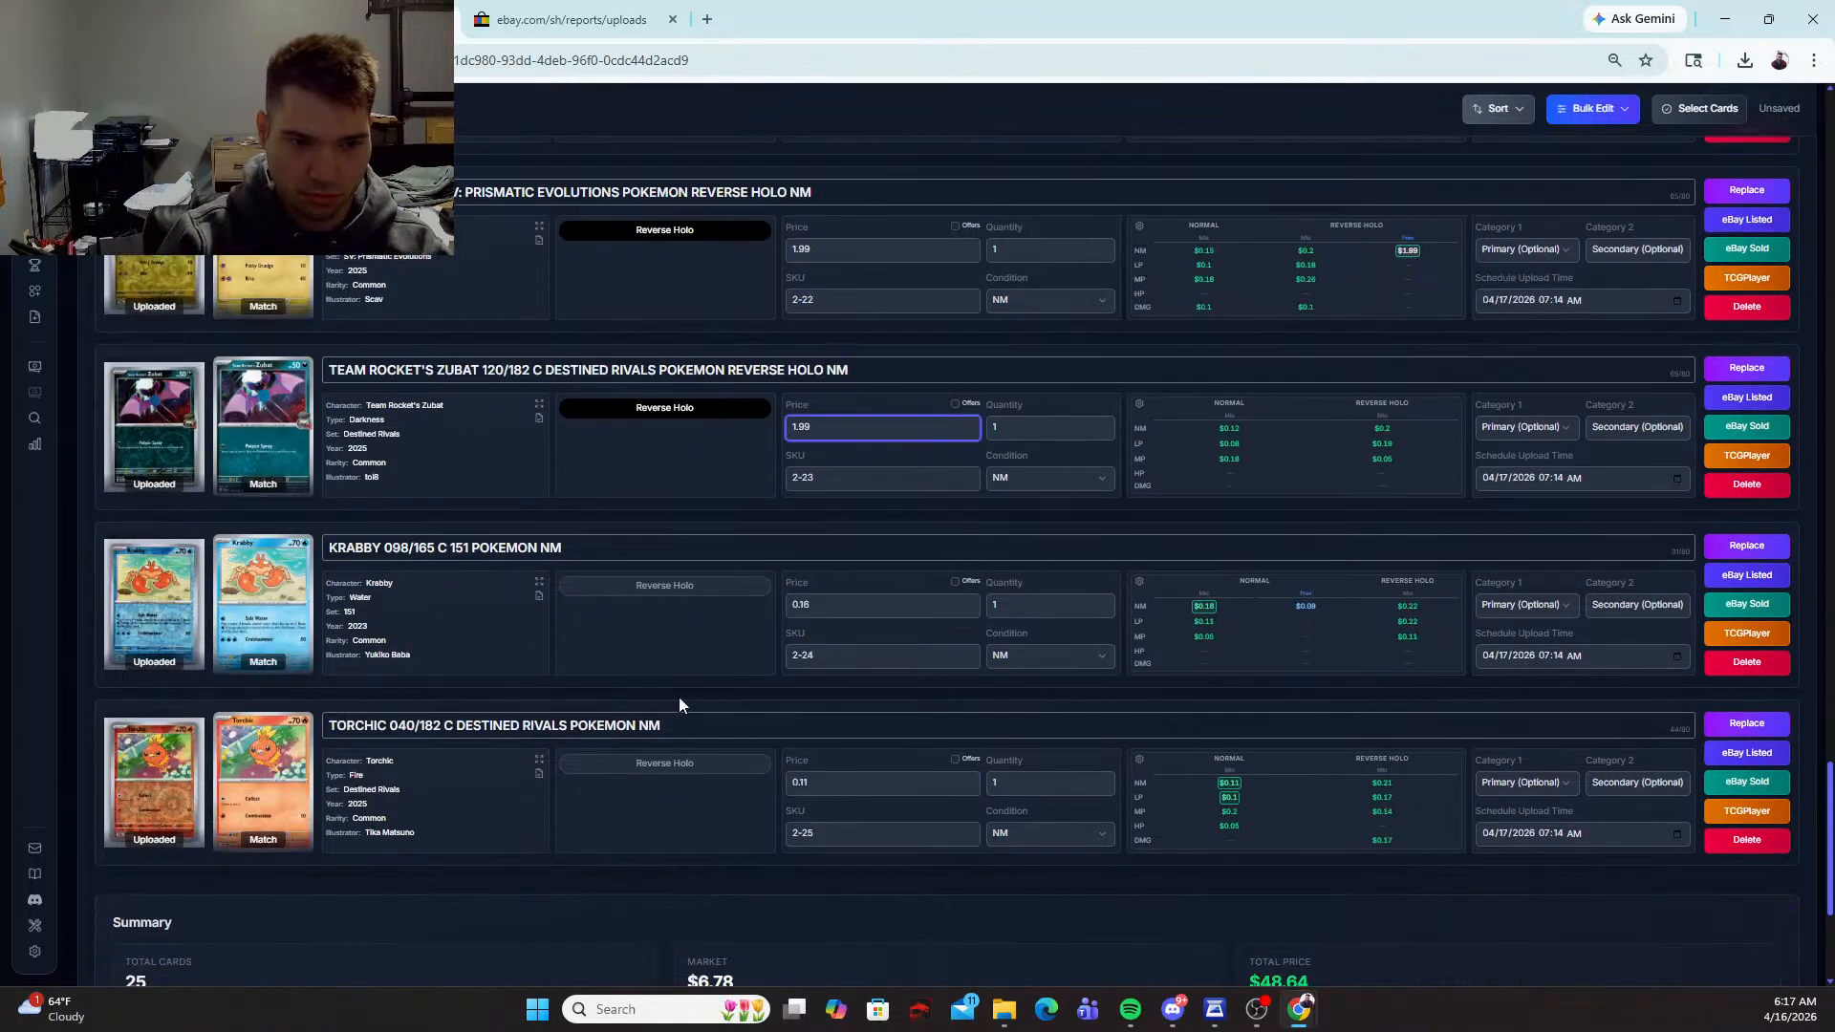
left_click(674, 585)
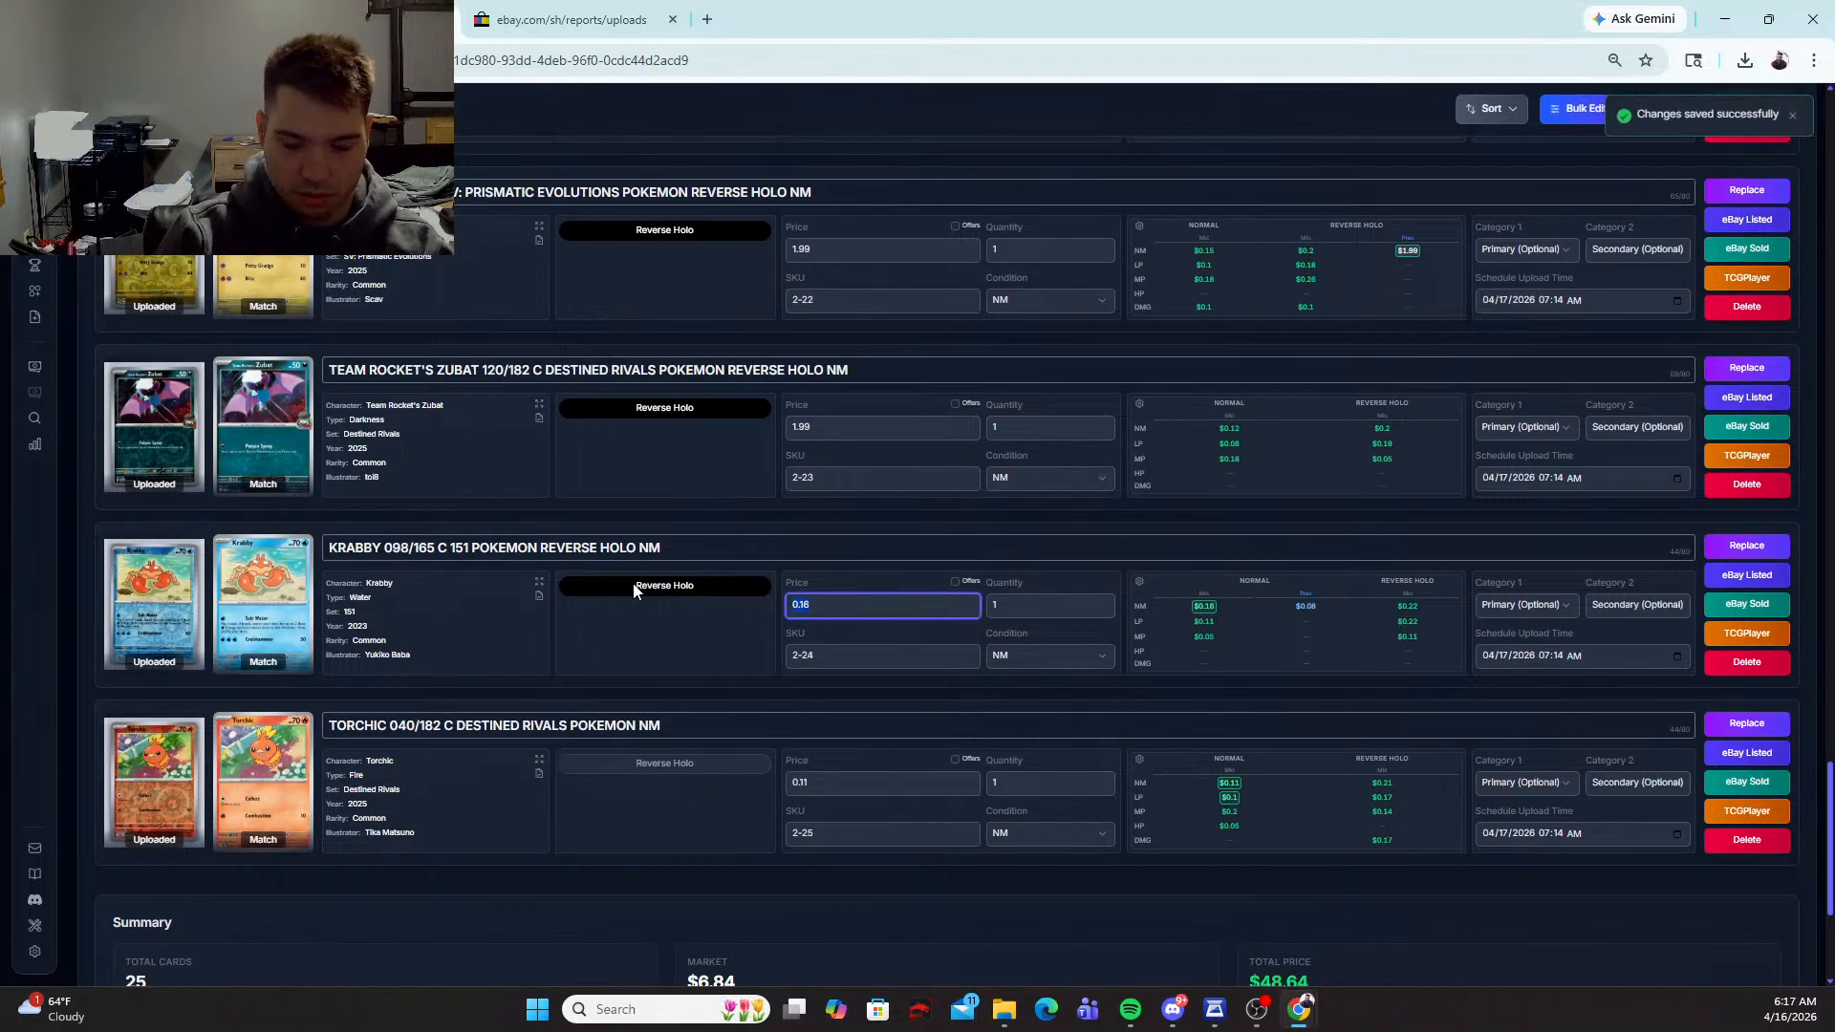
type("1.99")
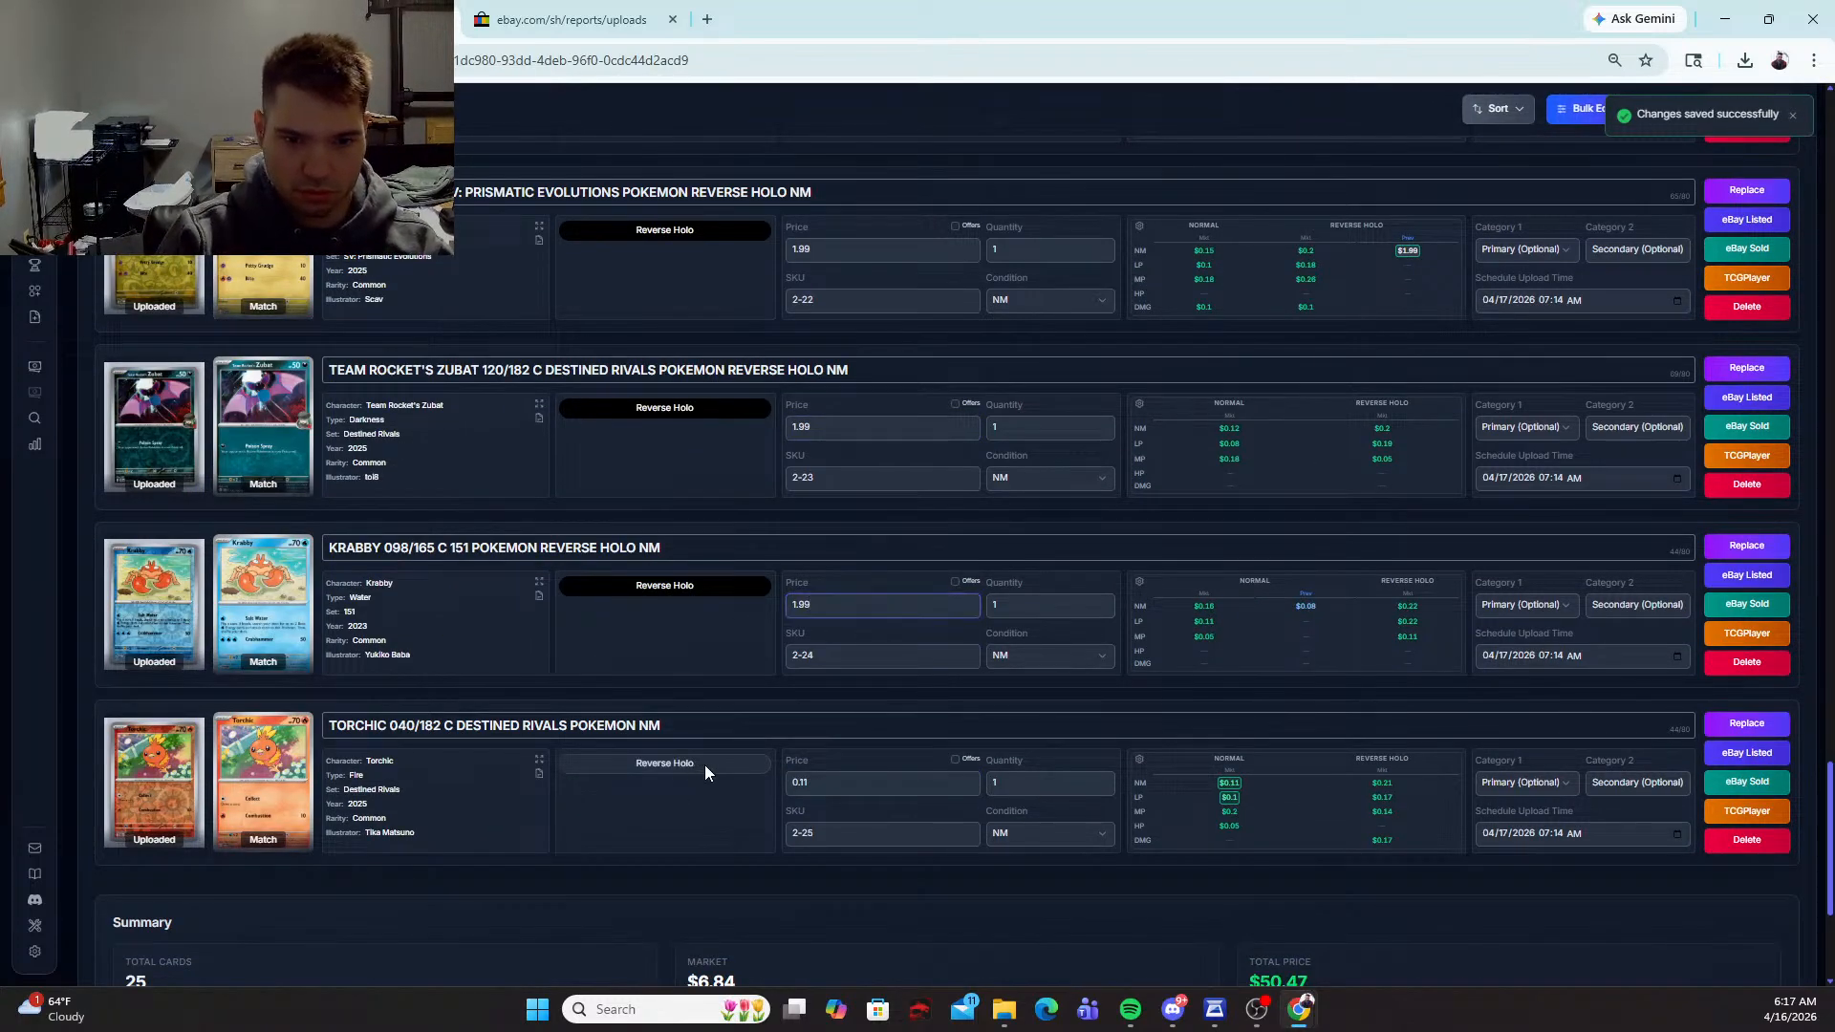
Step: Mark the Torchic 040/182 card as Reverse Holo and set its price to 1.99
left_click(717, 764)
type("1.99")
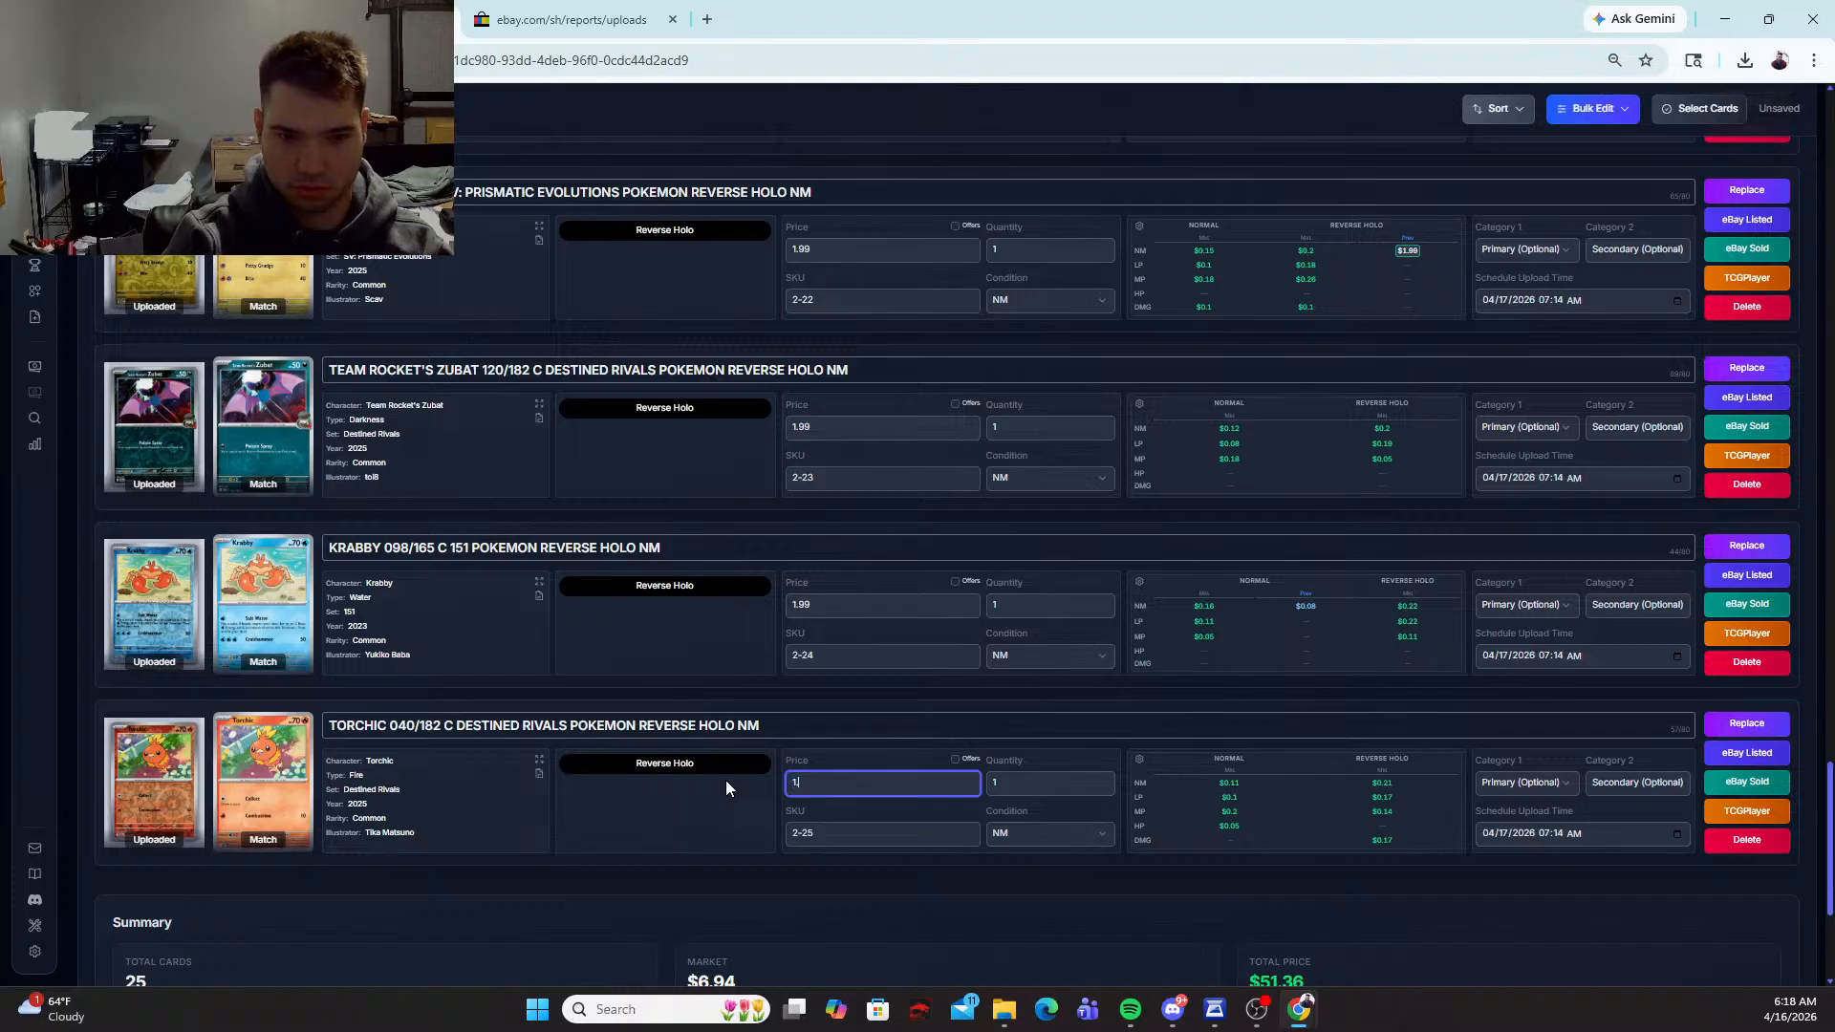
key("Tab")
left_click(702, 890)
Step: Recheck the batch from its first card and change the Tapu Koko 065/191 variant to Holo
scroll(726, 881, "down", 3)
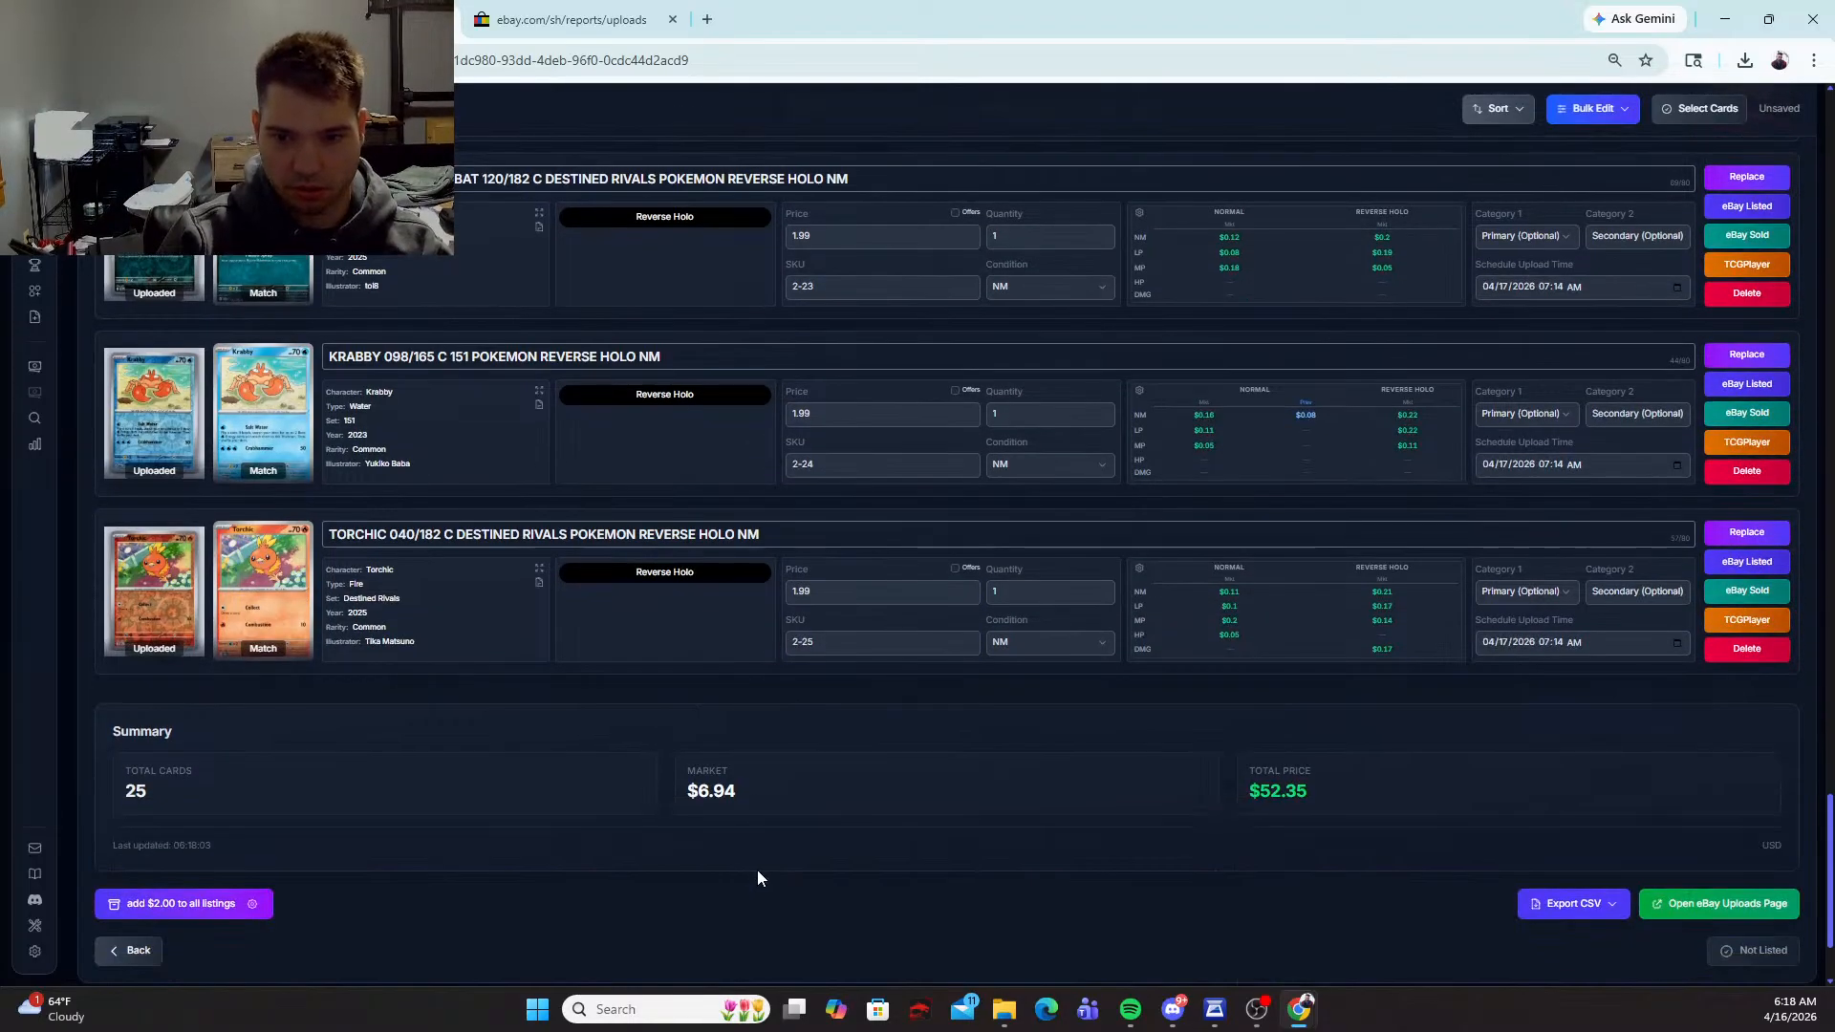
scroll(816, 806, "up", 8)
scroll(816, 805, "up", 9)
scroll(817, 813, "down", 2)
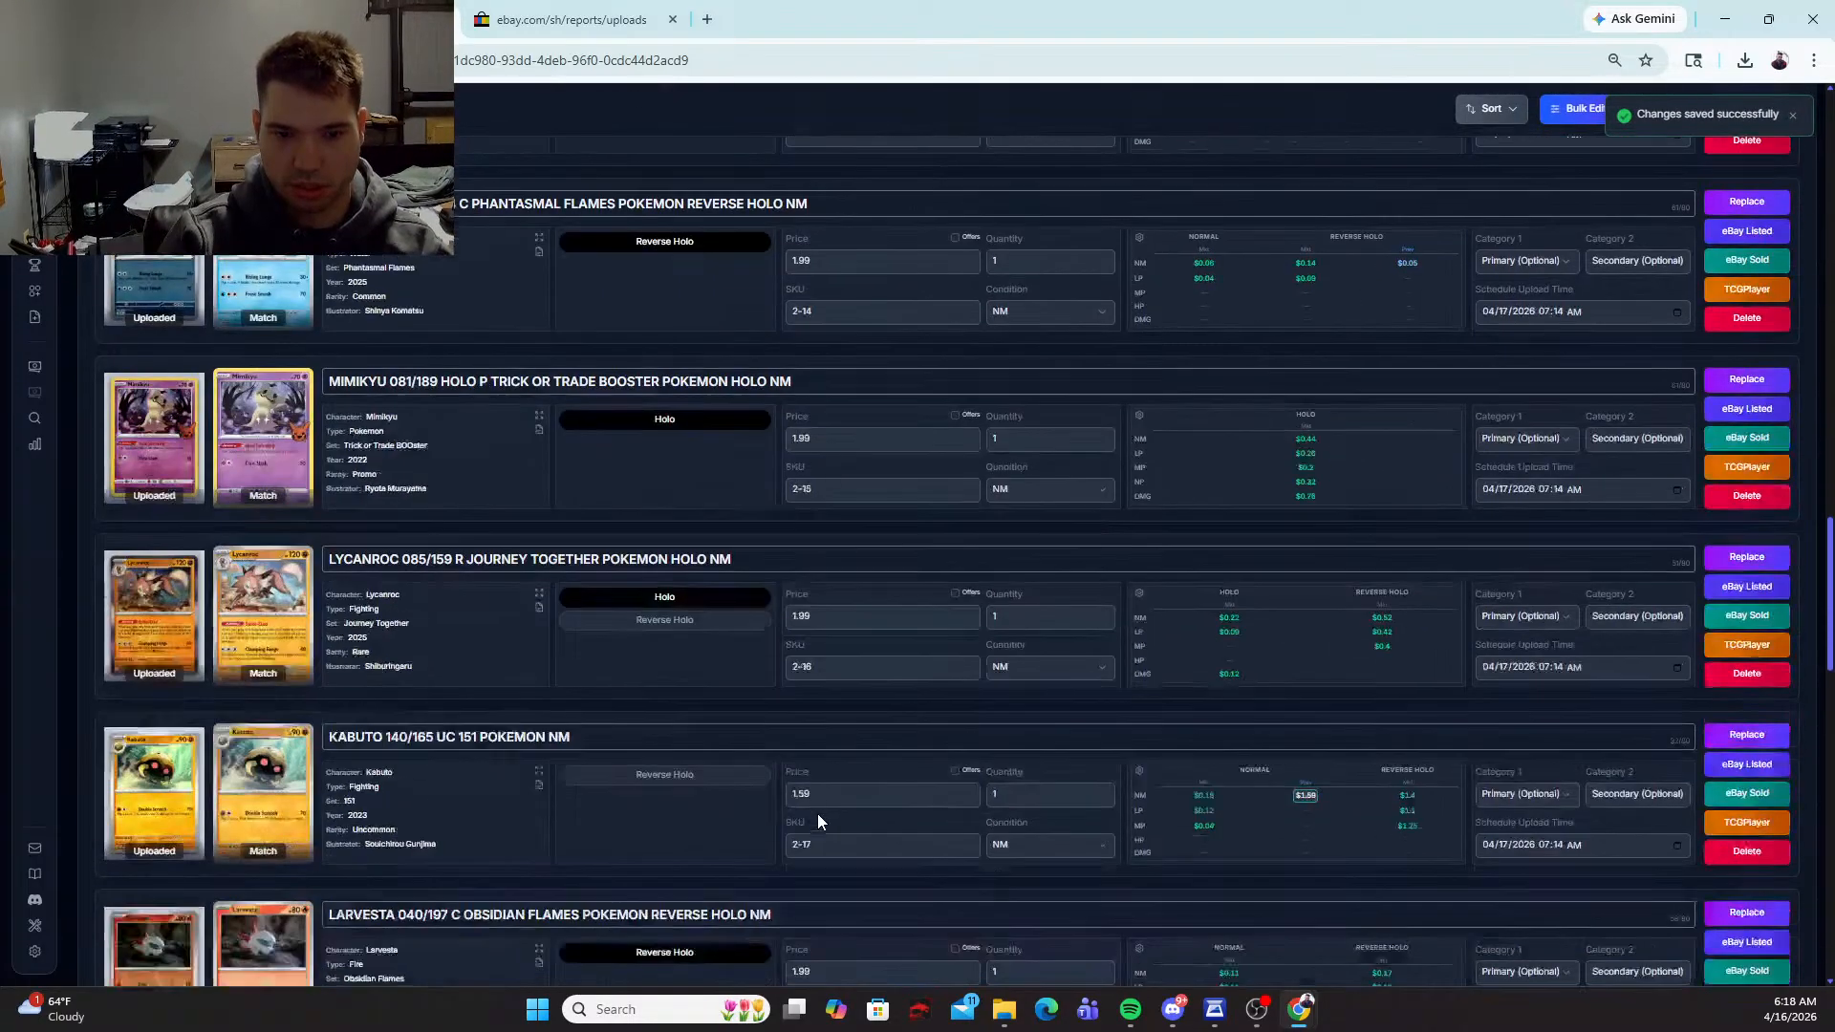
scroll(817, 812, "down", 6)
scroll(815, 811, "down", 5)
scroll(813, 807, "up", 20)
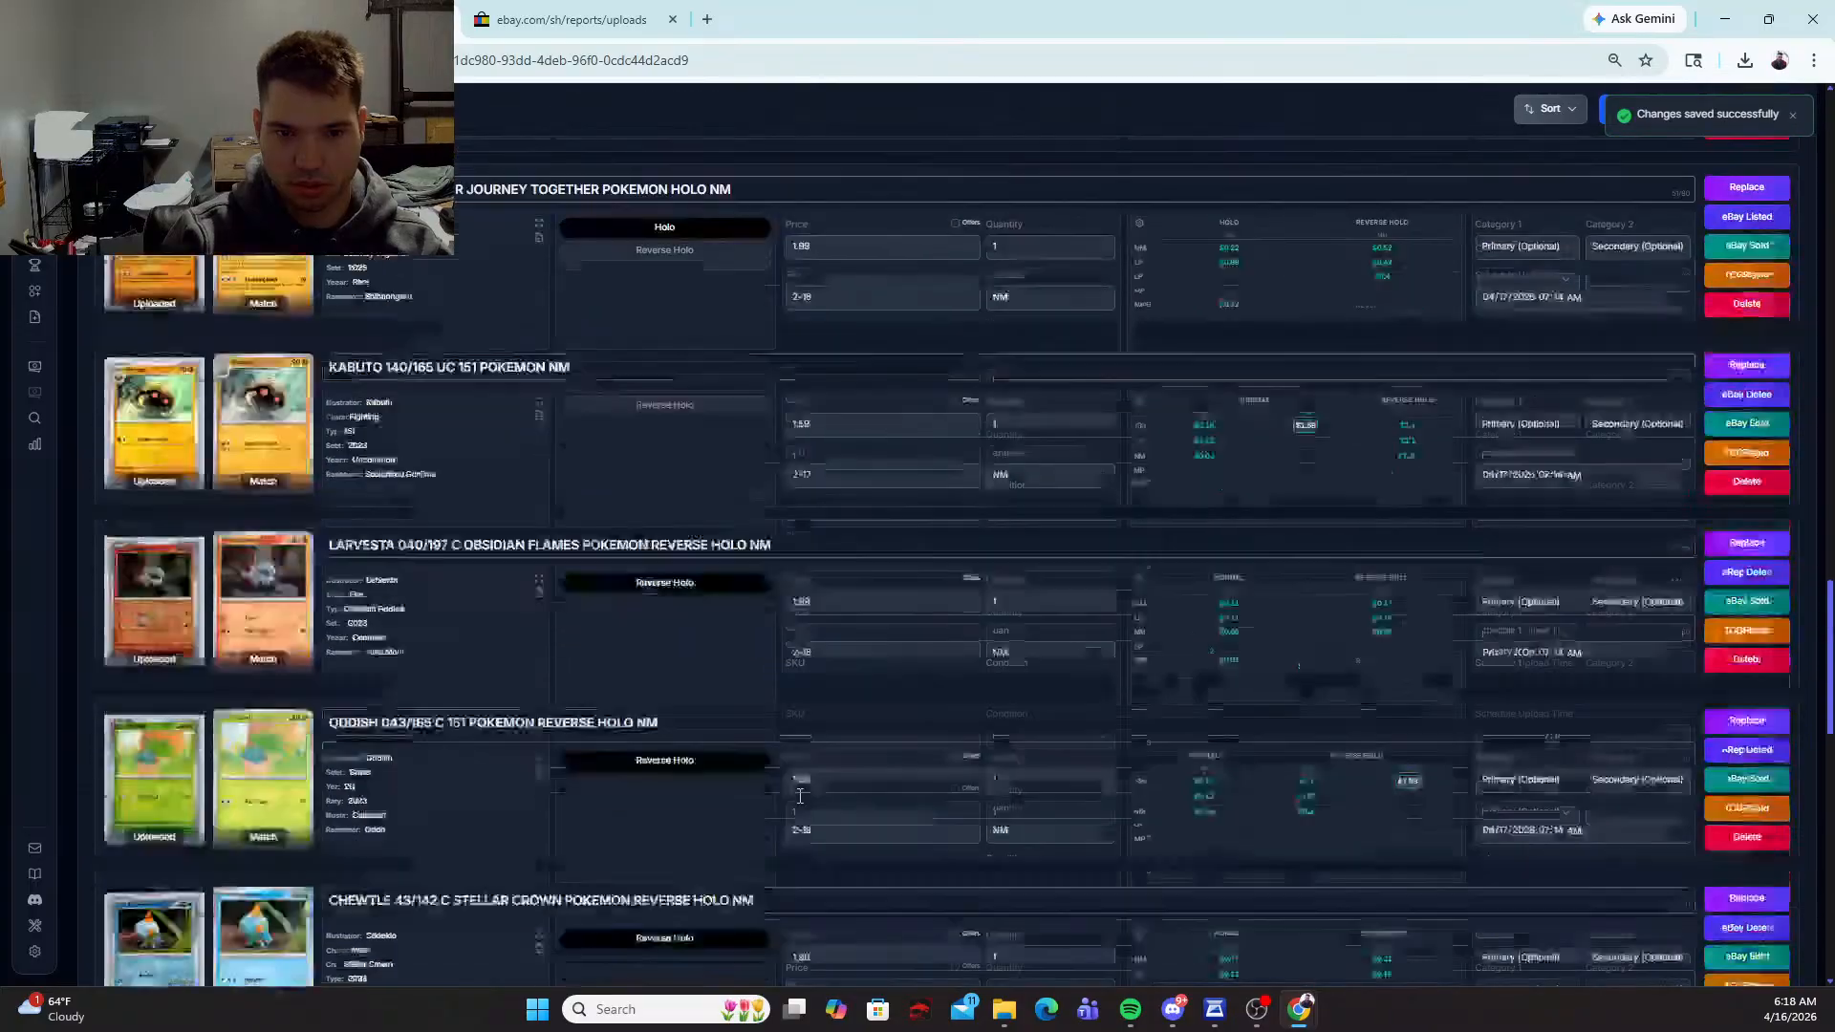
scroll(793, 786, "up", 8)
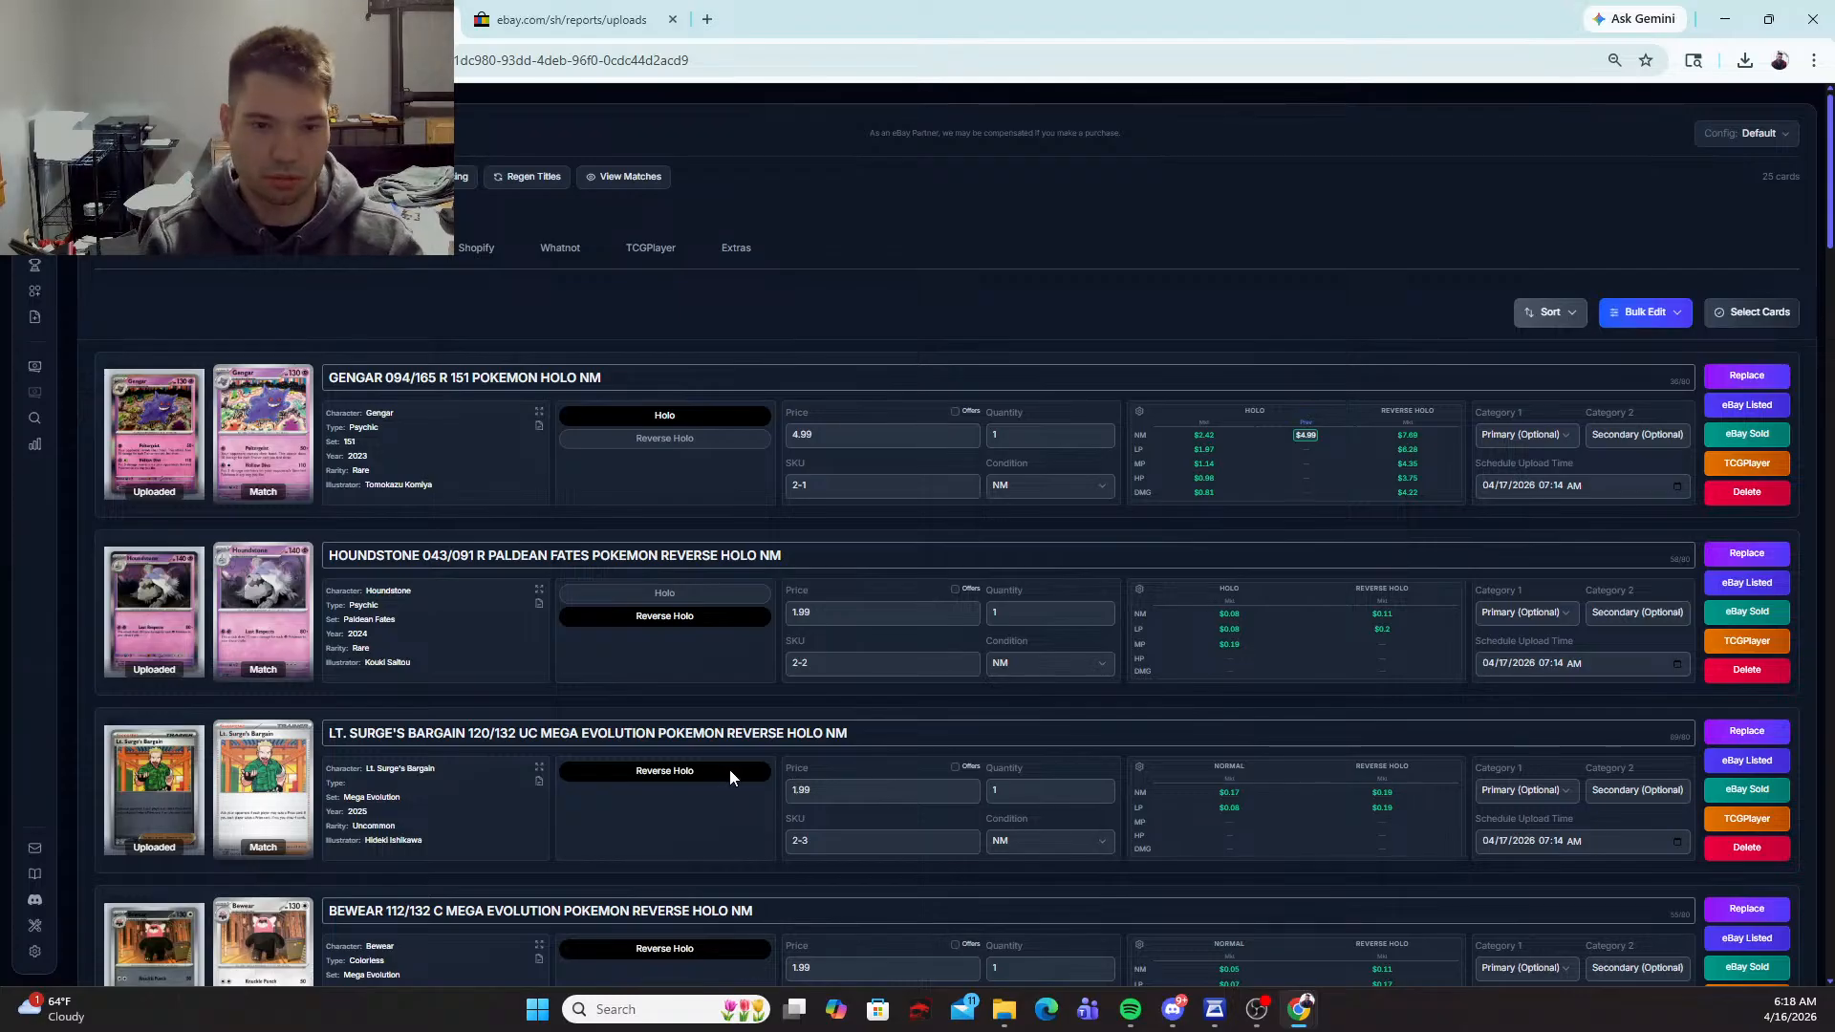
scroll(730, 770, "down", 7)
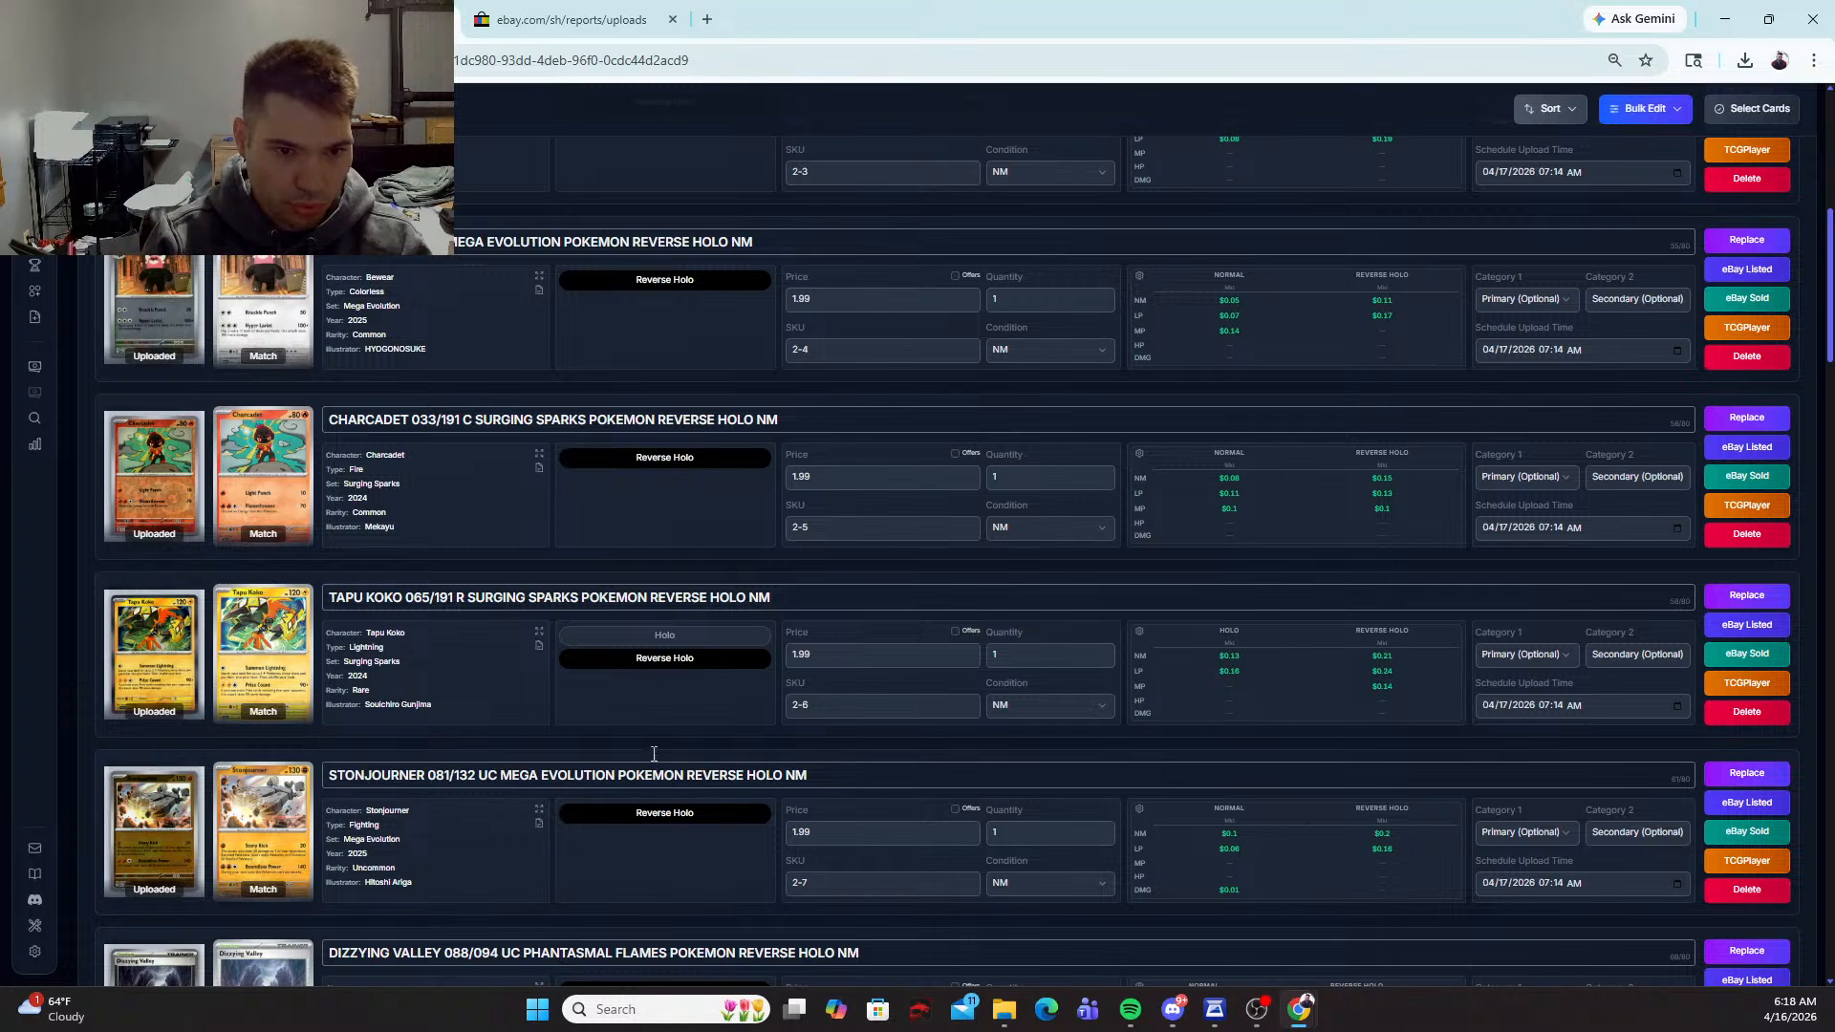
left_click(651, 639)
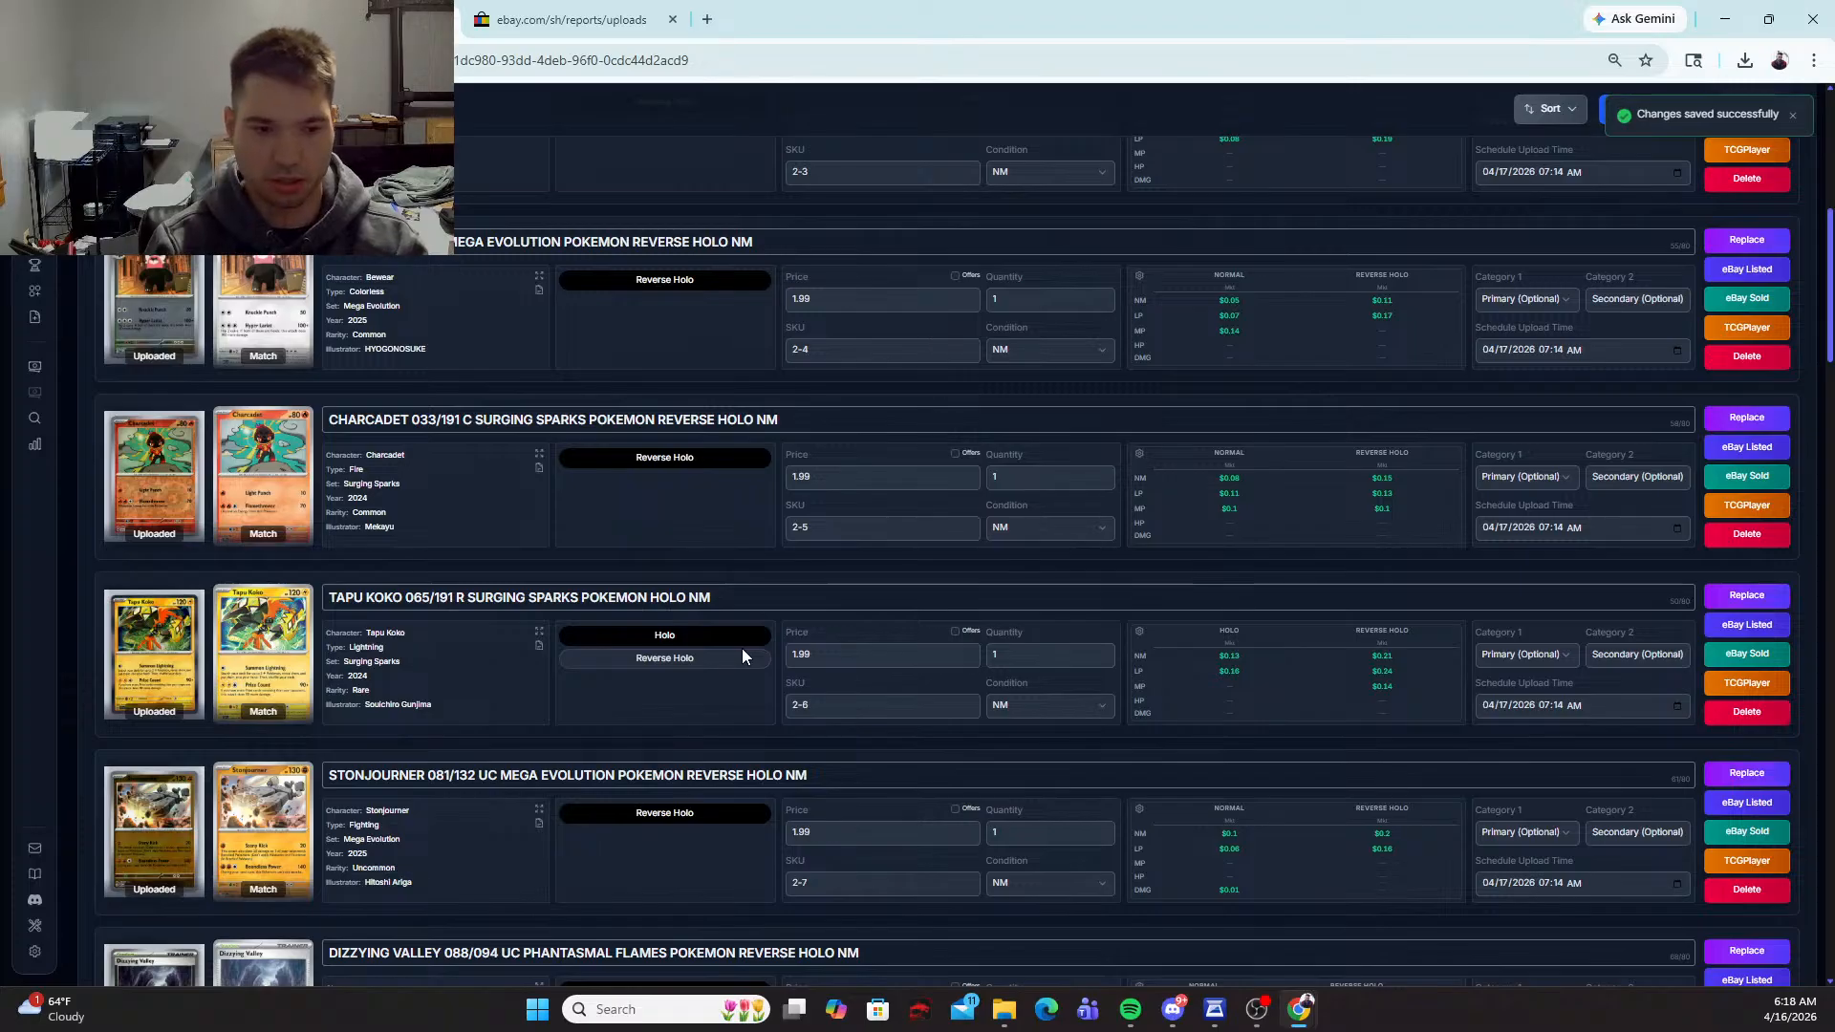
Step: Check the matches, holo variants and prices of the remaining cards after Tapu Koko through to the batch summary
scroll(741, 656, "down", 8)
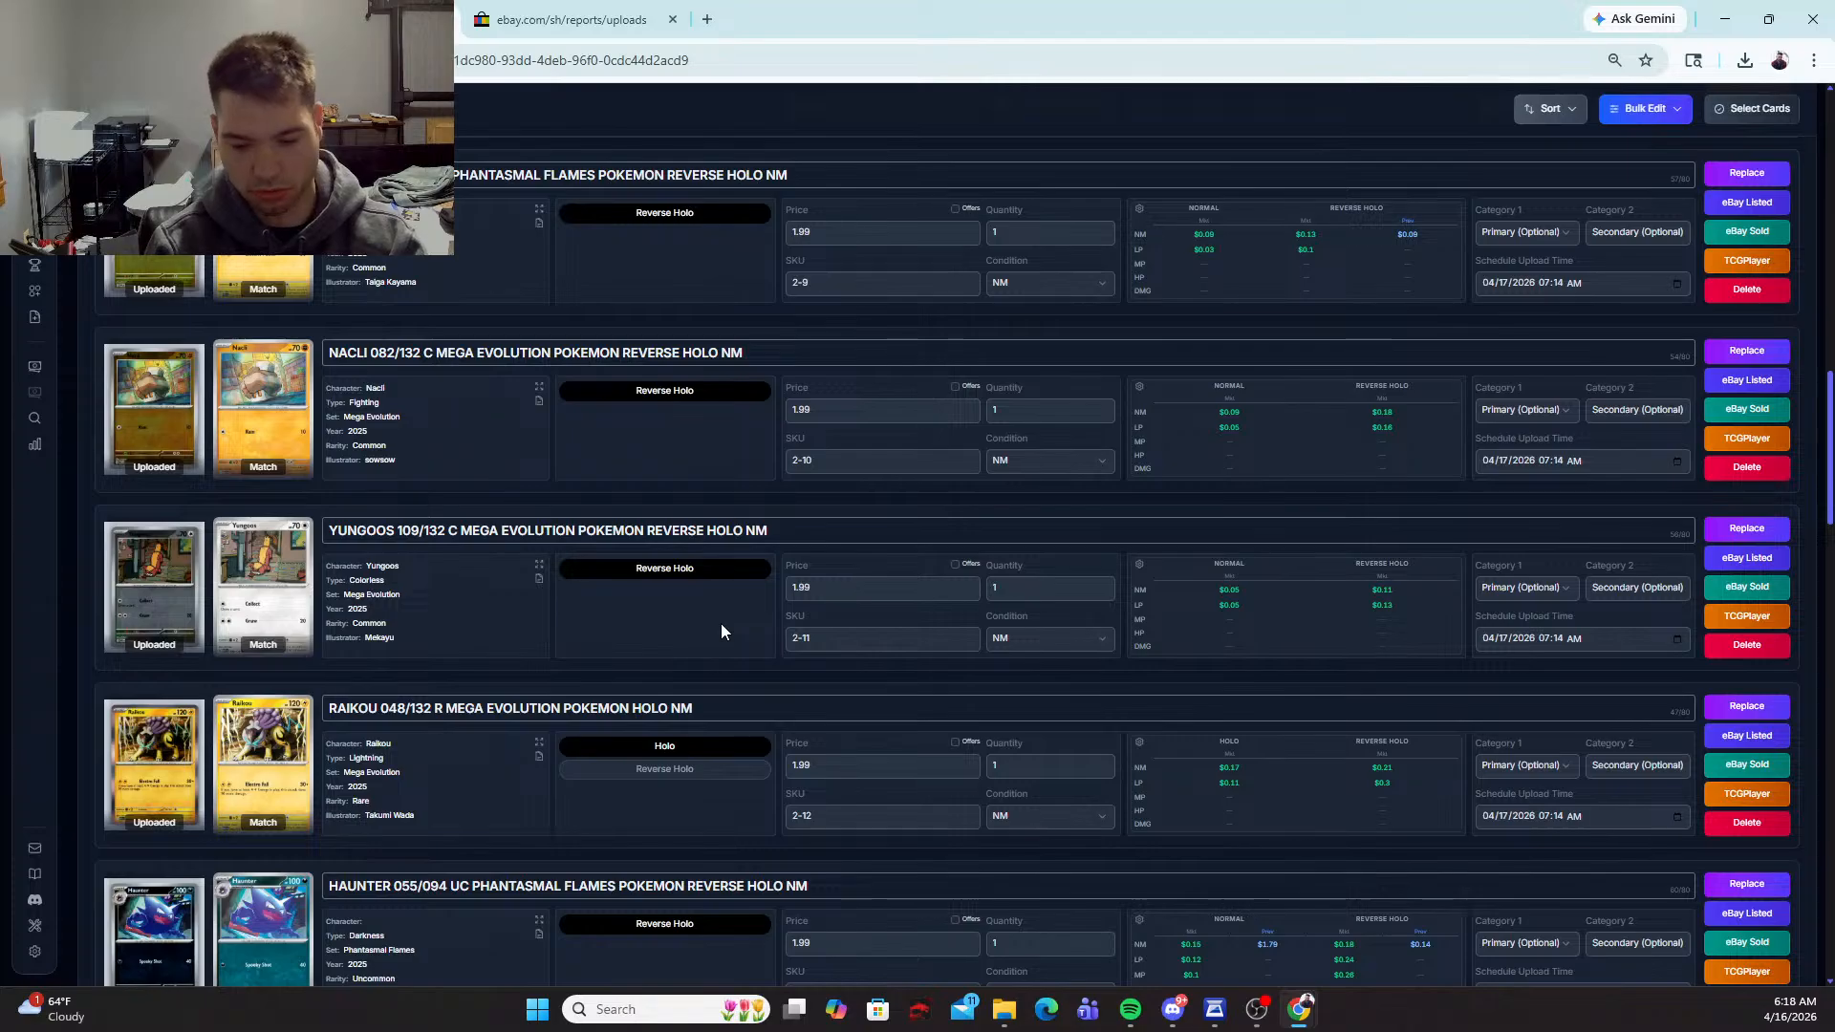
scroll(688, 631, "down", 6)
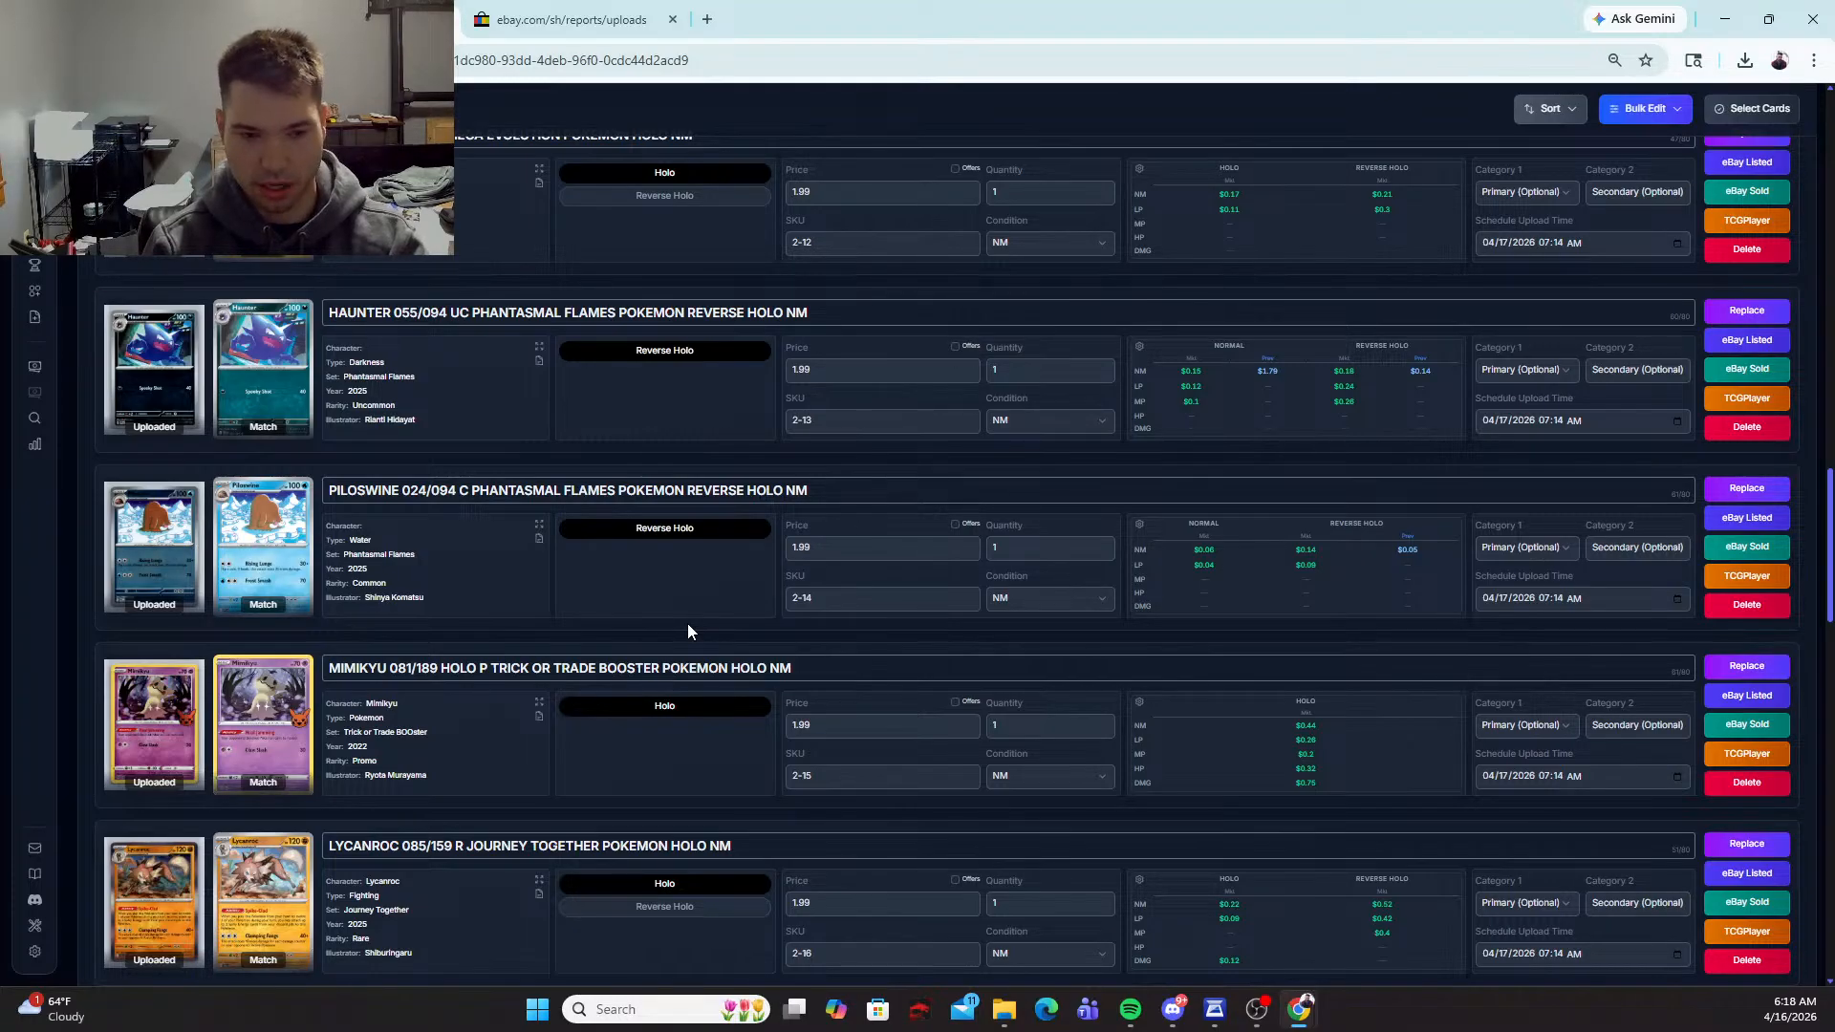
scroll(688, 621, "down", 6)
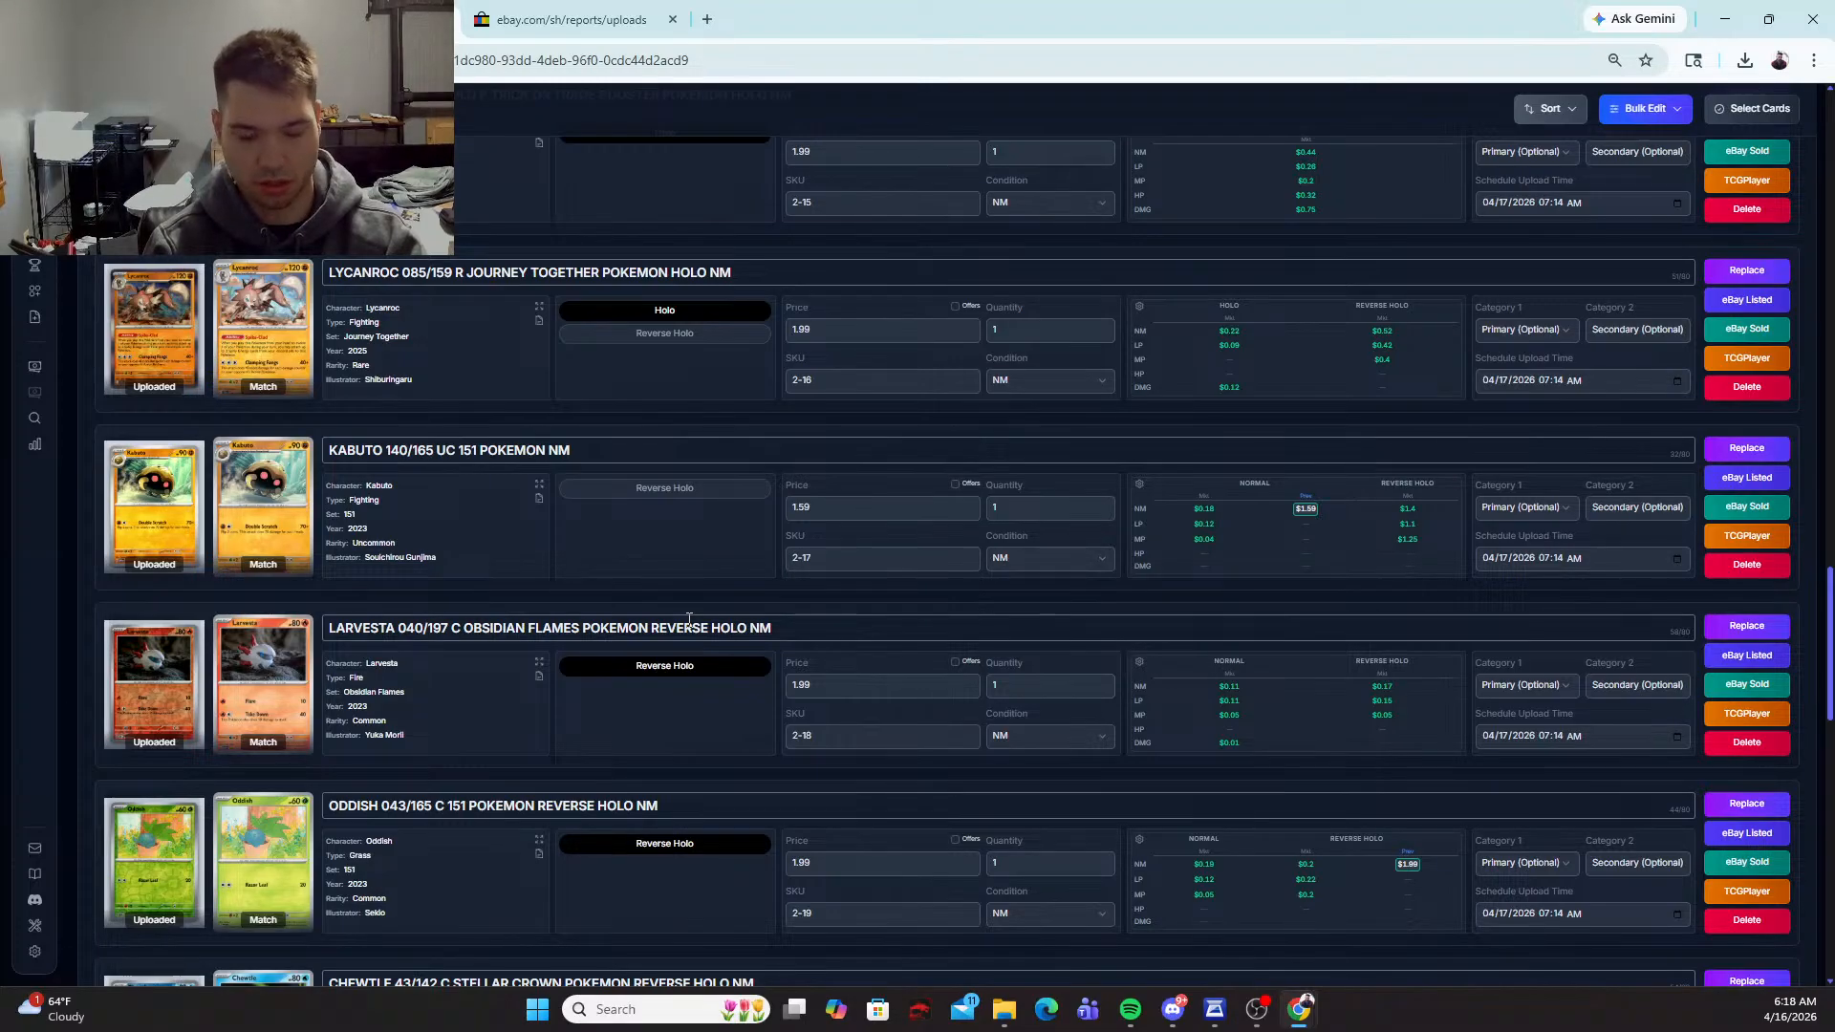
scroll(689, 619, "down", 8)
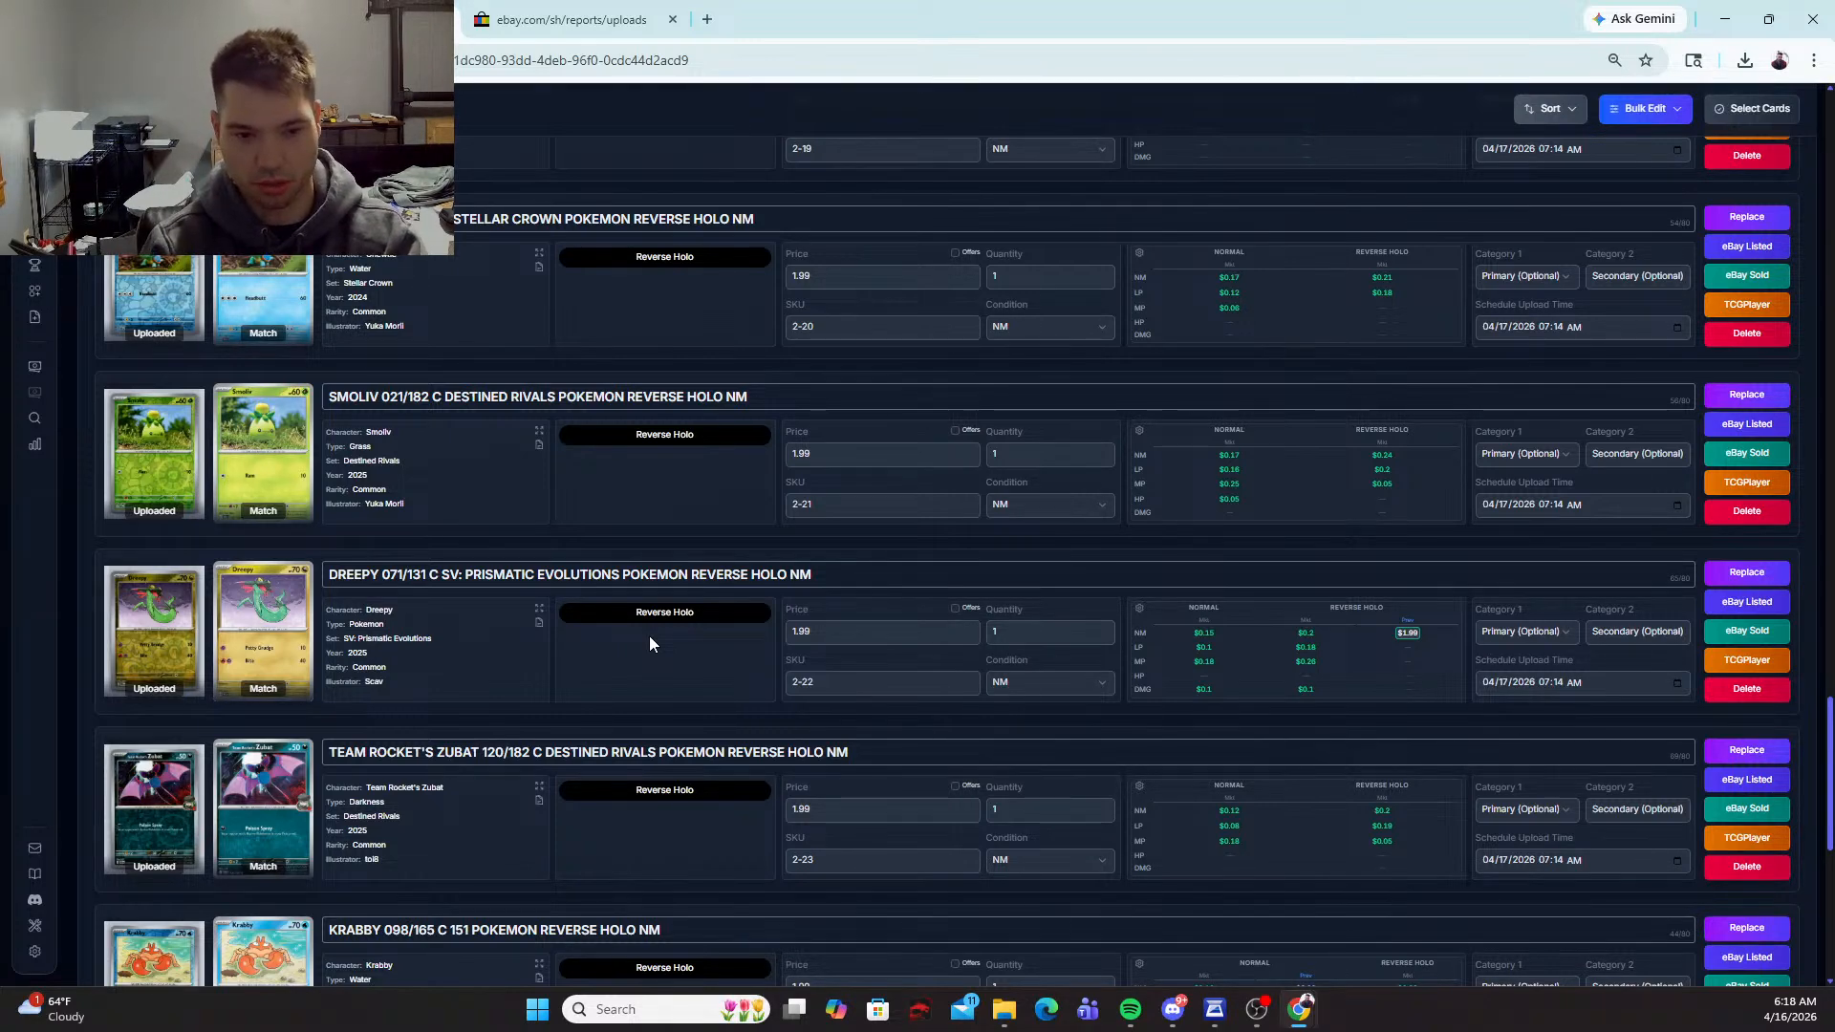
scroll(650, 644, "down", 5)
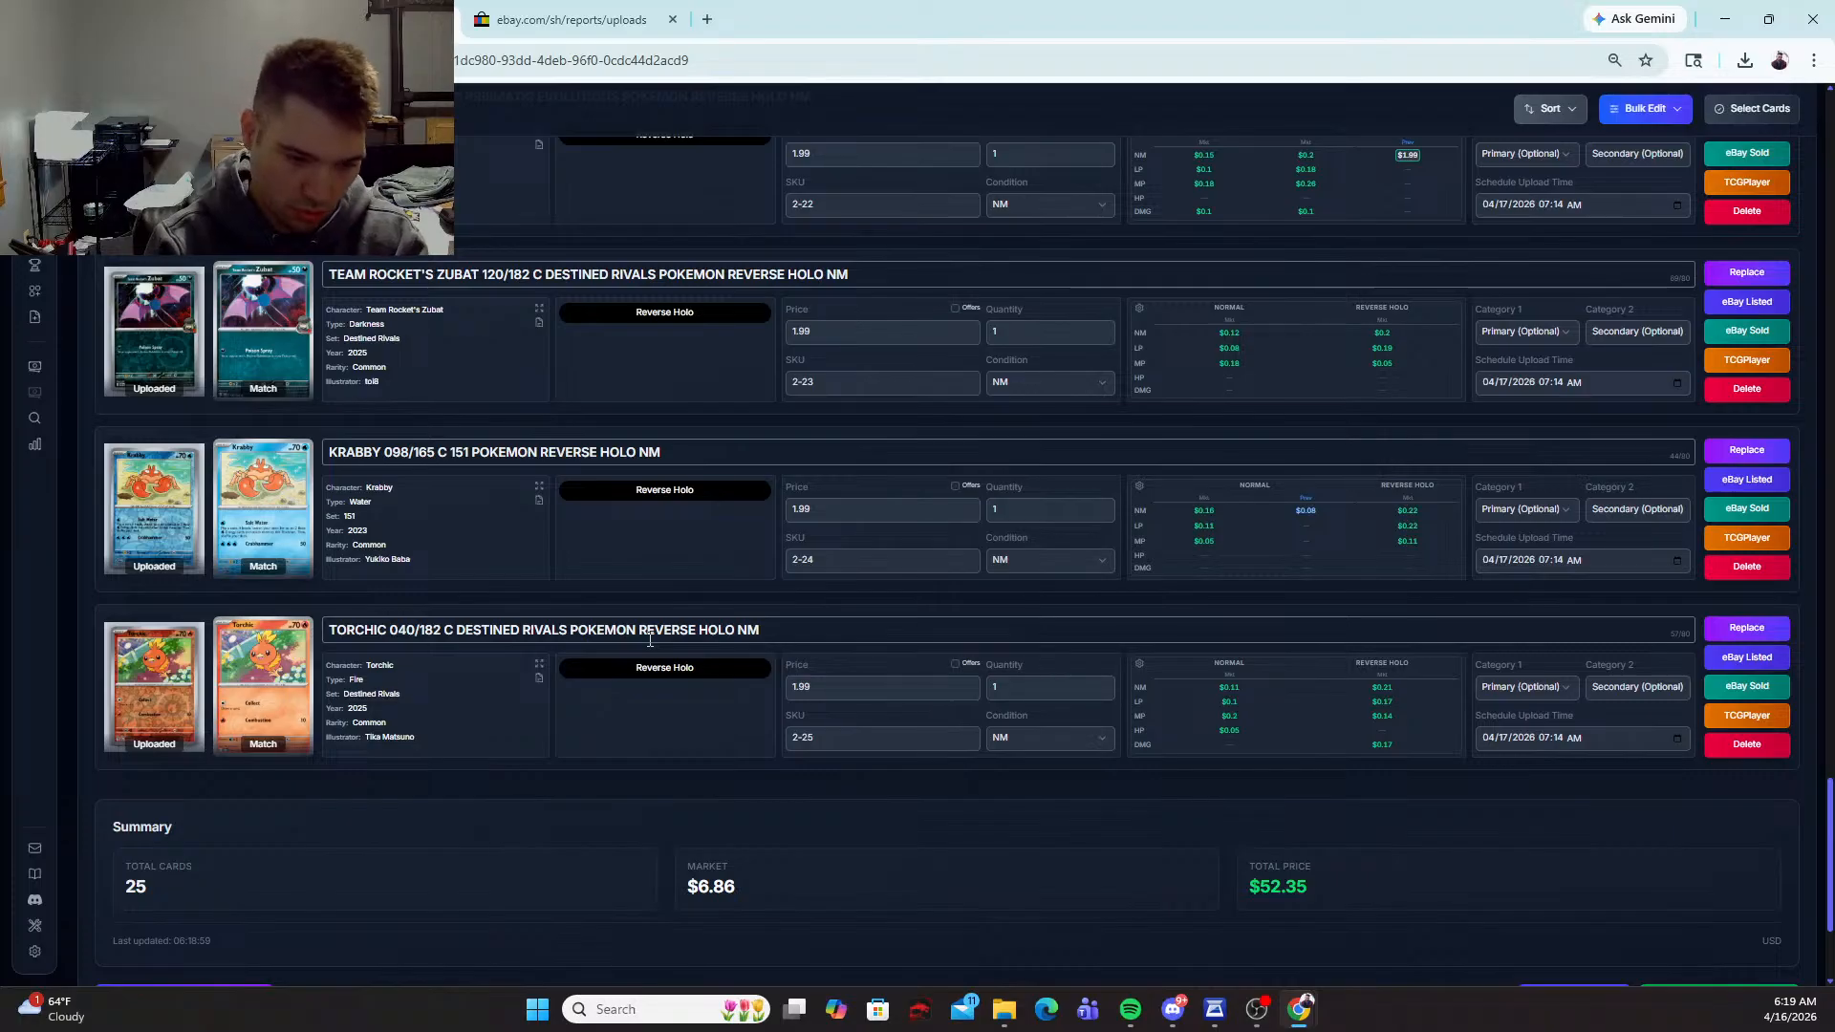
scroll(1351, 464, "down", 1)
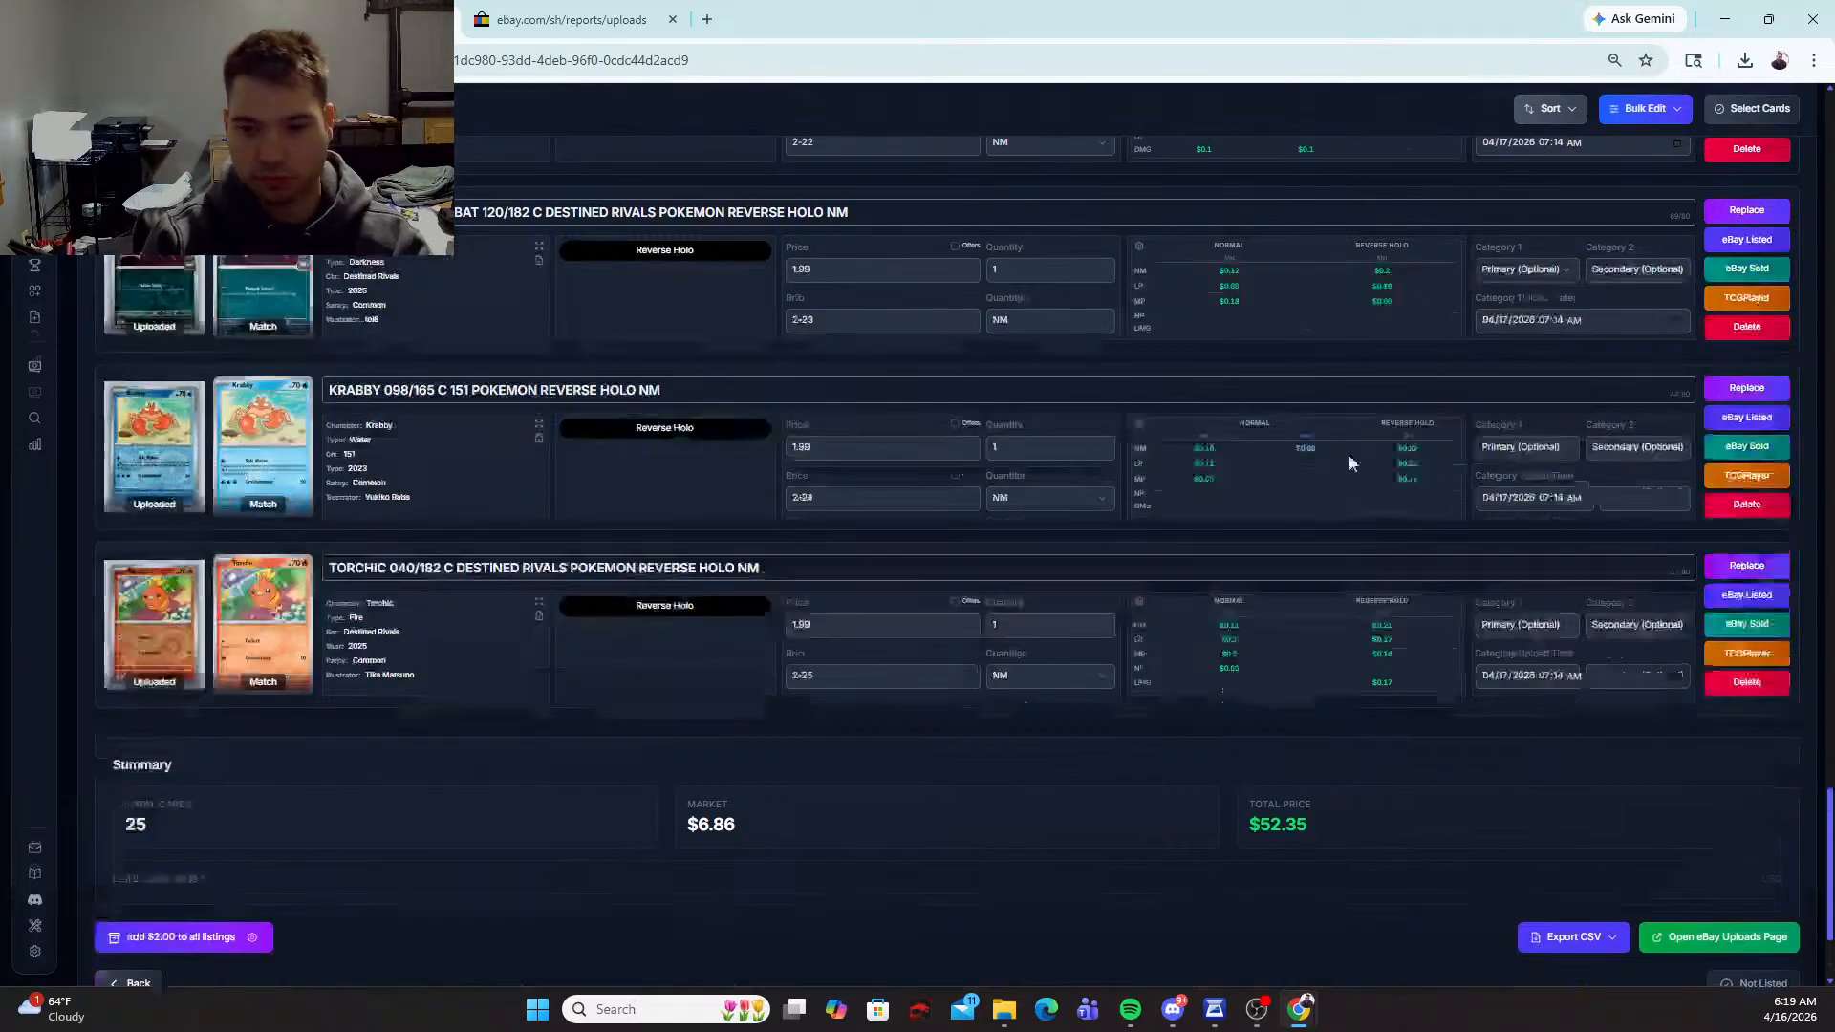
scroll(1350, 464, "down", 2)
Step: Export the batch as an eBay CSV and open the downloaded 2-_ungraded_cards_2026-04-16.csv in Excel
left_click(1558, 752)
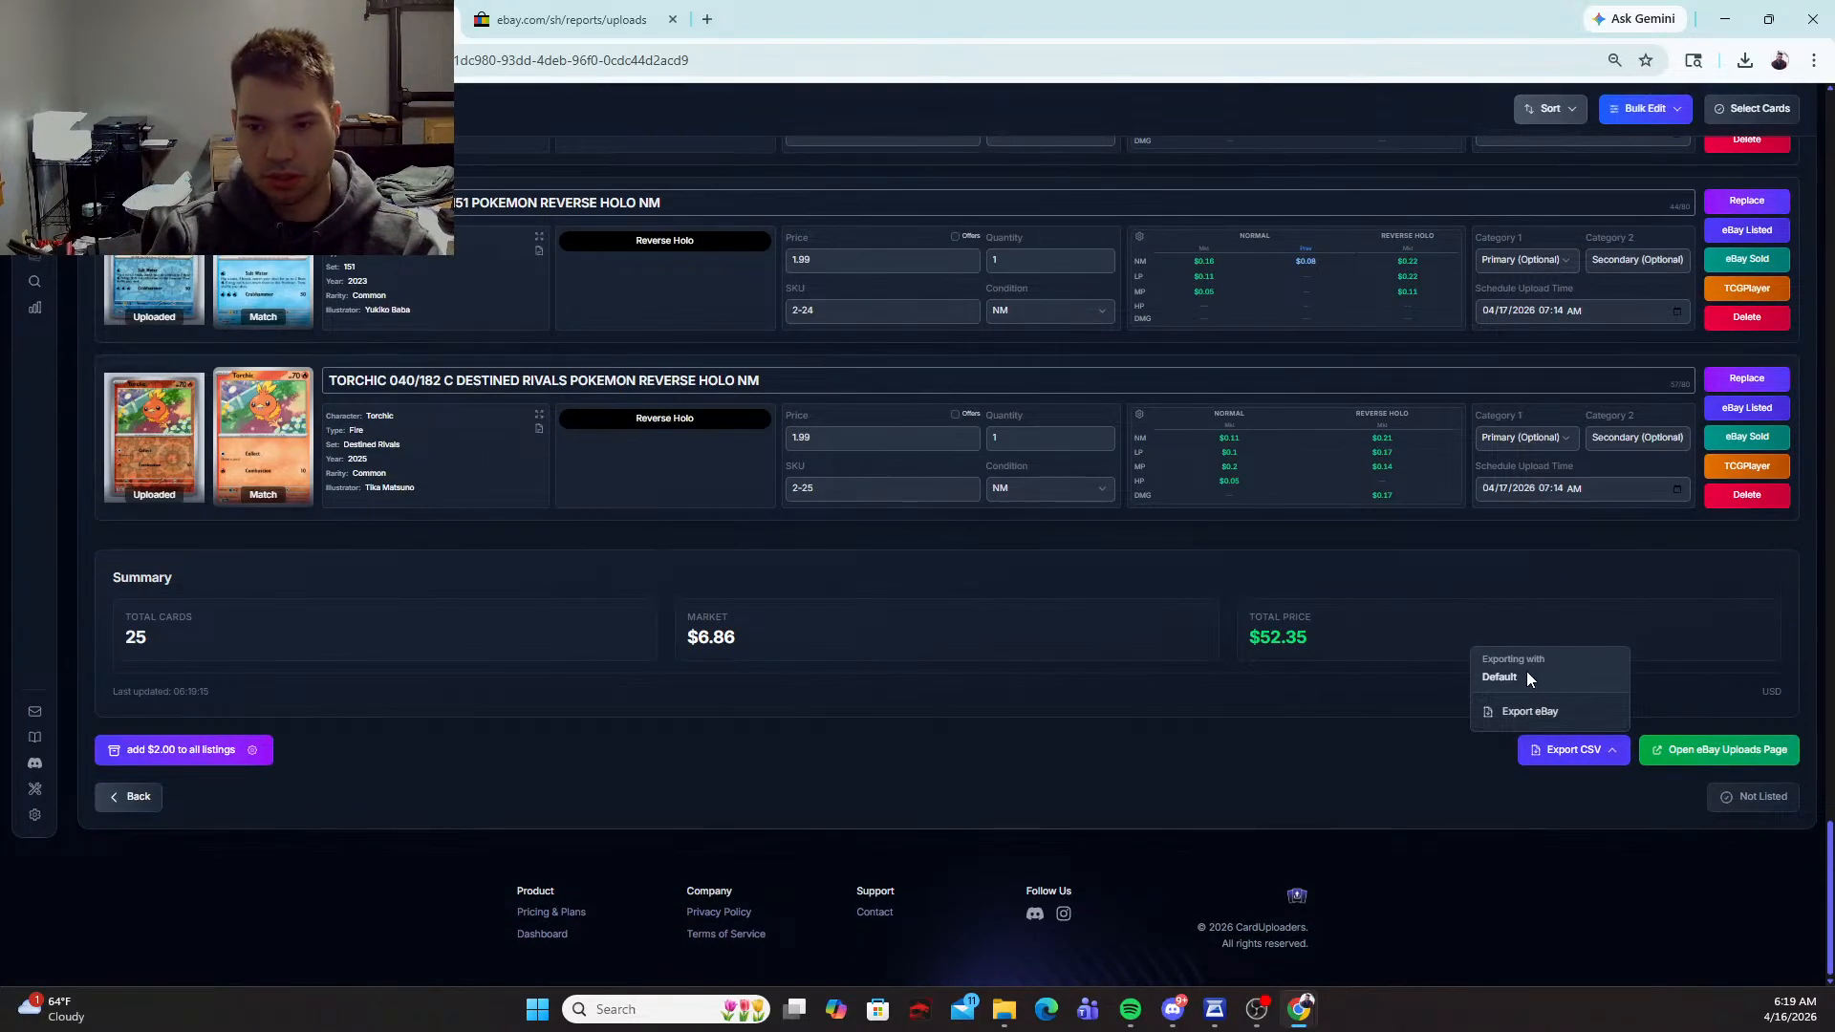
left_click(1529, 711)
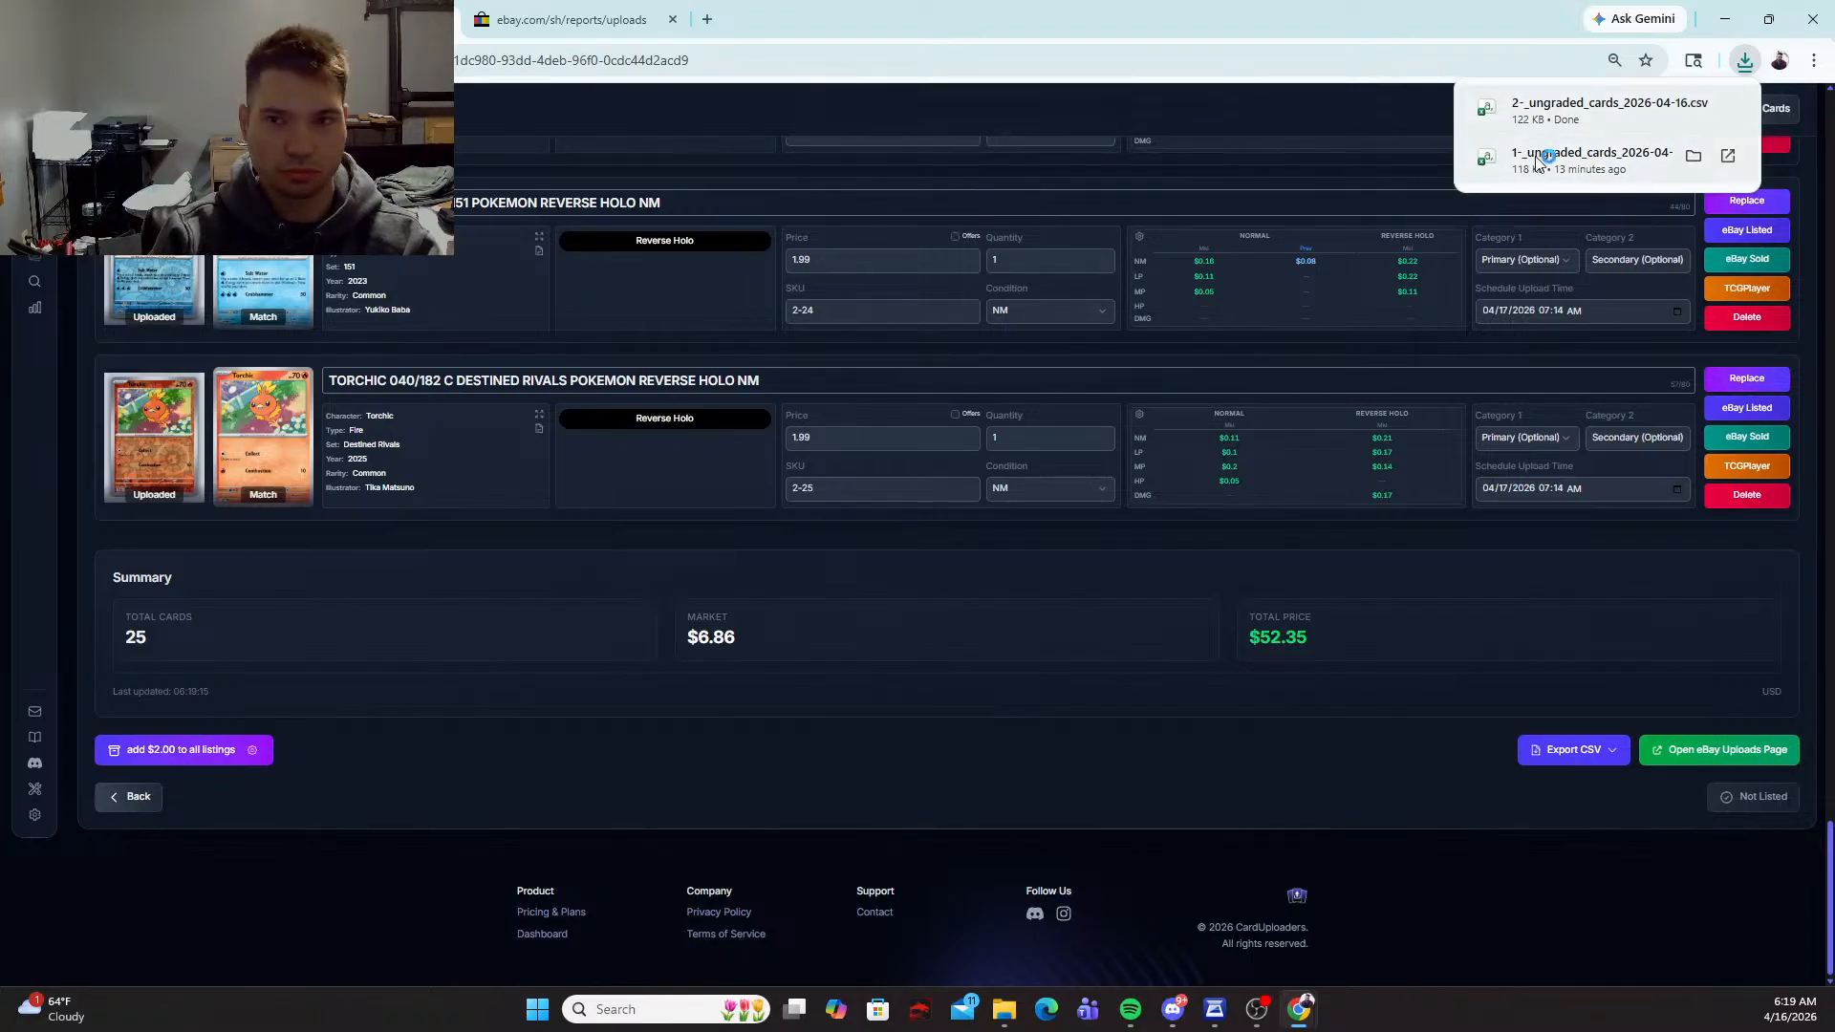
left_click(1494, 106)
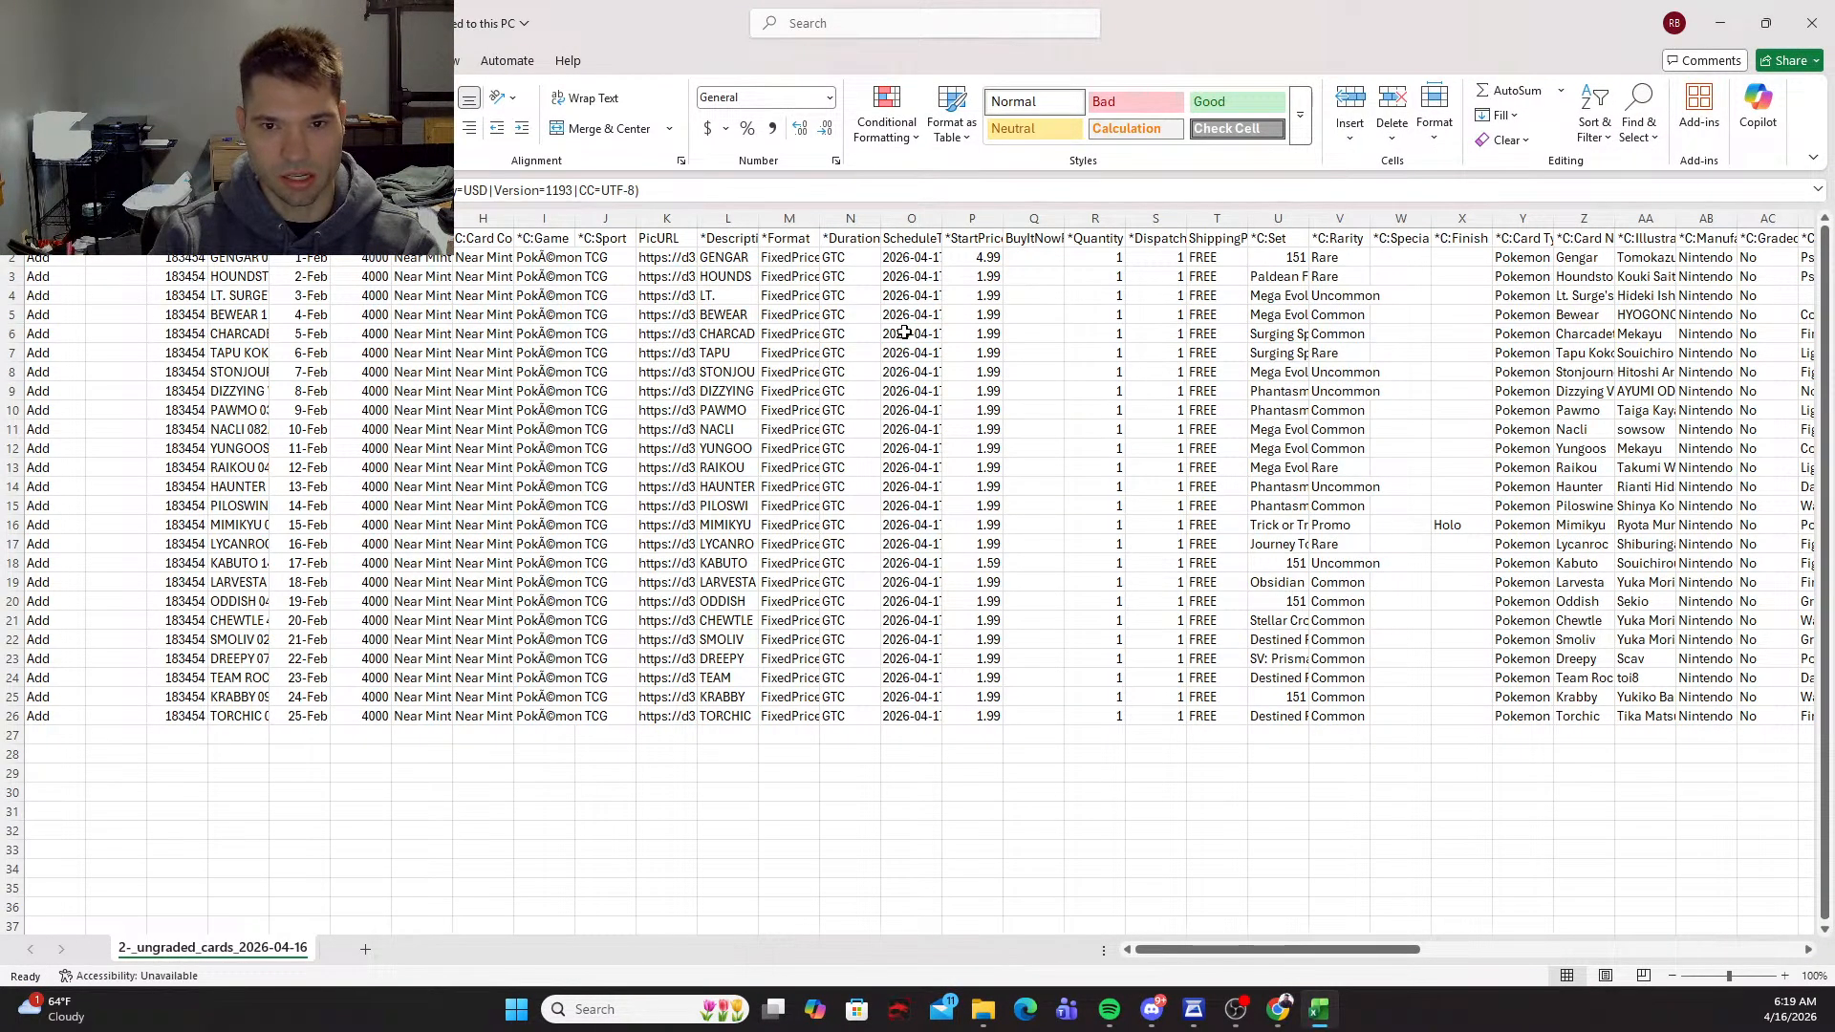
Step: Widen the ScheduleTime column to fit its full date and time values
left_click(913, 256)
left_click_drag(950, 214, 950, 214)
double_click(949, 214)
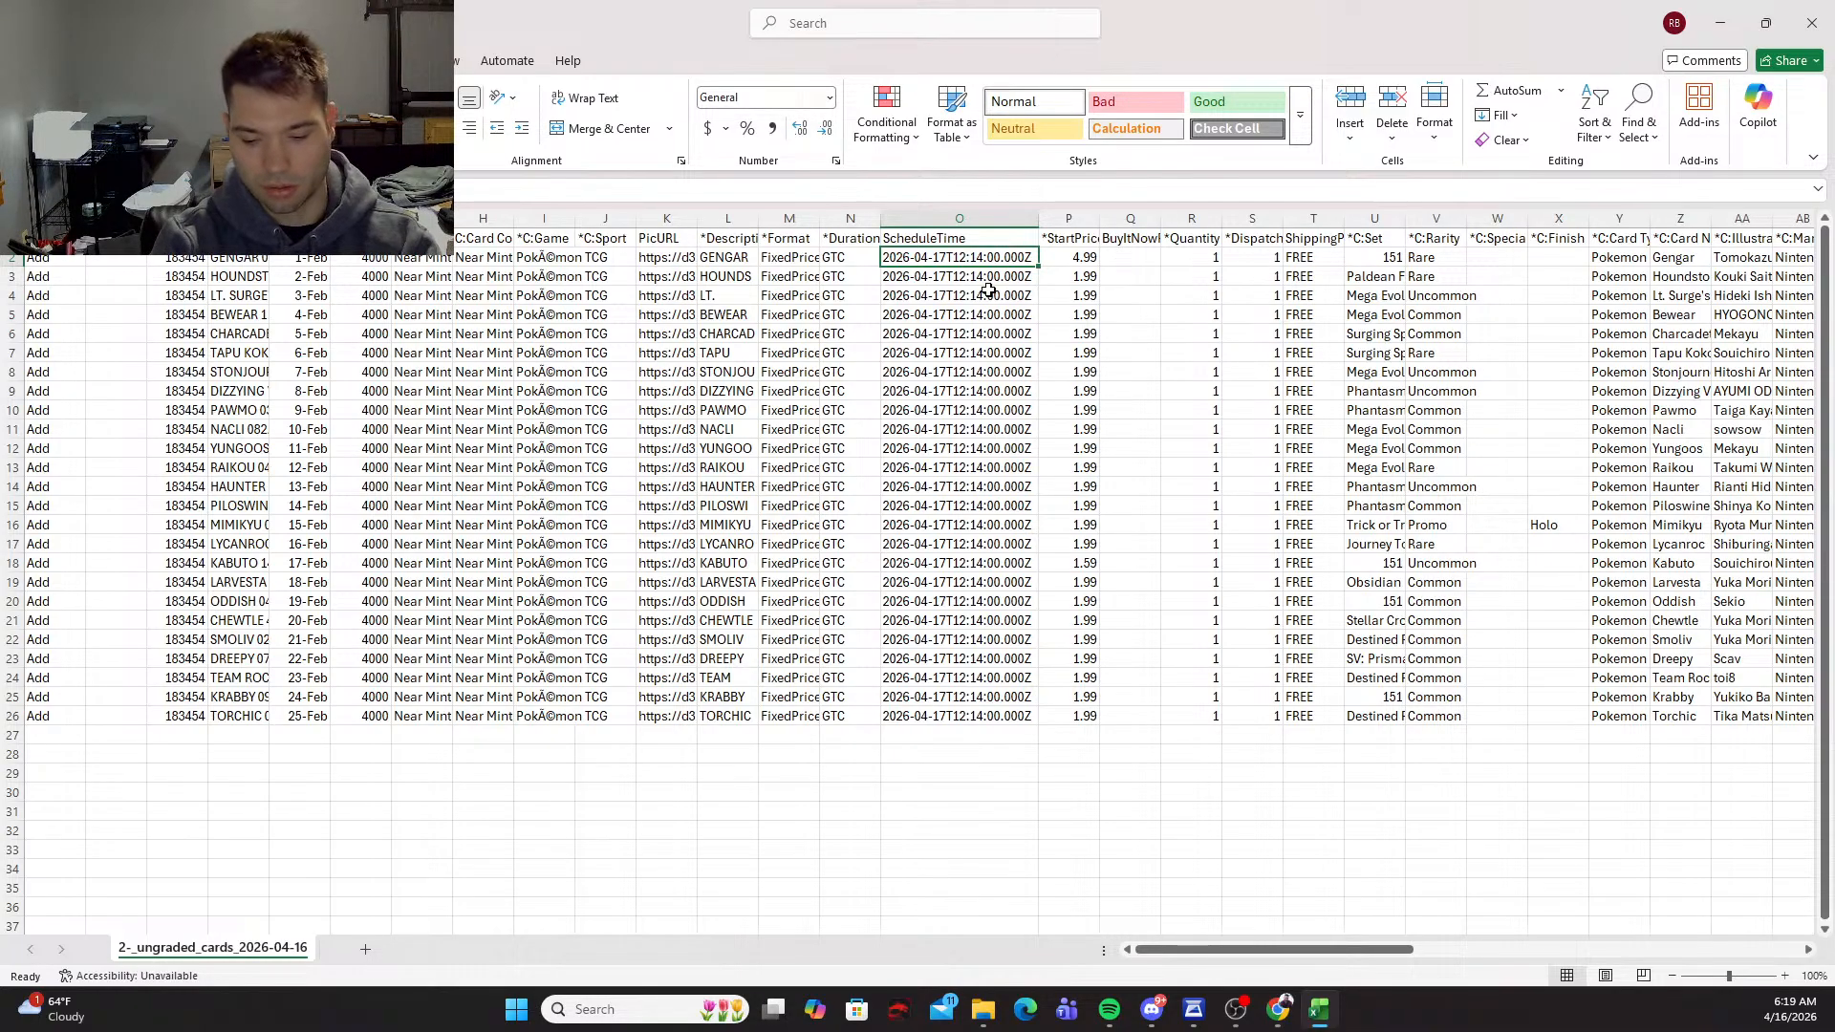
Step: Set the ScheduleTime of the Gengar listing in row 2 to 2026-04-16T12:14:00.000Z
key("Down")
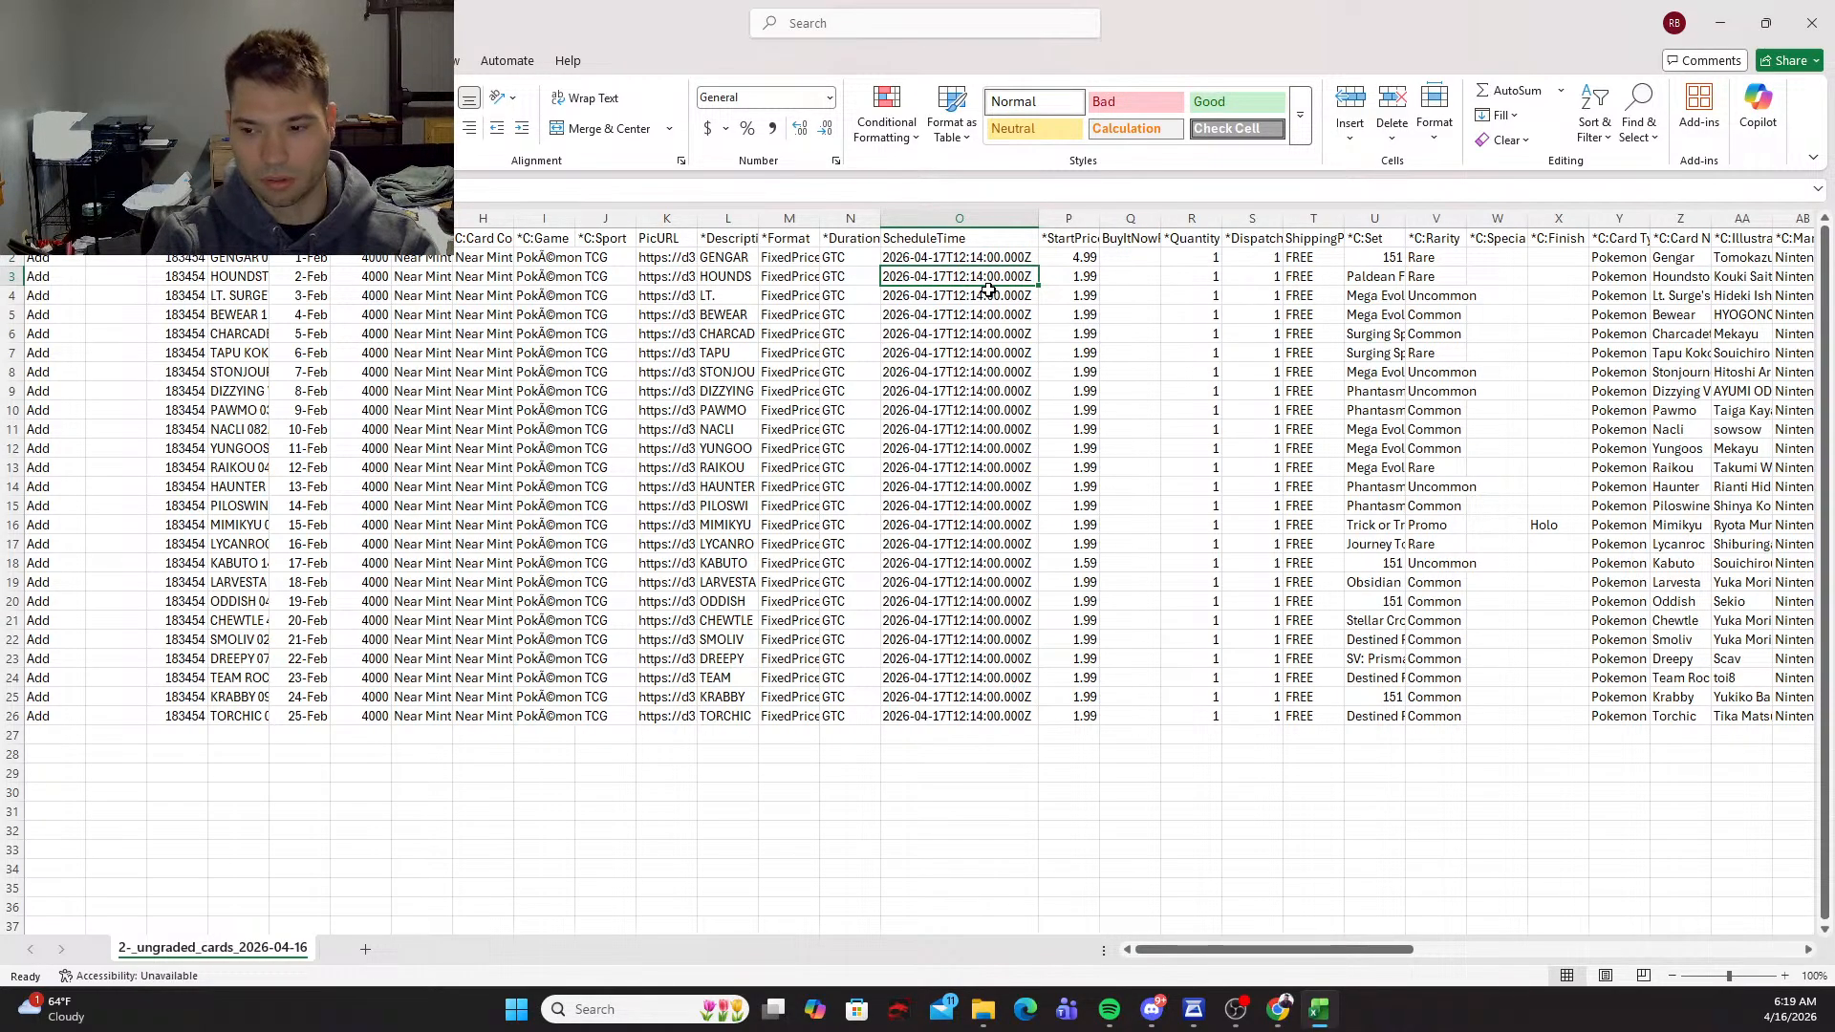
key("Up")
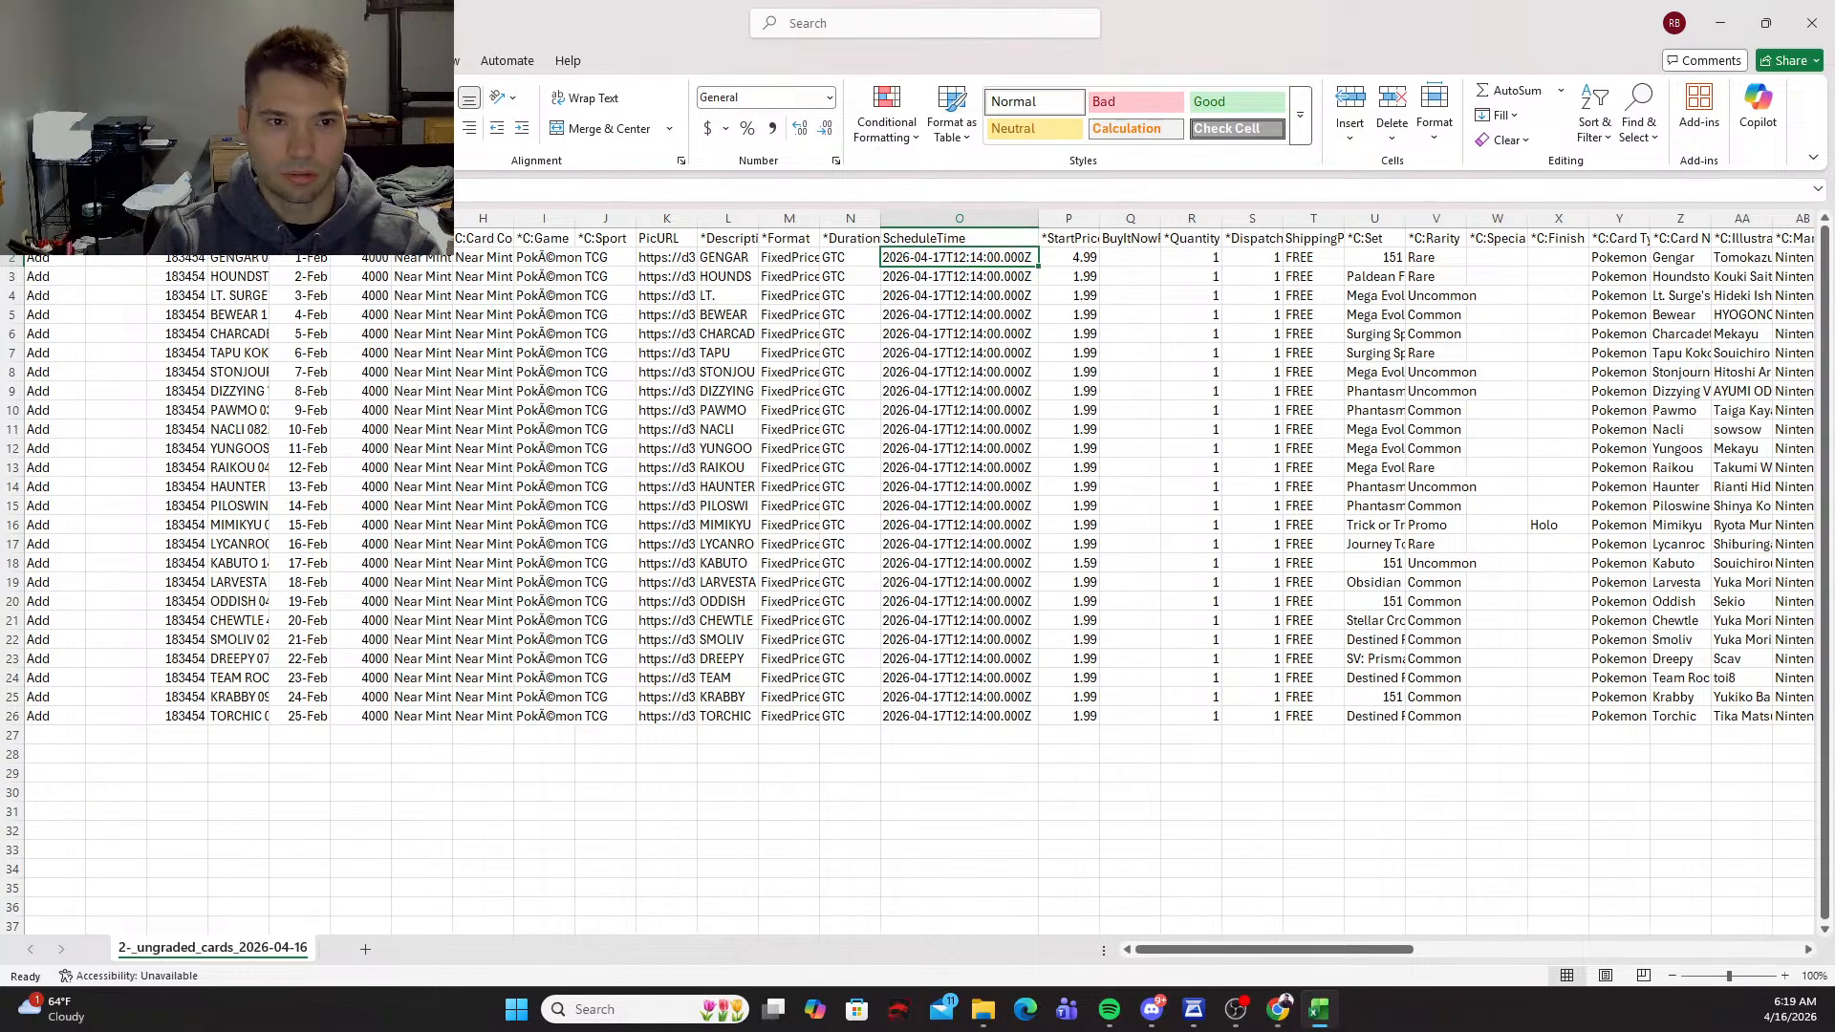
left_click(272, 190)
key("BackSpace")
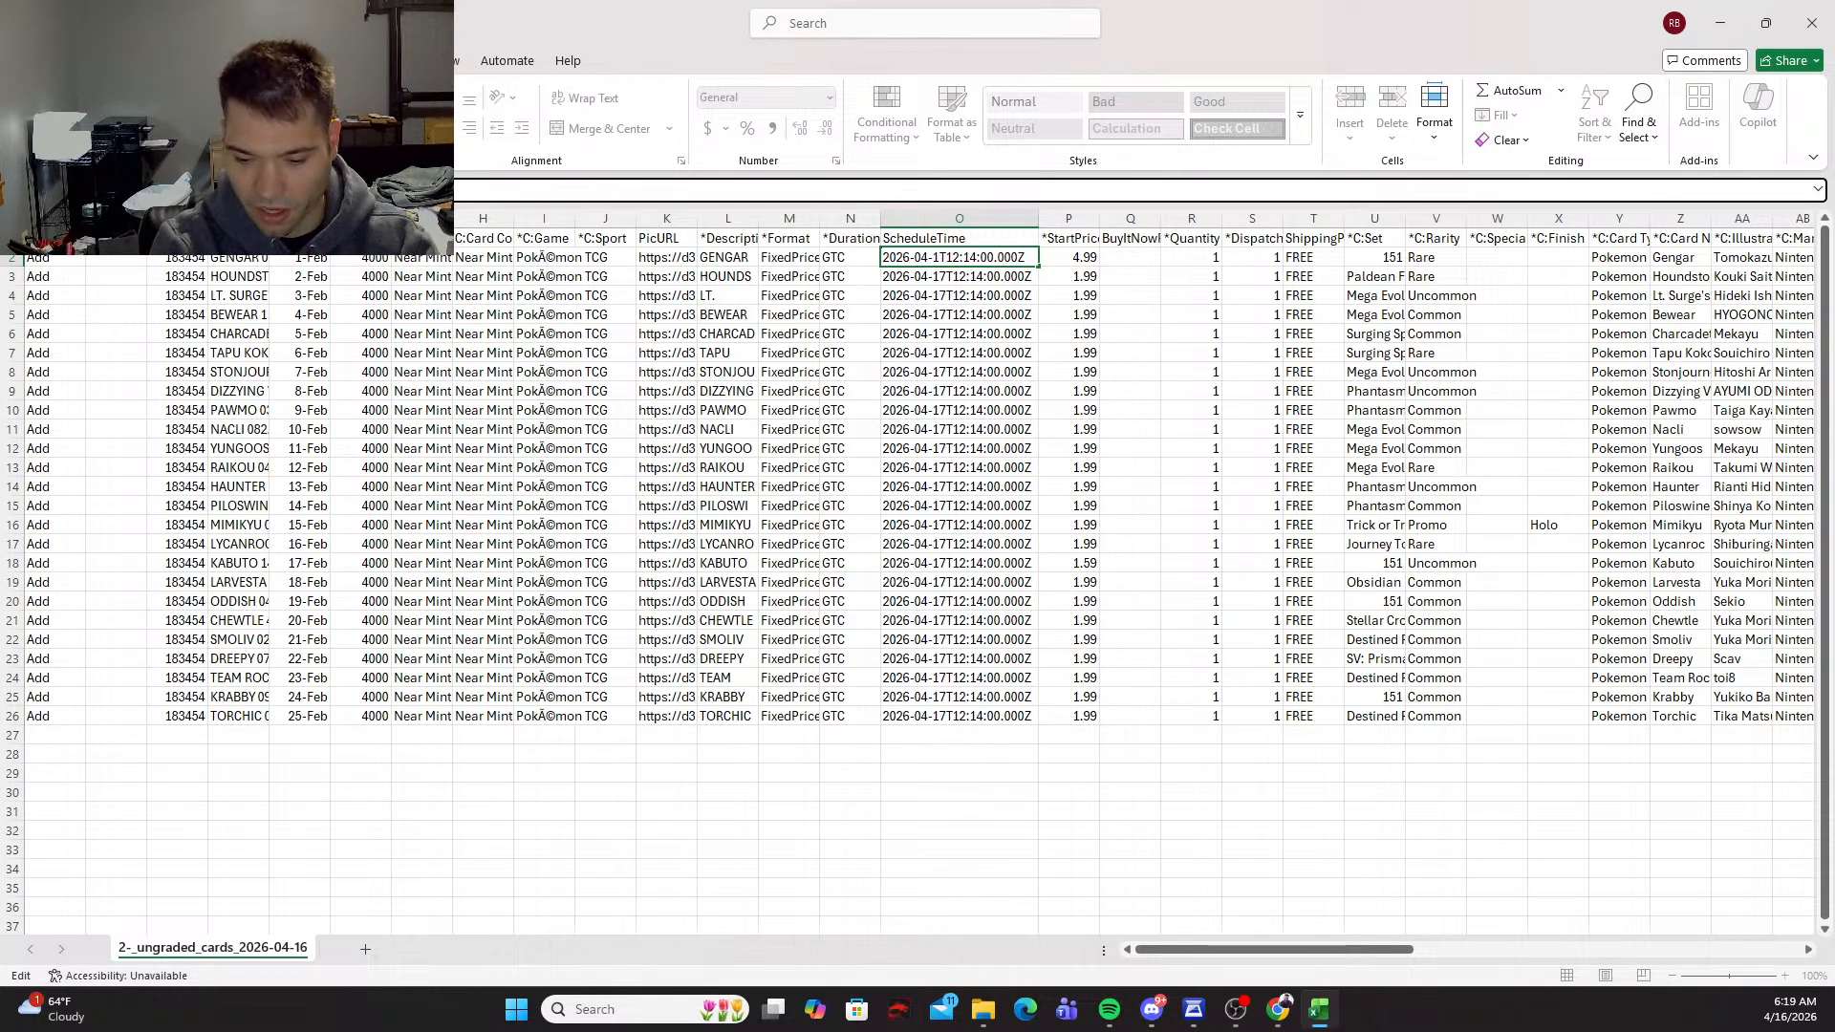
type("6")
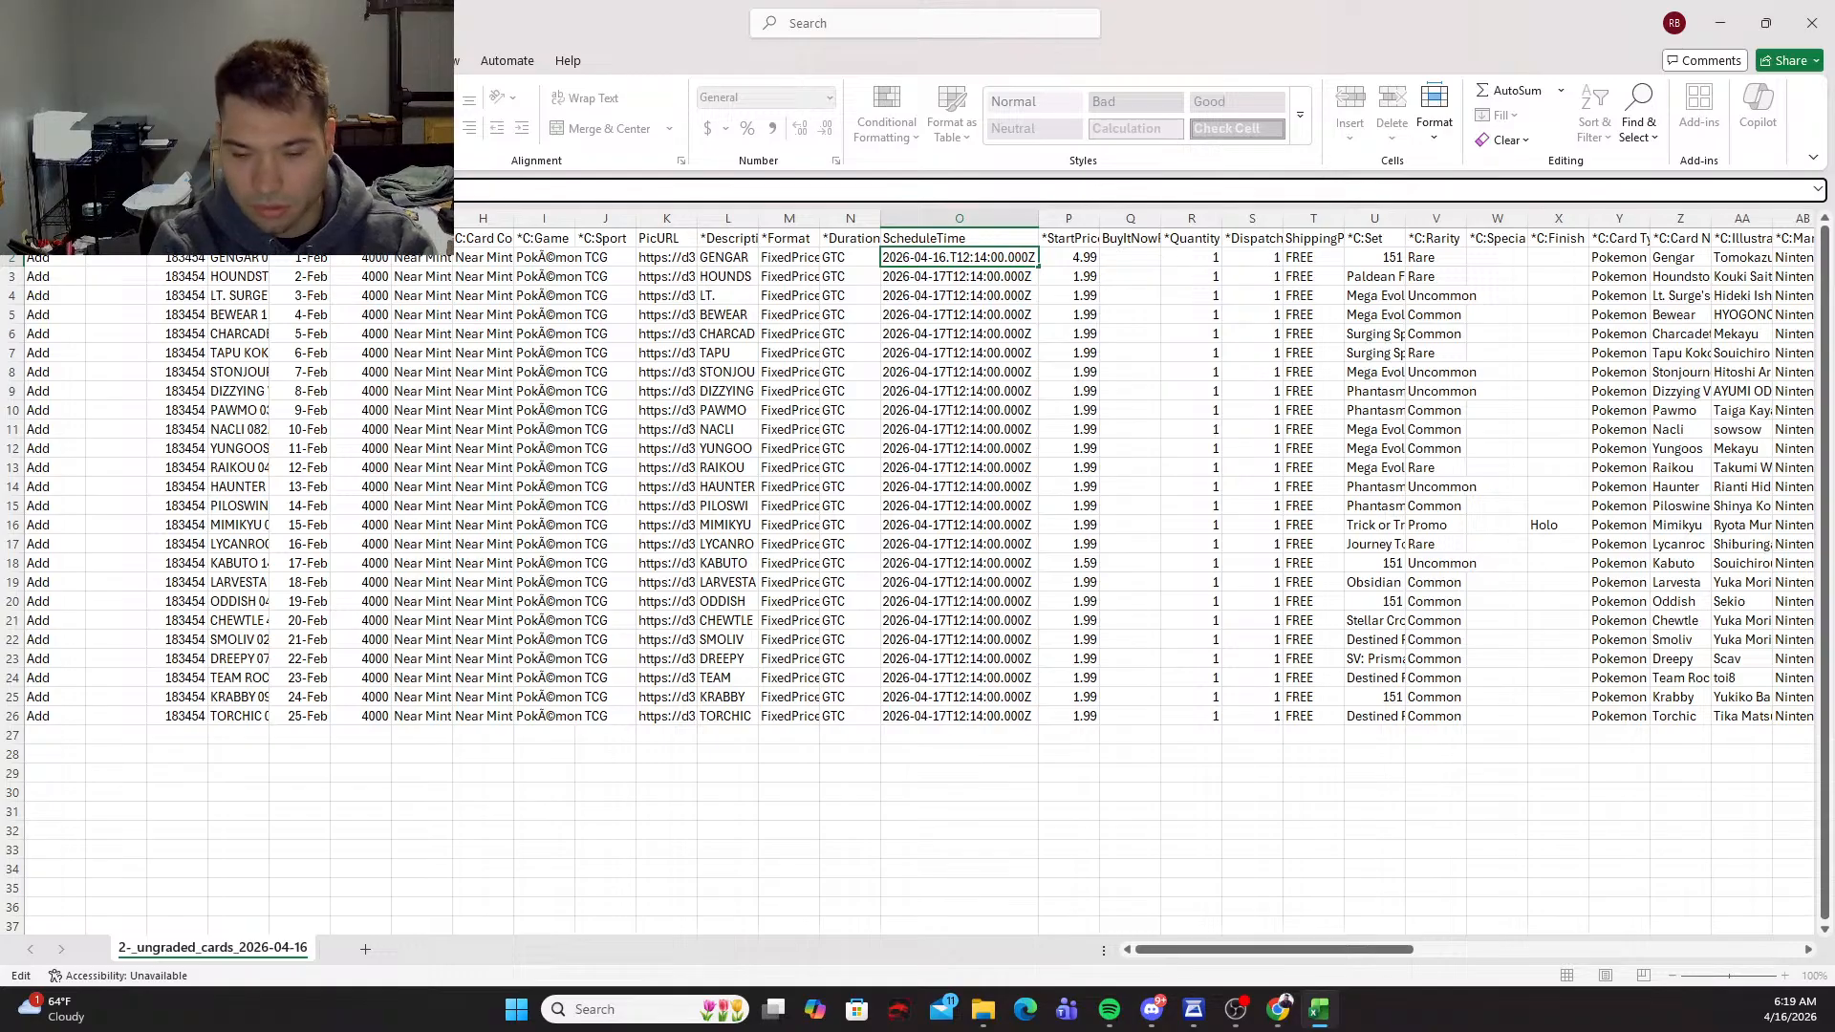
key("Return")
key("Up")
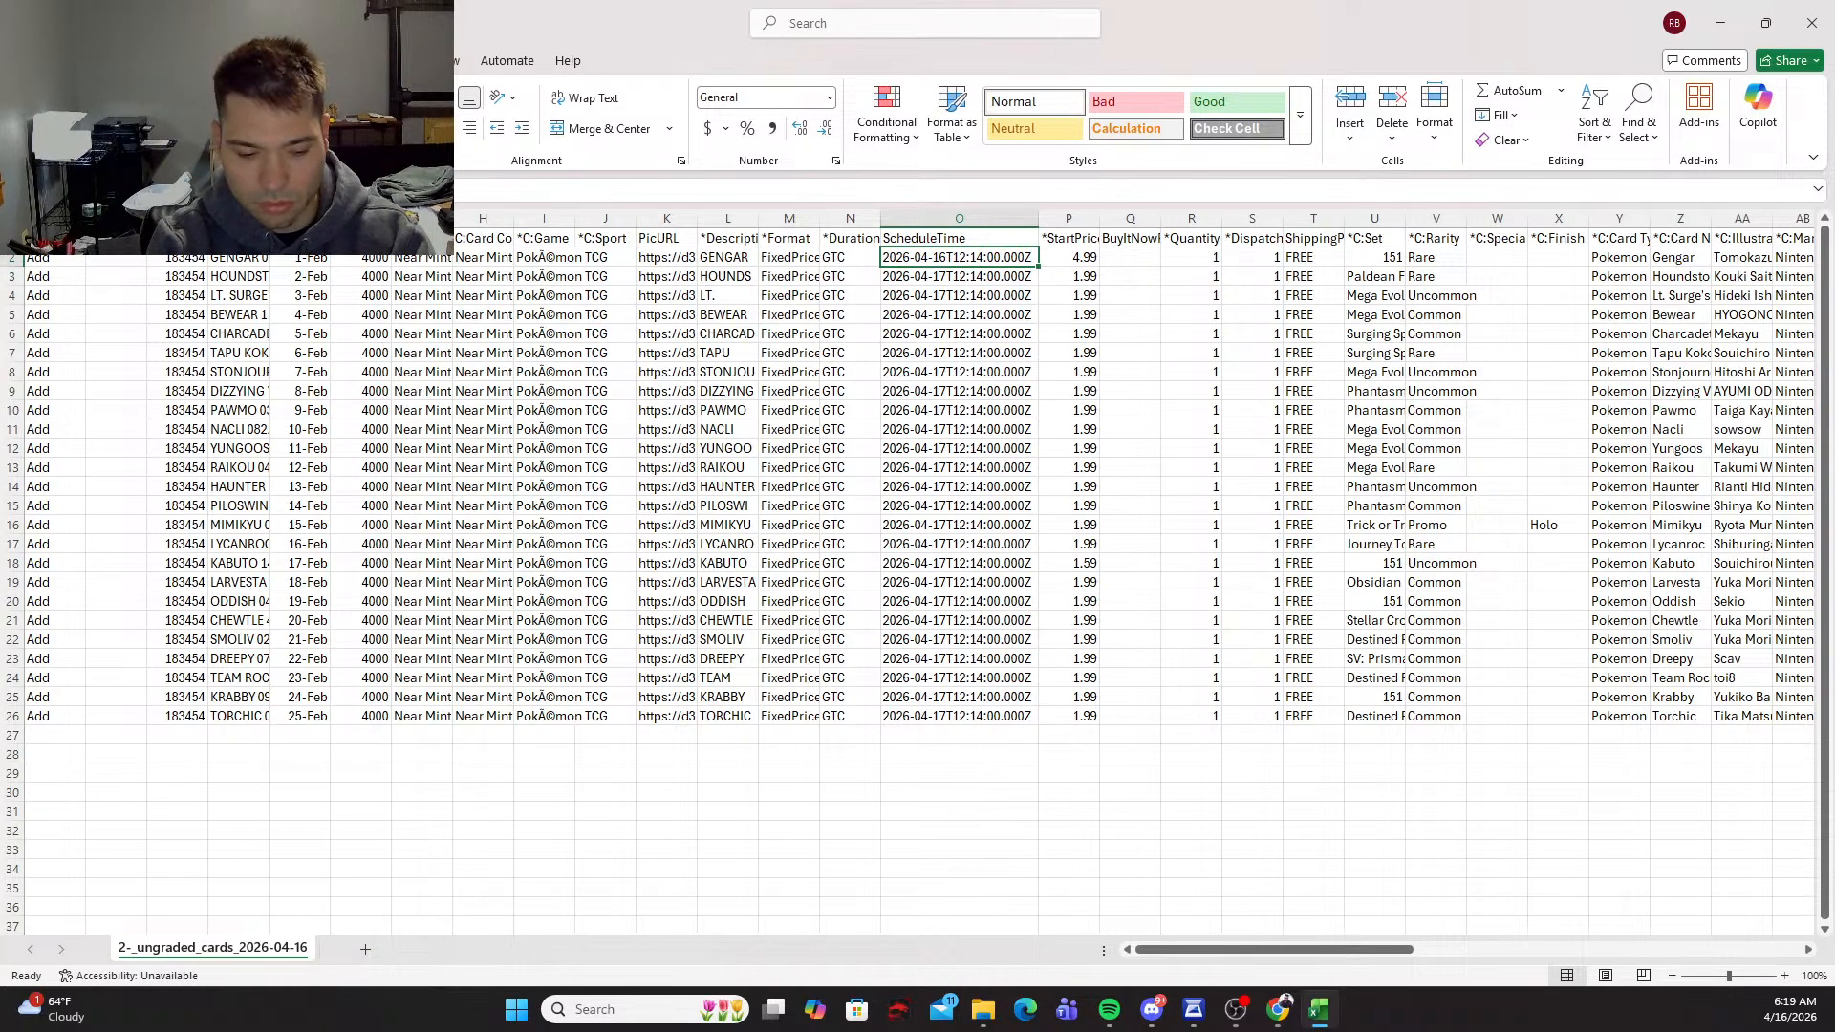
Step: Copy the row 2 ScheduleTime into rows 3 to 6 so the first five listings share the April 16 date
key("ctrl+c")
key("shift+Down")
key("shift+Down")
key("shift+Down")
key("shift+Down")
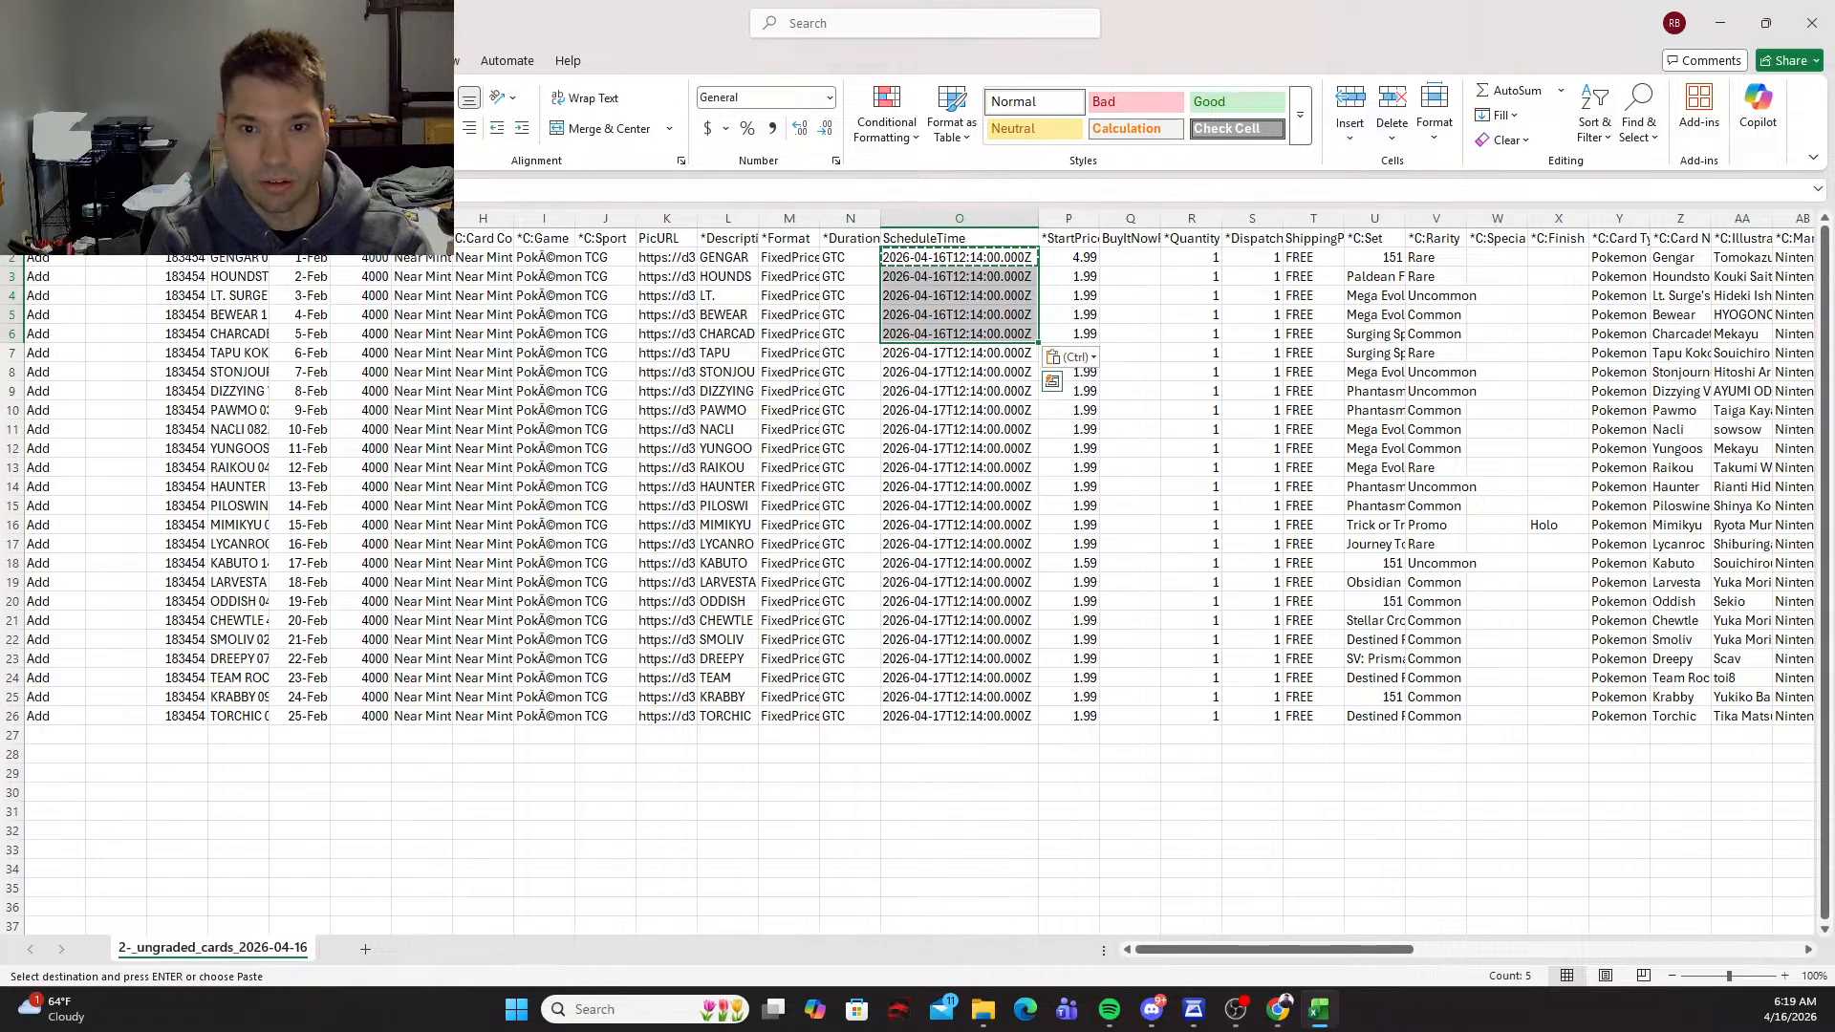
key("Return")
Step: Set the ScheduleTime of the Yungoos listing in row 12 to 2026-04-18T12:14:00.000Z
key("Down")
key("Down")
key("Down")
key("Down")
key("Down")
key("Down")
key("Down")
key("Down")
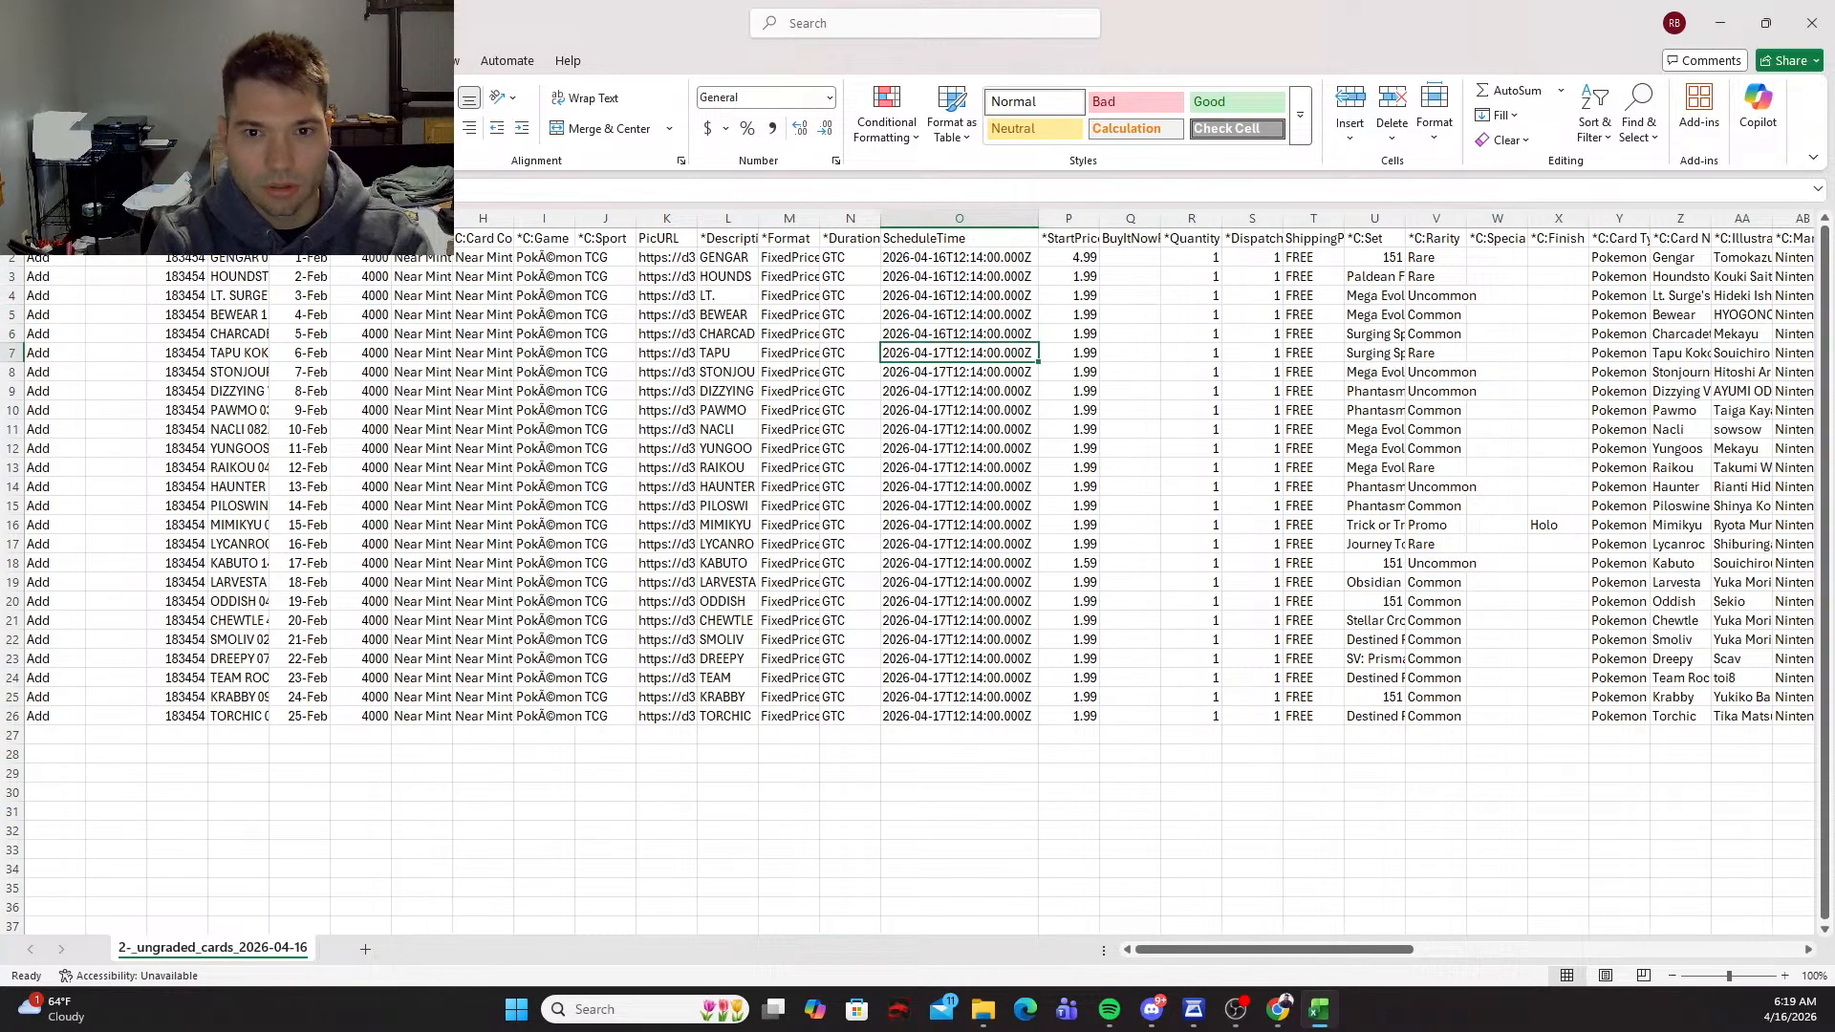
key("Down")
key("Down")
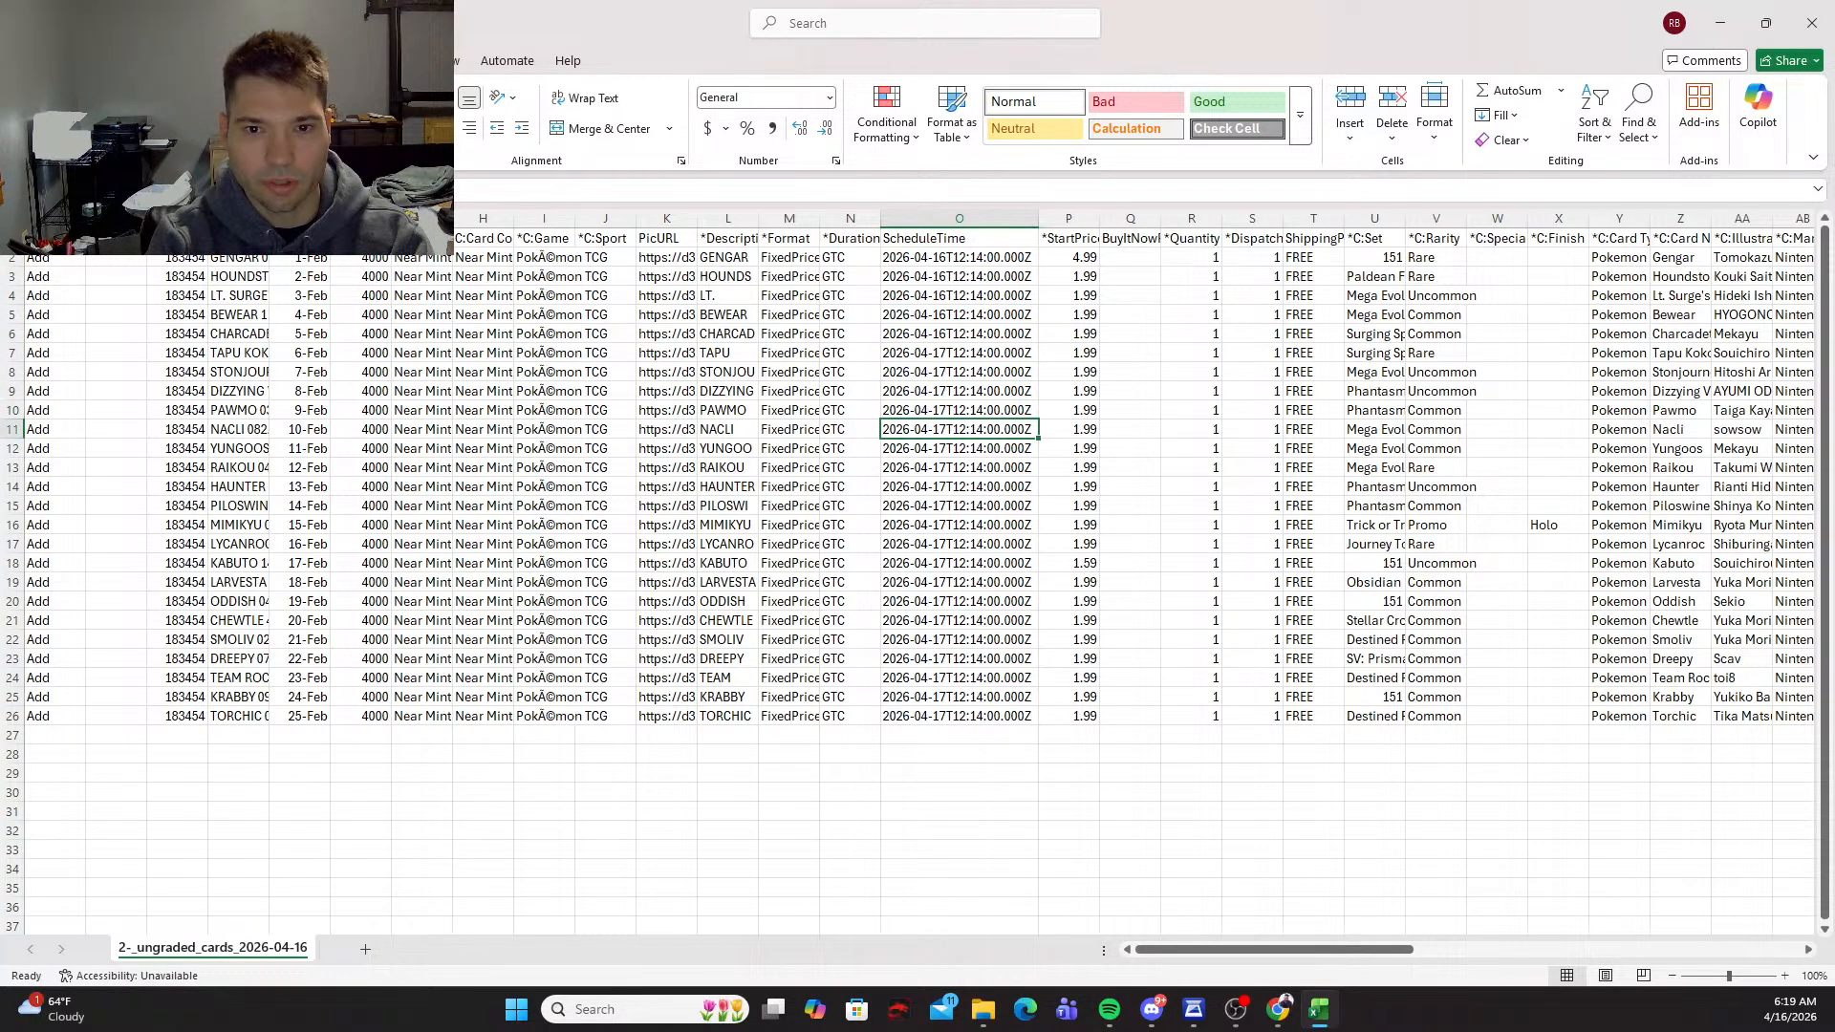
left_click(248, 190)
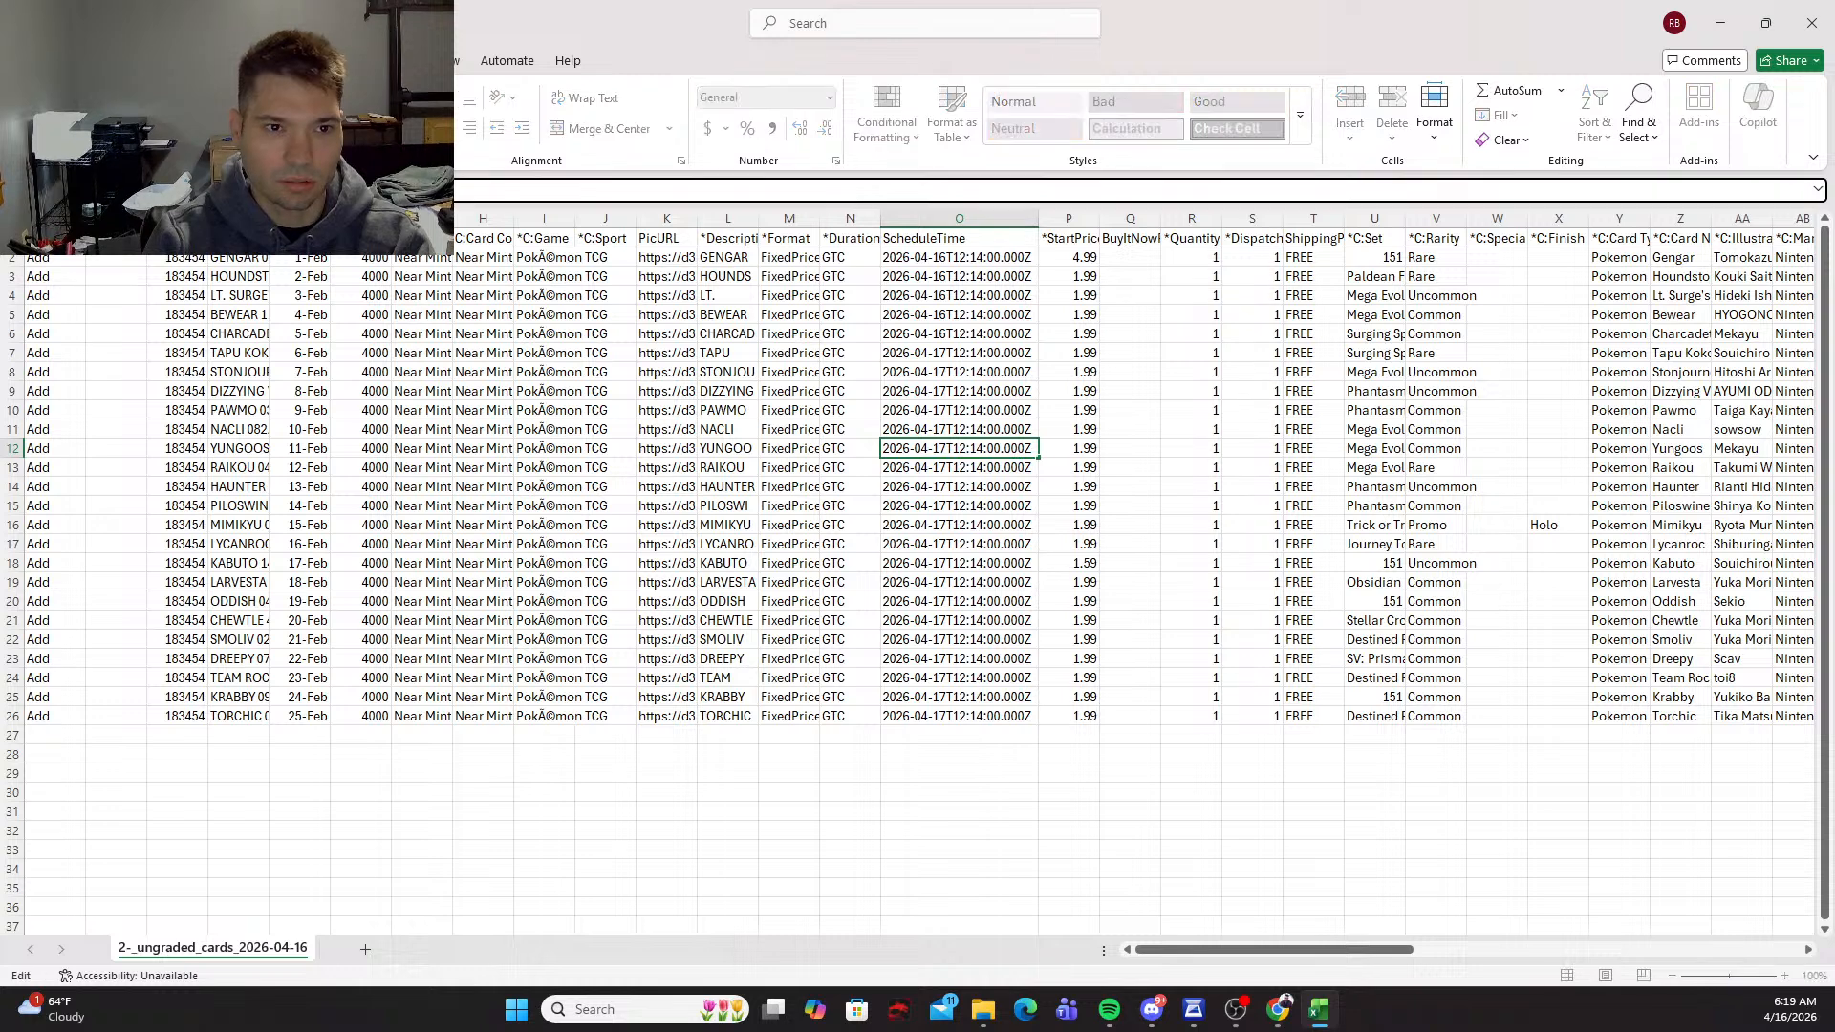
key("BackSpace")
type("8.")
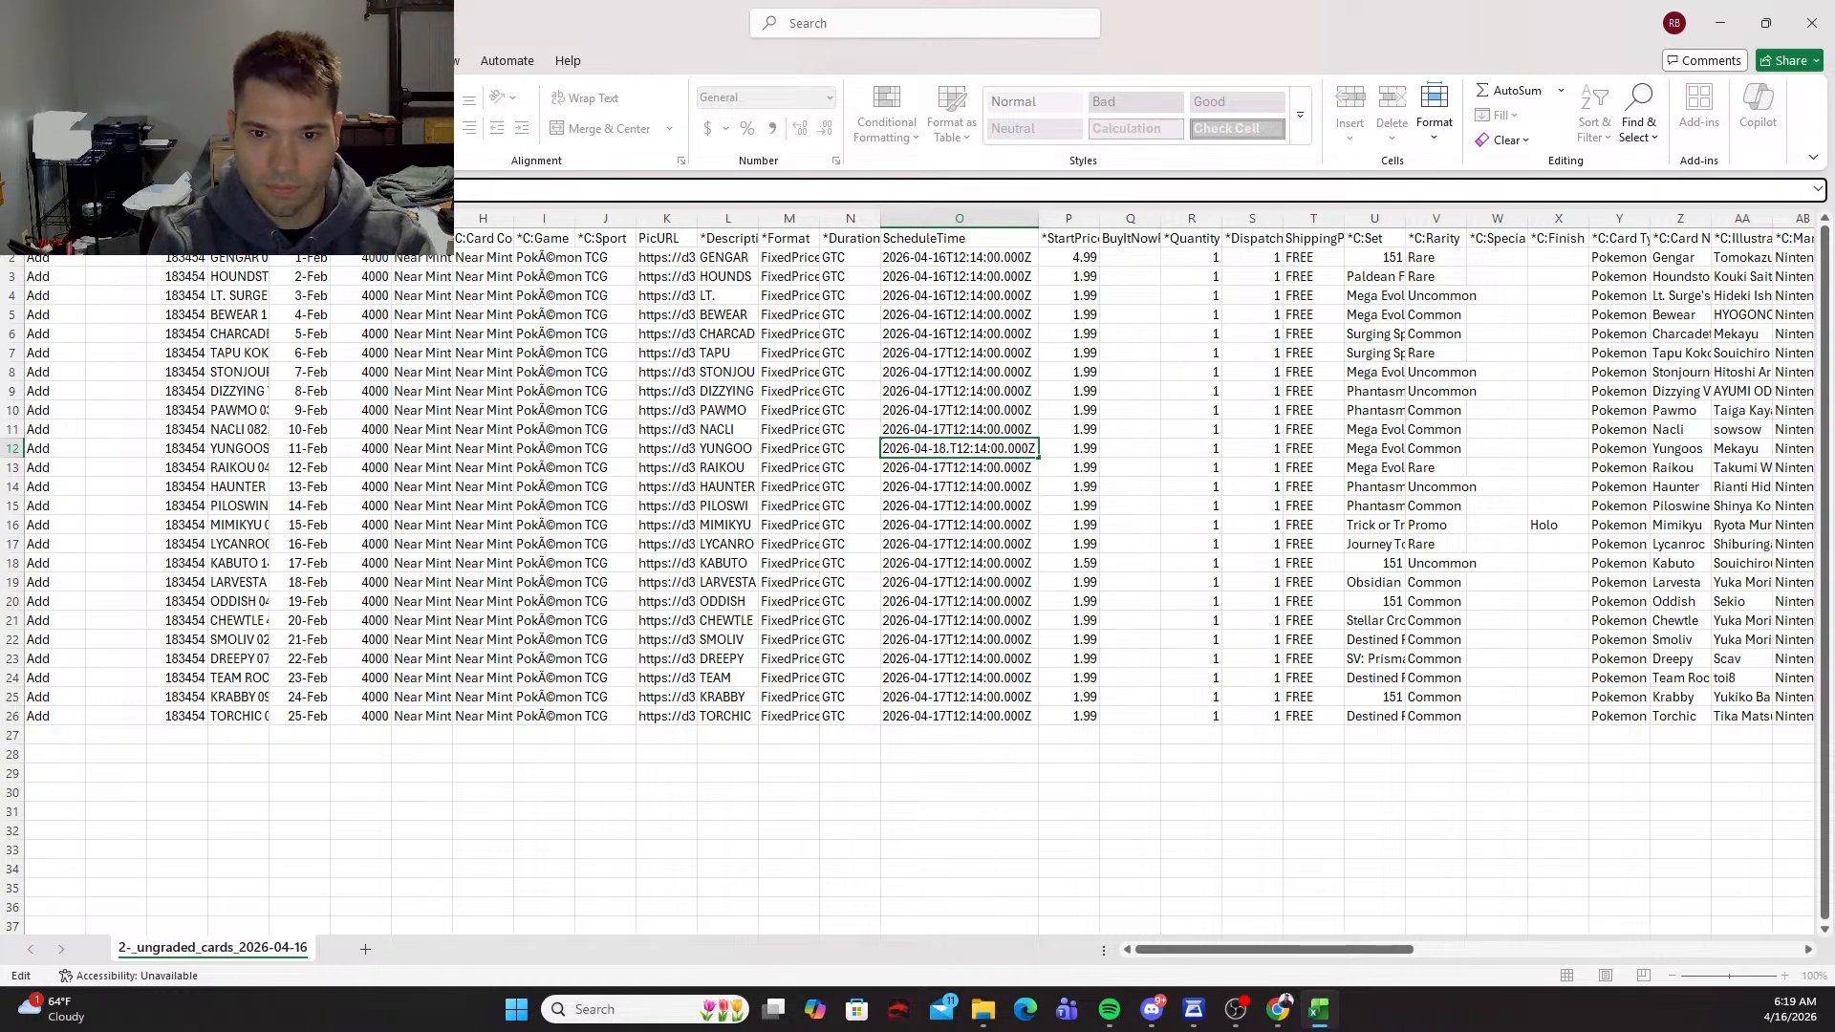
key("BackSpace")
key("Return")
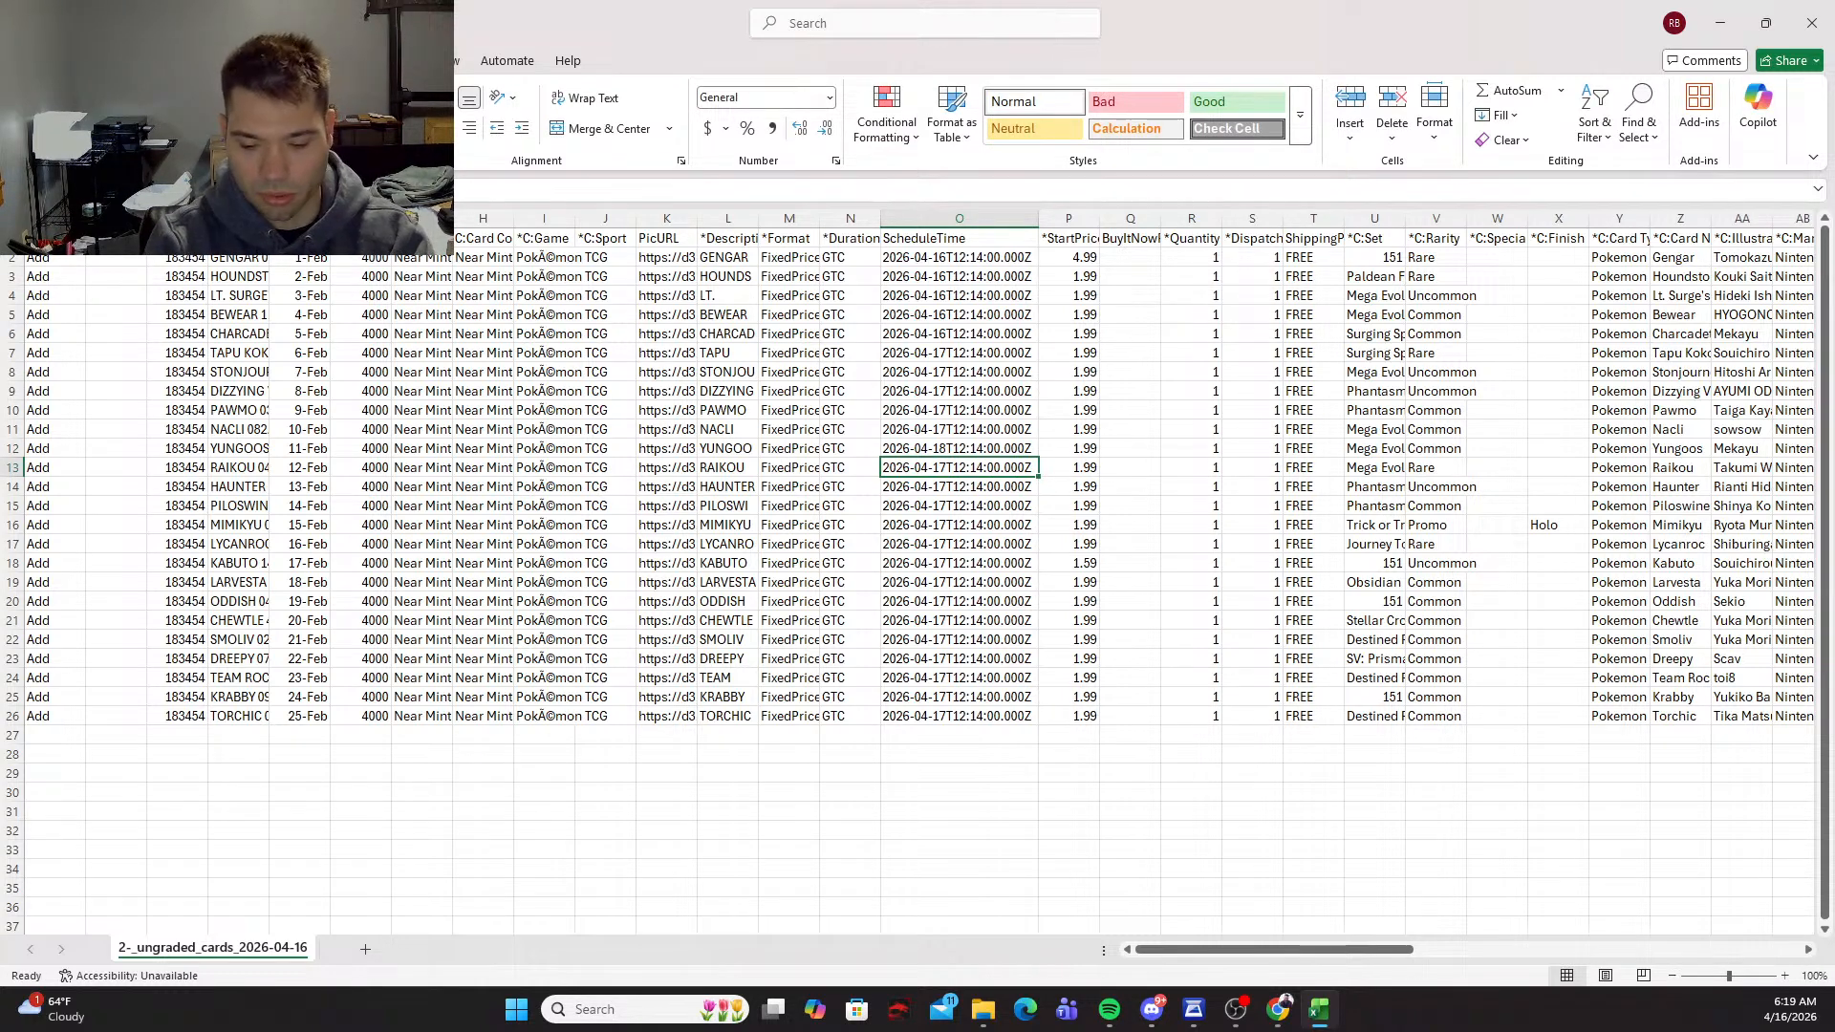
Step: Copy the row 12 ScheduleTime of April 18 into rows 13 to 16
key("Up")
key("ctrl+c")
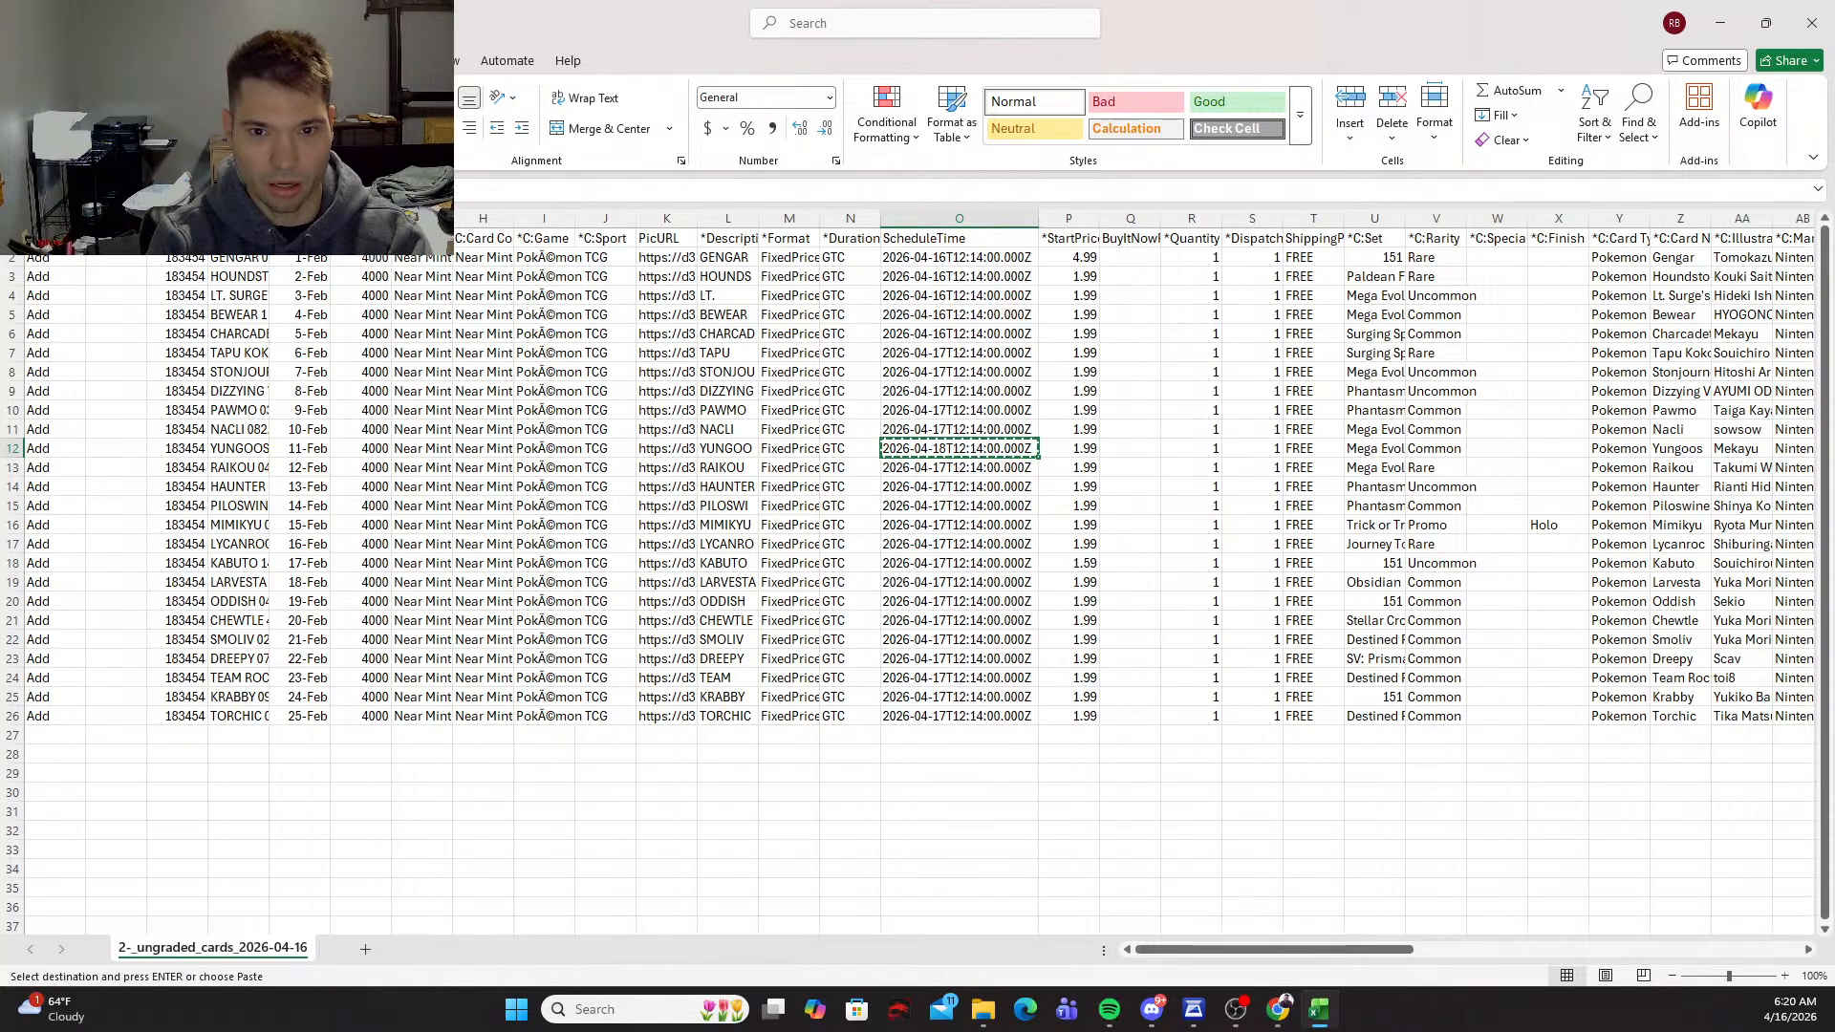
key("shift+Down")
key("shift+Down")
key("shift+Down")
key("shift+Down")
key("ctrl+v")
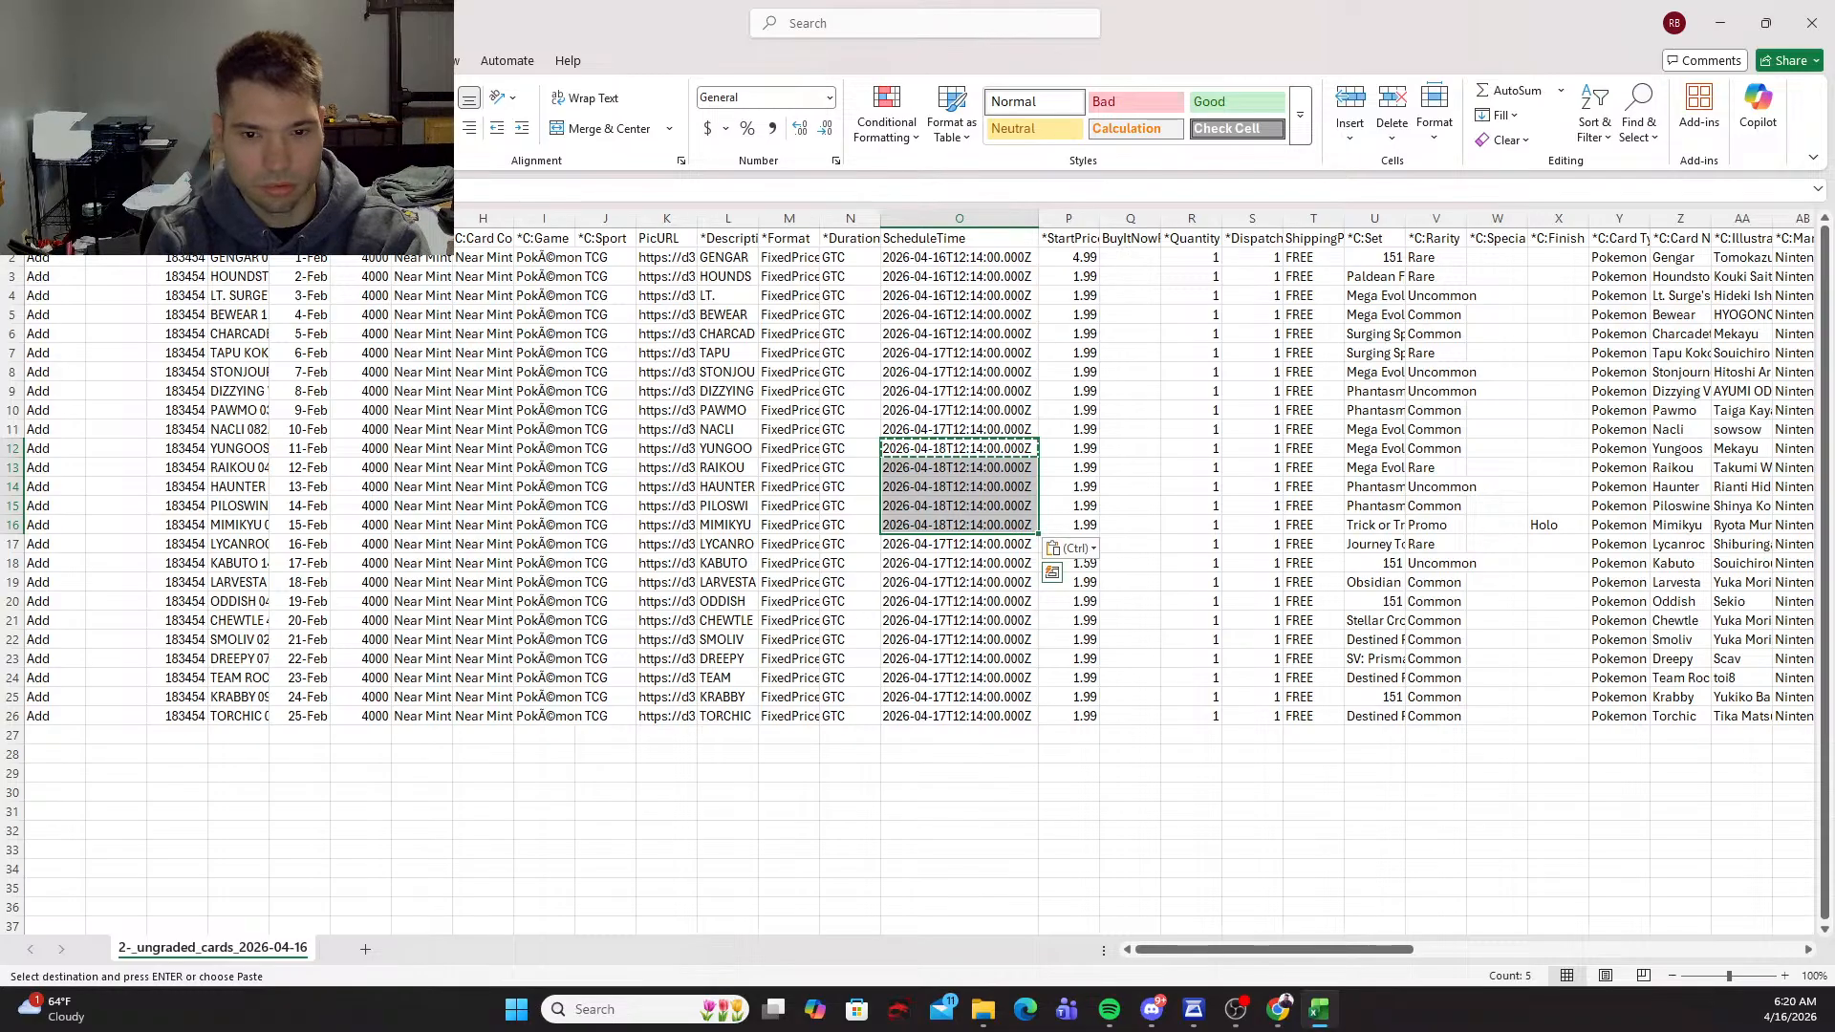
key("Escape")
Step: Set the ScheduleTime of the Lycanroc listing in row 17 to 2026-04-19T12:14:00.000Z
key("Down")
key("Down")
key("Down")
key("Down")
key("Down")
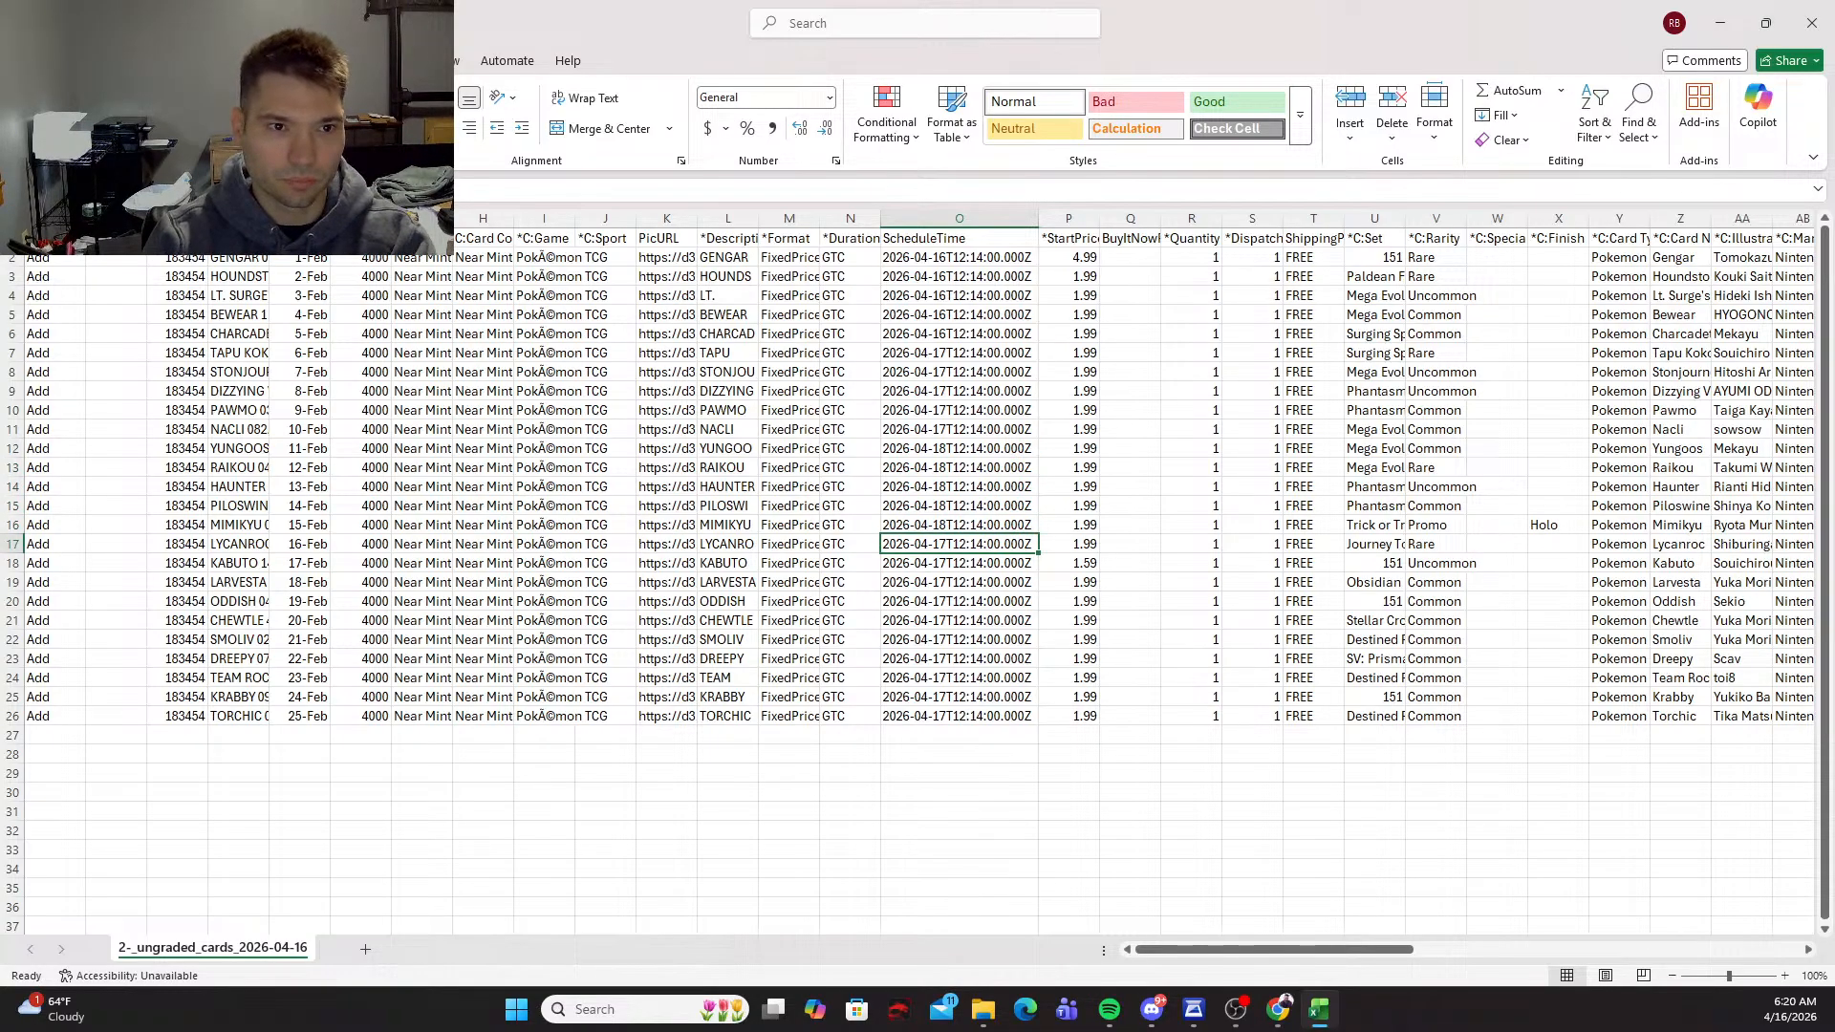
key("F2")
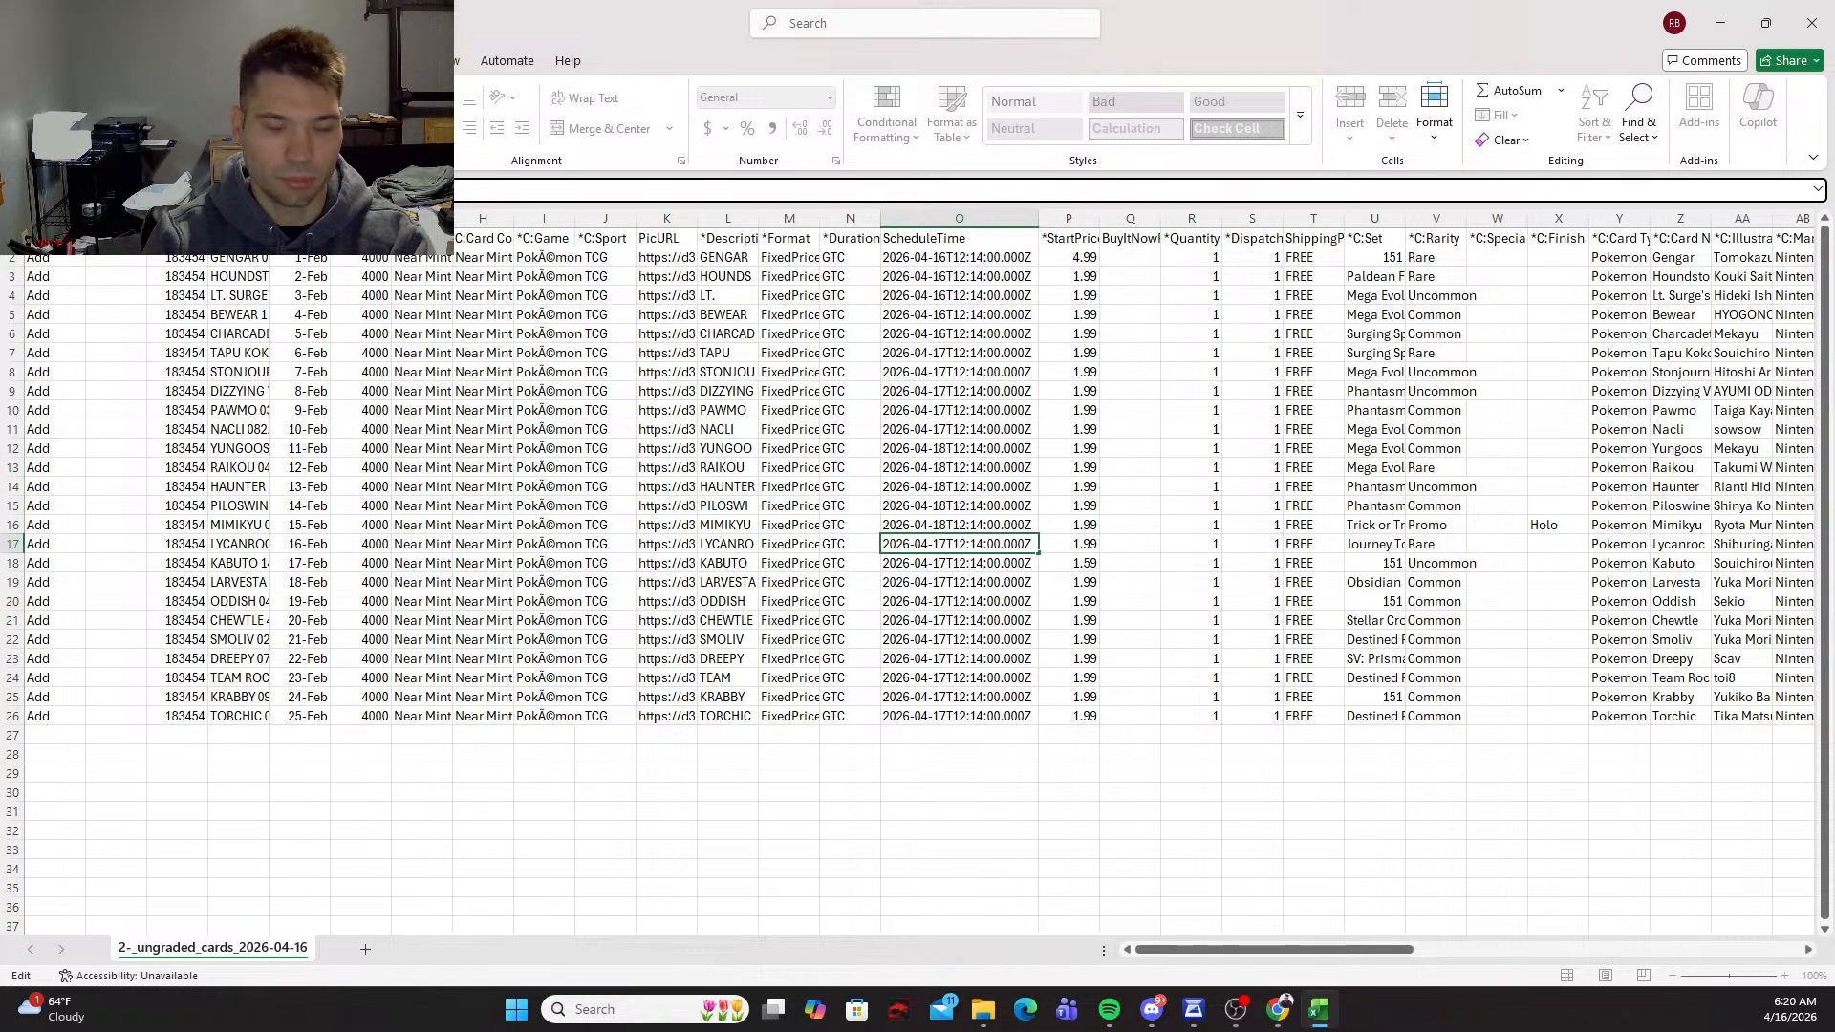
key("BackSpace")
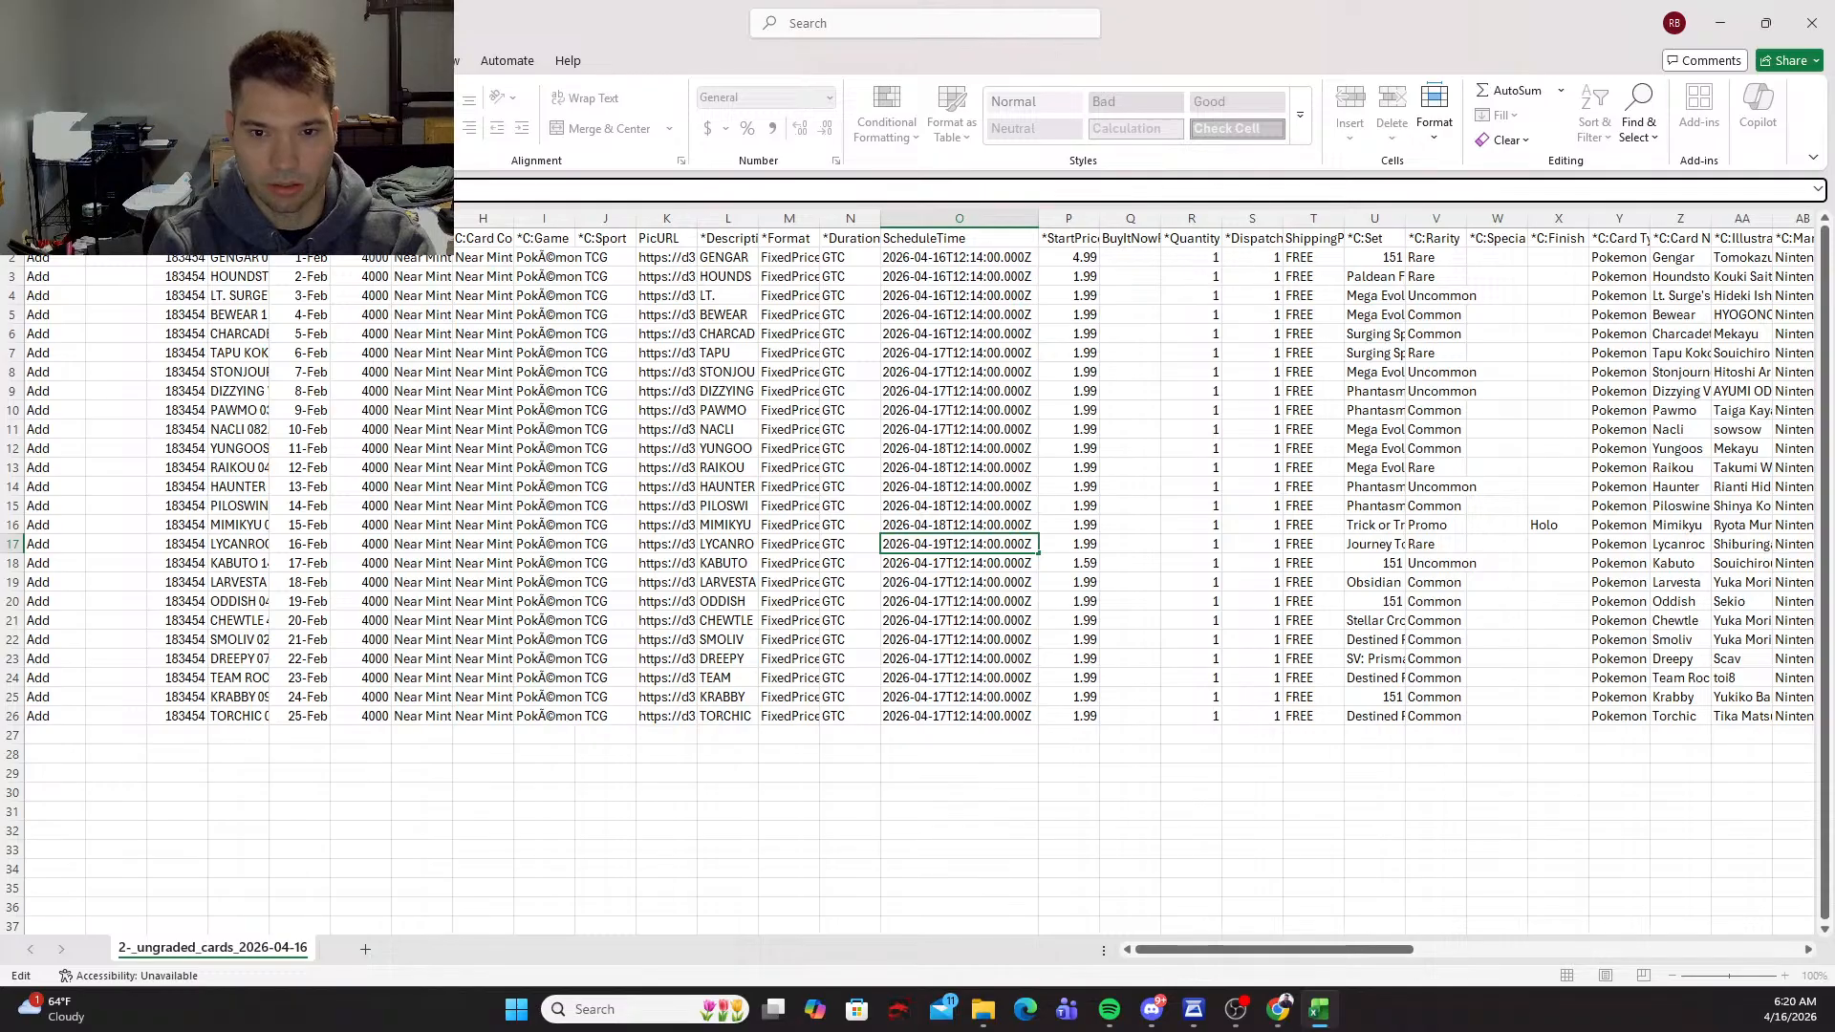
type("9")
key("Return")
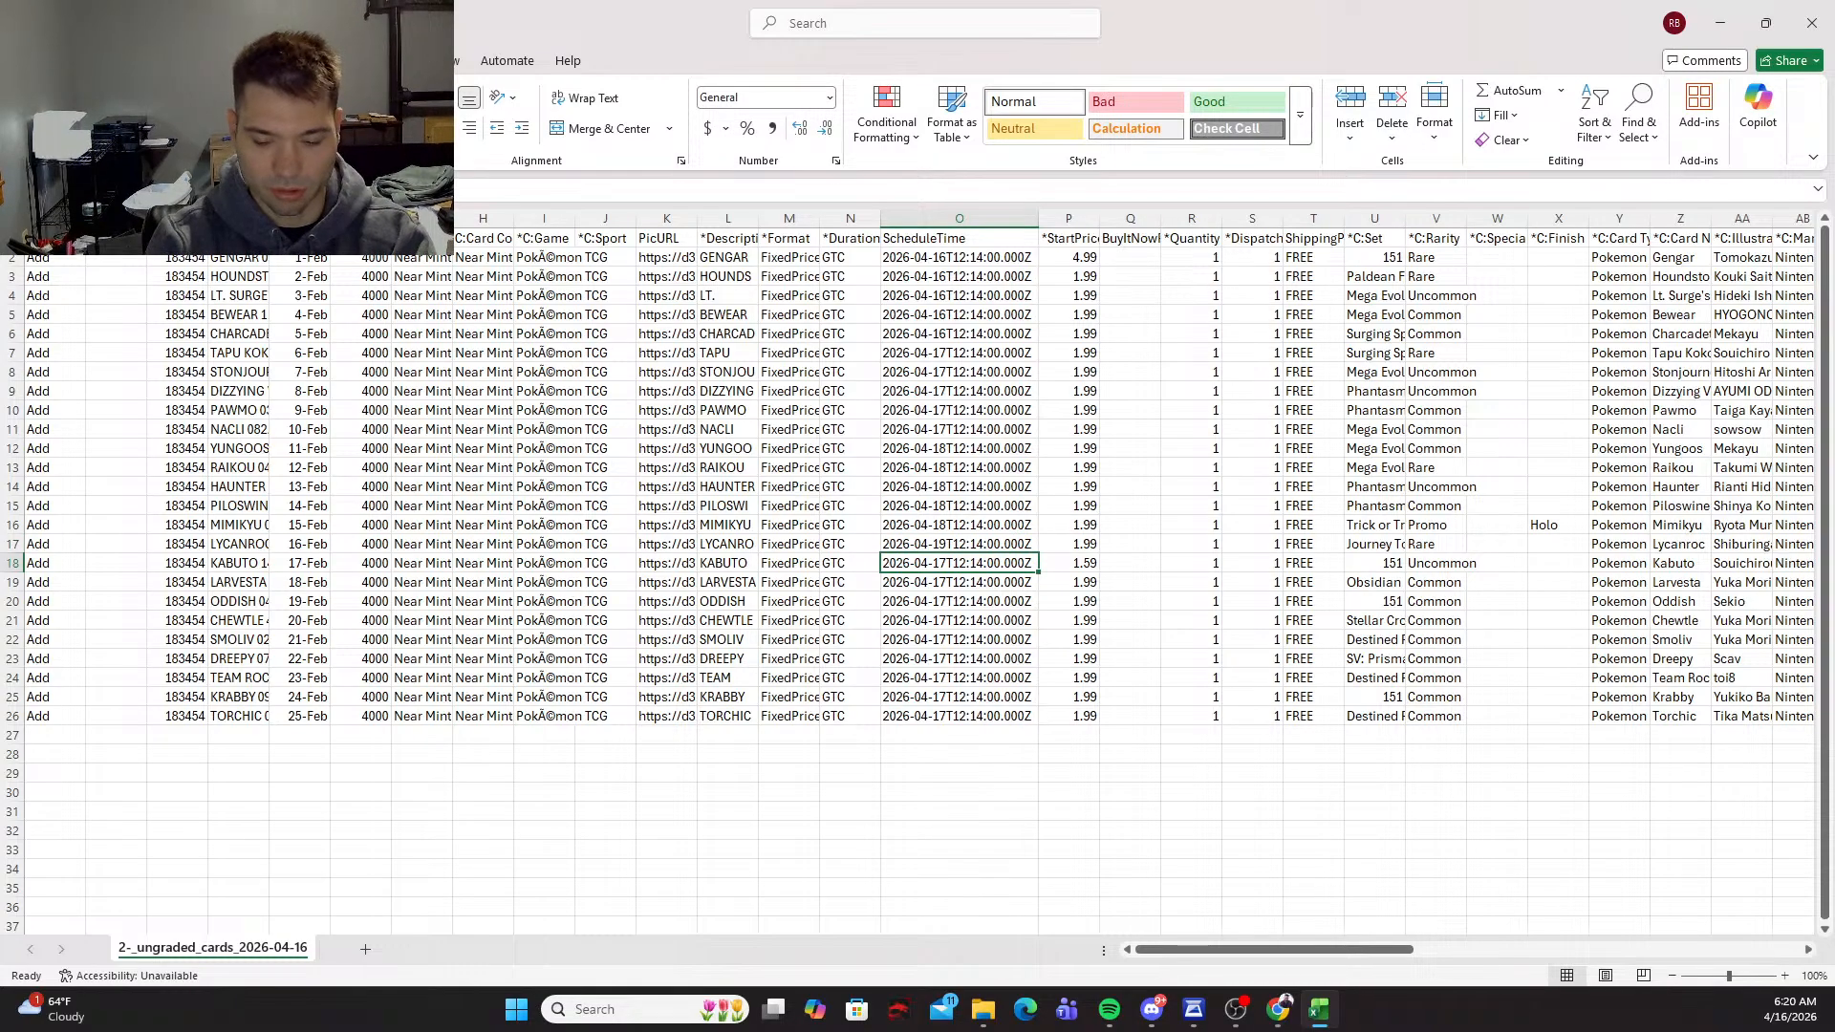
Step: Copy the row 17 ScheduleTime of April 19 into rows 18 to 21
key("Up")
key("ctrl+c")
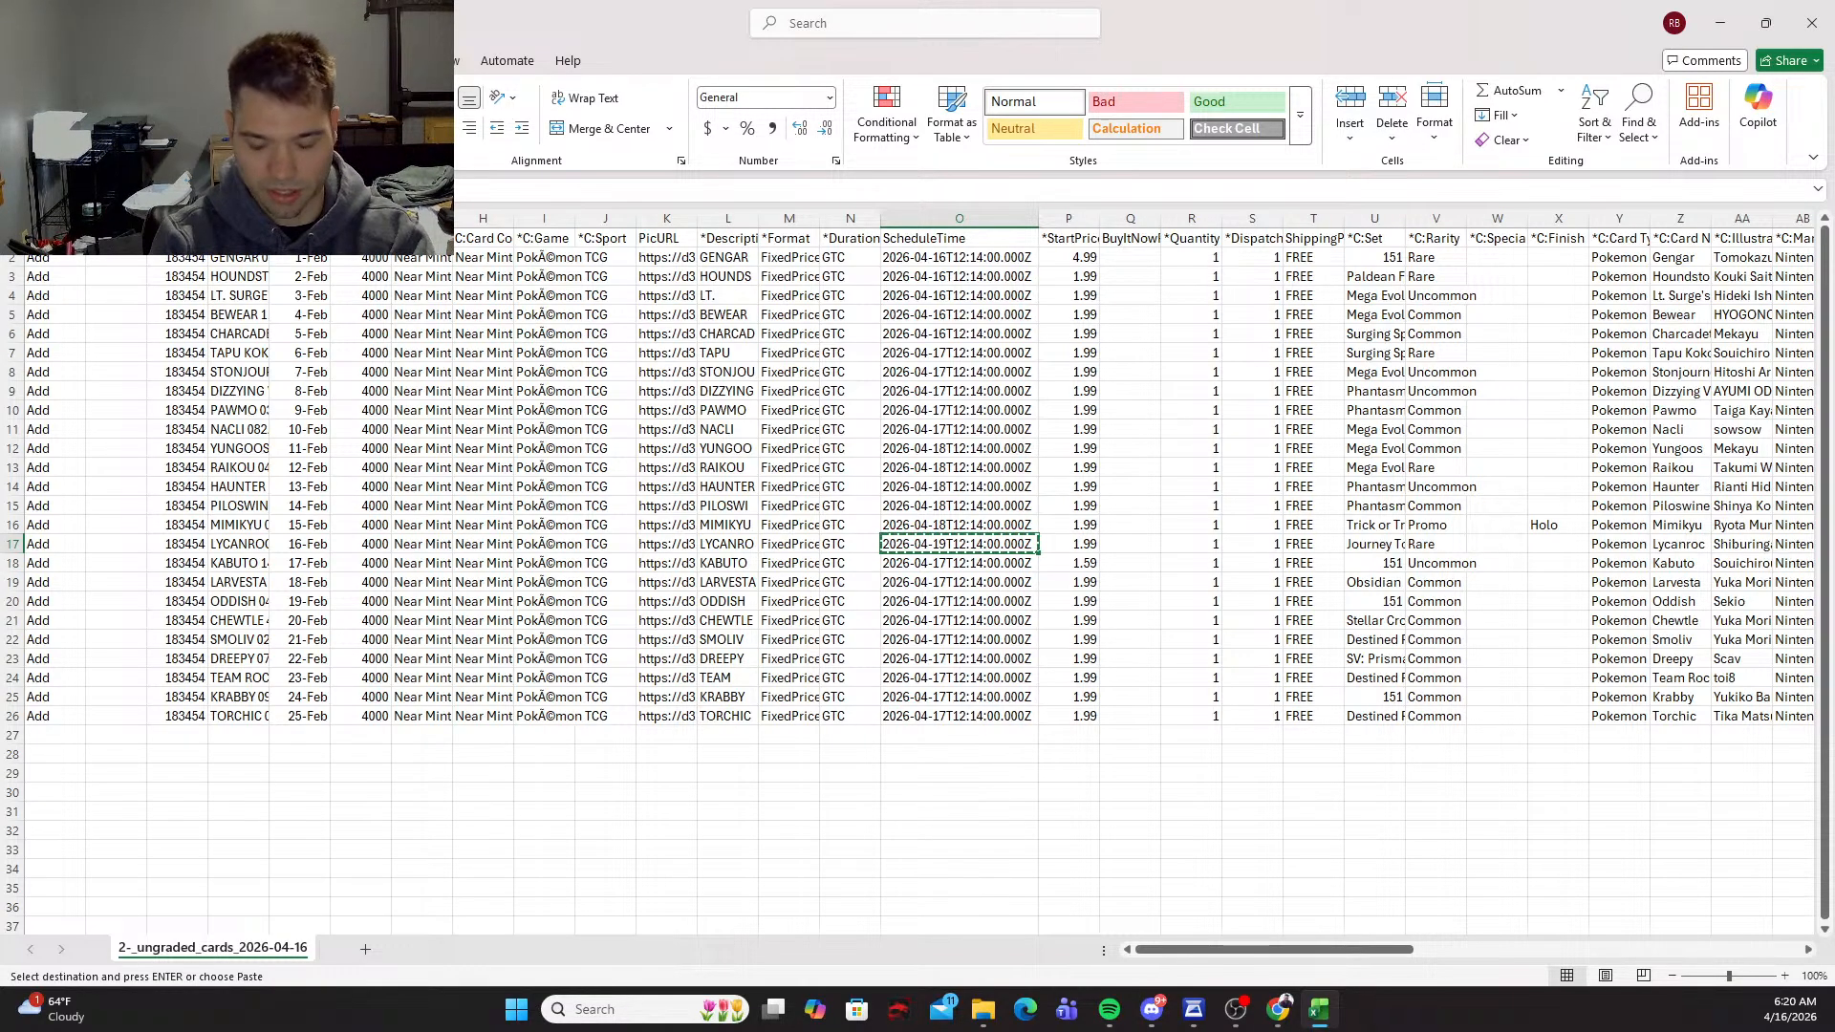
key("shift+Down")
key("shift+Down")
key("shift+Down")
key("shift+Down")
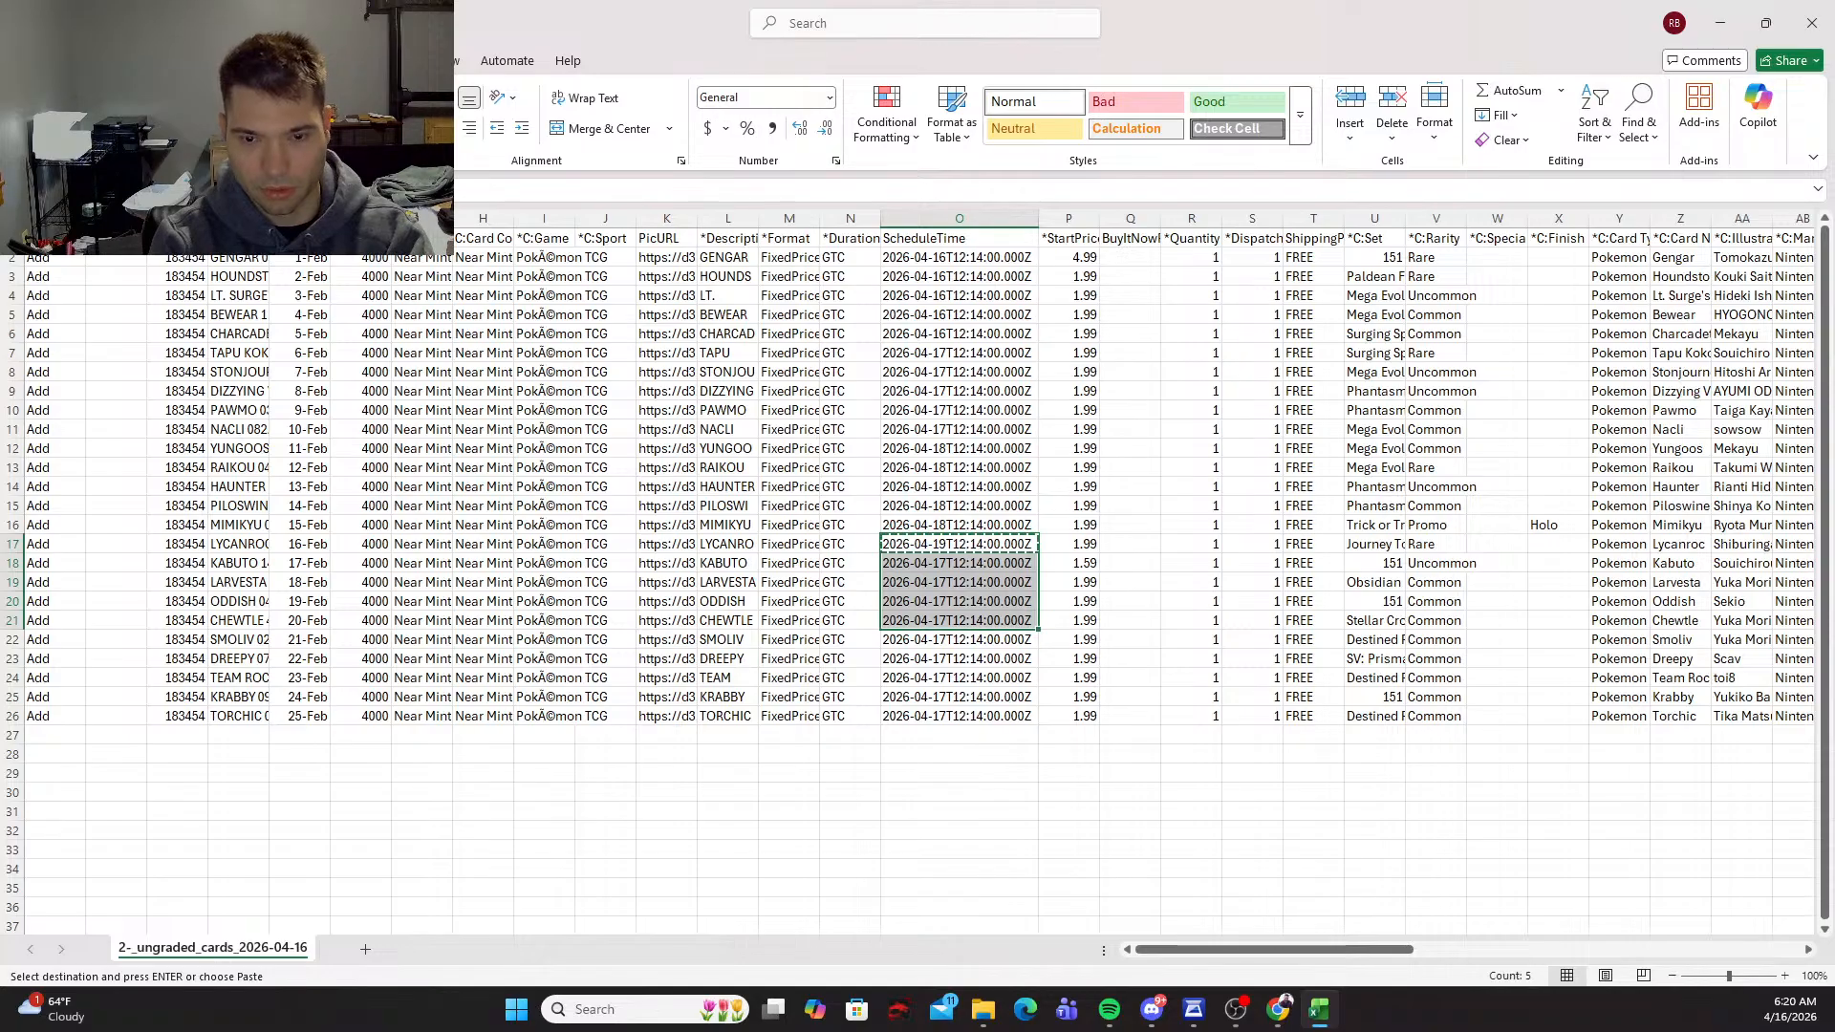
key("ctrl+v")
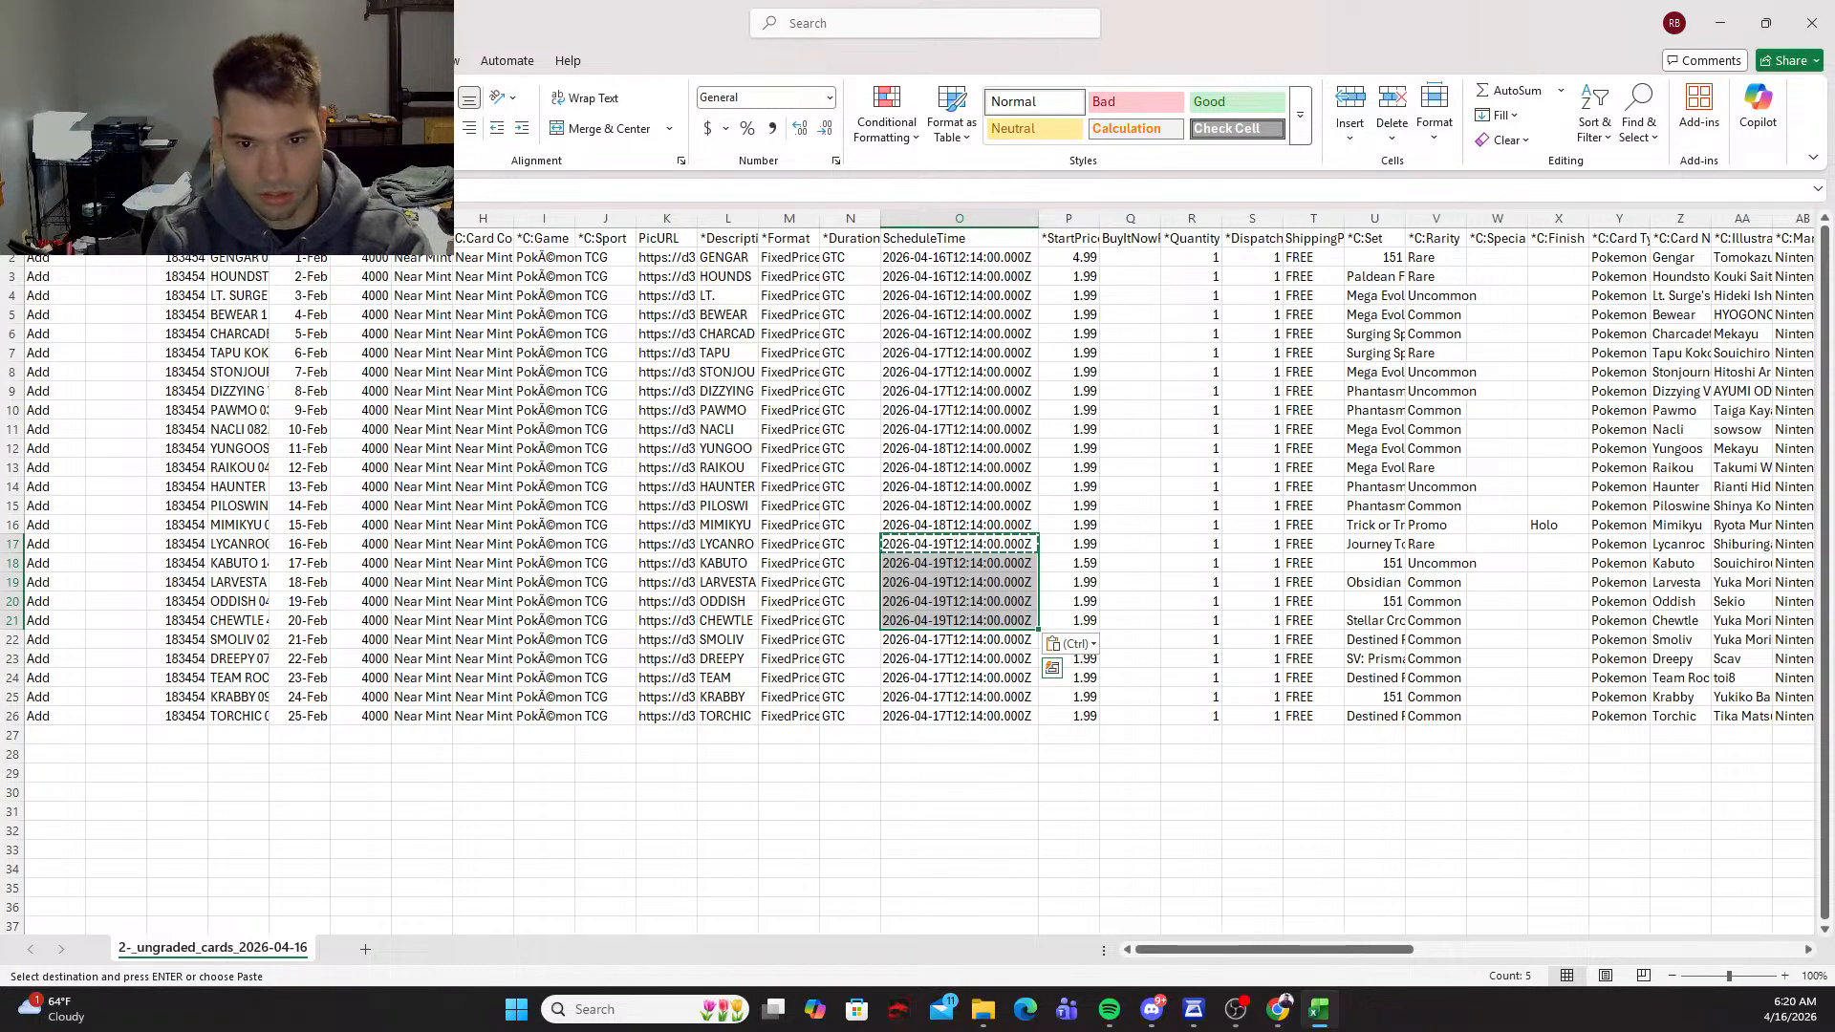
key("Escape")
Step: Set the ScheduleTime of the Smoliv listing in row 22 to 2026-04-20T12:14:00.000Z
key("Down")
key("Down")
key("Down")
key("Down")
key("Down")
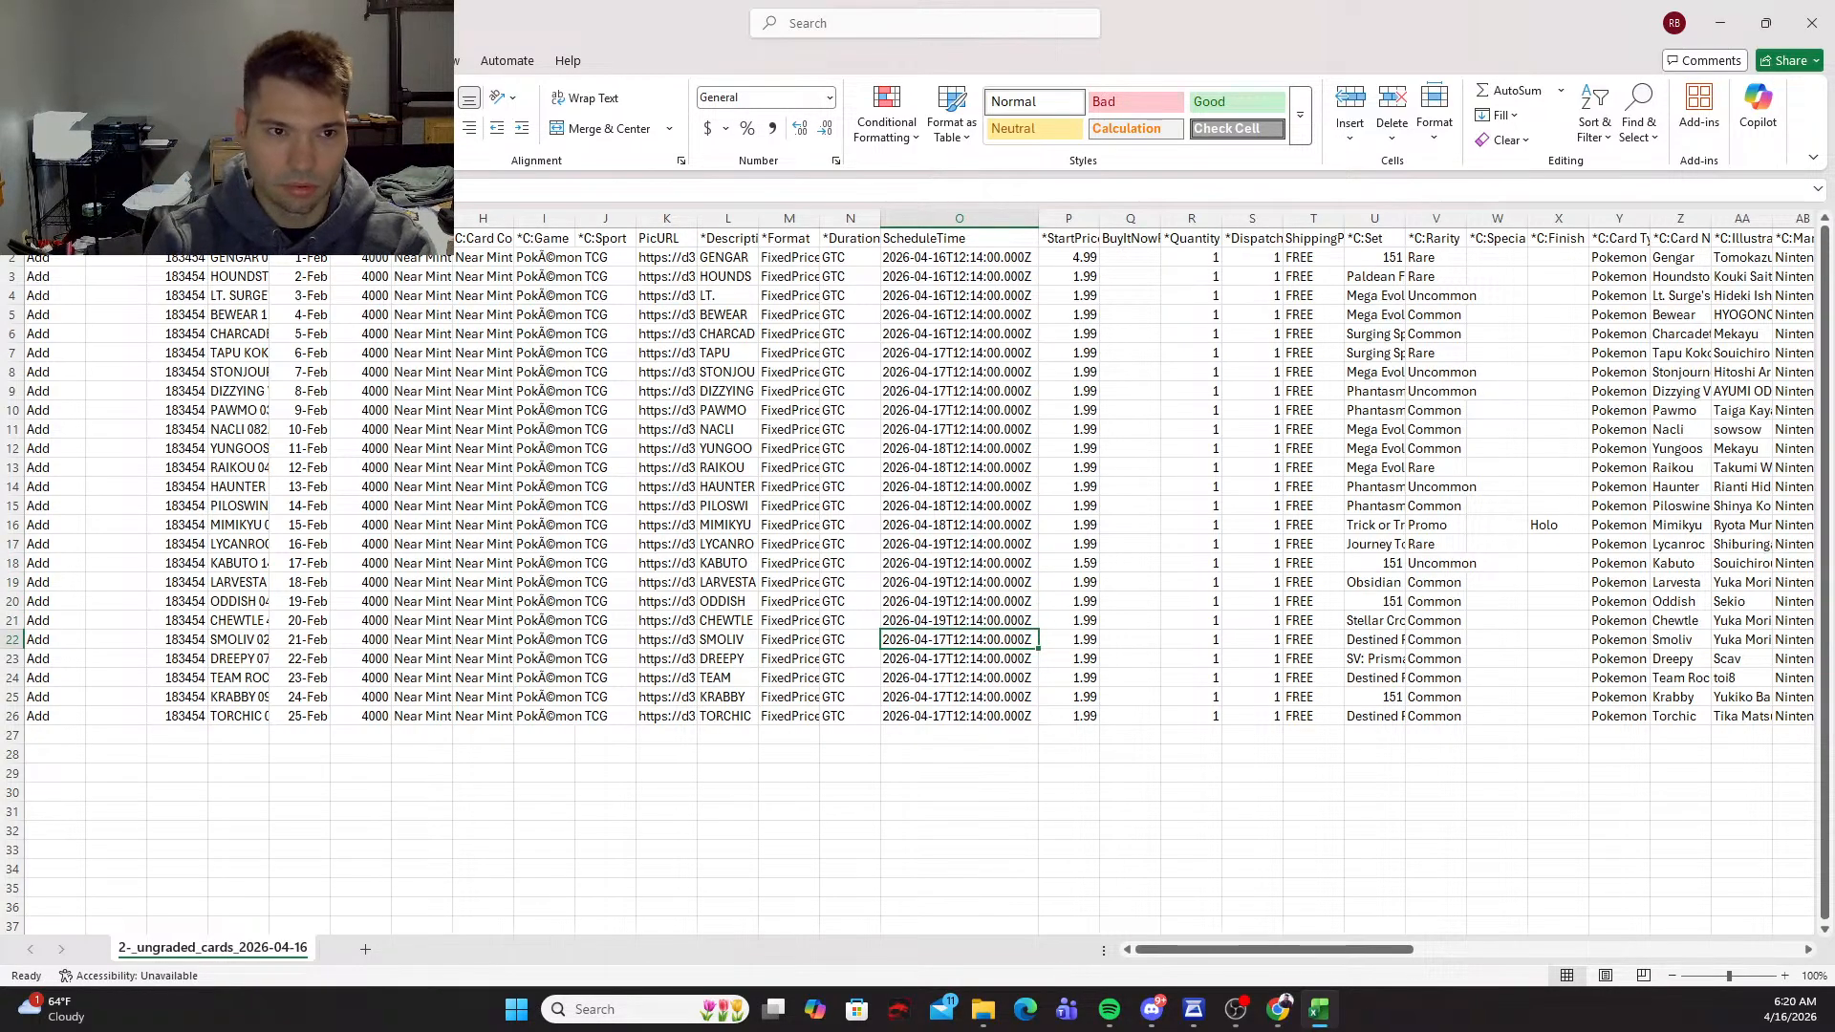
key("F2")
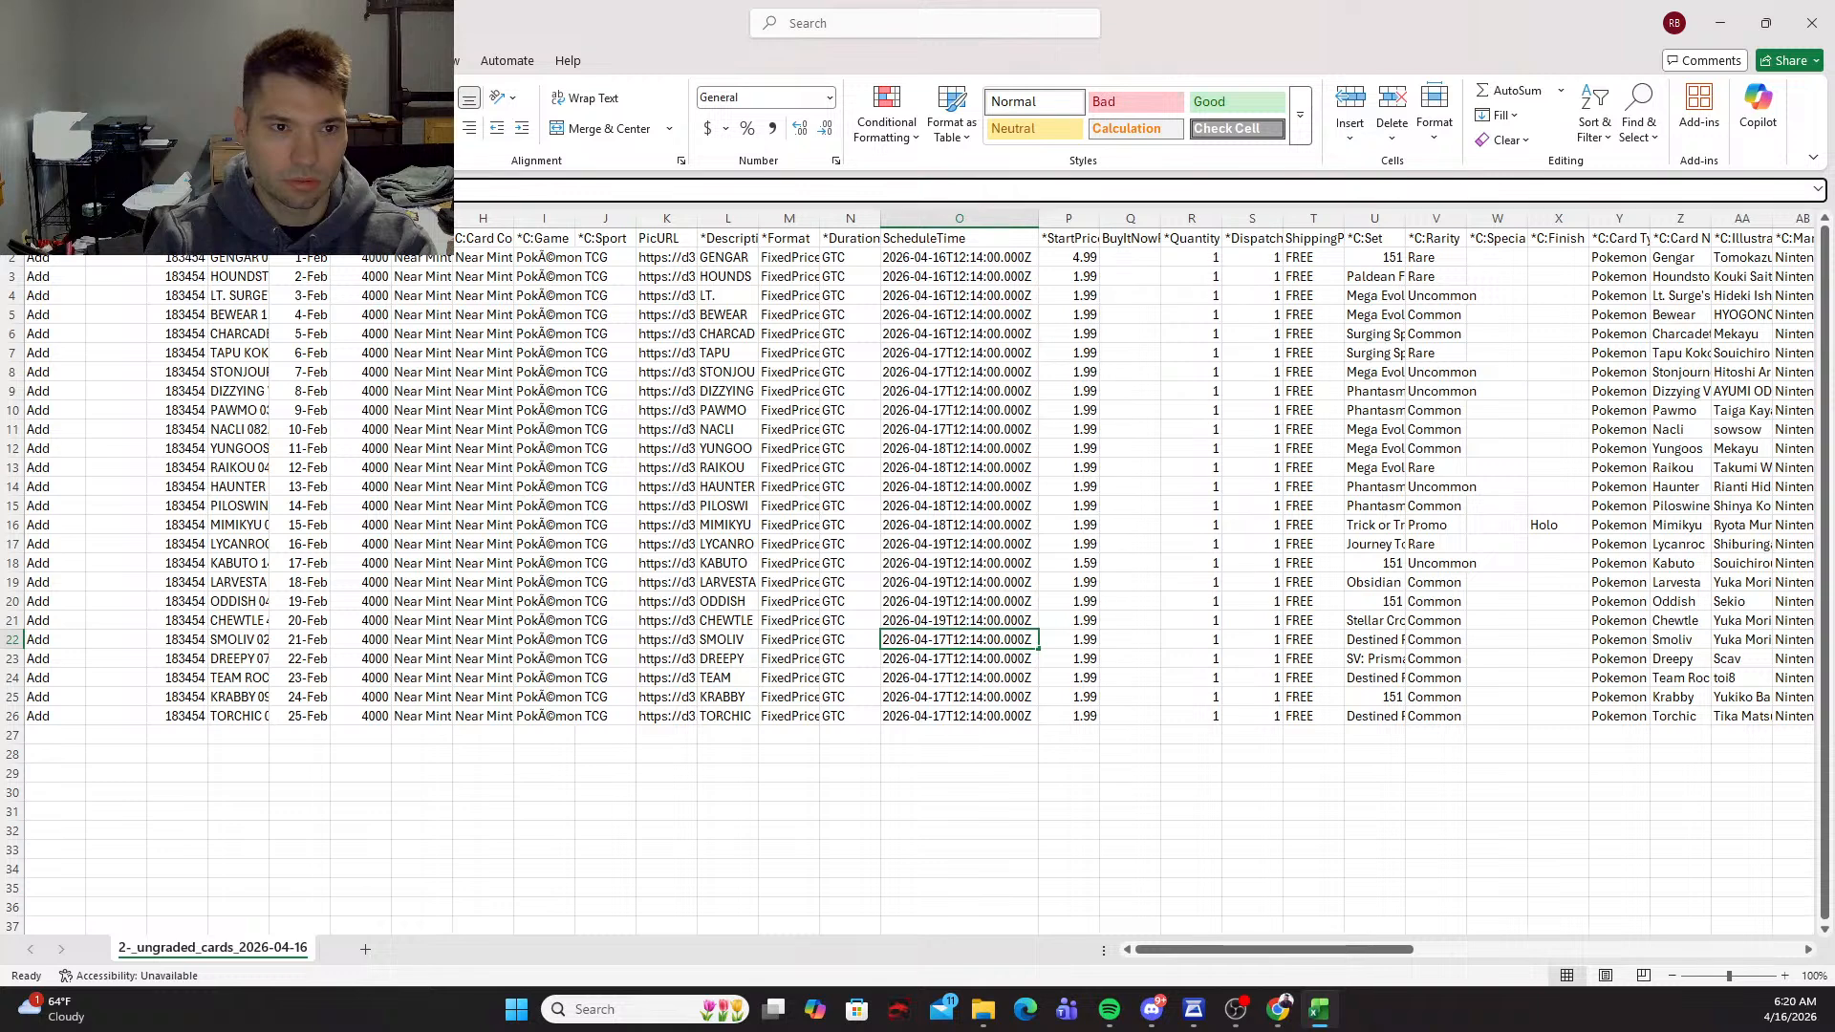
key("BackSpace")
key("BackSpace")
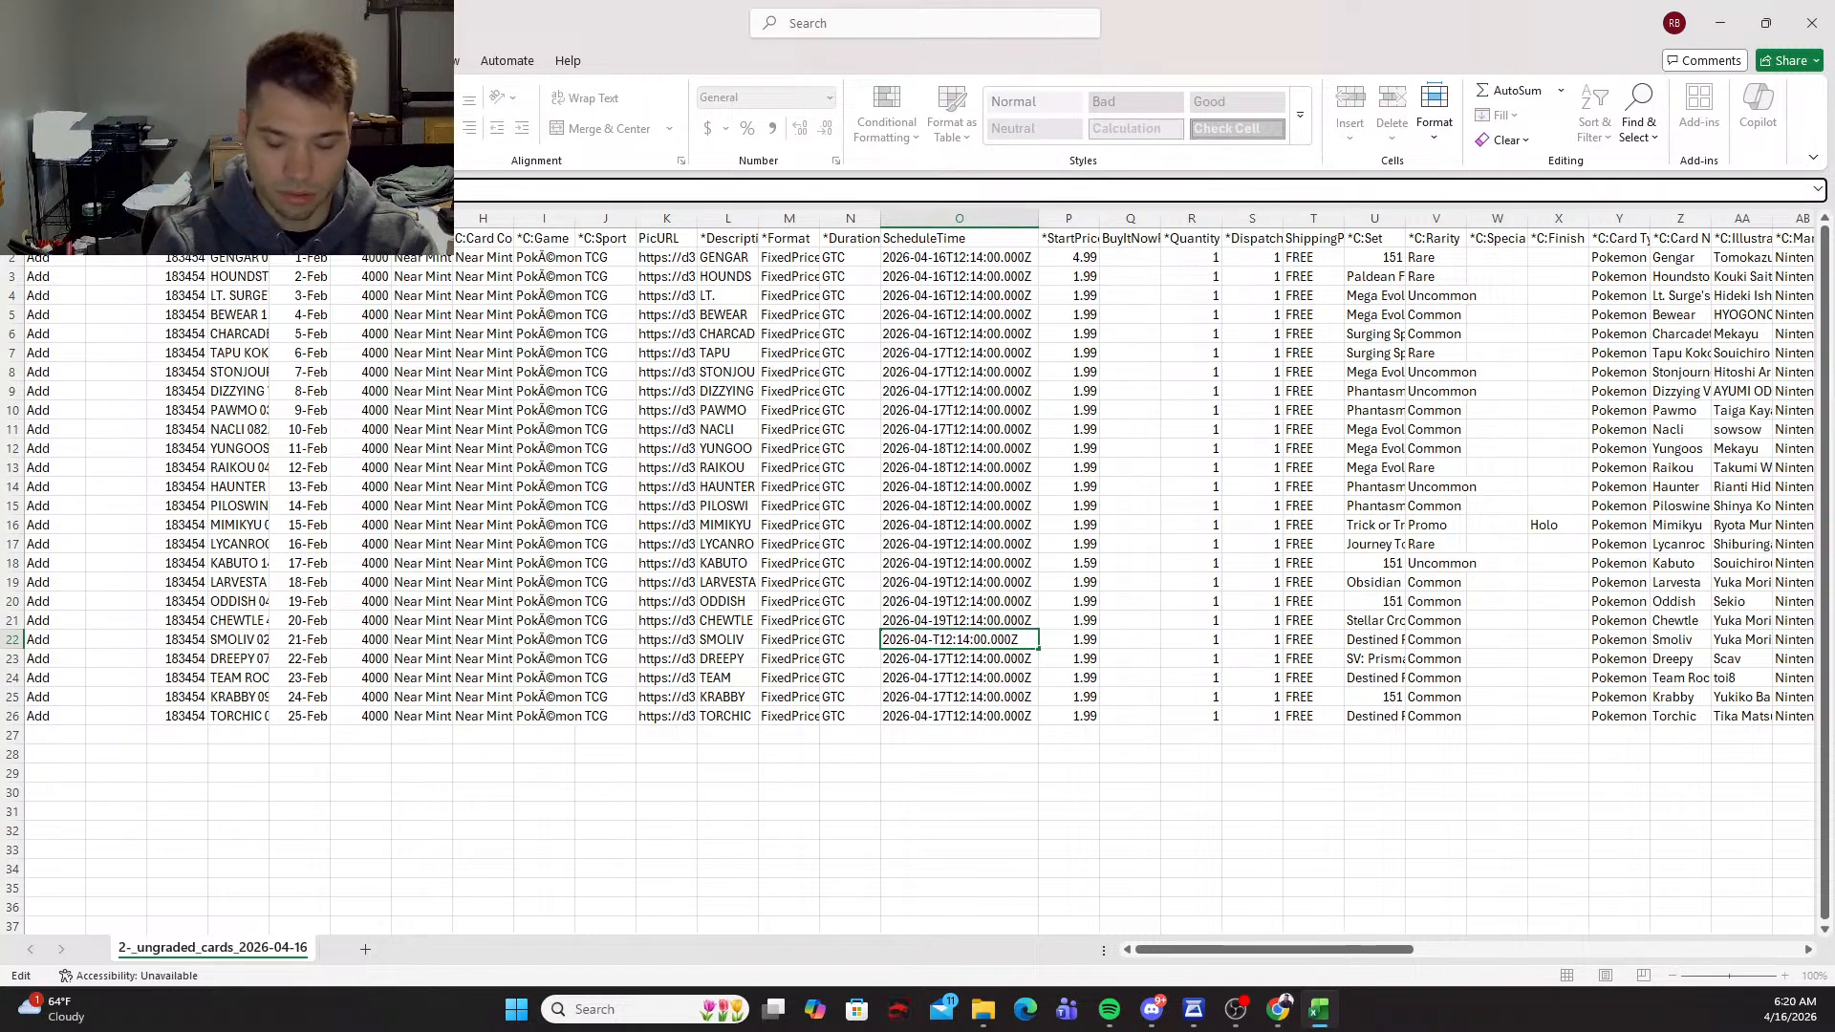
type("2")
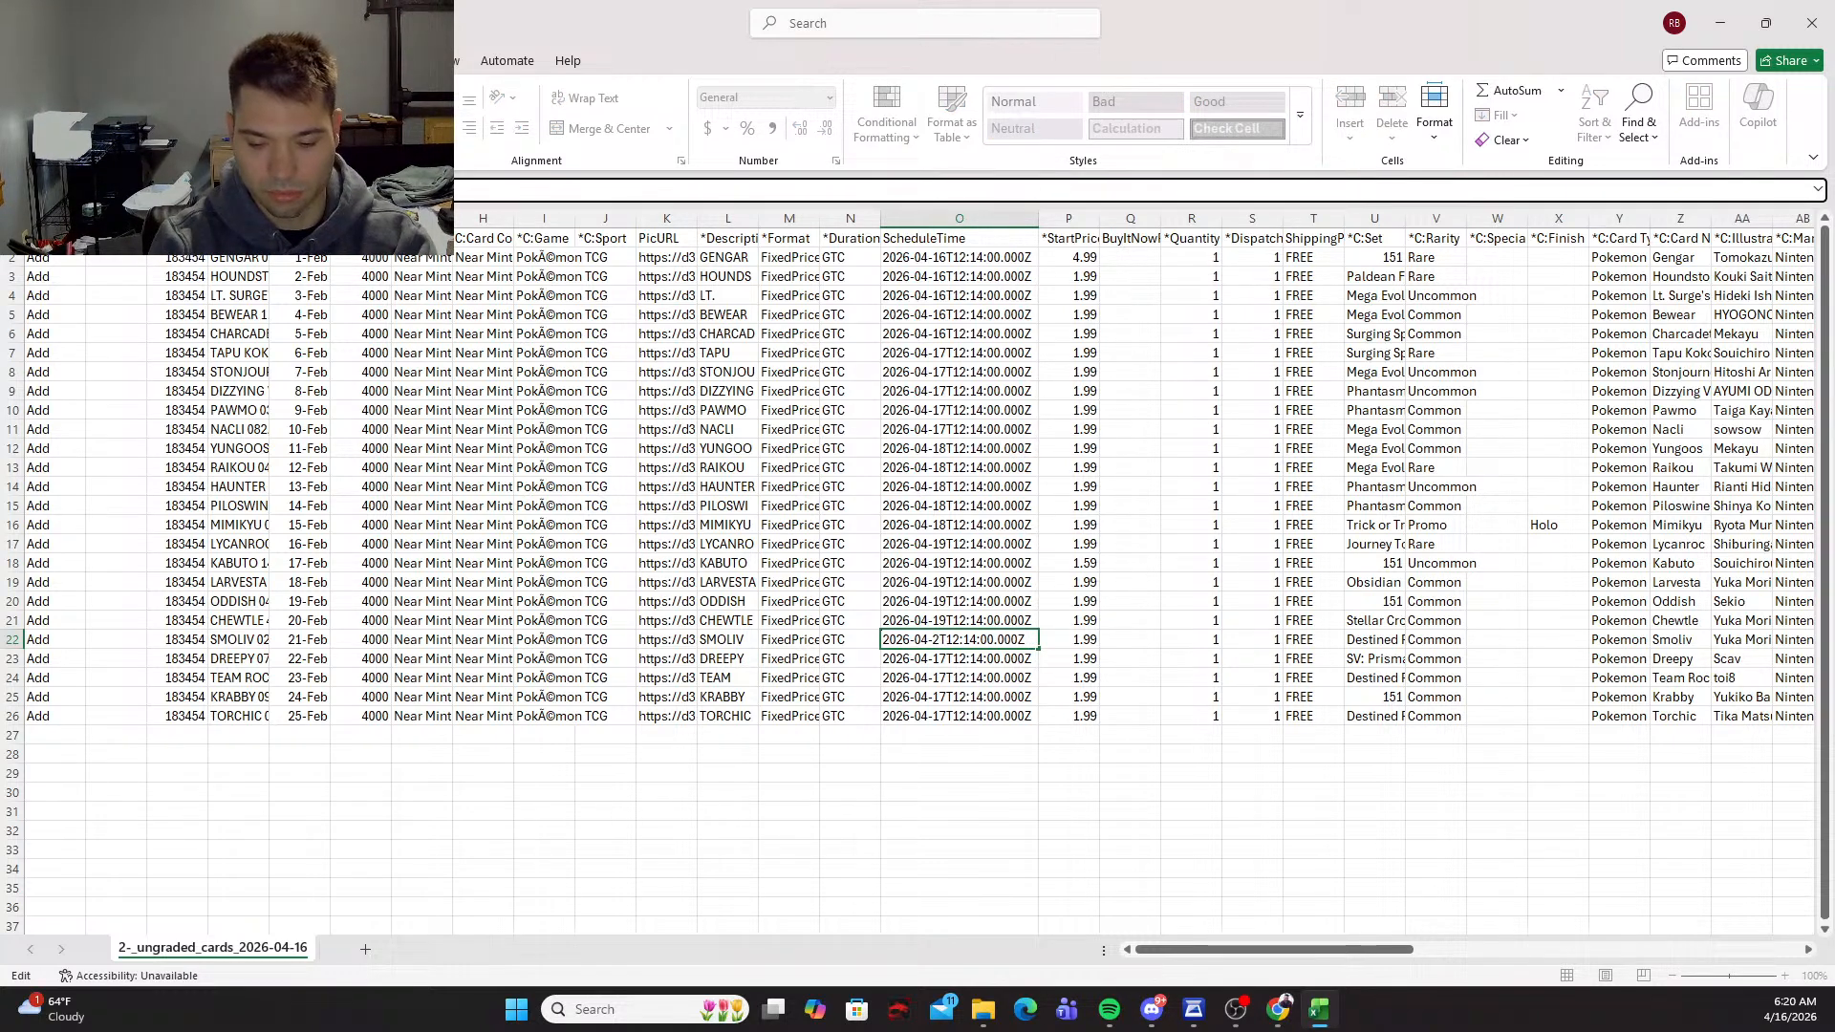
type("0")
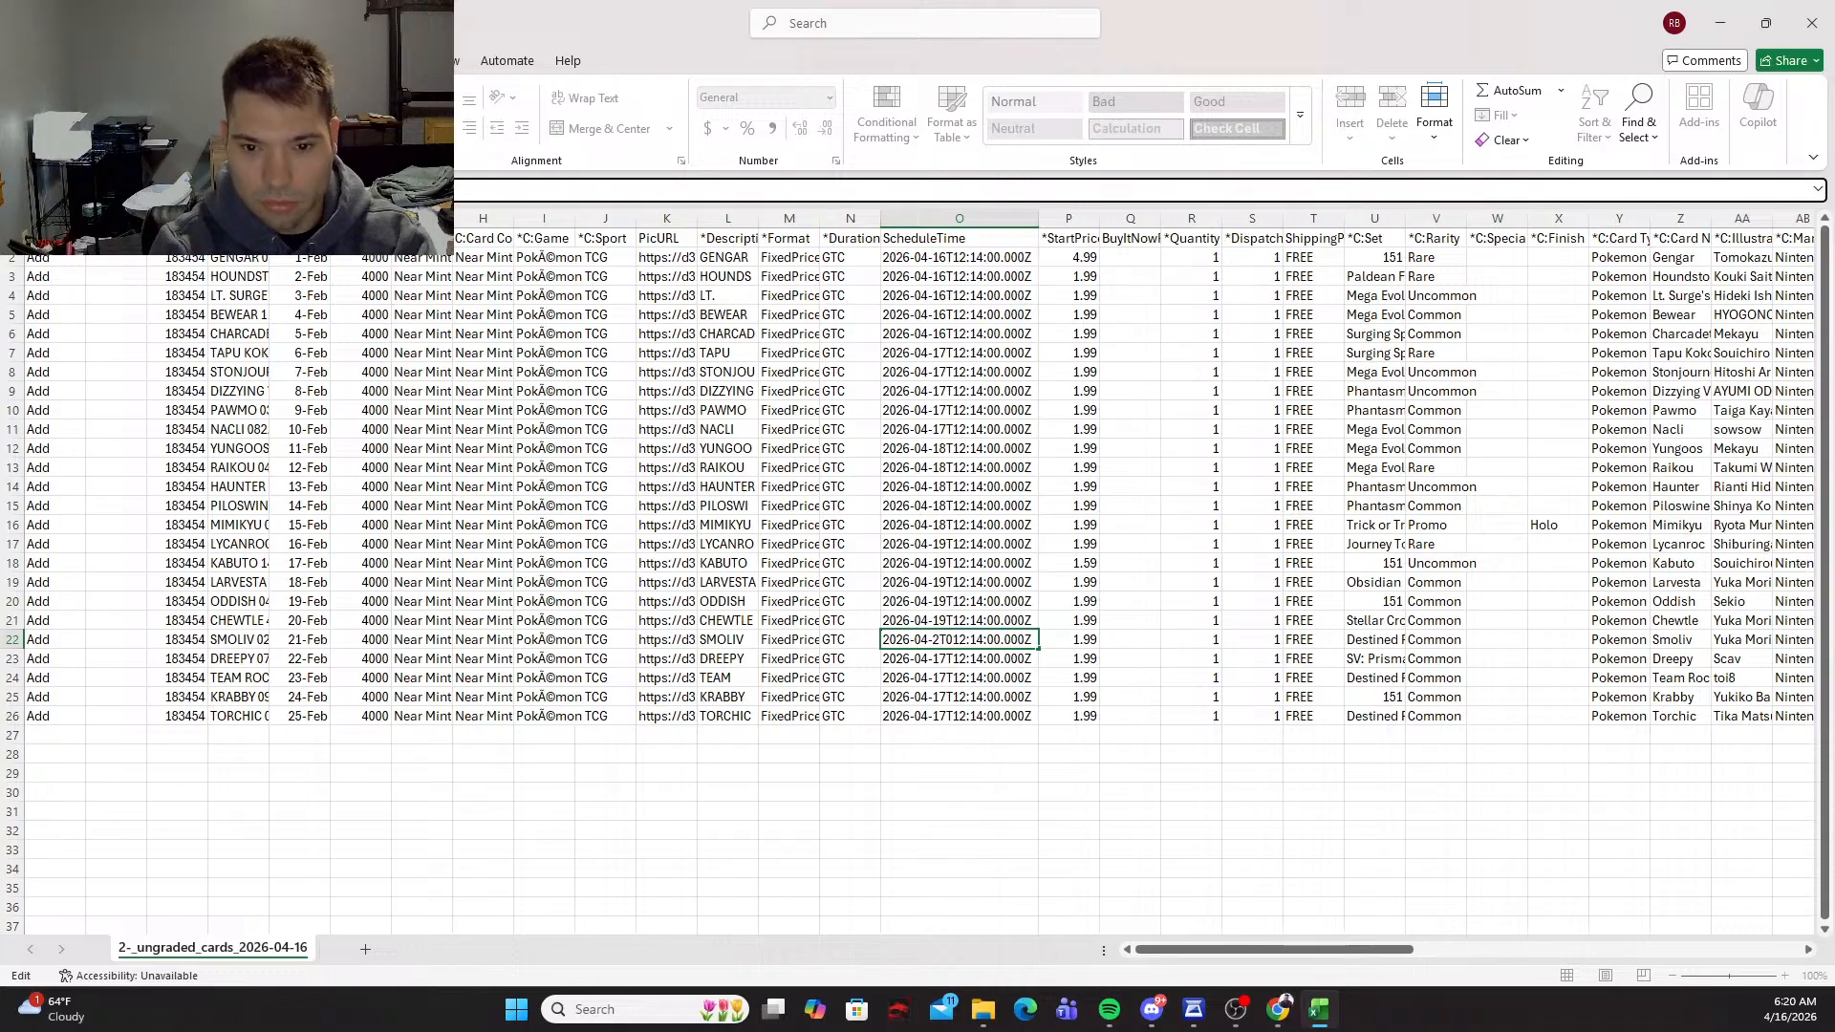
key("BackSpace")
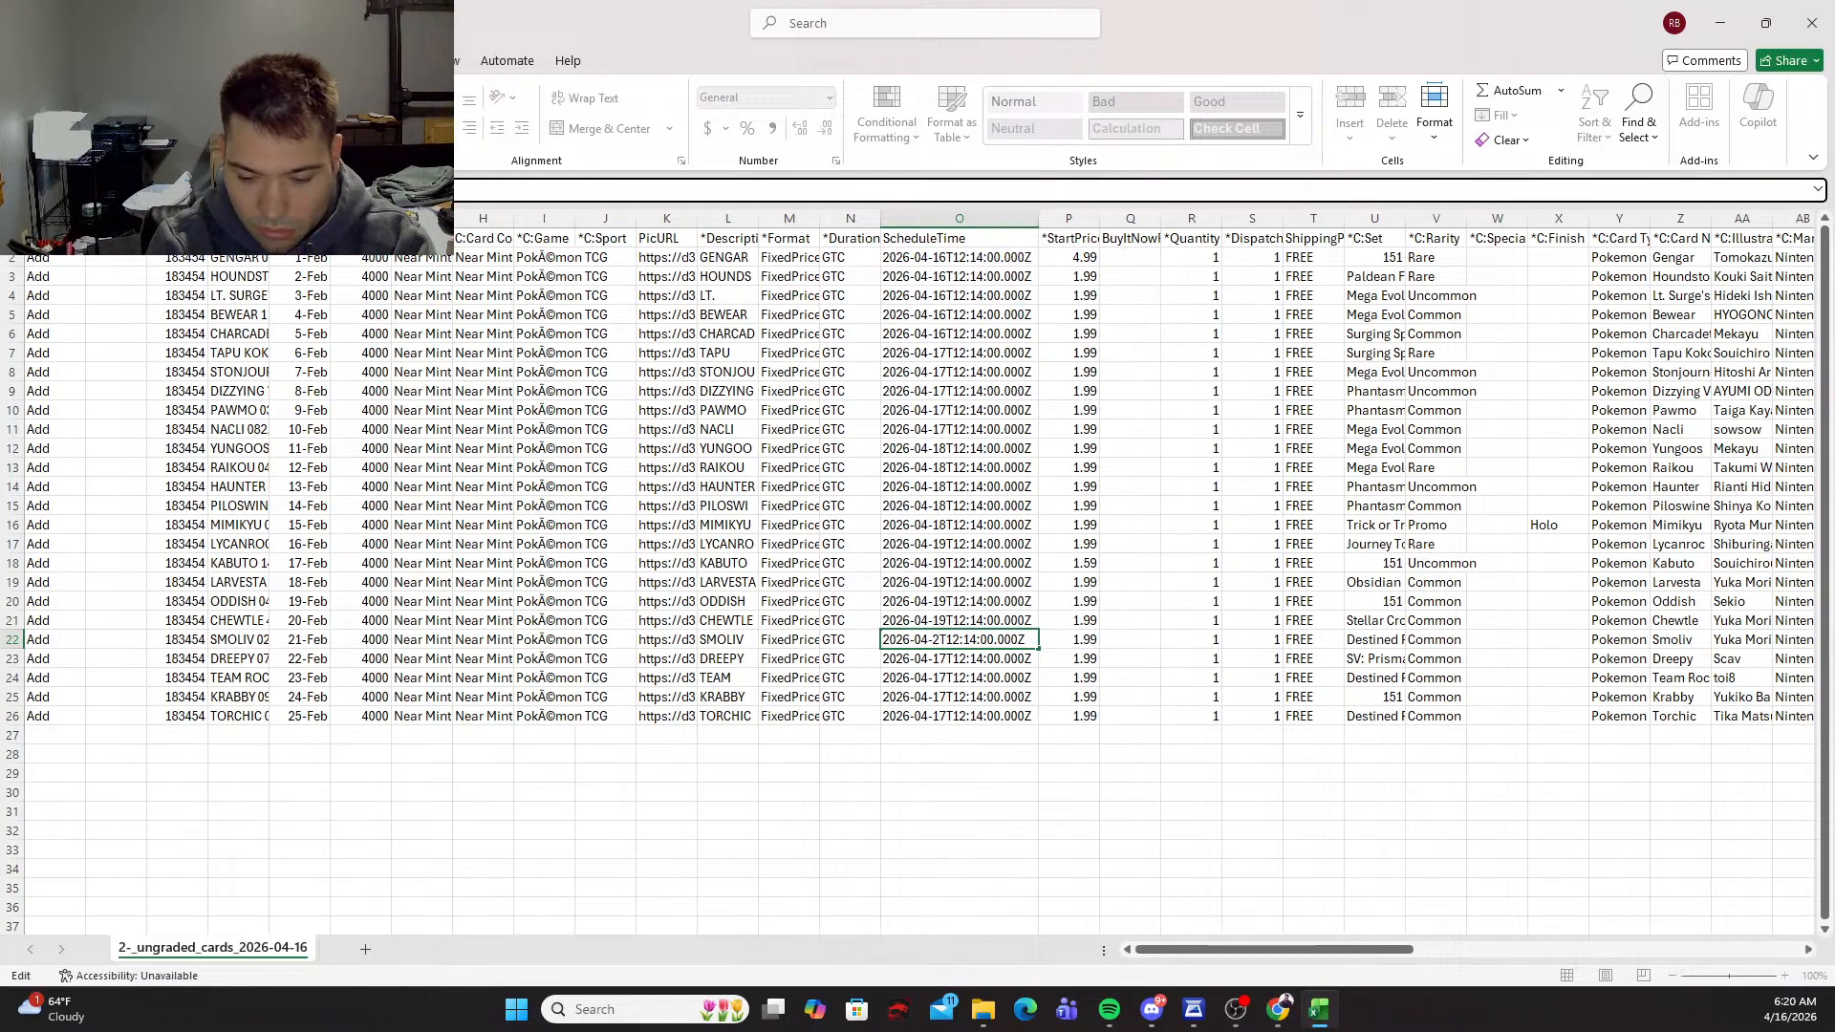
type("0")
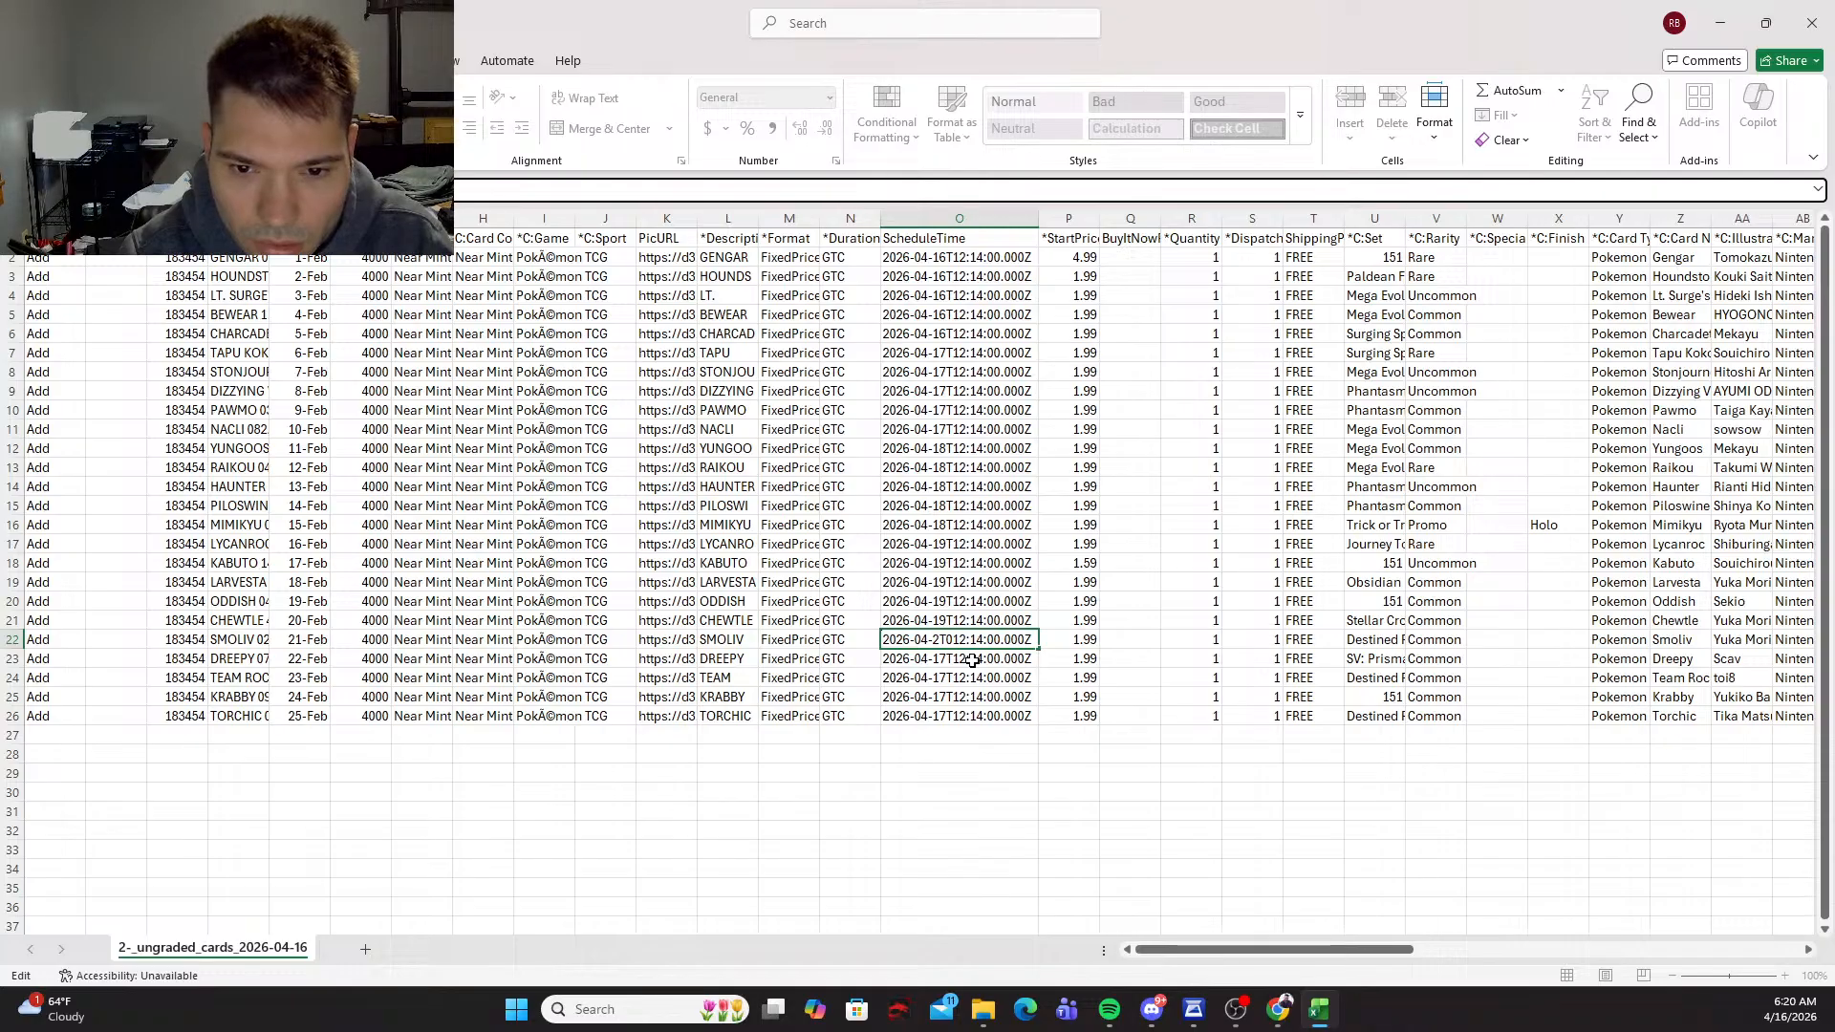
key("BackSpace")
key("BackSpace")
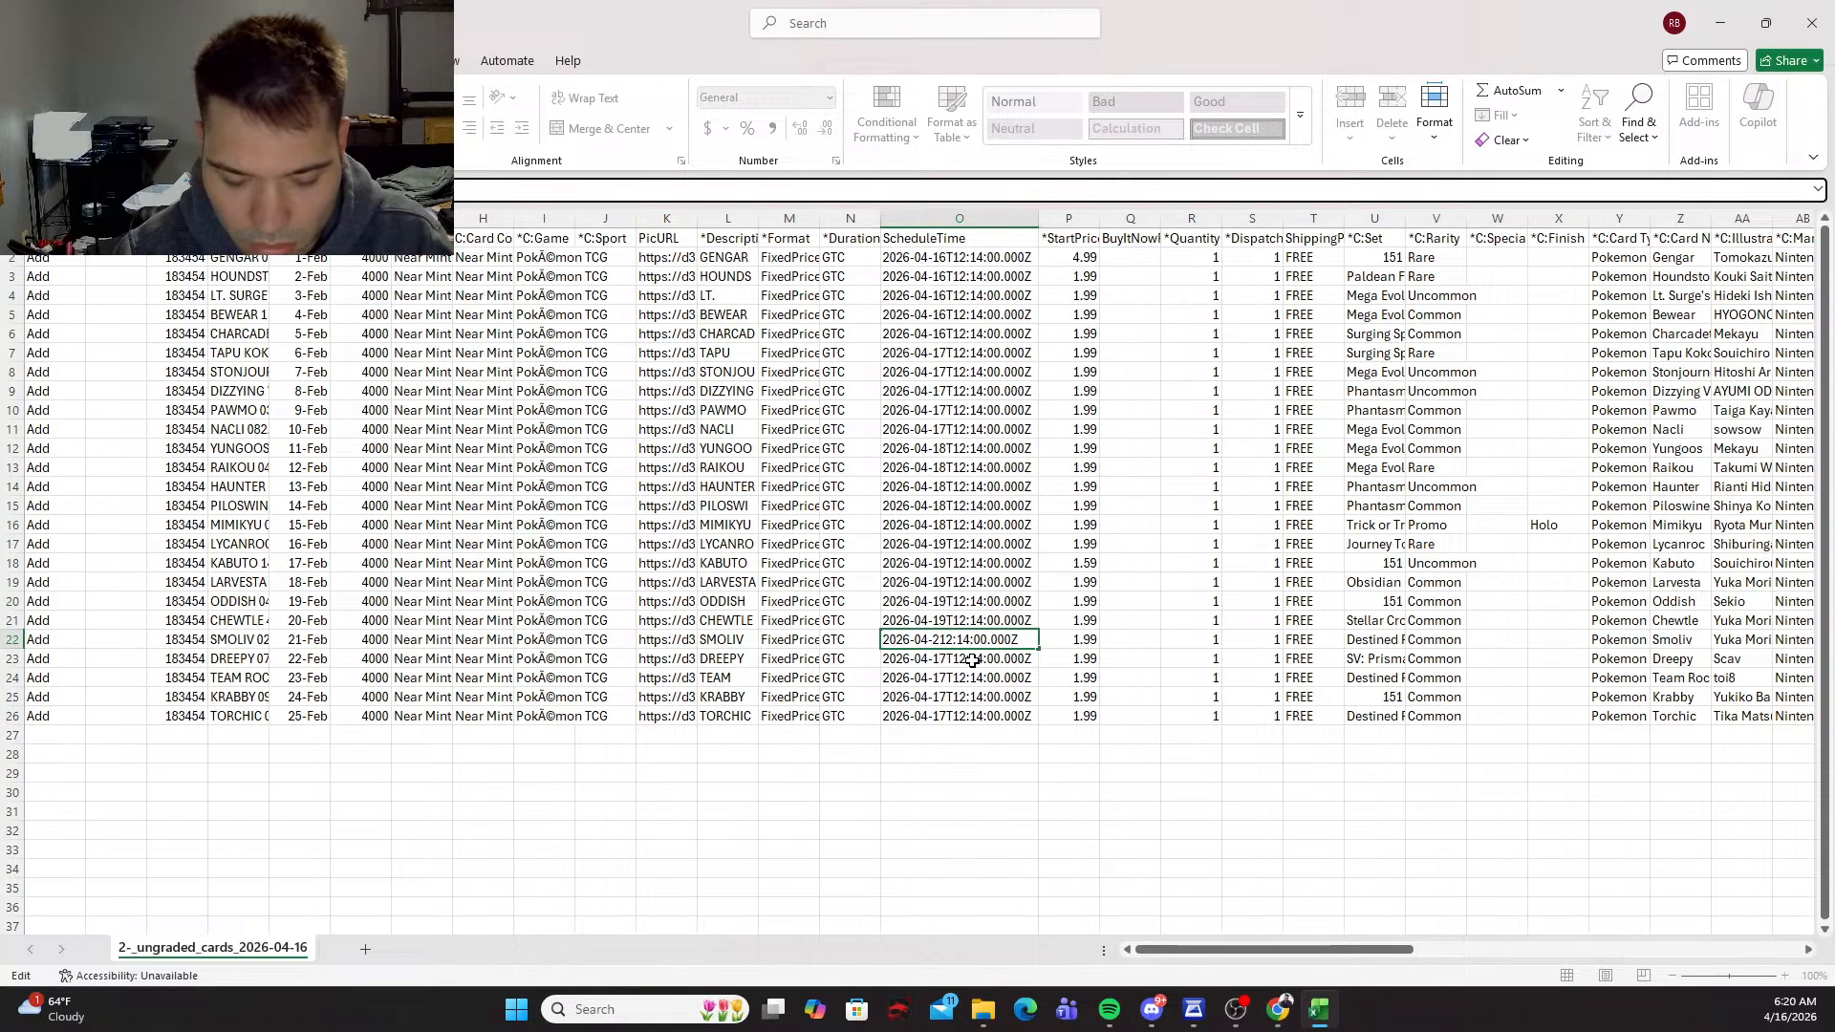
type("0T")
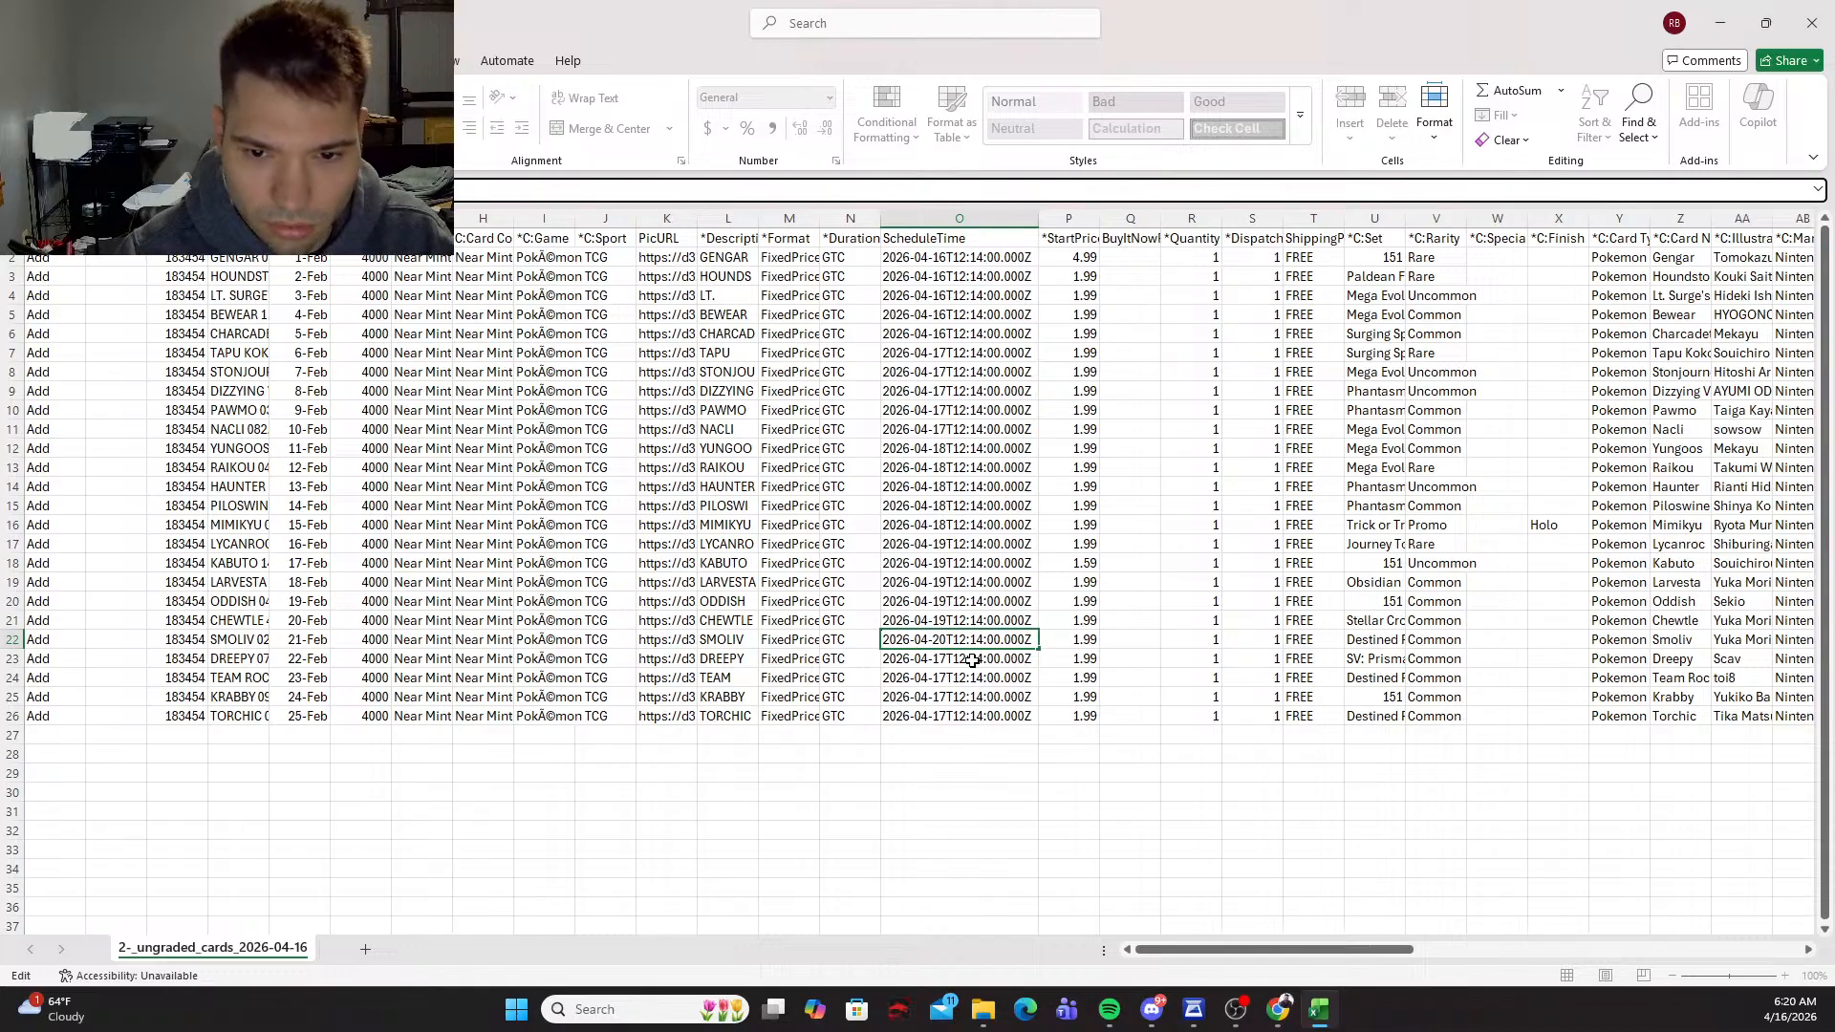
key("Return")
Step: Copy the row 22 ScheduleTime of April 20 into the remaining listings in rows 23 to 26
key("Up")
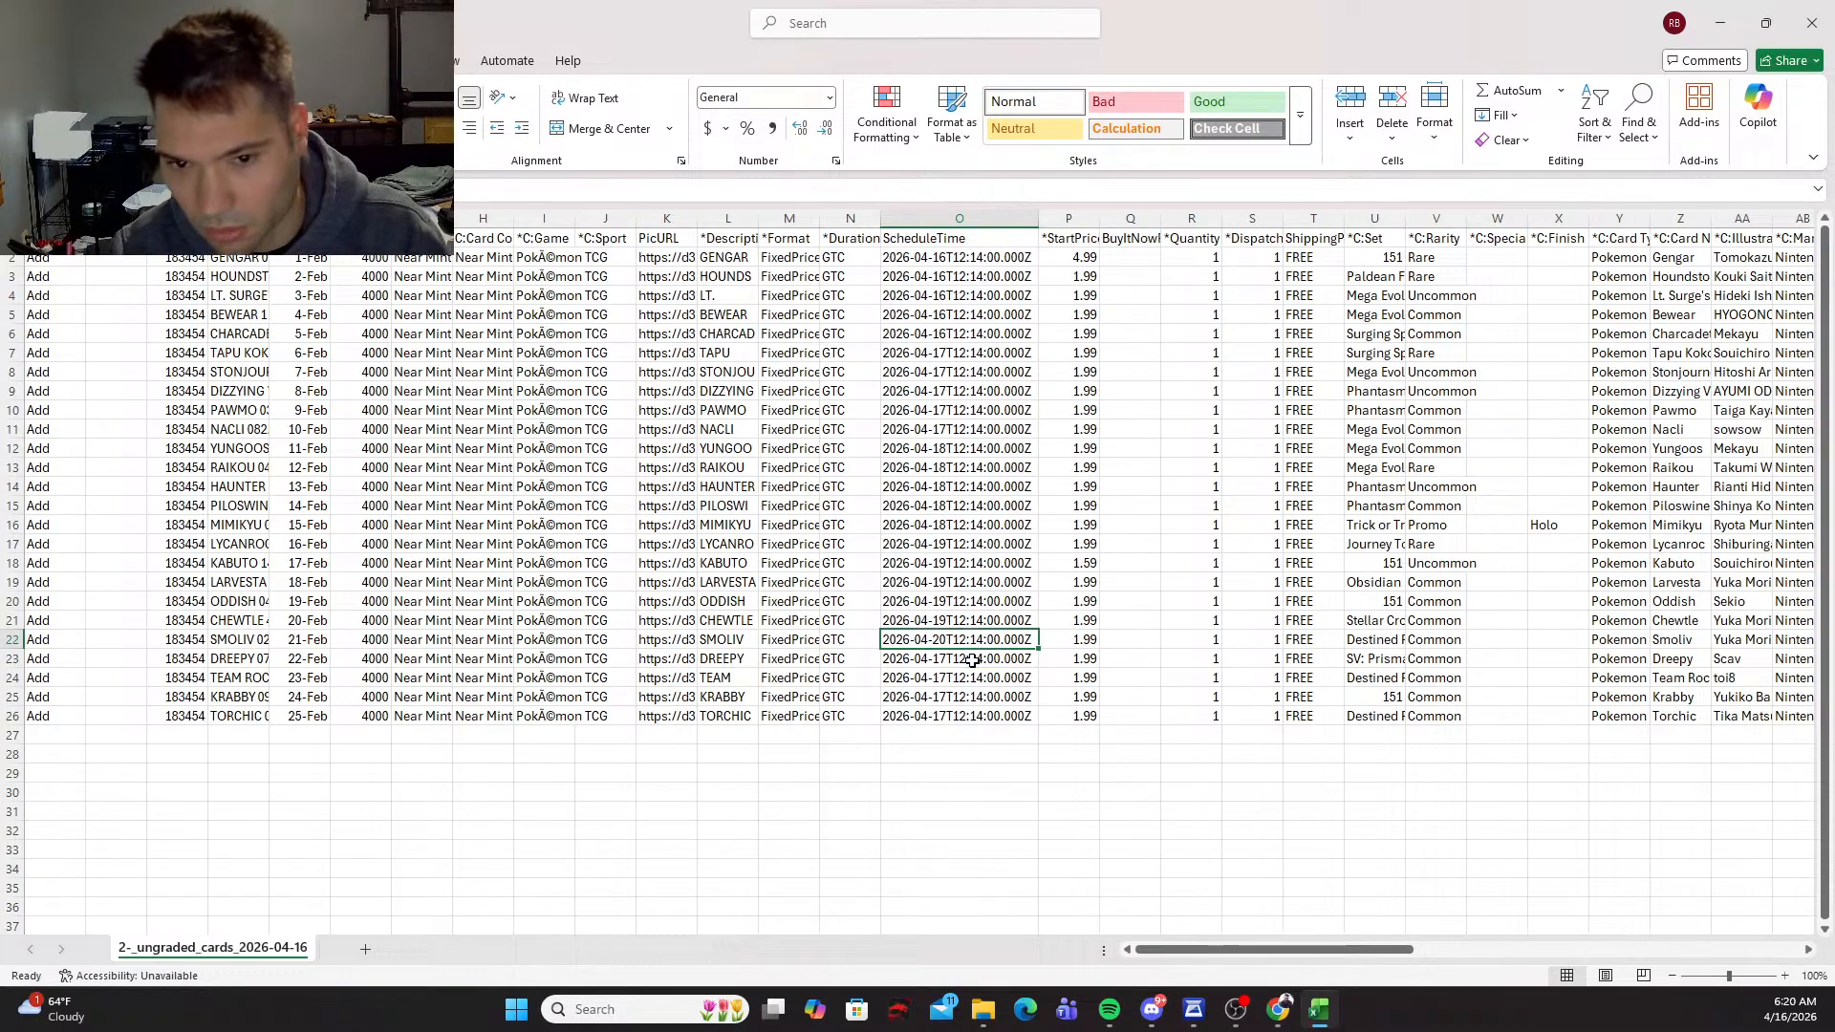
key("ctrl+c")
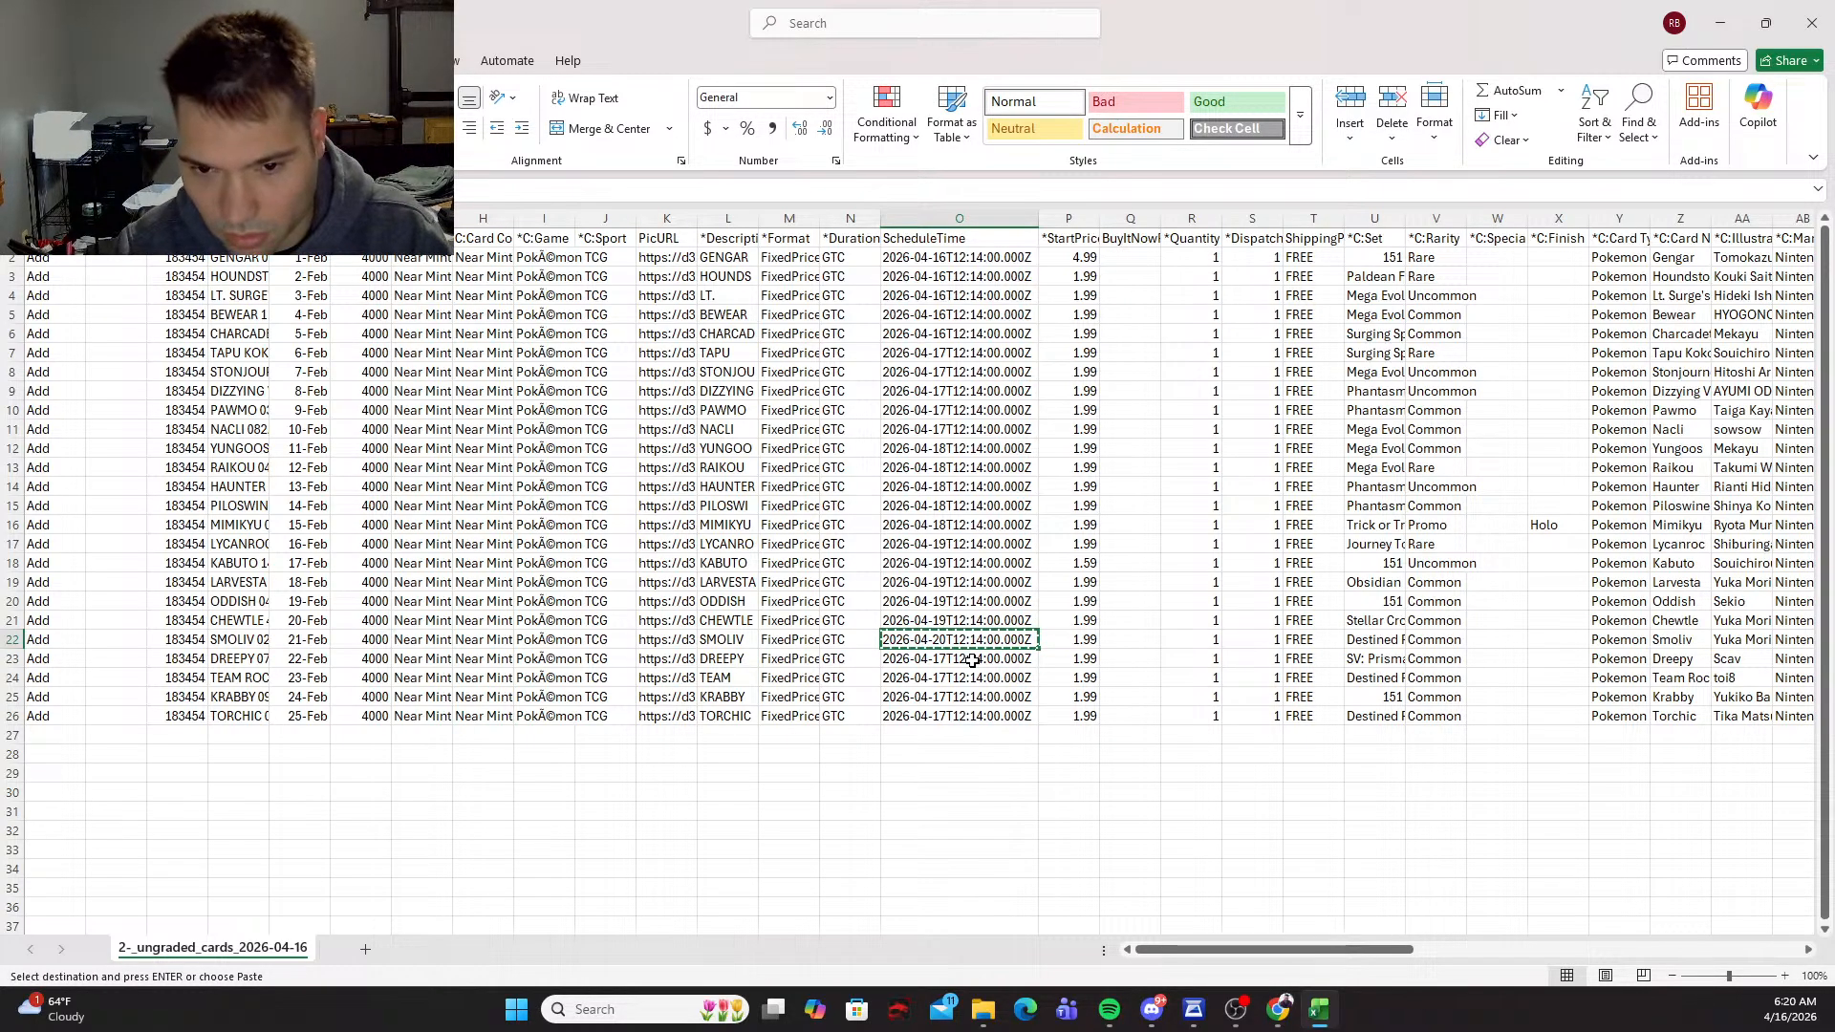
key("shift+Down")
key("shift+Down")
key("shift+Down")
key("shift+Down")
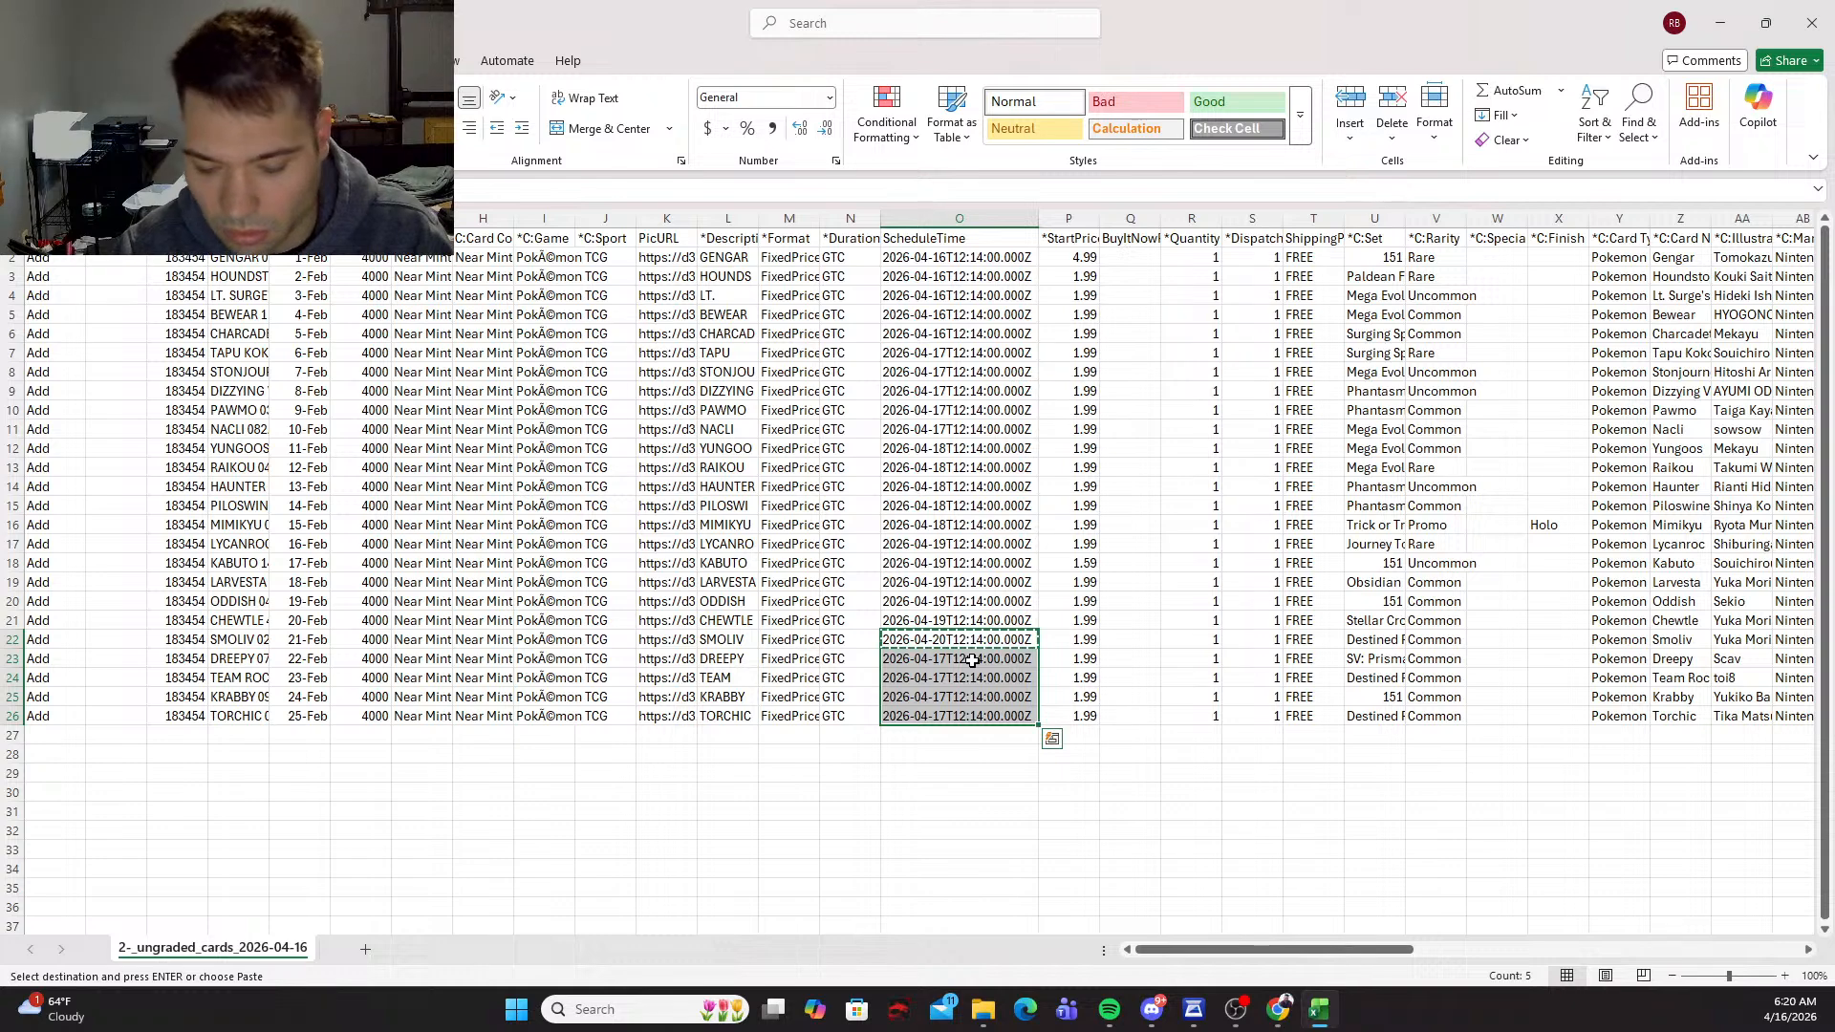
key("Return")
Step: Save the edited 2-_ungraded_cards_2026-04-16 CSV file
left_click(866, 830)
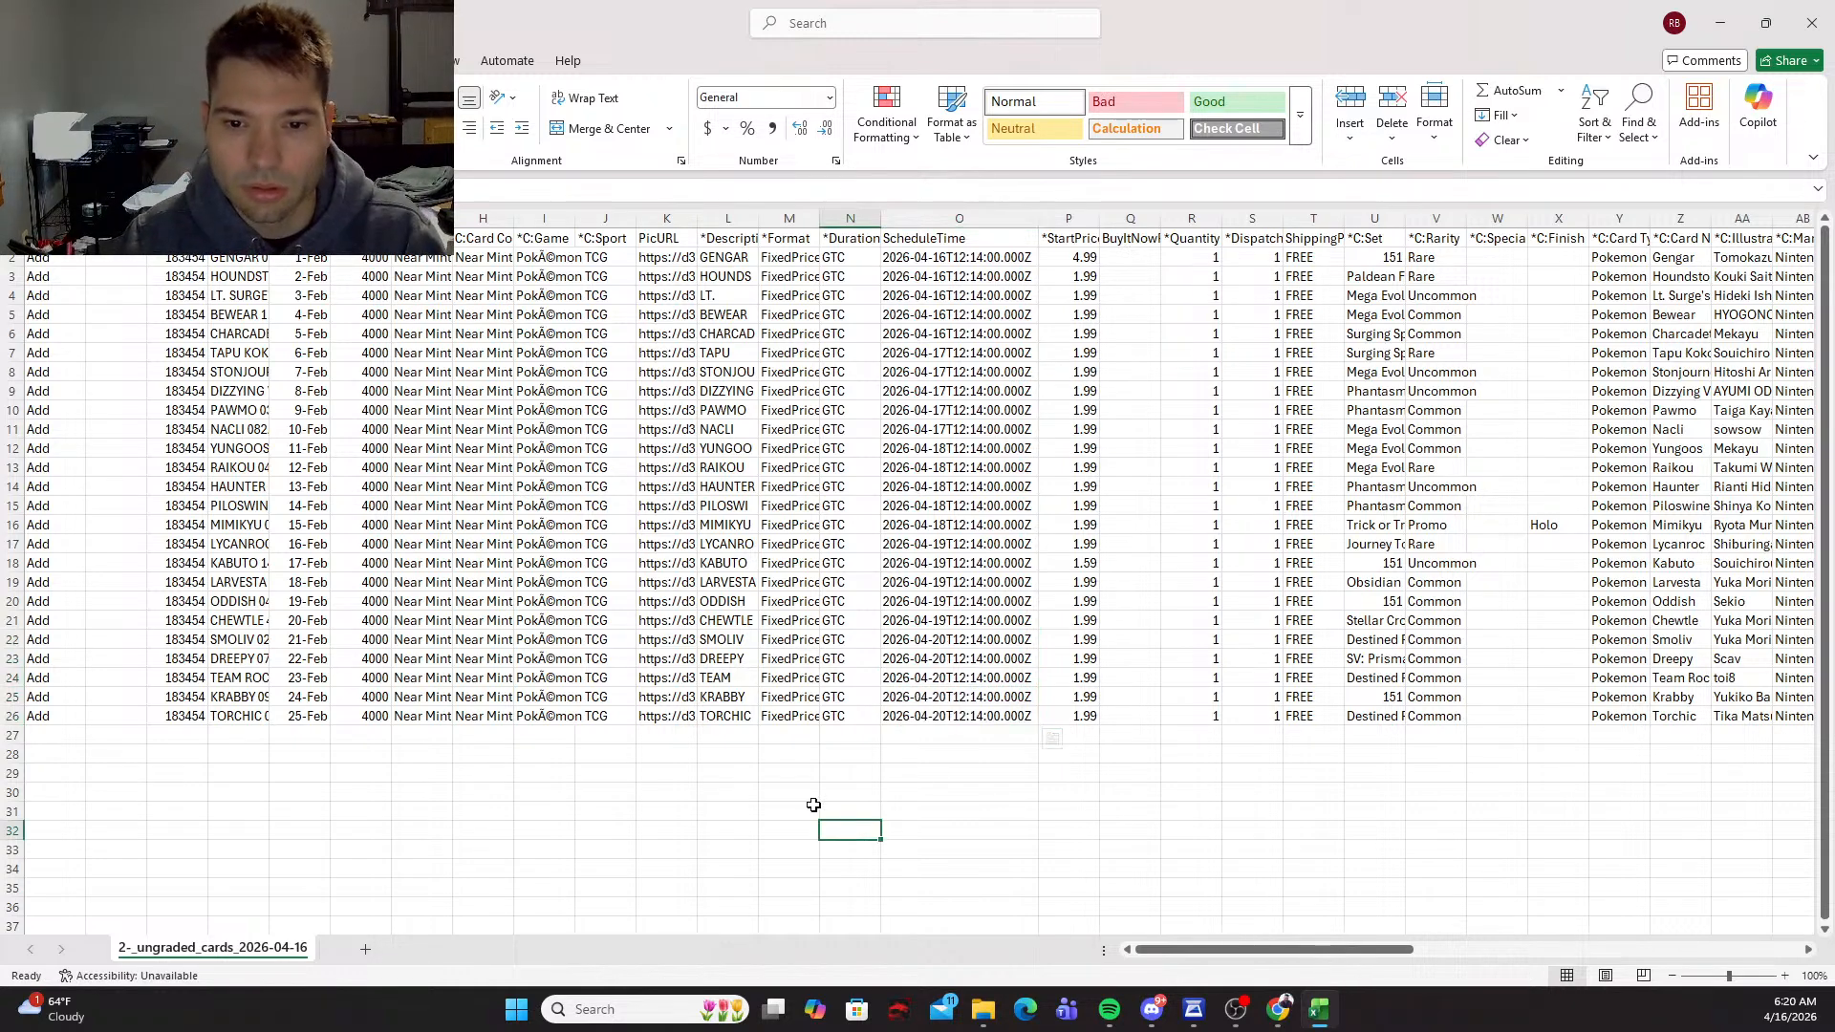
left_click(22, 60)
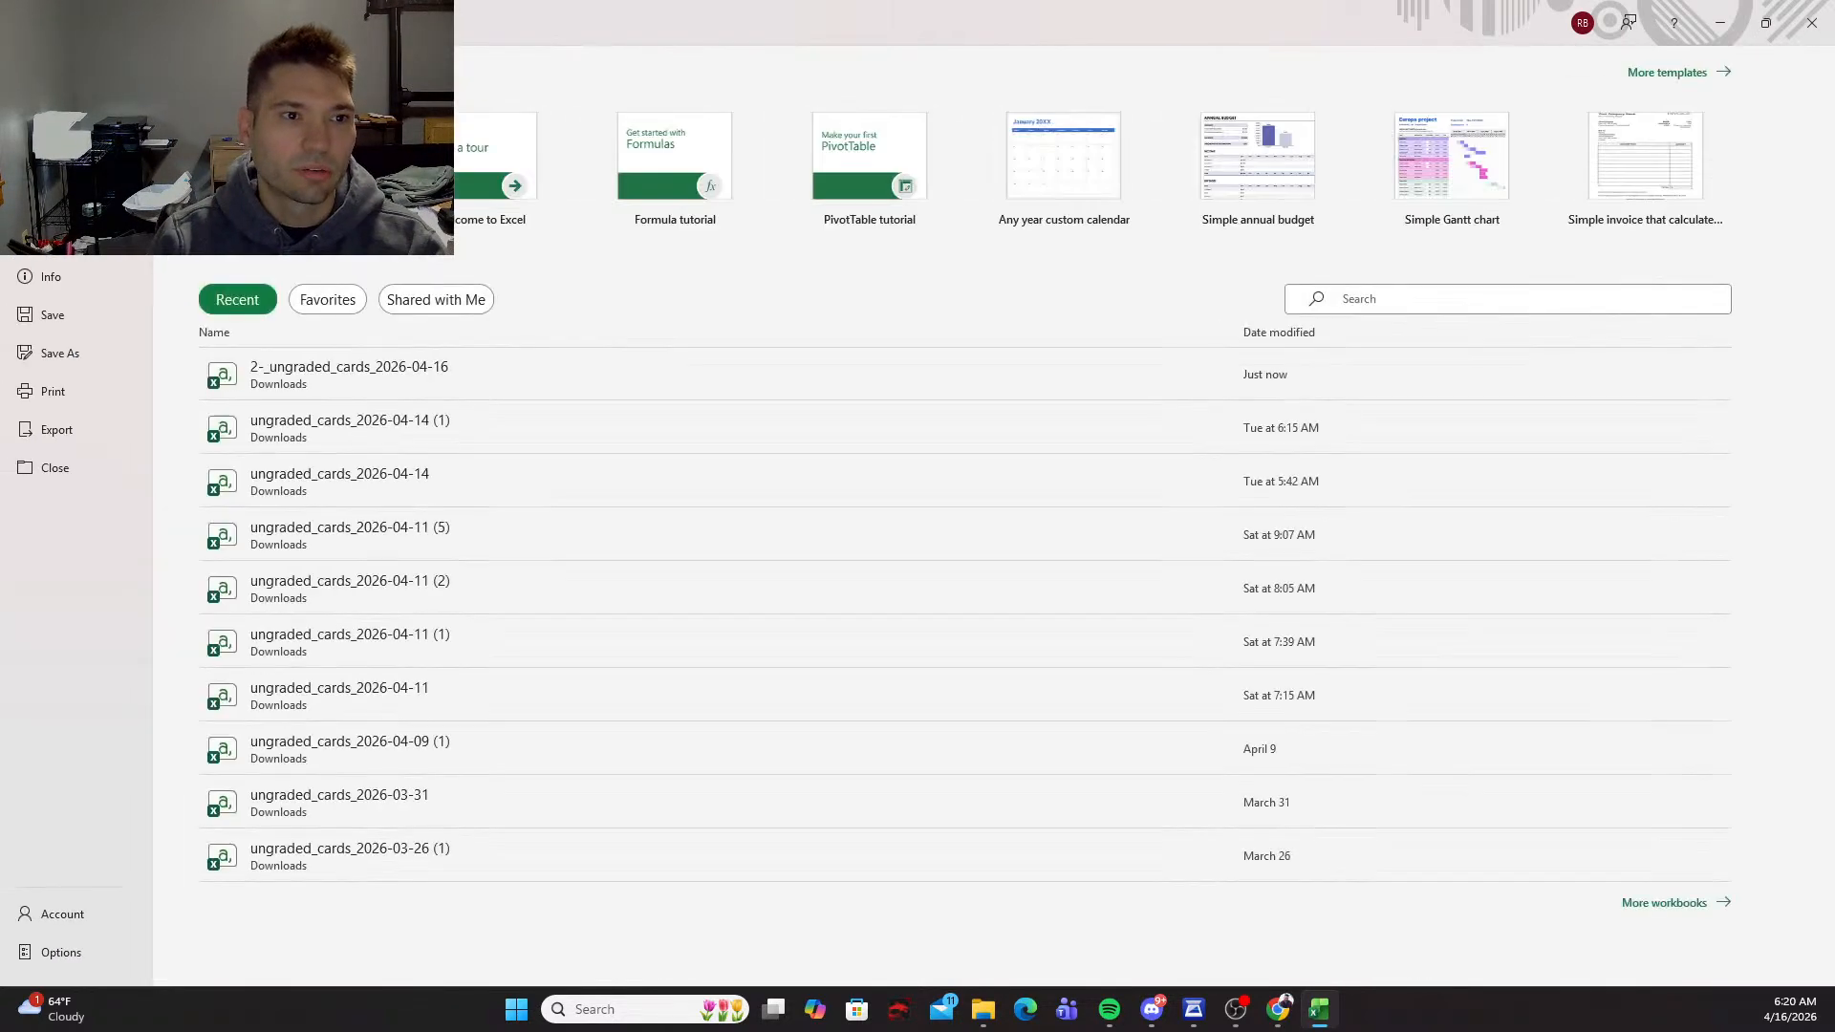
left_click(54, 322)
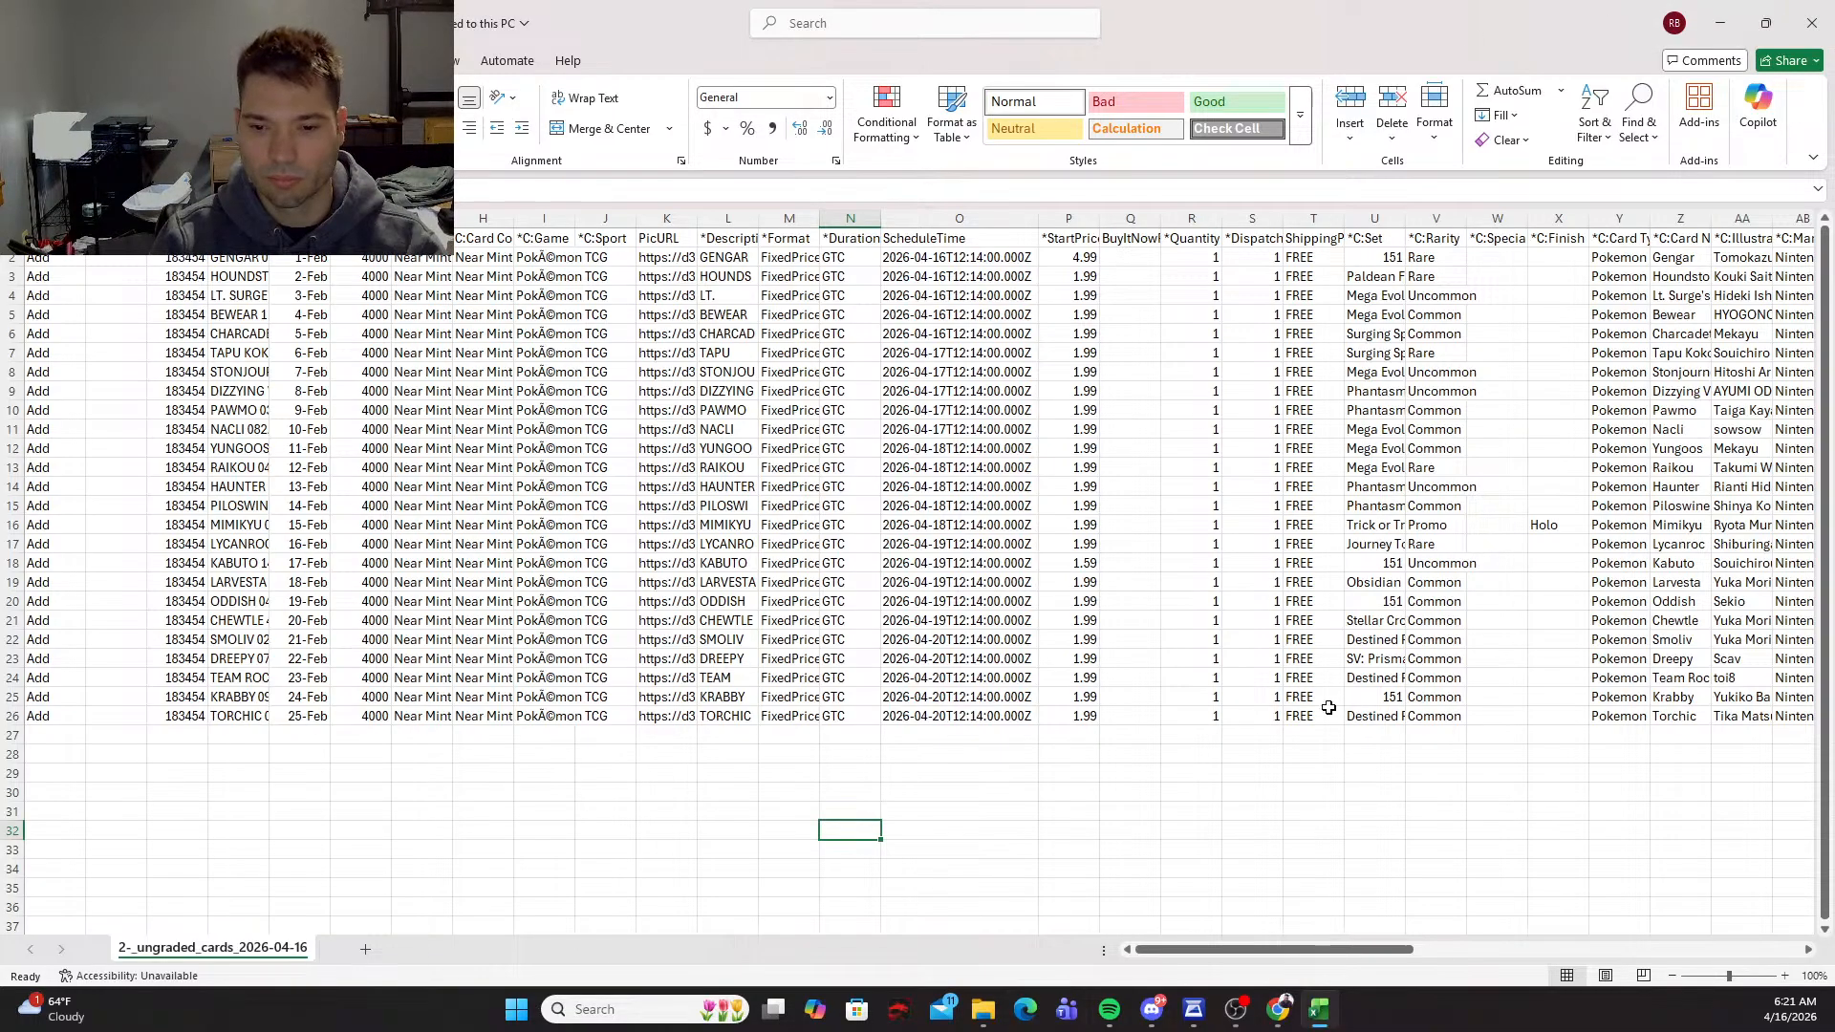
Step: Close the edited spreadsheet and open the eBay uploads page from the 25-card batch in CardUploader
left_click(1811, 22)
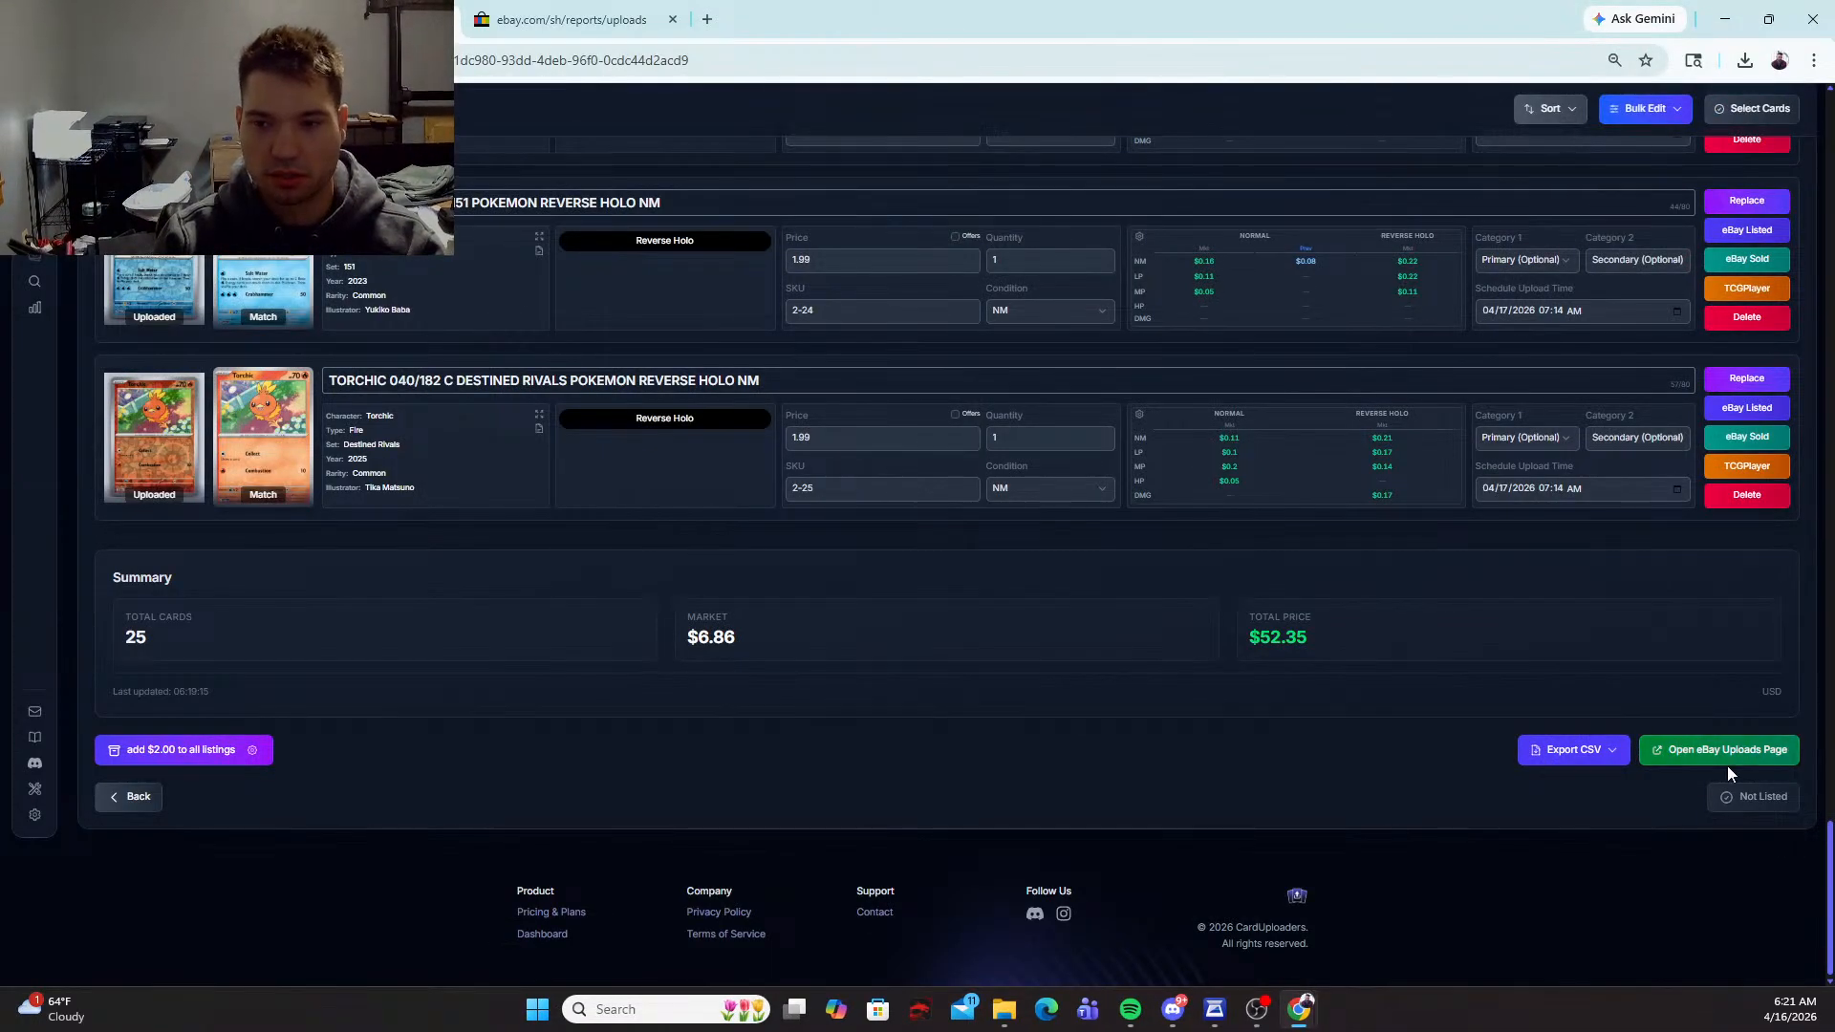
left_click(1725, 753)
scroll(946, 756, "down", 3)
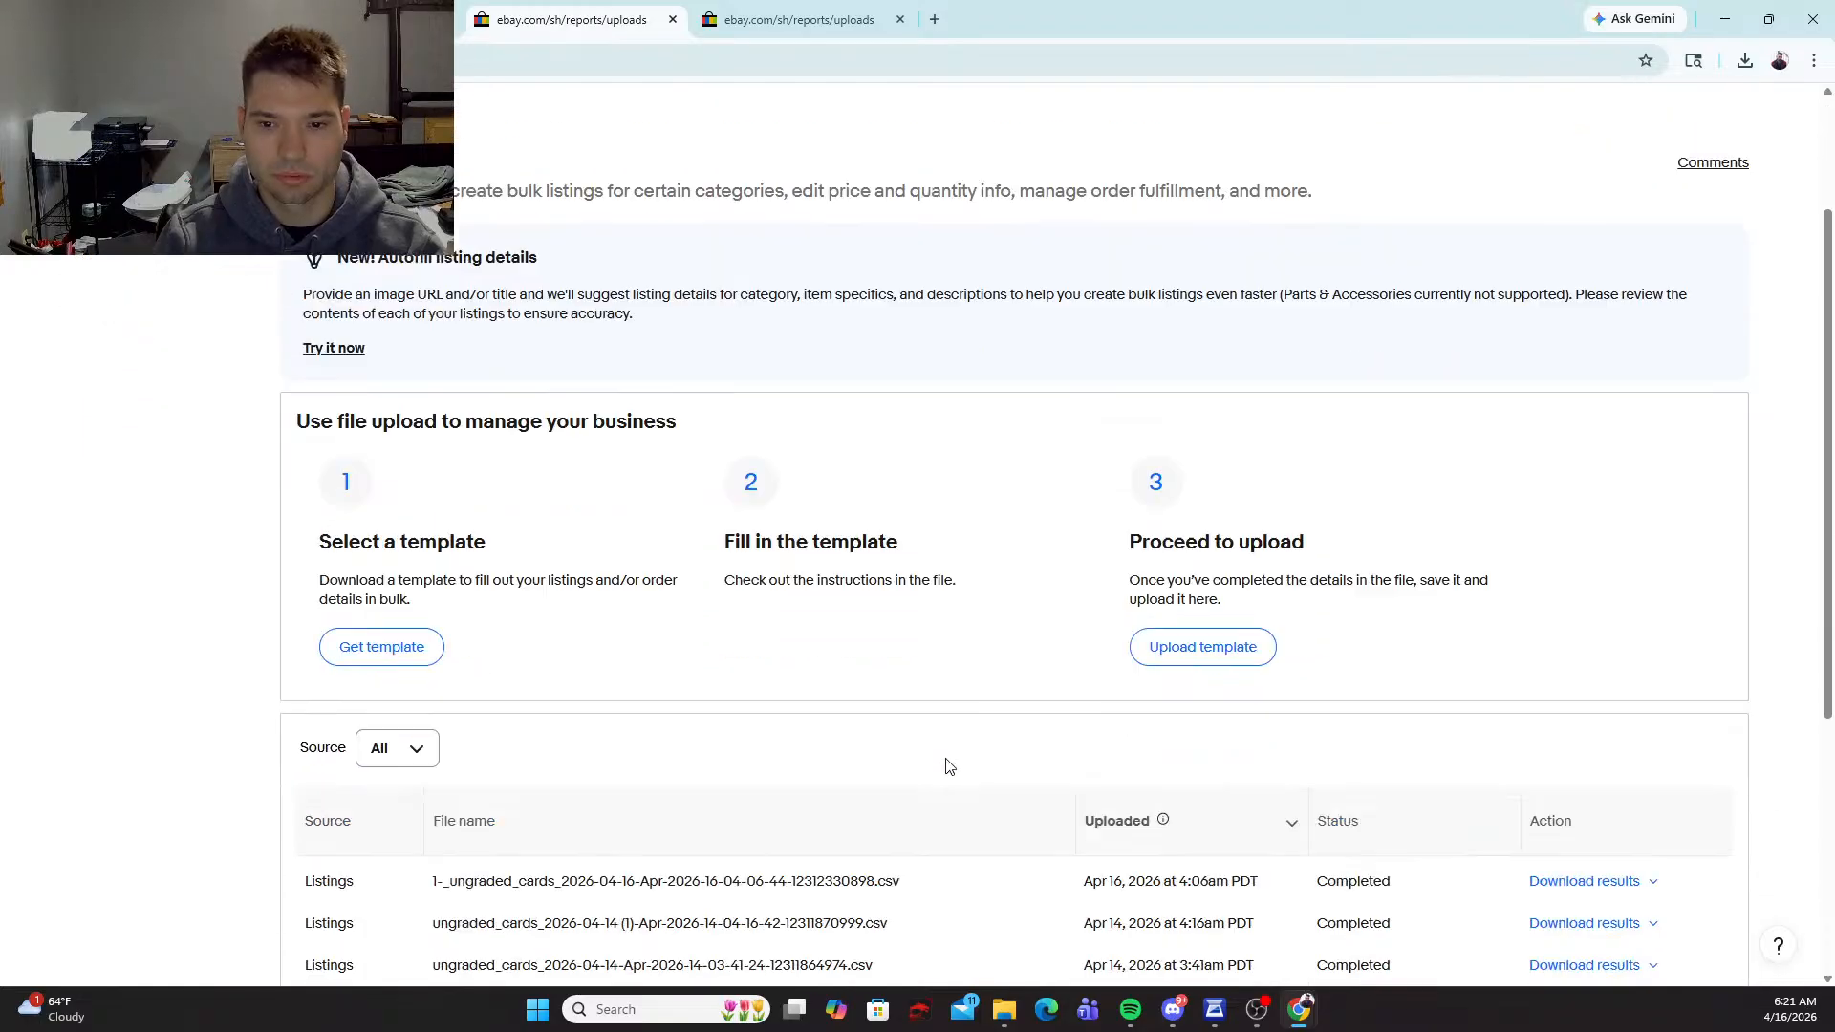
Step: Upload the 2-_ungraded_cards_2026-04-16 CSV file to eBay as the filled-in template and dismiss the upload notification
left_click(1152, 558)
left_click(1077, 741)
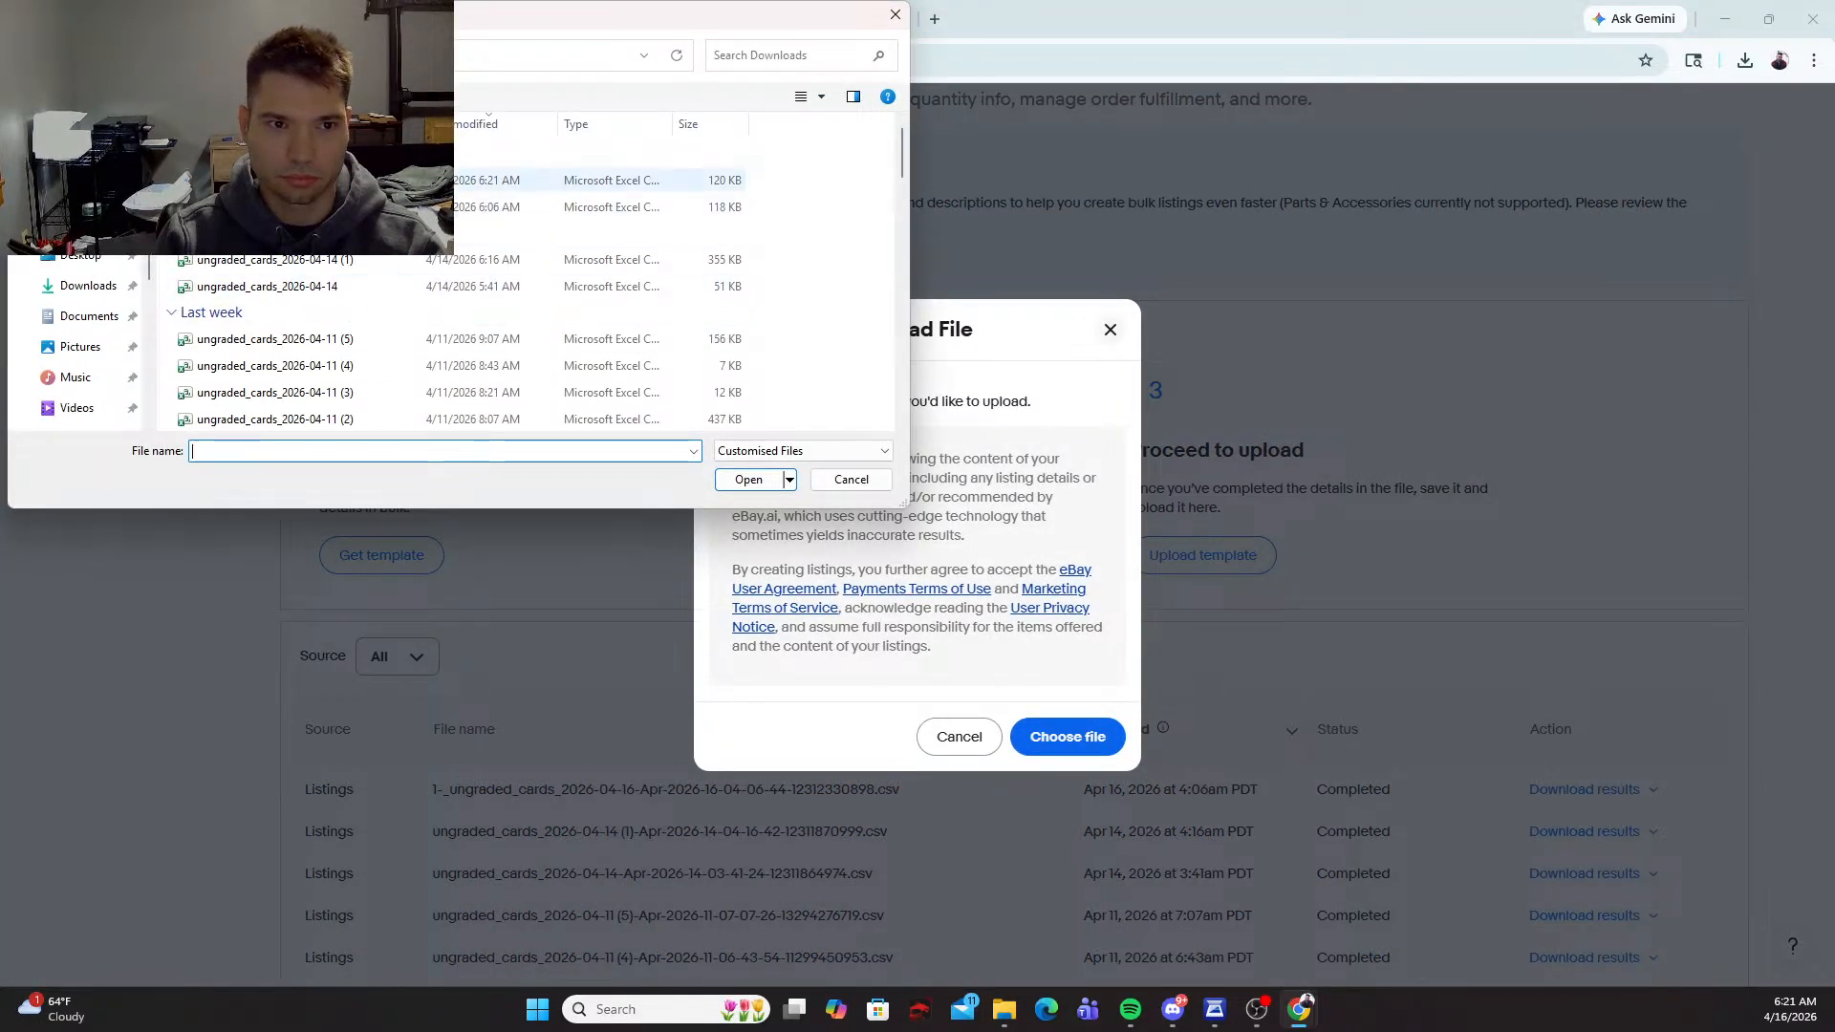
left_click(593, 179)
left_click(748, 480)
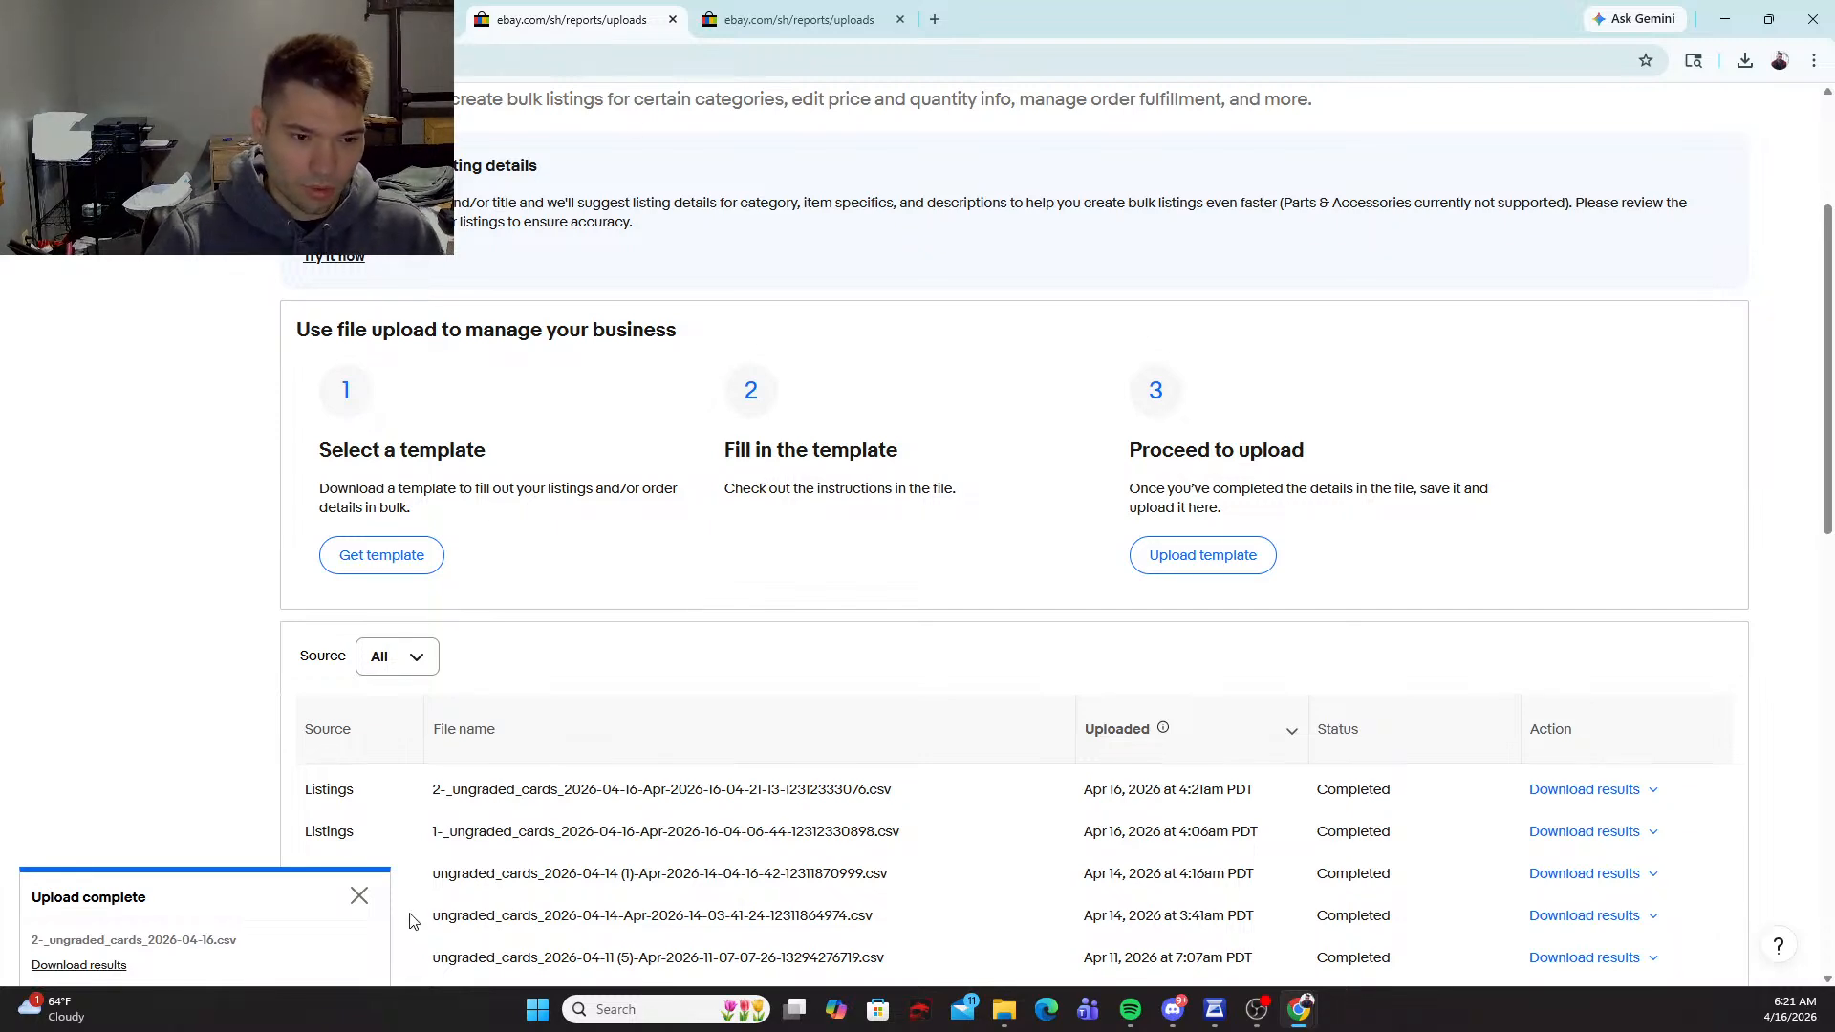
left_click(359, 895)
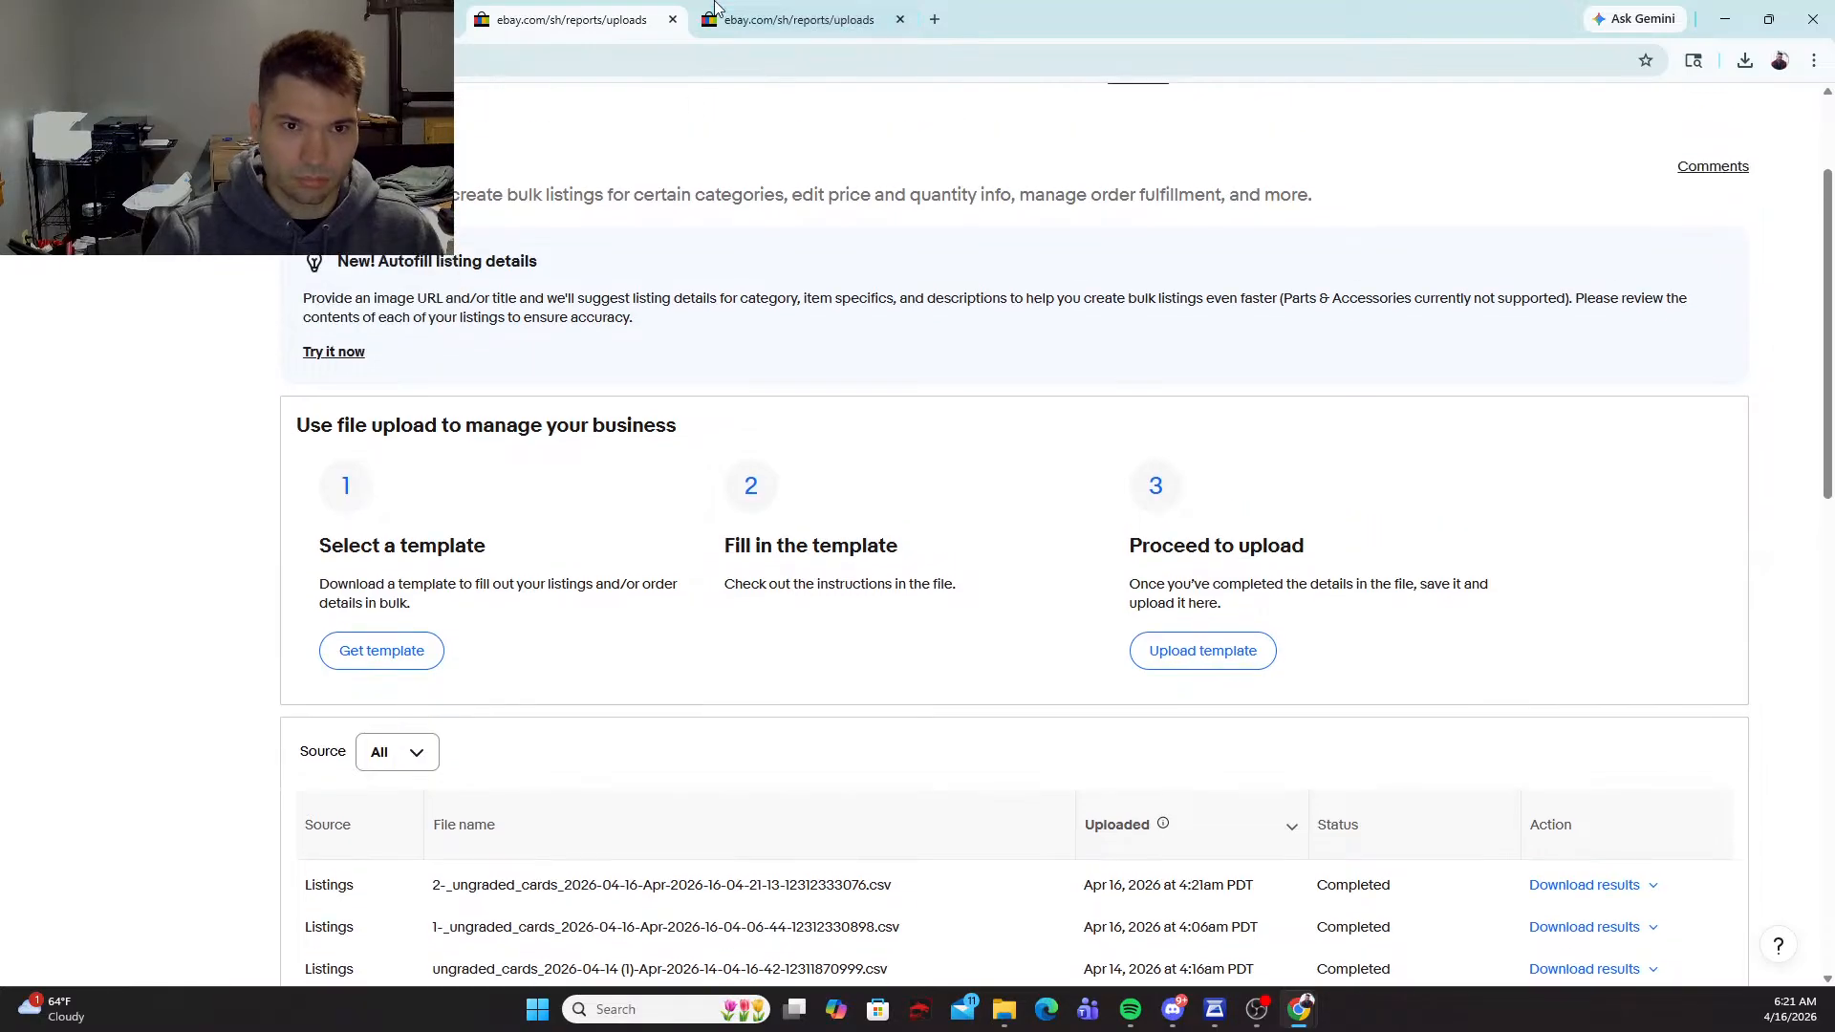
Step: Switch back to CardUploader and open its dashboard
left_click(794, 19)
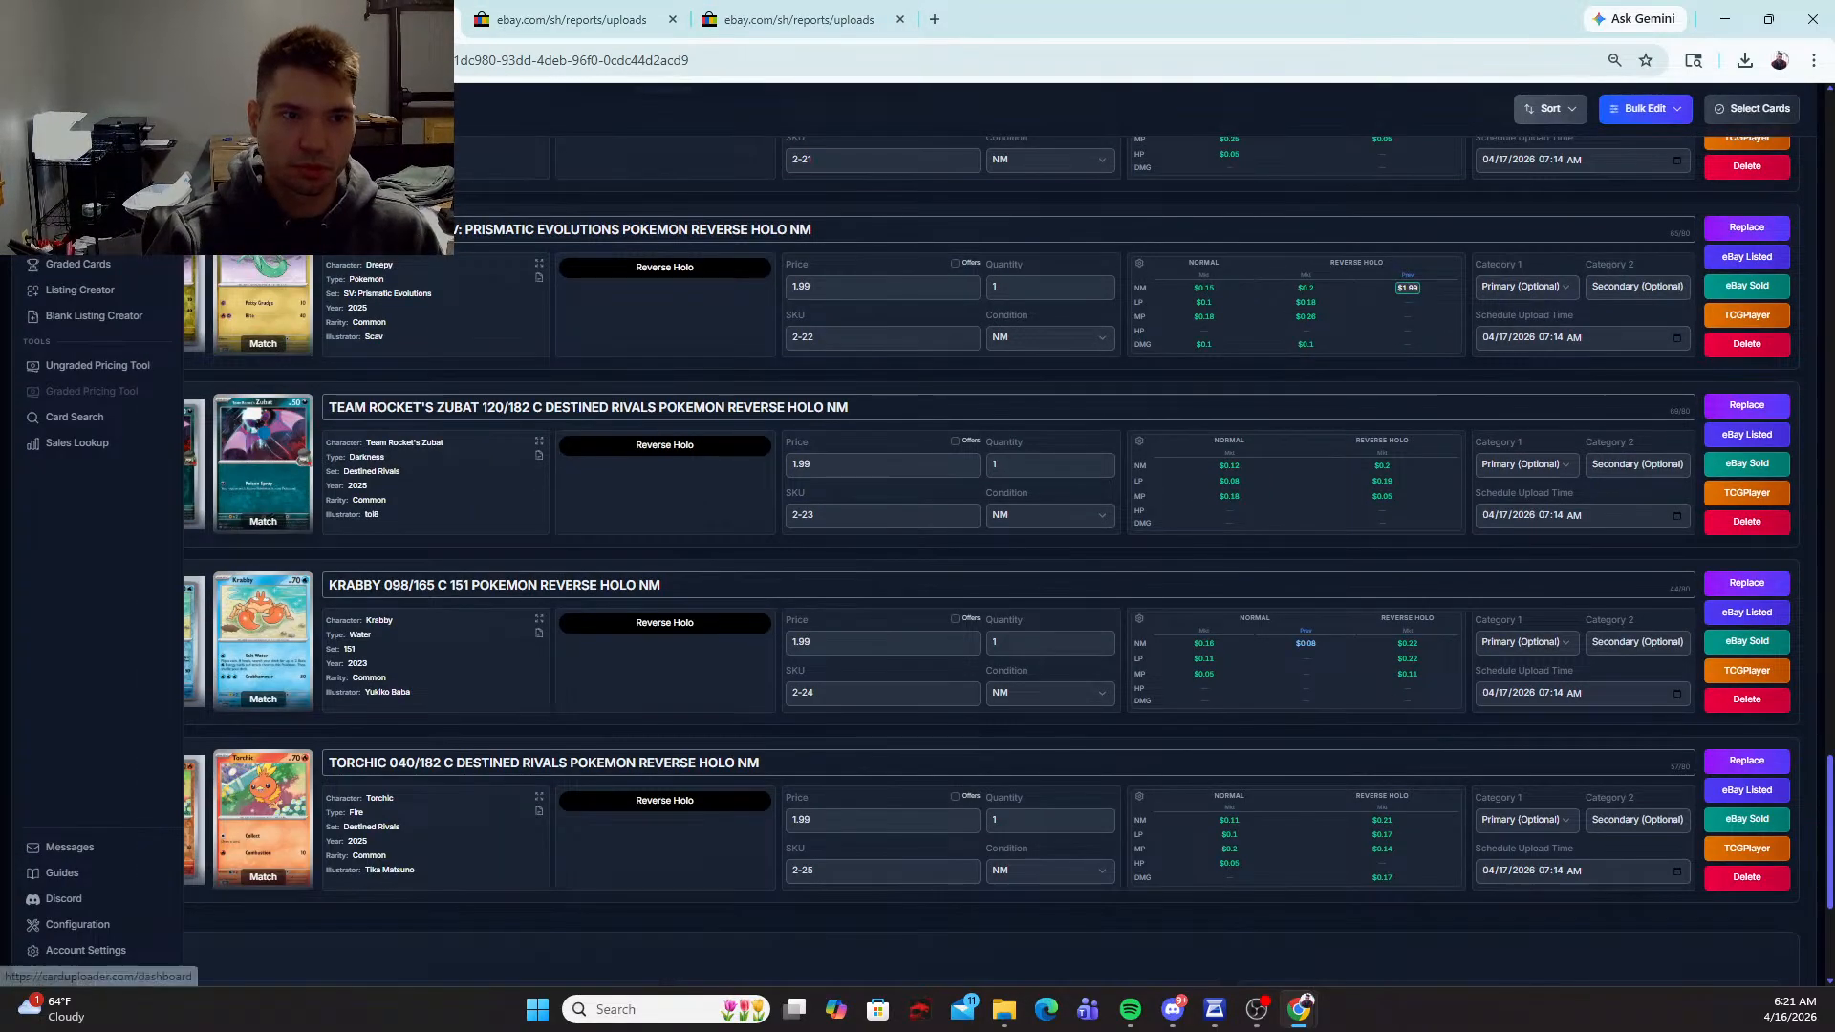
left_click(75, 164)
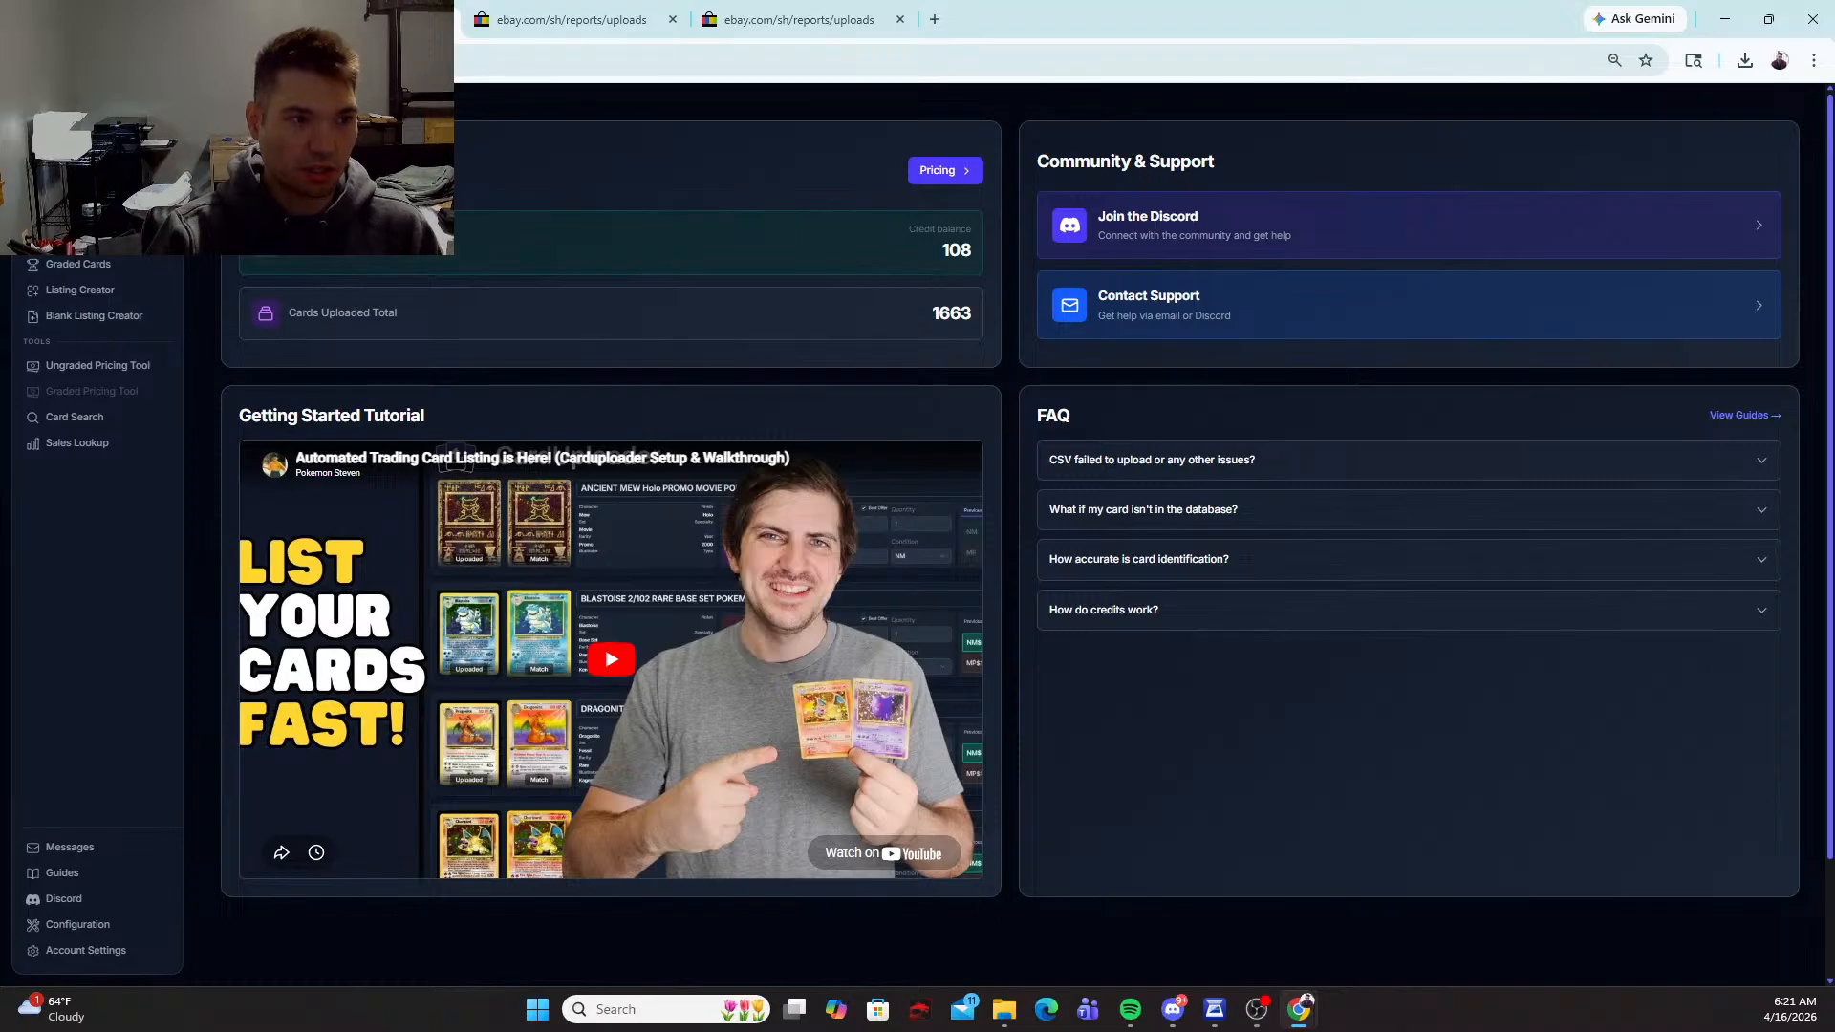
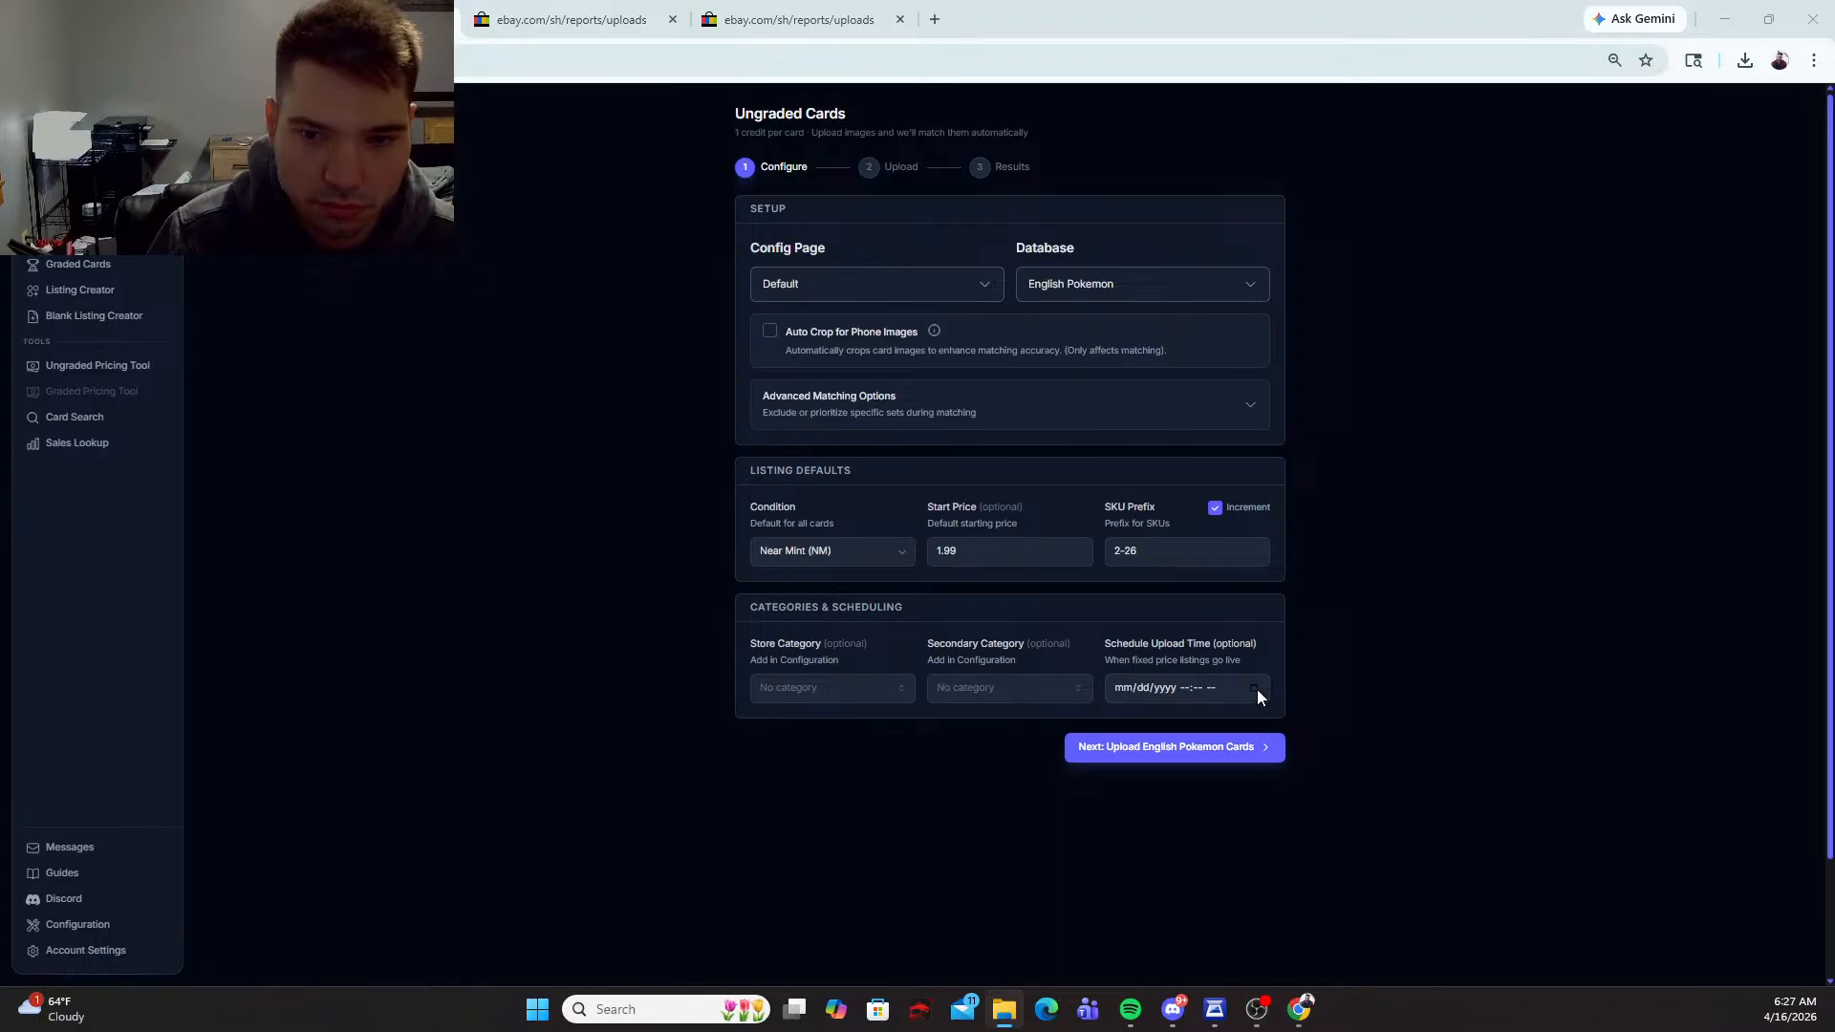
Step: Set the SKU prefix to 3- and the schedule upload time to 04/16/2026 06:45 AM, and continue to the image upload
left_click(1142, 551)
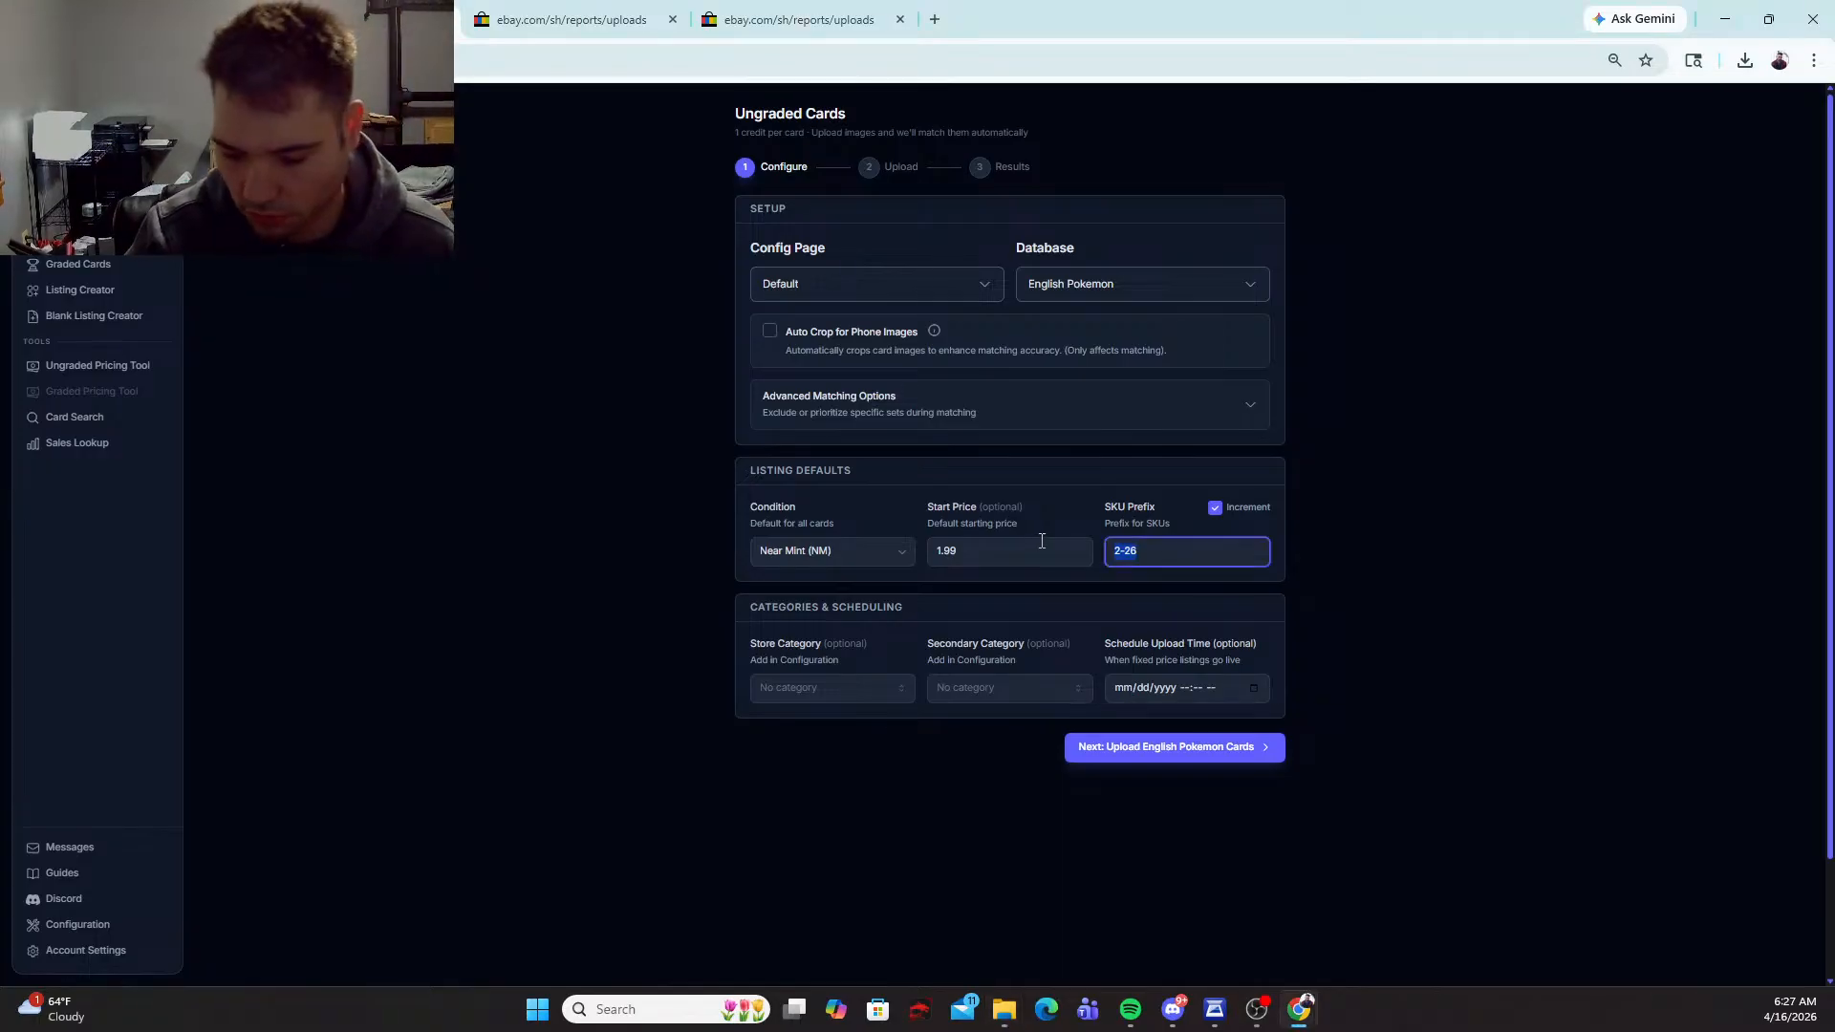
type("3-")
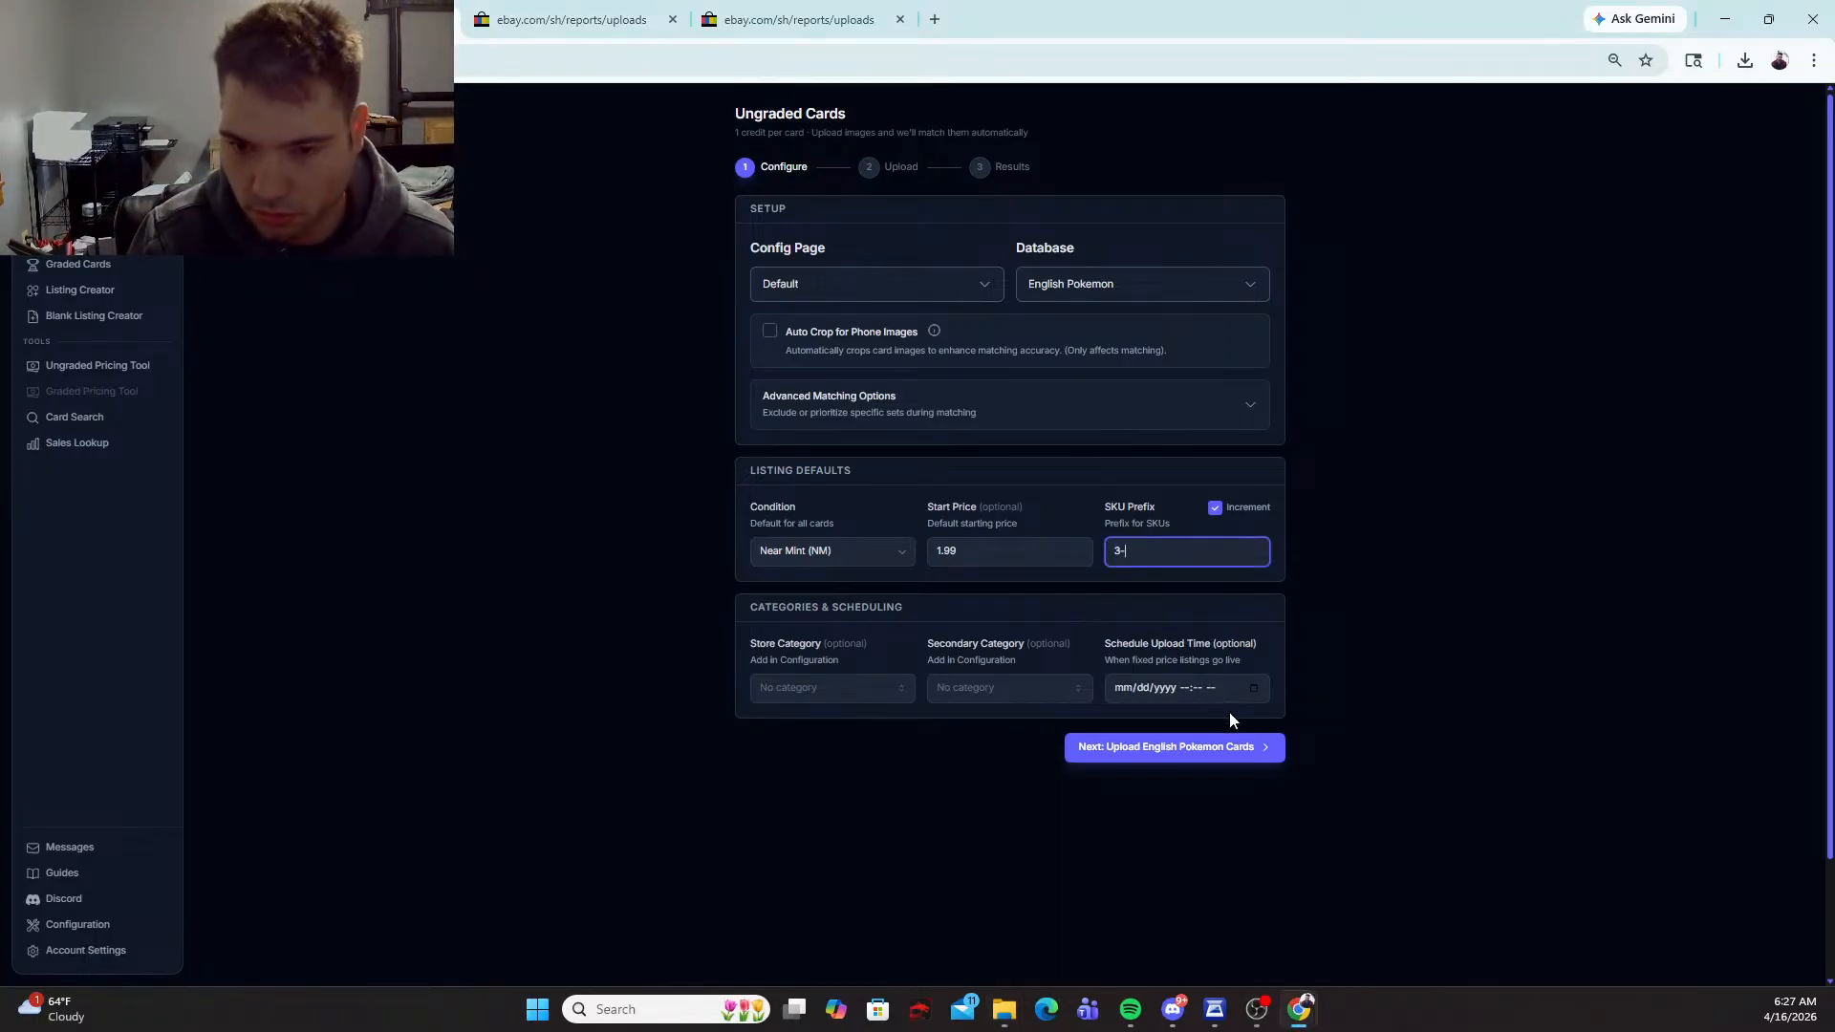
left_click(1254, 687)
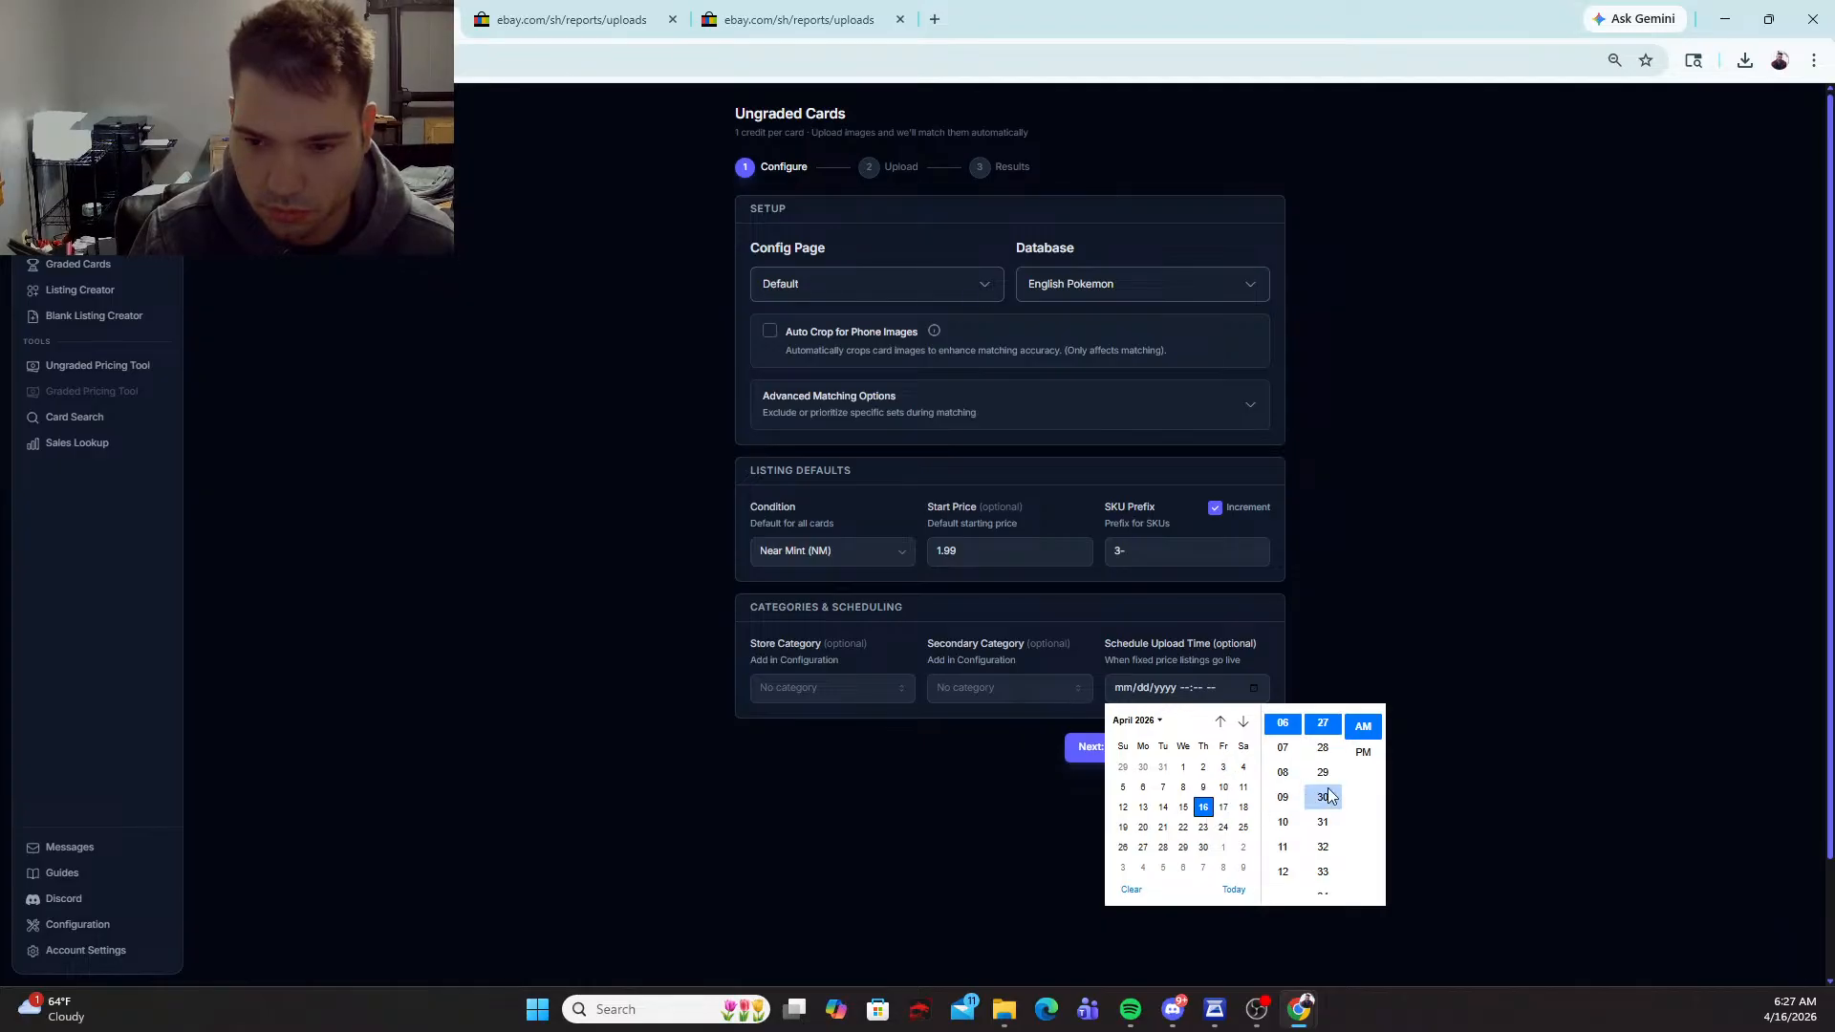
scroll(1325, 809, "down", 5)
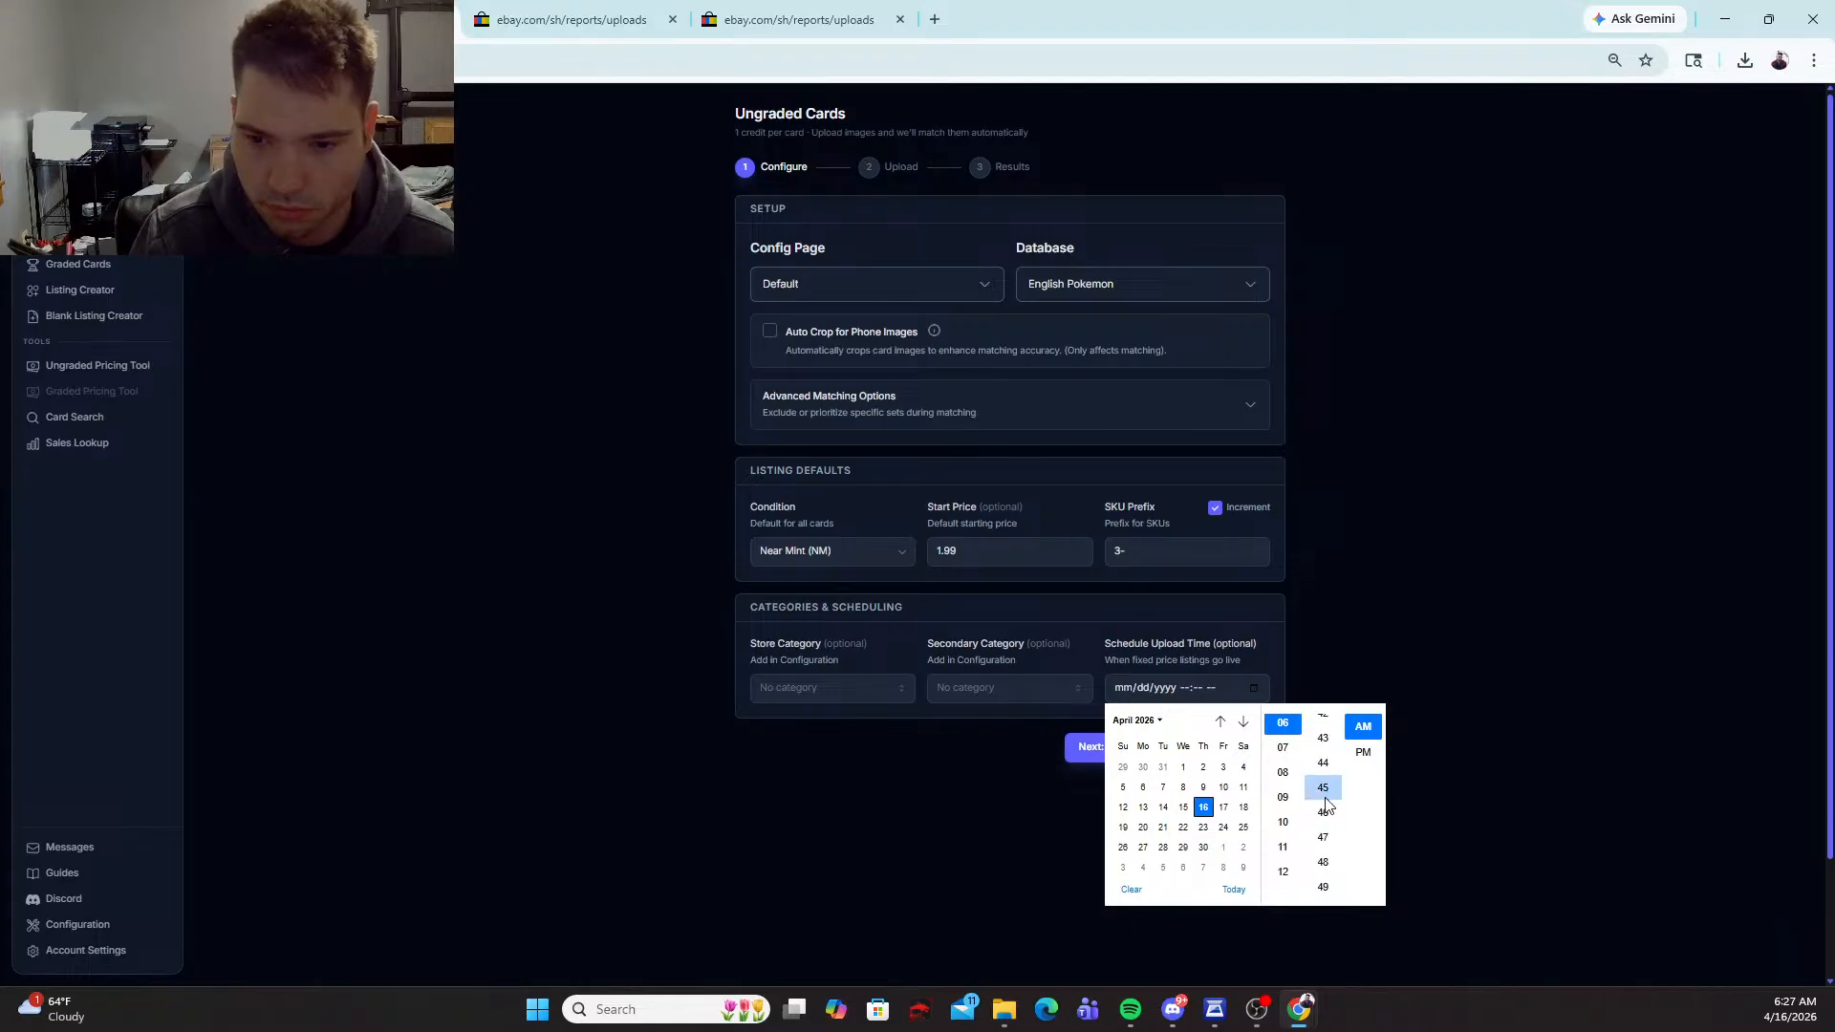
left_click(1323, 788)
left_click(1296, 697)
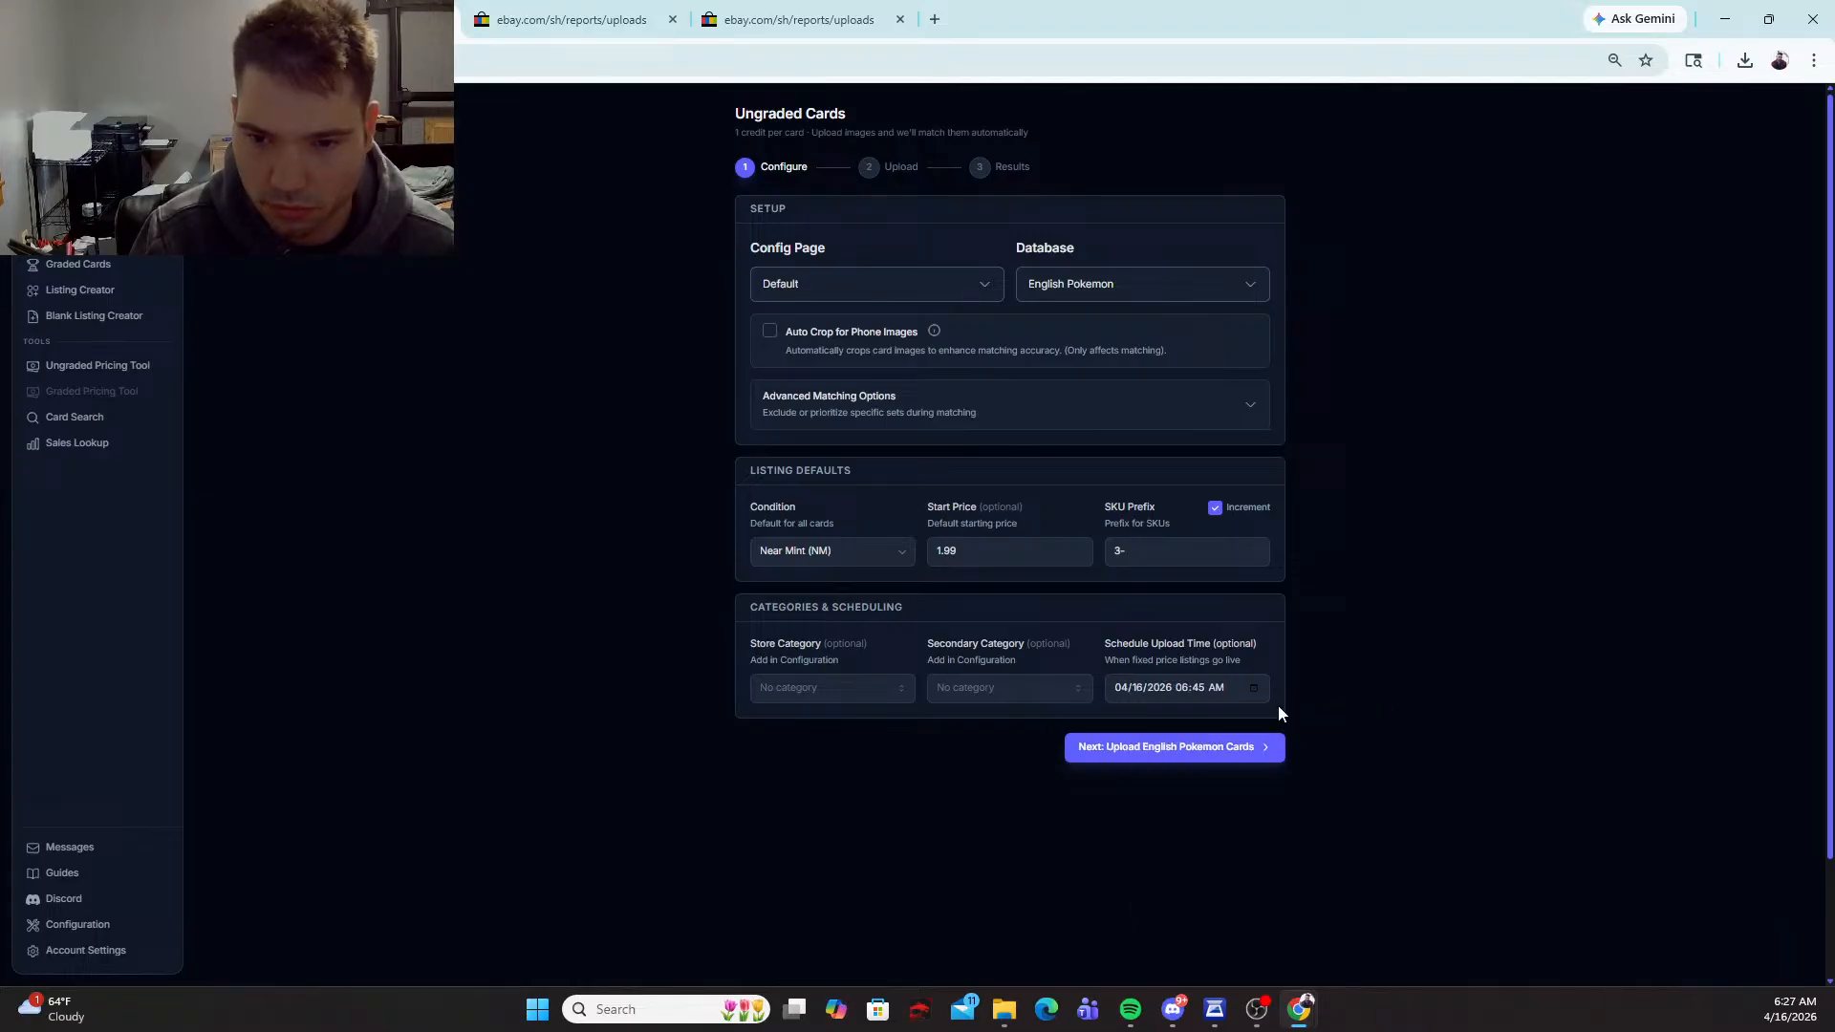
left_click(1218, 747)
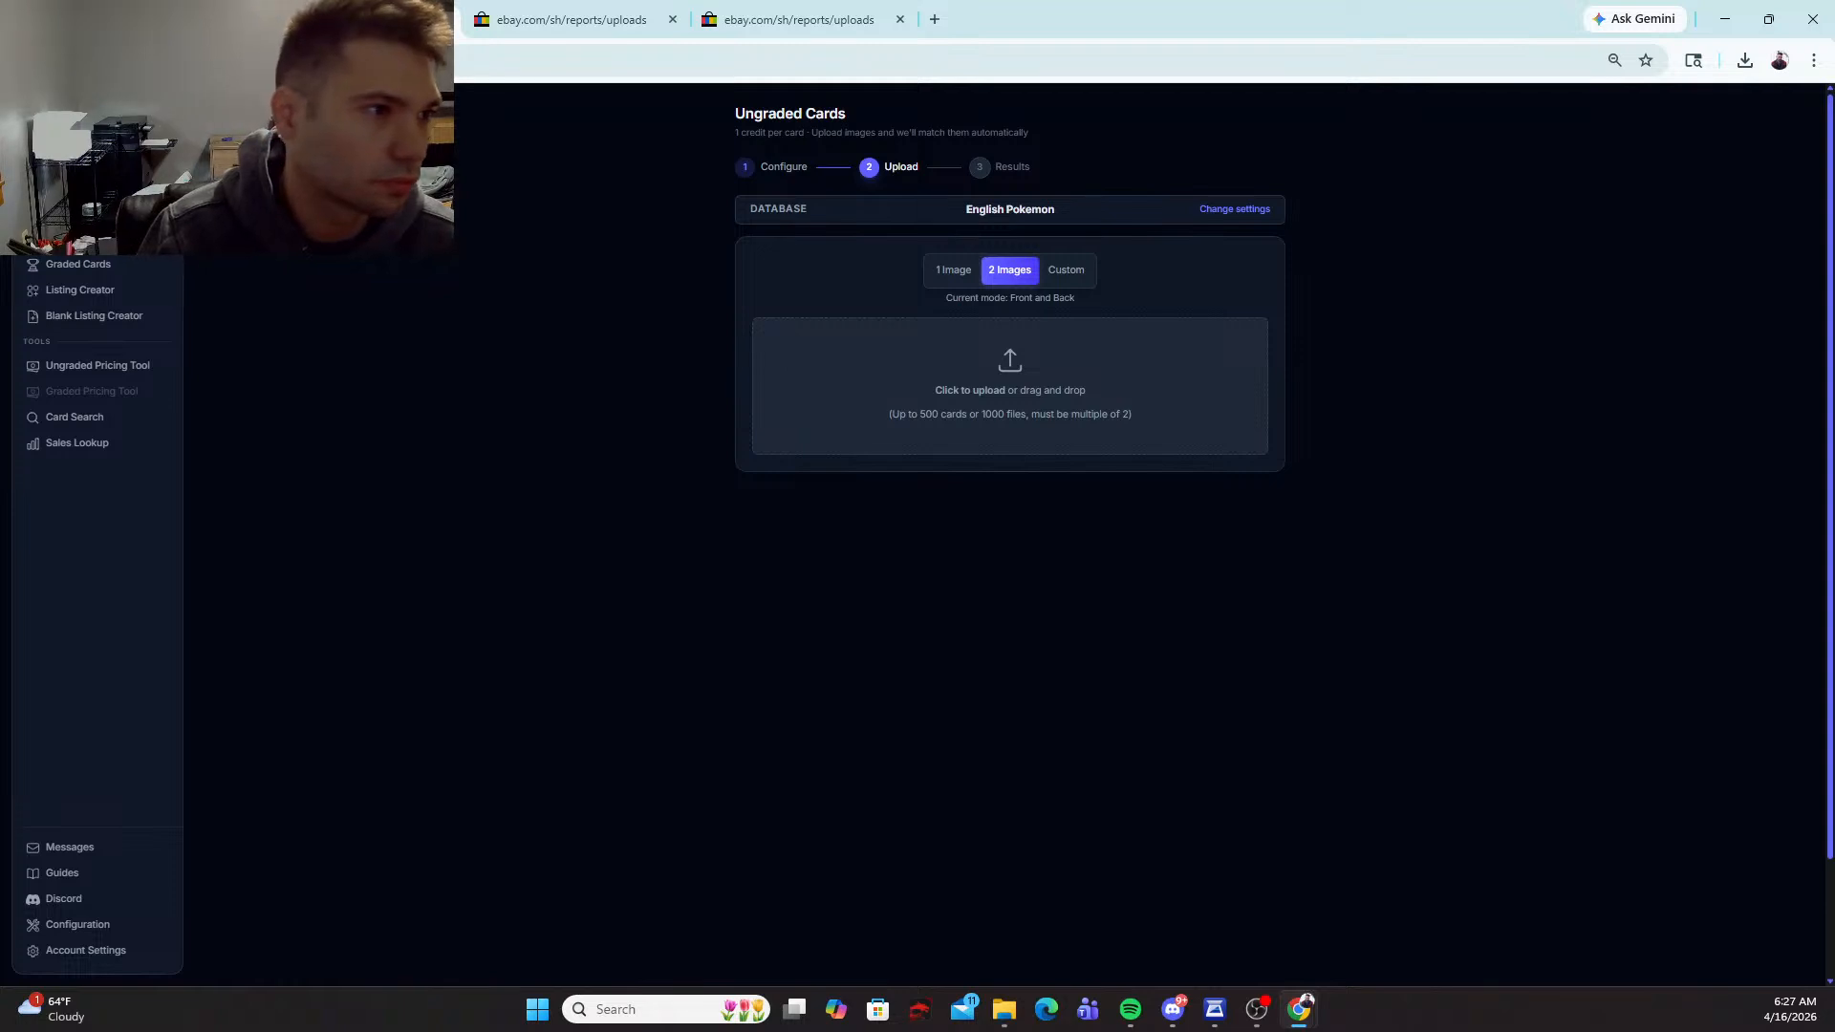
Step: Upload the front and back images of the 25-card batch from File Explorer and swap front and back for all cards
left_click(1005, 1009)
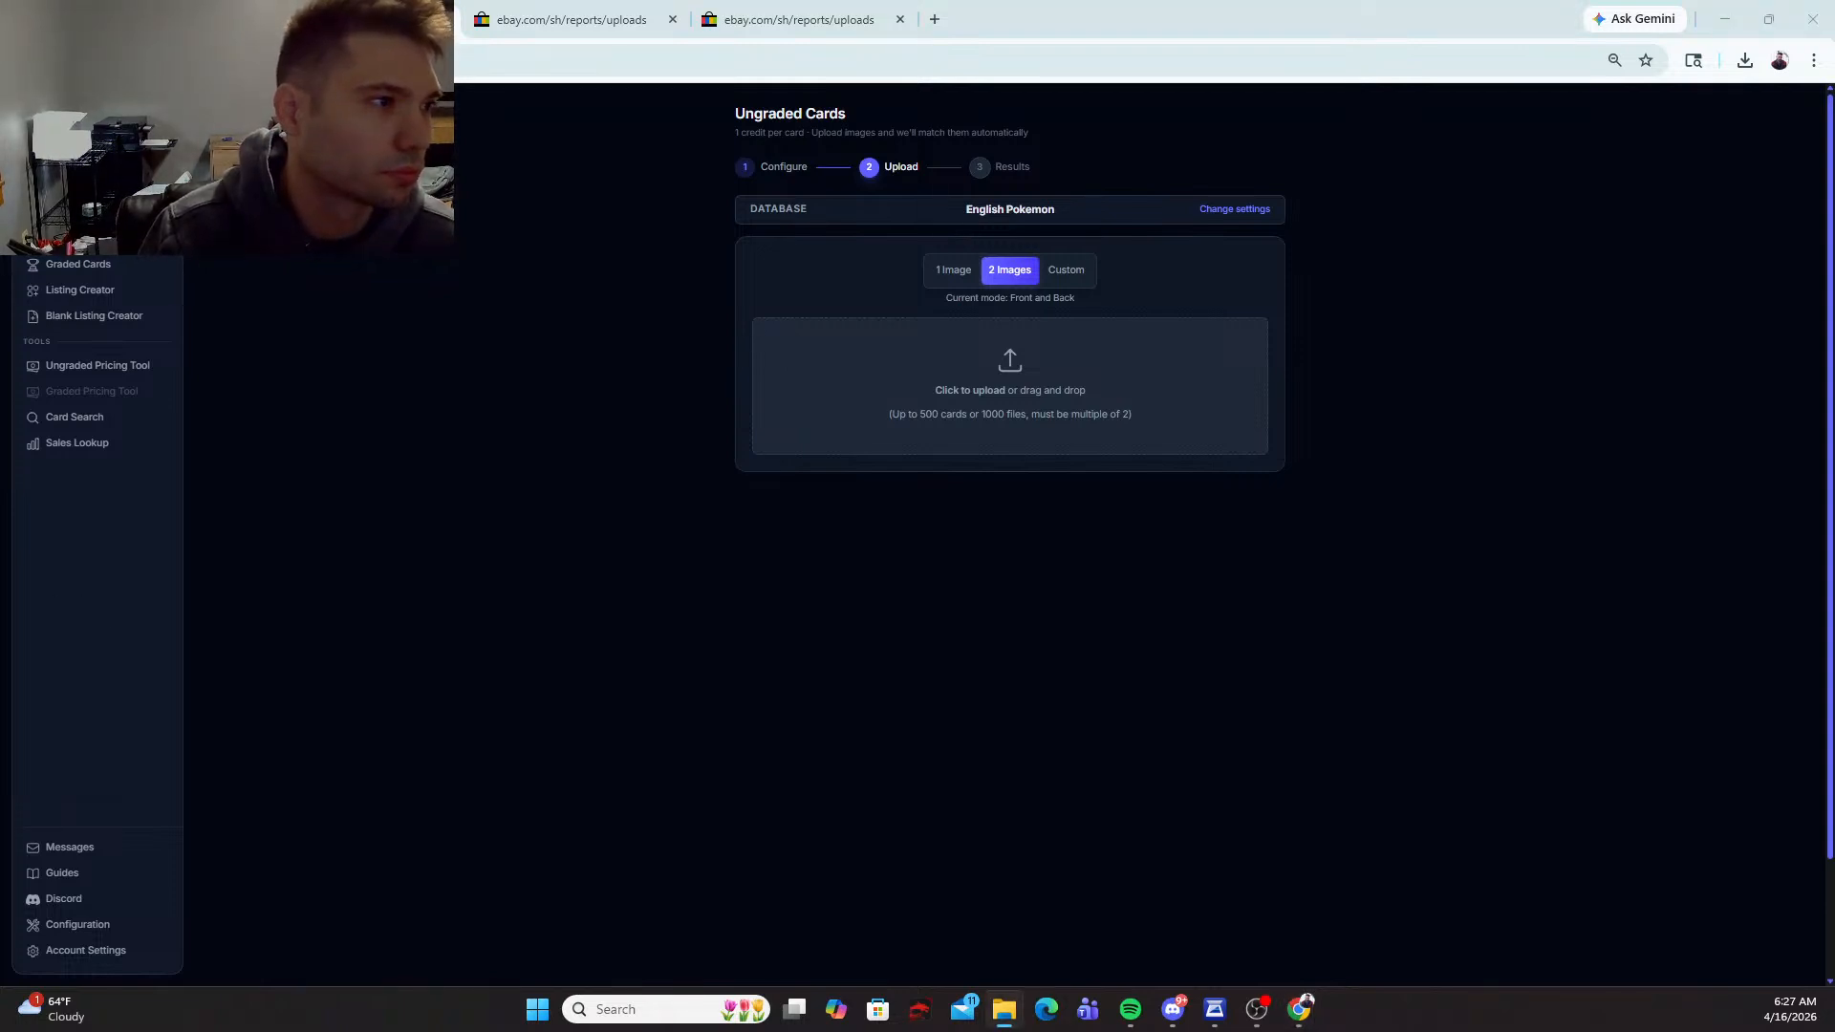
left_click_drag(5, 448, 1048, 448)
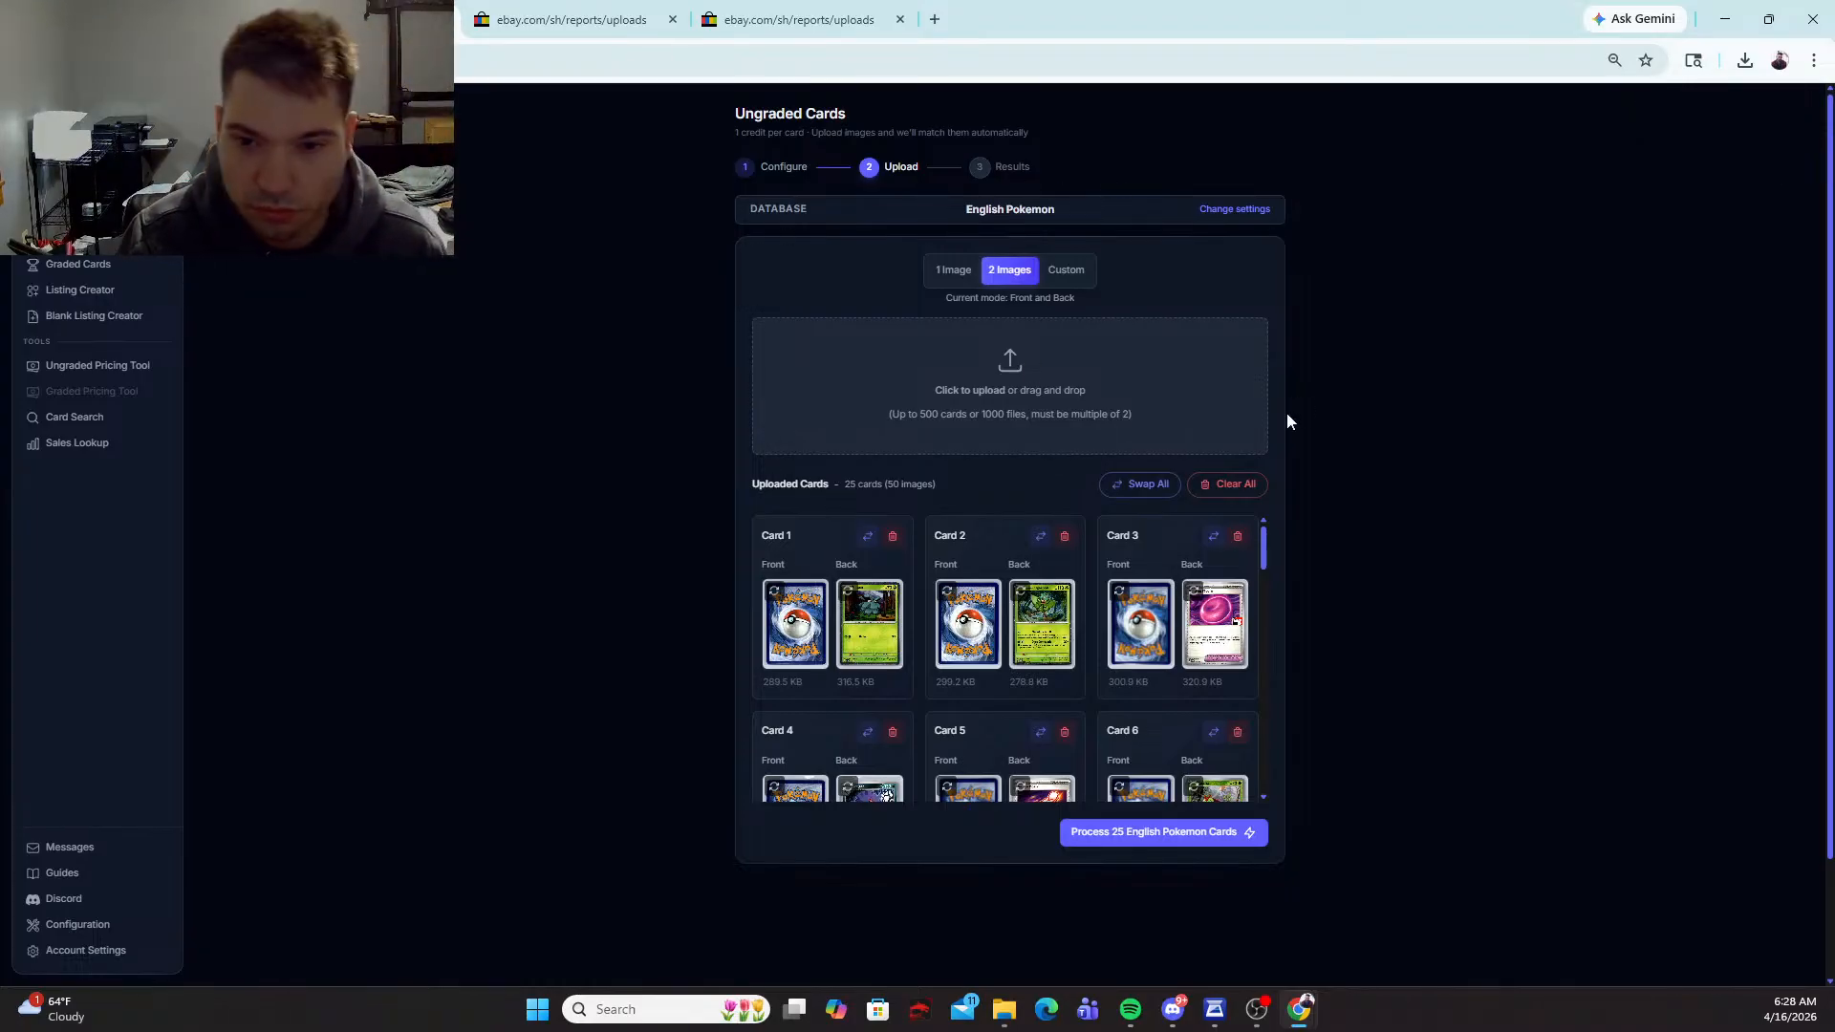
left_click(1145, 485)
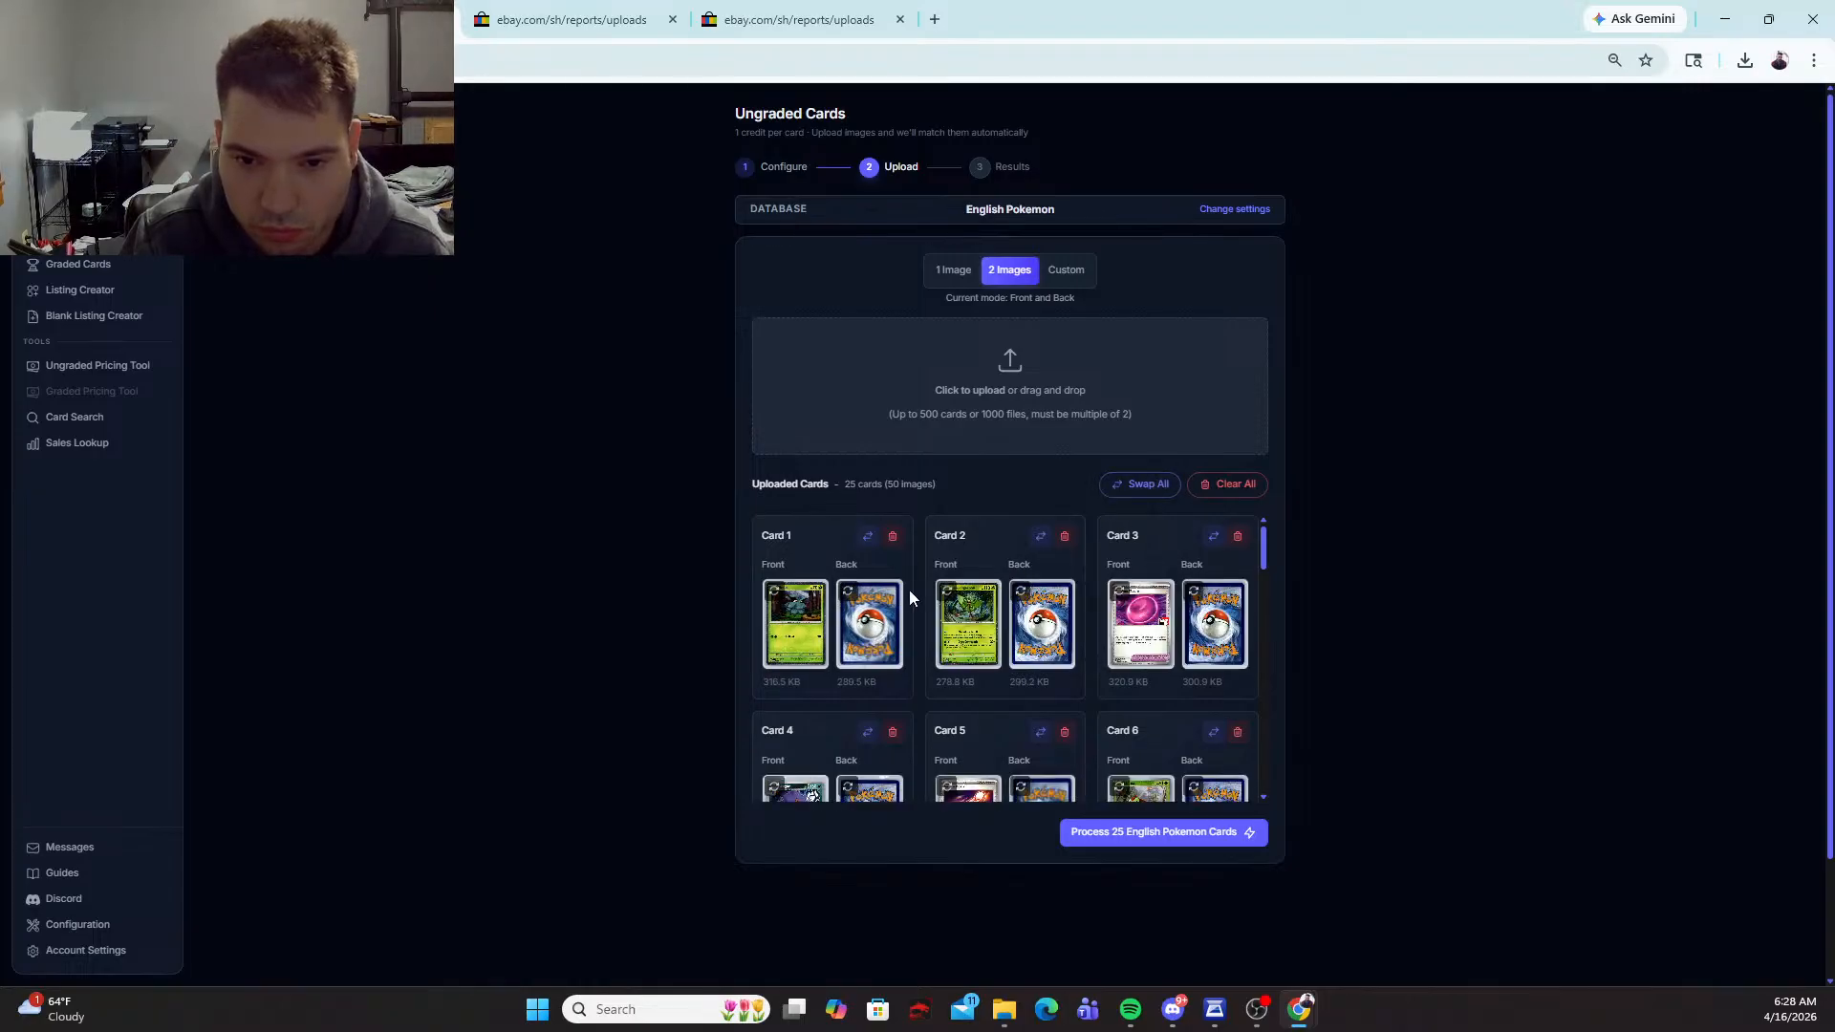
Step: Swap the front and back images of cards 9, 10 and 14 individually
scroll(1023, 597, "down", 1)
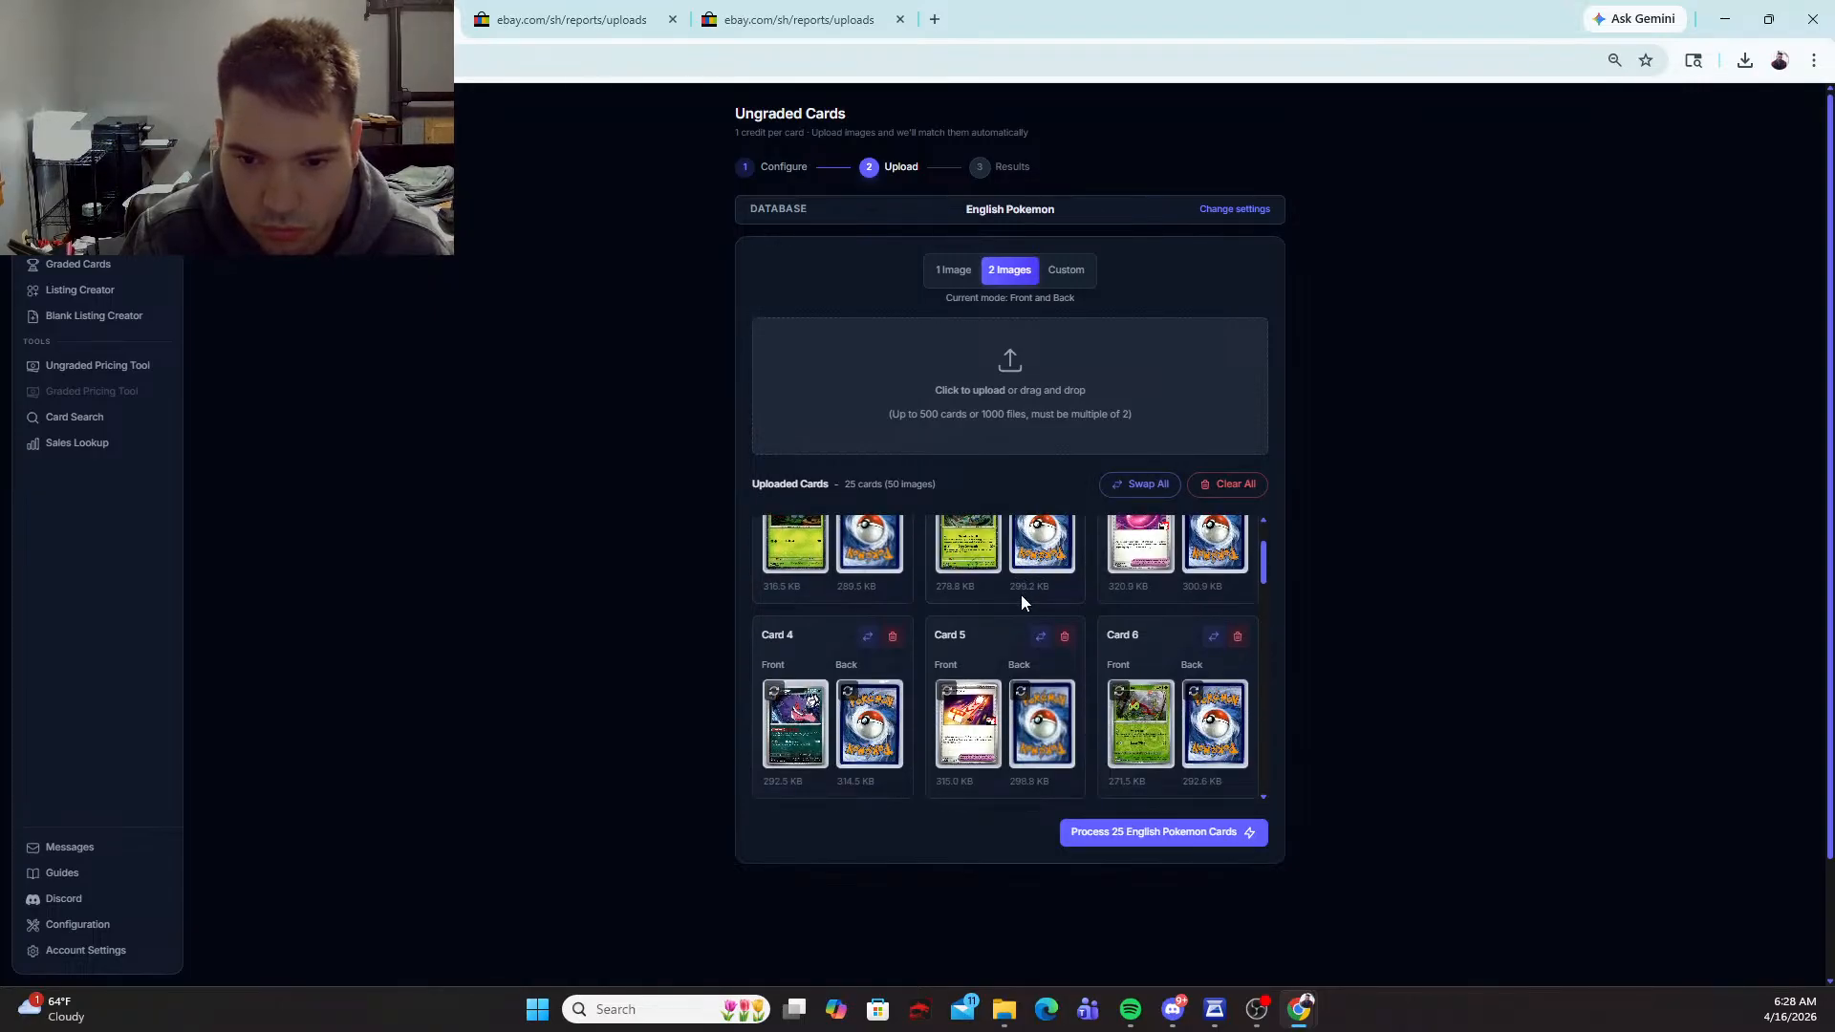
scroll(1021, 595, "down", 2)
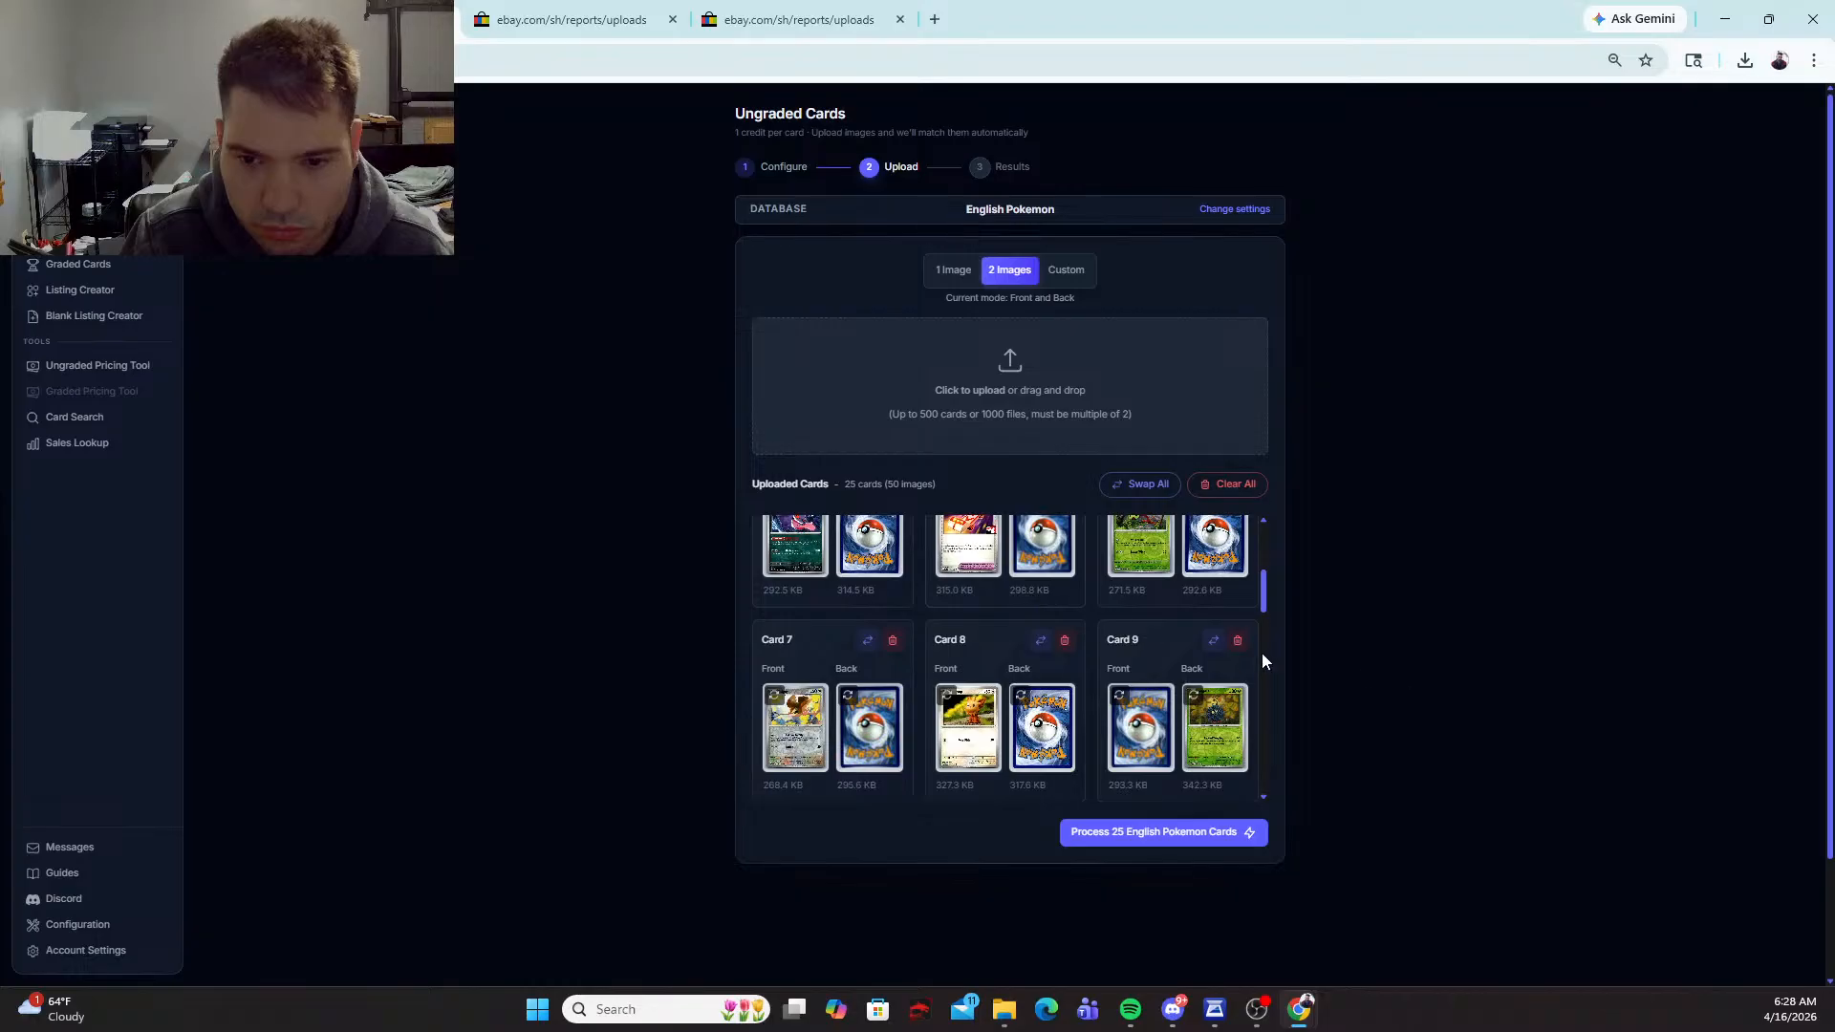
left_click(1216, 644)
scroll(1216, 645, "down", 2)
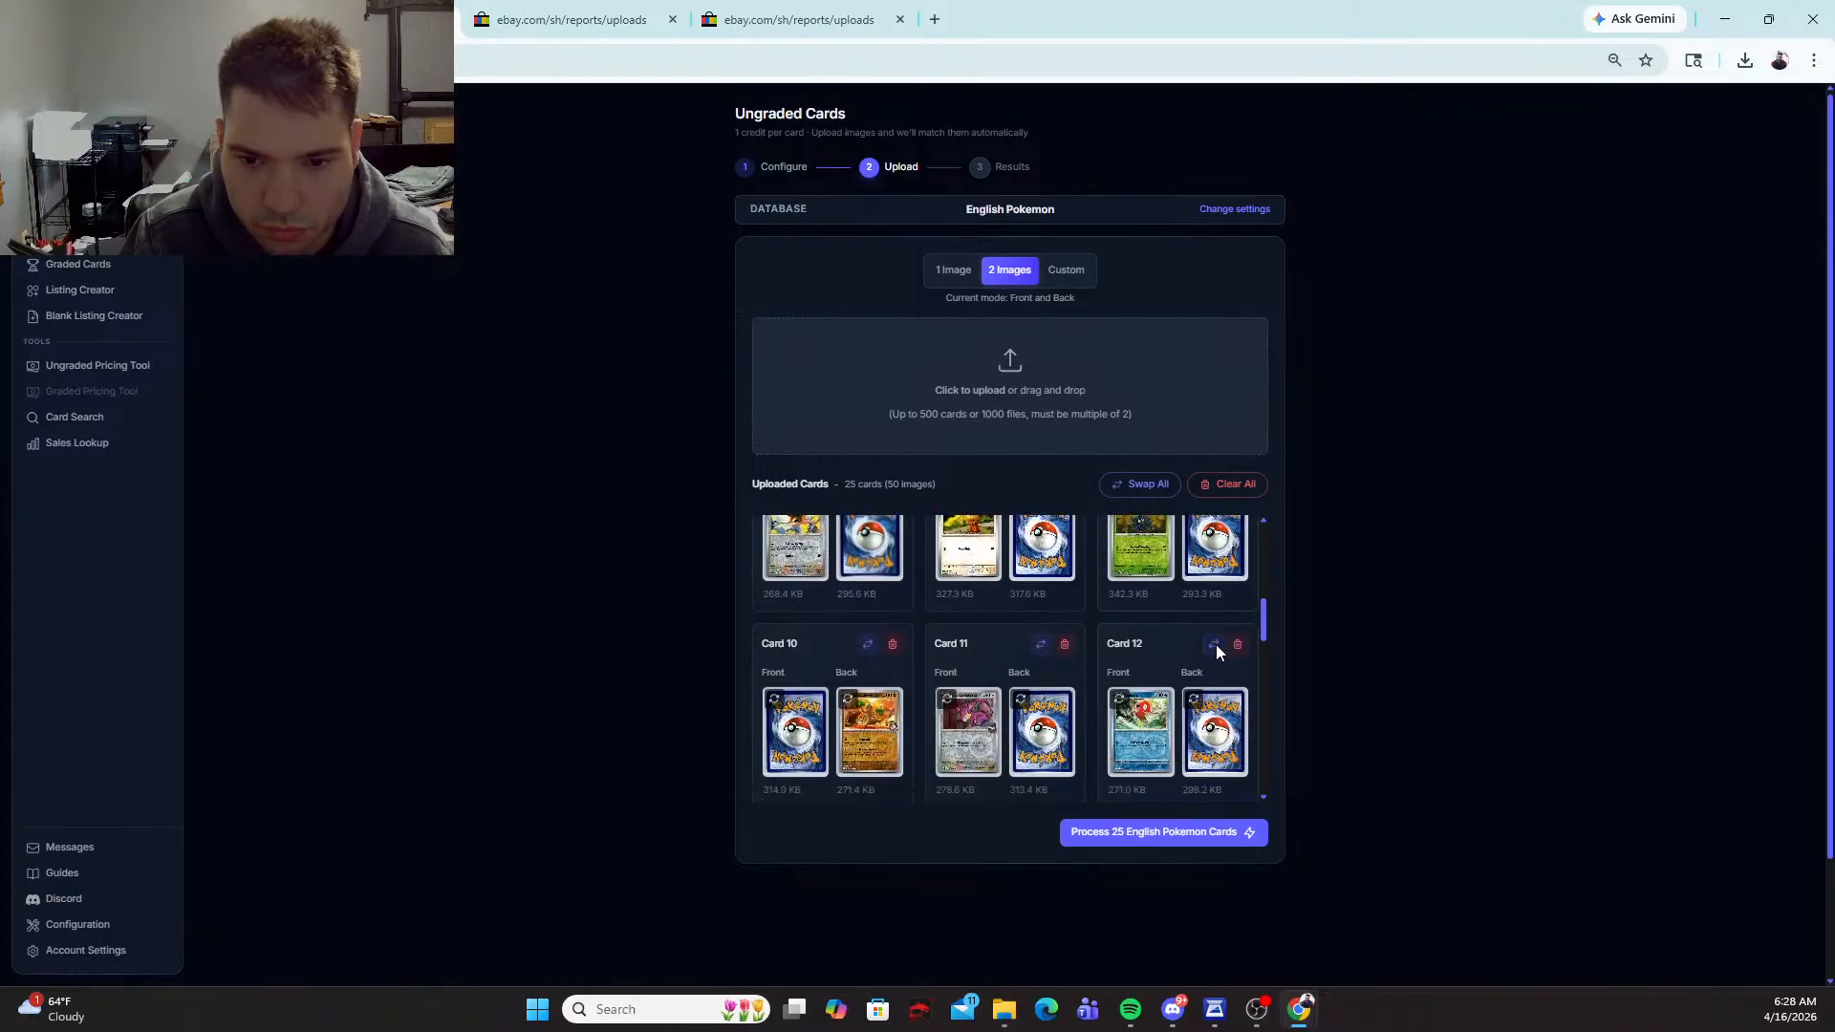
left_click(869, 645)
scroll(873, 644, "down", 2)
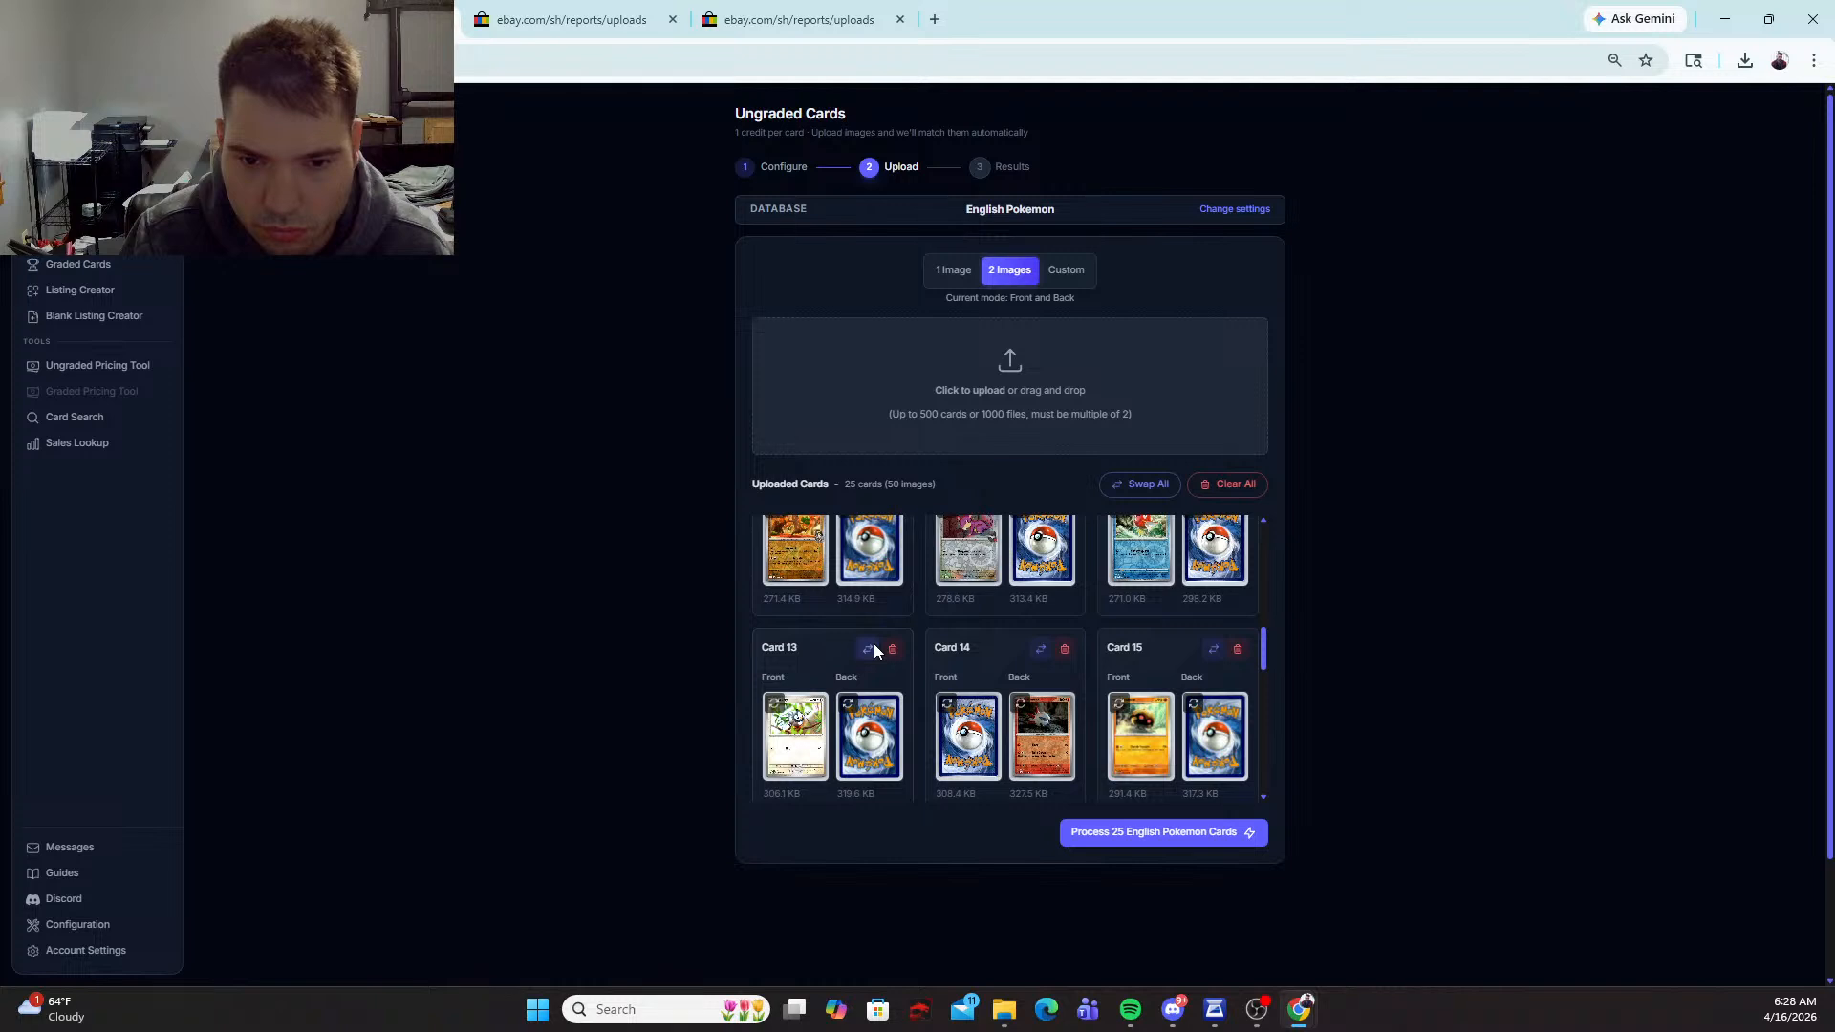
left_click(1039, 648)
scroll(1034, 645, "down", 2)
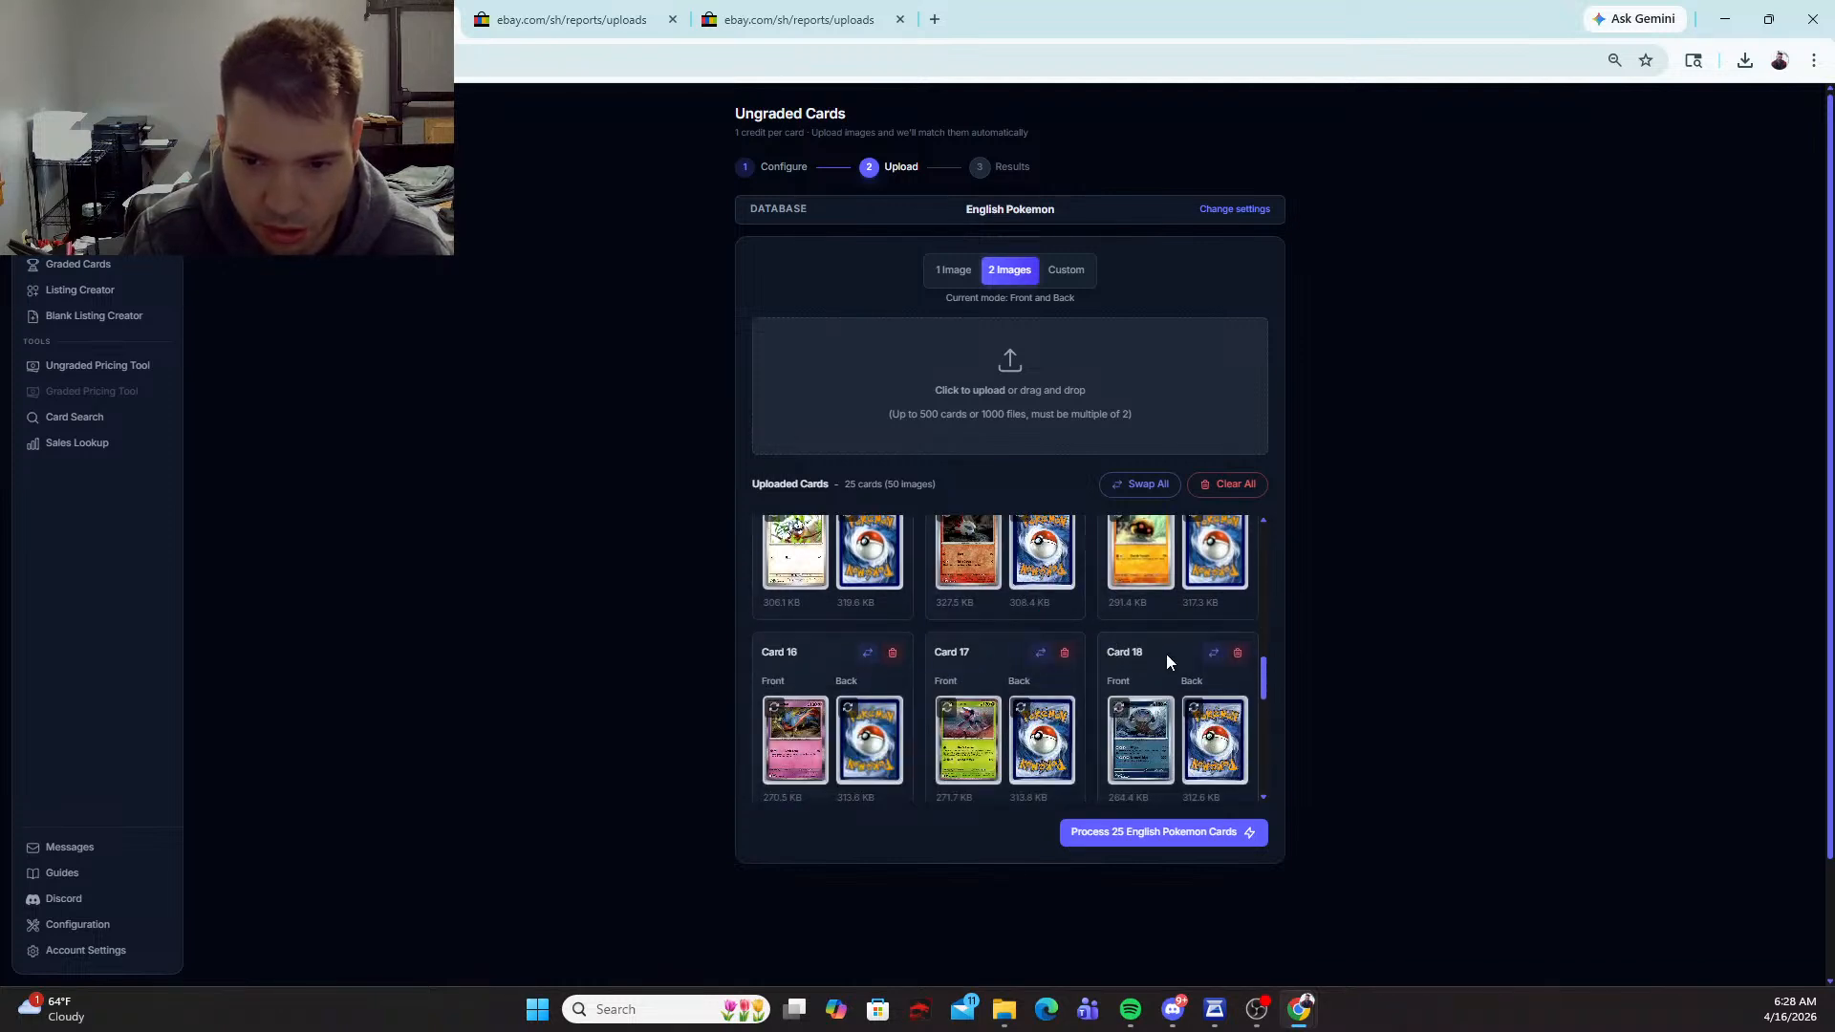
Step: Swap the front and back images of cards 23 and 24 and process the 25 English Pokemon cards
scroll(1192, 721, "down", 2)
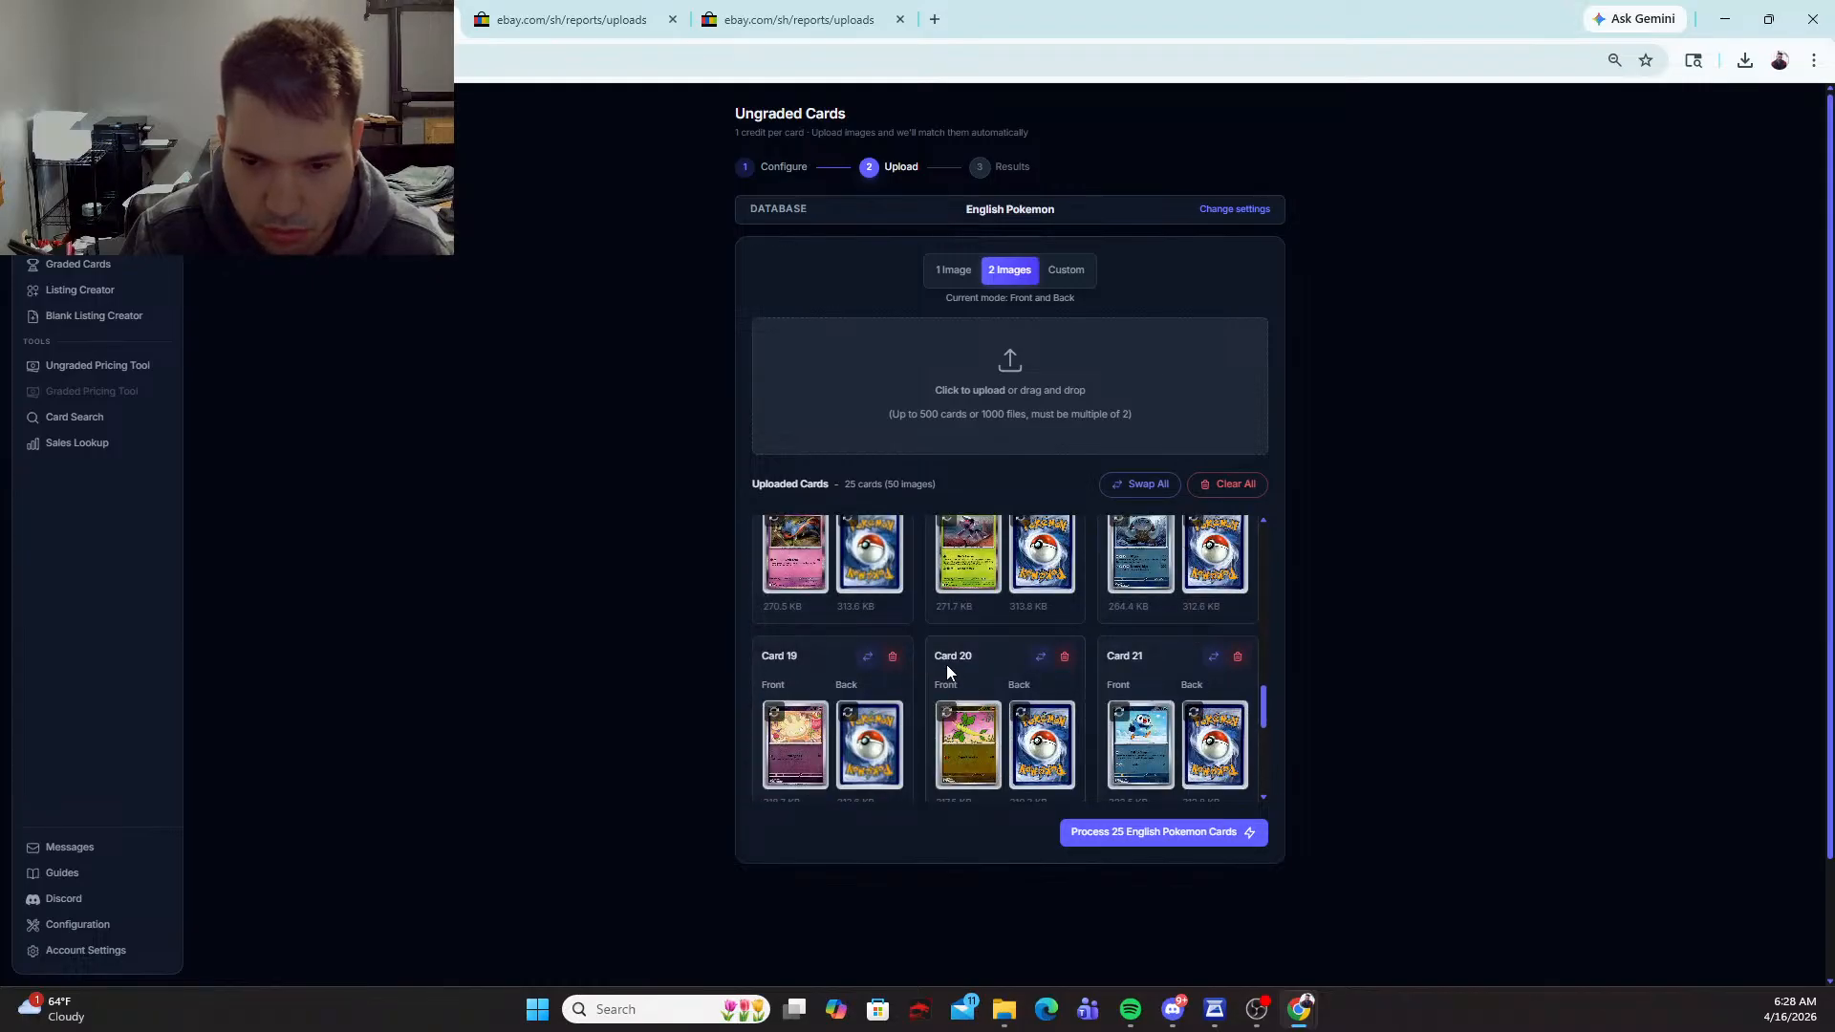
scroll(946, 663, "down", 2)
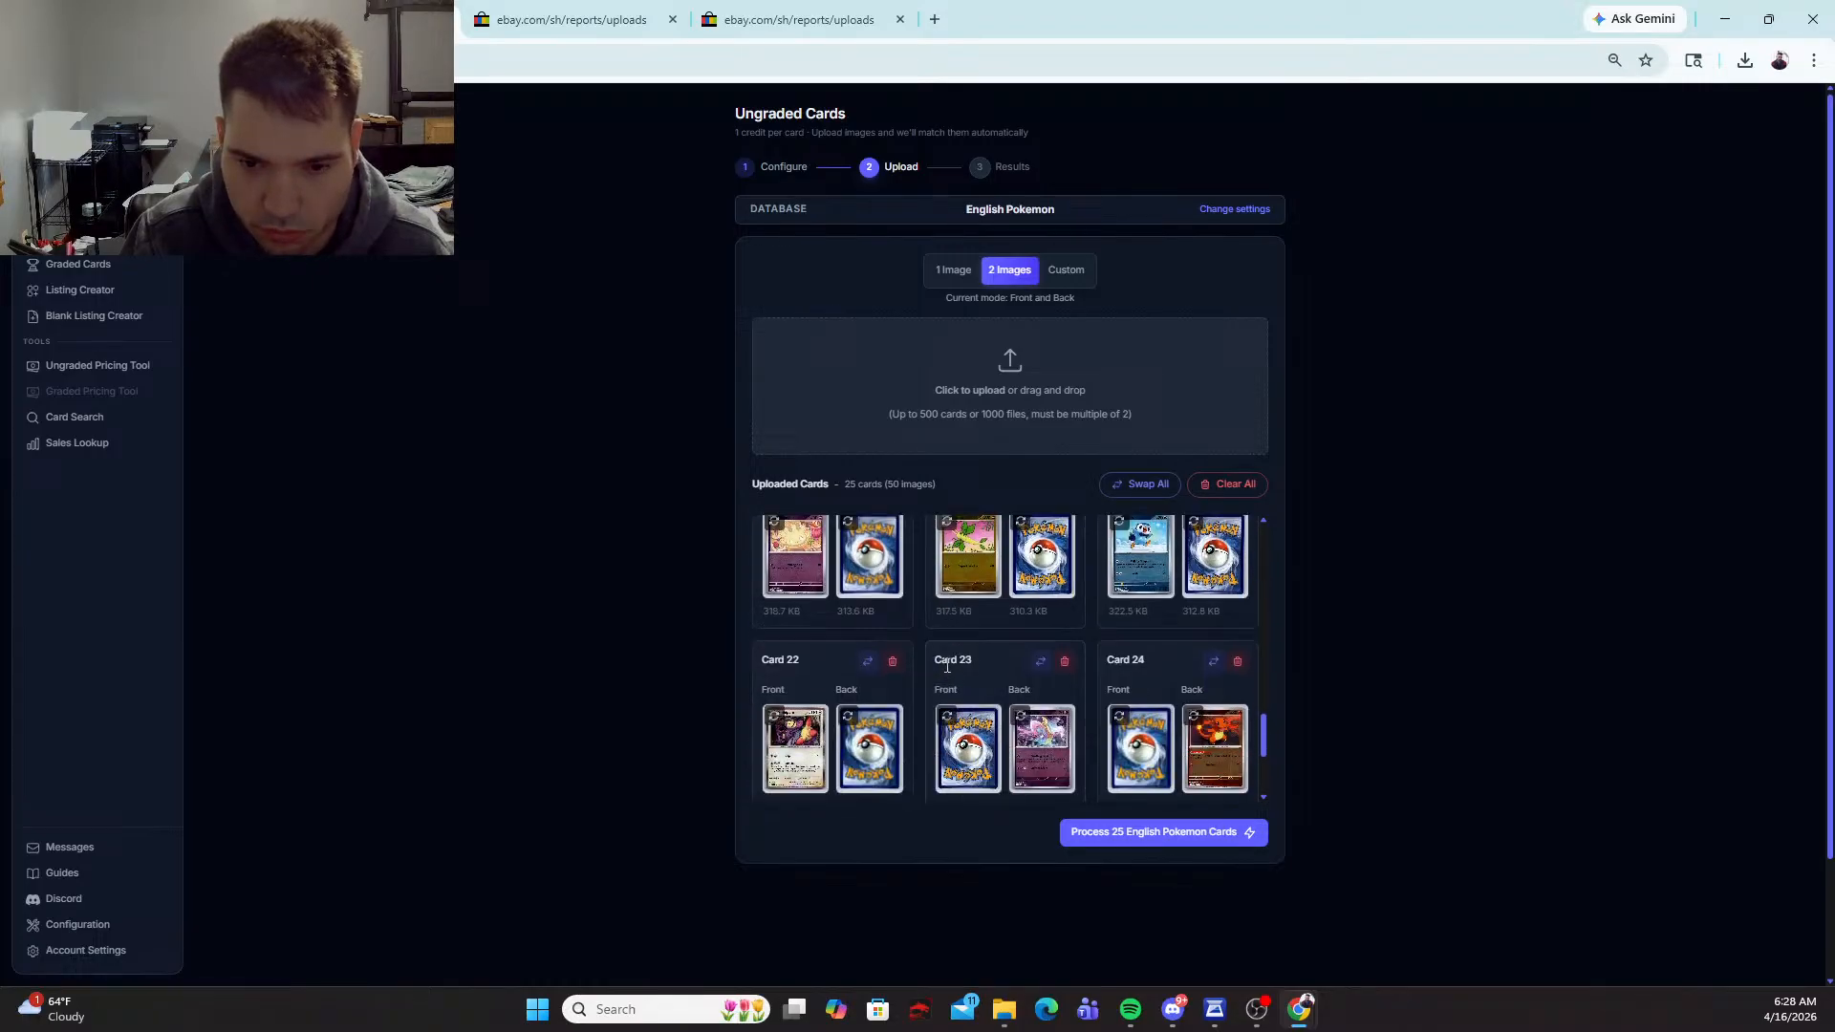
left_click(1041, 664)
scroll(1036, 669, "down", 2)
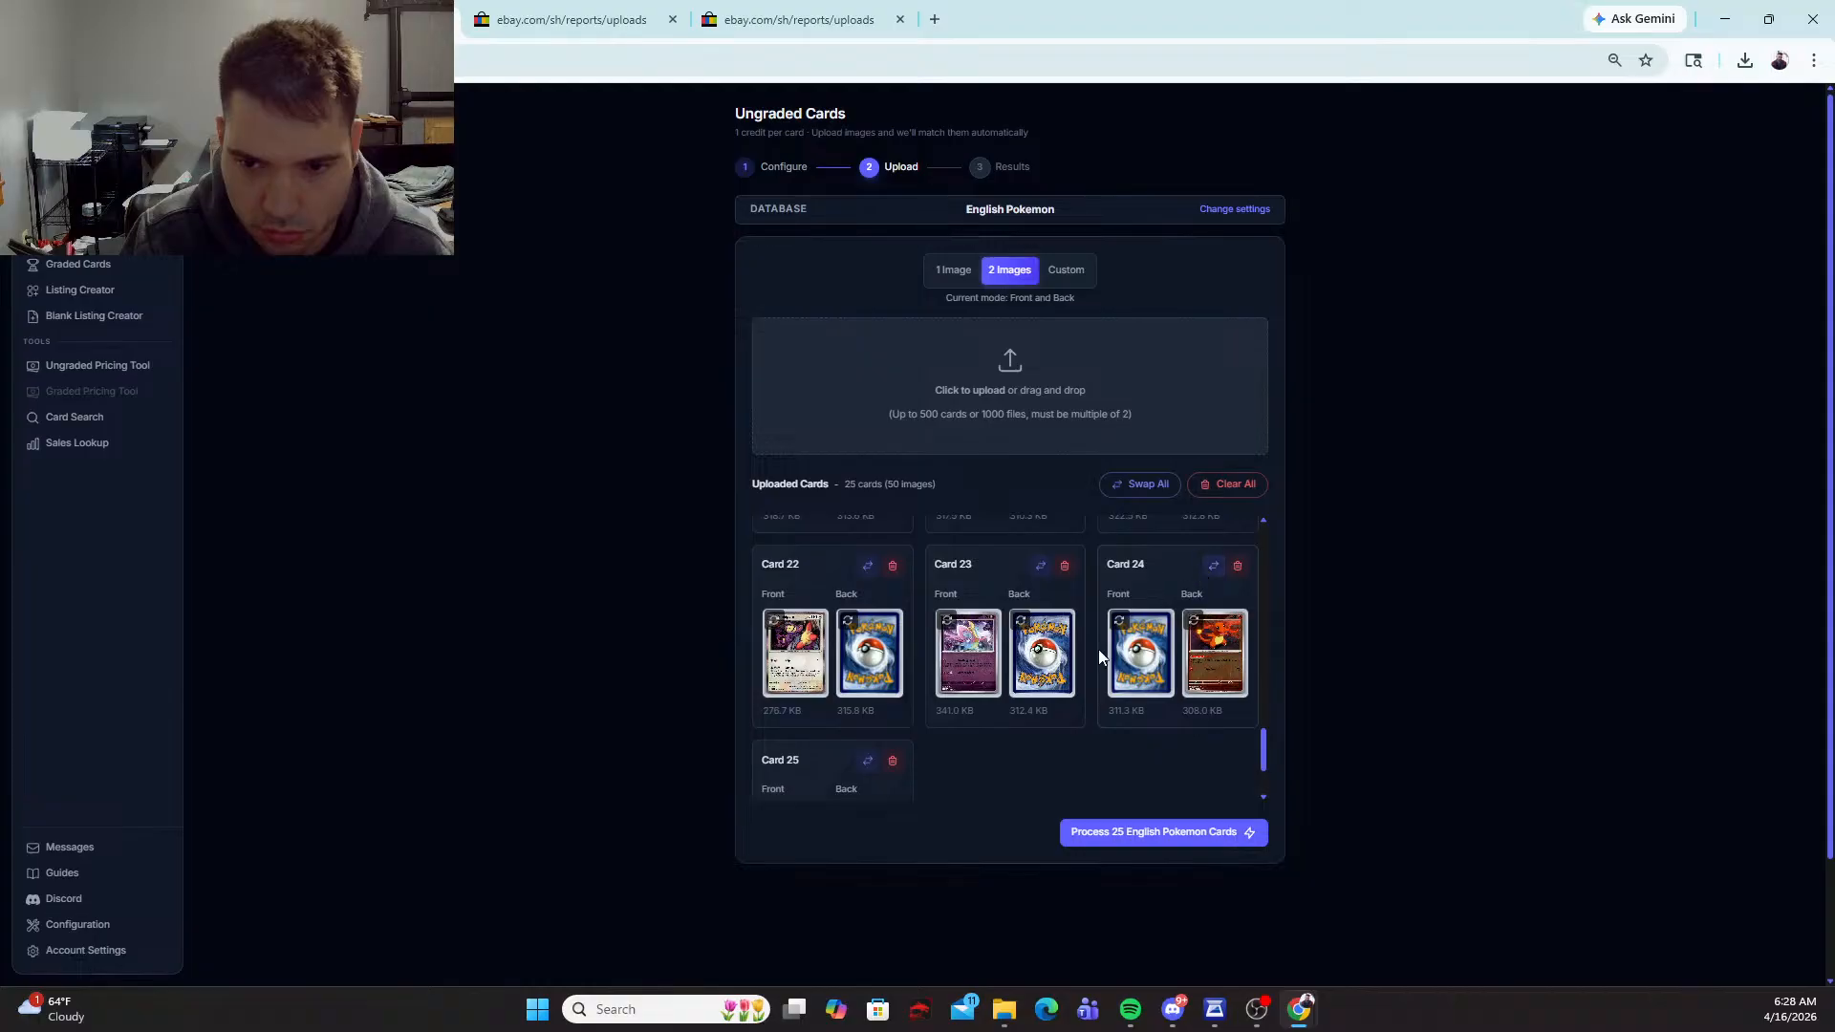
left_click(1219, 565)
scroll(1044, 673, "down", 2)
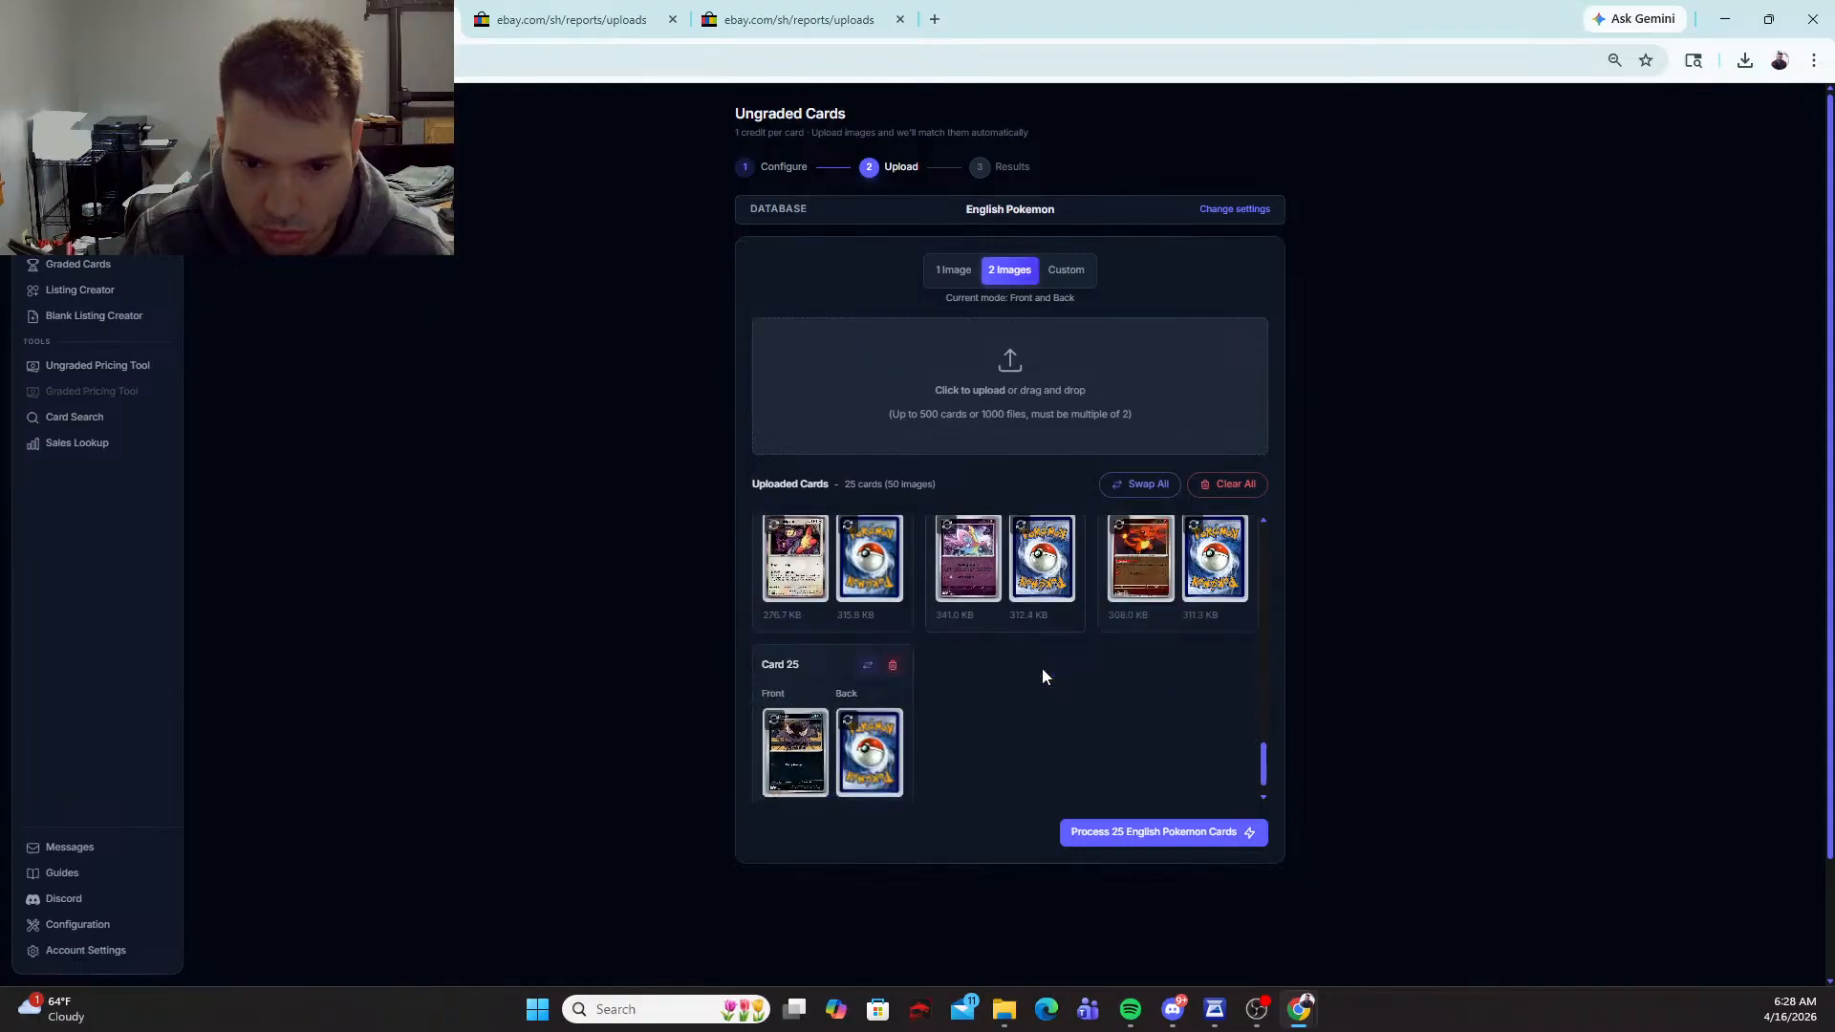
scroll(1041, 668, "up", 10)
left_click(1133, 831)
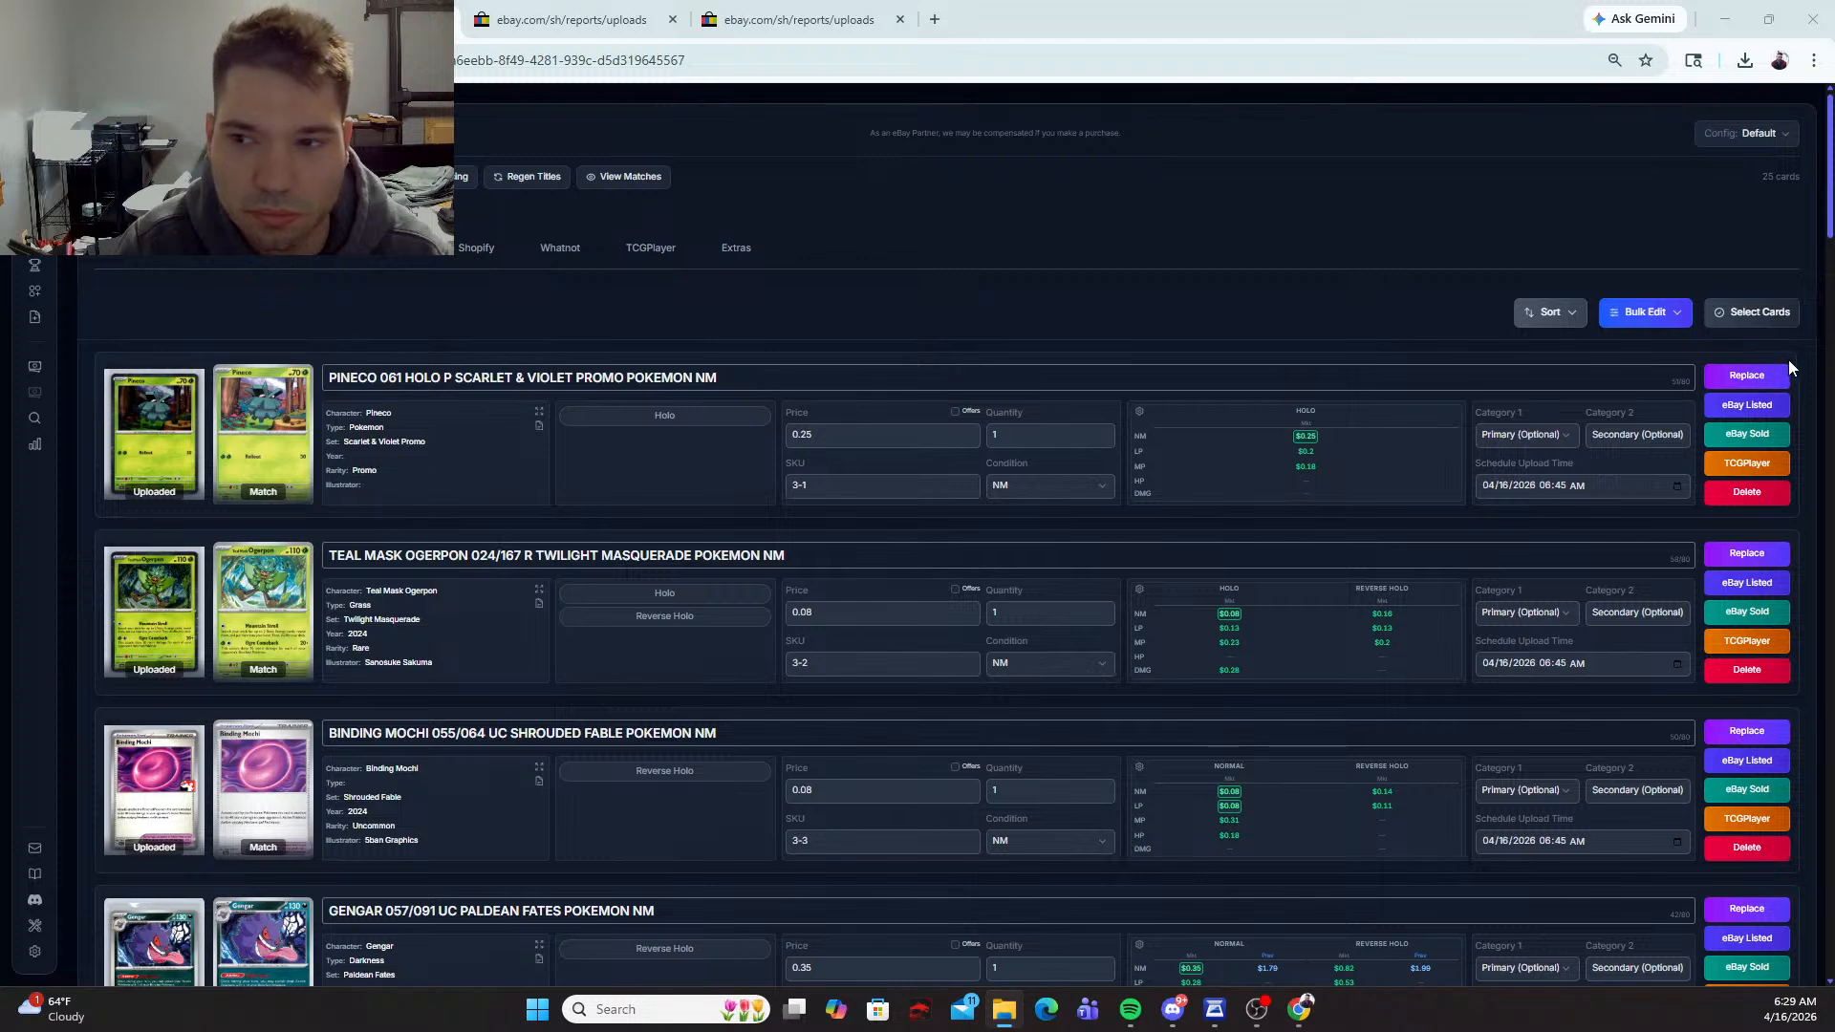
Step: Check the Pineco's alternative matches, select its Holo variant and insert COSMOS before the final HOLO in its title
left_click(1749, 375)
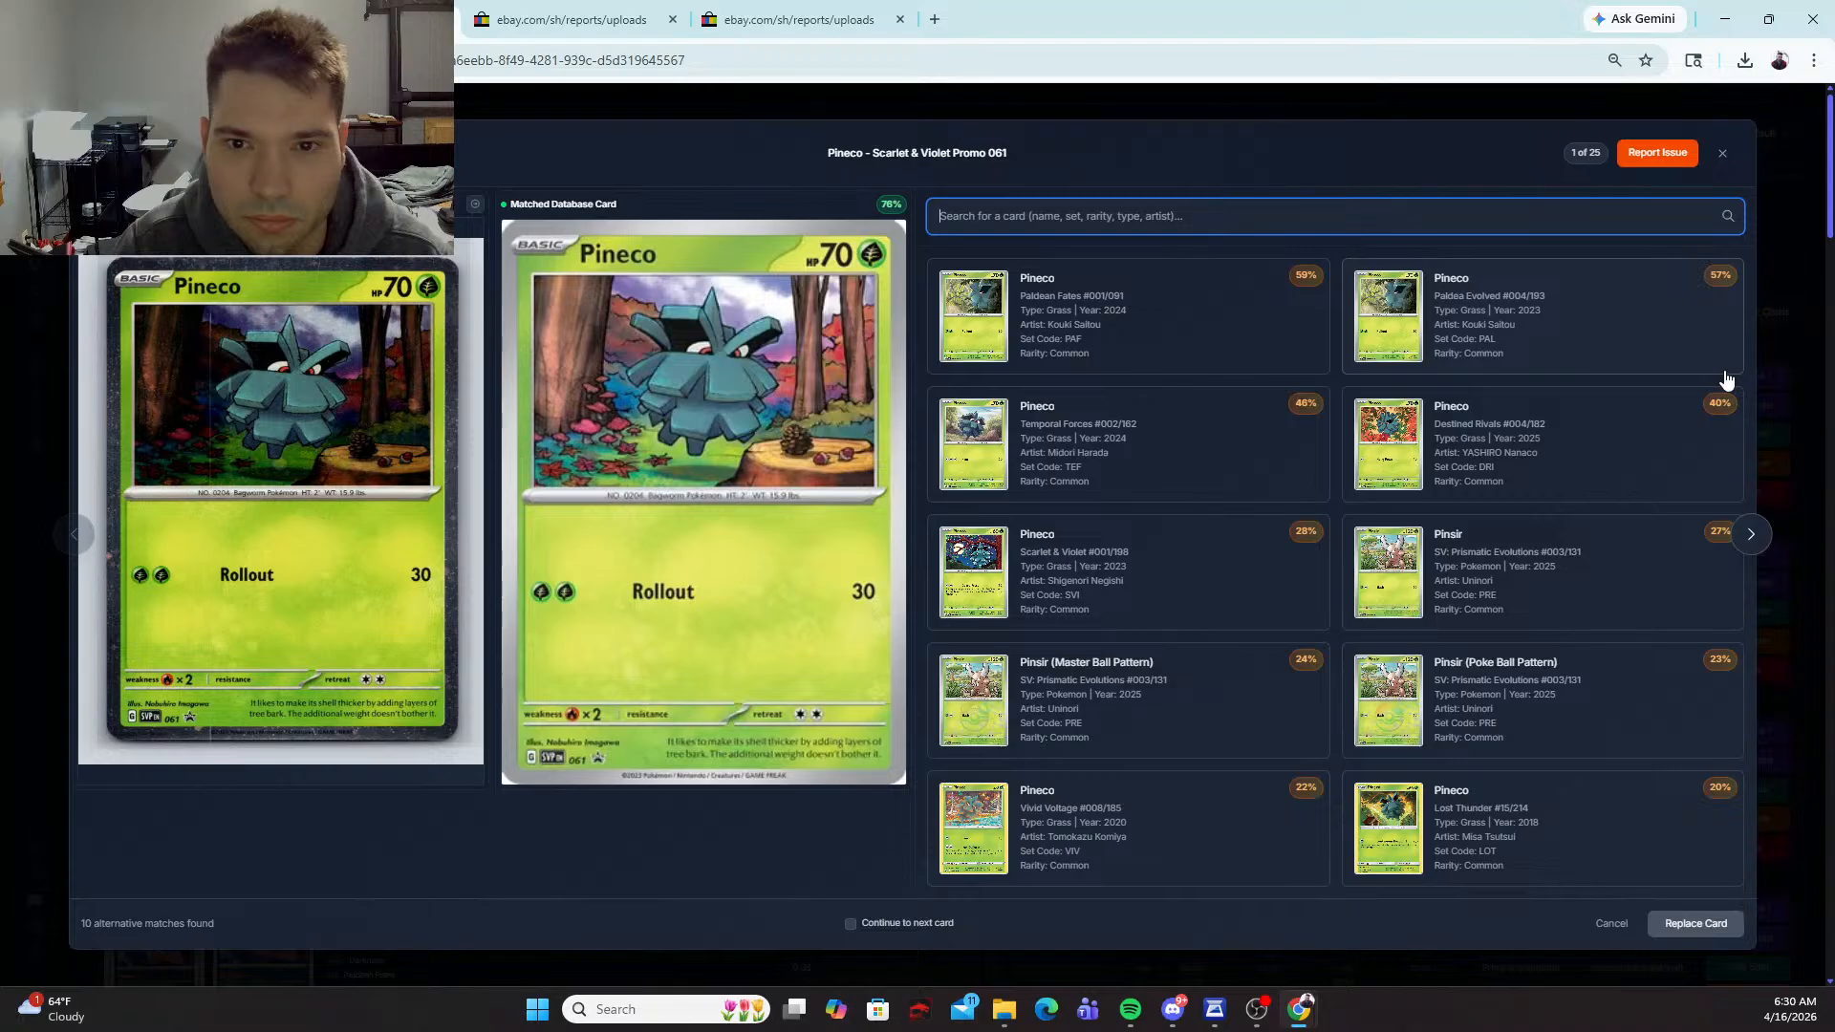
left_click(1722, 153)
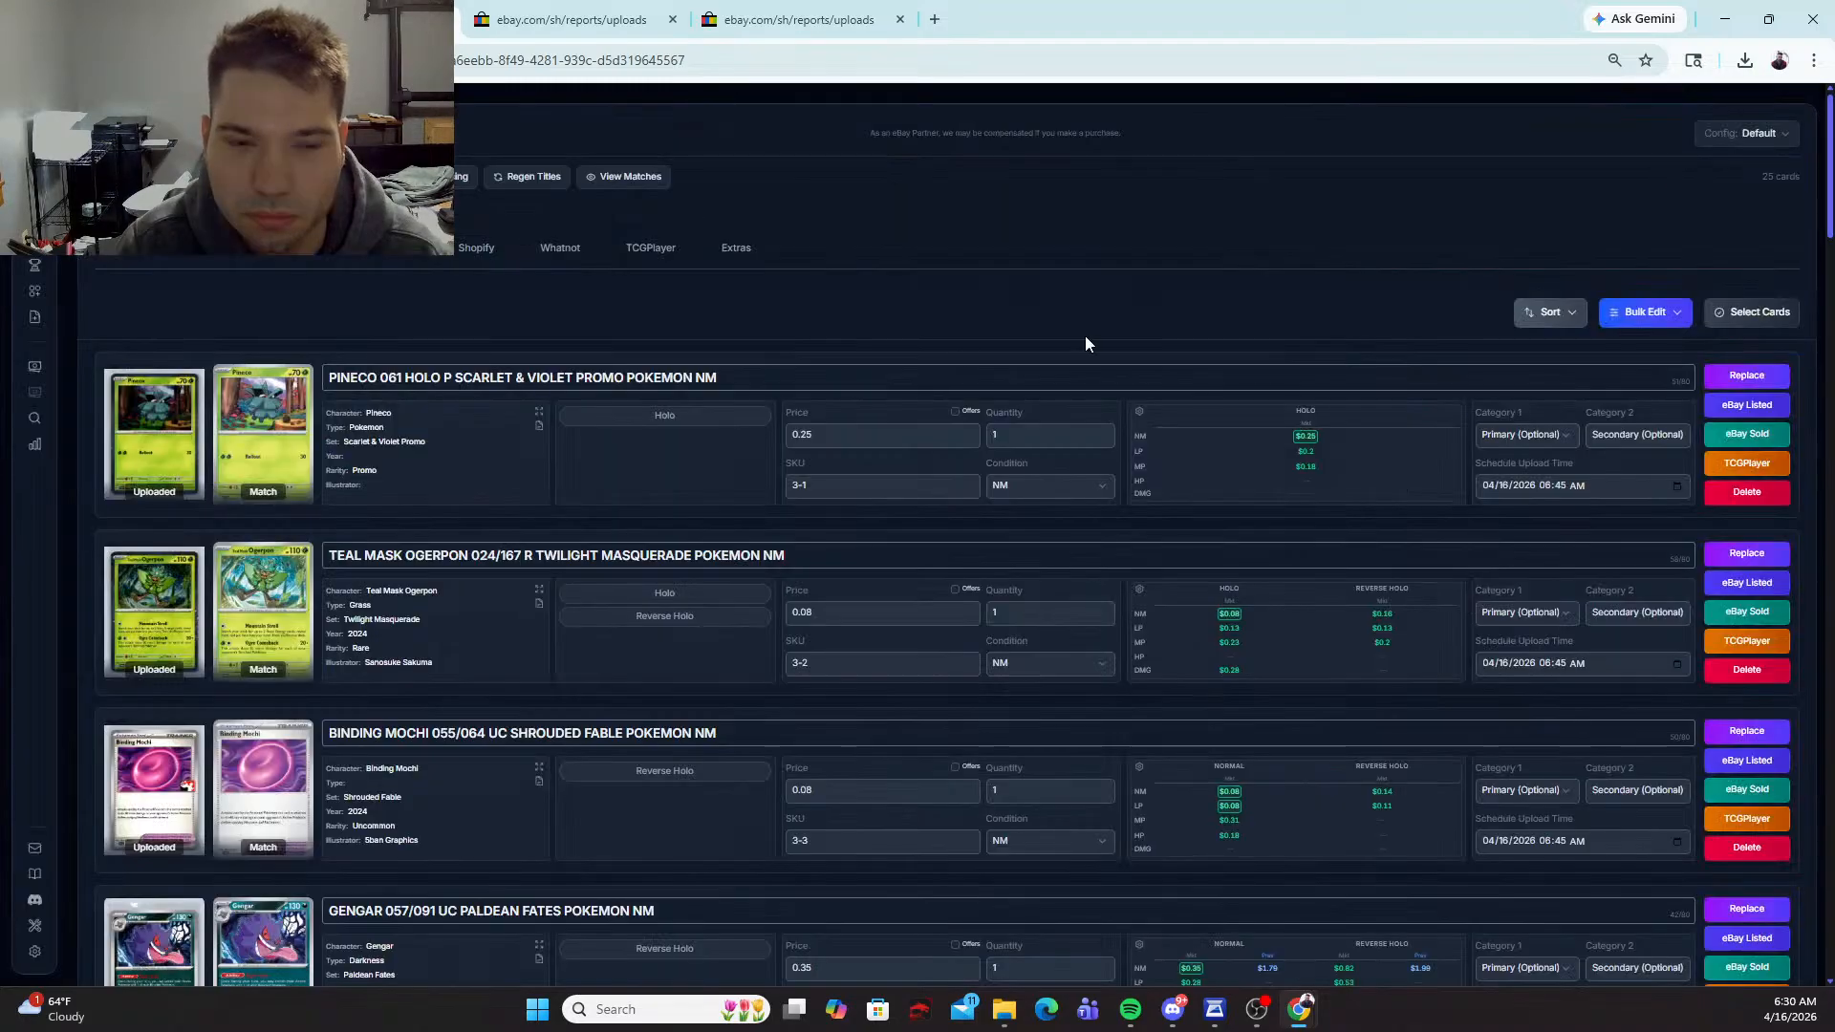
left_click(692, 415)
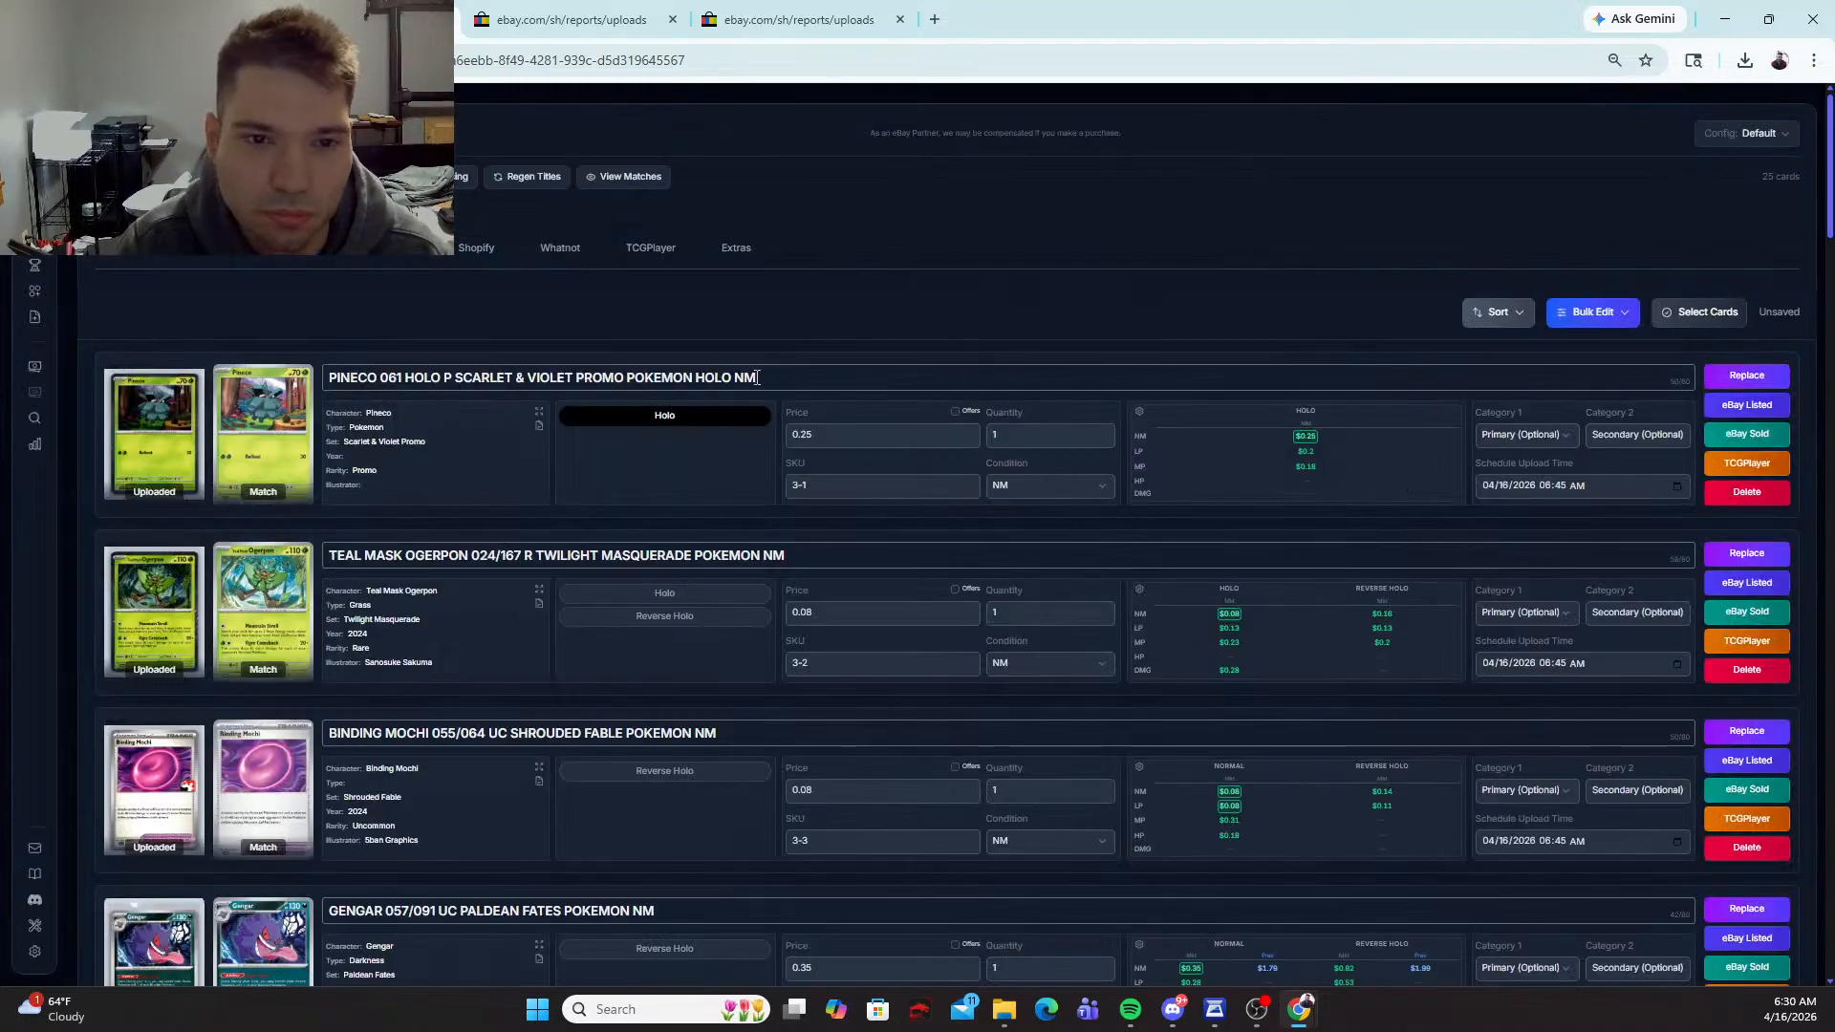
left_click(692, 380)
type("CO")
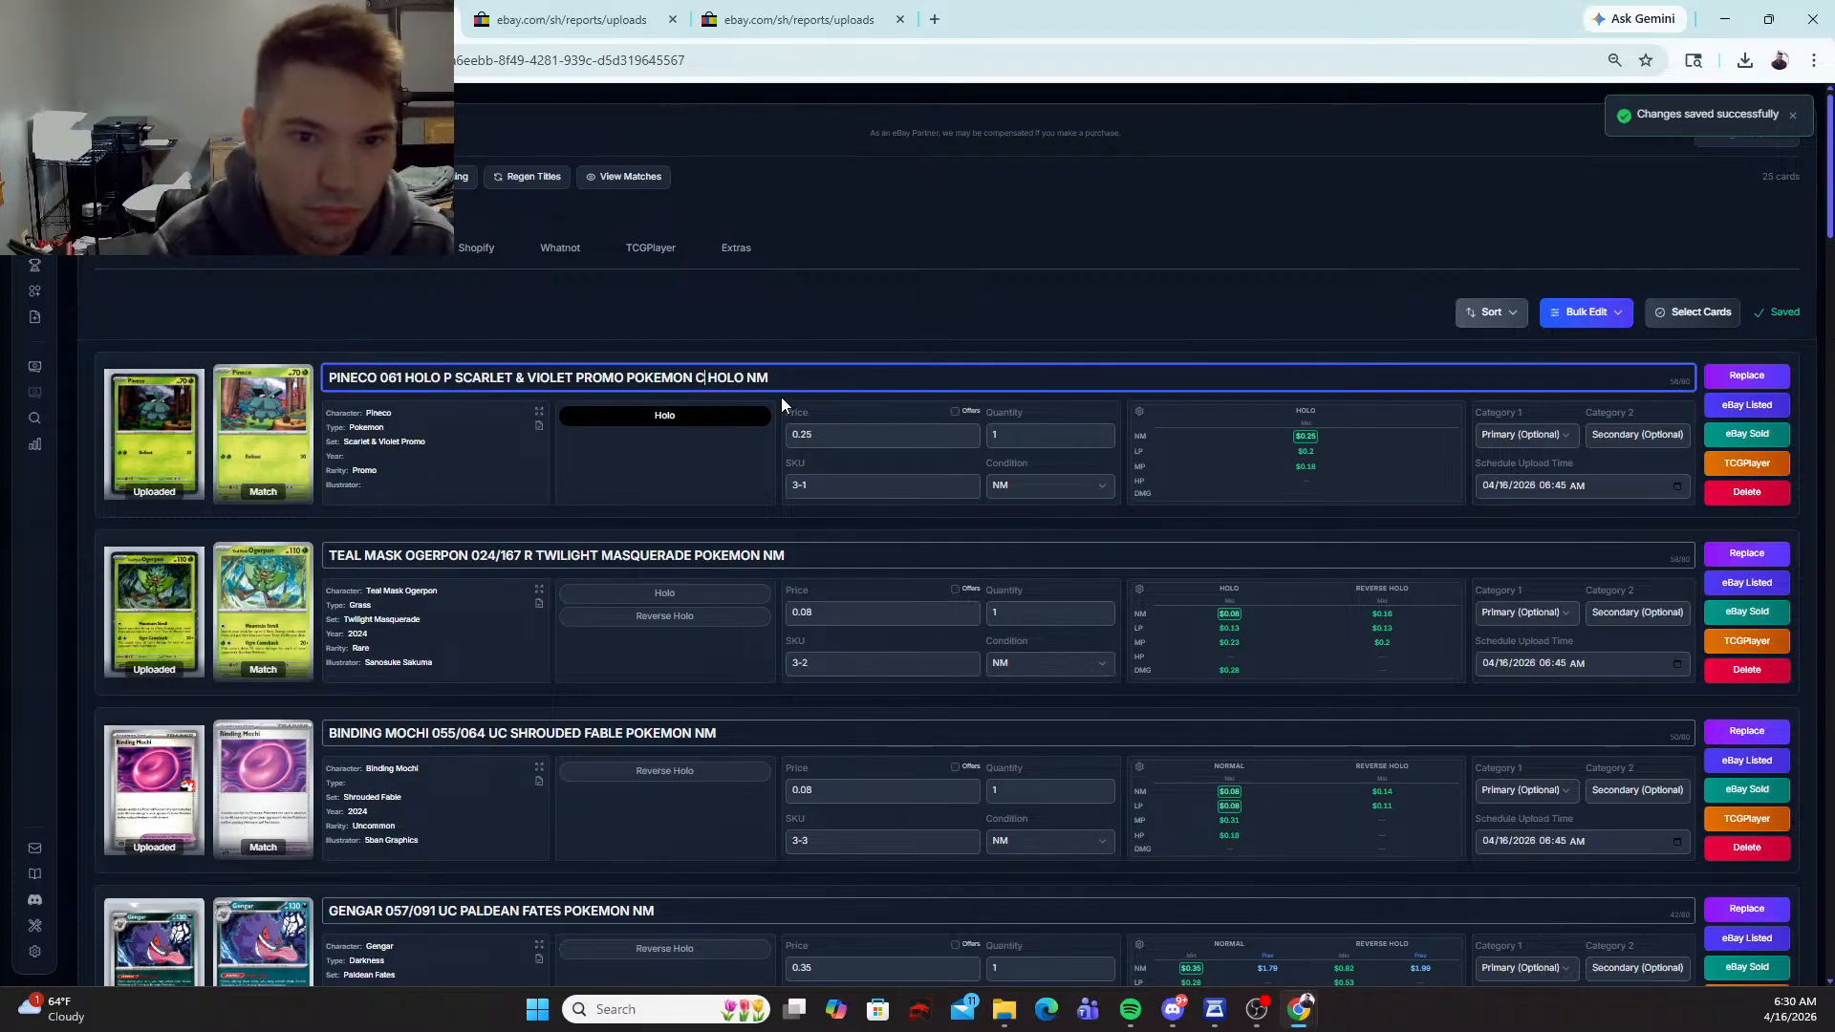
type("SMOS")
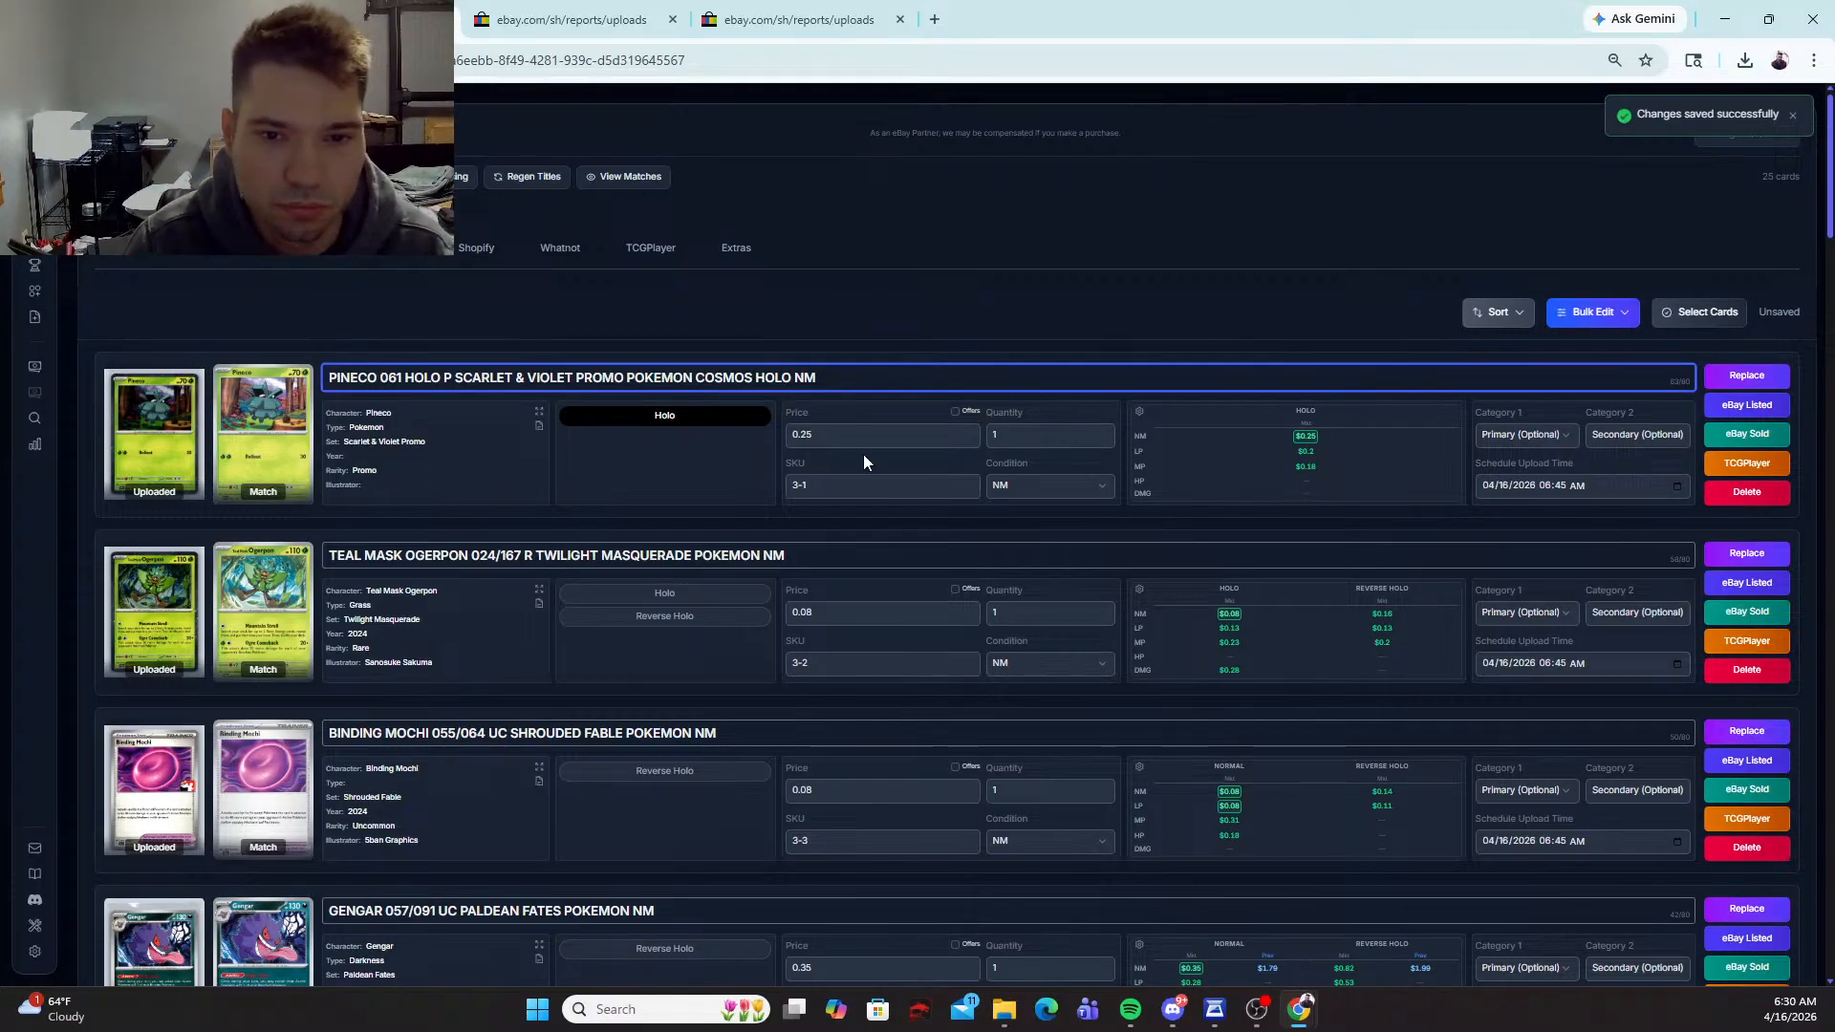
Step: Set the Pineco card's price to 2.29
key("Tab")
type("2.29")
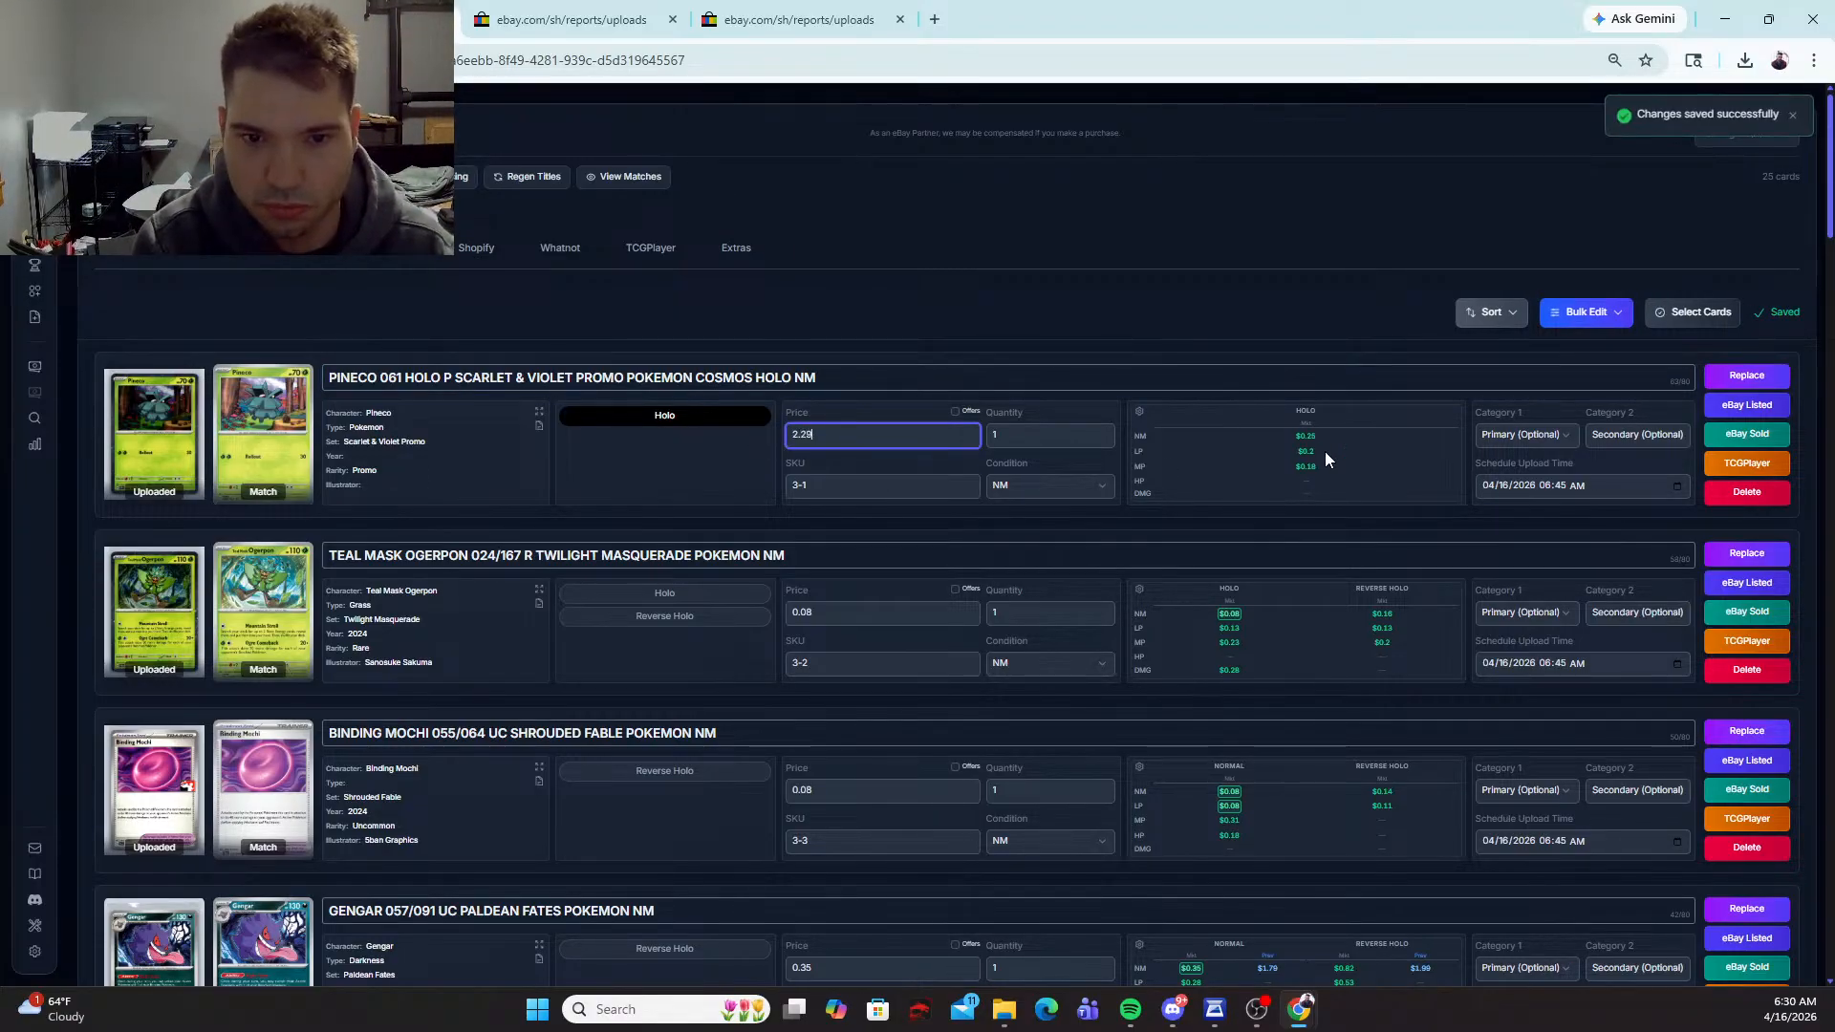
key("Tab")
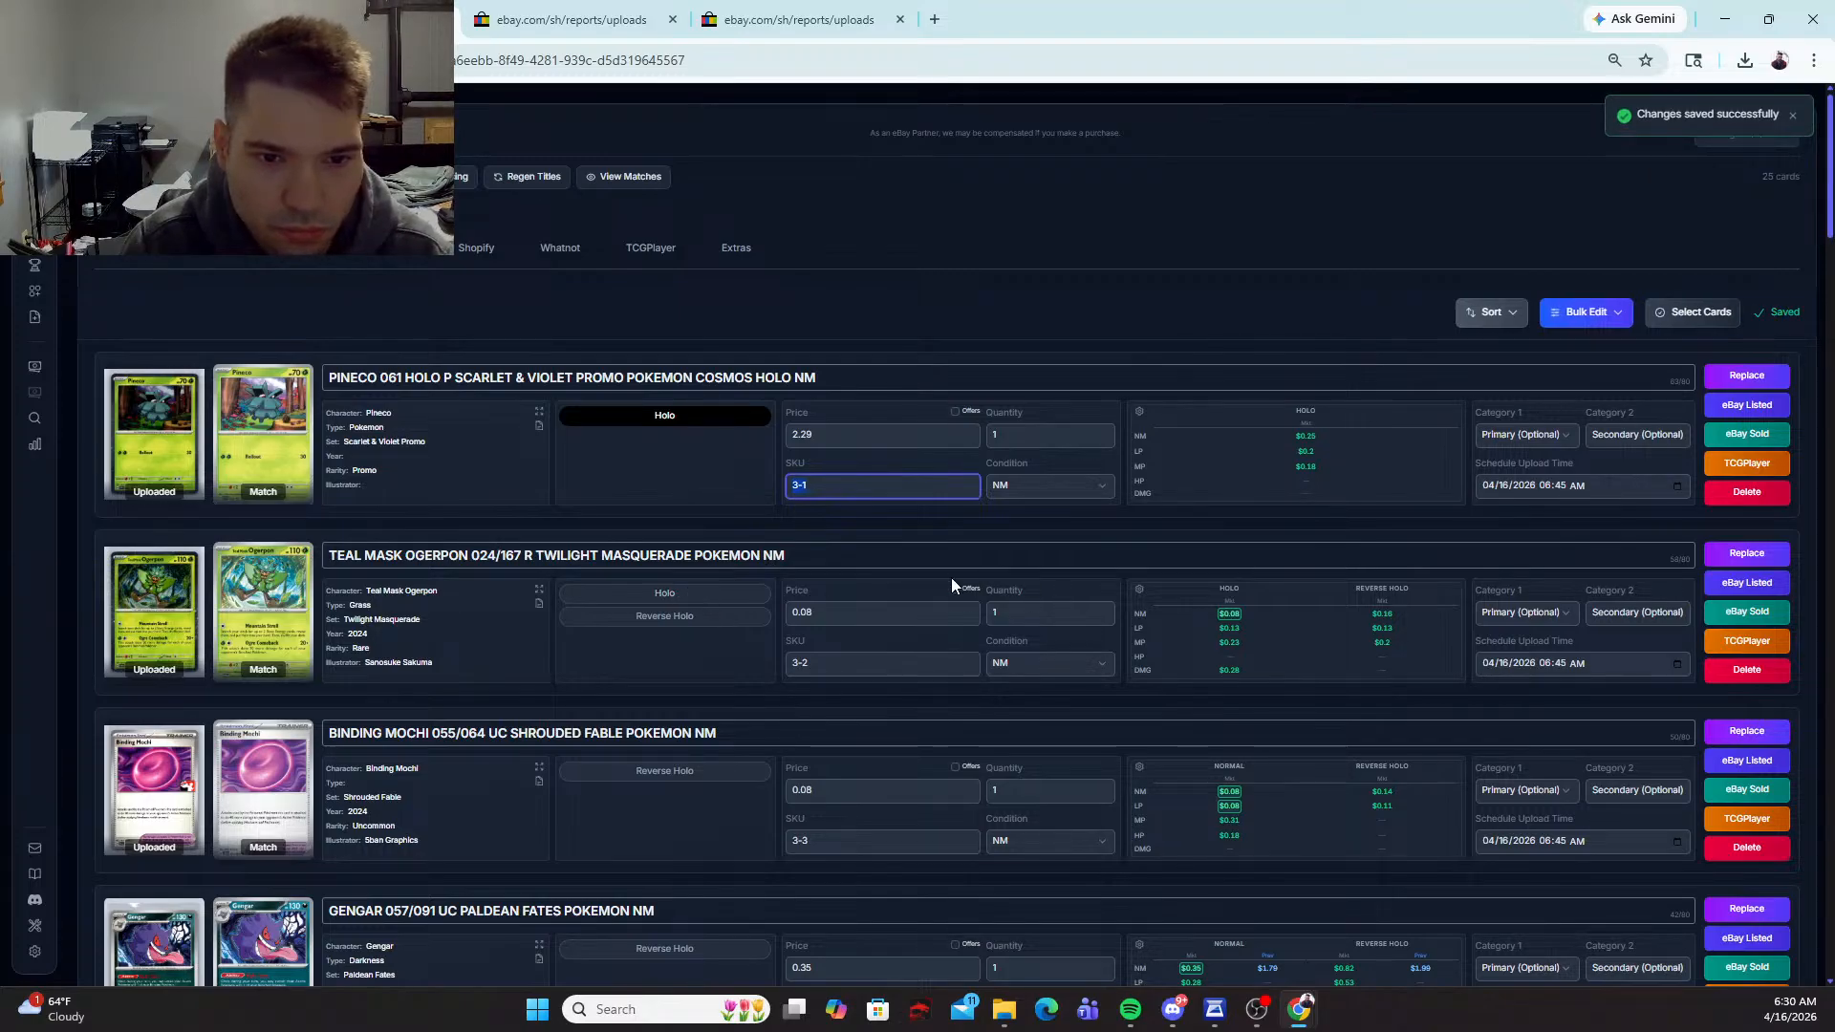
Step: Replace the Teal Mask Ogerpon match with the Cosmos Holo promo from Miscellaneous Cards & Products and set its price to 2.29
left_click(1735, 553)
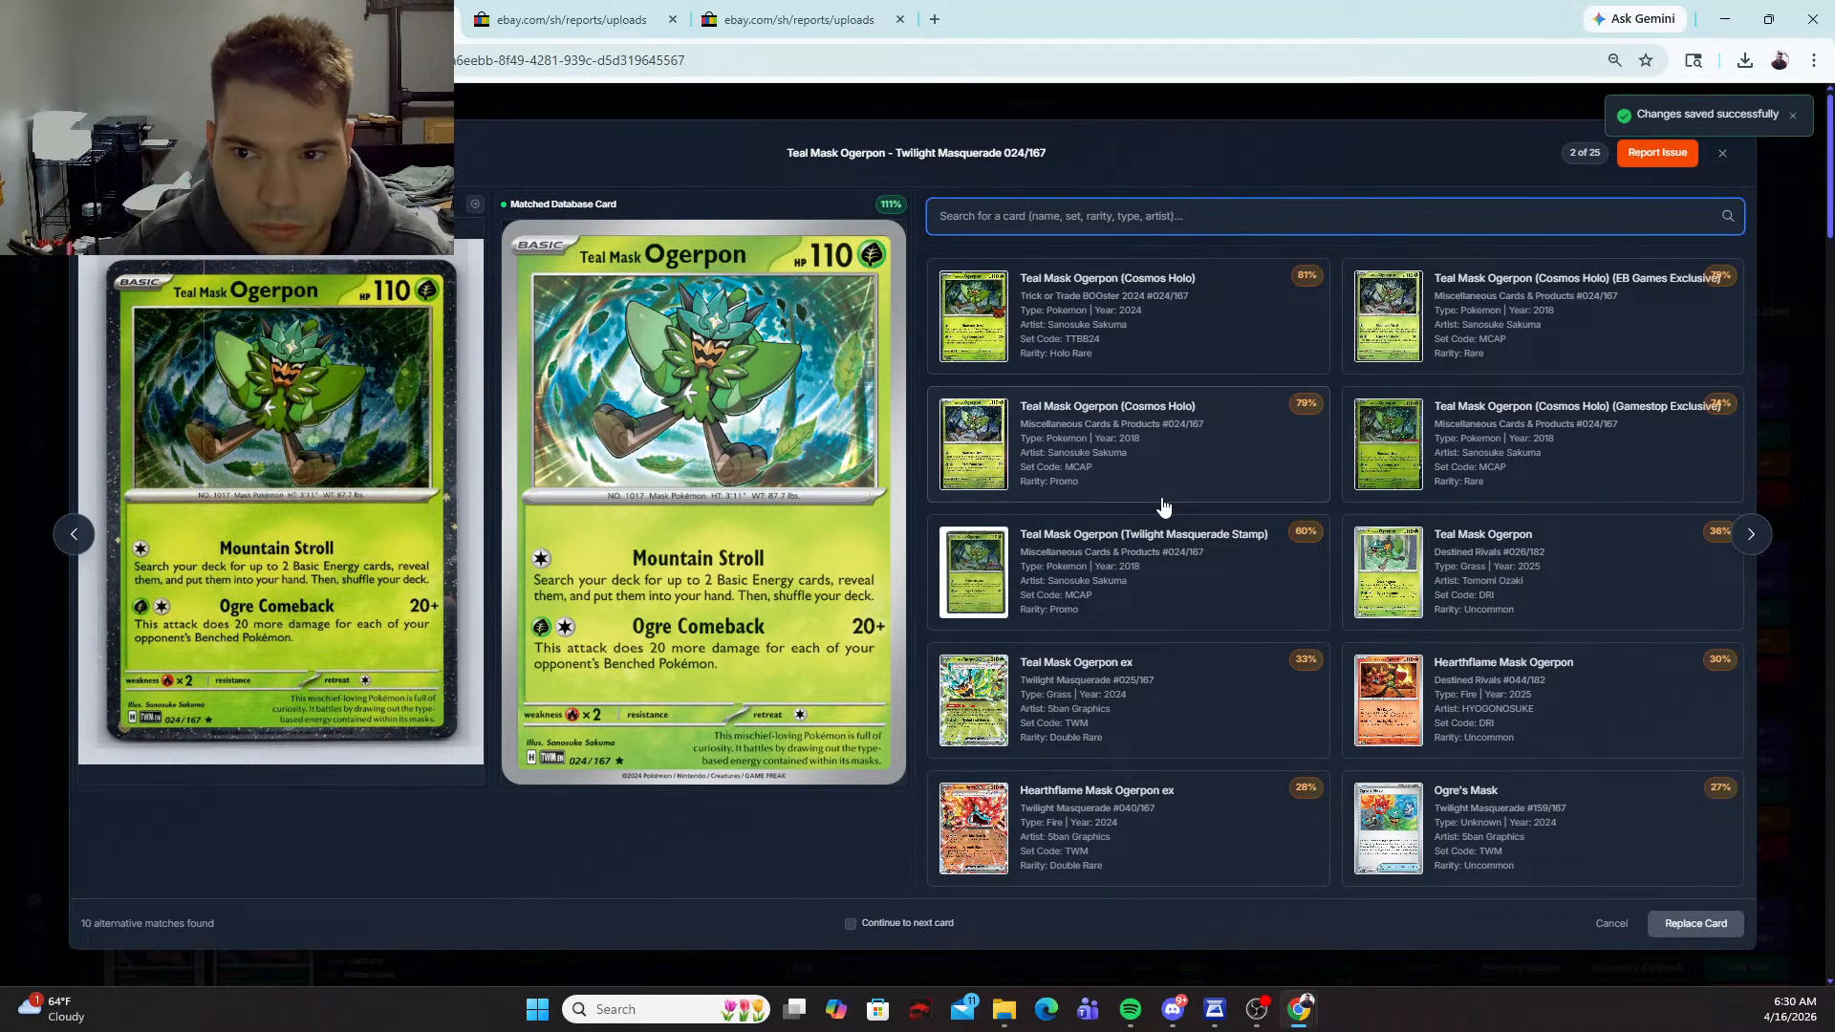
left_click(1218, 459)
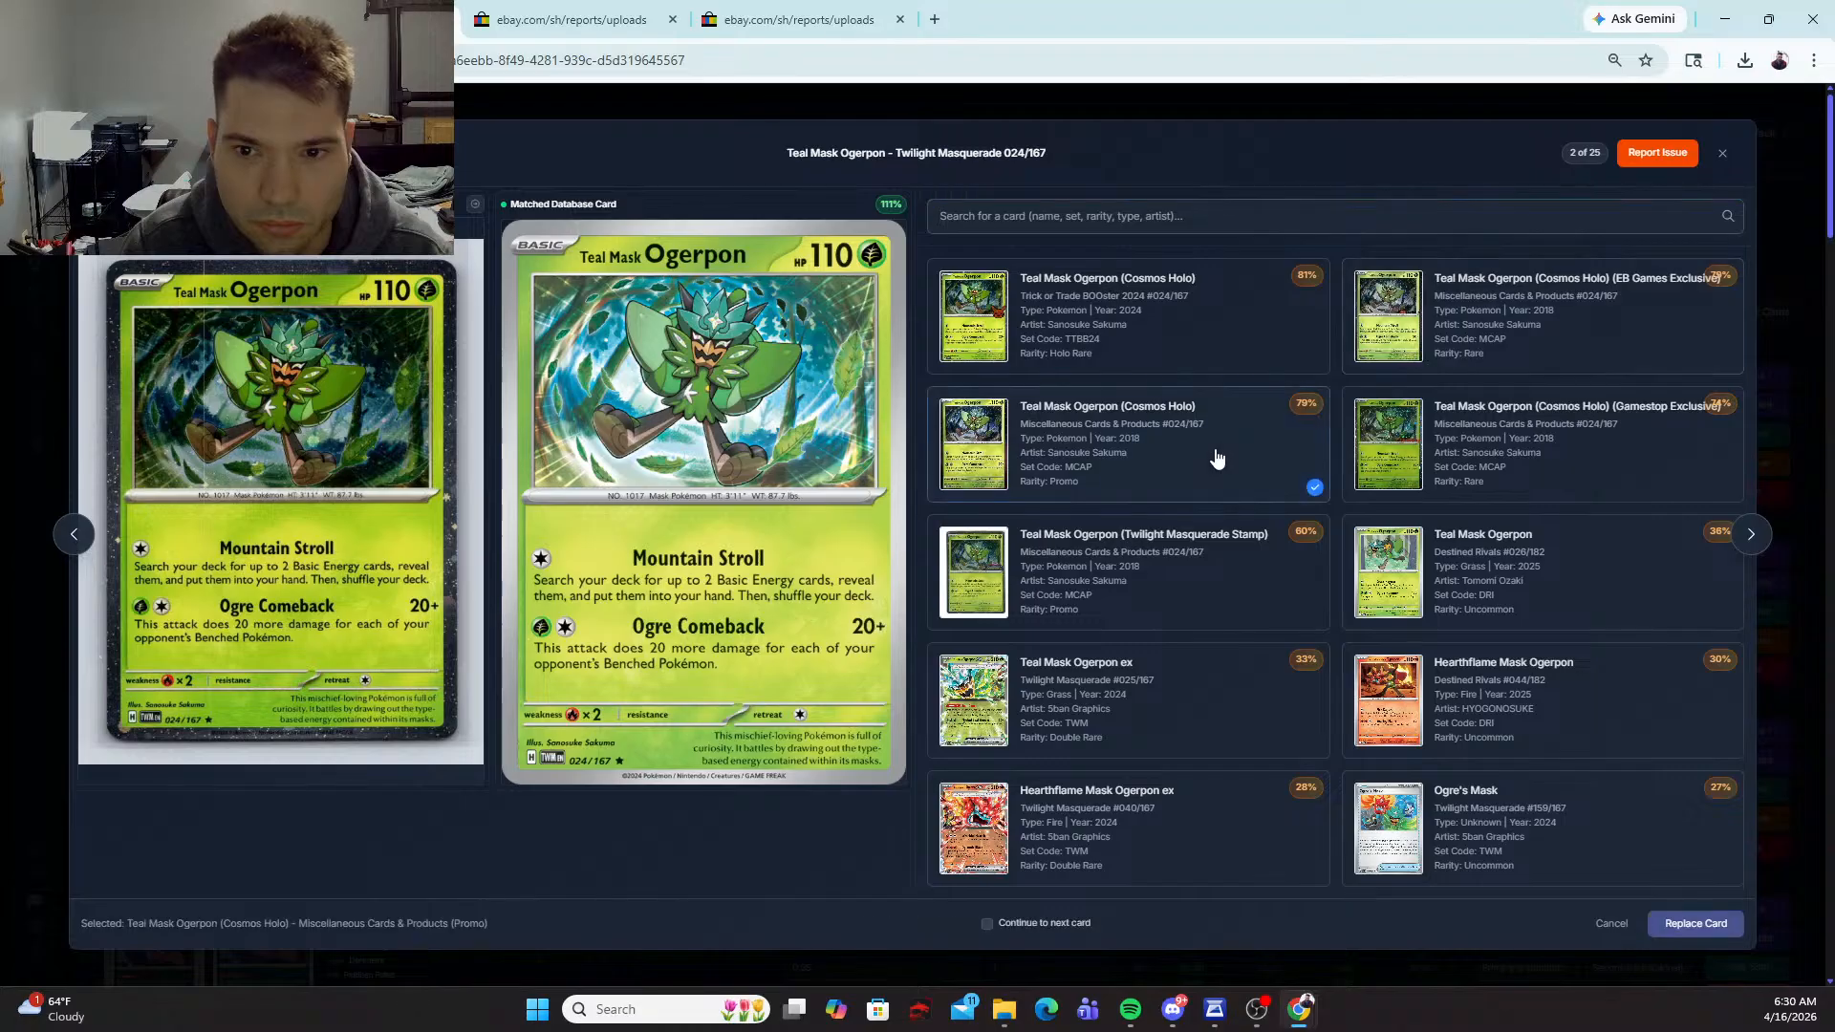
left_click(1703, 921)
double_click(830, 665)
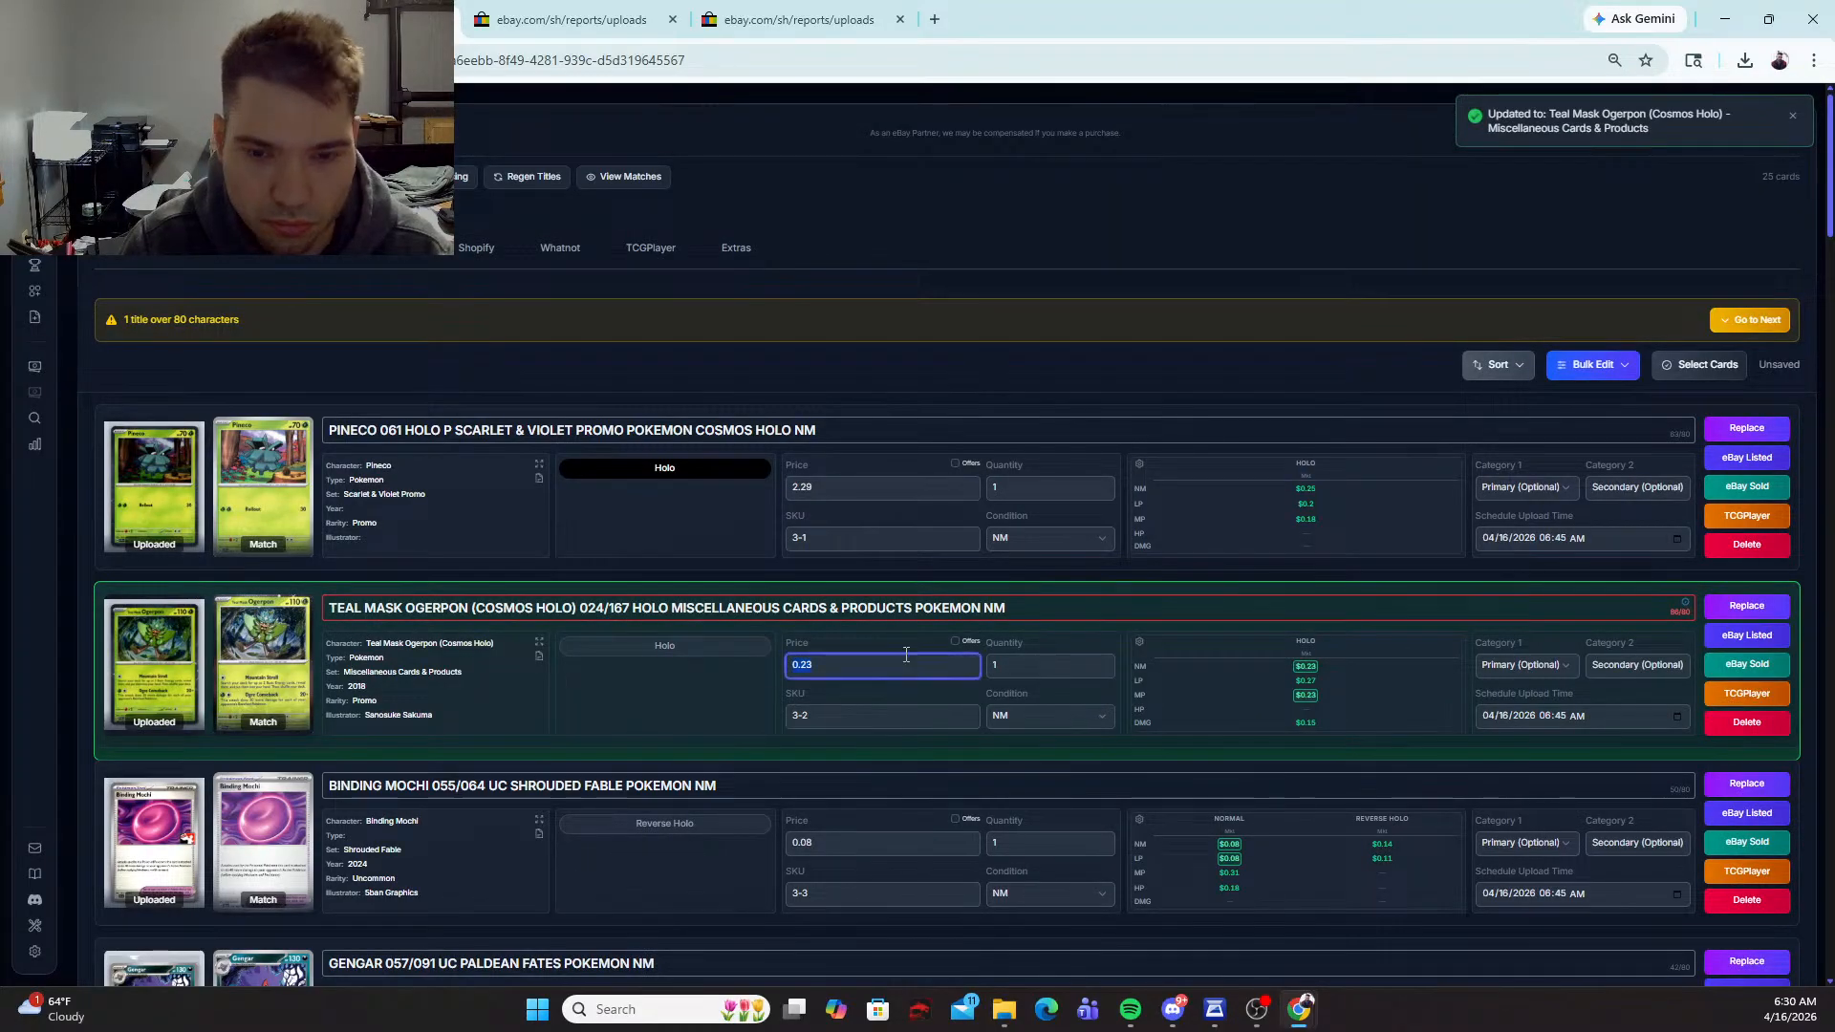
type("2.2")
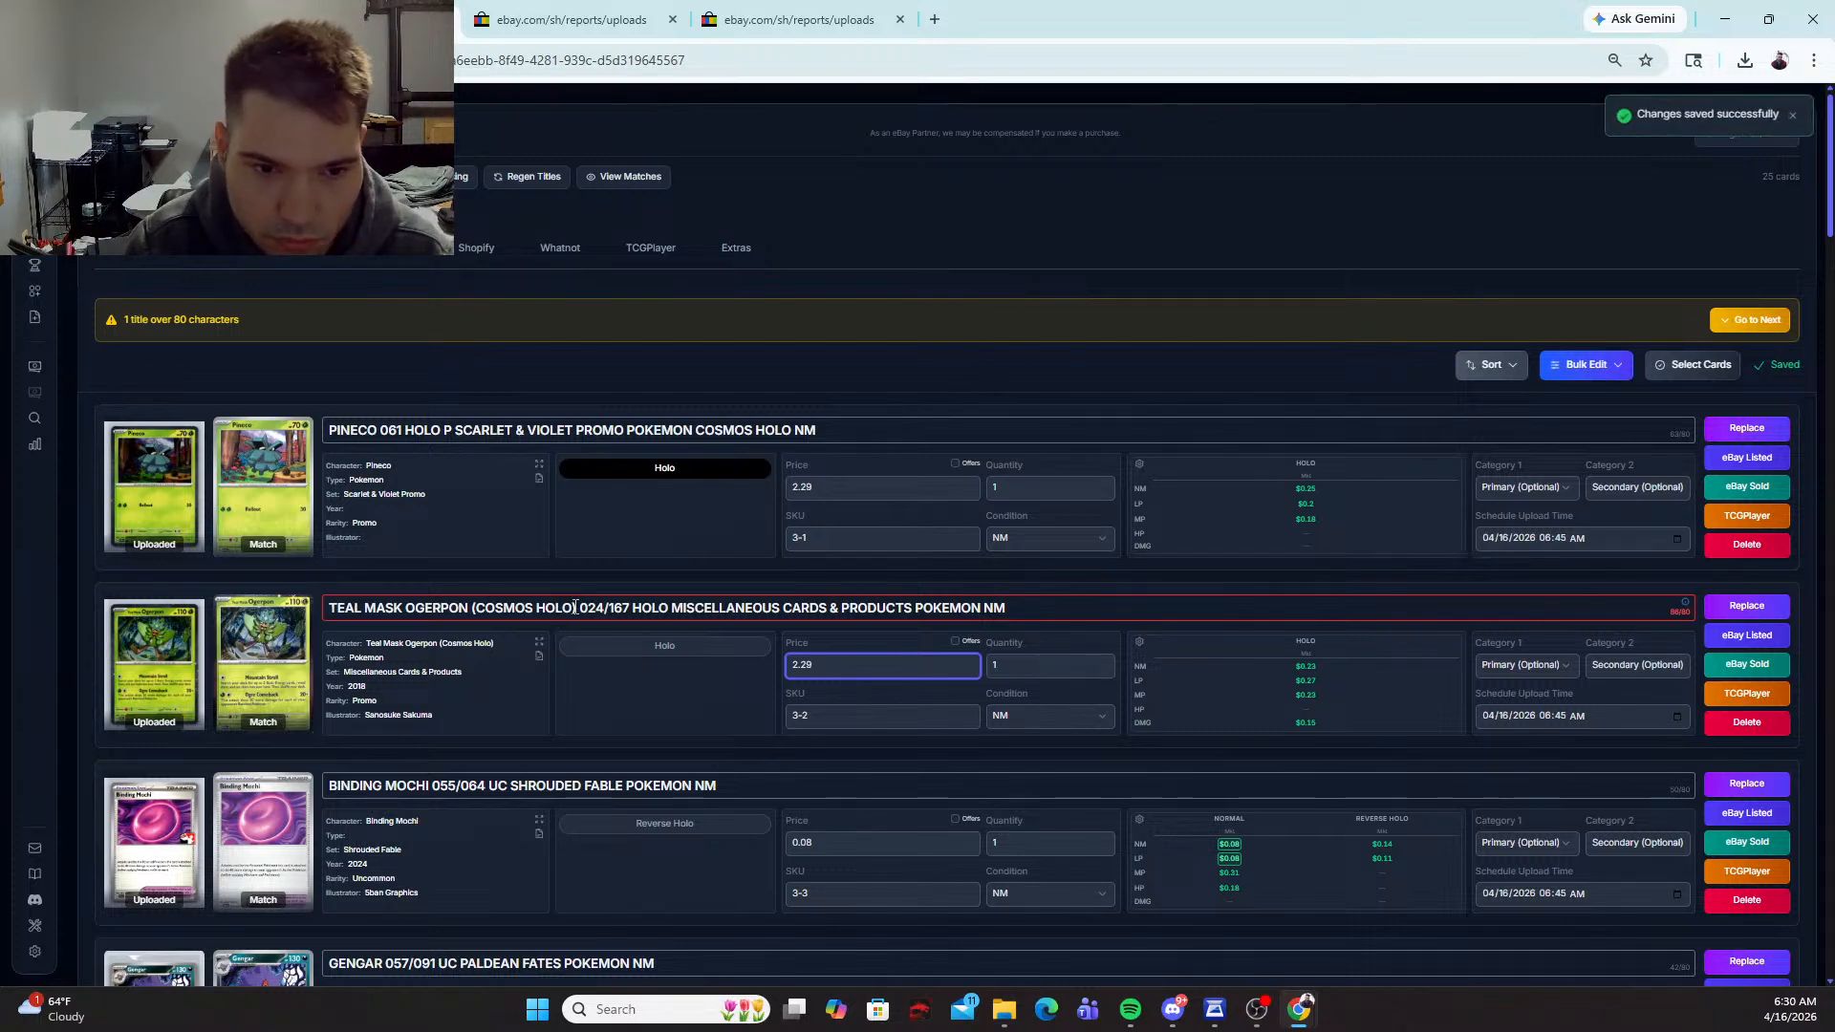
Step: Shorten the Teal Mask Ogerpon title by removing the HOLO after 024/167 and the parentheses around COSMOS HOLO
left_click(574, 608)
left_click_drag(675, 609, 638, 613)
key("BackSpace")
key("BackSpace")
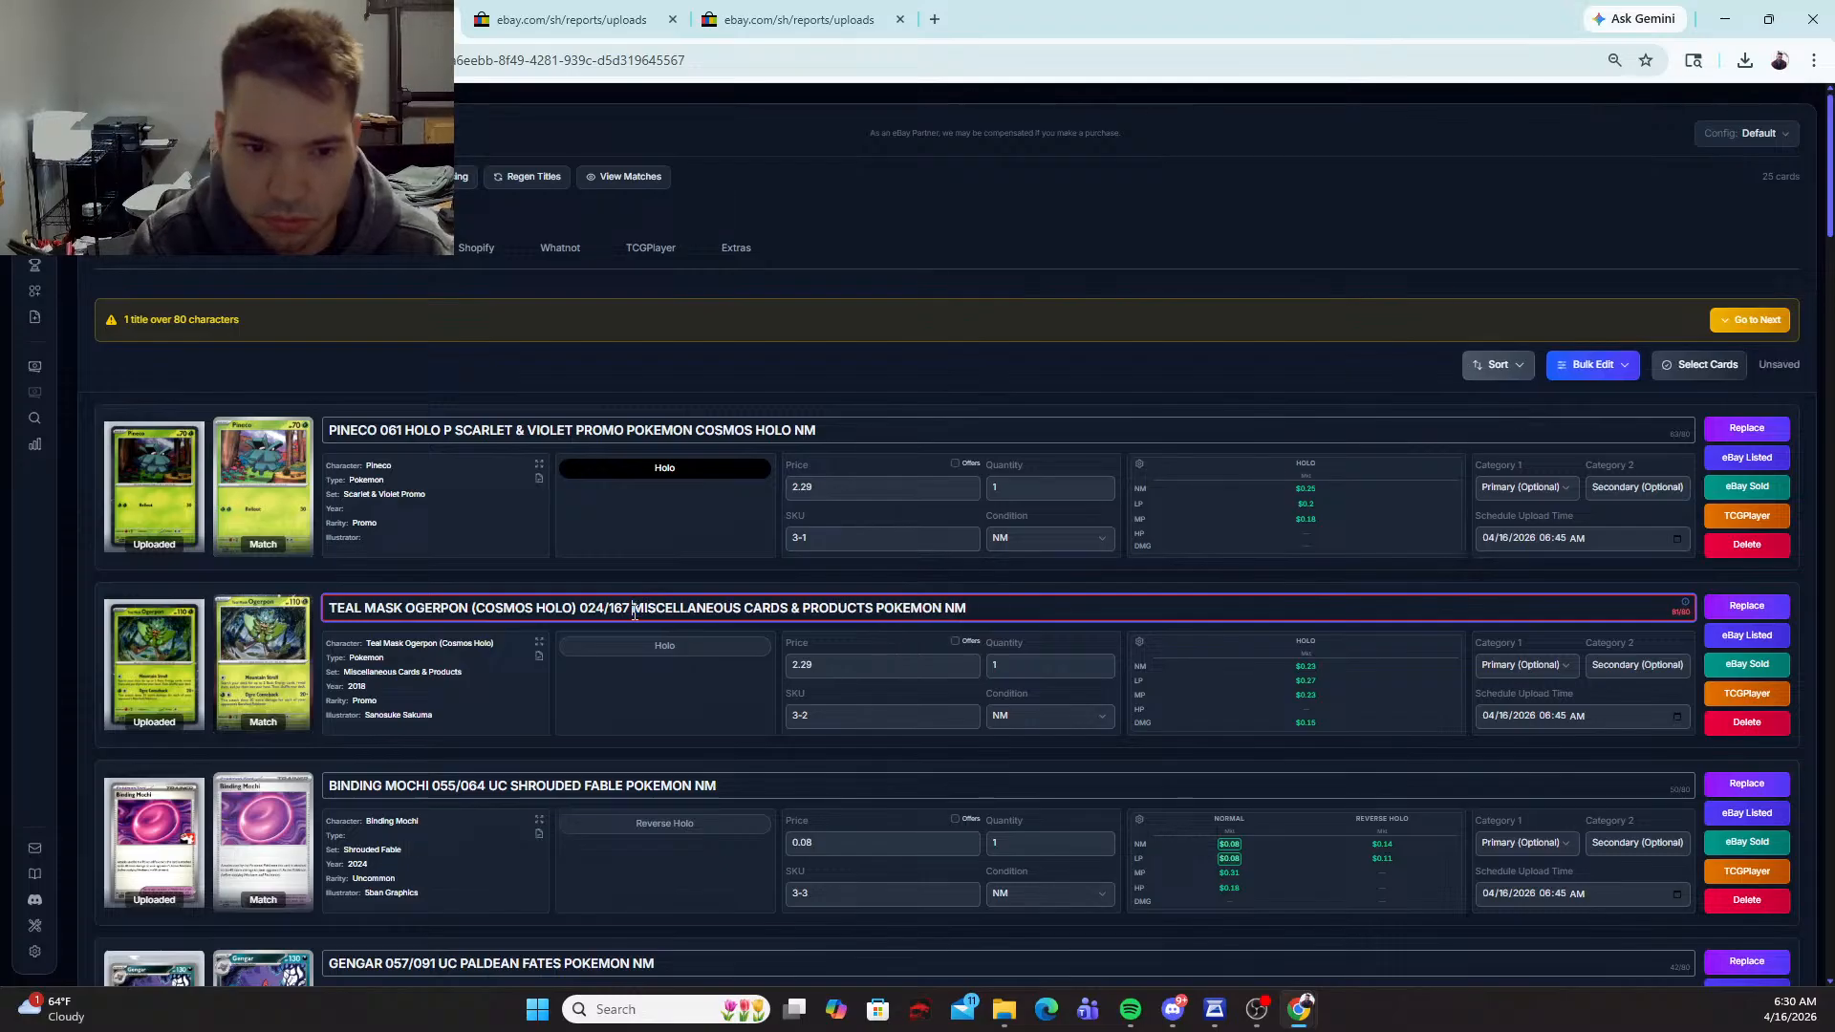
key("BackSpace")
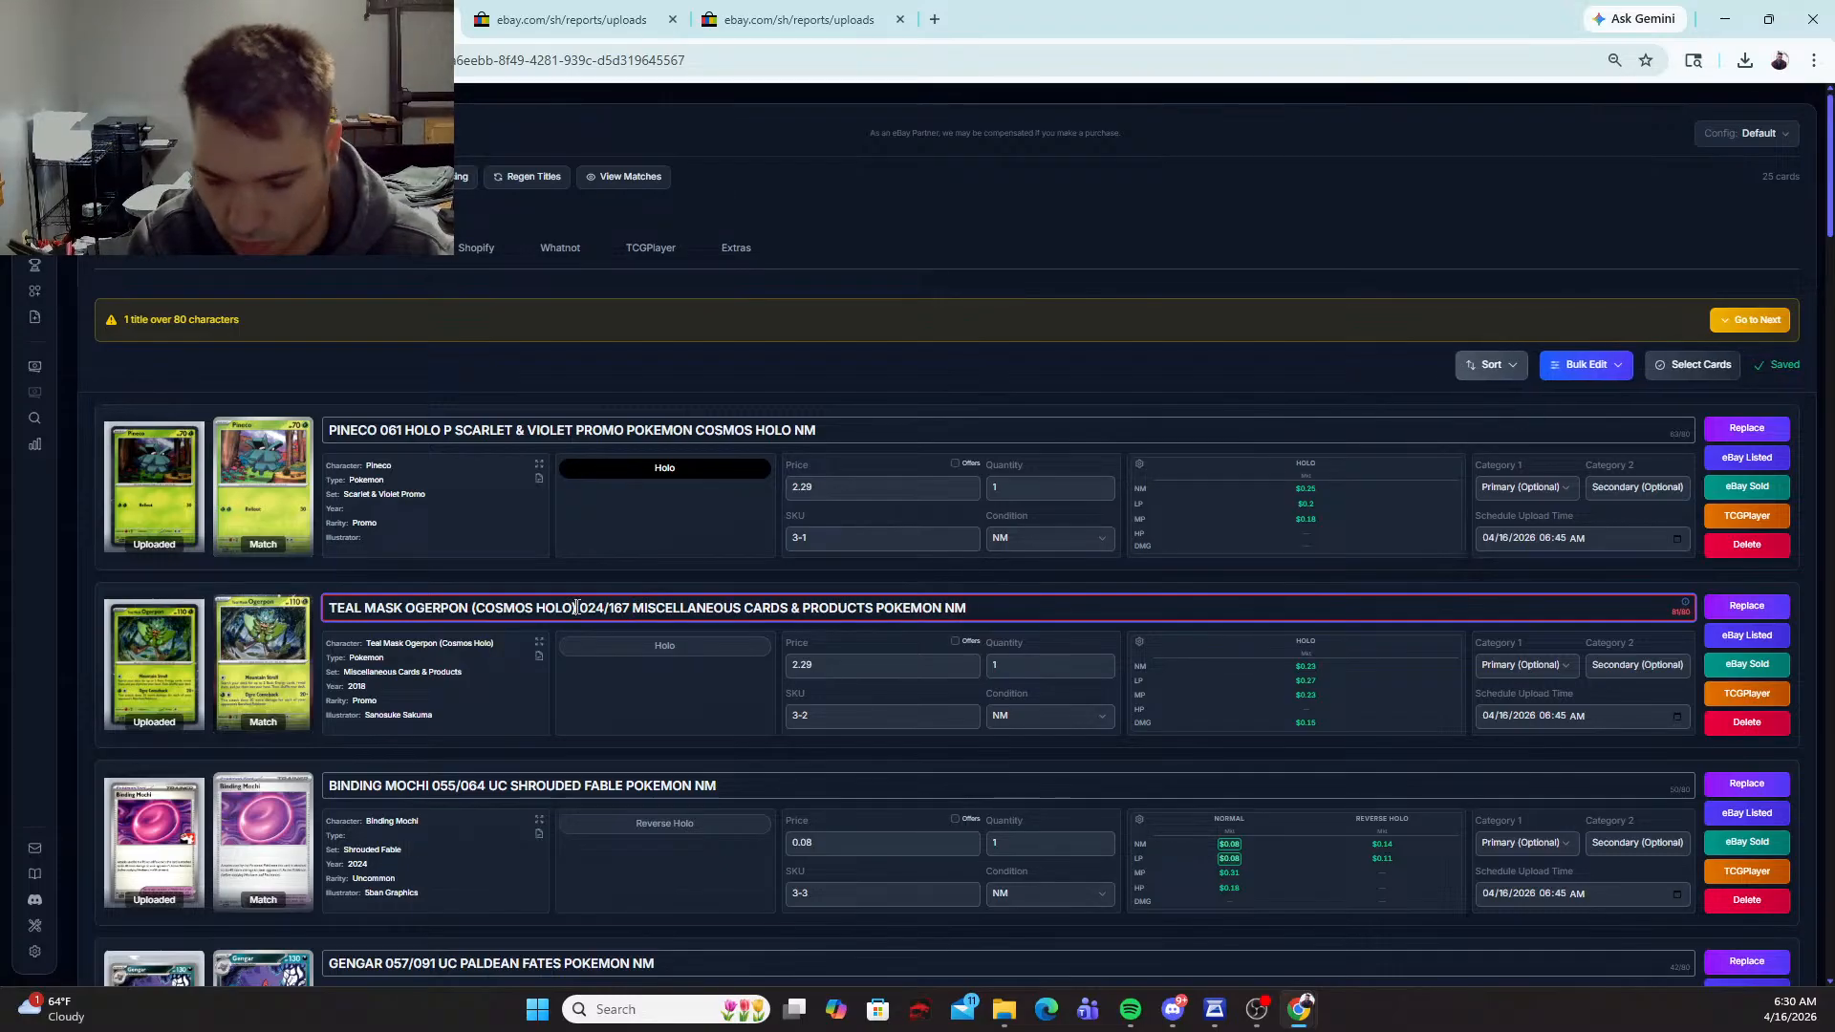
key("Left")
key("Left")
key("Left")
key("Left")
key("Left")
key("Left")
key("Left")
key("Left")
key("Left")
key("Left")
key("Left")
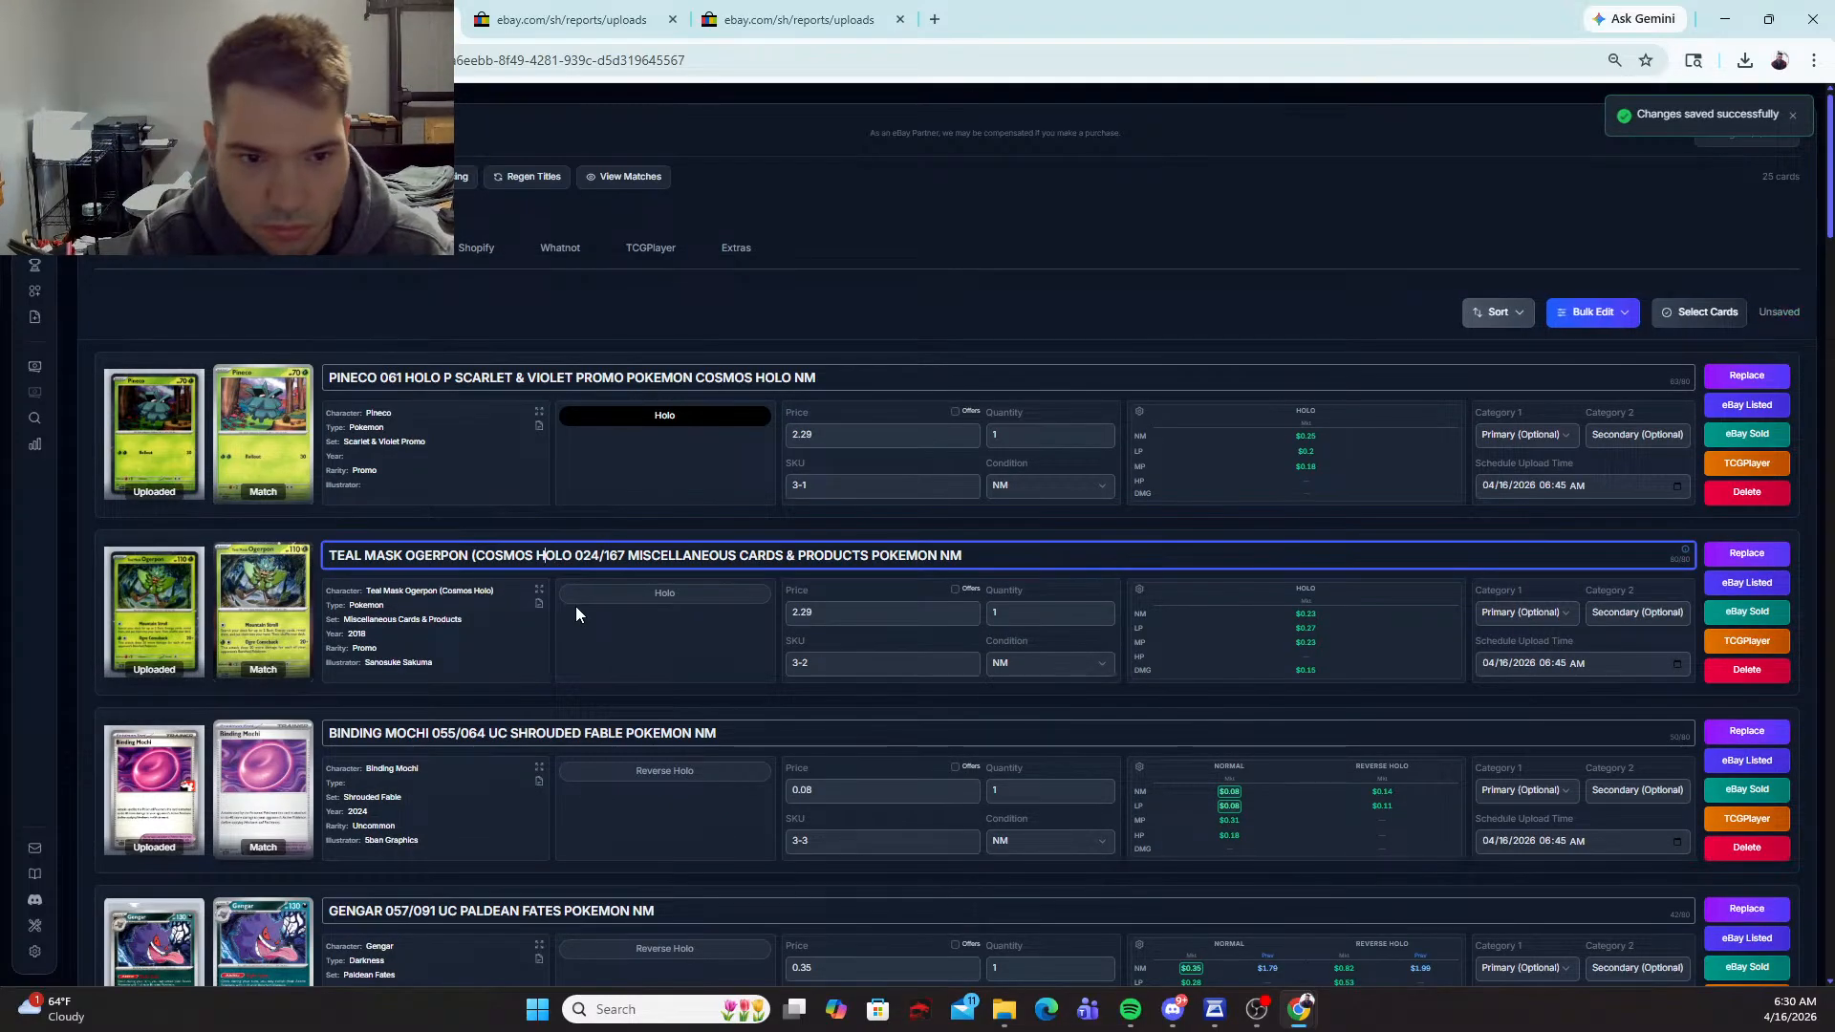
key("BackSpace")
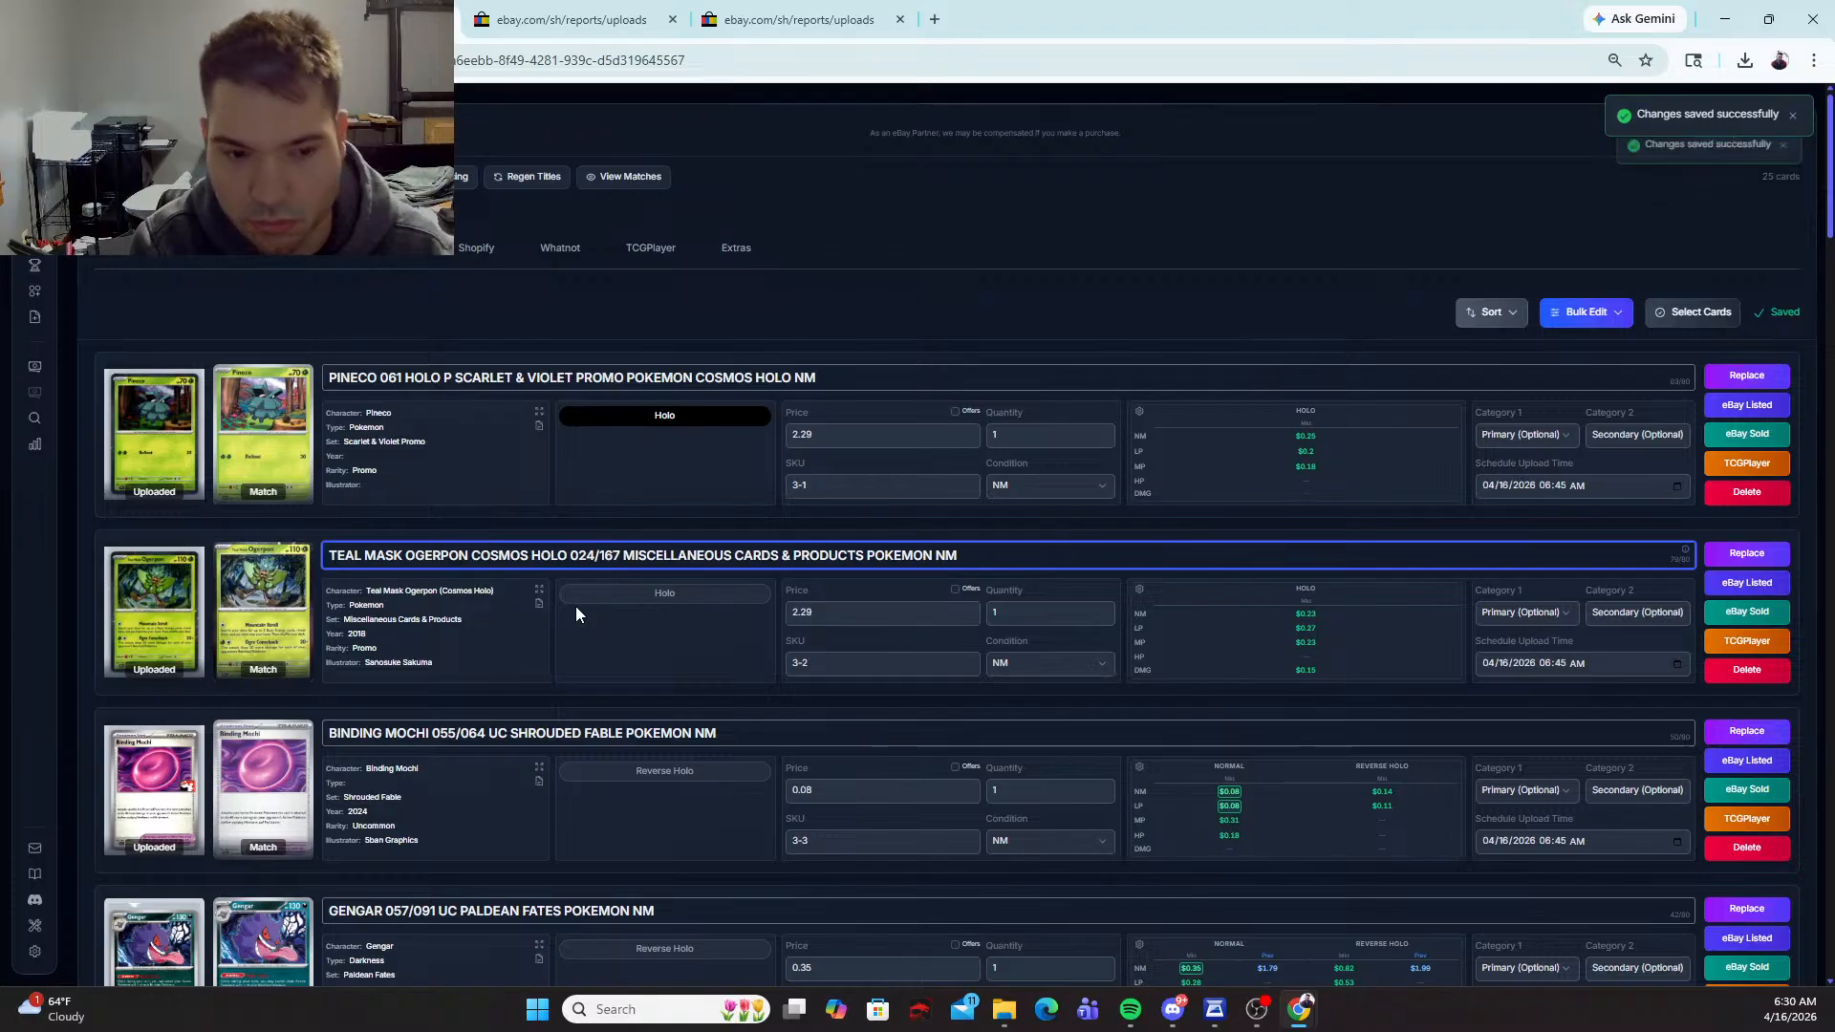
scroll(782, 671, "down", 1)
scroll(781, 671, "down", 2)
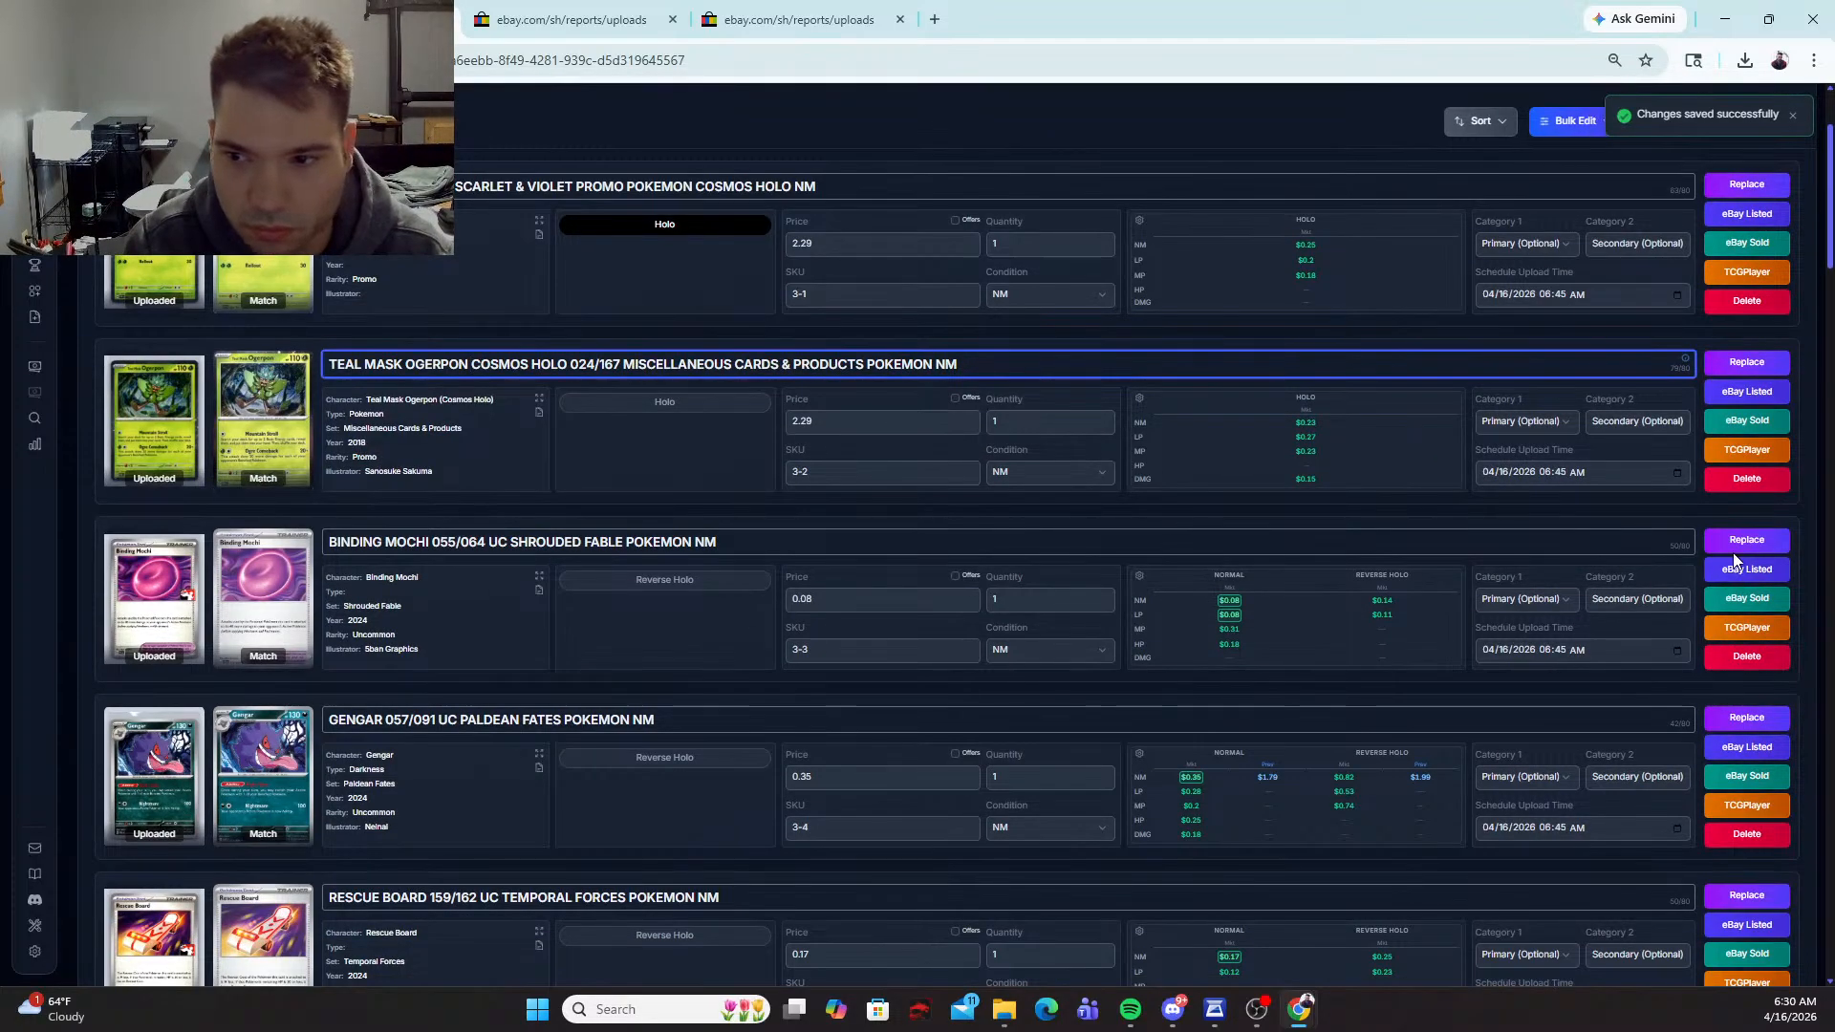
Step: Replace the Binding Mochi match with the Prize Pack Series Cards #055/064 version
left_click(1747, 526)
left_click(1099, 330)
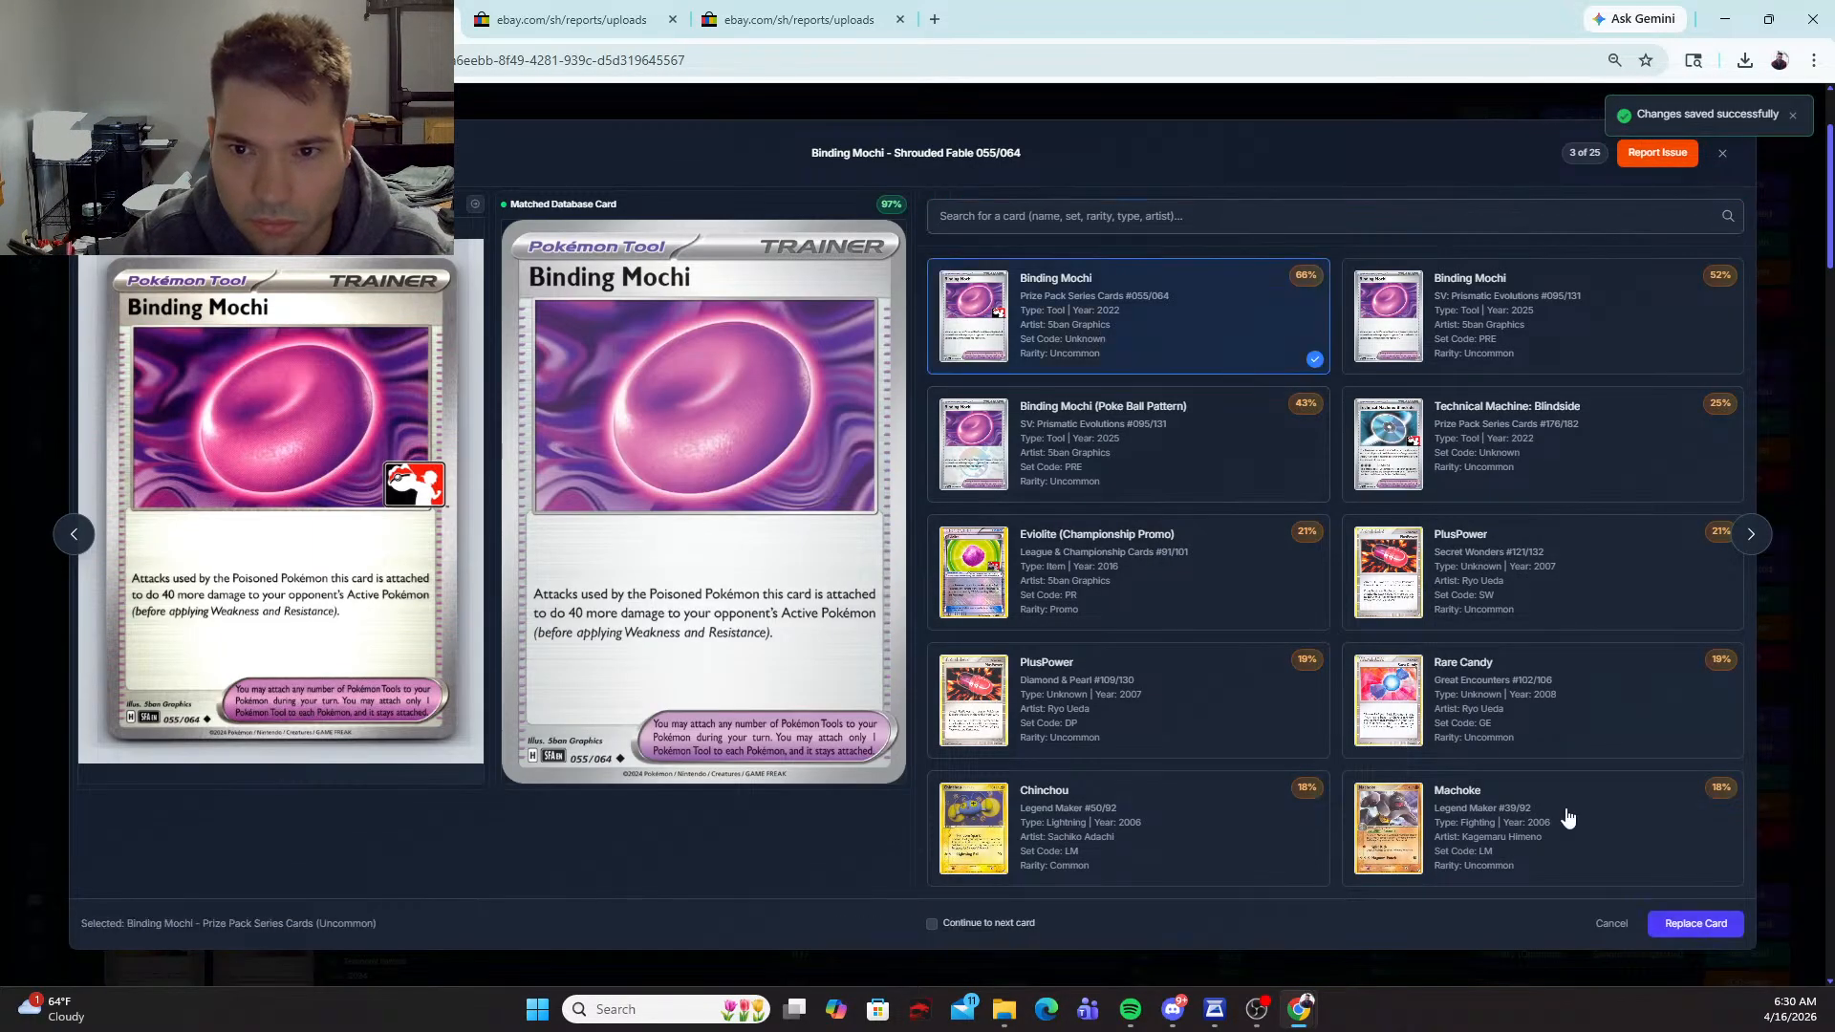
left_click(1695, 920)
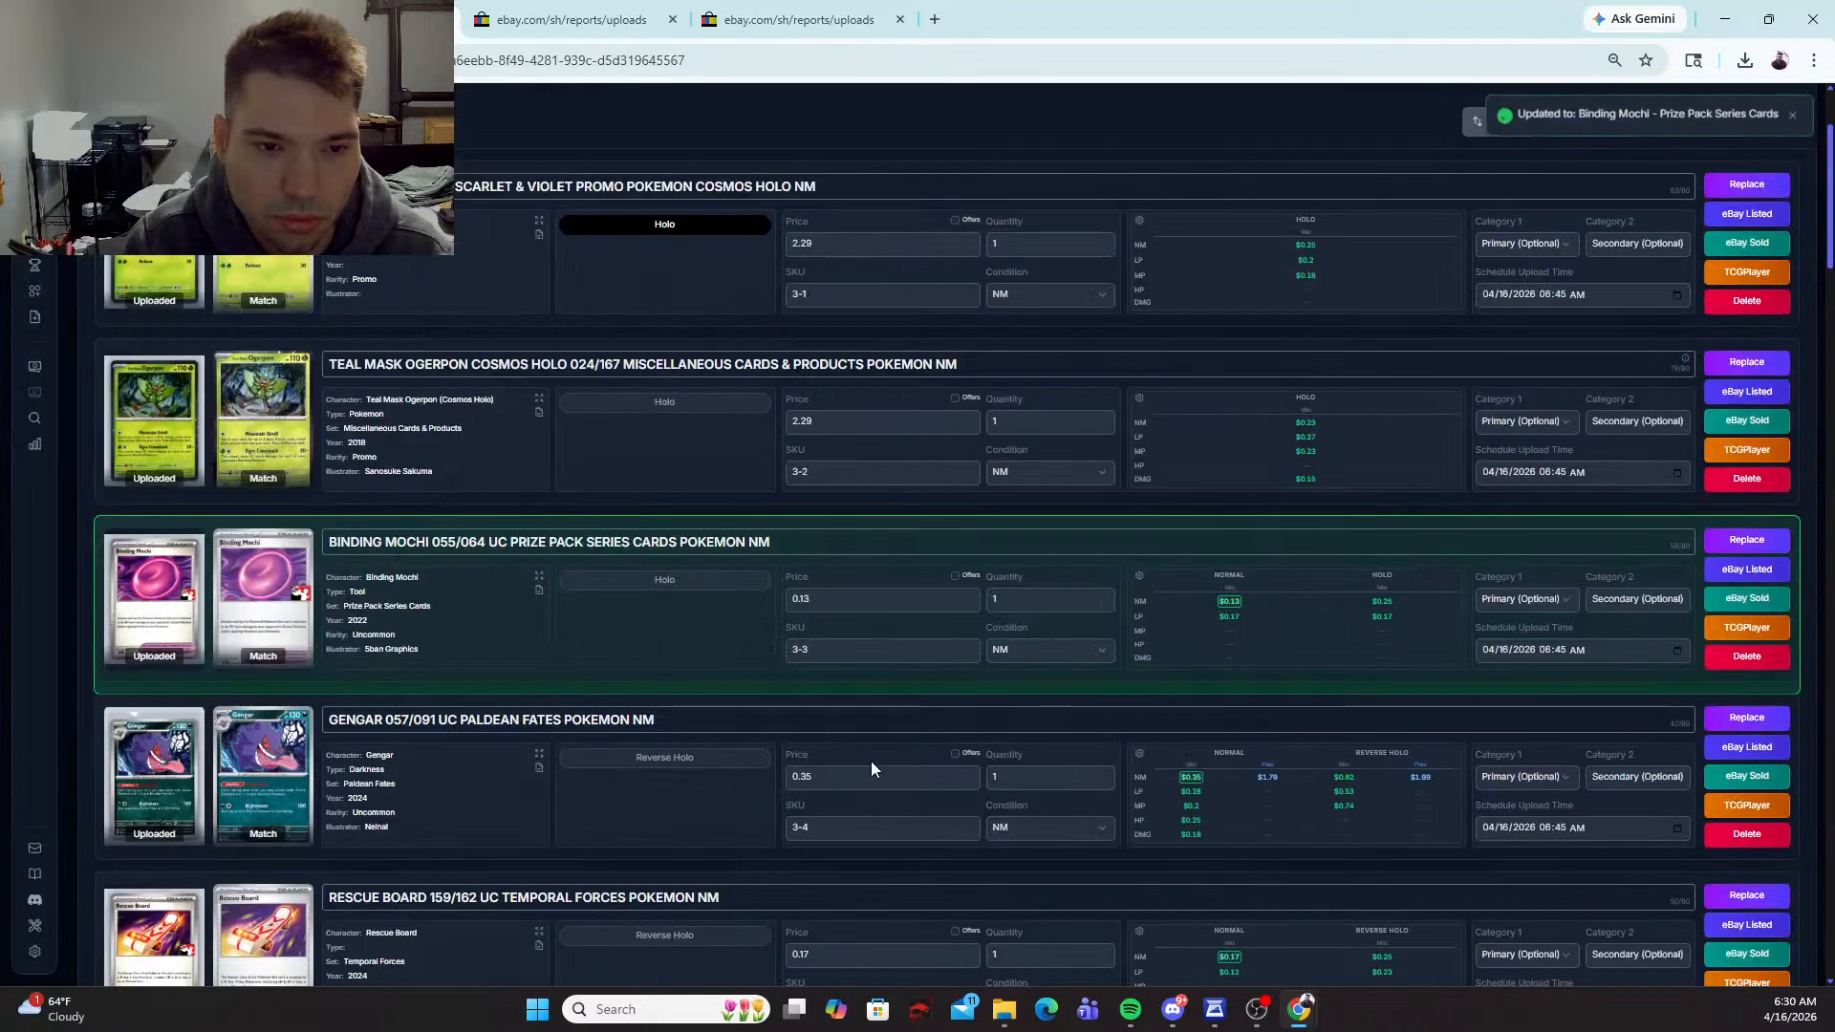
Step: Set the prices of the Binding Mochi and Gengar cards to 1.79 each
left_click(860, 599)
type("1.76")
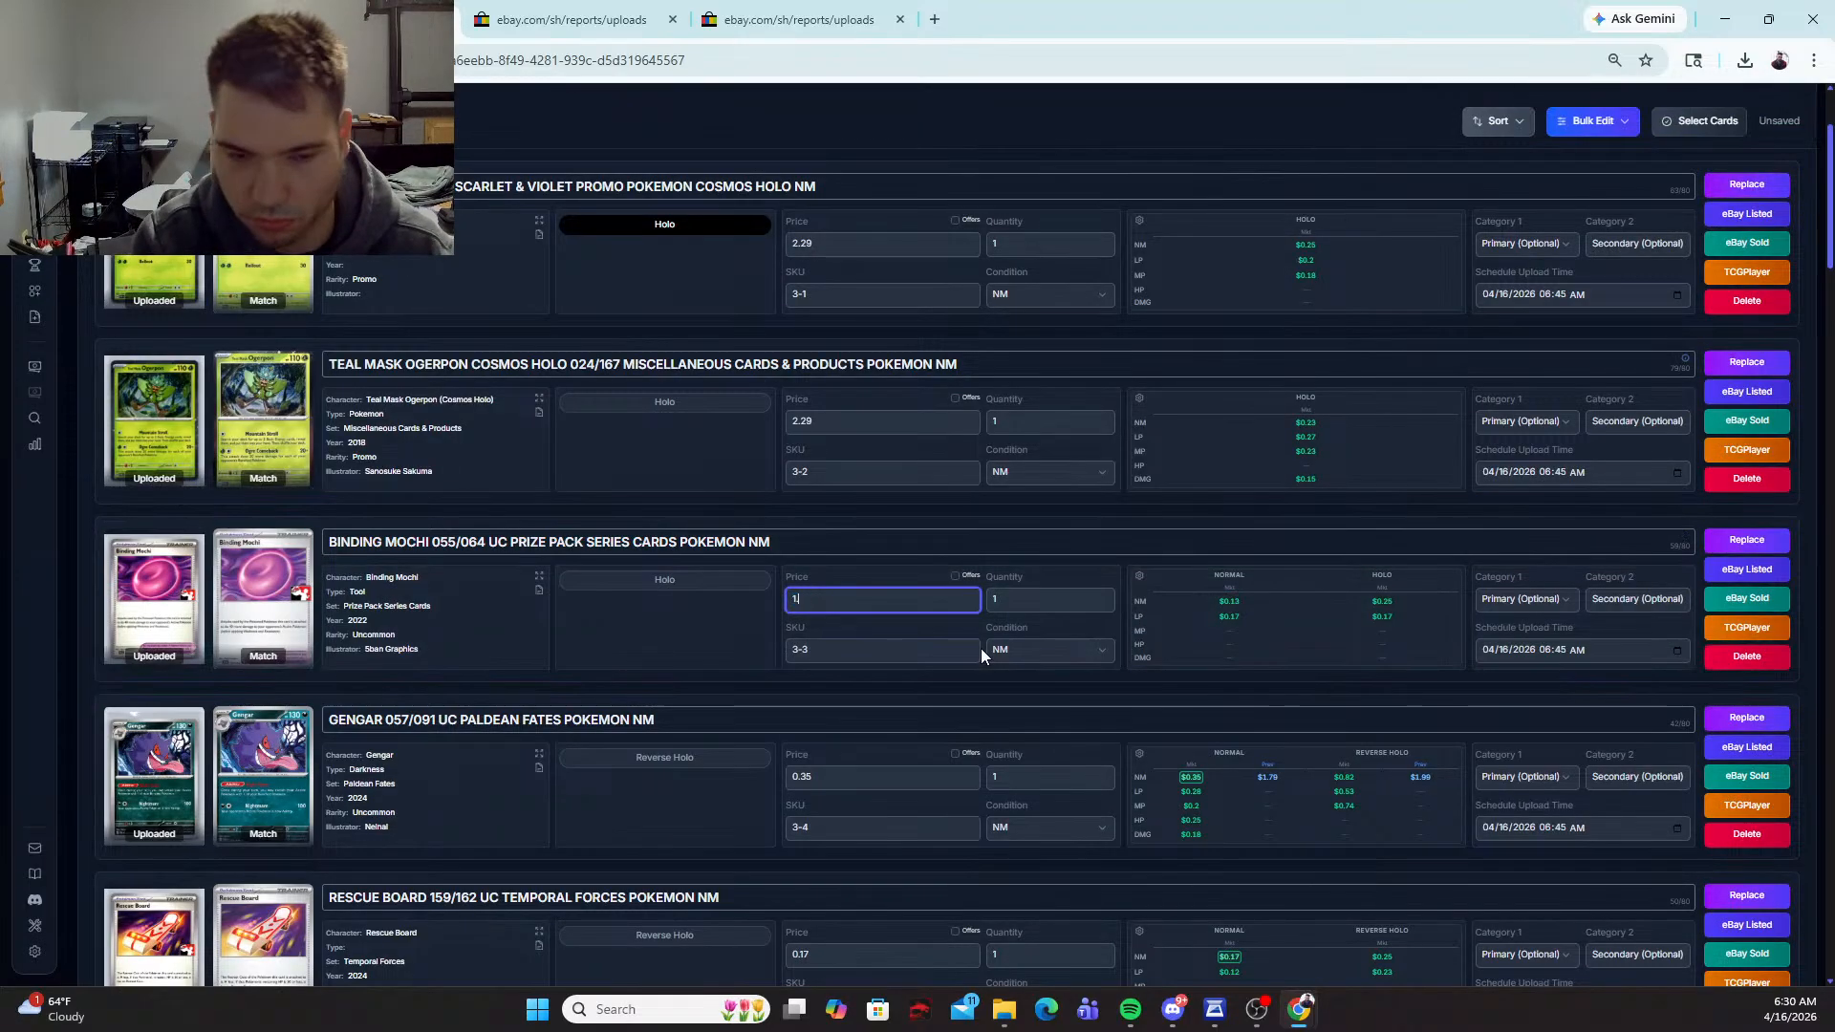
left_click(824, 766)
type("1.79")
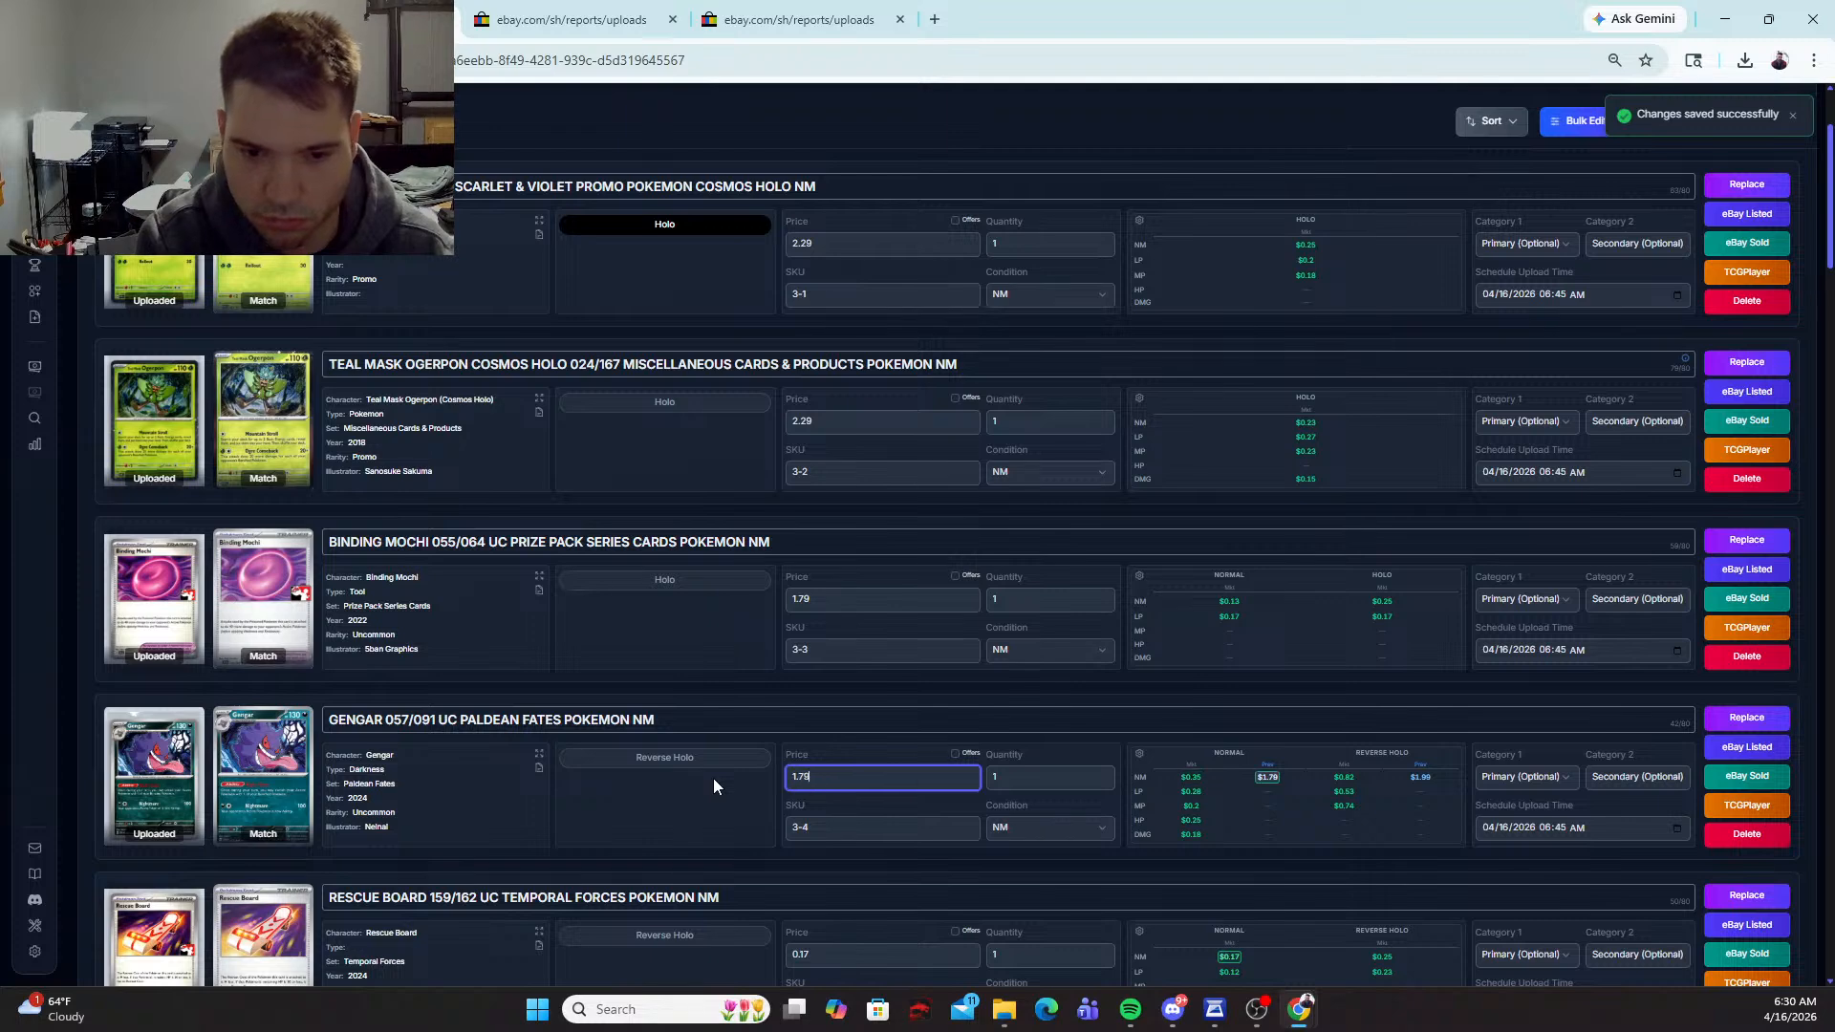
Step: Replace the Rescue Board match with the Prize Pack Series Cards #159/162 version and set its price to 1.79
scroll(721, 770, "down", 2)
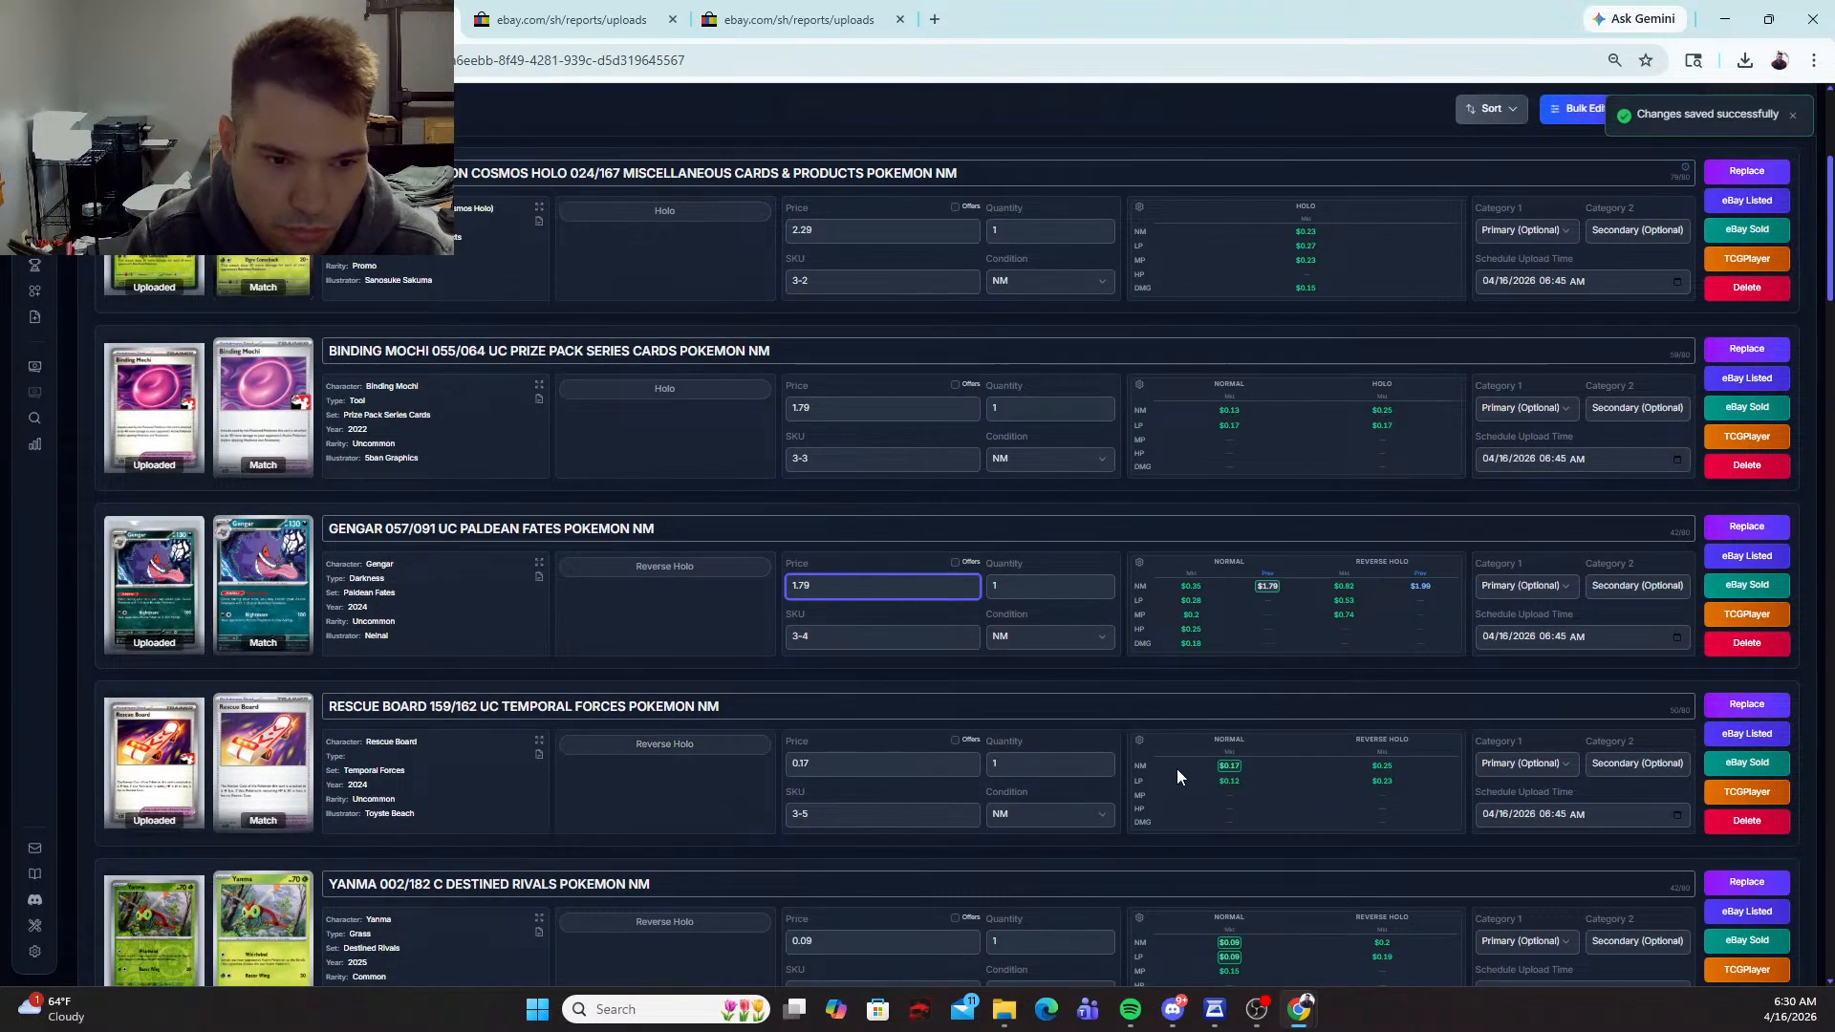
left_click(1757, 706)
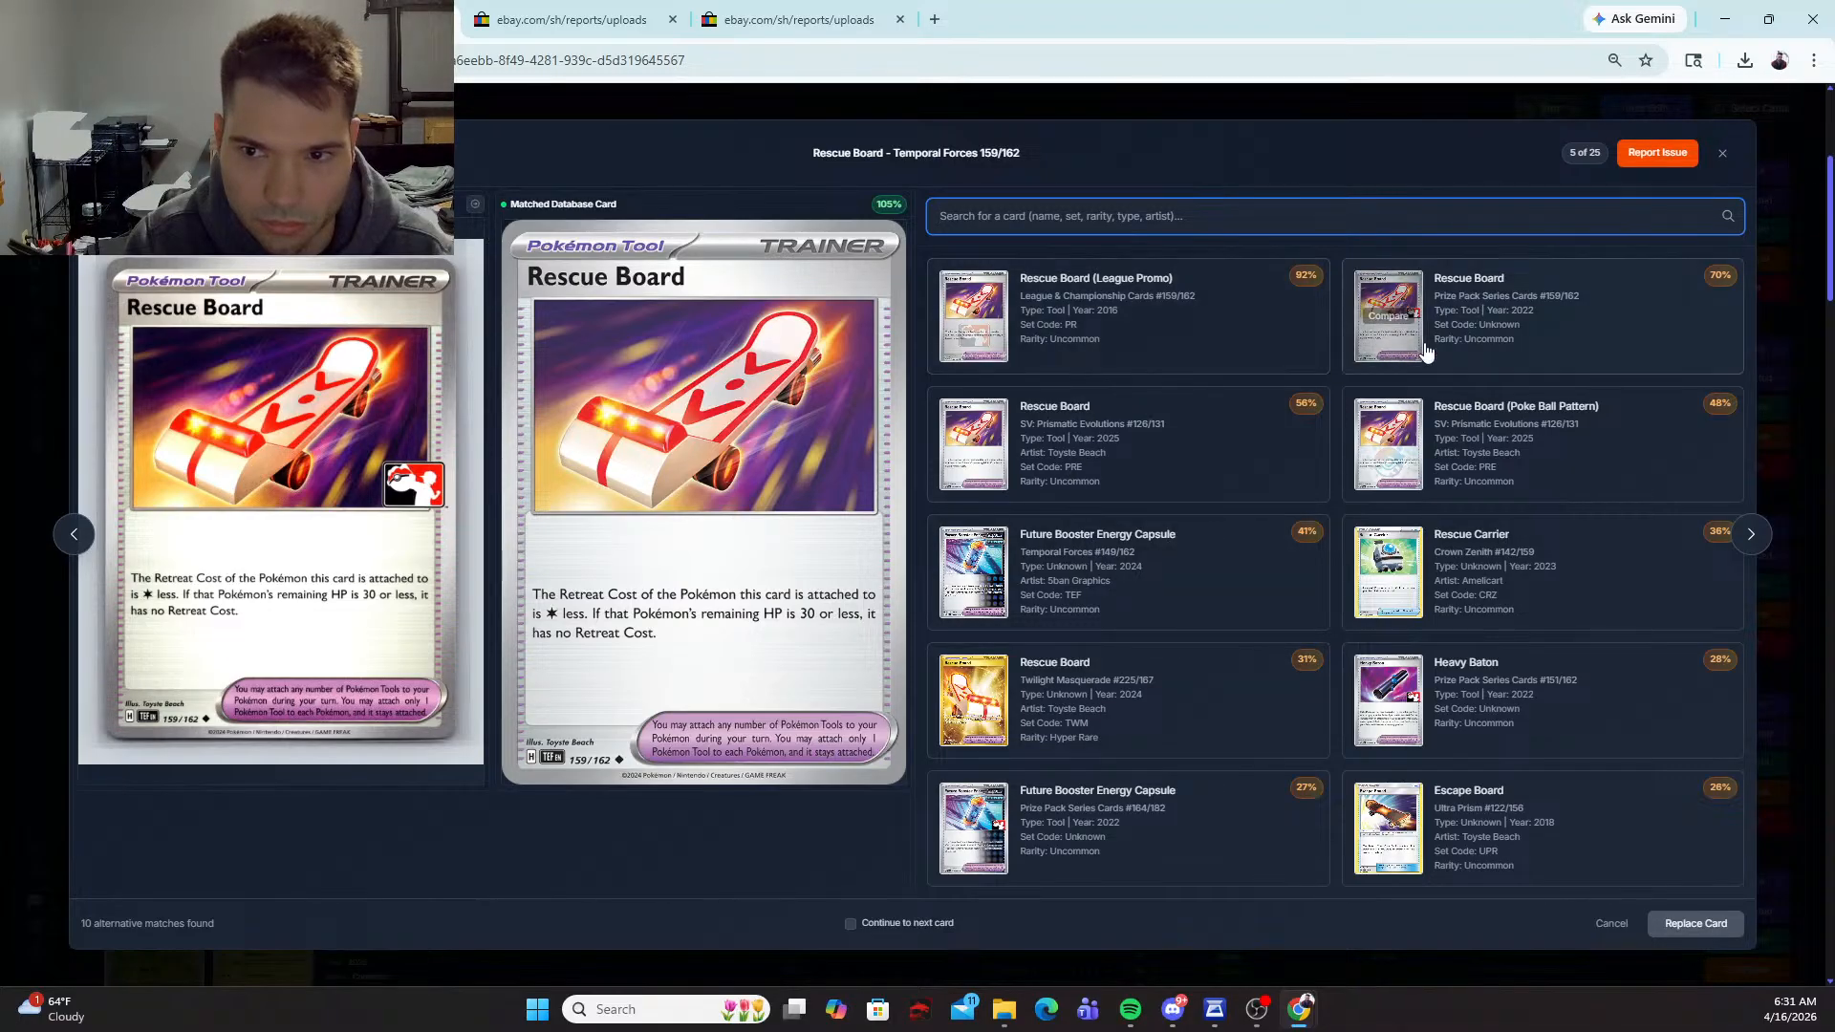
left_click(1391, 330)
left_click(1705, 919)
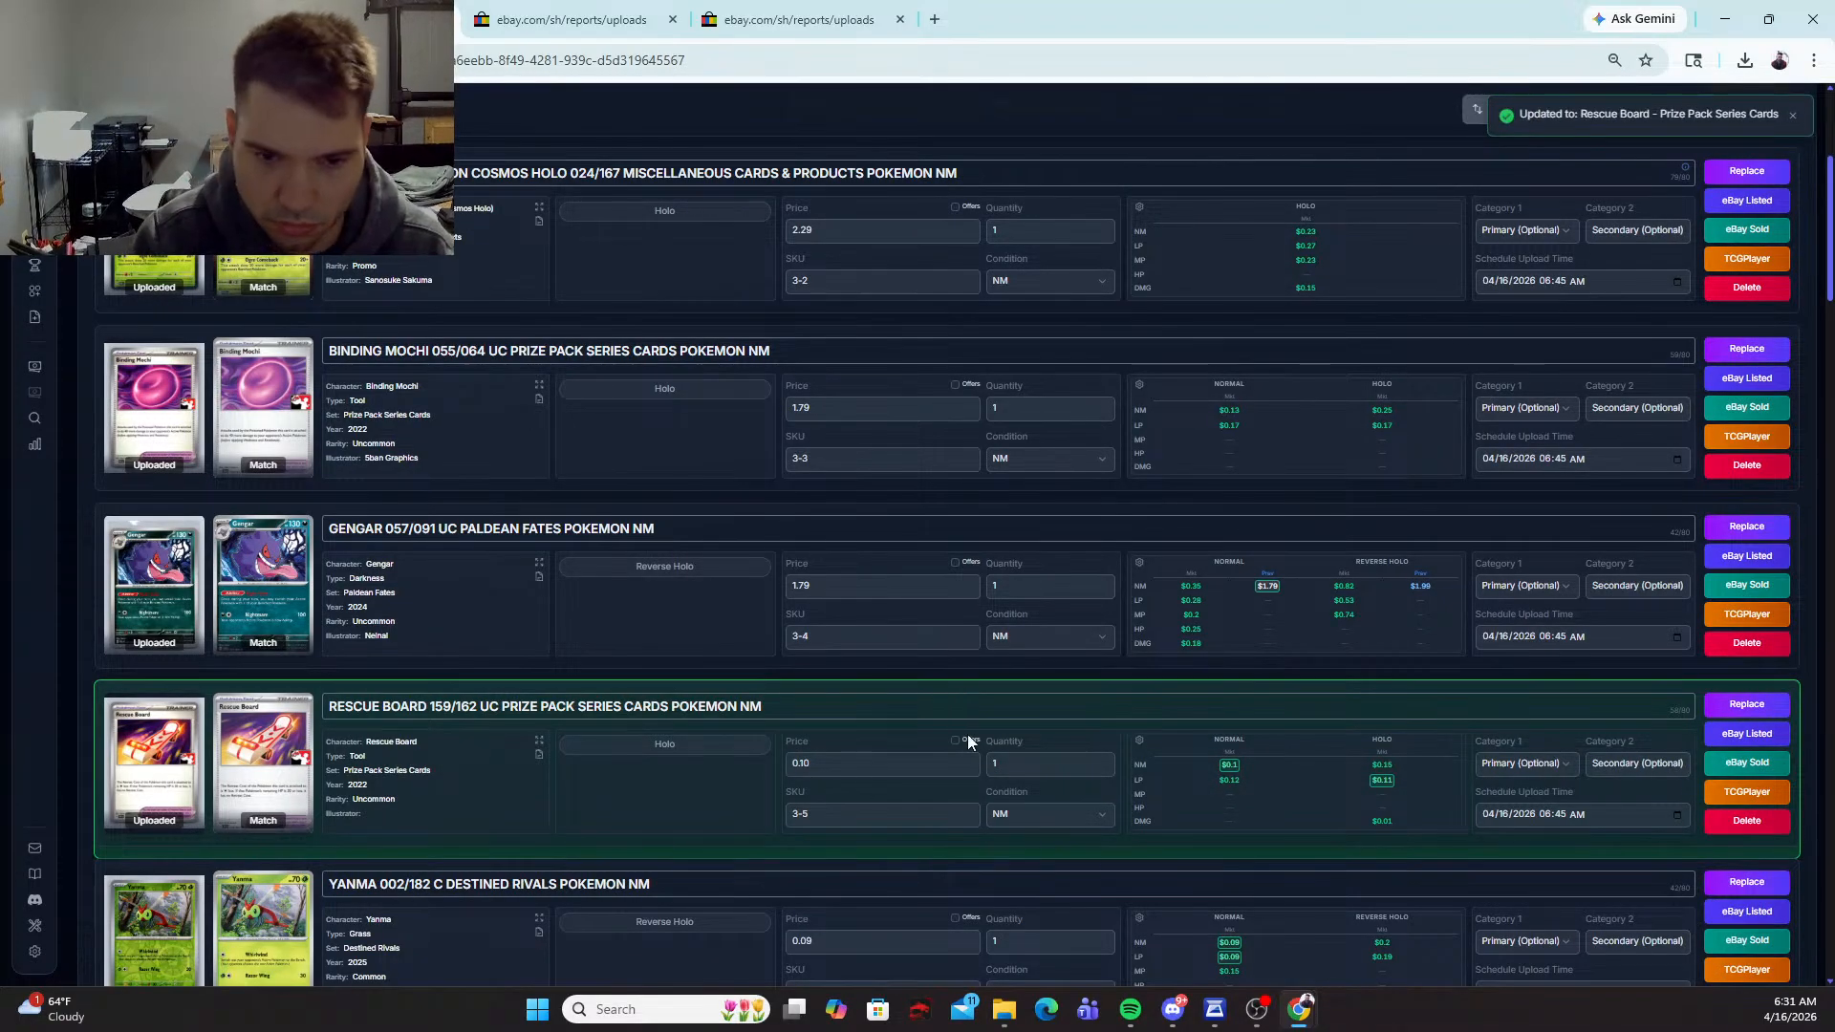
left_click_drag(831, 763, 644, 792)
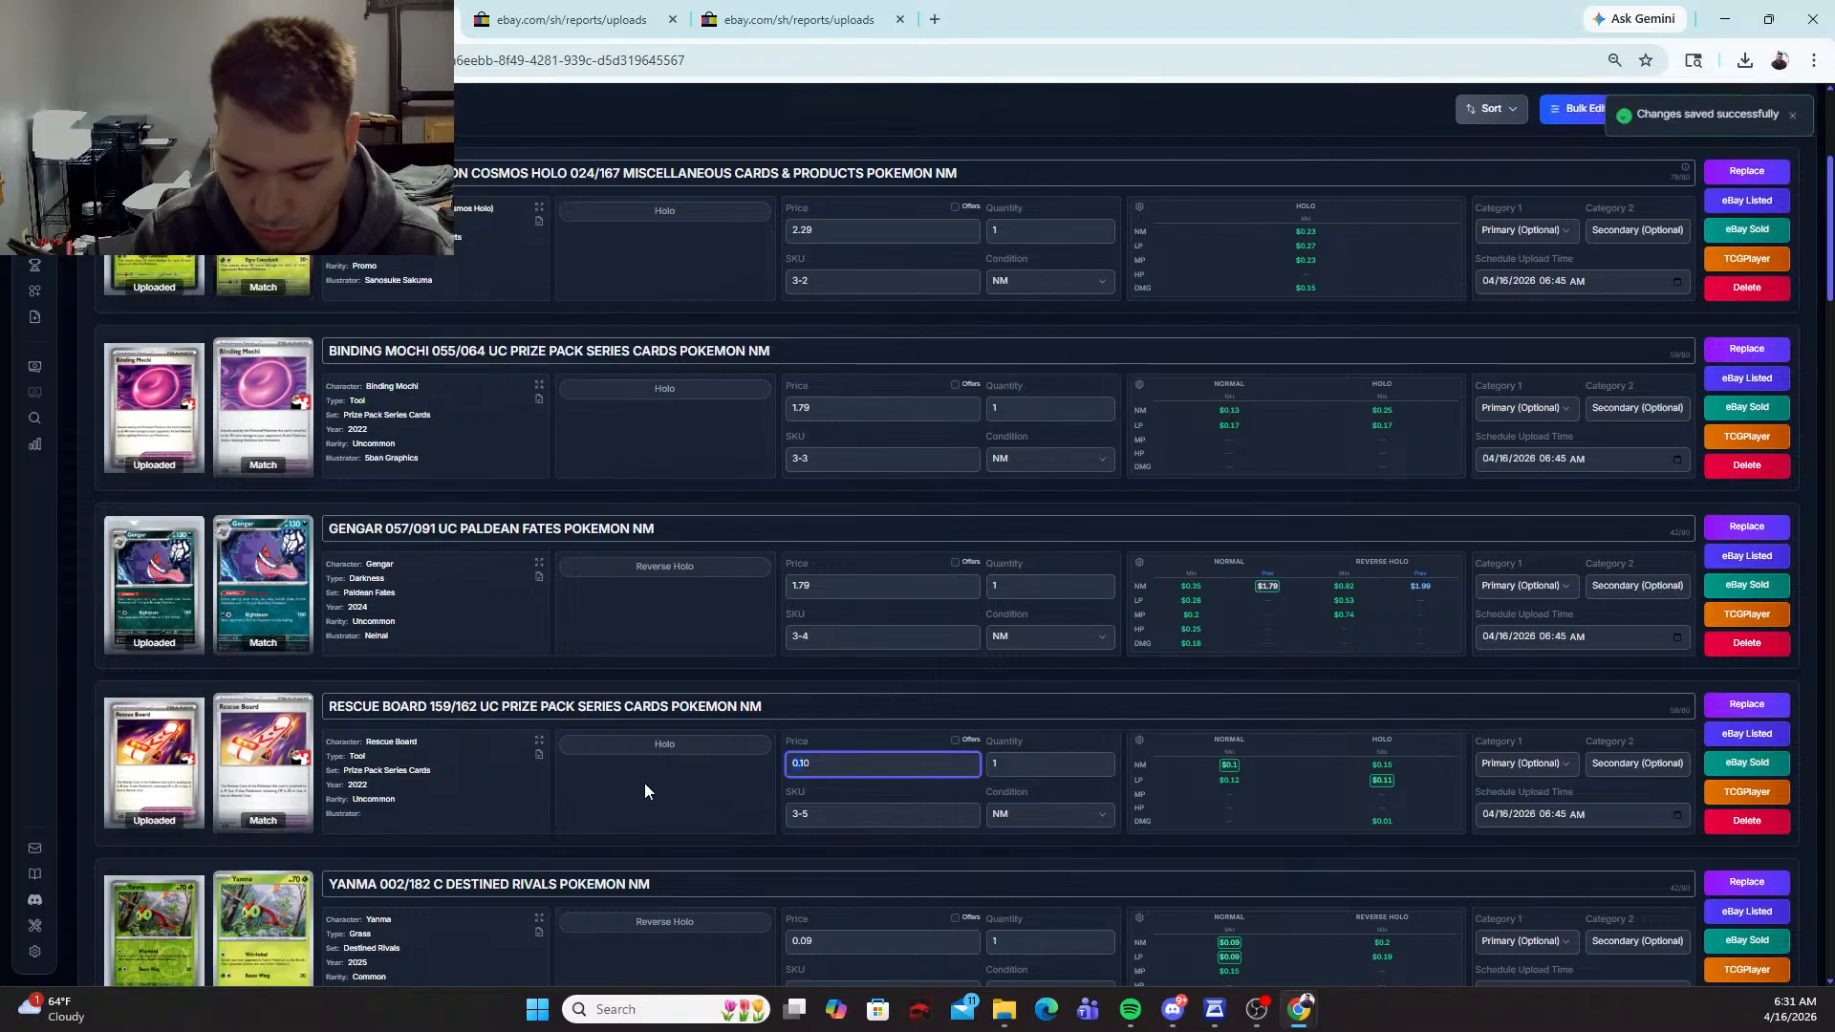
type("1")
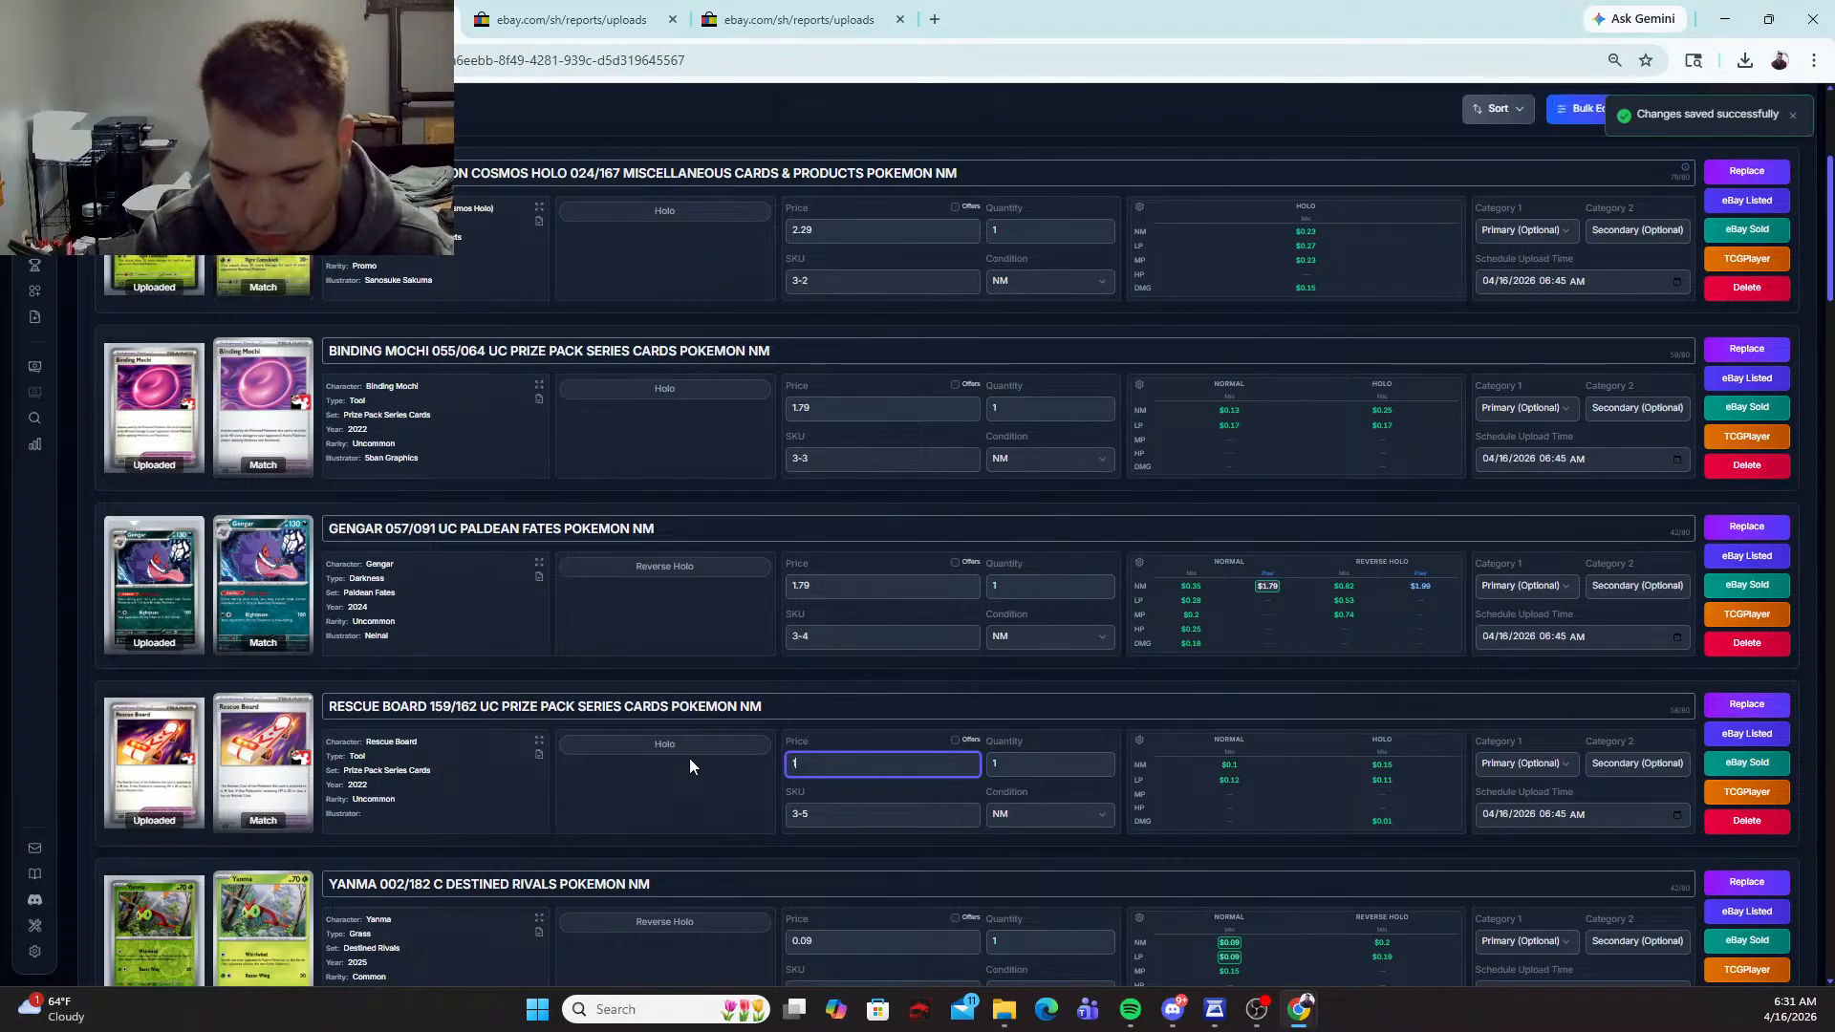
type(".79")
Step: Select the Reverse Holo variant for the Yanma and Pidgey cards and set both prices to 1.99
scroll(690, 759, "down", 2)
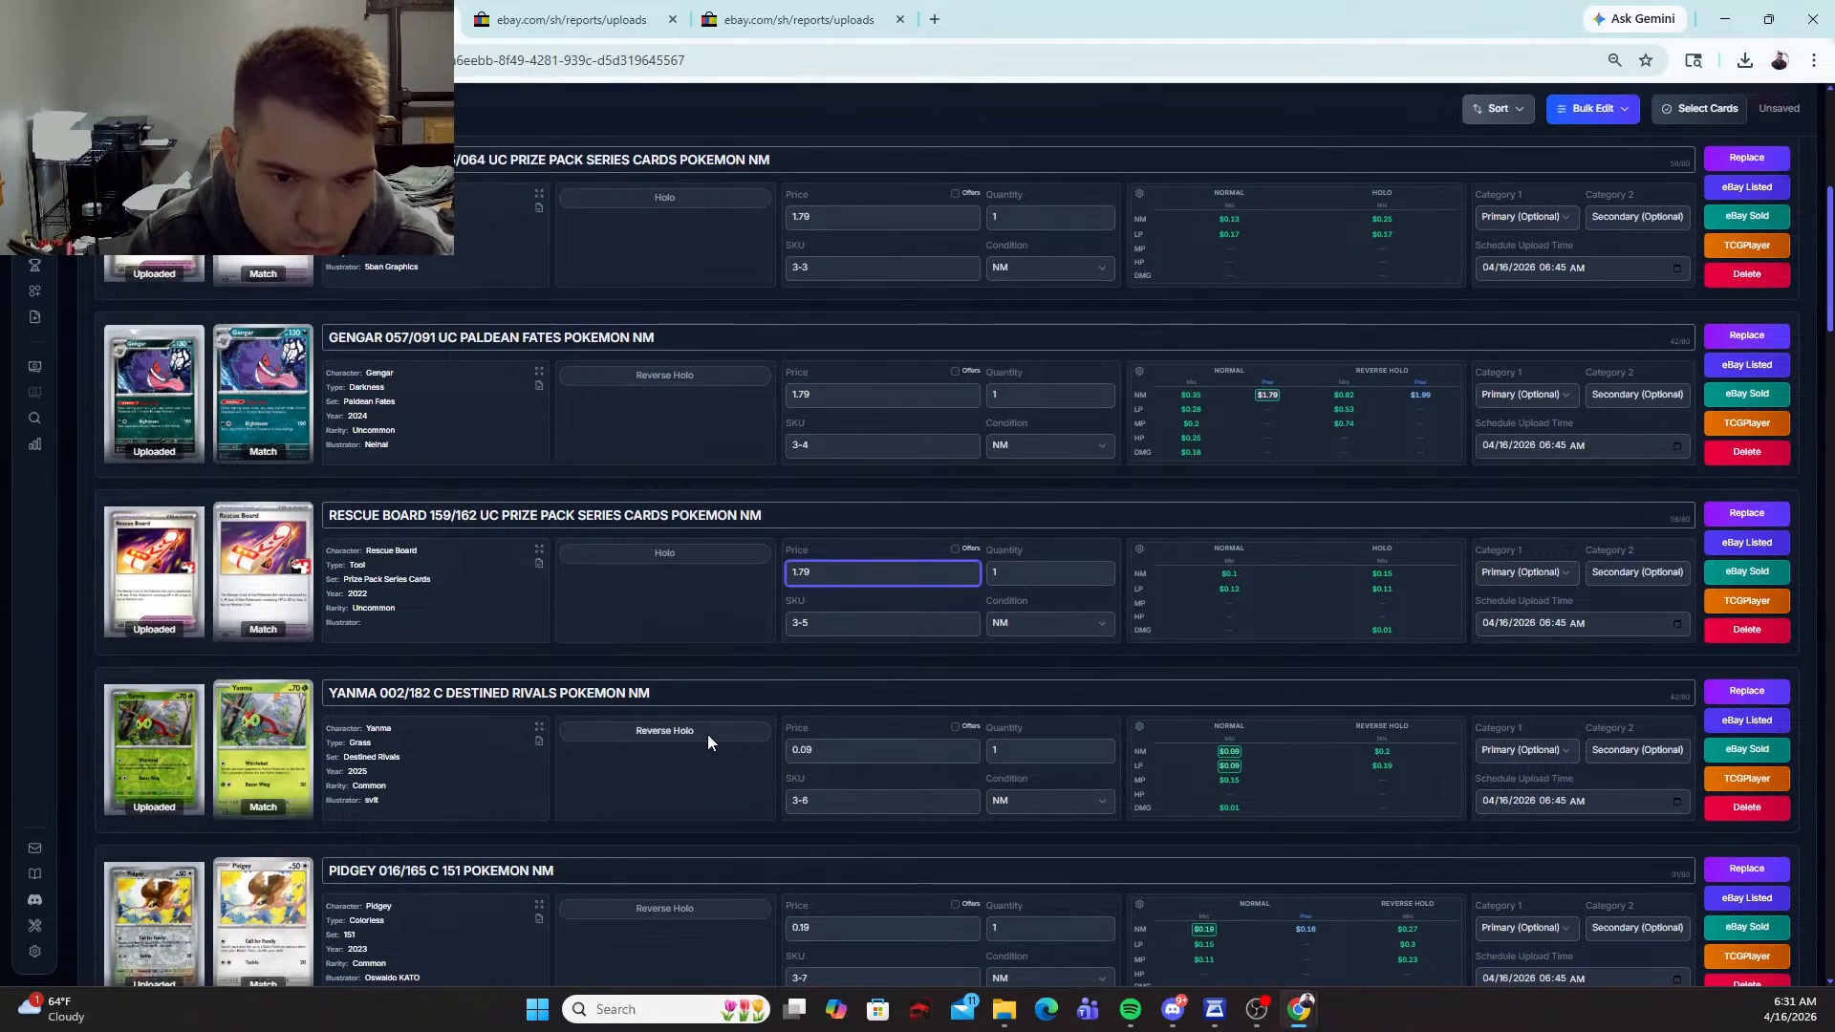
left_click(703, 732)
type("1.9")
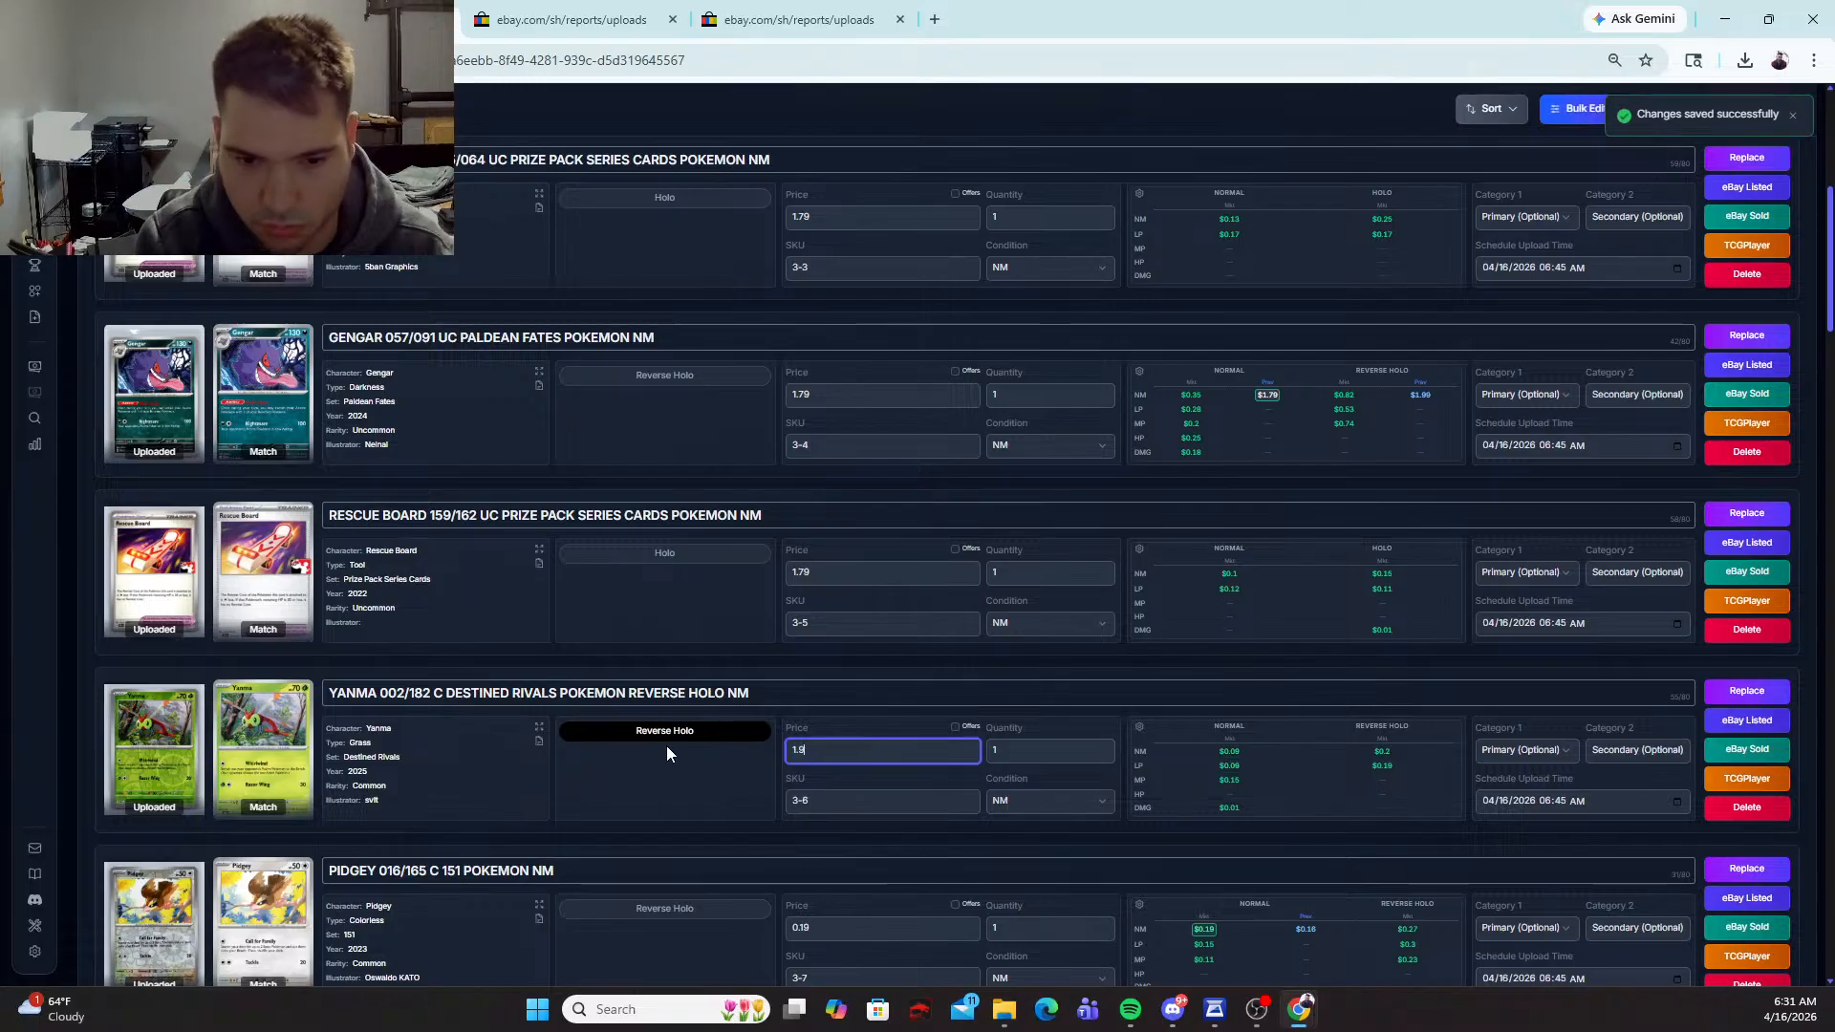
type("9")
scroll(671, 746, "down", 3)
left_click(674, 622)
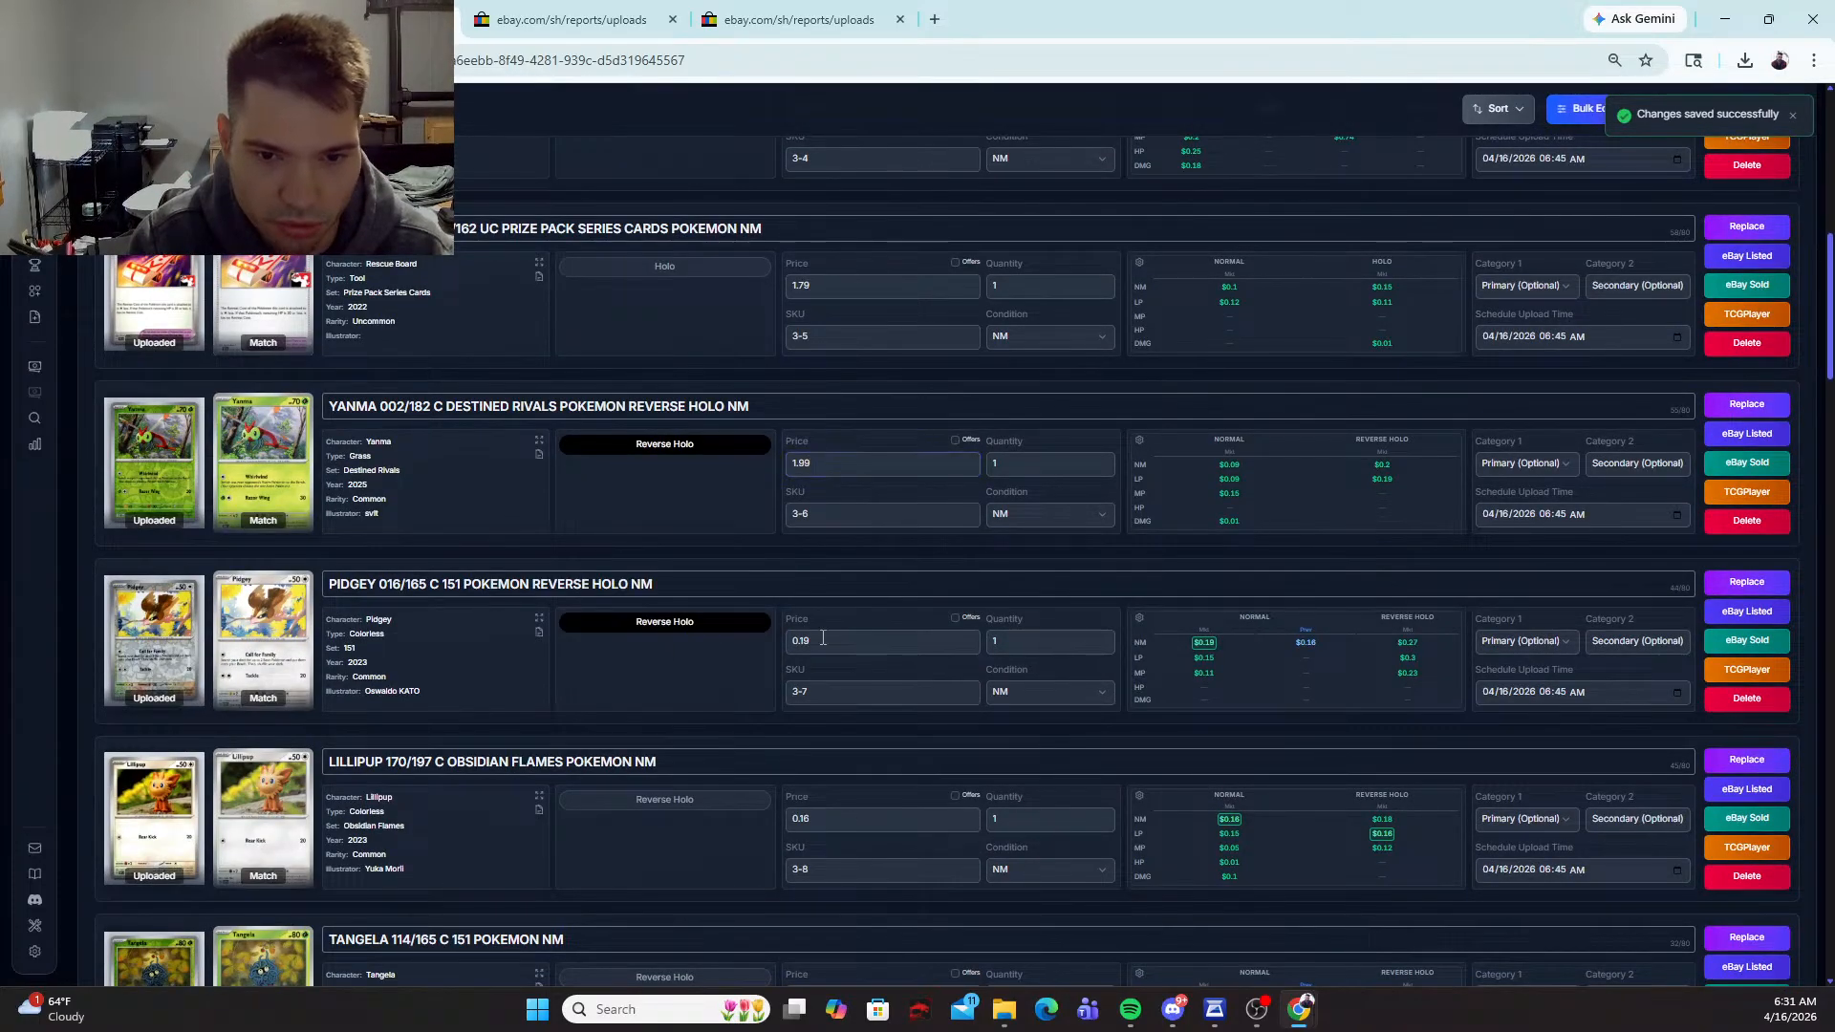
type("1.99")
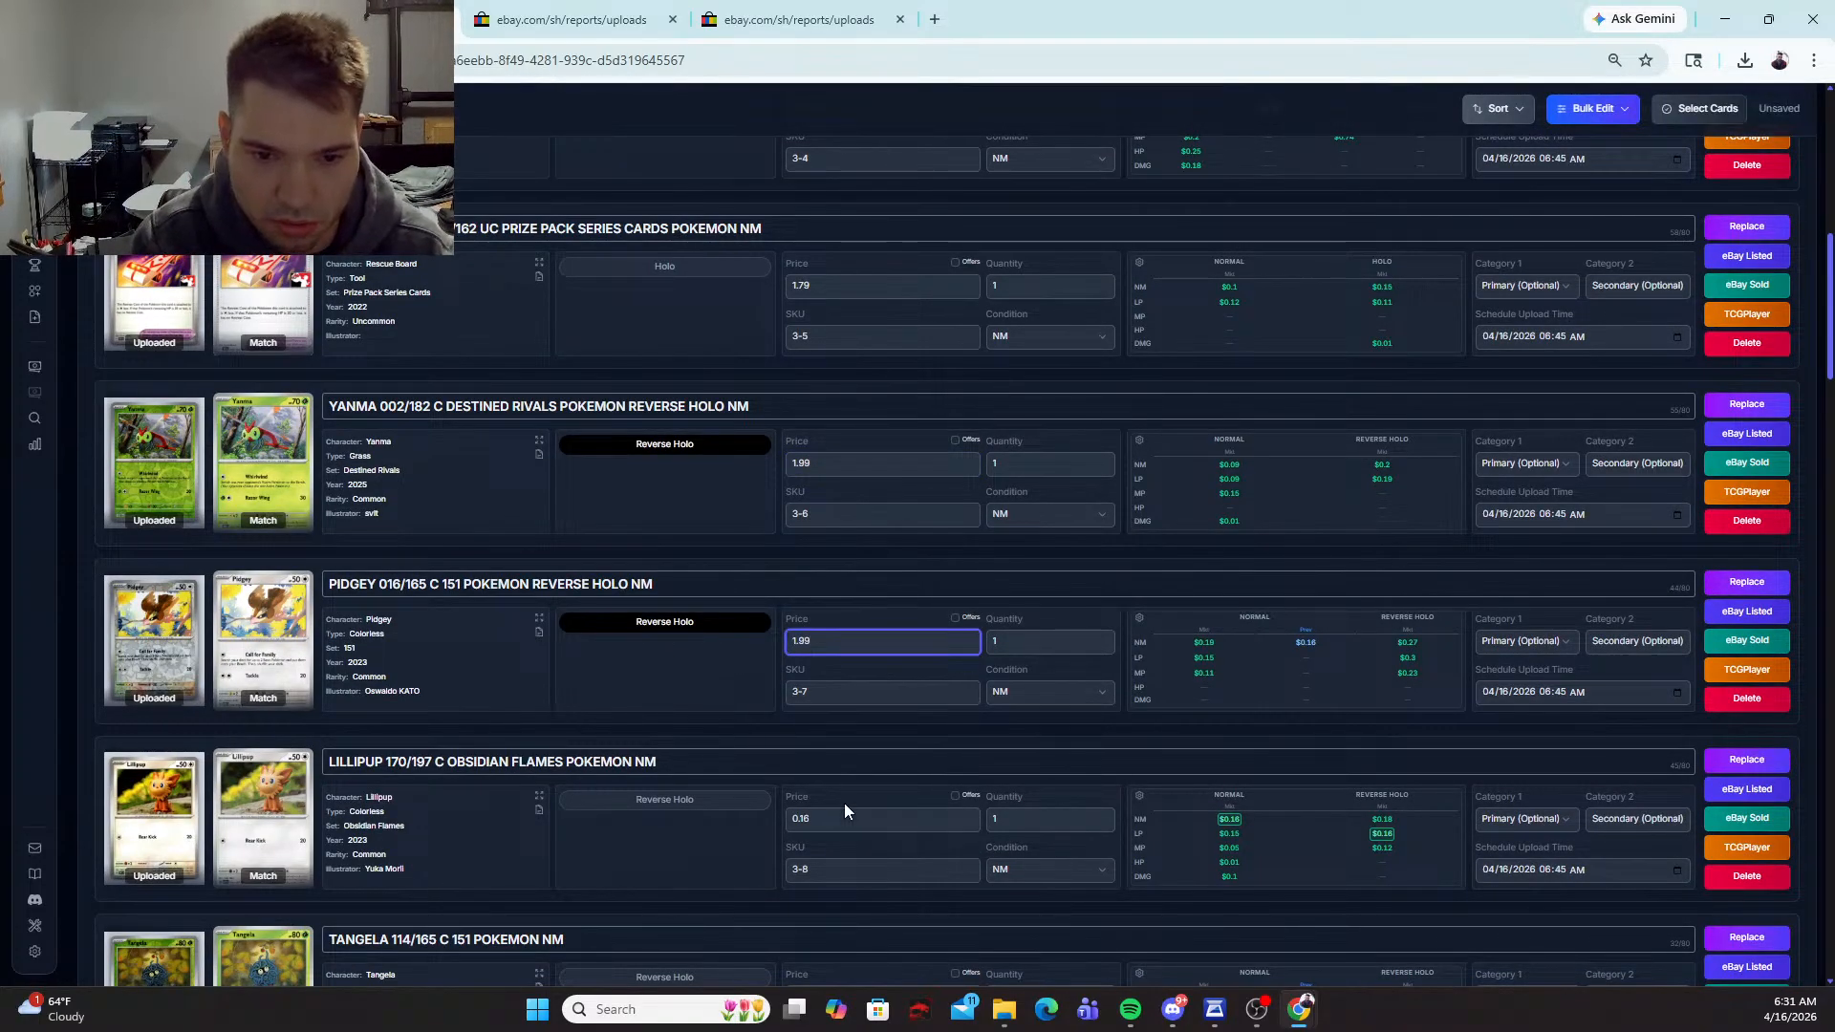
Step: Set the Lillipup card's price to 1.79 and list Tangela as Reverse Holo at 1.99
left_click_drag(845, 811, 770, 828)
type("1.79")
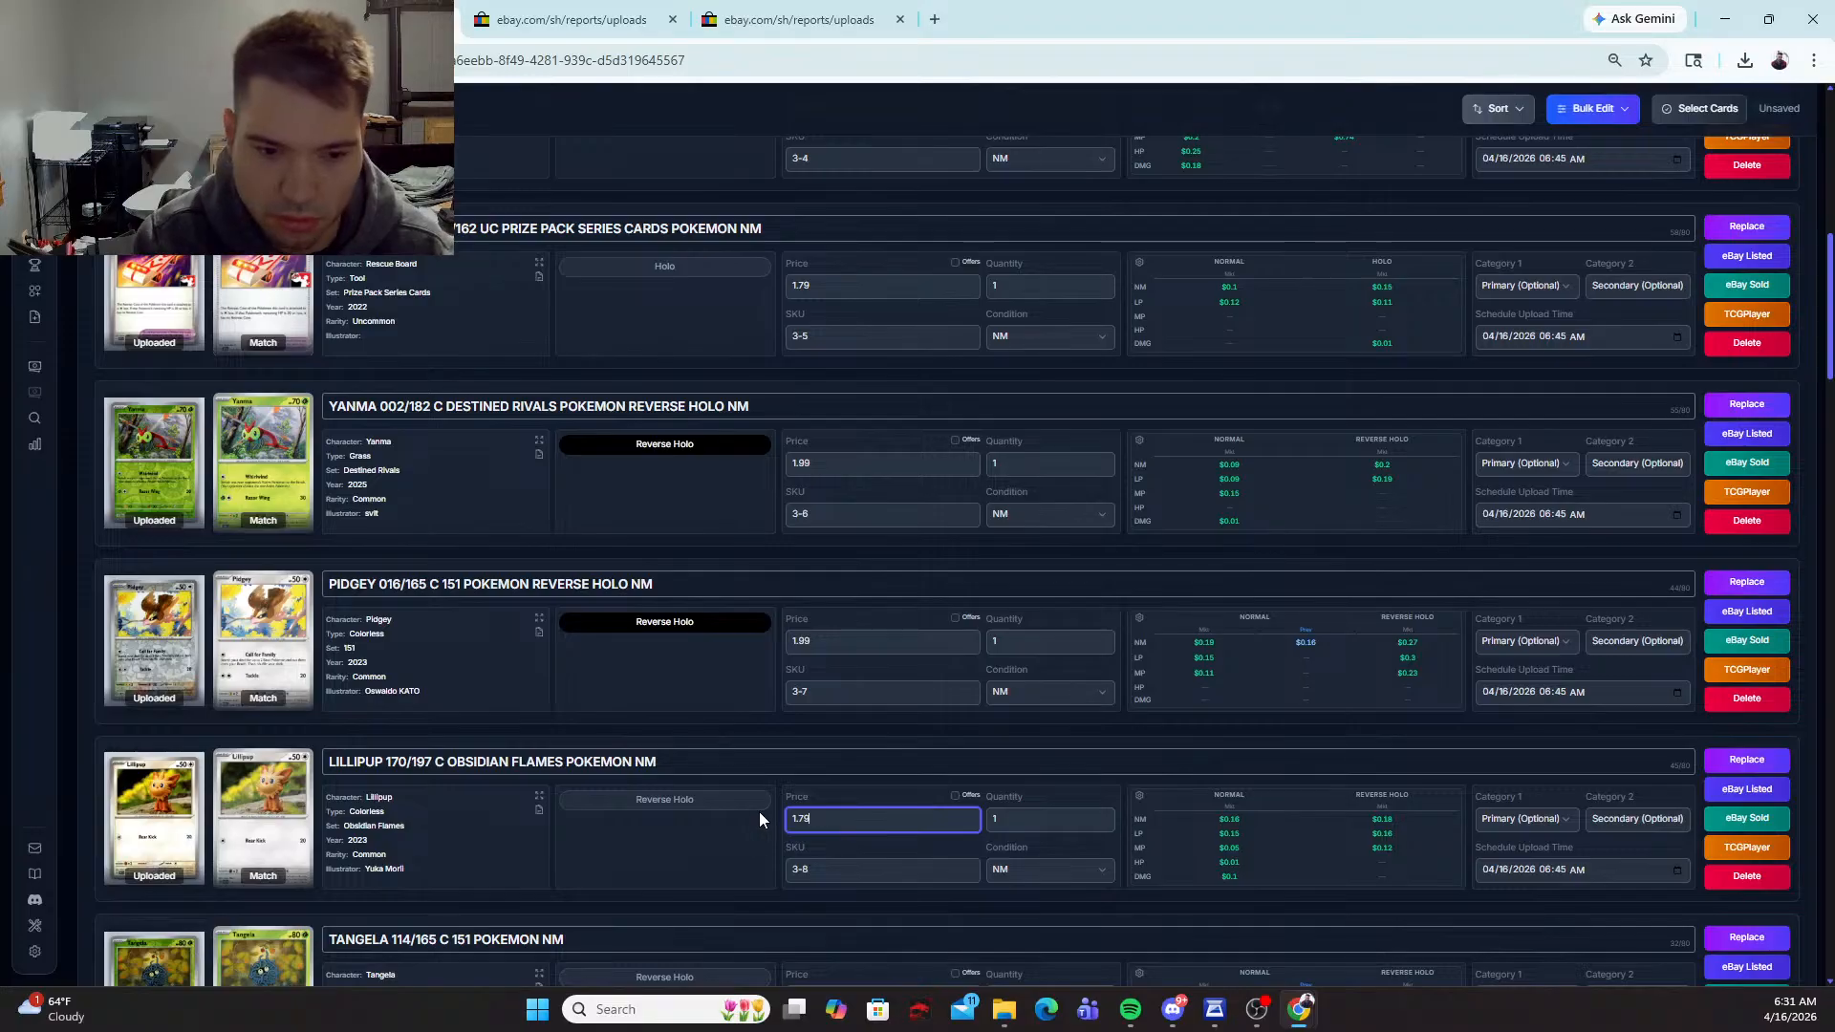
scroll(699, 797, "down", 3)
left_click(588, 694)
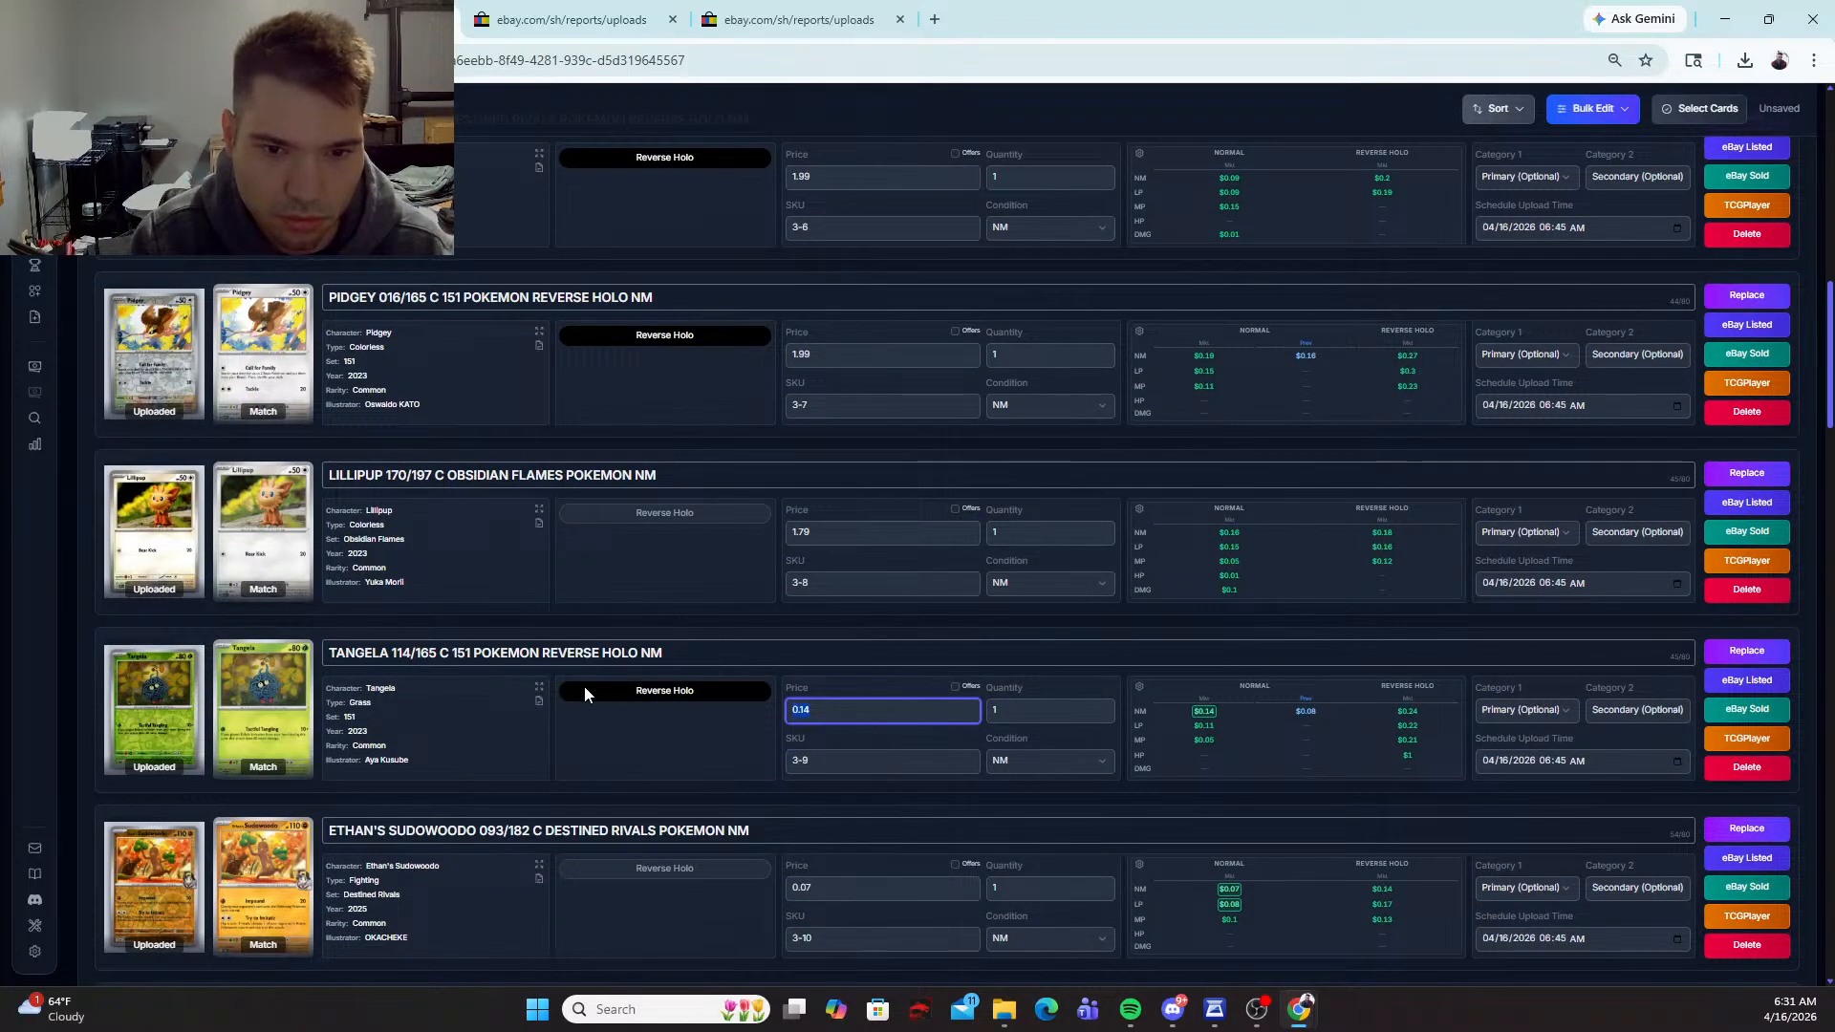
type("1.99")
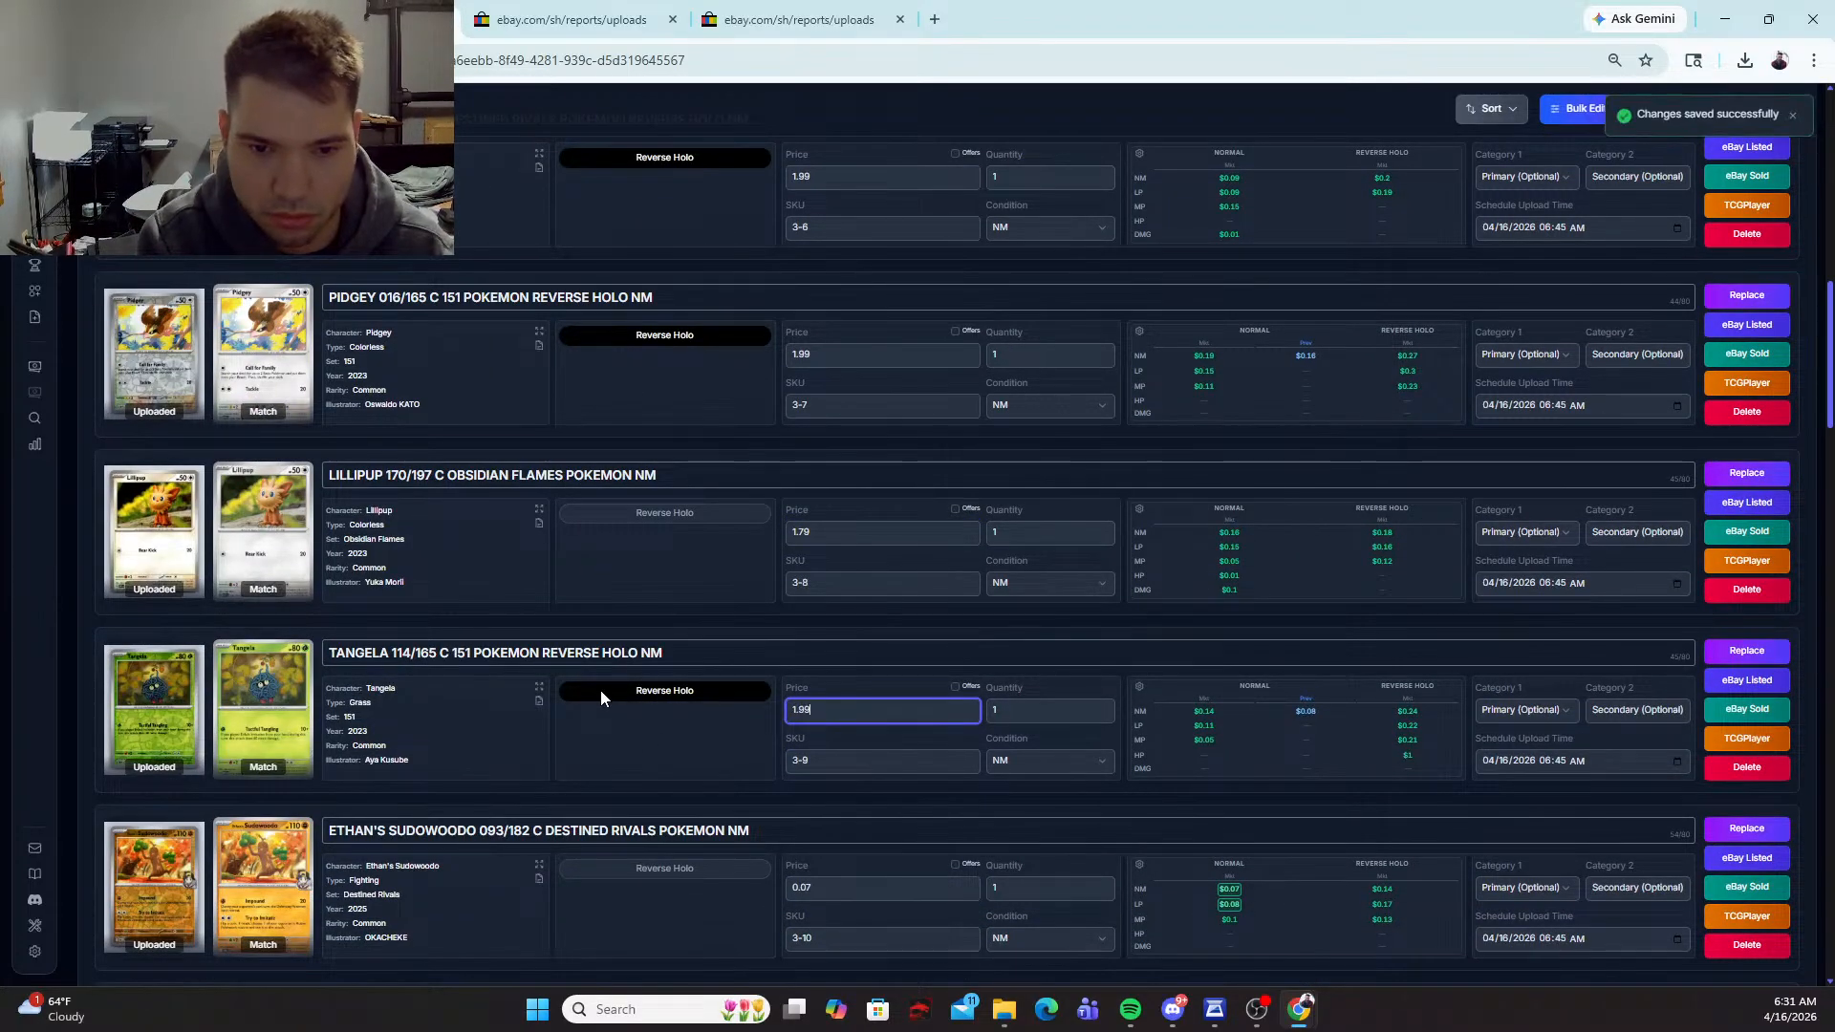
Step: Select the Reverse Holo variant for Ethan's Sudowoodo and Team Rocket's Rattata and set both prices to 1.99
scroll(600, 690, "down", 2)
left_click(658, 679)
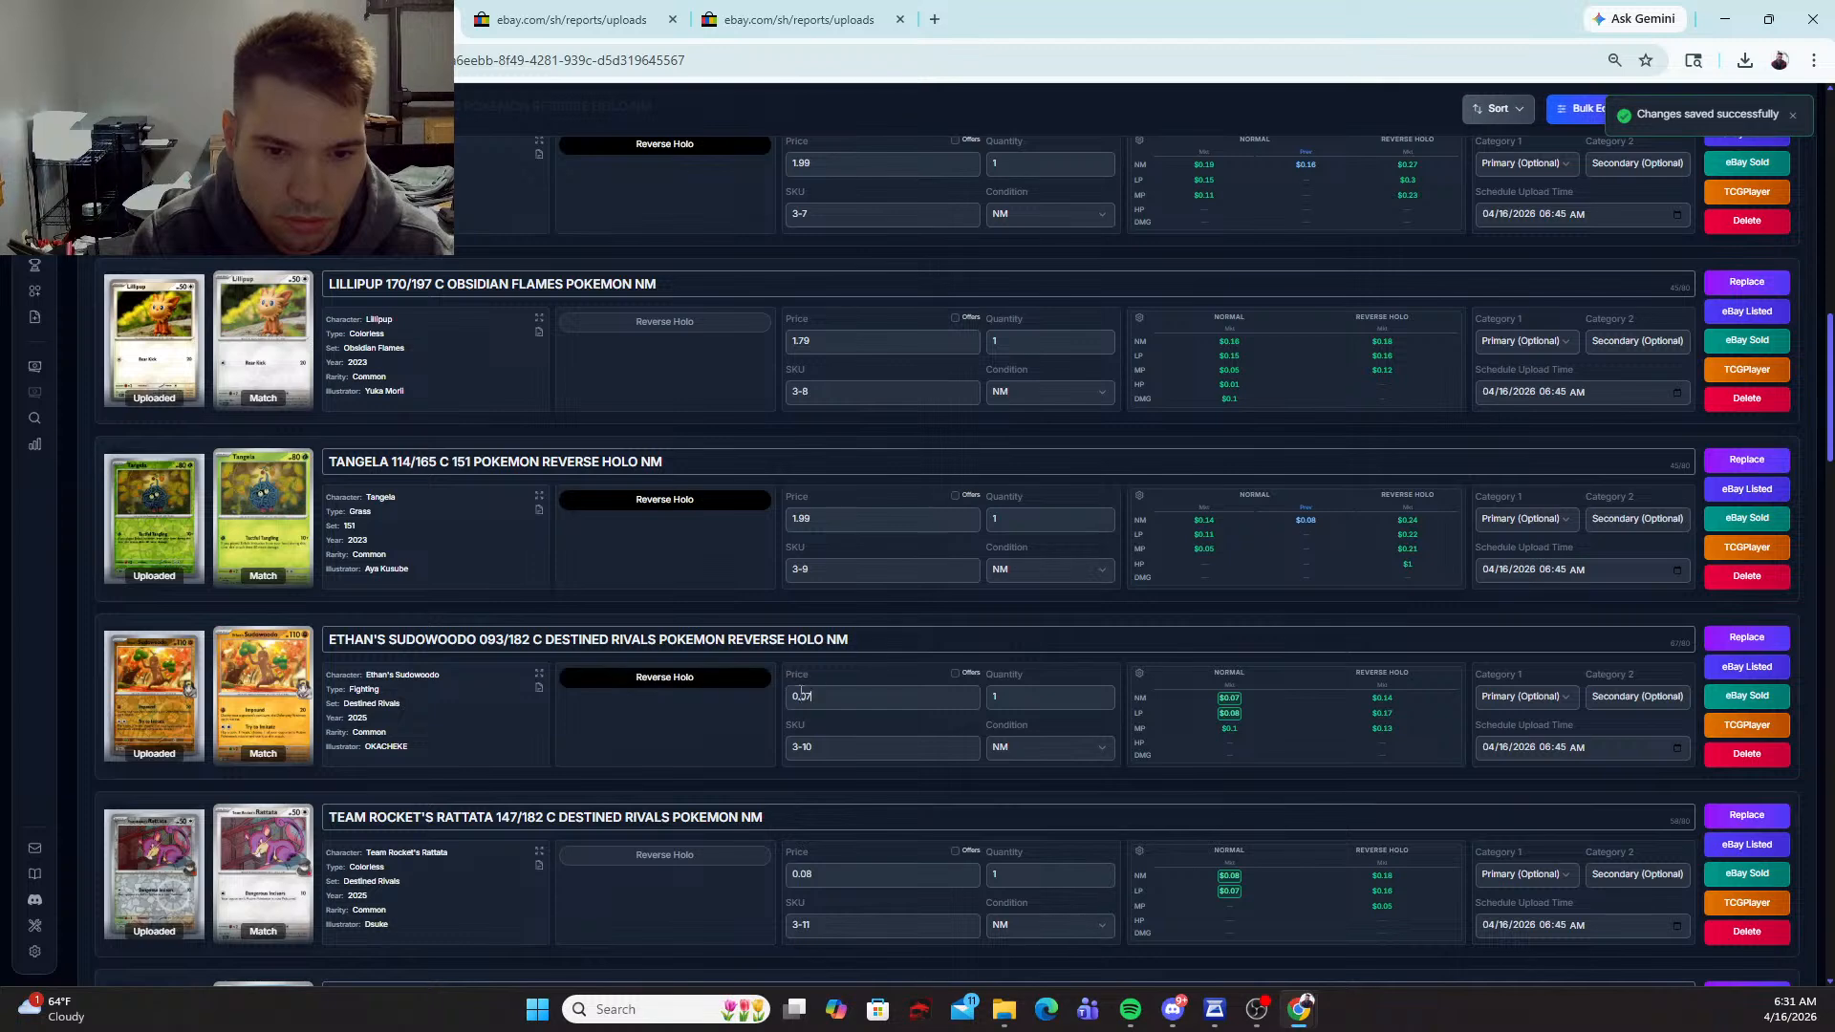
type("1.99")
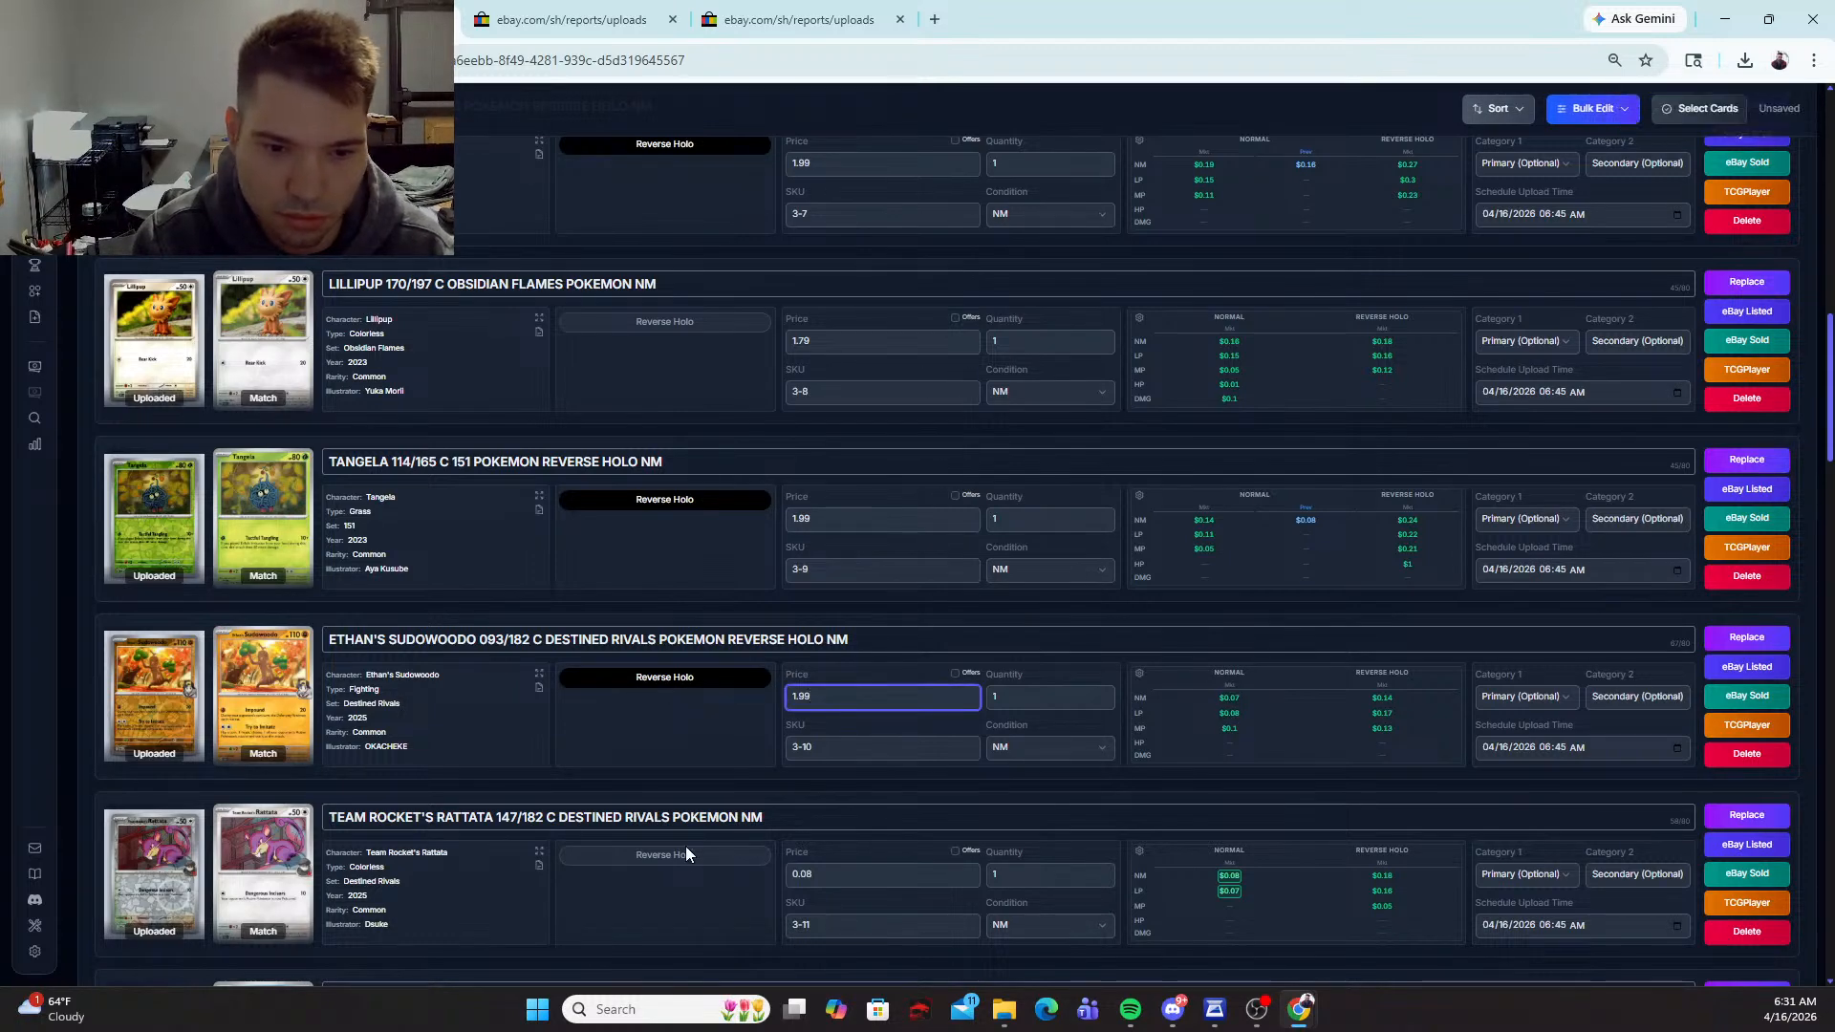
left_click(685, 853)
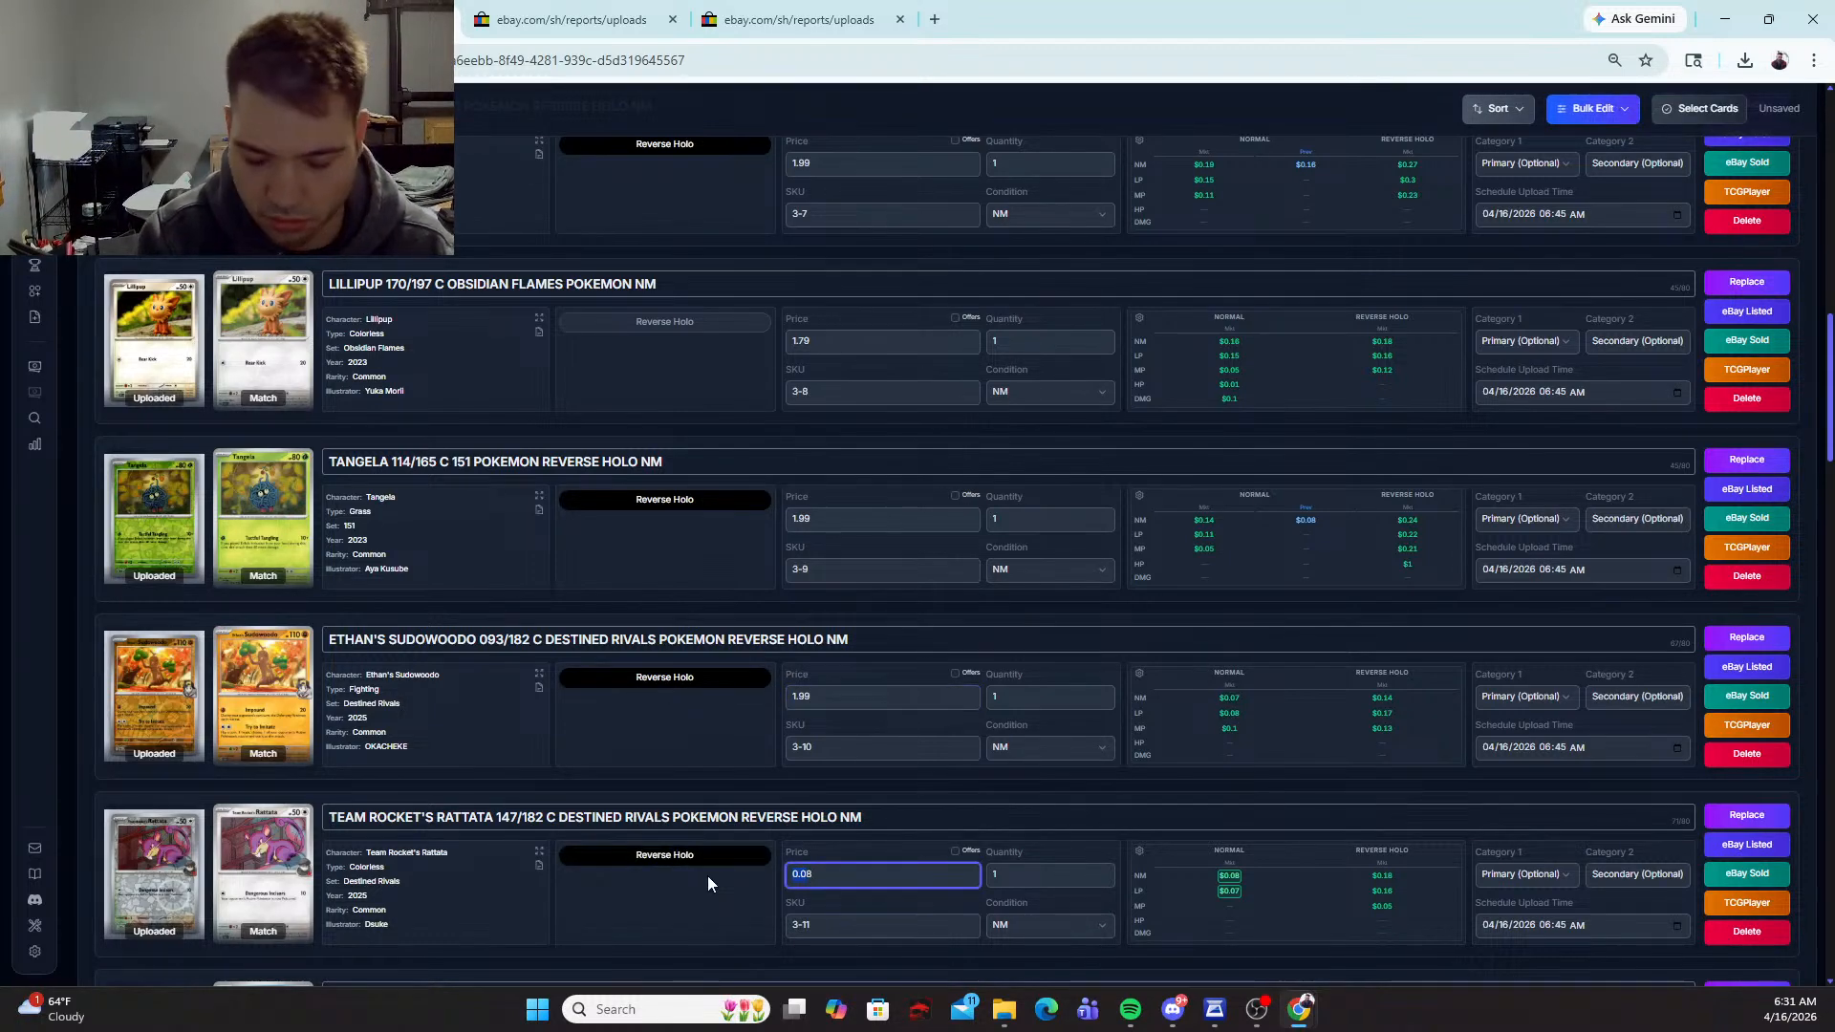
type("1")
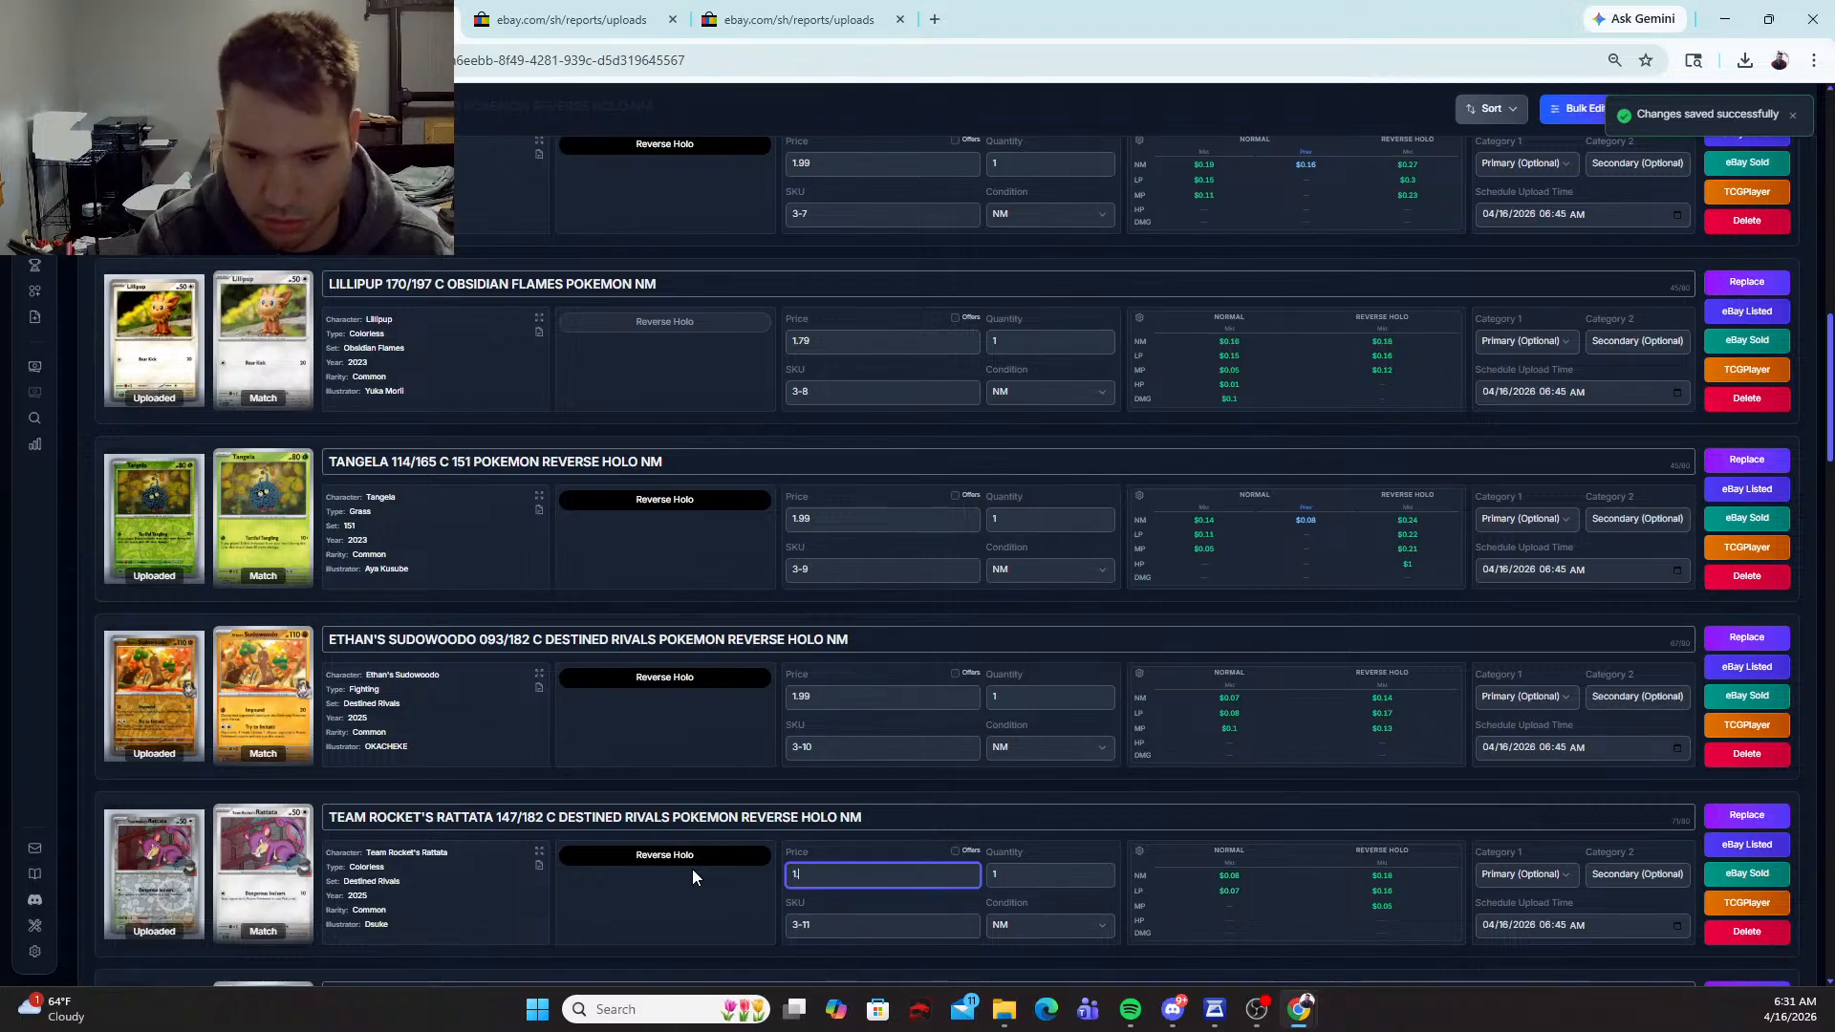
type(".99")
Step: Select the Reverse Holo variant for the Magikarp card and set its price to 1.99
scroll(675, 862, "down", 3)
left_click(640, 742)
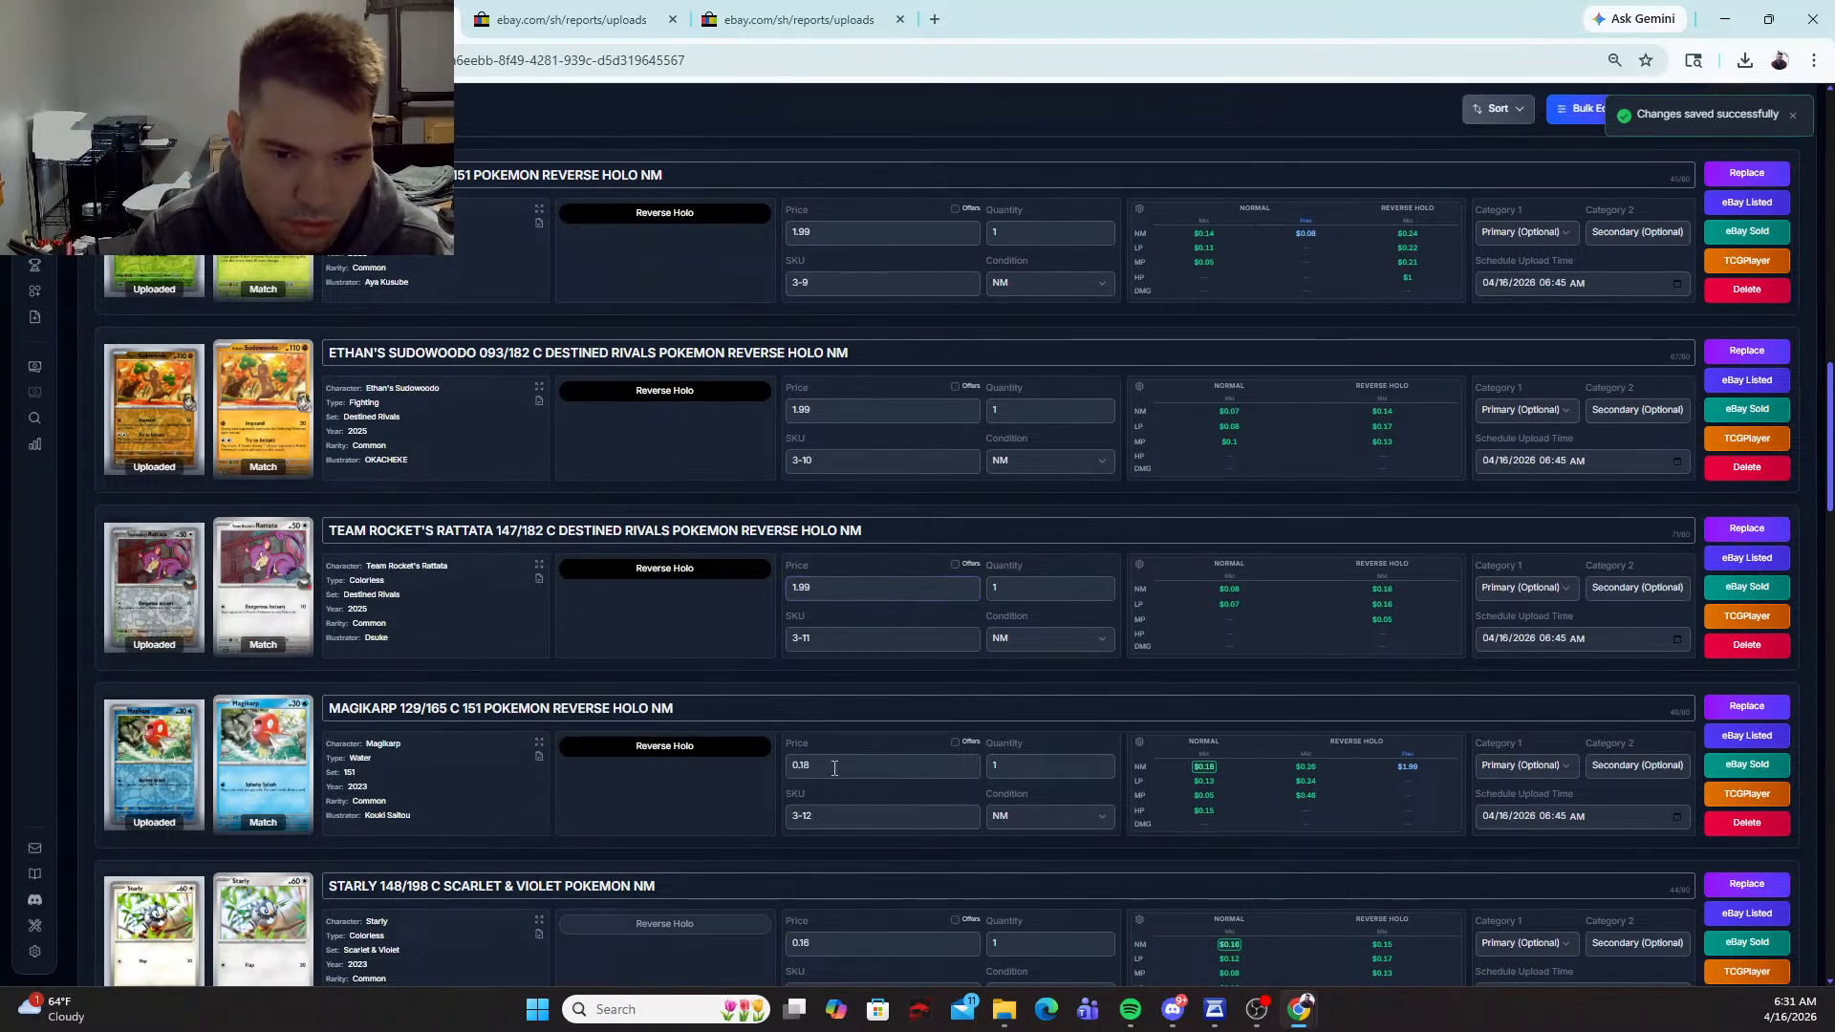
left_click(835, 768)
type("1.9")
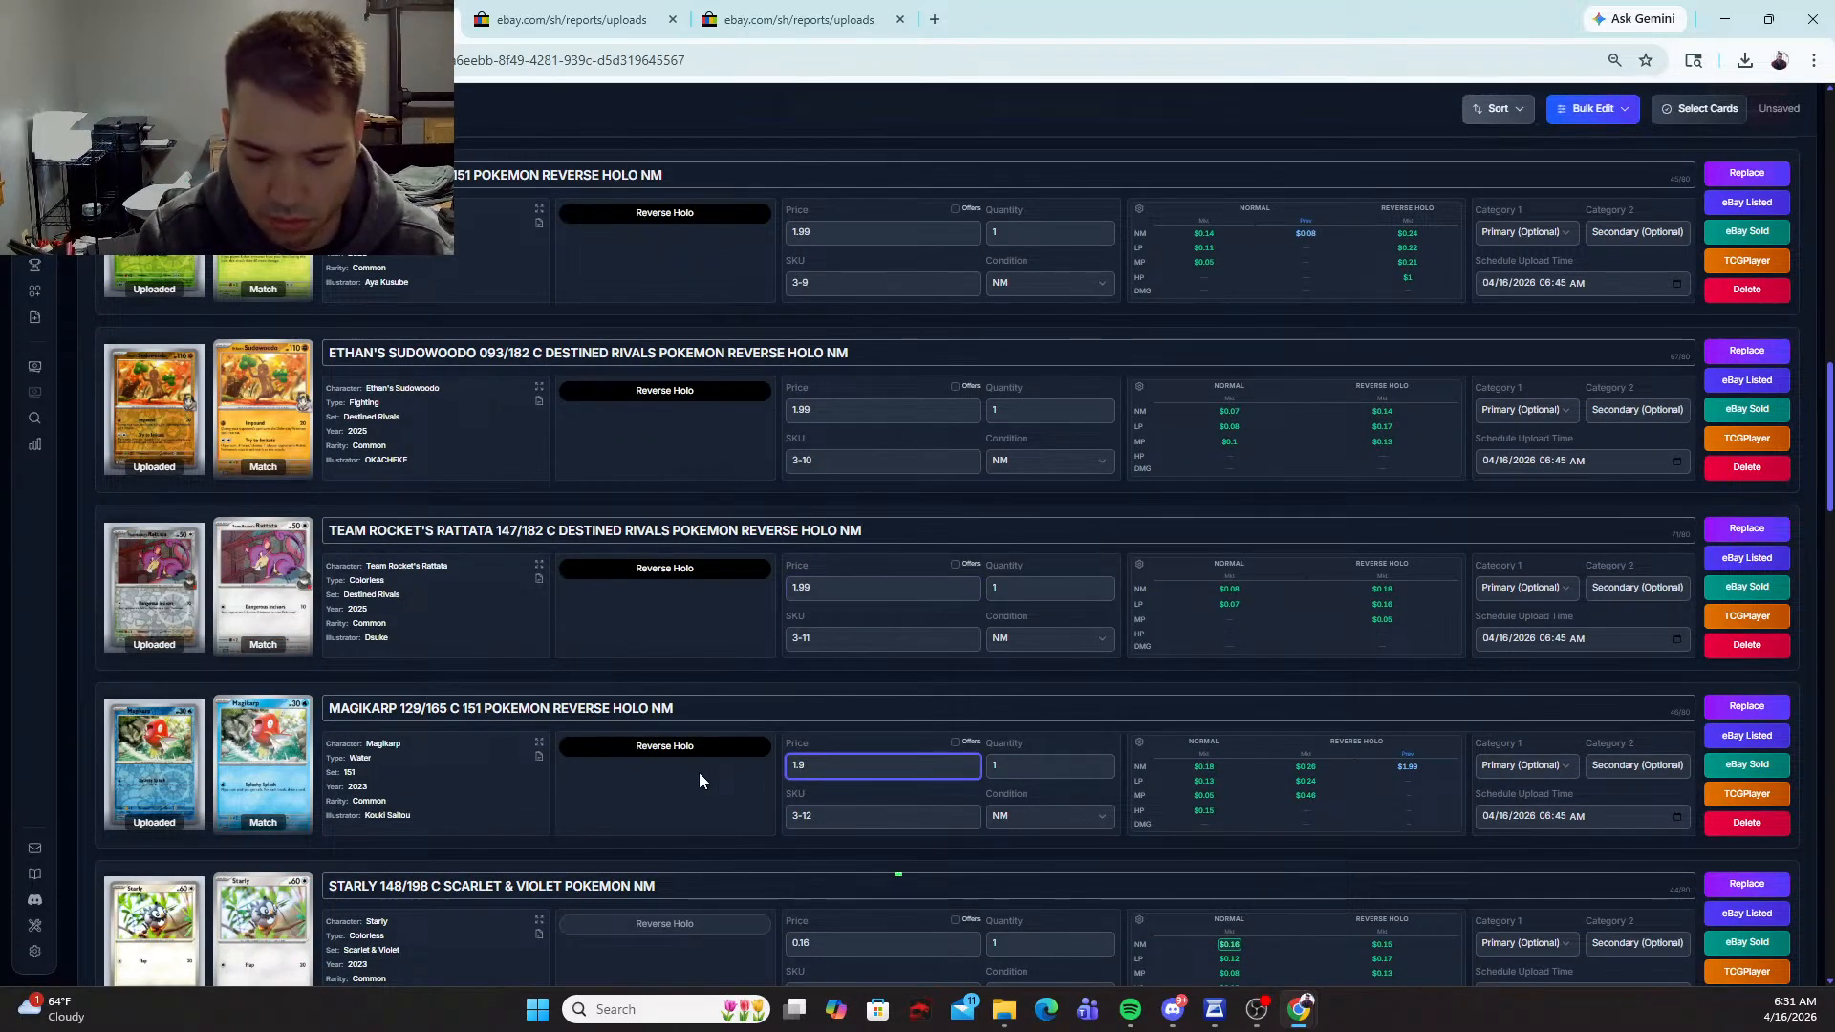
type("9")
left_click(662, 922)
scroll(835, 891, "down", 2)
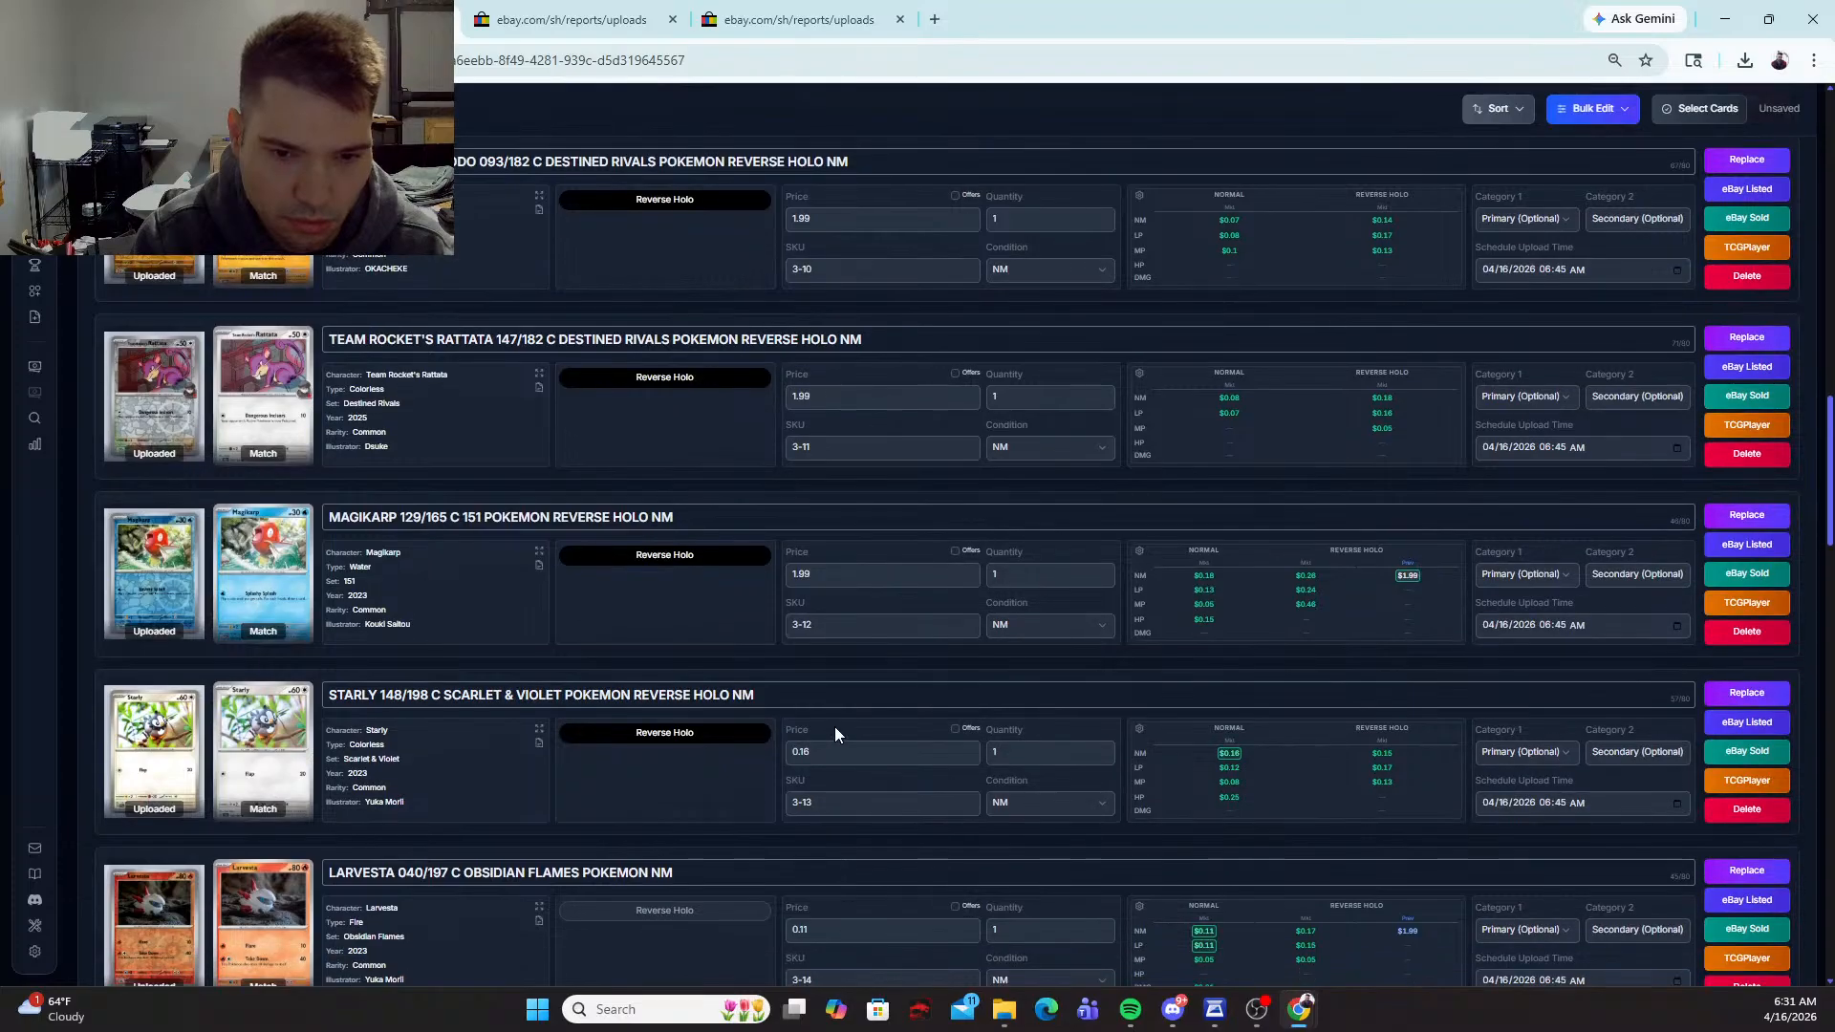
left_click(785, 753)
type("1.99")
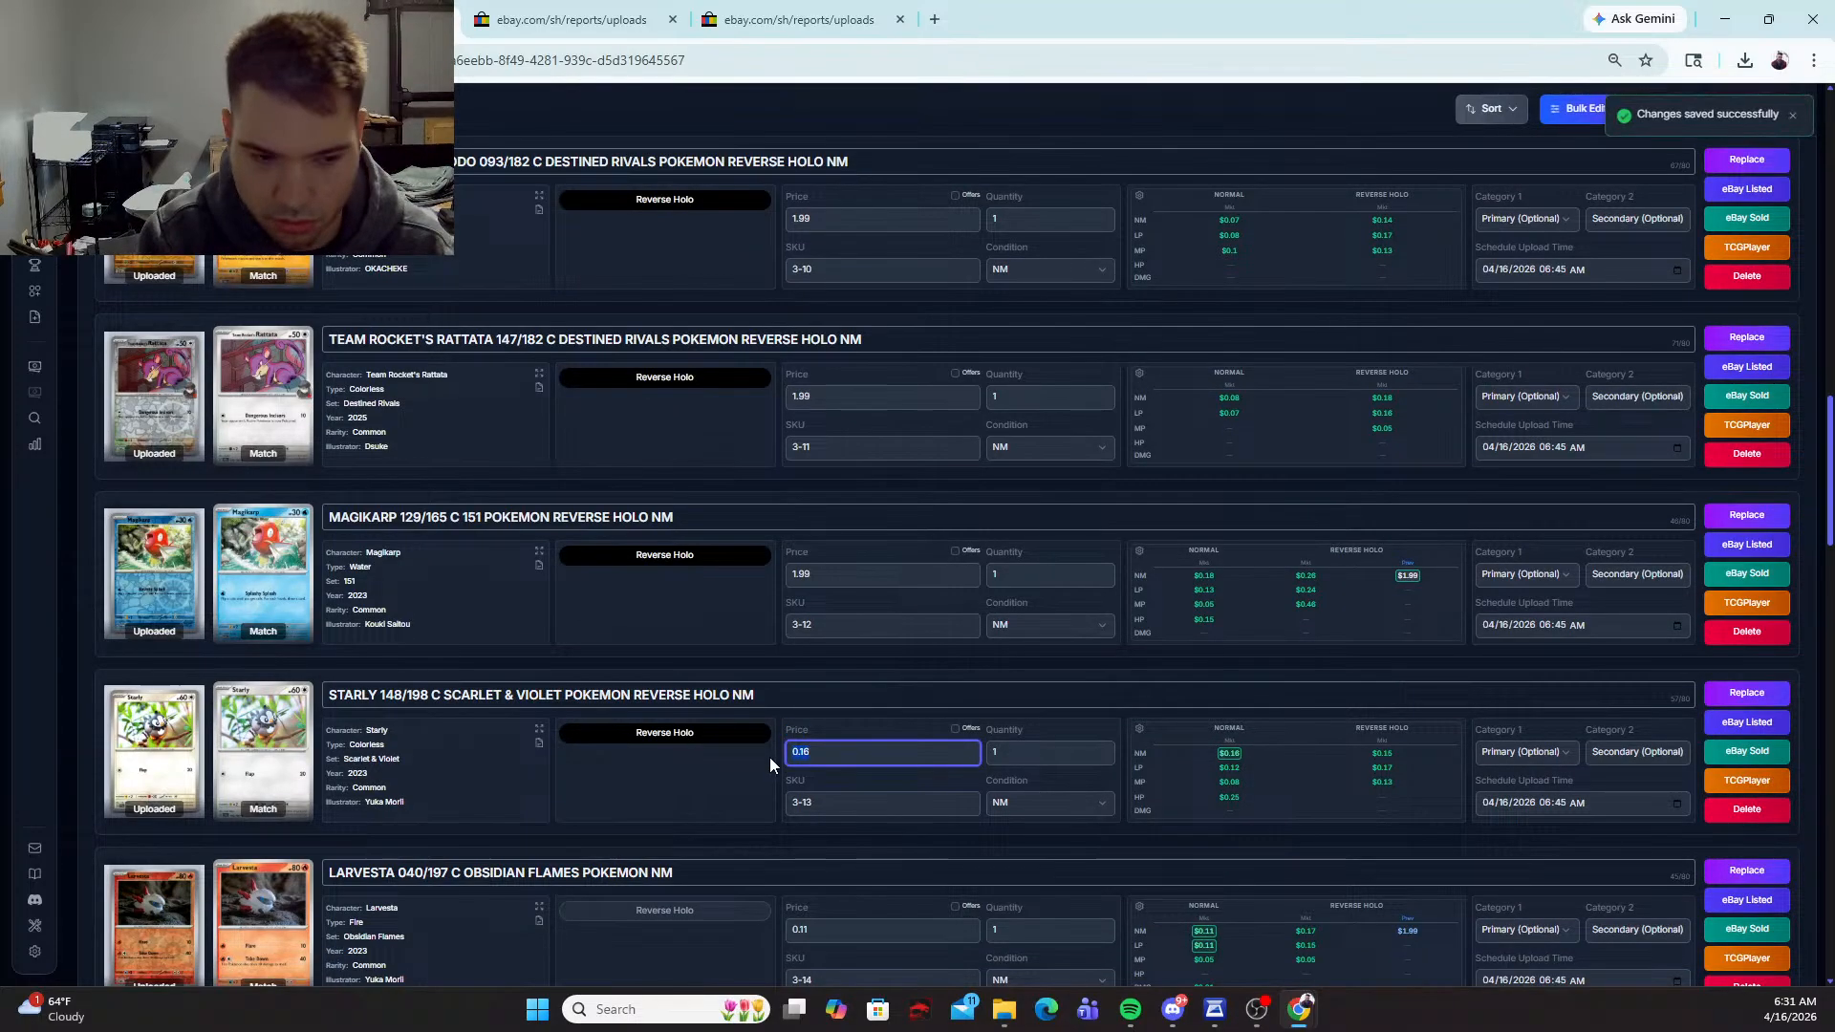
left_click(666, 736)
Step: Set the Starly card's price to 1.79
left_click(825, 755)
key("BackSpace")
key("BackSpace")
type("79")
Step: Select the Reverse Holo variant for the Larvesta card and set its price to 1.99
scroll(581, 760, "down", 2)
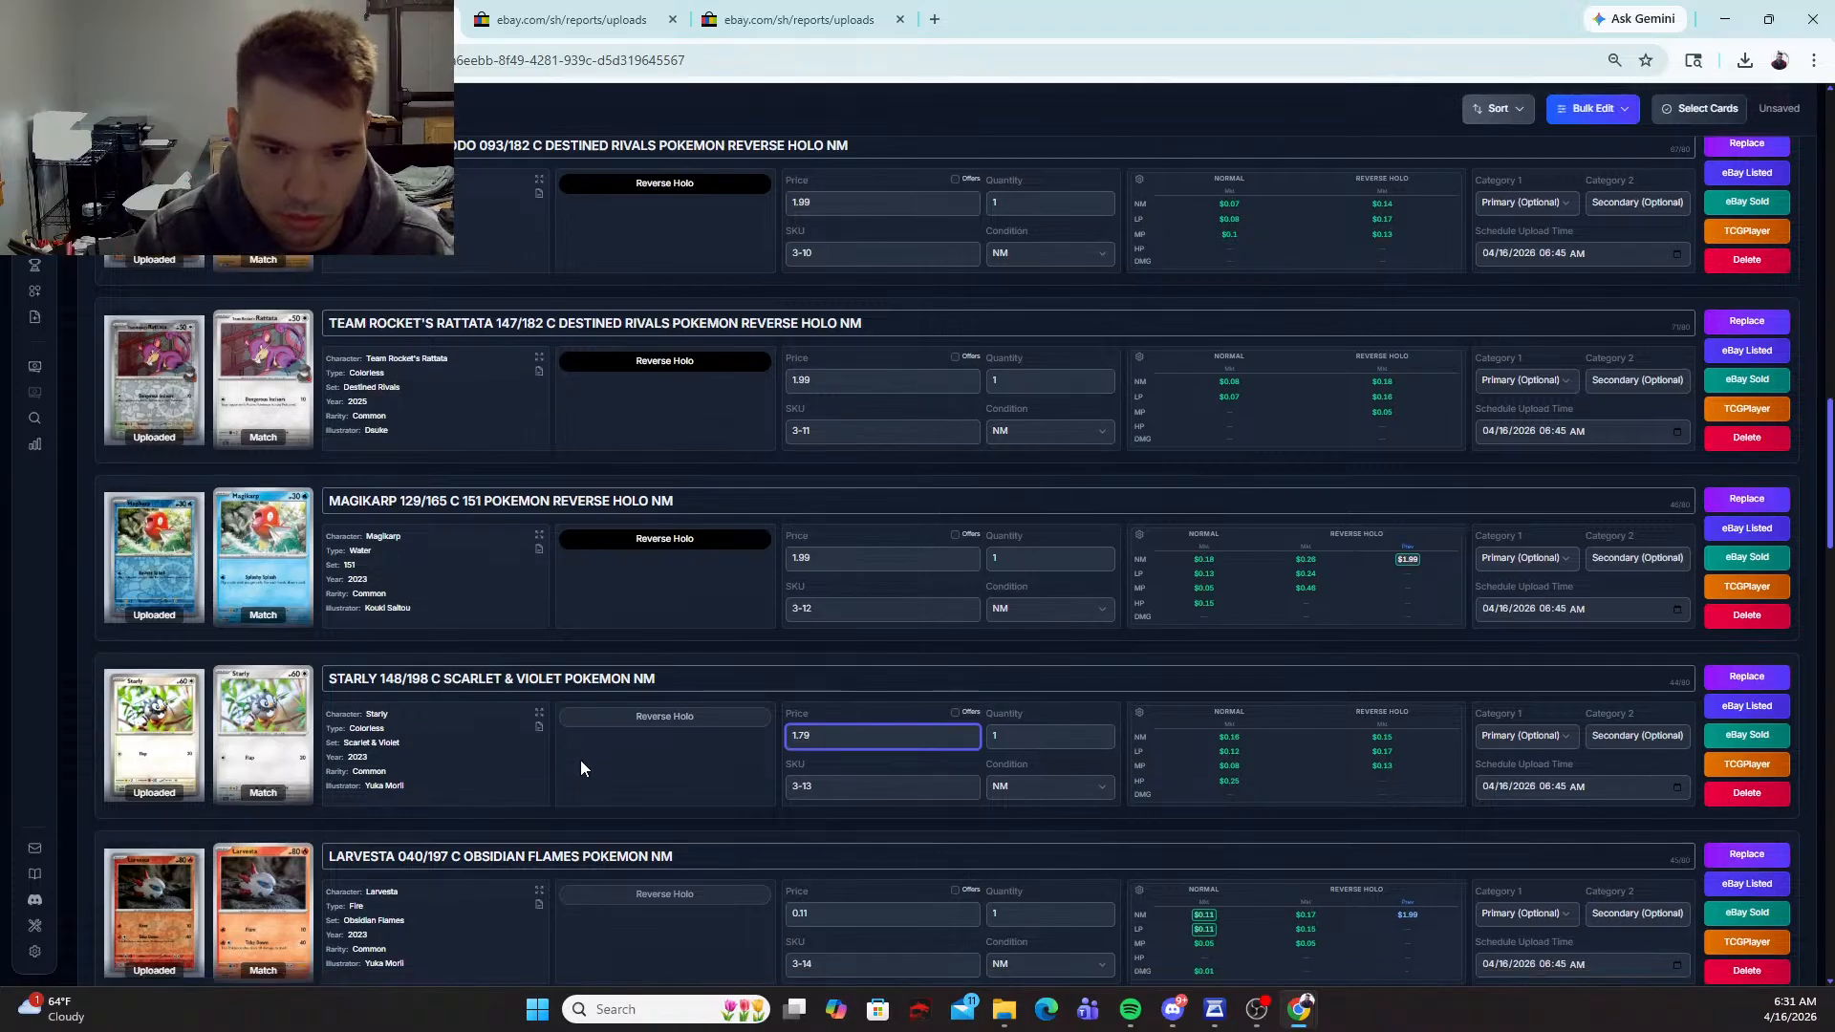
left_click(661, 721)
key("Tab")
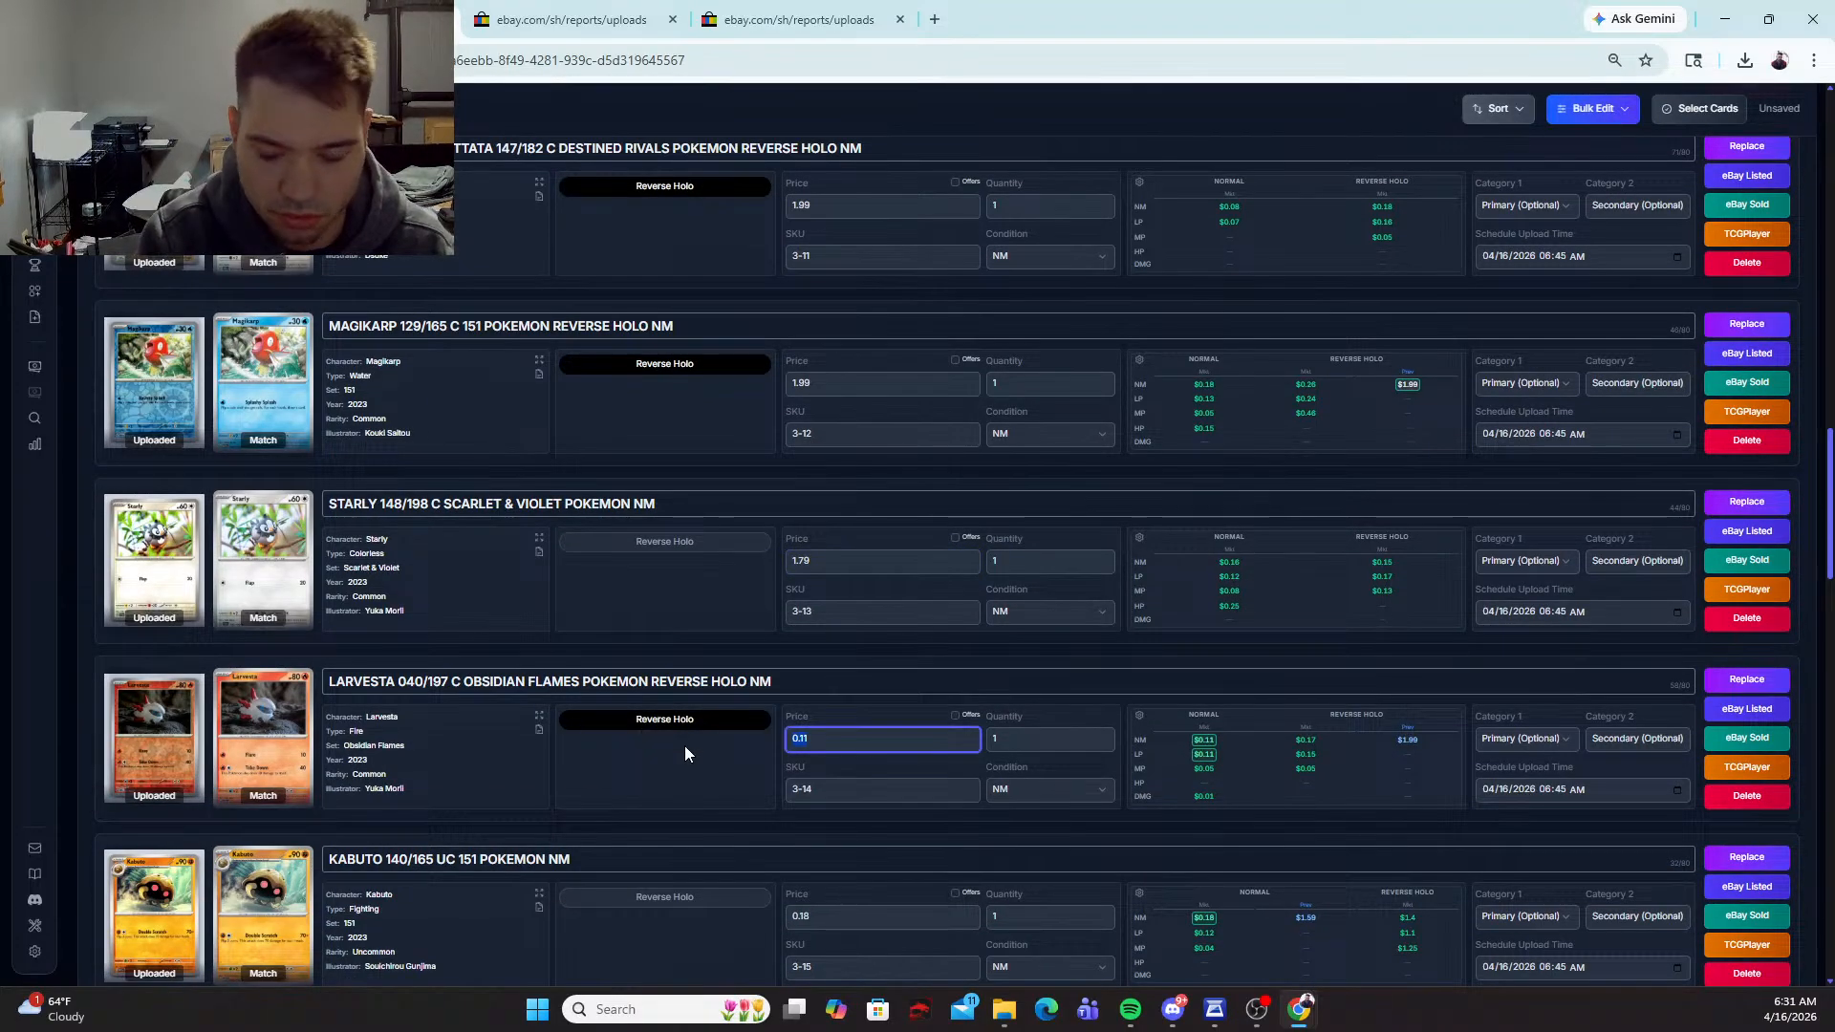
type("1.99")
Step: Set the Kabuto card's price to 1.59
scroll(684, 753, "down", 3)
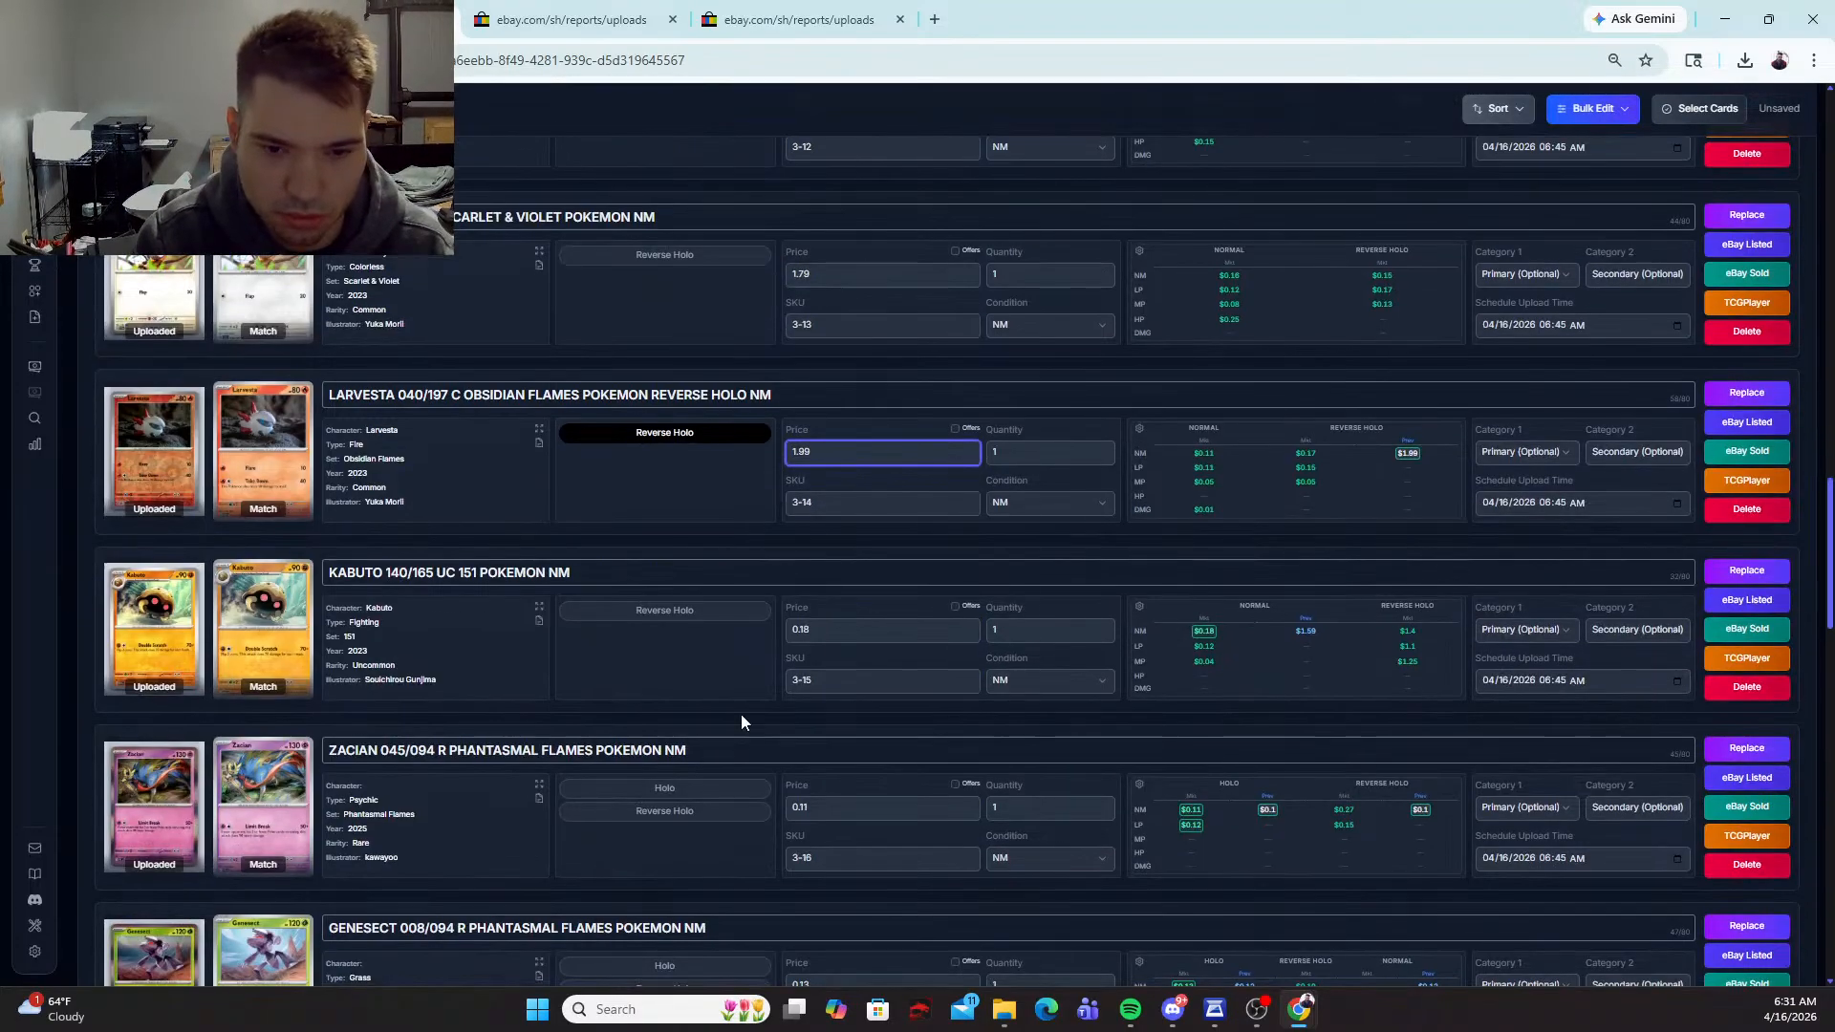
left_click(779, 628)
key("BackSpace")
key("BackSpace")
key("BackSpace")
key("BackSpace")
type("1.59")
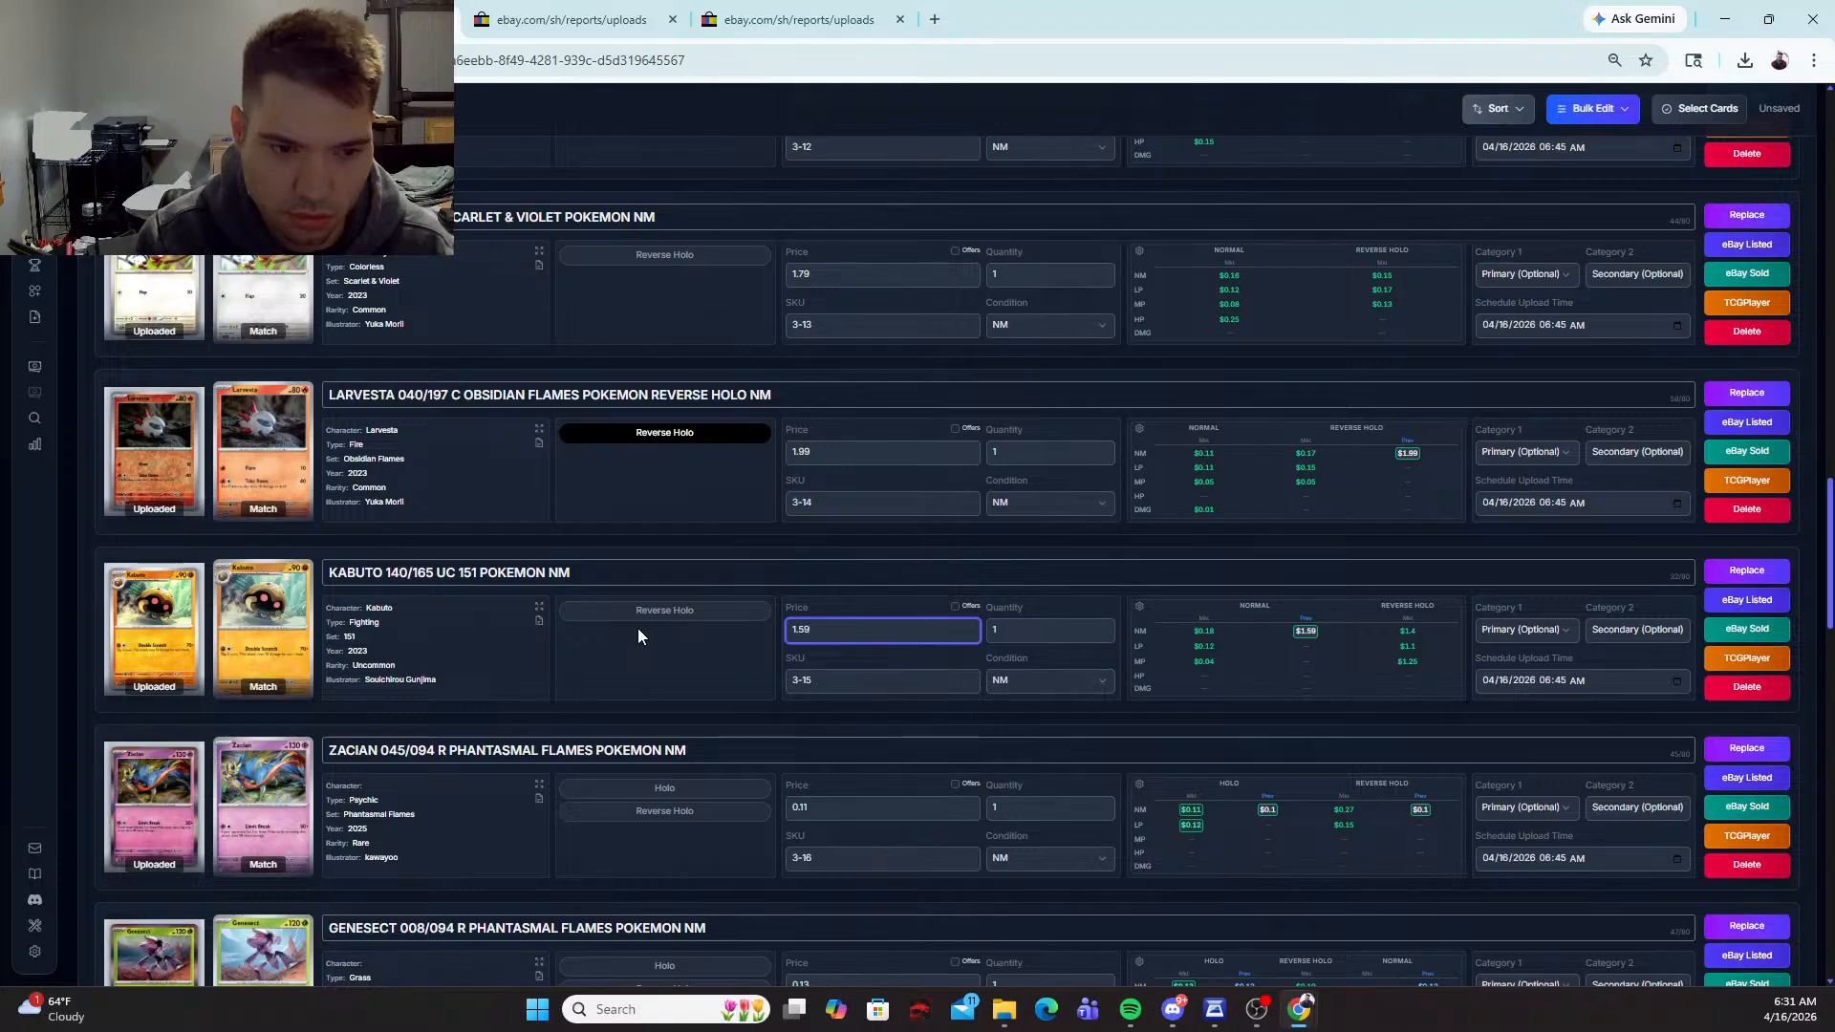
Step: Select the Holo variant for the Zacian and Genesect cards and set both prices to 1.99
left_click(650, 784)
key("Tab")
type("1.99")
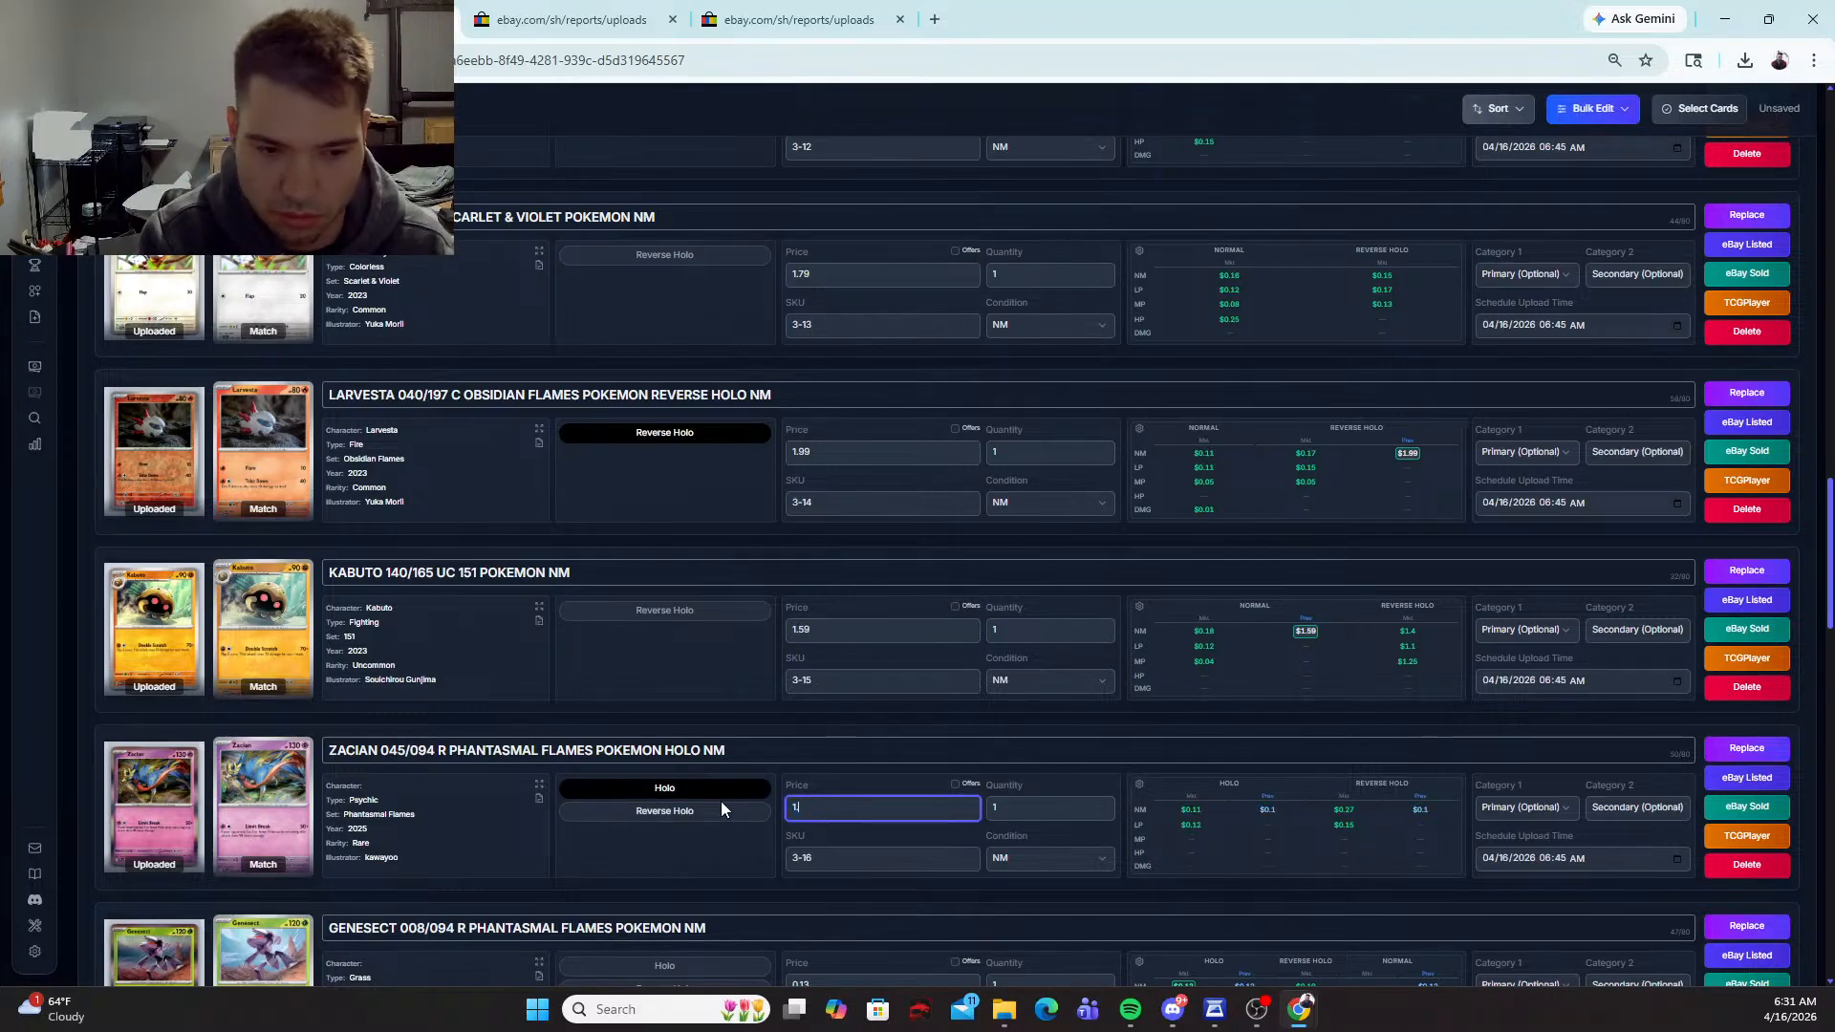
scroll(684, 893, "down", 1)
left_click(678, 866)
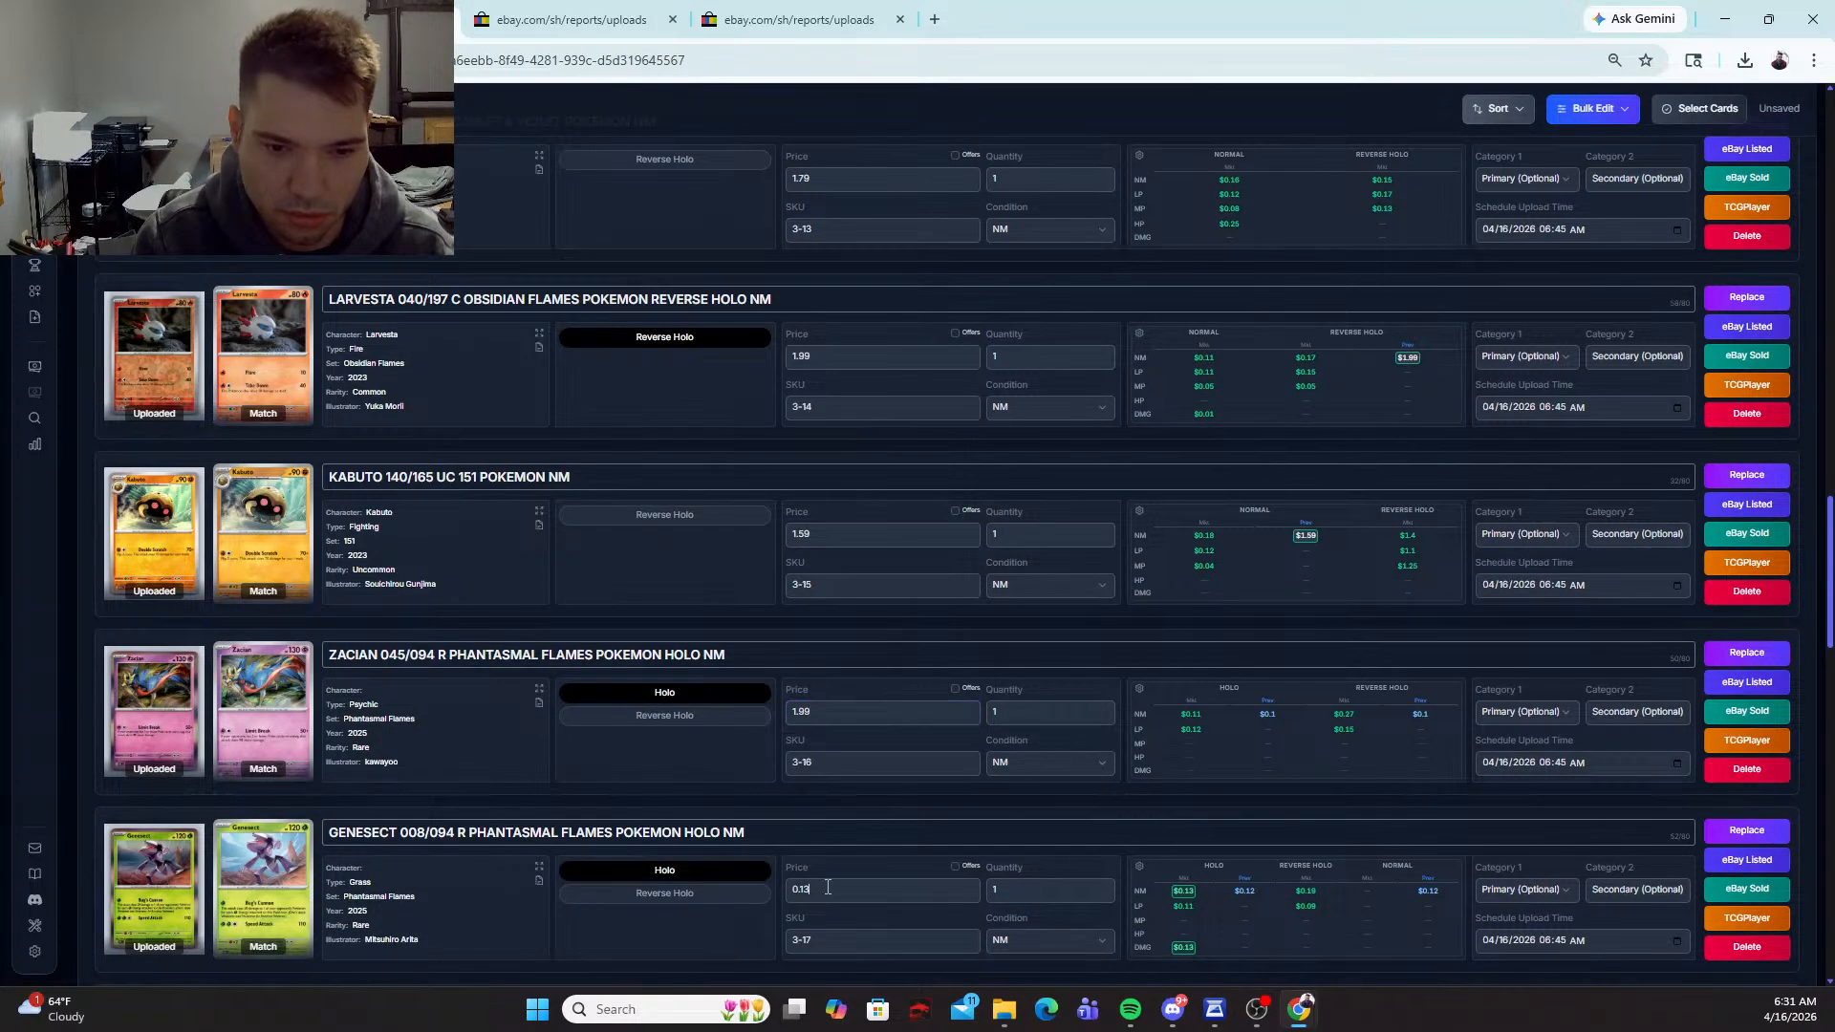
key("Tab")
type("1.99")
Step: Select the Reverse Holo variant for the Mamoswine and Milcery cards and set both prices to 1.99
scroll(631, 870, "down", 2)
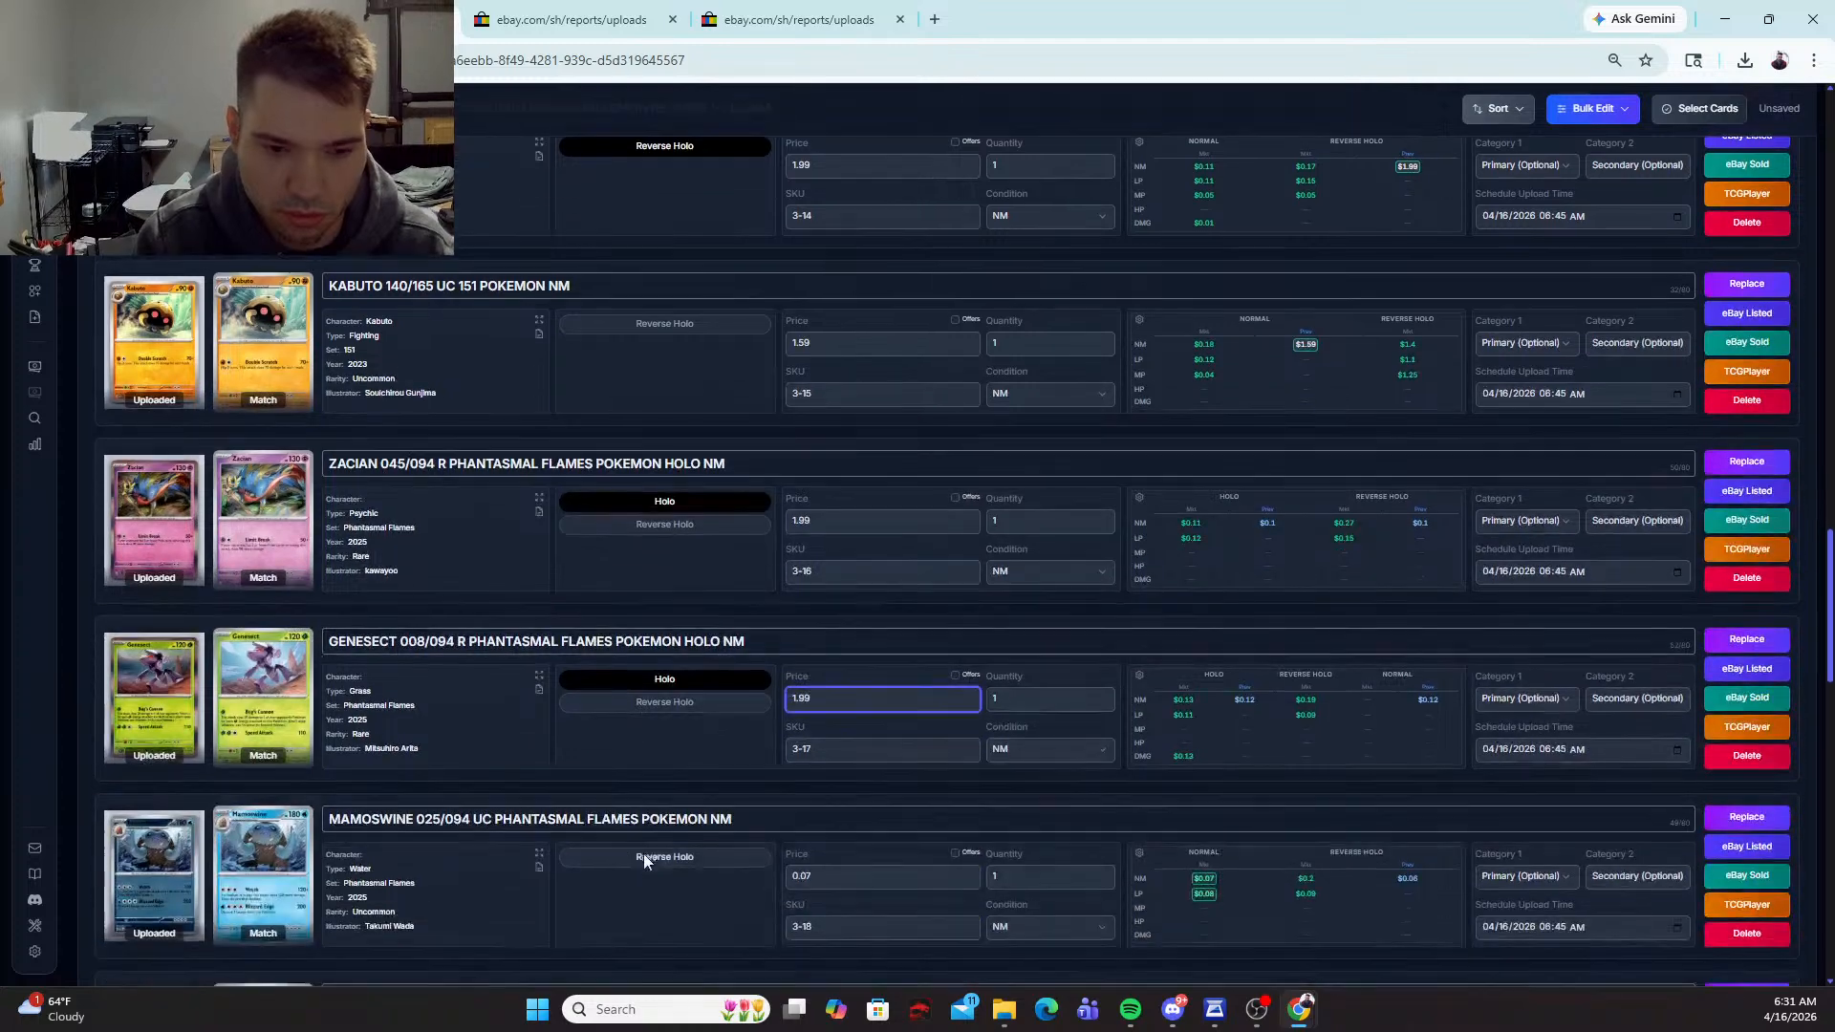
left_click(689, 858)
key("Tab")
type("1.99")
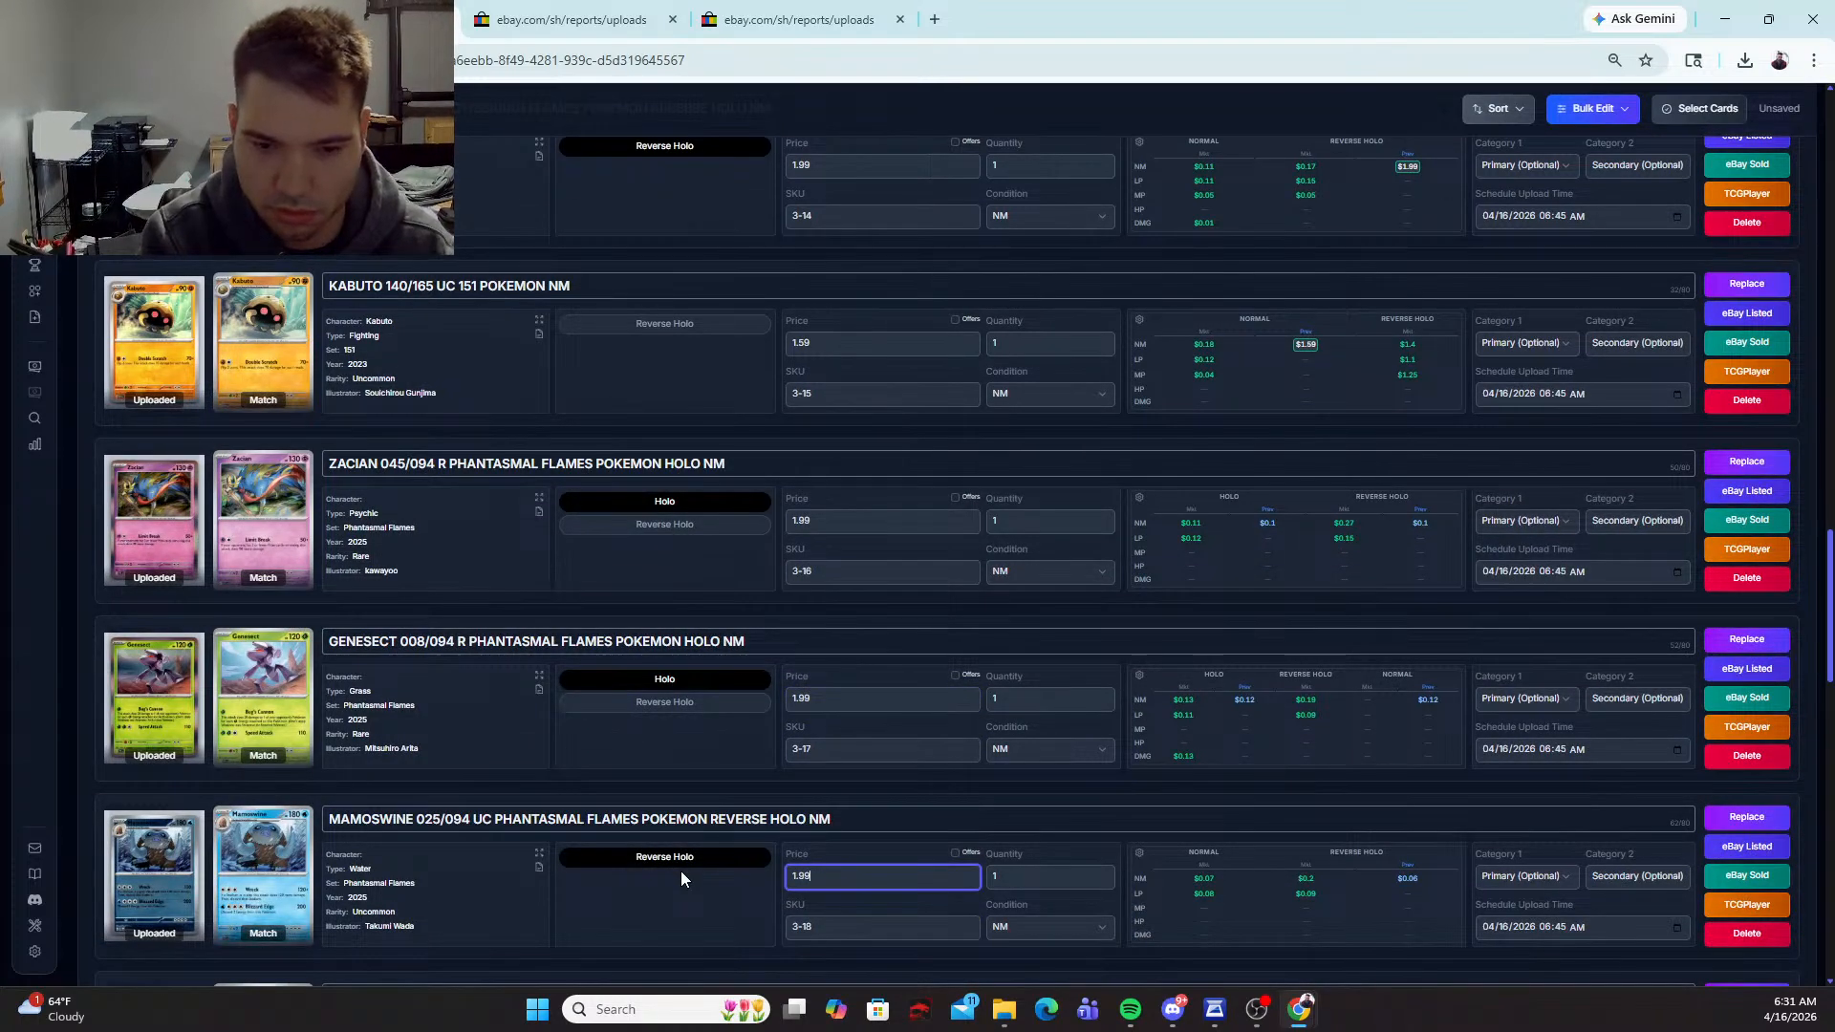
scroll(681, 870, "down", 2)
left_click(656, 846)
key("Tab")
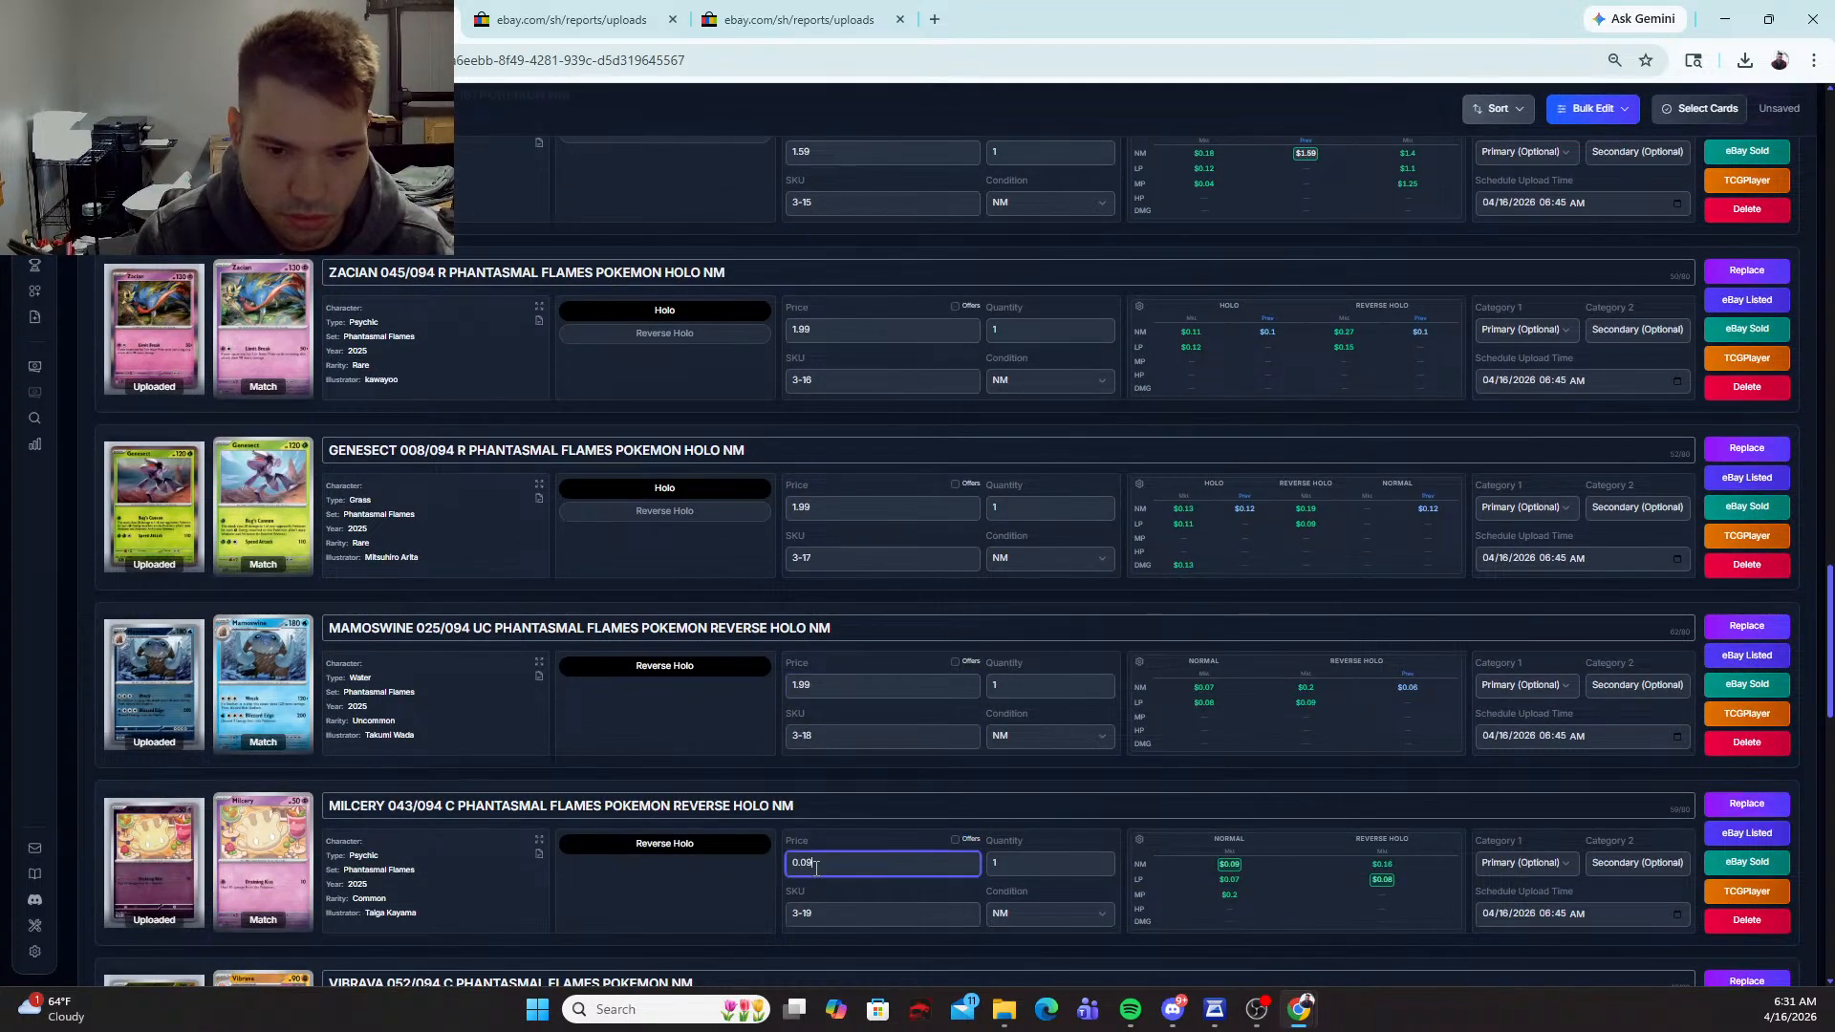
type("1.99")
Step: Select the Reverse Holo variant for the Vibrava and Piplup cards and set both prices to 1.99
scroll(669, 816, "down", 3)
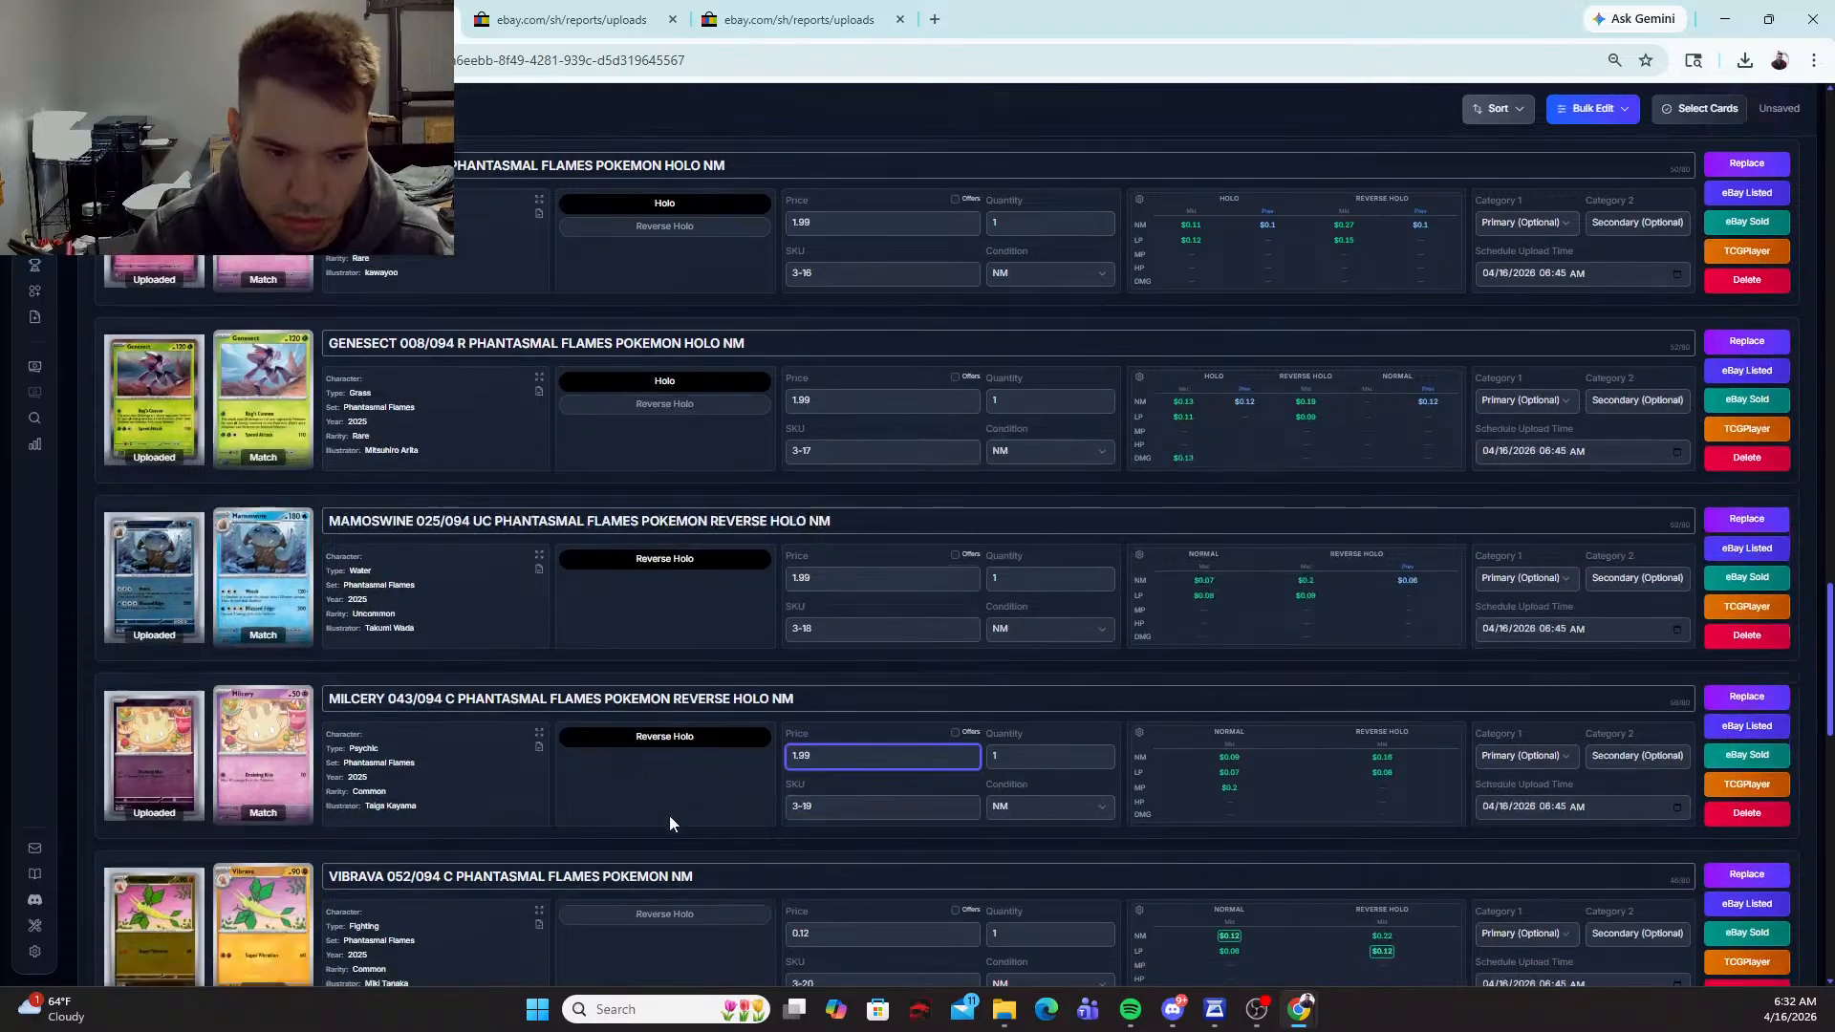
left_click(661, 737)
key("Tab")
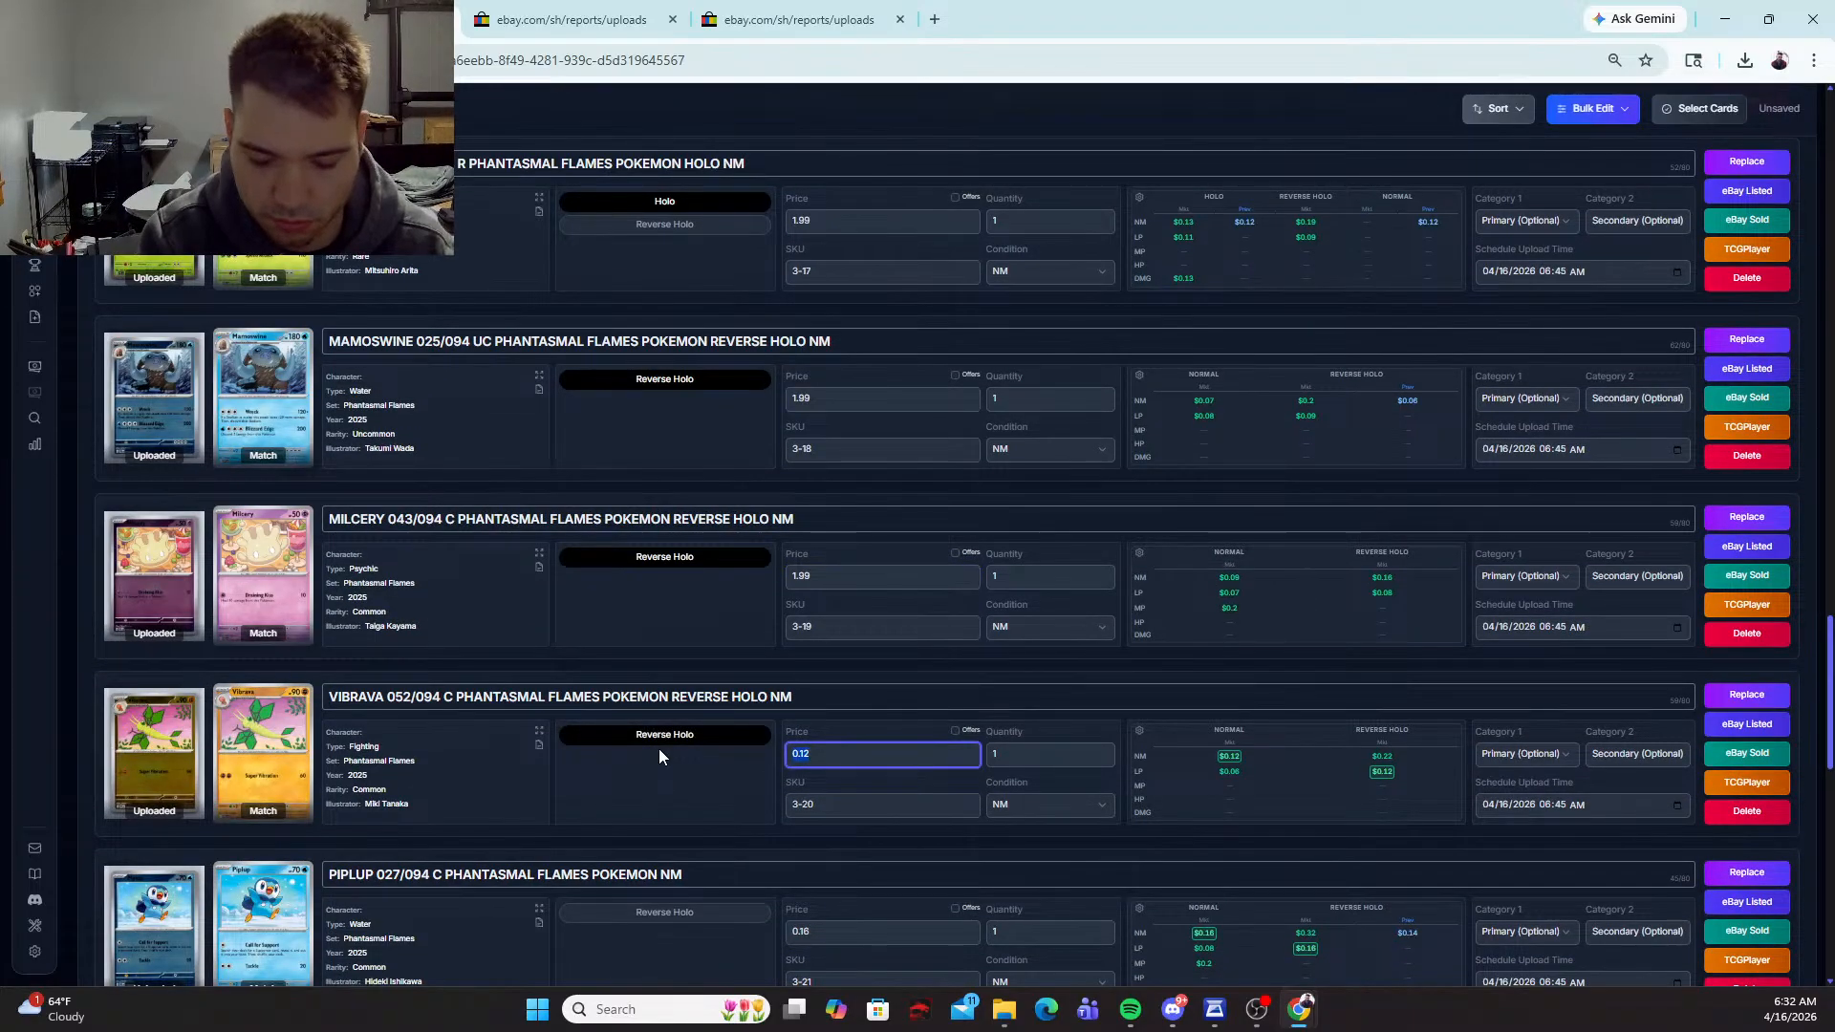
type("1.99")
left_click(672, 912)
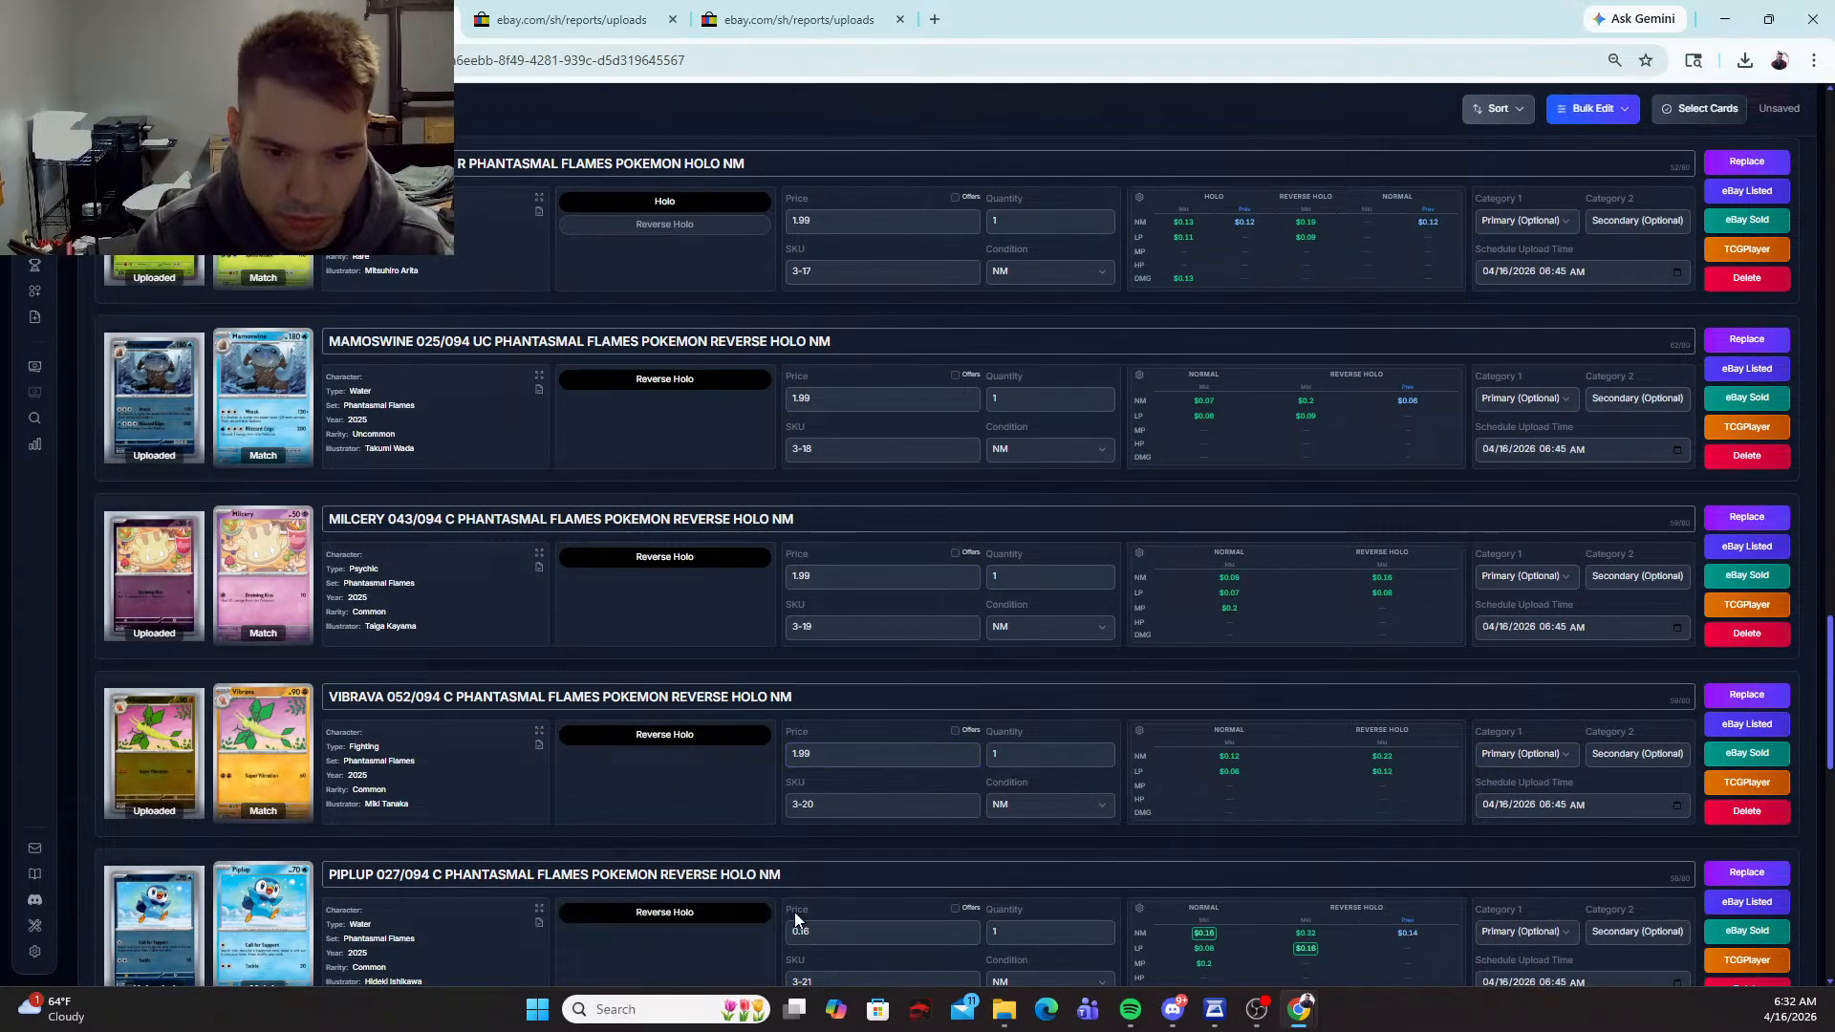
double_click(801, 933)
type("1.99")
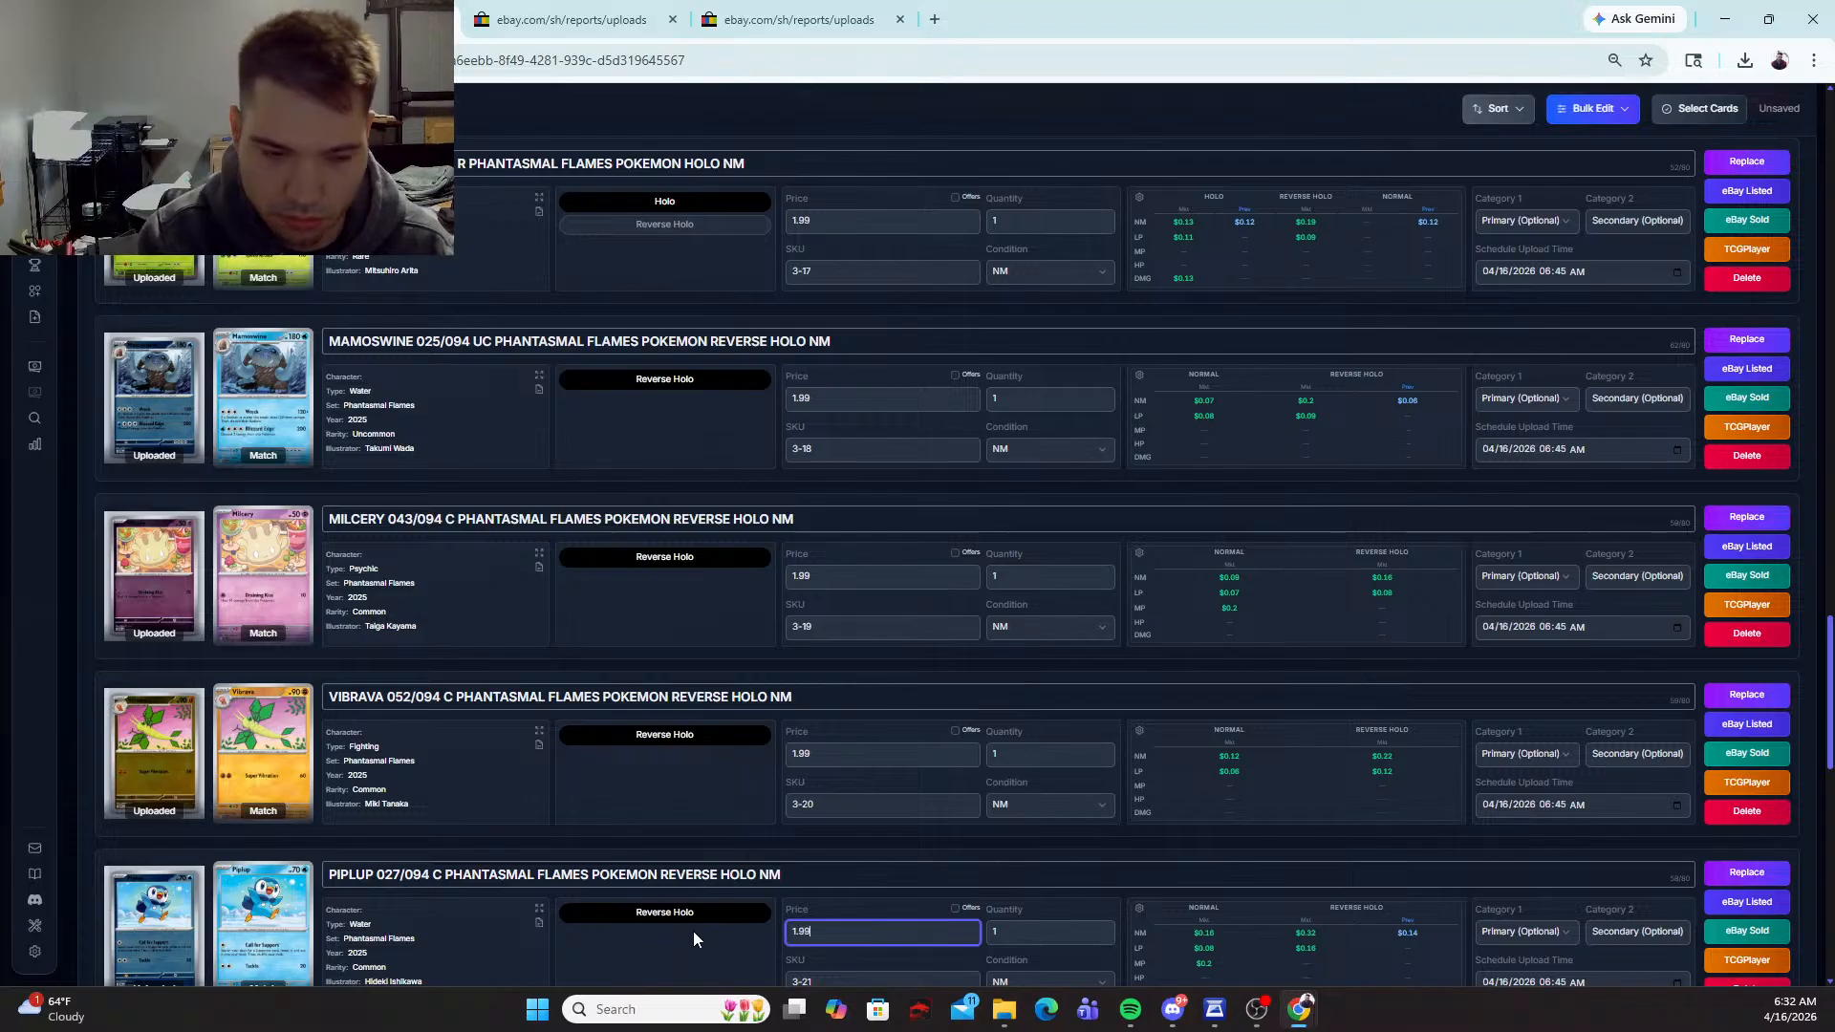
Step: Select the Holo variant for the Ambipom card and set its price to 1.99
scroll(674, 899, "down", 4)
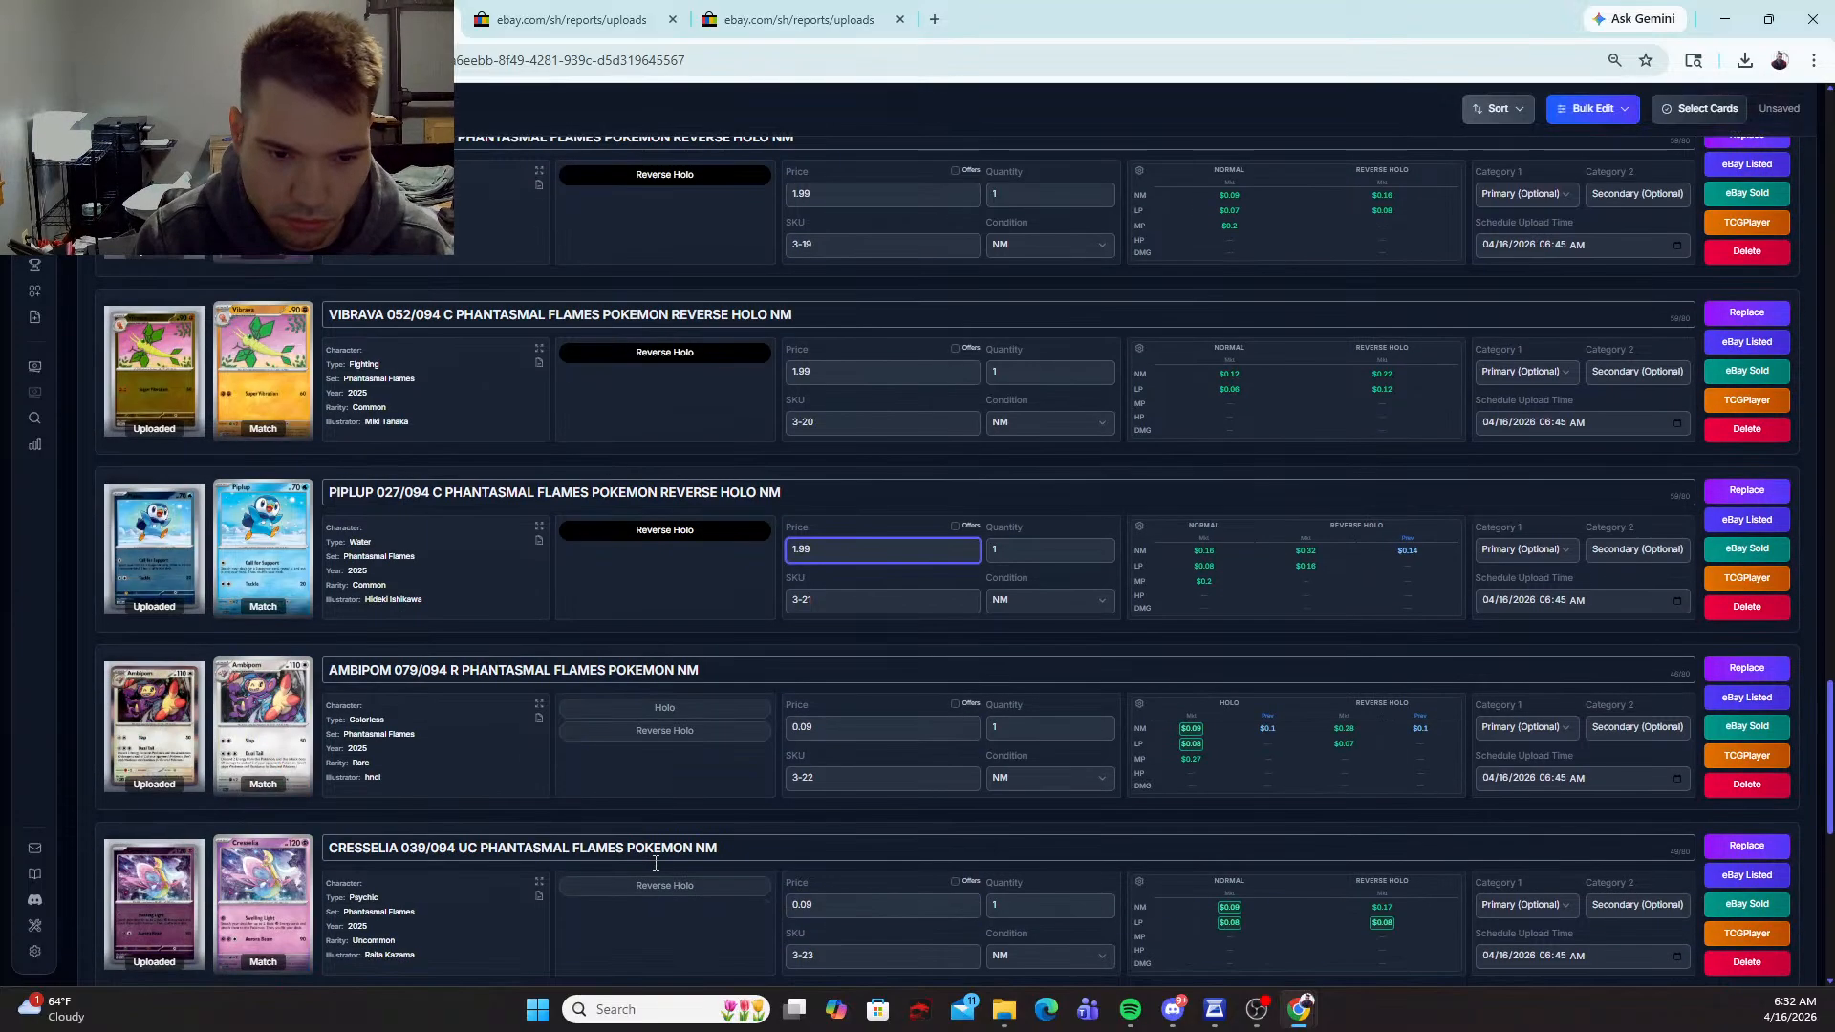
left_click(664, 709)
type("1.99")
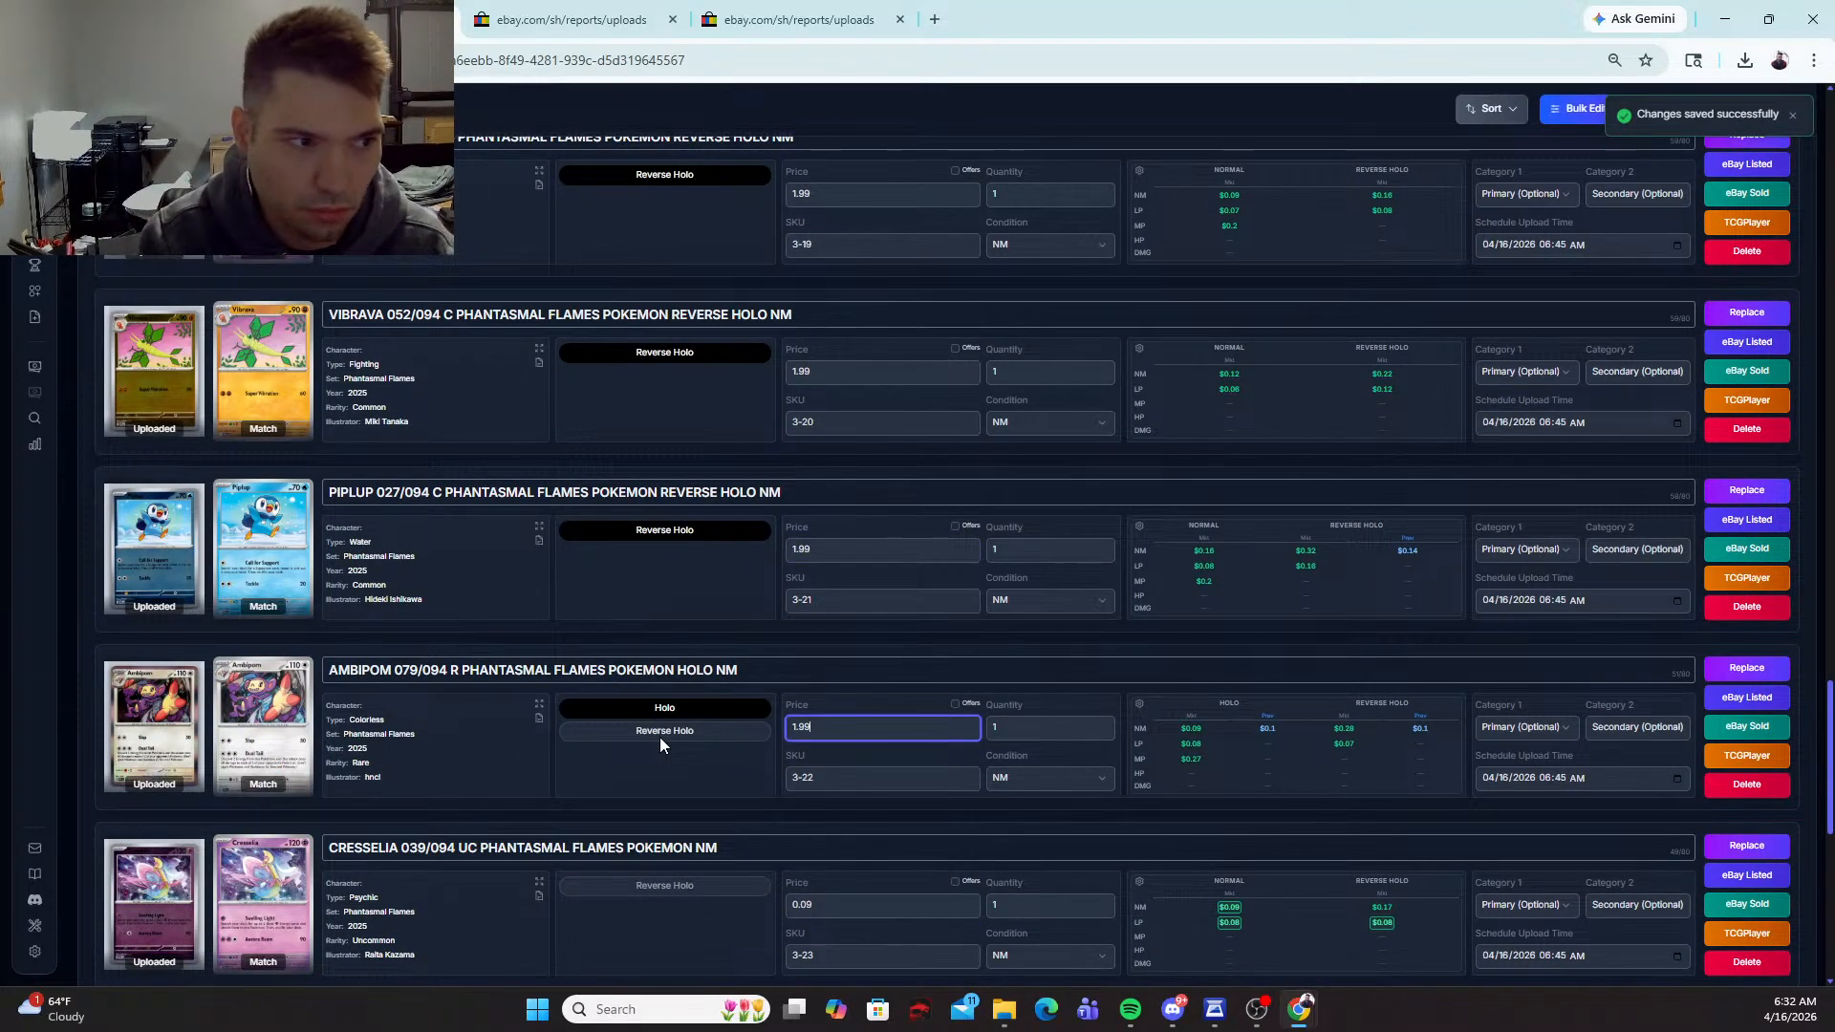
Step: Select the Reverse Holo variant for the Cresselia, Charmander and Gastly cards and set each price to 1.99
scroll(660, 737, "down", 2)
left_click(702, 696)
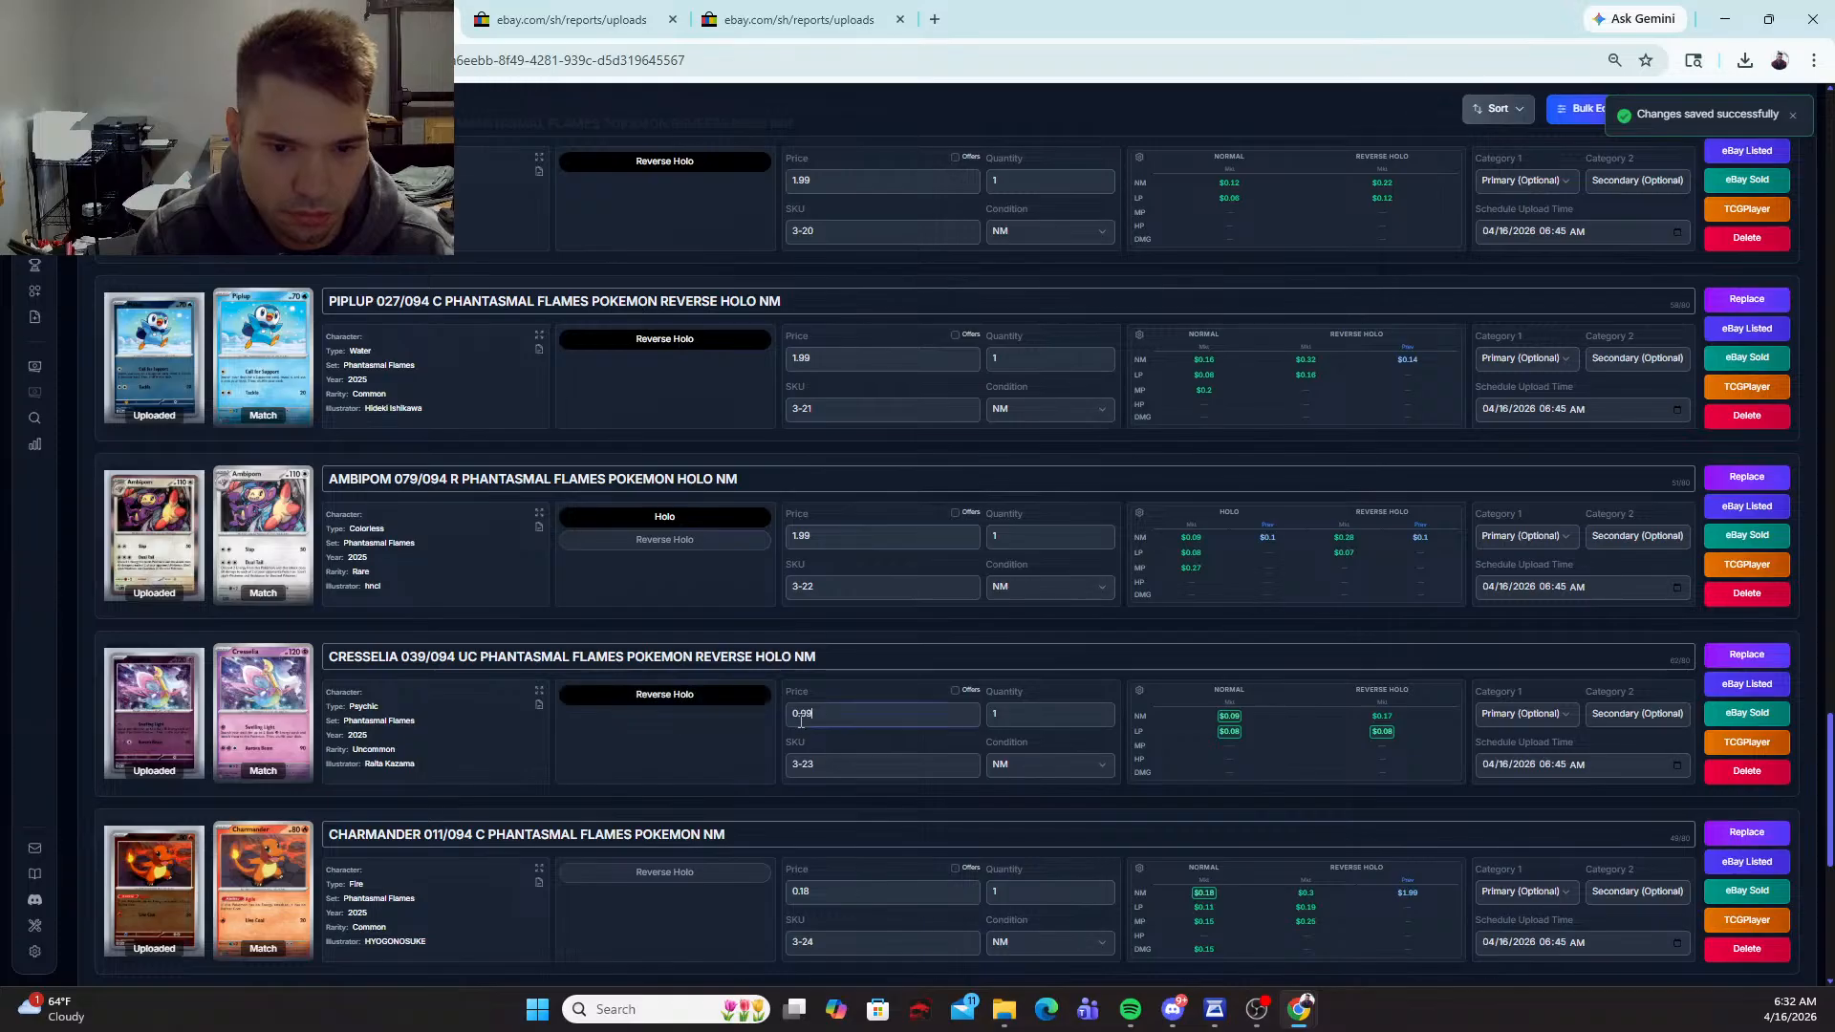
type("1.99")
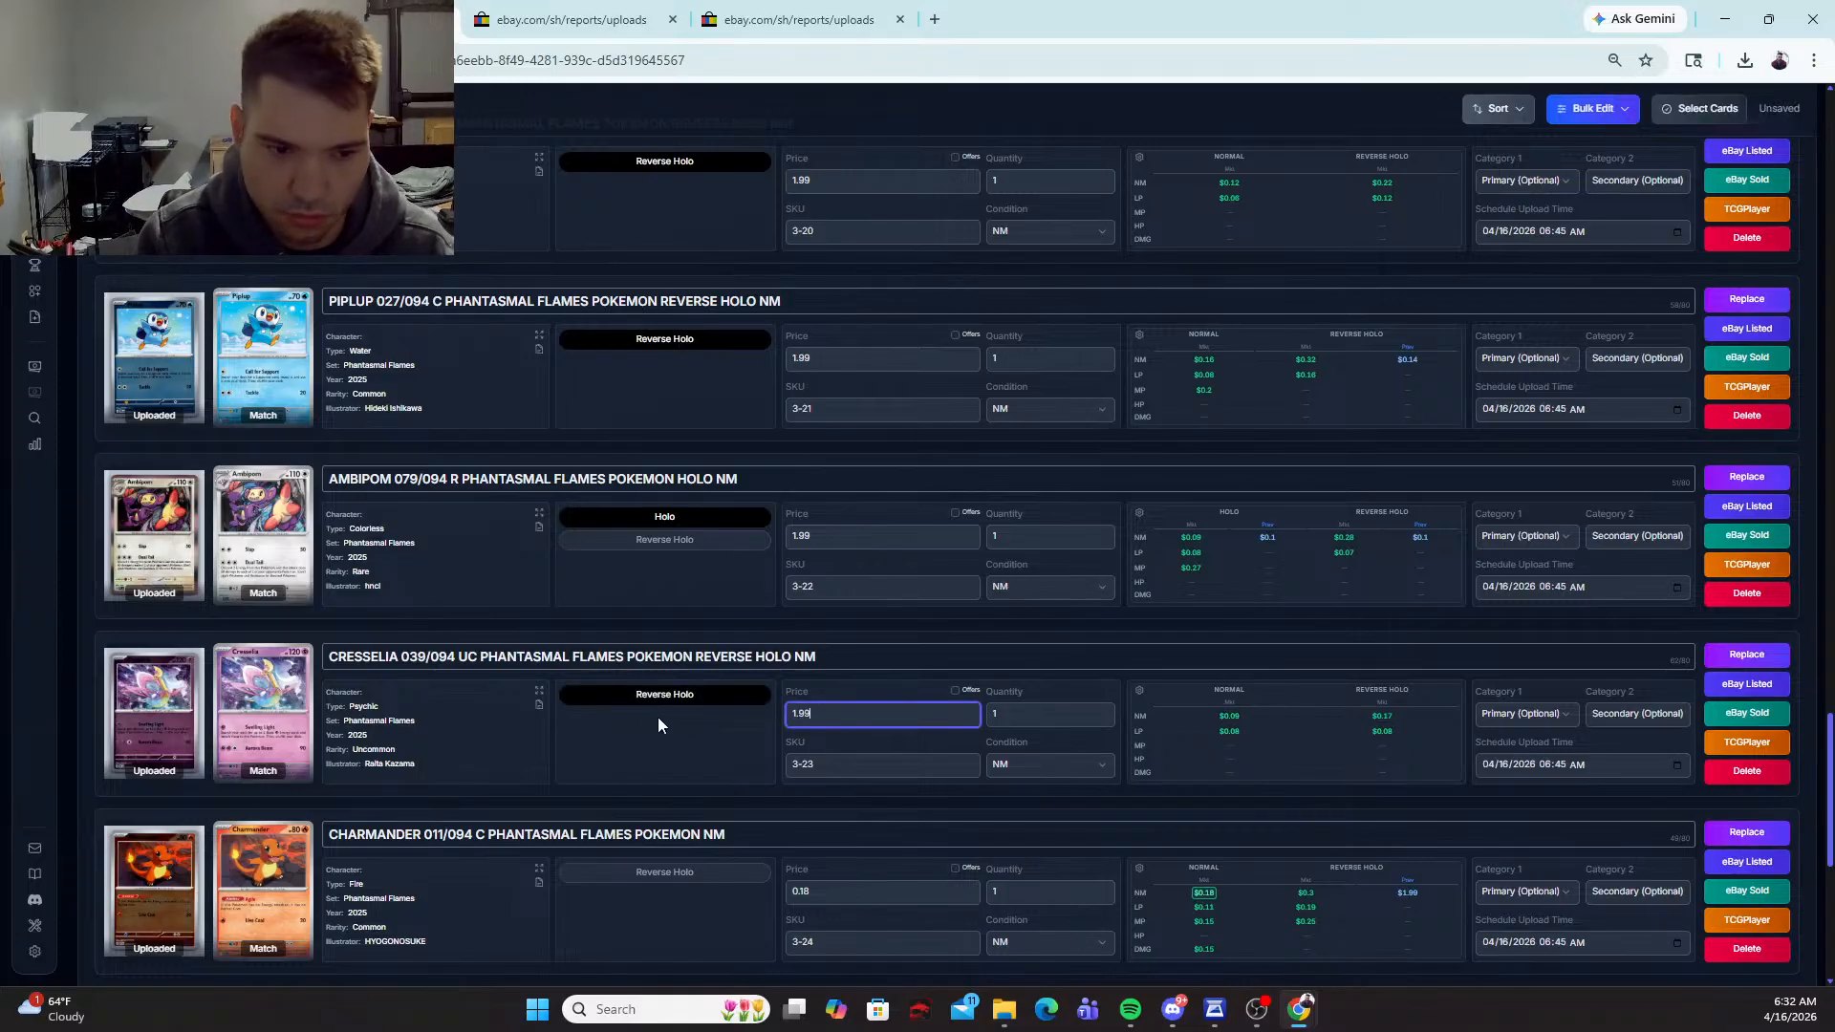
left_click(669, 874)
type("1.99")
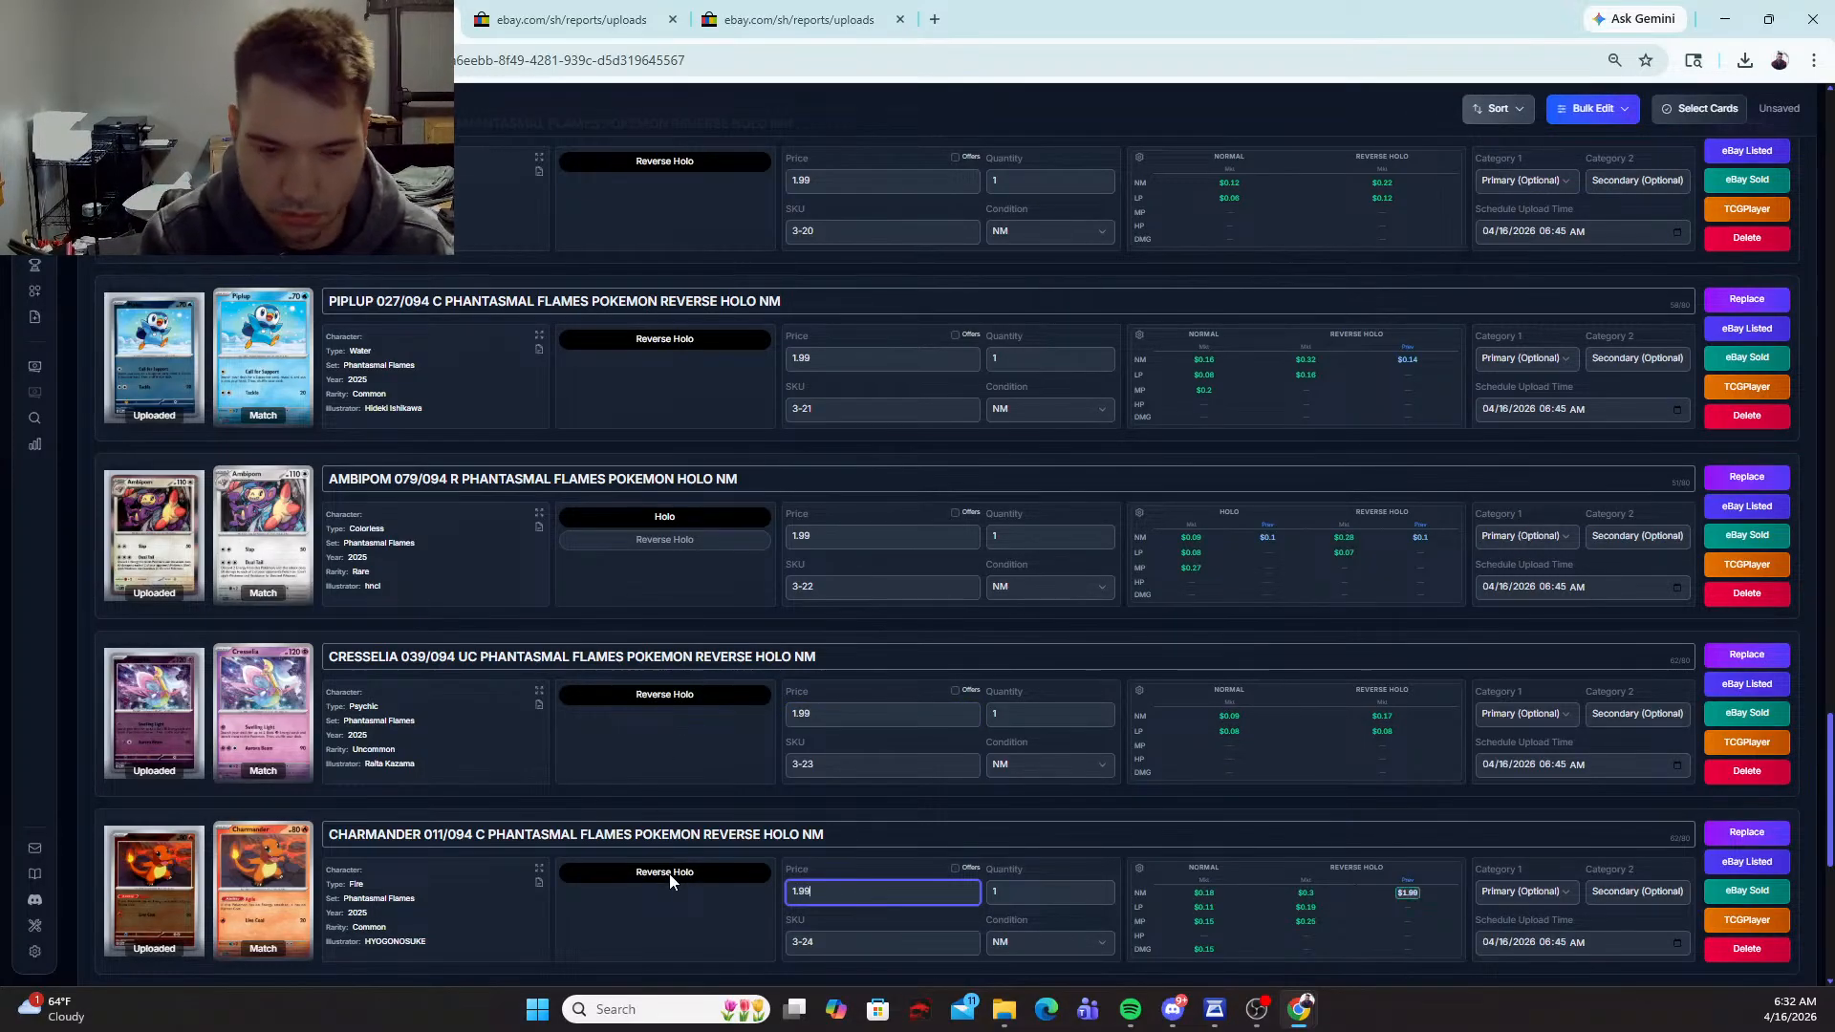
scroll(619, 837, "down", 2)
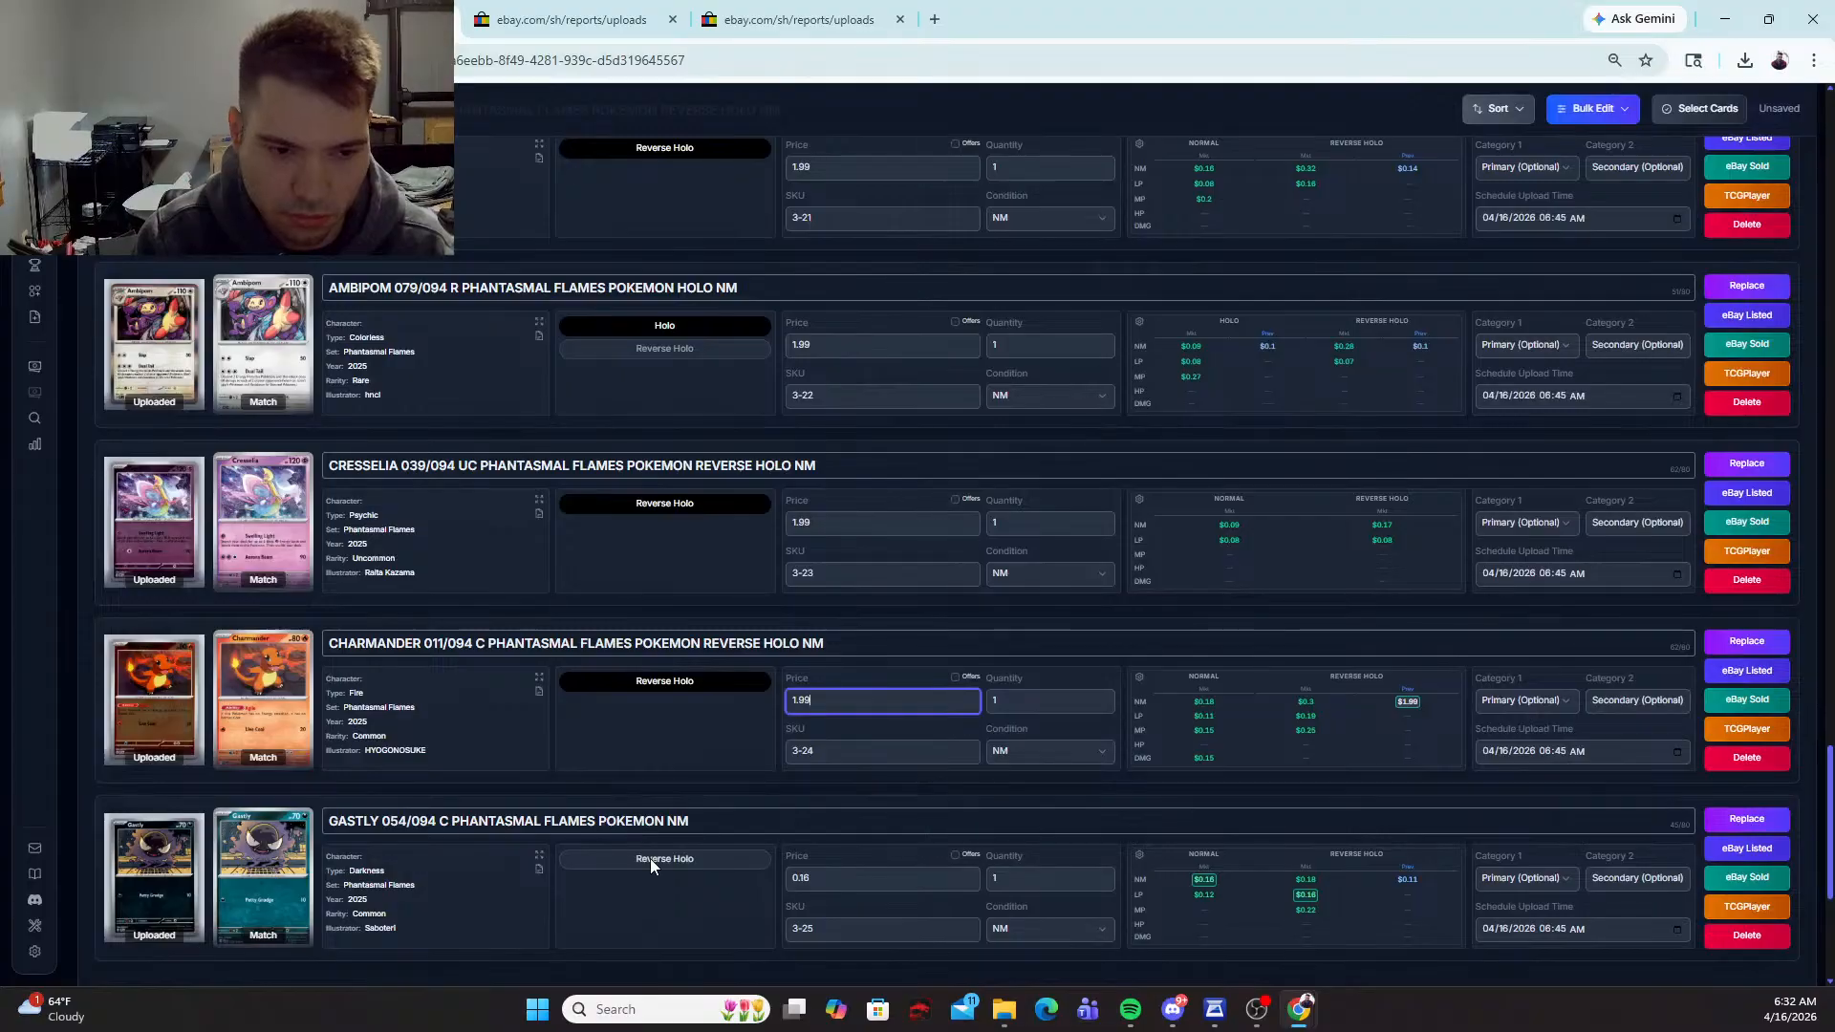
left_click(650, 858)
type("1.99")
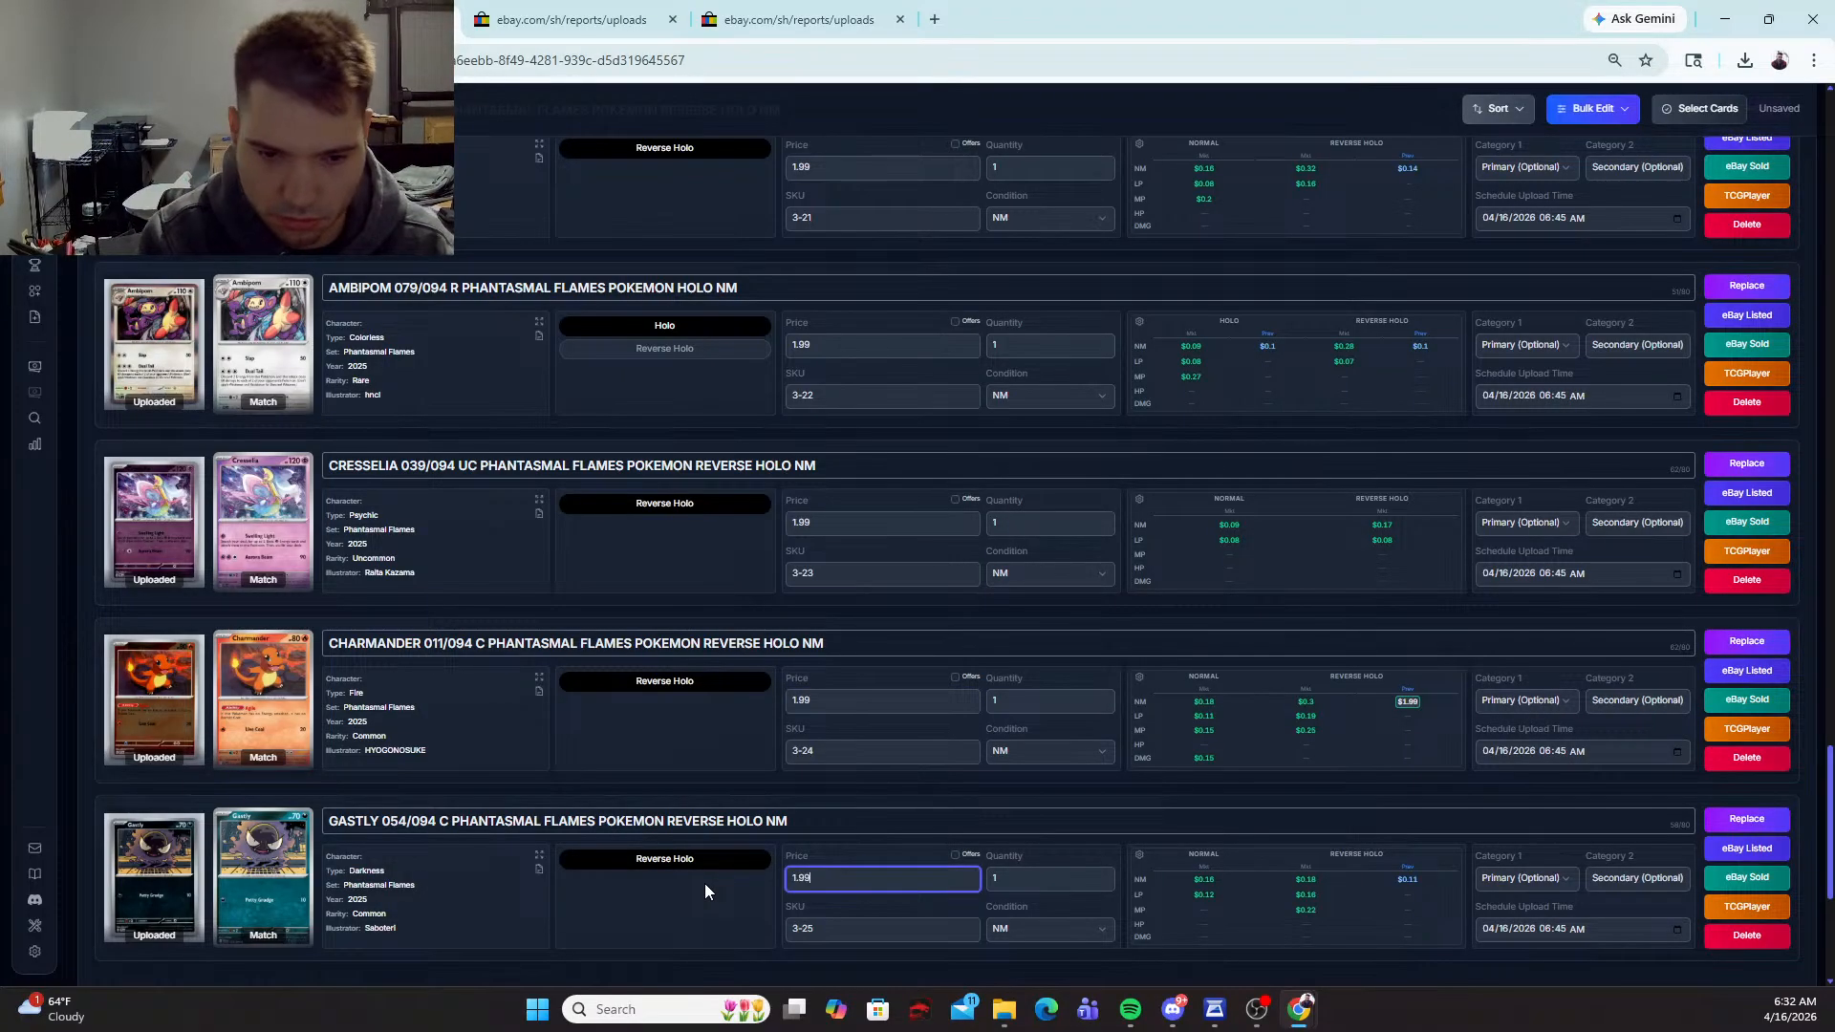
Step: Review the matches, titles, variants and prices of every card in the batch, from Pineco to Gastly
scroll(704, 884, "down", 1)
scroll(721, 868, "up", 7)
scroll(727, 860, "up", 15)
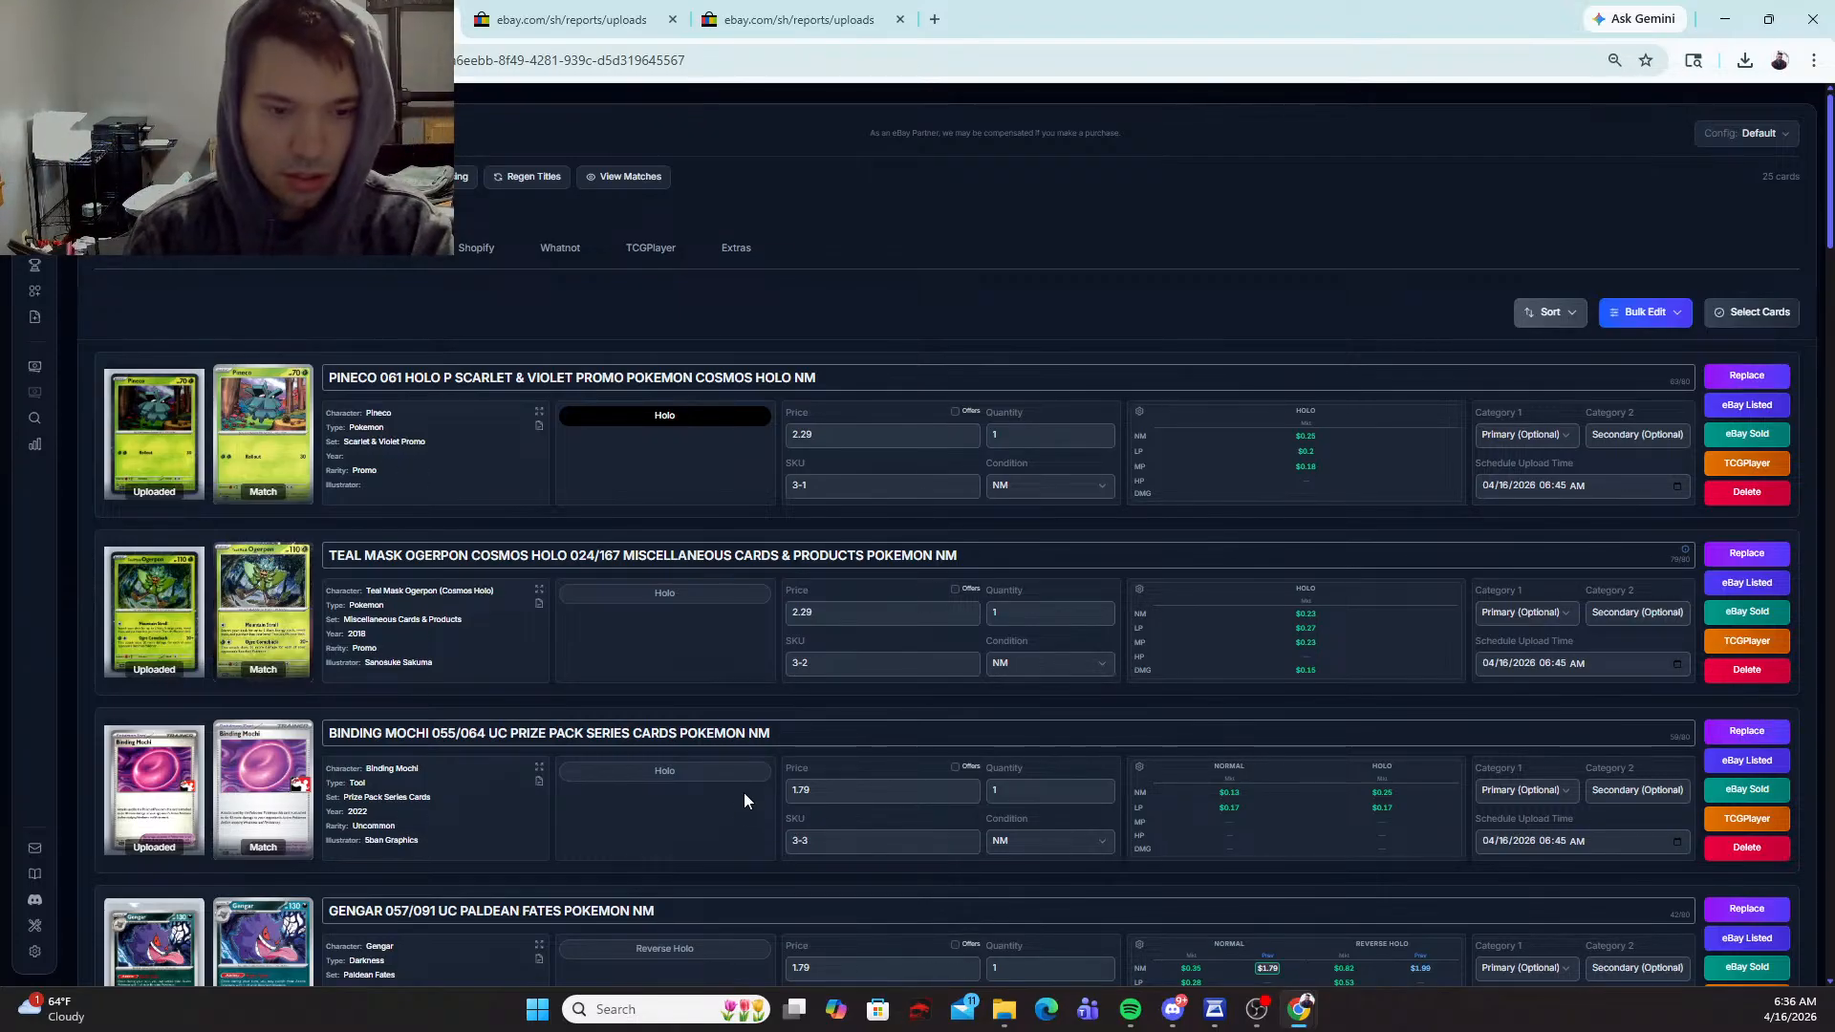
scroll(745, 797, "down", 5)
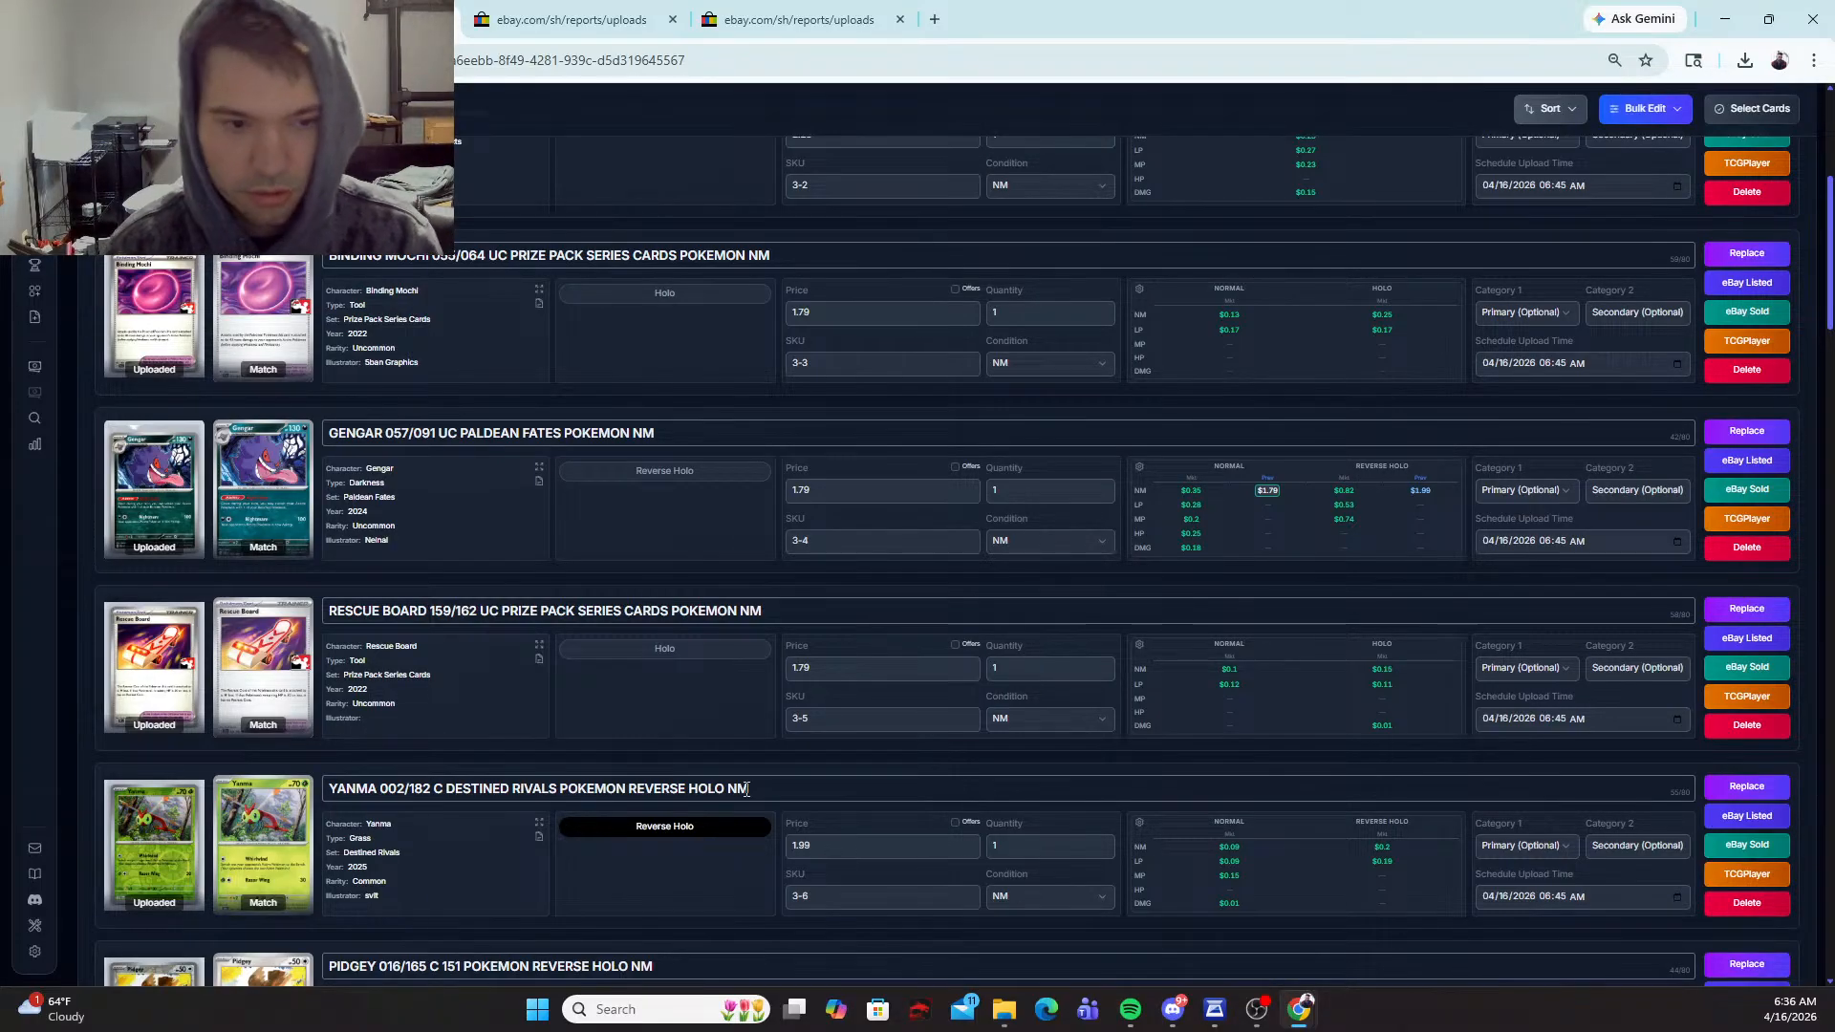
scroll(663, 784, "down", 9)
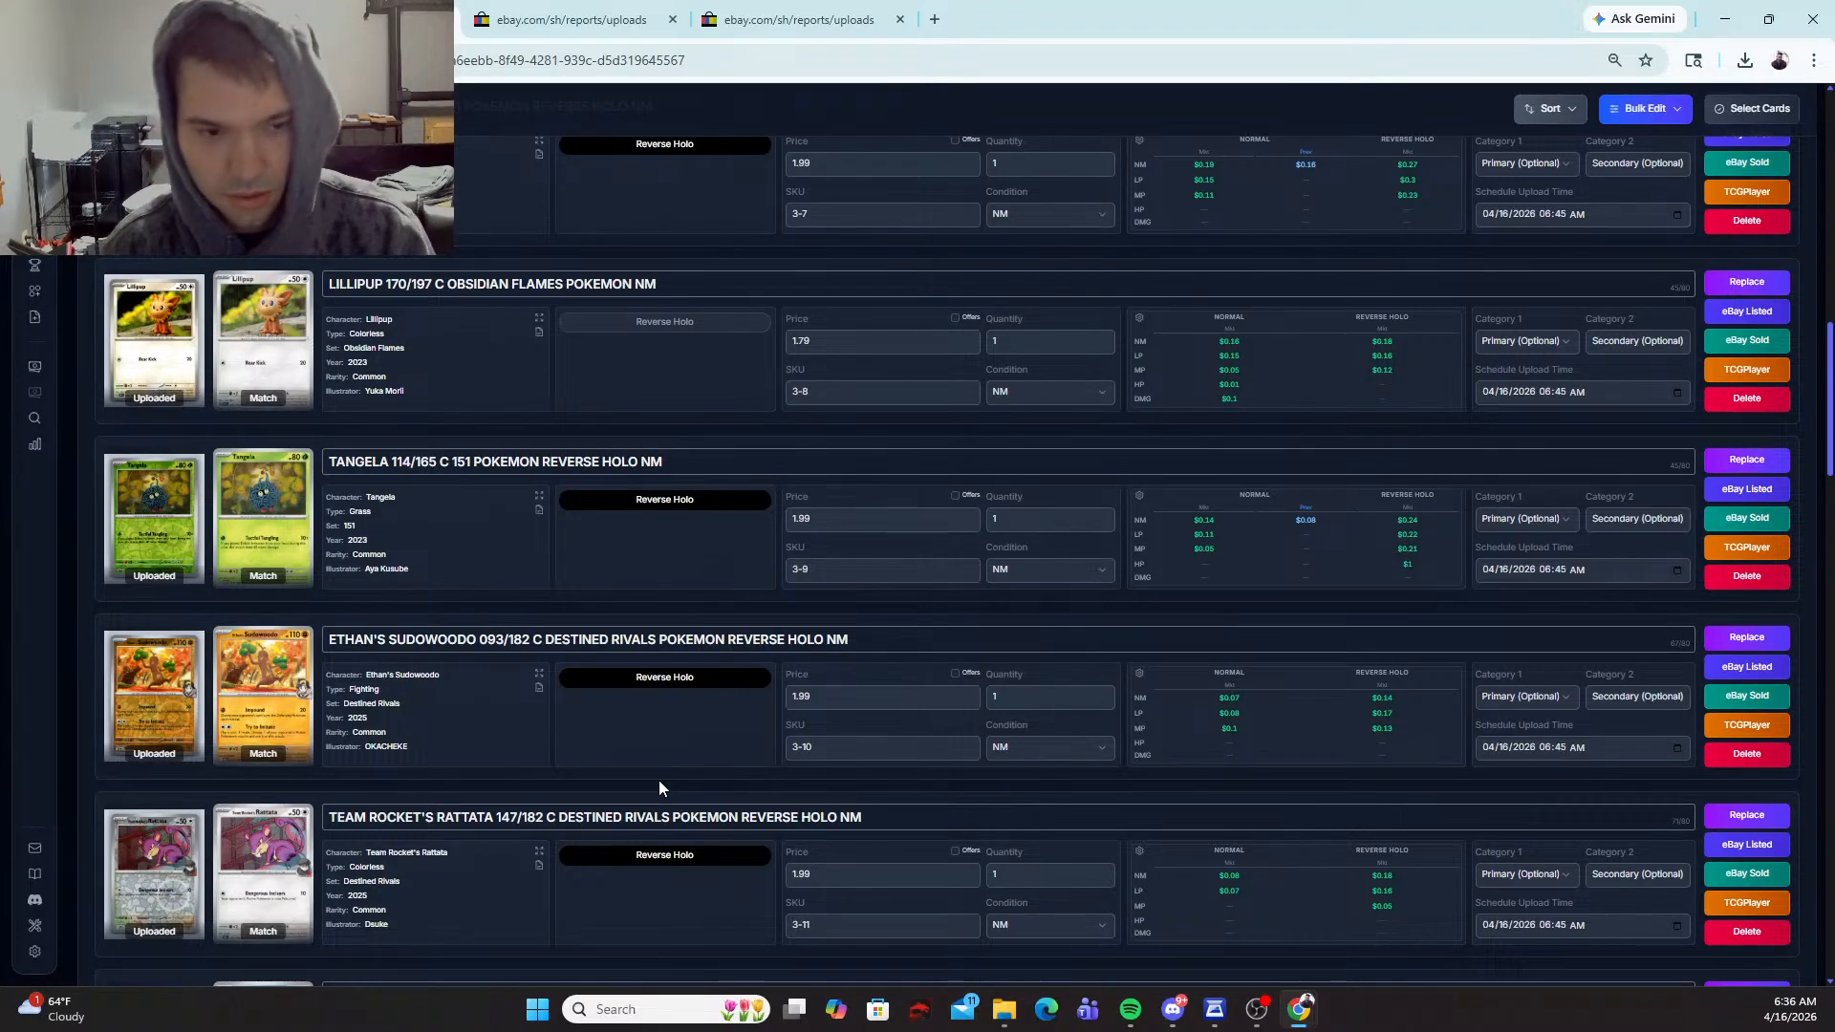
scroll(661, 776, "down", 4)
scroll(675, 763, "down", 2)
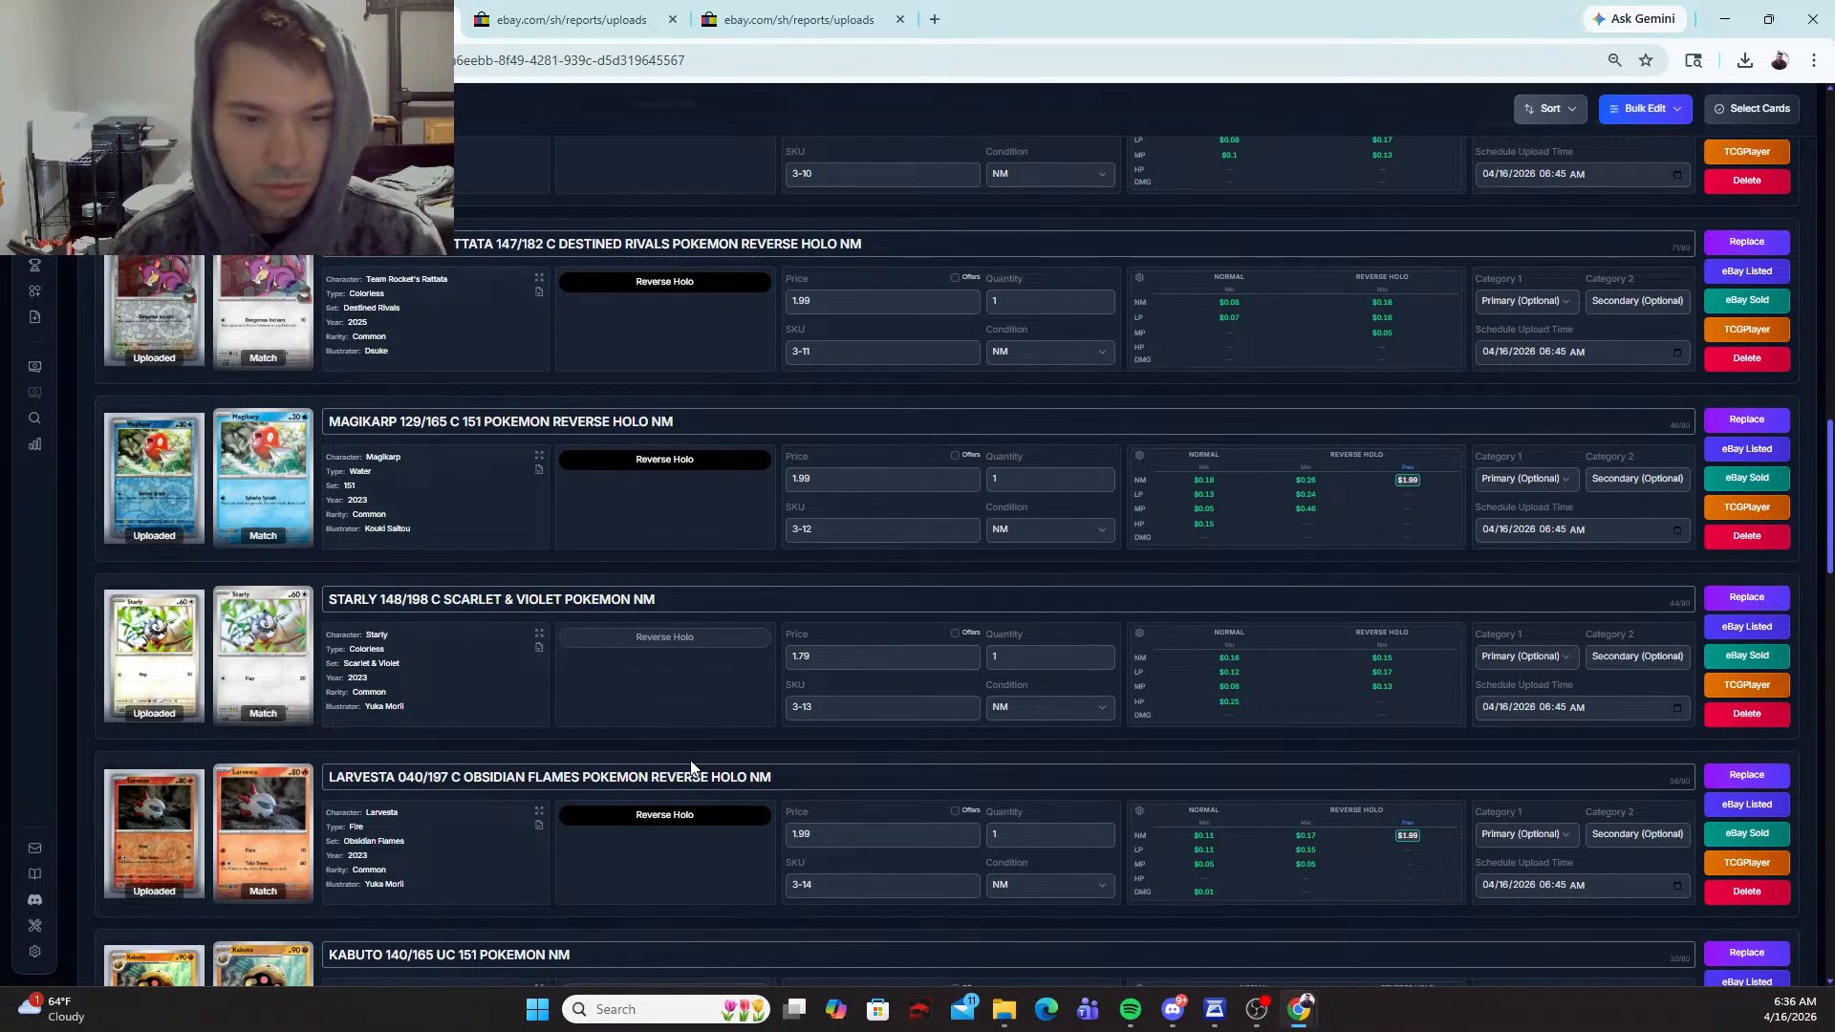
scroll(675, 761, "down", 9)
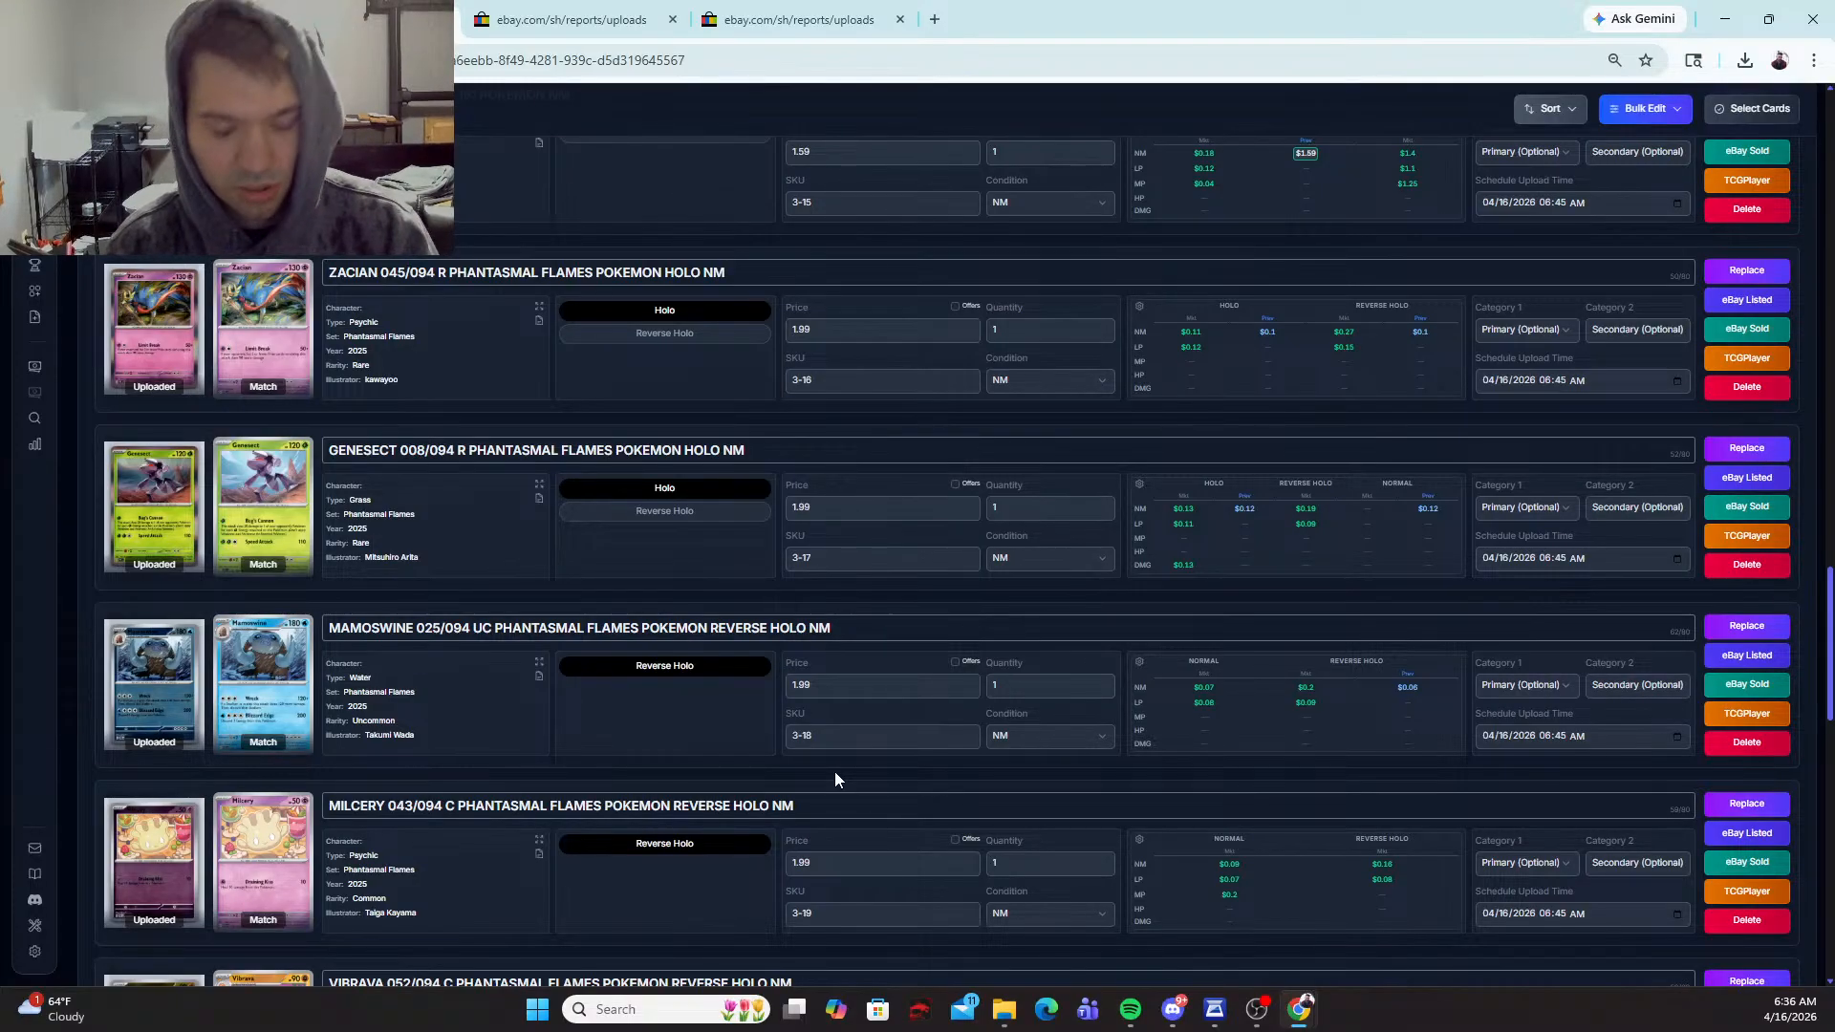
scroll(799, 754, "down", 8)
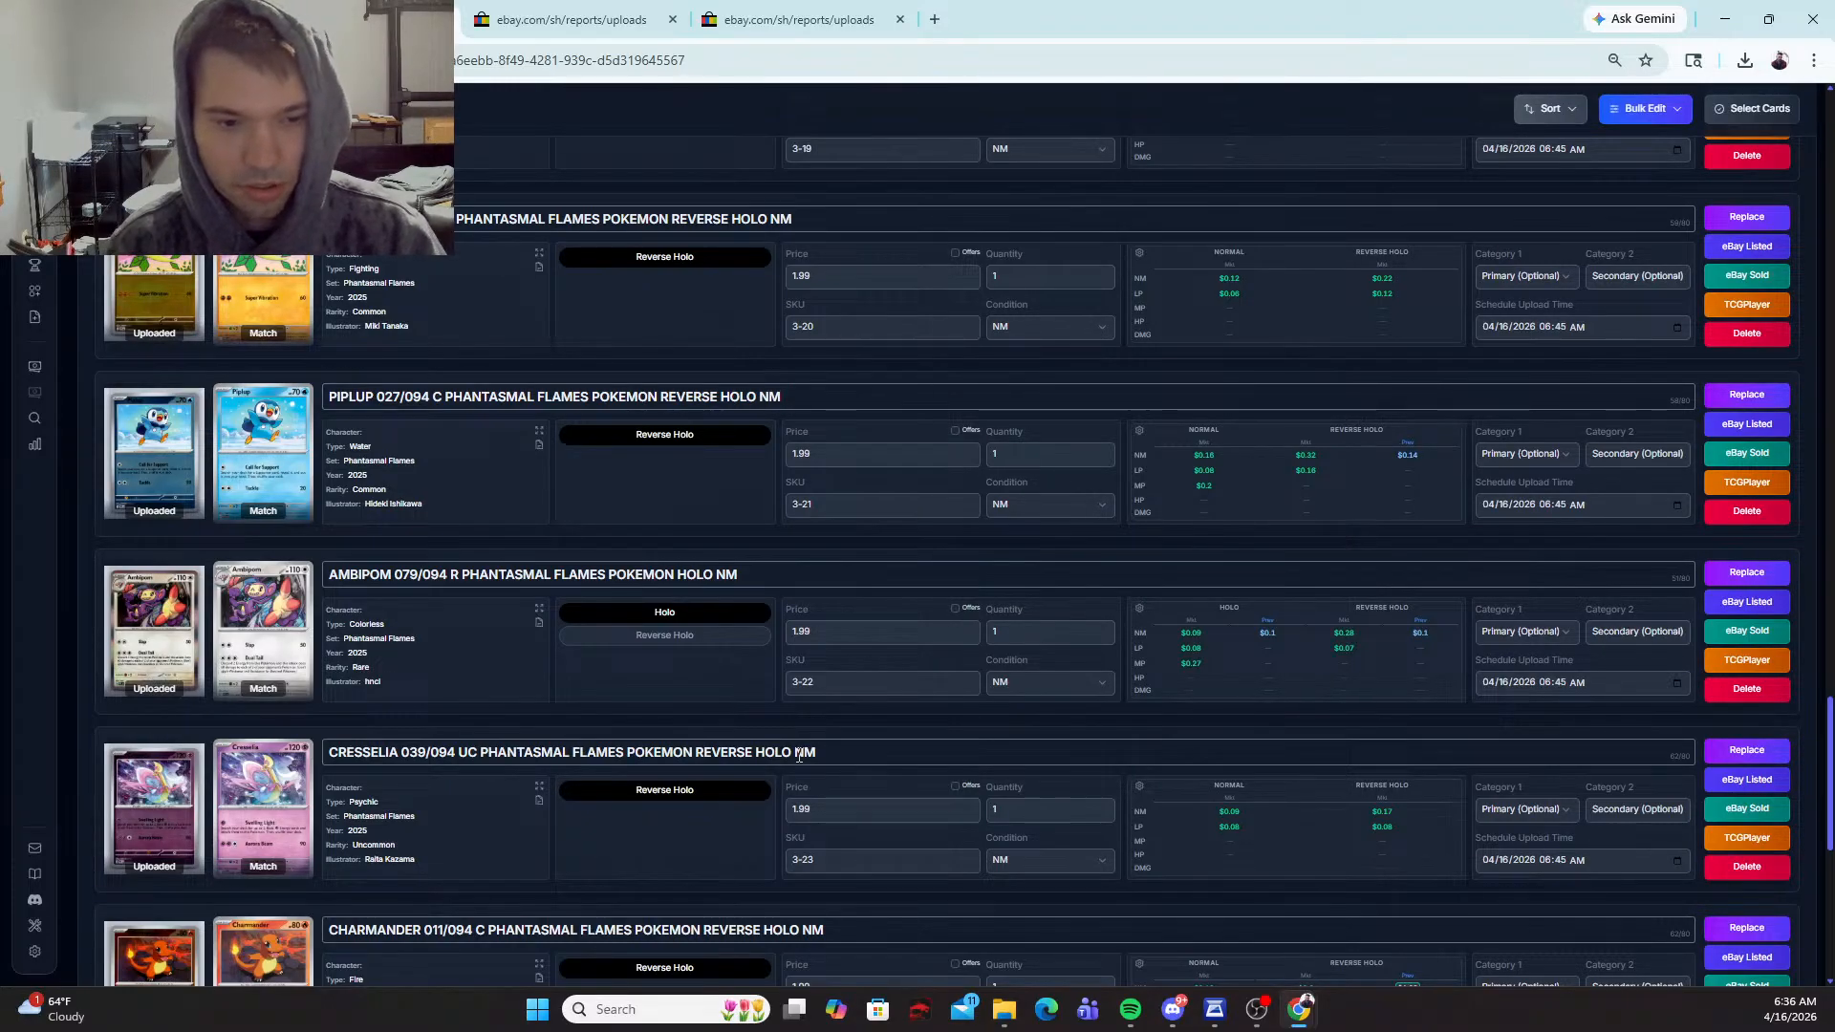
scroll(763, 769, "down", 5)
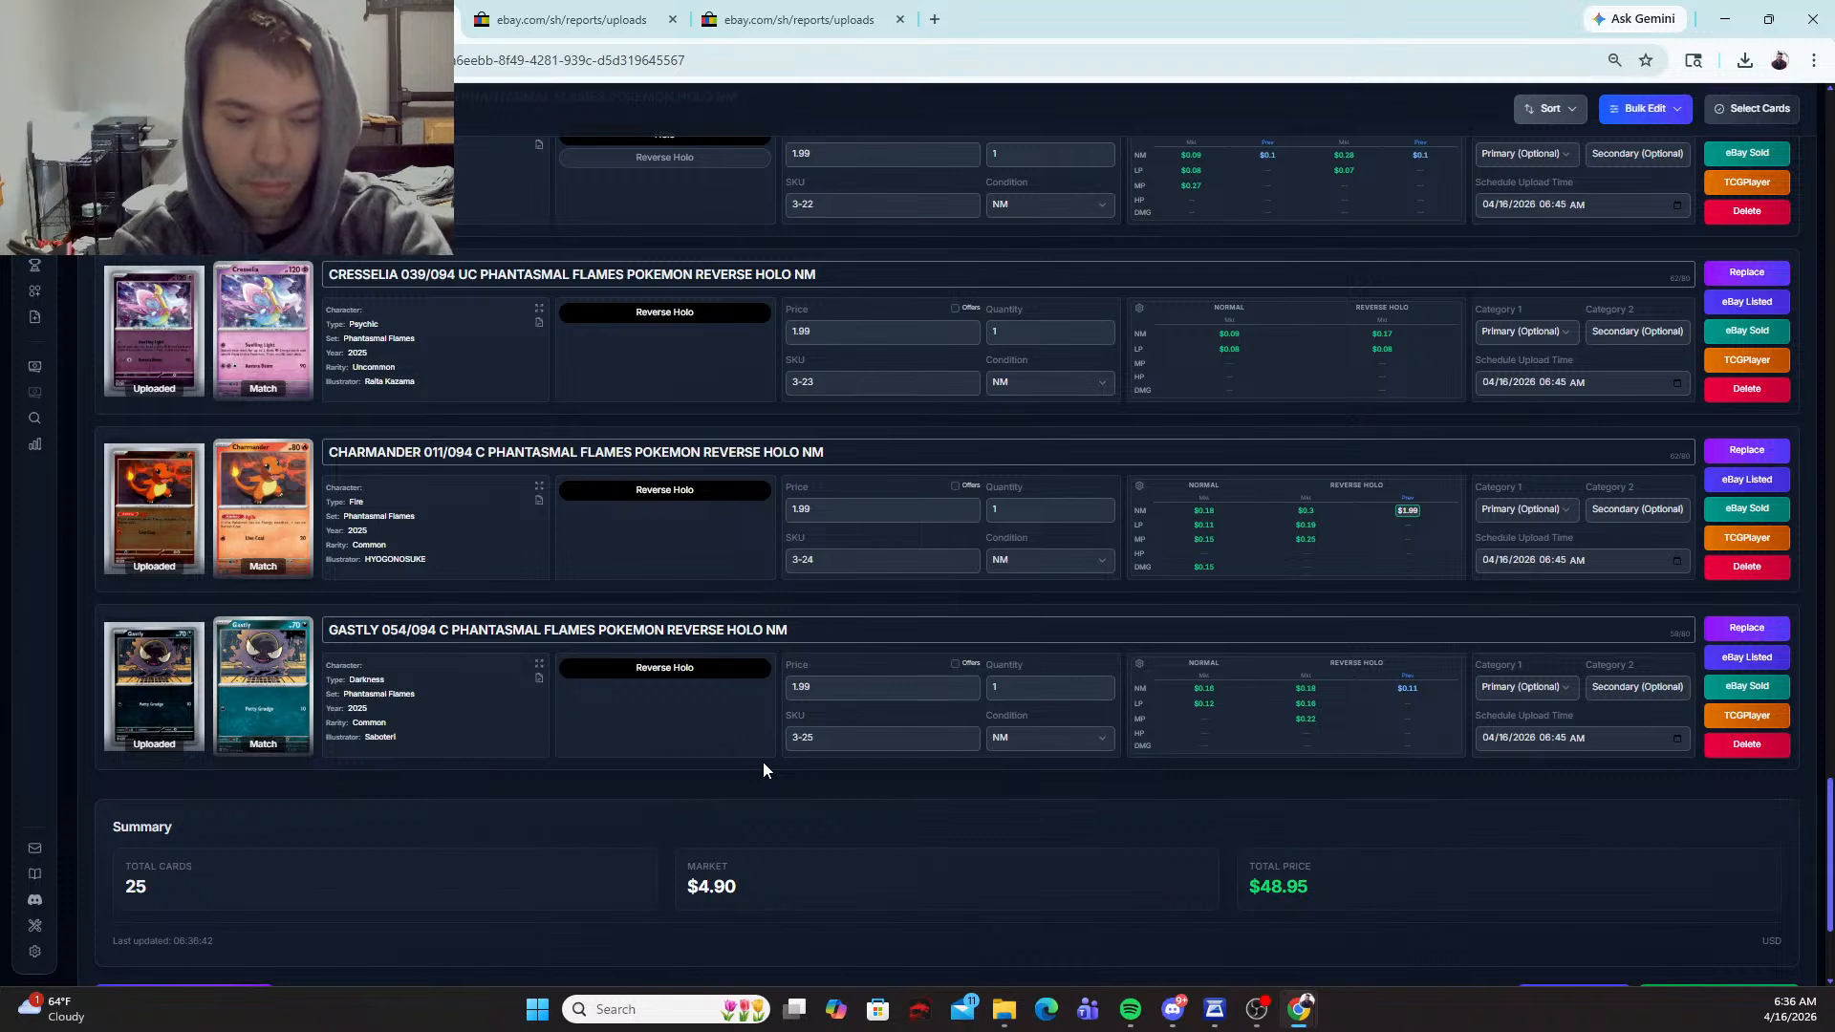
Step: Export the reviewed batch of cards as a CSV file
scroll(1353, 626, "down", 2)
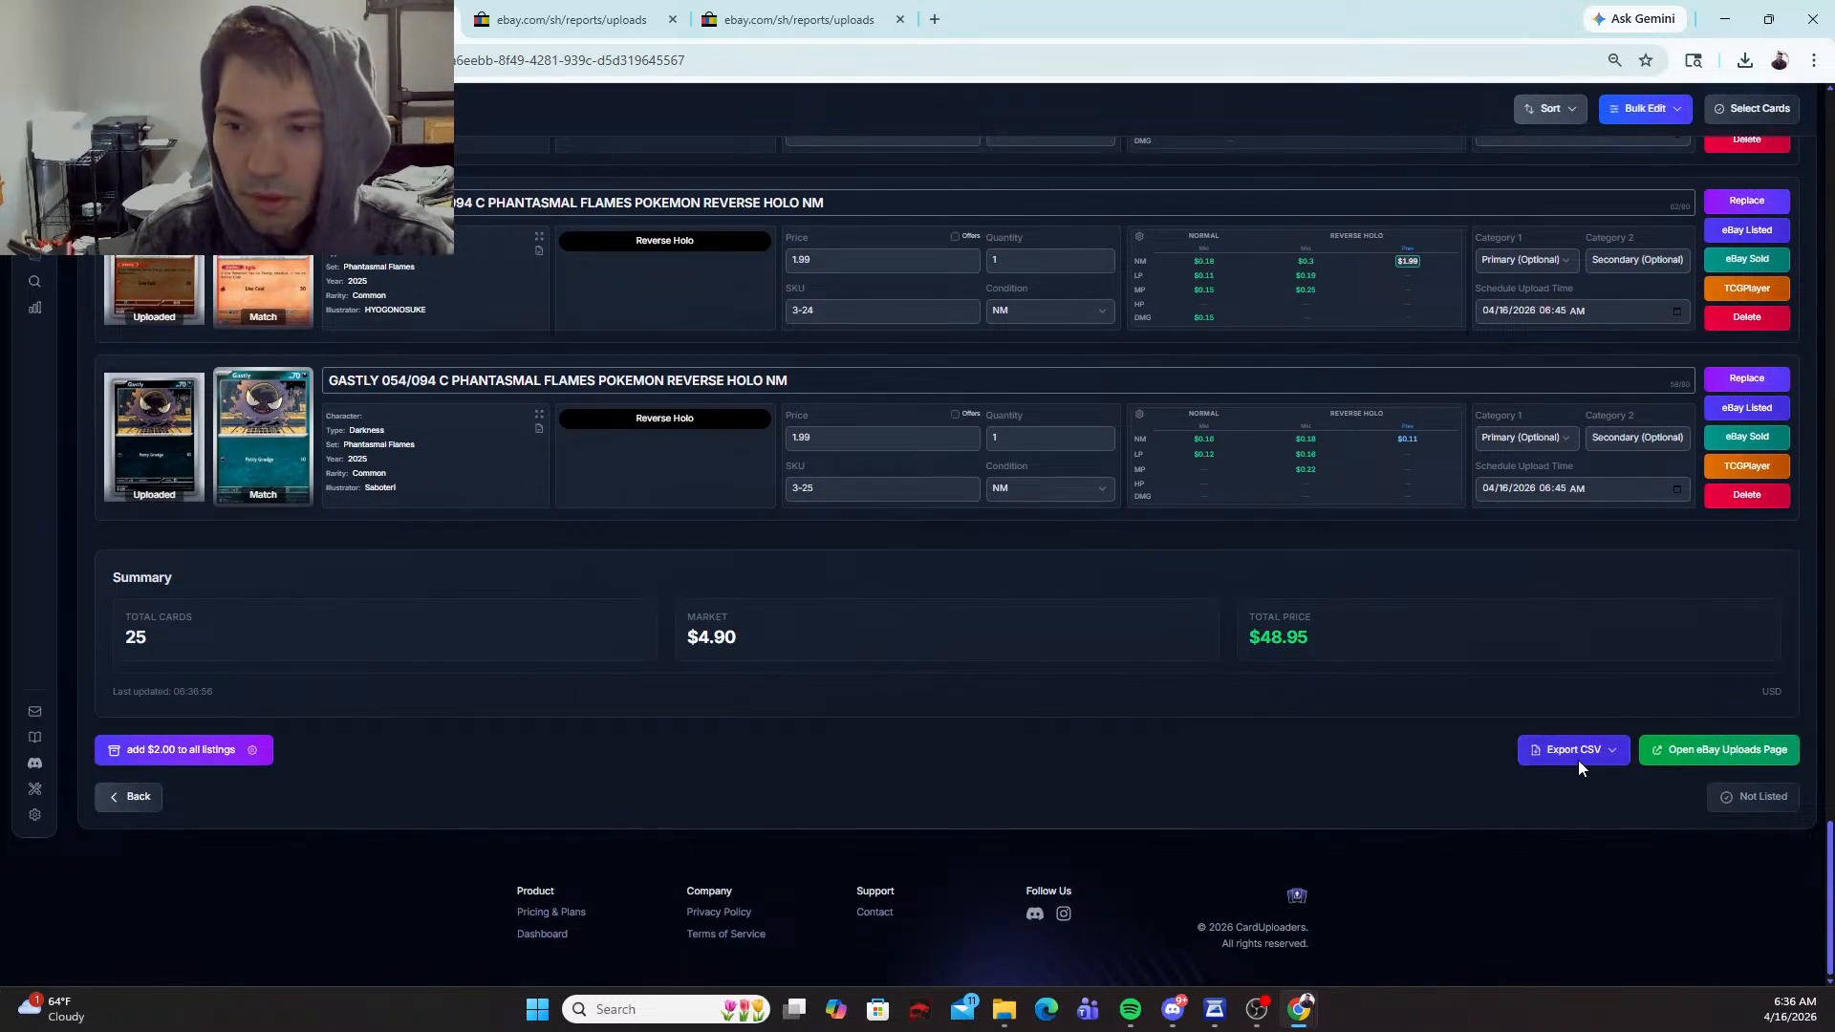
left_click(1577, 753)
left_click(1504, 710)
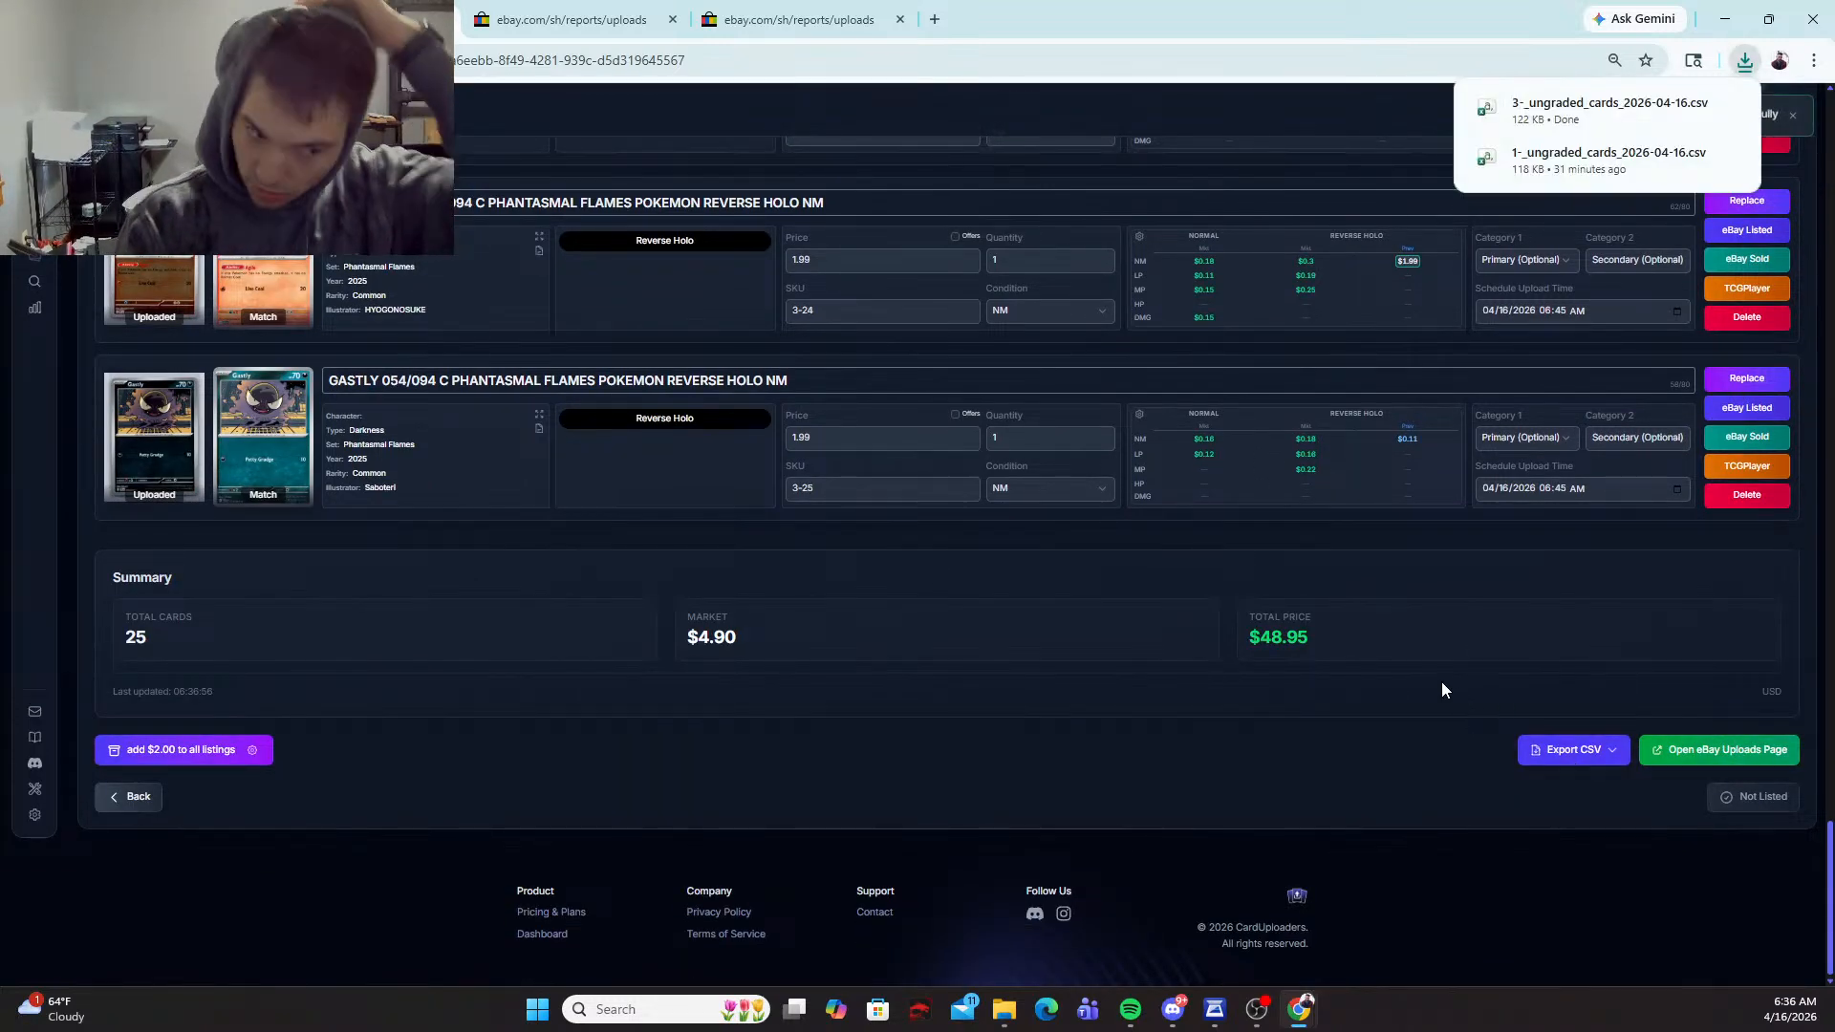
Step: Open 3-_ungraded_cards_2026-04-16.csv in Excel, accept the default data conversions and widen the ScheduleTime column to fit its contents
left_click(1609, 109)
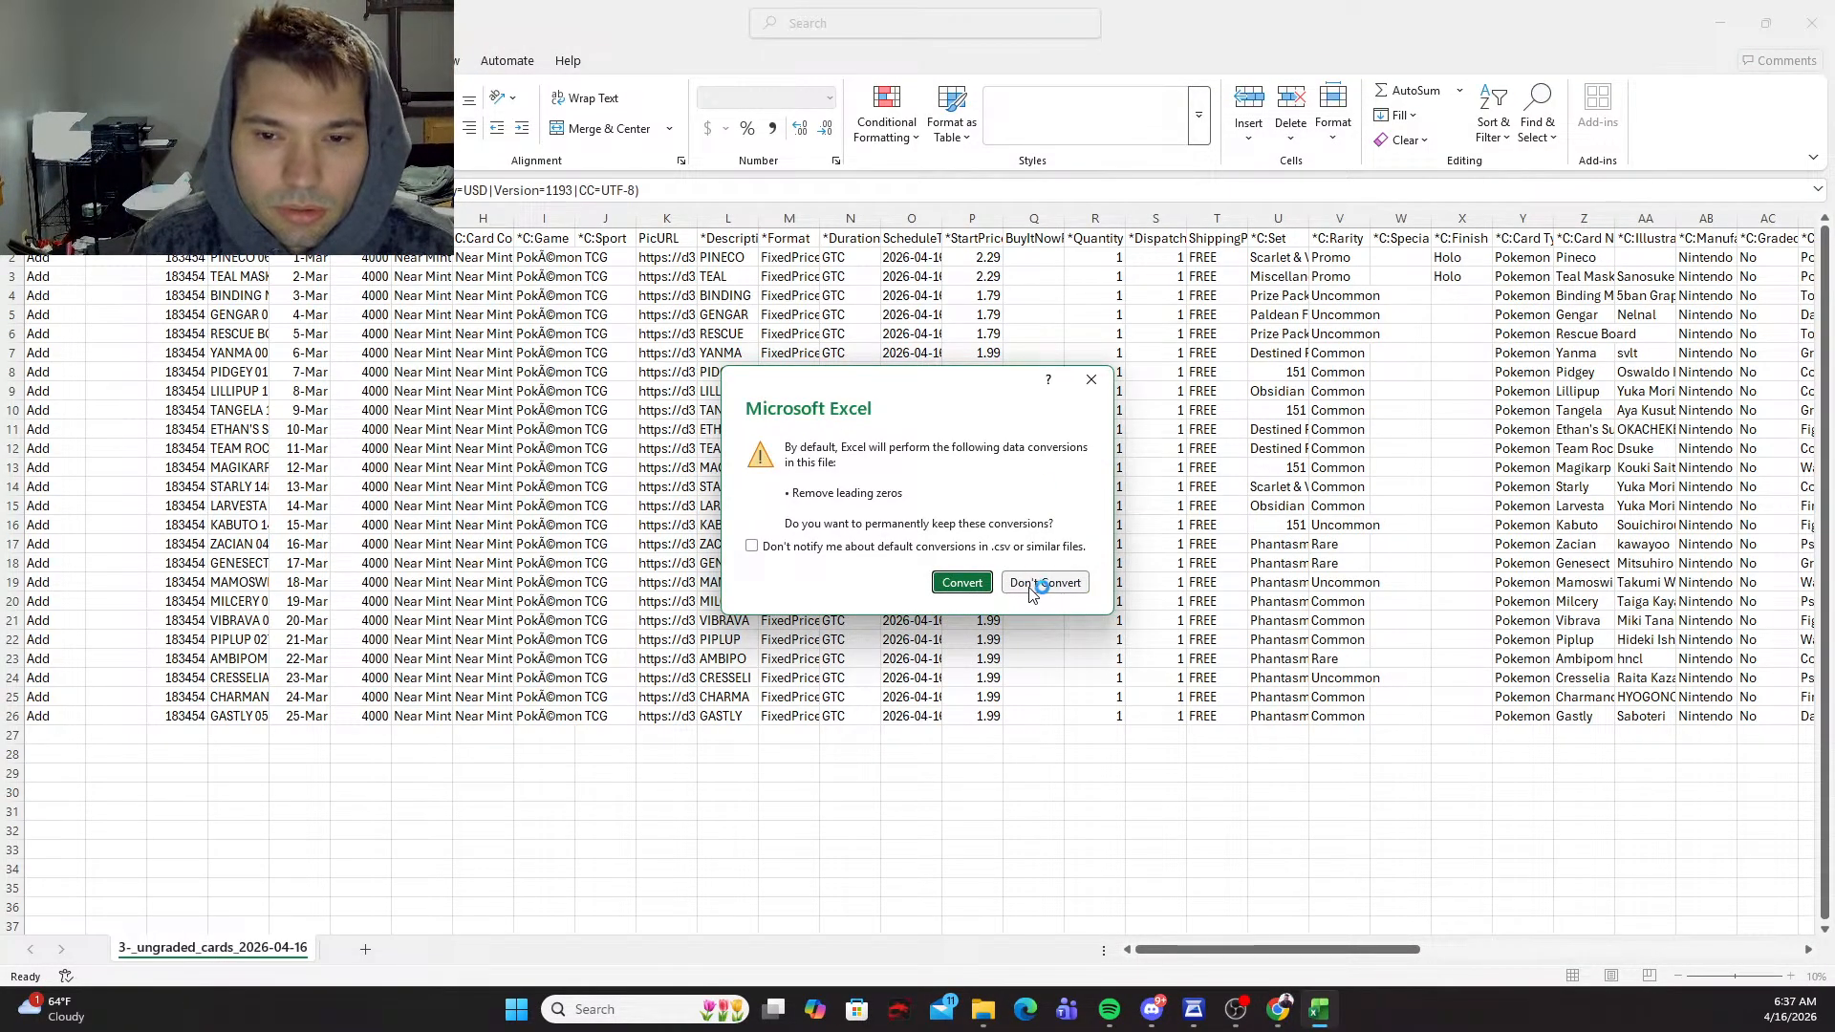
left_click(951, 580)
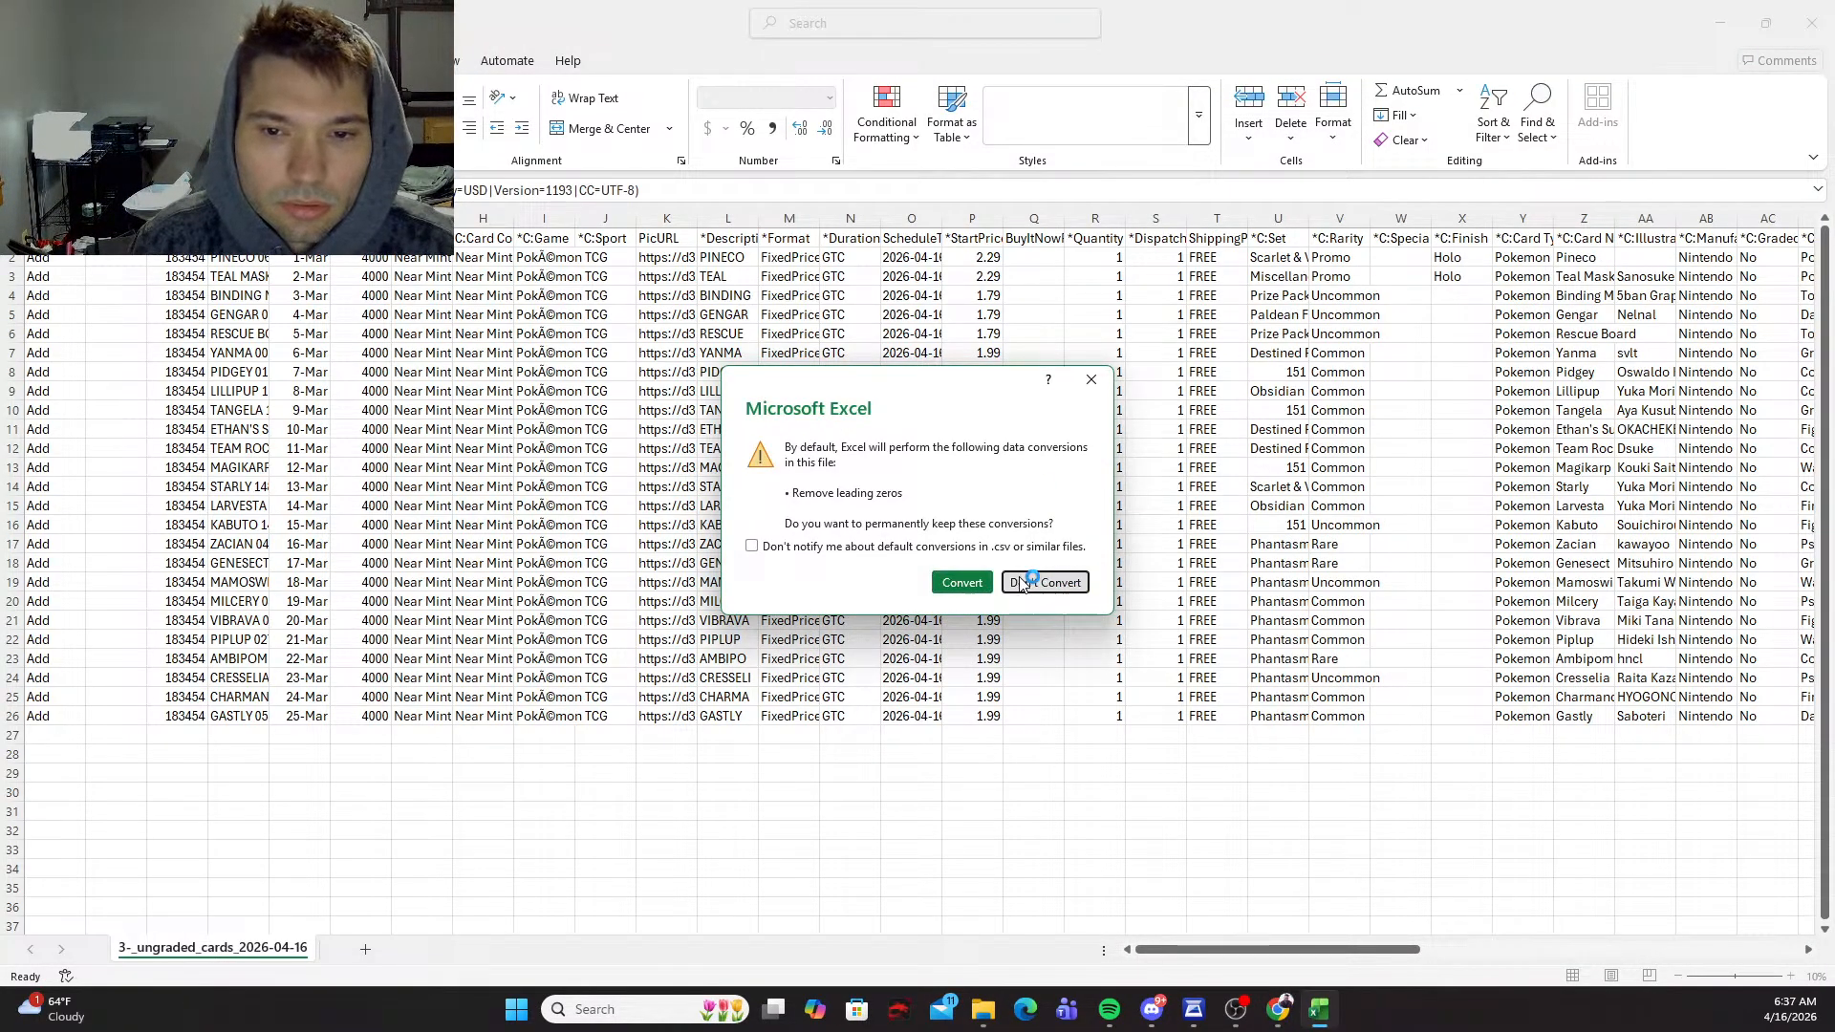
double_click(941, 218)
Step: Change the Teal Mask Ogerpon row's schedule time in cell O3 to 2026-04-17T11:45:00.000Z
left_click(932, 258)
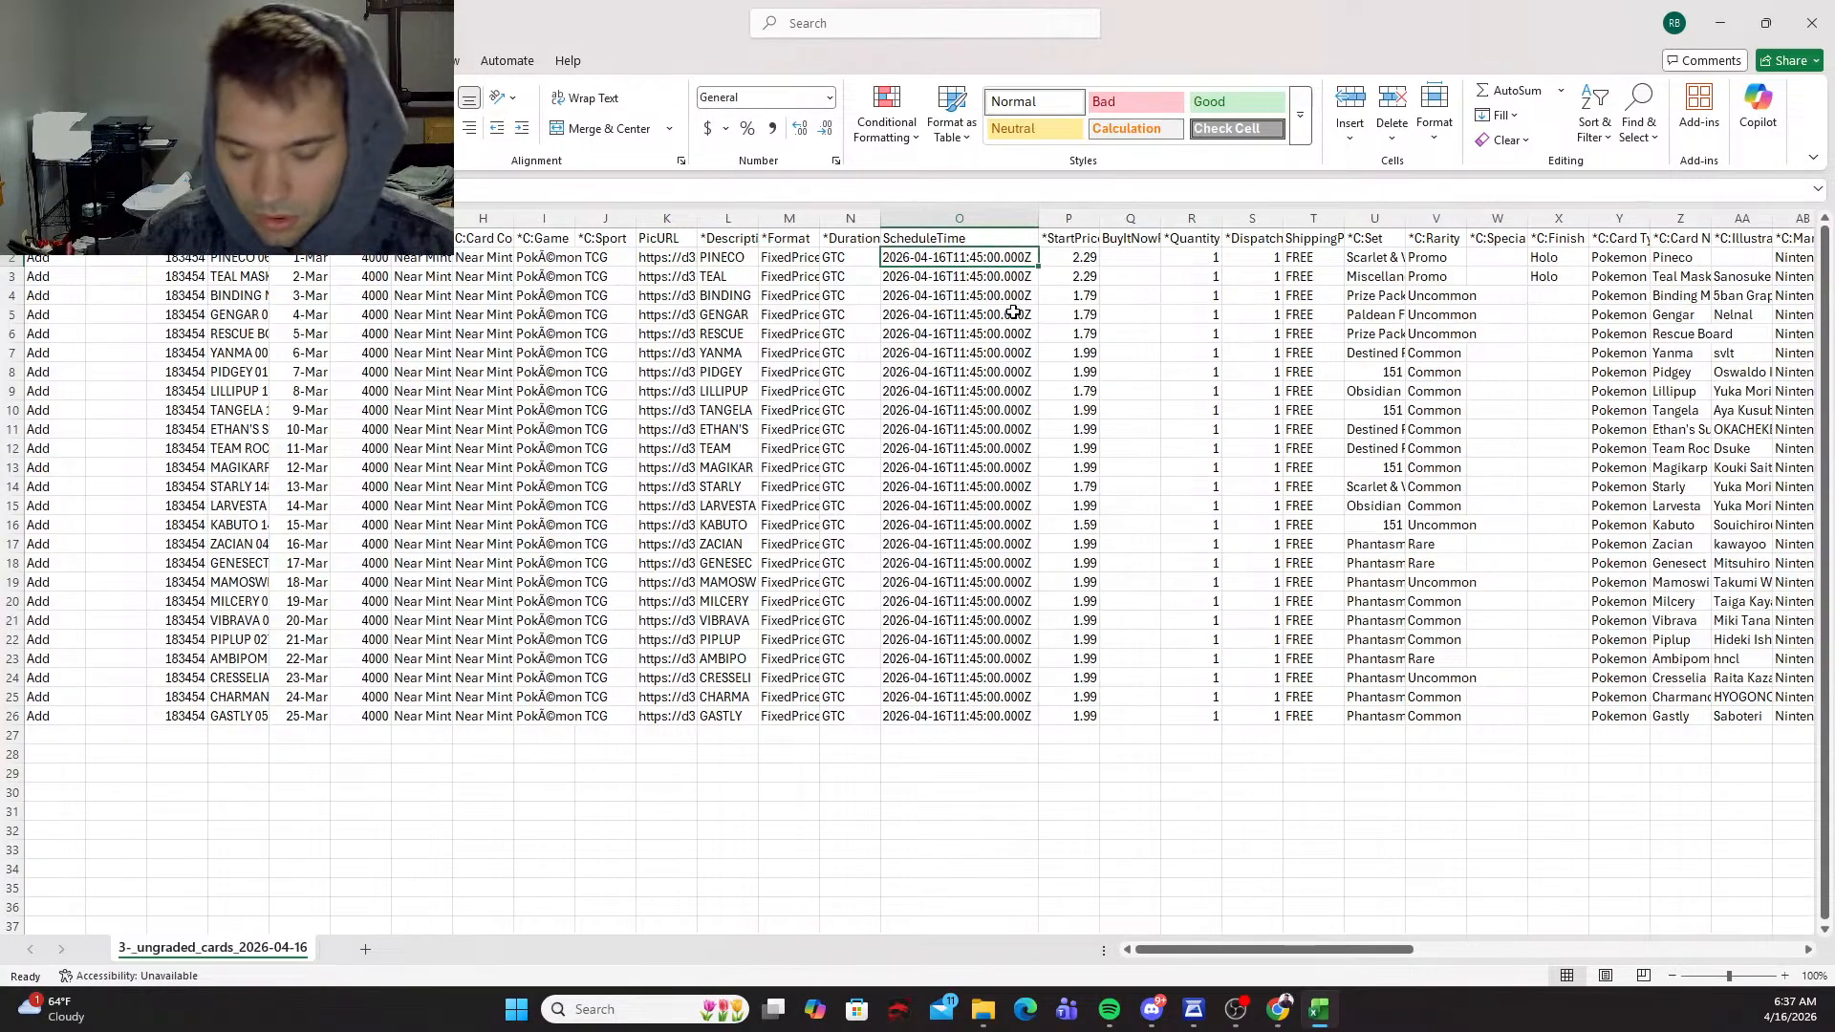
key("Down")
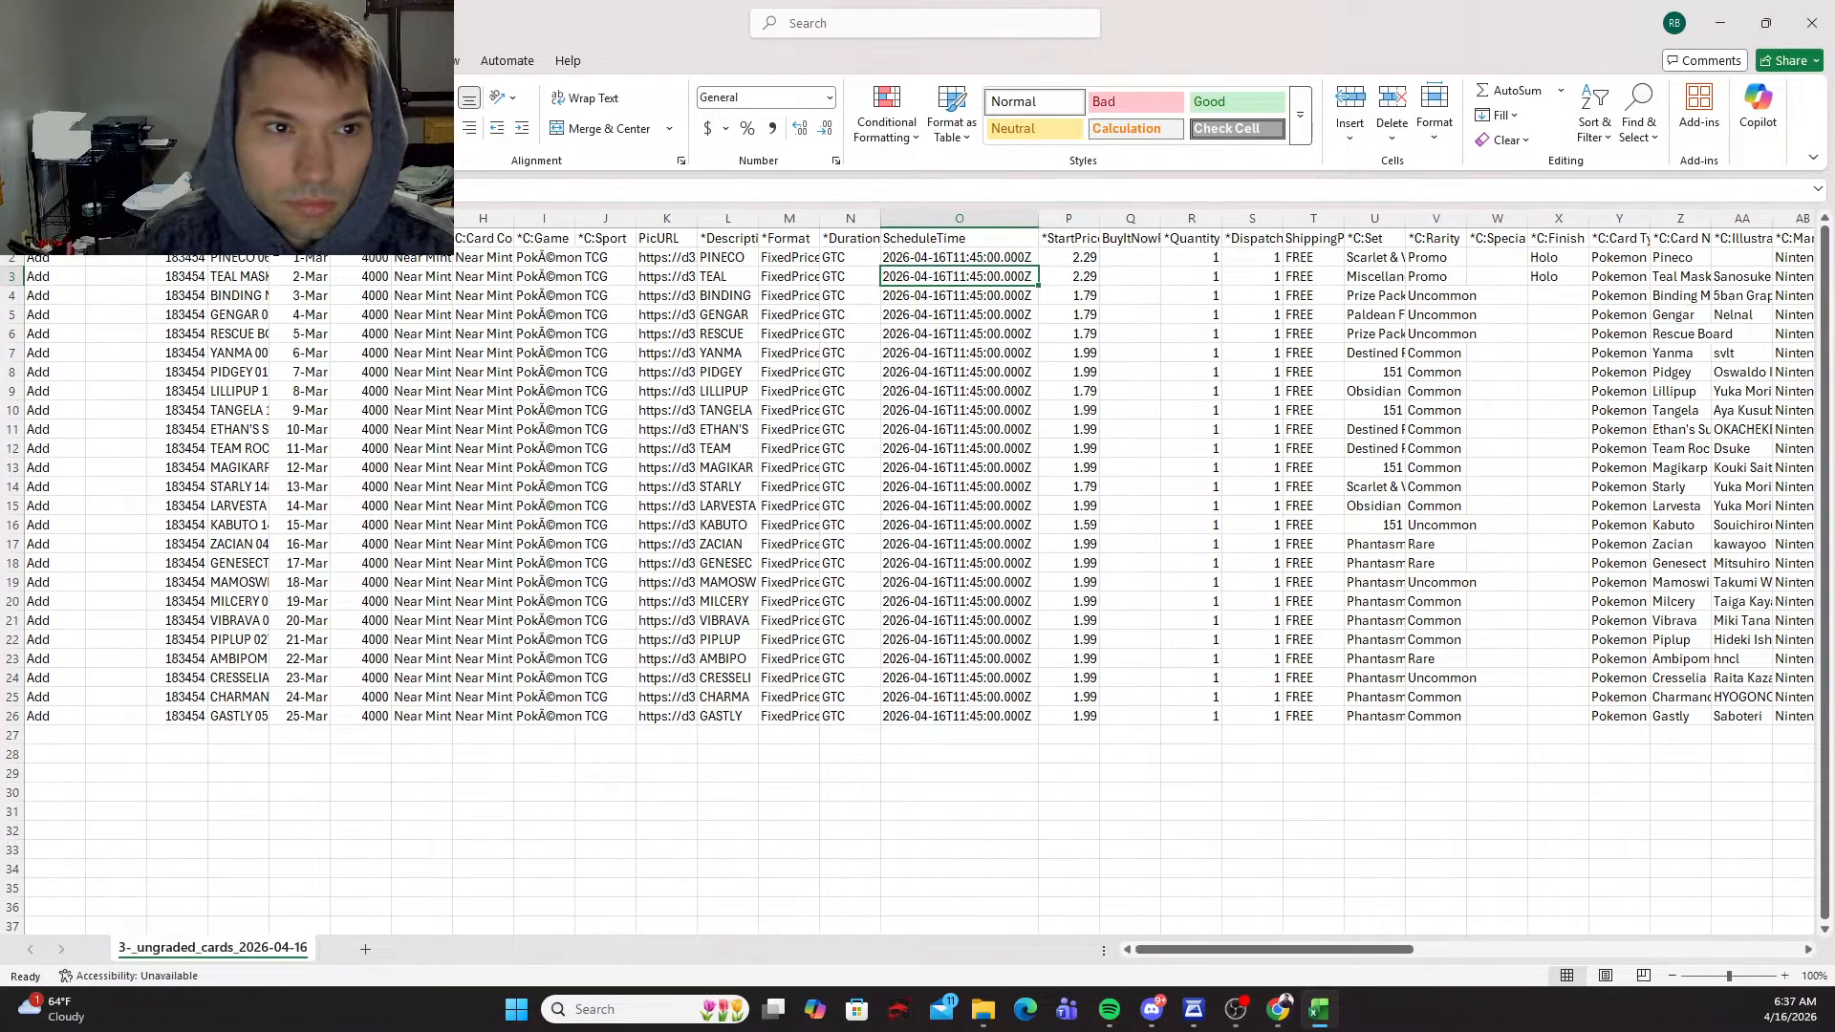
left_click(527, 190)
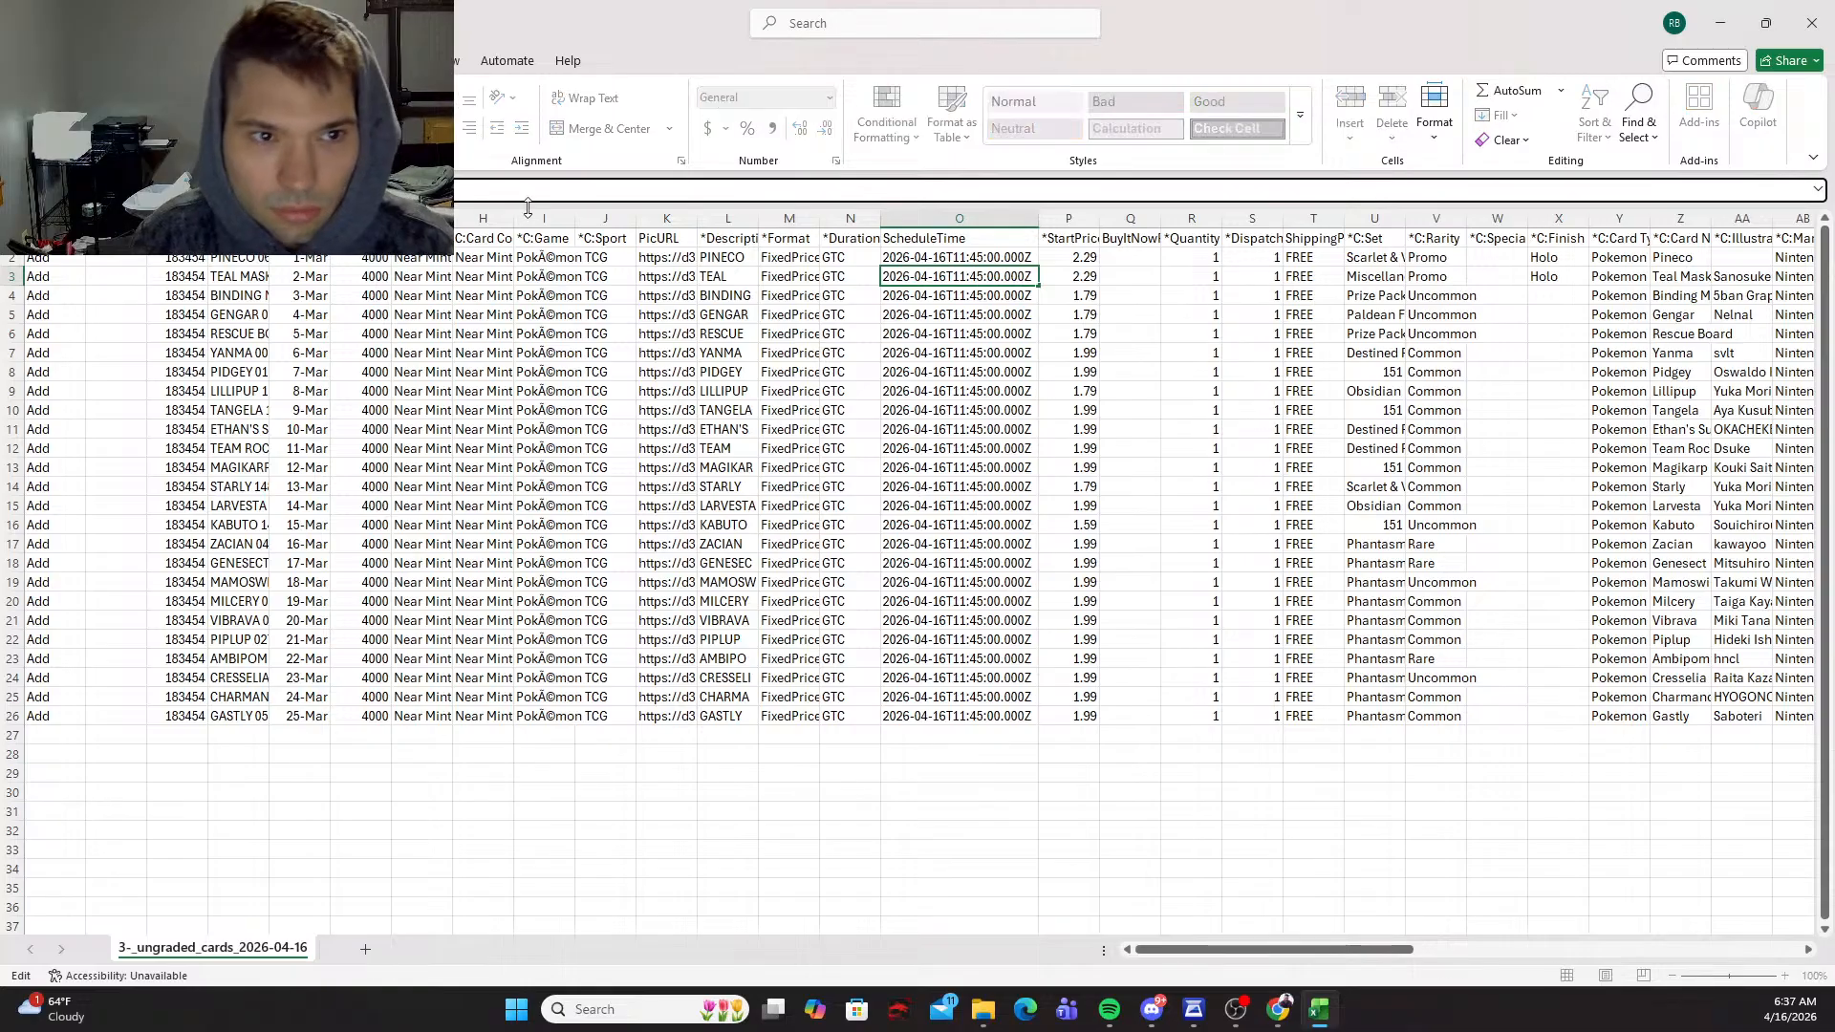
key("BackSpace")
type("7")
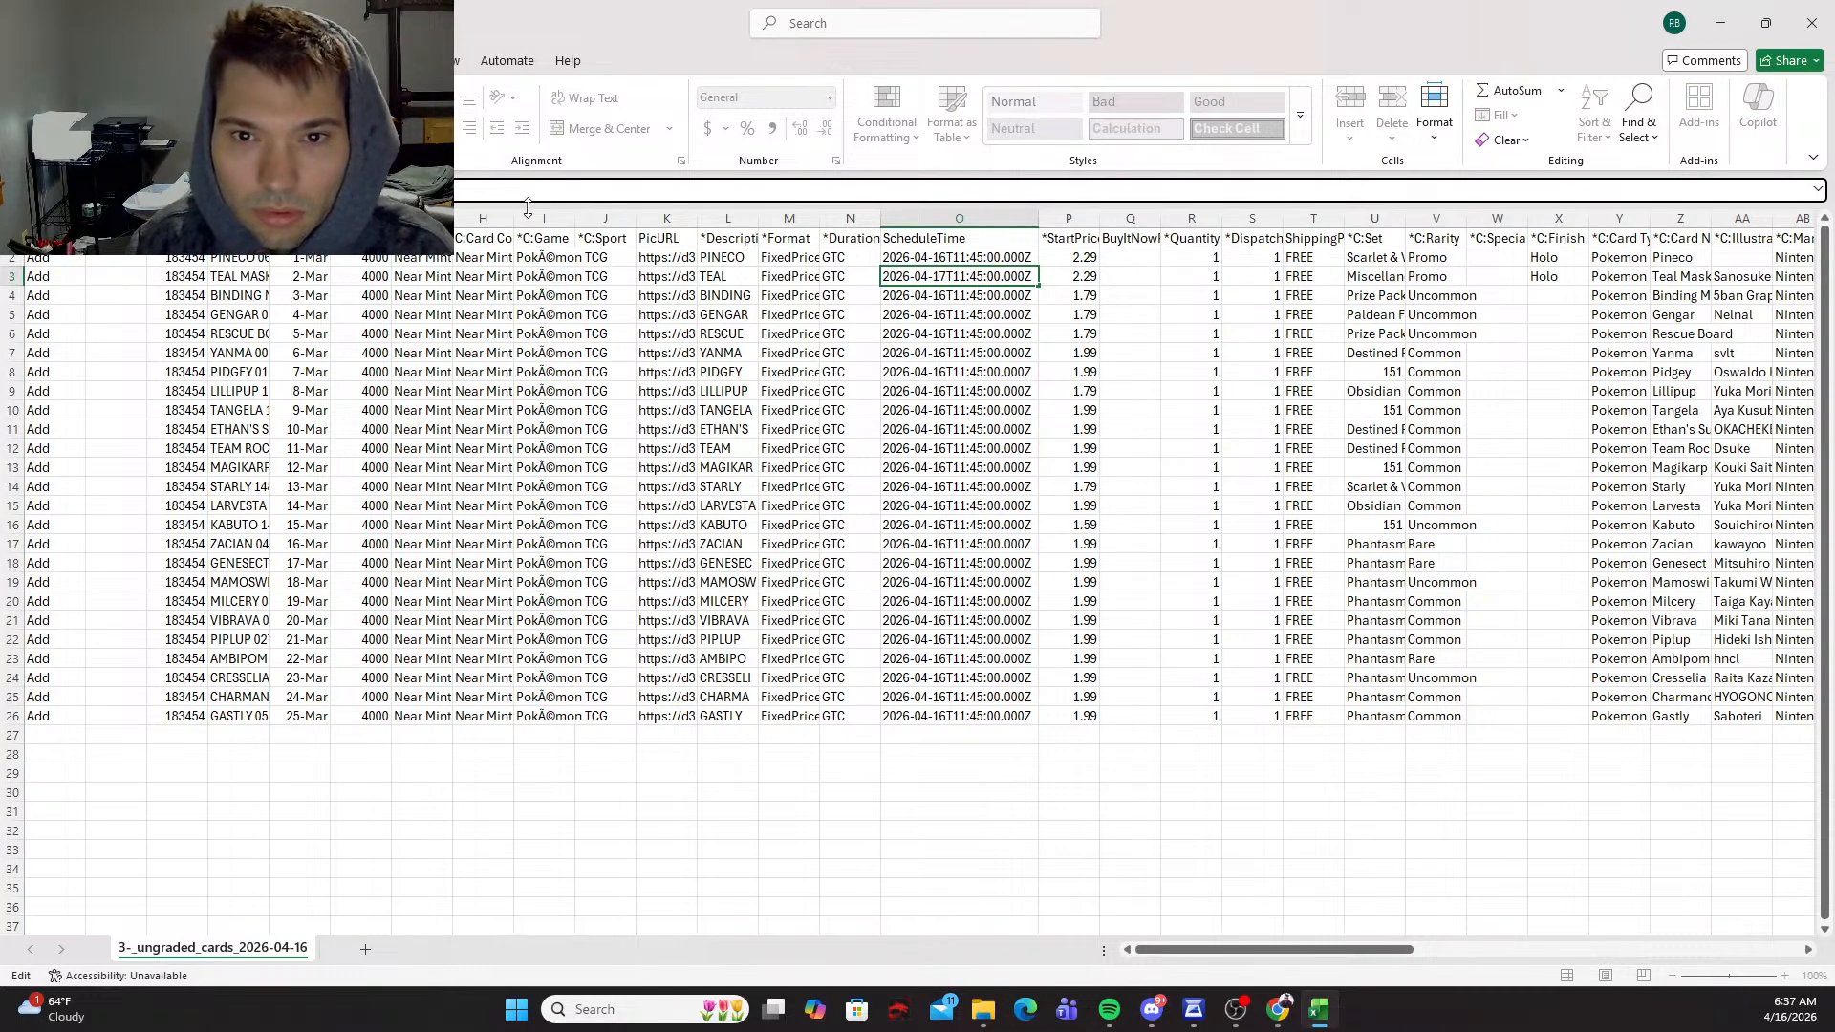
type(".")
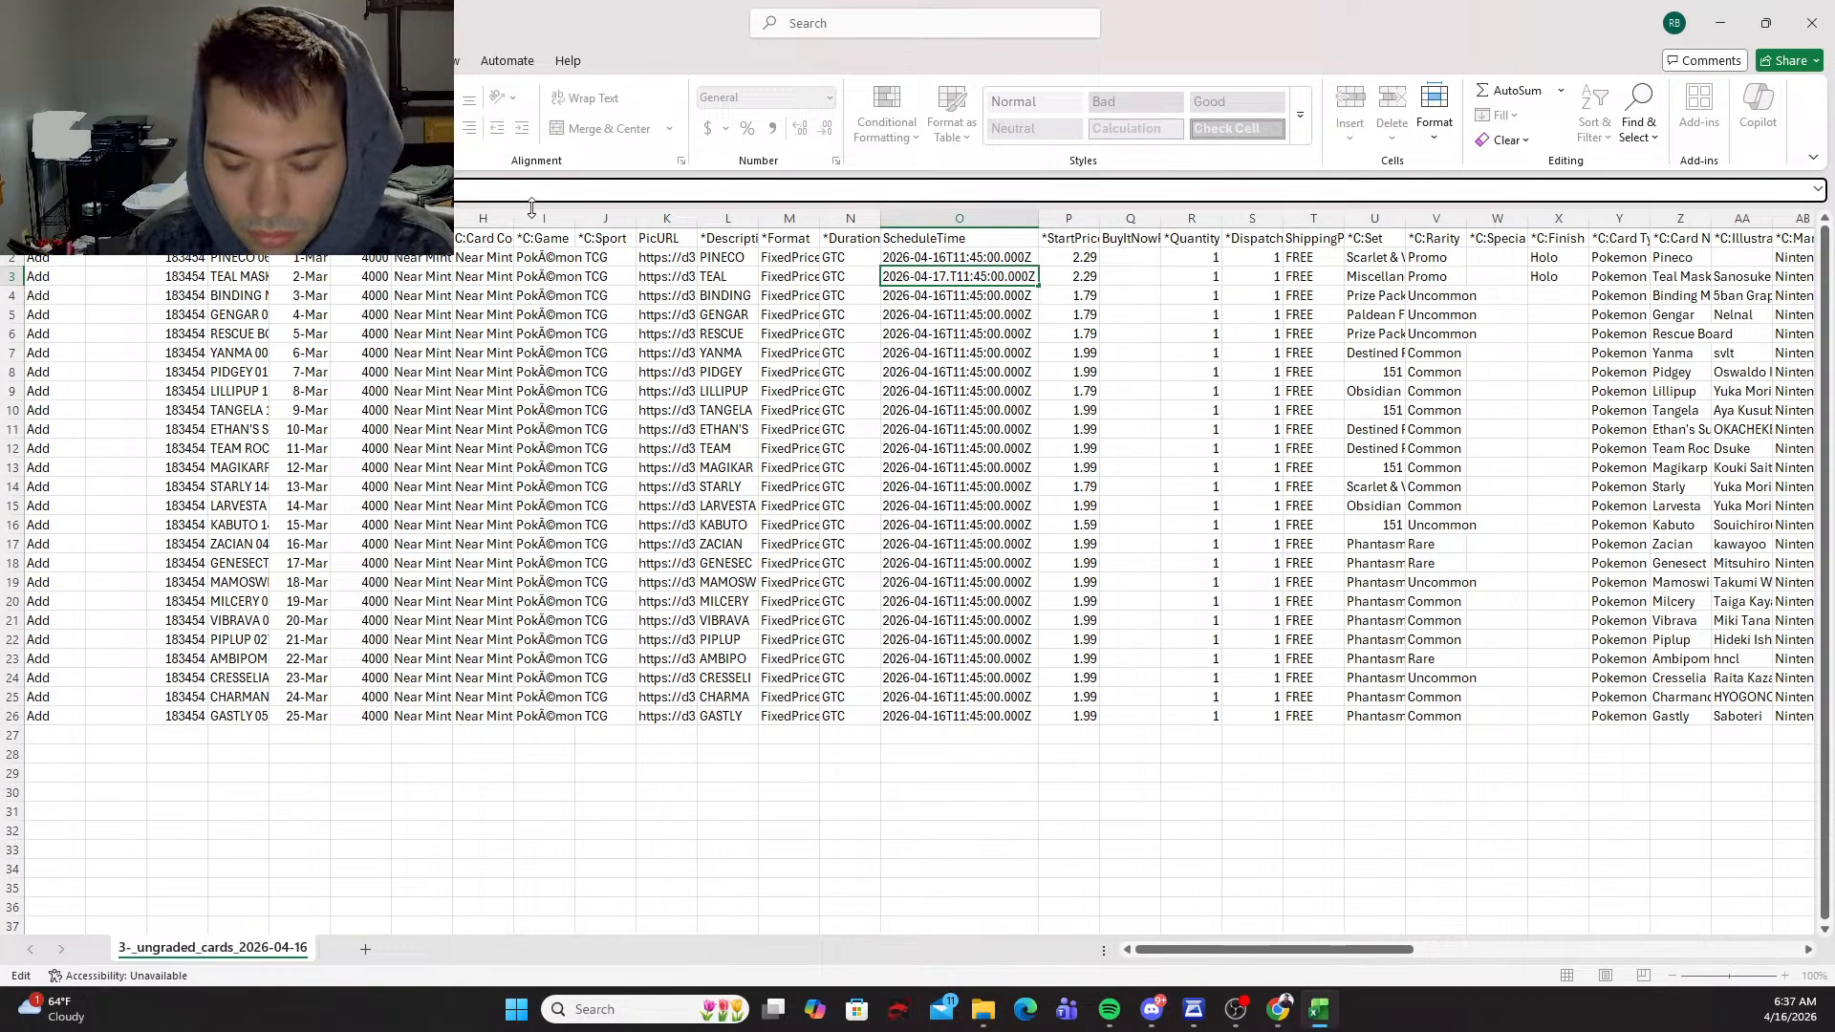
key("BackSpace")
key("Return")
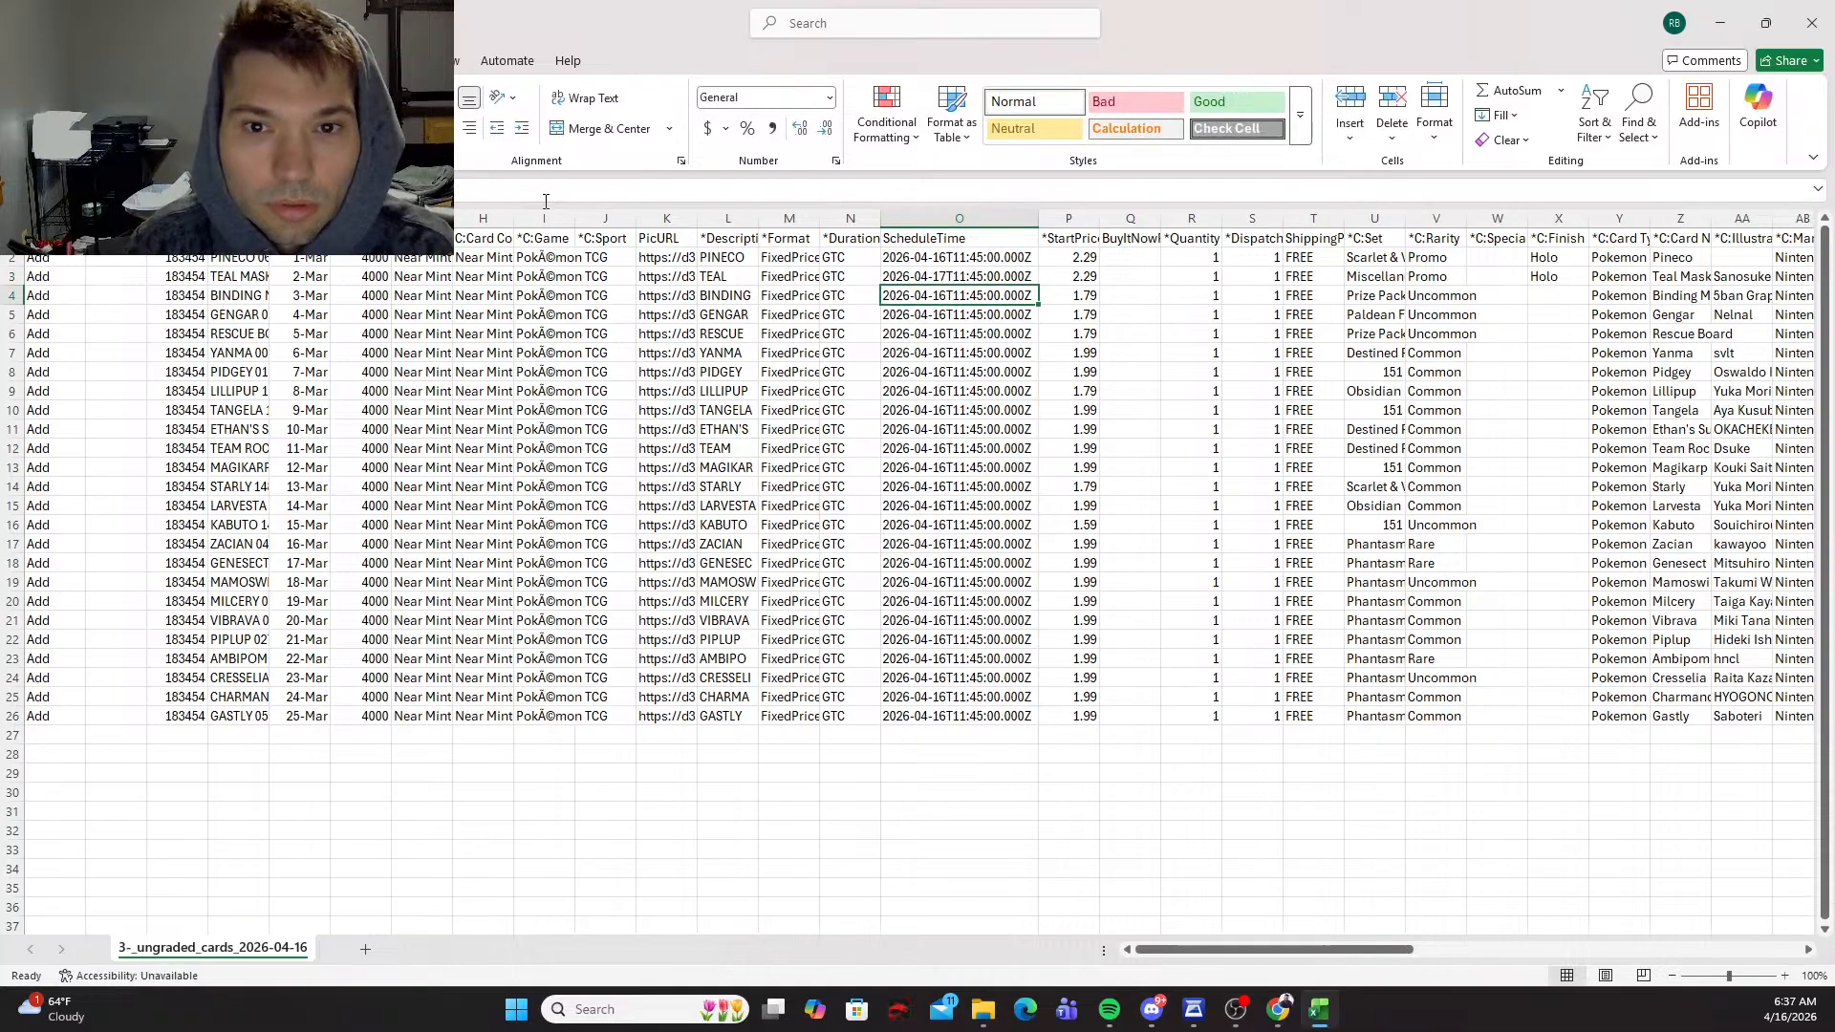
Step: Change the schedule dates in cells O4 and O5 to 2026-04-18 and 2026-04-19, keeping the time part
left_click(277, 190)
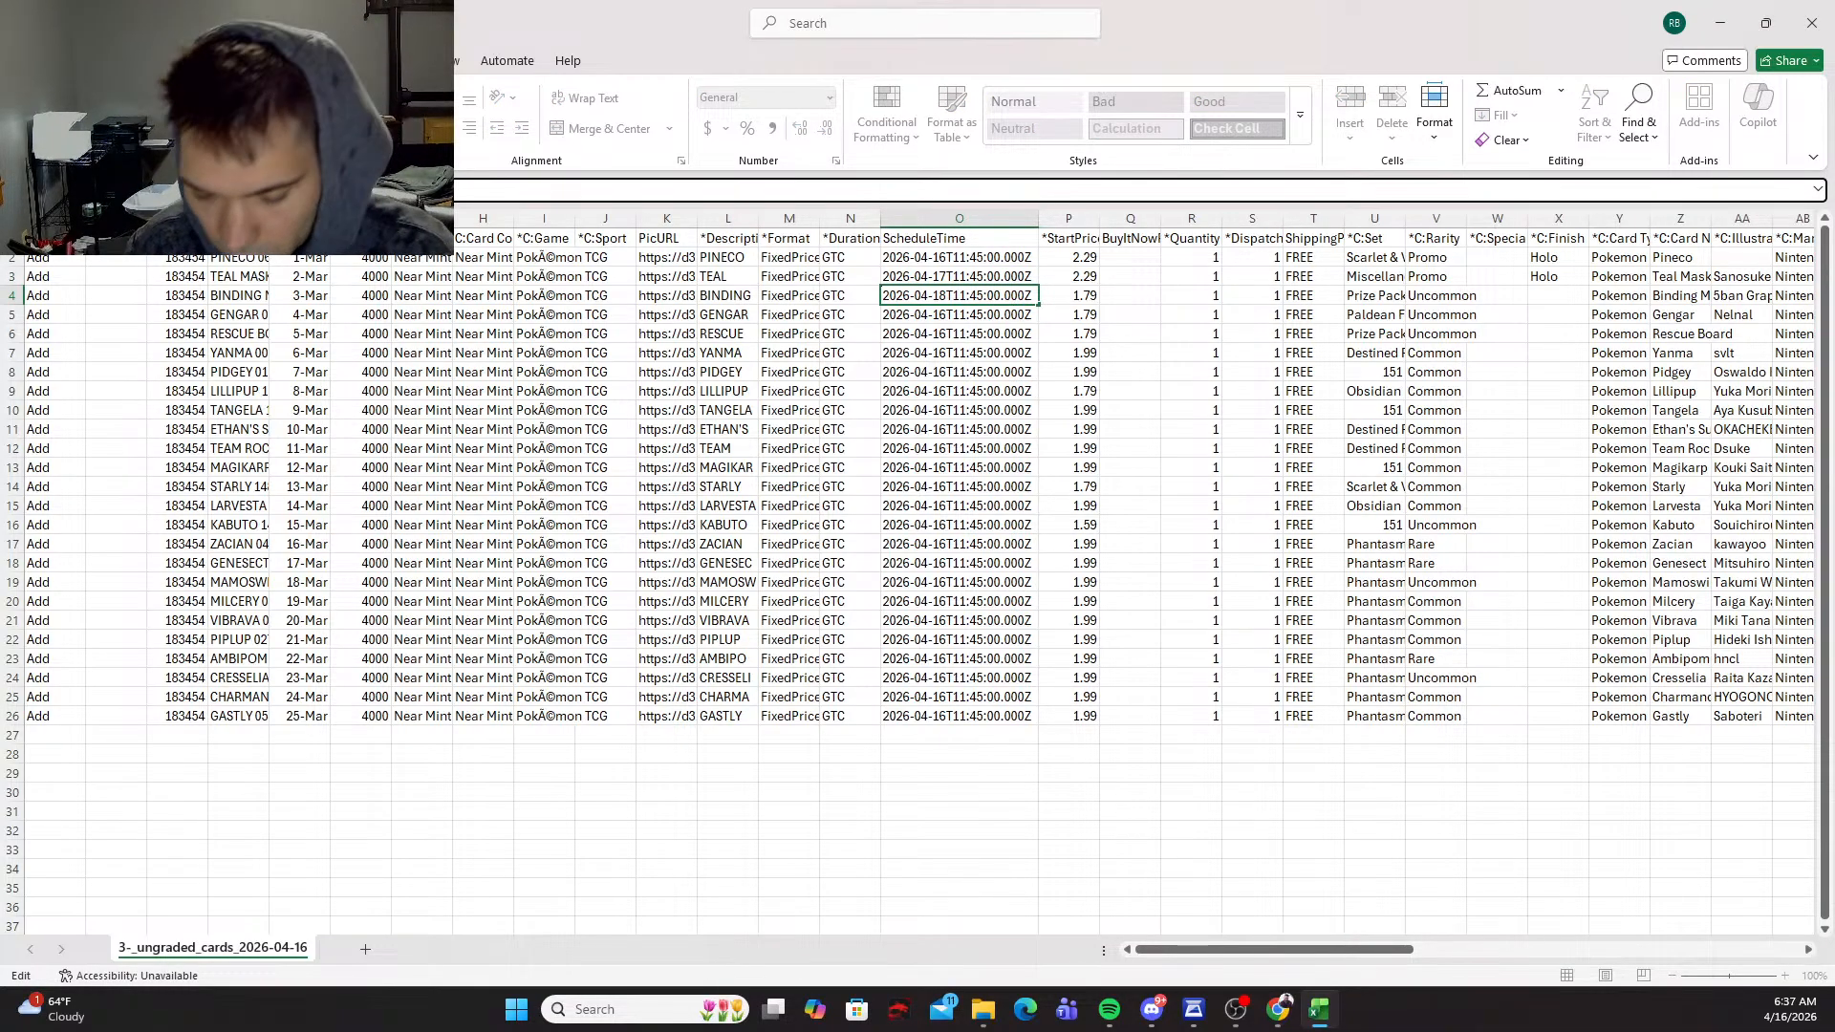
key("Return")
left_click(277, 189)
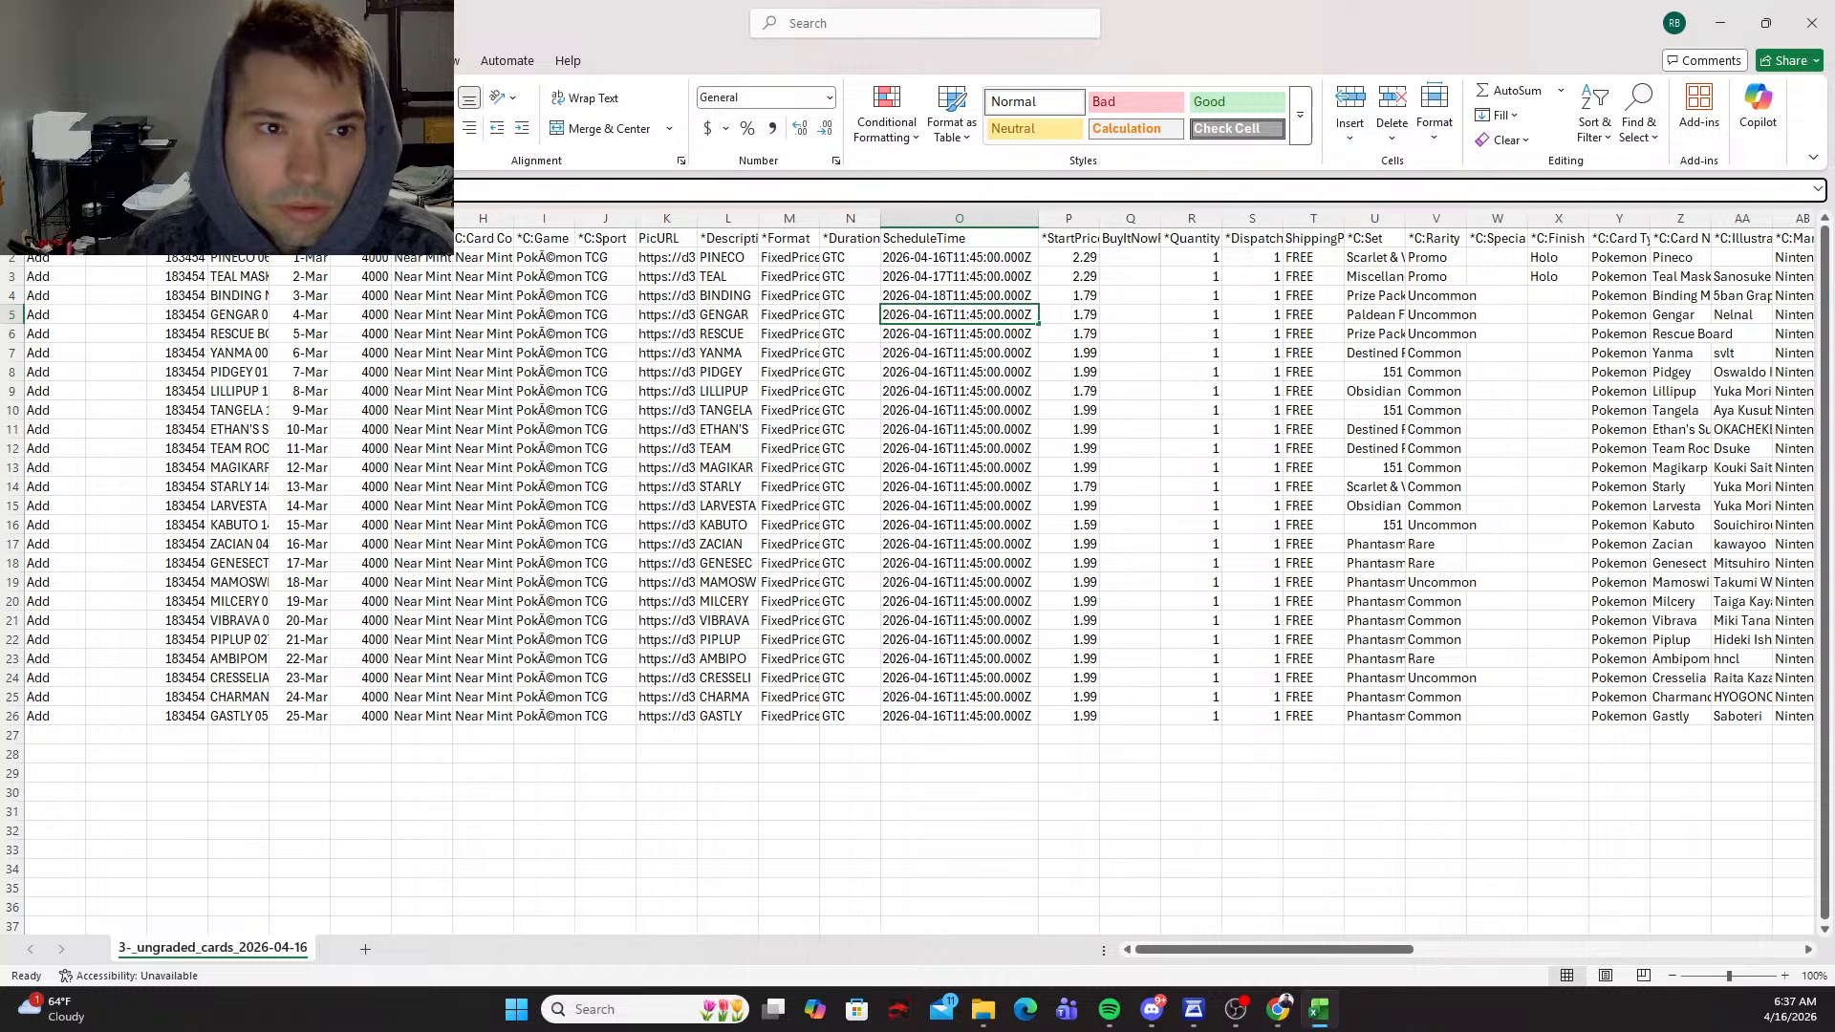
key("BackSpace")
key("BackSpace")
type("19")
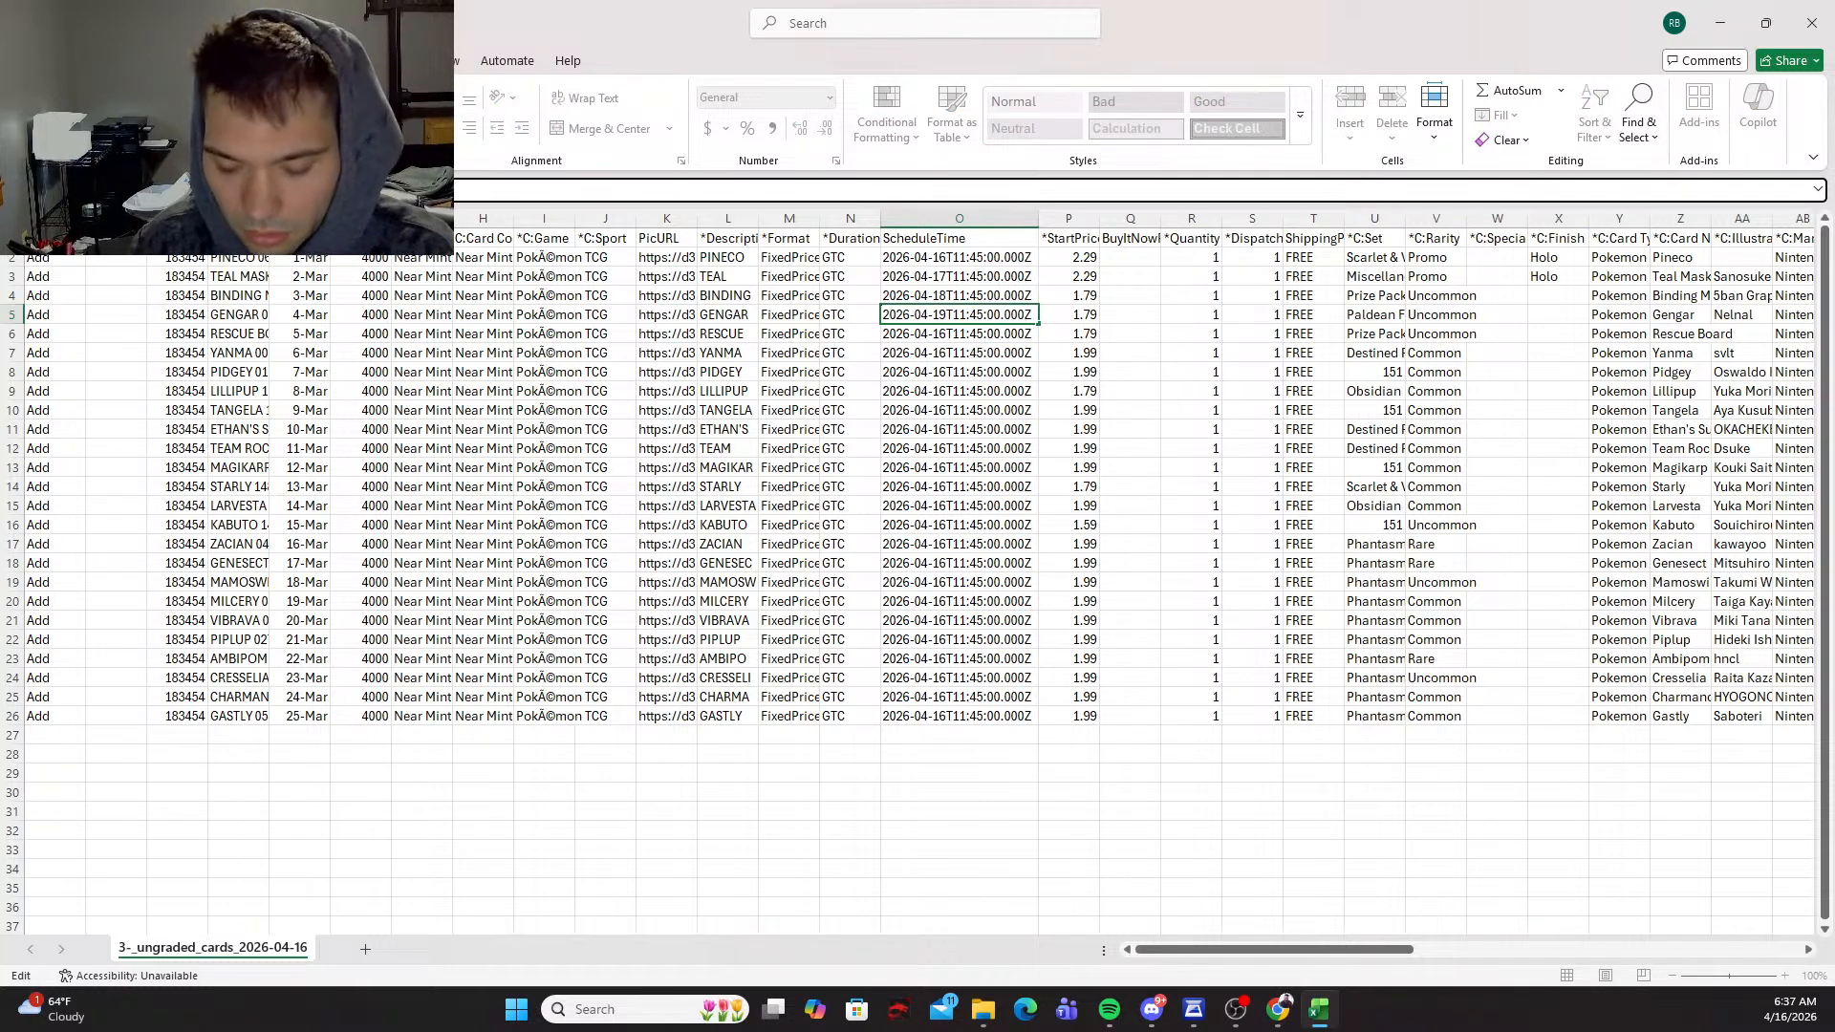
key("Return")
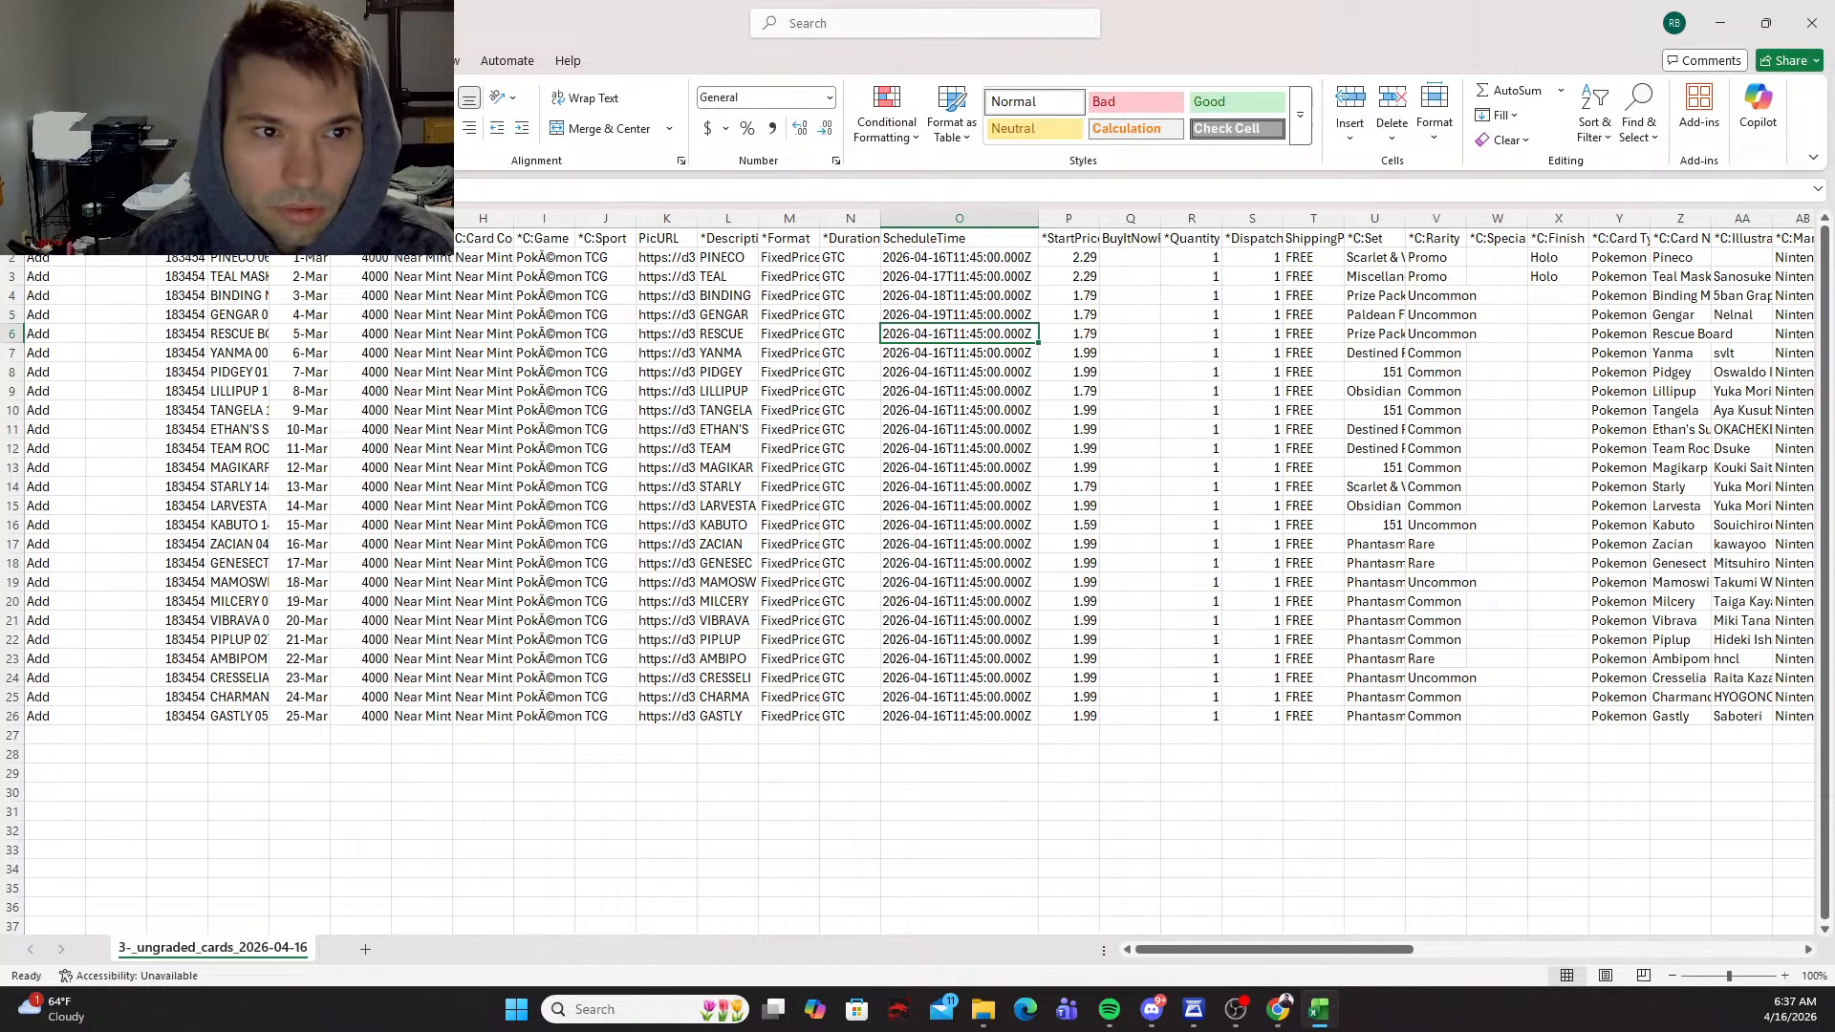
Step: Change the day of the Rescue Board row's schedule time in cell O6 to 20
left_click(277, 189)
key("BackSpace")
key("BackSpace")
type("2")
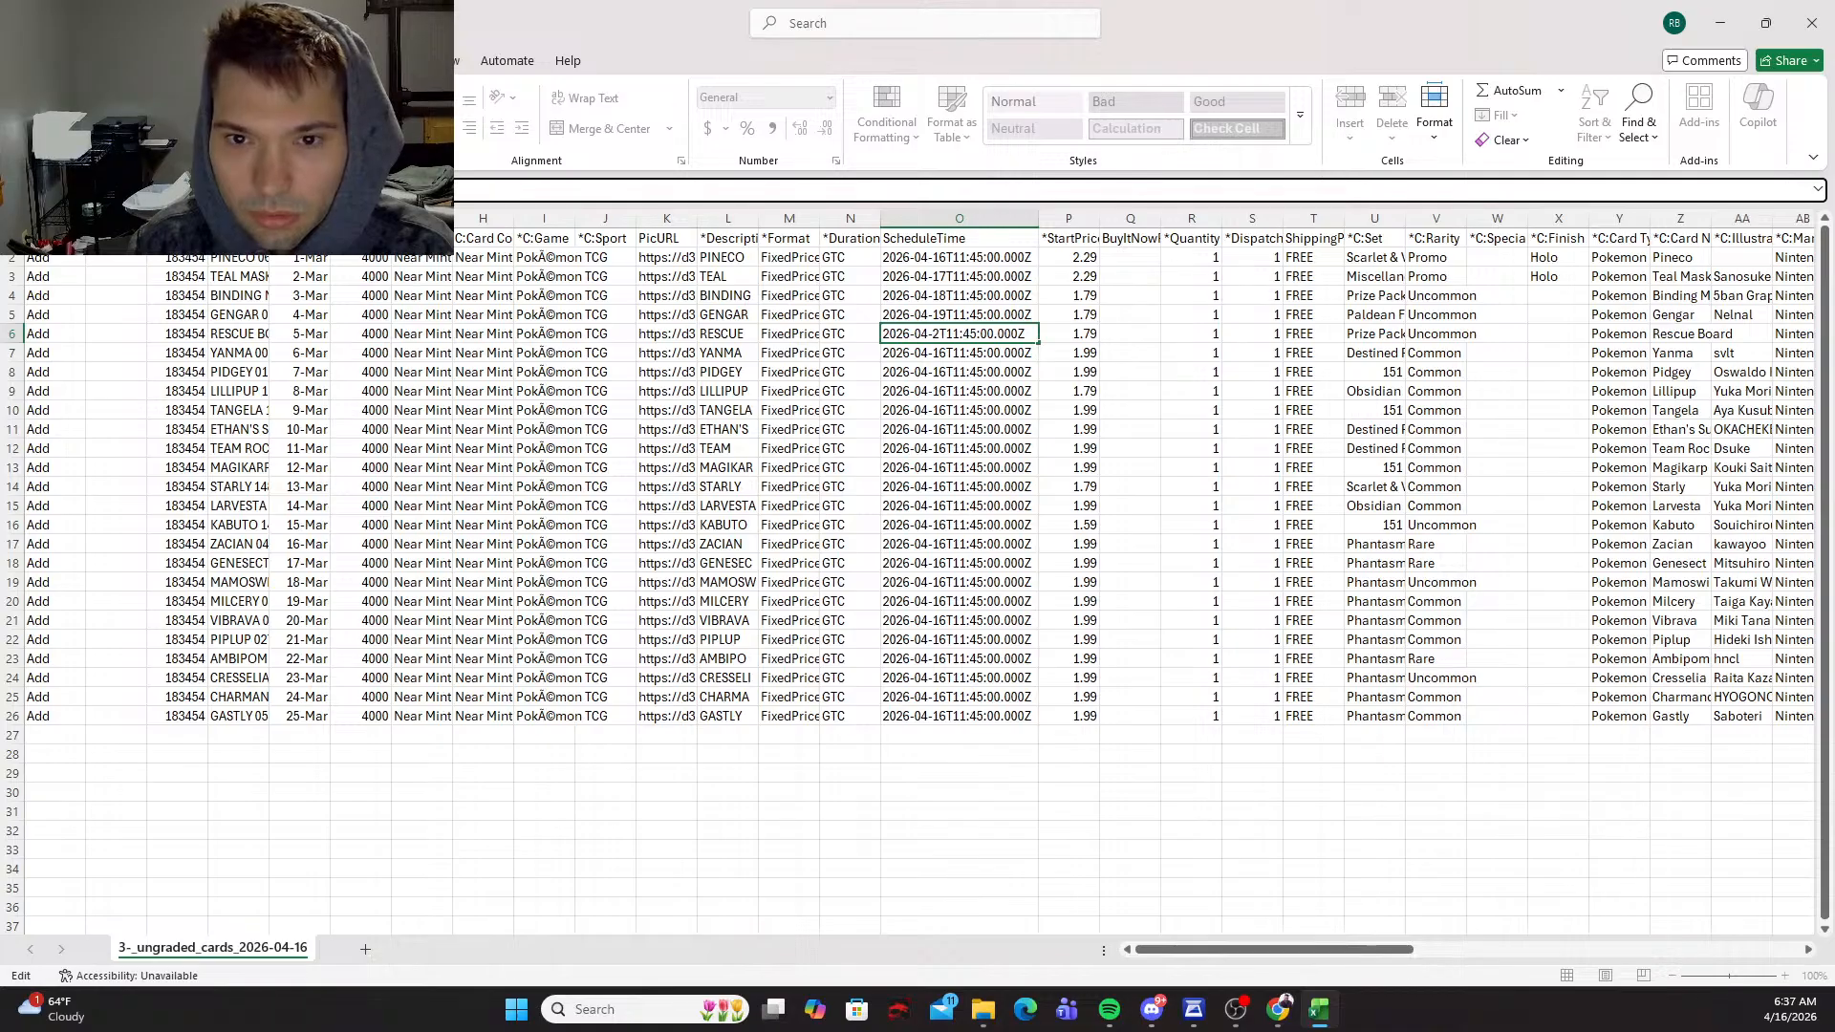
type("0")
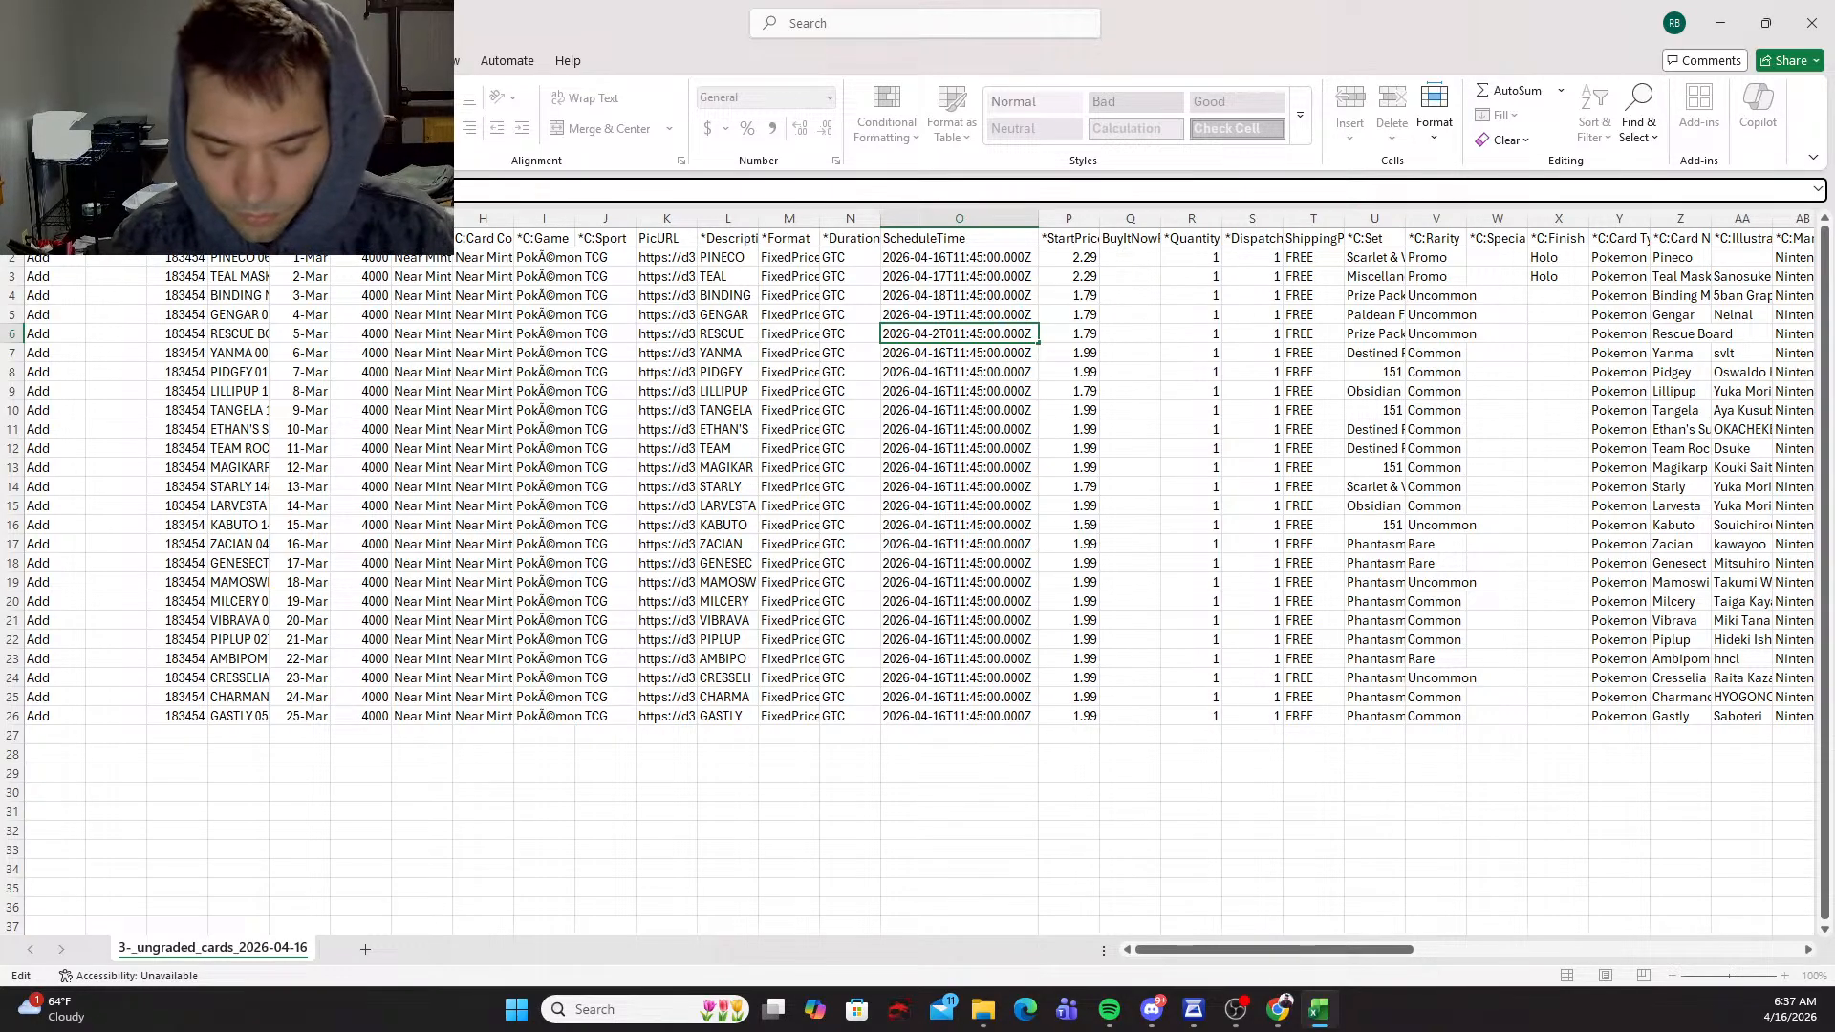
key("Return")
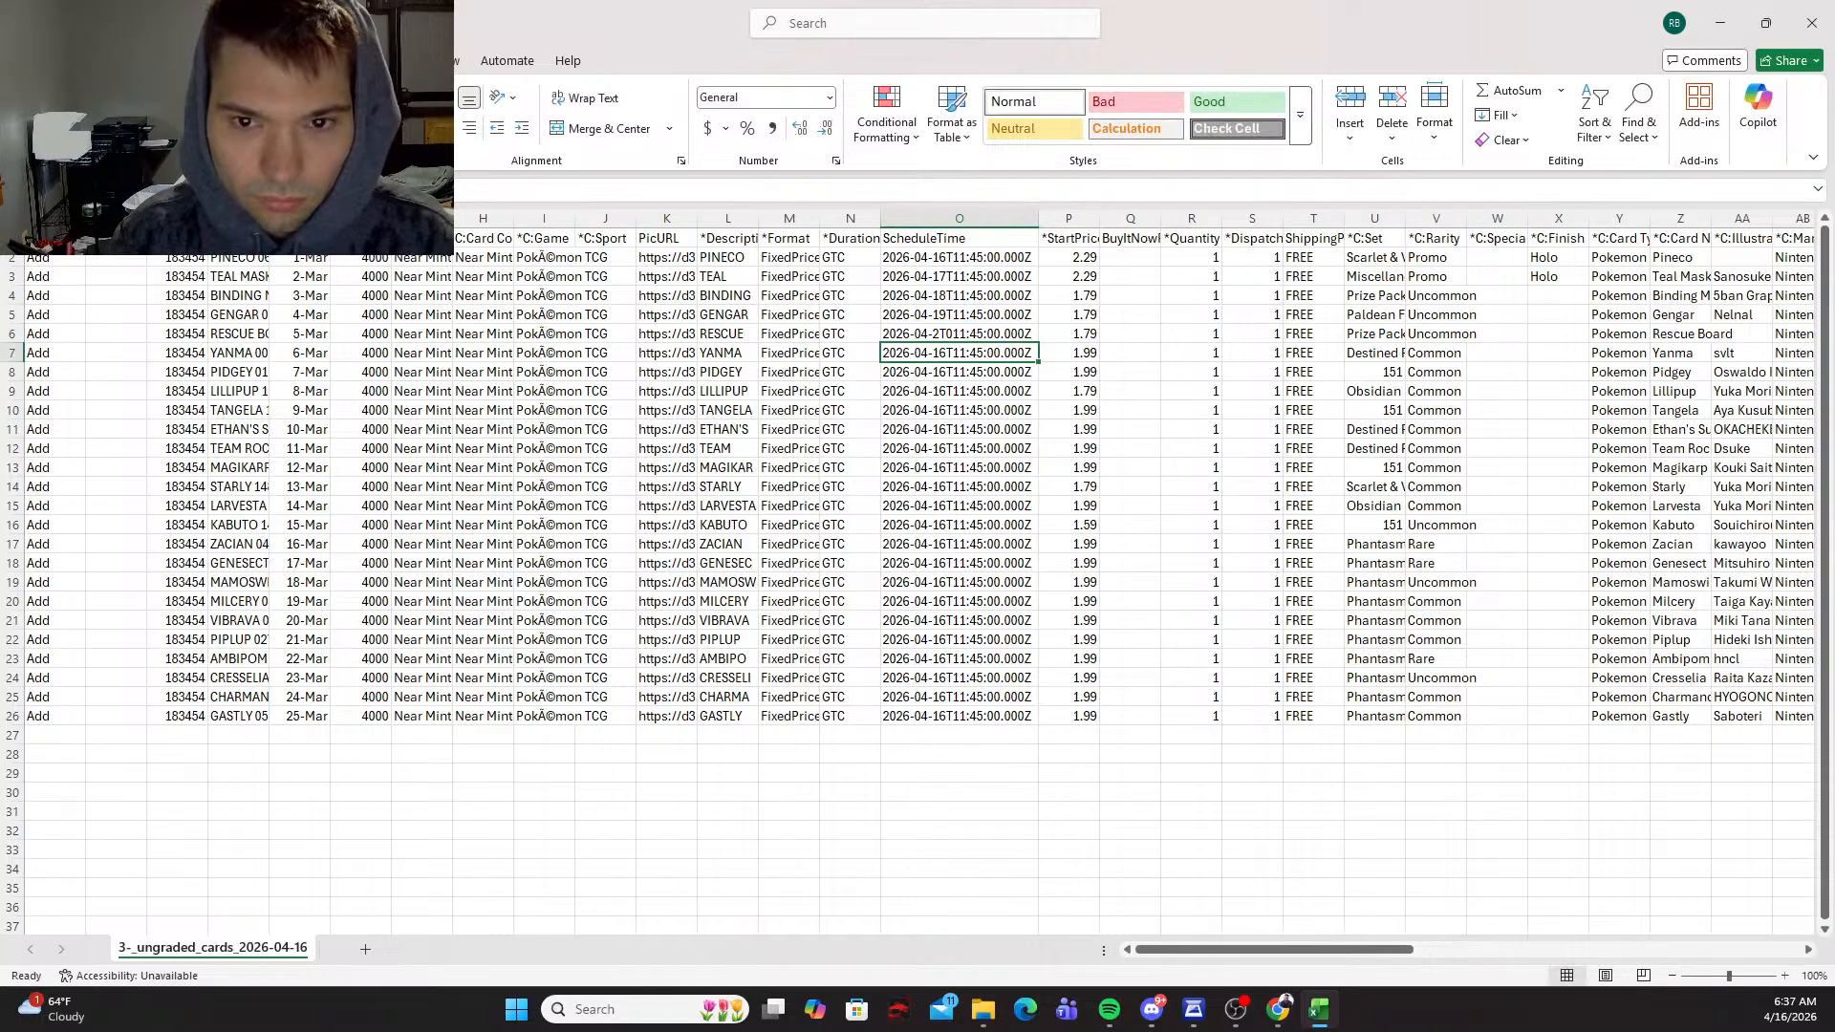
Step: Copy the Gengar row's schedule time from cell O5 into the Rescue Board row's cell O6
type("11")
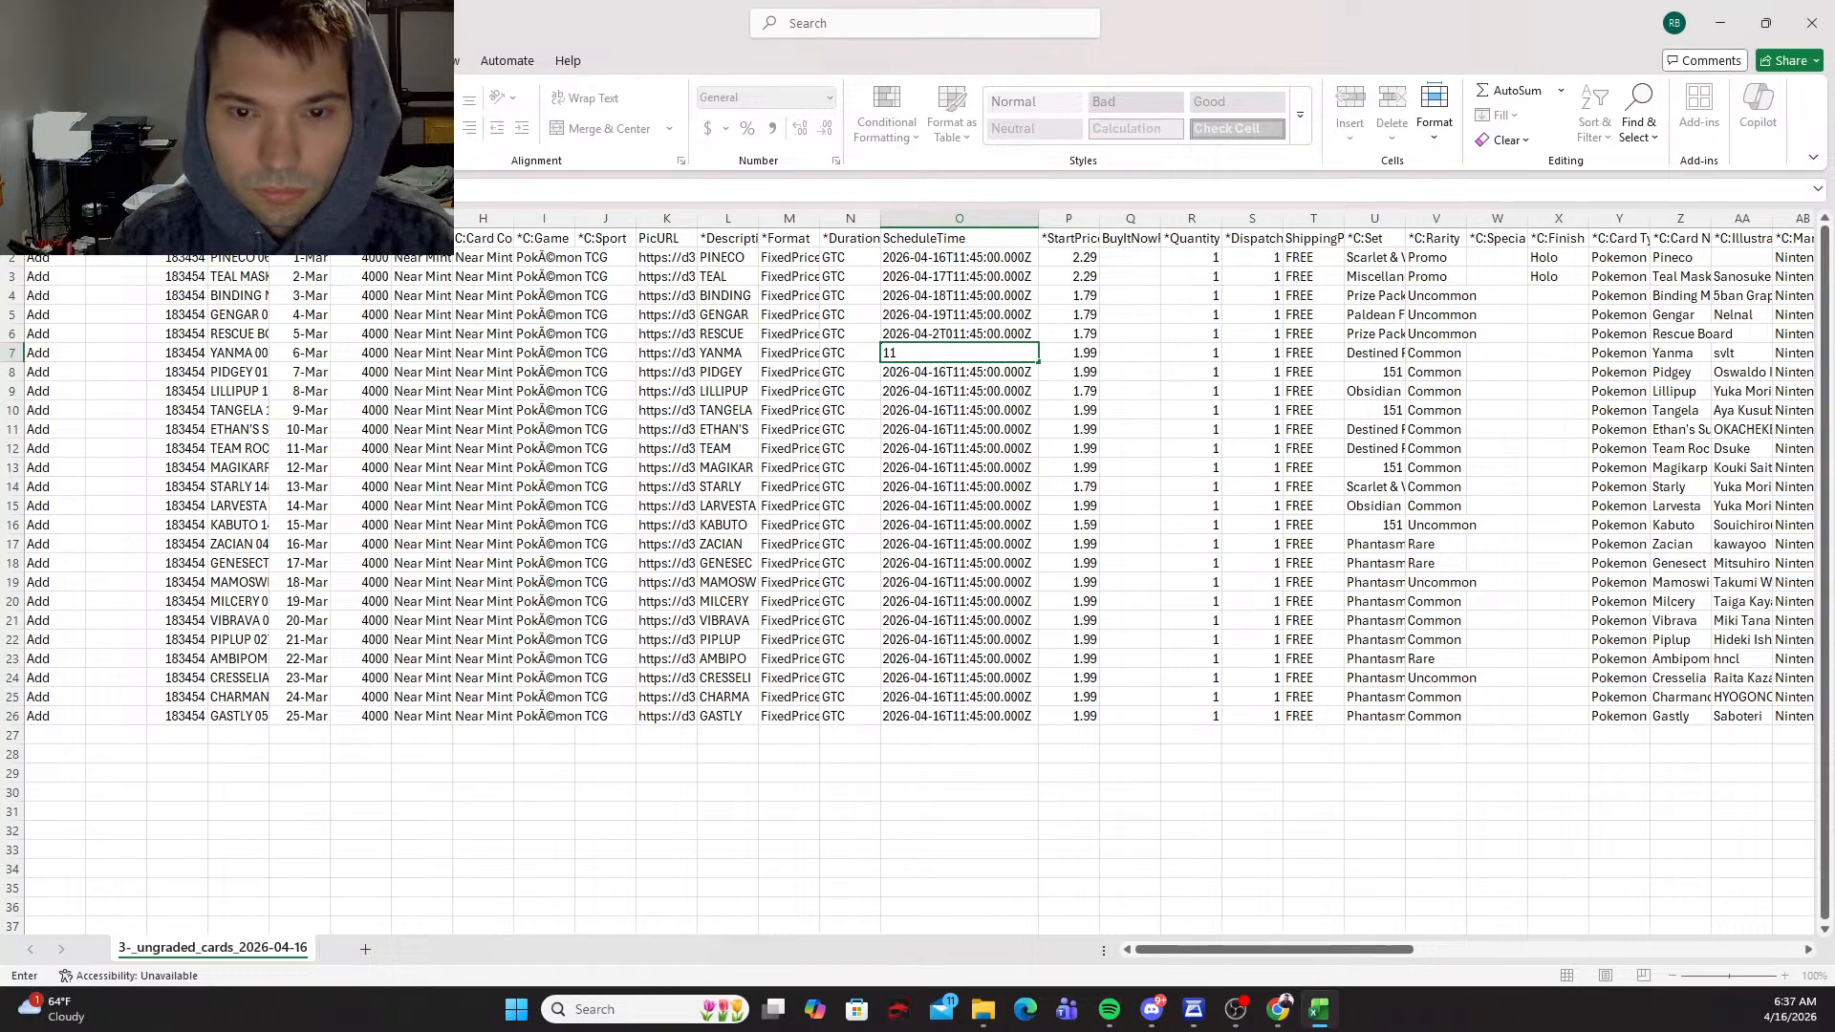
key("Escape")
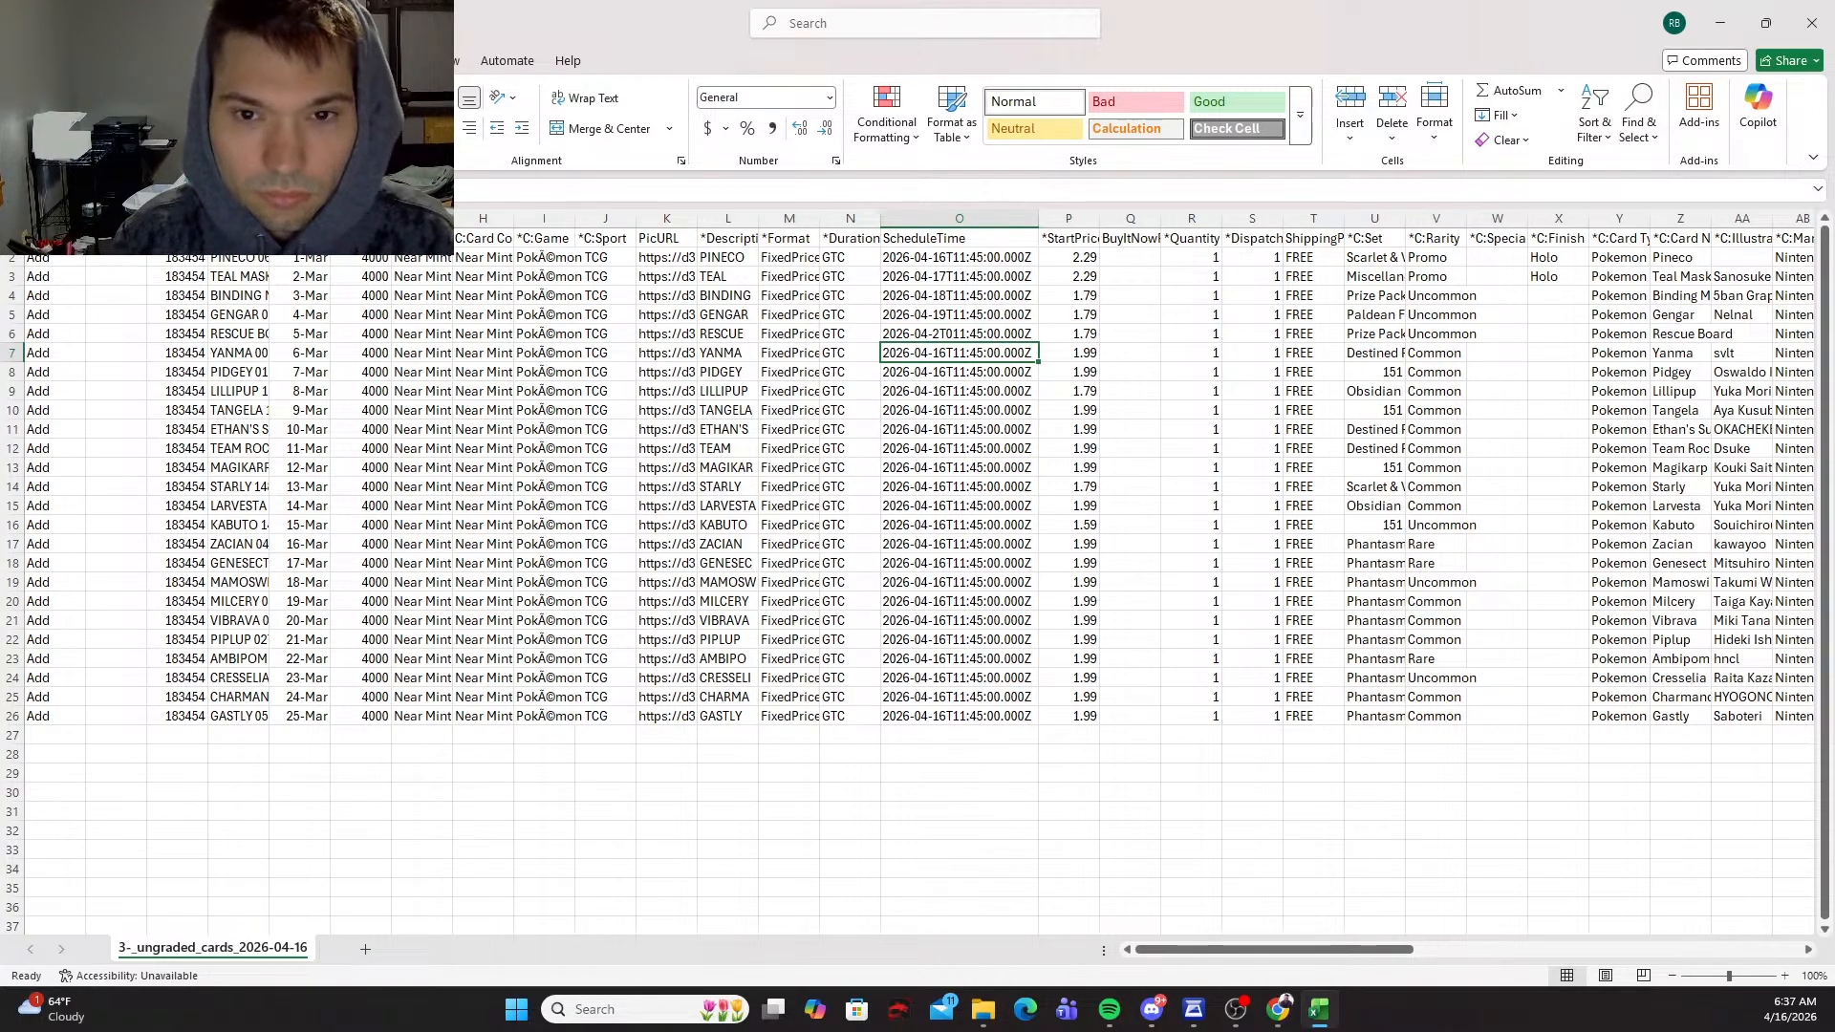
left_click(959, 333)
left_click(959, 315)
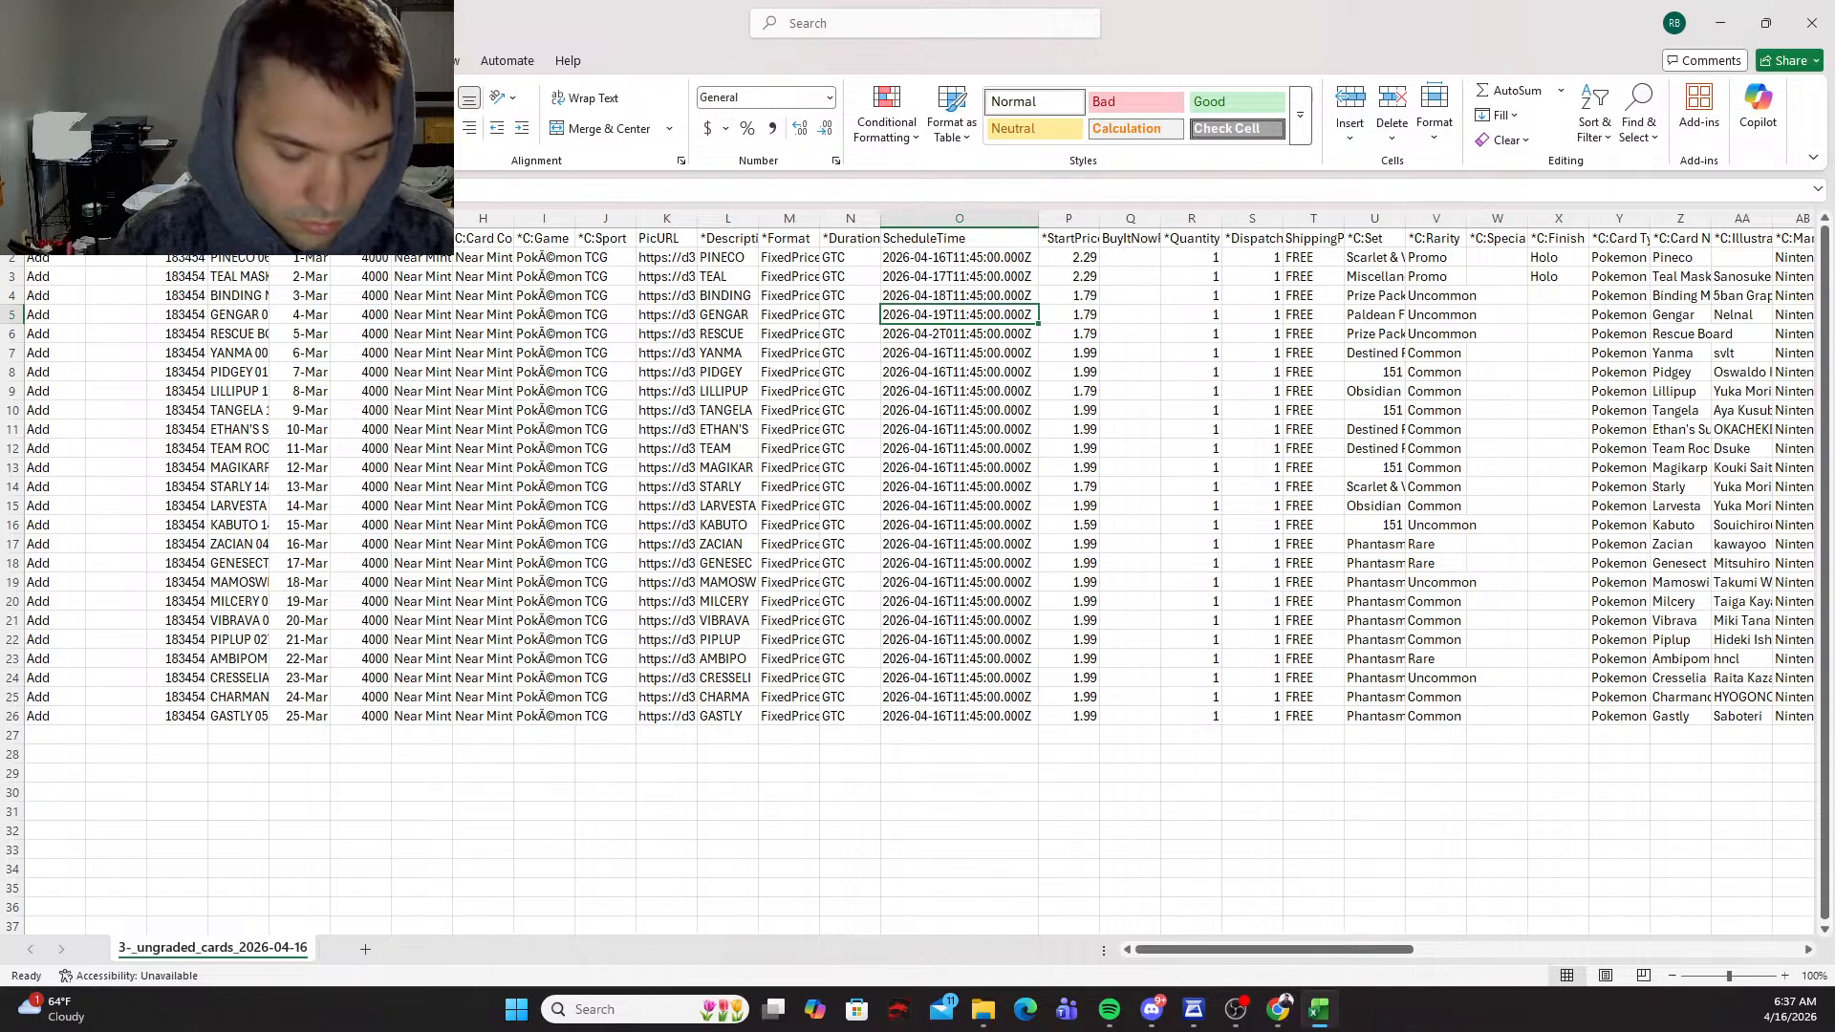
key("ctrl+c")
key("Down")
key("ctrl+v")
key("Escape")
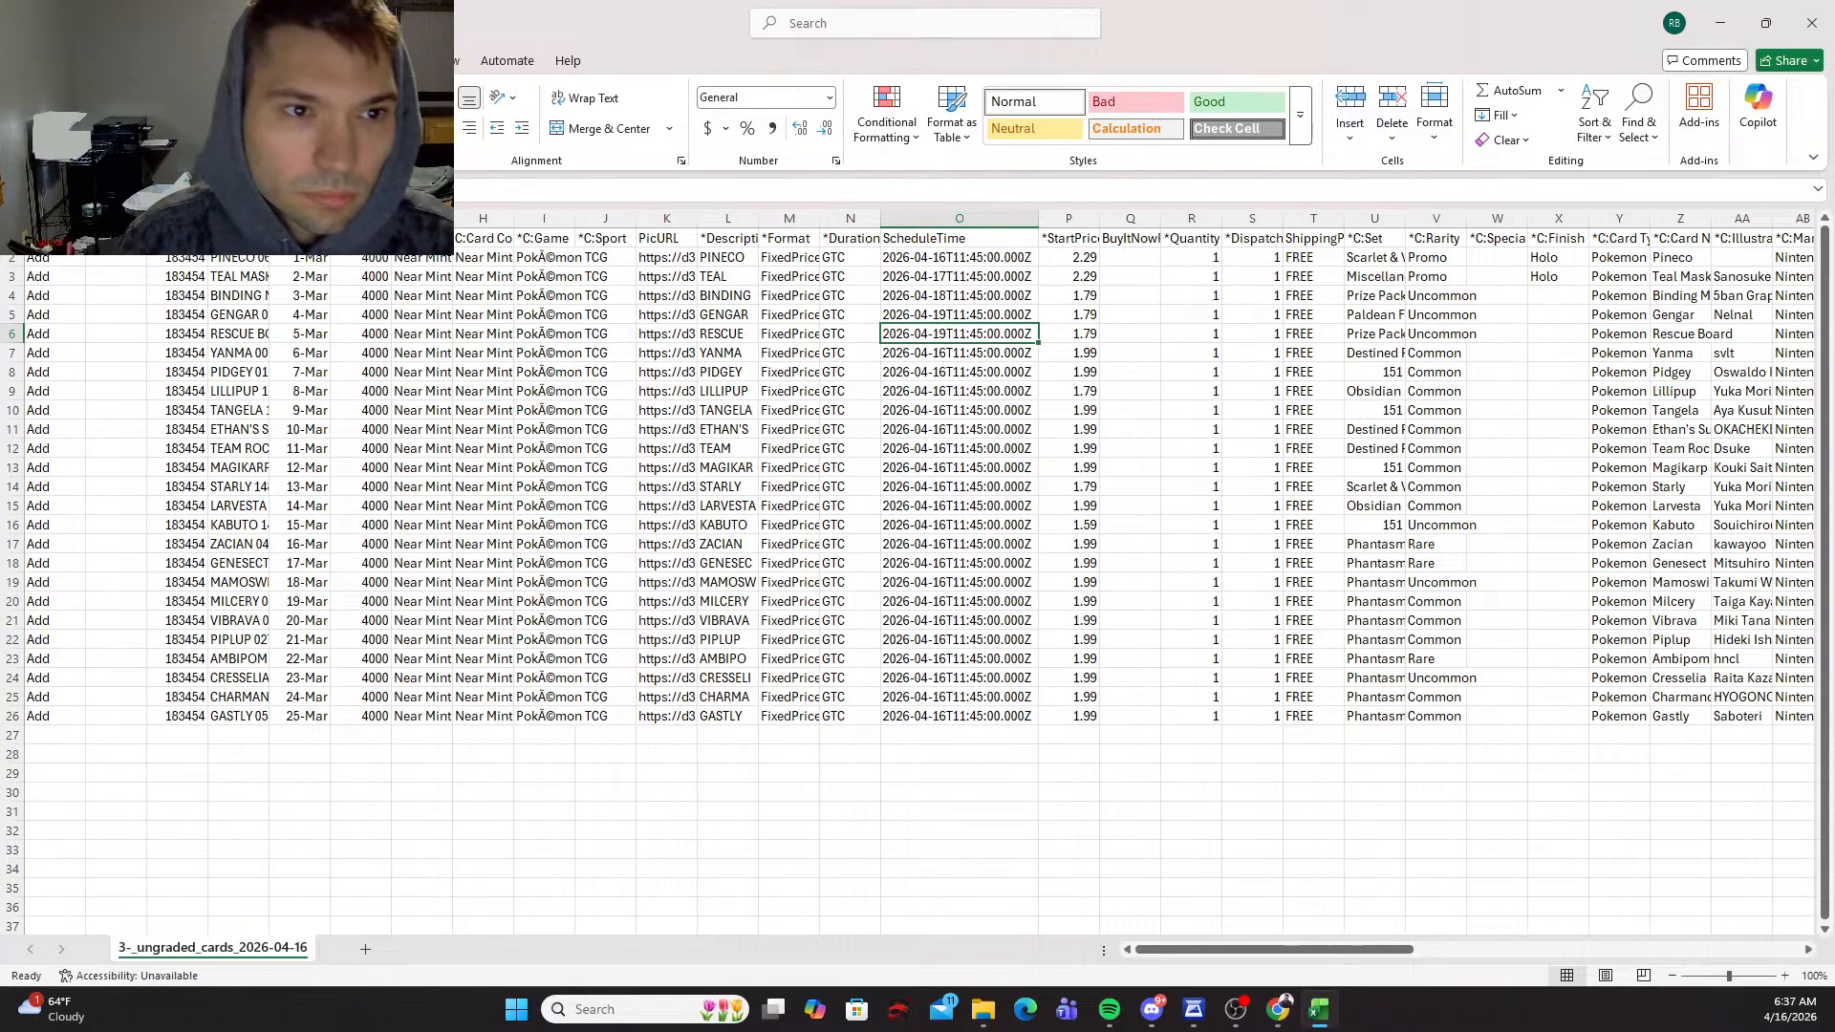
Step: Set the day of the Rescue Board row's schedule time in O6 to 20, giving 2026-04-20T11:45:00.000Z
left_click(272, 190)
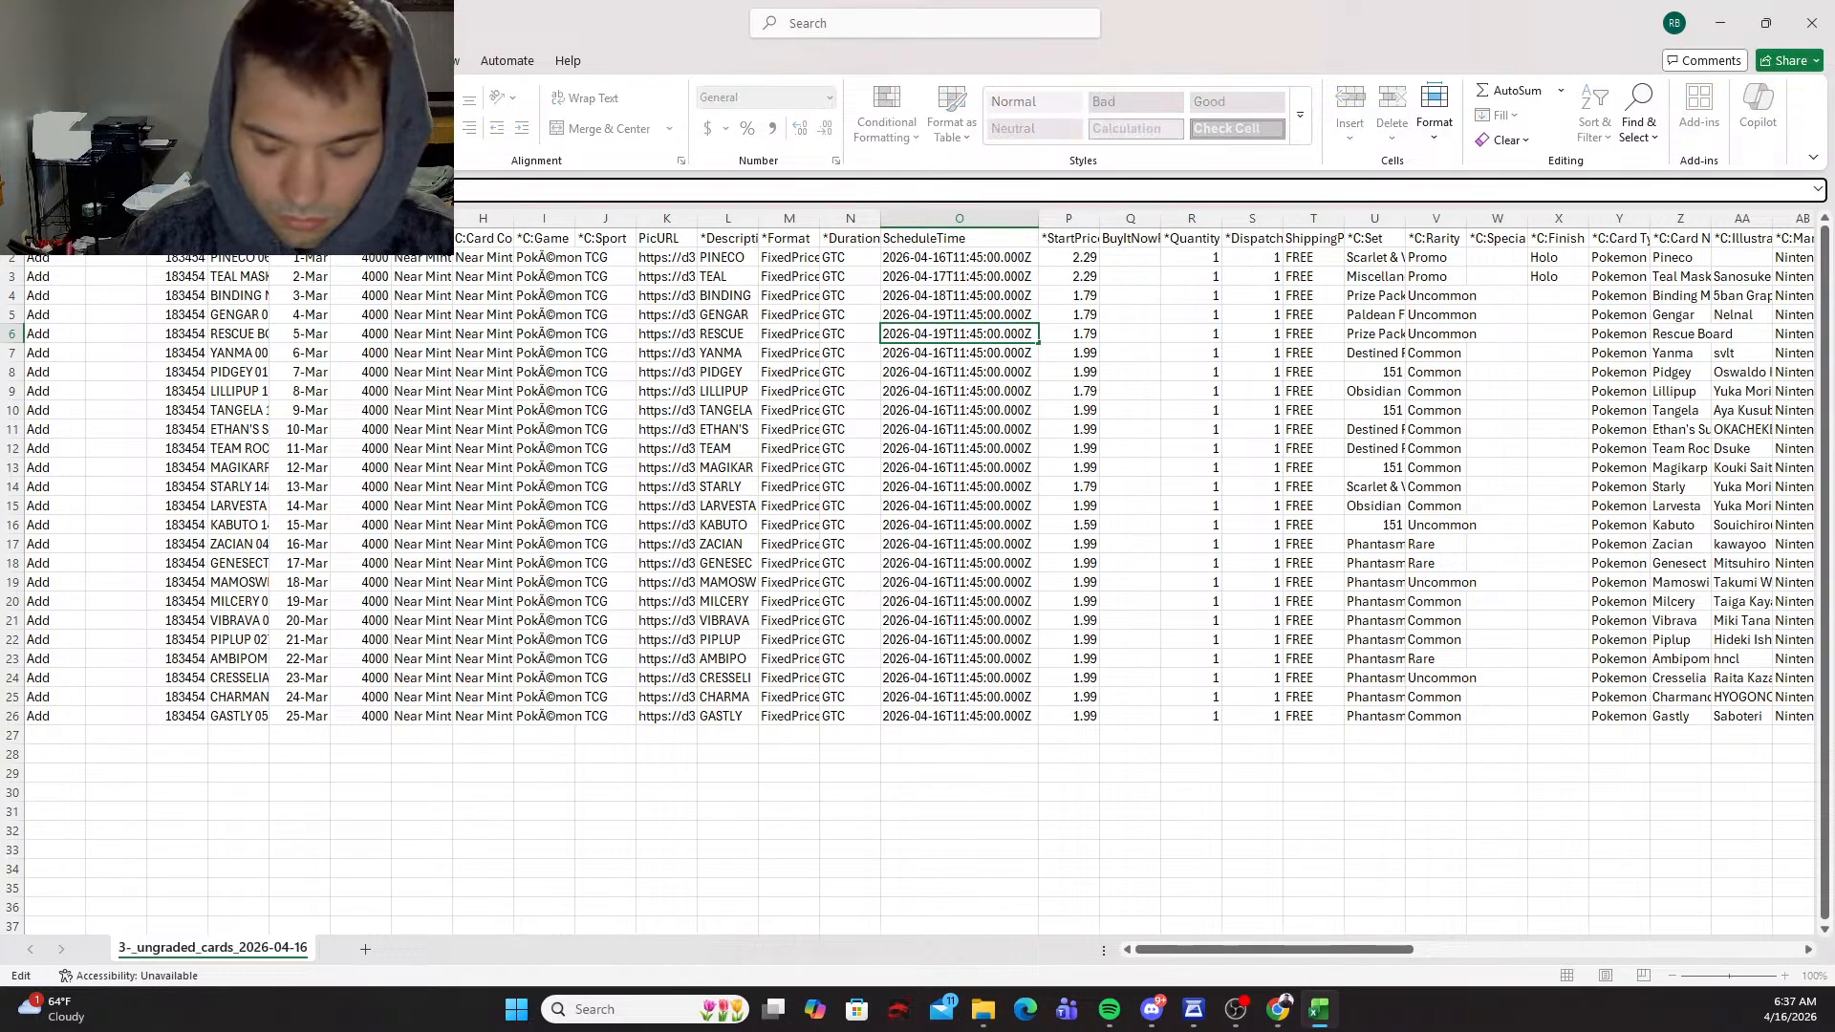
key("BackSpace")
key("BackSpace")
type("20")
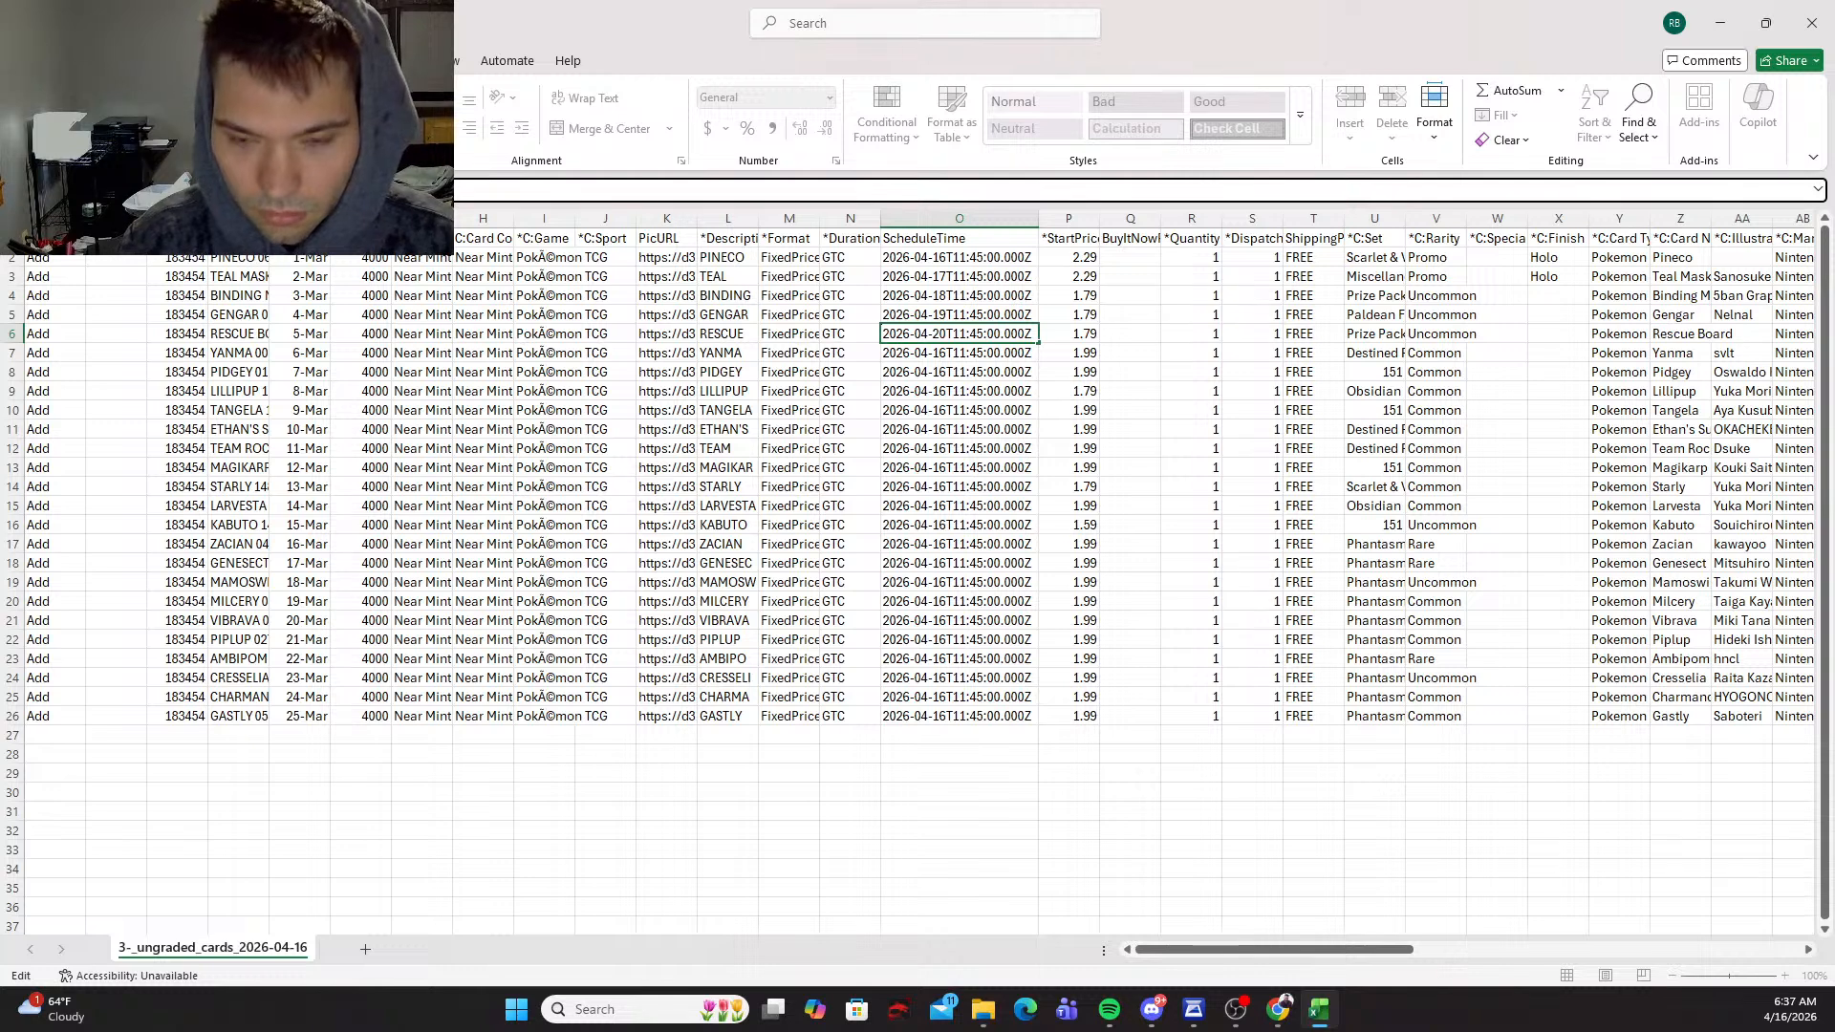
key("Return")
Step: Copy the schedule time from O6 into the Yanma row's cell O7 and change its date to 2026-04-21
key("Up")
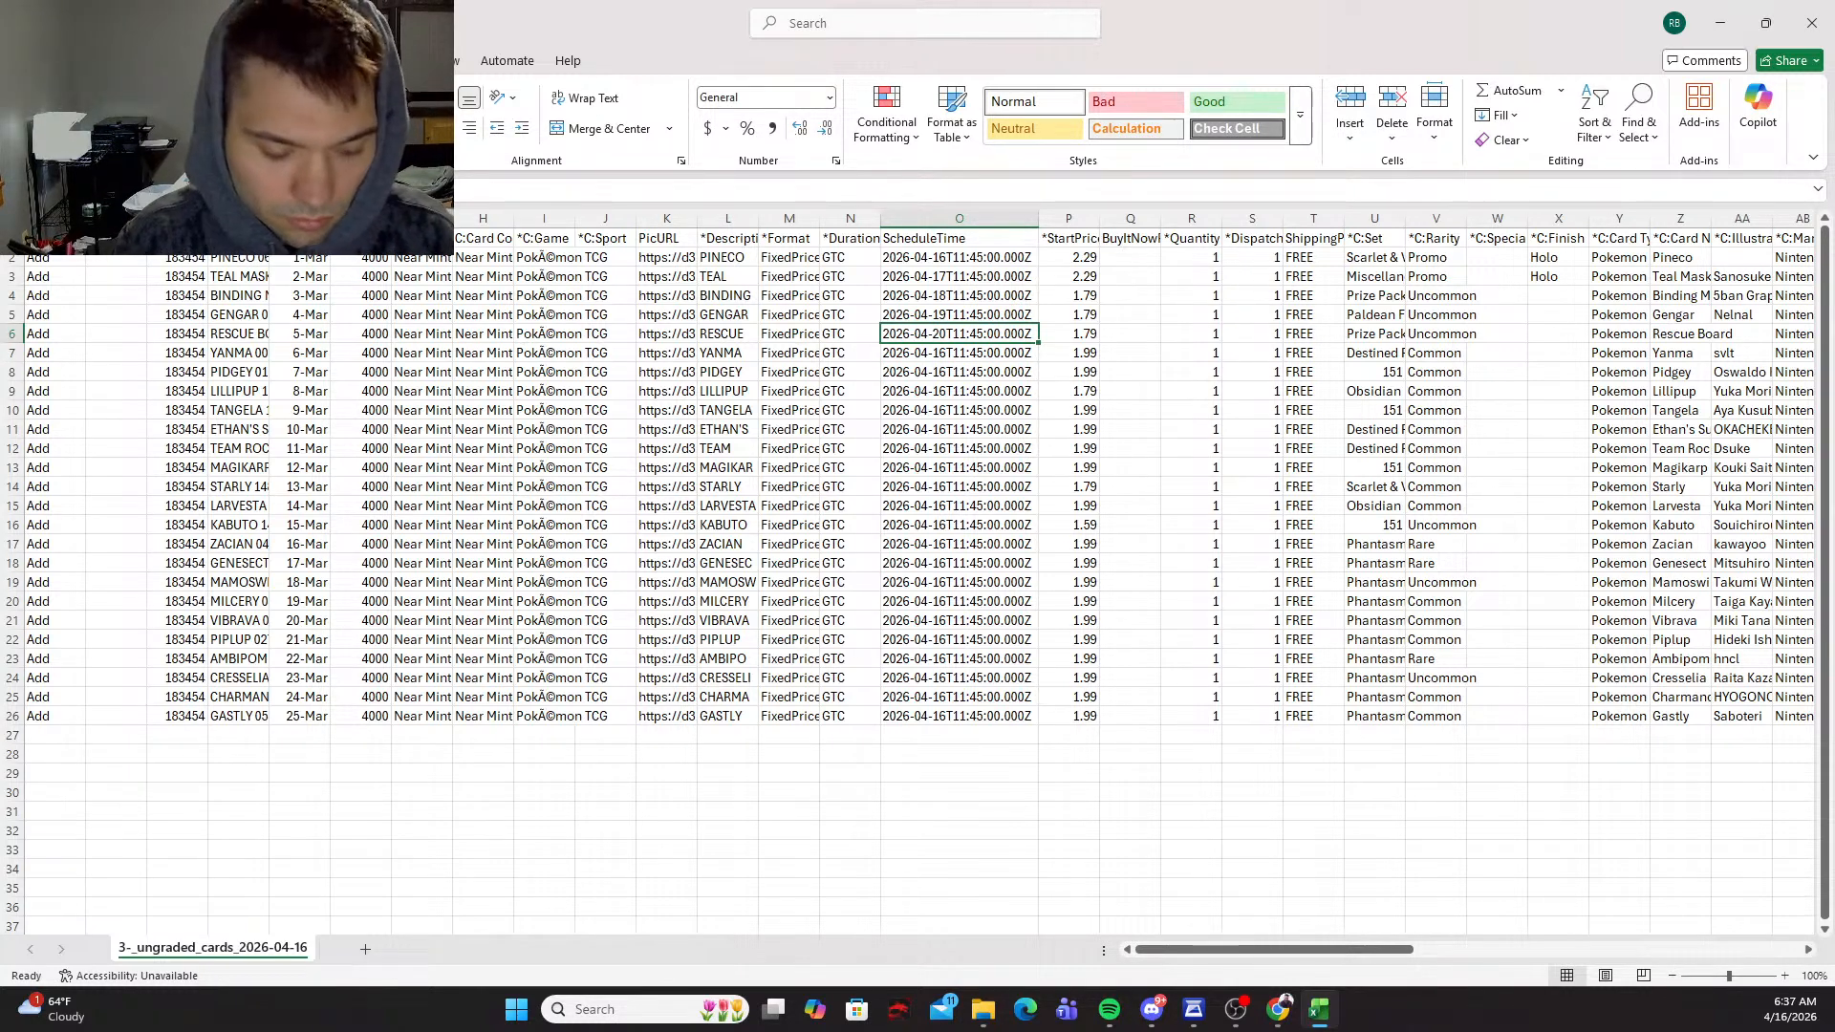
key("ctrl+c")
key("Down")
key("ctrl+v")
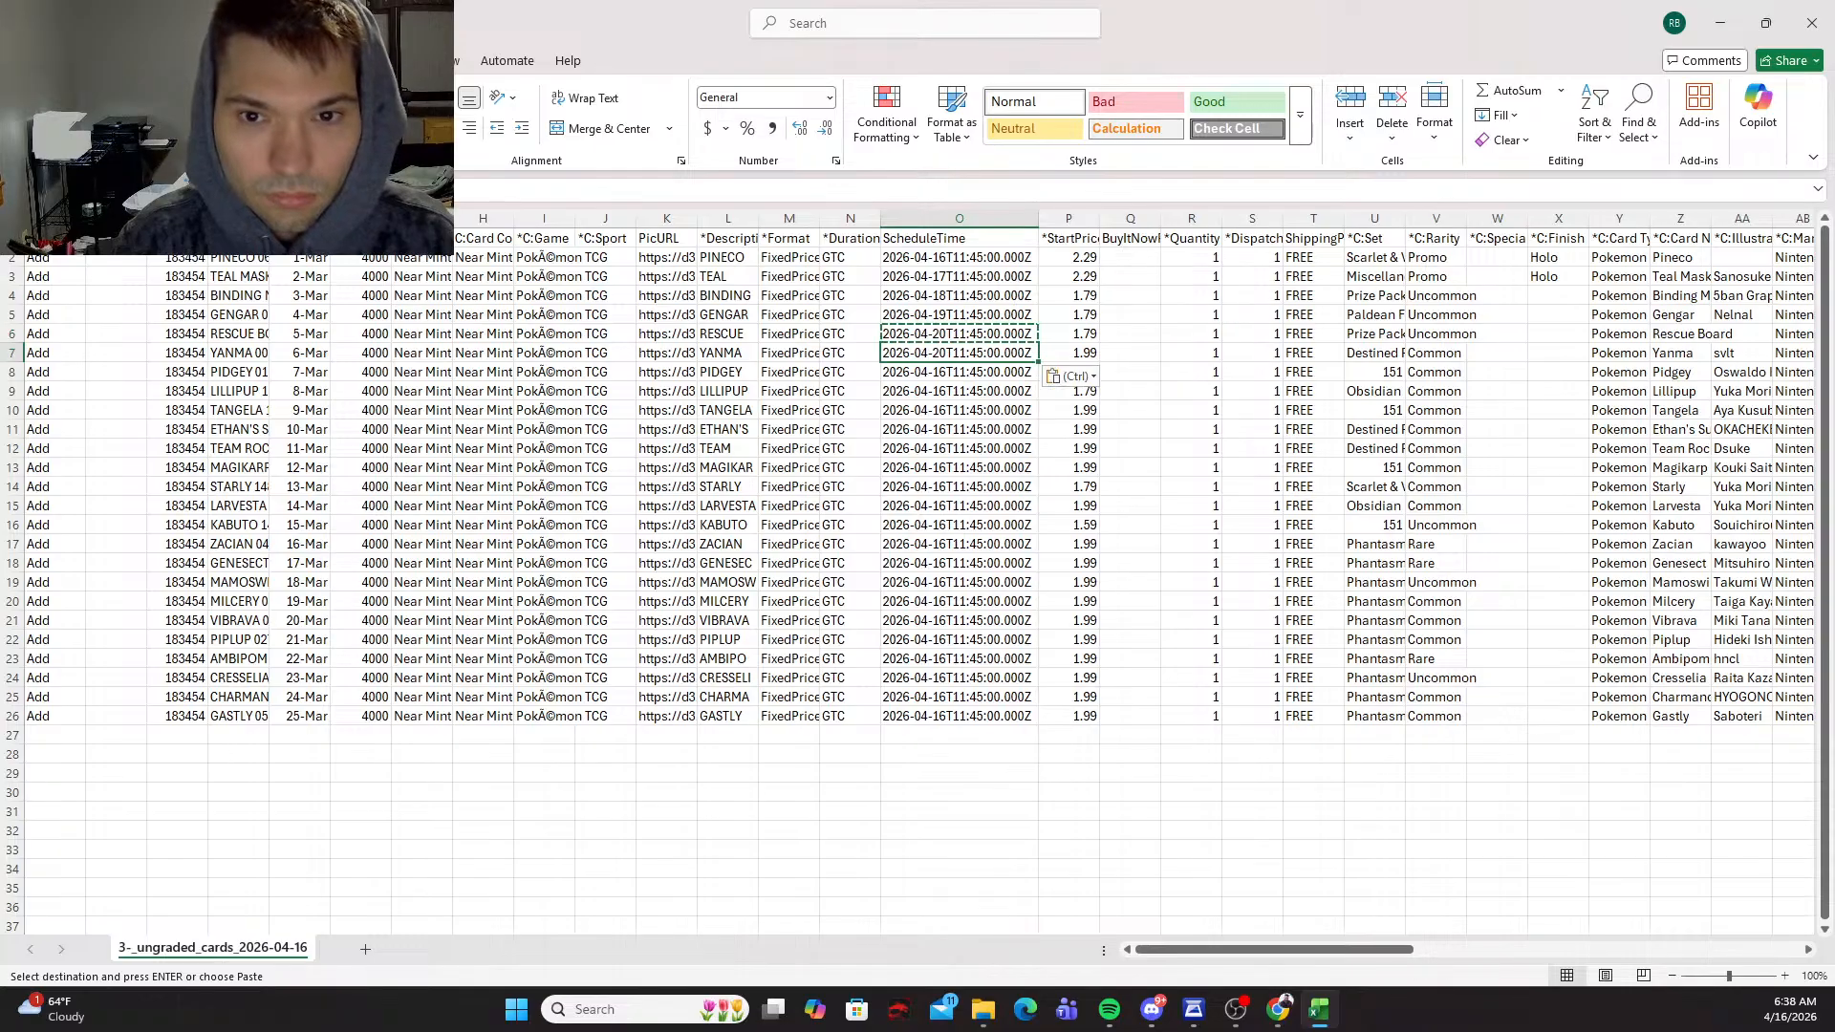
key("Escape")
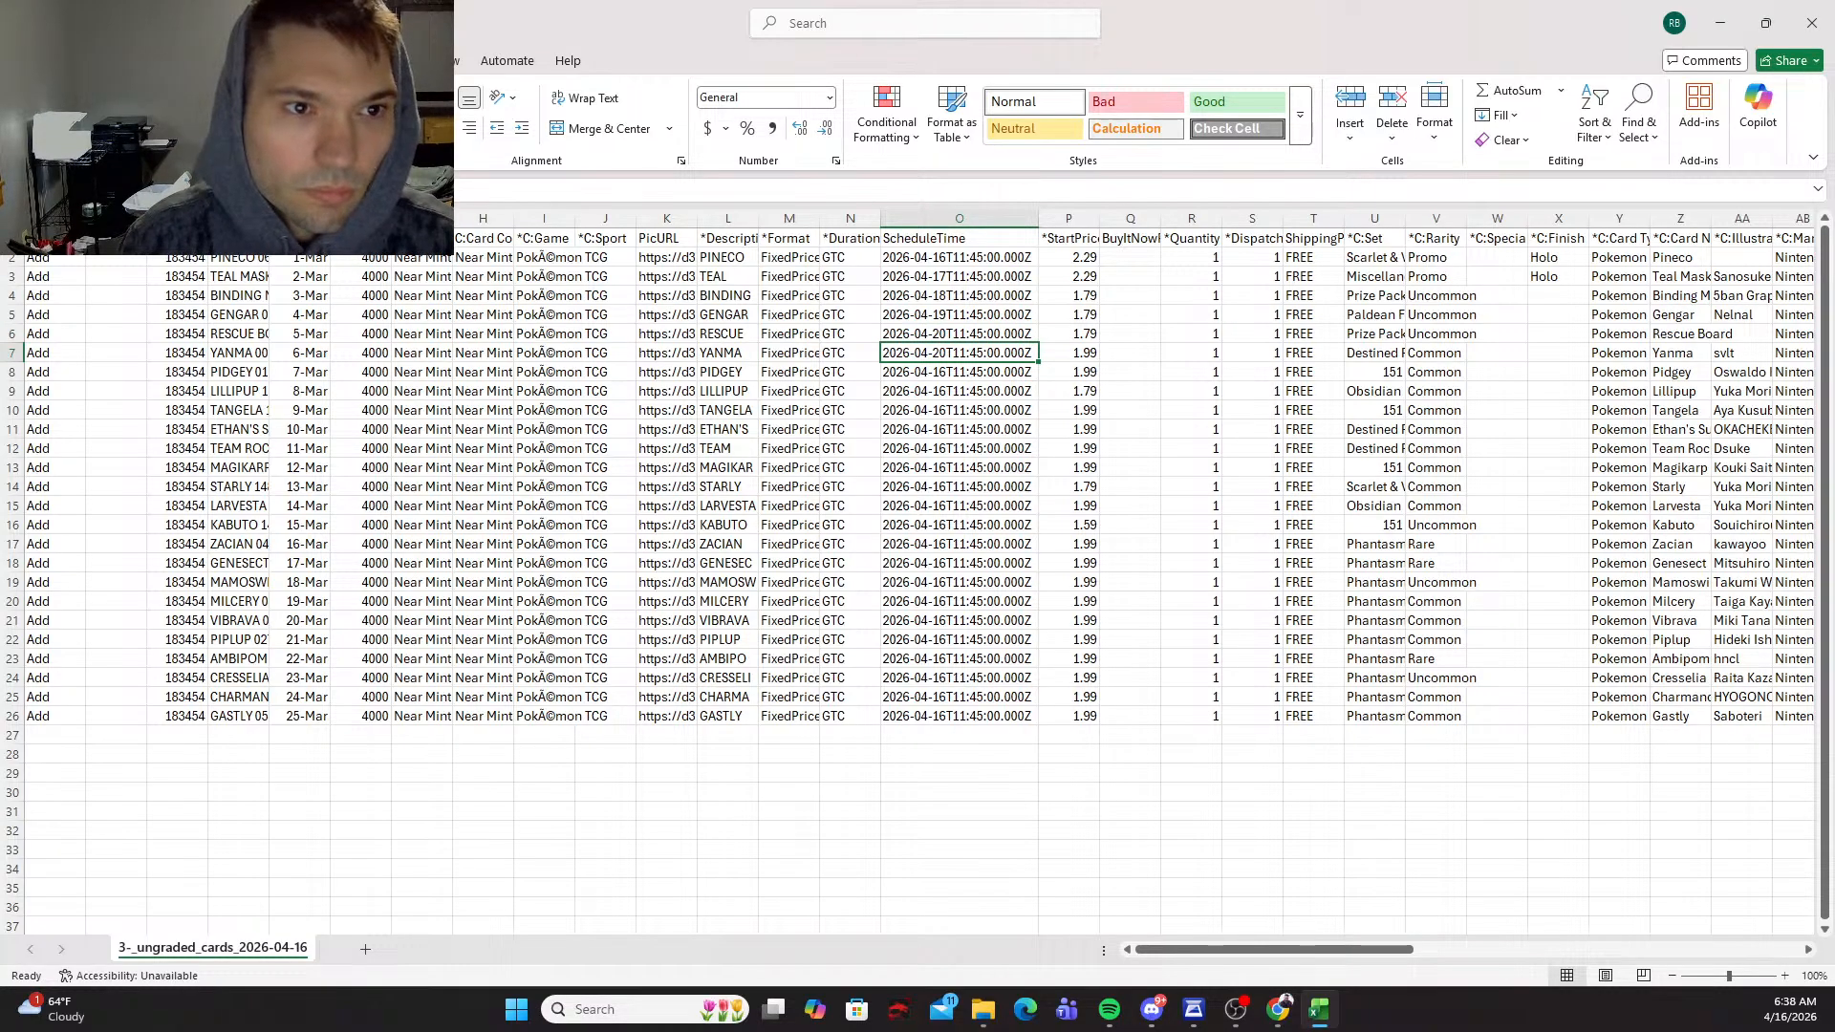
key("F2")
key("BackSpace")
type("1")
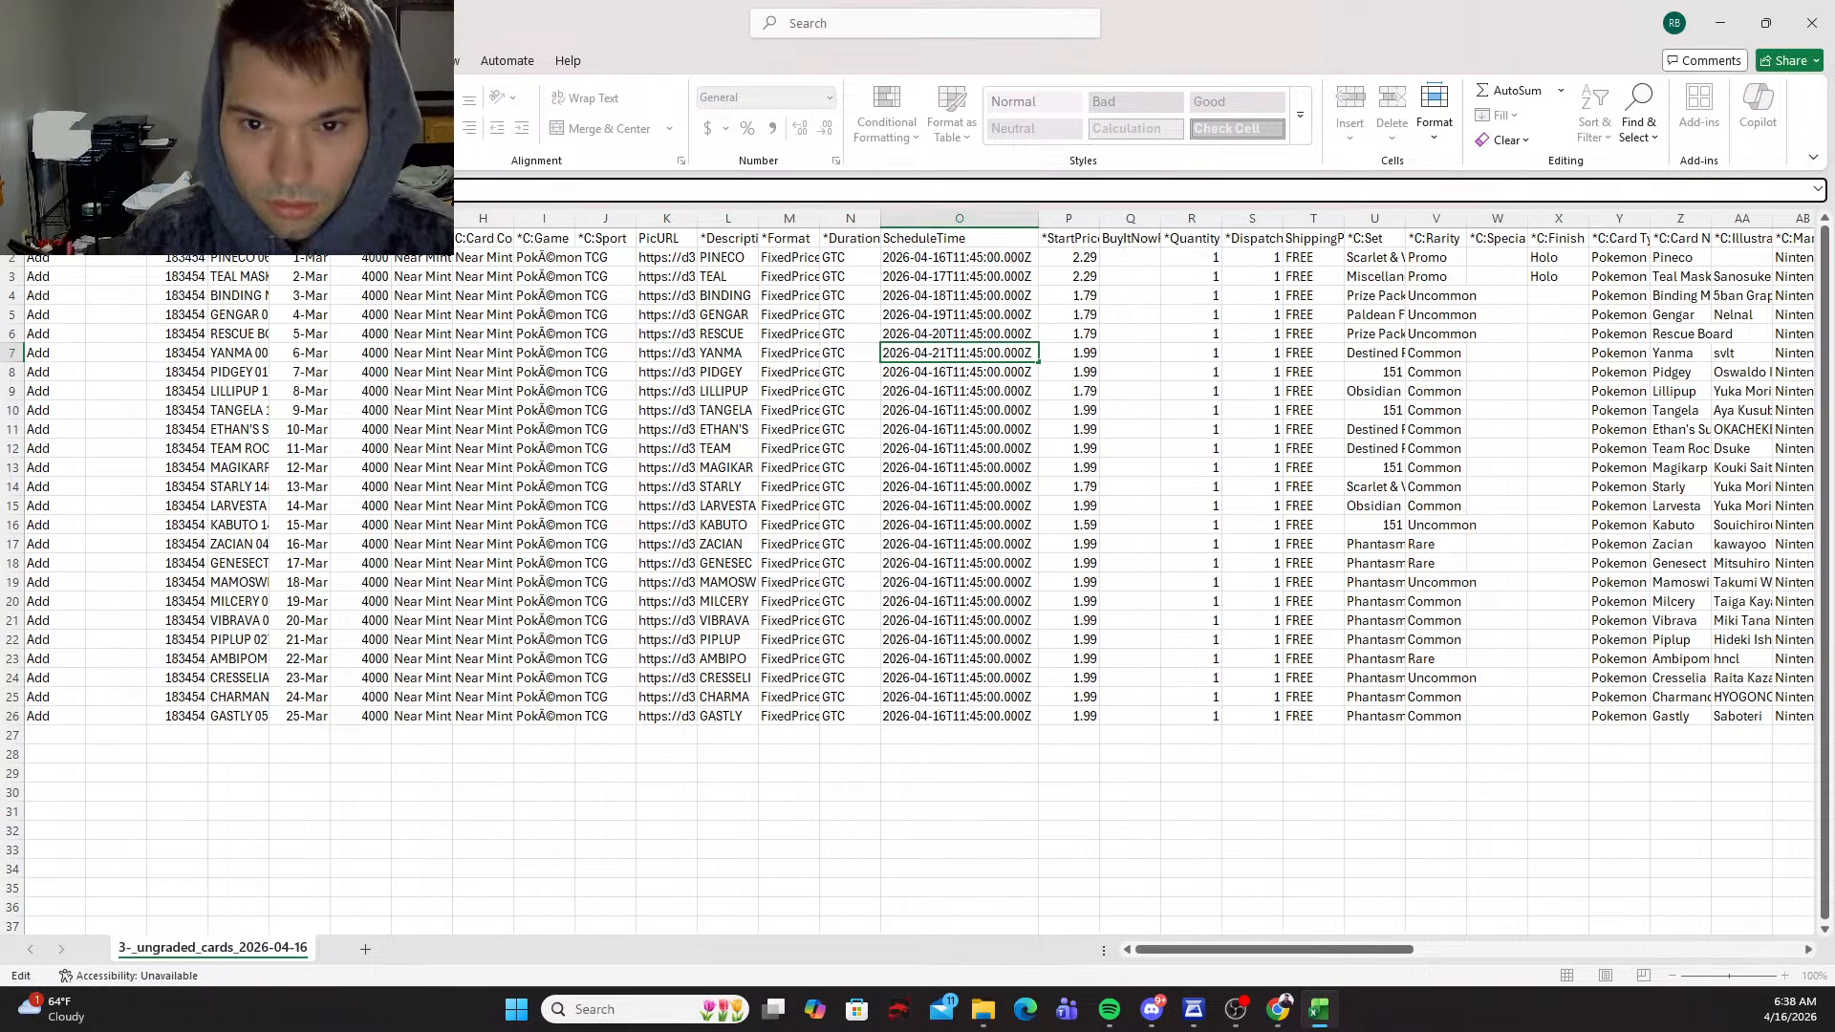
key("Return")
Step: Copy the Yanma row's 2026-04-21 schedule time from O7 into cells O8 through O11
key("Up")
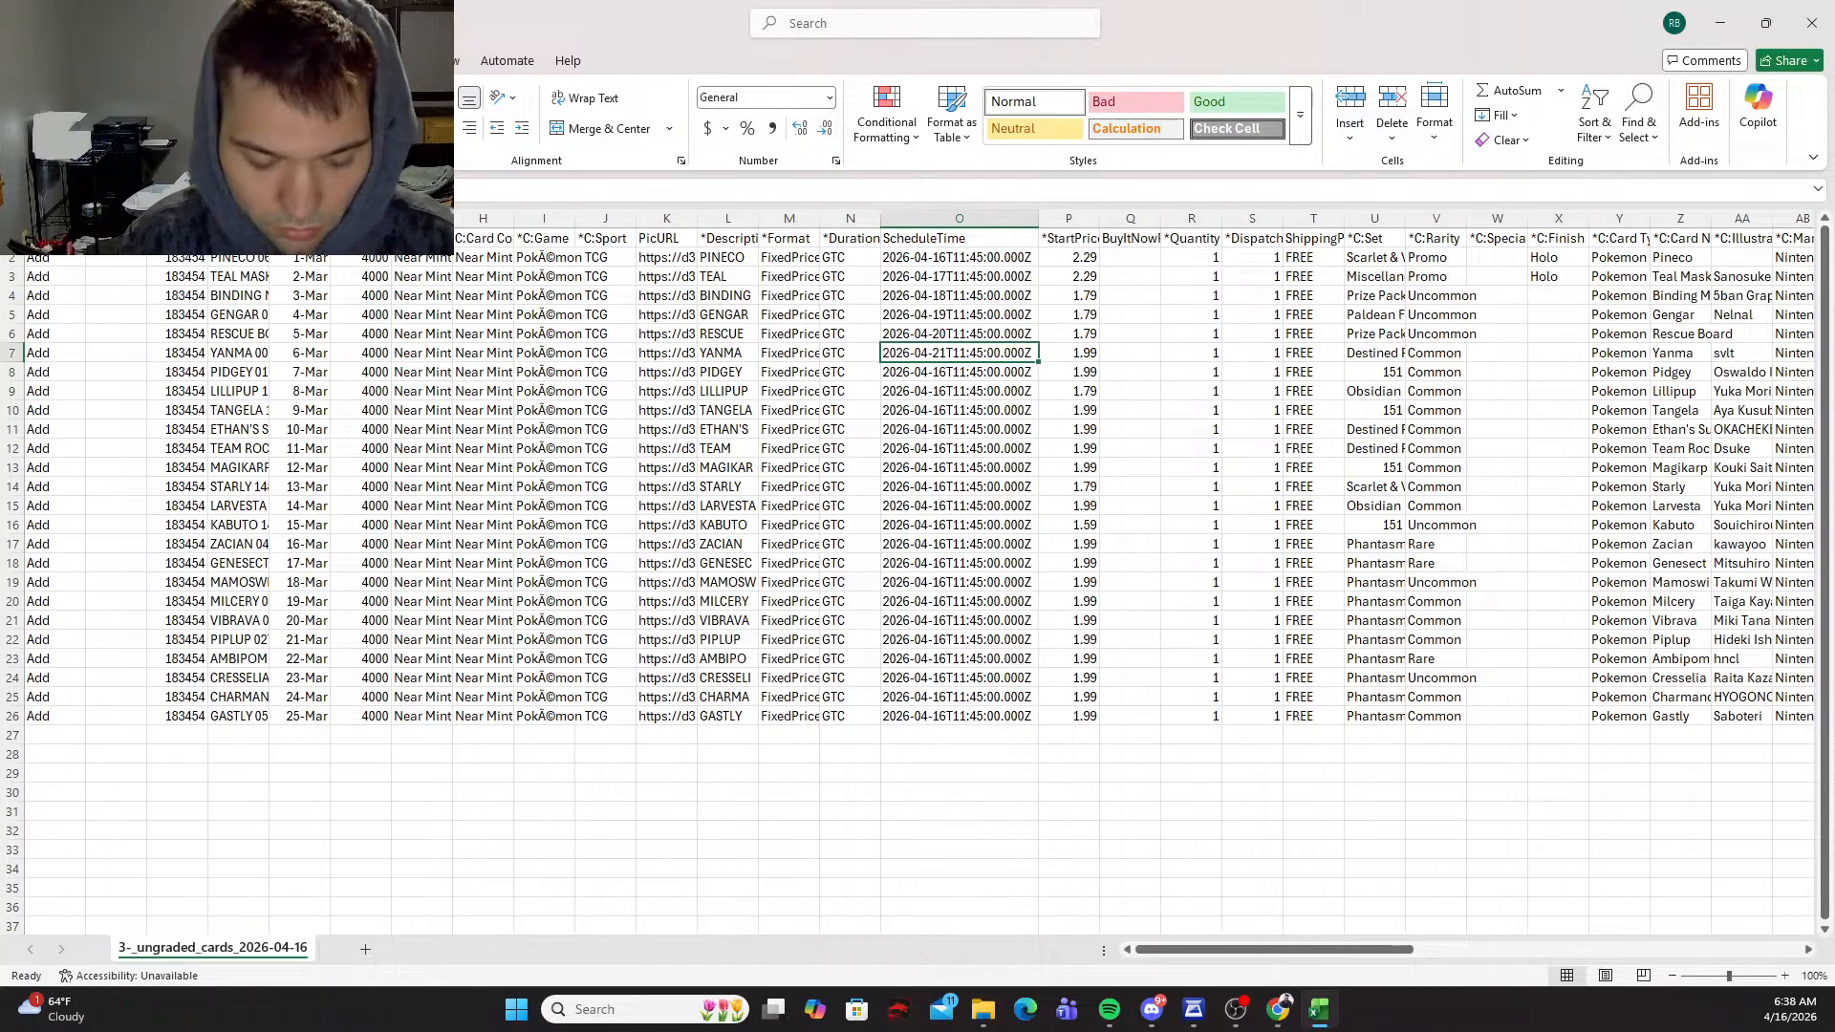
key("ctrl+c")
key("shift+Down")
key("shift+Down")
key("shift+Down")
key("shift+Down")
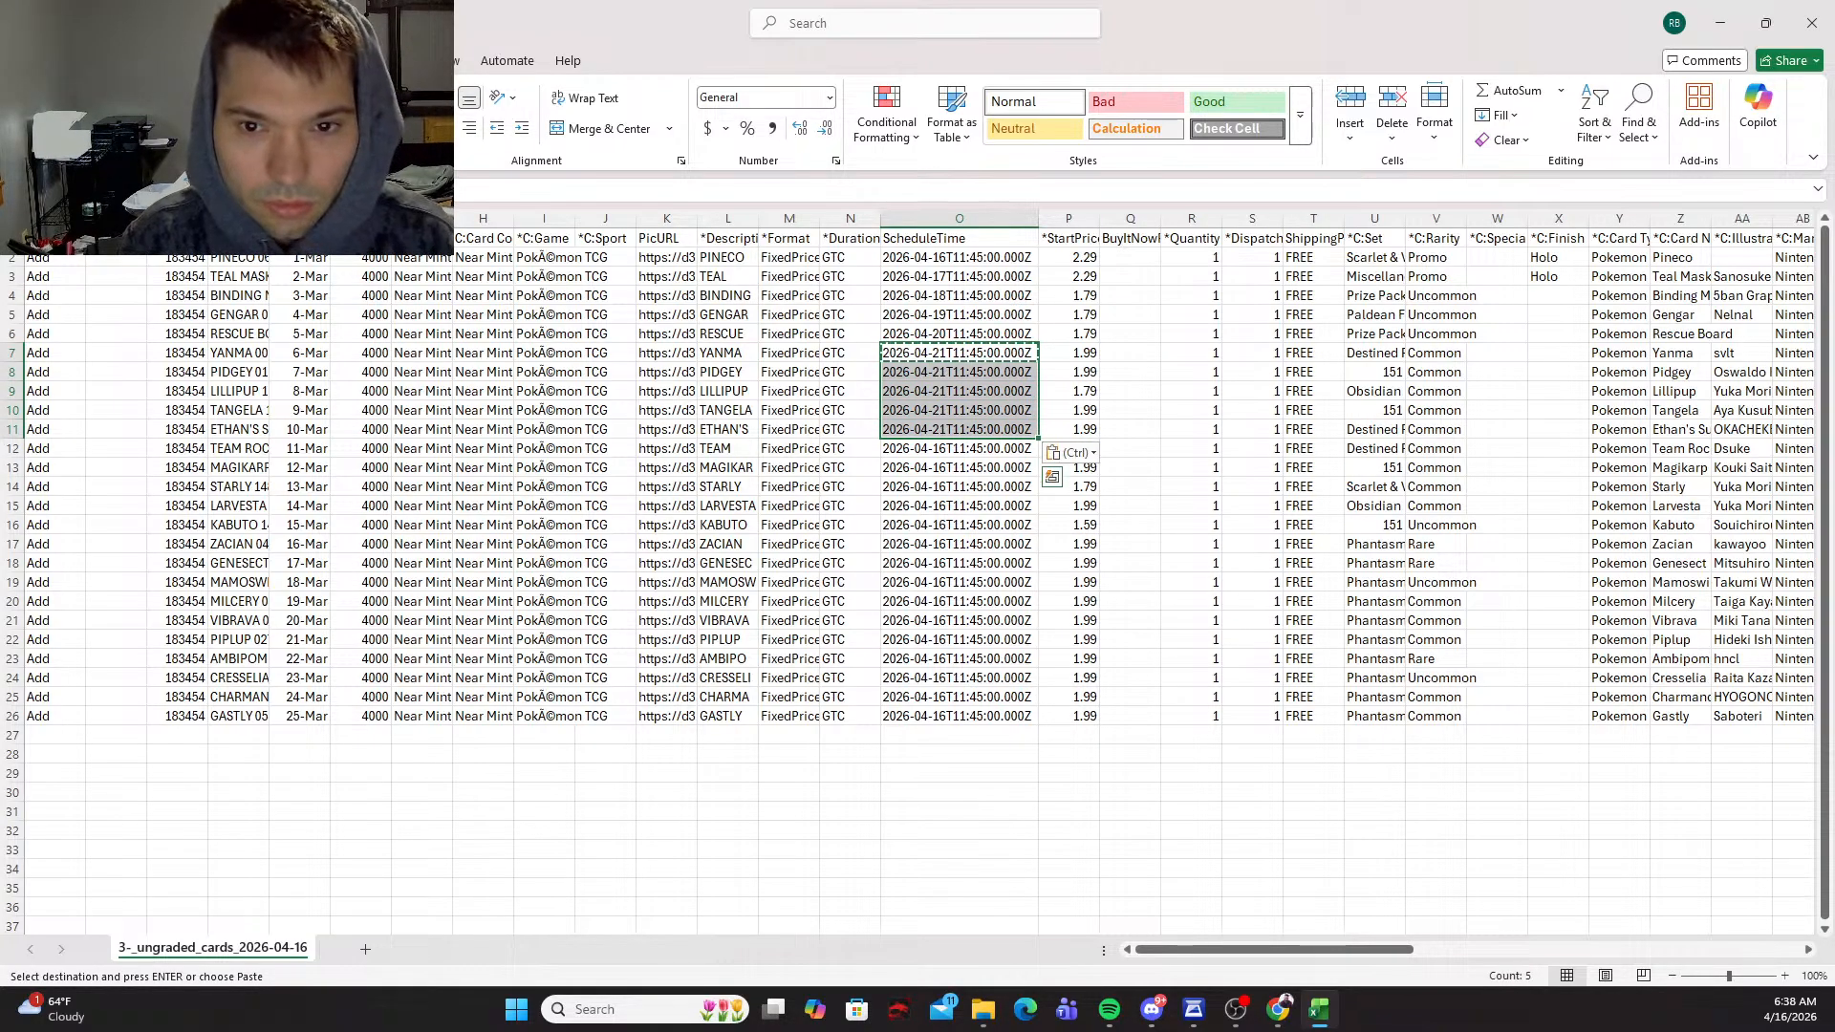
key("Return")
Step: Copy the schedule time from O11 into cell O12 and change its date to 2026-04-22
key("Down")
key("Down")
key("Down")
key("Down")
key("ctrl+c")
key("Down")
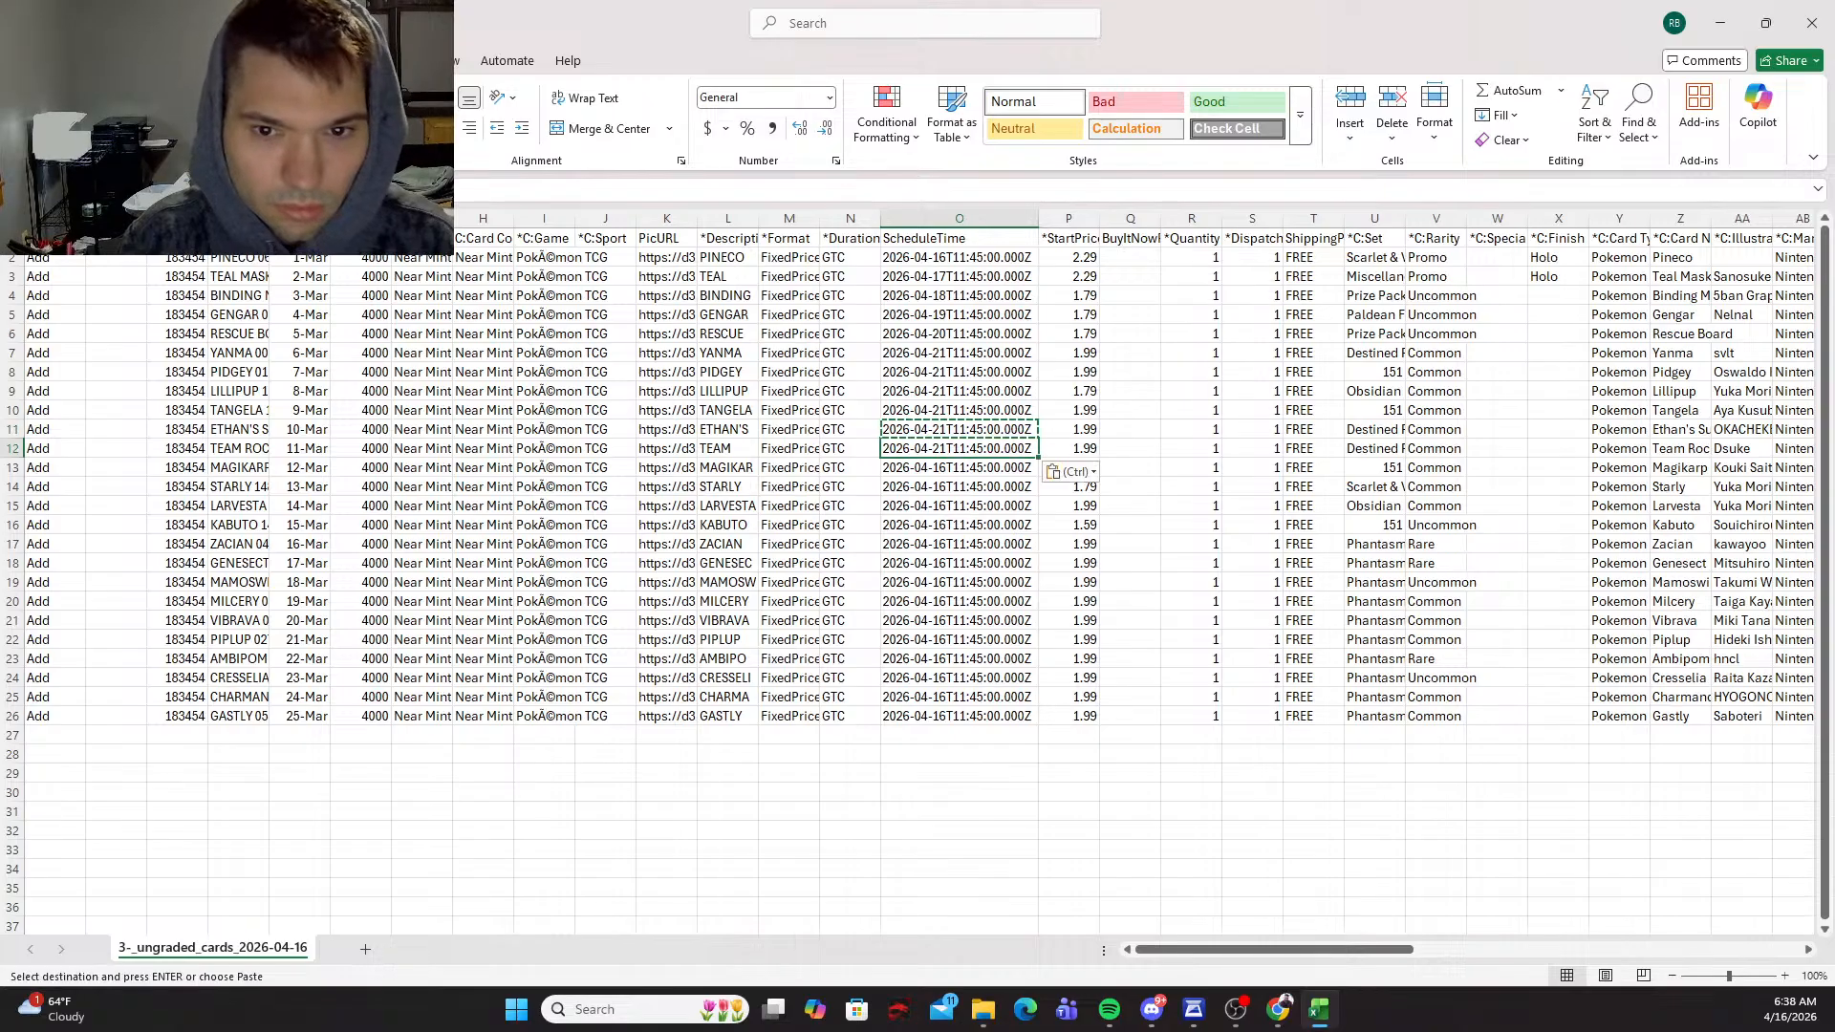
key("Return")
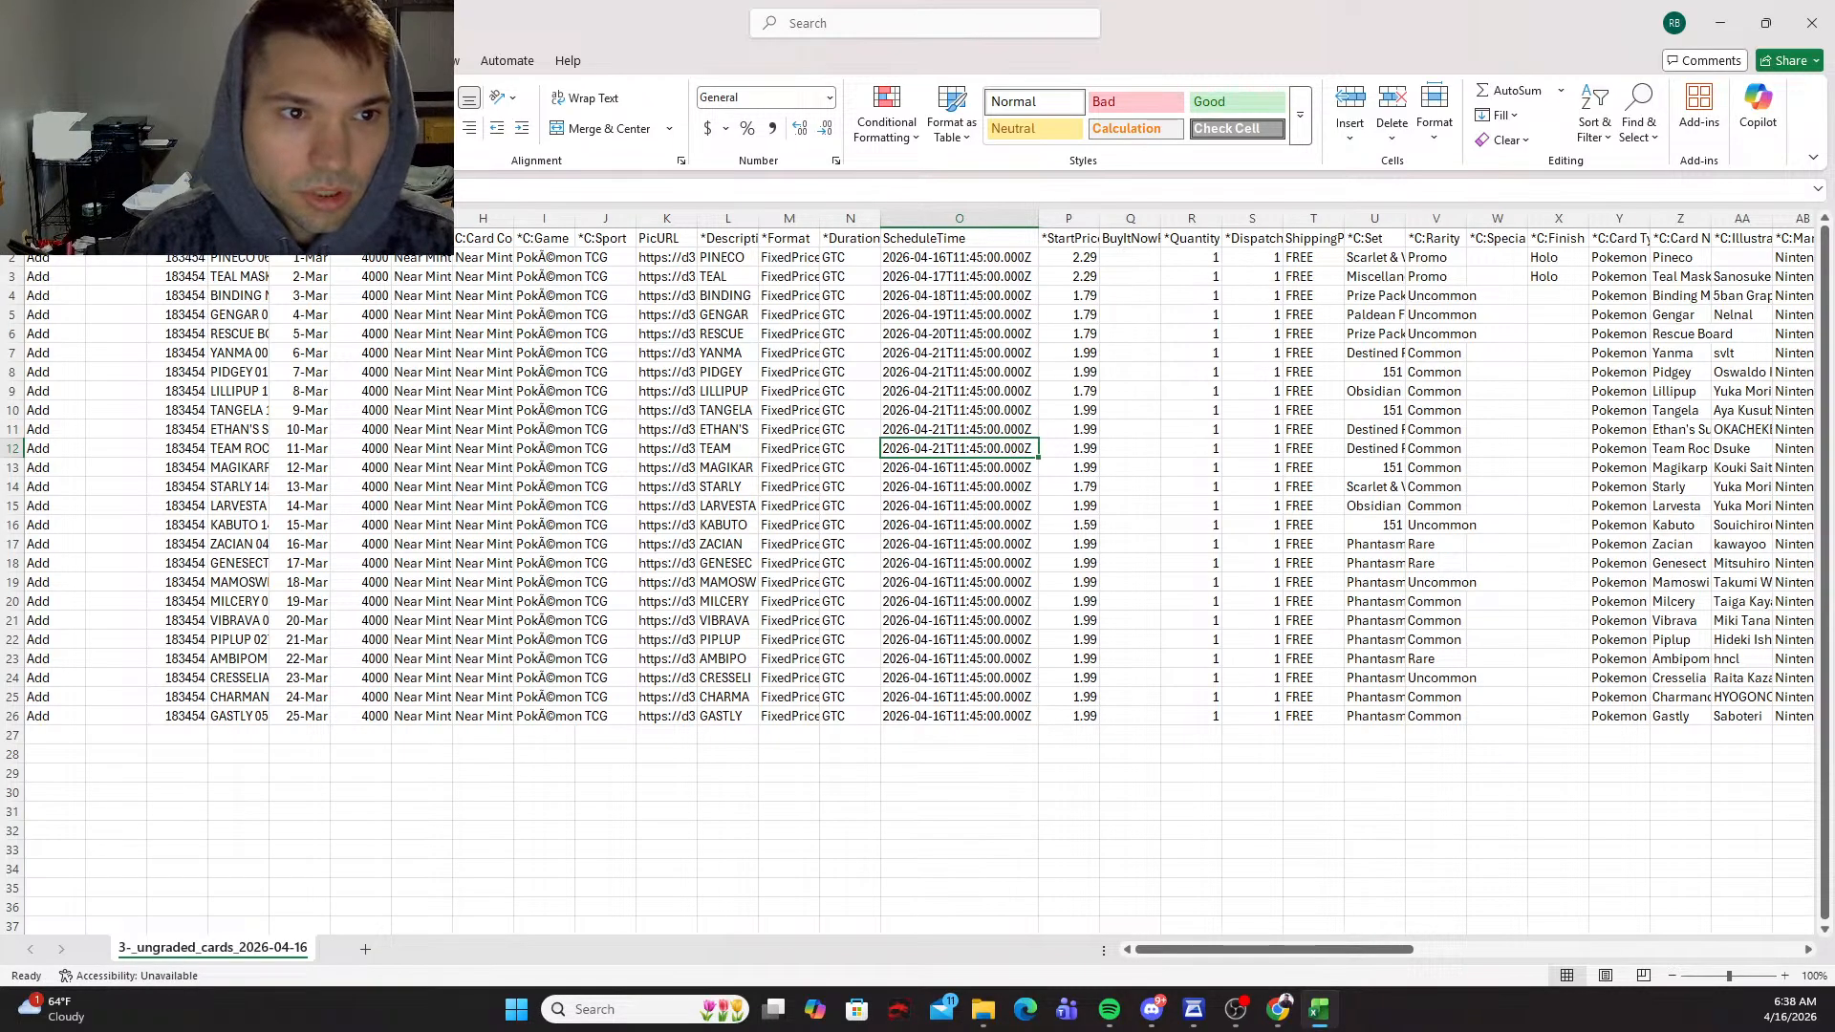
key("F2")
key("BackSpace")
type("2")
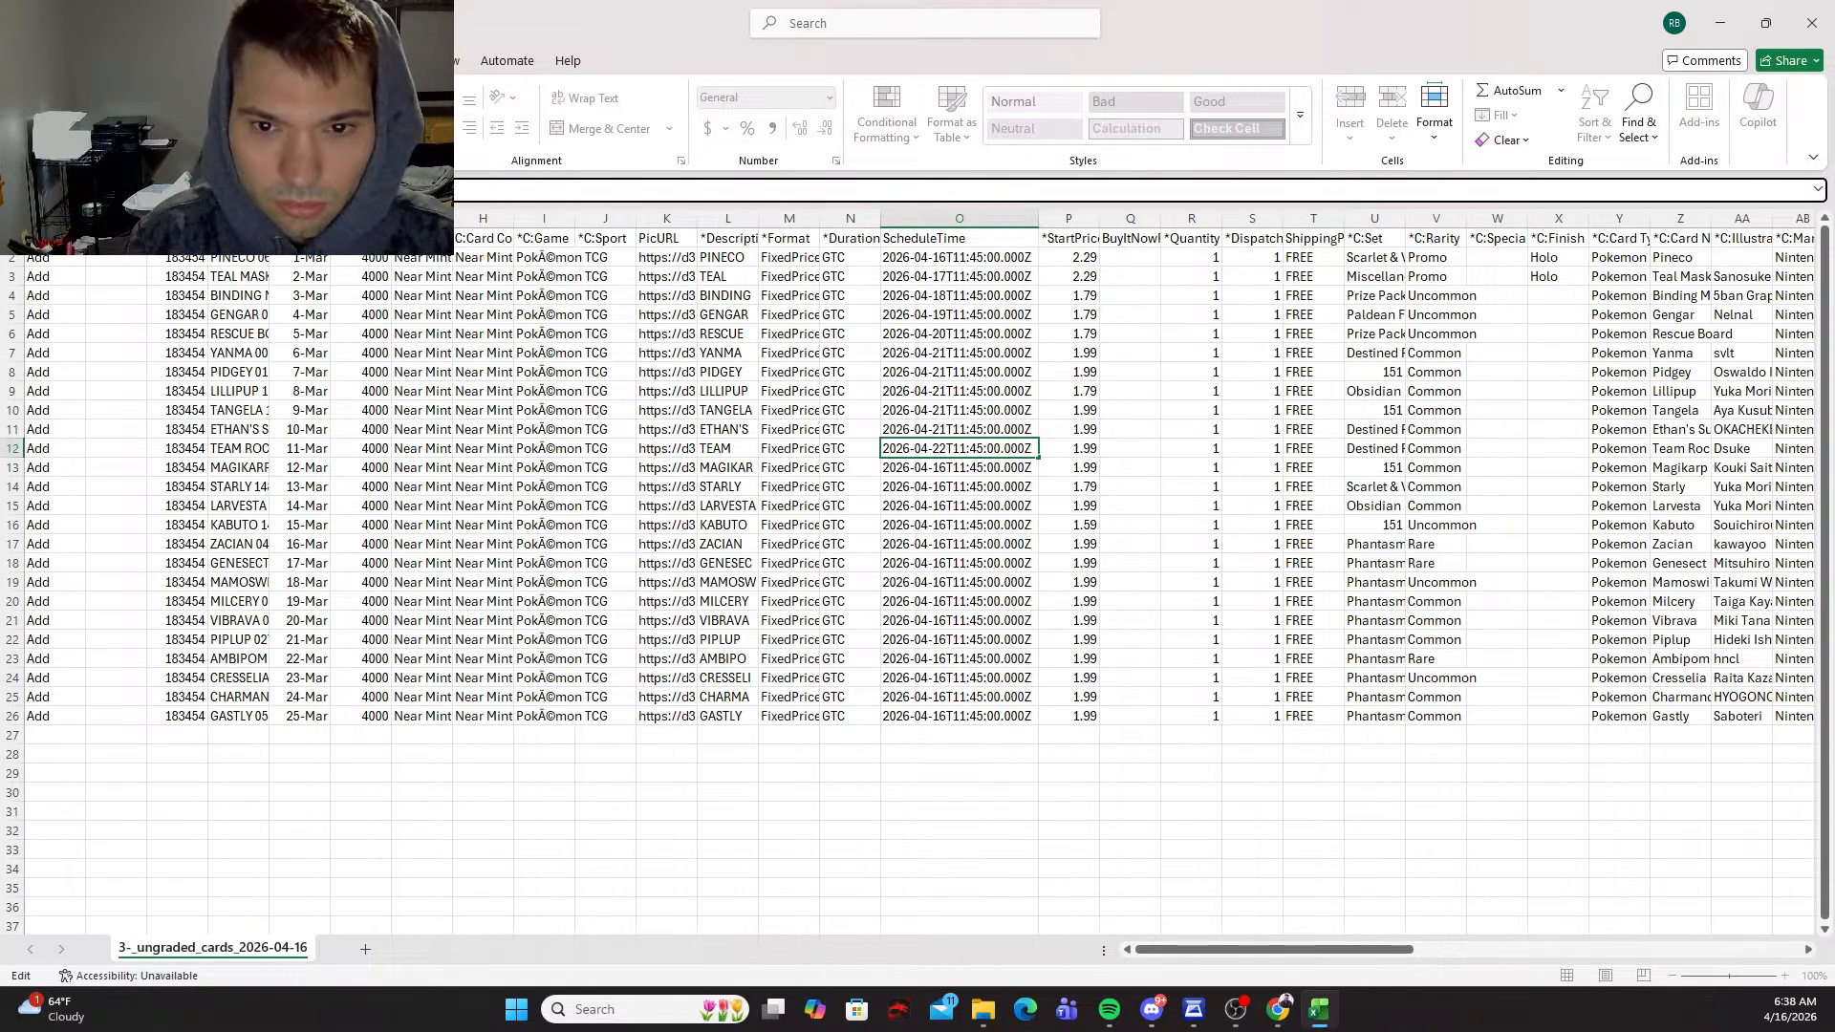
key("Return")
Step: Copy the 2026-04-22 schedule time from O12 into cells O13 through O16
key("Up")
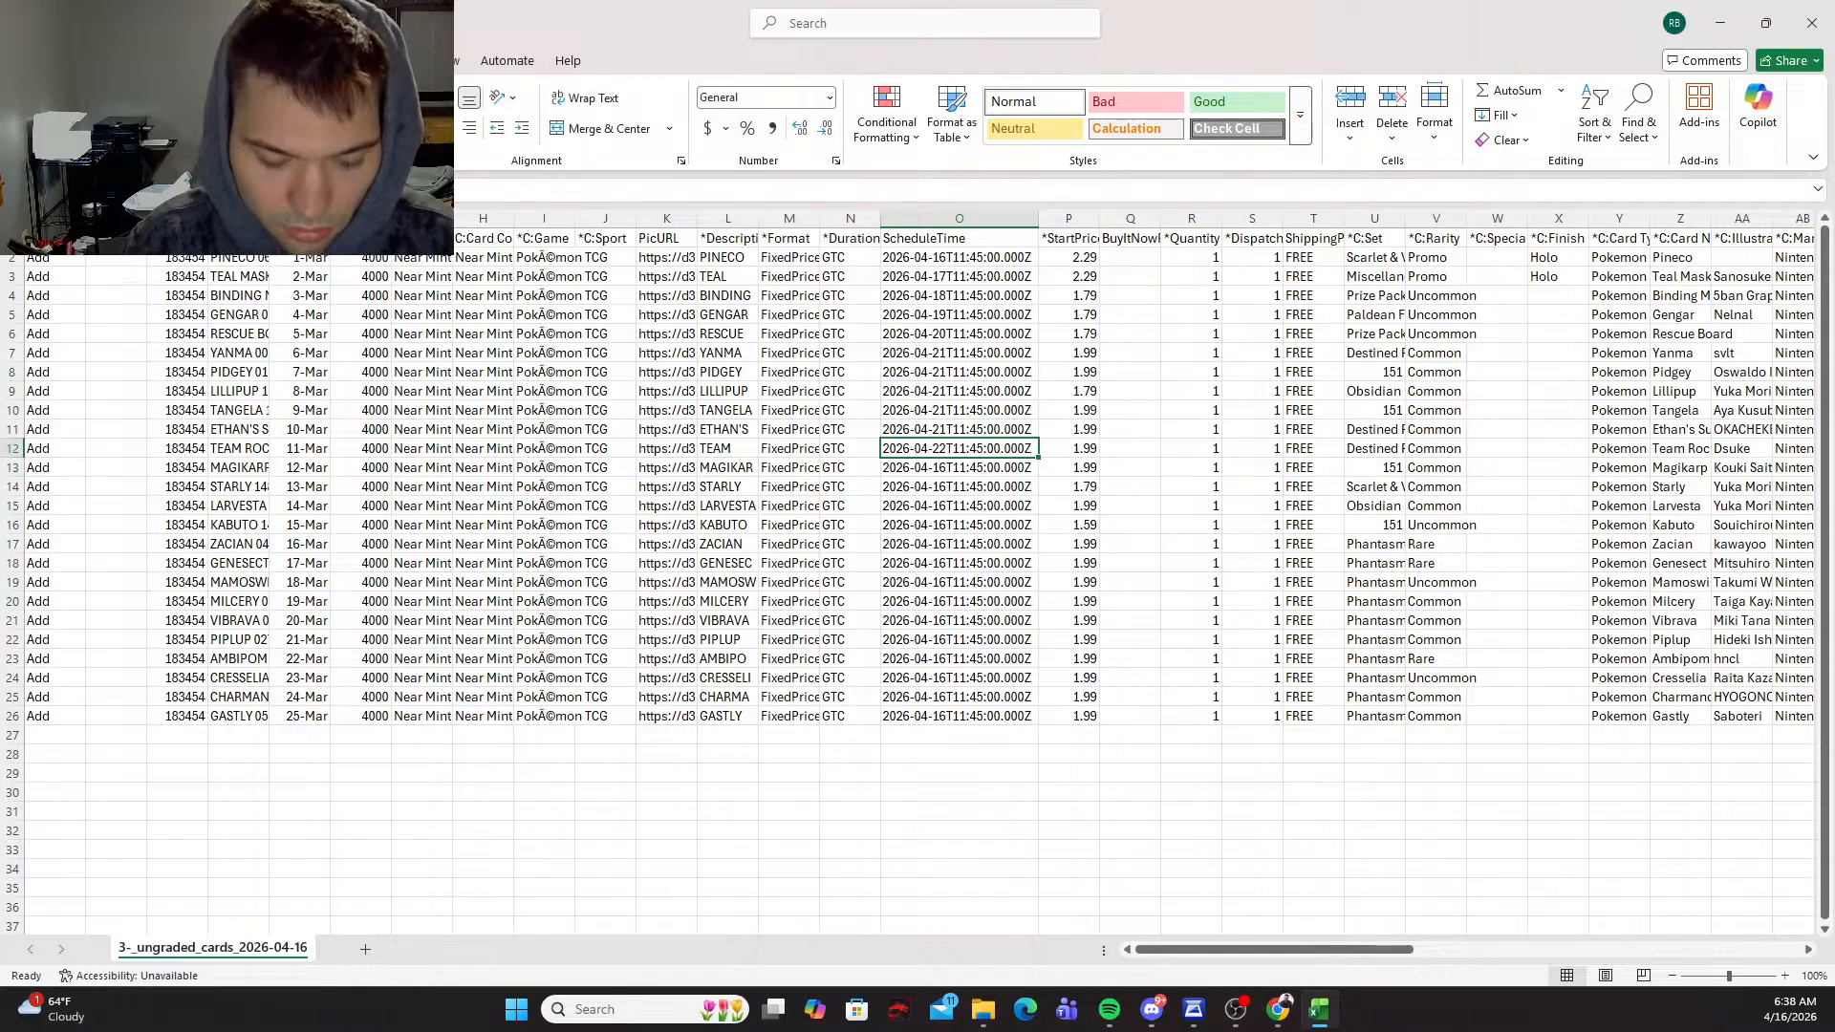
key("ctrl+c")
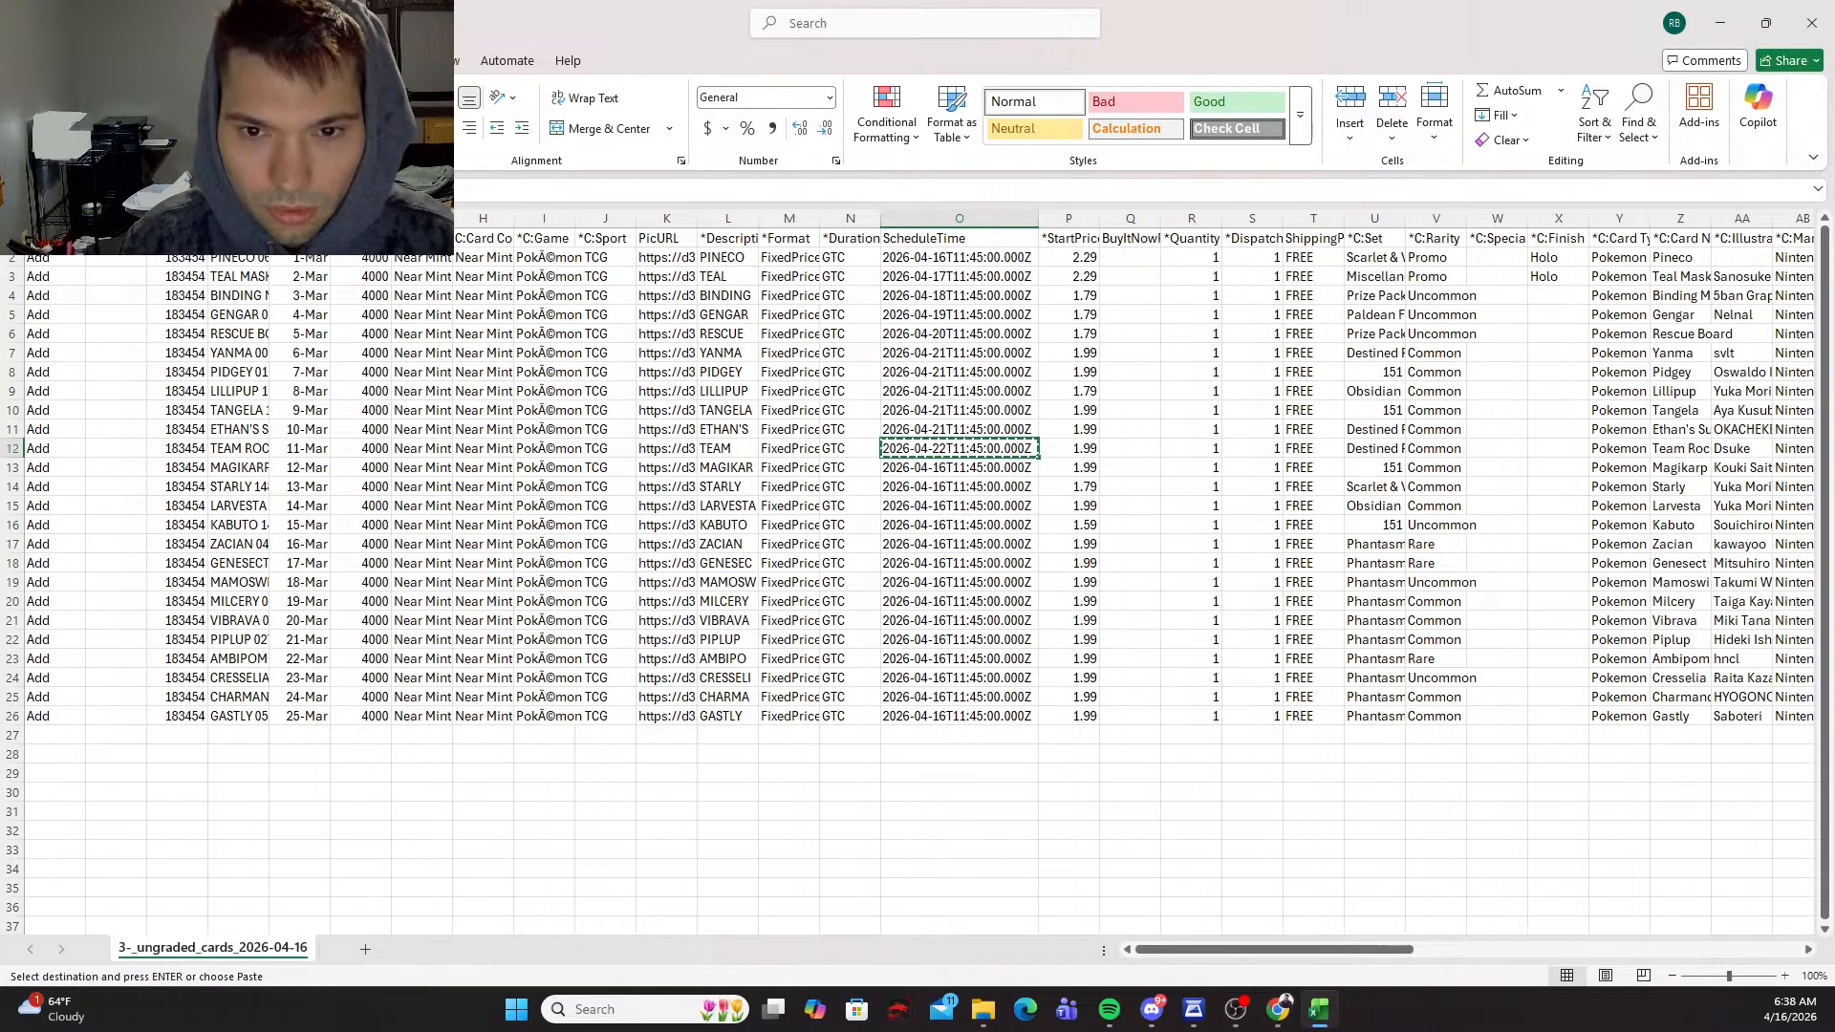
key("shift+Down")
key("shift+Down")
key("shift+Down")
key("shift+Down")
key("ctrl+v")
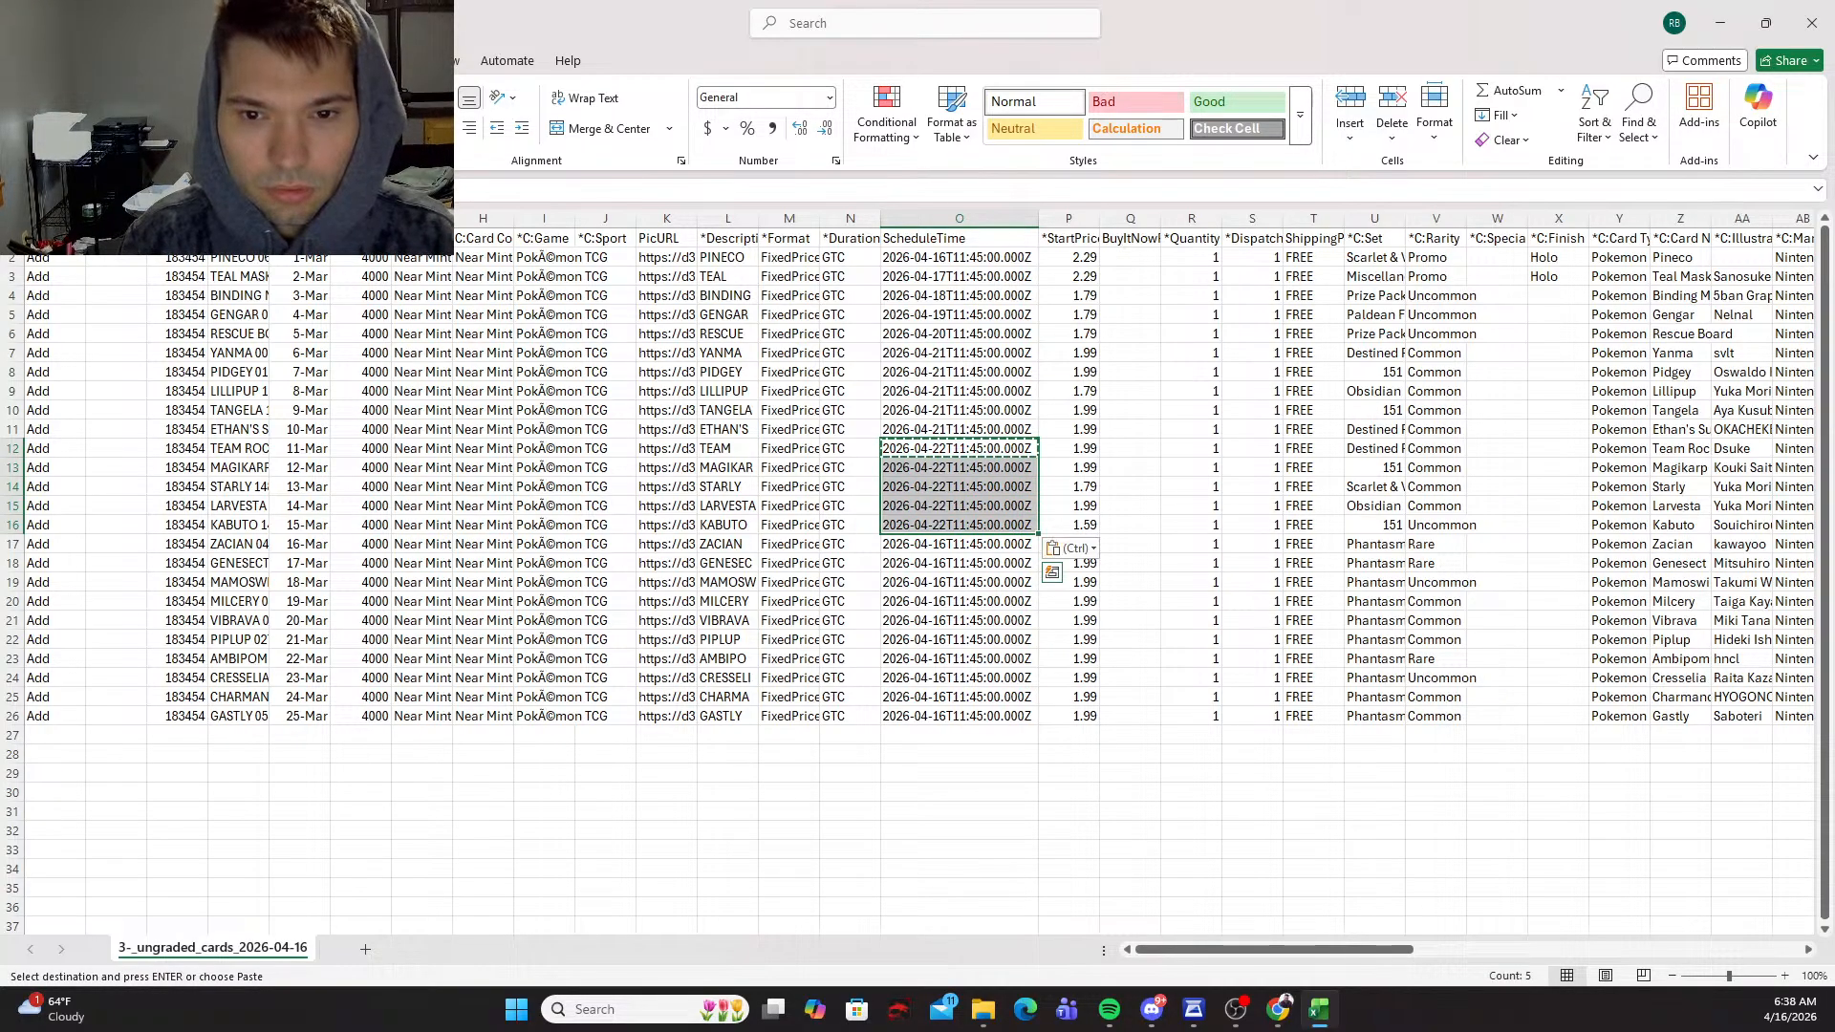
key("Escape")
Step: Copy the Kabuto row's schedule time from O16 into the Gastly row's cell O26
key("Down")
key("Down")
key("Down")
key("Down")
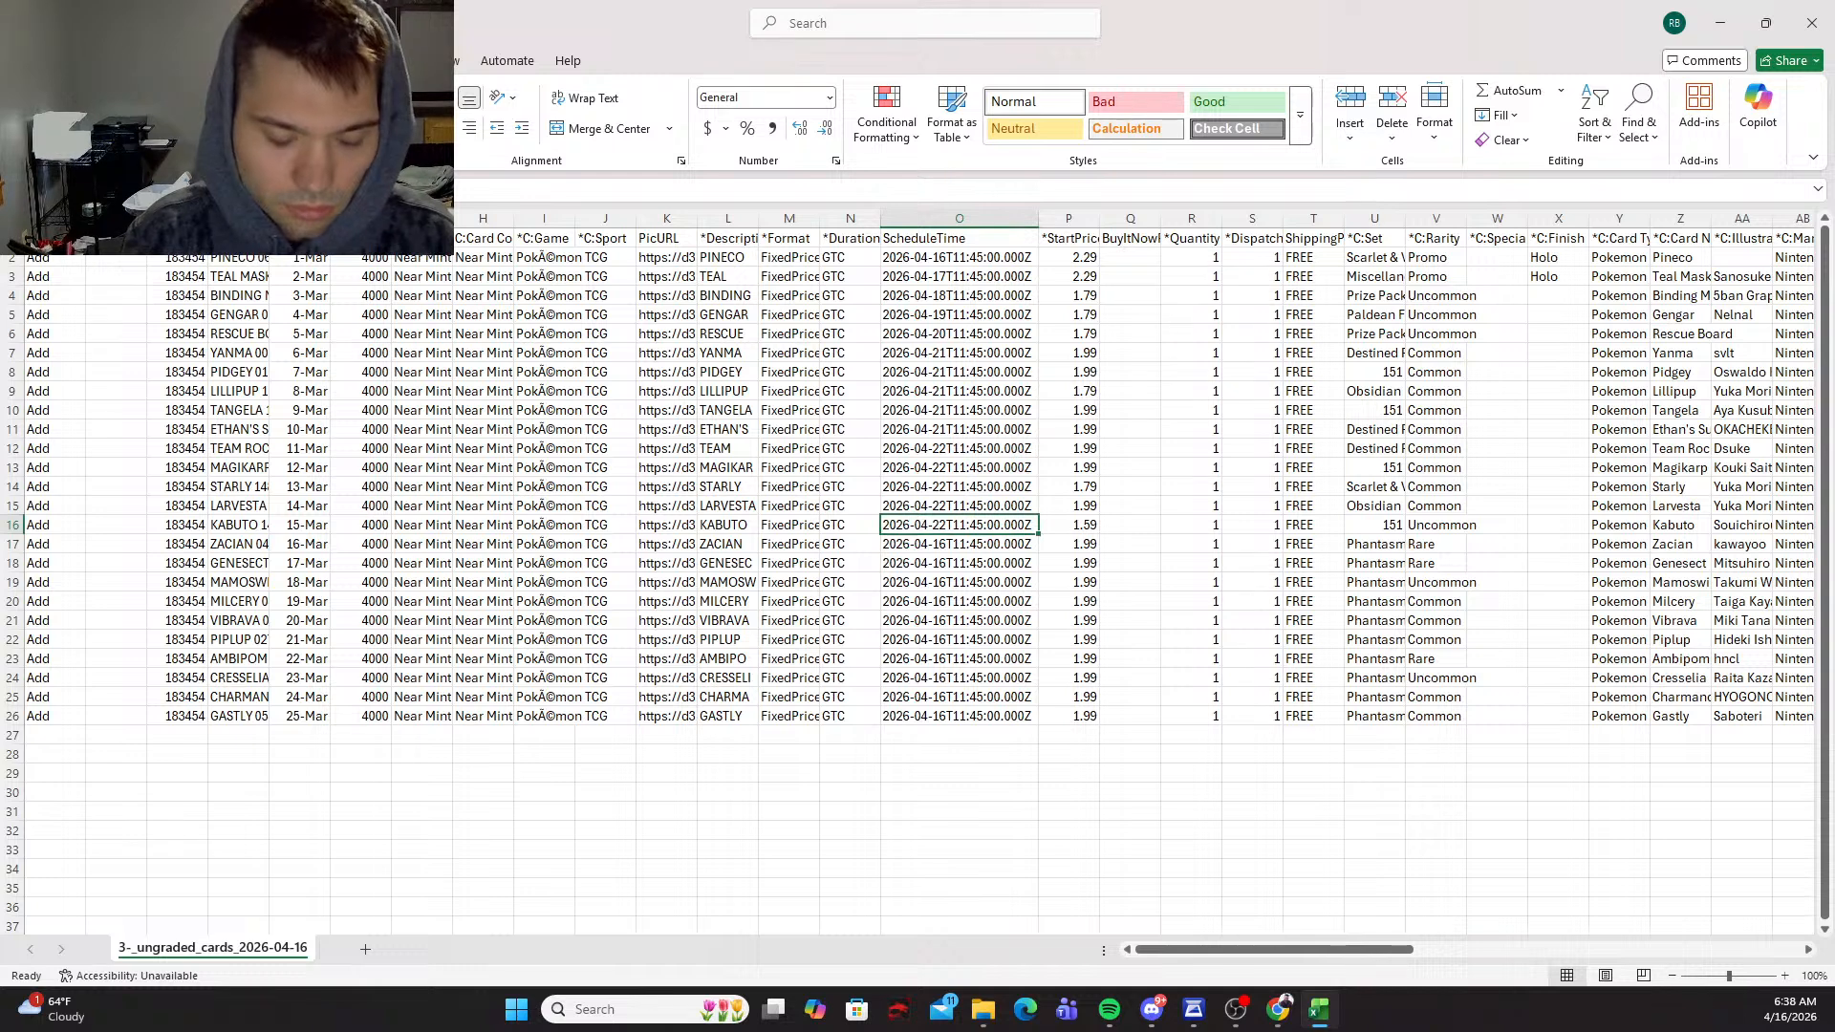
key("ctrl+c")
key("ctrl+Down")
key("ctrl+v")
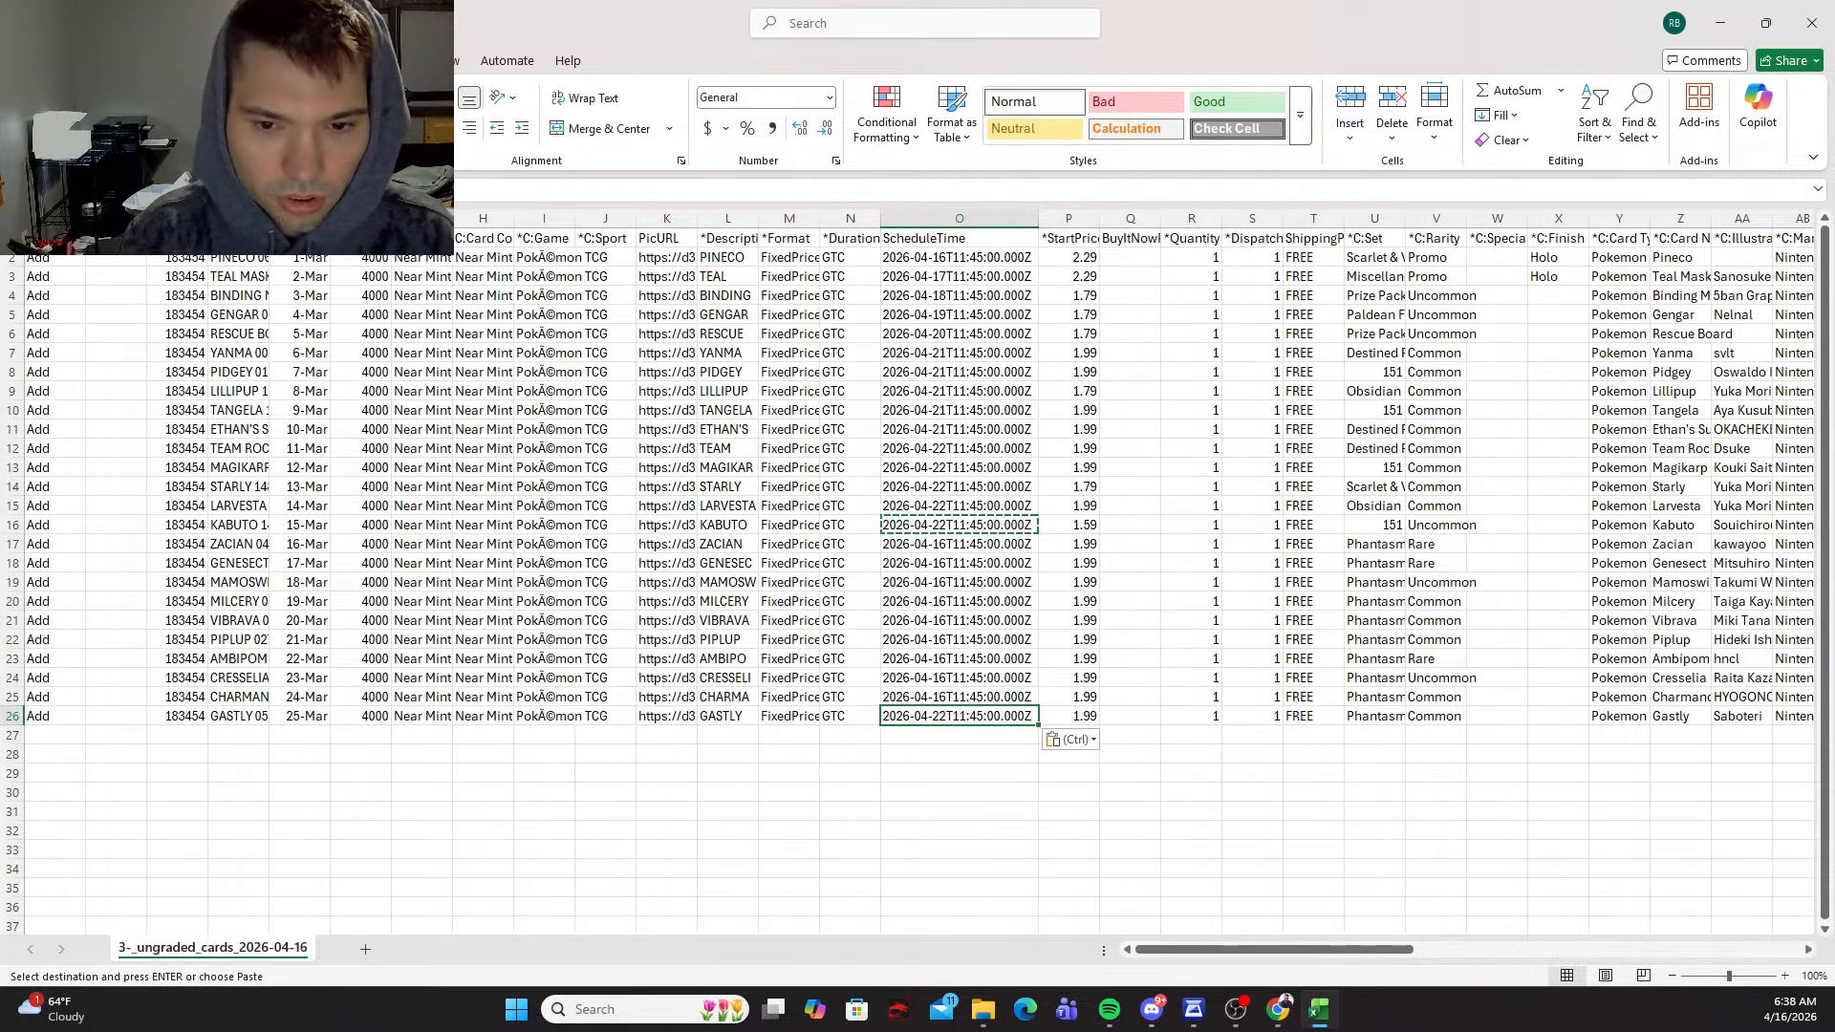
key("Escape")
Step: Copy the schedule time from O16 into the Zacian row's cell O17 and change its date to 2026-04-23
key("Up")
key("Up")
key("Up")
key("Up")
key("Up")
key("Up")
key("Up")
key("Up")
key("Up")
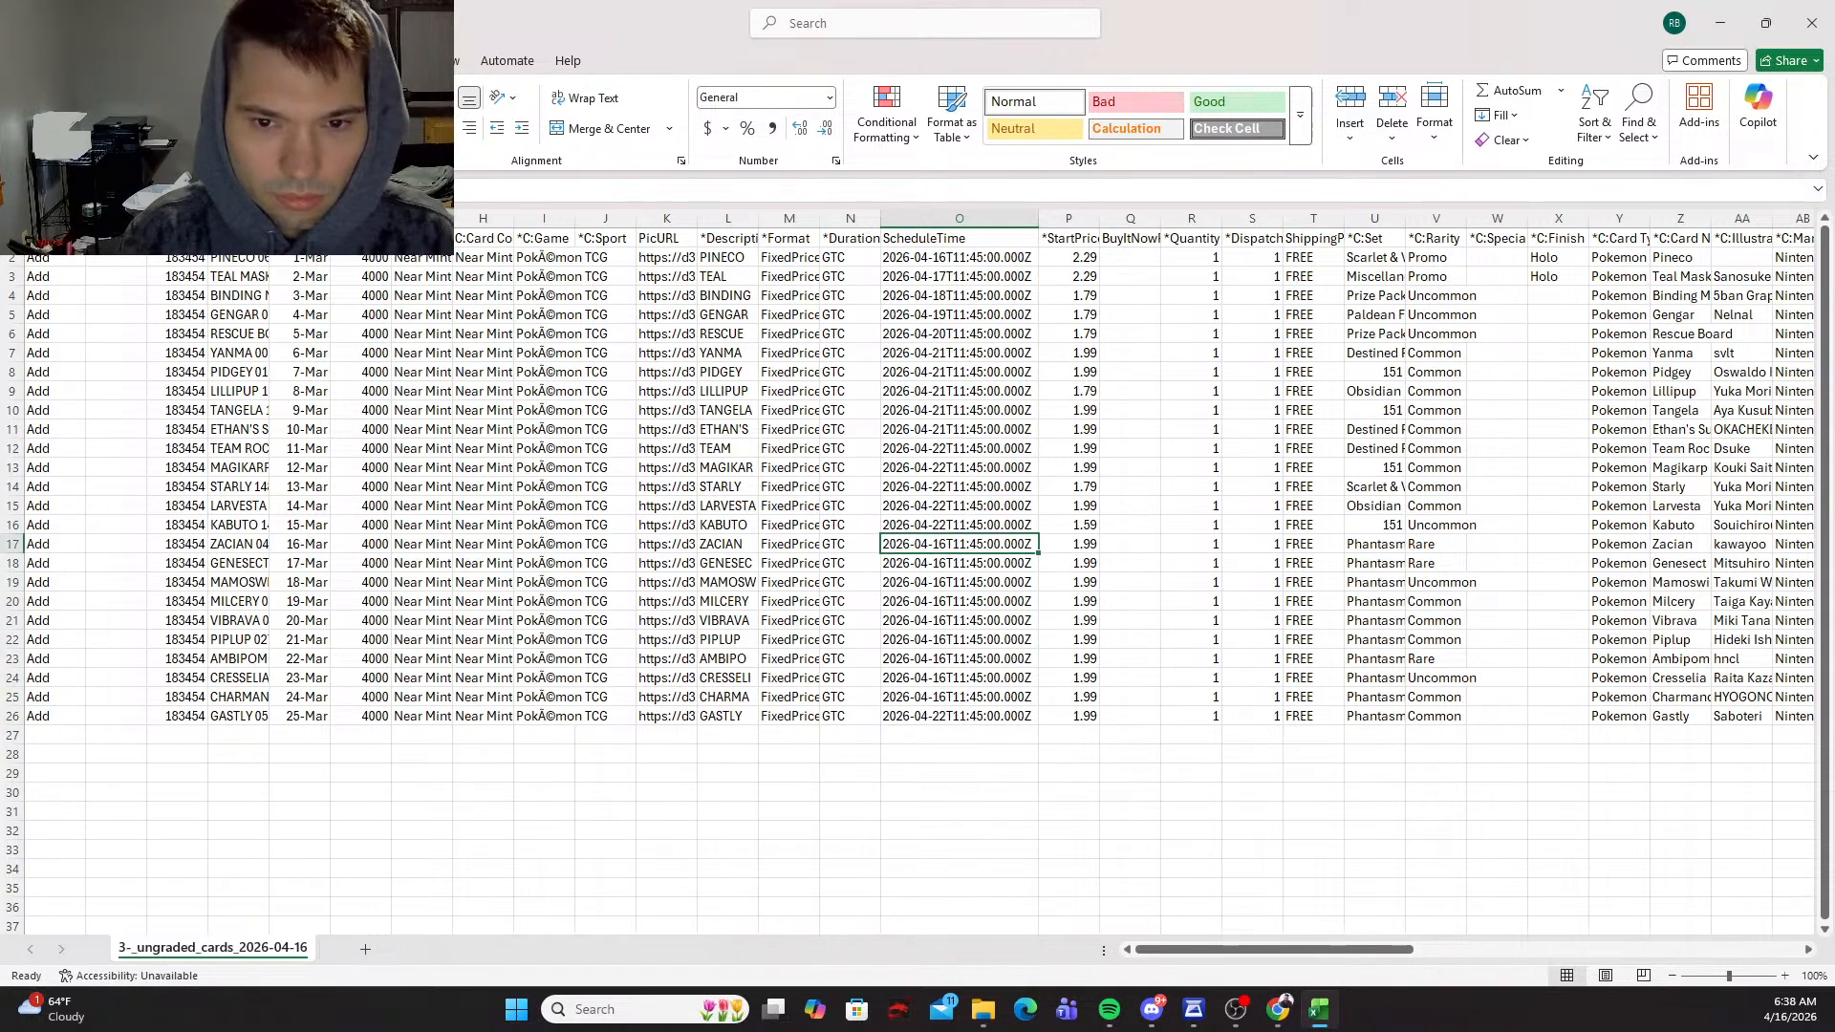
key("Up")
key("ctrl+c")
key("Down")
type("1")
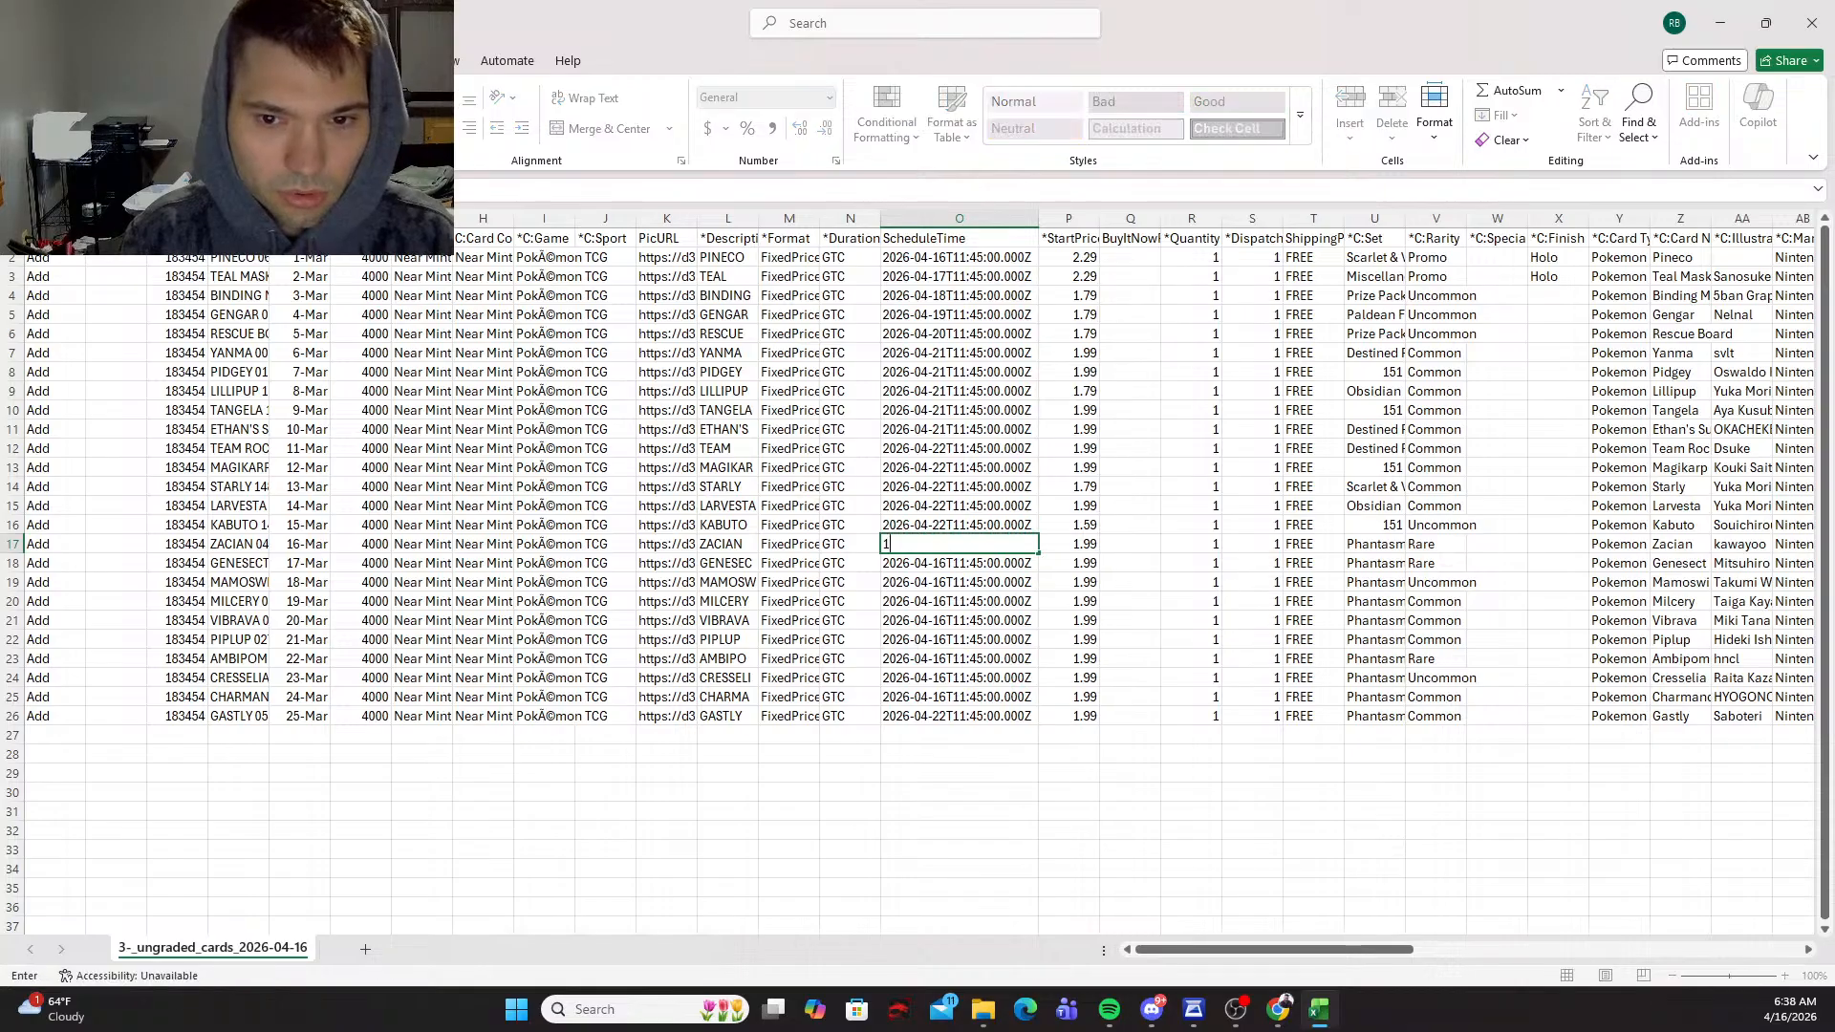
key("Escape")
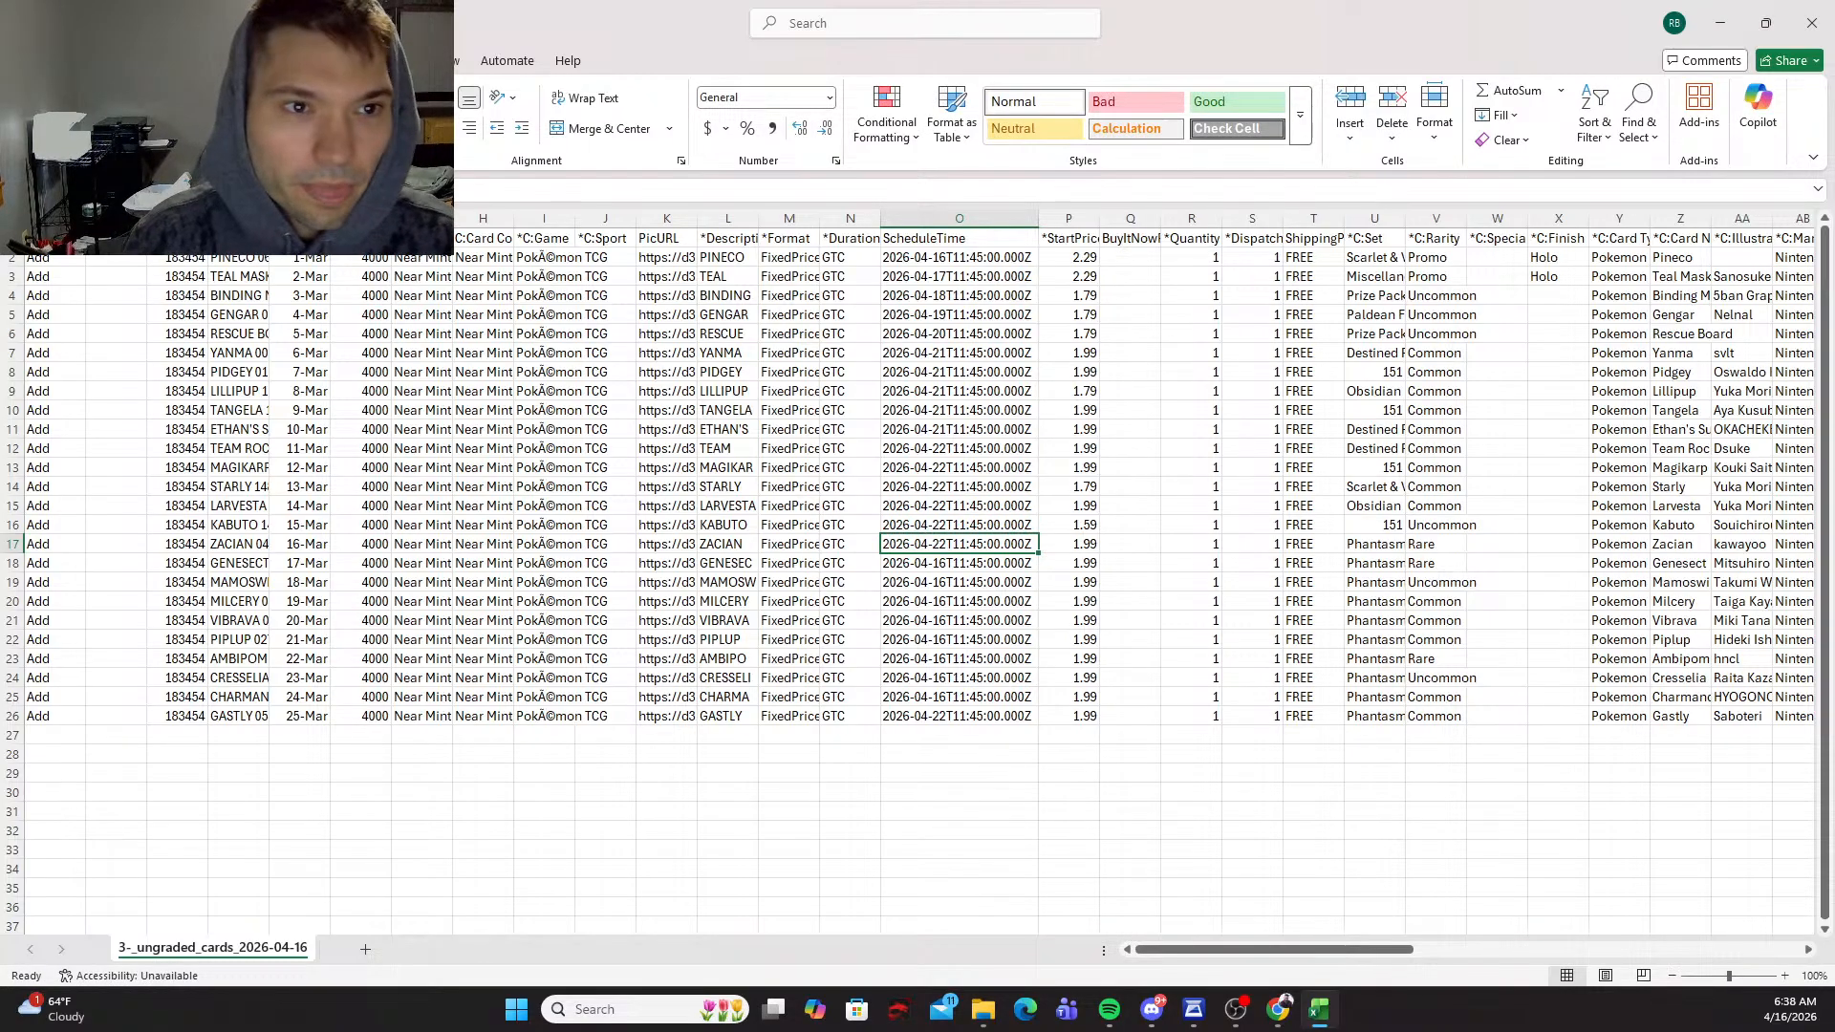
left_click(263, 189)
key("BackSpace")
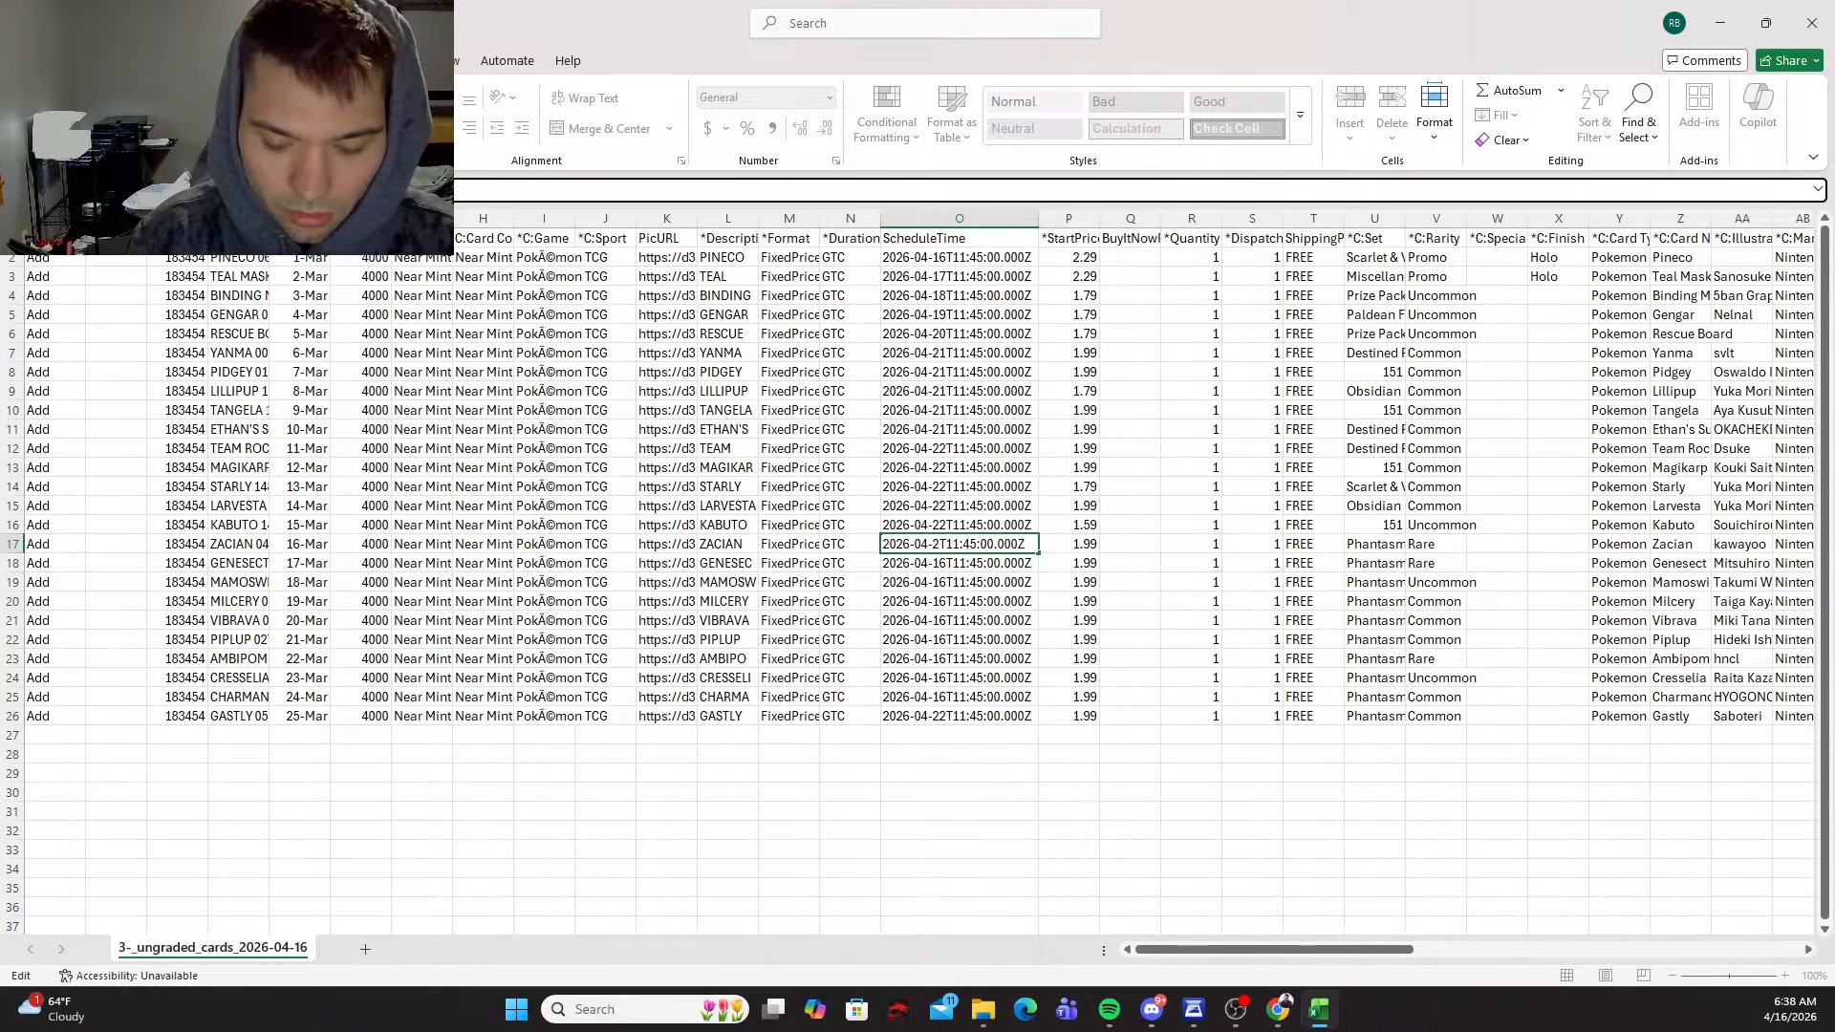
type("3")
key("Return")
Step: Copy the Zacian row's 2026-04-23 schedule time from O17 into cells O18 through O22
key("shift+Up")
key("ctrl+c")
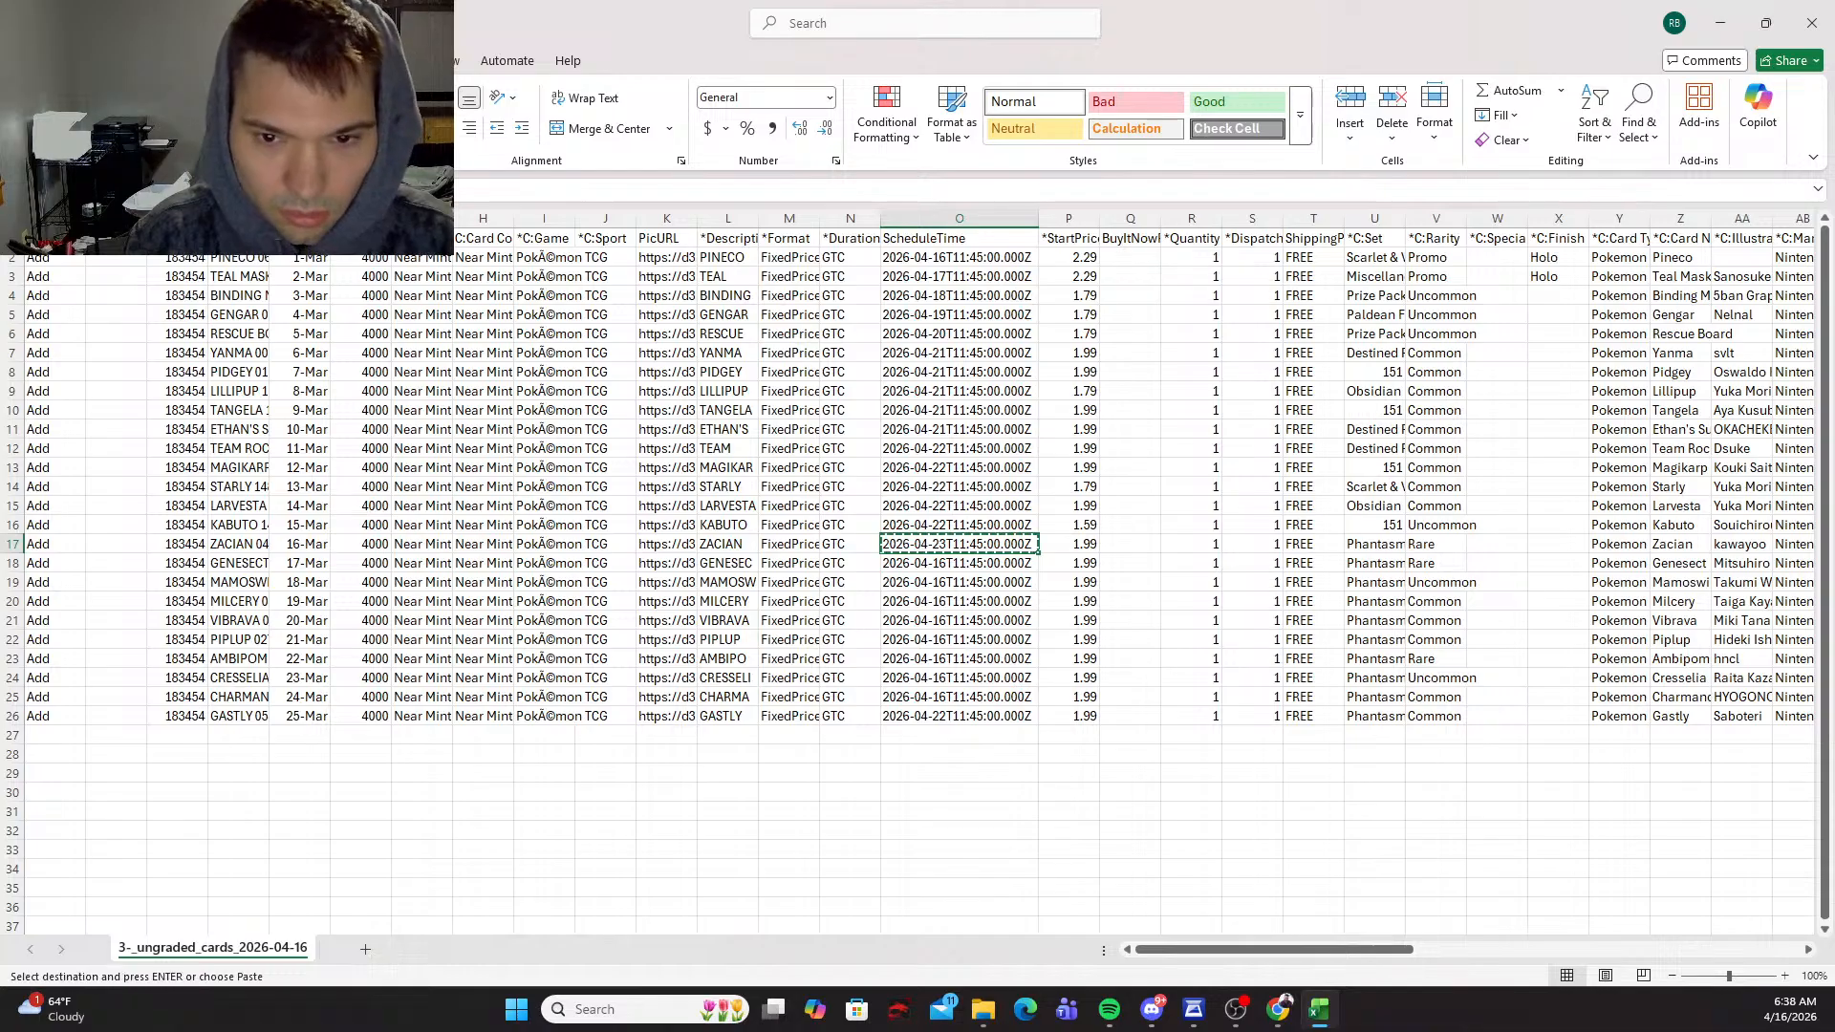
key("shift+Down")
key("shift+Down")
key("shift+Down")
key("shift+Down")
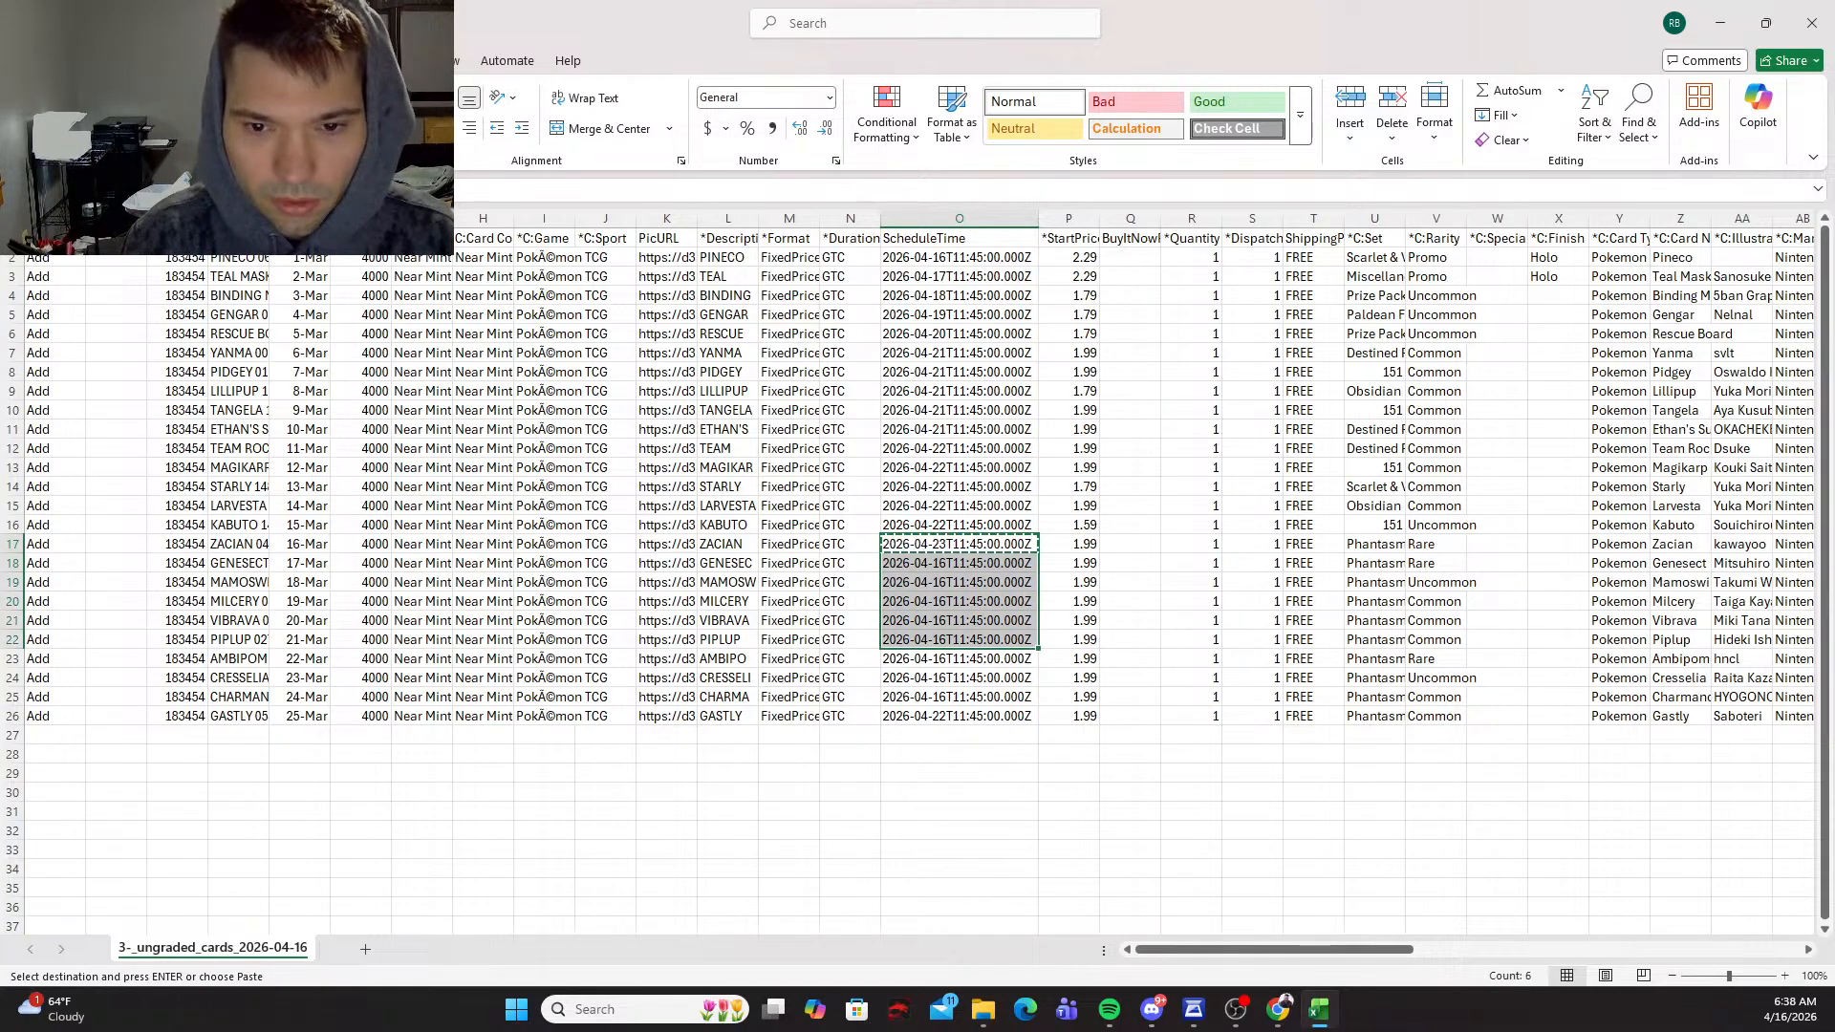
key("ctrl+v")
key("Escape")
Step: Copy the 2026-04-23 schedule time into the Ambipom row's cell O23 and change its date to 2026-04-24
key("Down")
key("Down")
key("Down")
key("Down")
key("Down")
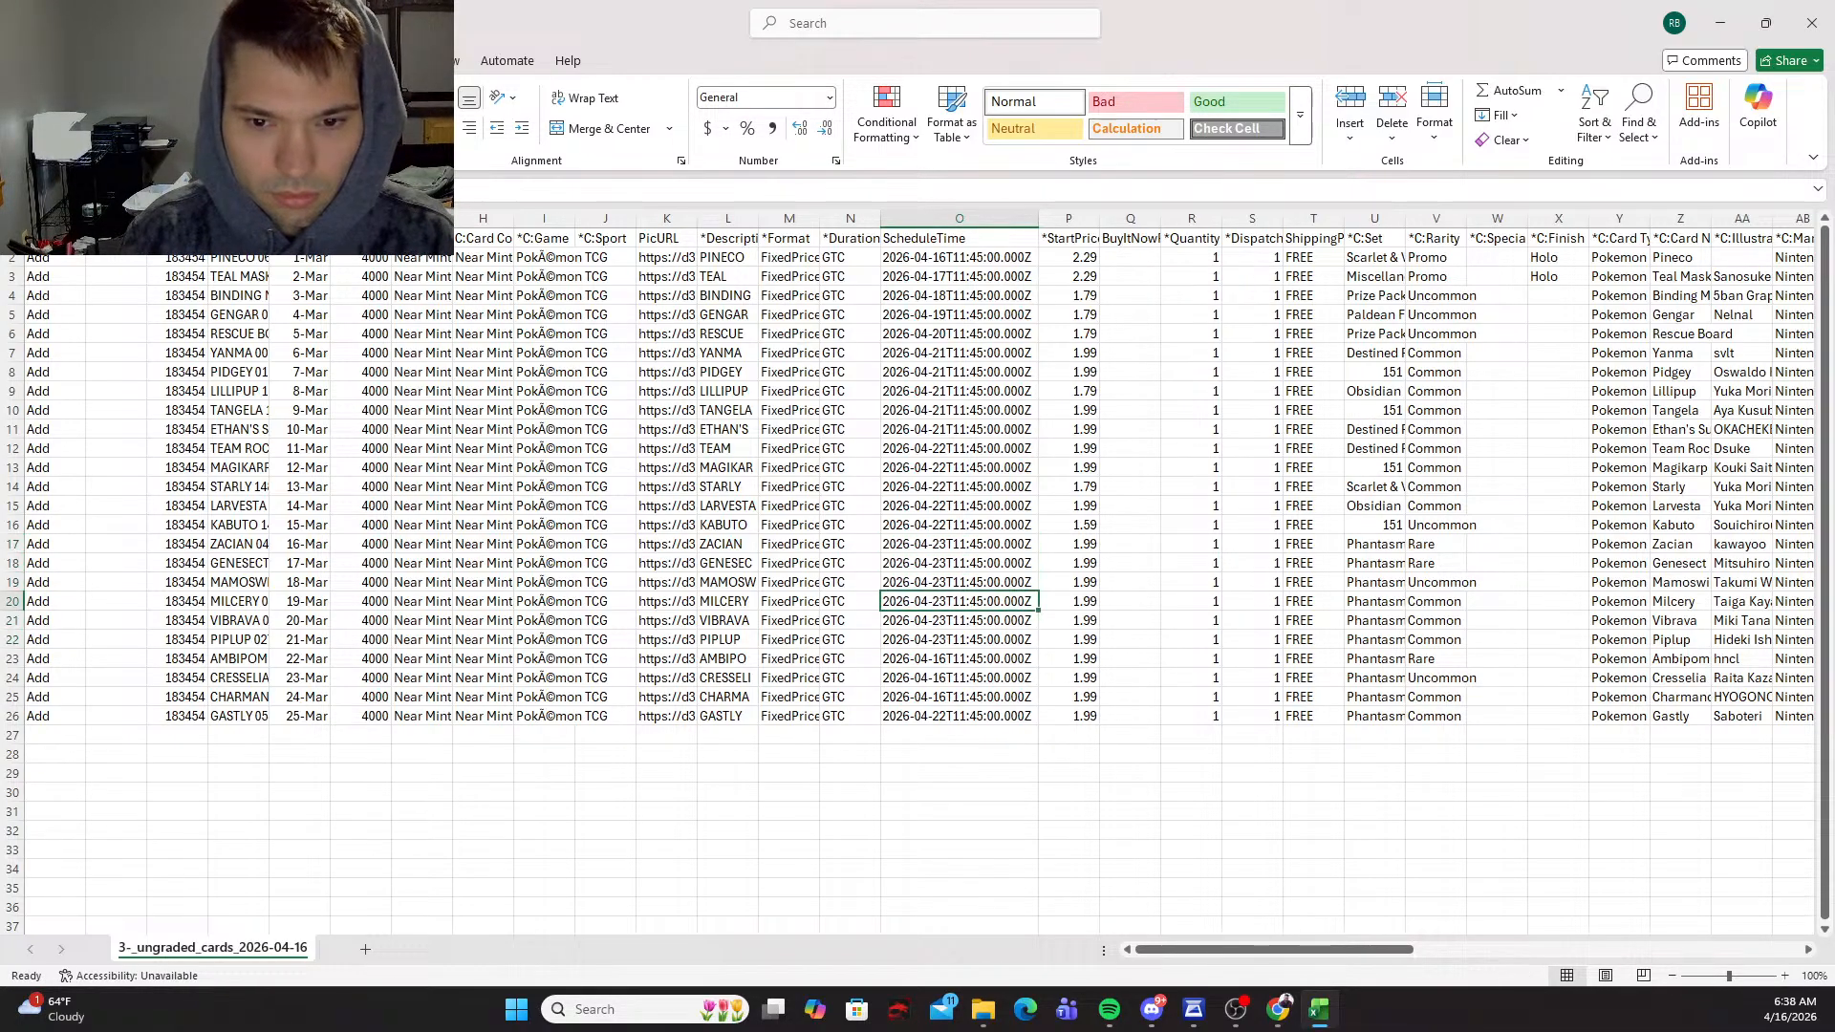
key("Down")
key("ctrl+v")
key("Escape")
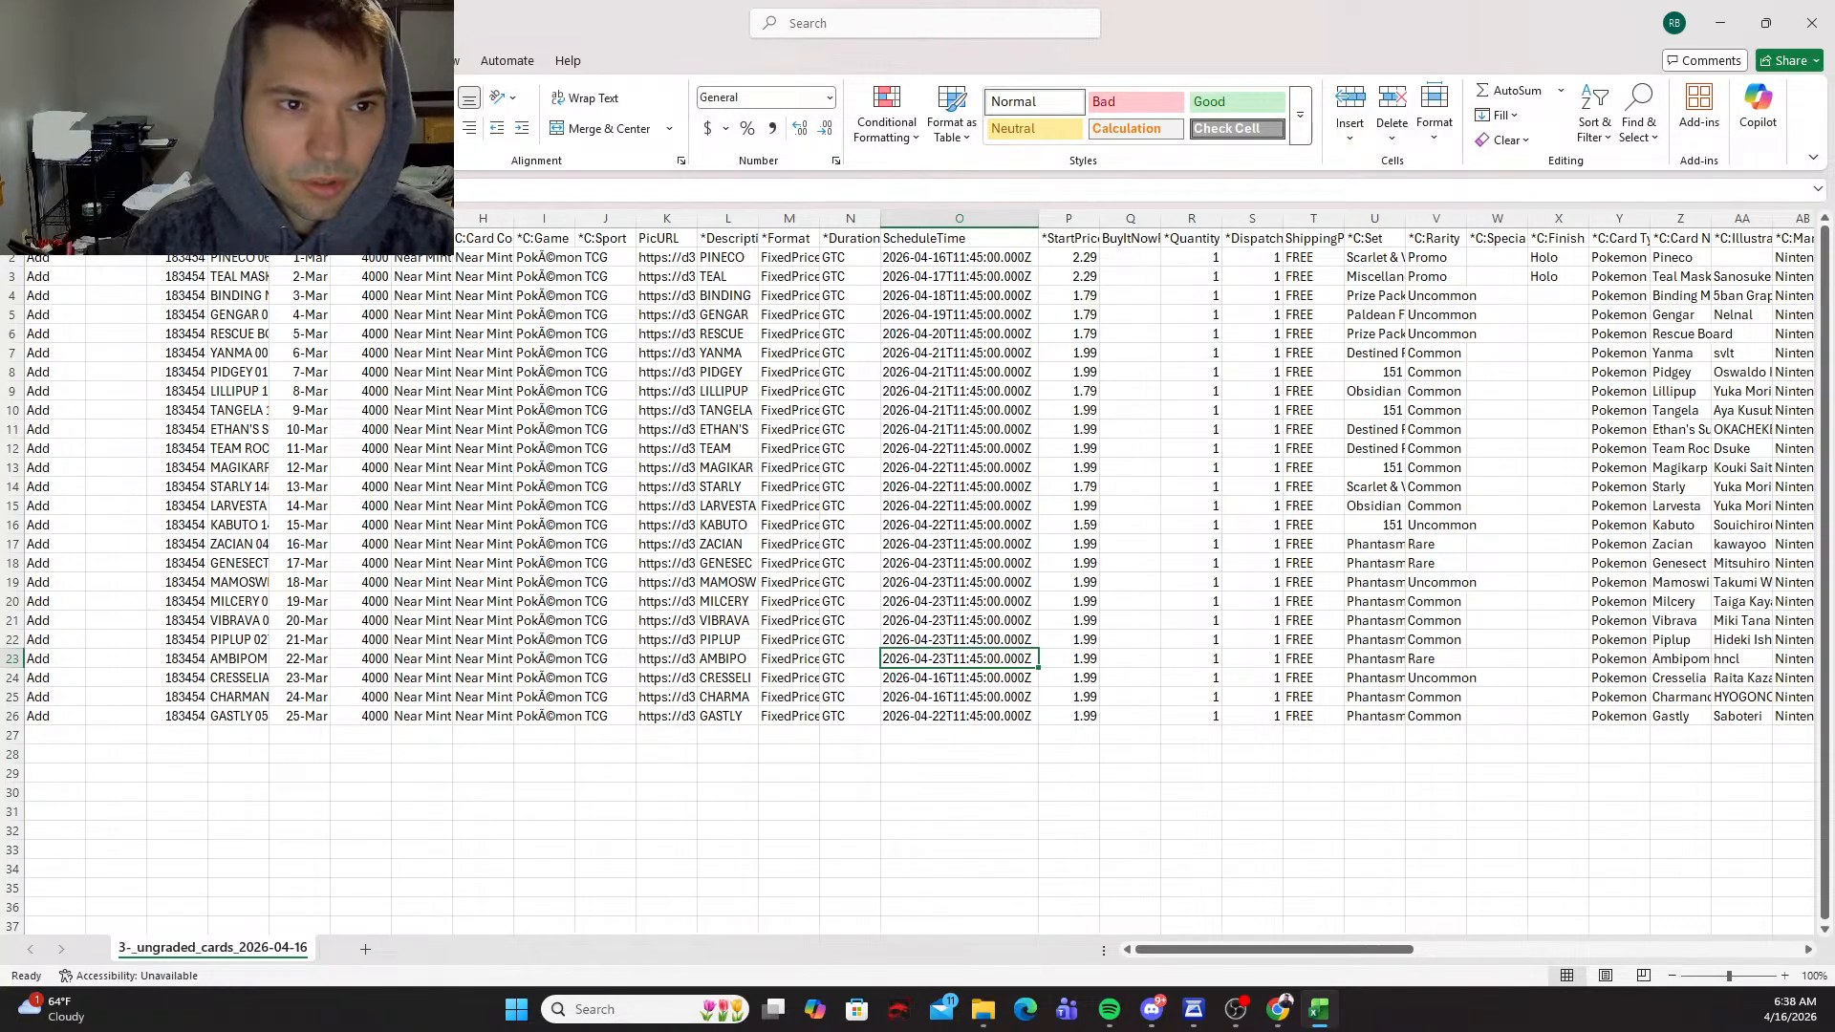
key("F2")
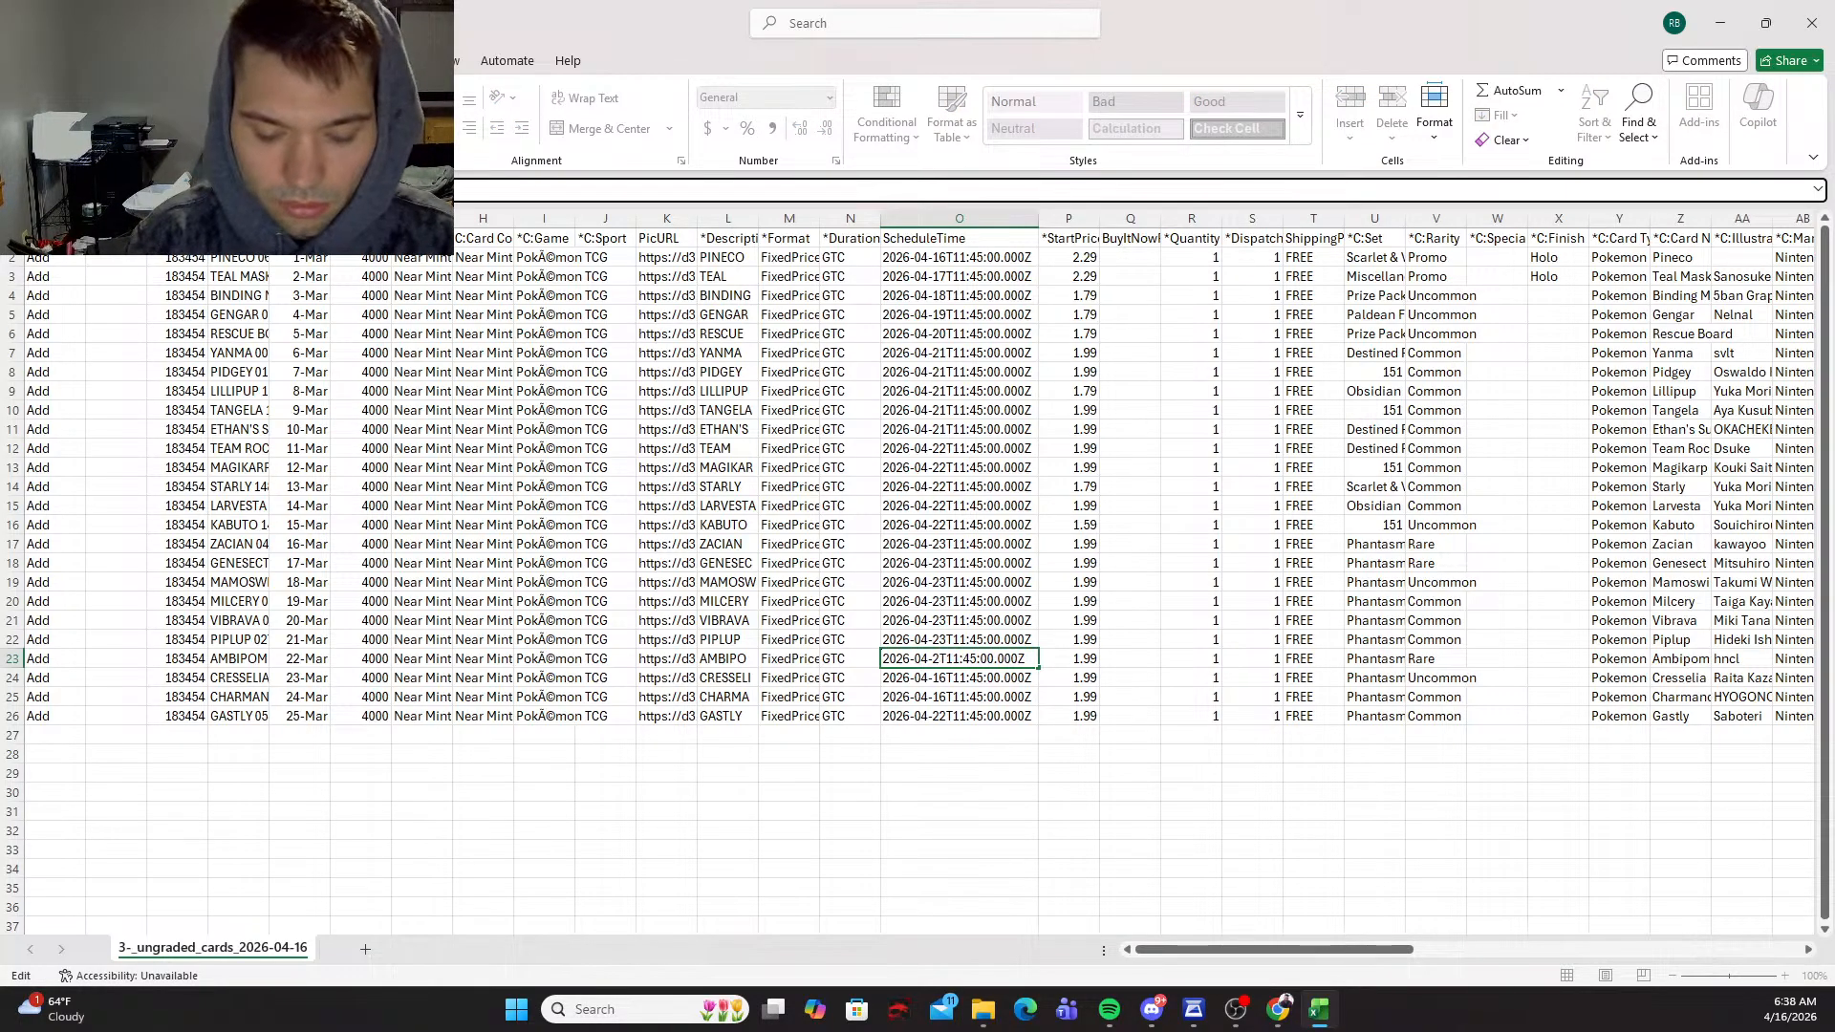
key("BackSpace")
type("4")
key("Return")
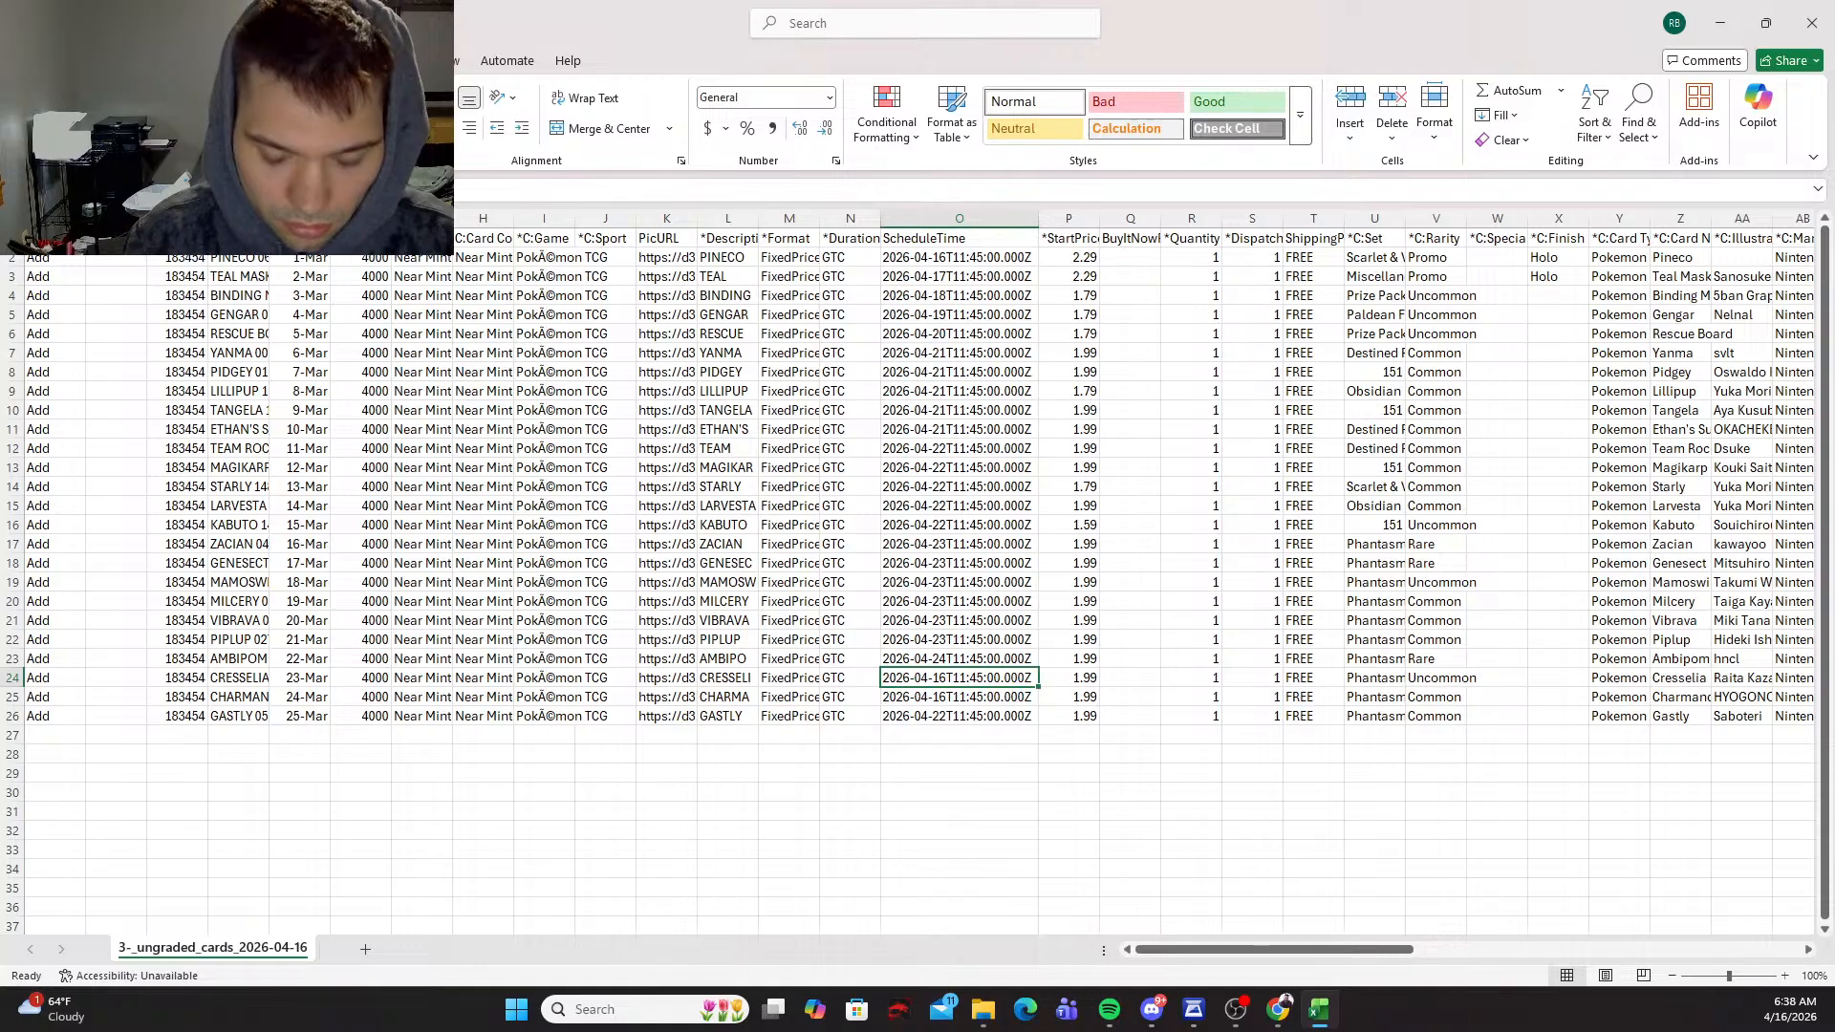
Step: Copy the Ambipom row's schedule time from O23 into cells O24 and O25
key("Up")
key("ctrl+c")
key("shift+Down")
key("shift+Down")
key("ctrl+v")
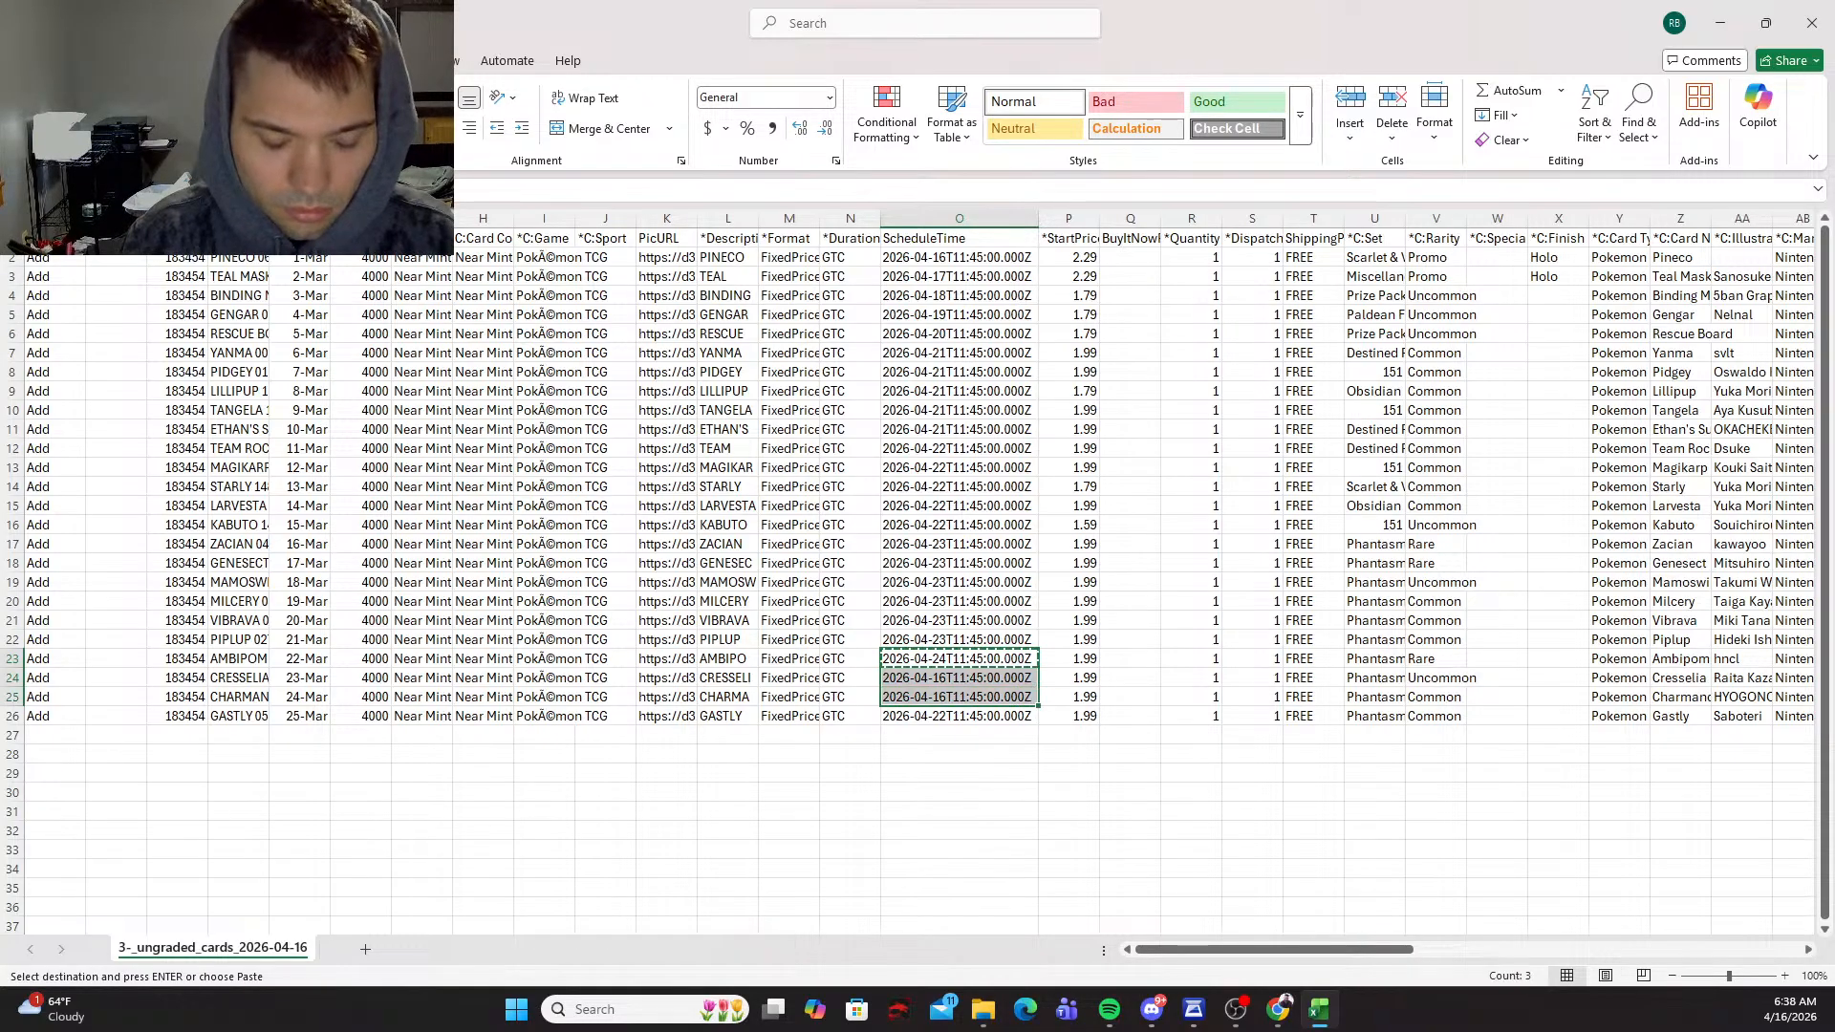
key("Escape")
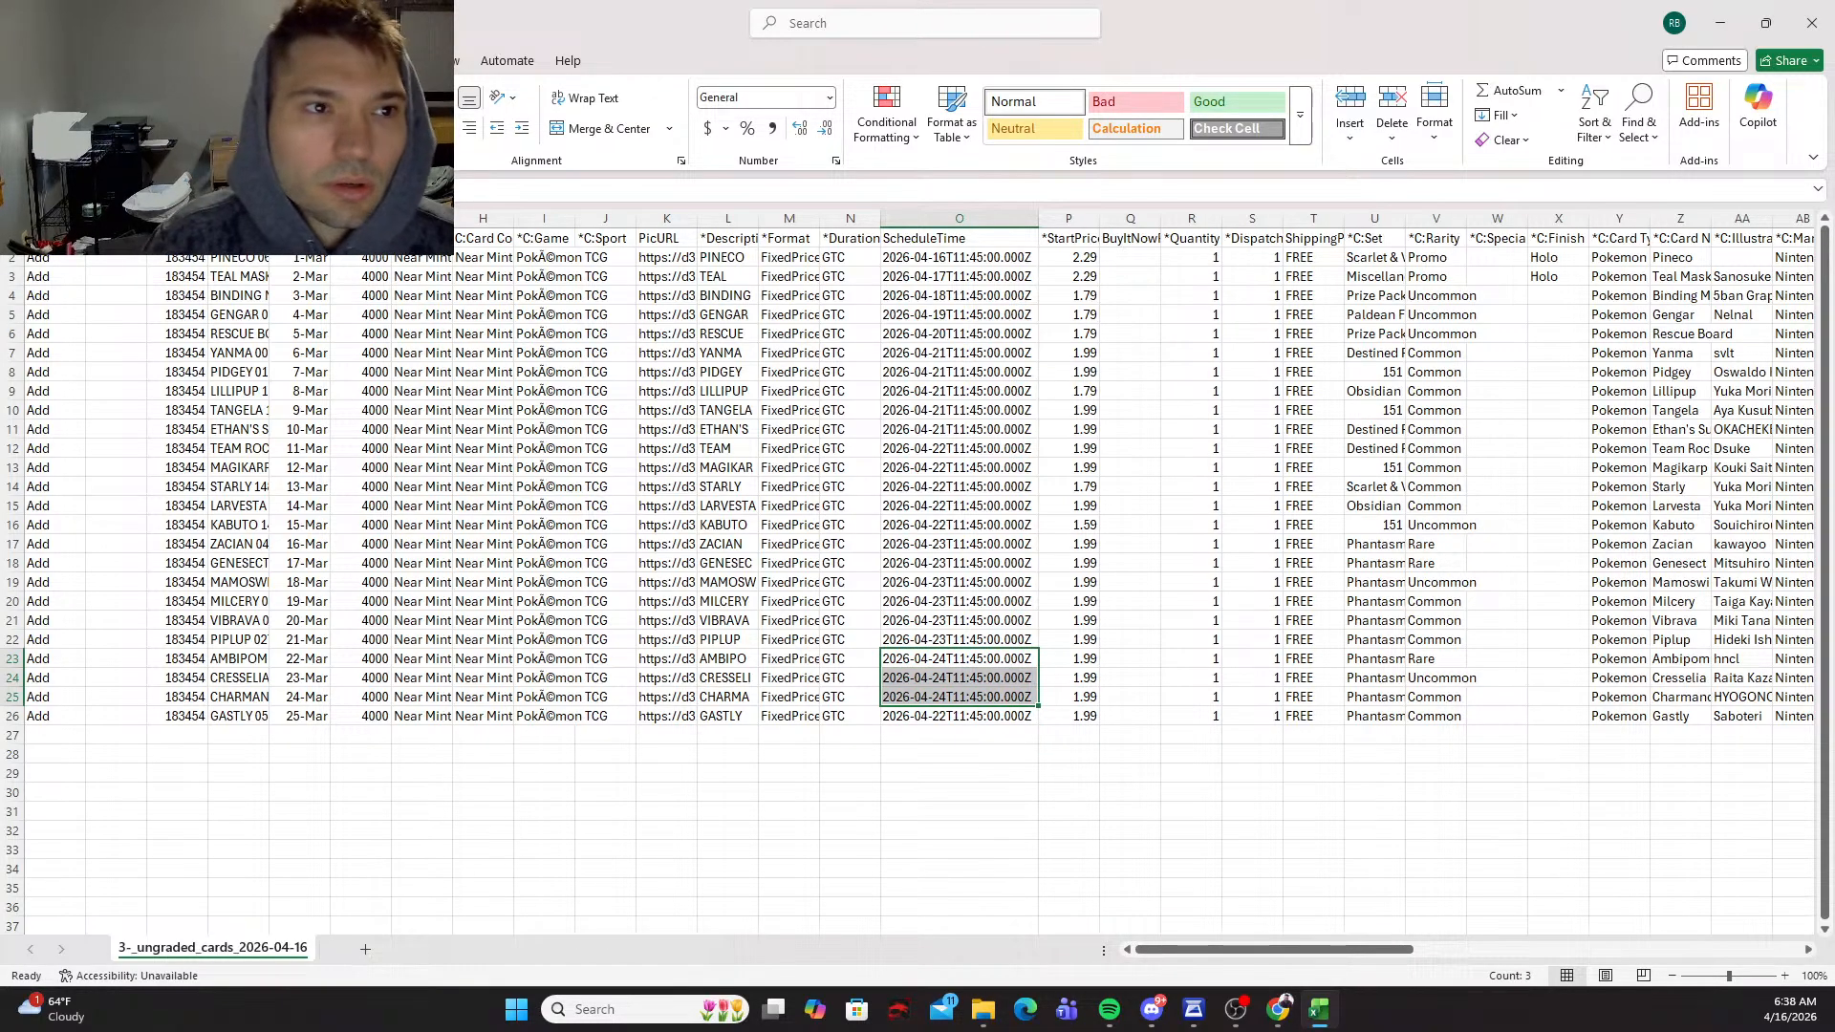
Step: Save the edited 3-_ungraded_cards_2026-04-16 CSV and close its workbook
left_click(25, 60)
left_click(82, 320)
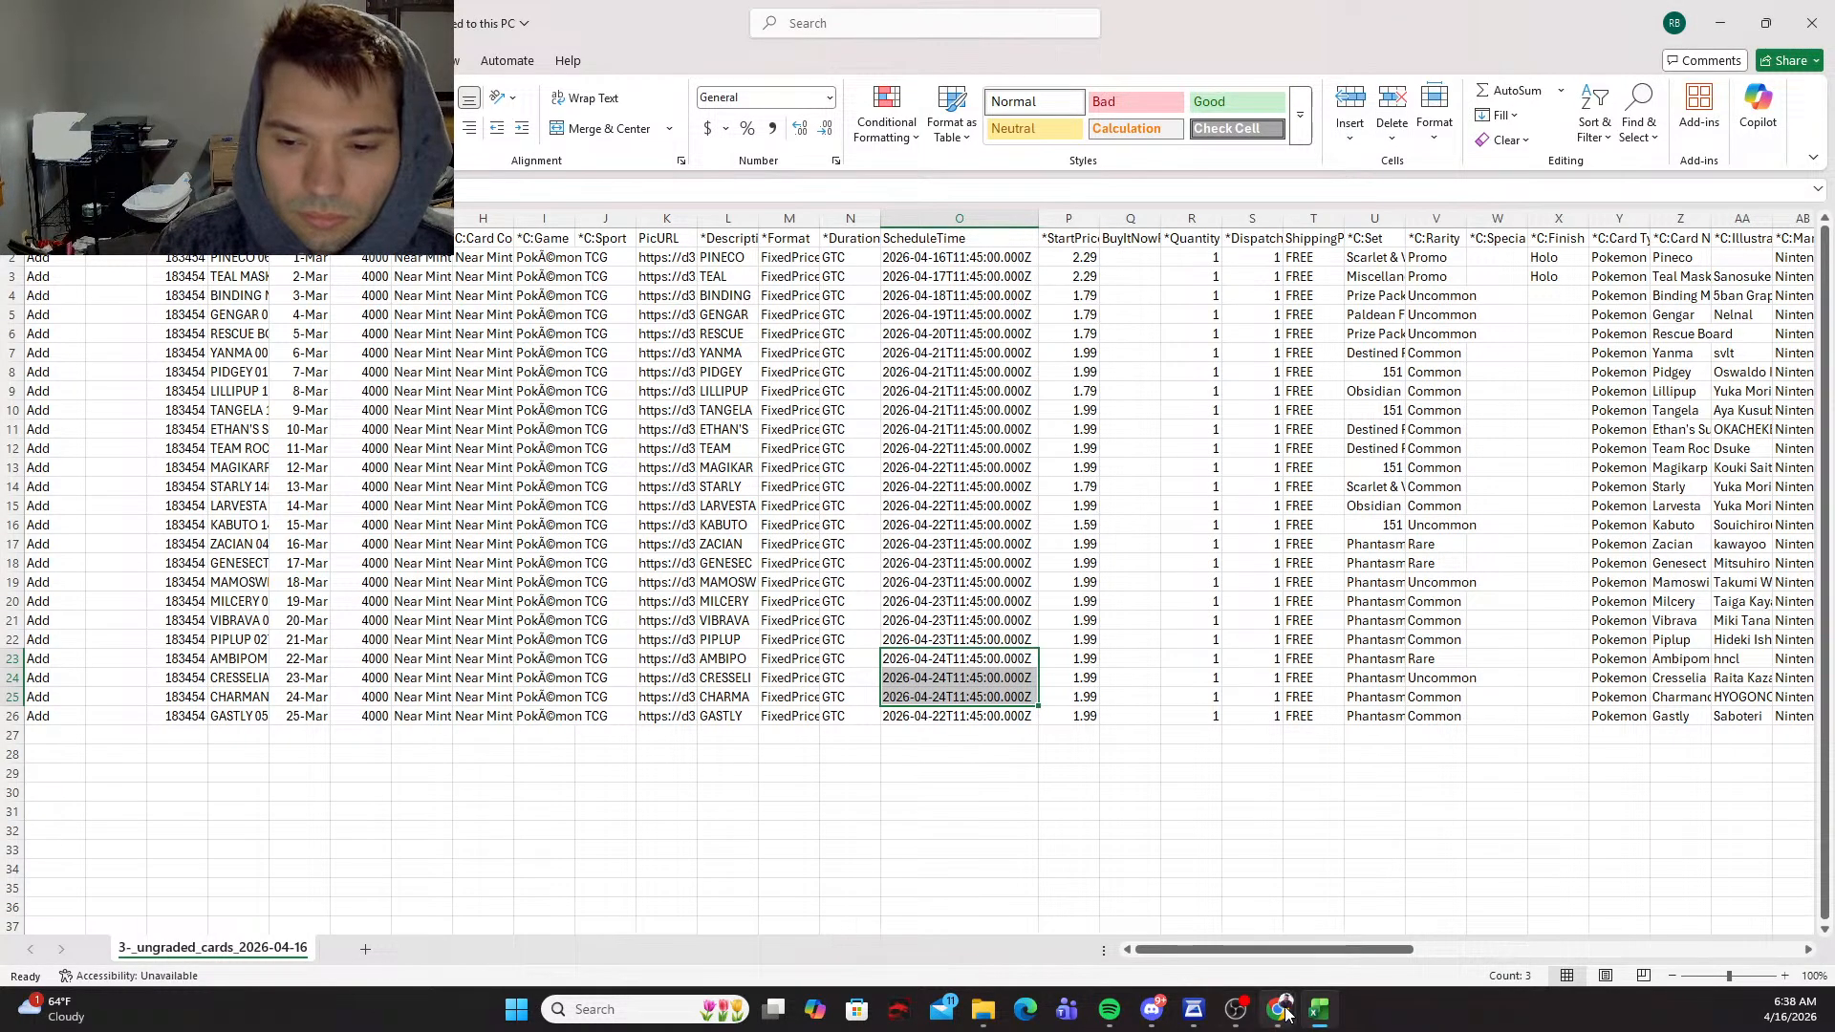
left_click(1811, 21)
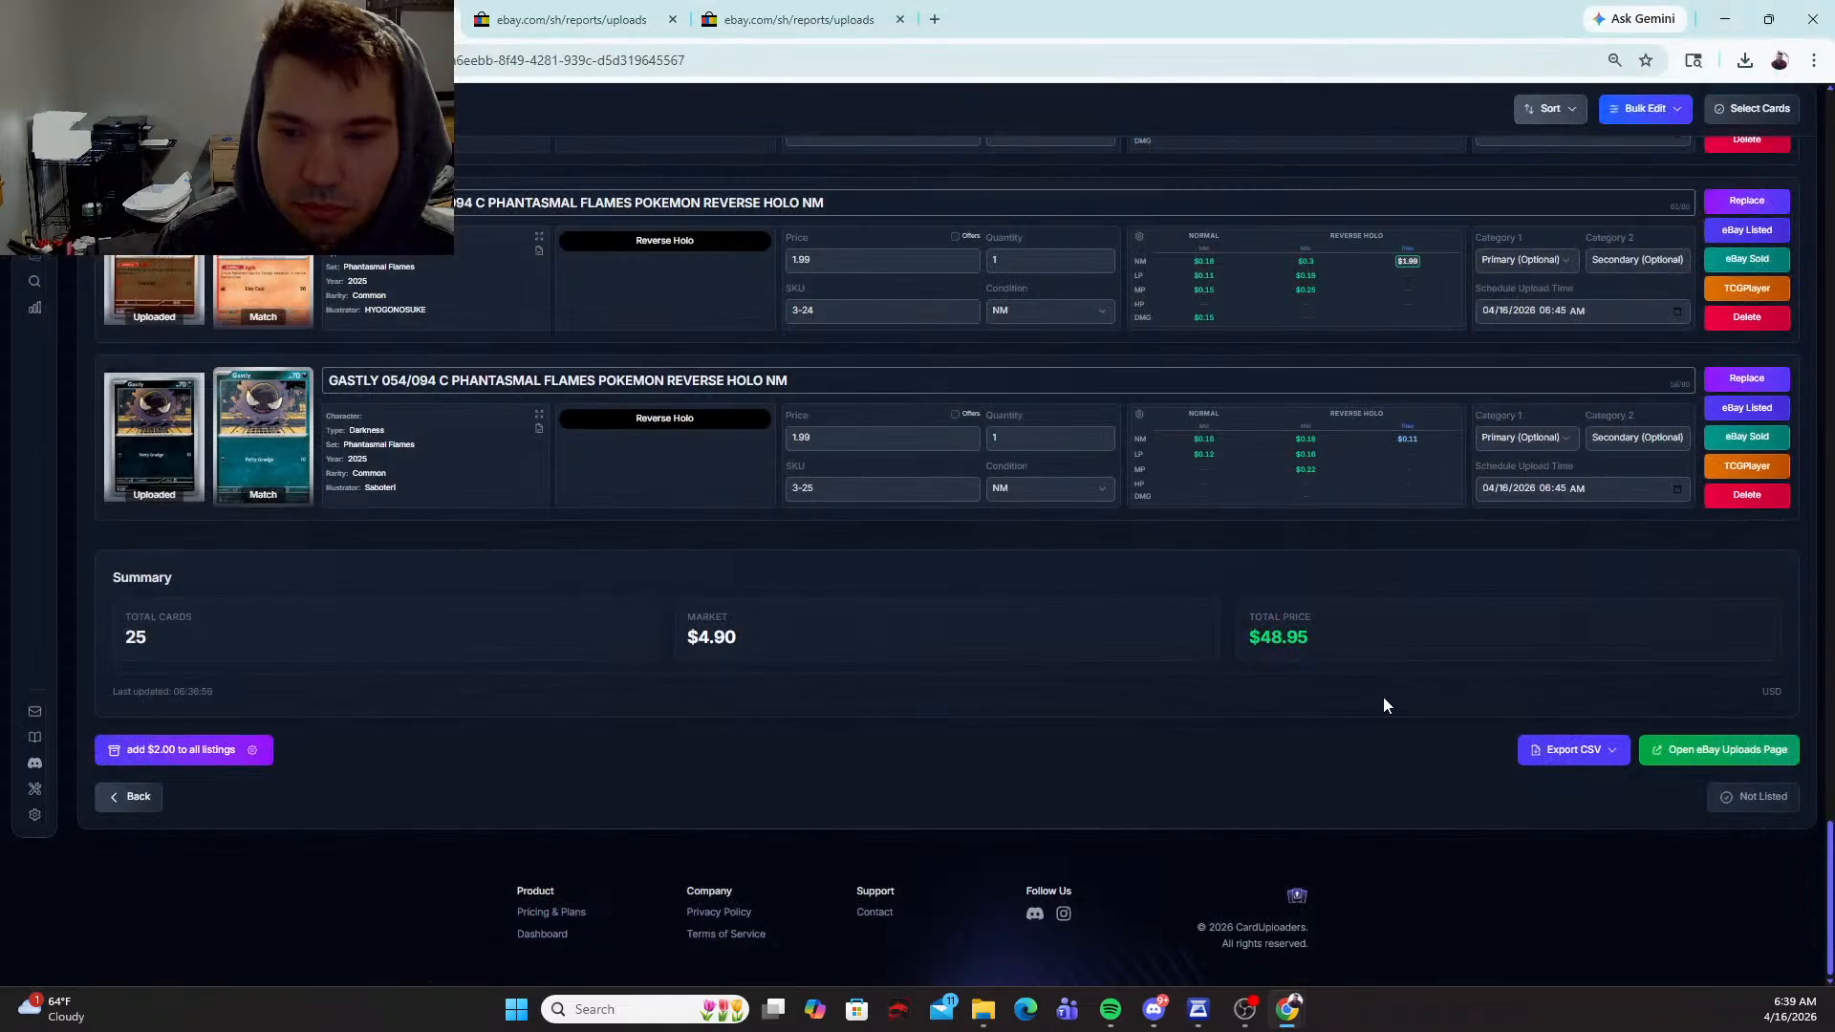
Step: Open the eBay Uploads page from the CardUploaders batch summary
left_click(1646, 751)
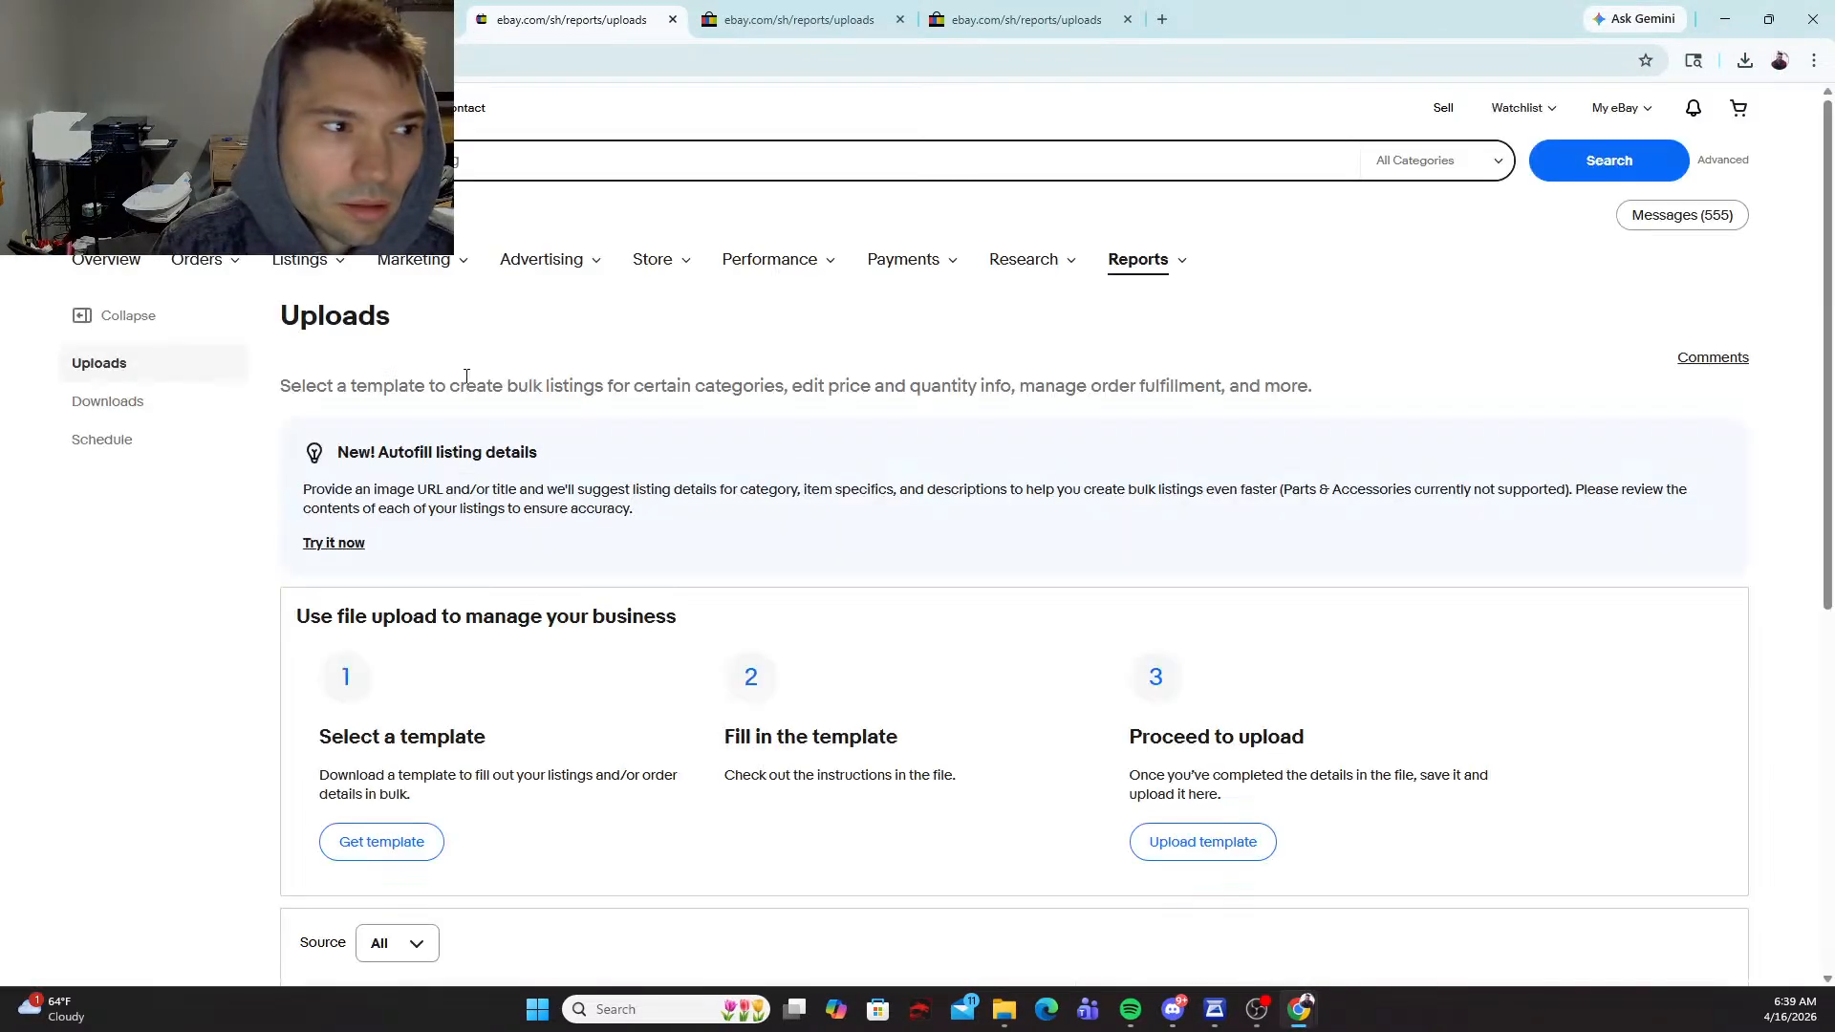
Step: Upload the edited 3-_ungraded_cards_2026-04-16 CSV as a listing file and check its status in the upload history
left_click(406, 847)
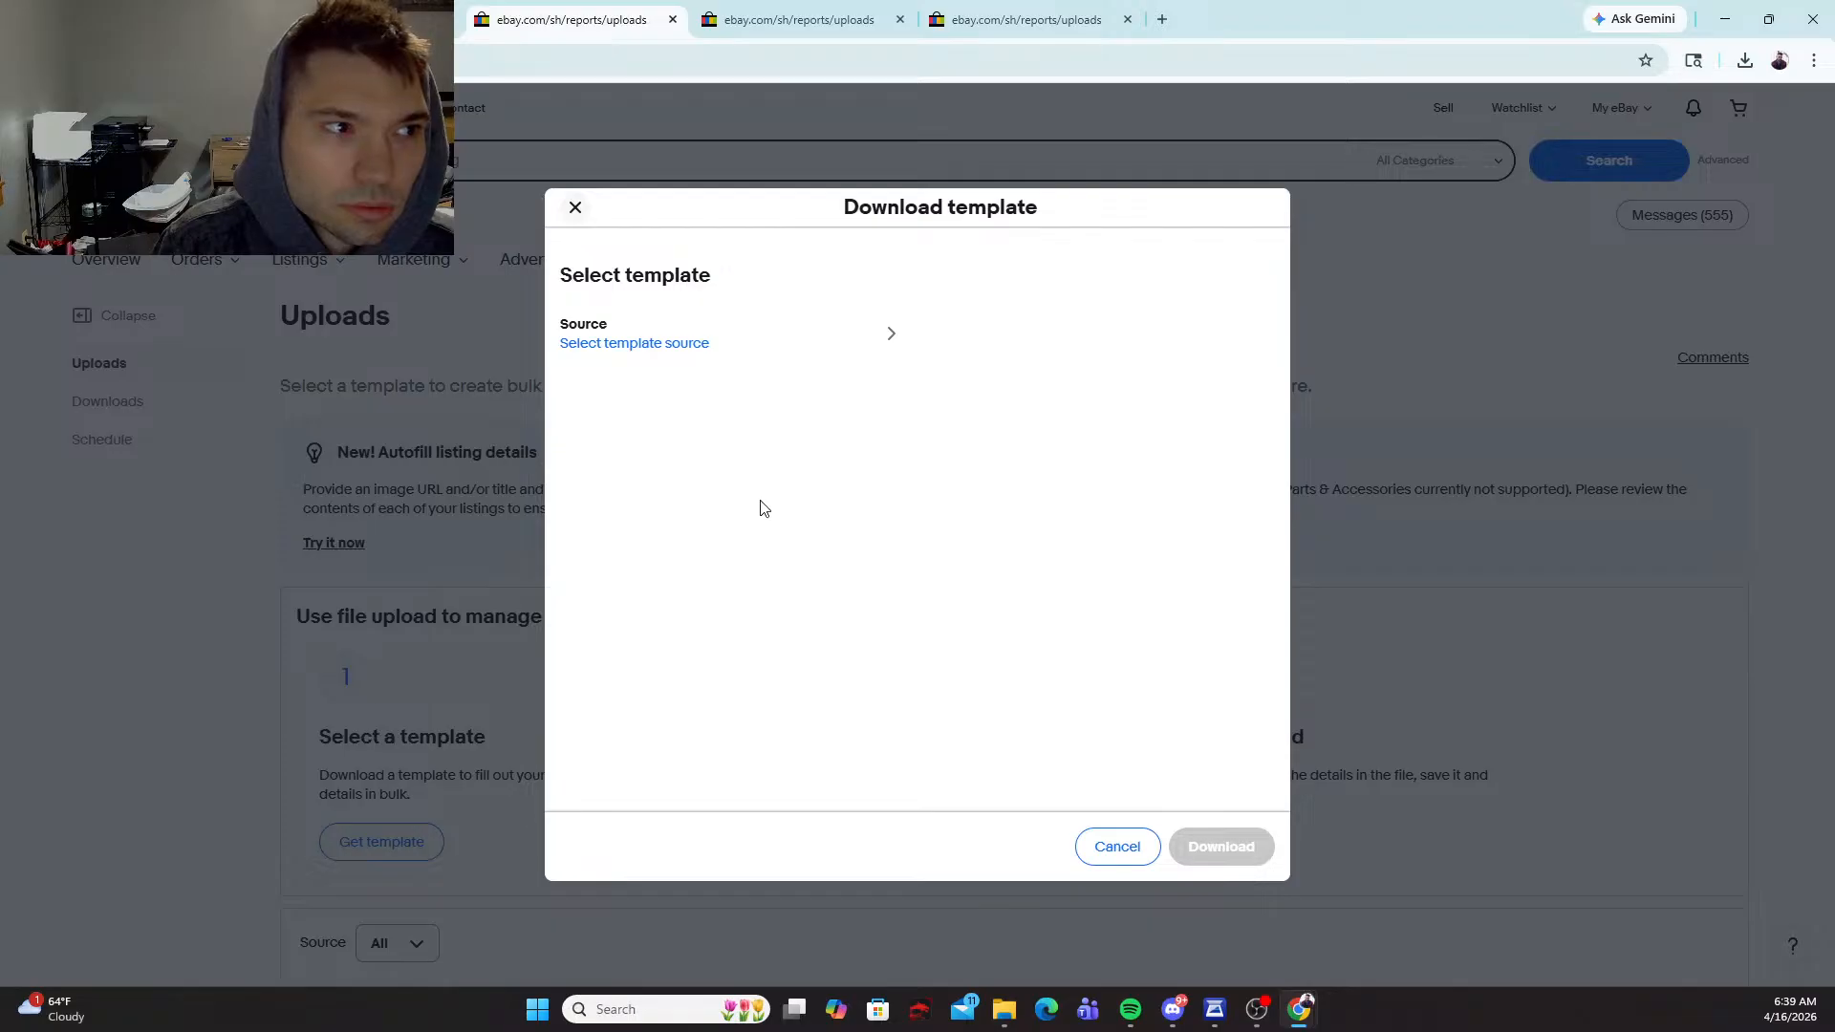
left_click(1117, 847)
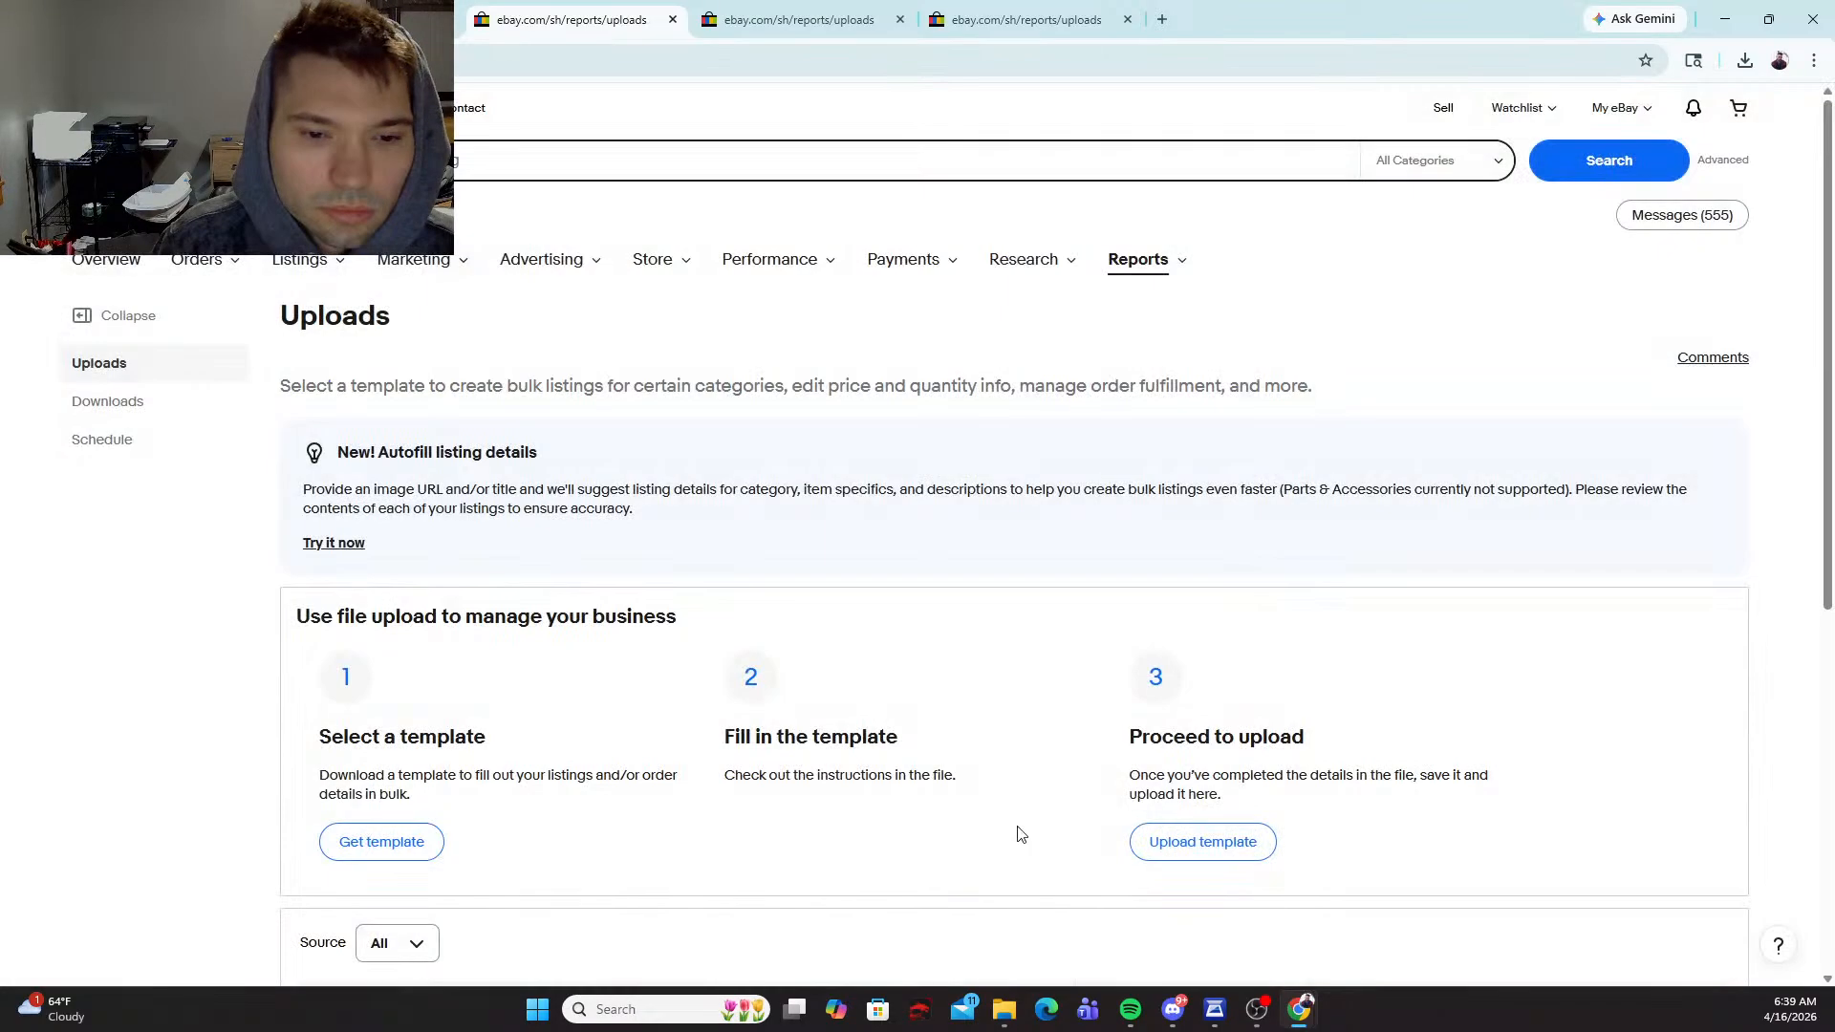
left_click(1202, 841)
left_click(1086, 737)
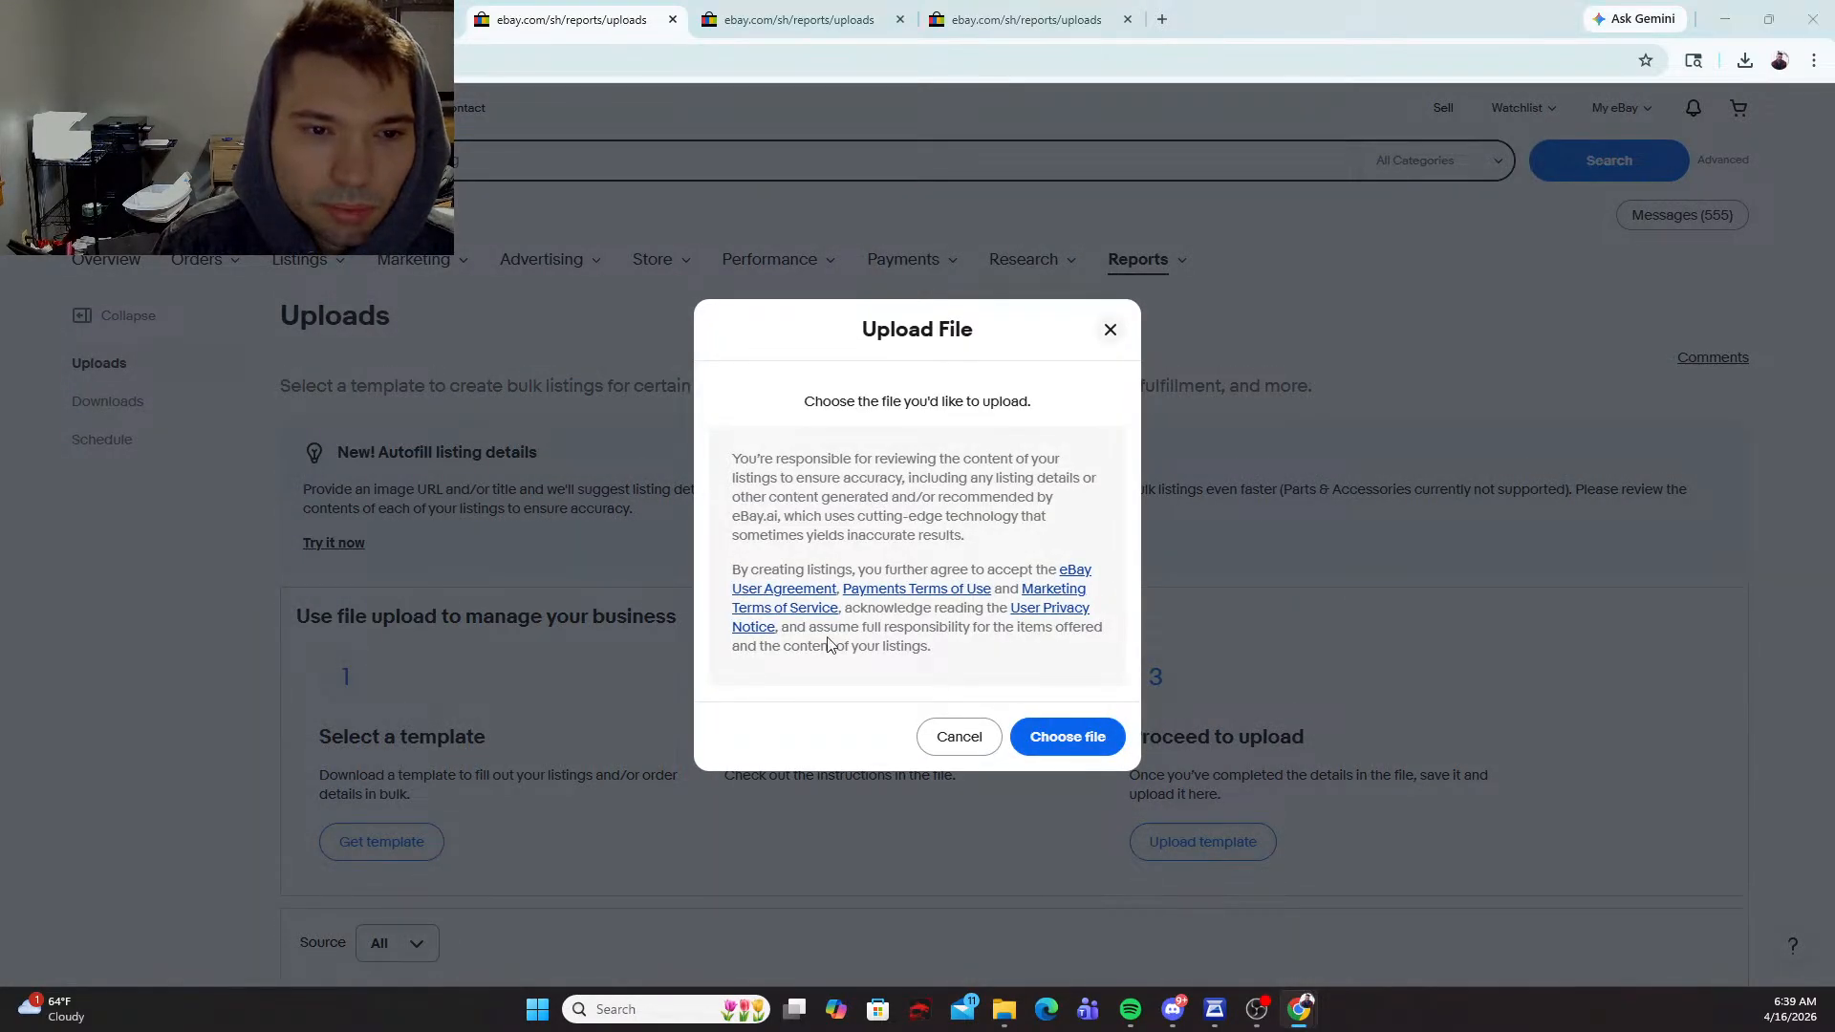
left_click(573, 180)
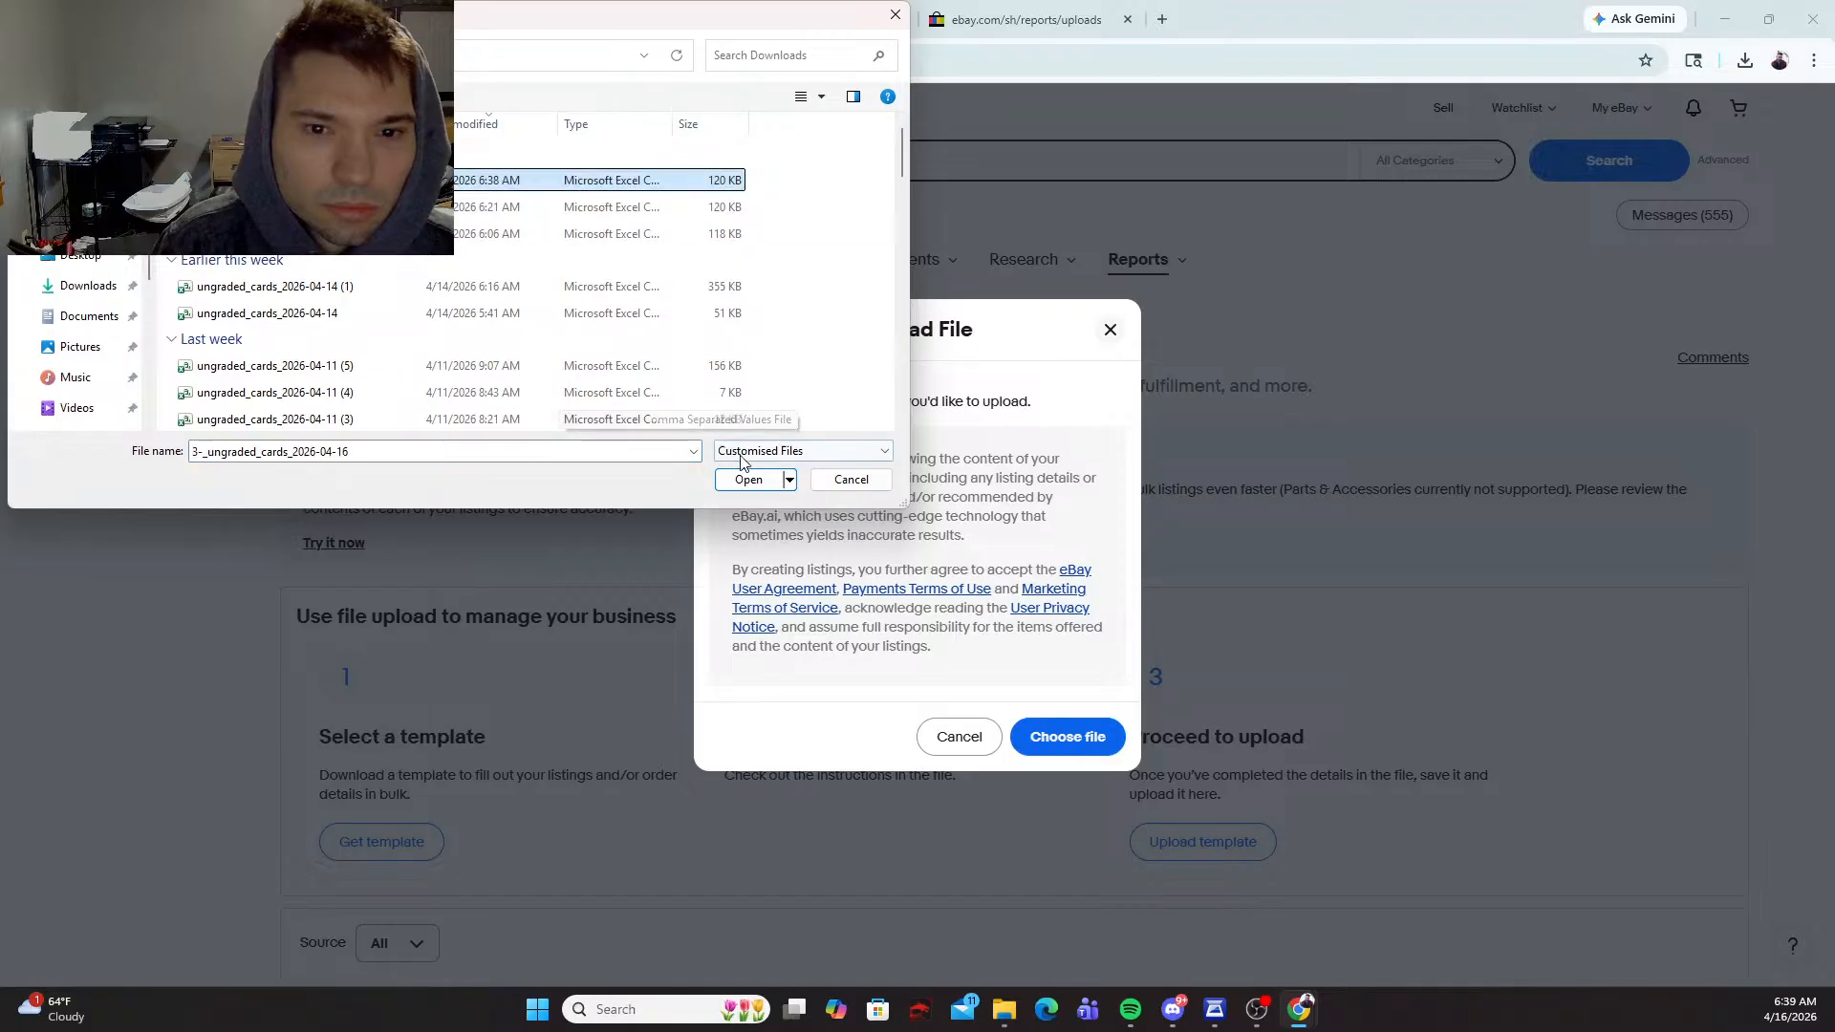
left_click(755, 478)
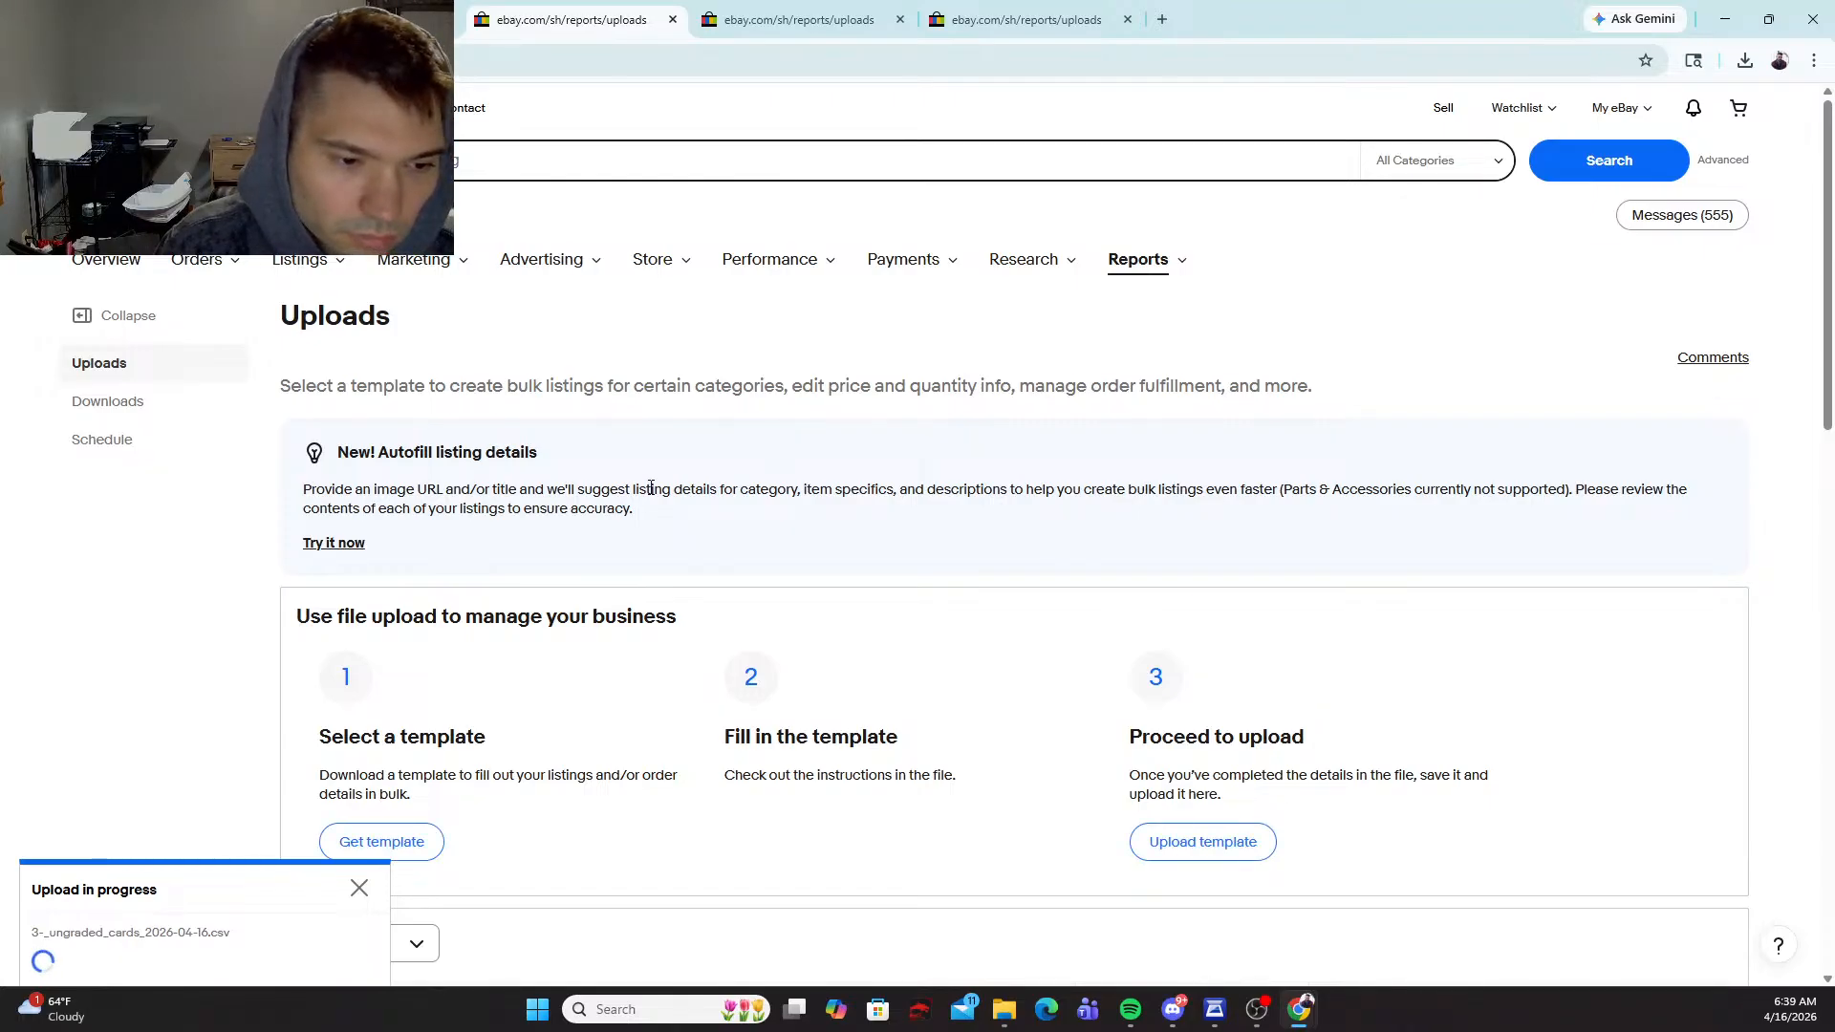
scroll(650, 489, "down", 7)
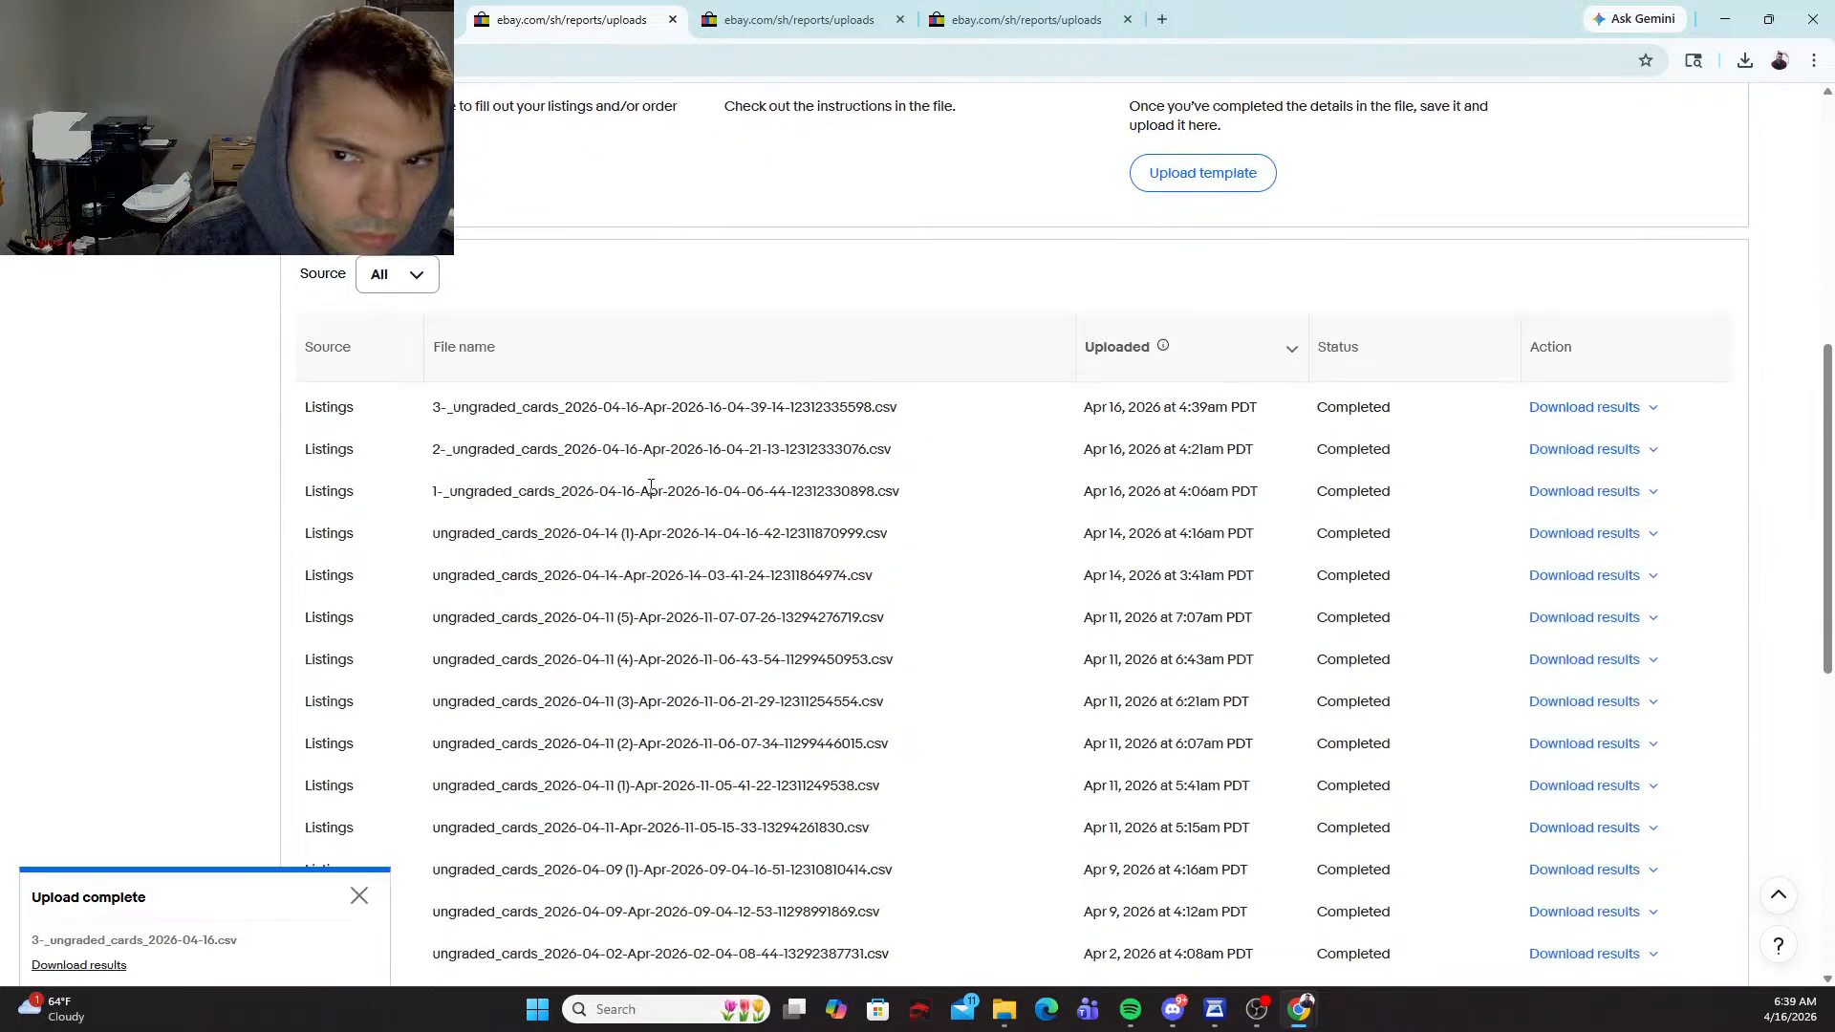
scroll(651, 488, "up", 6)
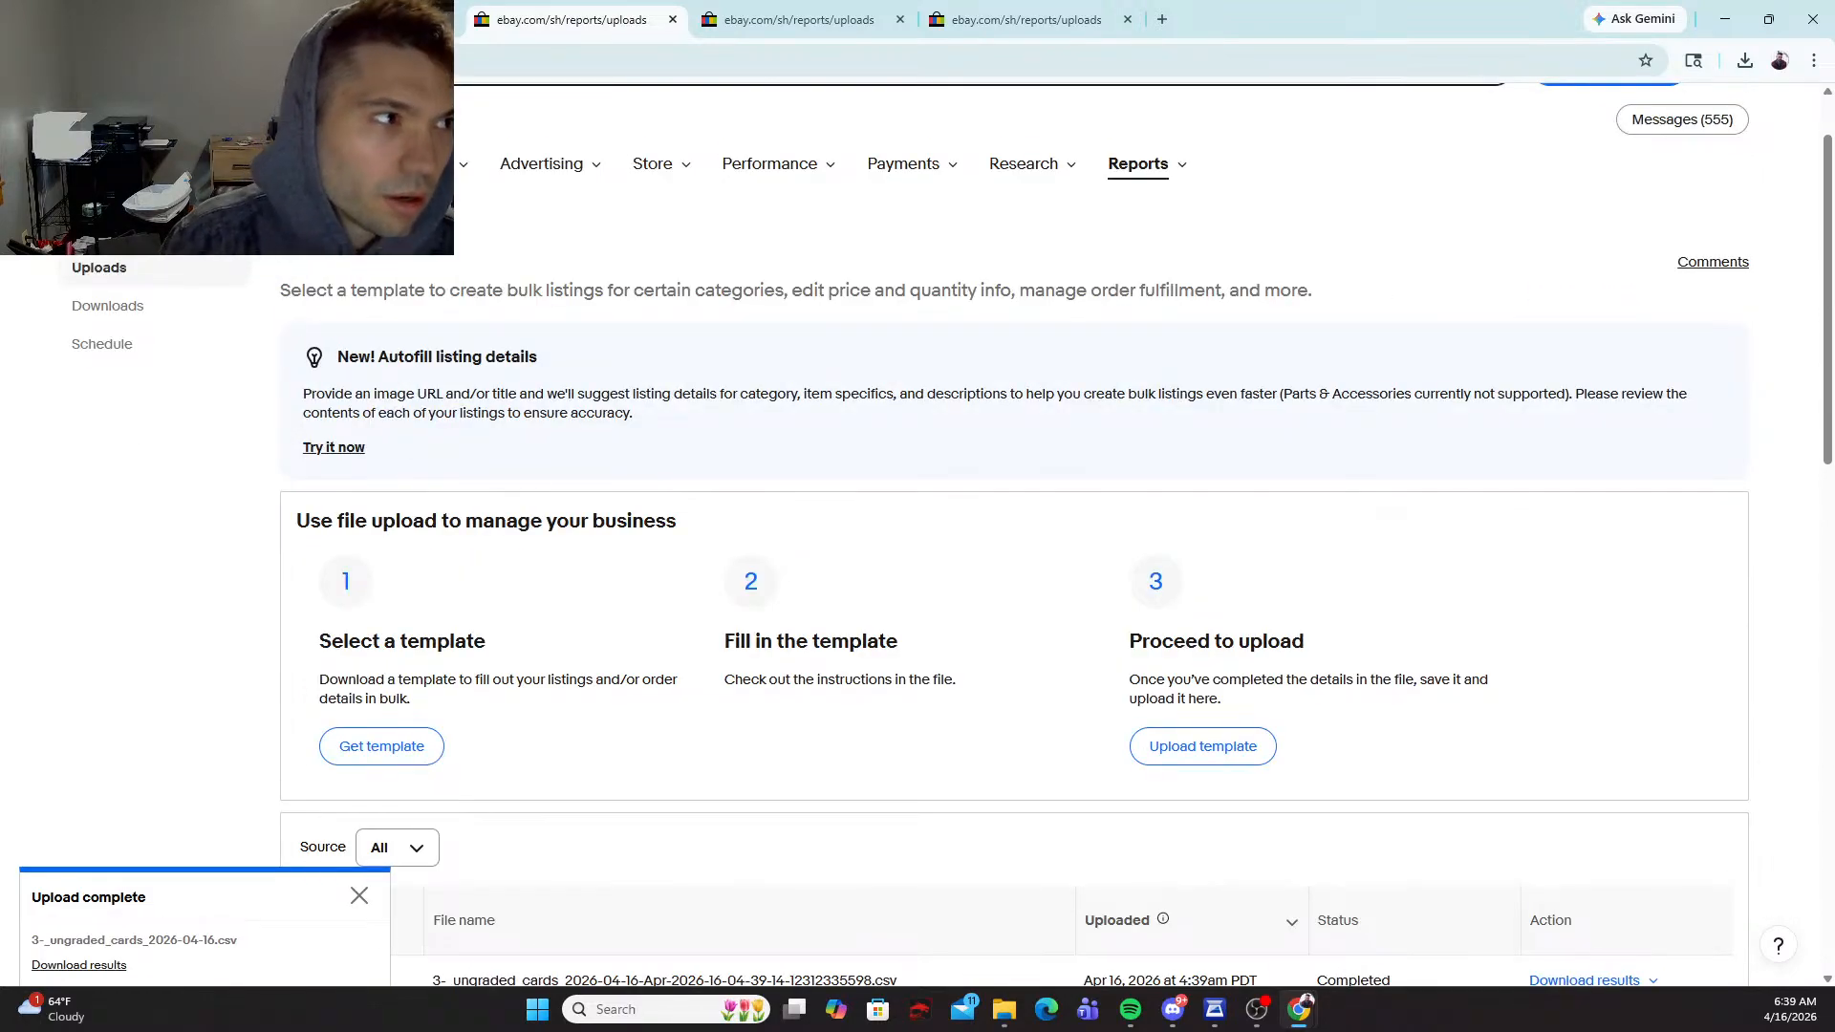